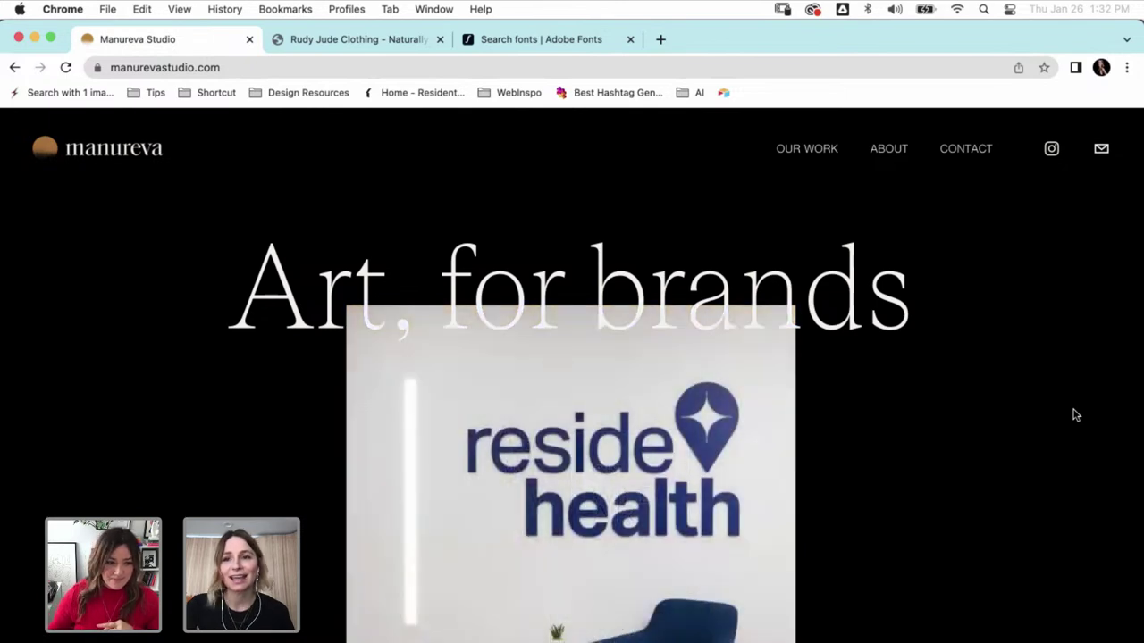
- Scroll the Manureva Studio homepage from the 'Art, for brands' hero down to 'Let's introduce ourselves'
scroll(1076, 415, "down", 1)
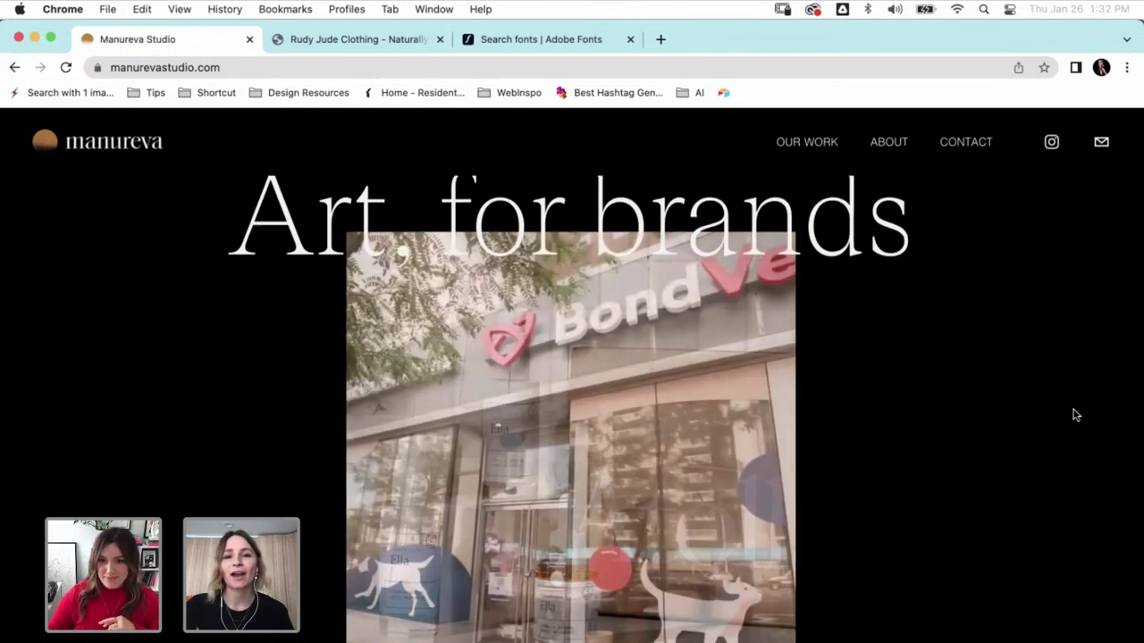
scroll(1076, 415, "up", 1)
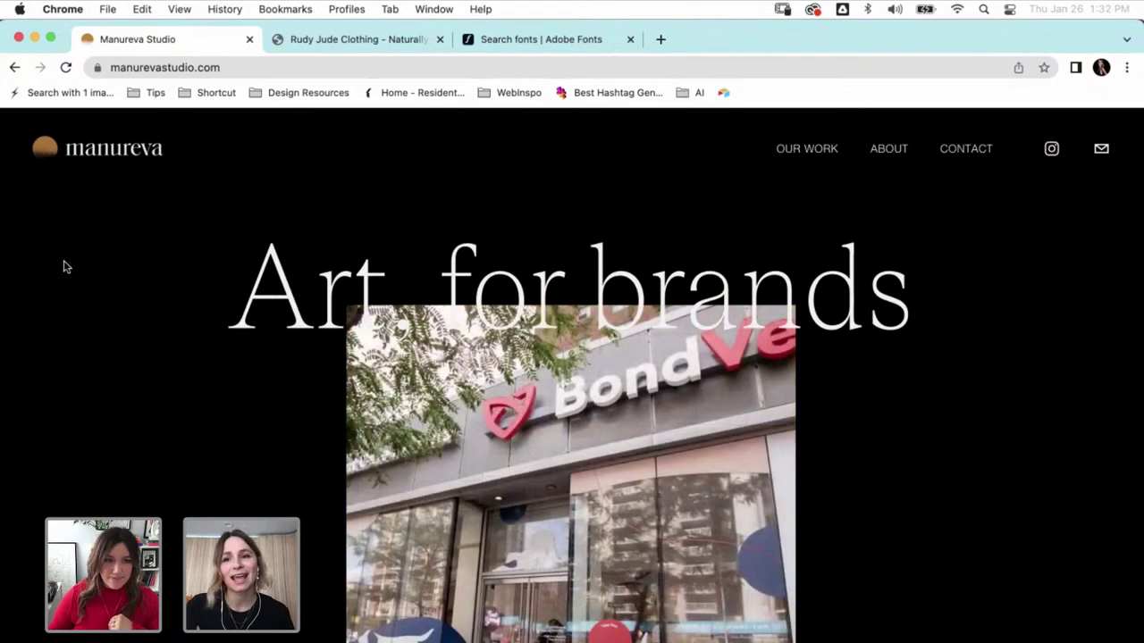
scroll(63, 267, "down", 3)
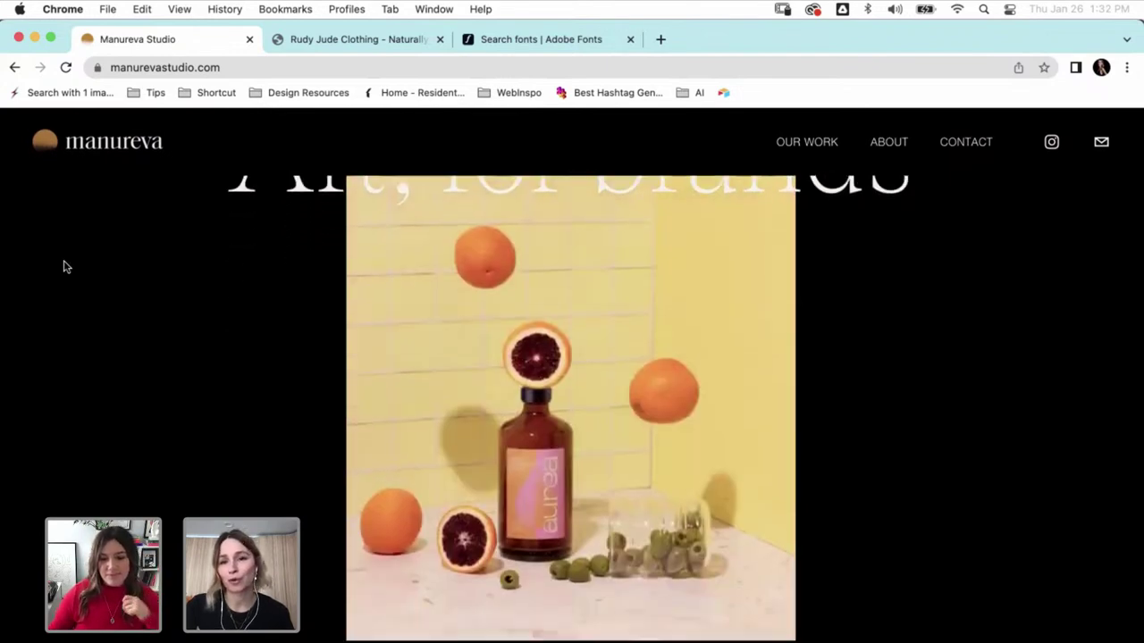
scroll(63, 266, "down", 3)
scroll(63, 266, "down", 2)
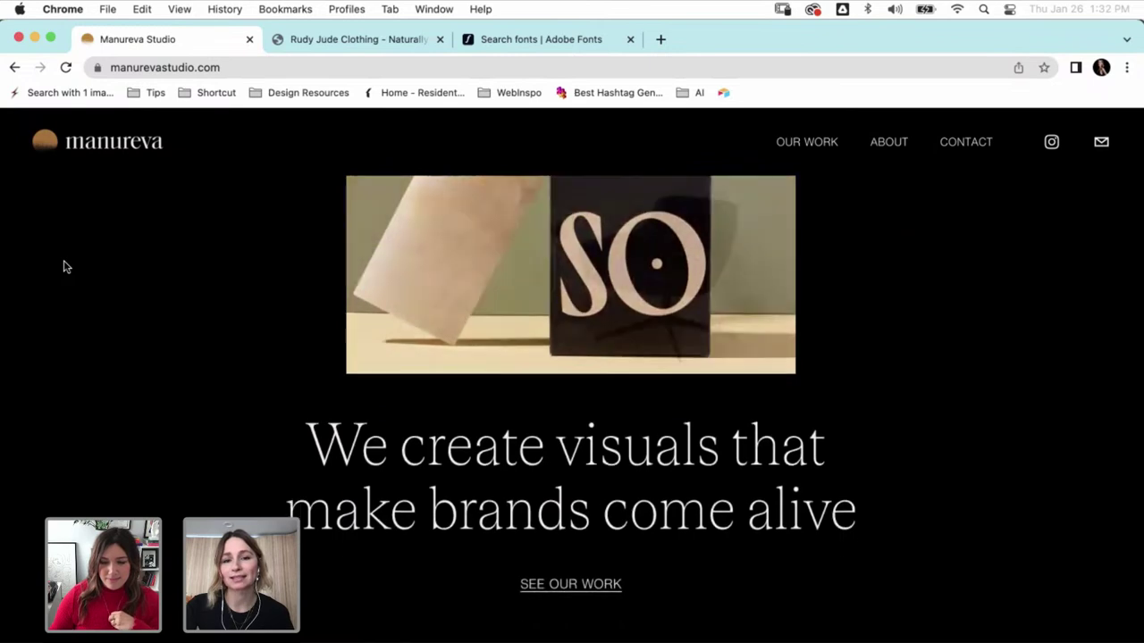
scroll(63, 266, "up", 5)
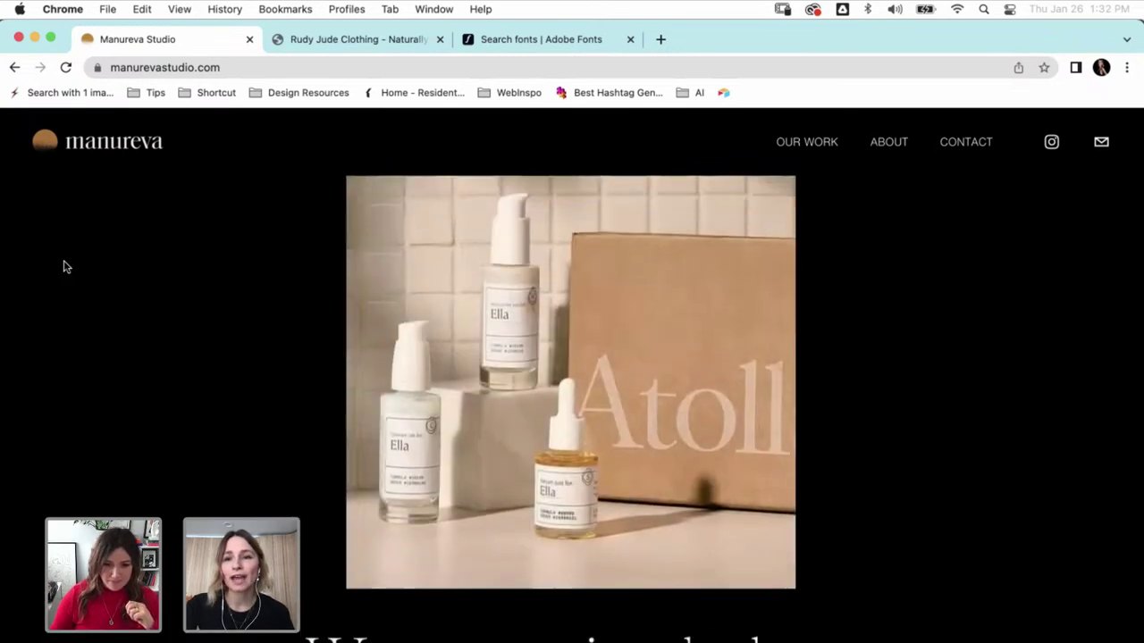
scroll(64, 266, "up", 2)
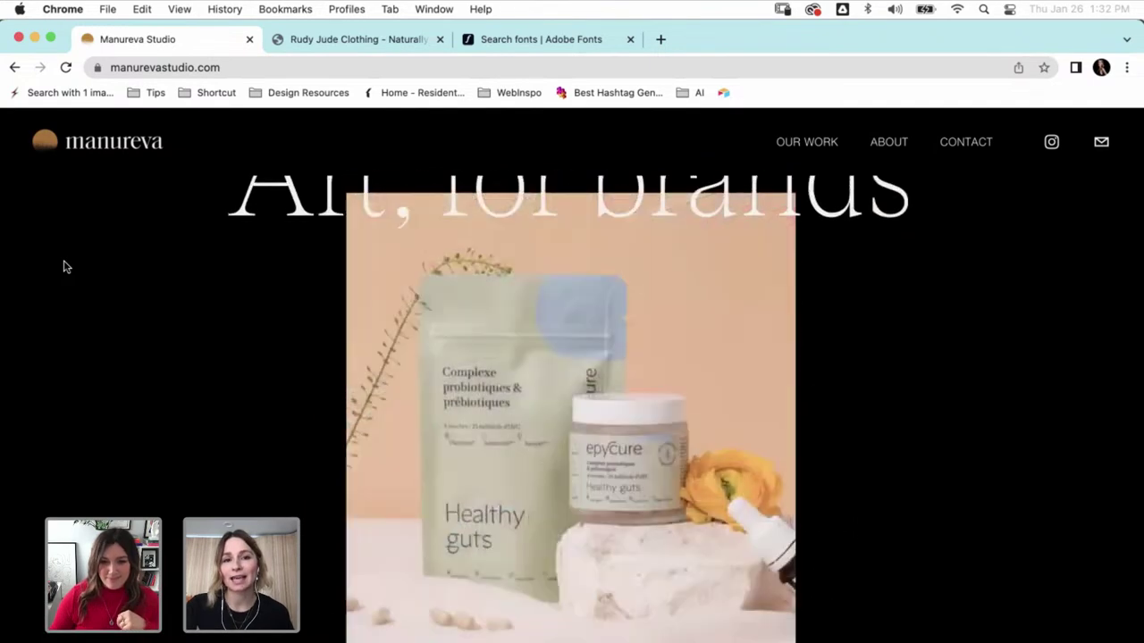
scroll(63, 266, "down", 1)
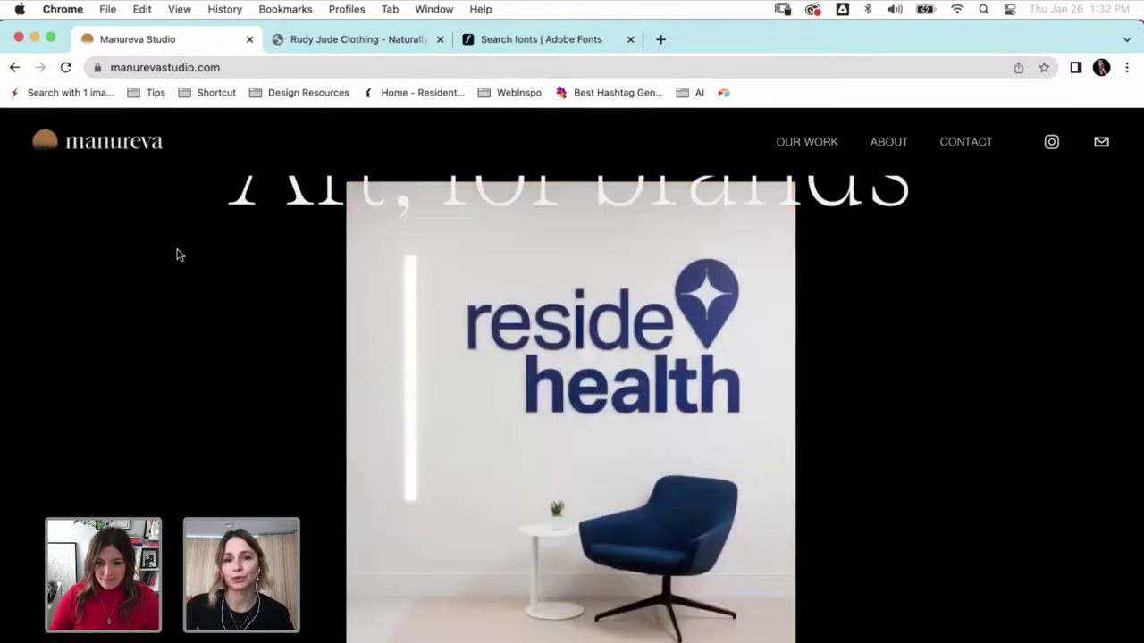
scroll(176, 254, "down", 10)
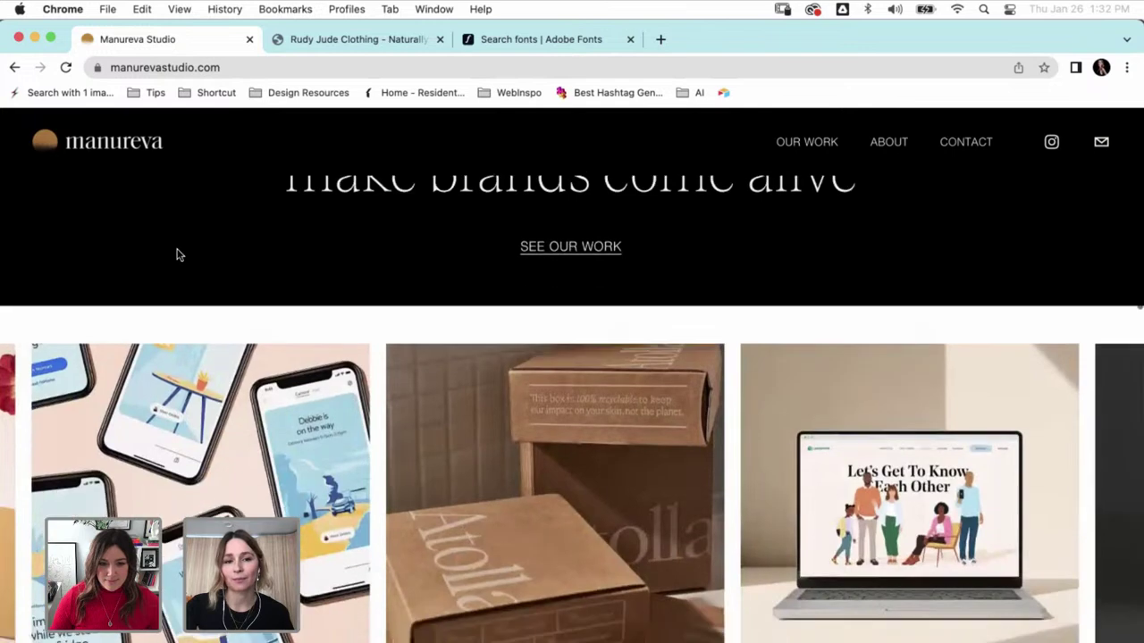
scroll(176, 255, "down", 5)
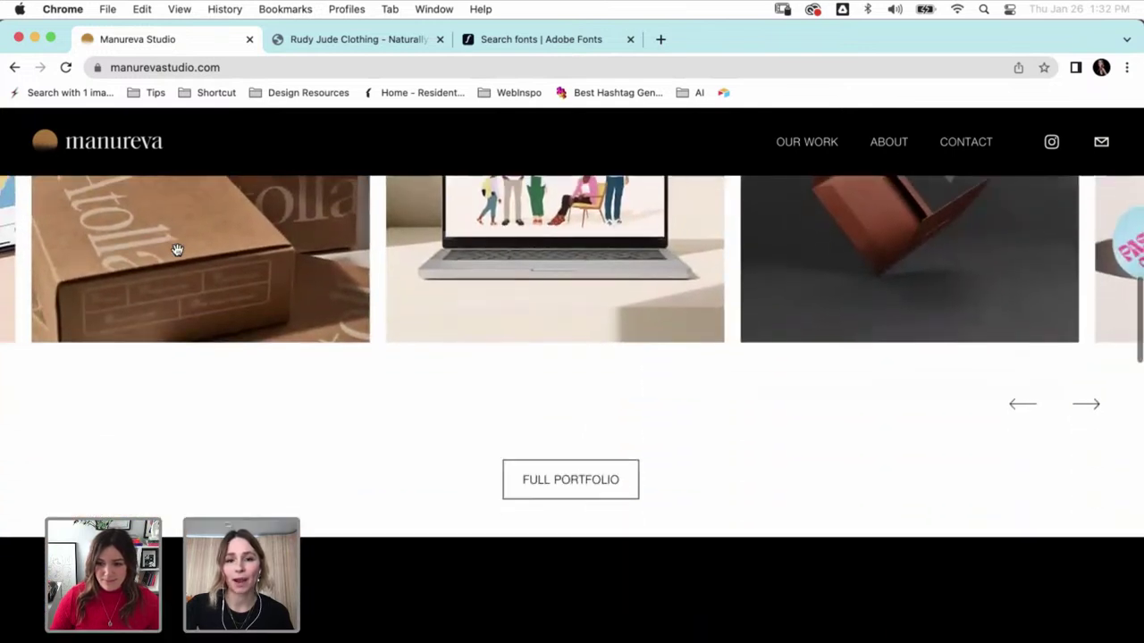
scroll(177, 252, "down", 3)
scroll(177, 255, "down", 1)
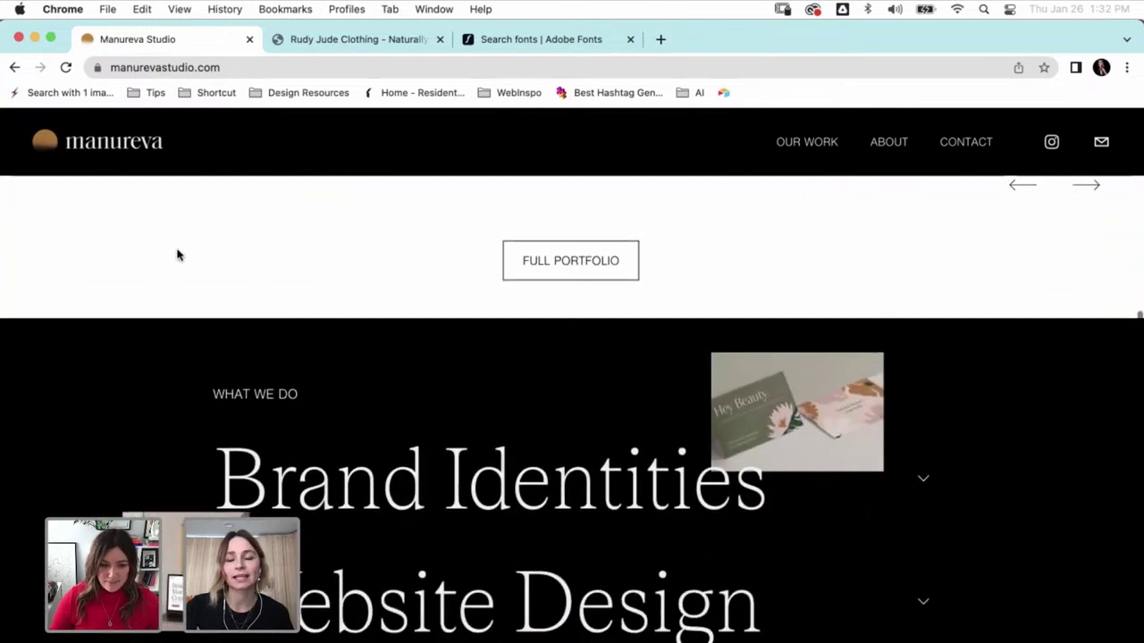
scroll(176, 255, "down", 2)
scroll(176, 255, "down", 3)
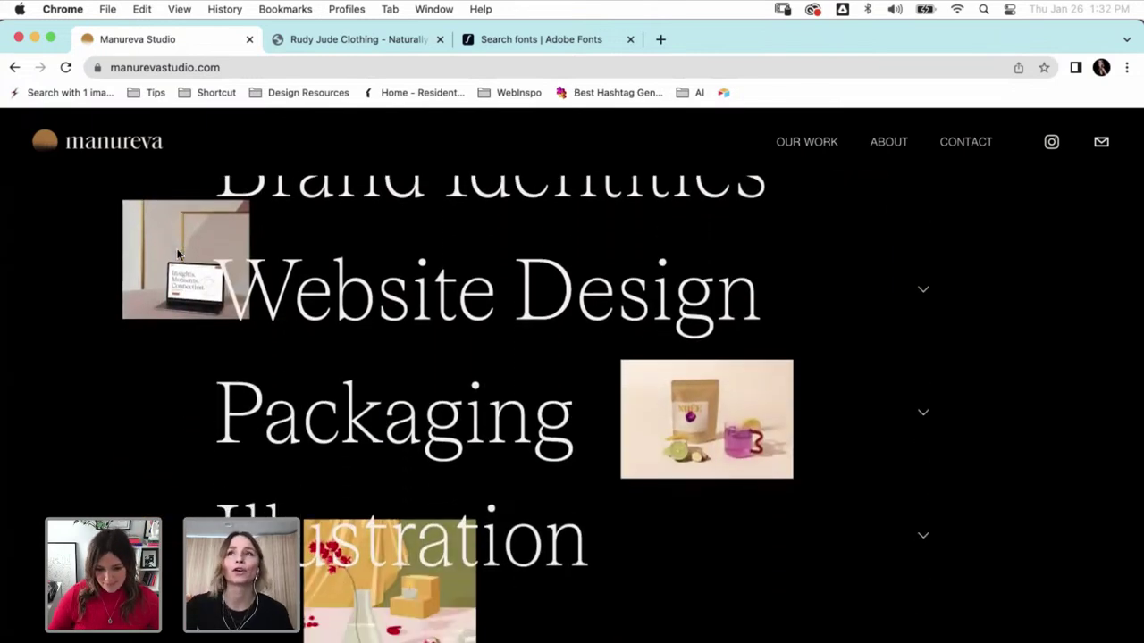
scroll(100, 328, "down", 2)
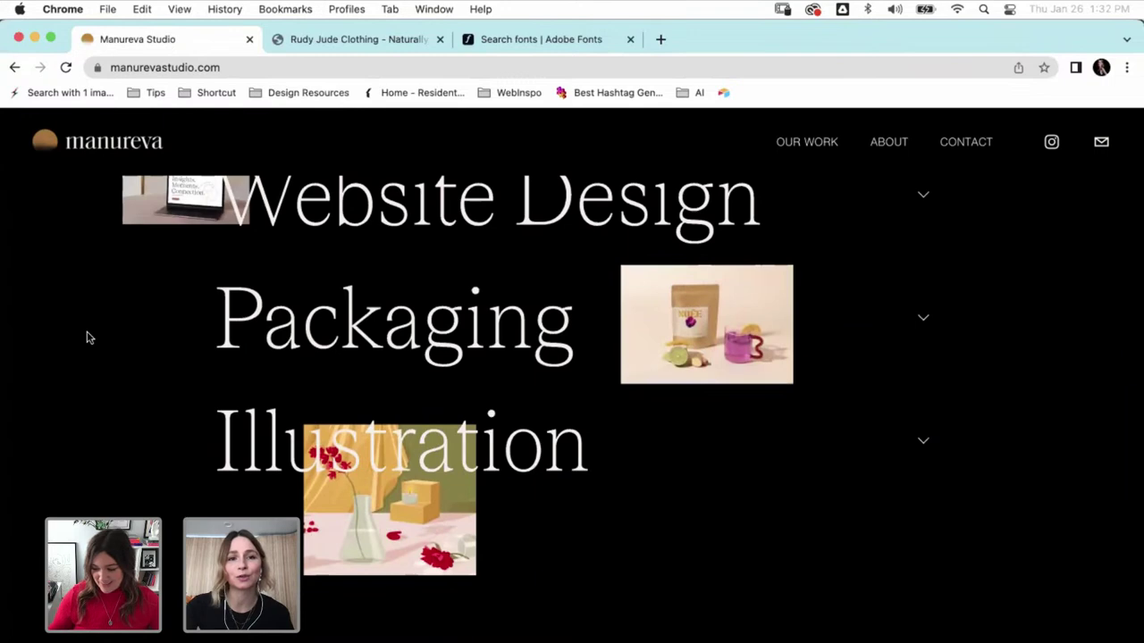
scroll(87, 337, "down", 1)
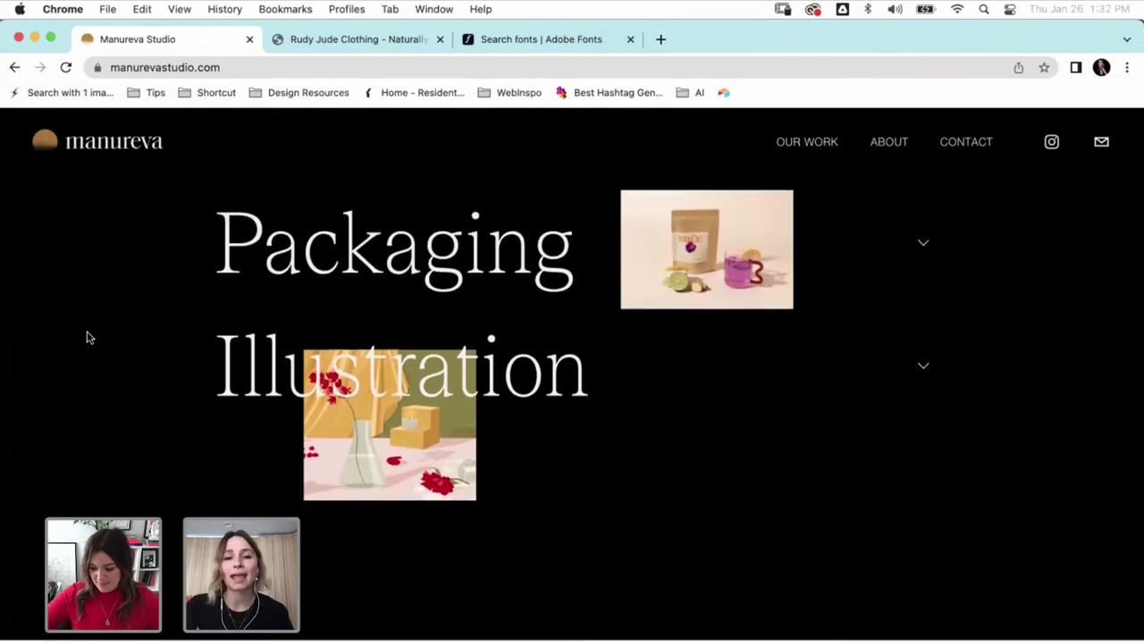
scroll(88, 337, "down", 2)
scroll(87, 337, "down", 1)
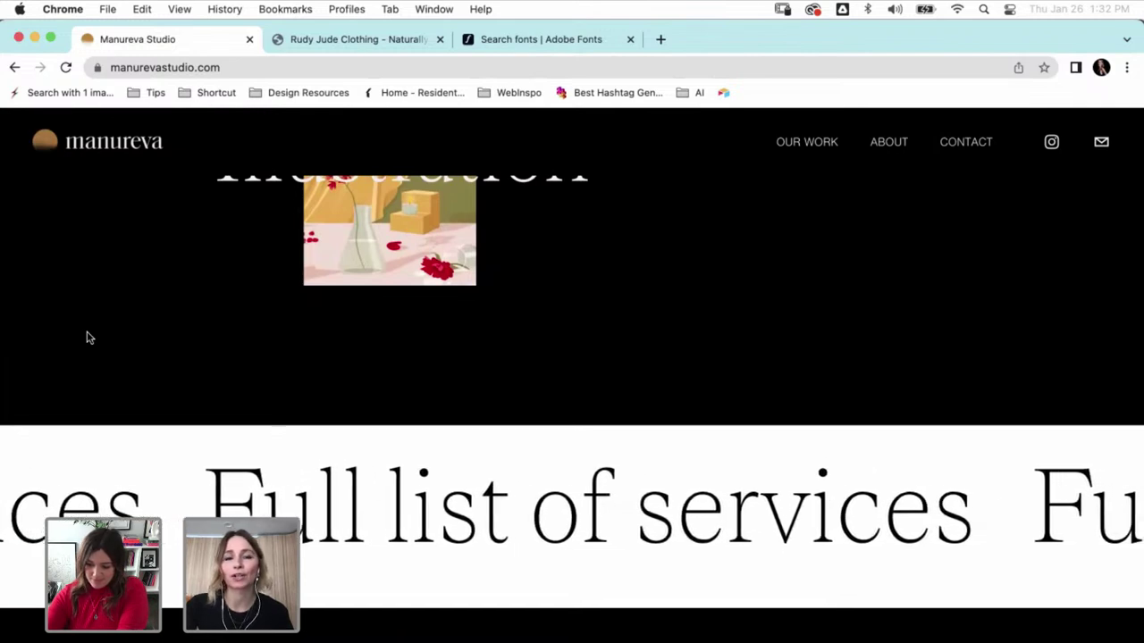
scroll(88, 337, "down", 1)
scroll(88, 337, "down", 5)
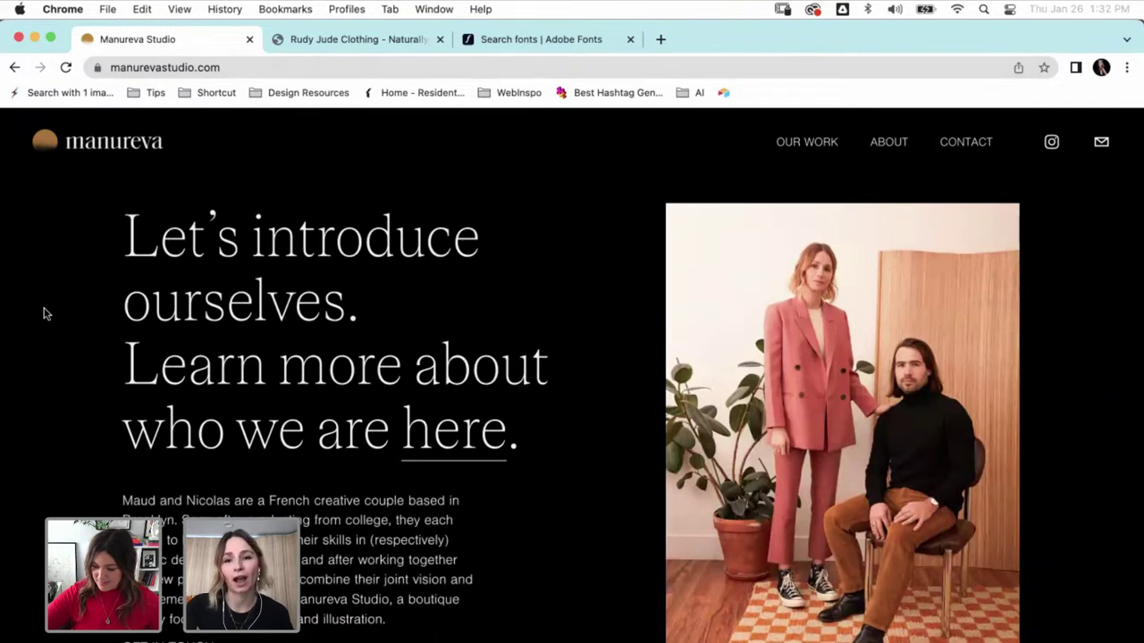
- Scroll down past the Instagram tiles to the 'Stay in the loop' footer, then back up
scroll(47, 313, "down", 1)
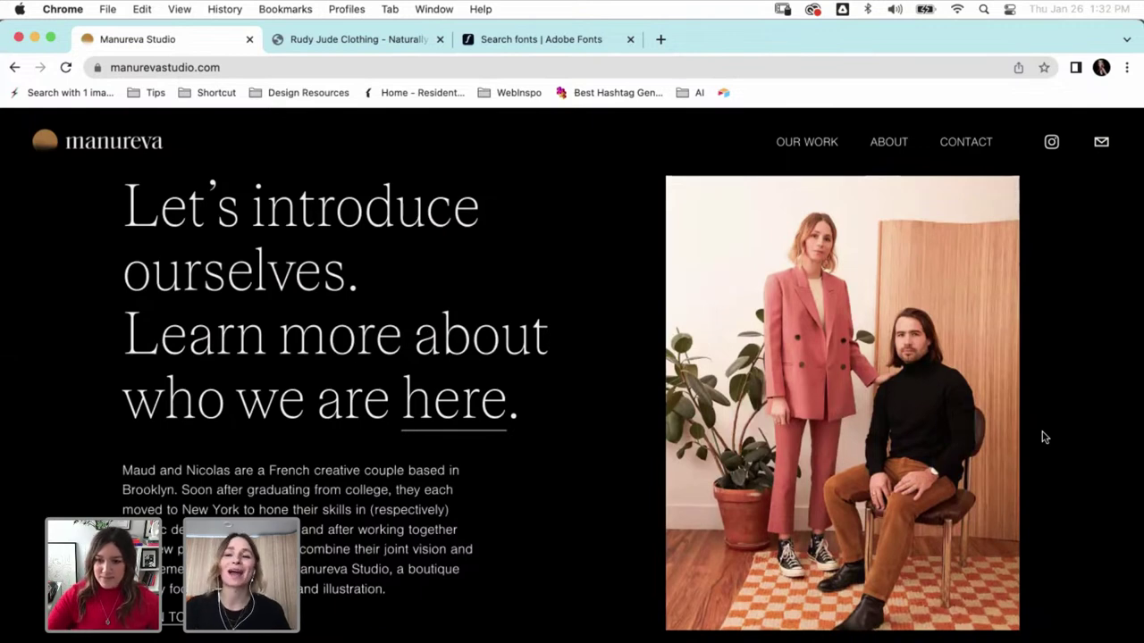
scroll(1044, 437, "down", 1)
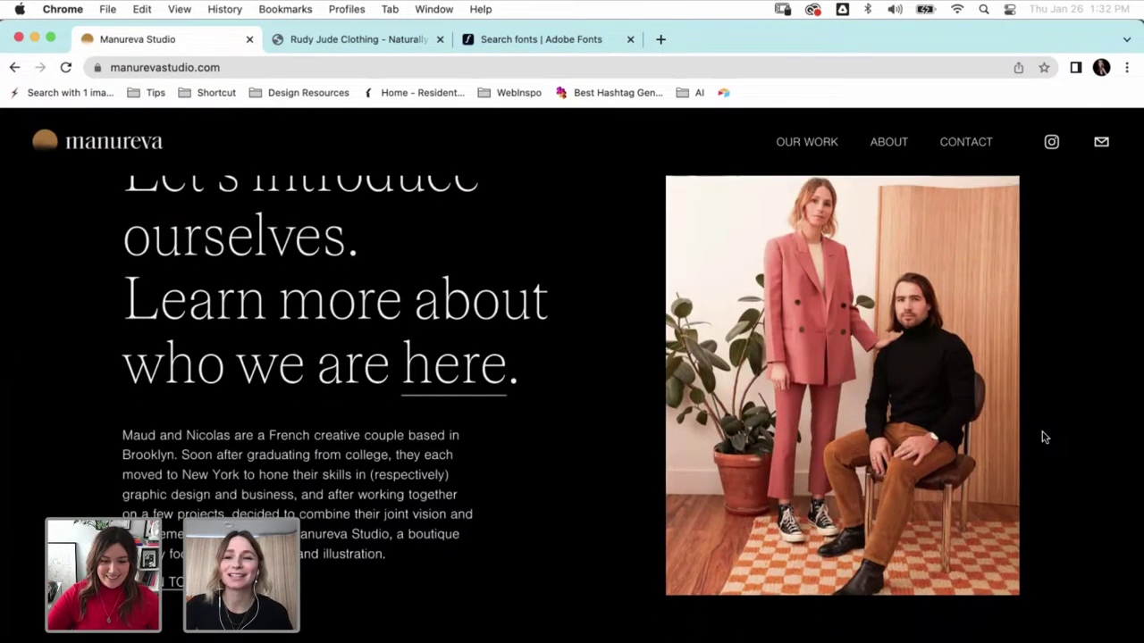
scroll(989, 446, "down", 3)
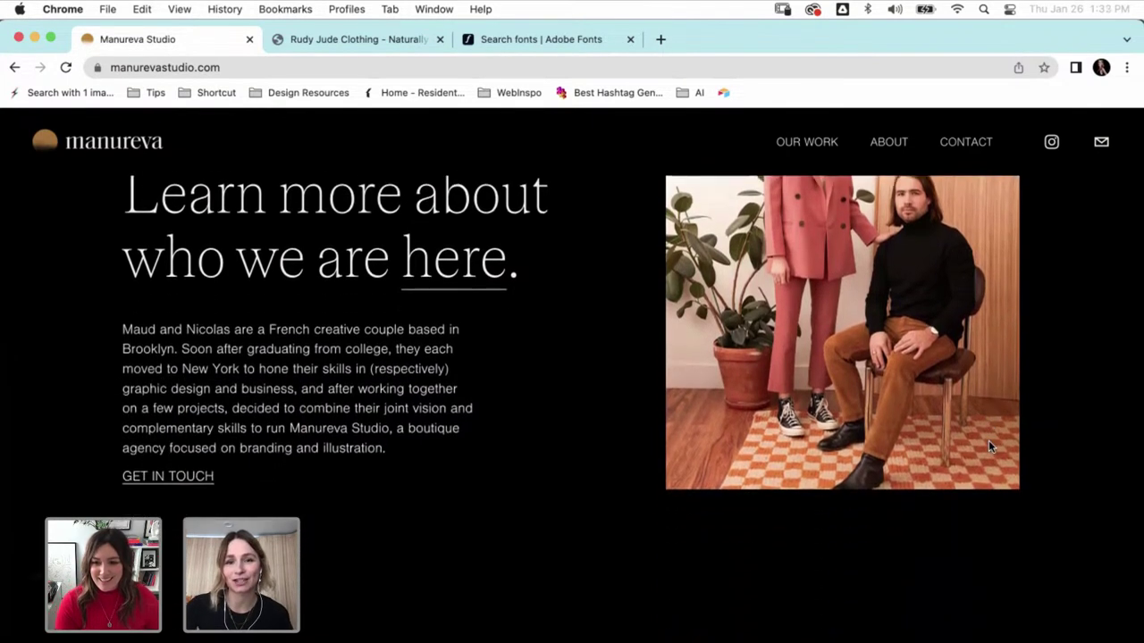
scroll(989, 446, "down", 2)
scroll(989, 446, "down", 5)
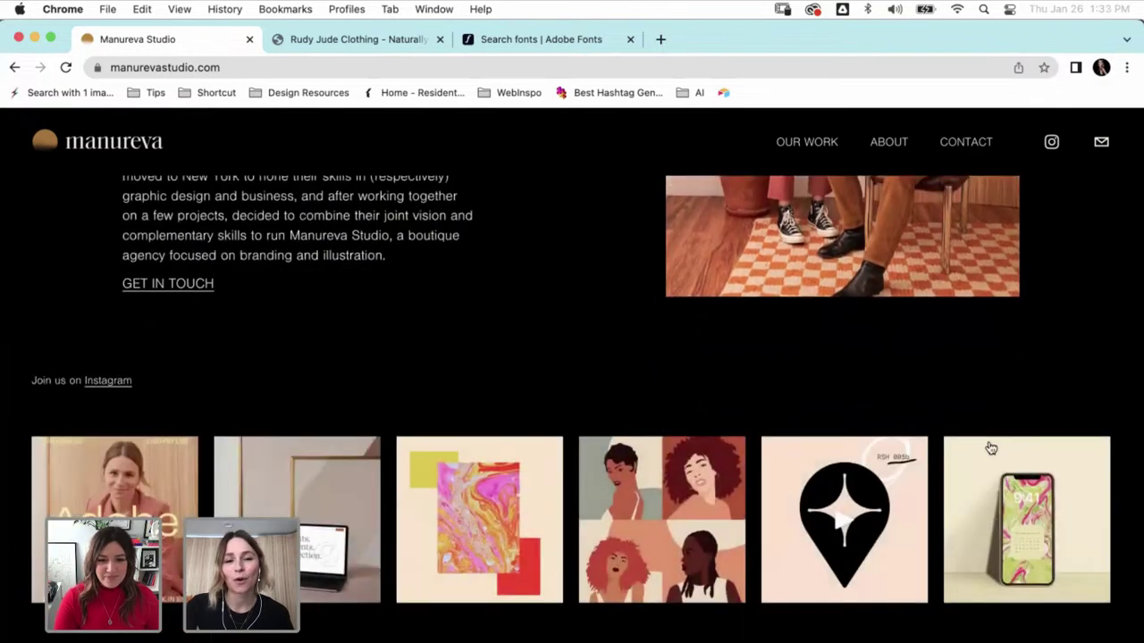
scroll(485, 303, "down", 4)
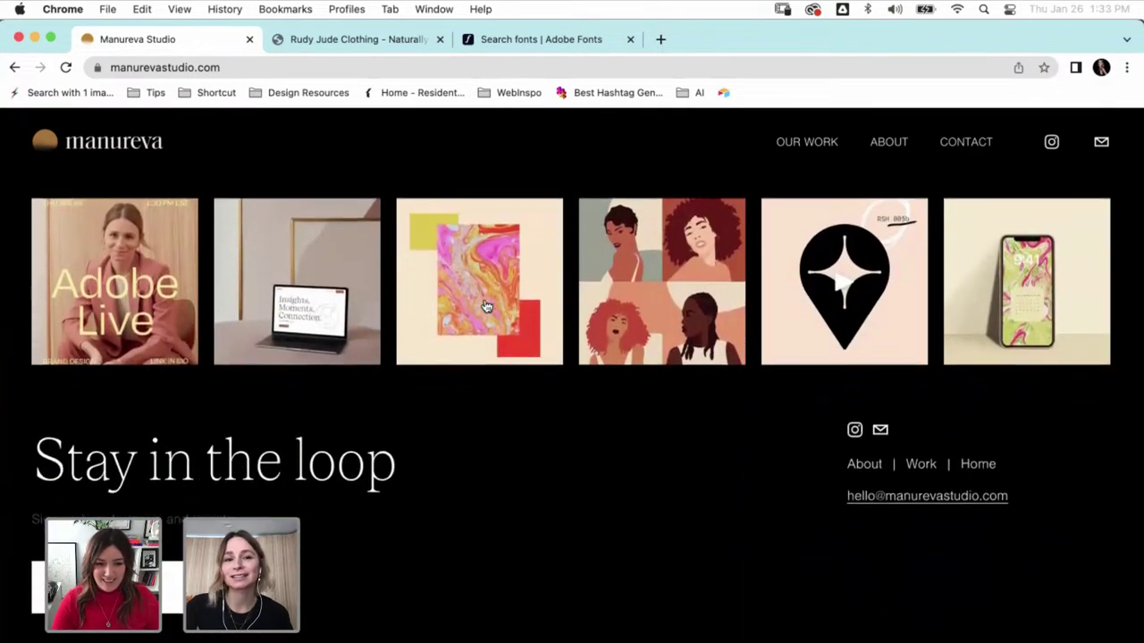
scroll(525, 509, "up", 20)
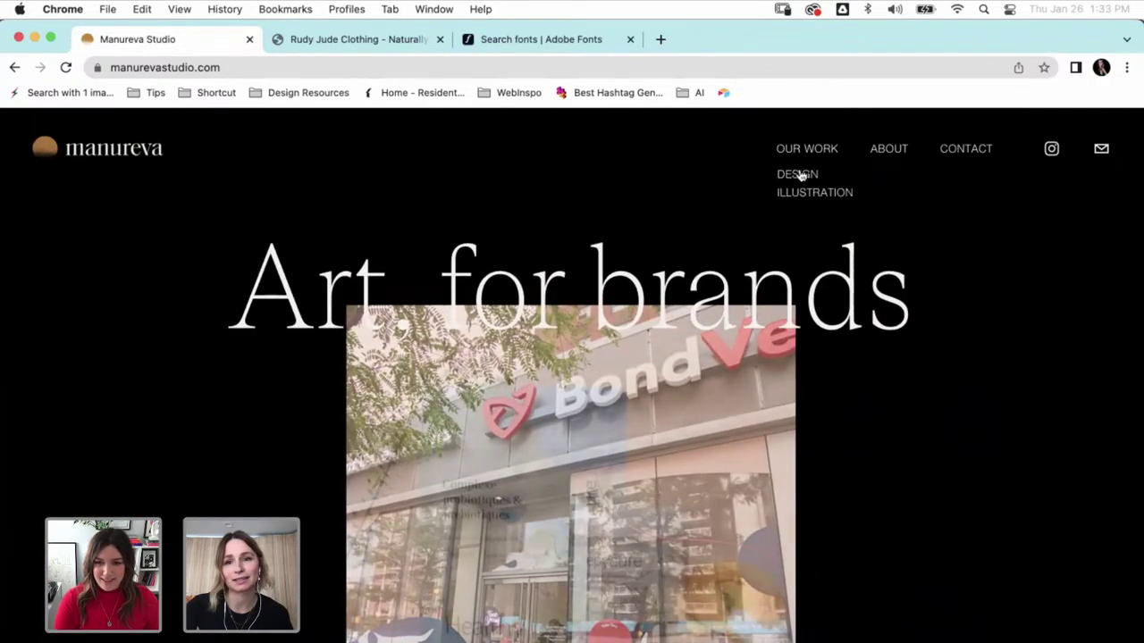
- Open the Manureva Studio Design portfolio page and start scrolling its project list
left_click(799, 174)
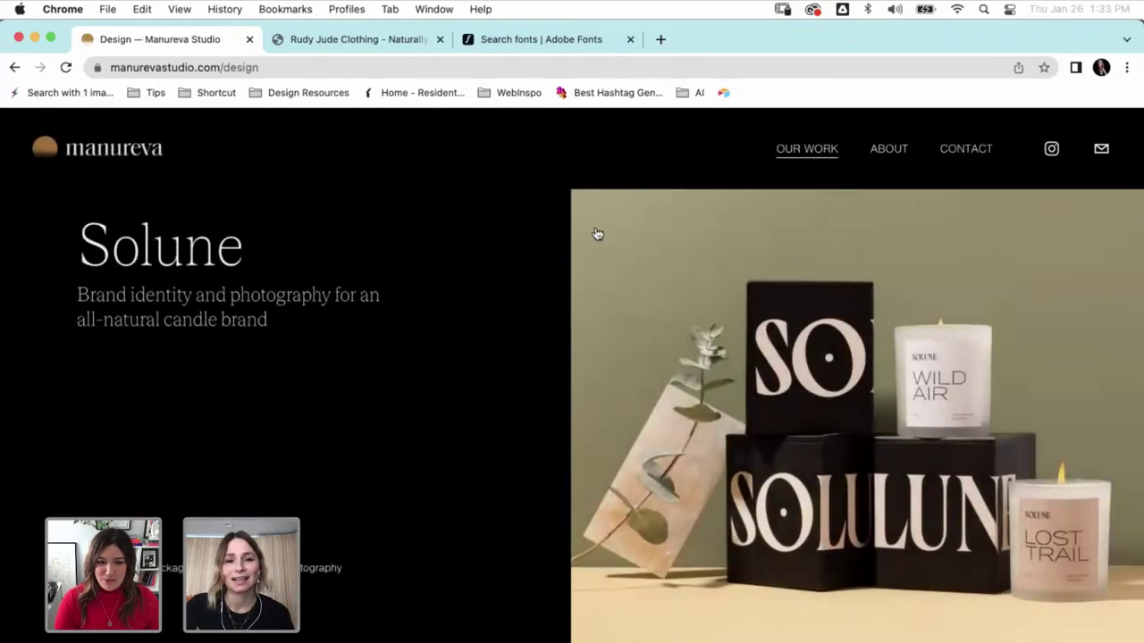
scroll(525, 259, "down", 6)
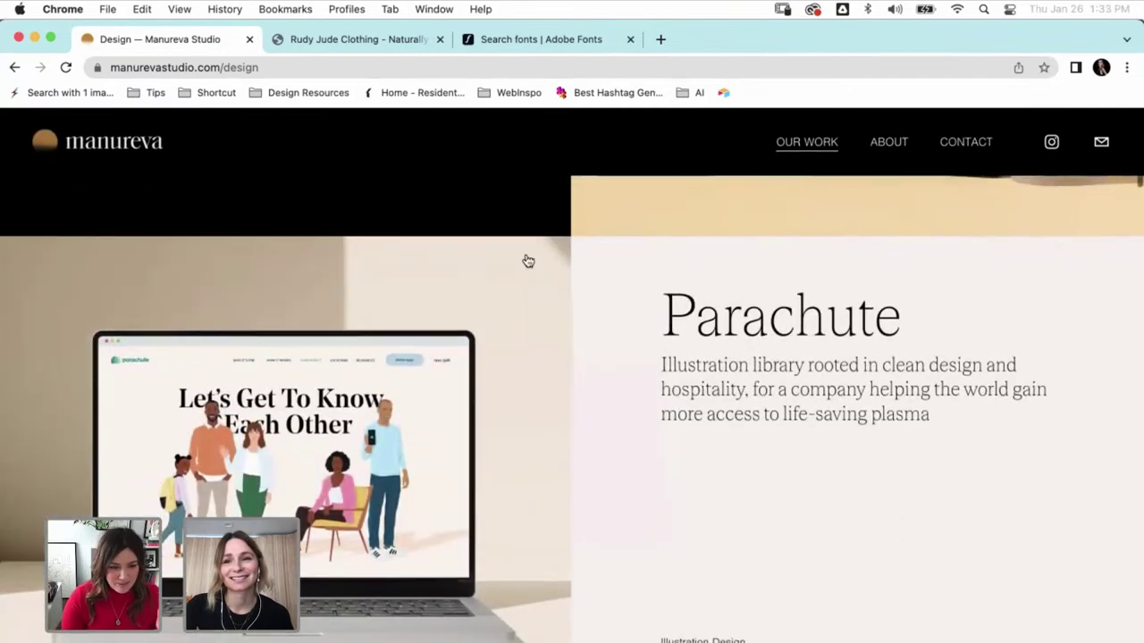
scroll(528, 261, "down", 5)
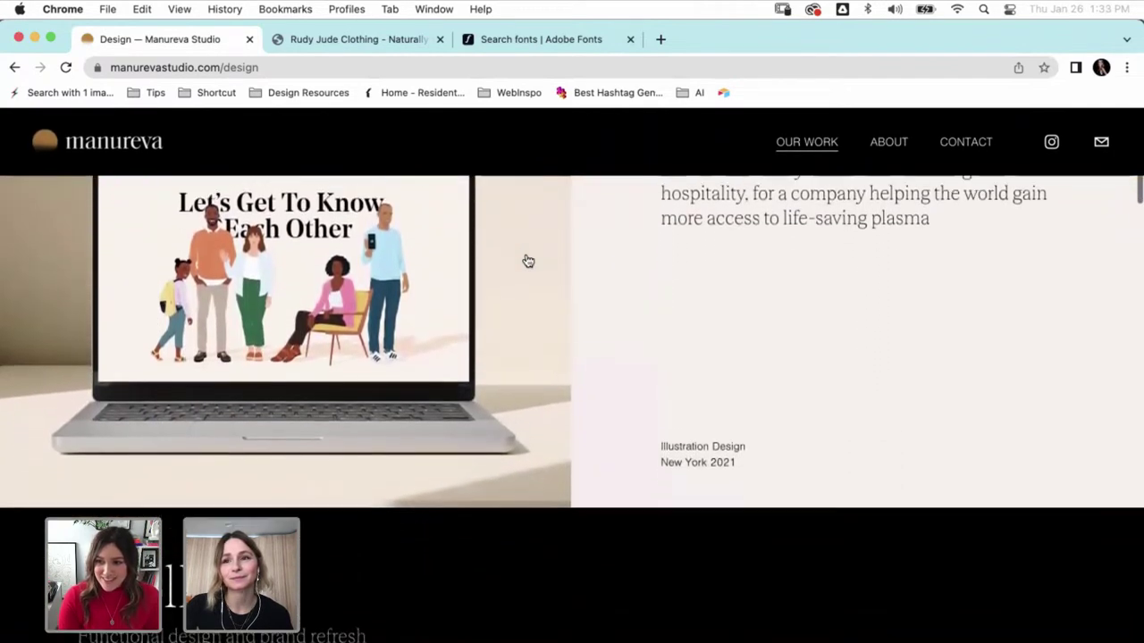
scroll(527, 260, "down", 4)
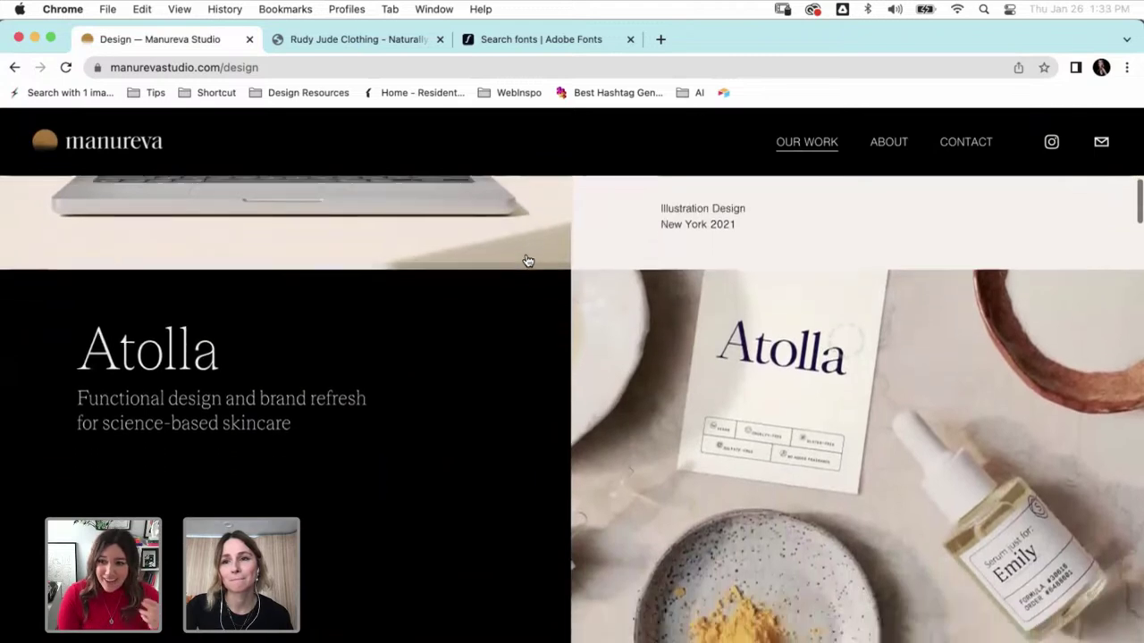
scroll(526, 259, "down", 4)
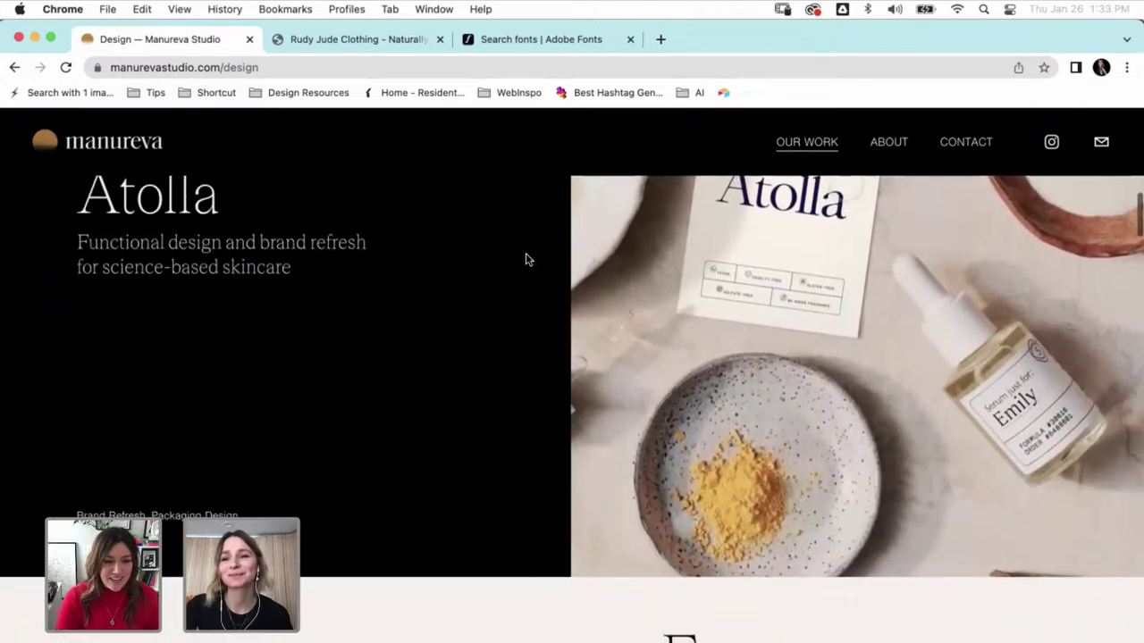
- Scroll further down the Design page until the Parachute project appears below Solune
scroll(525, 259, "down", 4)
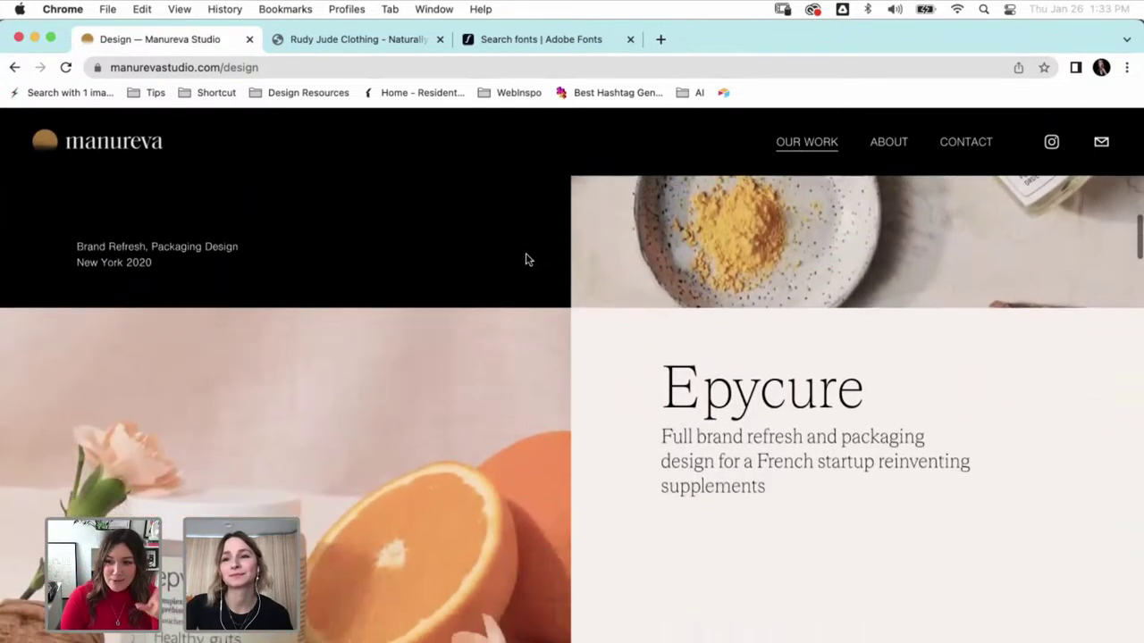
scroll(525, 259, "down", 4)
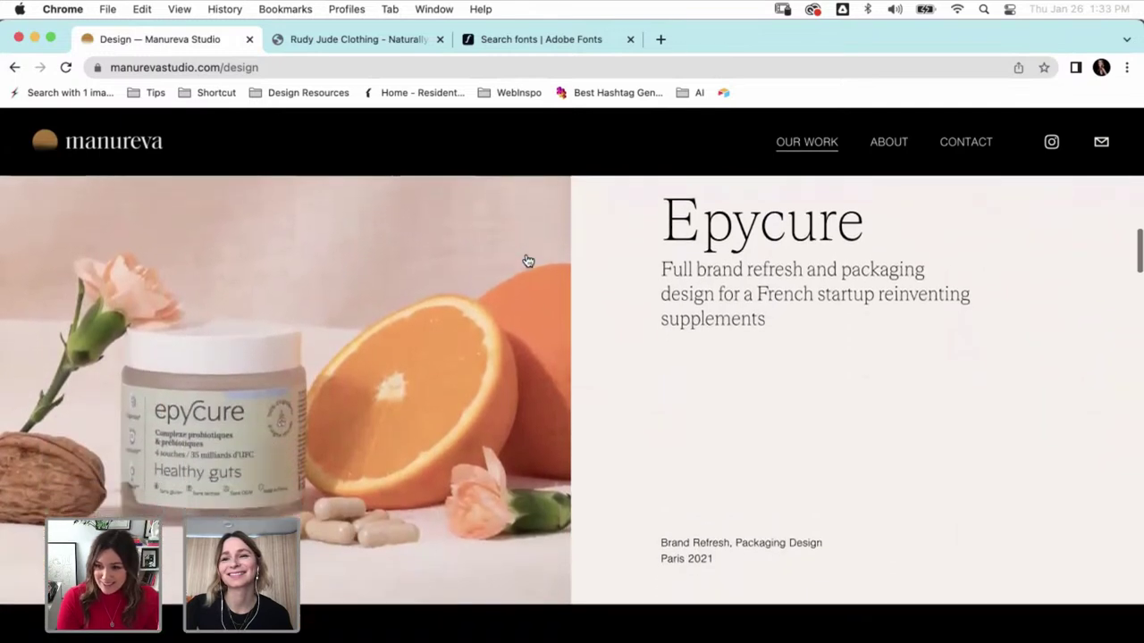
scroll(528, 260, "down", 4)
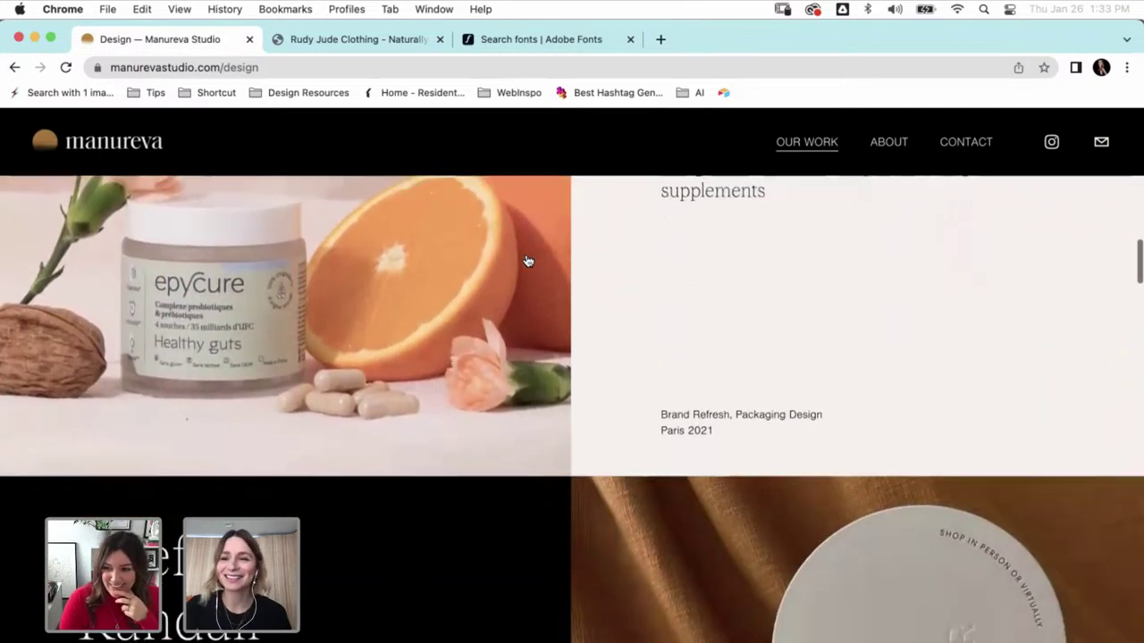
scroll(527, 260, "down", 4)
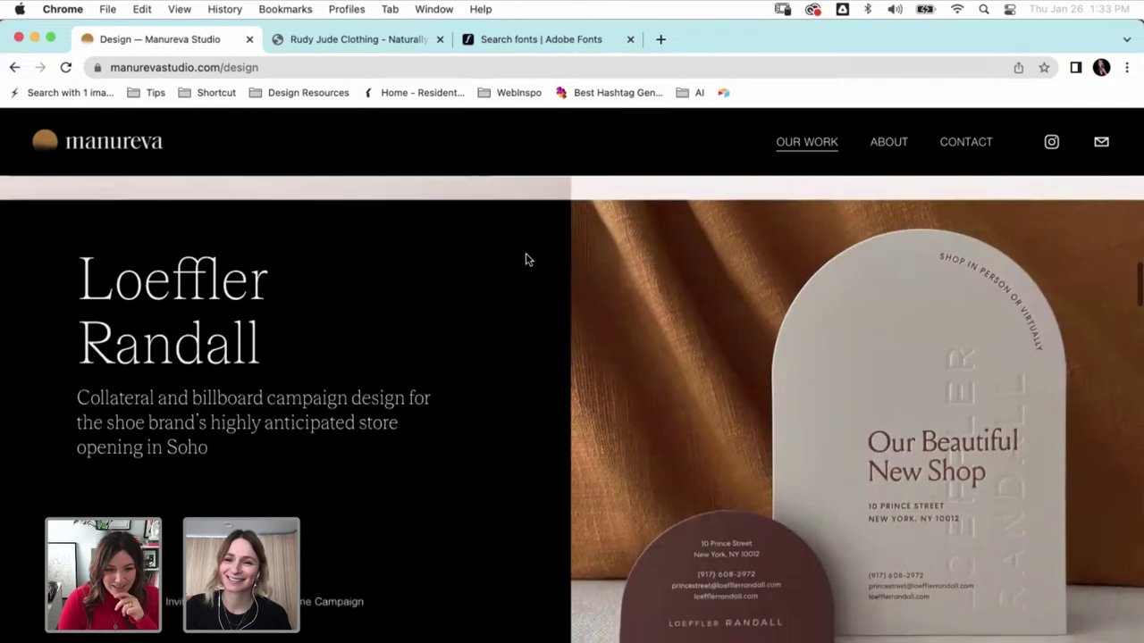
scroll(525, 259, "down", 1)
scroll(528, 260, "down", 10)
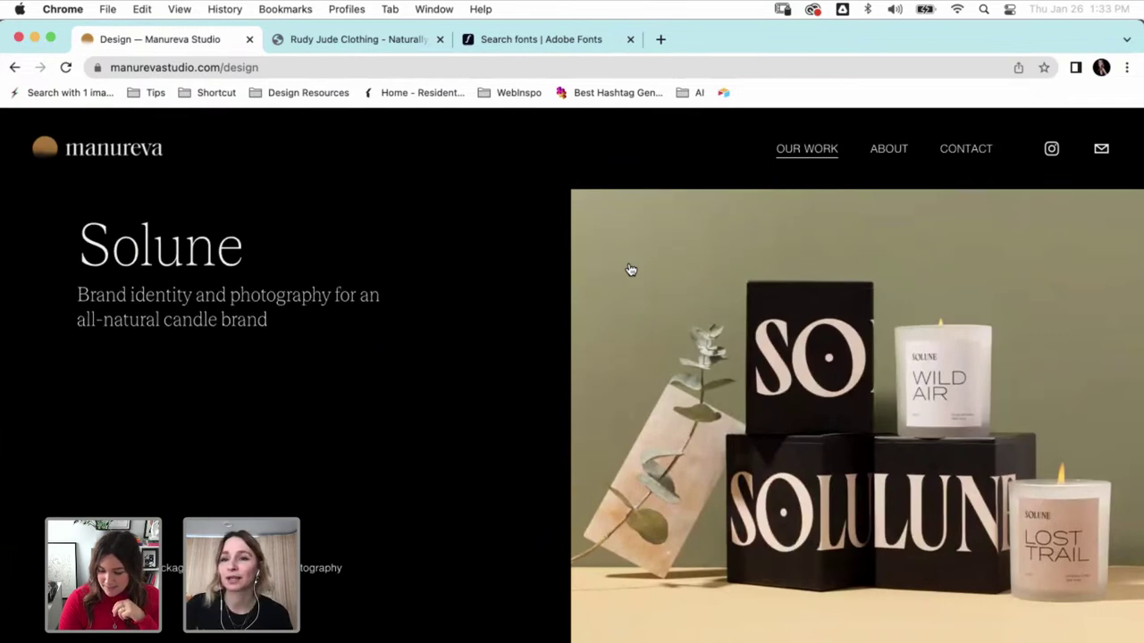
scroll(453, 285, "down", 8)
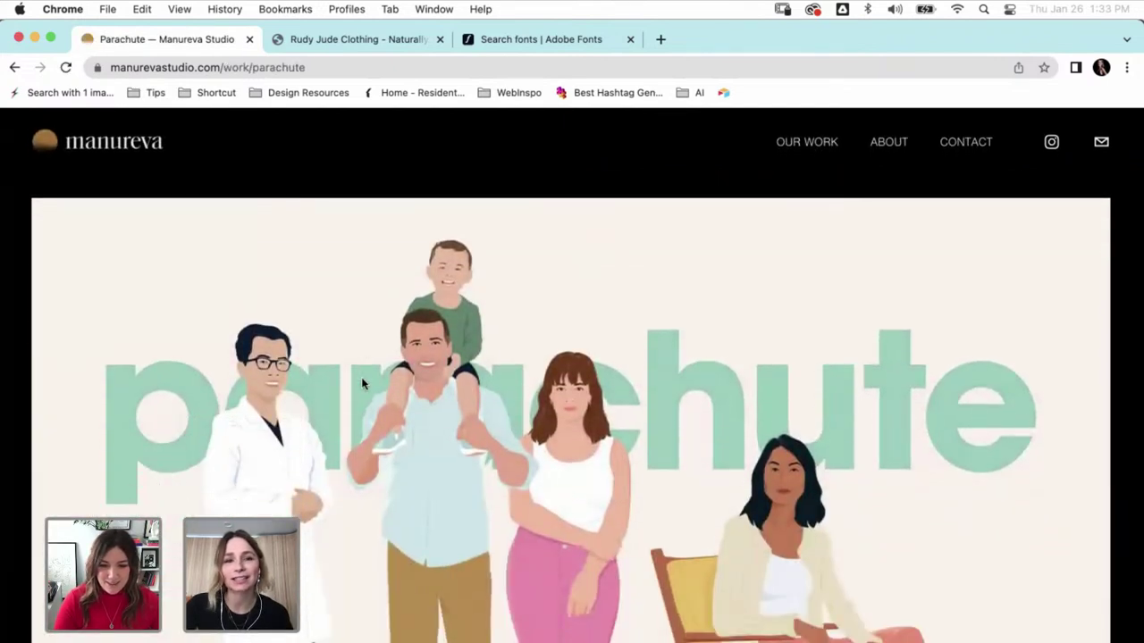
- Scroll through the Parachute case study's illustrations
scroll(281, 176, "down", 2)
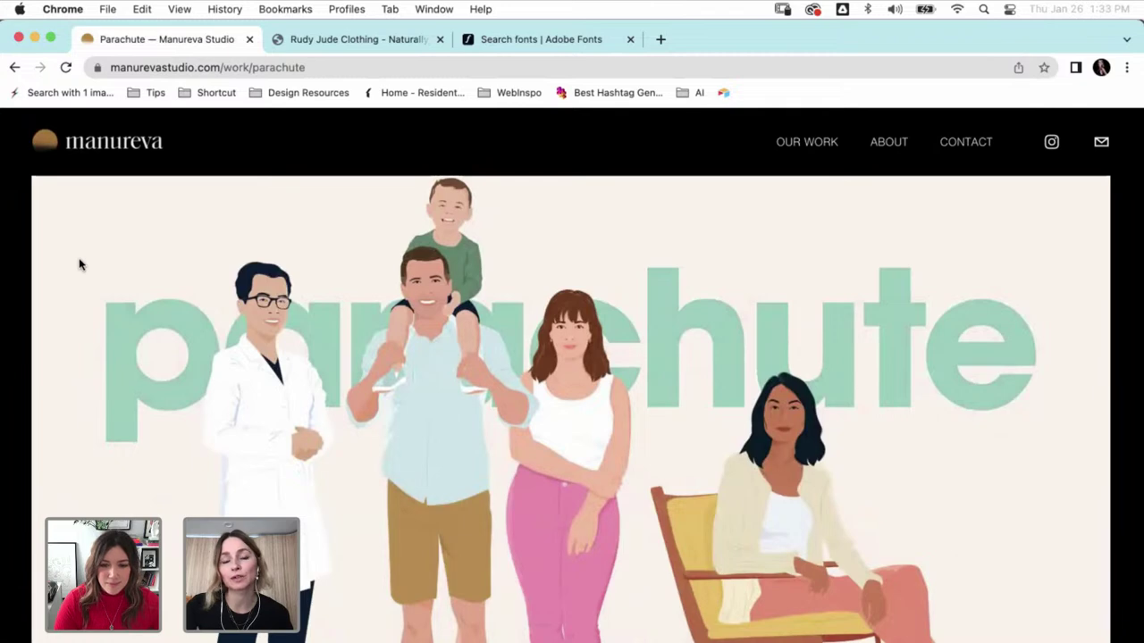
scroll(79, 264, "down", 3)
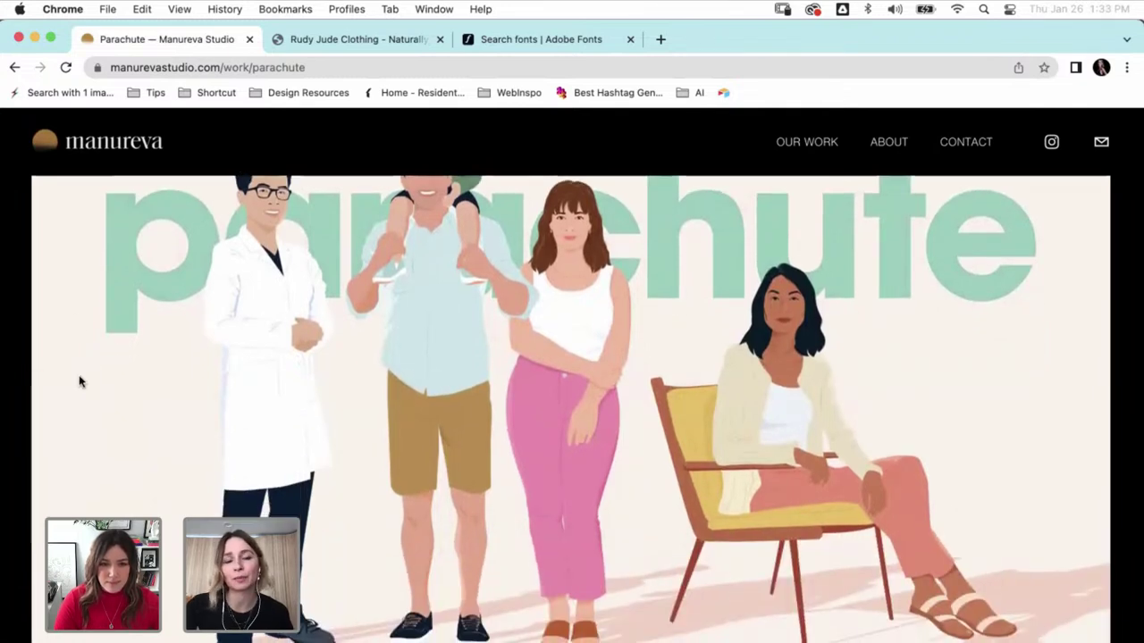
scroll(78, 382, "down", 3)
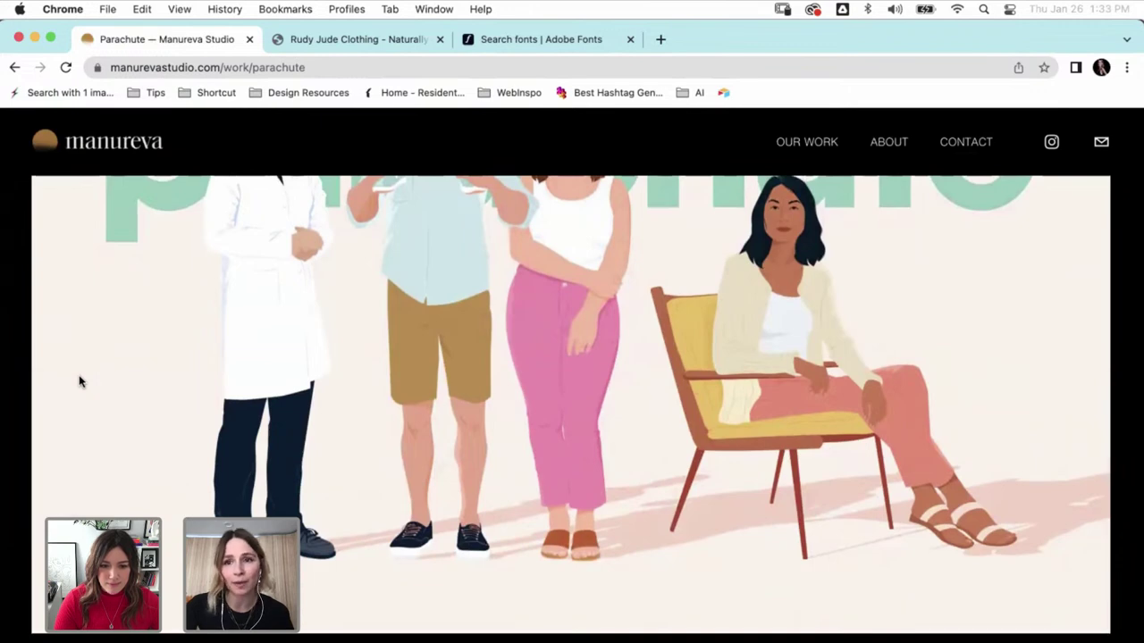
scroll(78, 382, "down", 10)
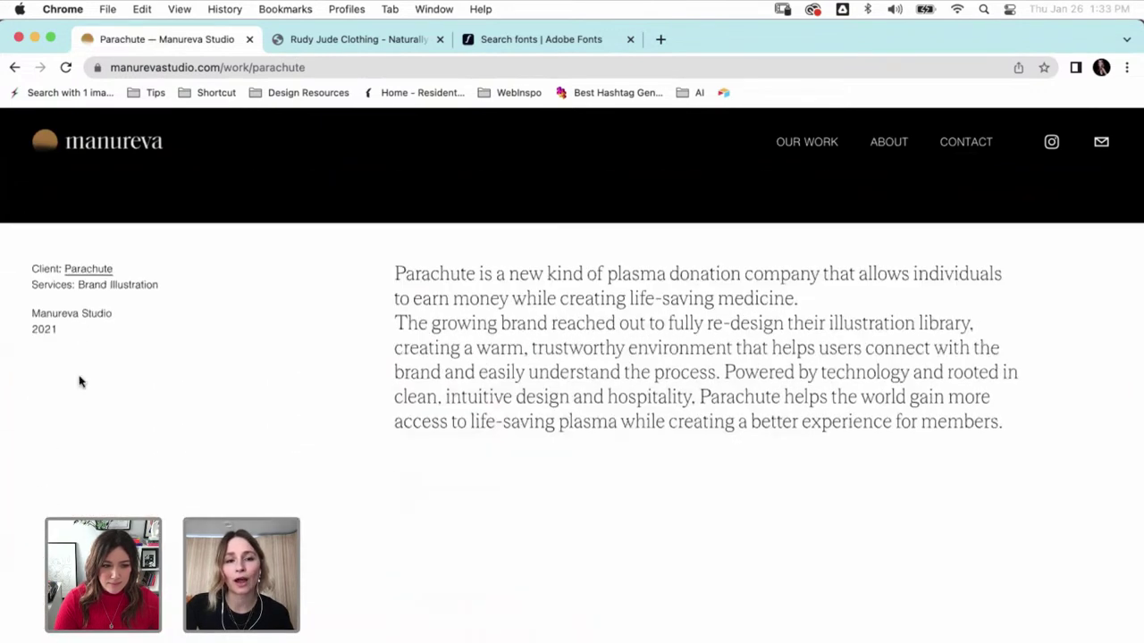
scroll(78, 381, "down", 8)
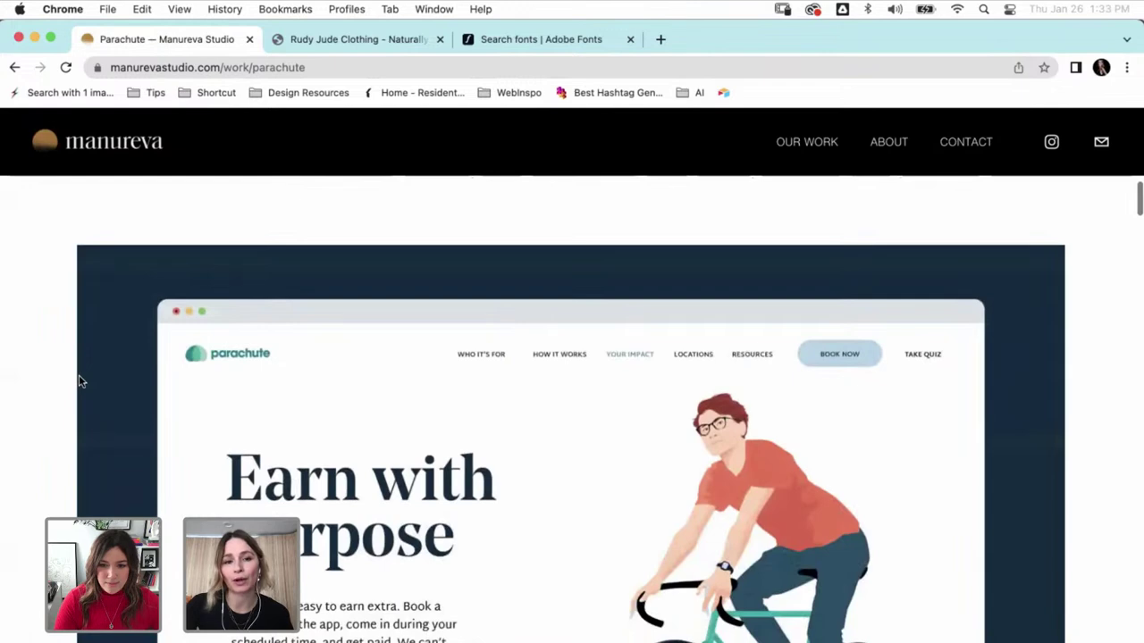
scroll(78, 382, "down", 10)
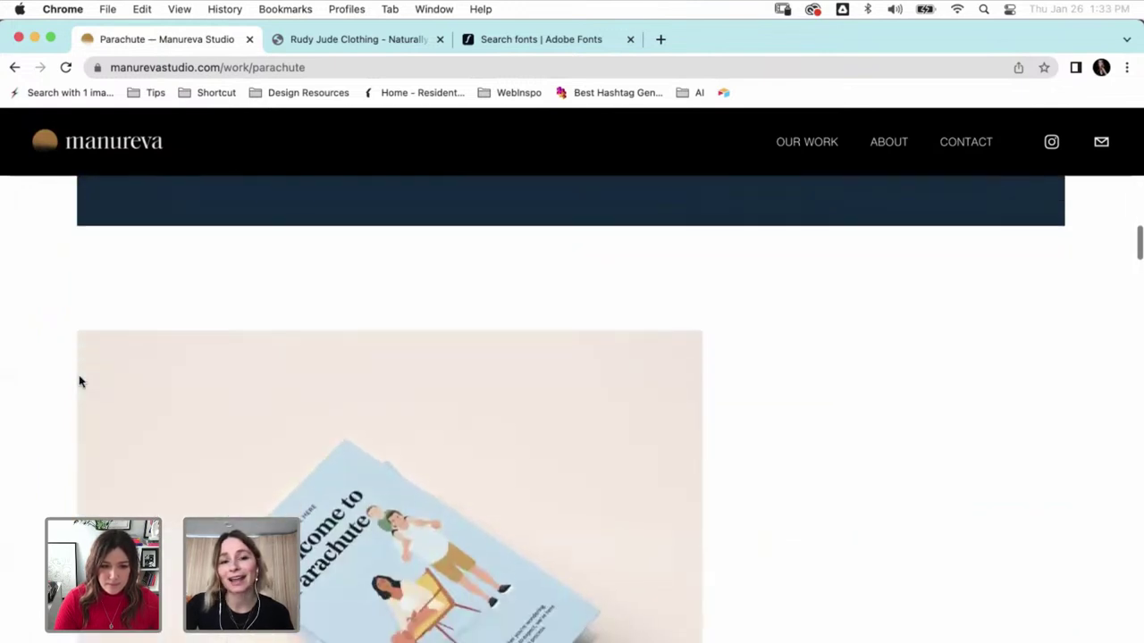
scroll(79, 381, "down", 10)
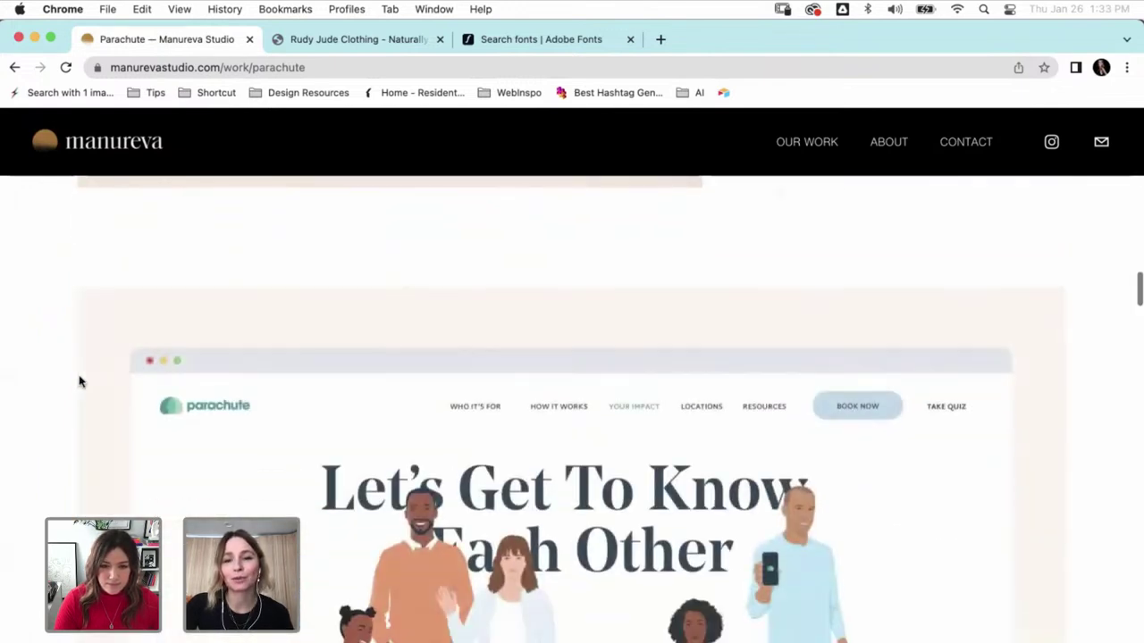
scroll(79, 382, "down", 4)
scroll(79, 381, "down", 12)
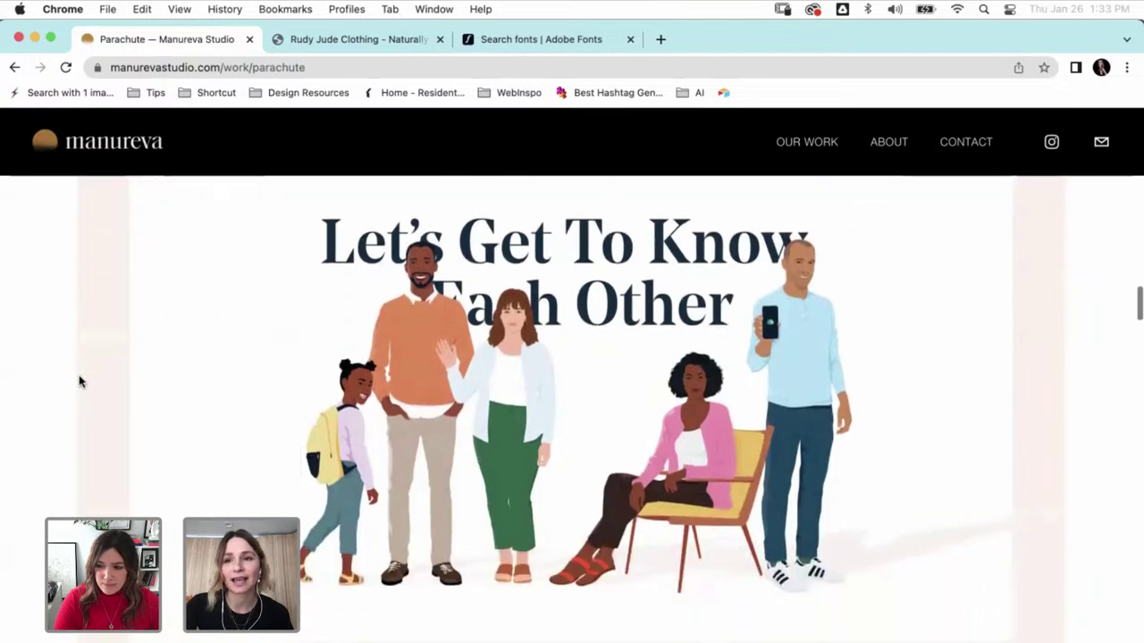
- Scroll through the Parachute website mockups, then return to the Design work list
scroll(78, 381, "down", 10)
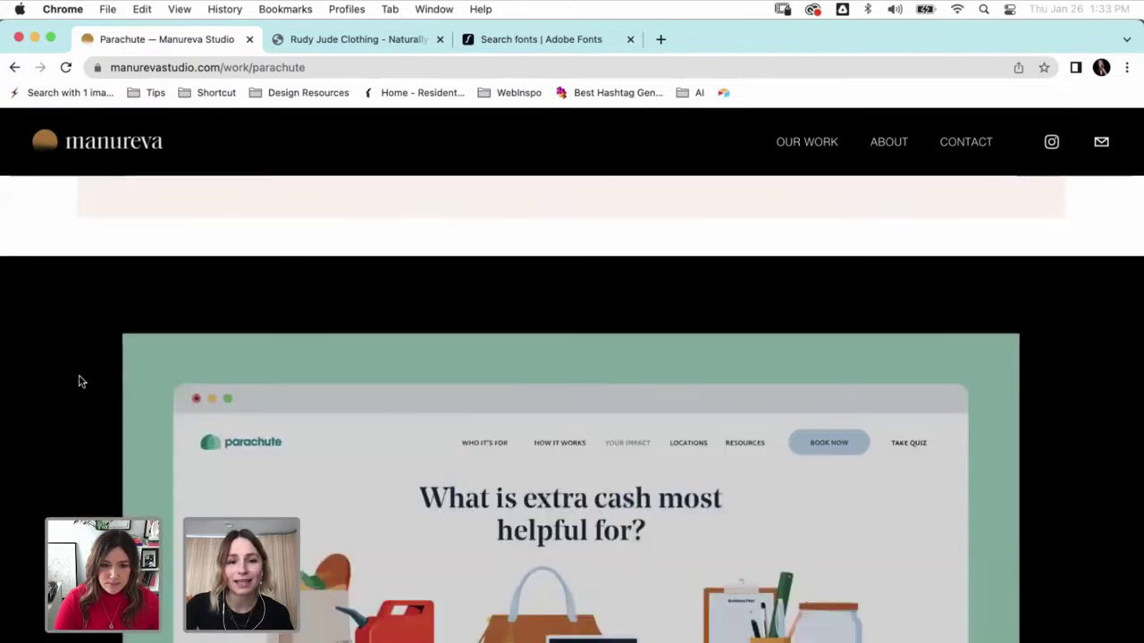
scroll(79, 381, "down", 4)
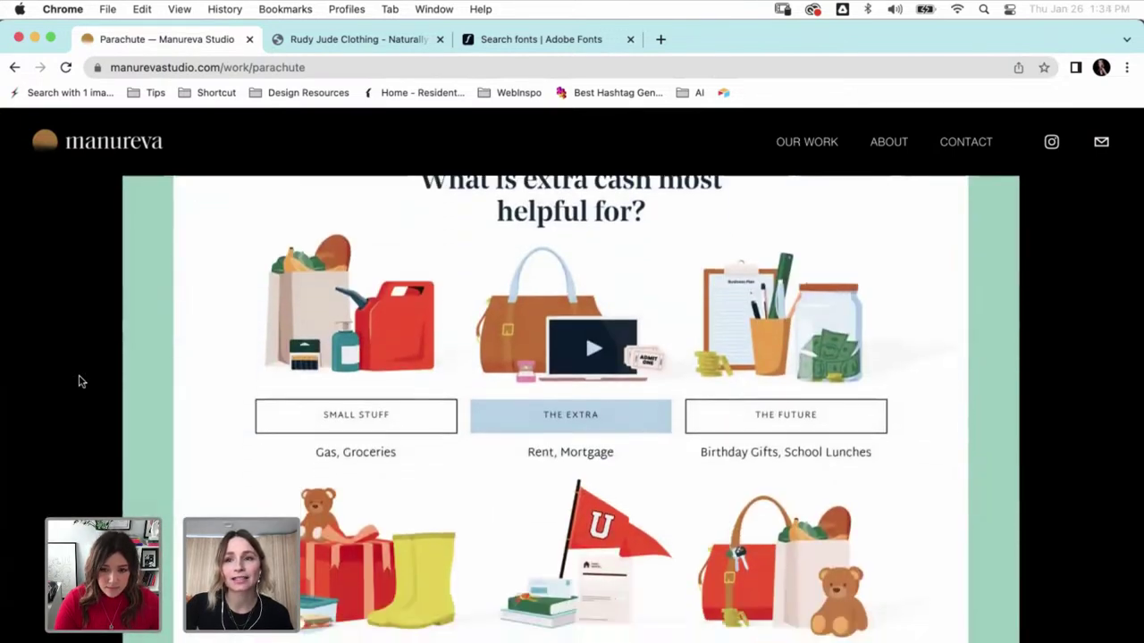
scroll(78, 381, "down", 2)
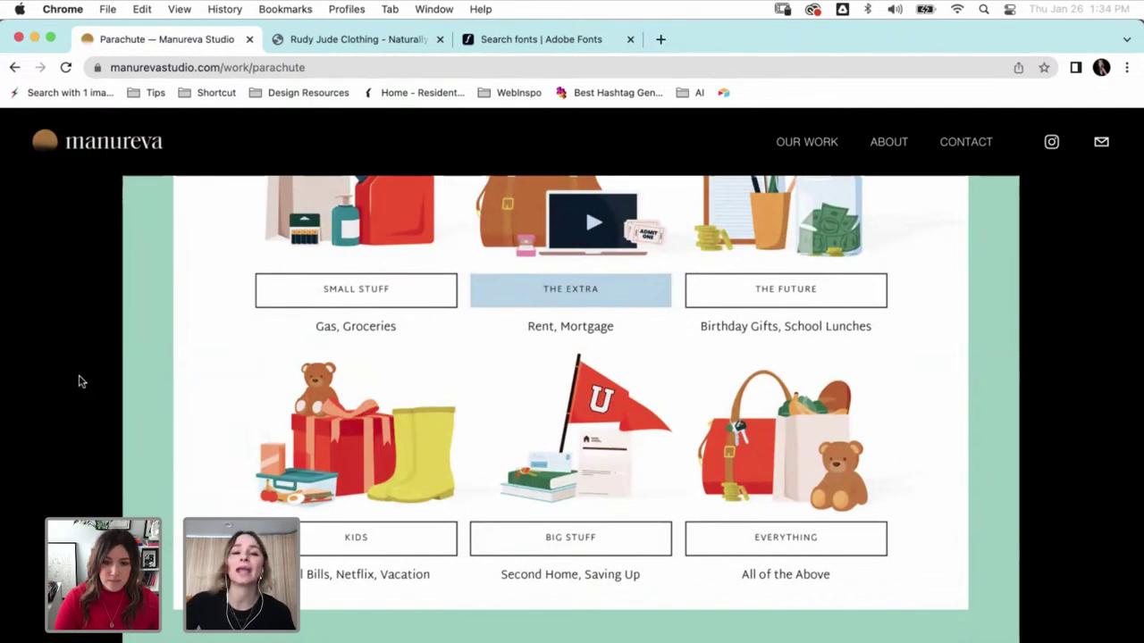
scroll(79, 381, "down", 20)
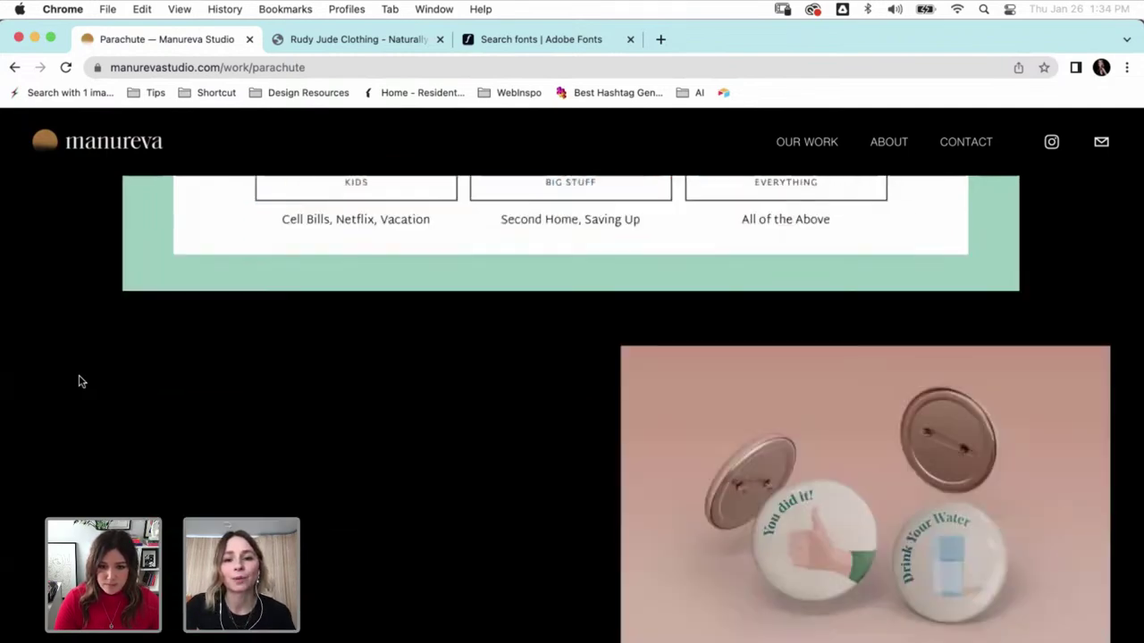
scroll(78, 381, "down", 20)
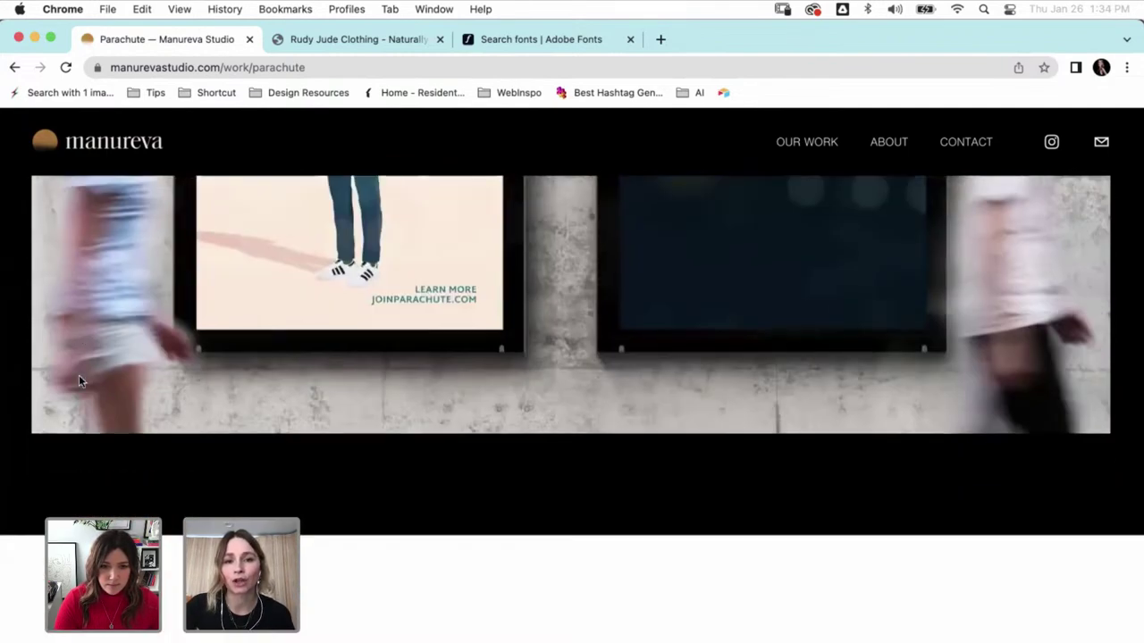
scroll(78, 382, "down", 20)
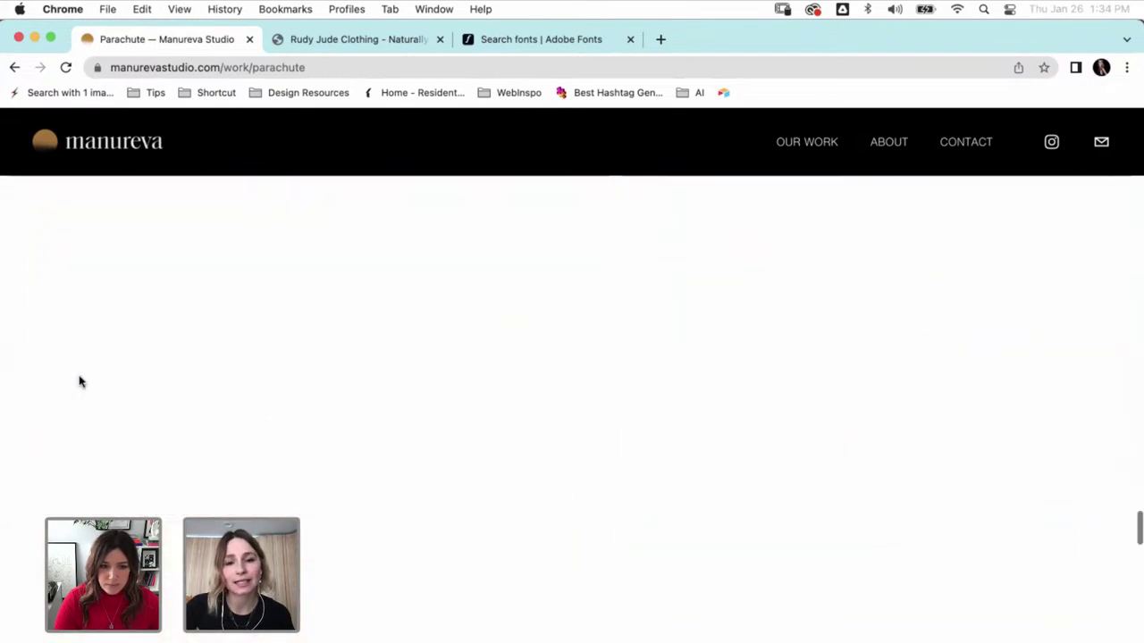
scroll(79, 381, "down", 15)
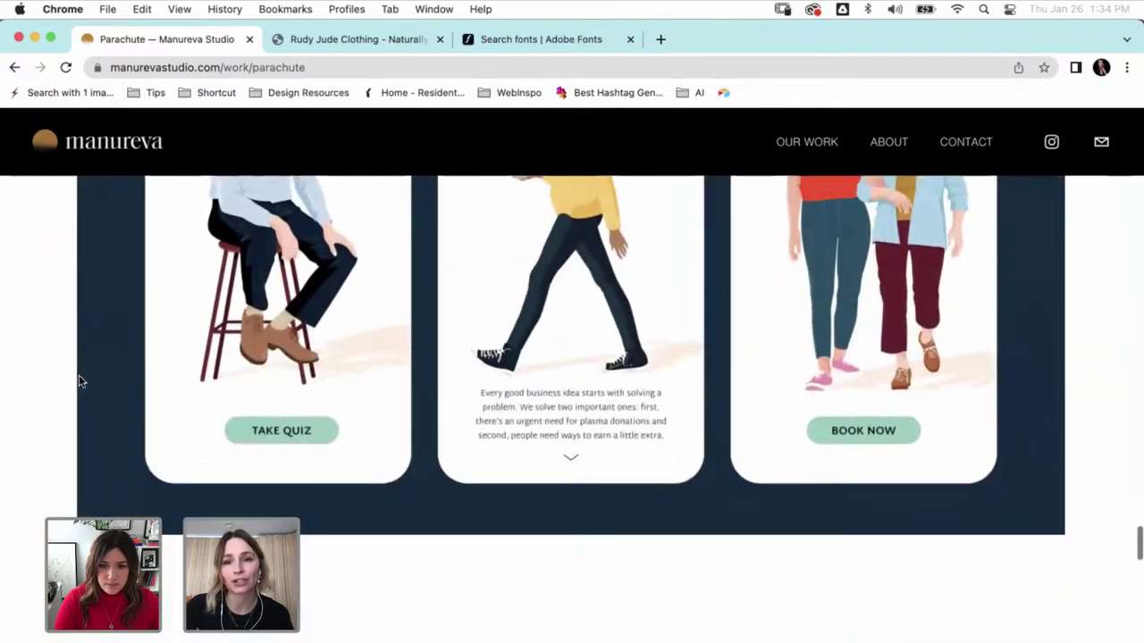
scroll(78, 381, "down", 15)
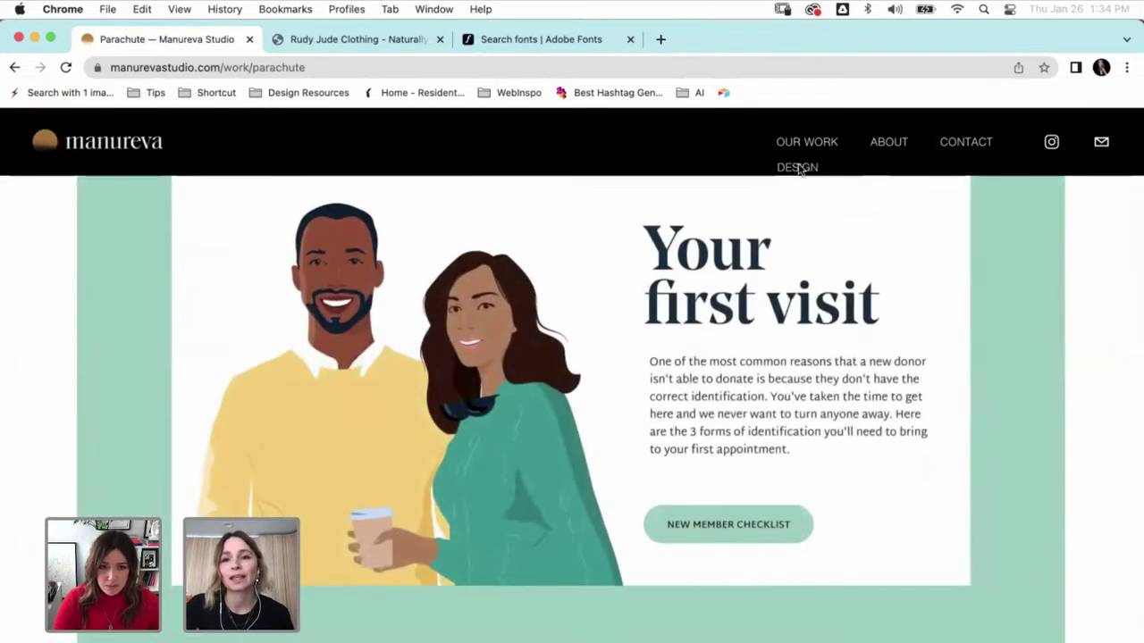
left_click(797, 168)
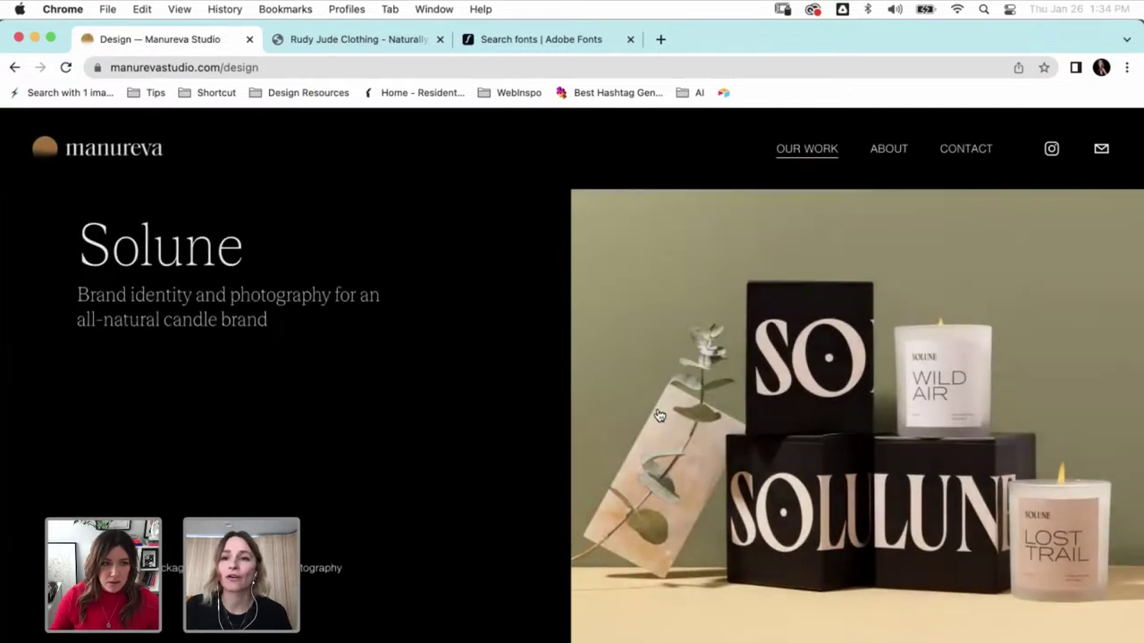
- Scroll the Design work list down toward Atolla and back up to Solune
scroll(581, 377, "down", 15)
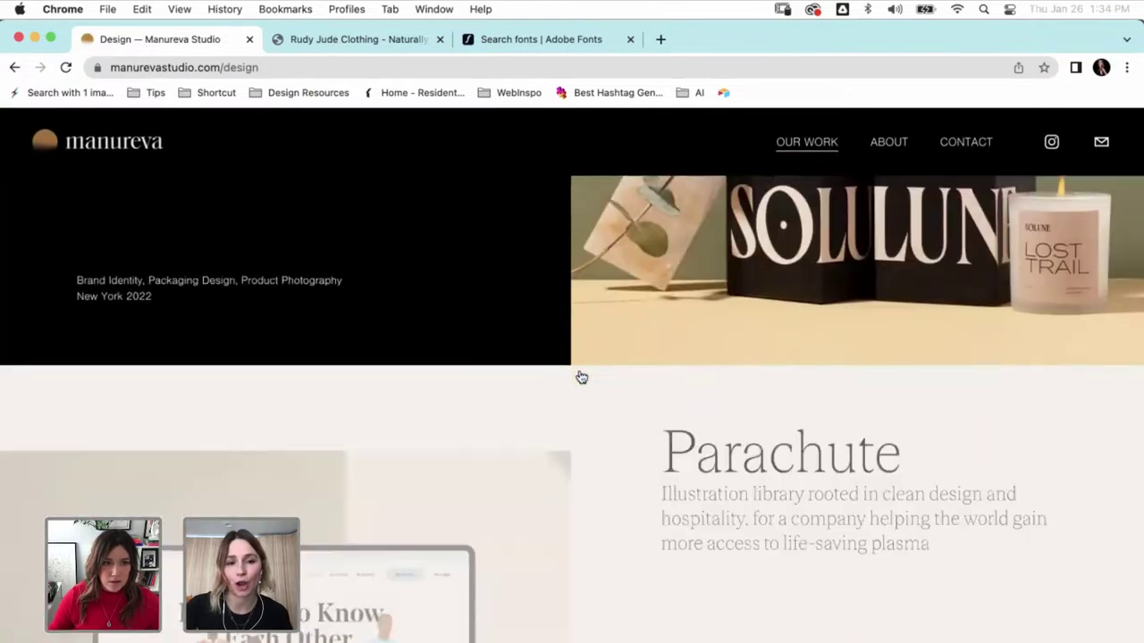
scroll(580, 377, "down", 12)
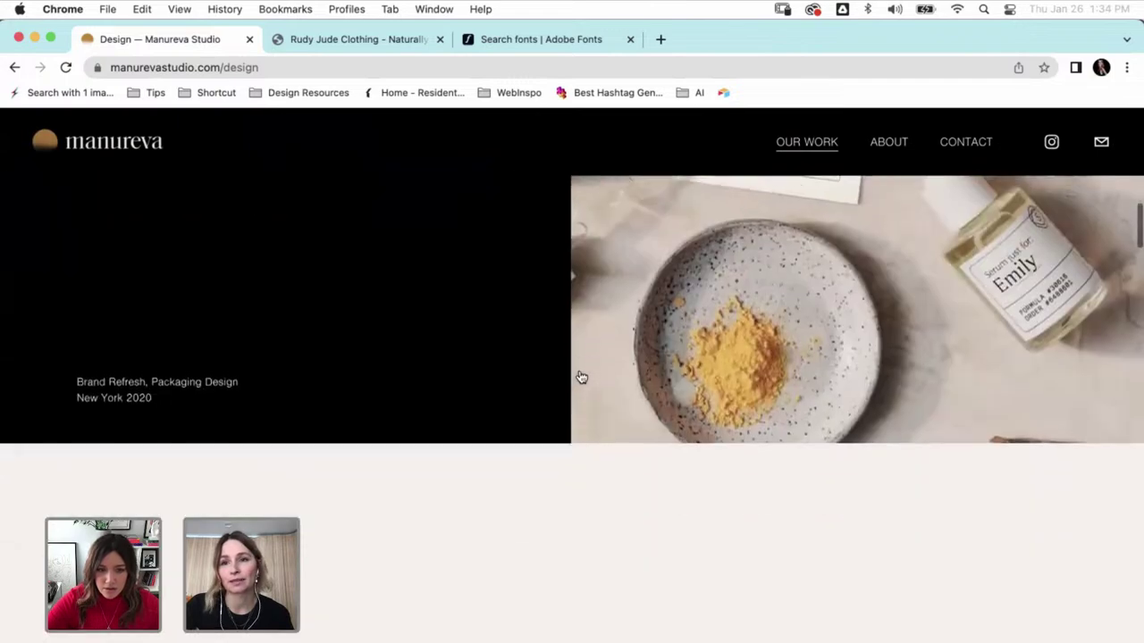
scroll(579, 376, "down", 15)
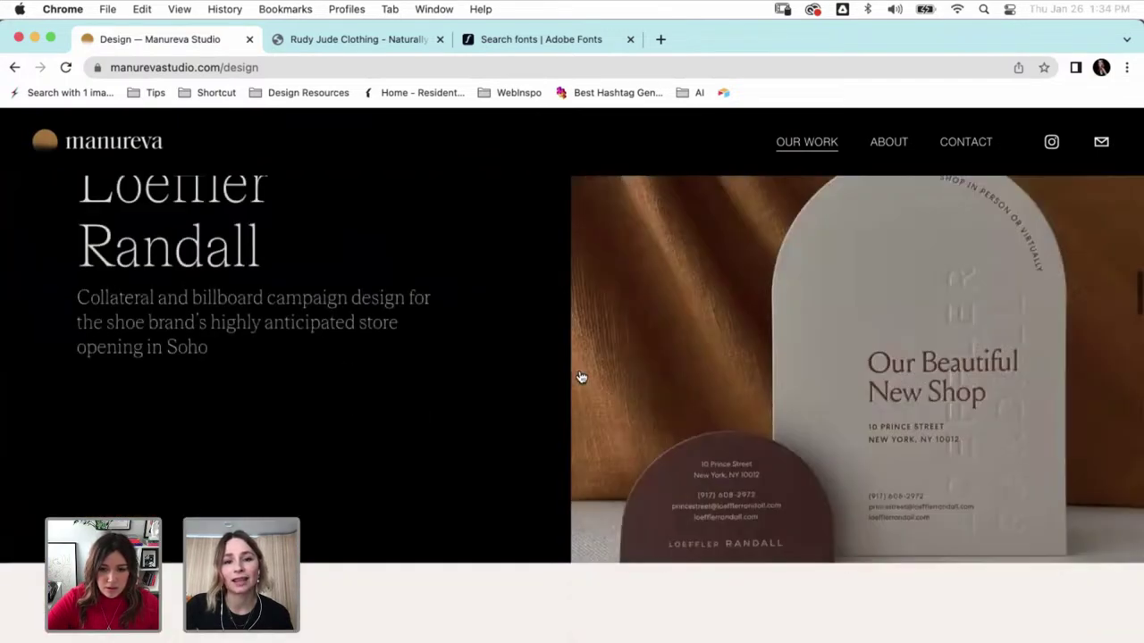
scroll(579, 376, "up", 20)
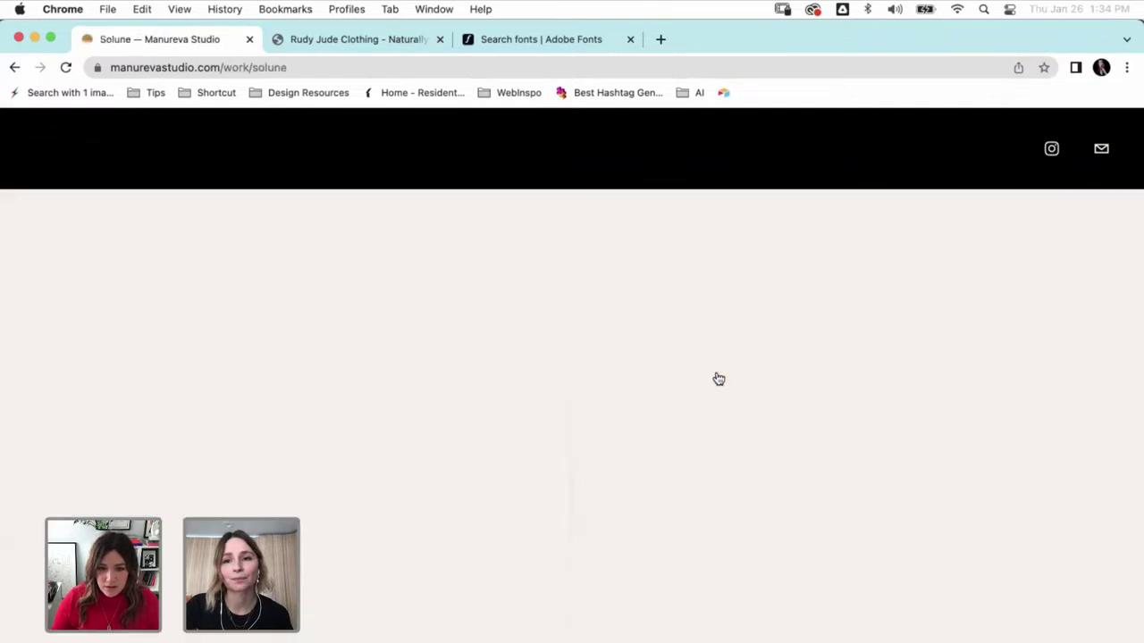
- Scroll through the upper part of the Solune candle case study
scroll(525, 305, "down", 2)
scroll(525, 305, "down", 2)
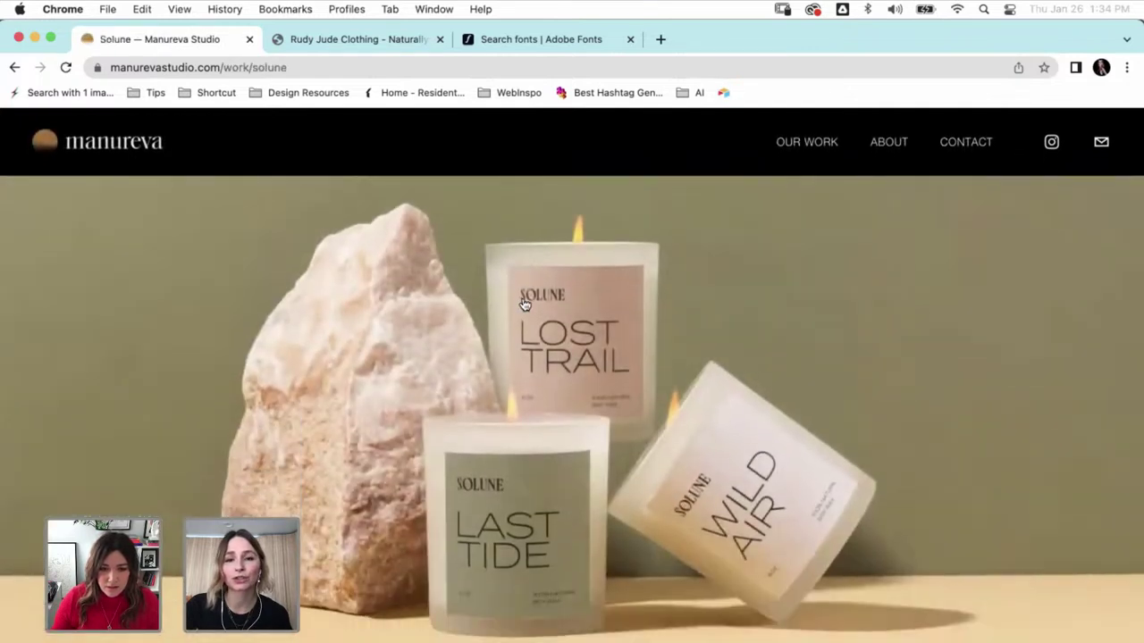
scroll(525, 305, "down", 1)
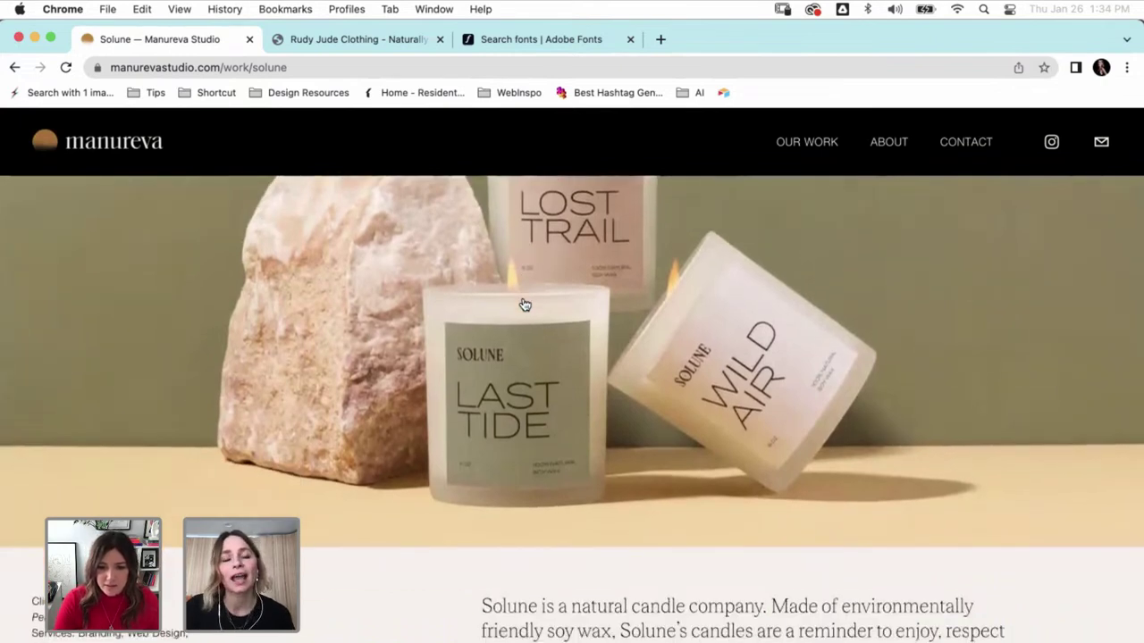
scroll(524, 305, "down", 3)
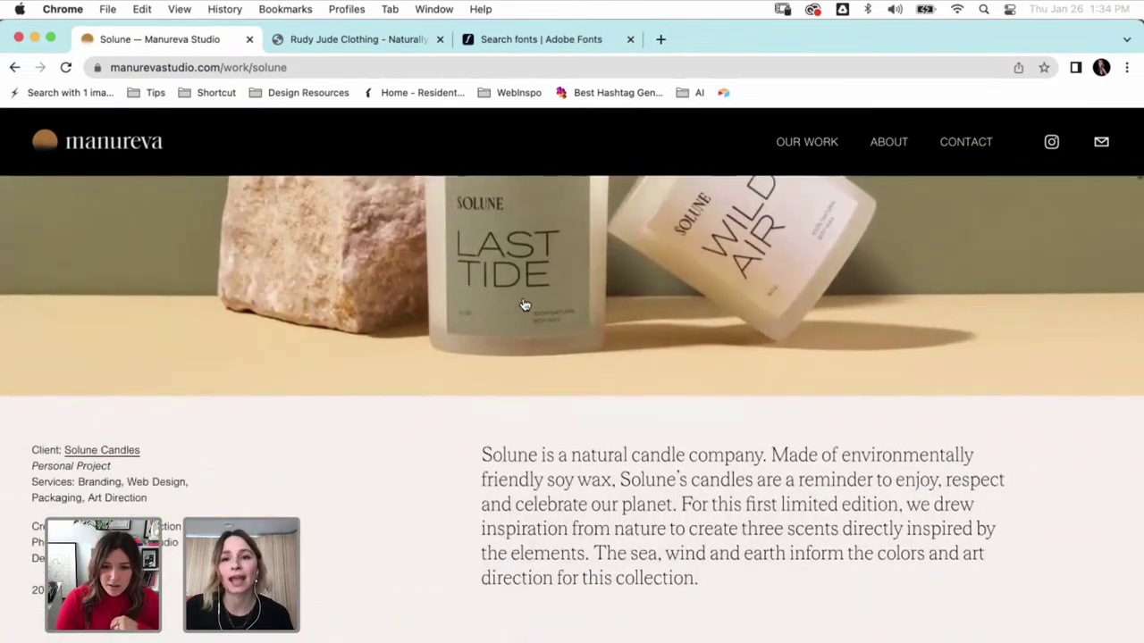
scroll(524, 304, "down", 4)
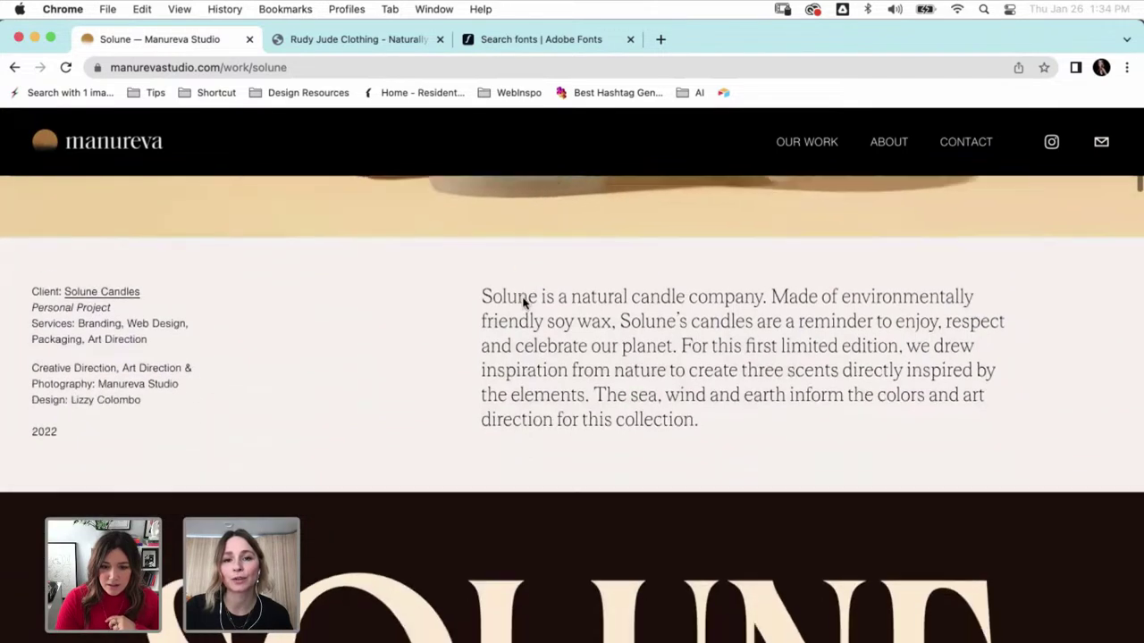
scroll(407, 324, "down", 2)
scroll(408, 324, "down", 2)
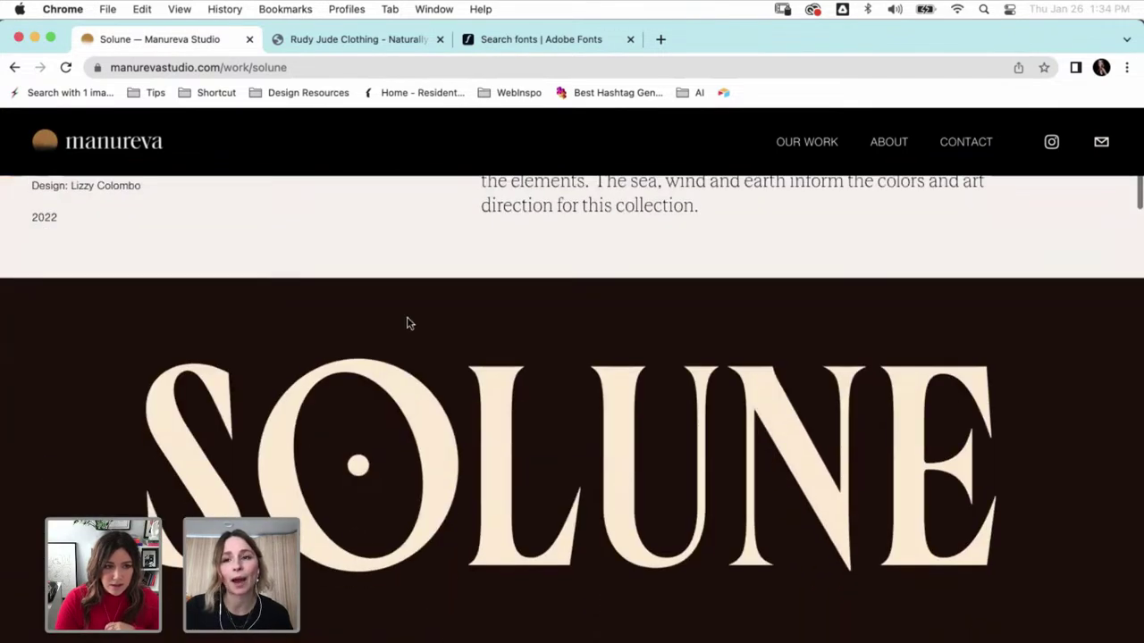
scroll(408, 323, "down", 9)
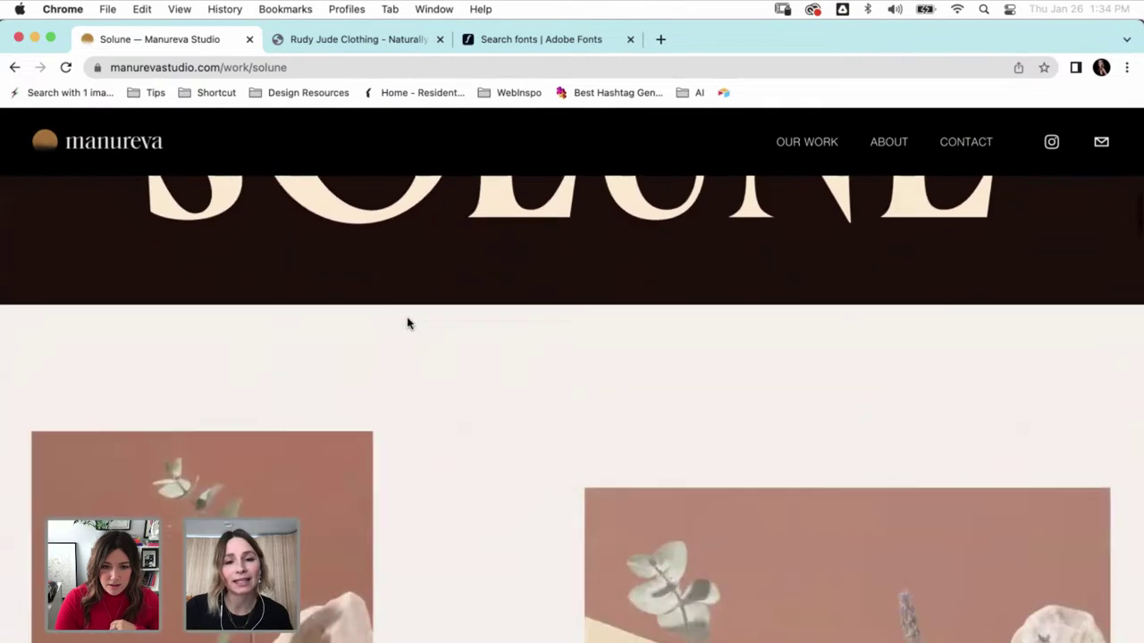
- Scroll on through the rest of the Solune case study page
scroll(407, 323, "down", 9)
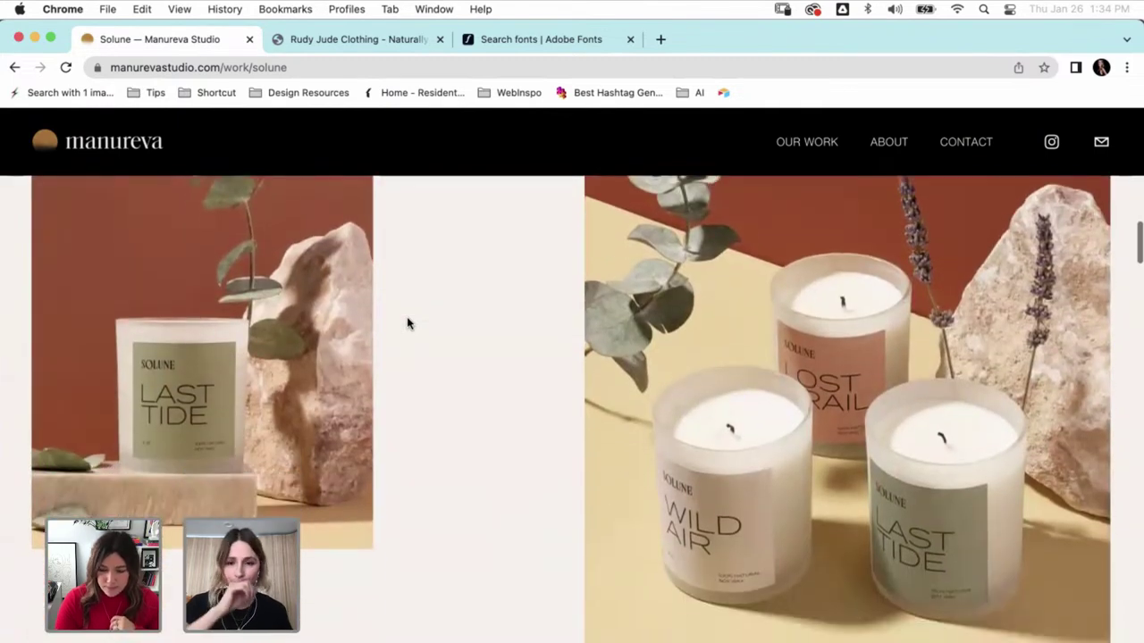
scroll(407, 323, "down", 11)
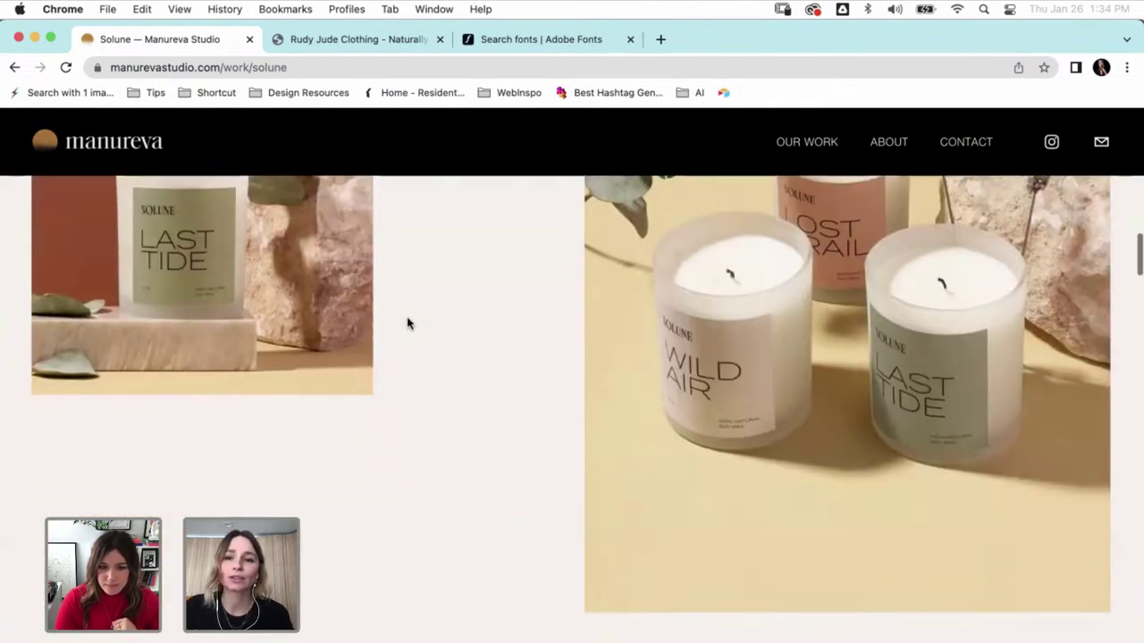
scroll(408, 324, "down", 10)
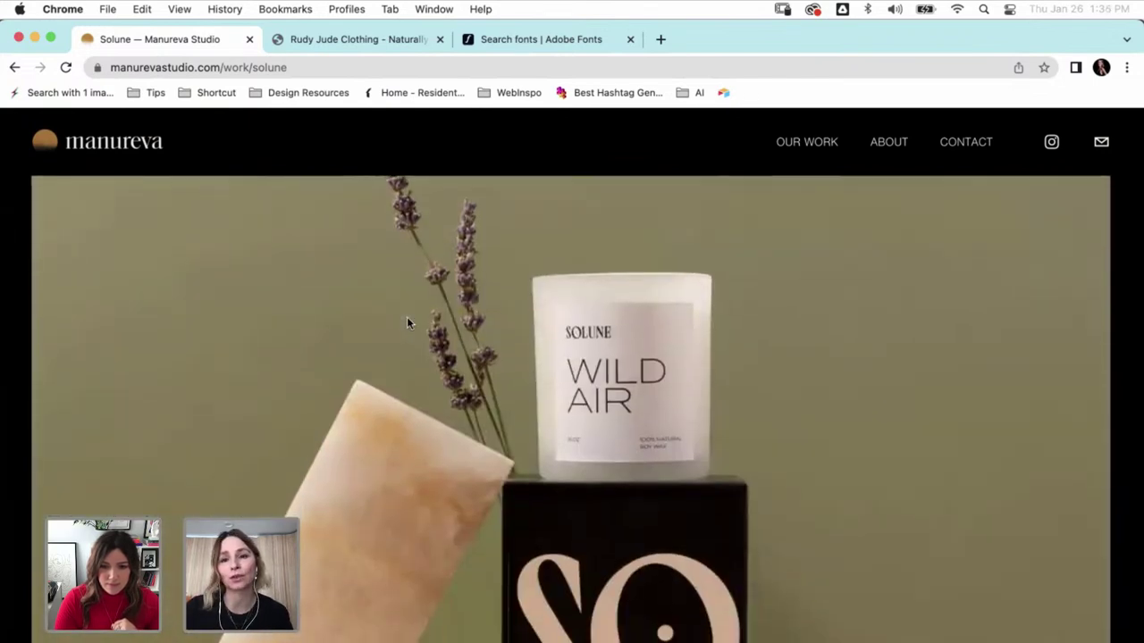
scroll(406, 323, "down", 2)
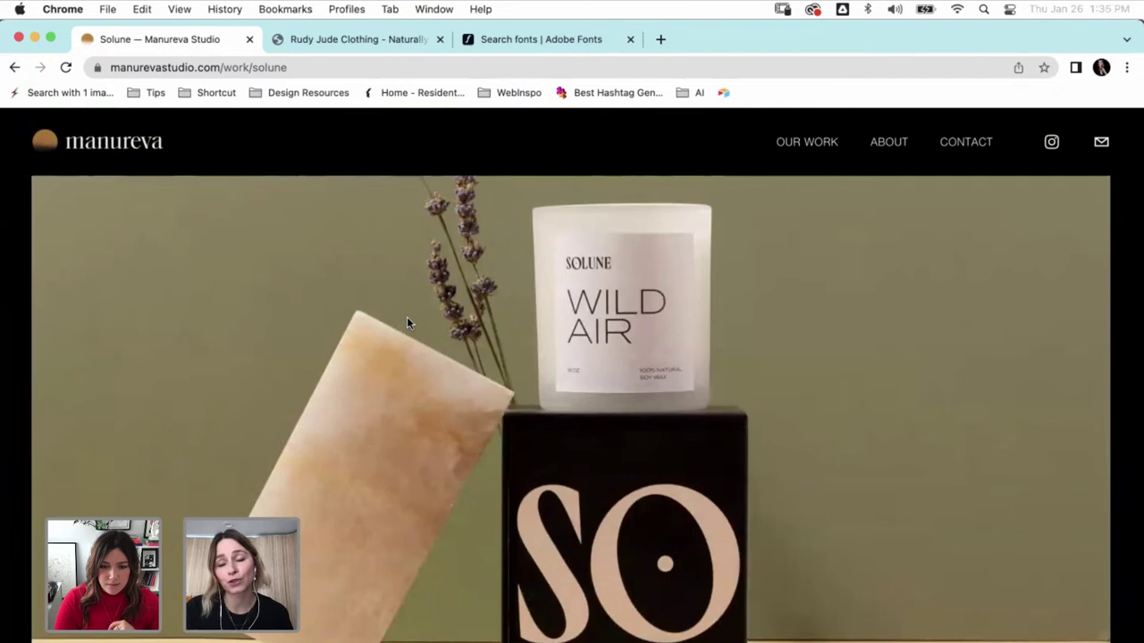
scroll(406, 323, "down", 6)
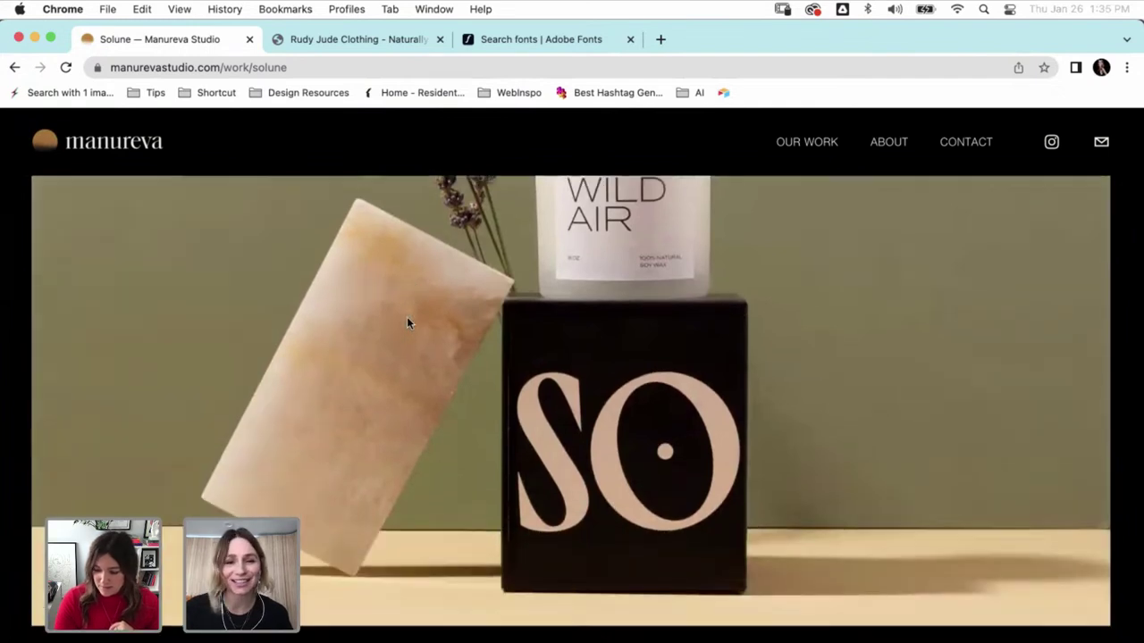
scroll(406, 324, "down", 15)
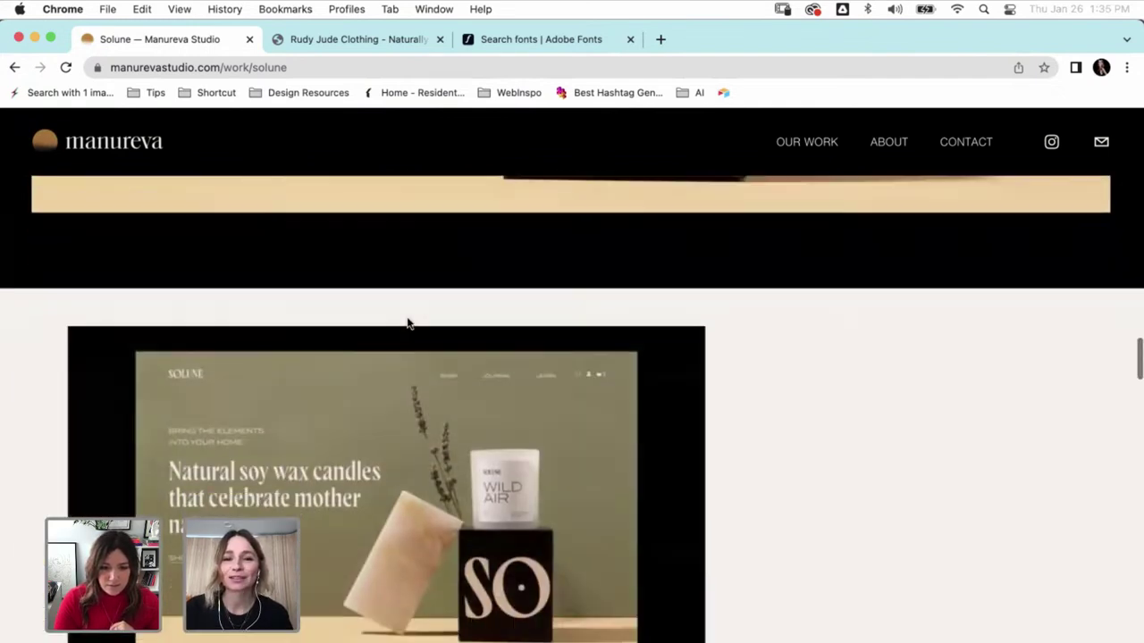
scroll(406, 323, "down", 7)
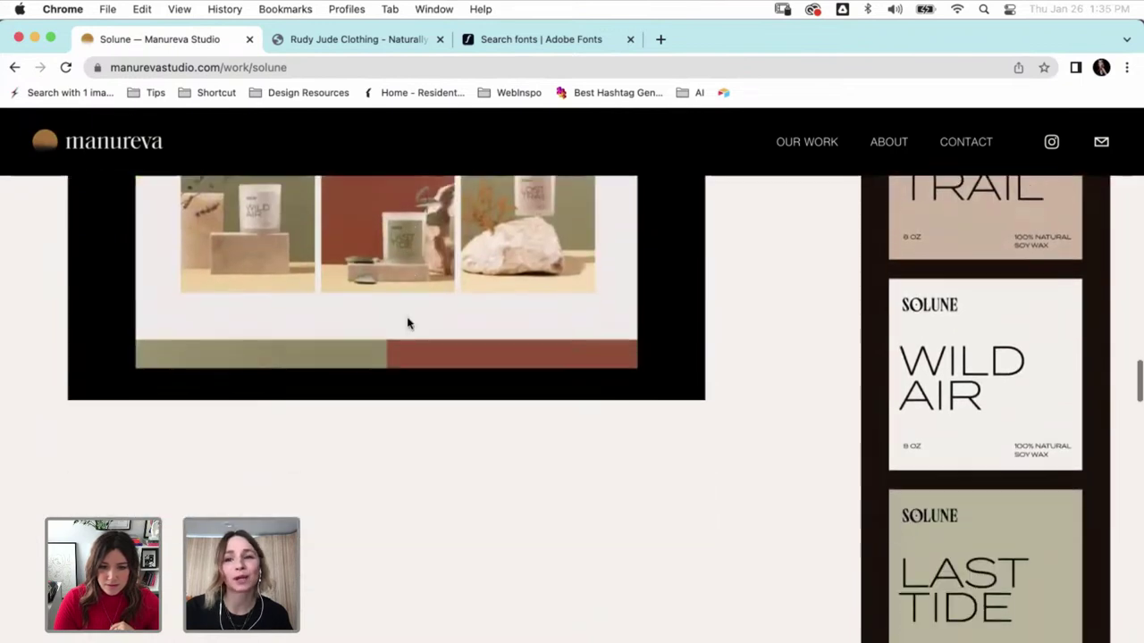
scroll(407, 323, "down", 8)
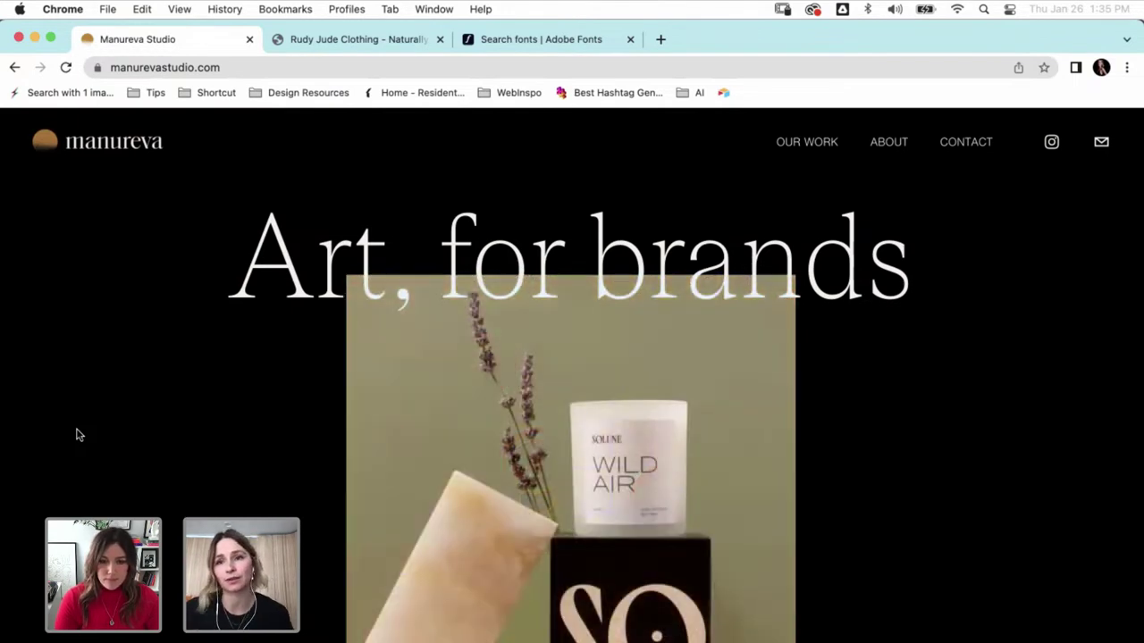
- Scroll the homepage past the hero and project thumbnails to the What We Do services
scroll(77, 435, "down", 5)
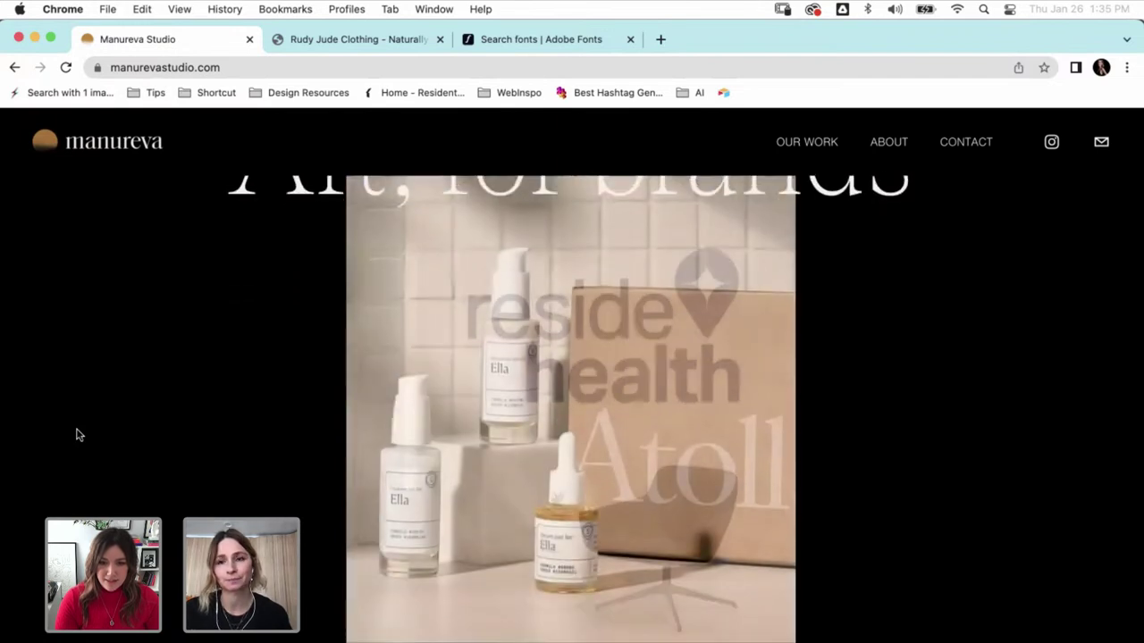
scroll(77, 435, "down", 8)
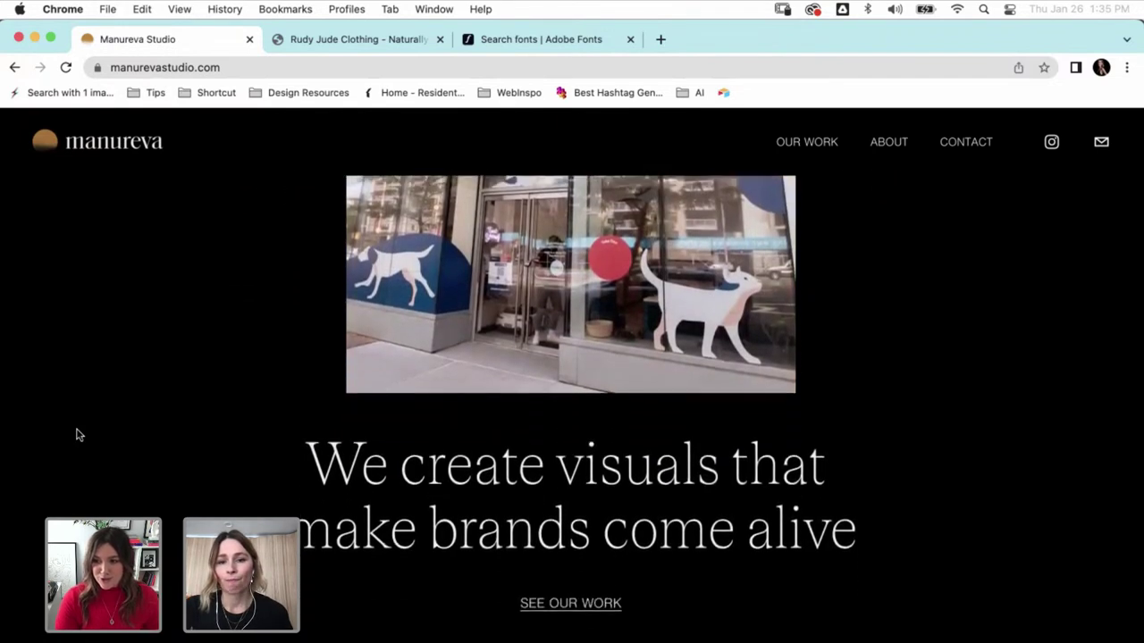
scroll(77, 434, "down", 10)
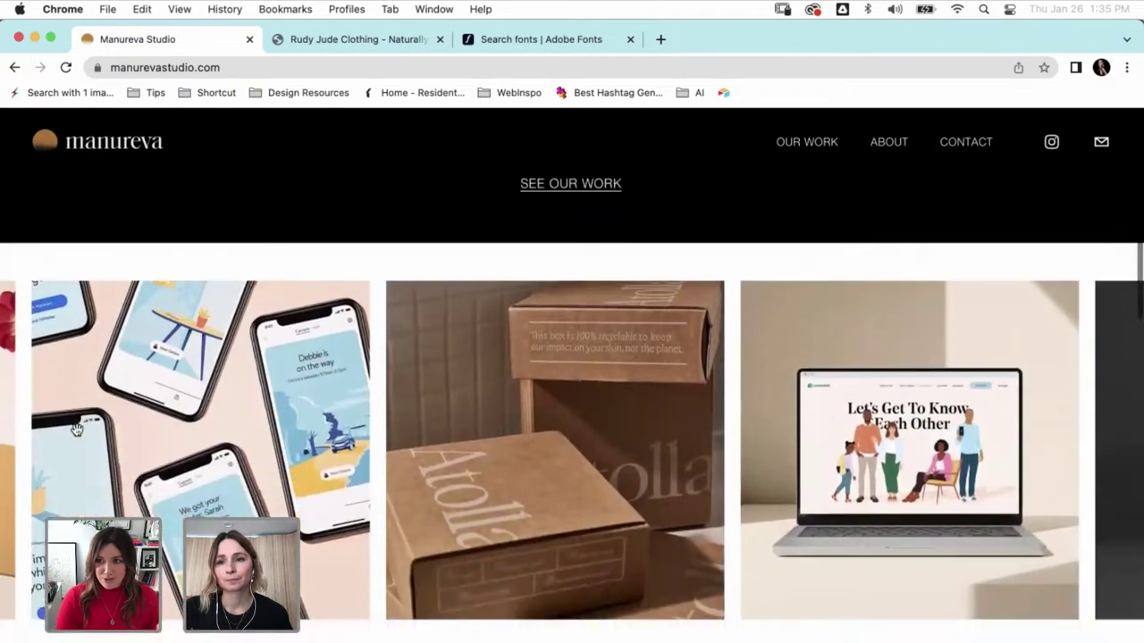
scroll(77, 435, "down", 3)
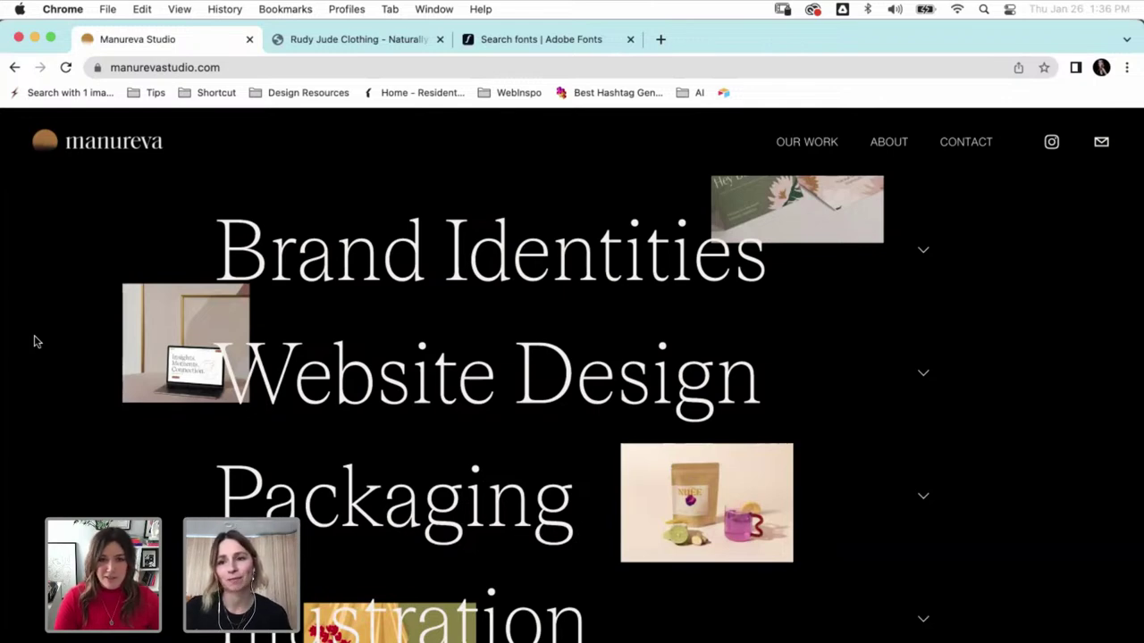
- Scroll through the remaining Manureva services
scroll(36, 342, "down", 1)
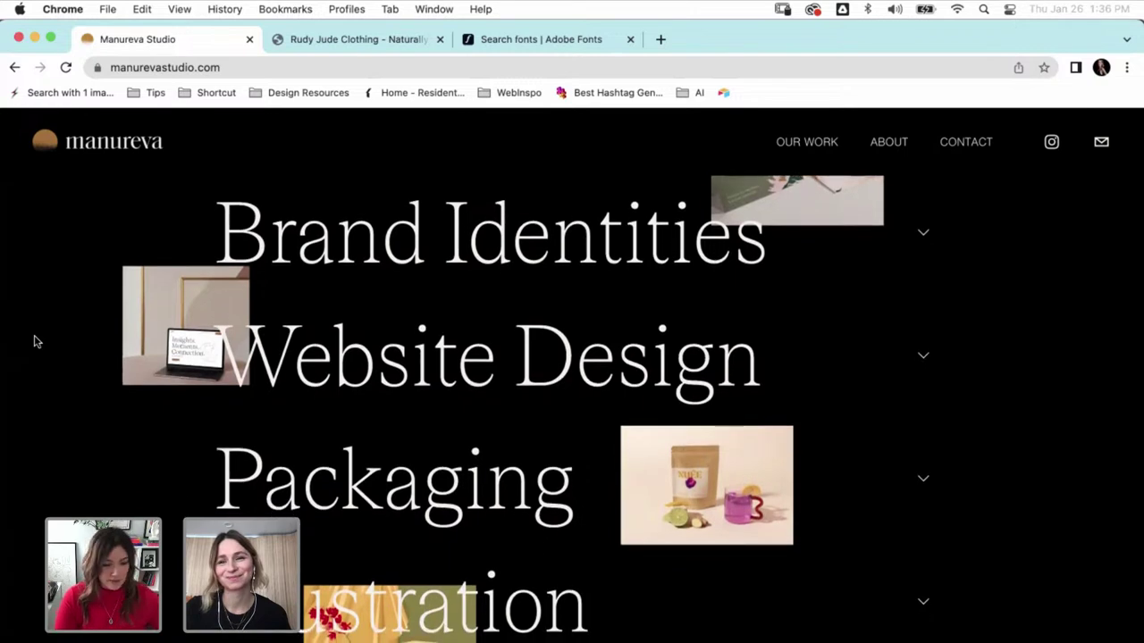
scroll(35, 341, "down", 1)
scroll(36, 341, "down", 1)
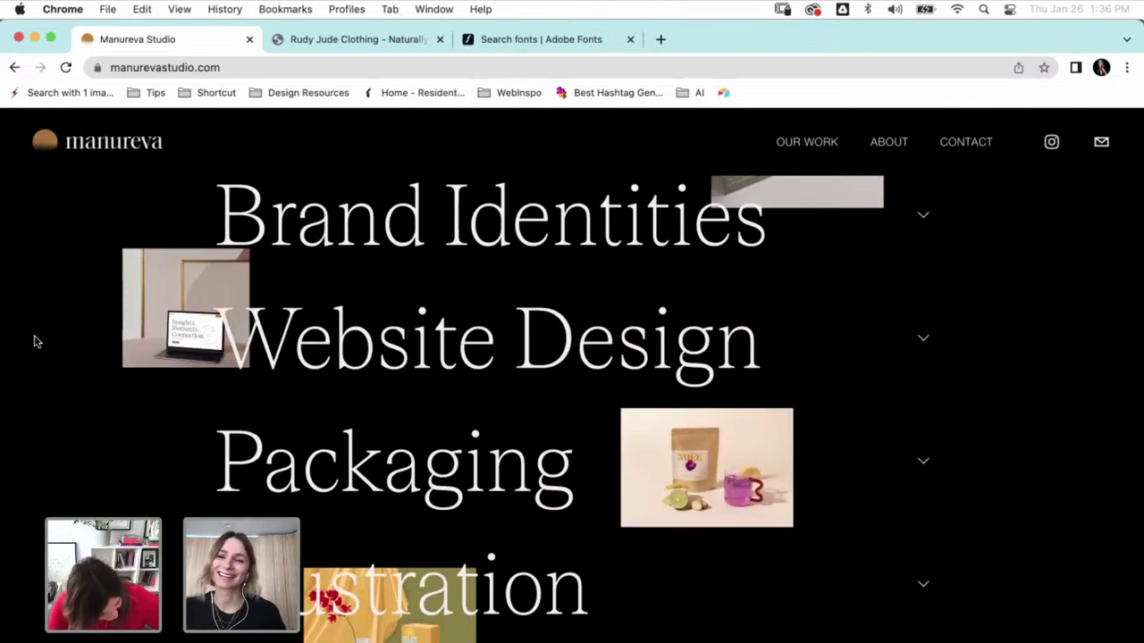
scroll(36, 342, "down", 3)
scroll(36, 342, "down", 1)
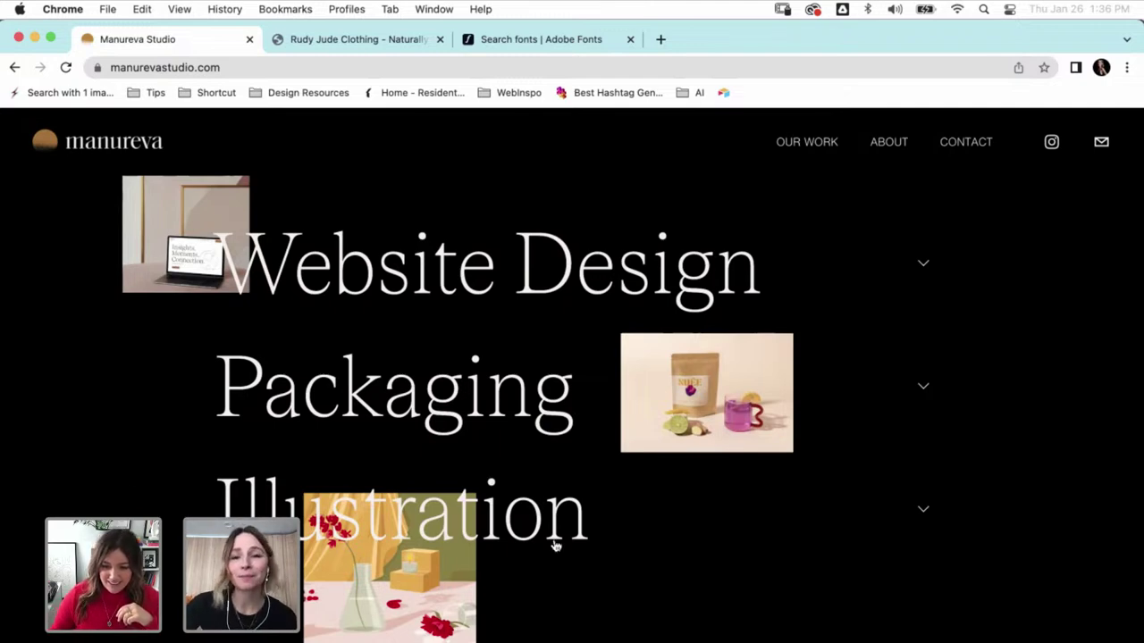
- Scroll to the Full list of services band, then switch to the Rudy Jude Clothing tab
scroll(554, 545, "down", 5)
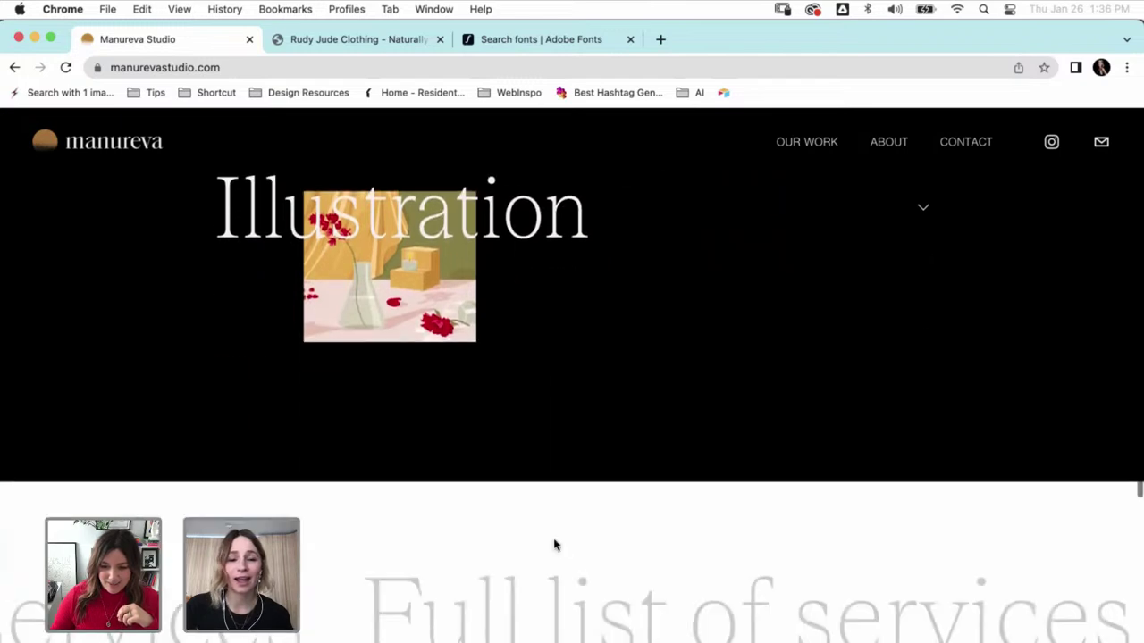
scroll(554, 545, "down", 5)
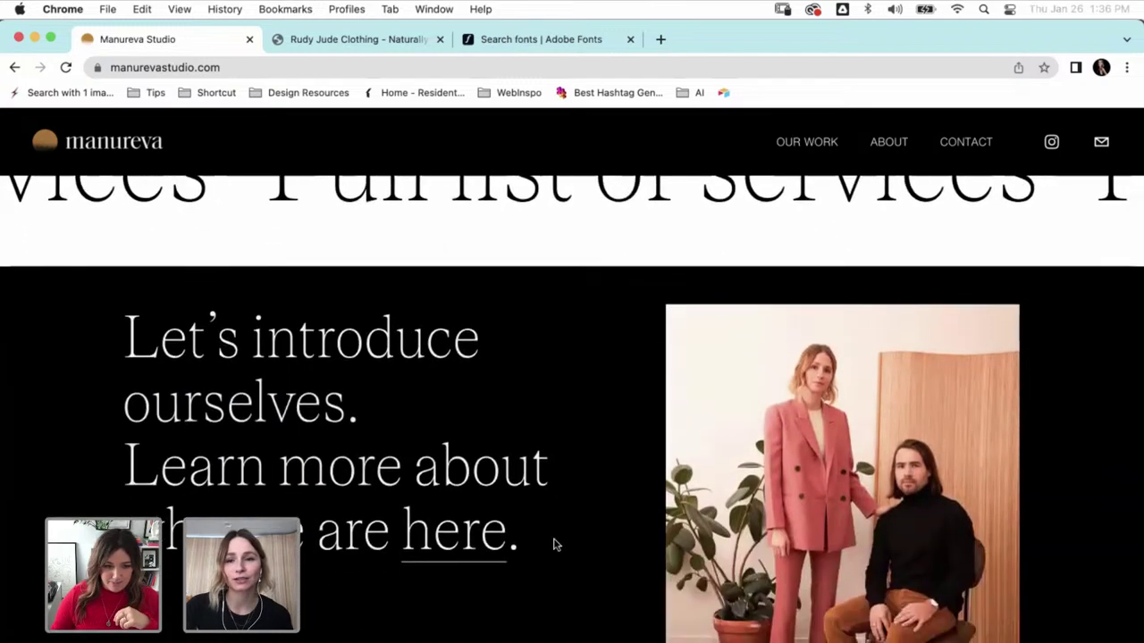
scroll(554, 545, "up", 3)
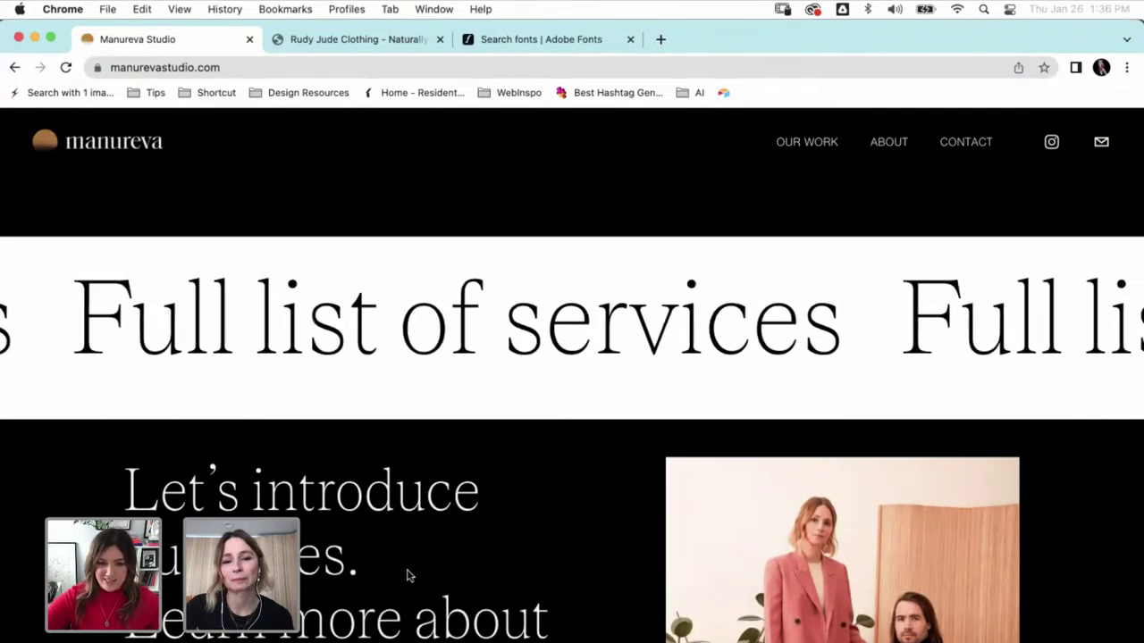
left_click(338, 45)
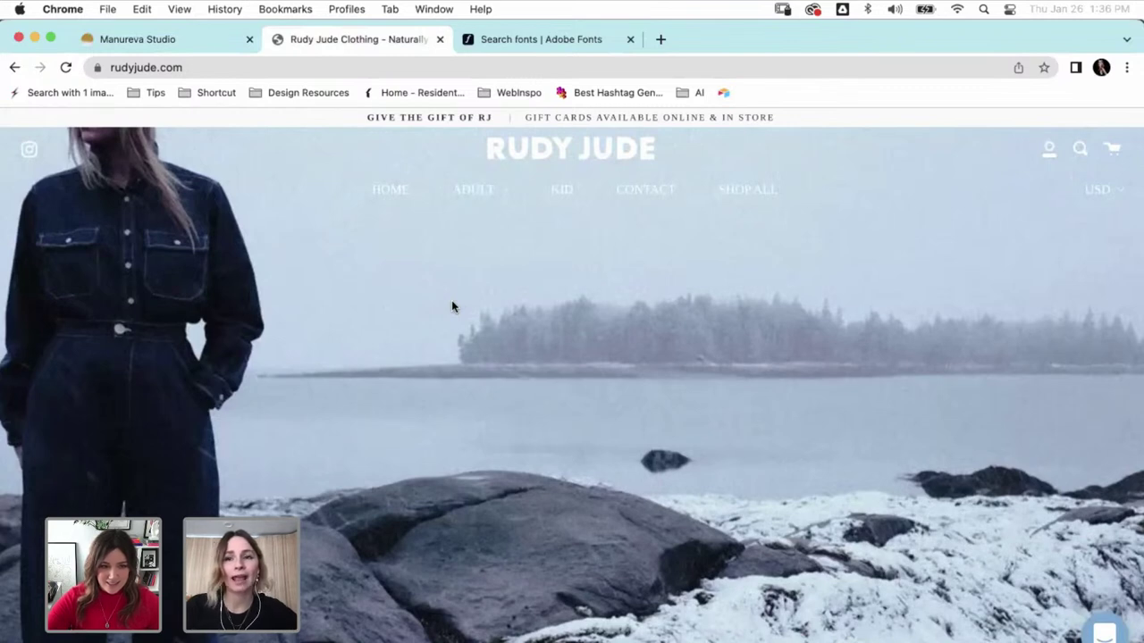
scroll(271, 282, "down", 3)
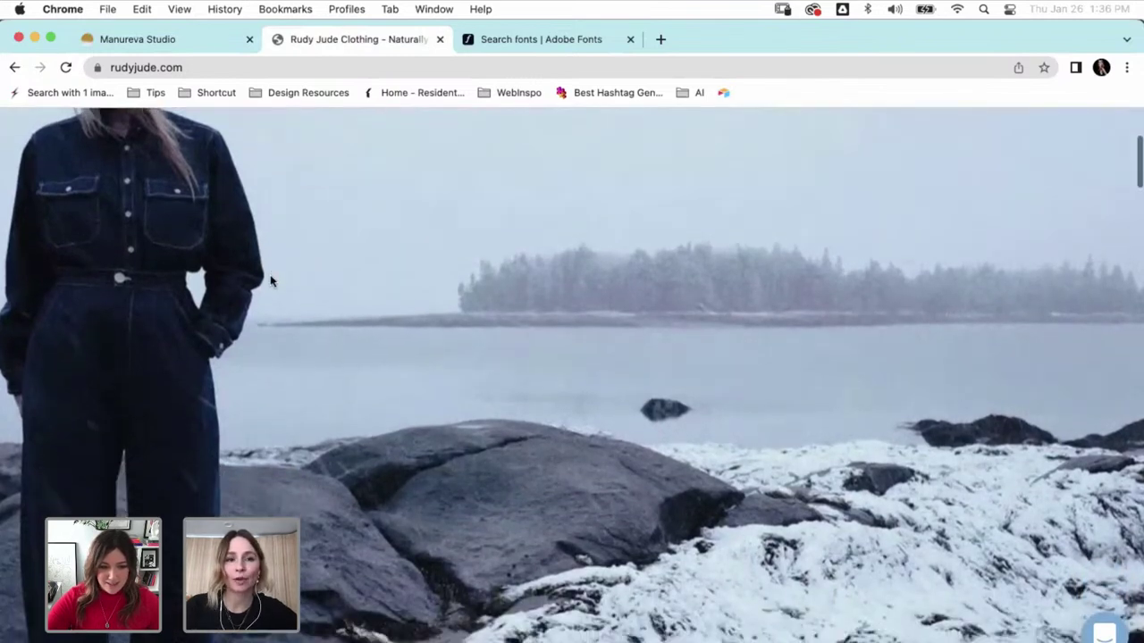
scroll(271, 282, "down", 8)
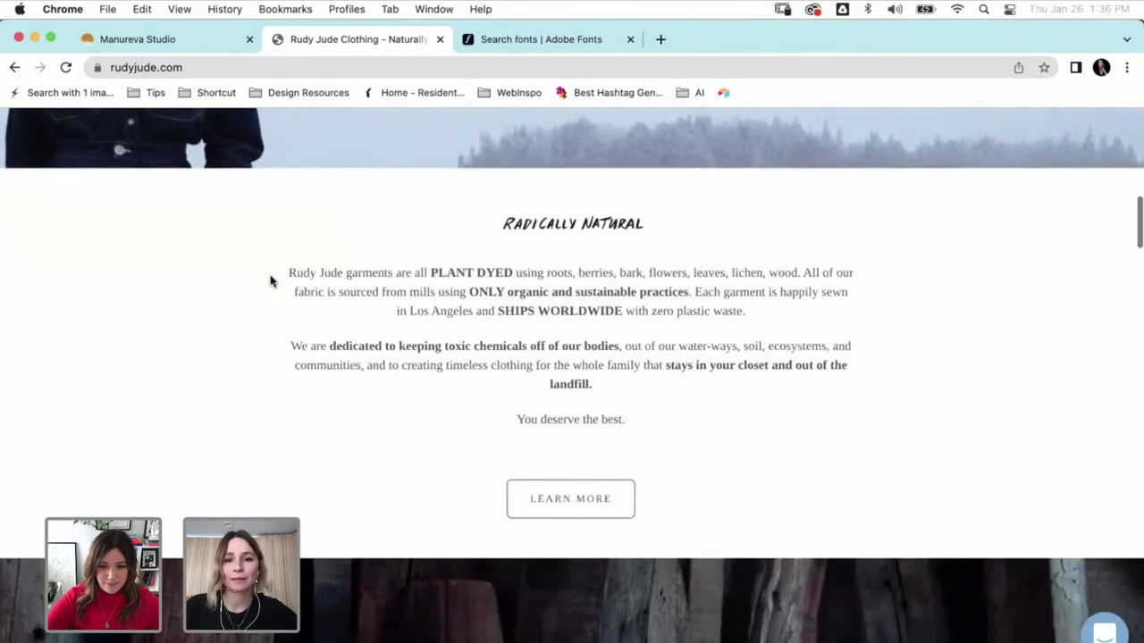
scroll(271, 281, "down", 2)
scroll(271, 282, "down", 5)
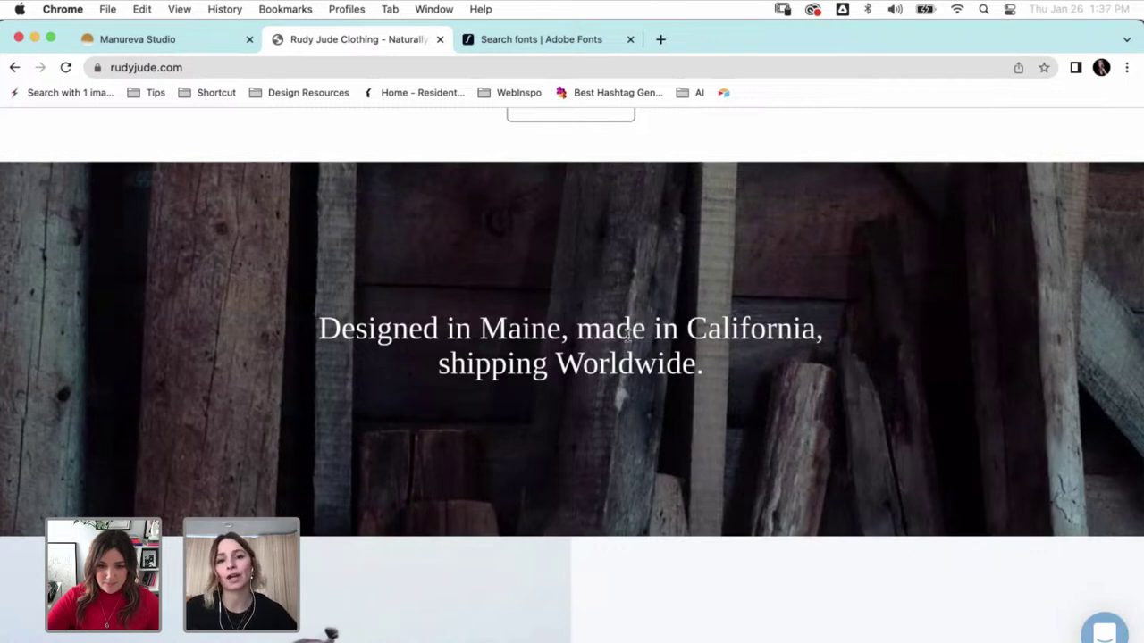
scroll(628, 334, "down", 2)
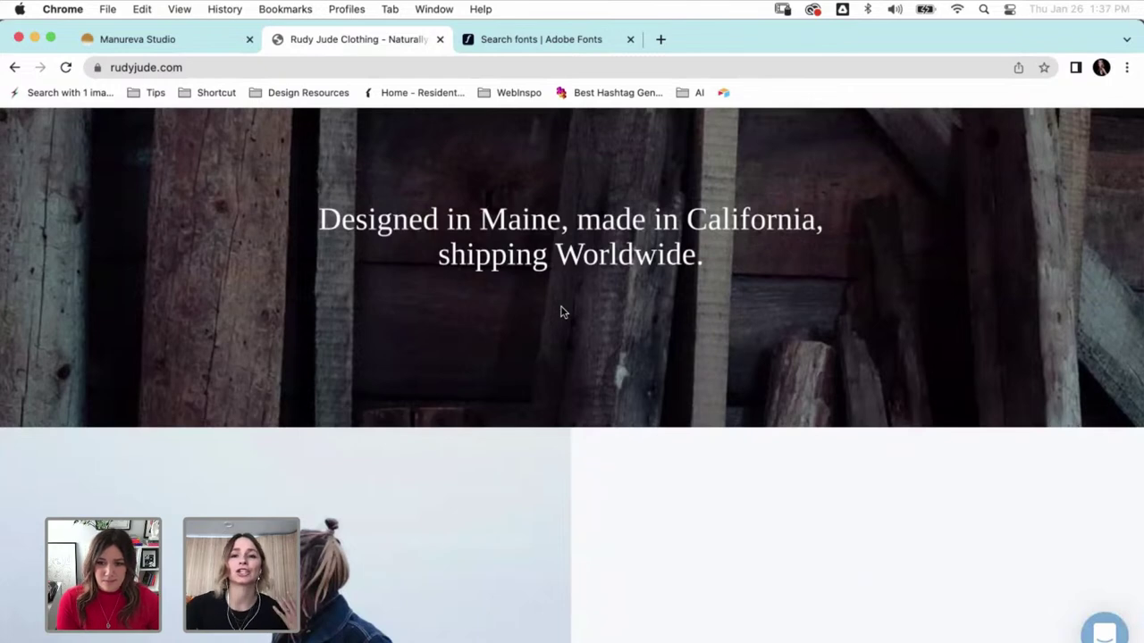
scroll(561, 311, "down", 5)
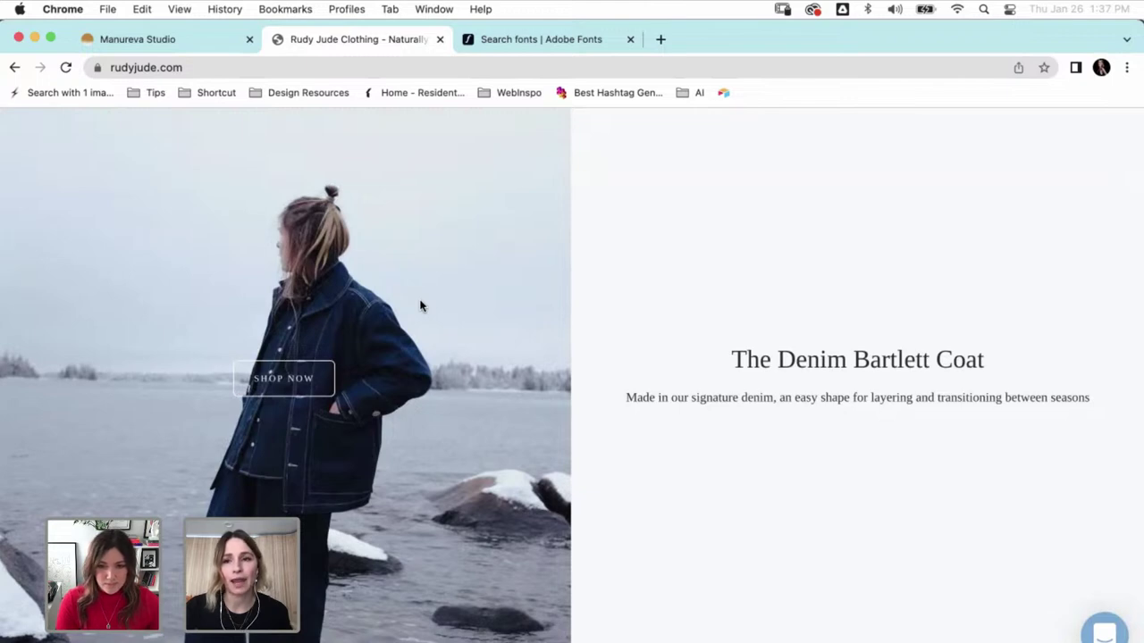
scroll(675, 166, "down", 3)
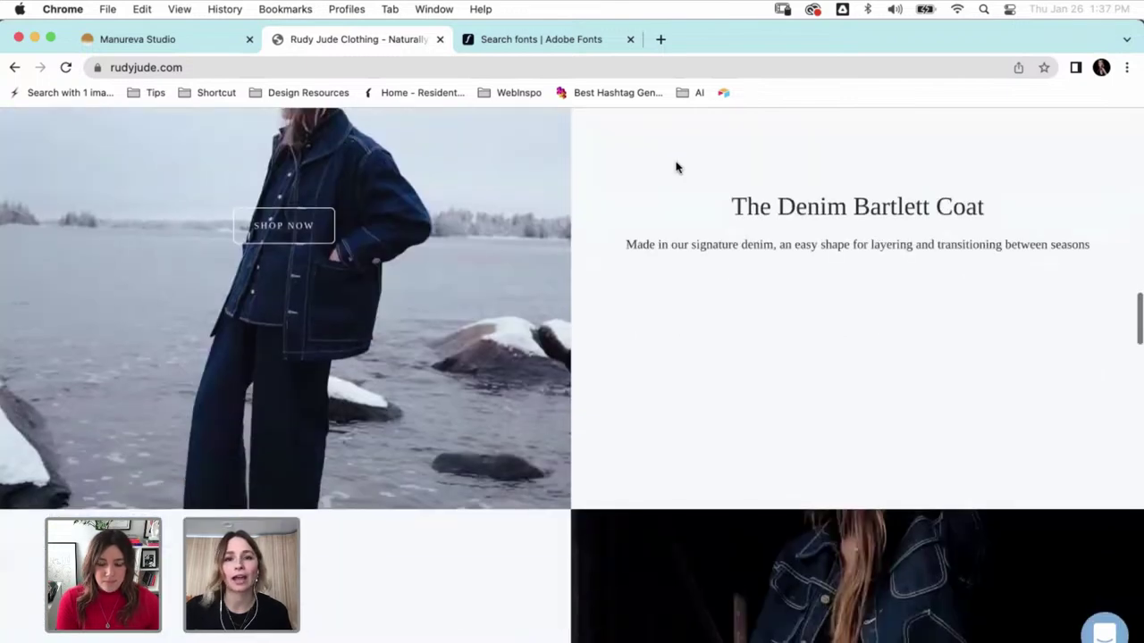
scroll(676, 166, "down", 5)
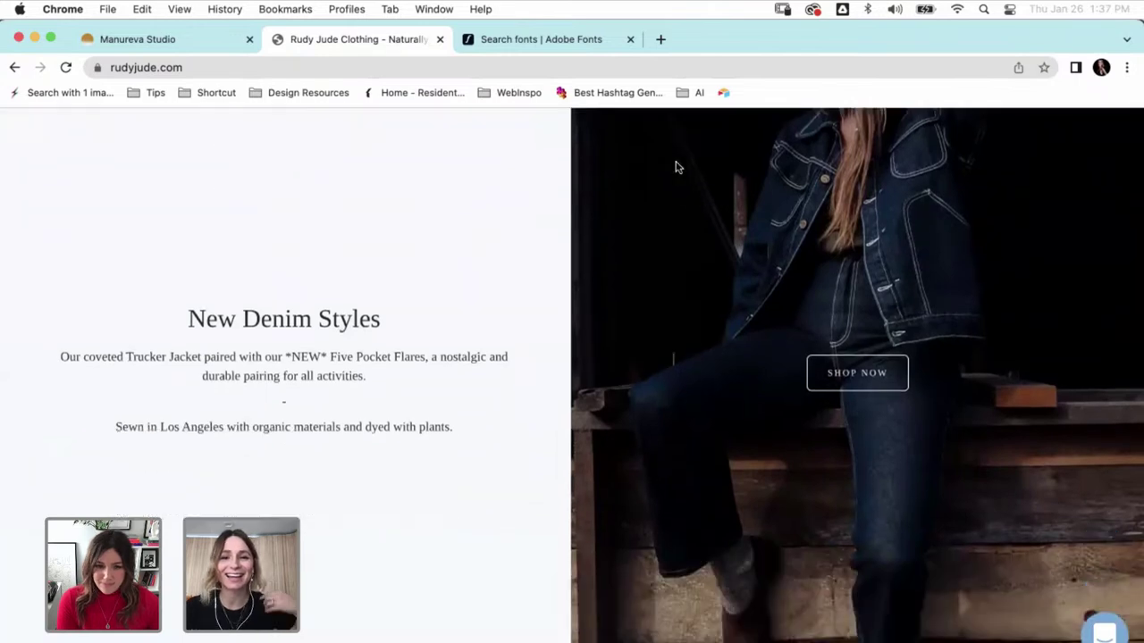
scroll(675, 166, "down", 5)
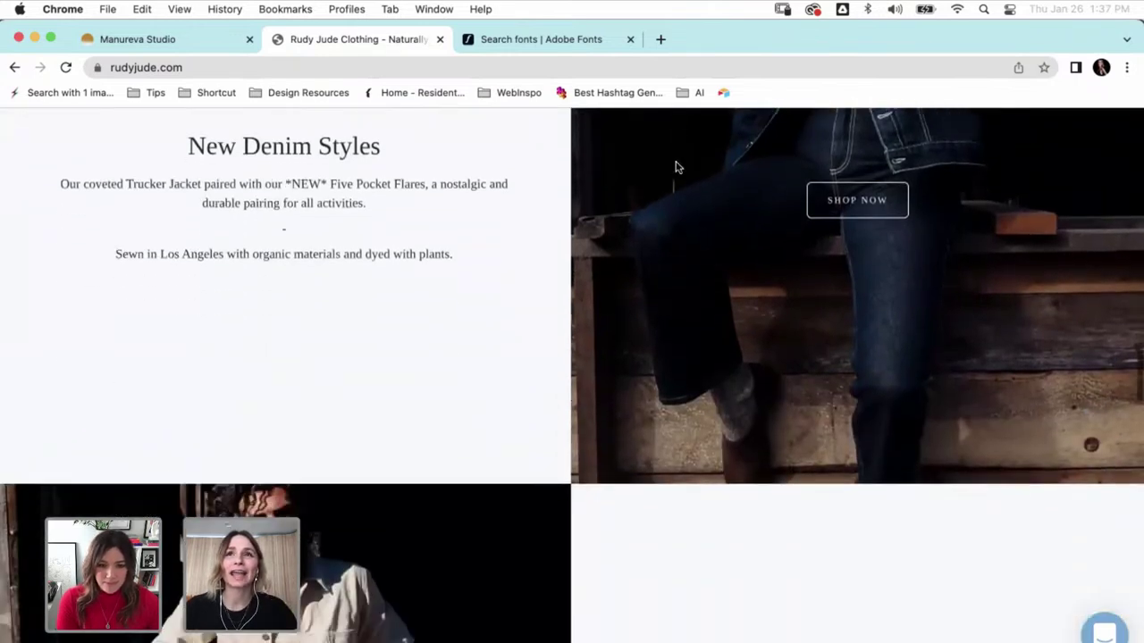
scroll(676, 167, "down", 10)
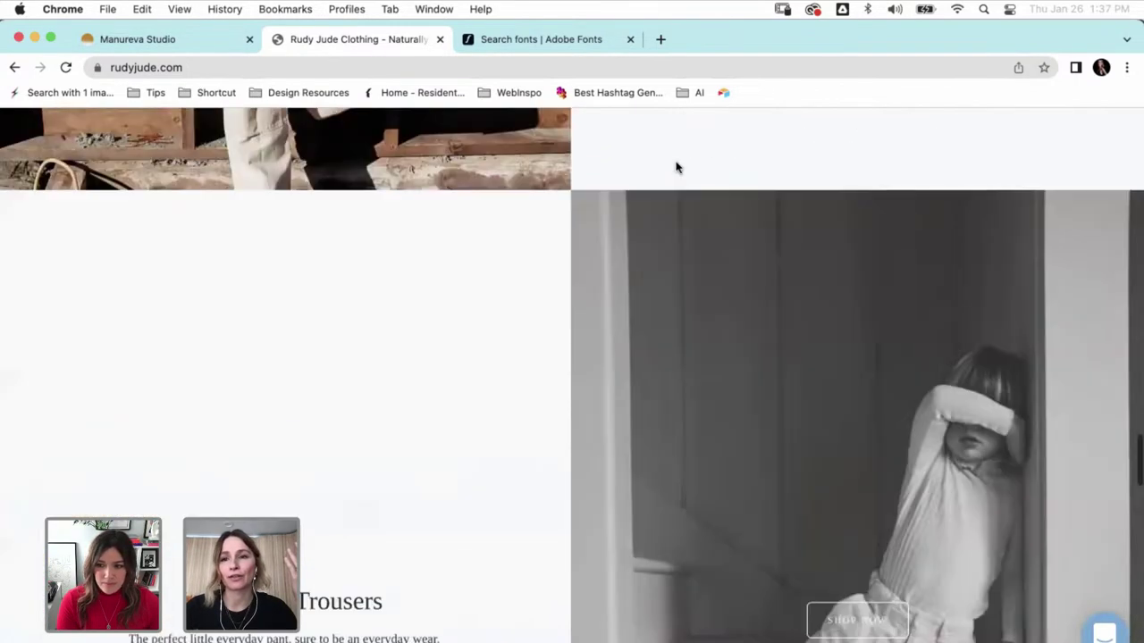
scroll(676, 166, "down", 8)
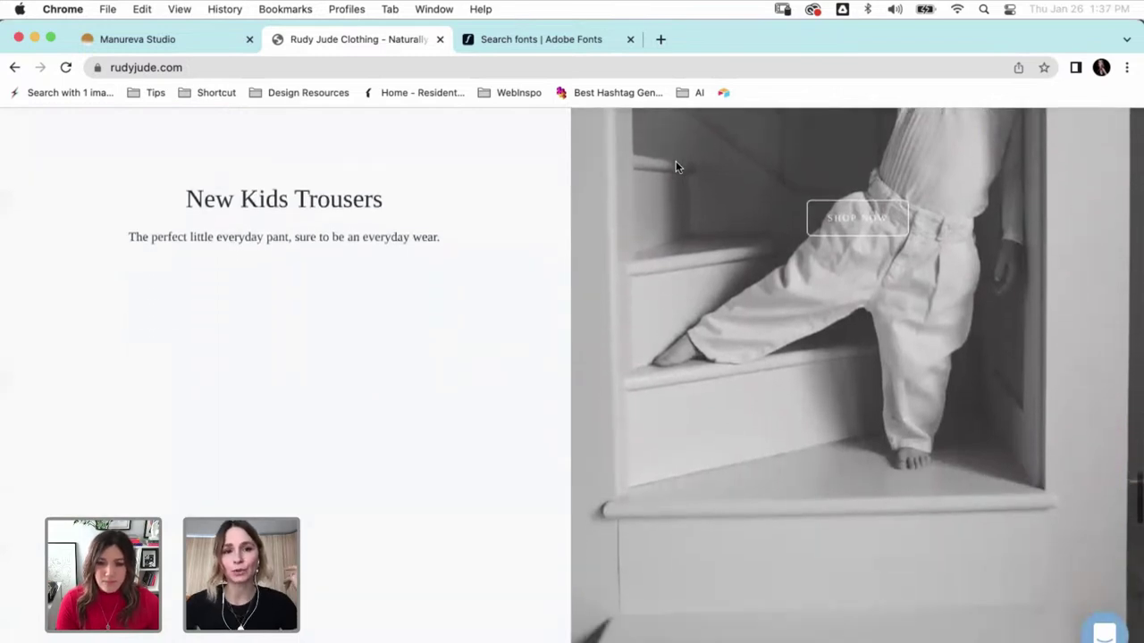
scroll(676, 167, "down", 8)
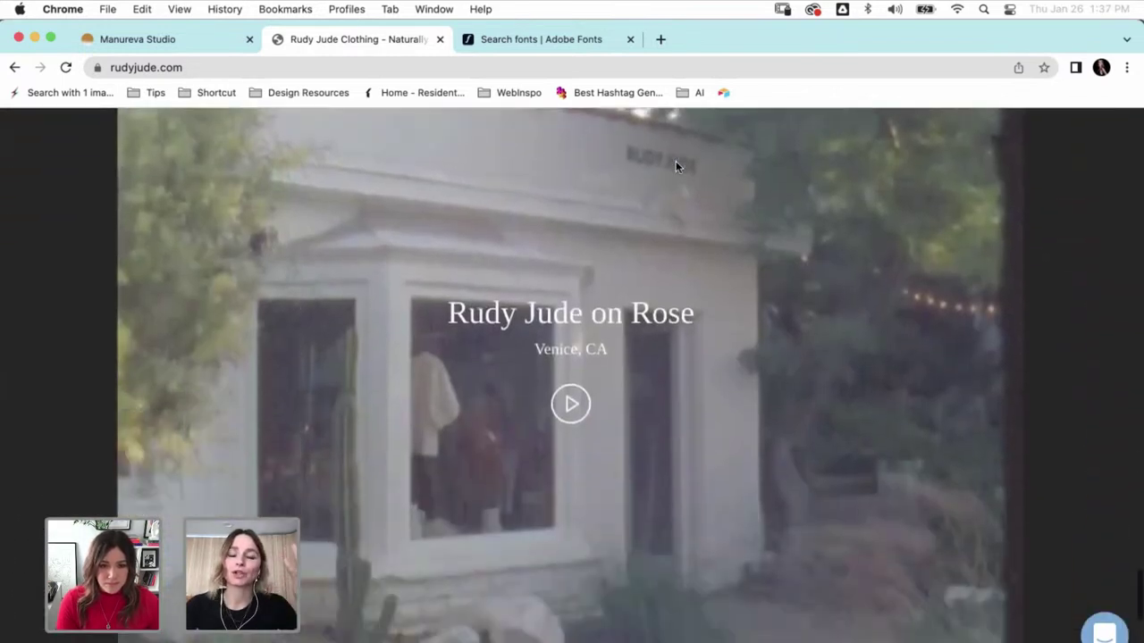
scroll(676, 167, "up", 20)
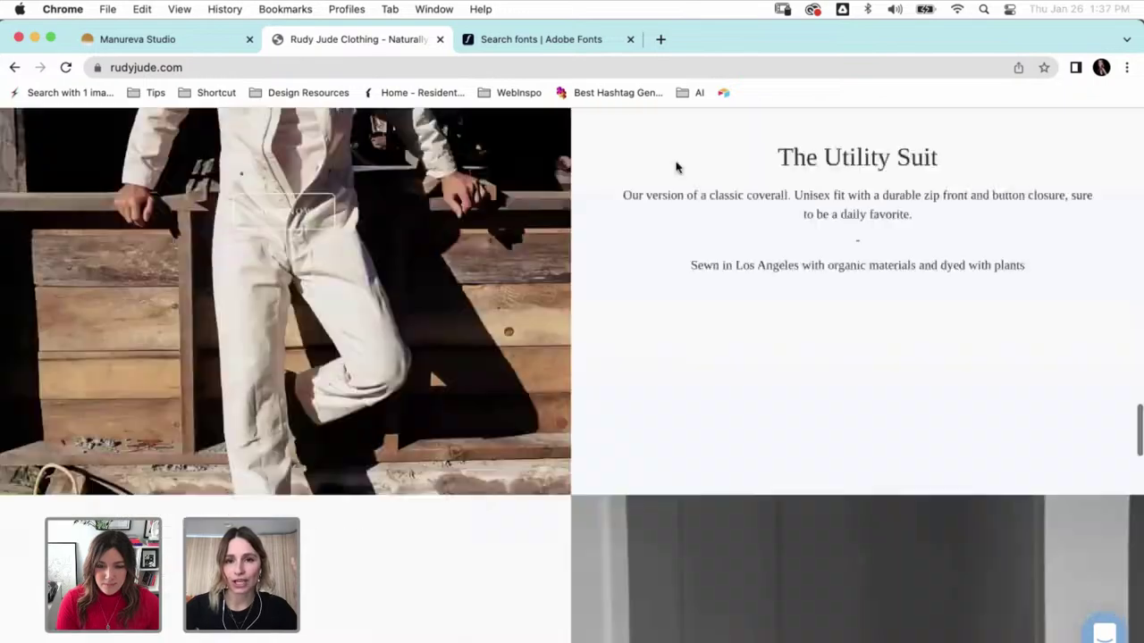
scroll(675, 166, "up", 2)
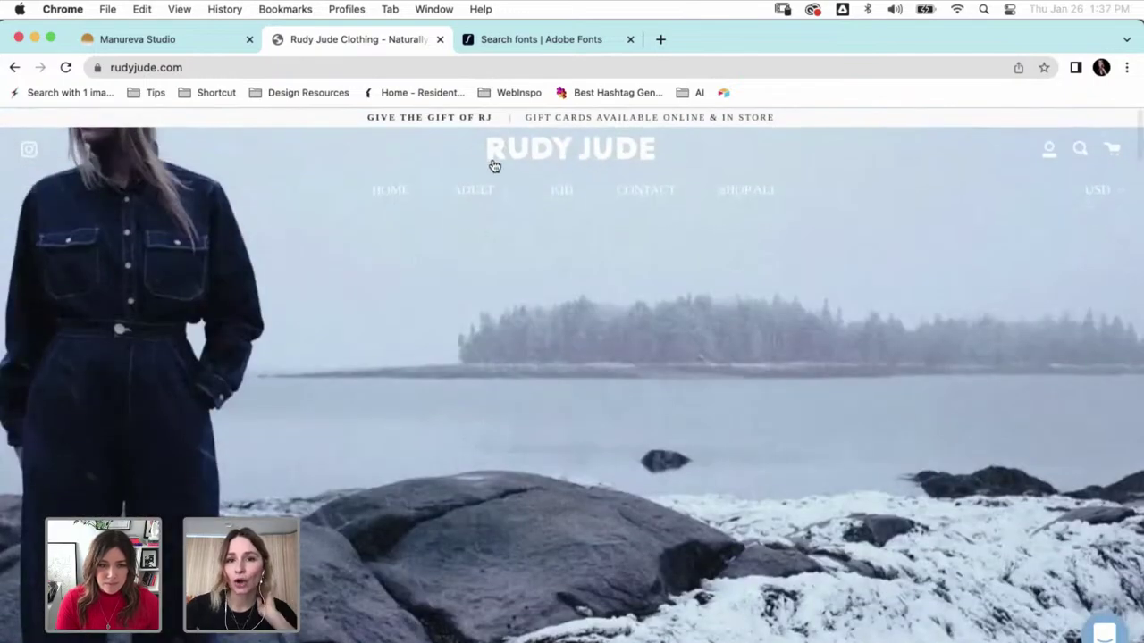
scroll(382, 203, "down", 3)
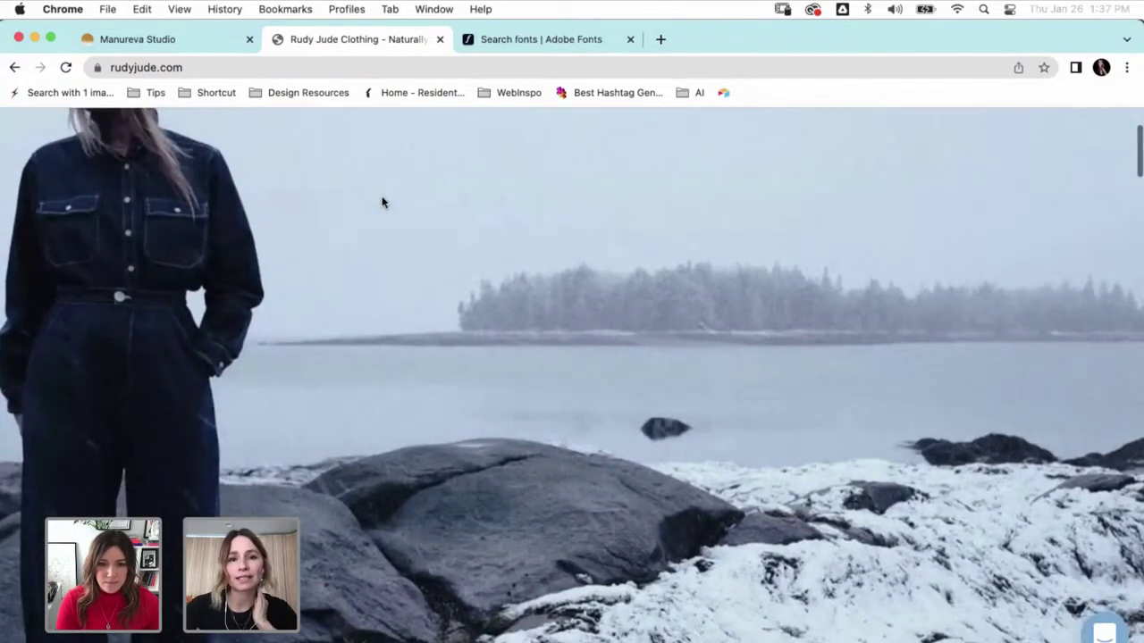
scroll(382, 202, "down", 5)
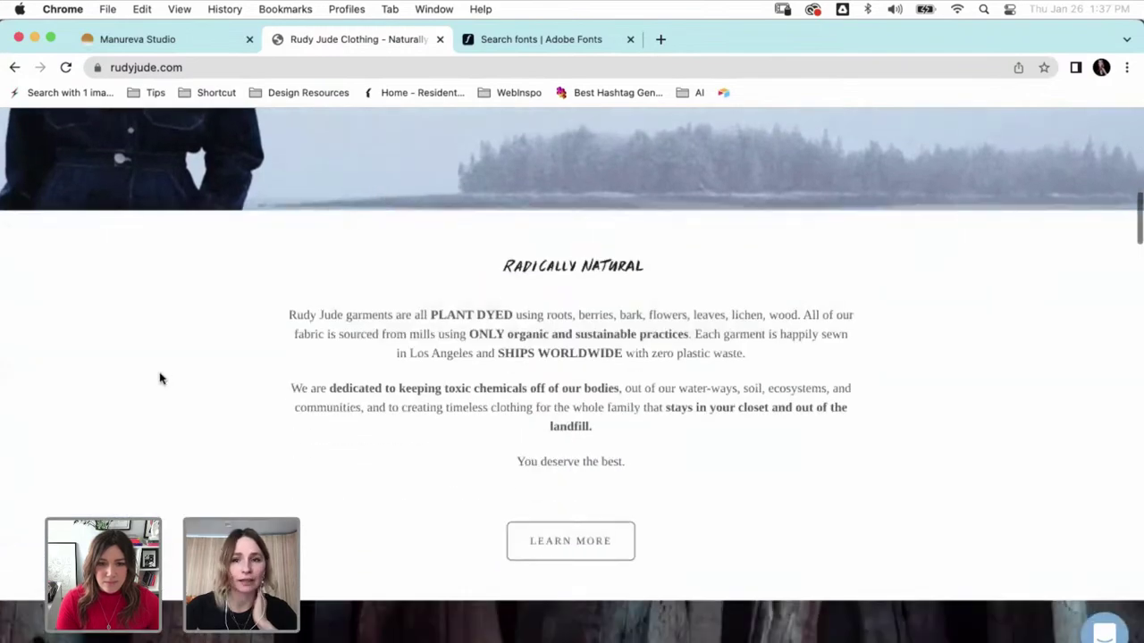
scroll(159, 379, "down", 2)
scroll(161, 379, "down", 4)
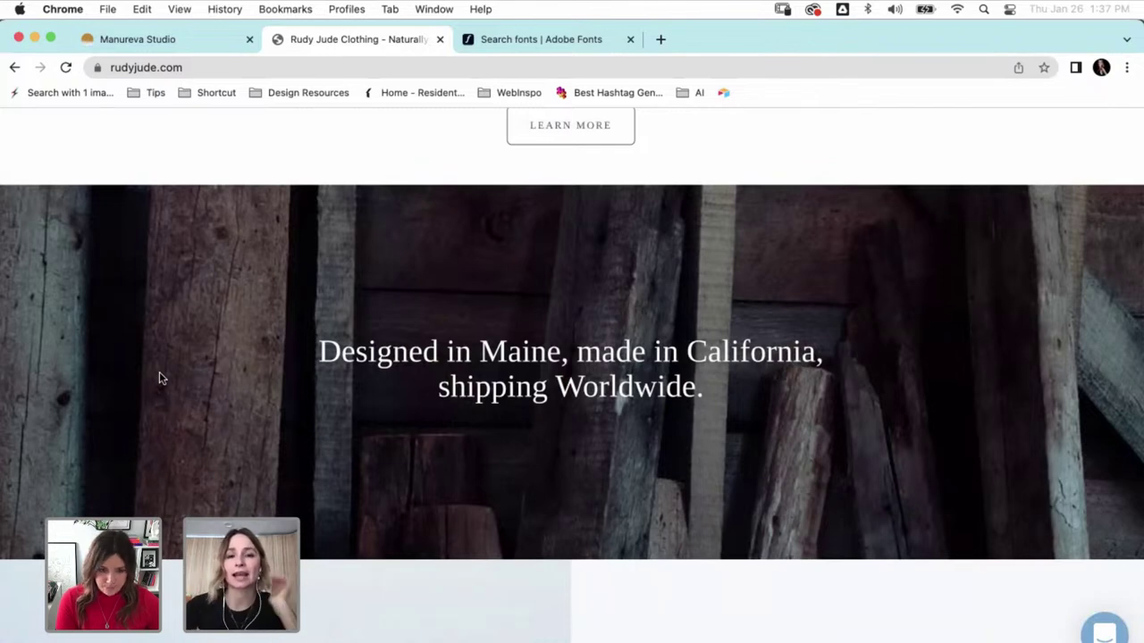
scroll(159, 378, "down", 6)
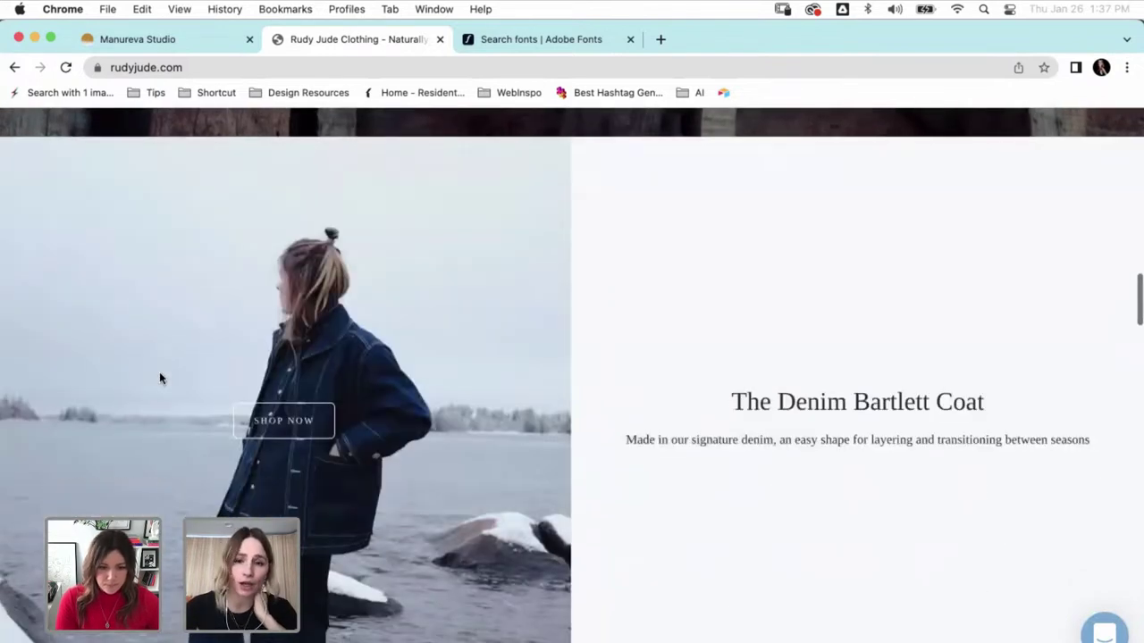
scroll(161, 379, "up", 10)
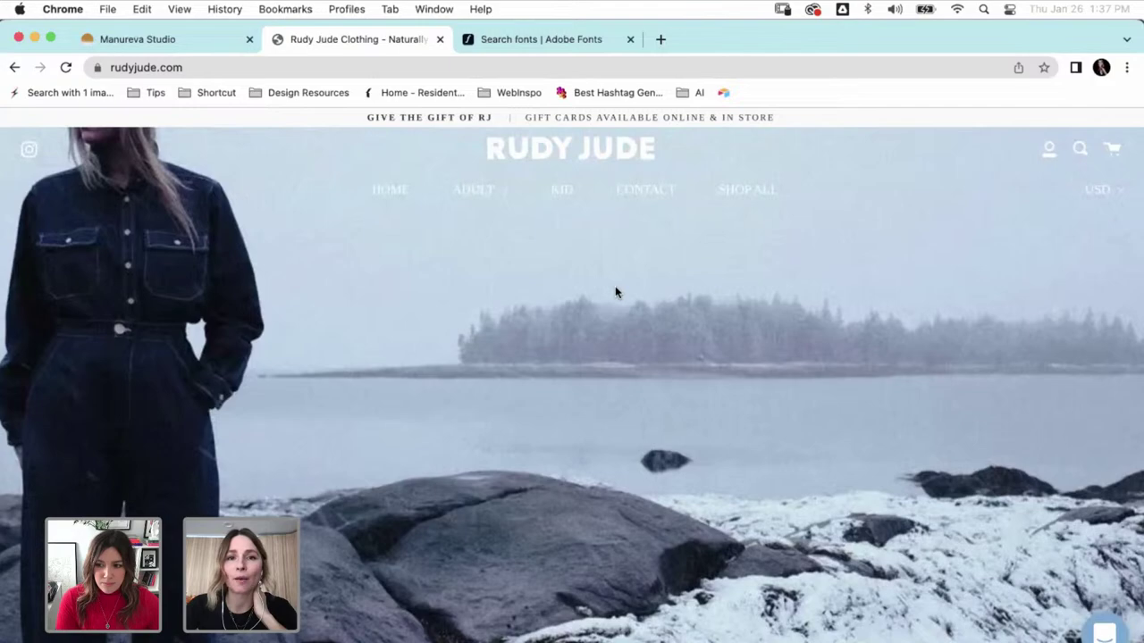
scroll(615, 292, "down", 10)
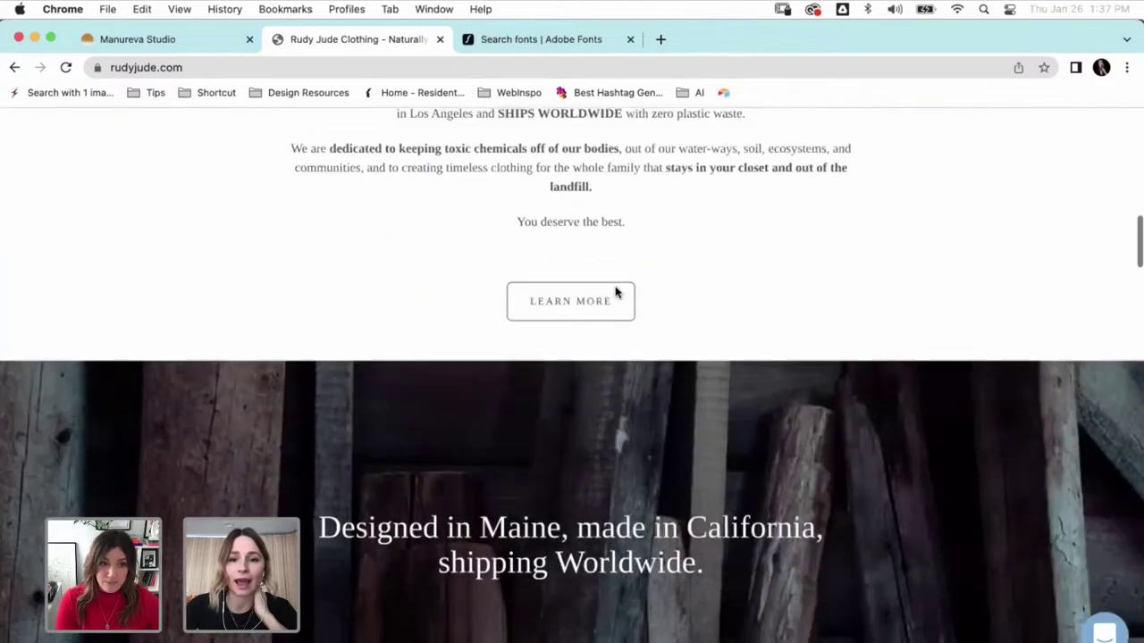
scroll(615, 292, "down", 7)
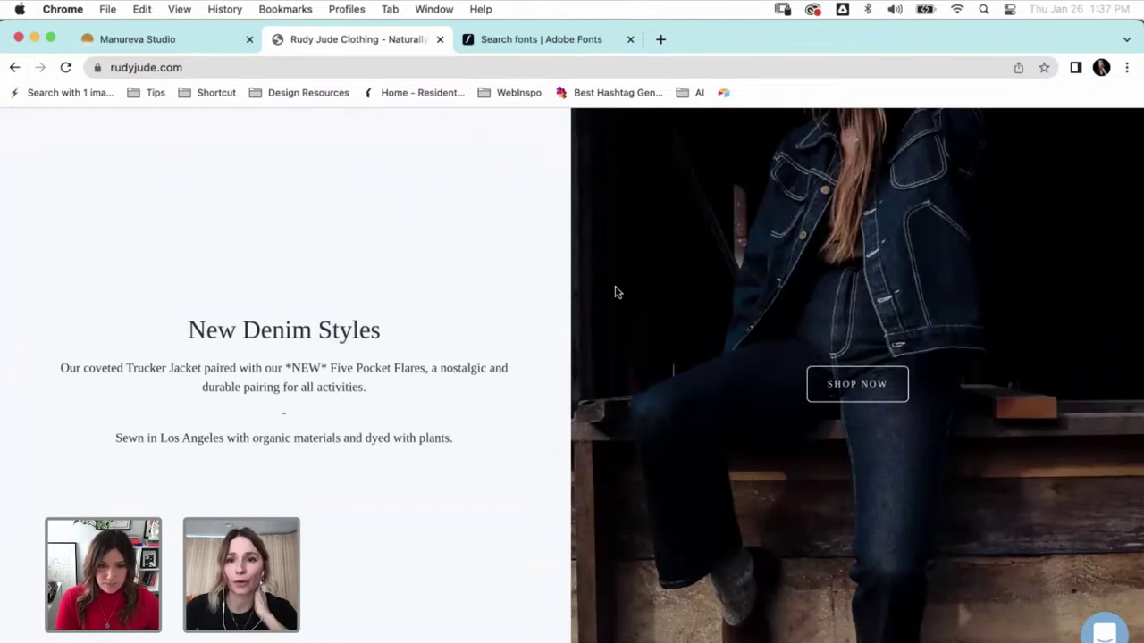
scroll(615, 292, "down", 6)
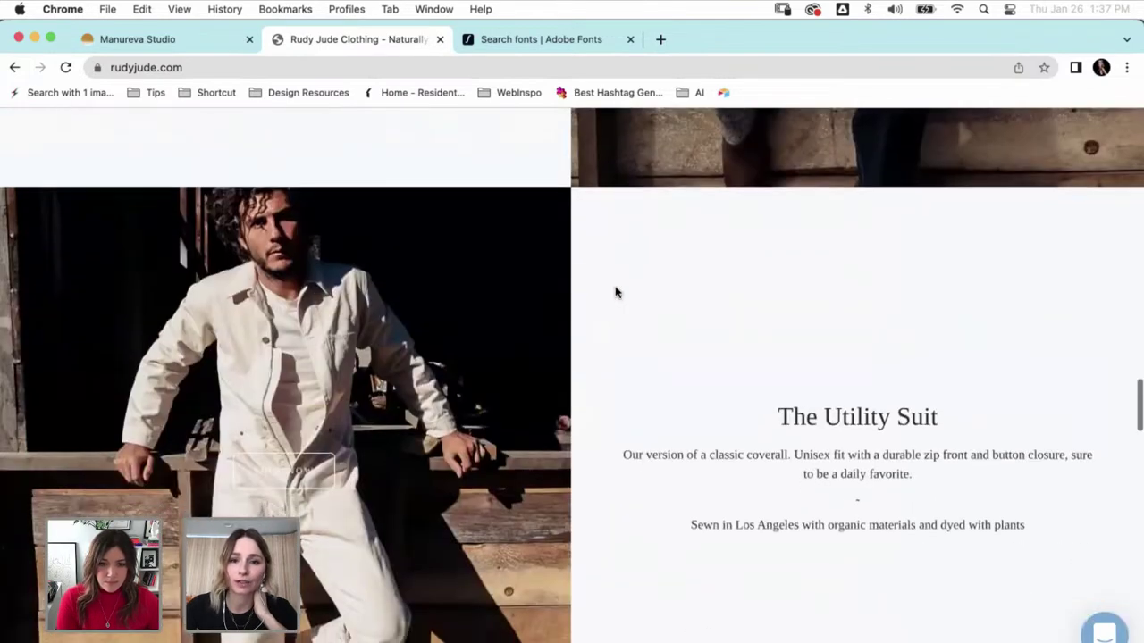
scroll(615, 292, "up", 20)
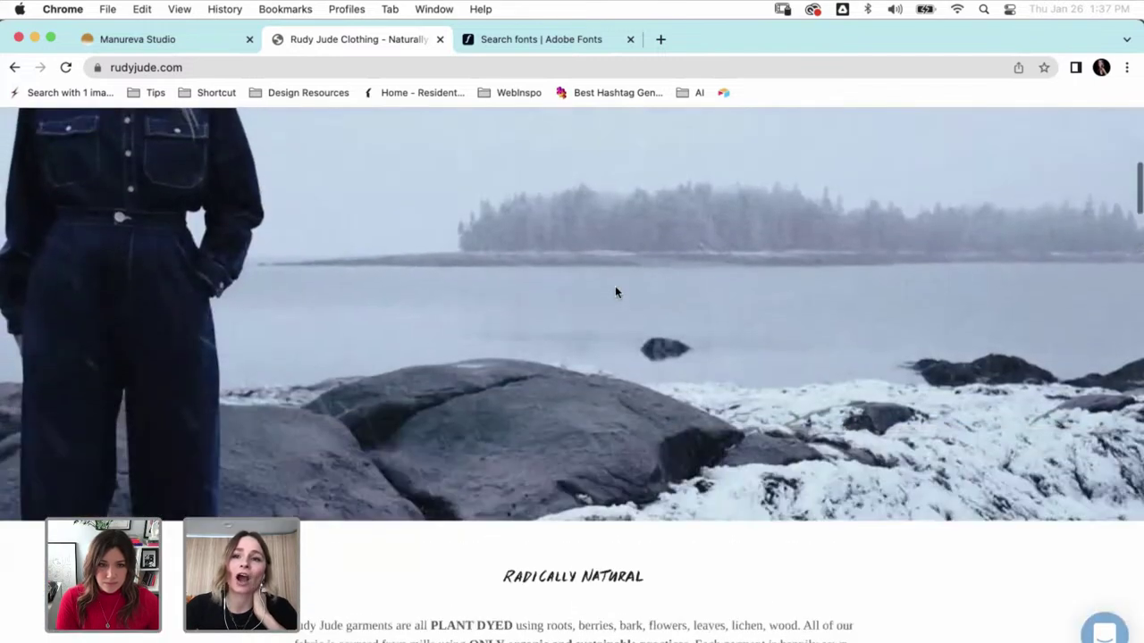
scroll(615, 292, "up", 2)
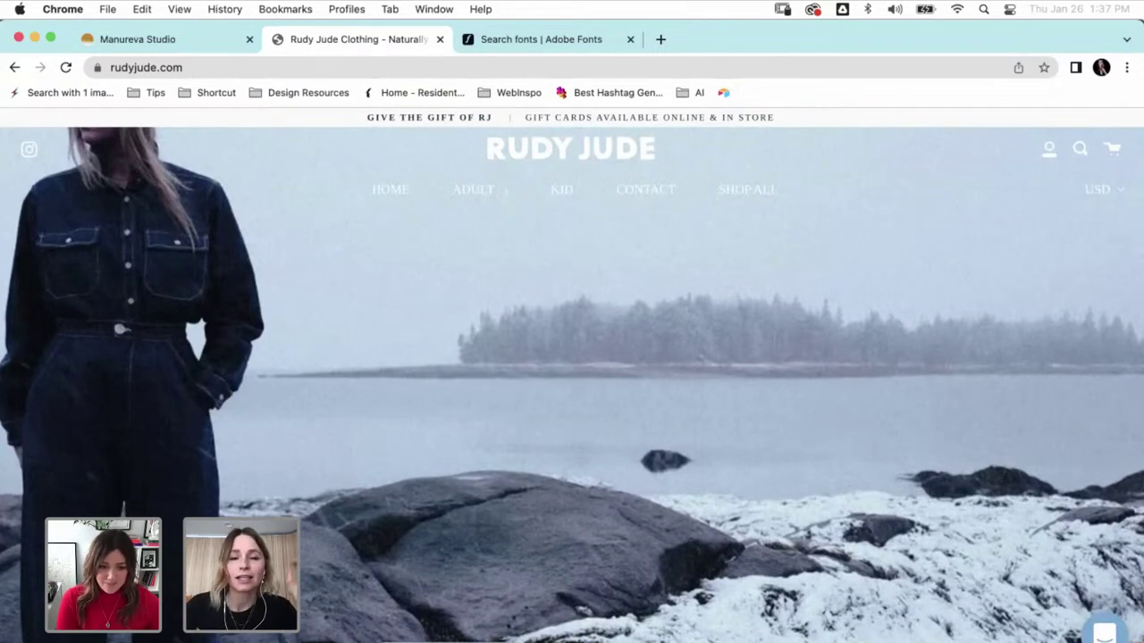
- Switch to RDJ_Sketches_05.ai in Illustrator and zoom into the orange 'Rudy Jude is' artboard
key("super+Tab")
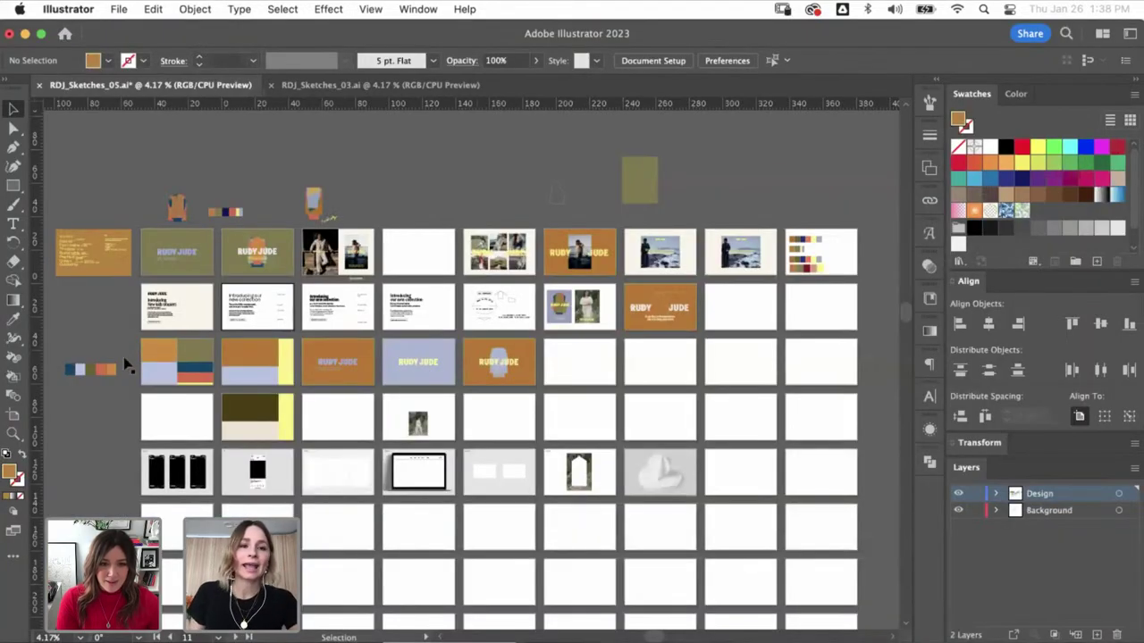
key("z")
left_click_drag(54, 232, 163, 284)
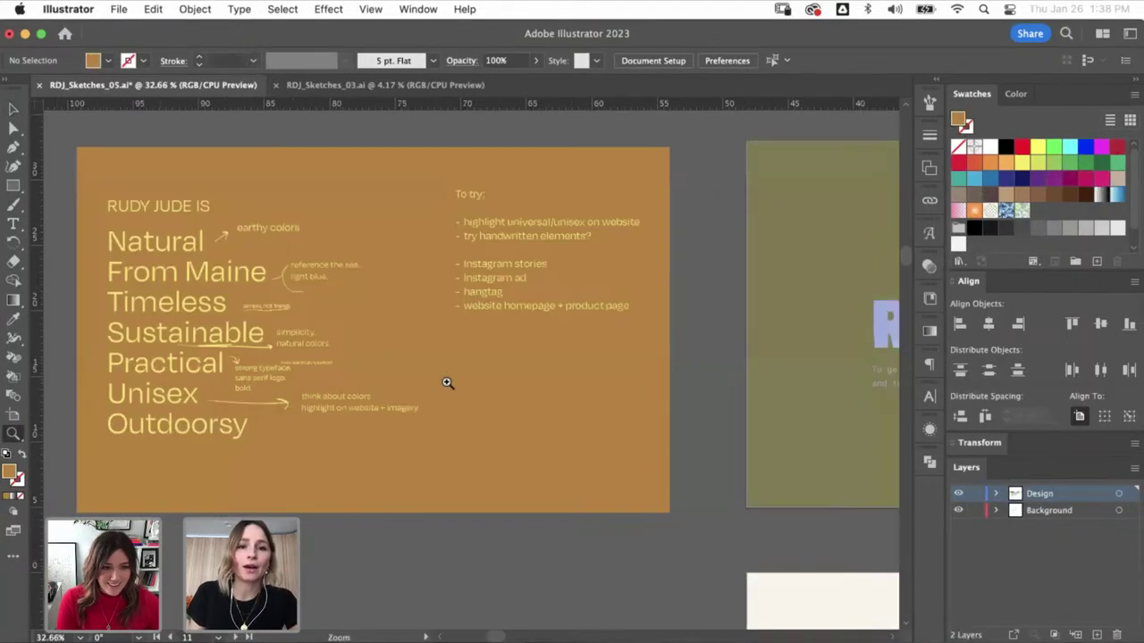
key("v")
scroll(745, 376, "left", 2)
scroll(745, 375, "up", 1)
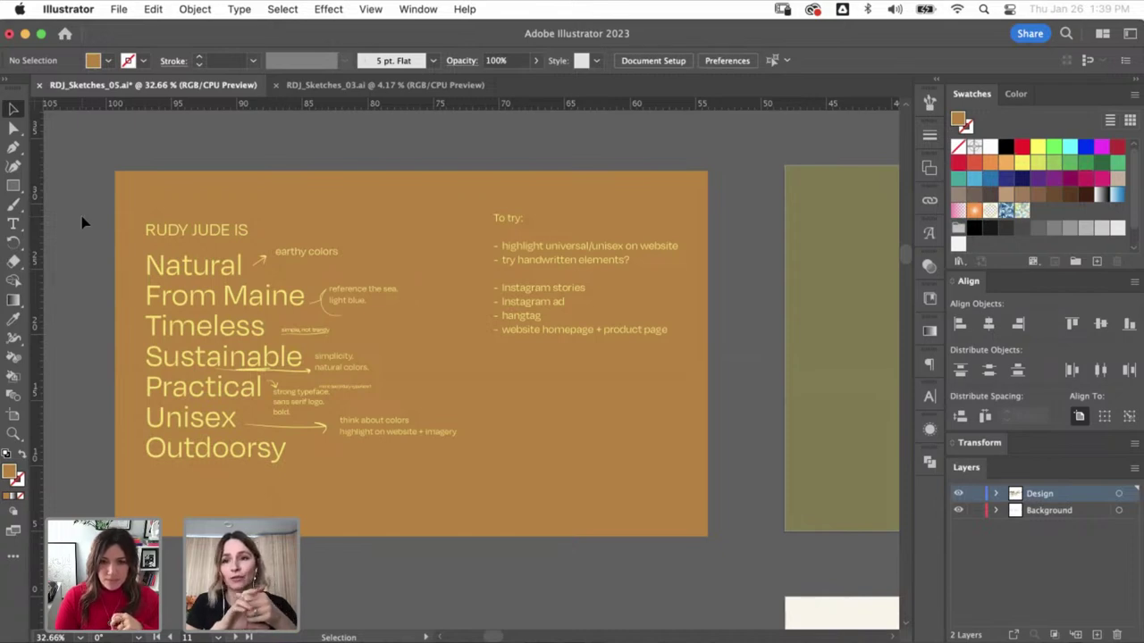
- Zoom closer into the orange brand-attributes artboard listing Natural, Timeless and Unisex
key("z")
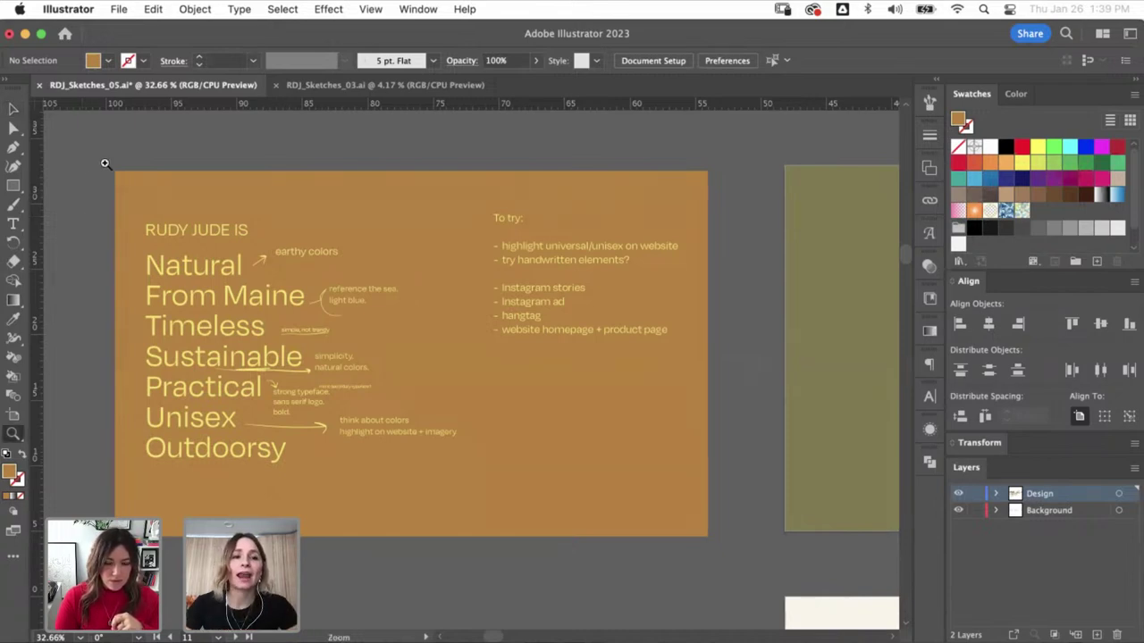
left_click(598, 530)
key("v")
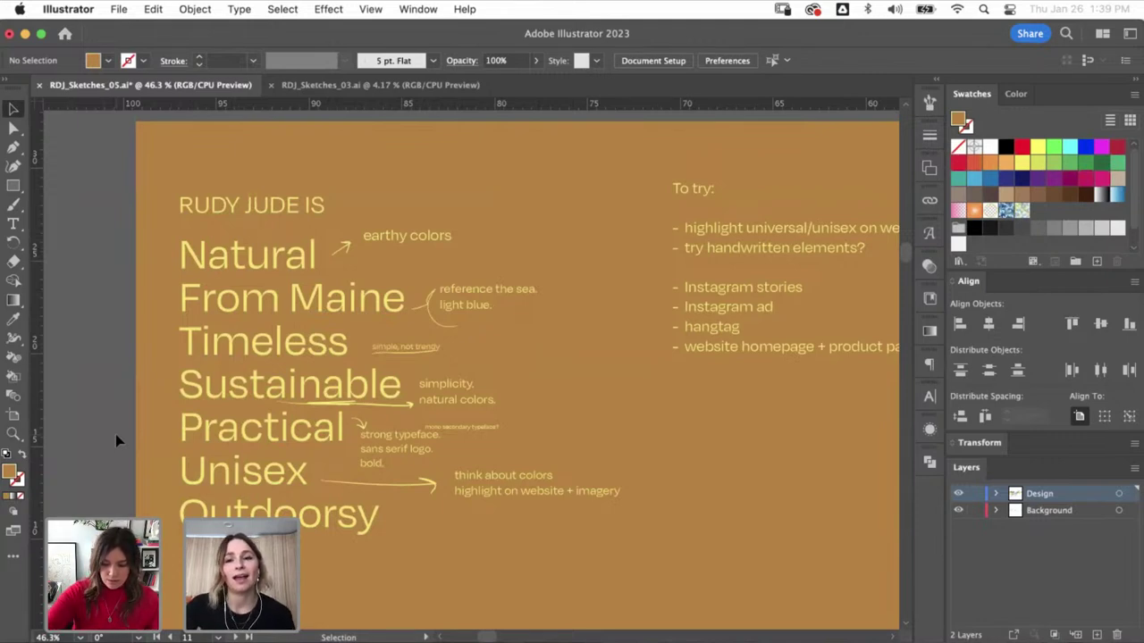
scroll(116, 434, "right", 5)
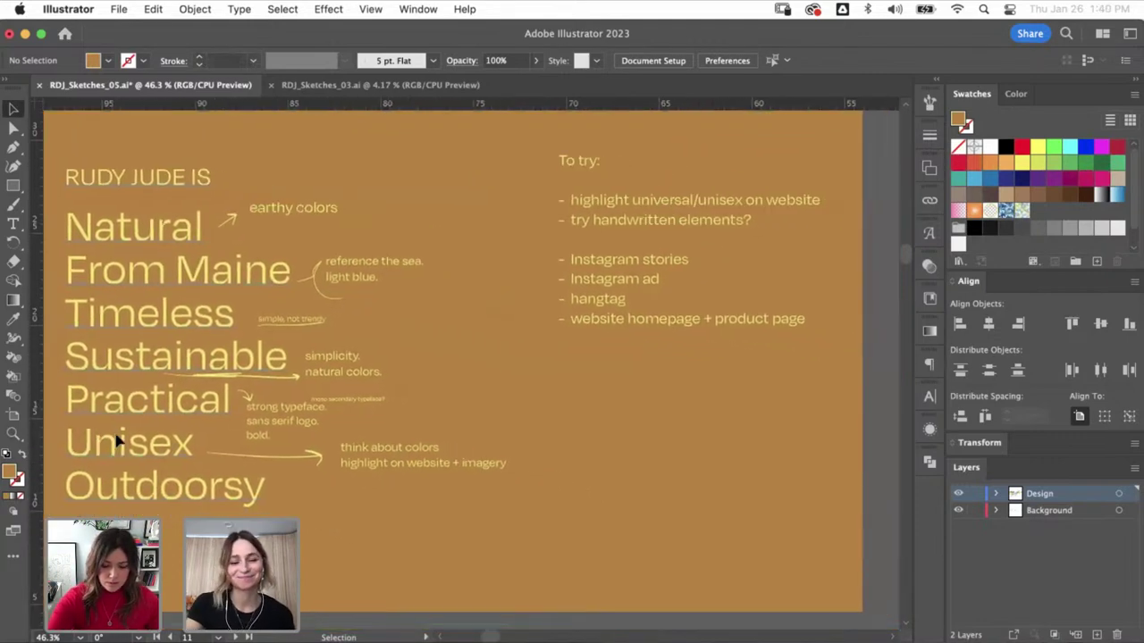
- Zoom out over the neighbouring artboards, then switch to the RDJ_Sketches_03.ai document
key("super+minus")
key("super+minus")
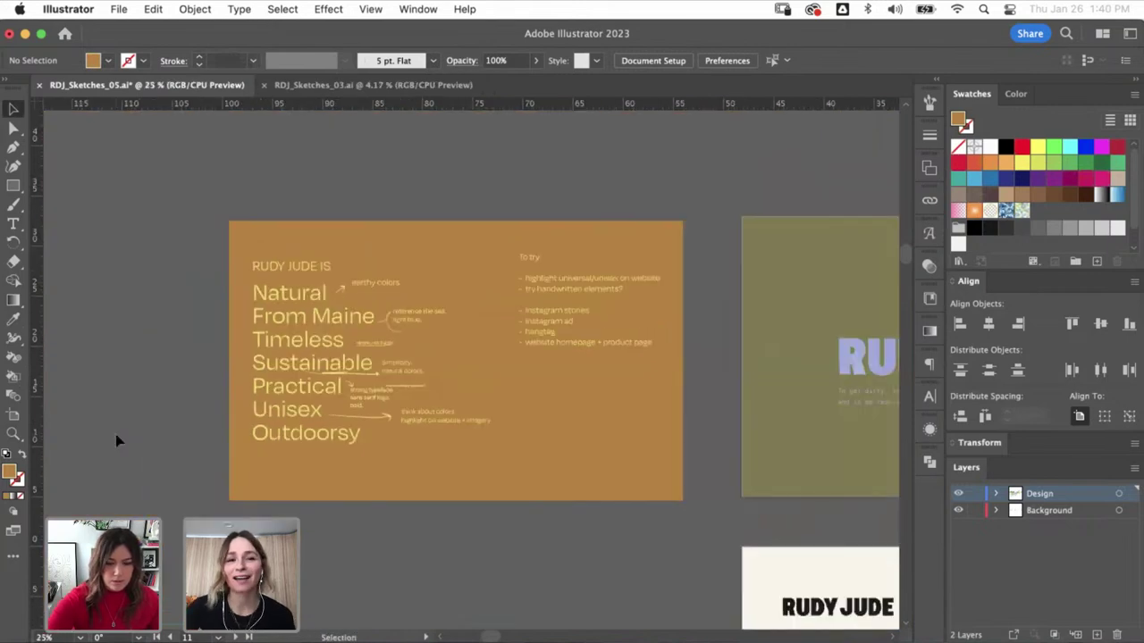
scroll(115, 440, "right", 8)
scroll(115, 439, "down", 2)
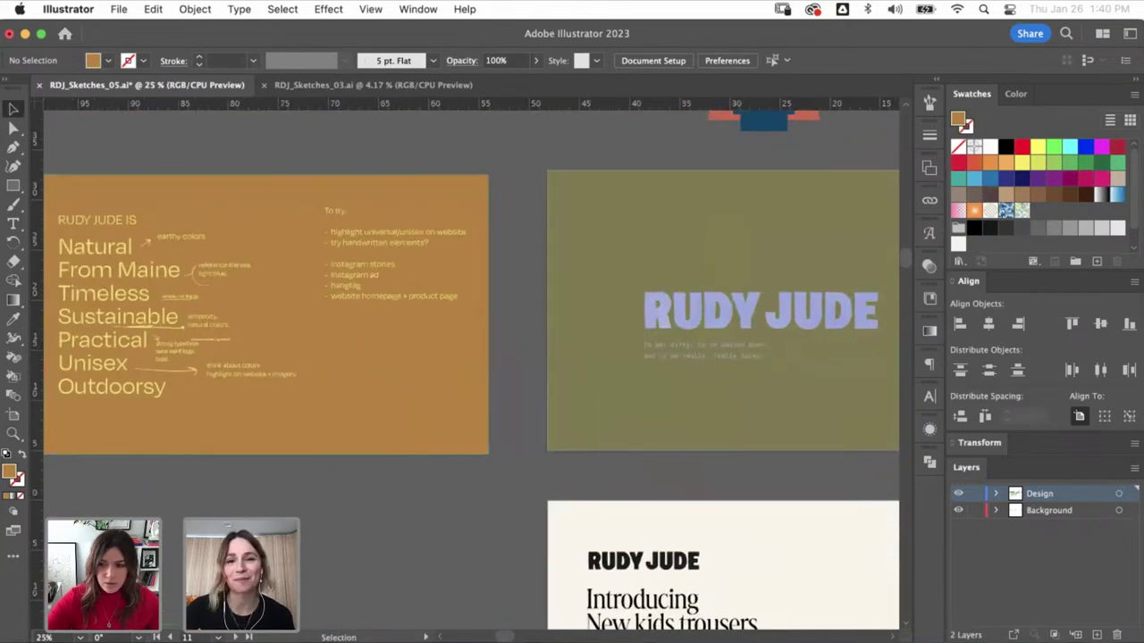
scroll(464, 366, "right", 10)
scroll(465, 366, "down", 2)
scroll(465, 367, "left", 9)
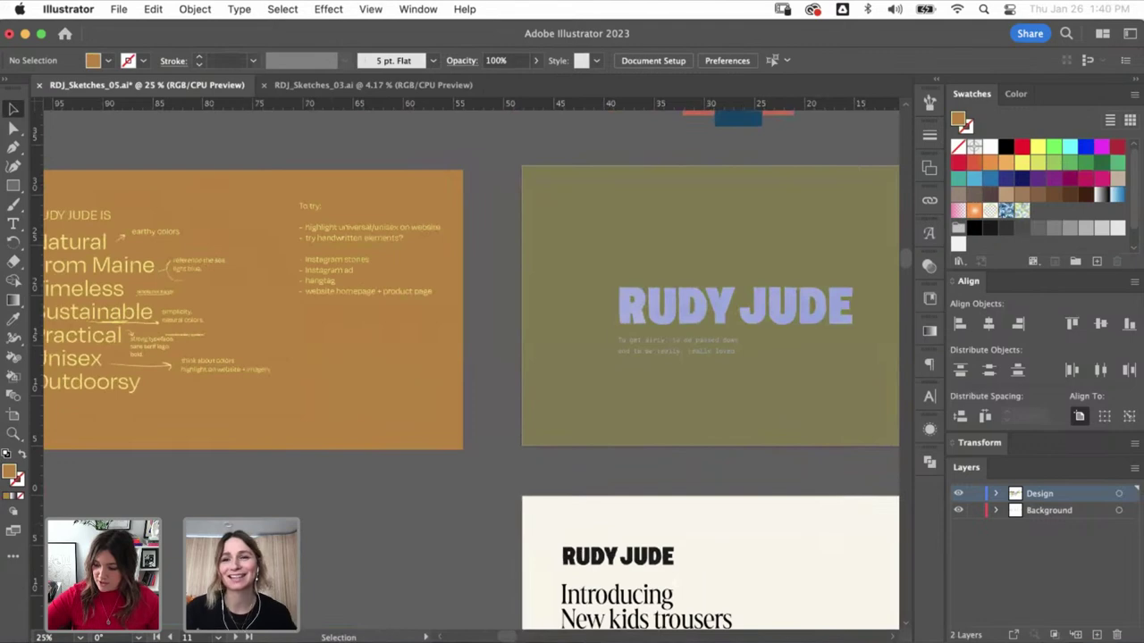
scroll(464, 363, "left", 3)
scroll(465, 363, "up", 1)
key("super+minus")
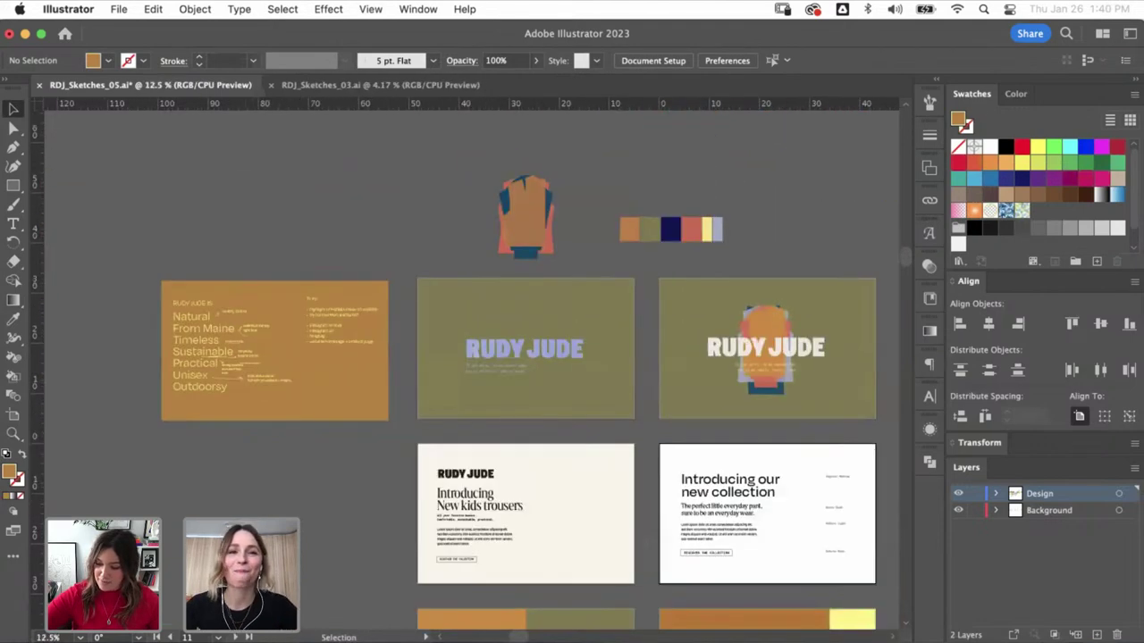
left_click(380, 85)
- Zoom into the wordmark options artboard and pan across the neighbouring wordmark boards
key("z")
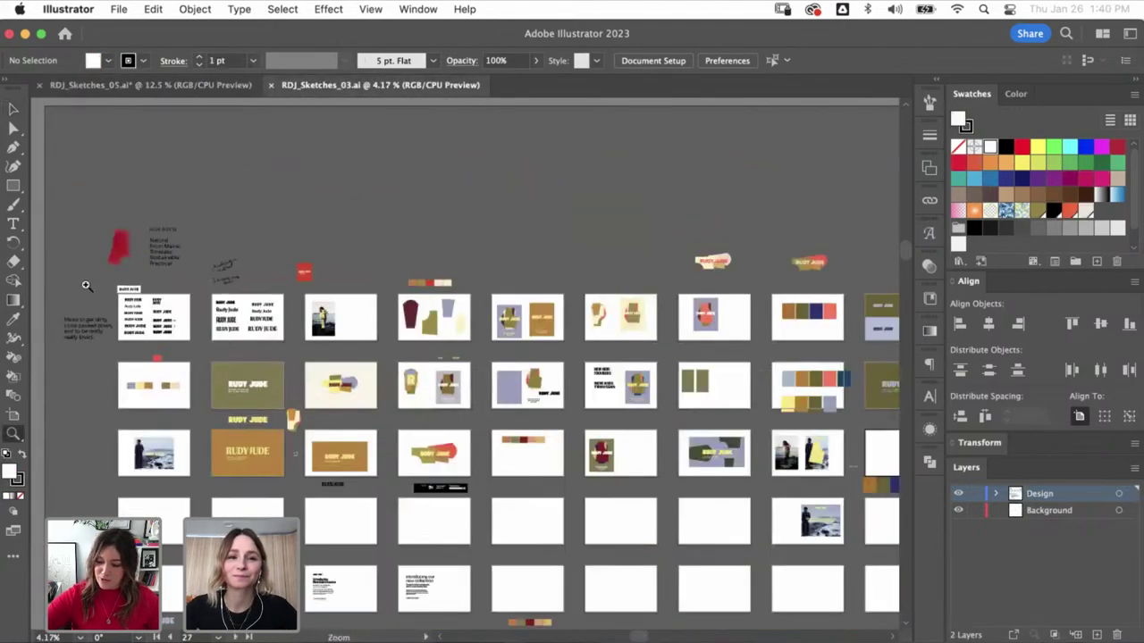
left_click(239, 337)
key("v")
left_click_drag(518, 306, 369, 270)
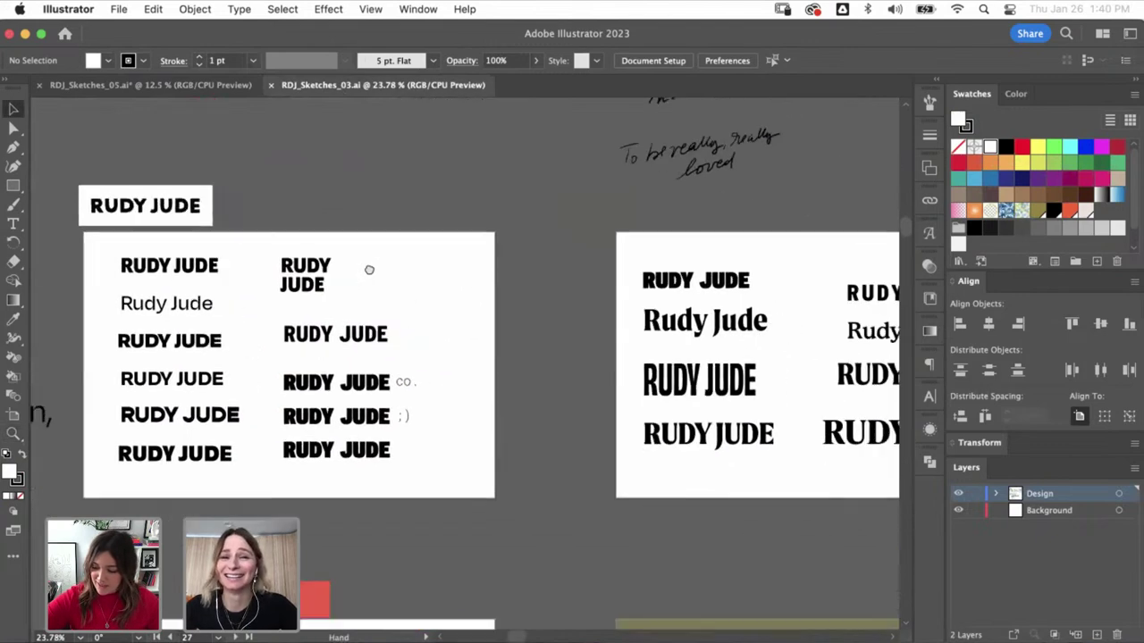
- Scroll around the wordmark boards, then marquee-zoom onto the top-left RUDY JUDE label
scroll(365, 262, "right", 3)
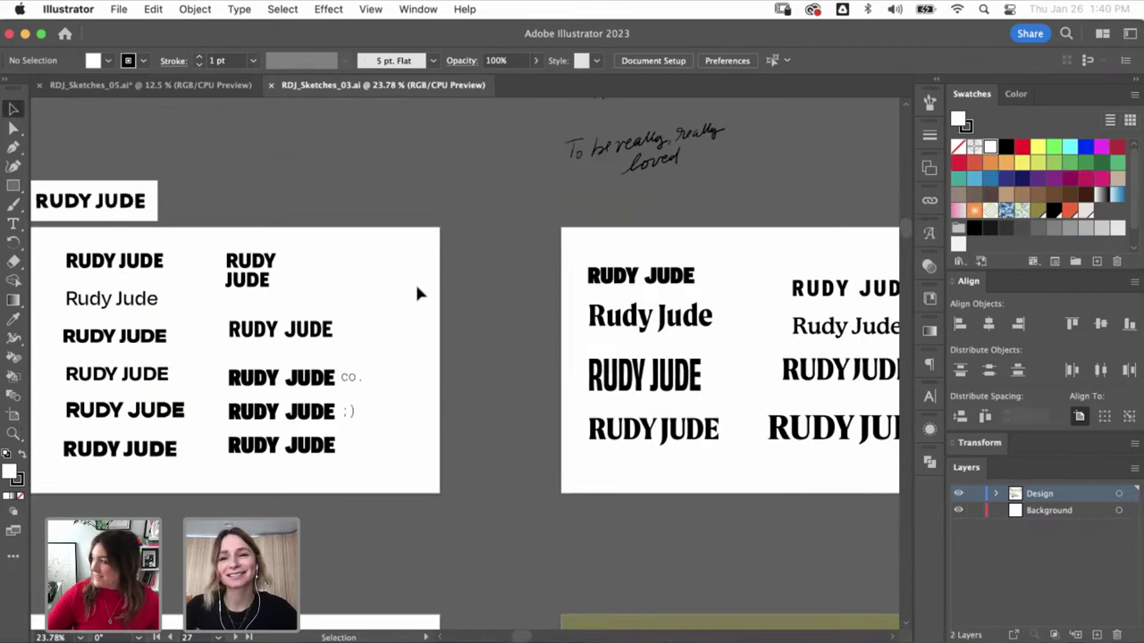
scroll(417, 293, "right", 2)
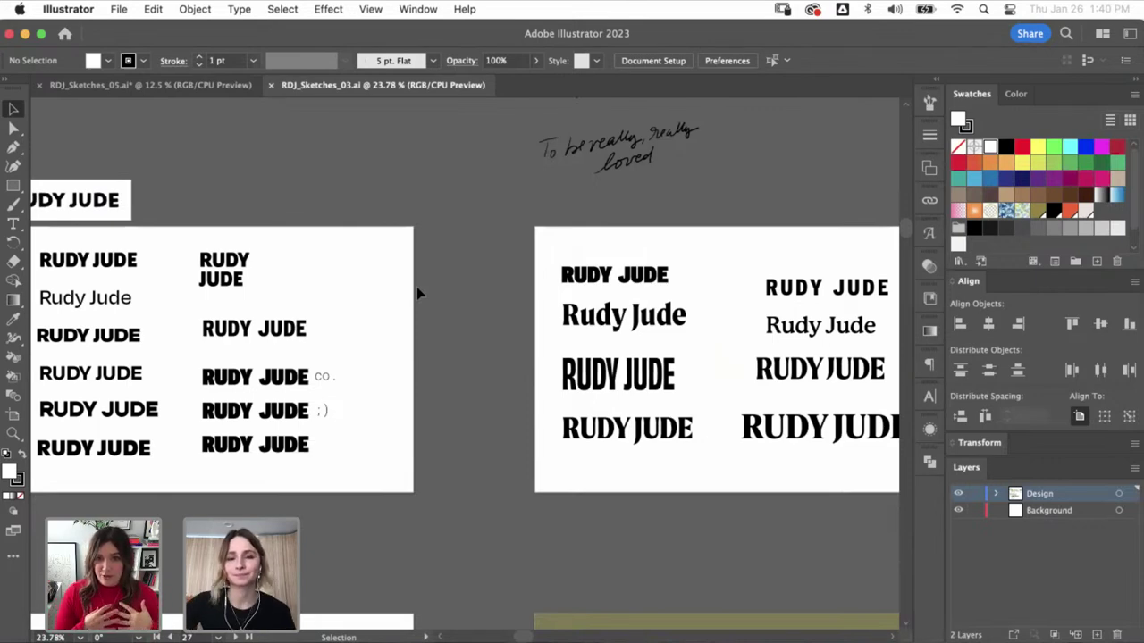
scroll(417, 290, "left", 3)
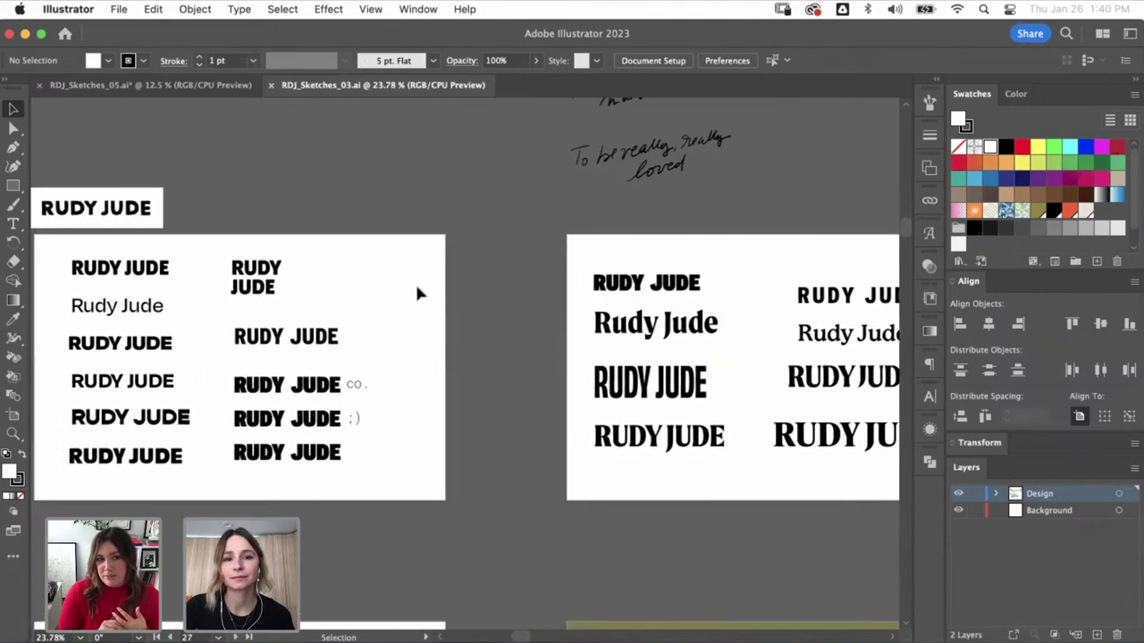
scroll(418, 292, "left", 5)
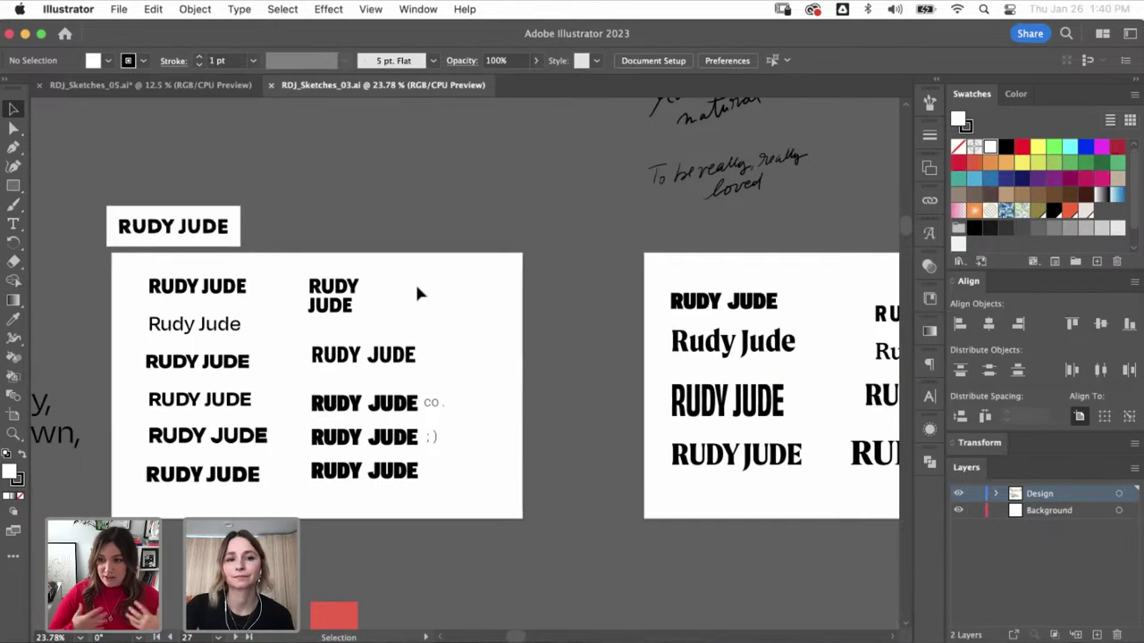
scroll(417, 292, "right", 5)
scroll(417, 292, "down", 2)
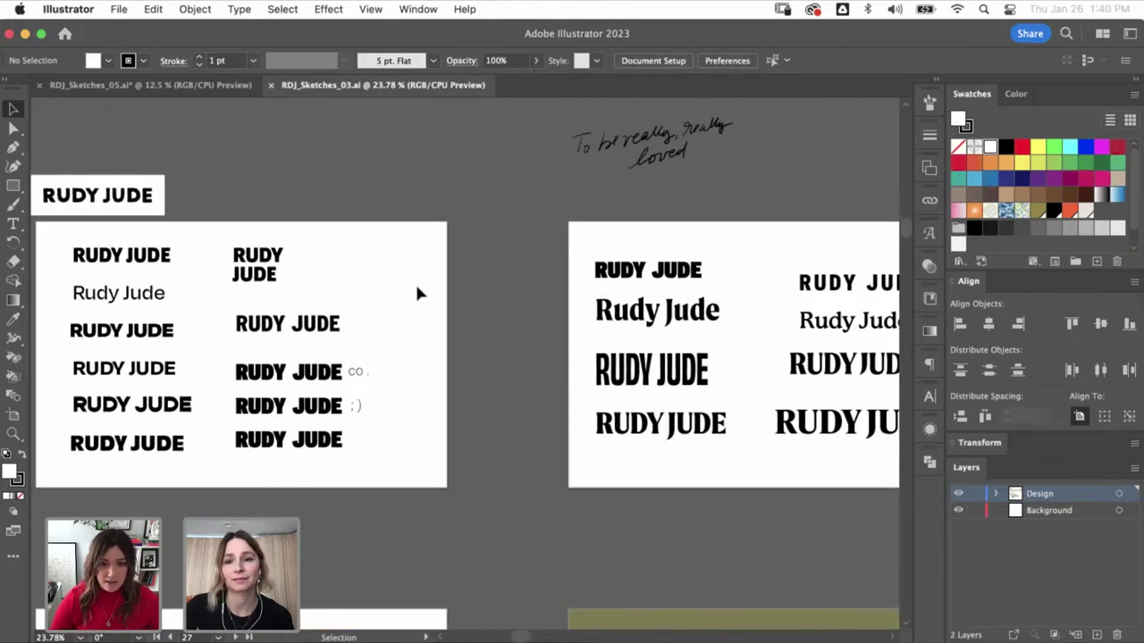
scroll(417, 292, "right", 5)
scroll(416, 292, "left", 7)
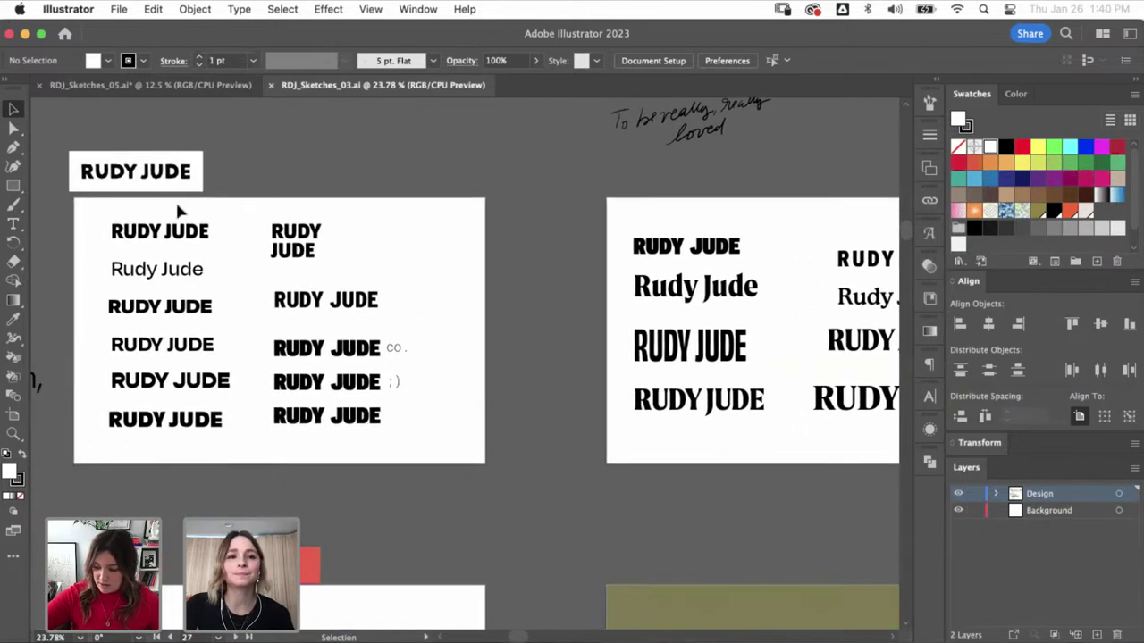
key("z")
left_click_drag(67, 132, 379, 326)
- Zoom further into the top RUDY JUDE wordmark and pan across the wordmark options
left_click(437, 252)
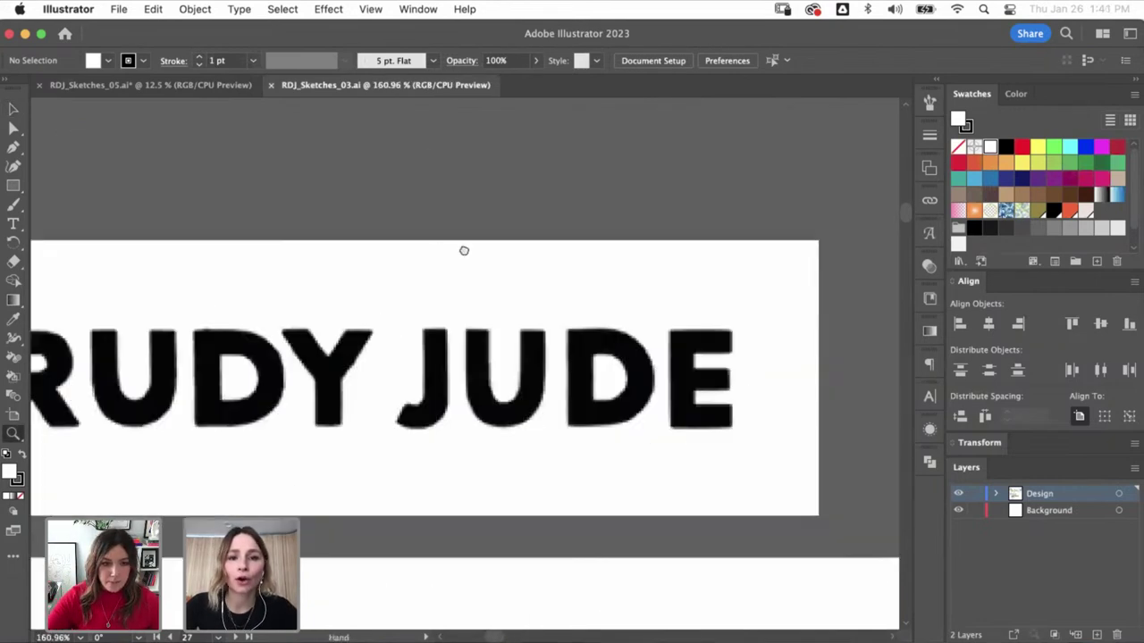
key("v")
left_click_drag(363, 256, 485, 248)
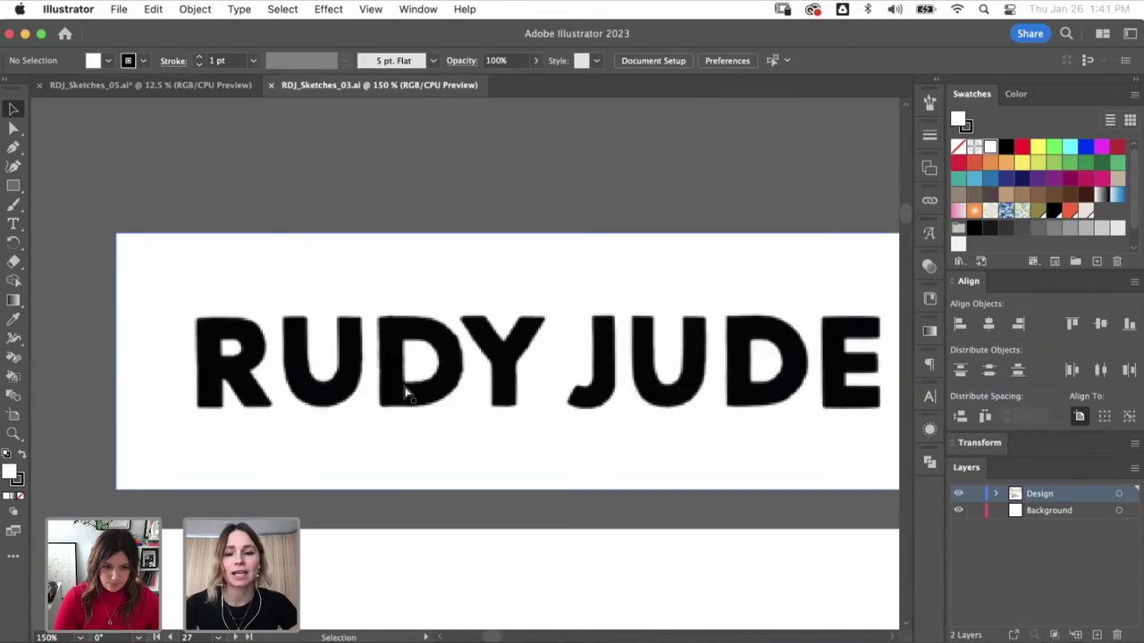
scroll(406, 393, "down", 3)
scroll(289, 365, "down", 2)
left_click_drag(288, 365, 152, 185)
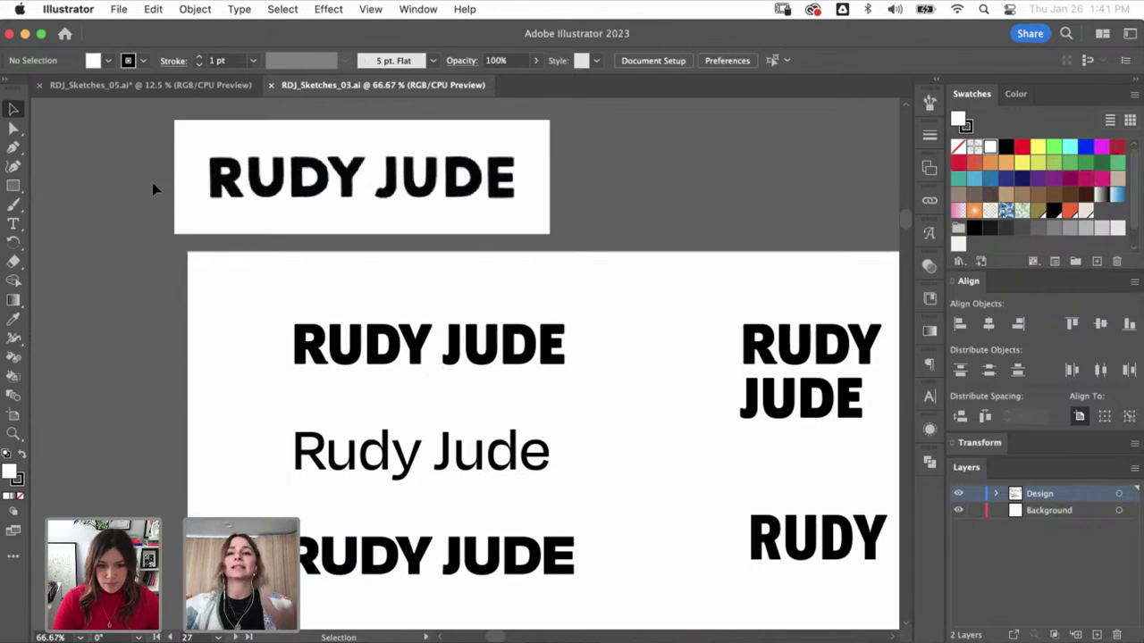
- Zoom out to 33.33%, centre the wordmark artboard, and switch over to Chrome
key("super+minus")
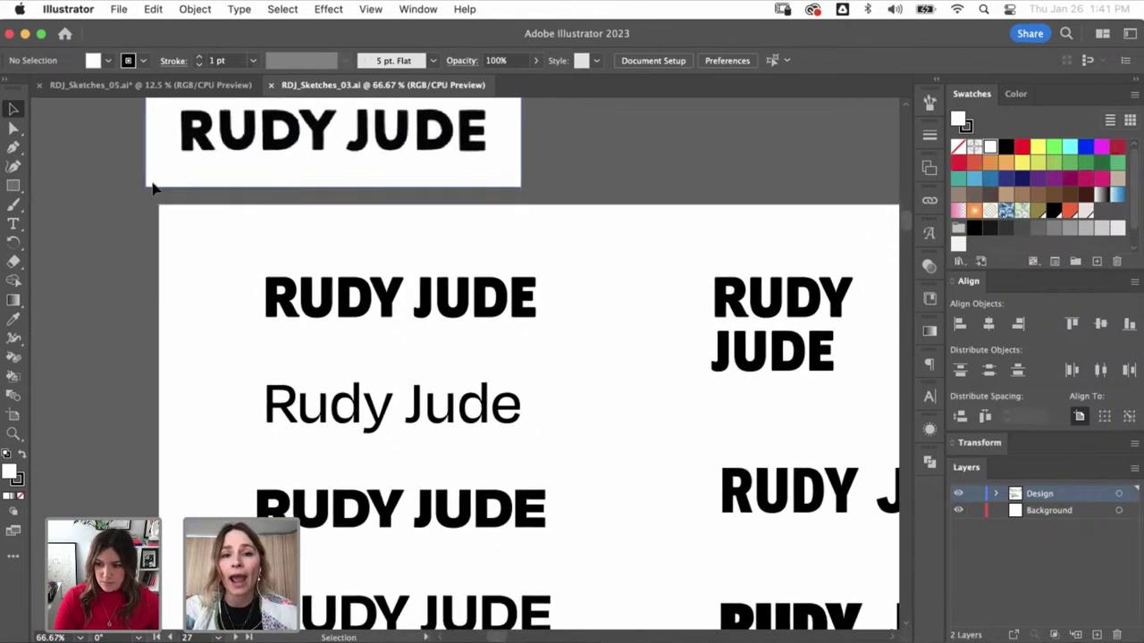
scroll(151, 182, "down", 4)
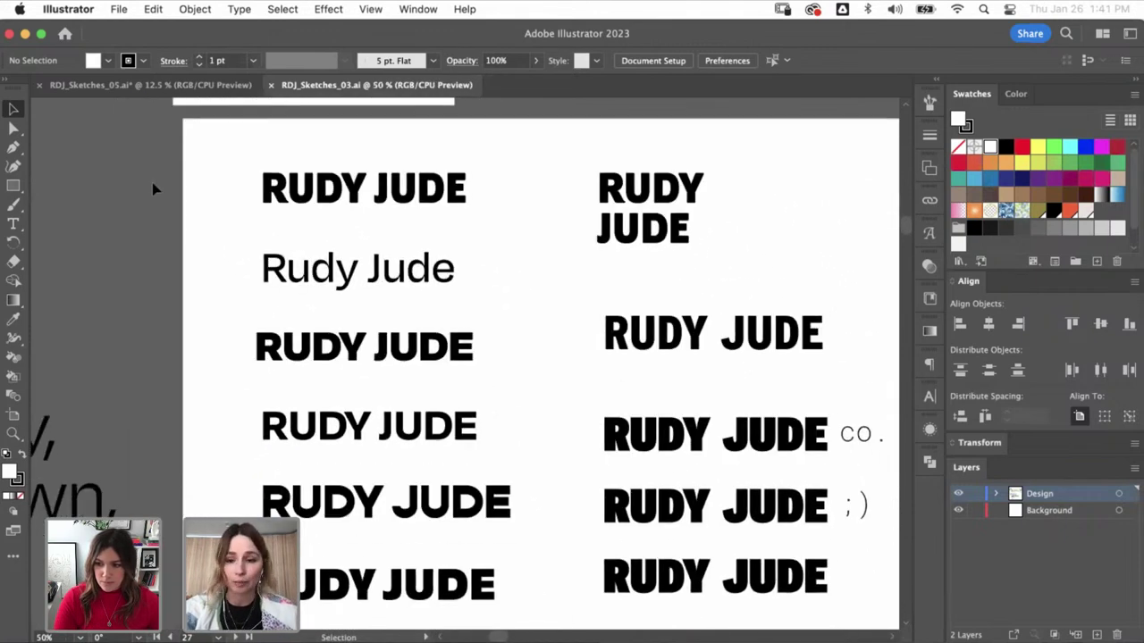
key("super+minus")
left_click_drag(286, 251, 223, 232)
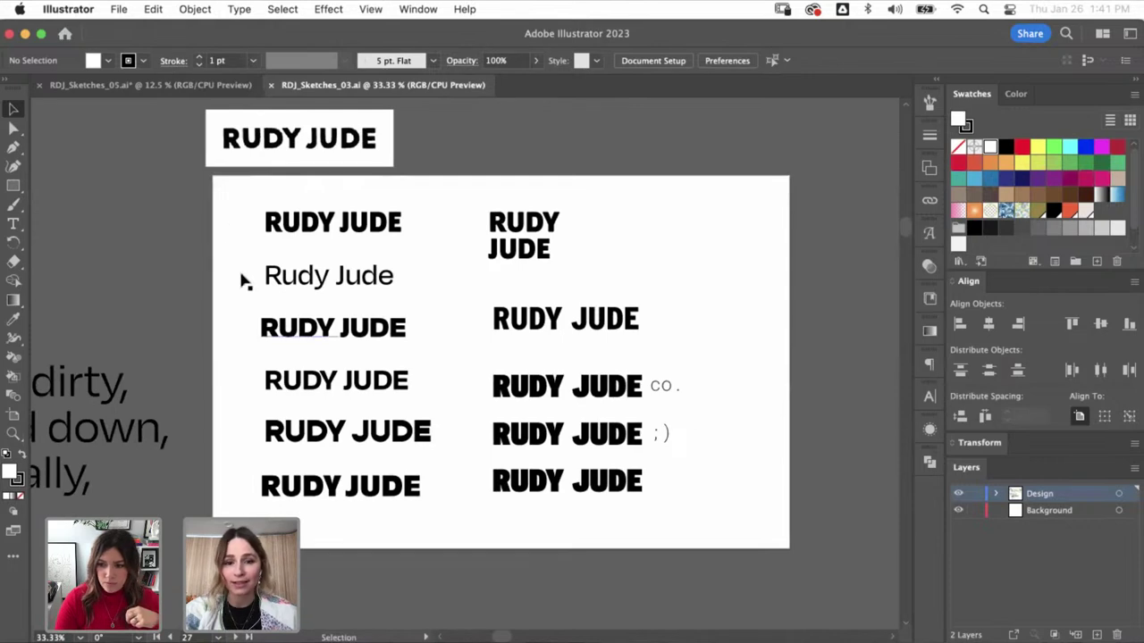
key("super+Tab")
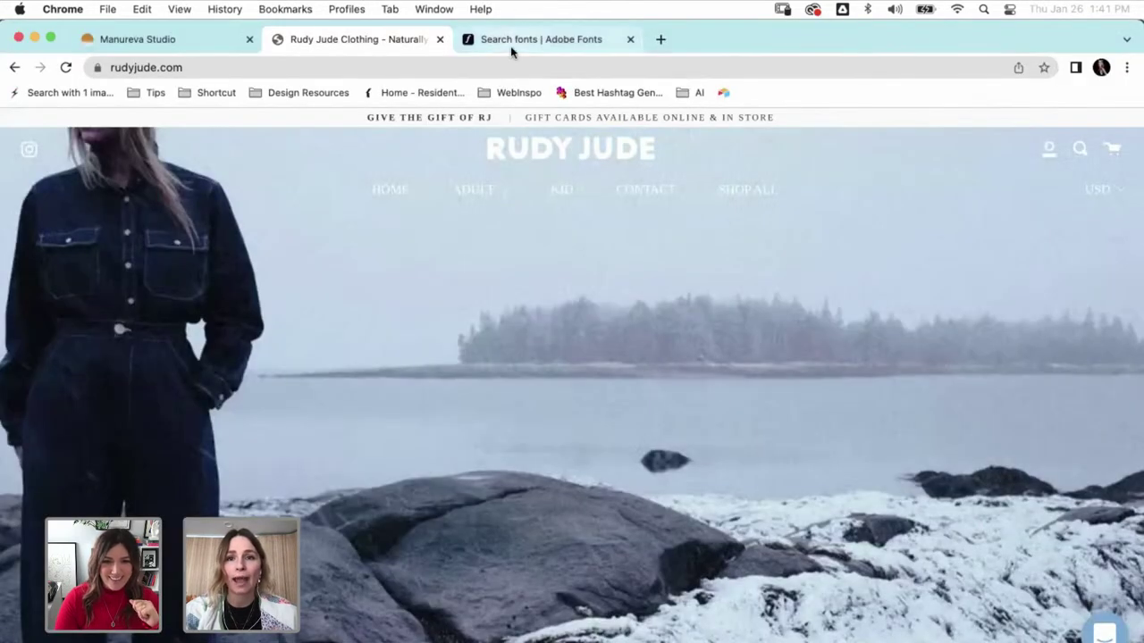
- Show the Adobe Fonts Favorites collection and scroll past Signo, Freight Text, Miller Headline and Ingra
left_click(510, 46)
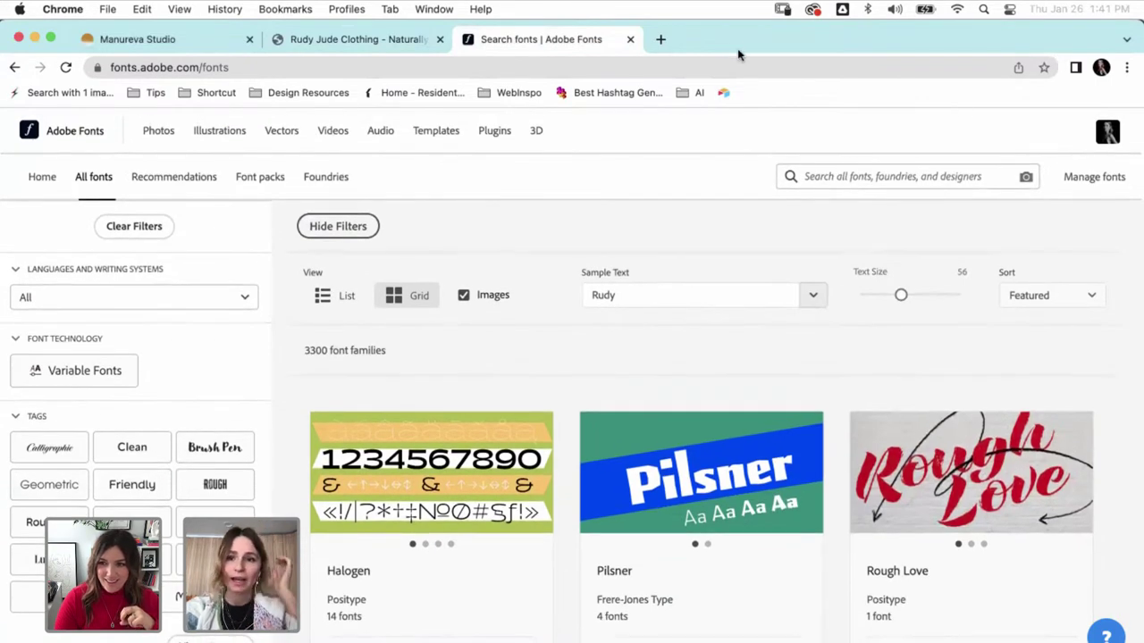
left_click(1090, 179)
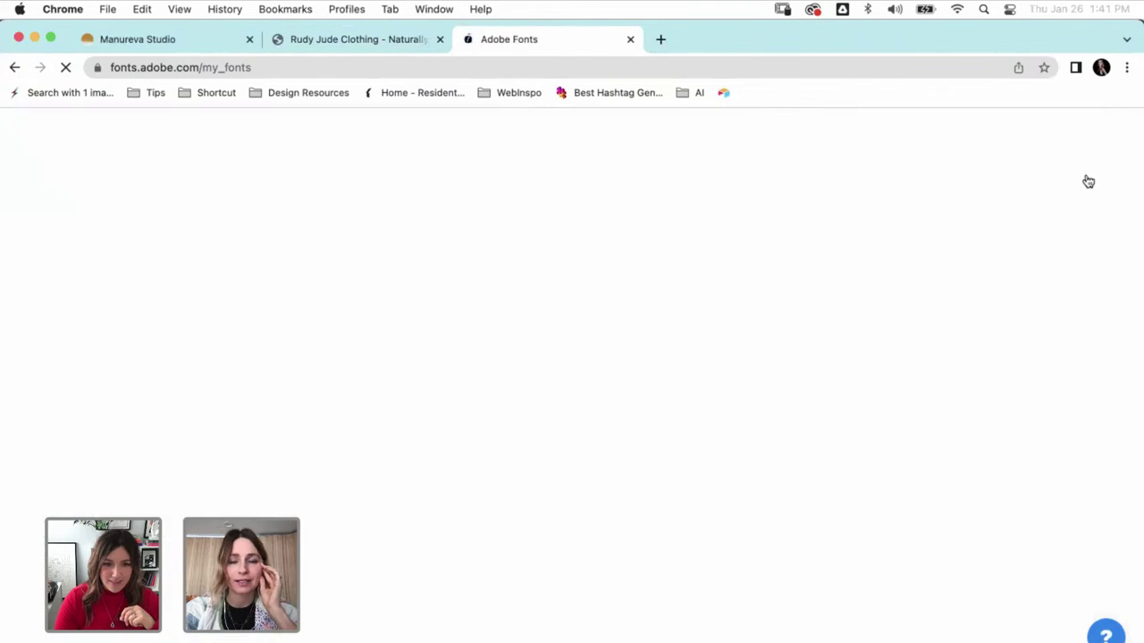
left_click(305, 241)
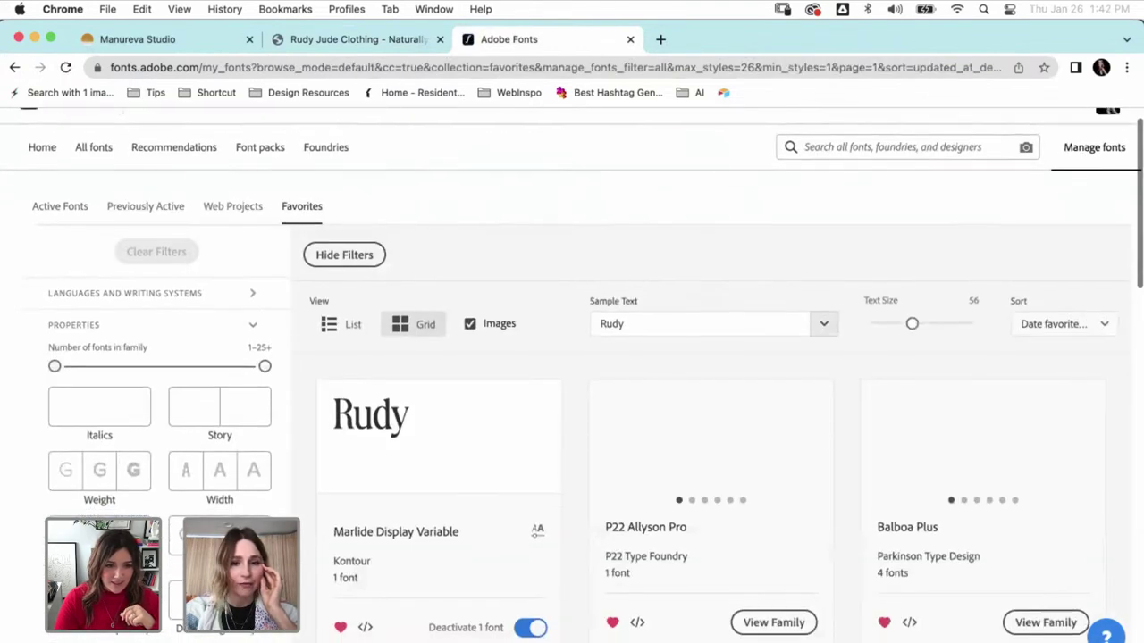
scroll(119, 314, "down", 3)
scroll(572, 376, "down", 5)
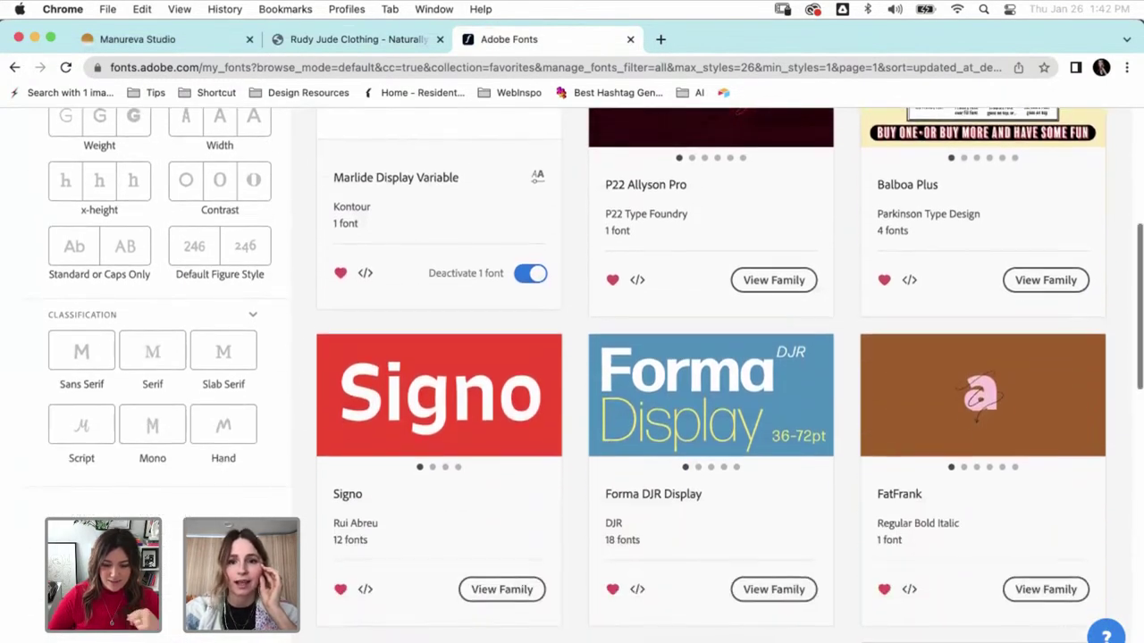
scroll(572, 375, "down", 5)
scroll(572, 375, "down", 5)
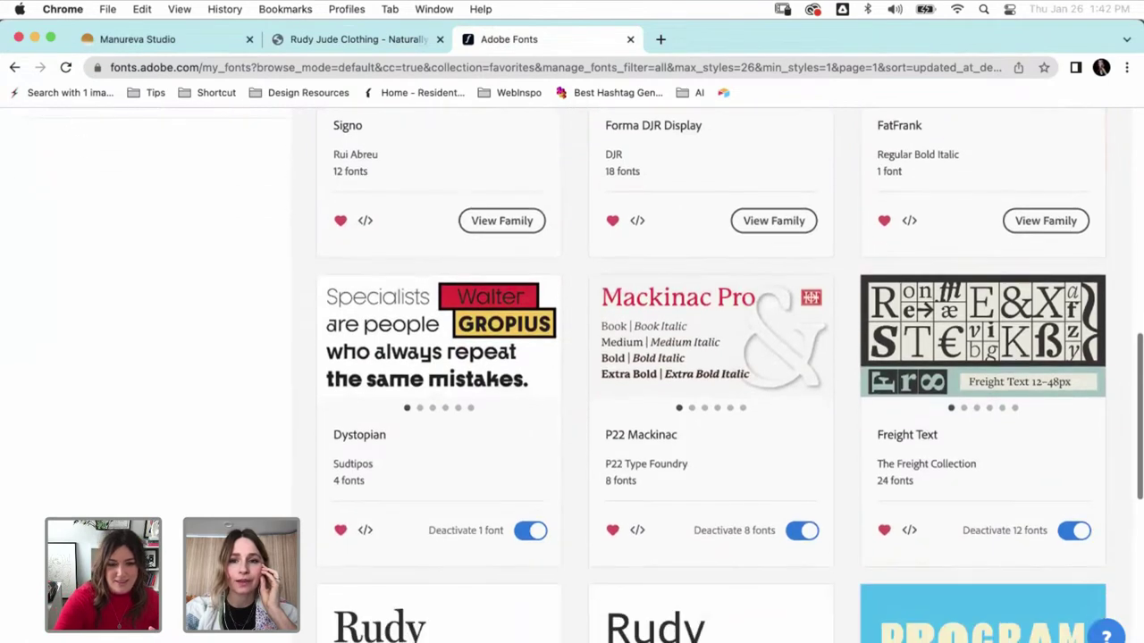
scroll(710, 501, "down", 3)
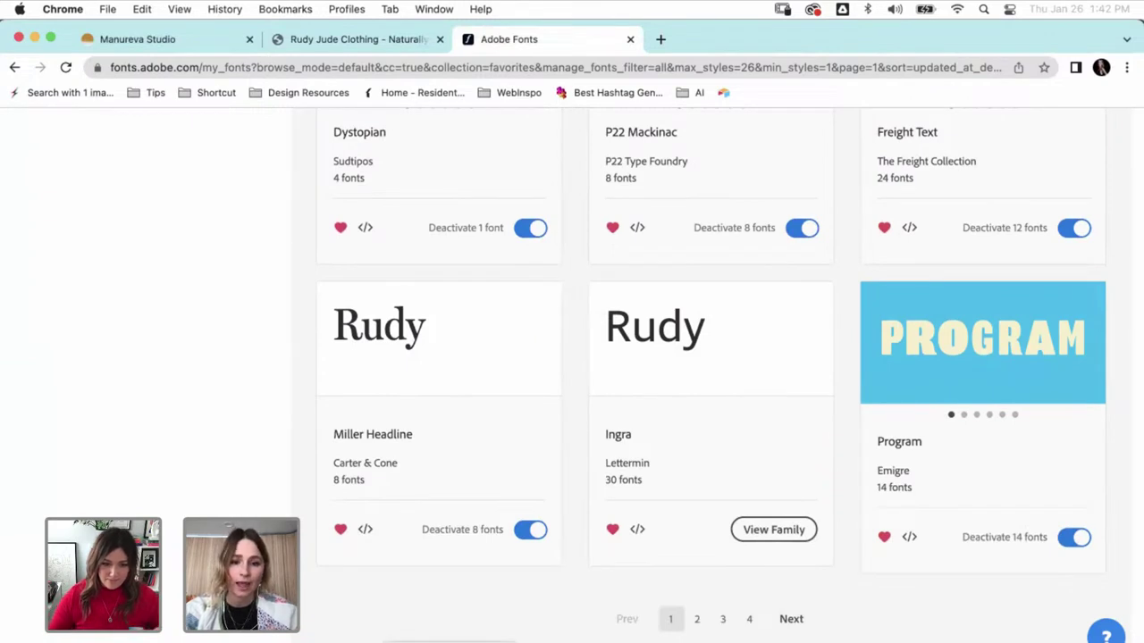
- Back in Illustrator, read the Character font of each of the first five RUDY JUDE versions
left_click(286, 627)
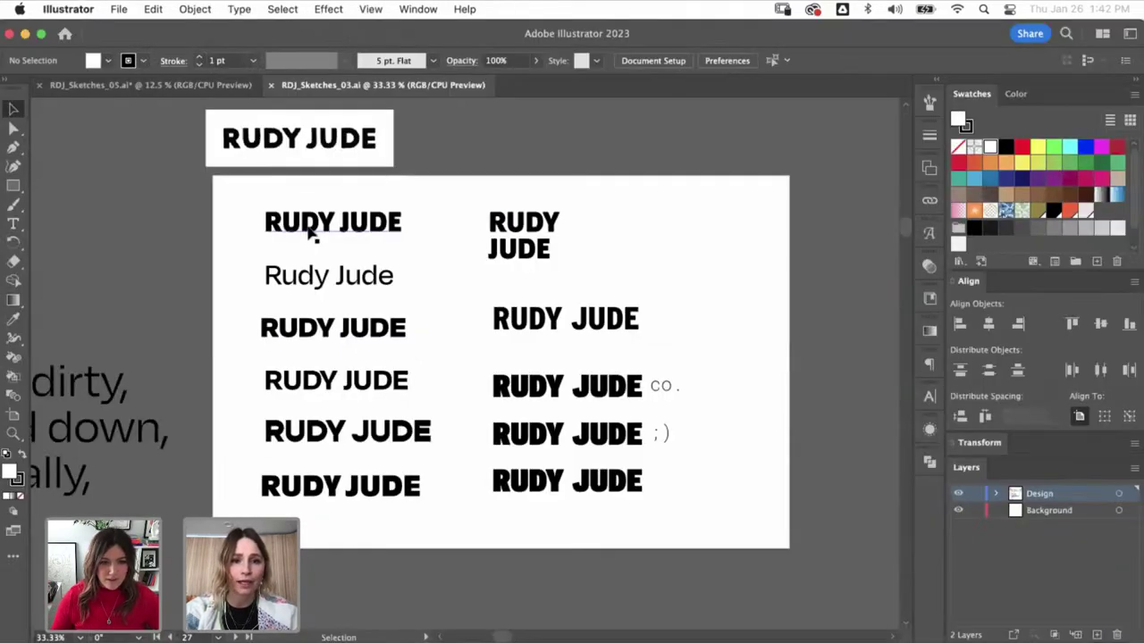
left_click_drag(630, 300, 590, 321)
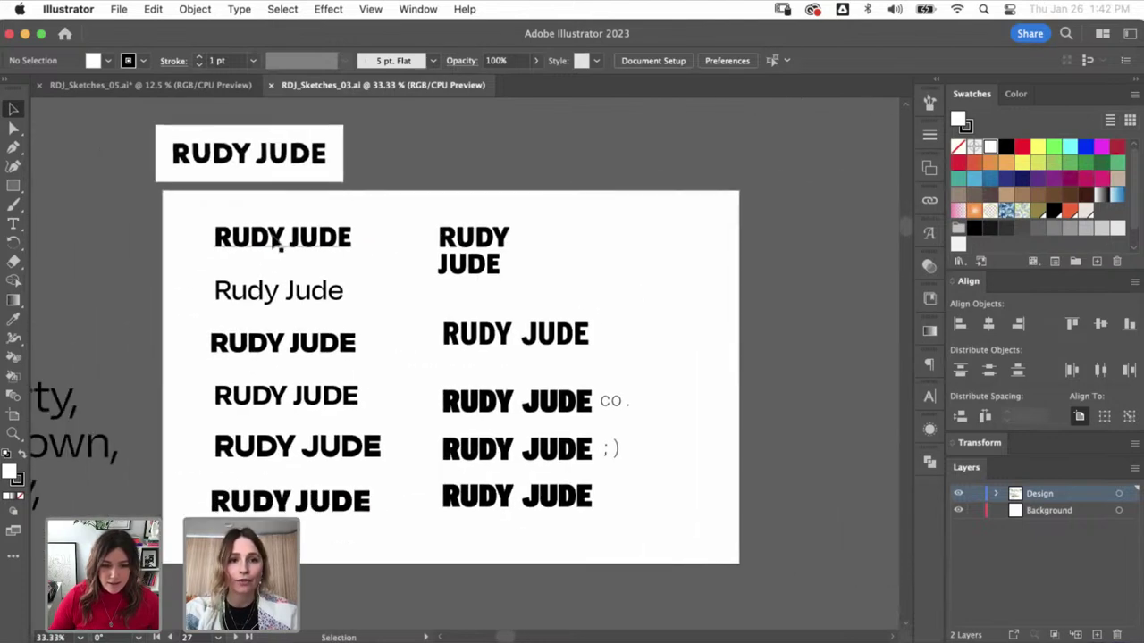
left_click(272, 239)
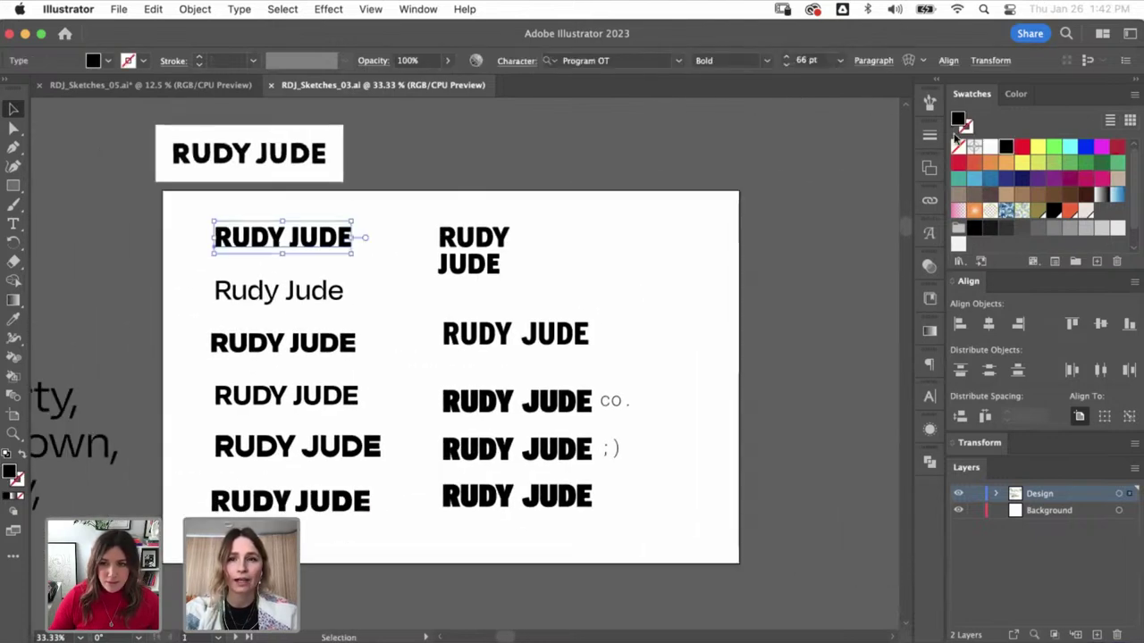
left_click(284, 296)
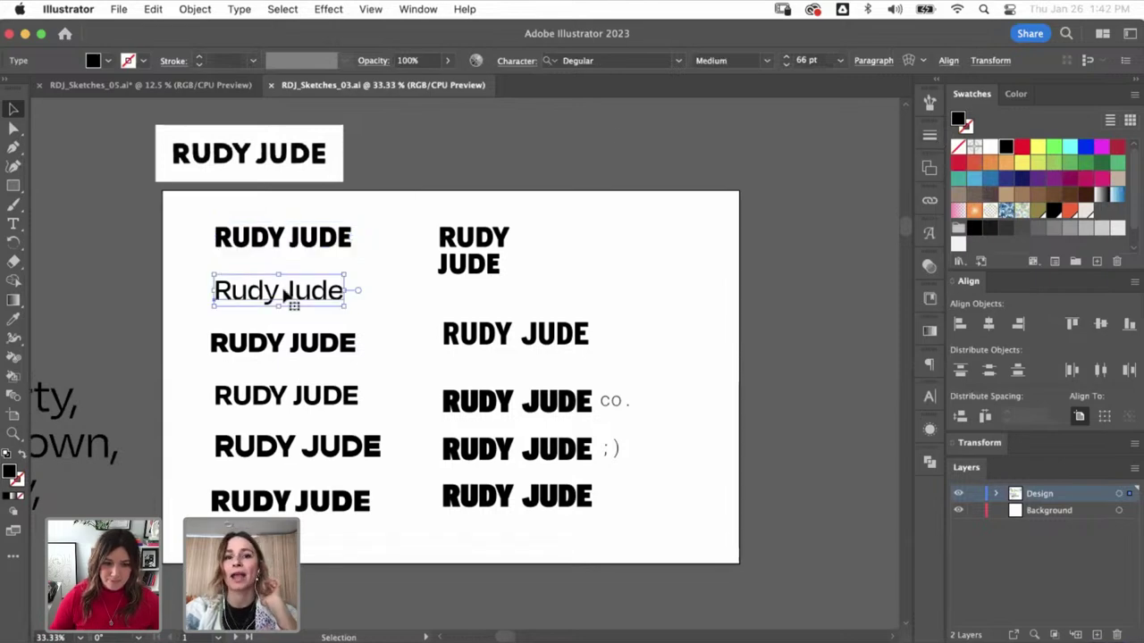
left_click(240, 348)
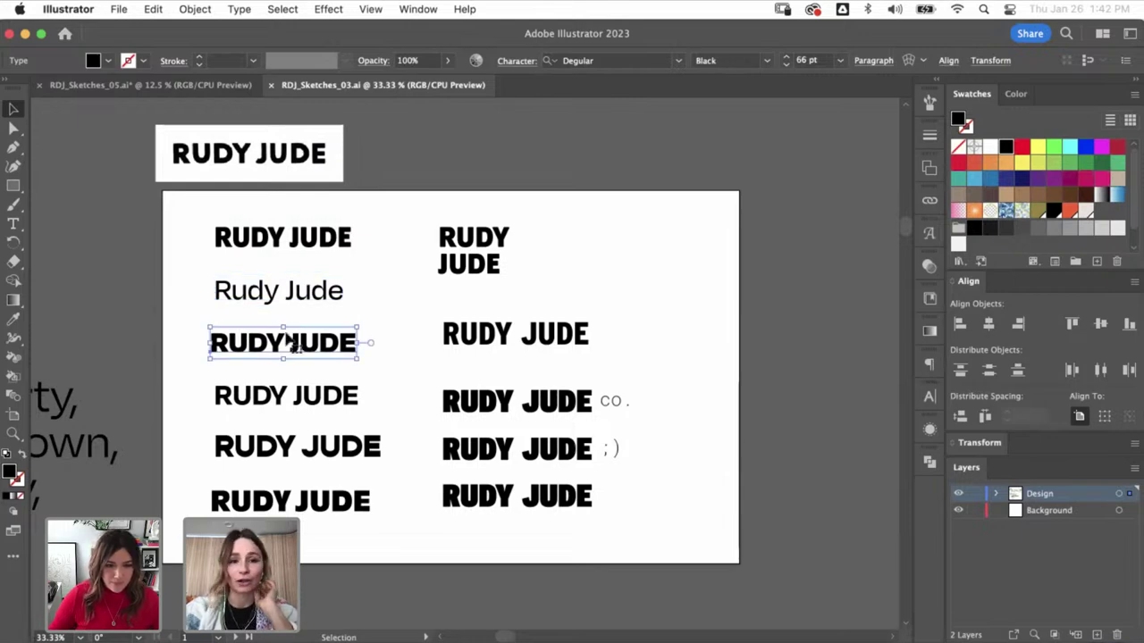
left_click(282, 399)
left_click(284, 449)
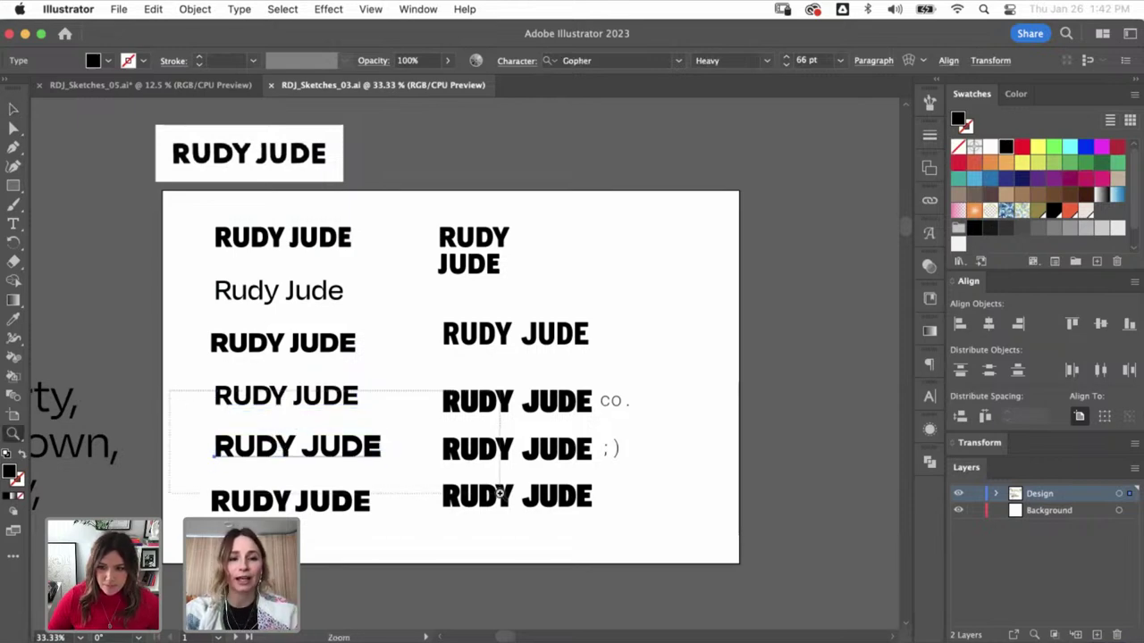
scroll(322, 420, "up", 3)
left_click(301, 447)
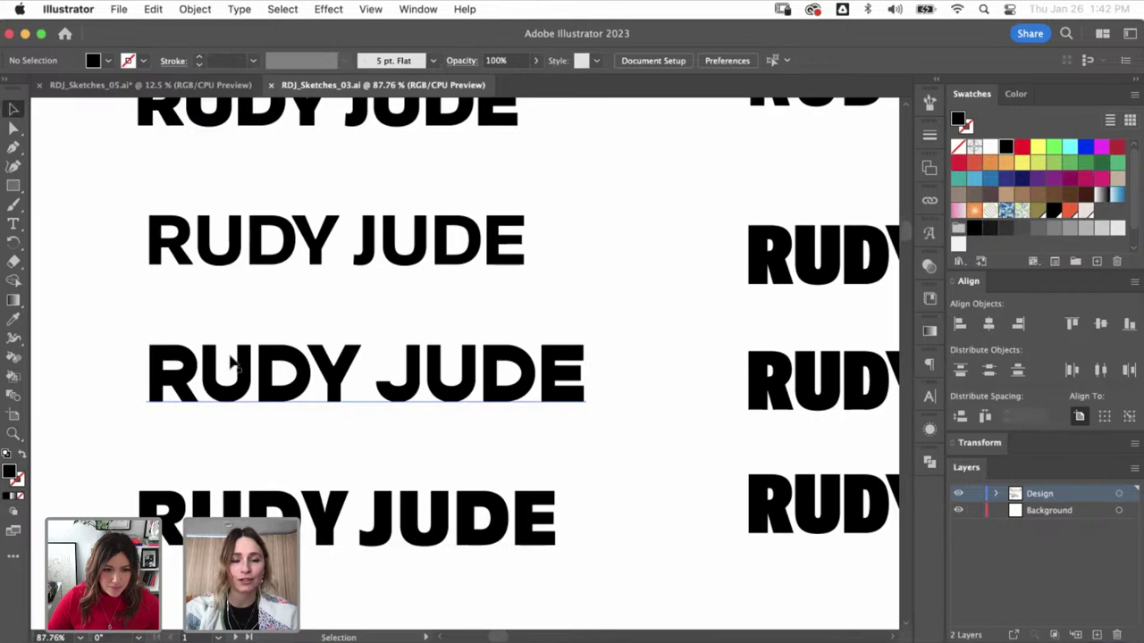
- Zoom out and check the fonts of the bottom-left and spaced-out RUDY JUDE wordmarks
key("a")
key("super+minus")
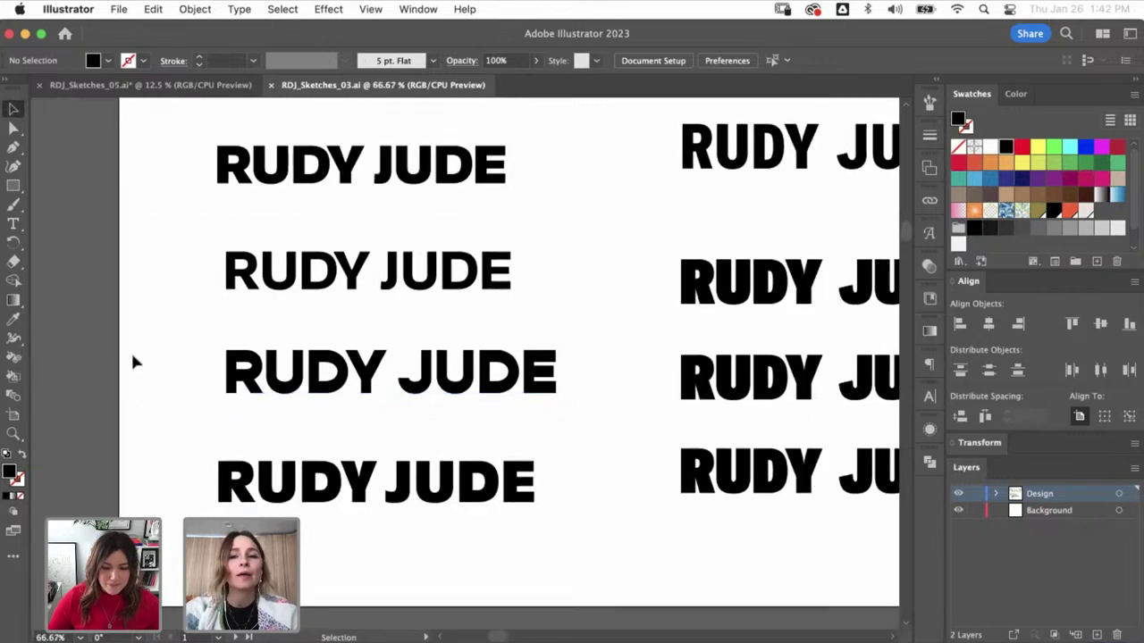
key("space")
left_click_drag(352, 327, 264, 299)
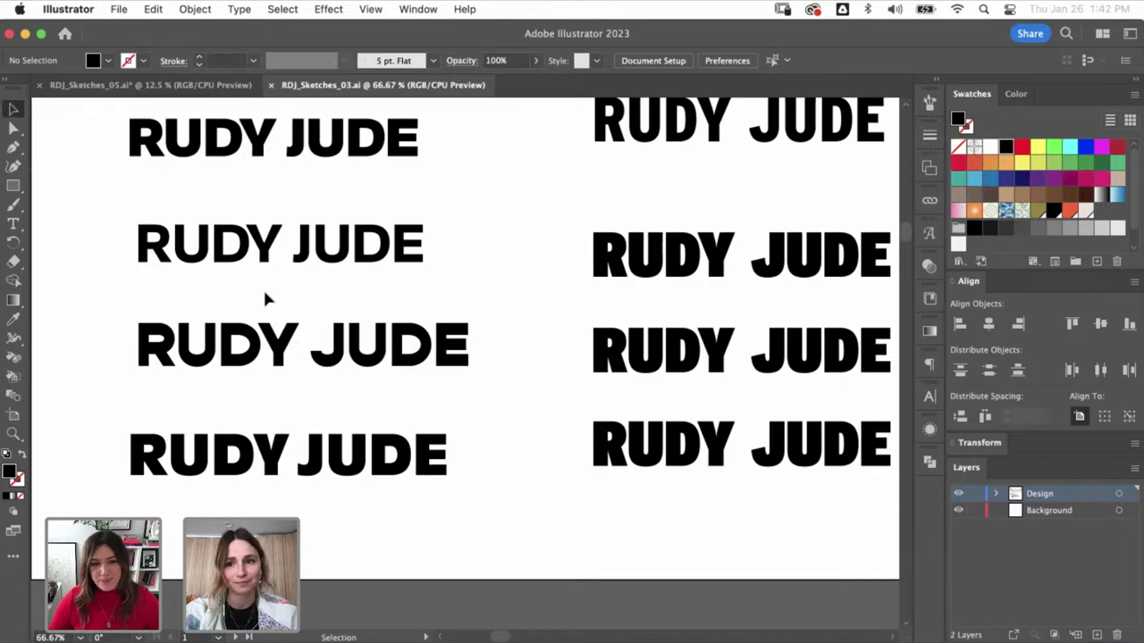
left_click(324, 456)
key("space")
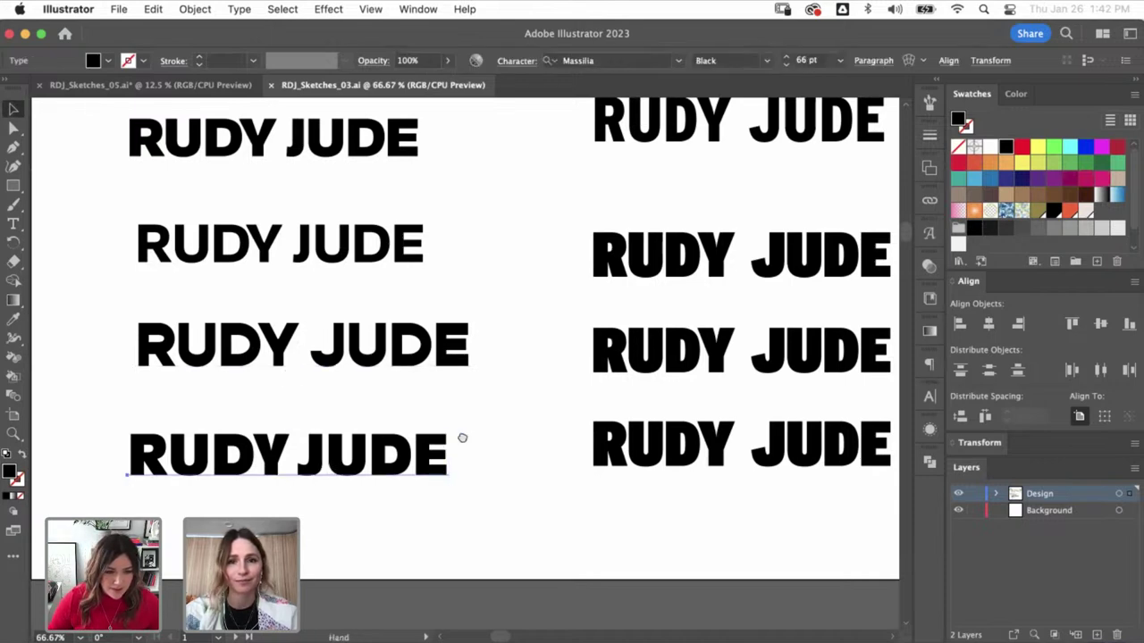
left_click_drag(462, 438, 366, 462)
left_click_drag(576, 216, 483, 310)
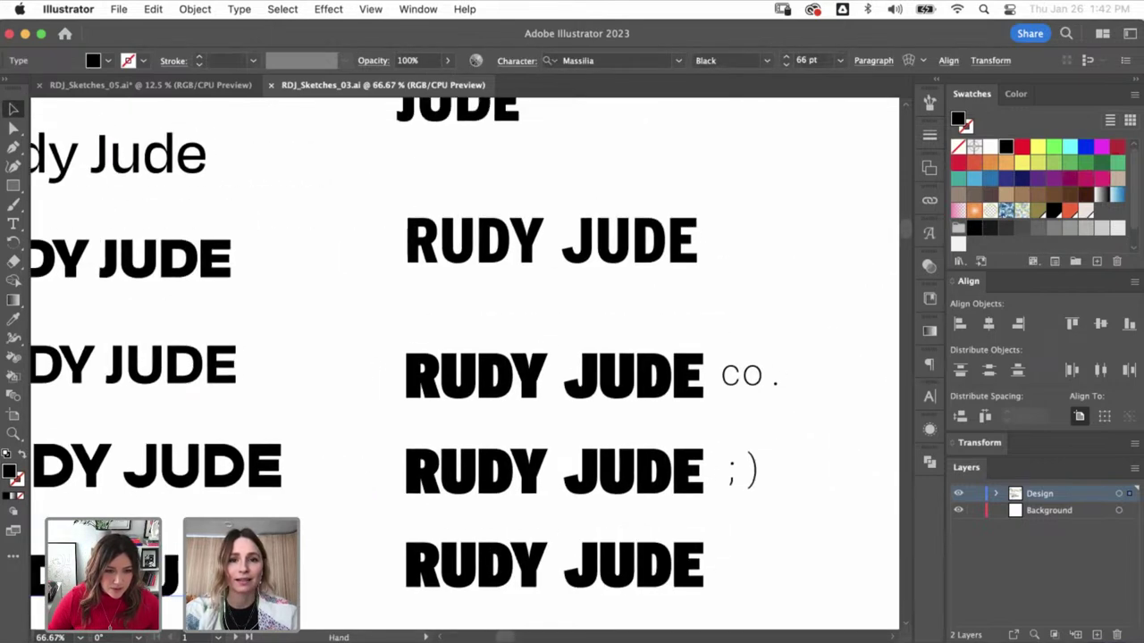
left_click(498, 257)
- Check the RUDY JUDE co. and RUDY JUDE ;) fonts and the outlined bottom wordmark's anchors
key("super+minus")
scroll(590, 246, "down", 3)
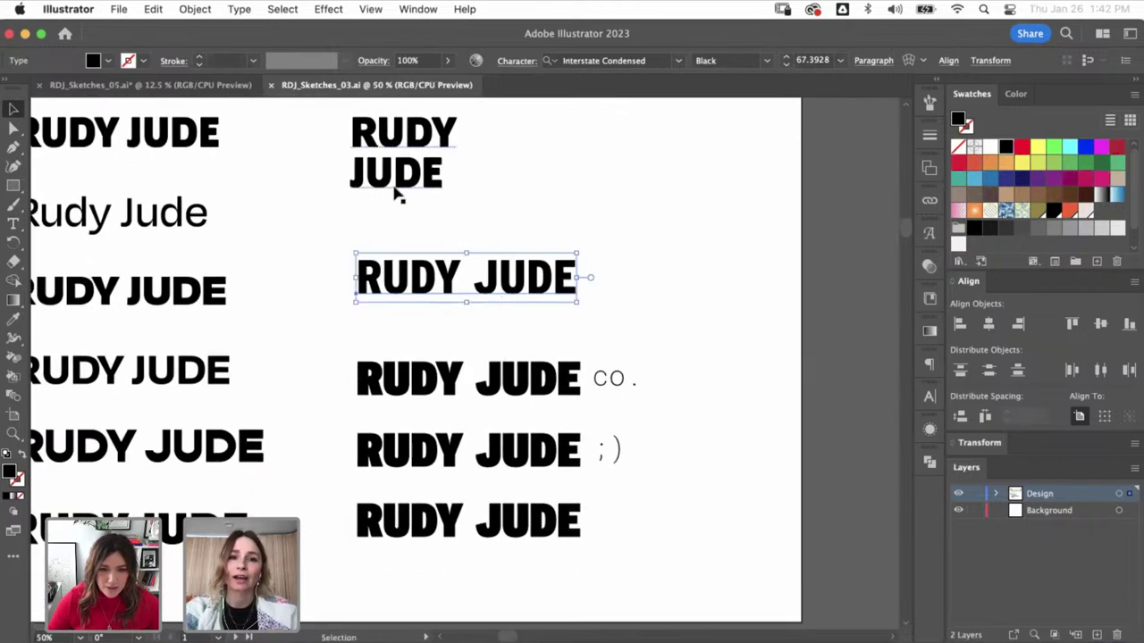
scroll(651, 153, "right", 3)
left_click(356, 390)
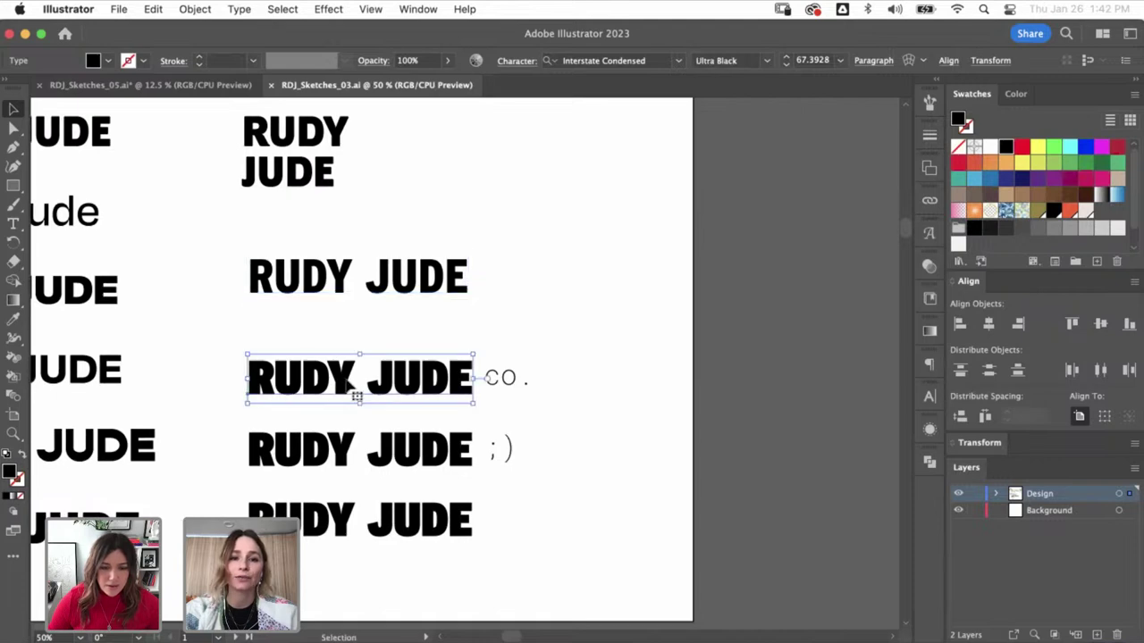
left_click(309, 475)
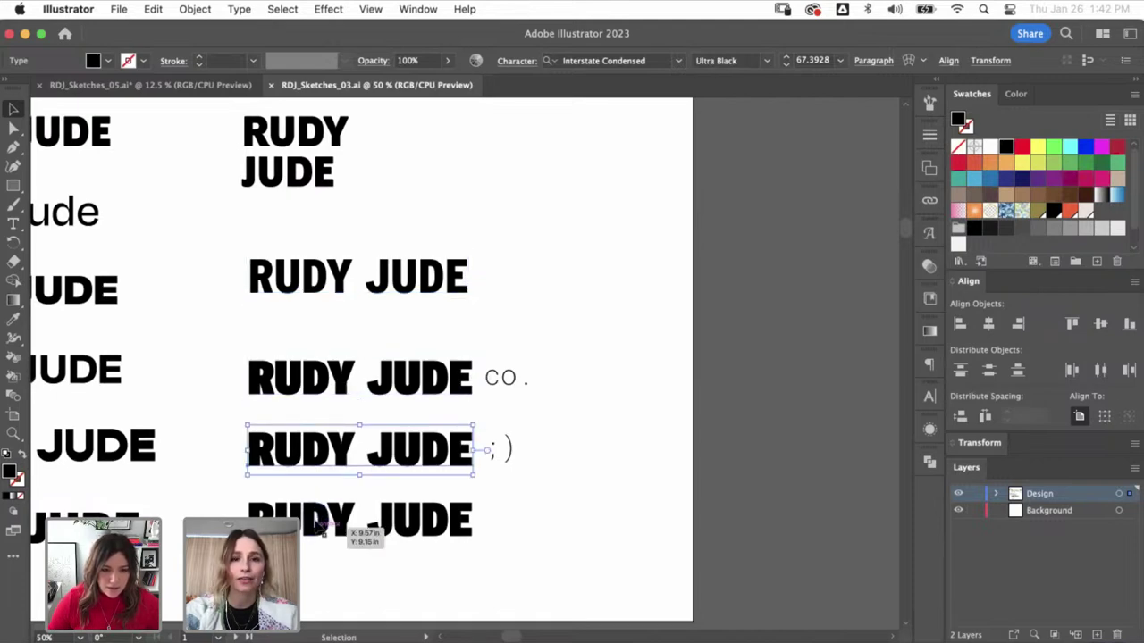
left_click(329, 526)
left_click(344, 450)
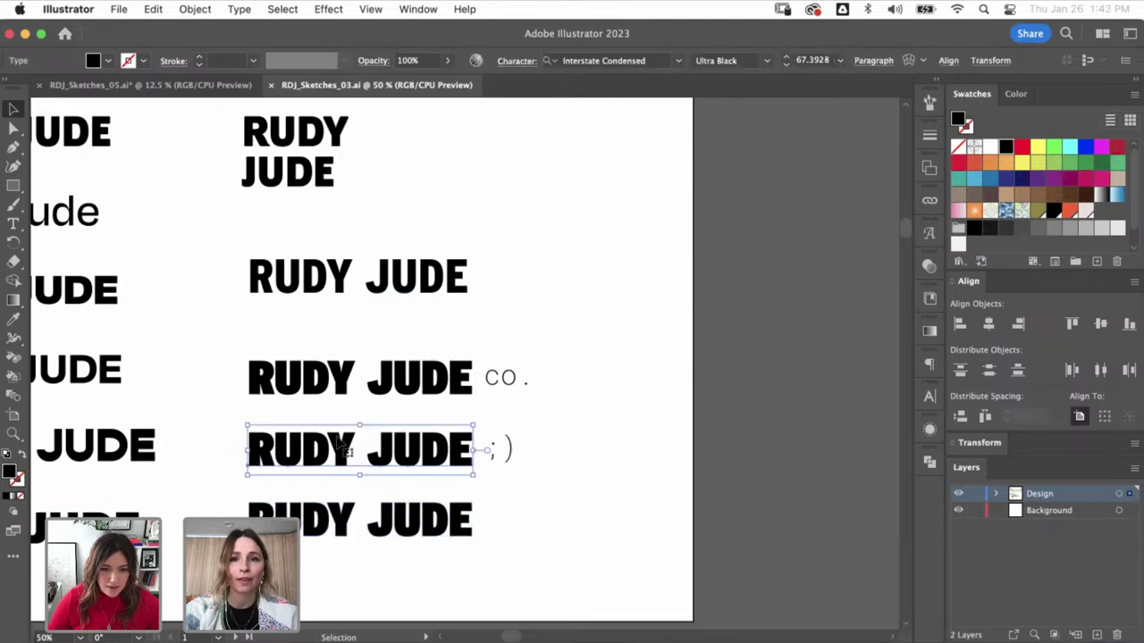
left_click(382, 499)
left_click(408, 512)
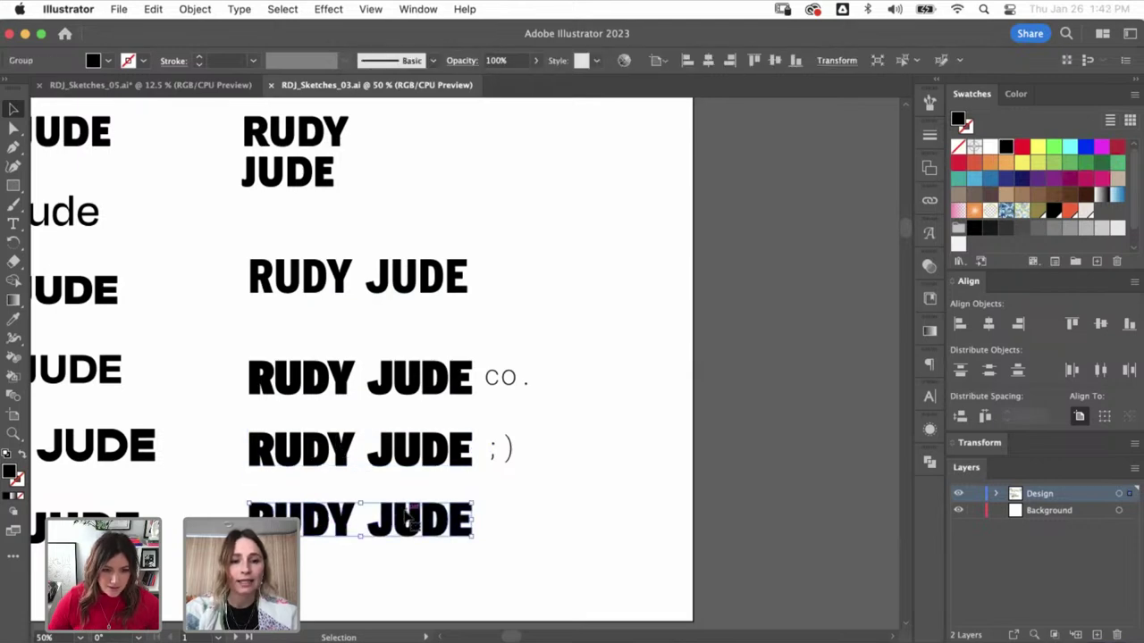
key("a")
scroll(406, 516, "down", 5)
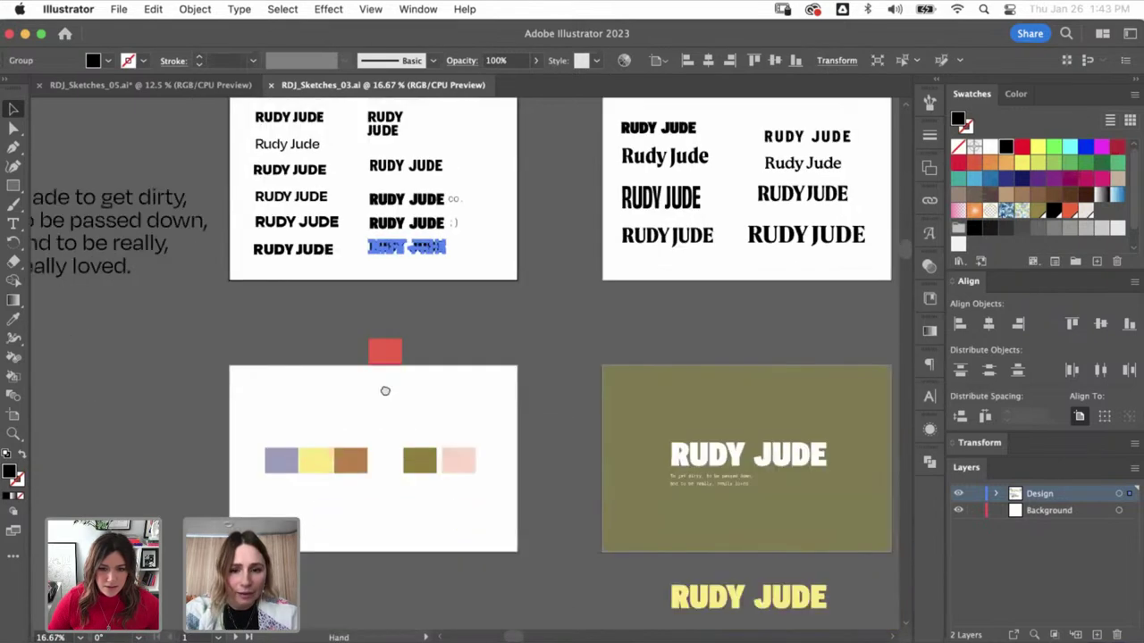
left_click_drag(383, 391, 361, 386)
left_click_drag(615, 438, 630, 409)
key("z")
key("v")
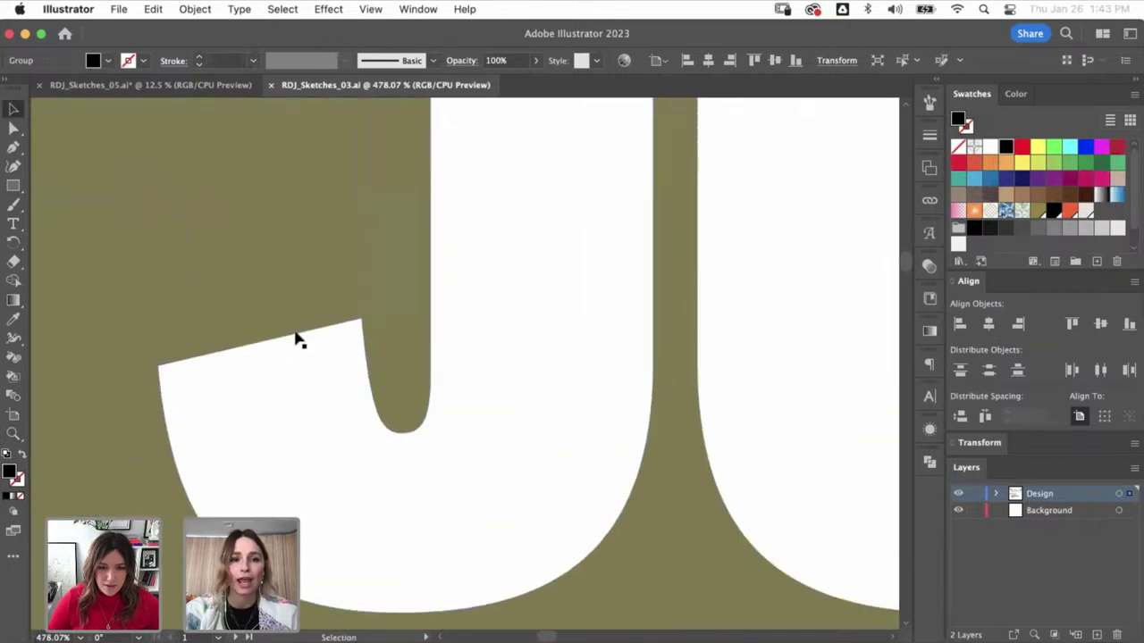
key("super+minus")
key("super+minus")
key("super+minus")
key("super+minus")
key("super+minus")
key("super+minus")
key("super+minus")
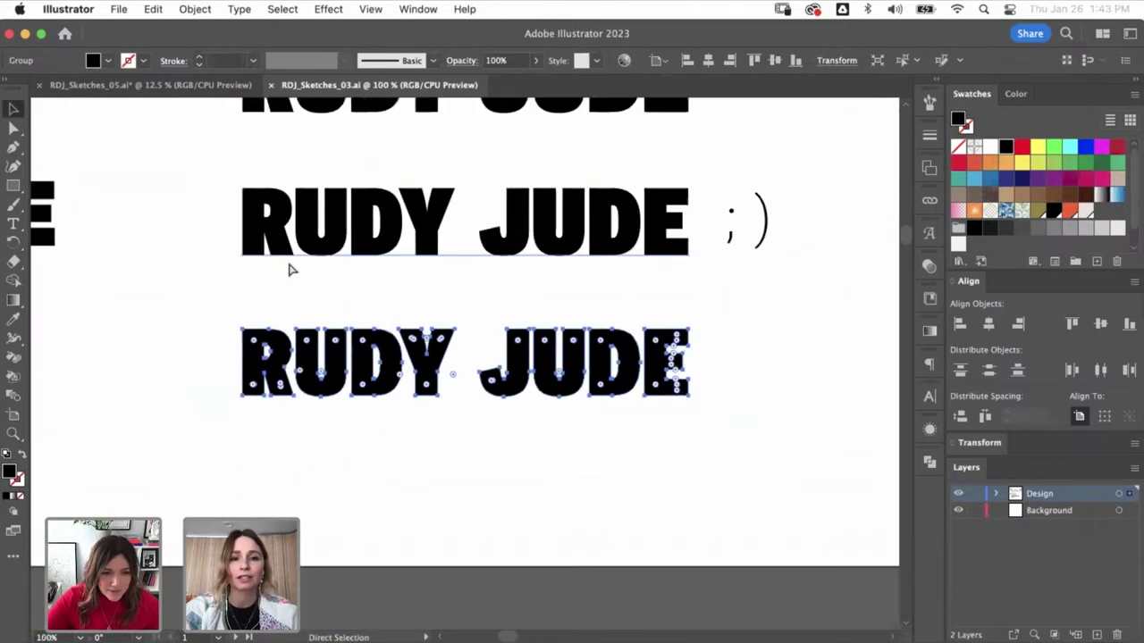
left_click(345, 421)
scroll(511, 437, "up", 2)
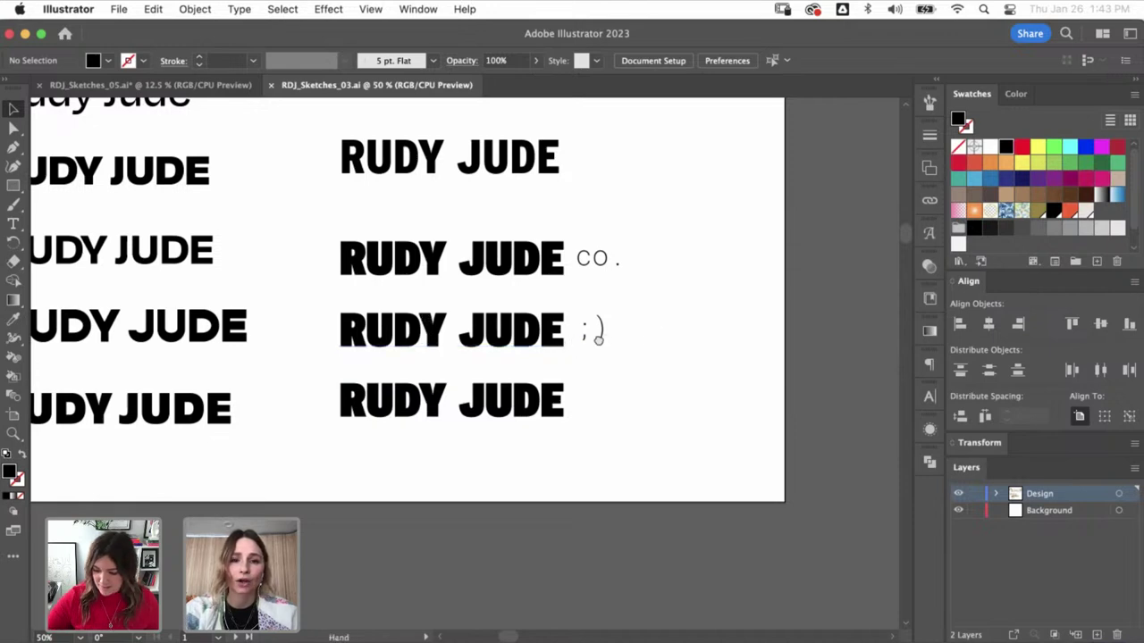
- Pan to the second type-study artboard and check the condensed and bottom-left RUDY JUDE fonts
left_click_drag(478, 373, 95, 386)
left_click_drag(311, 417, 84, 417)
left_click_drag(461, 410, 246, 419)
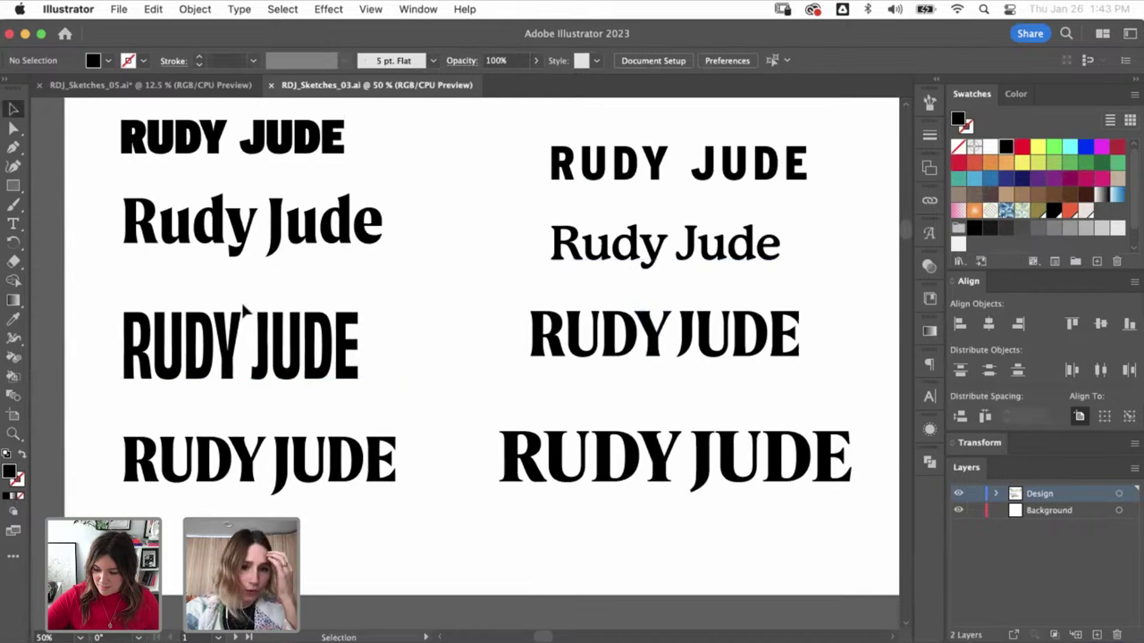
left_click(231, 359)
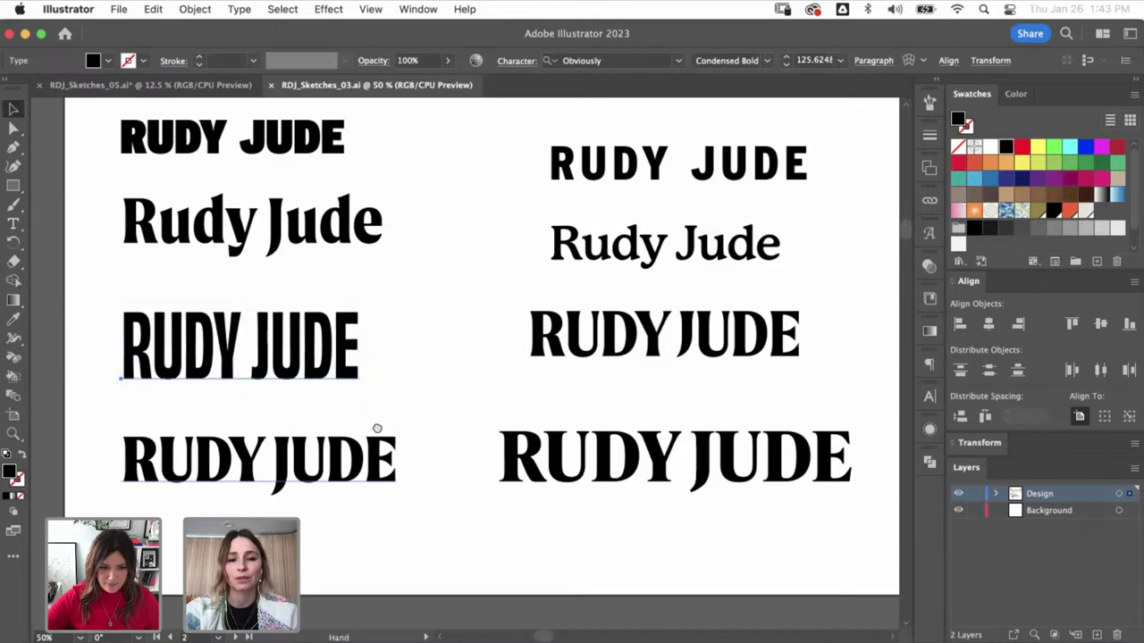
scroll(393, 474, "up", 2)
scroll(393, 474, "left", 1)
left_click(315, 517)
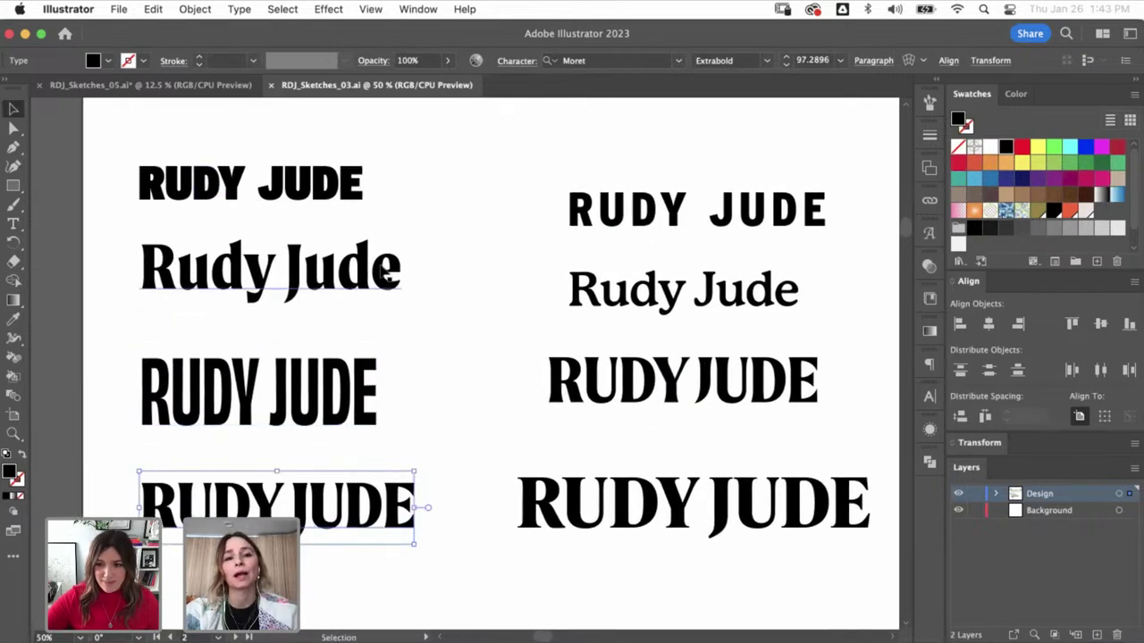
- Check the Rudy Jude, spaced and middle-right wordmark fonts, then switch to RDJ_Sketches_05.ai
left_click(391, 276)
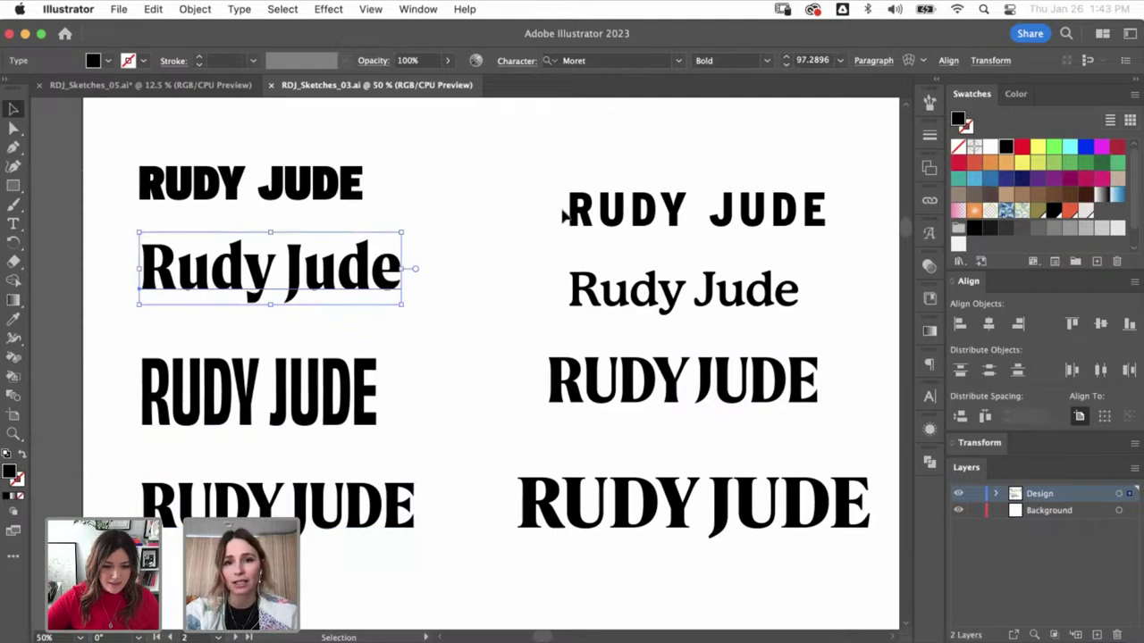
left_click(643, 210)
left_click(608, 380)
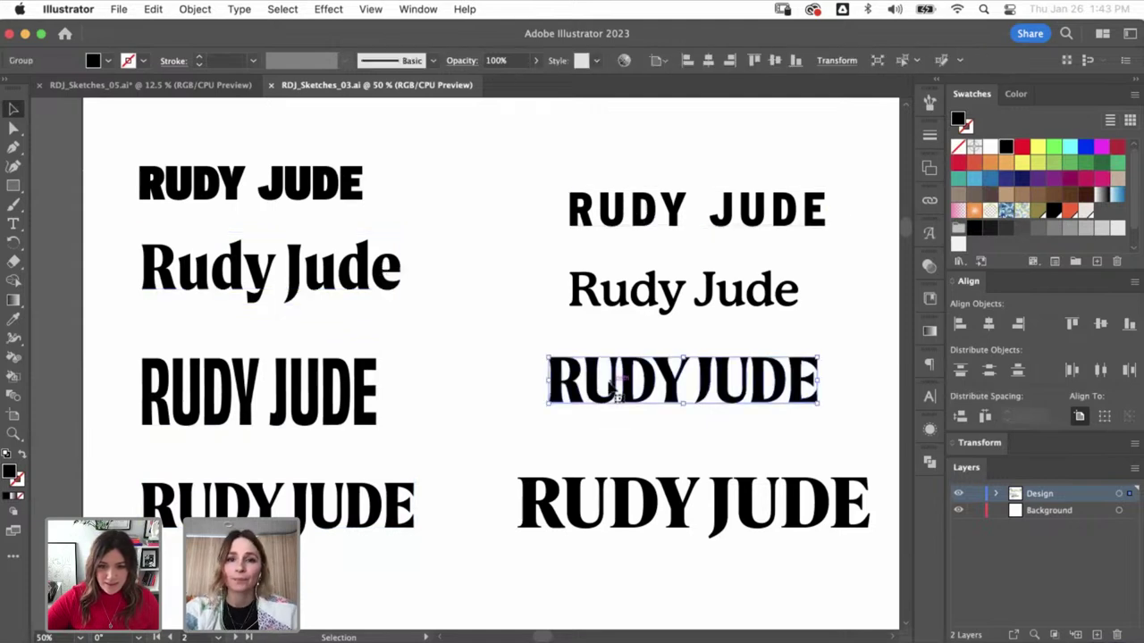
left_click(493, 459)
key("super+minus")
key("super+minus")
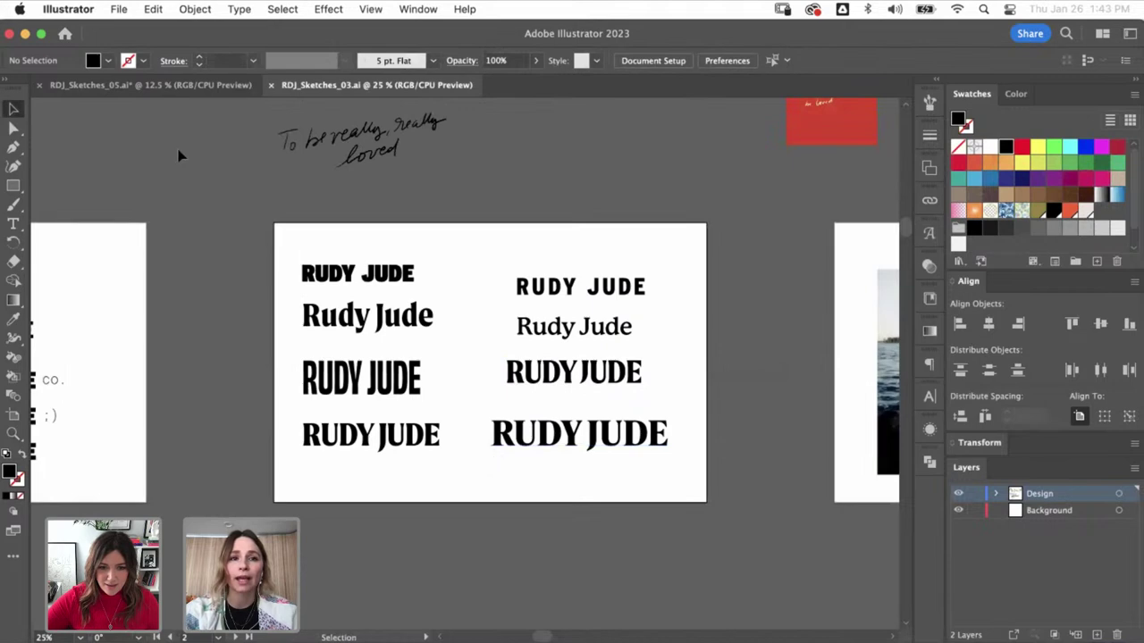
left_click(172, 87)
key("z")
left_click_drag(408, 300, 664, 409)
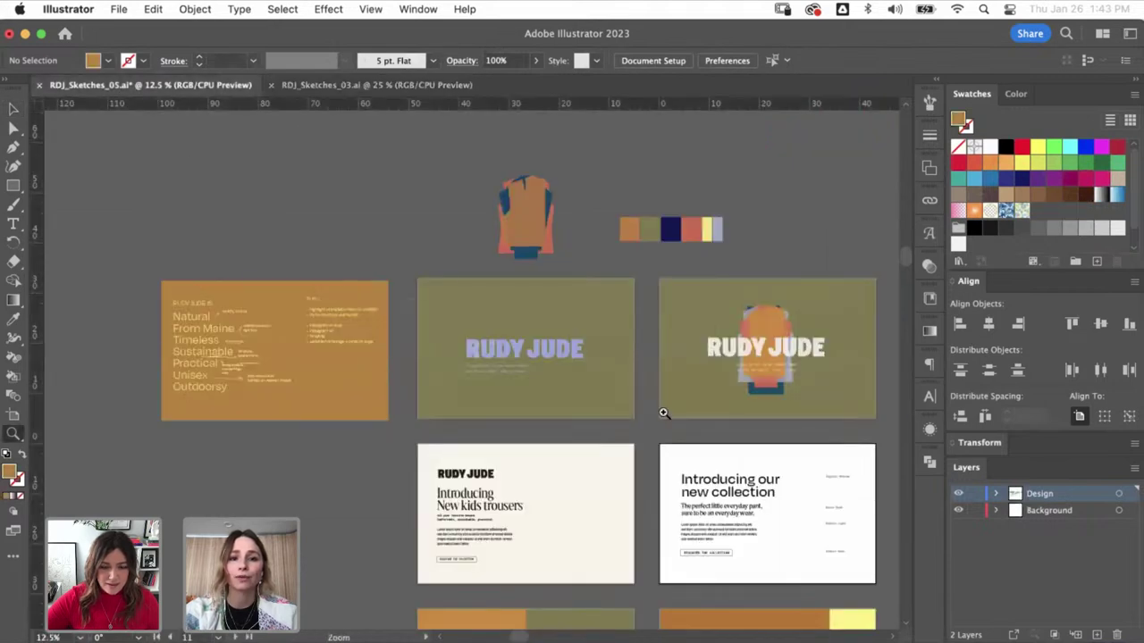
left_click_drag(214, 306, 437, 418)
key("space")
right_click(207, 330)
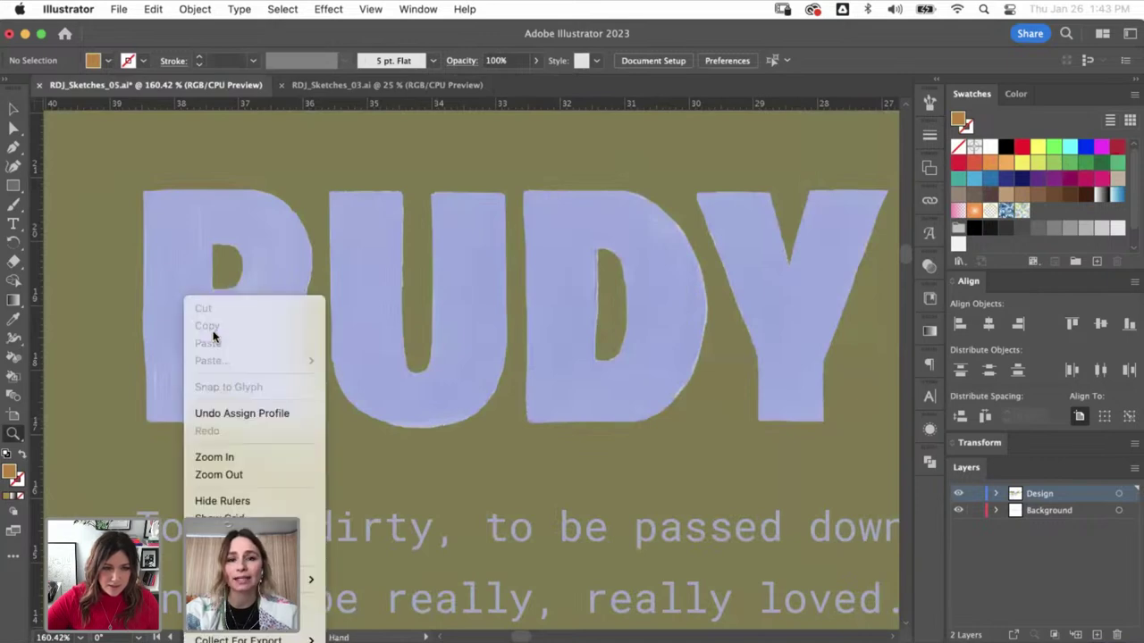
left_click(136, 315)
key("v")
left_click_drag(155, 322, 180, 329)
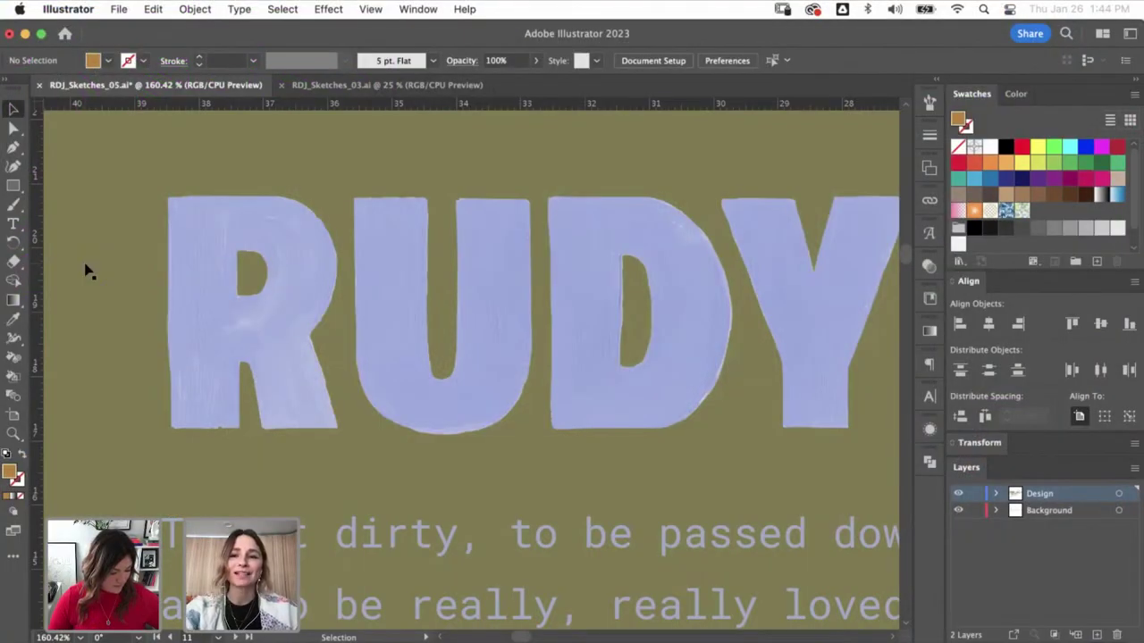
key("super+minus")
key("super+minus")
key("super+minus")
key("super+minus")
key("super+minus")
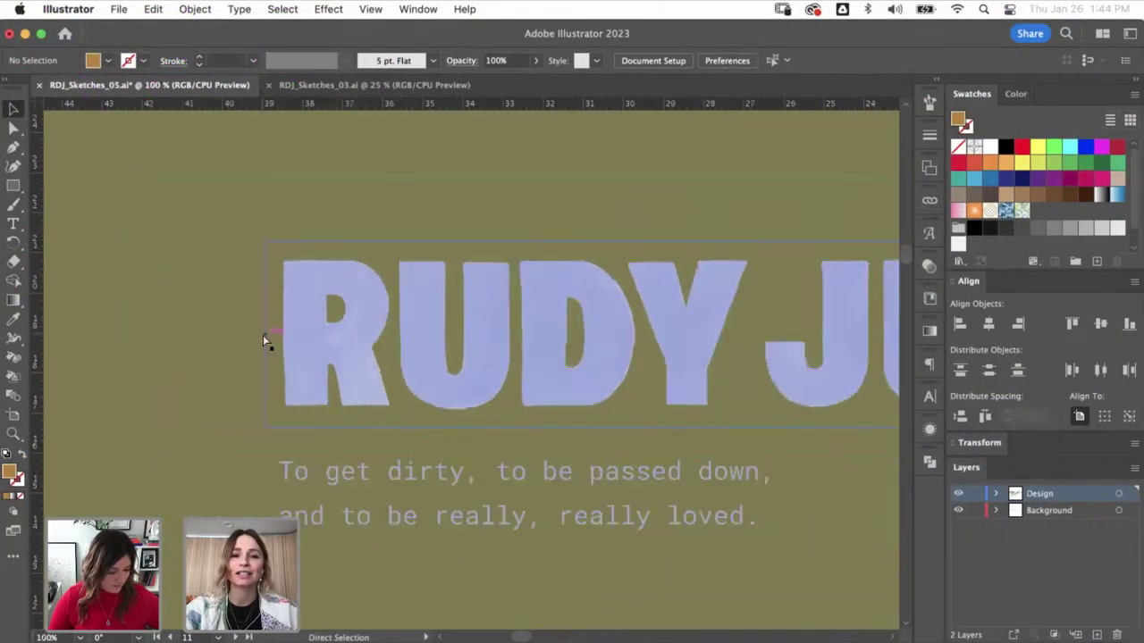
key("super+minus")
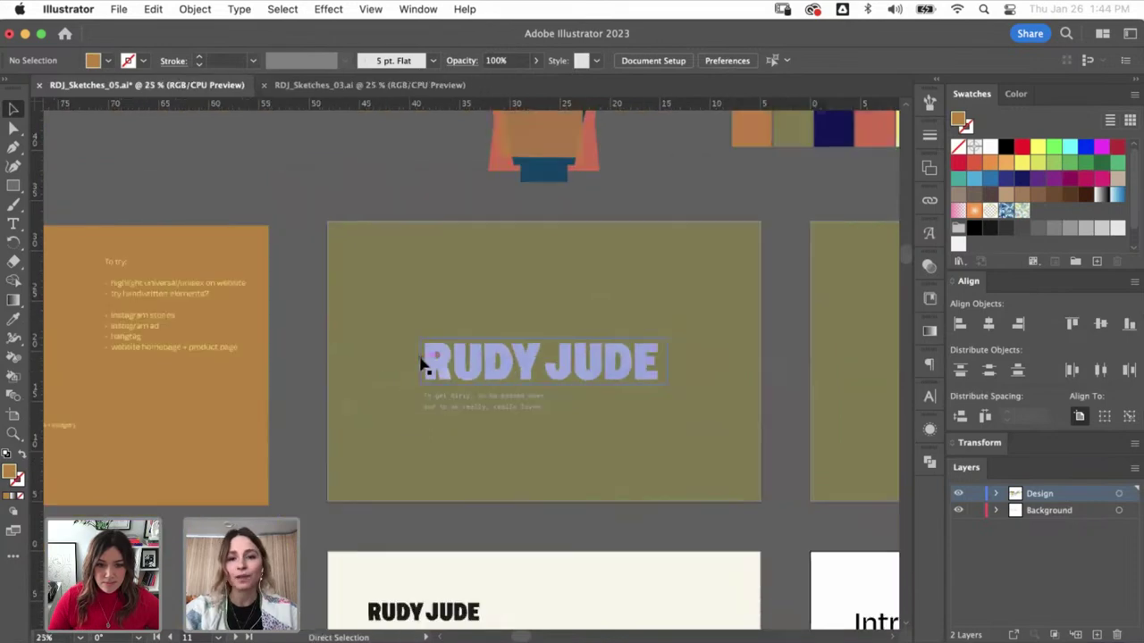
left_click_drag(561, 371, 349, 365)
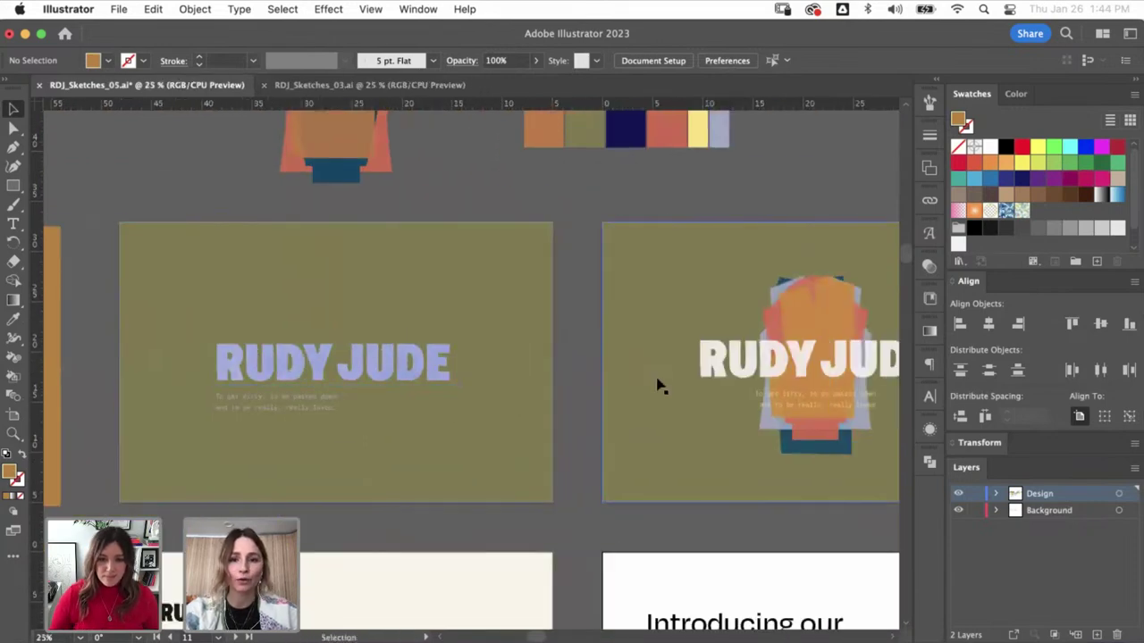
left_click_drag(655, 383, 275, 351)
left_click_drag(389, 349, 276, 348)
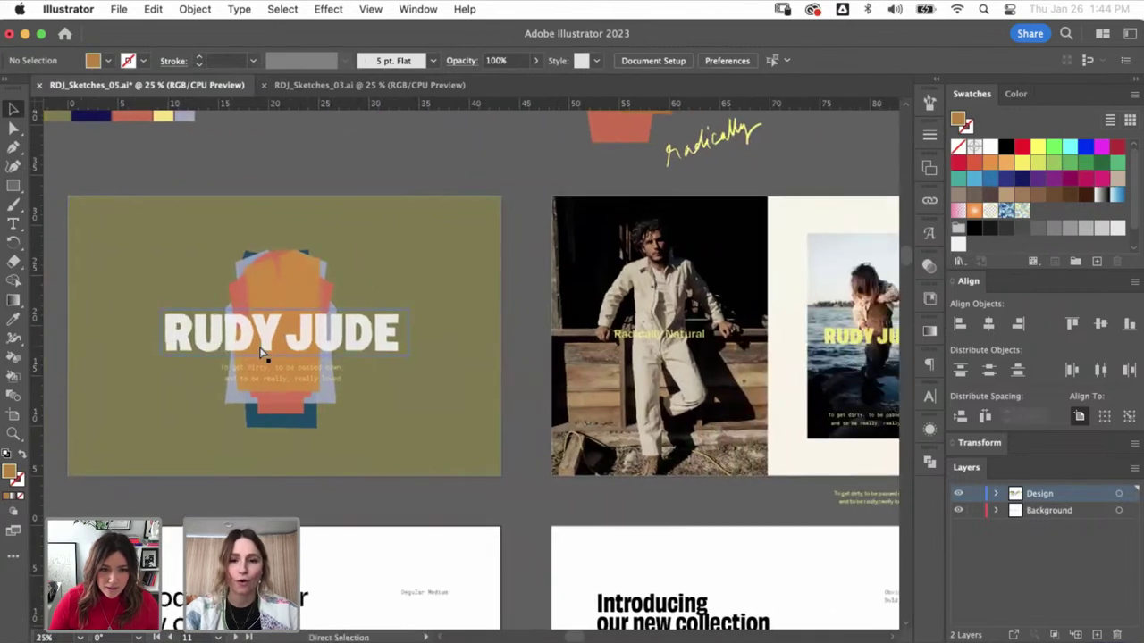
key("super+minus")
key("super+minus")
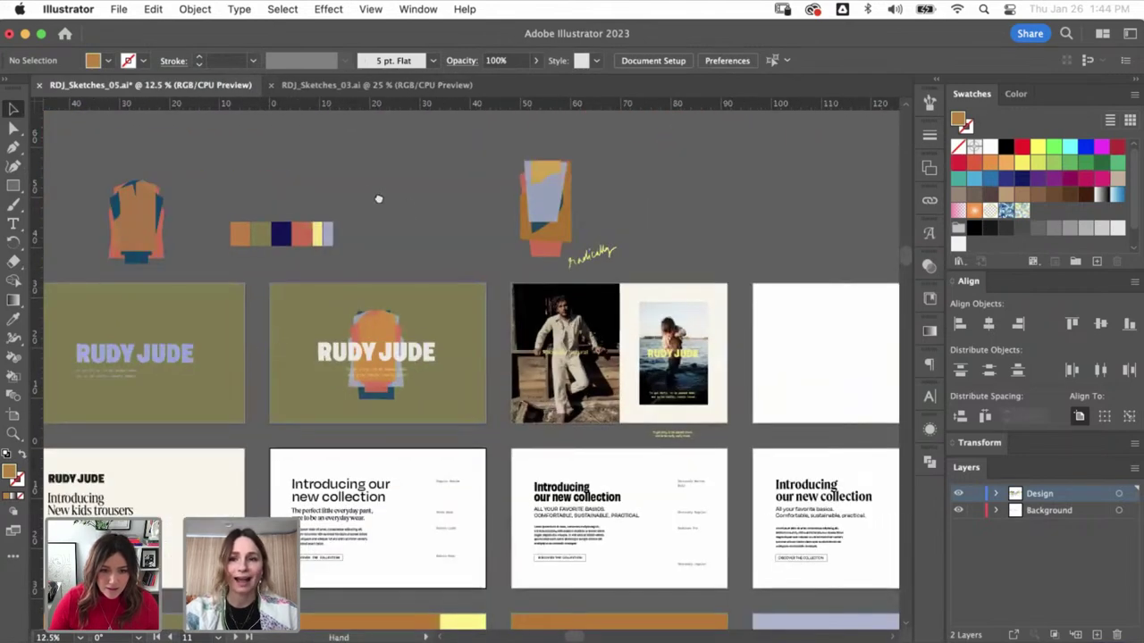
scroll(378, 199, "right", 2)
scroll(378, 199, "down", 1)
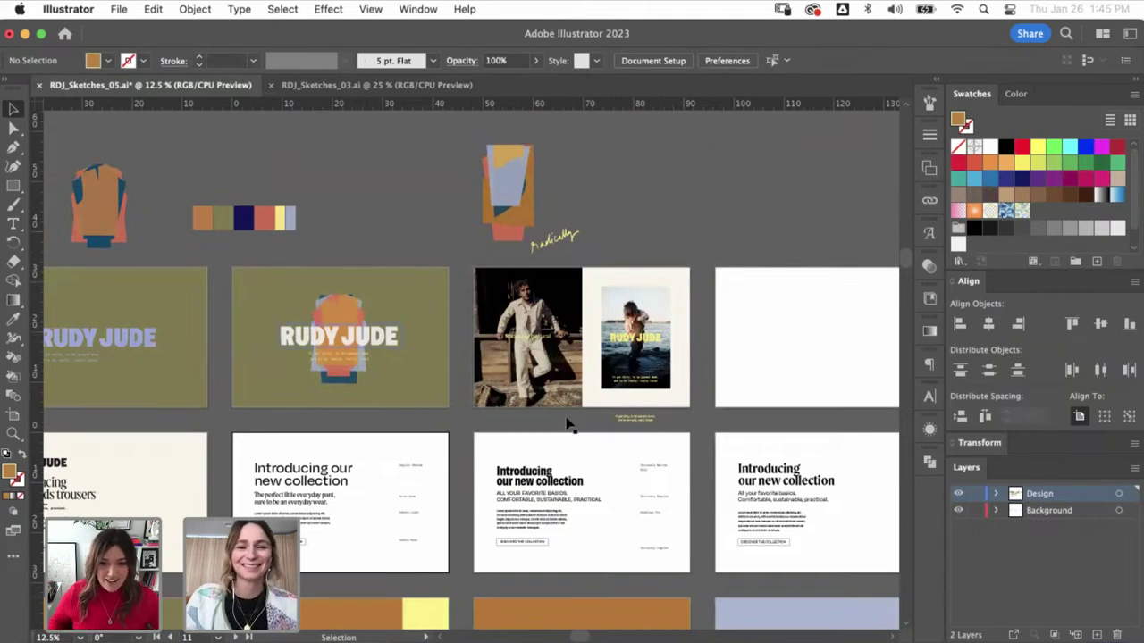
left_click_drag(561, 384, 768, 417)
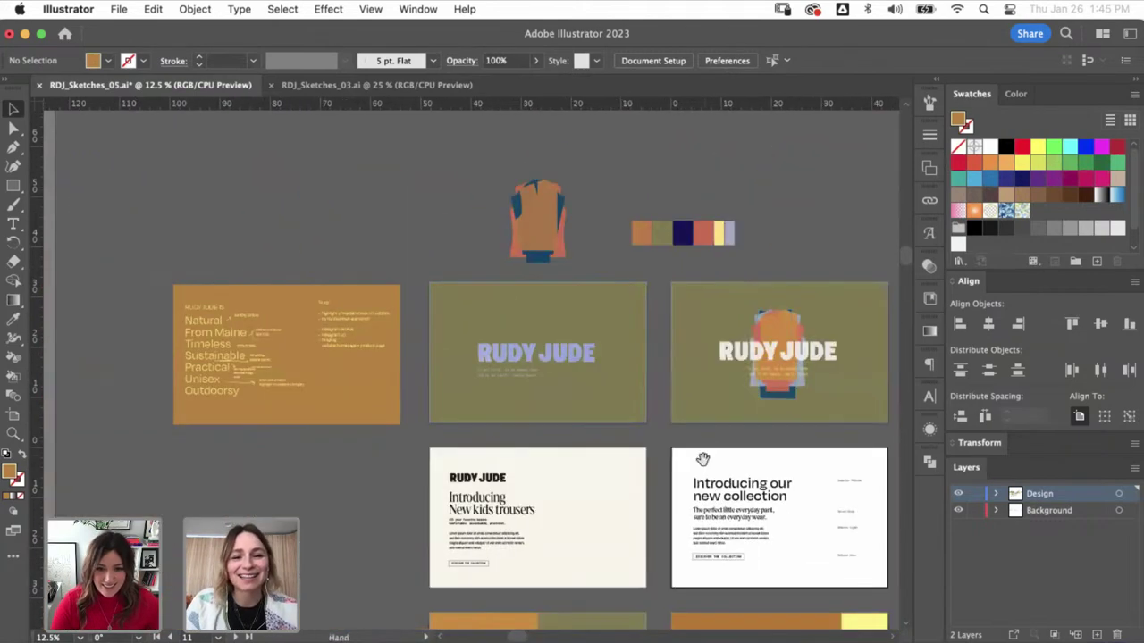
left_click_drag(708, 454, 433, 289)
left_click(375, 85)
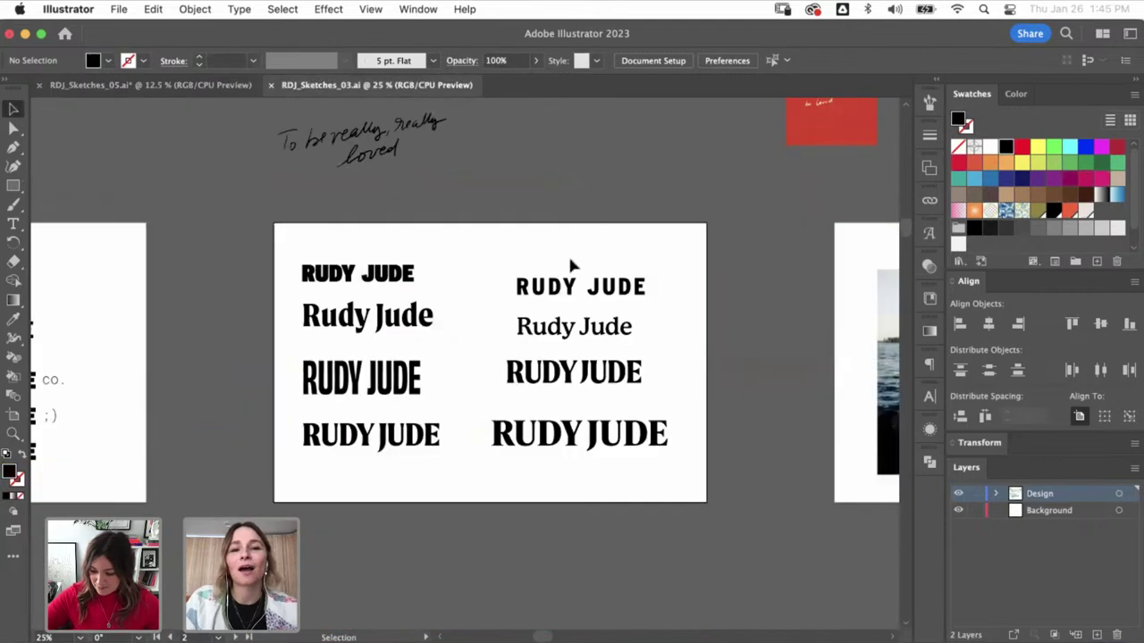
scroll(581, 258, "right", 2)
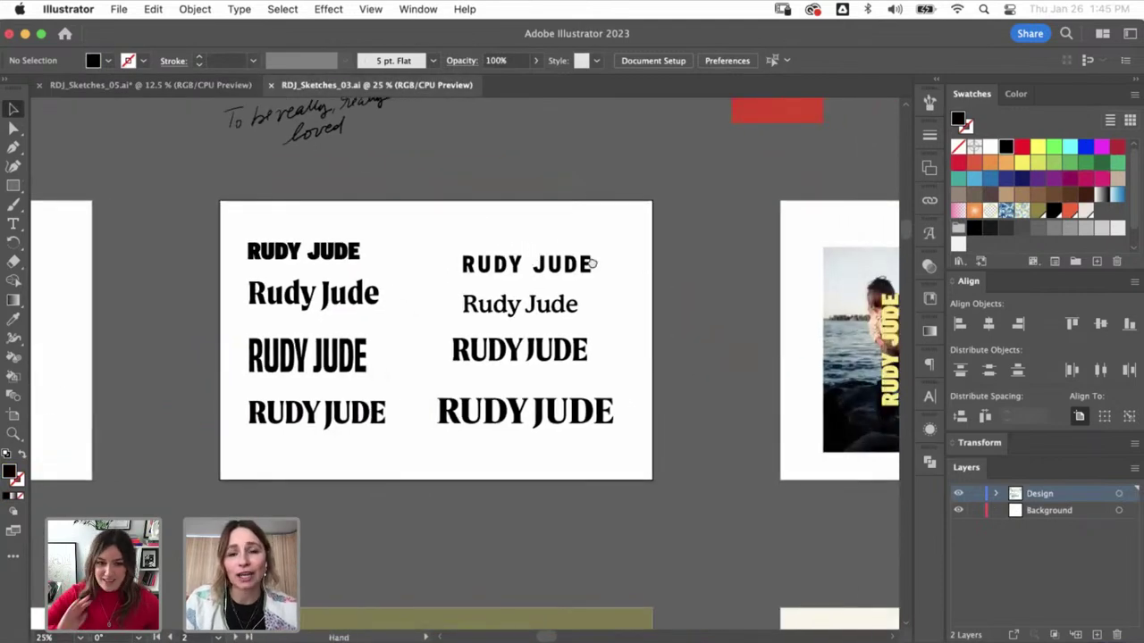
scroll(590, 260, "right", 5)
scroll(582, 266, "right", 10)
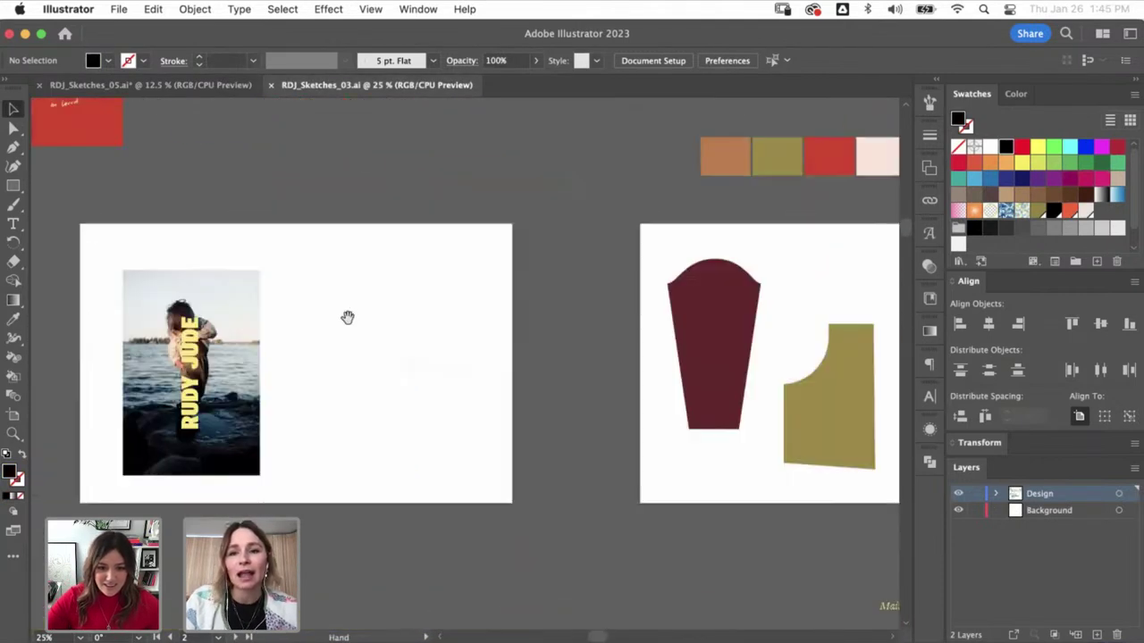
scroll(481, 309, "left", 10)
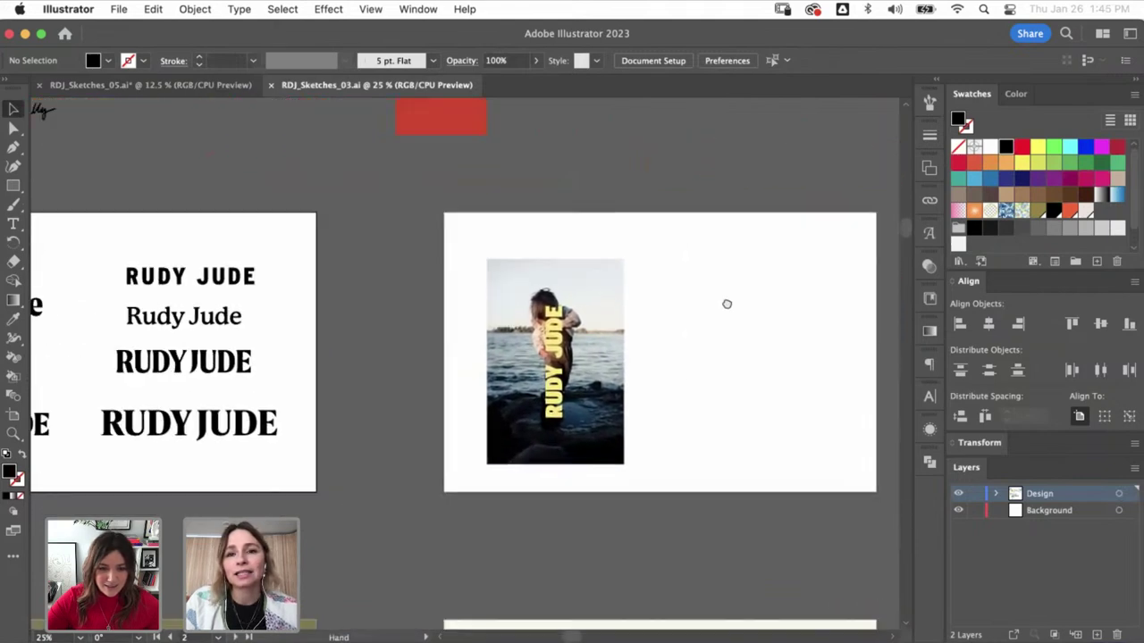
scroll(547, 302, "left", 3)
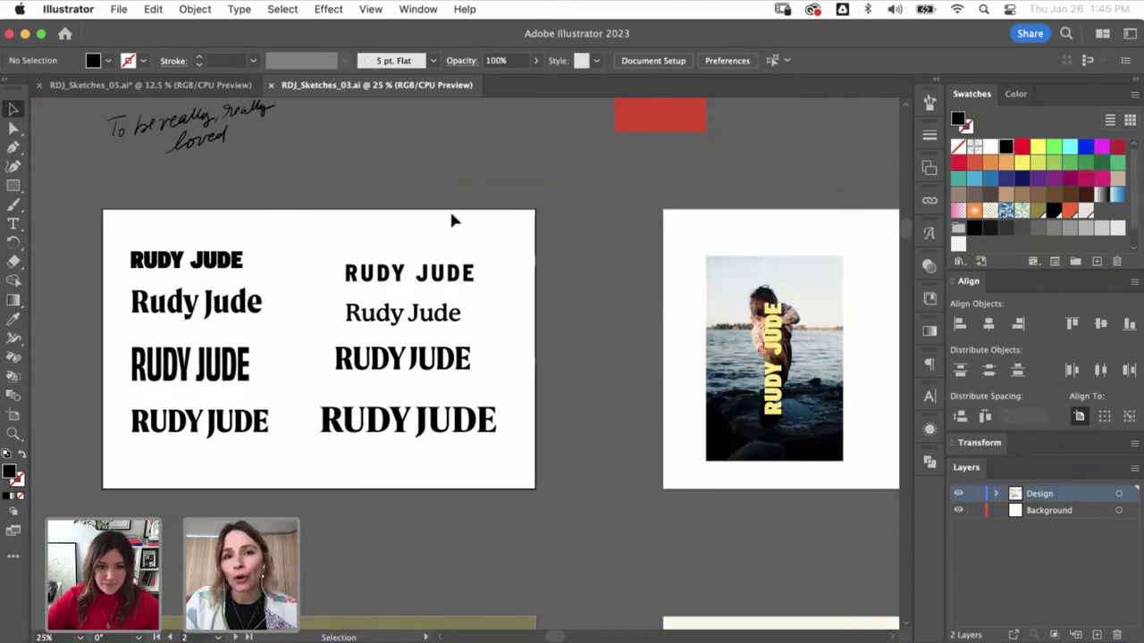
- Return to RDJ_Sketches_05.ai and pan across the collage, sketch and RUDY JUDE artboards
key("ctrl+Tab")
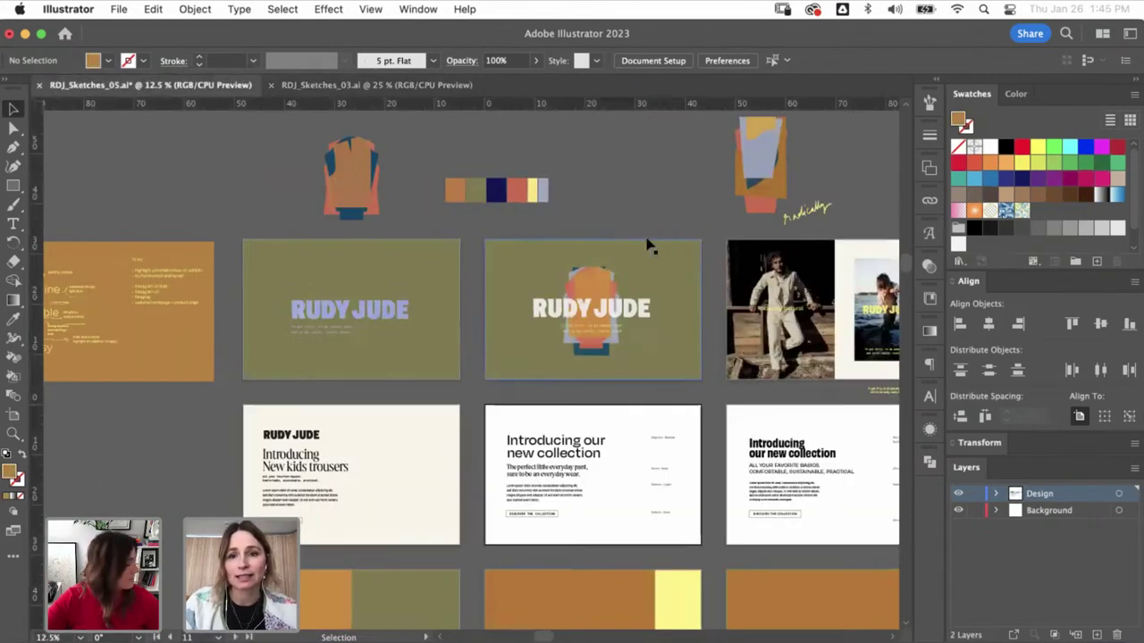
left_click_drag(852, 312, 679, 268)
mouse_move(895, 276)
left_mouse_down()
mouse_move(711, 310)
mouse_move(564, 315)
left_mouse_up()
left_click_drag(712, 315, 559, 321)
left_click_drag(668, 346, 820, 346)
left_click_drag(531, 358, 733, 365)
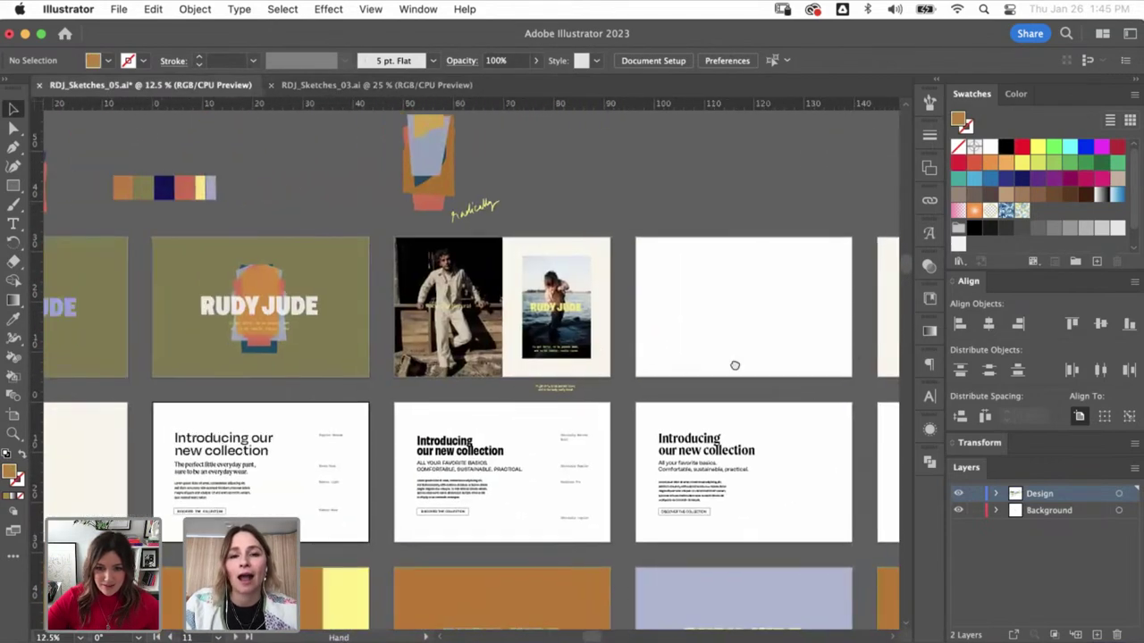
left_click_drag(611, 356, 731, 355)
left_click_drag(500, 339, 676, 332)
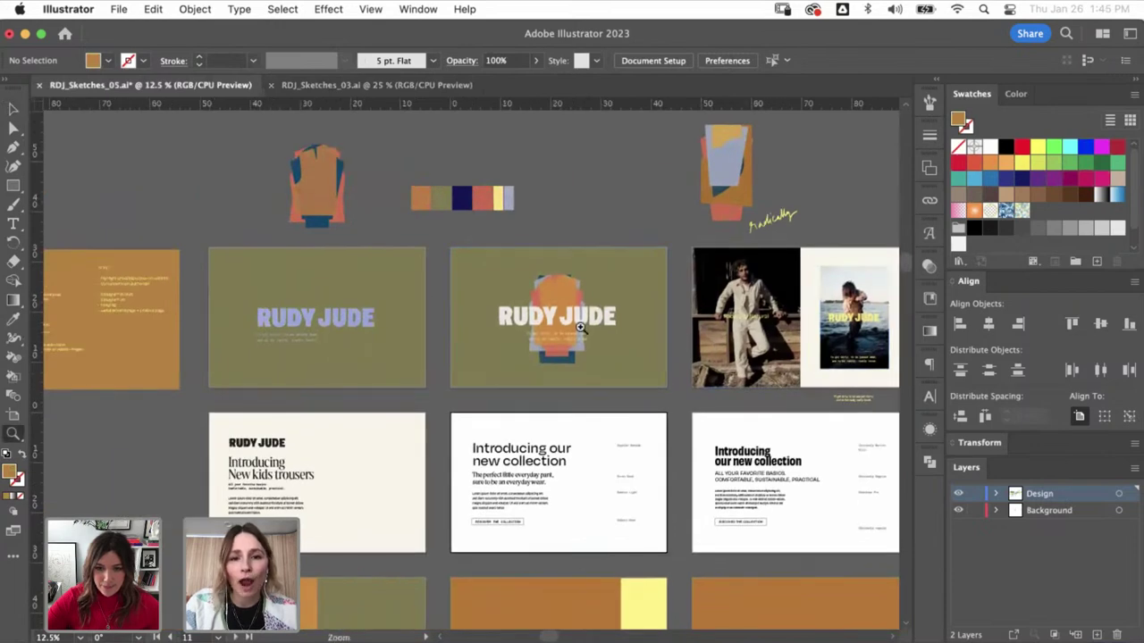
- Marquee-zoom onto the child-by-the-water photo with the yellow RUDY JUDE, then switch to Chrome
scroll(626, 308, "up", 5)
scroll(792, 174, "right", 3)
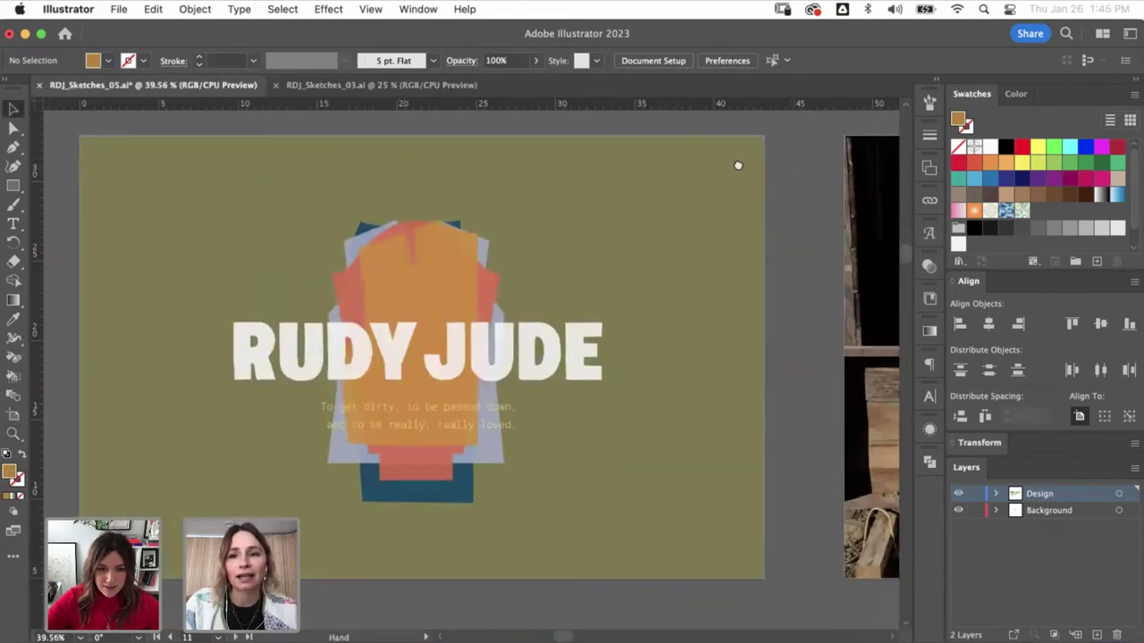
key("super+minus")
key("super+minus")
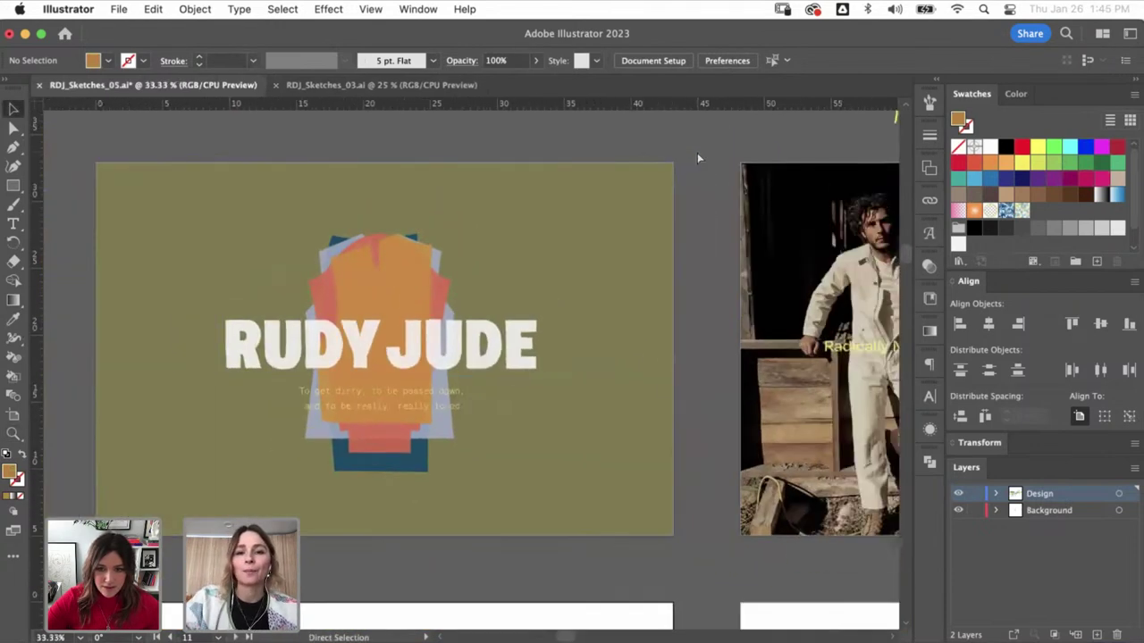
scroll(561, 323, "right", 10)
key("super+space")
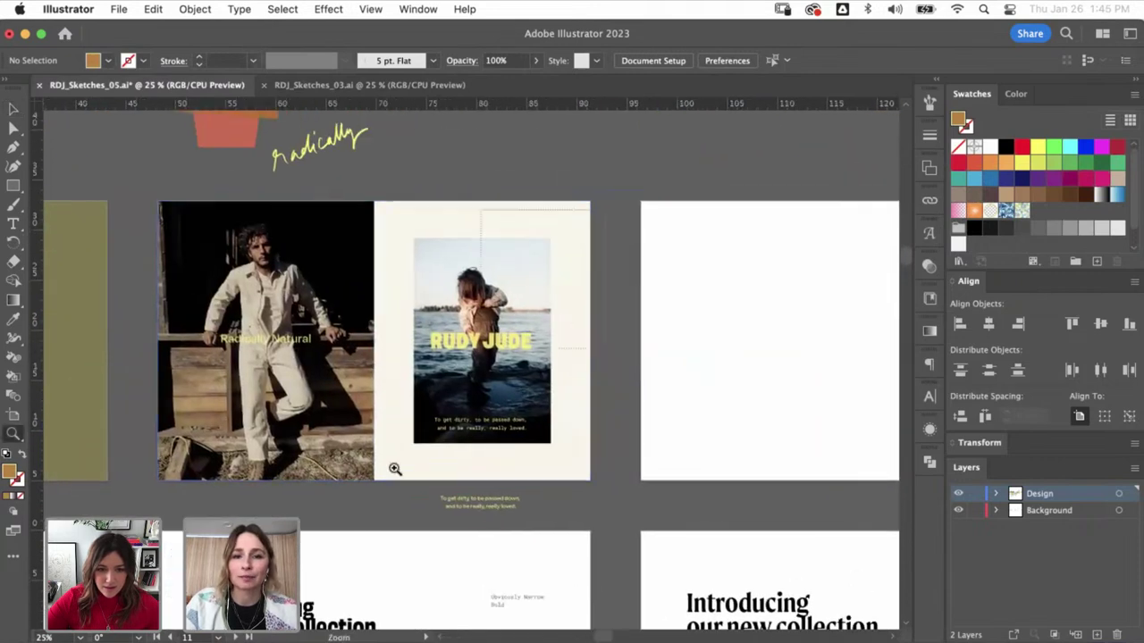
left_click_drag(396, 467, 603, 219)
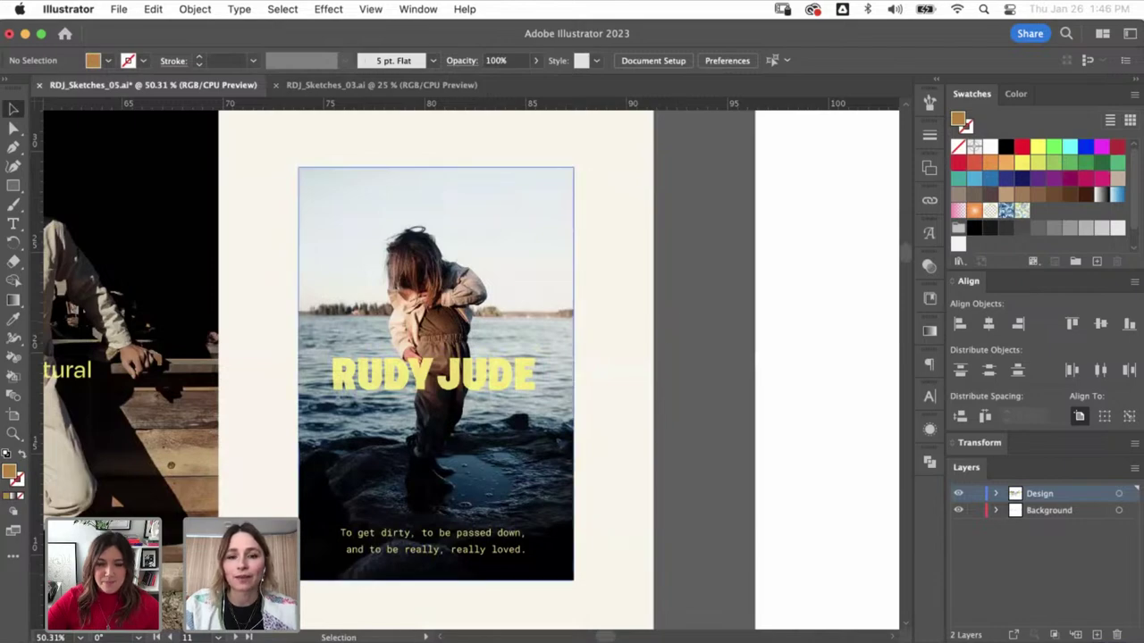
key("super+Tab")
left_click(396, 45)
scroll(488, 273, "down", 15)
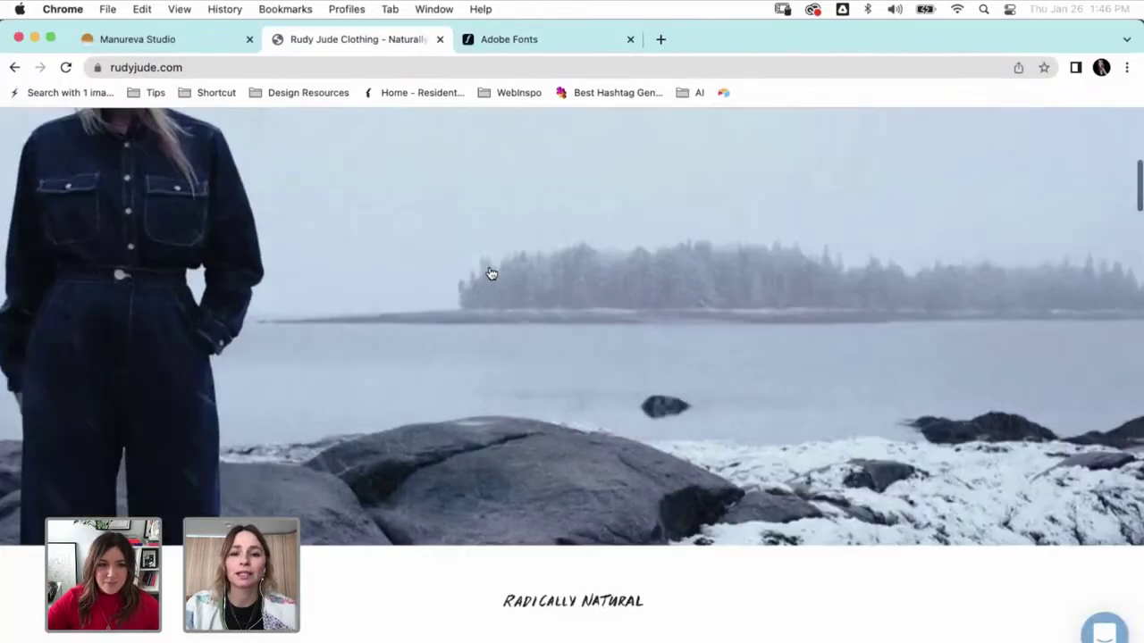
scroll(491, 274, "down", 8)
scroll(490, 274, "up", 7)
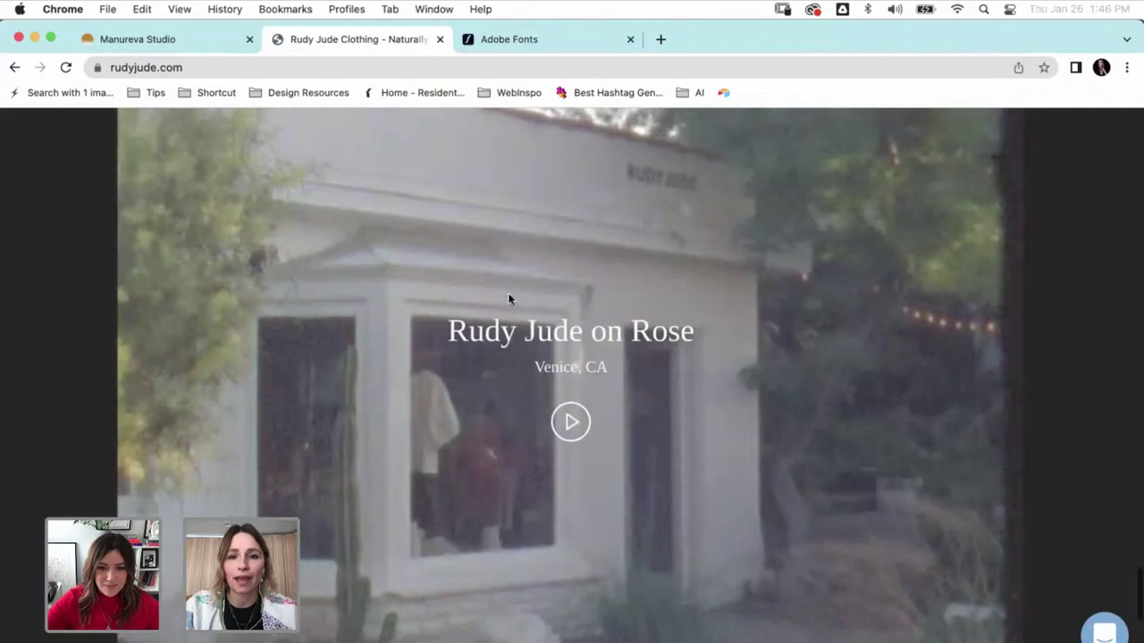
left_click(571, 422)
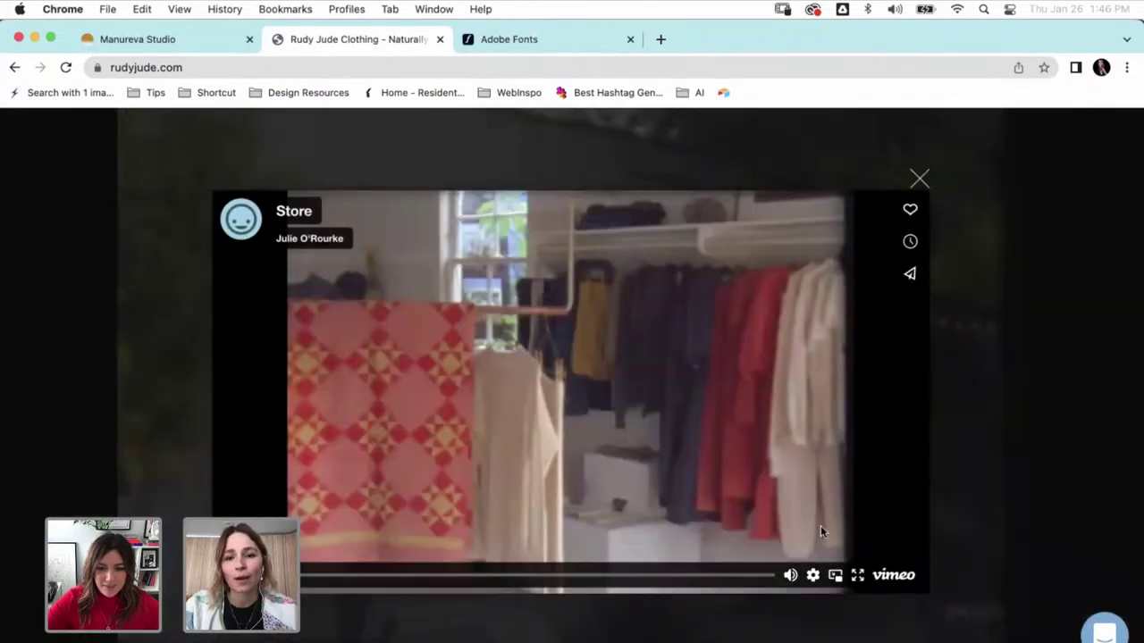
left_click(790, 574)
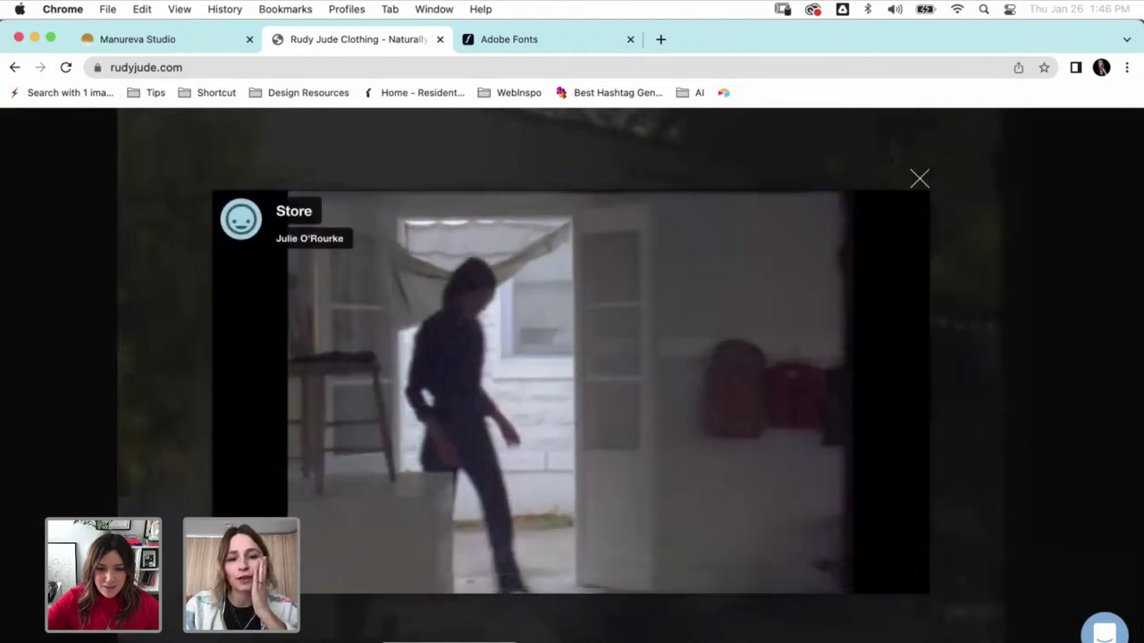
key("super+Tab")
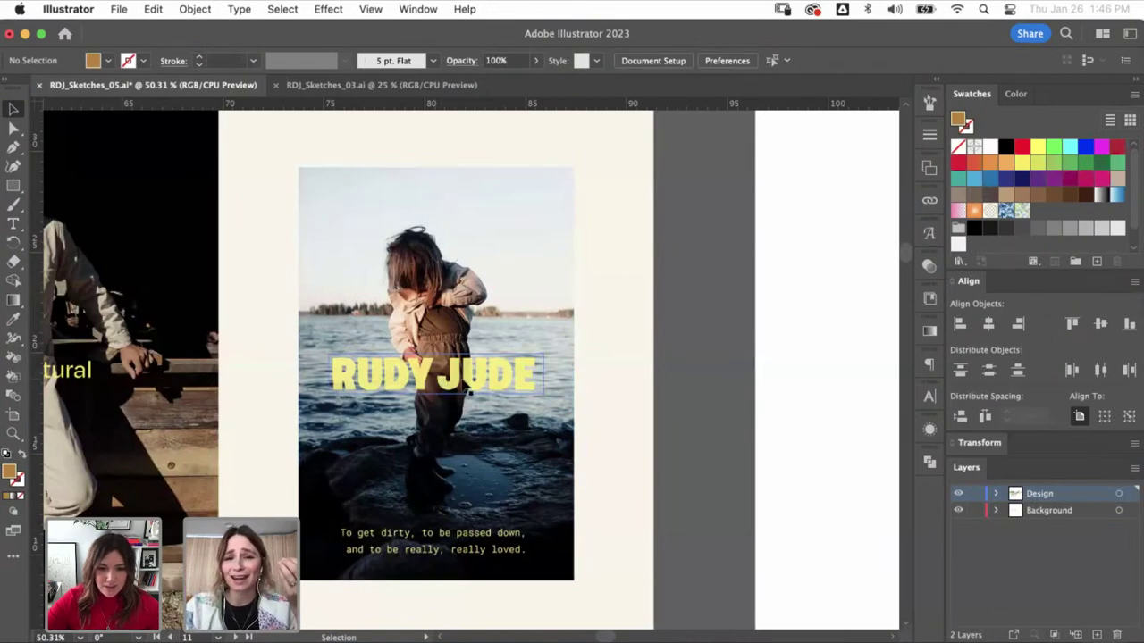
- Scroll around the photo mockup artboard, then switch over to rudyjude.com in Chrome
scroll(730, 335, "left", 3)
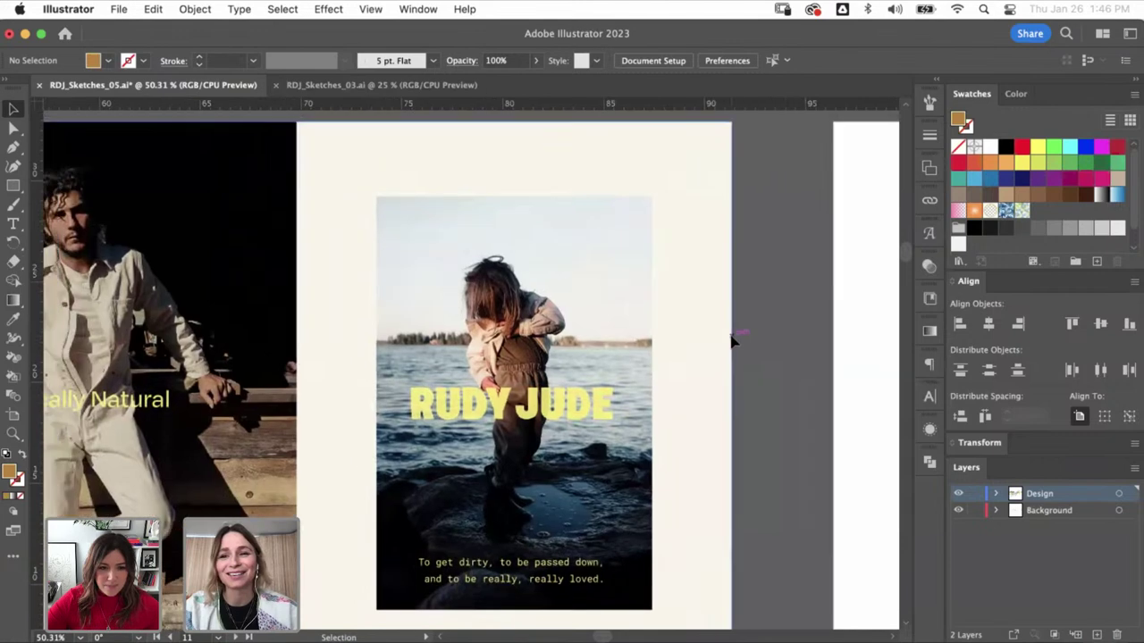
scroll(731, 339, "left", 3)
scroll(731, 339, "up", 1)
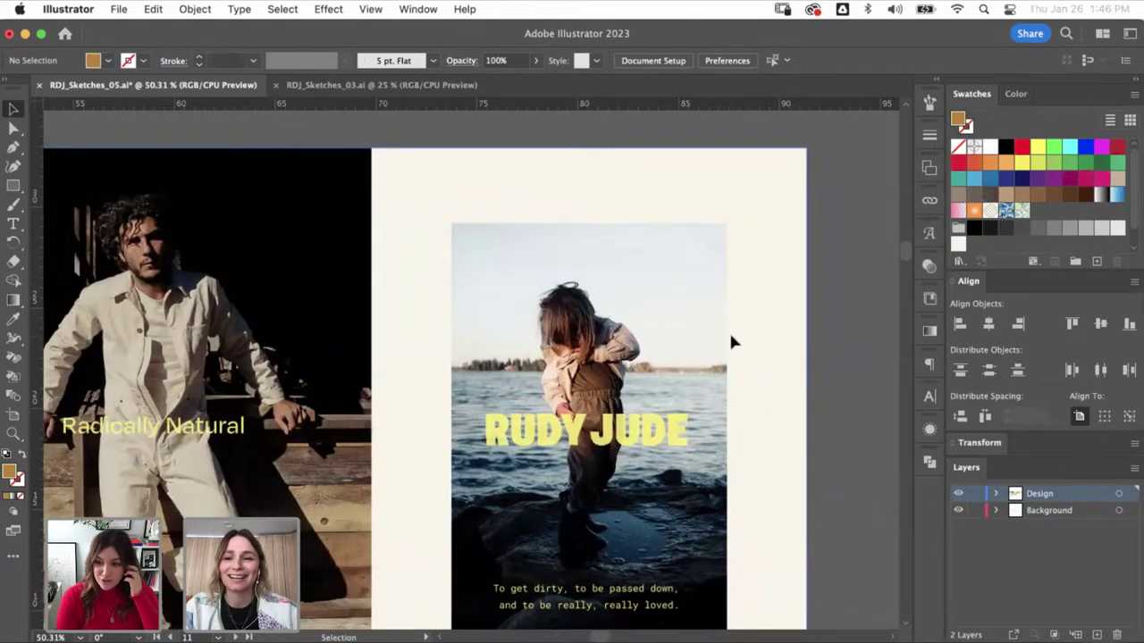
scroll(730, 342, "right", 3)
scroll(730, 342, "down", 2)
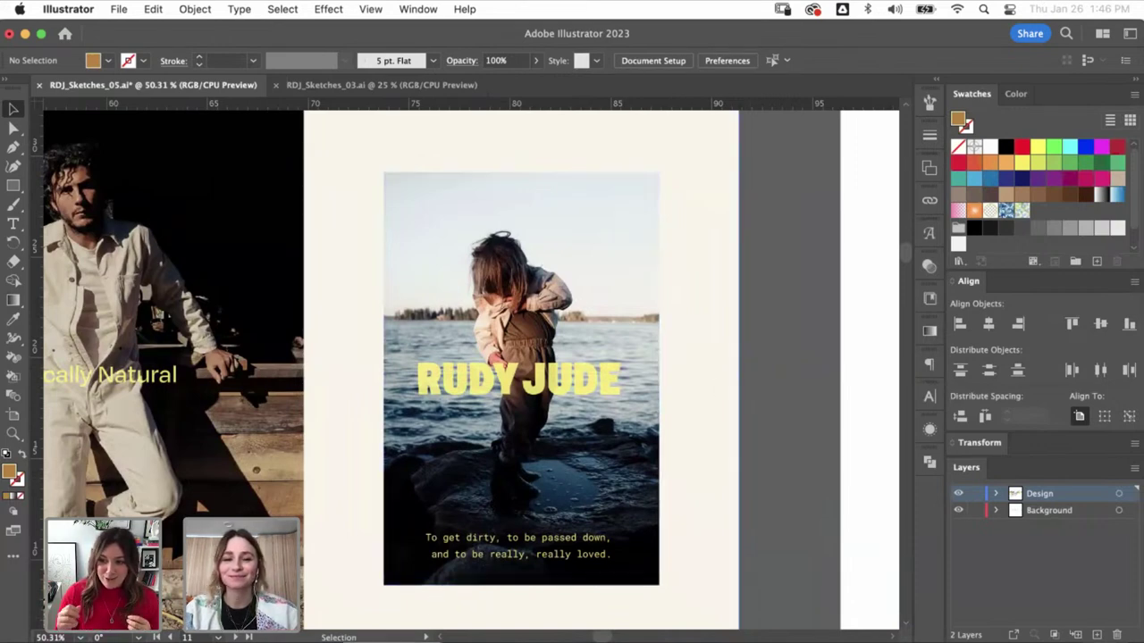
key("super+Tab")
- Close the store video lightbox and open NEW ARRIVALS from the ADULT menu
left_click(283, 146)
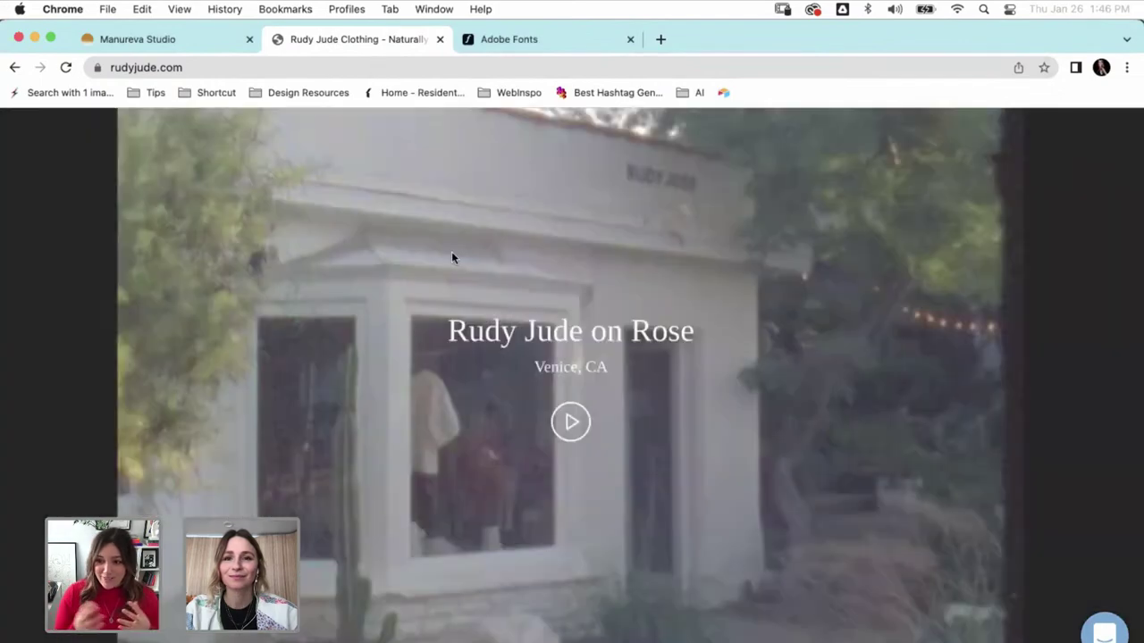
scroll(451, 256, "up", 15)
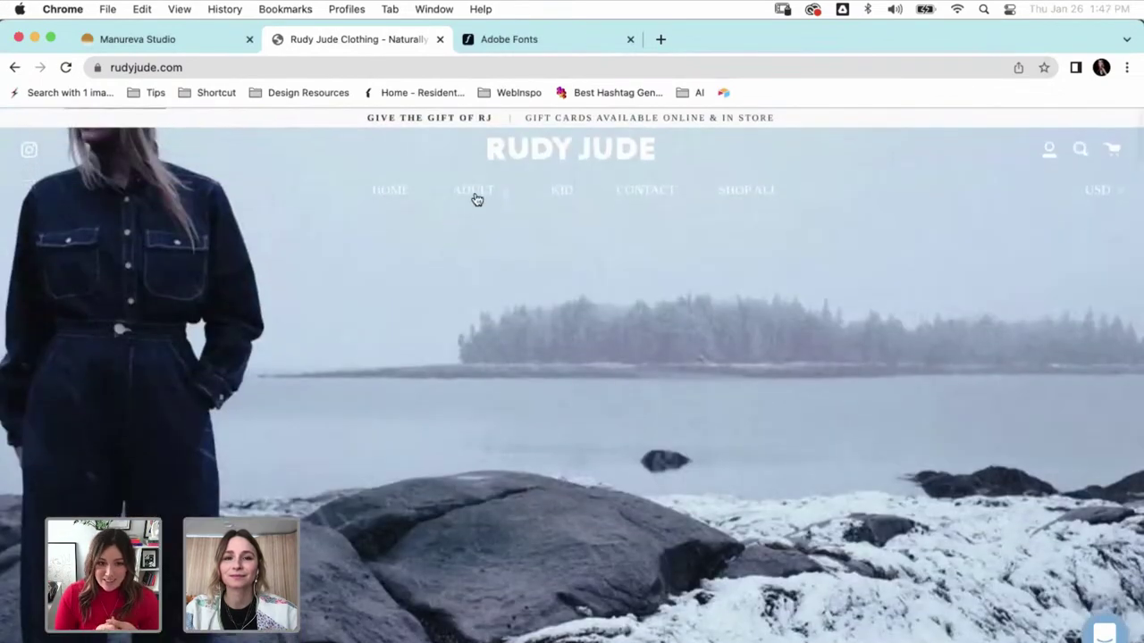
mouse_move(475, 202)
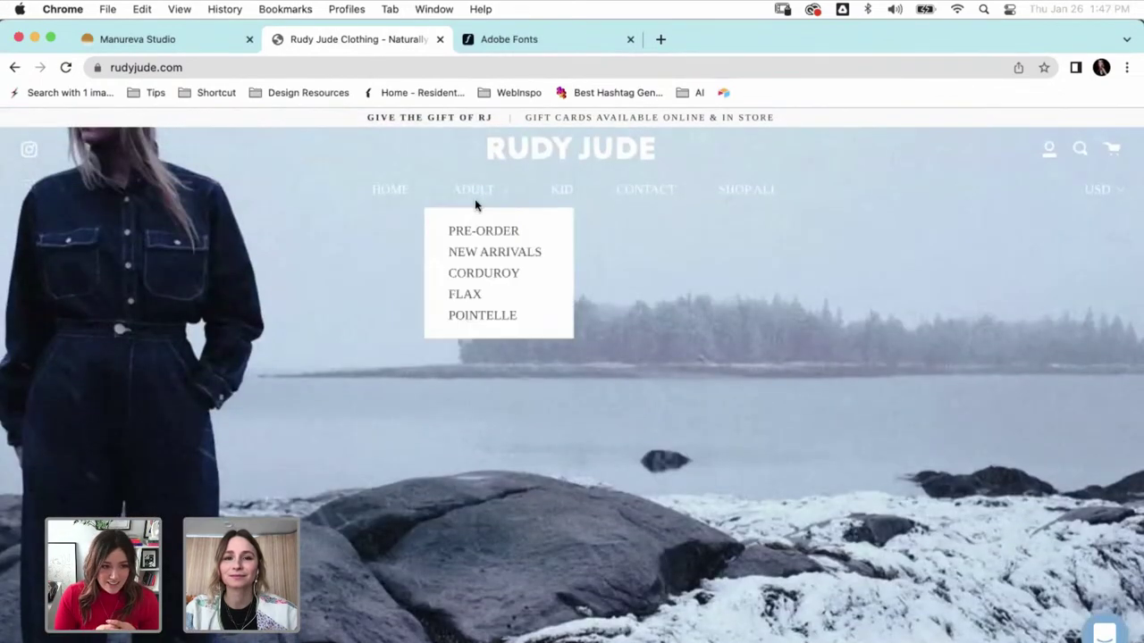
left_click(481, 256)
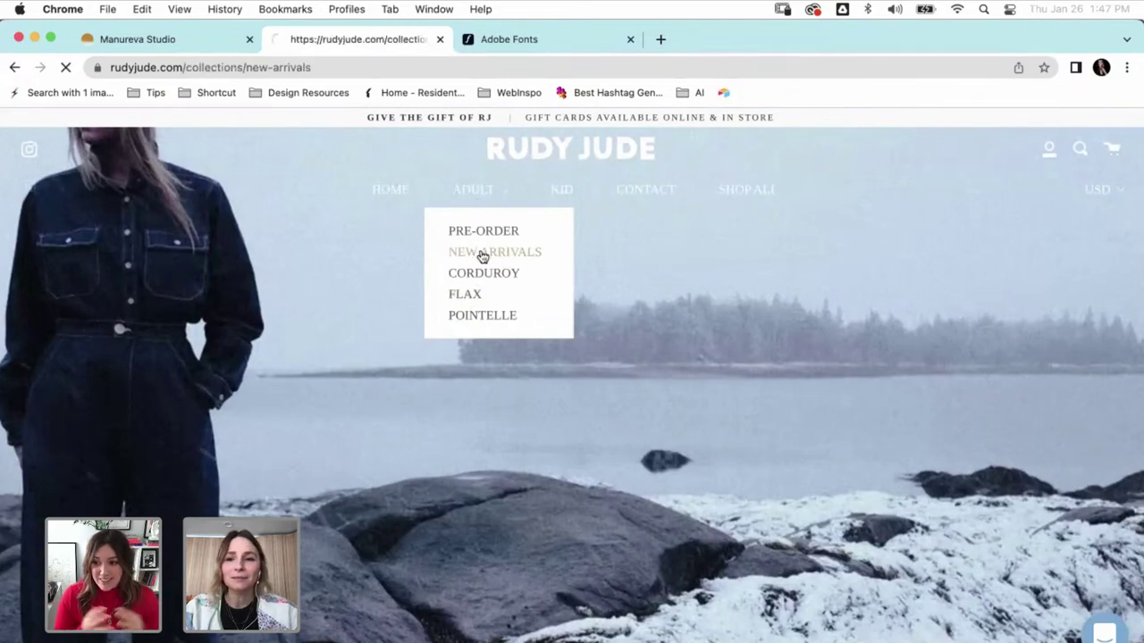
- Scroll through the New Arrivals product grid, then return to the Illustrator document
scroll(358, 373, "down", 3)
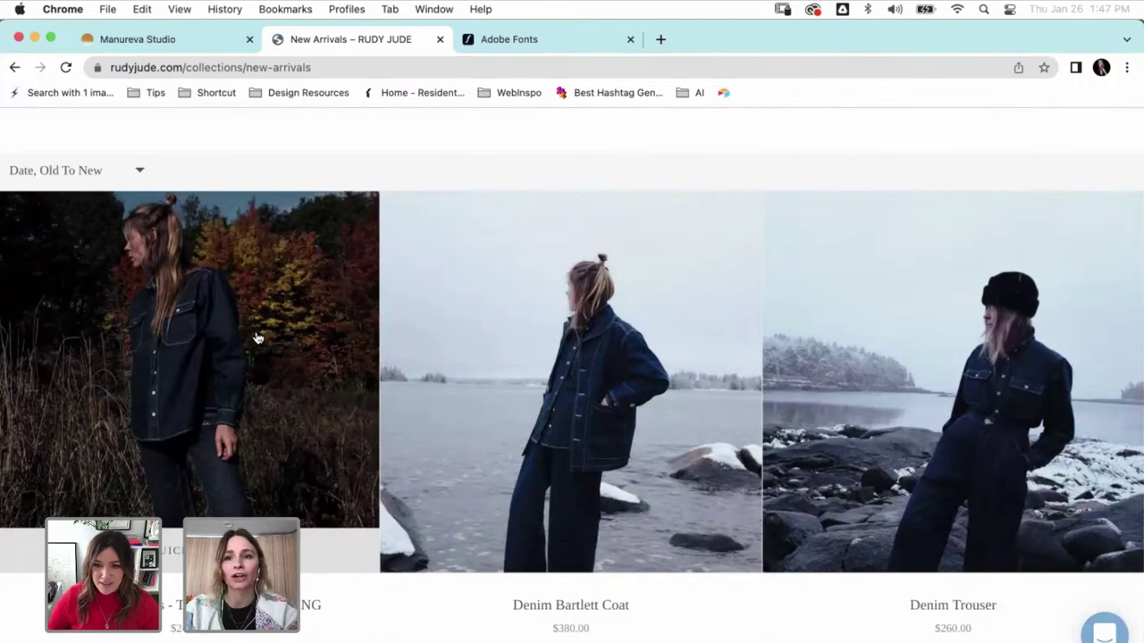
scroll(337, 401, "down", 5)
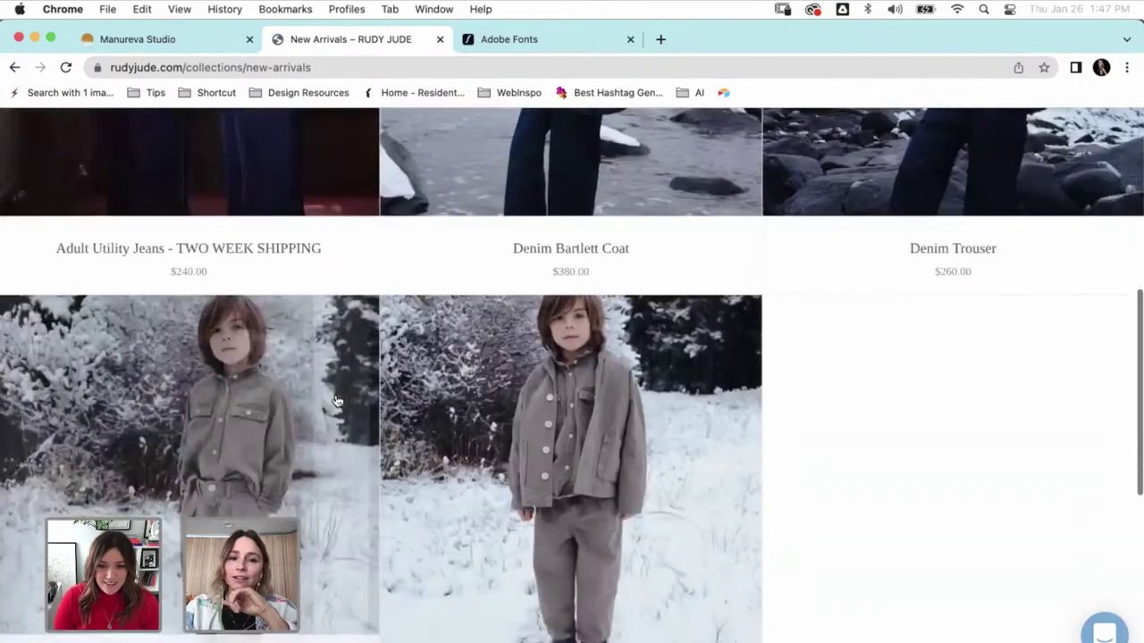
scroll(338, 400, "up", 6)
scroll(334, 401, "down", 5)
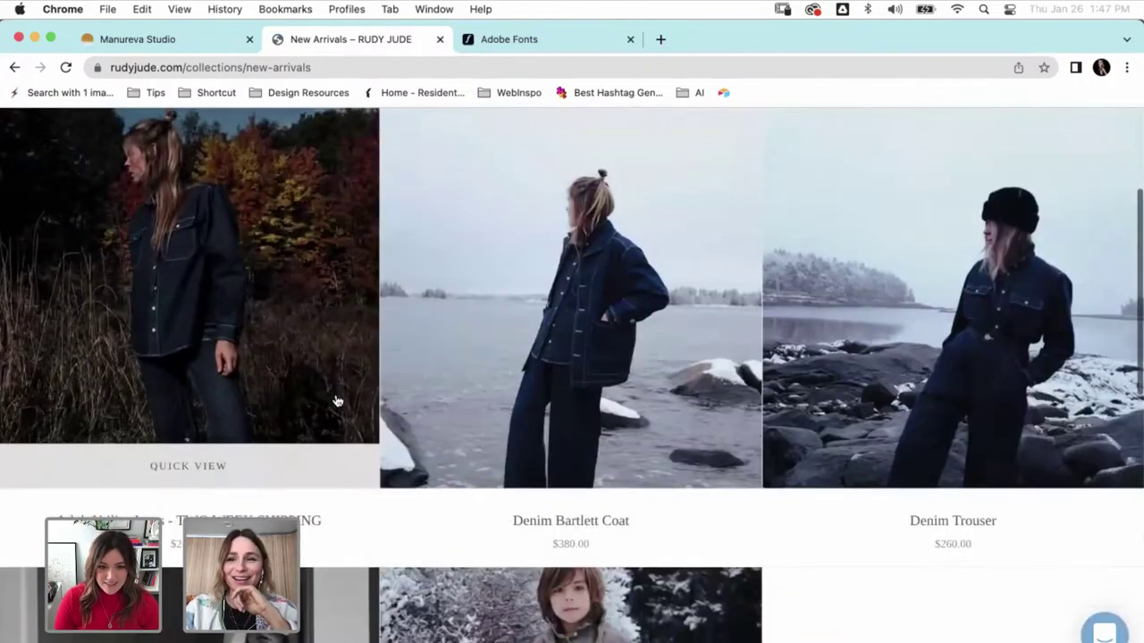
scroll(514, 419, "down", 7)
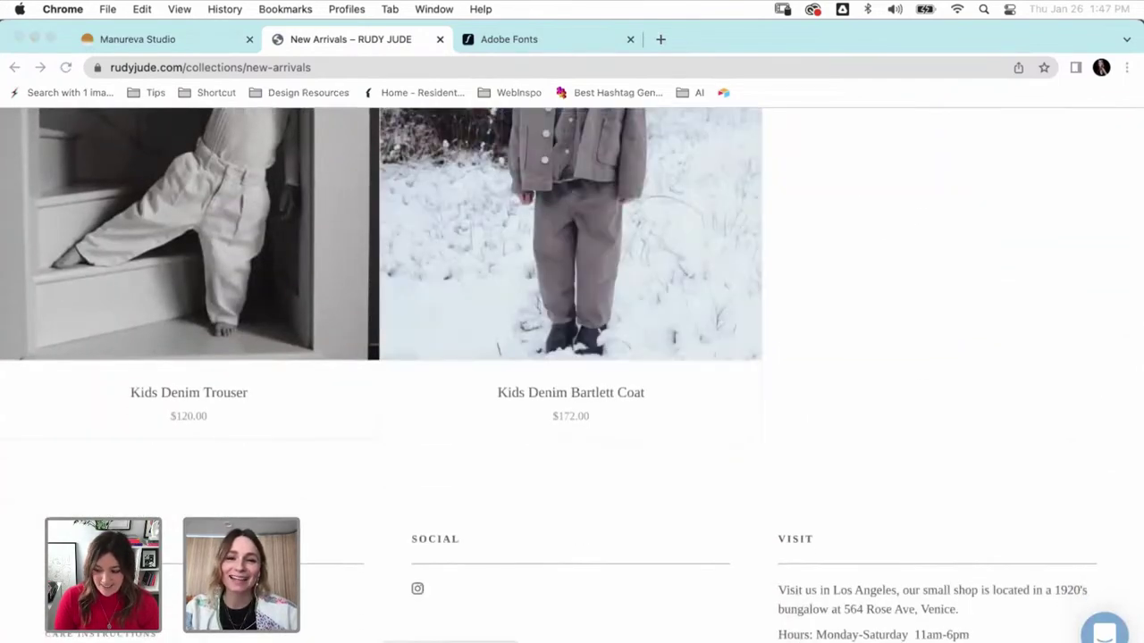
key("super+Tab")
scroll(446, 384, "left", 10)
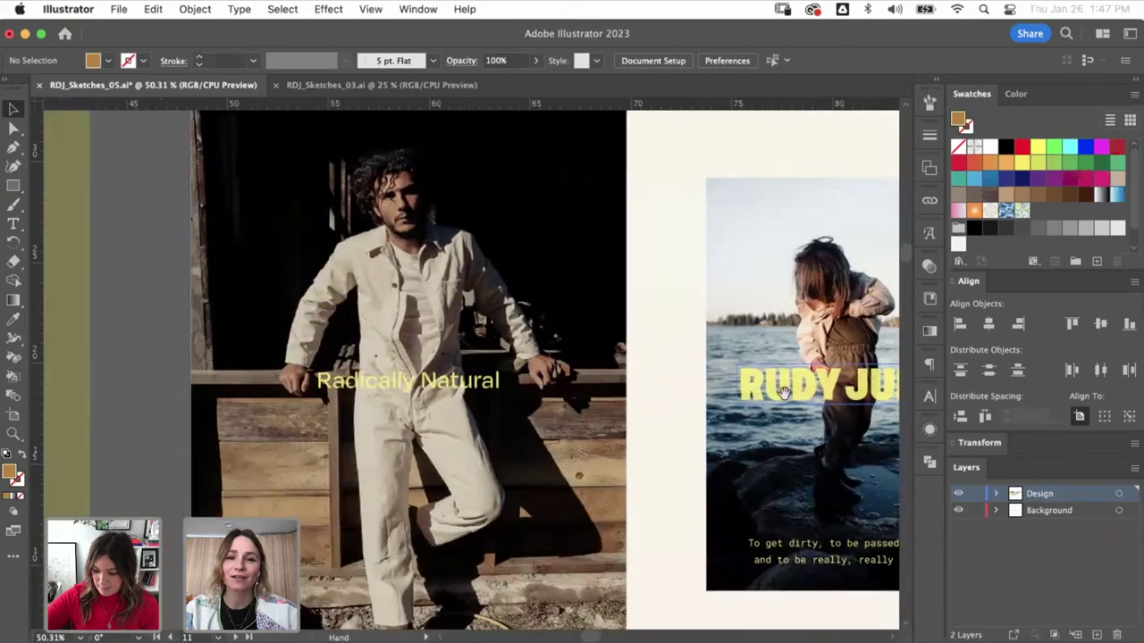
- Pan left and zoom out to 16.67% to see all the brand sketch artboards
scroll(449, 314, "left", 8)
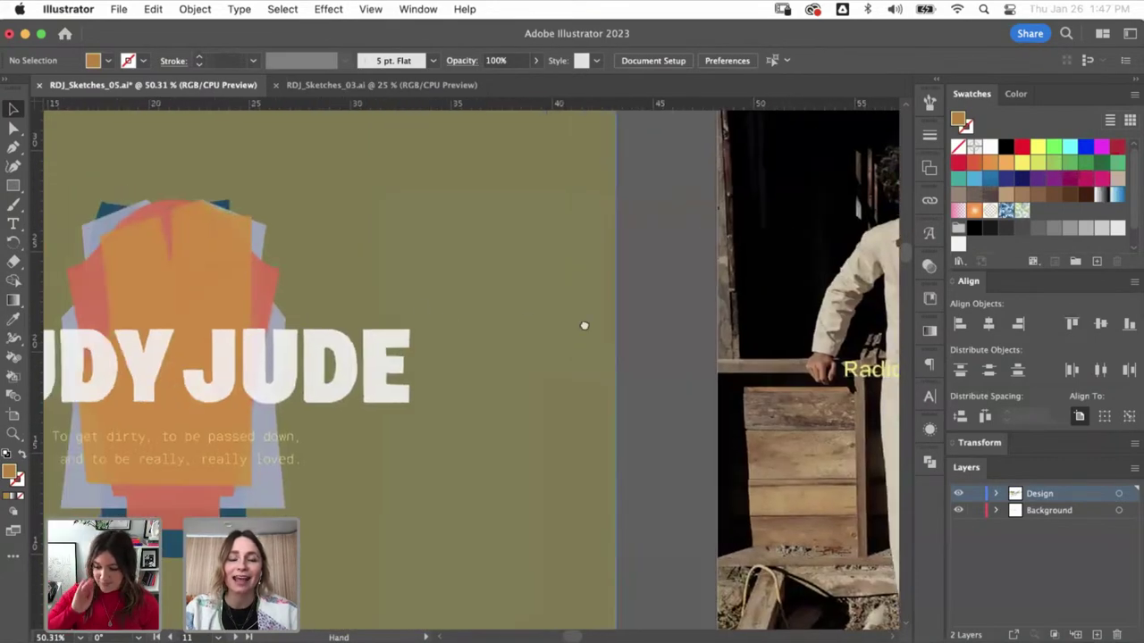
scroll(528, 290, "left", 2)
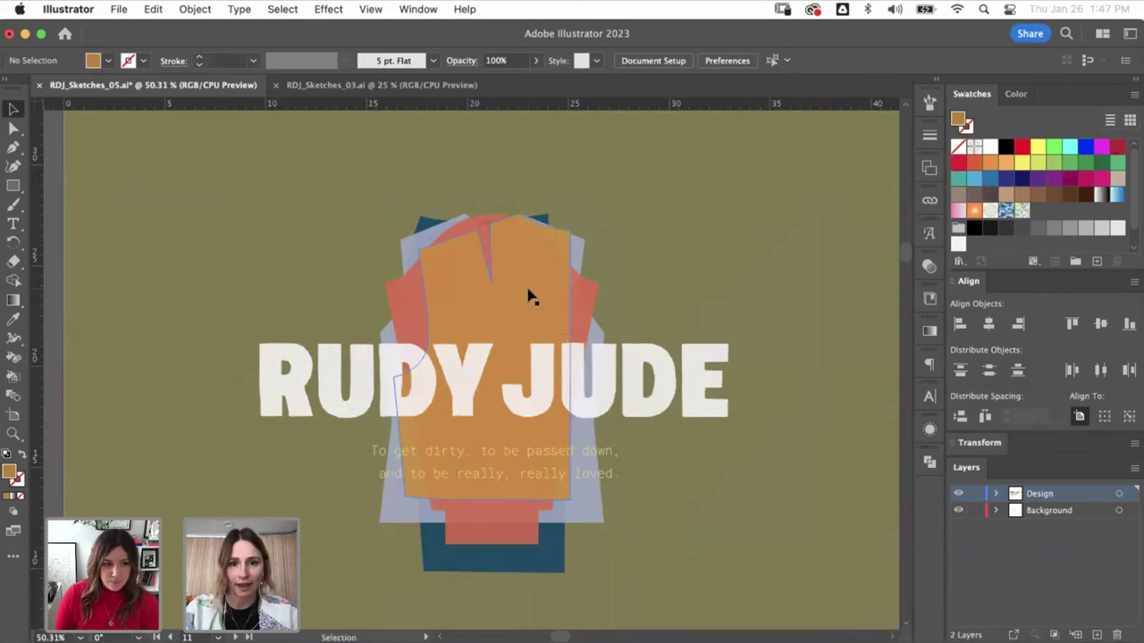
key("super+minus")
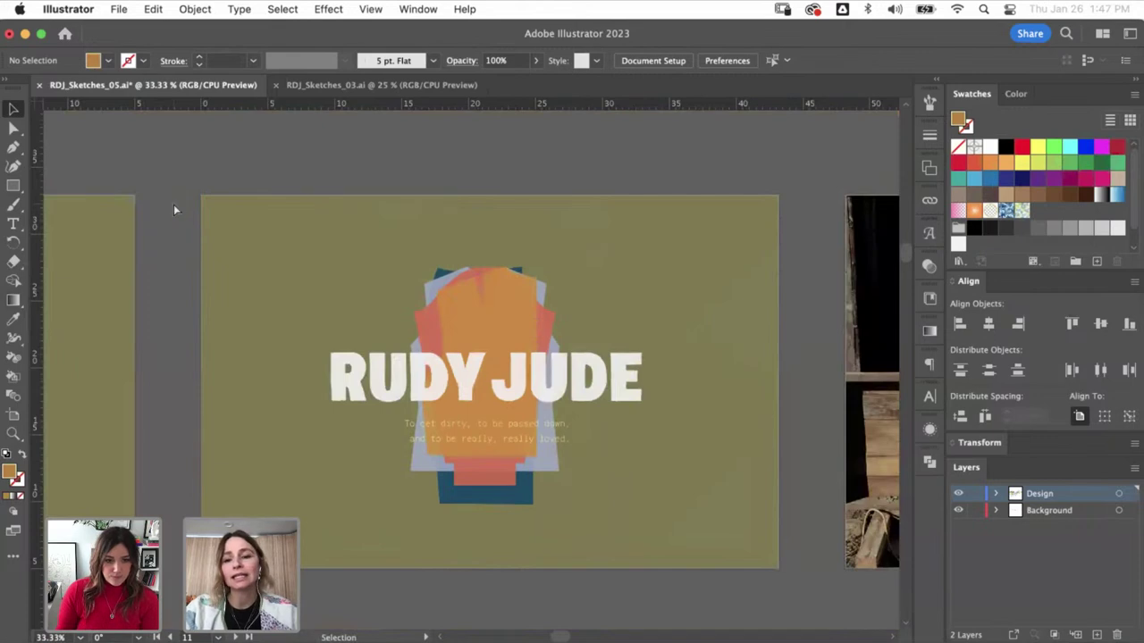
key("super+minus")
key("super+minus")
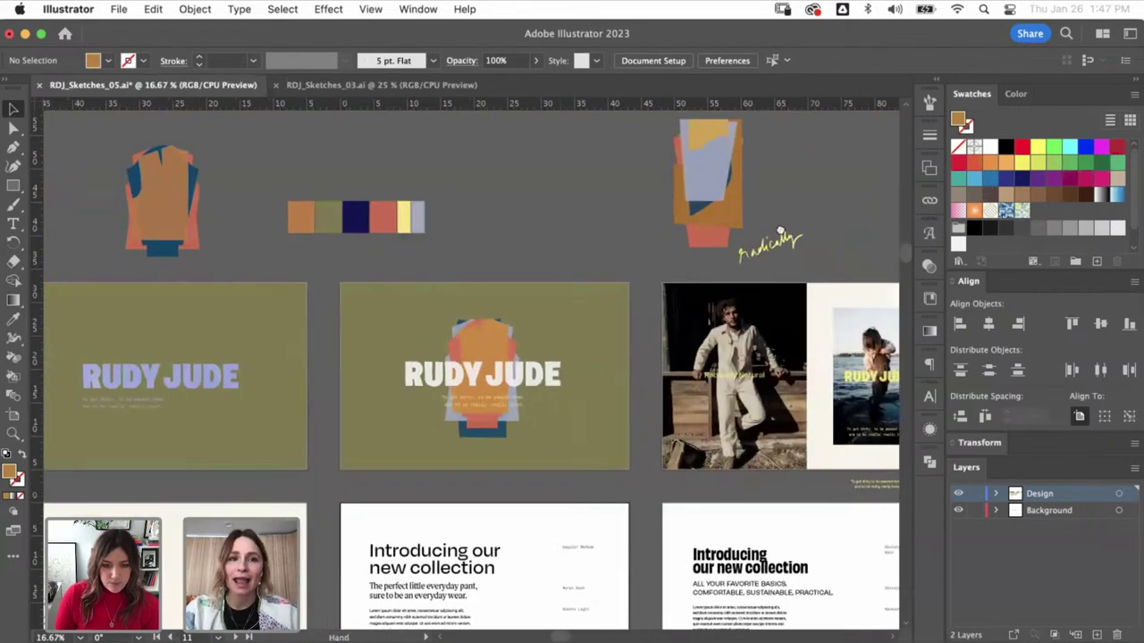
scroll(779, 231, "left", 4)
scroll(779, 230, "up", 1)
- Drag the orange front and blue back pieces apart, undoing the unwanted red piece move
left_click_drag(381, 224, 276, 232)
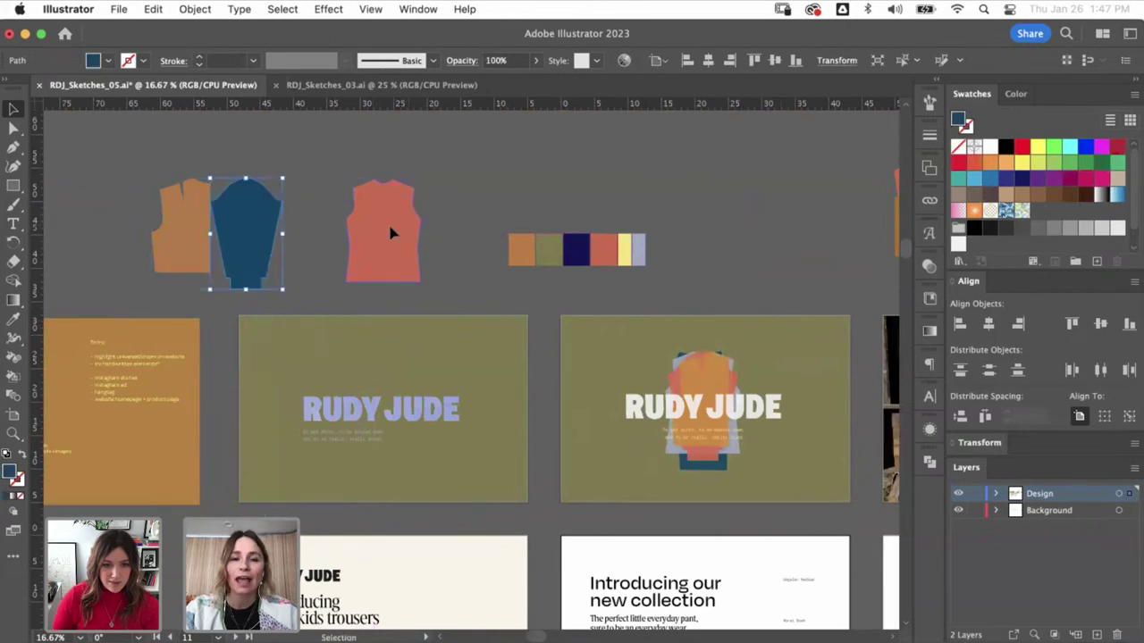
left_click_drag(390, 233, 337, 230)
key("super+z")
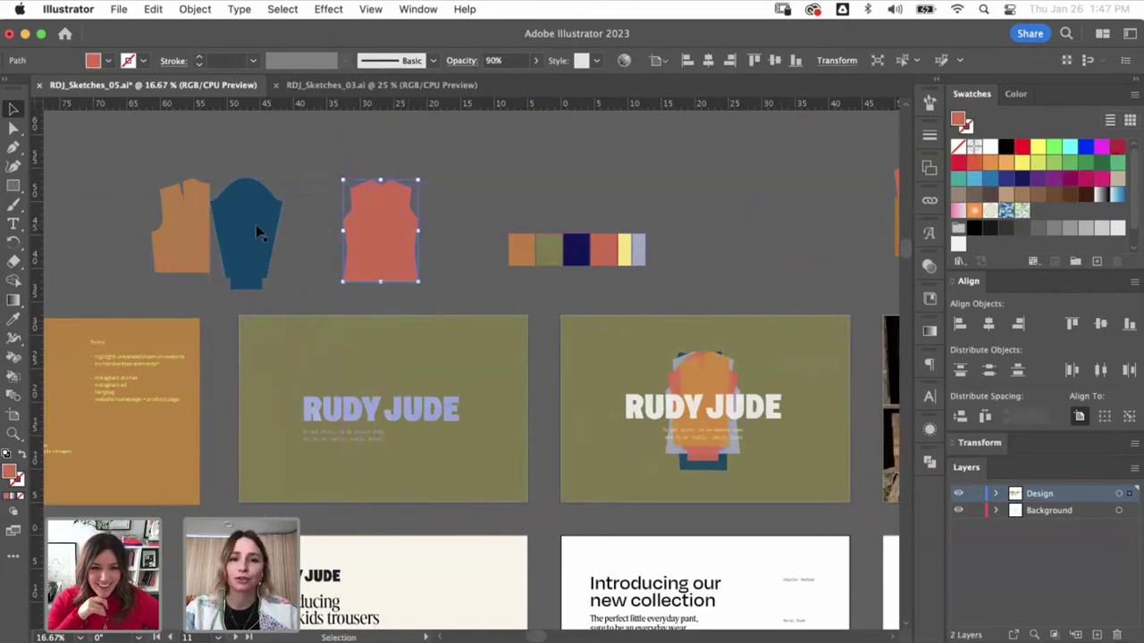
left_click_drag(258, 232, 293, 225)
- Zoom in to check the separate blue, orange and red garment pieces, then pan across the swatches
key("z")
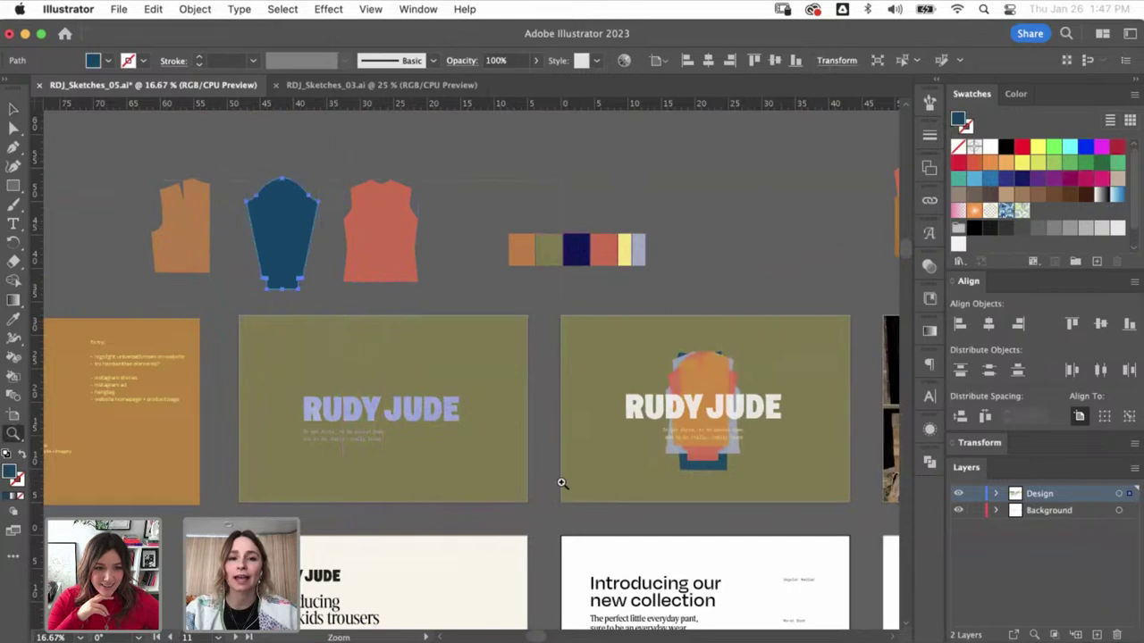
key("super+equal")
left_click(492, 319, "super")
left_click_drag(492, 319, 599, 412)
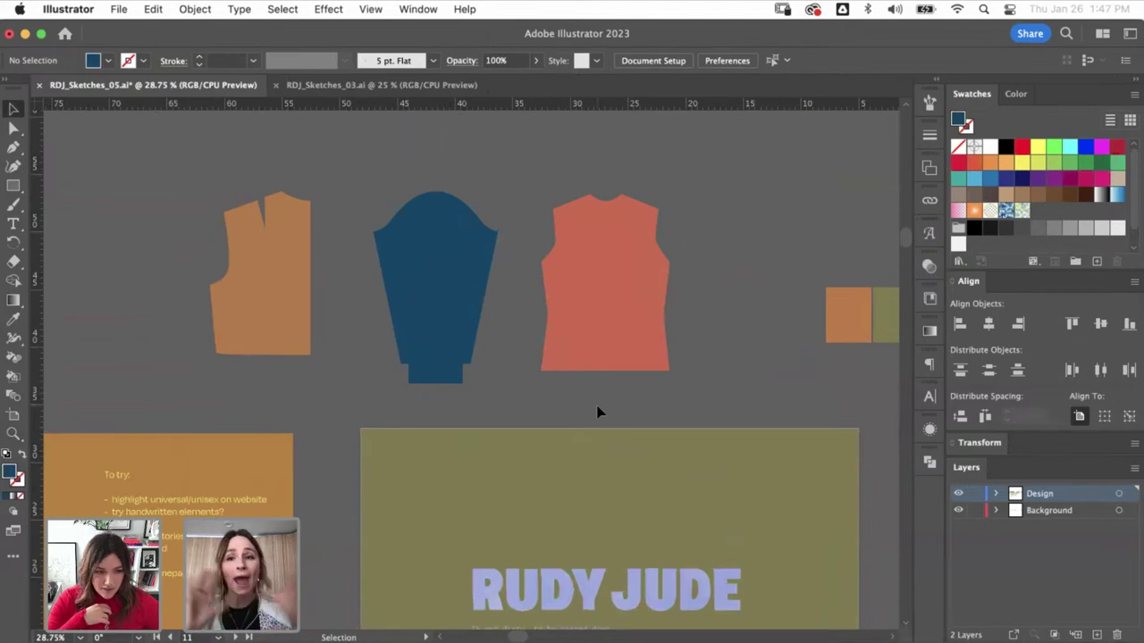
left_click(445, 301)
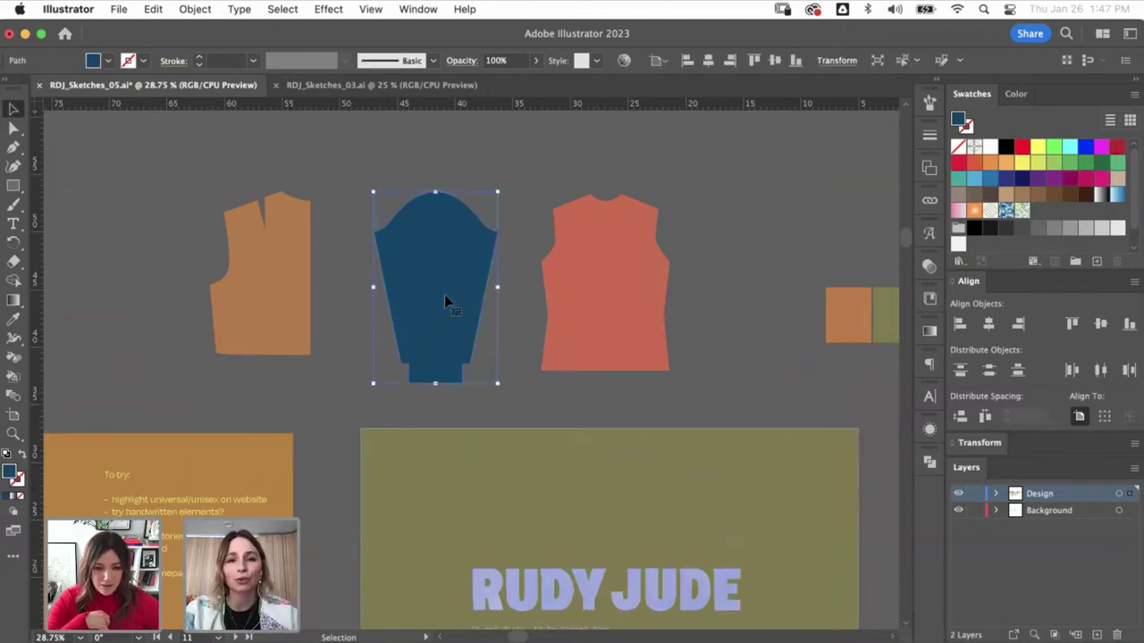
left_click(252, 270)
left_click(583, 309)
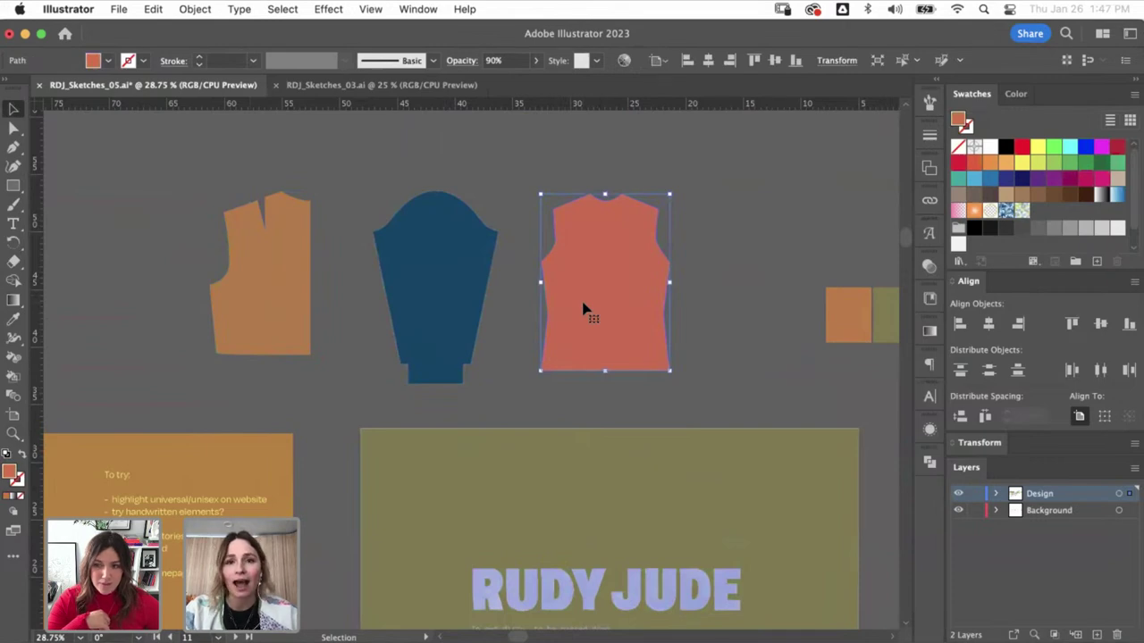
left_click_drag(546, 273, 416, 277)
left_click_drag(639, 272, 238, 247)
left_click_drag(595, 363, 334, 295)
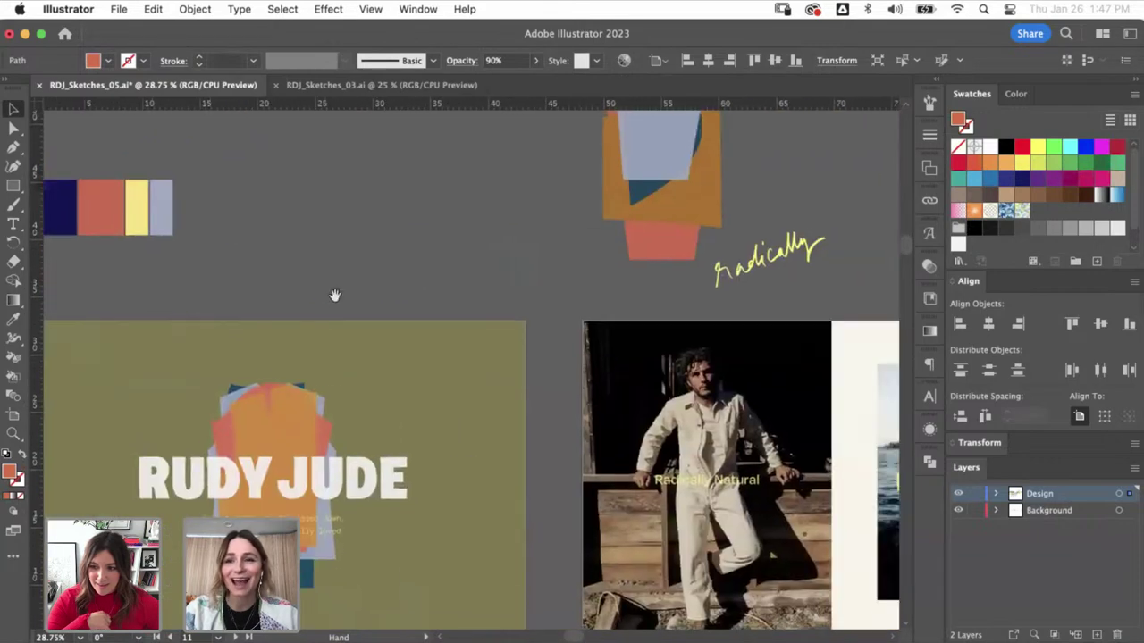
- Drag the light-blue piece out of the layered garment graphic to the left
scroll(473, 360, "up", 3)
scroll(473, 360, "left", 3)
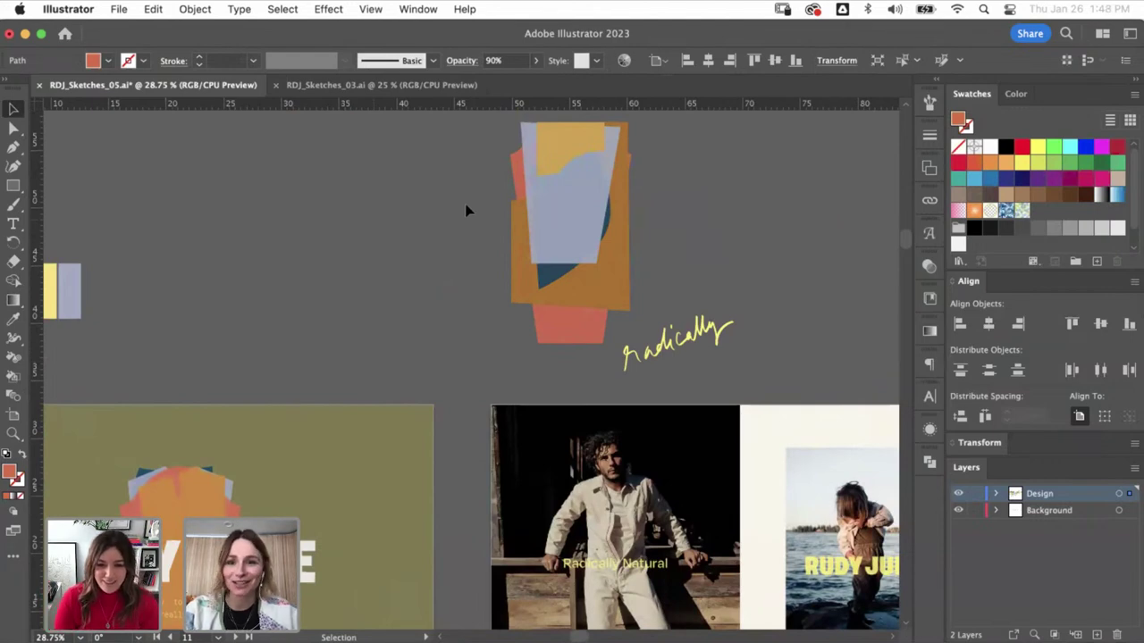
left_click(633, 214)
left_click(738, 224)
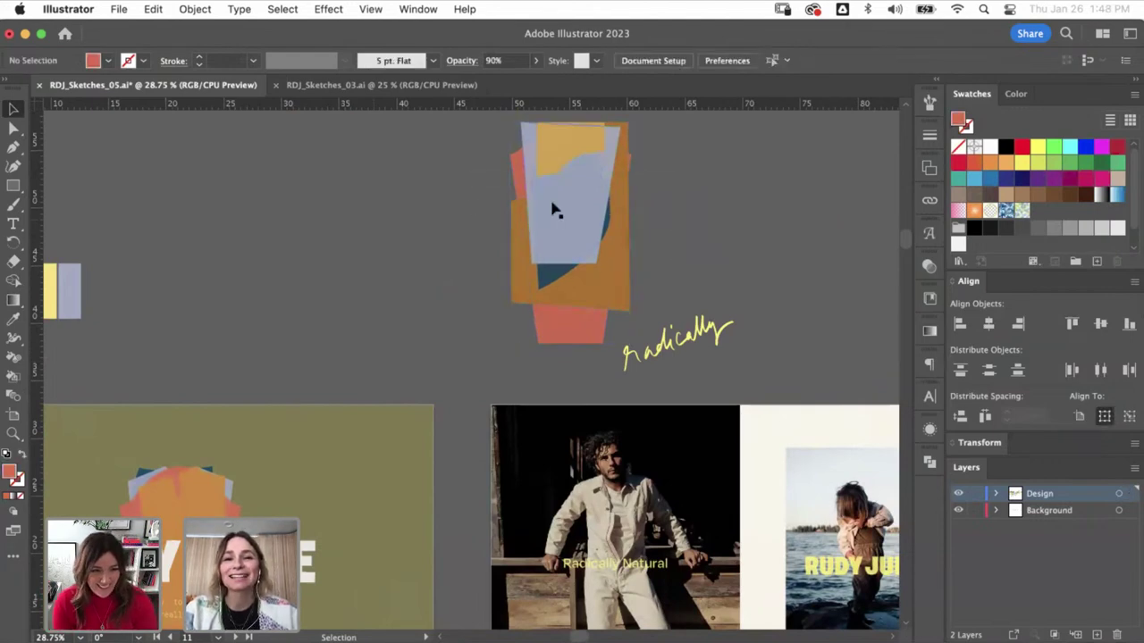
left_click_drag(551, 206, 417, 204)
- Try moving the orange and salmon pieces, undo those moves, and zoom out
left_click(573, 159)
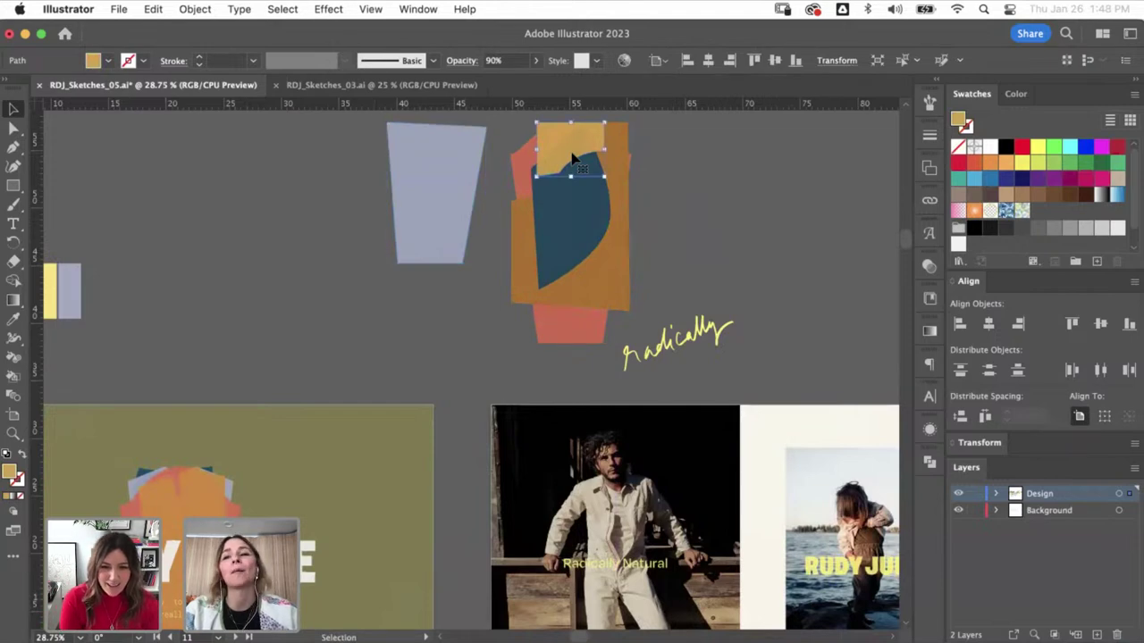
left_click(574, 229)
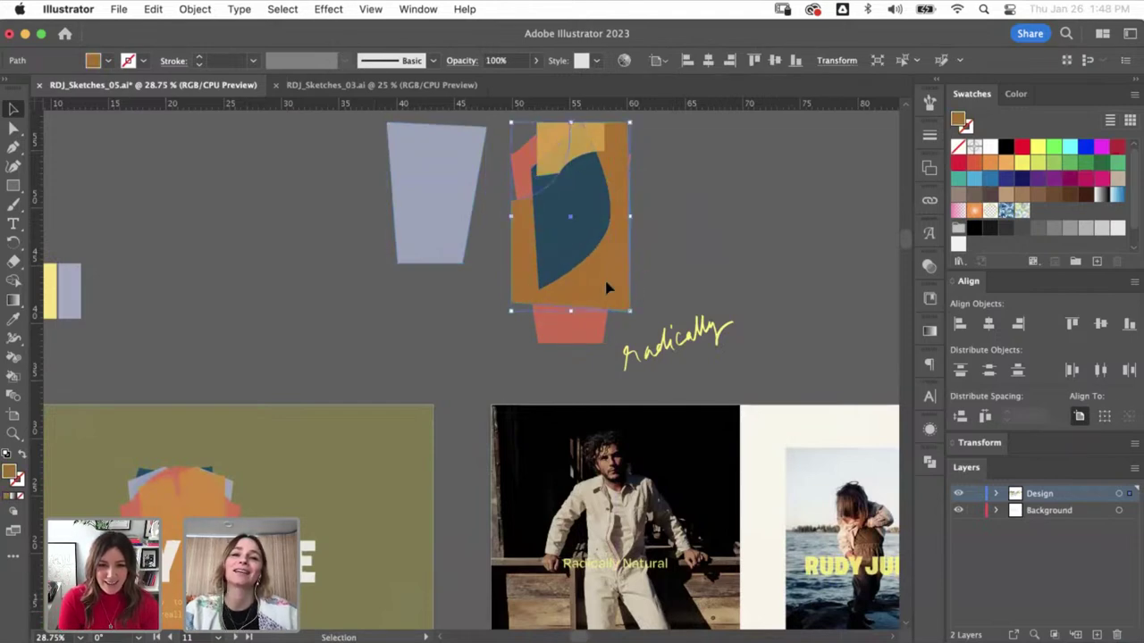
left_click_drag(607, 286, 767, 288)
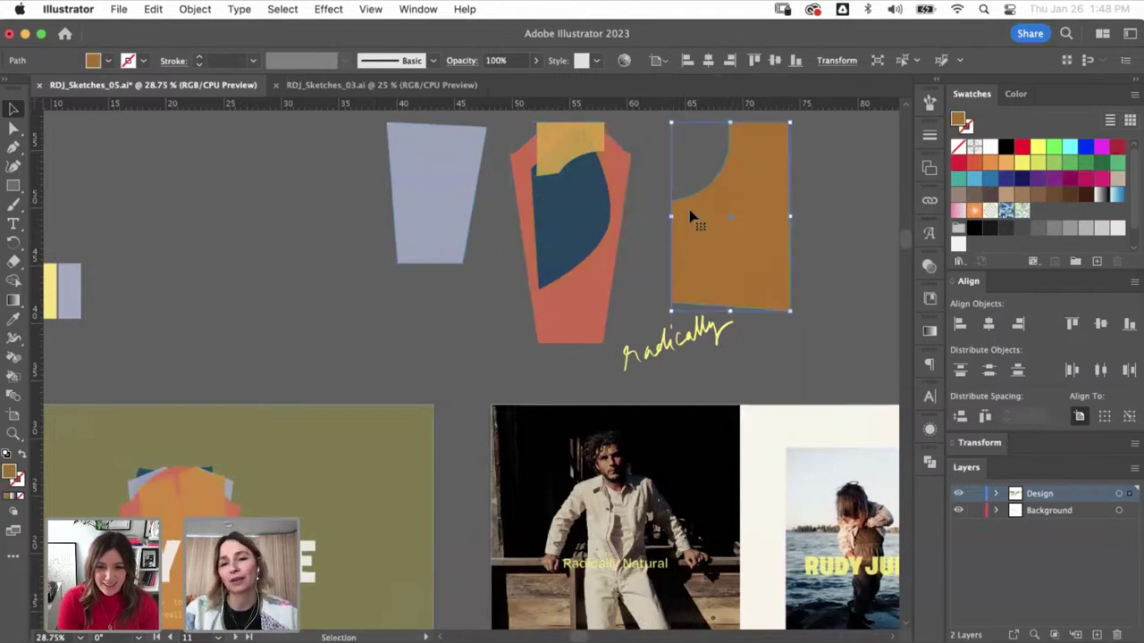
left_click(587, 306)
left_click_drag(587, 306, 331, 293)
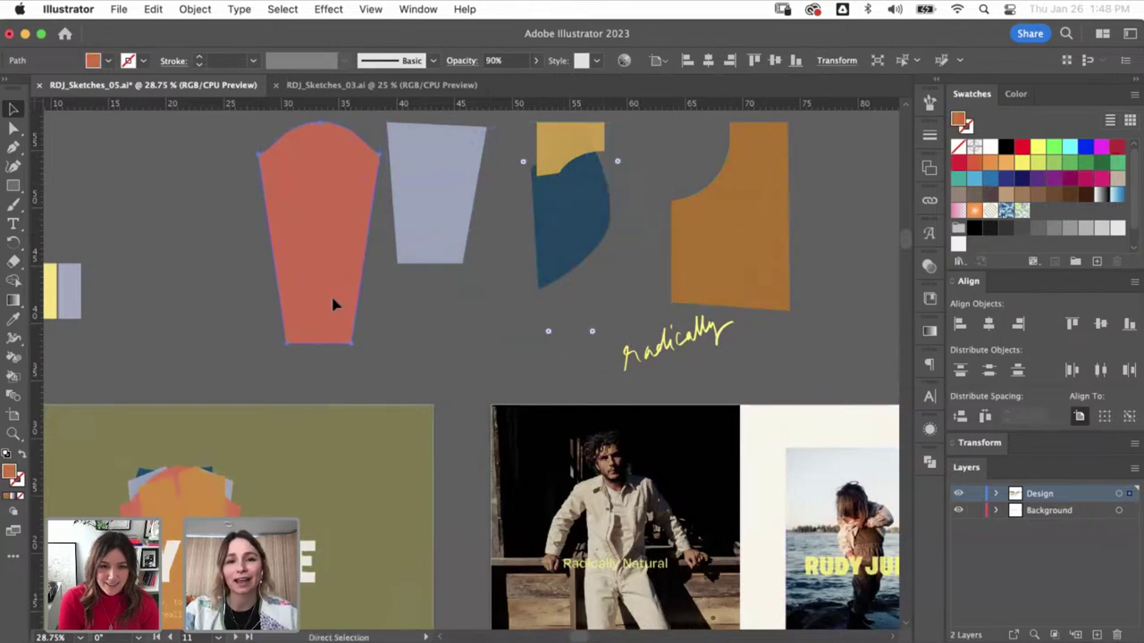
key("super+z")
key("super+z")
left_click_drag(245, 293, 666, 273)
key("super+minus")
key("super+minus")
key("super+minus")
key("super+minus")
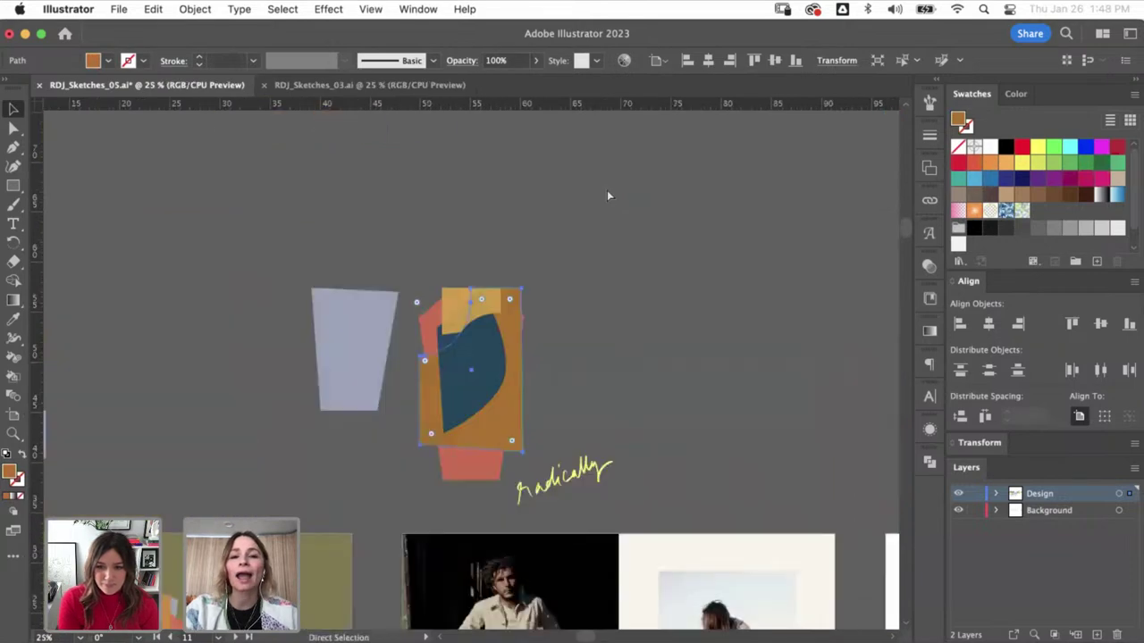
- Inspect RDJ_Sketches_03.ai's garment-shape board, then return to RDJ_Sketches_05.ai's olive RUDY JUDE artboard
scroll(605, 188, "down", 5)
scroll(606, 188, "right", 8)
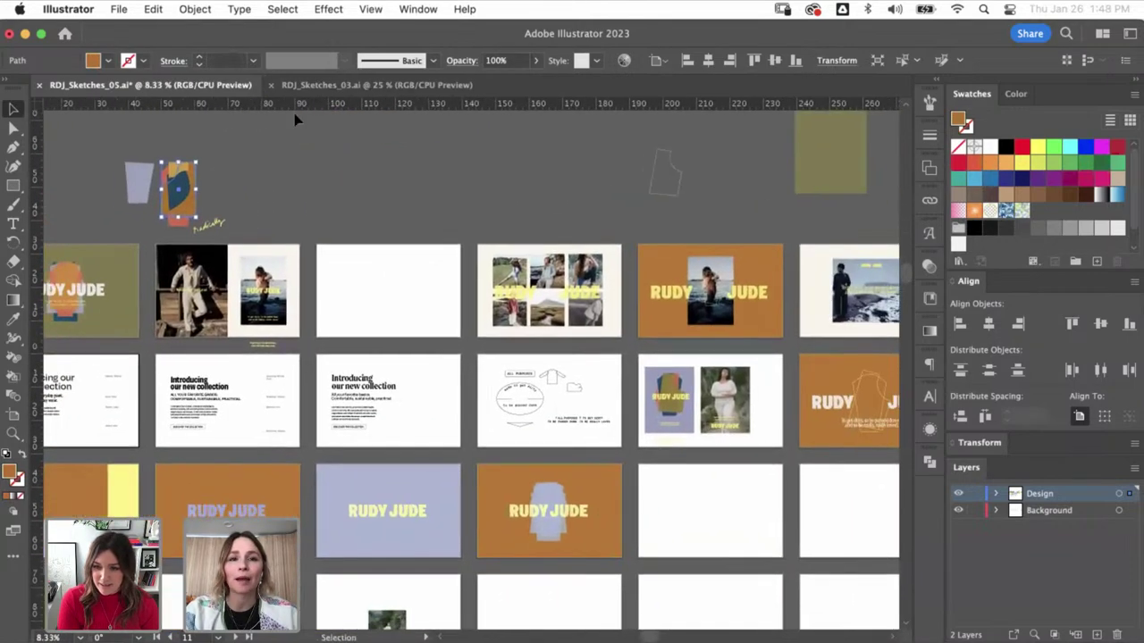
left_click(317, 85)
key("super+minus")
key("super+minus")
key("super+minus")
key("super+minus")
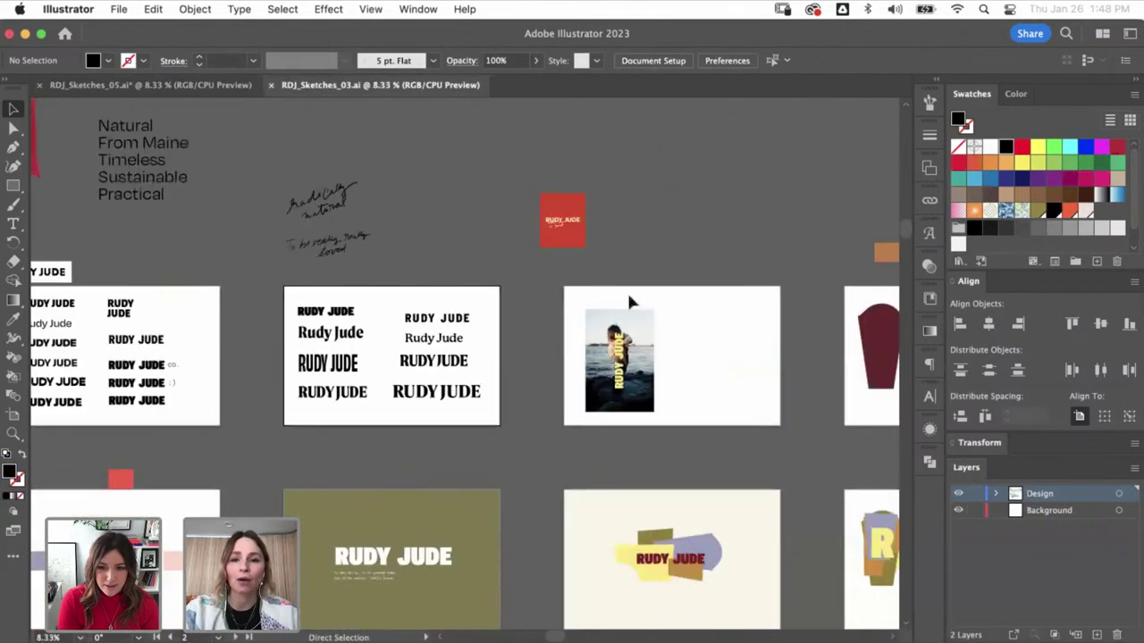
key("z")
left_click(488, 488)
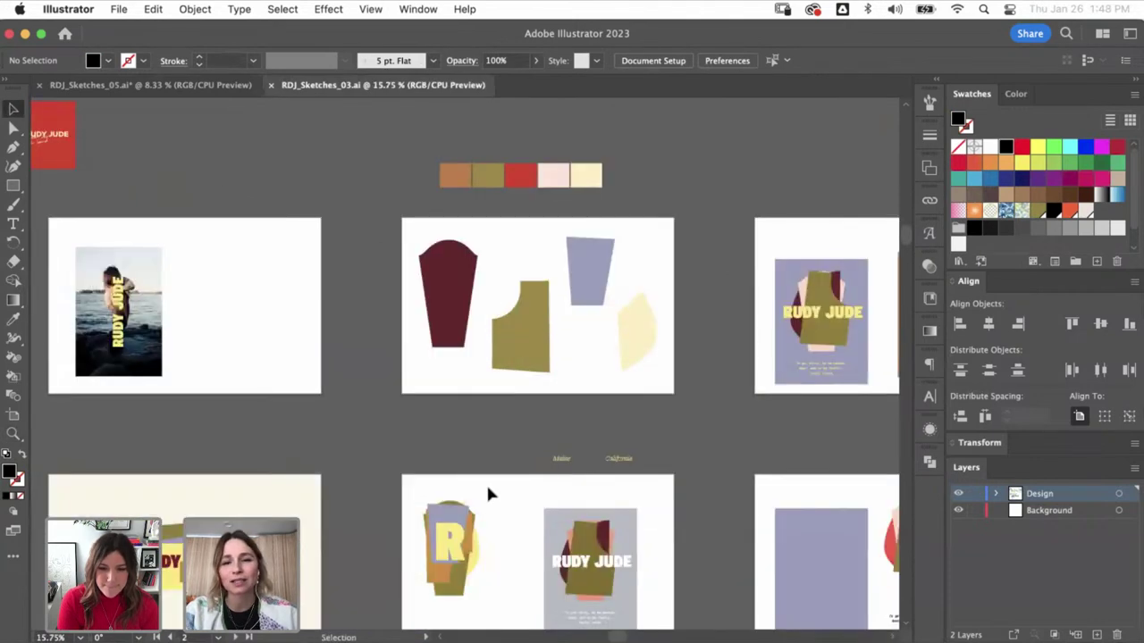
left_click(179, 84)
key("z")
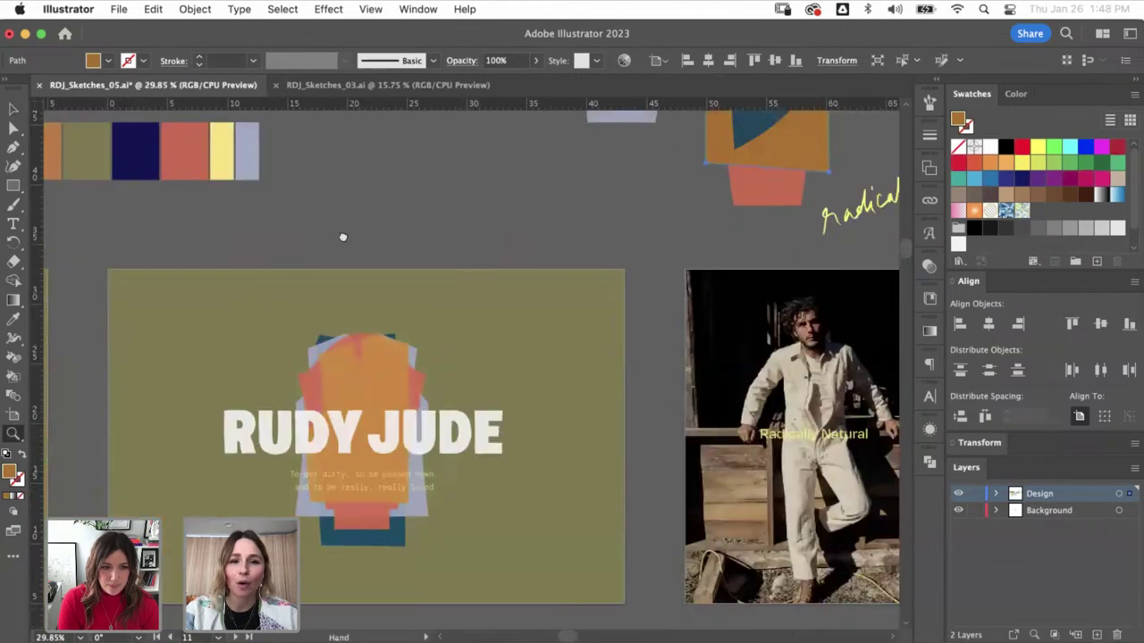
key("v")
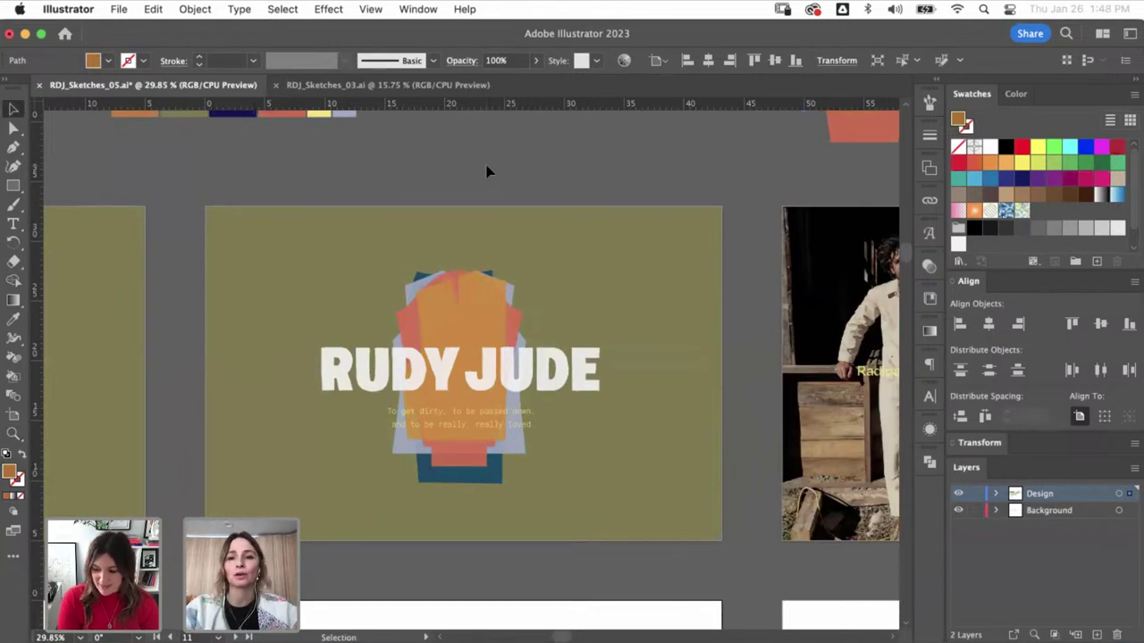
scroll(486, 172, "down", 5)
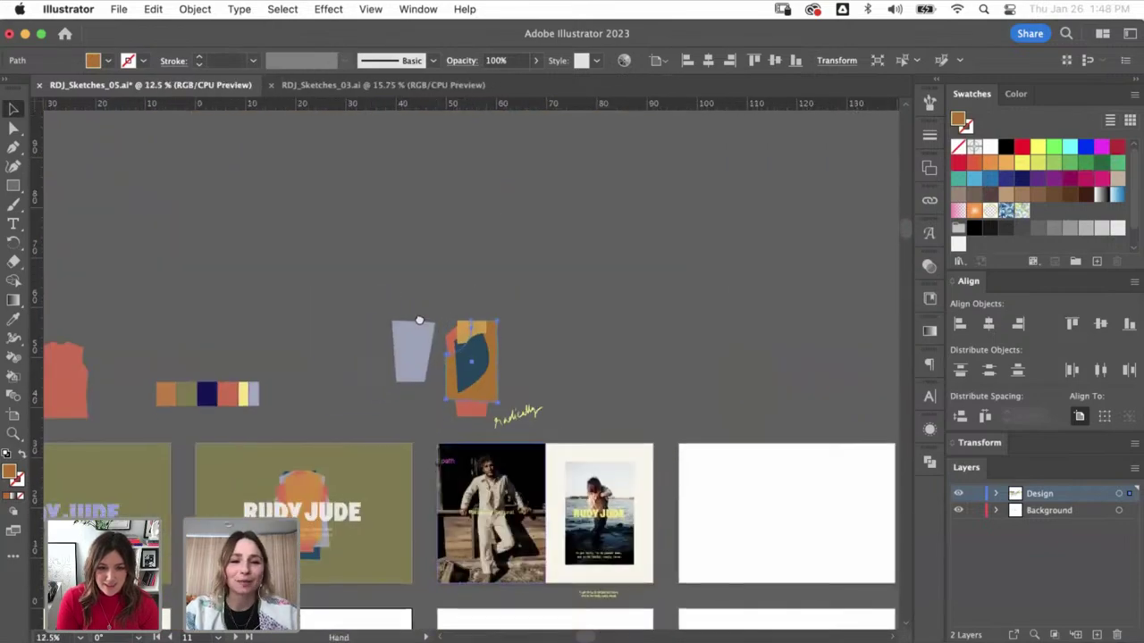
scroll(575, 335, "down", 5)
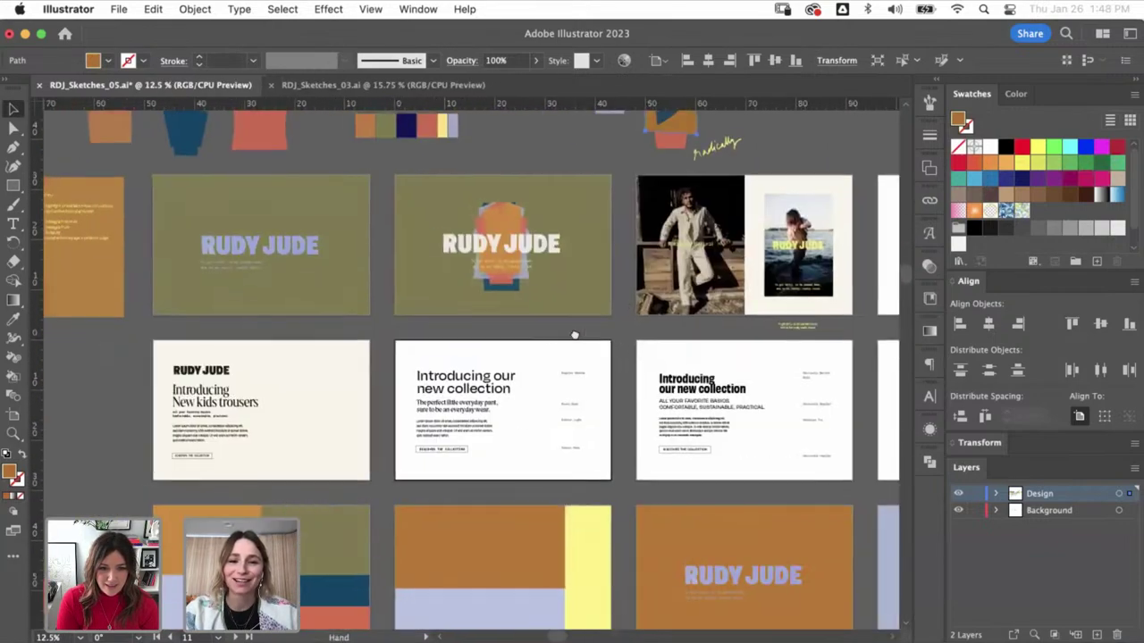
scroll(574, 335, "down", 5)
scroll(575, 335, "right", 5)
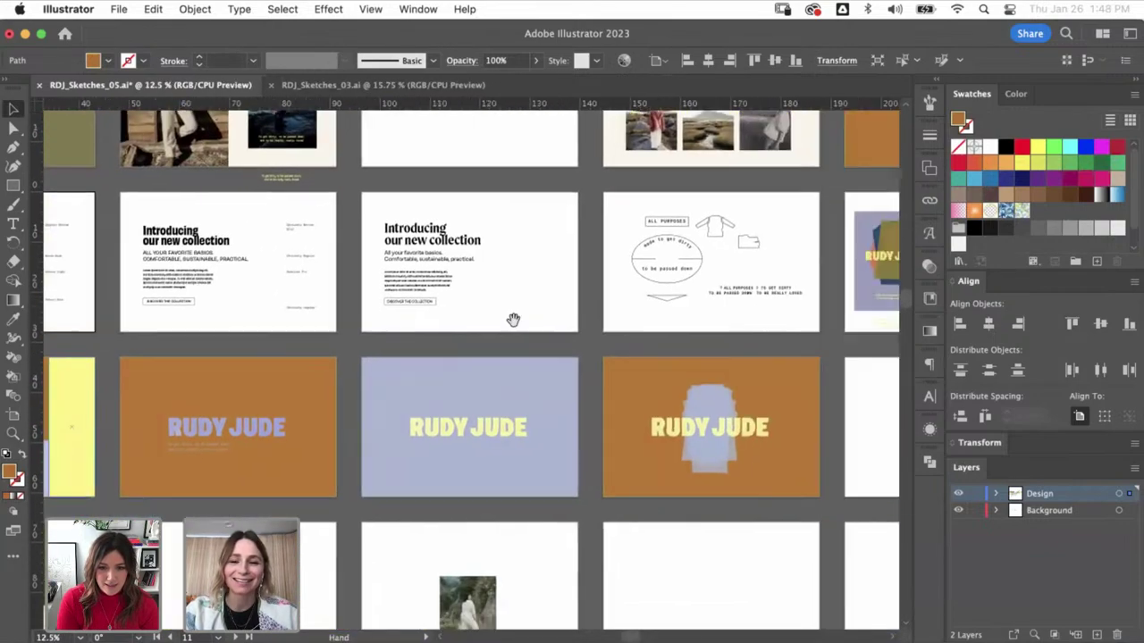
scroll(342, 319, "right", 5)
key("z")
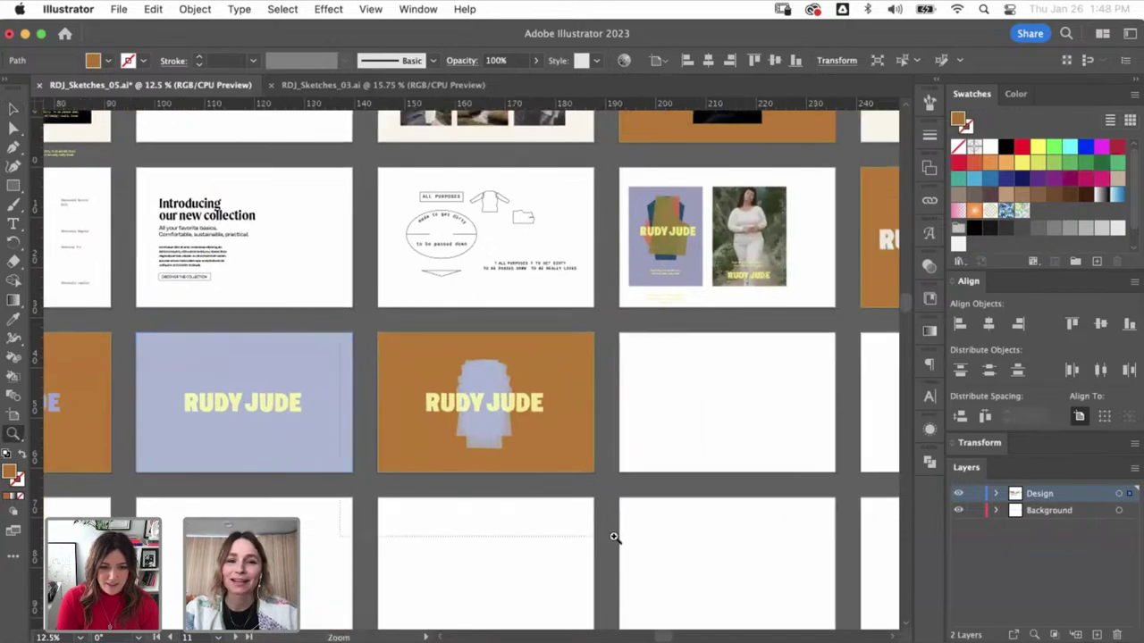
left_click_drag(463, 462, 521, 409)
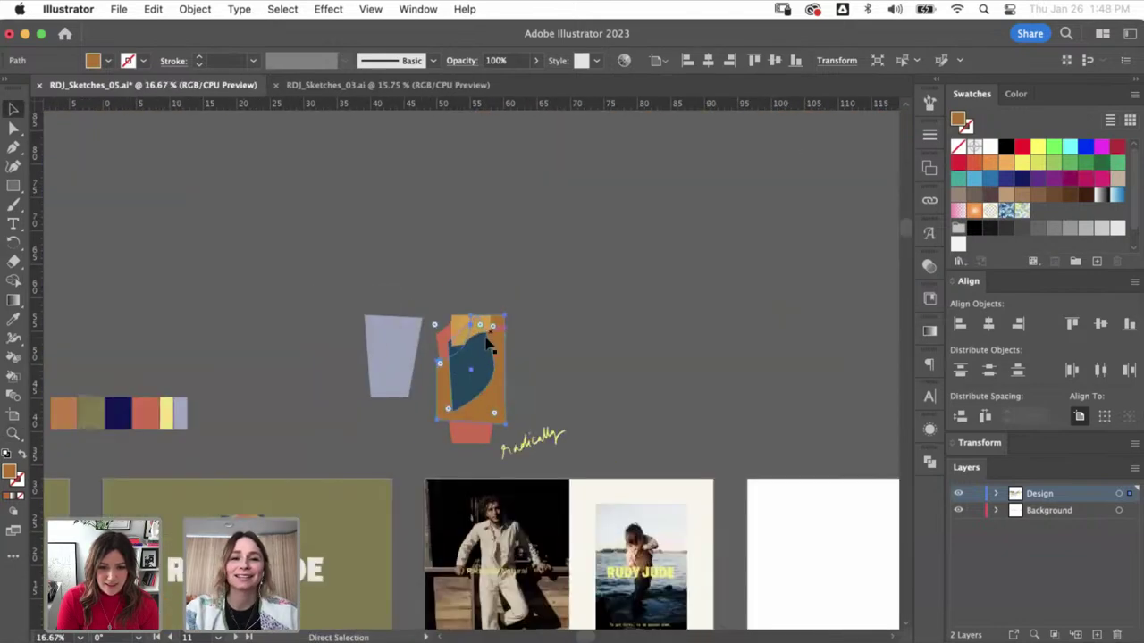
key("super+minus")
key("super+minus")
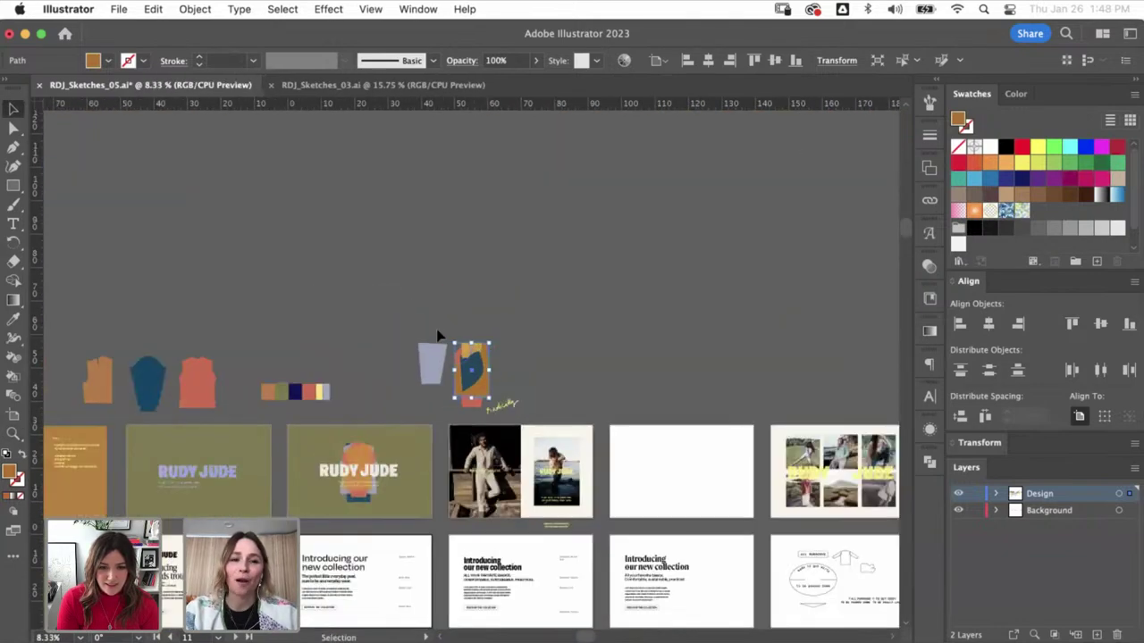
left_click(438, 335)
scroll(357, 179, "down", 5)
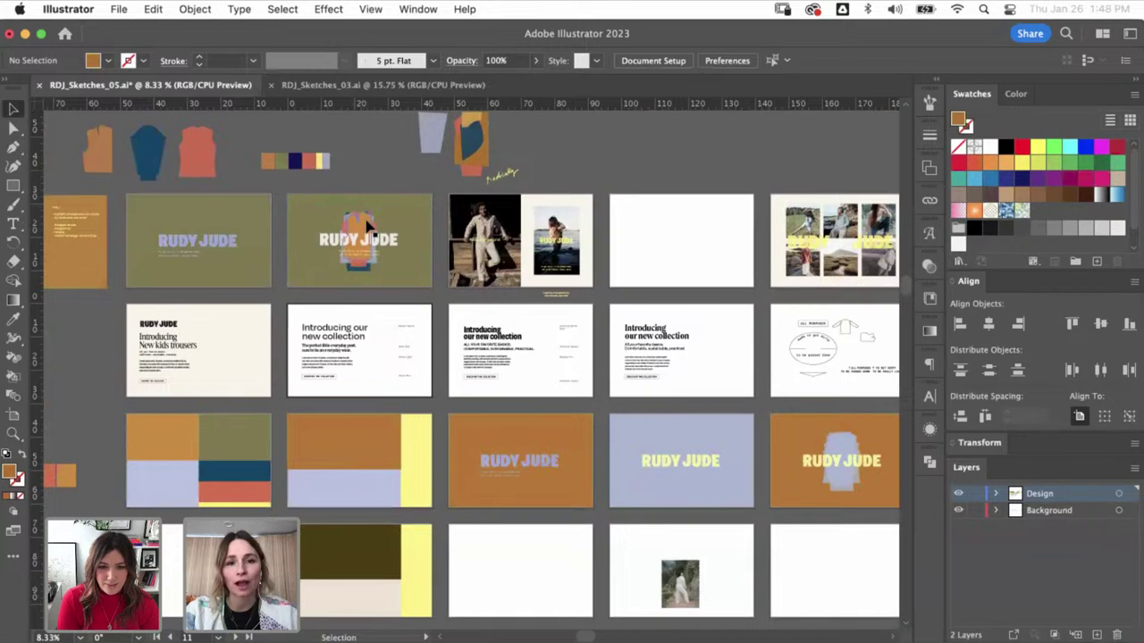
scroll(561, 314, "right", 12)
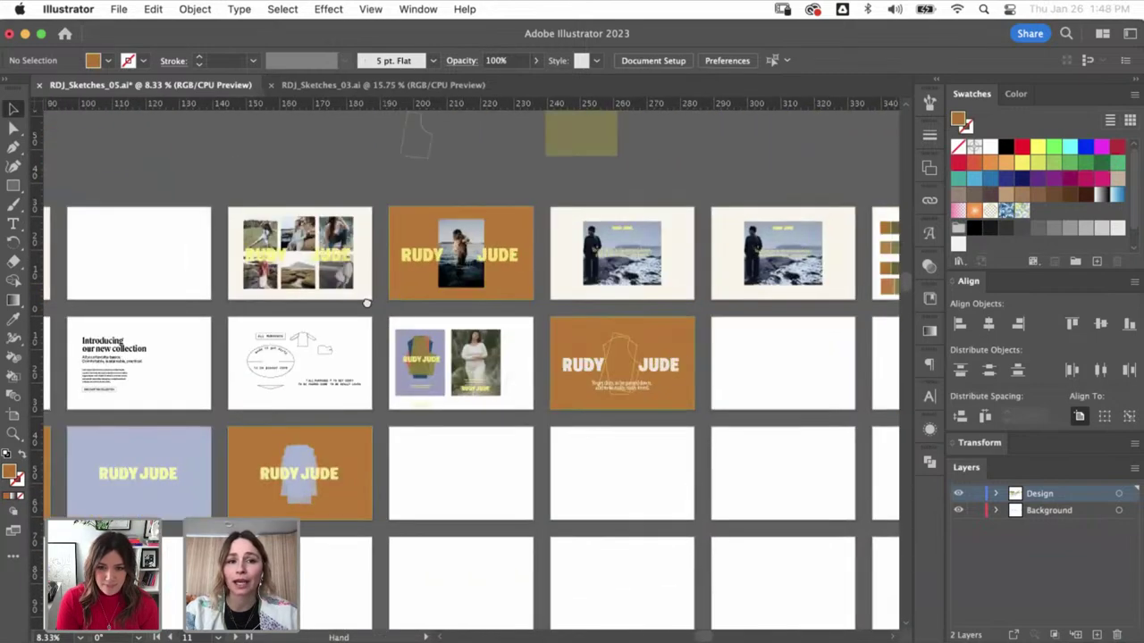
scroll(366, 304, "right", 3)
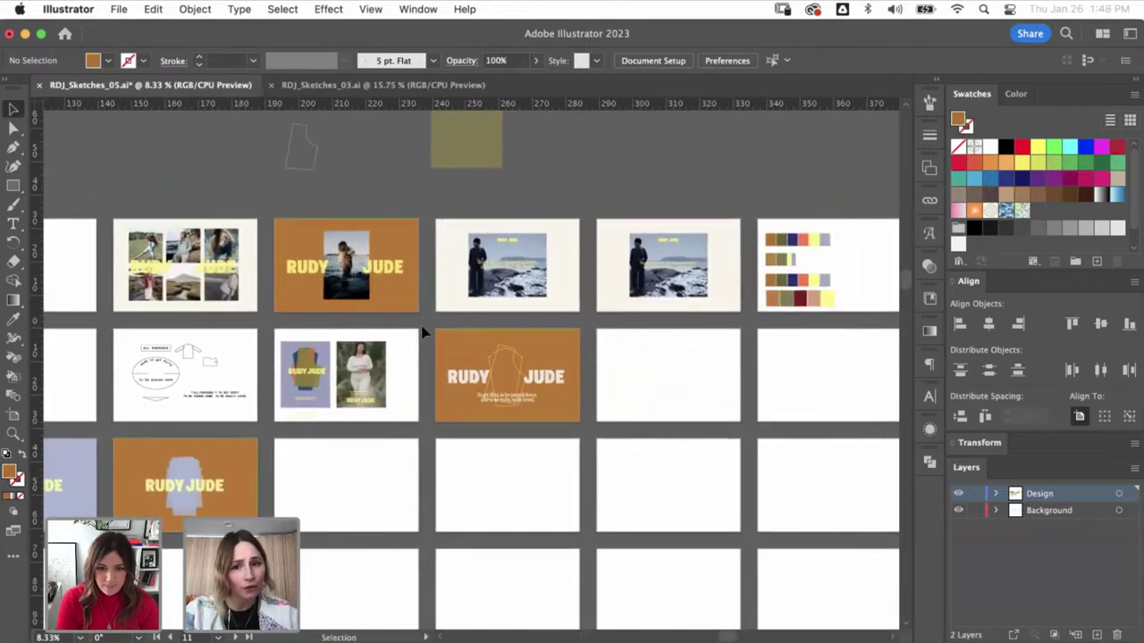
key("super+0")
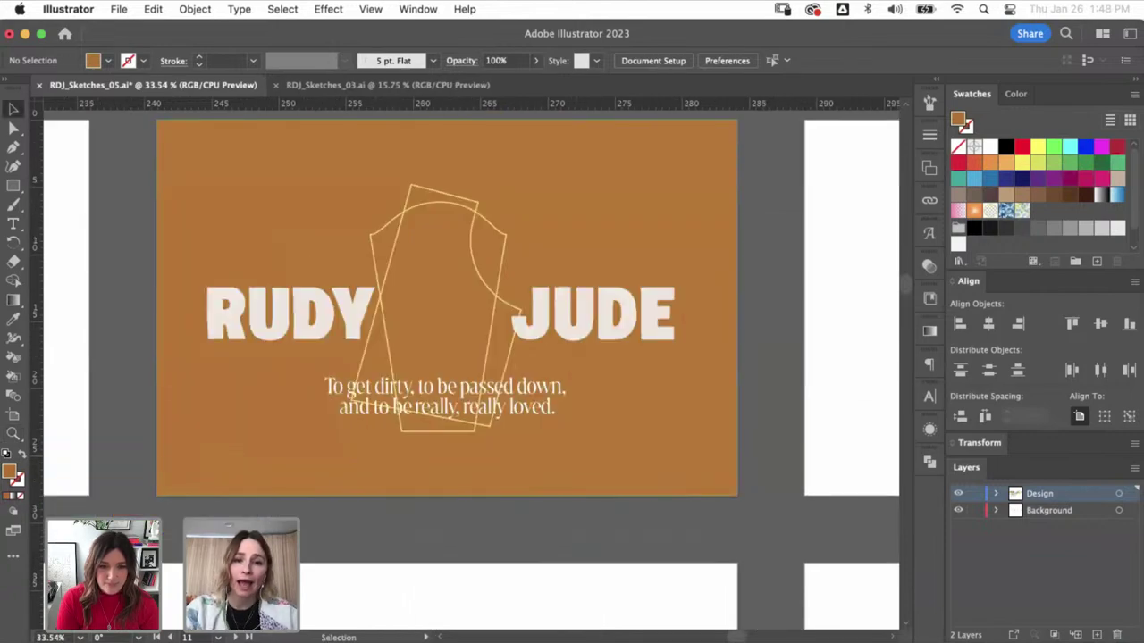
key("super+minus")
key("super+minus")
key("super+minus")
key("super+minus")
key("super+minus")
key("super+minus")
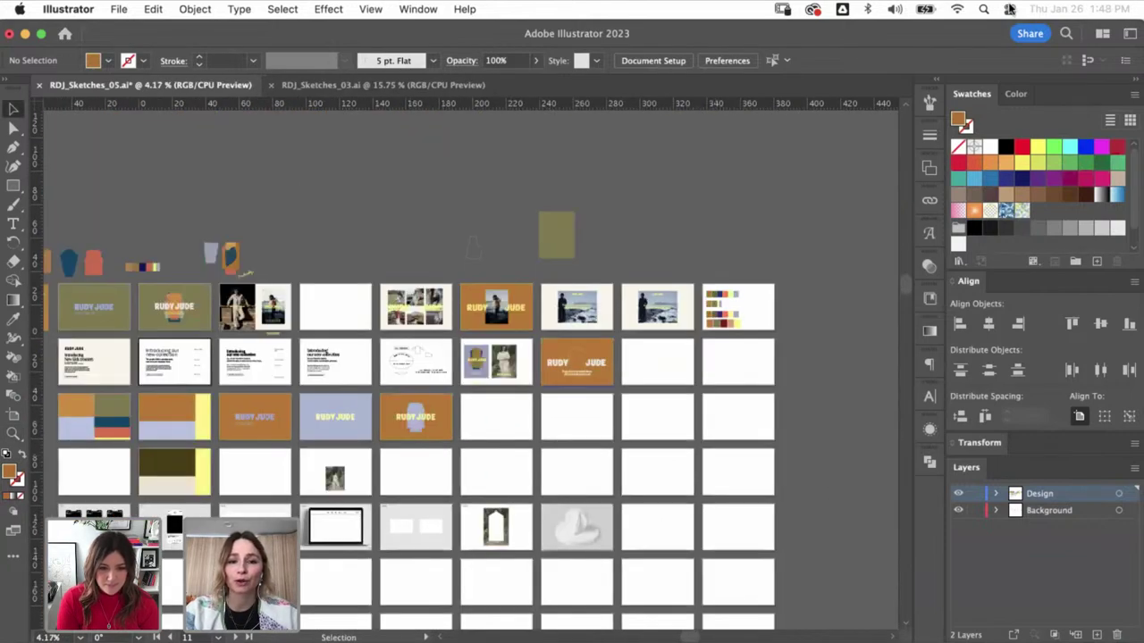
left_click(1010, 9)
left_click(642, 40)
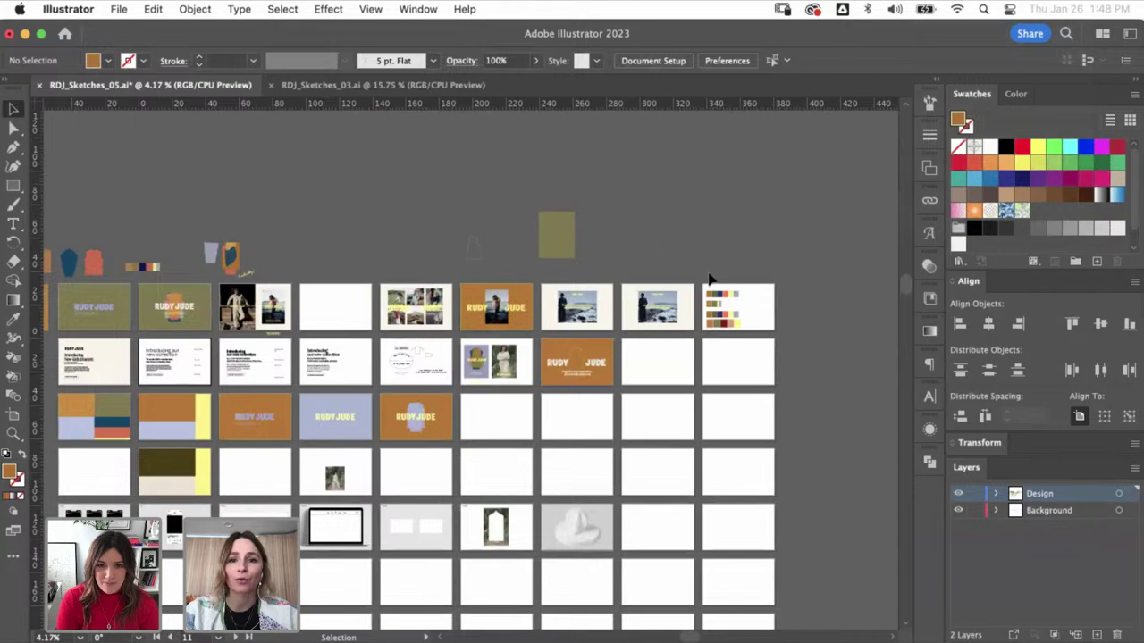
key("z")
scroll(795, 379, "up", 5)
scroll(795, 380, "down", 6)
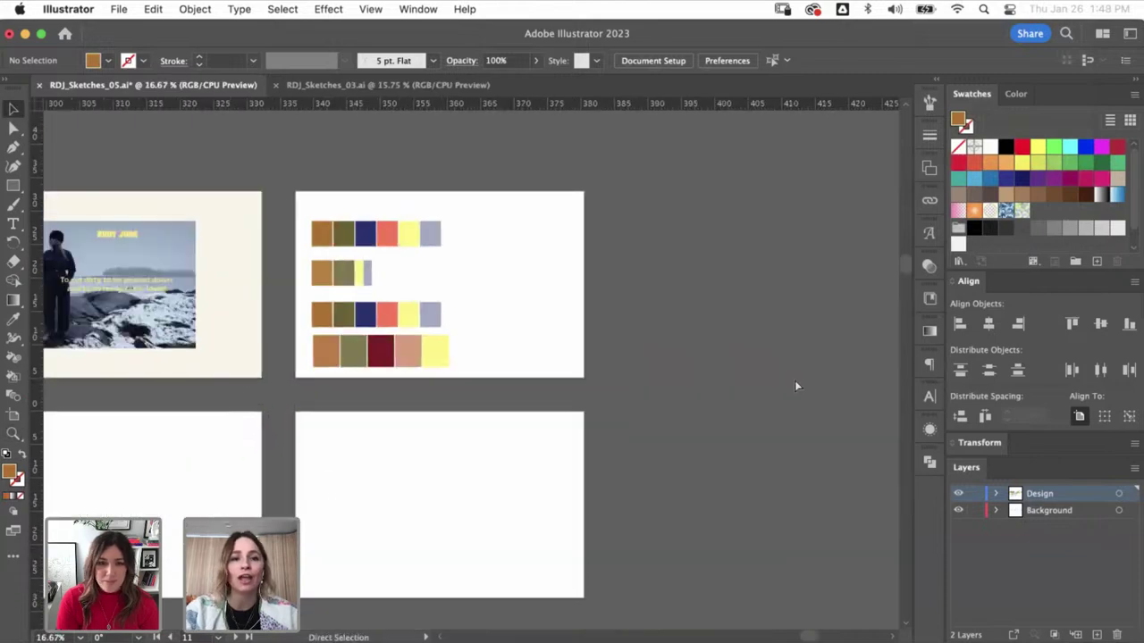
scroll(699, 279, "left", 5)
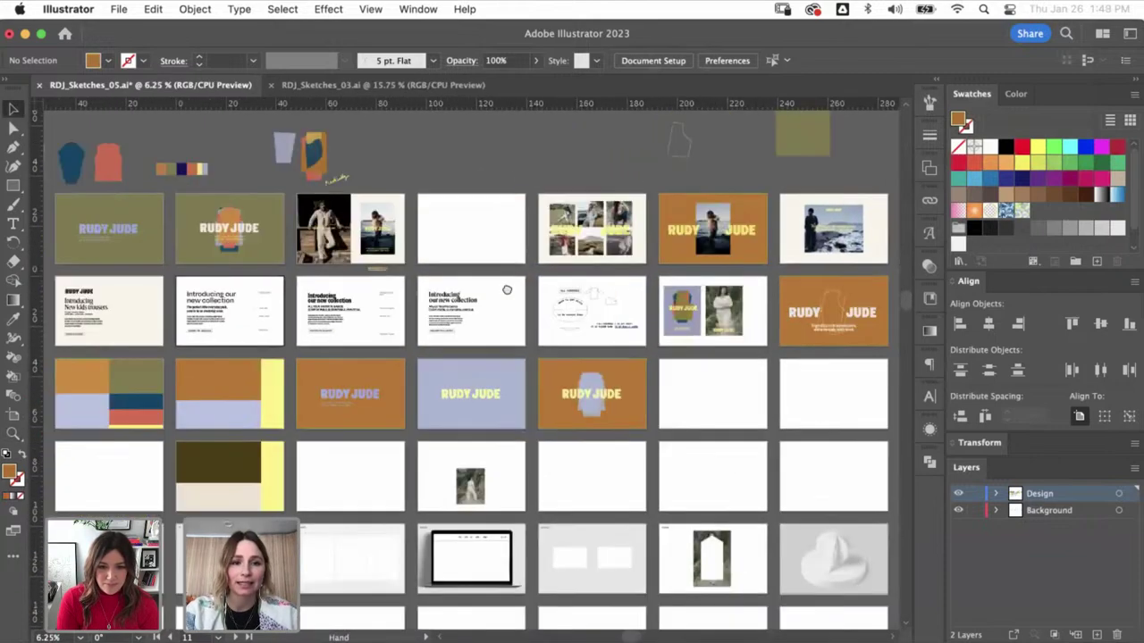
scroll(528, 367, "up", 5)
key("v")
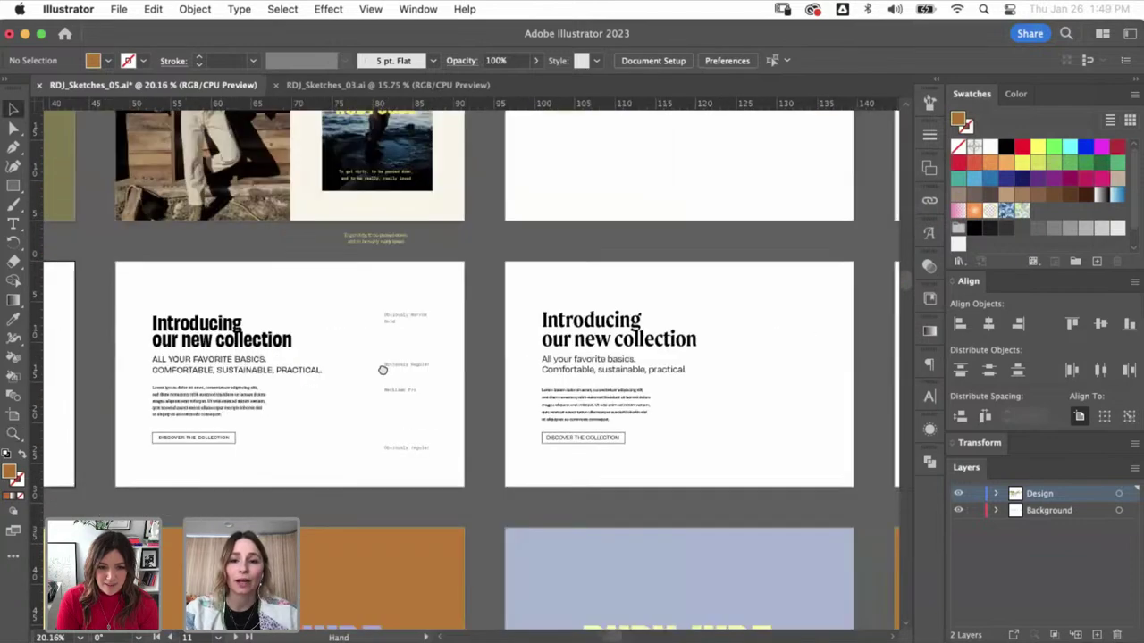
scroll(528, 366, "right", 10)
scroll(528, 366, "up", 1)
scroll(463, 417, "down", 4)
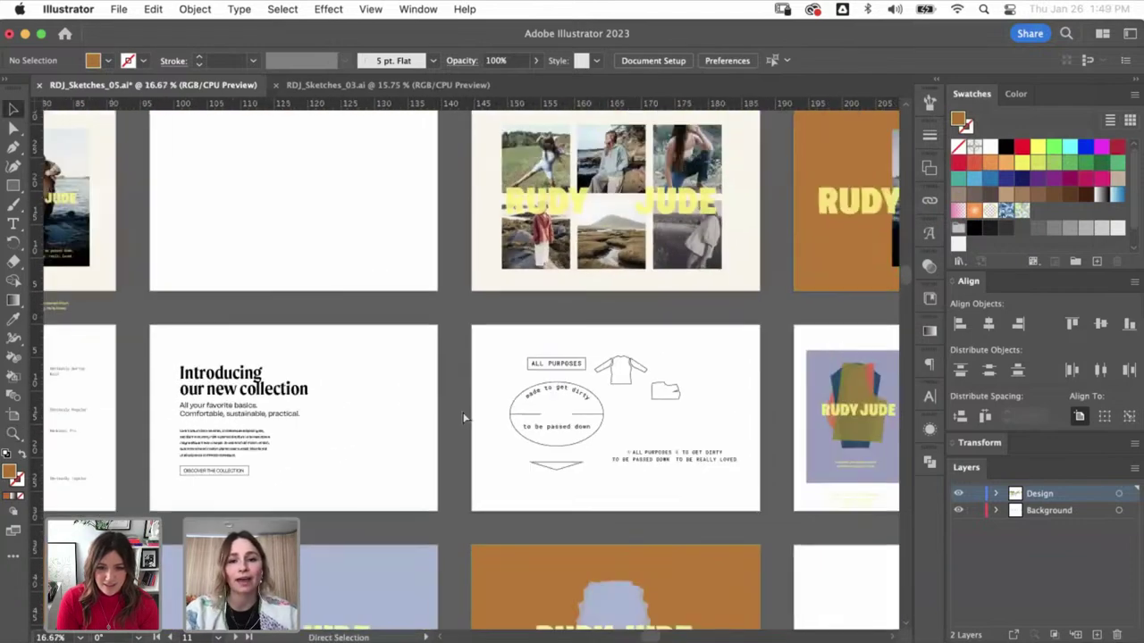
scroll(400, 390, "down", 10)
scroll(399, 391, "left", 8)
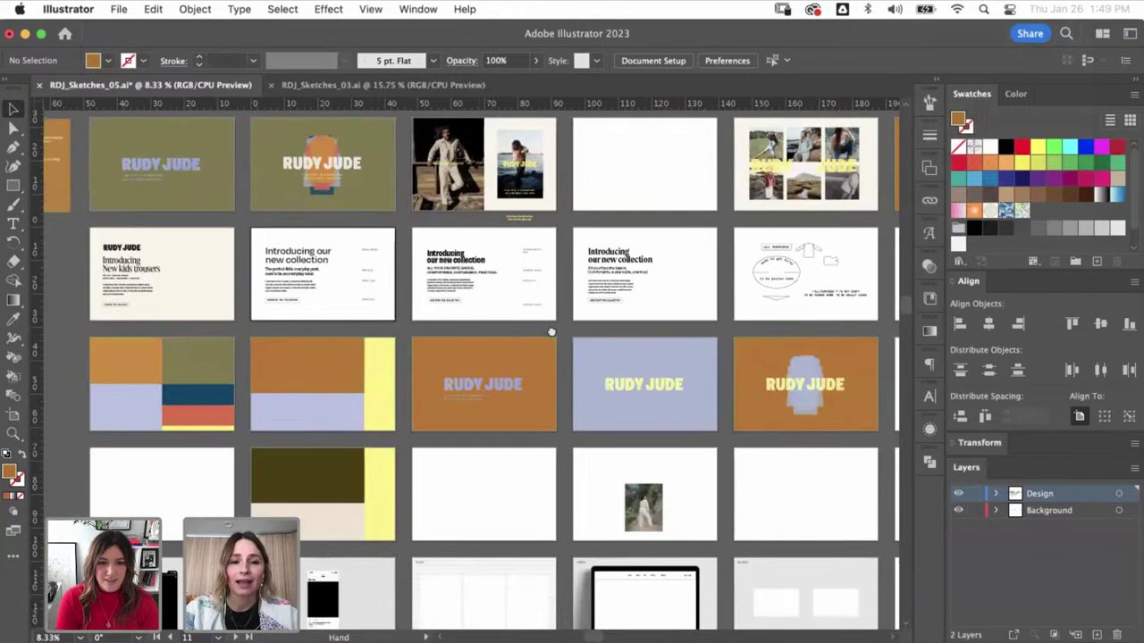
scroll(506, 378, "down", 2)
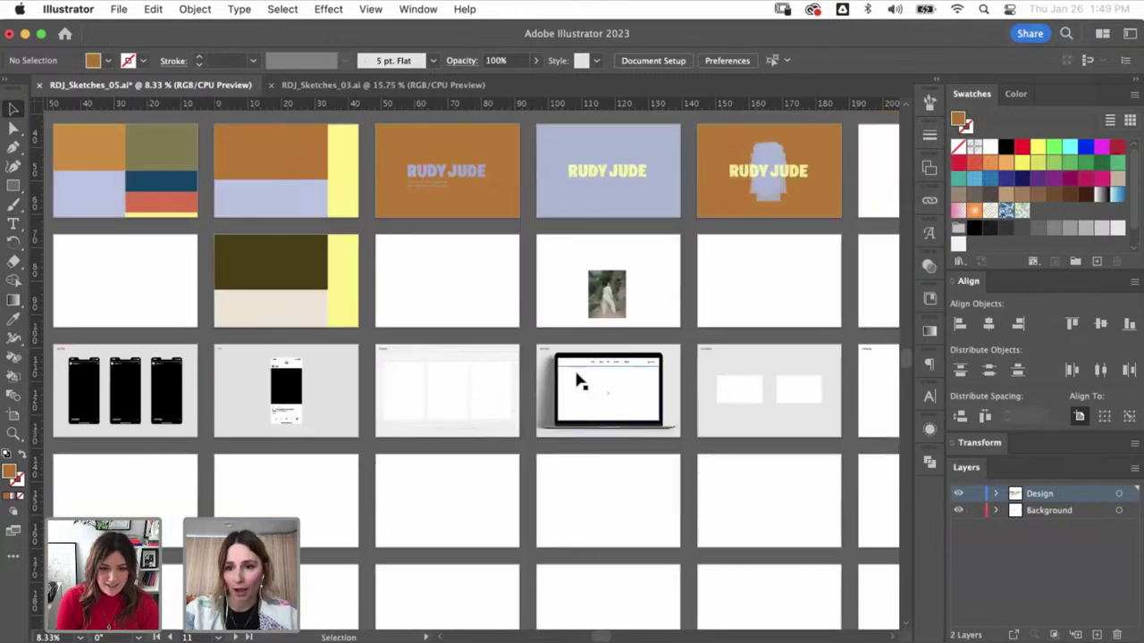
scroll(596, 425, "up", 3)
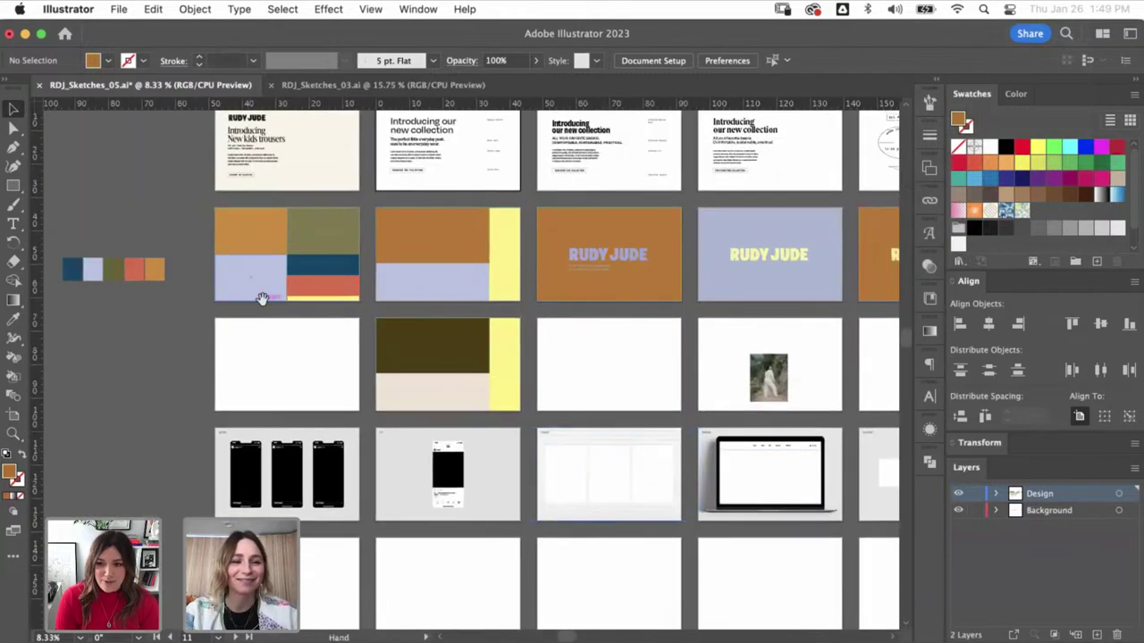
scroll(180, 477, "up", 3)
scroll(180, 477, "left", 3)
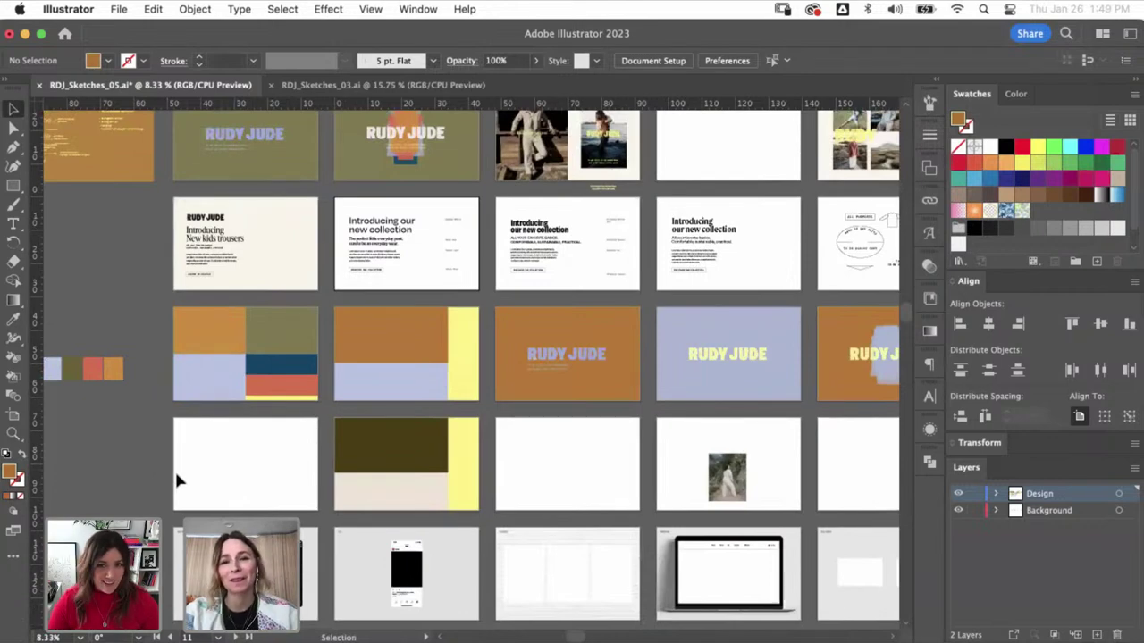
scroll(176, 481, "right", 1)
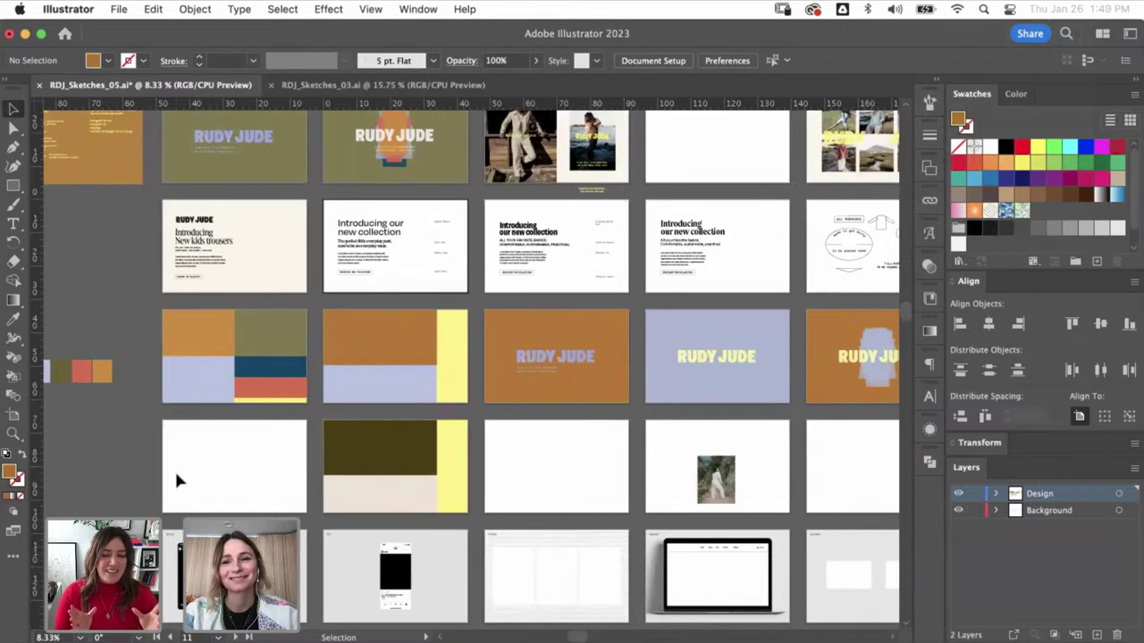
scroll(176, 481, "up", 1)
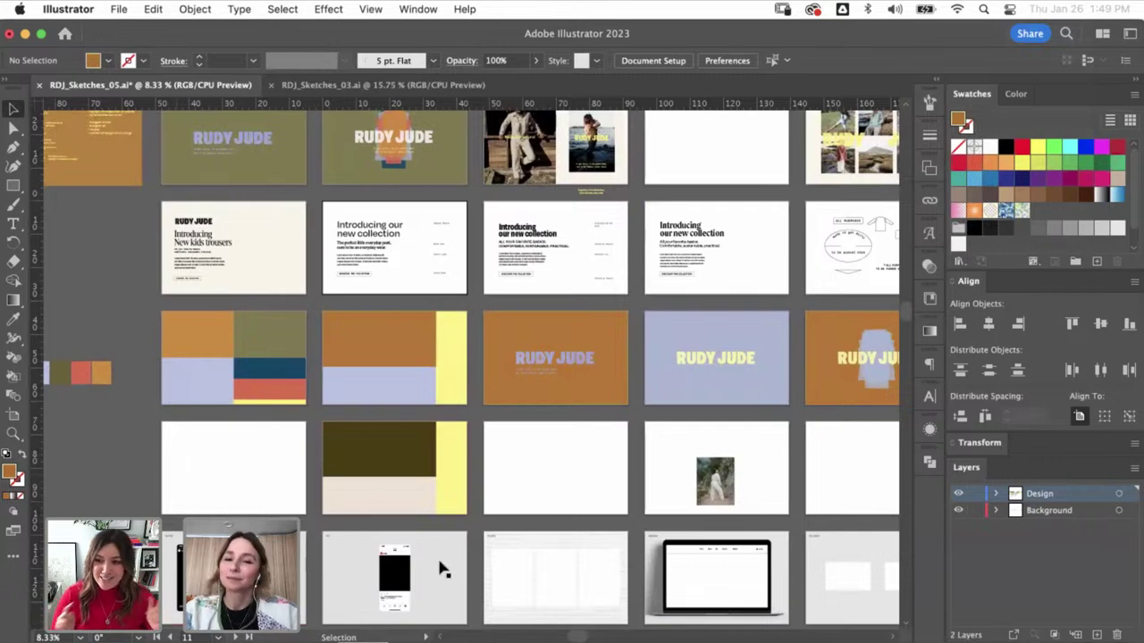
left_click(576, 430)
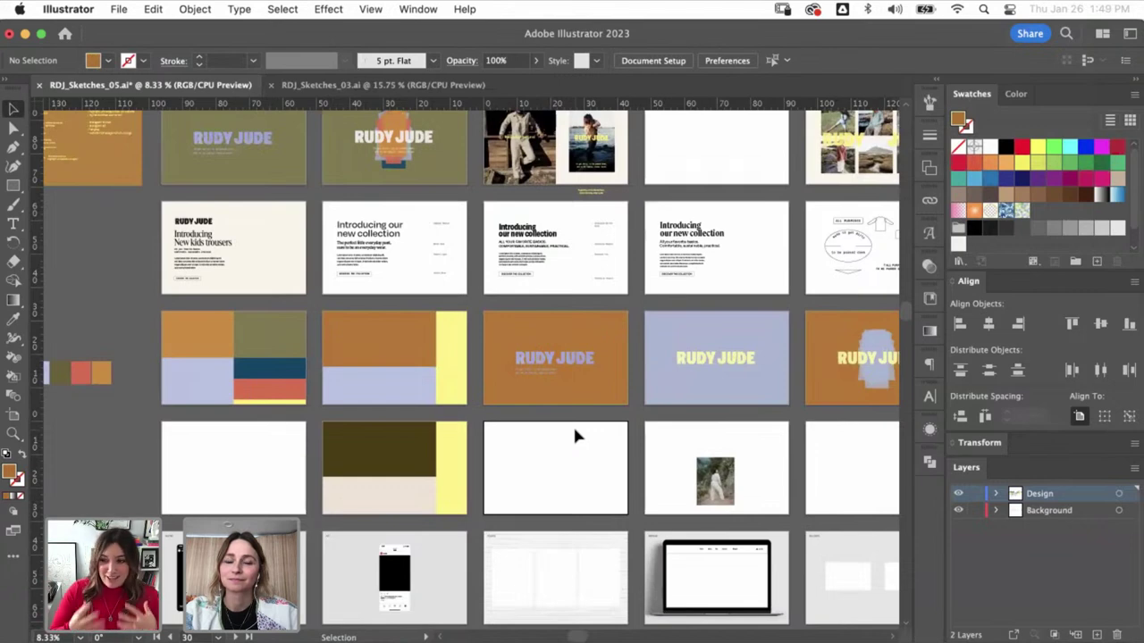
scroll(575, 434, "down", 2)
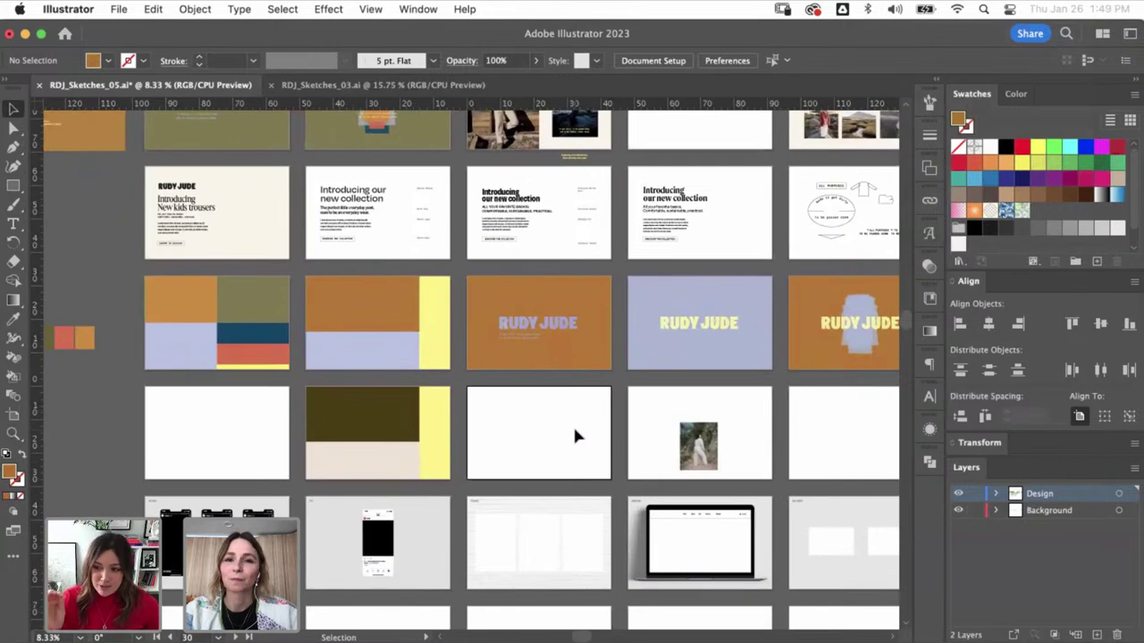
scroll(575, 435, "up", 2)
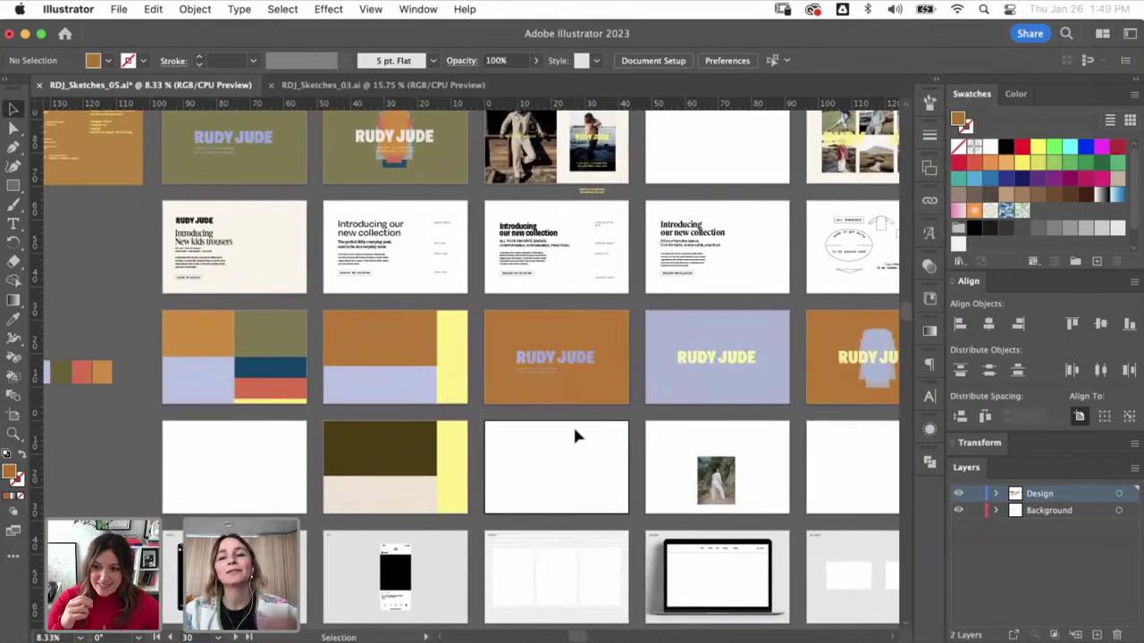
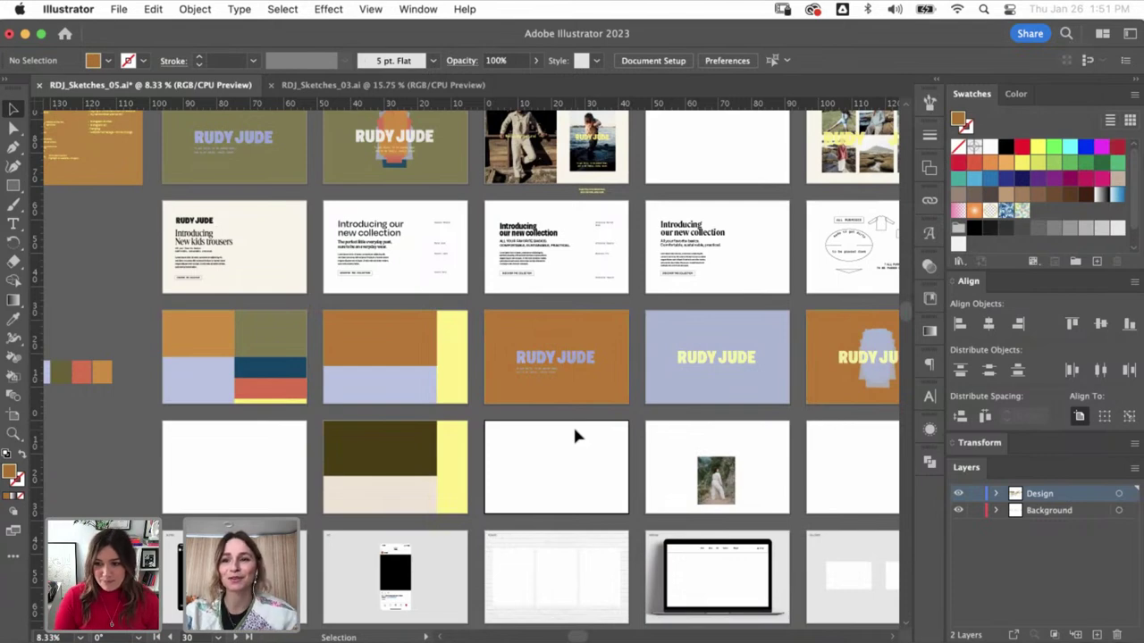
- Pan around the sketch artboards to review the trousers and new collection type layouts
scroll(576, 431, "up", 3)
scroll(576, 430, "left", 1)
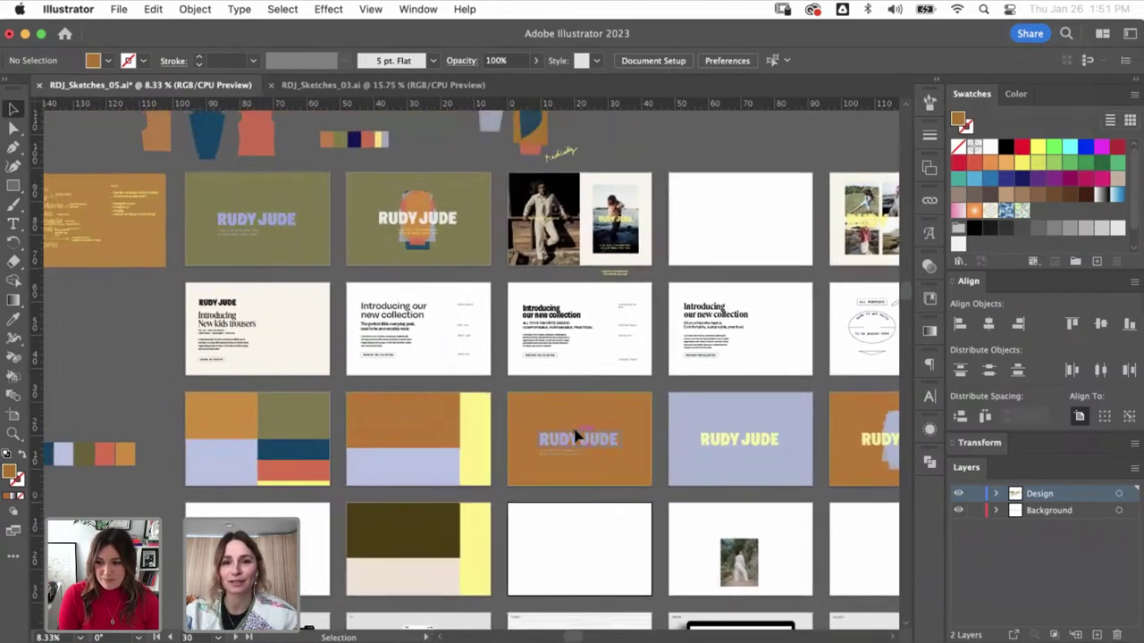
scroll(575, 435, "right", 4)
scroll(575, 435, "down", 1)
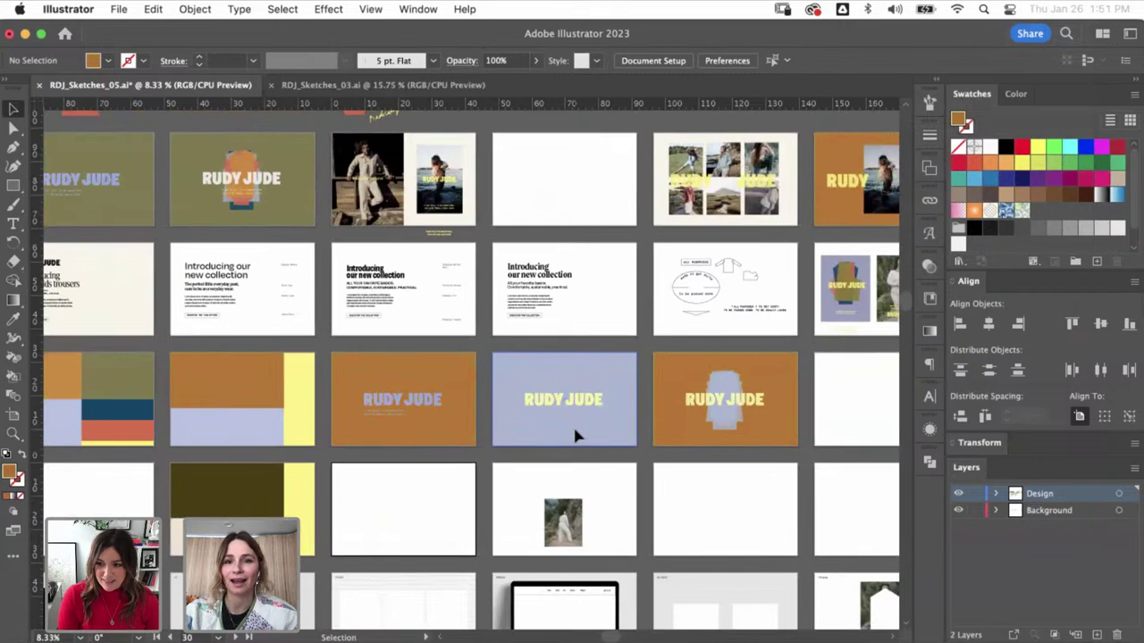
scroll(575, 435, "up", 1)
scroll(575, 436, "right", 2)
scroll(576, 435, "right", 3)
scroll(576, 435, "down", 1)
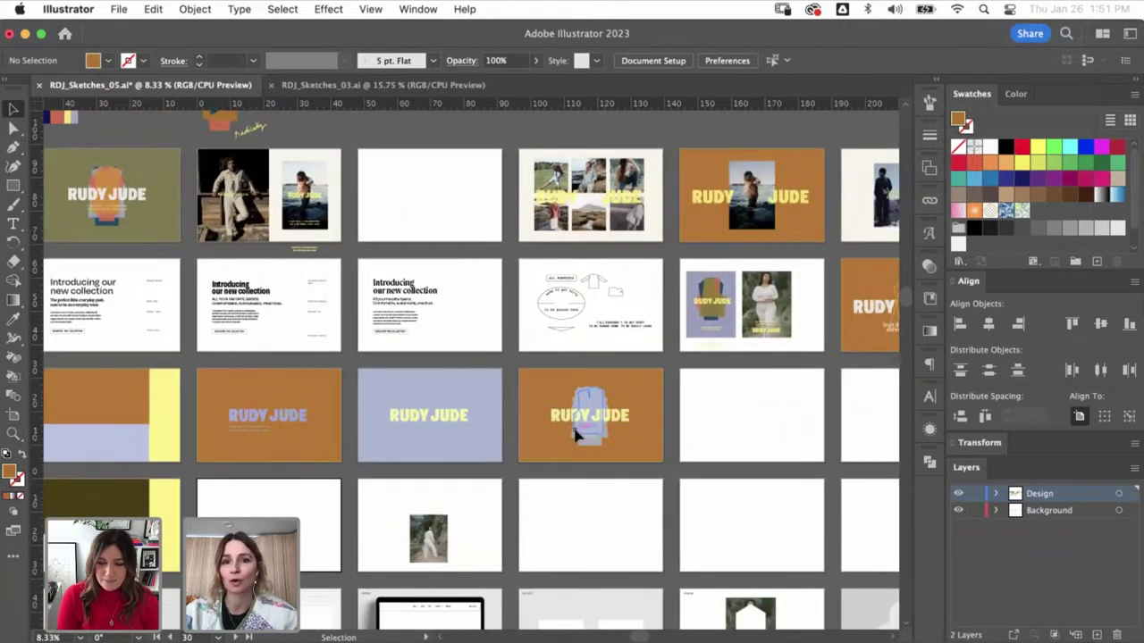
scroll(574, 432, "right", 2)
scroll(575, 433, "up", 1)
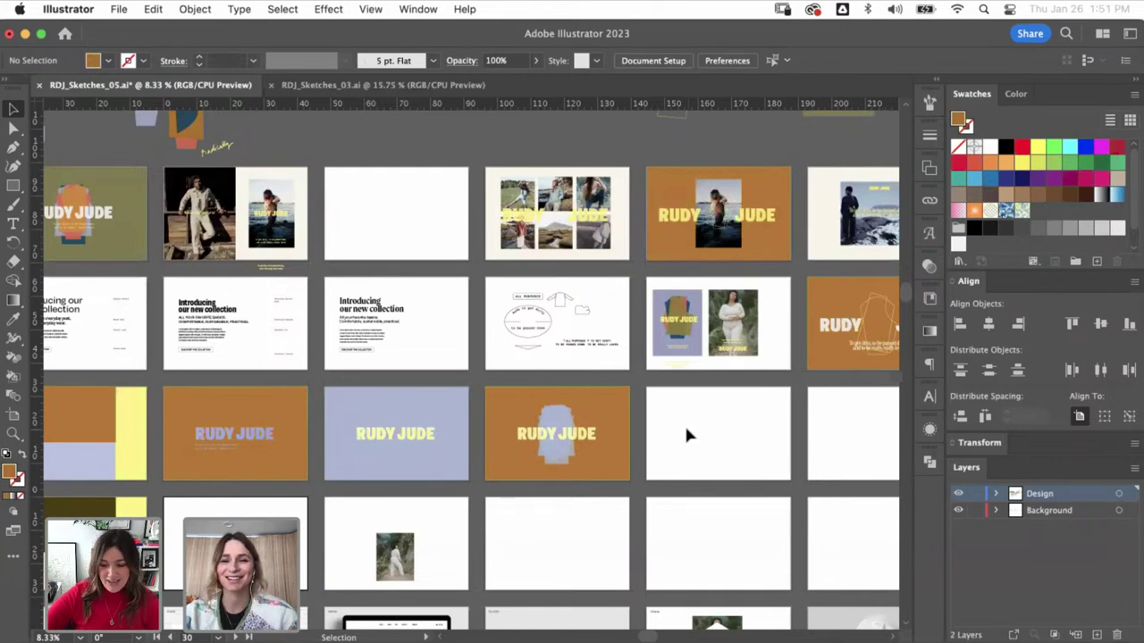
scroll(688, 432, "right", 3)
scroll(686, 436, "right", 5)
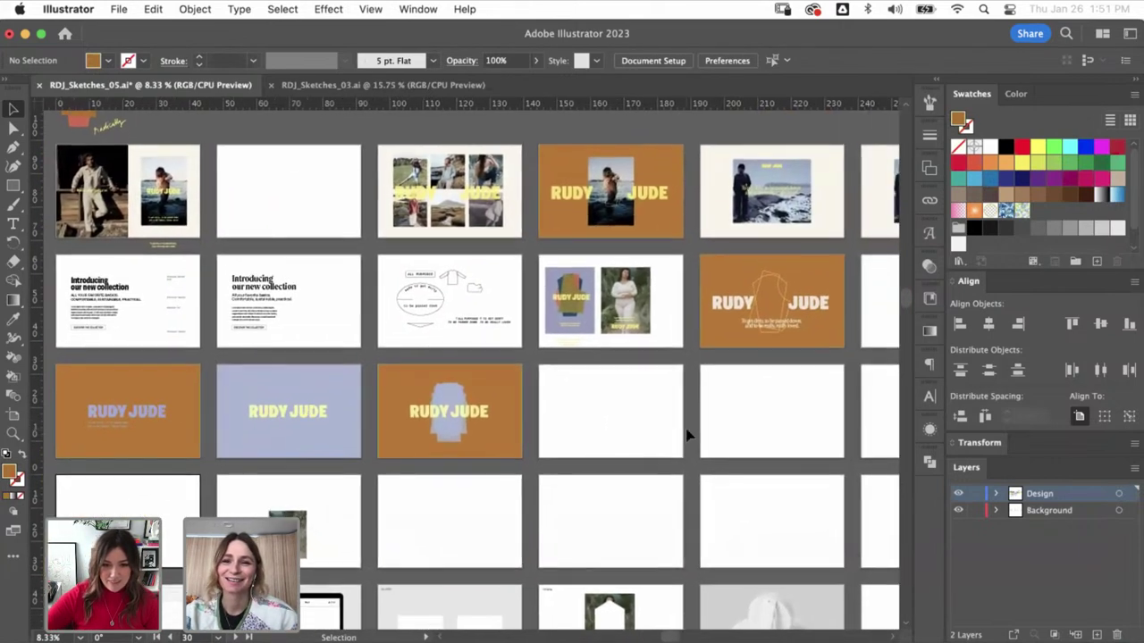
scroll(686, 435, "right", 3)
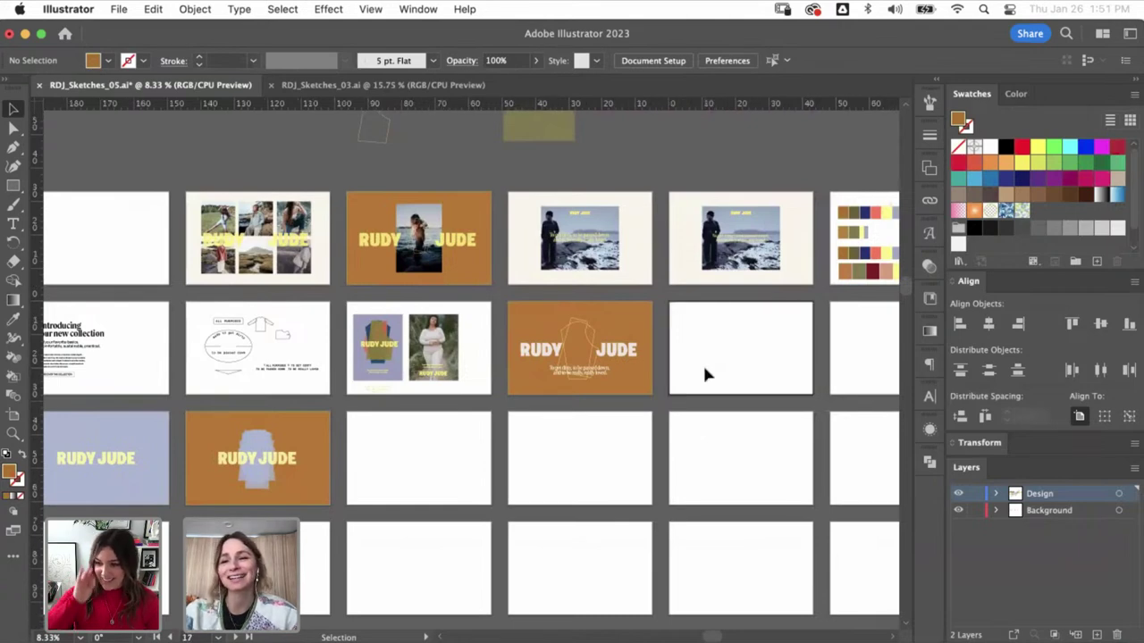
scroll(702, 362, "left", 2)
scroll(706, 376, "left", 3)
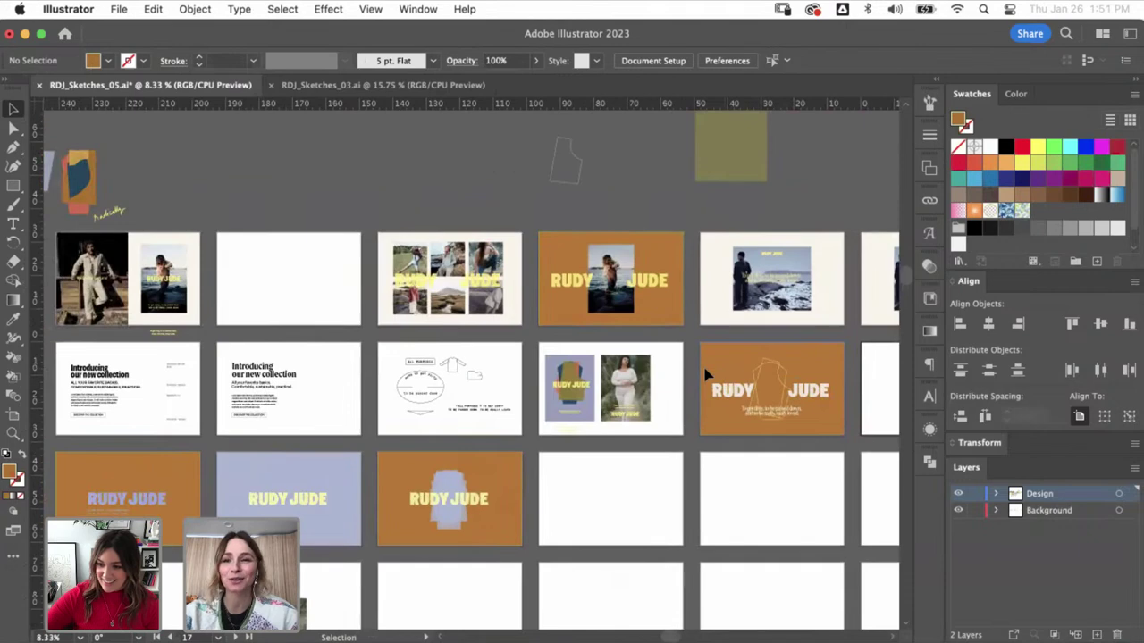
scroll(706, 375, "left", 12)
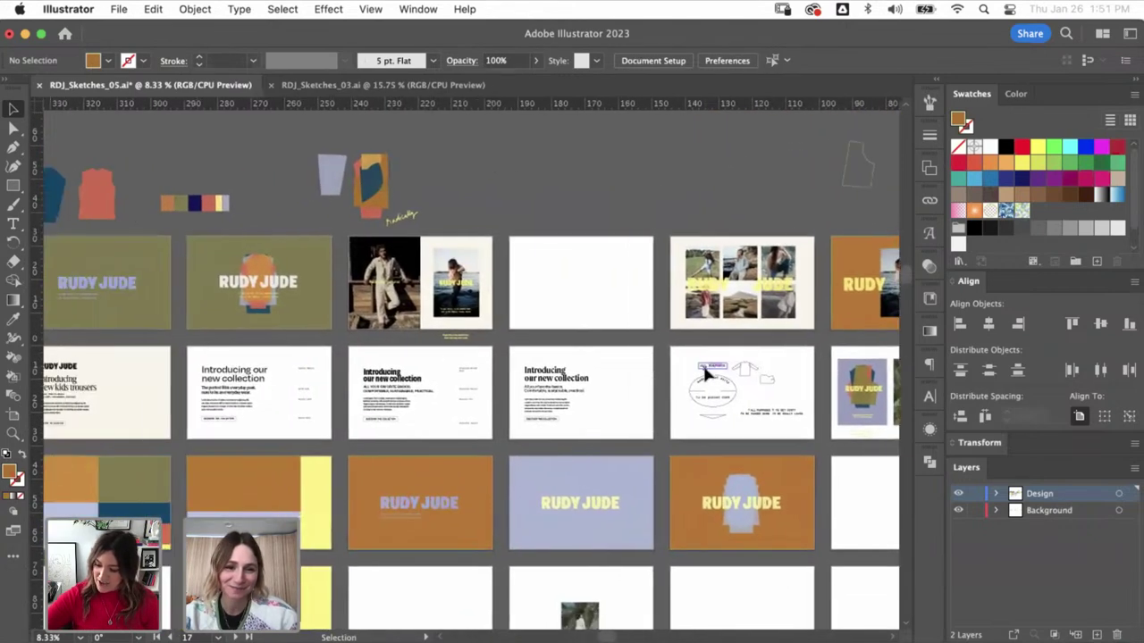
scroll(706, 374, "left", 1)
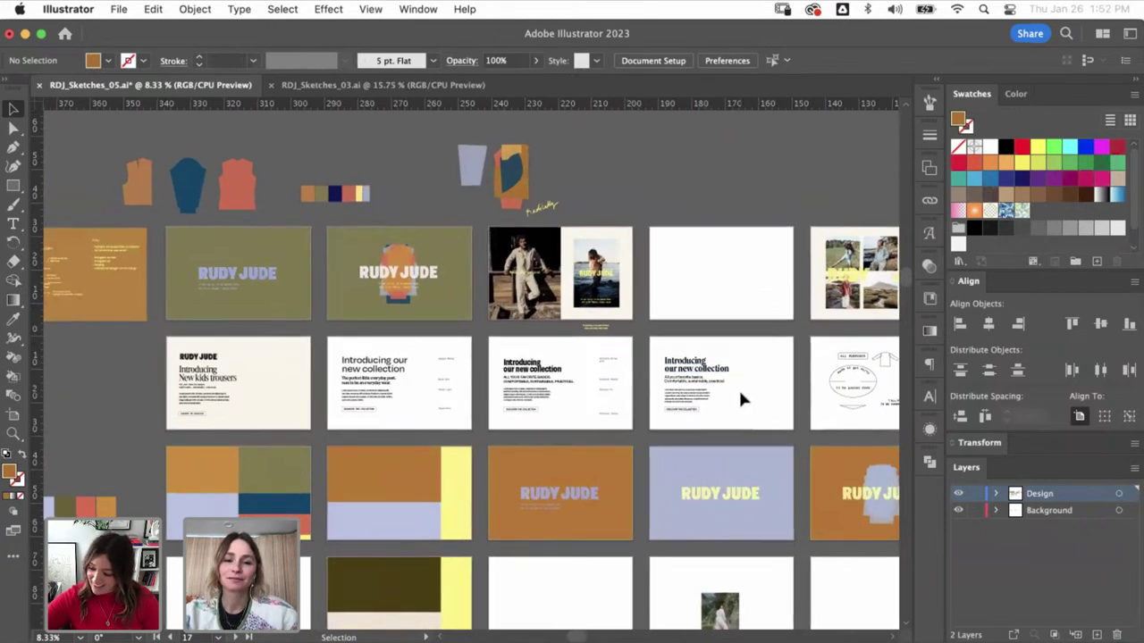
scroll(739, 394, "down", 3)
scroll(740, 394, "right", 2)
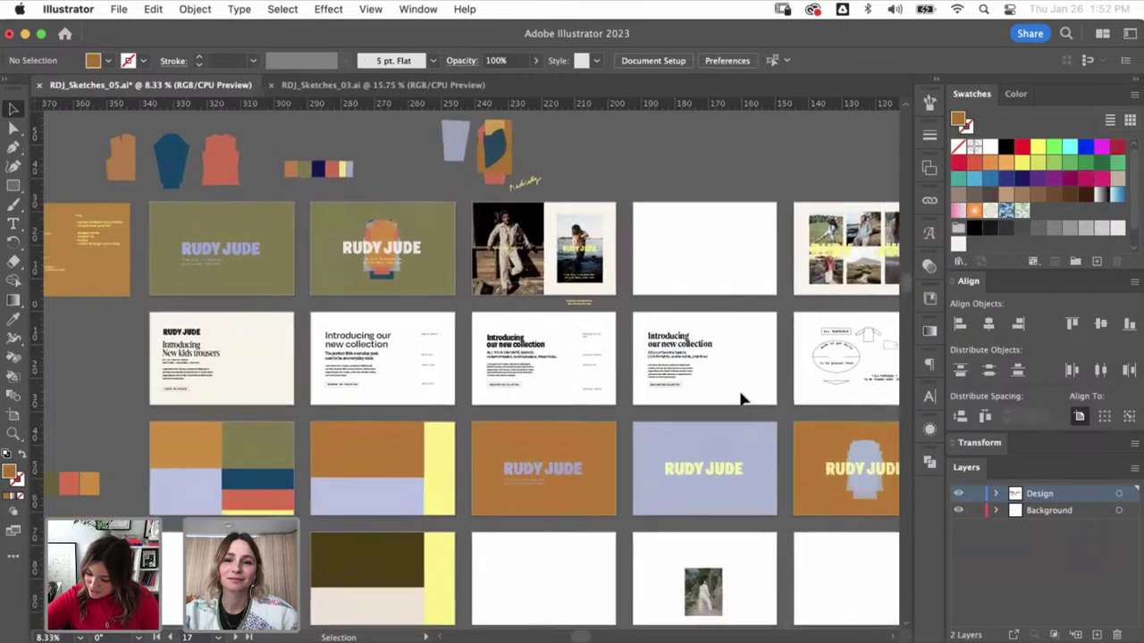
scroll(740, 394, "down", 3)
scroll(740, 394, "left", 1)
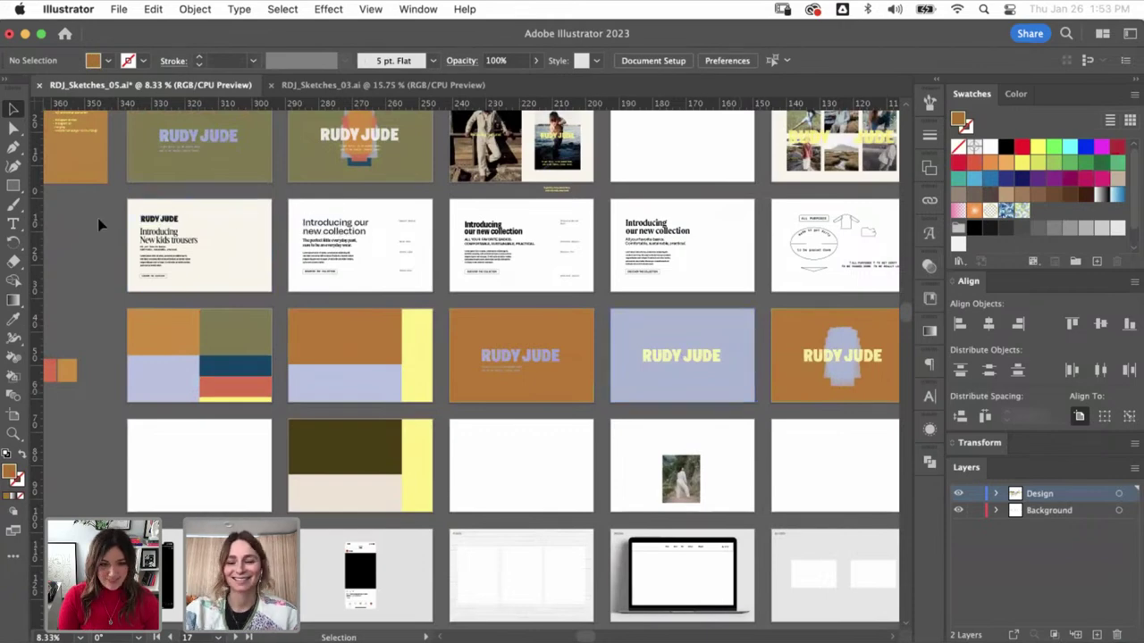
- Zoom in on the New kids trousers artboard, then bring up a Finder window
key("z")
left_click_drag(110, 208, 280, 351)
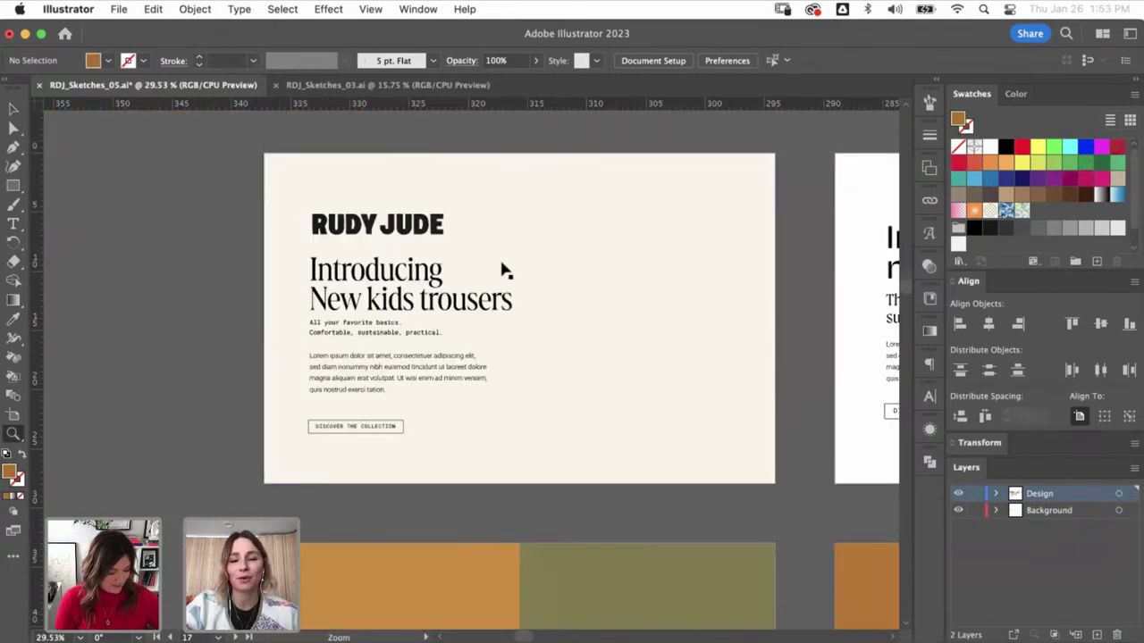
key("super+minus")
left_click_drag(495, 355, 482, 340)
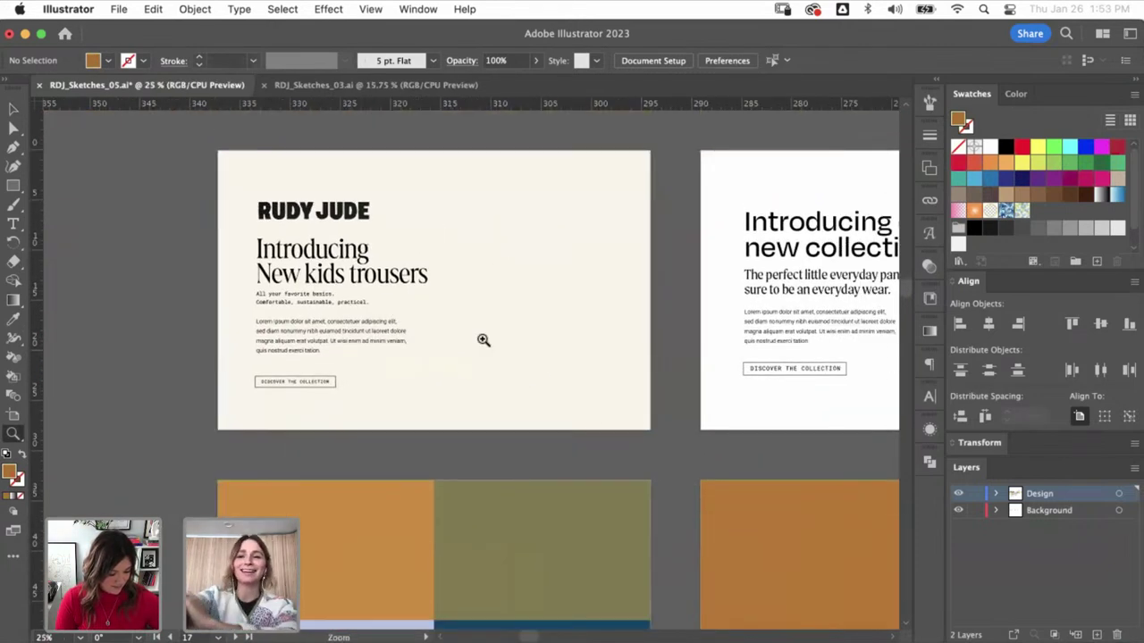
key("v")
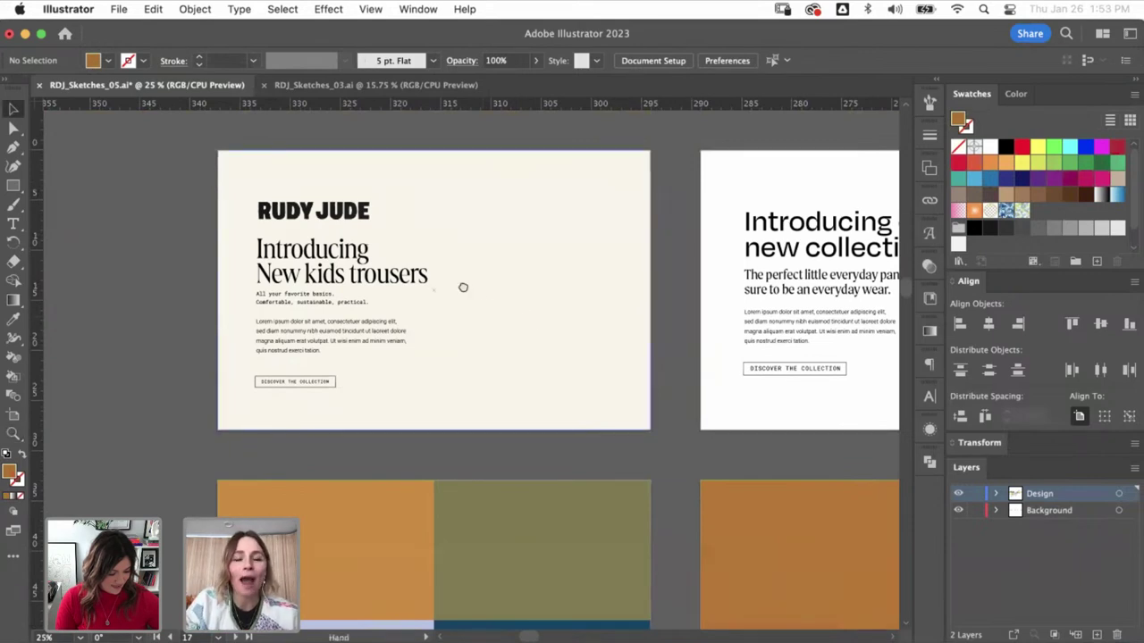
scroll(197, 286, "left", 2)
scroll(557, 321, "right", 10)
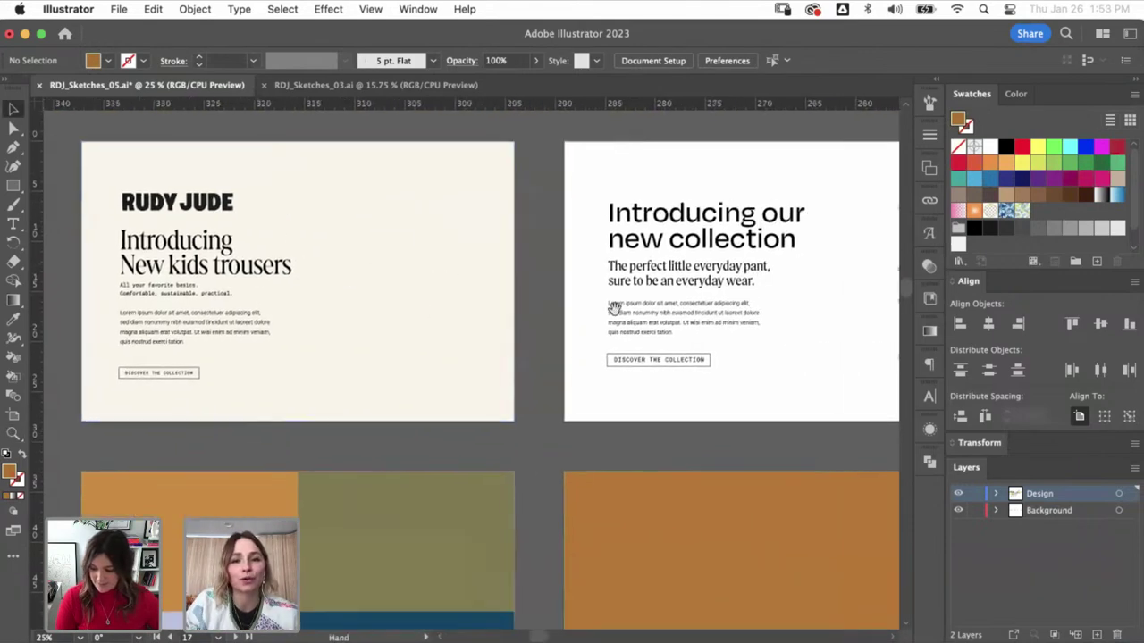
scroll(717, 324, "right", 4)
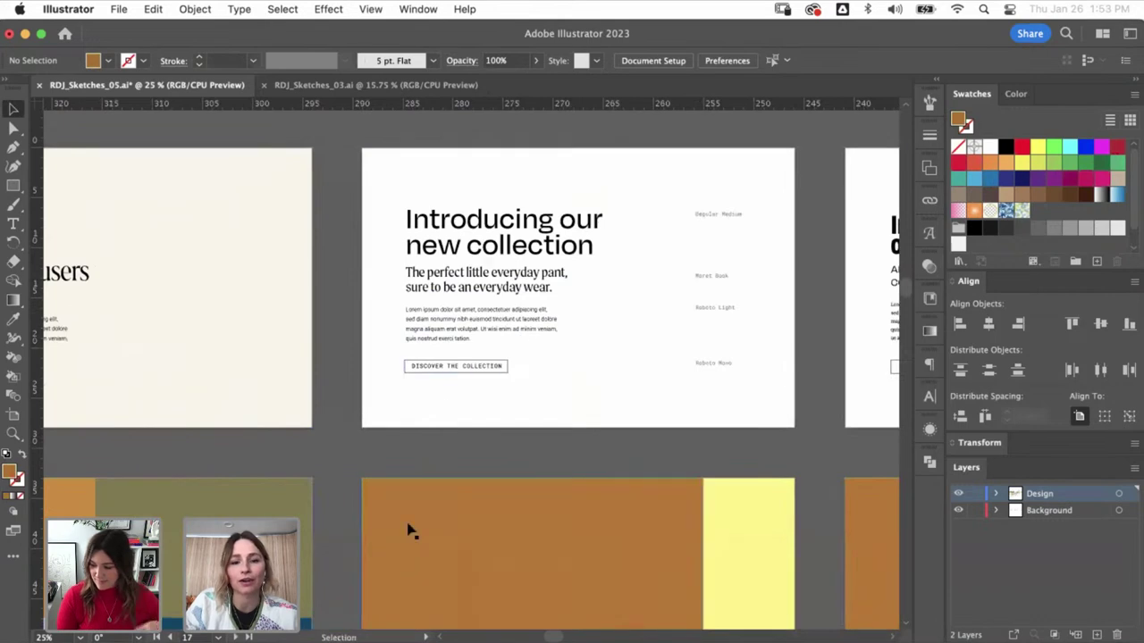
key("super+Tab")
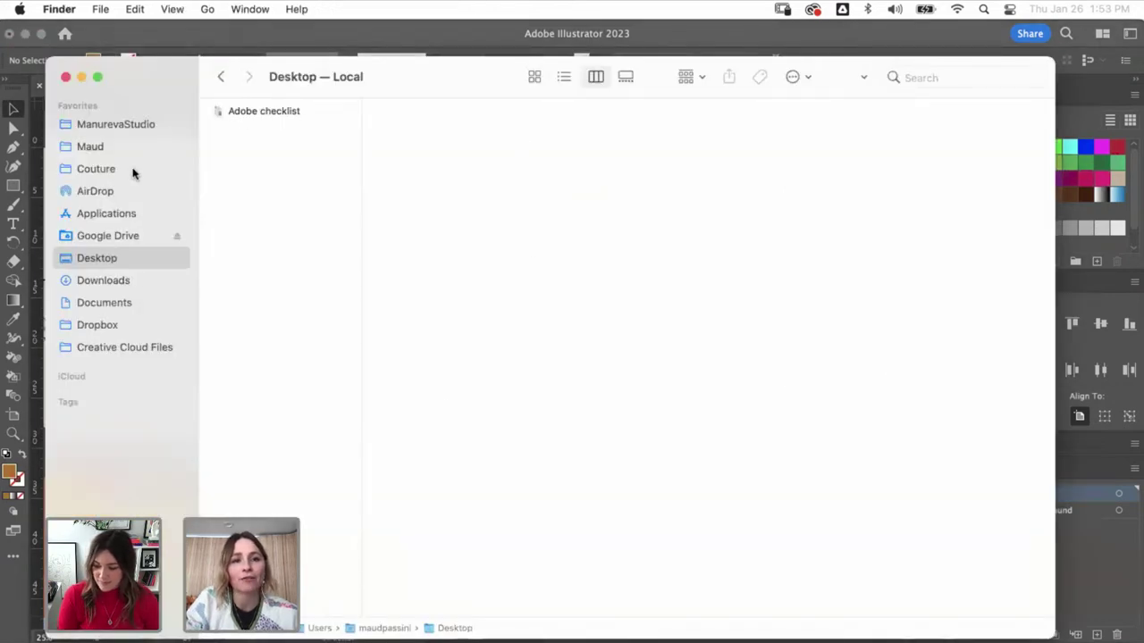
- Quick Look the brand assets PDF in the RDJ_Adobe freebie folder
left_click(149, 124)
left_click(262, 427)
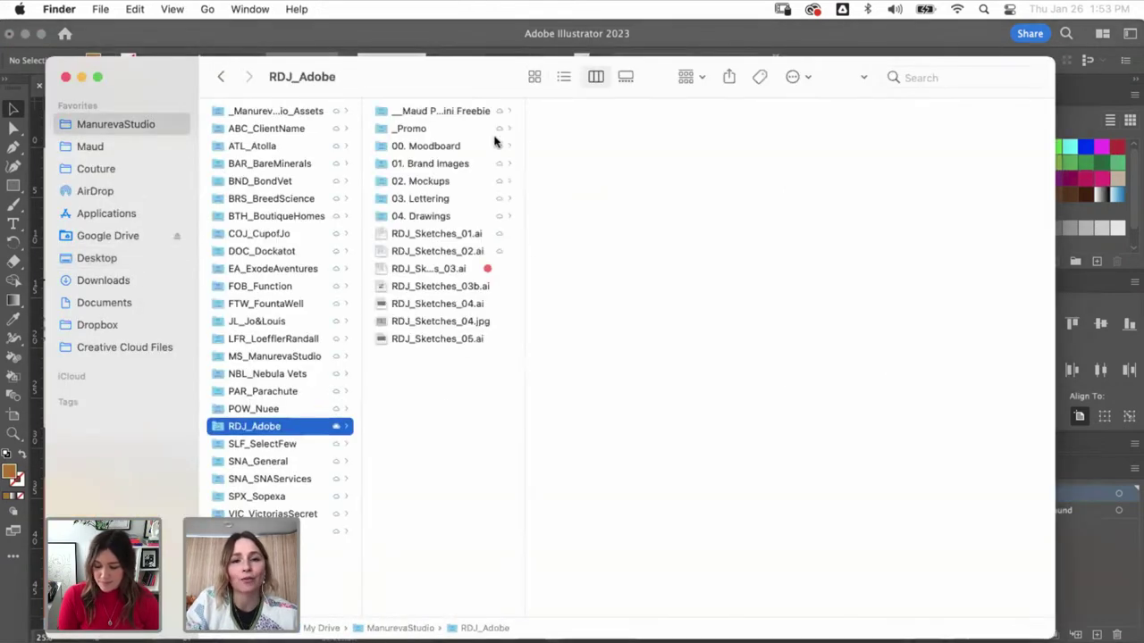
left_click(477, 110)
left_click(604, 128)
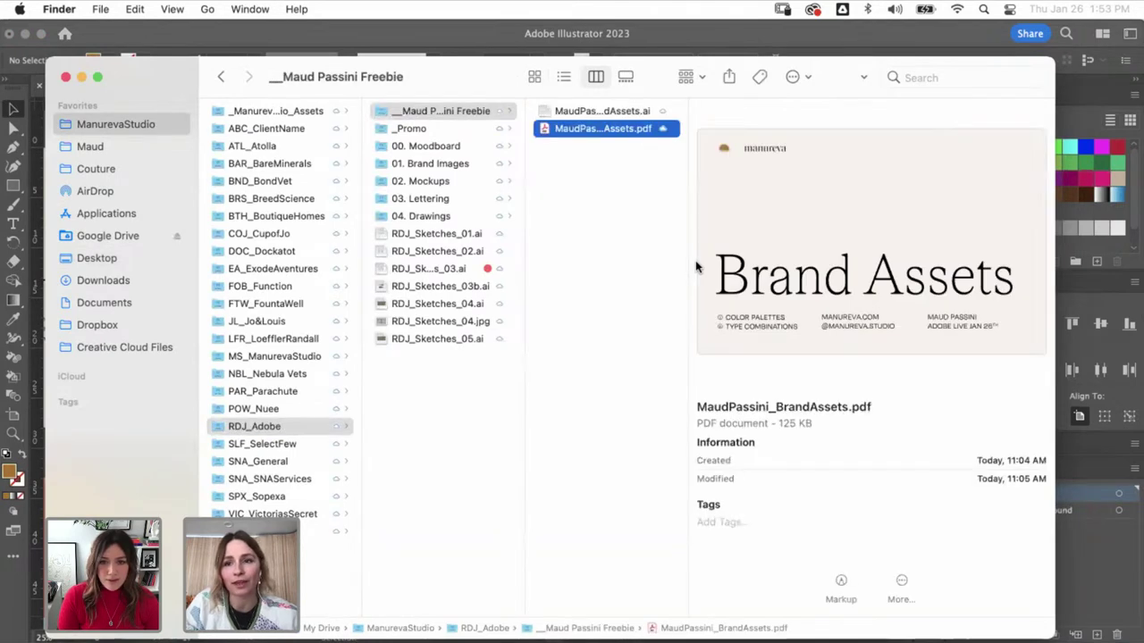
key("space")
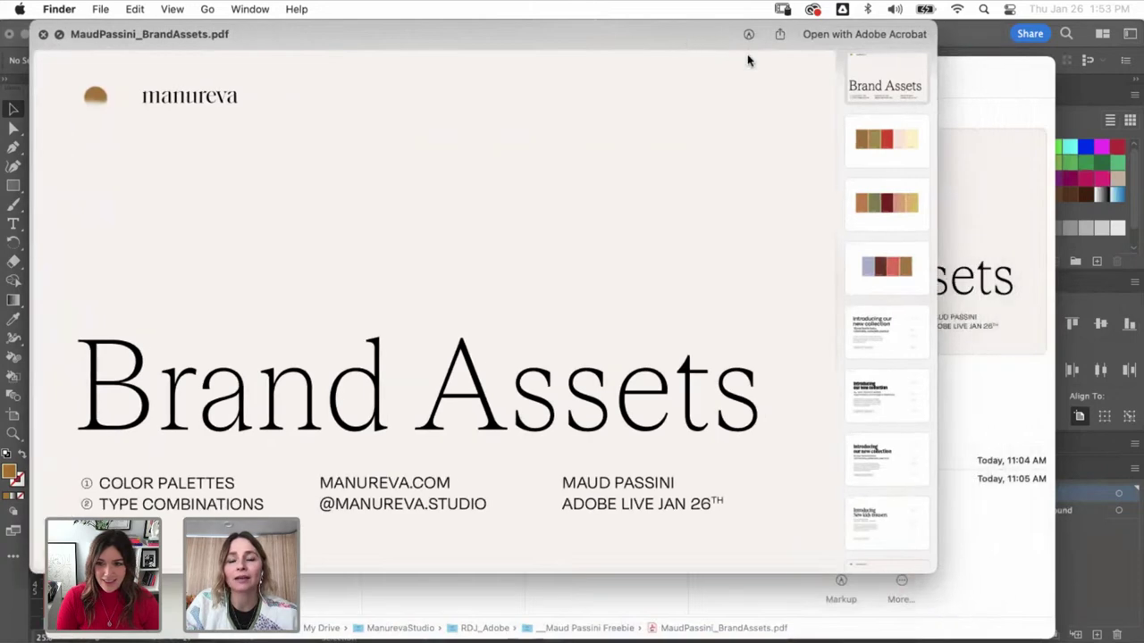
- Page through the Color Combo 01–03 palette pages to the first type combination
left_click(881, 140)
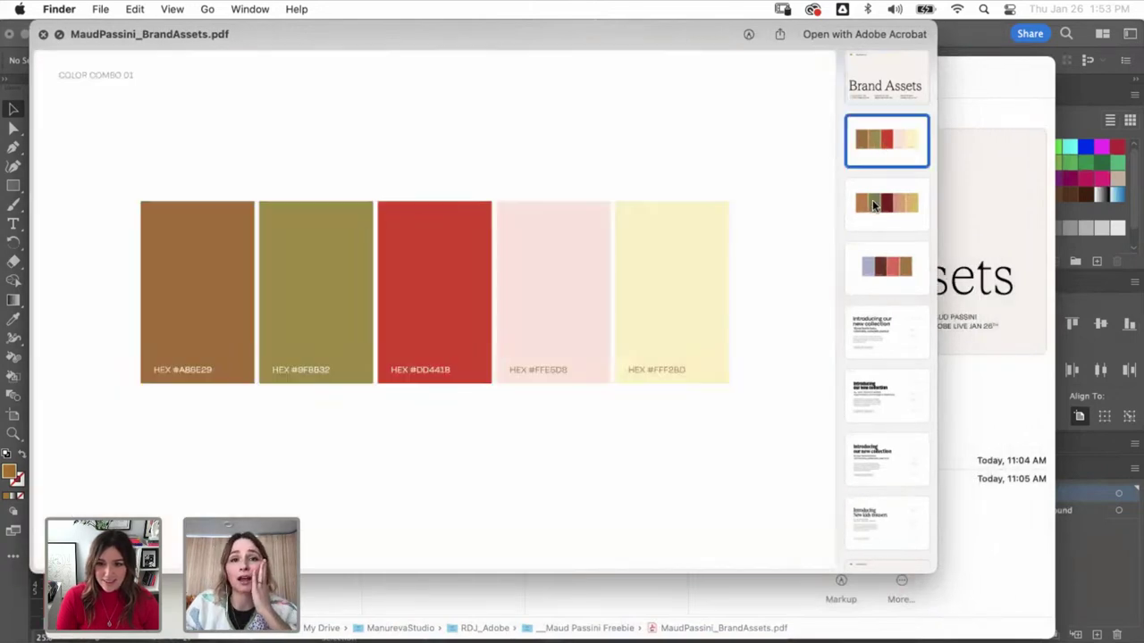
left_click(874, 201)
left_click(890, 282)
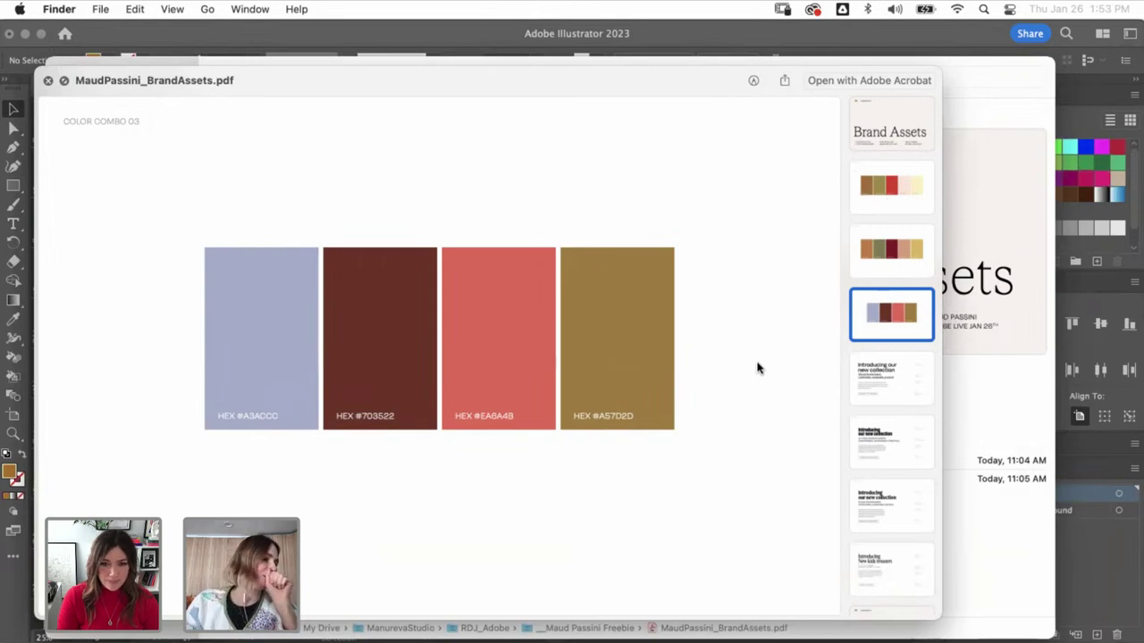
left_click(896, 190)
left_click(892, 251)
left_click(891, 313)
left_click(891, 378)
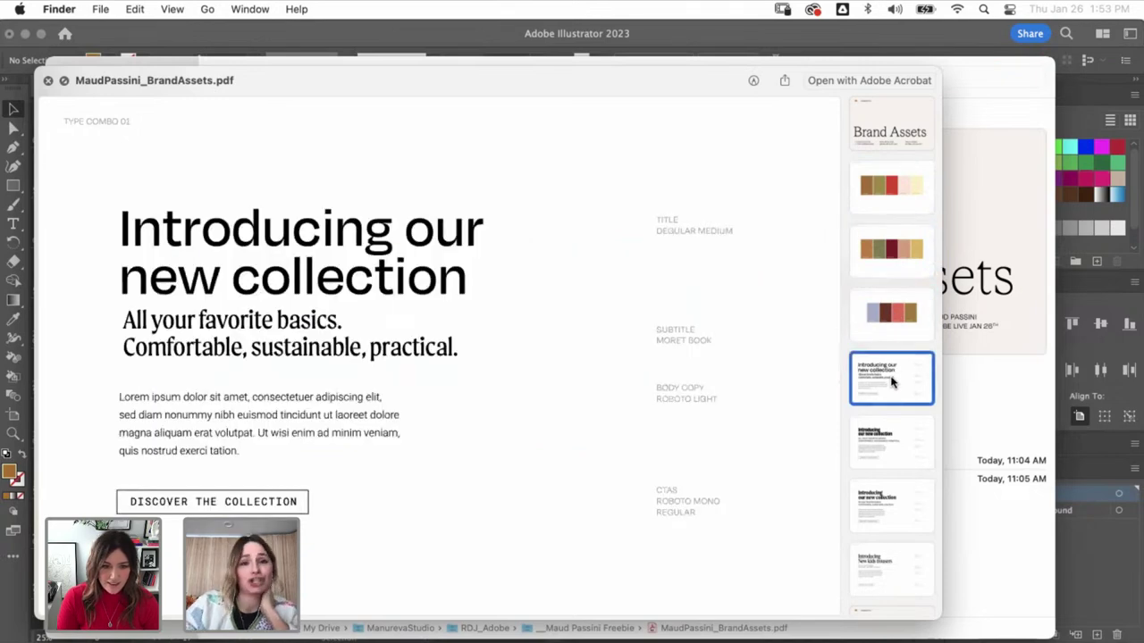
- Step through TYPE COMBO 01 and 02 to the New kids trousers page, then close the preview
key("Down")
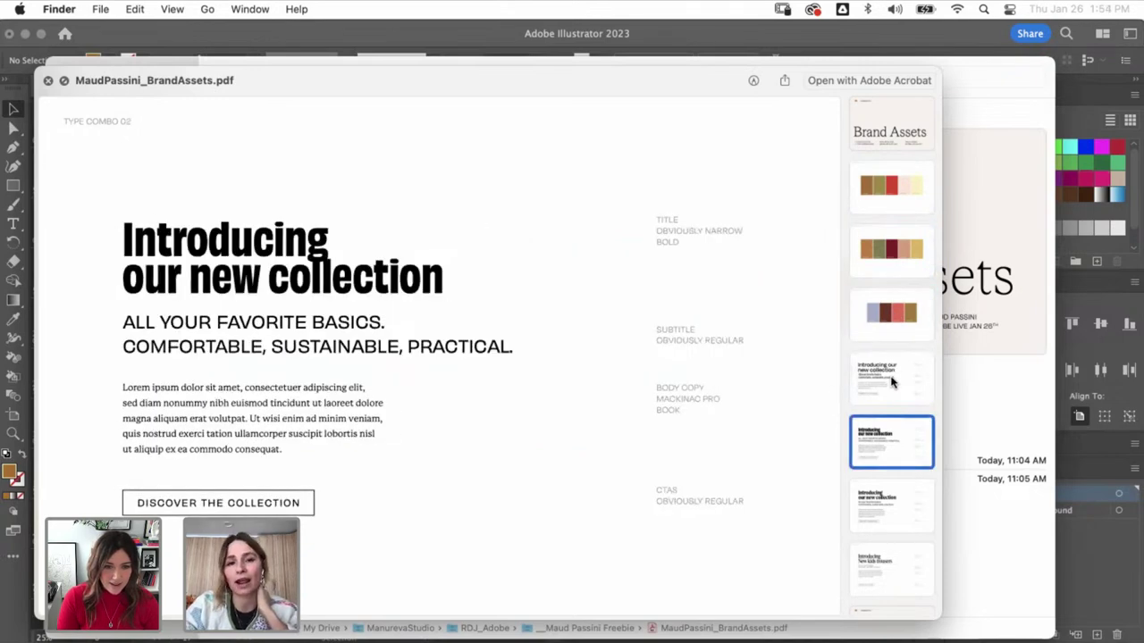
key("Down")
key("Down")
key("Down")
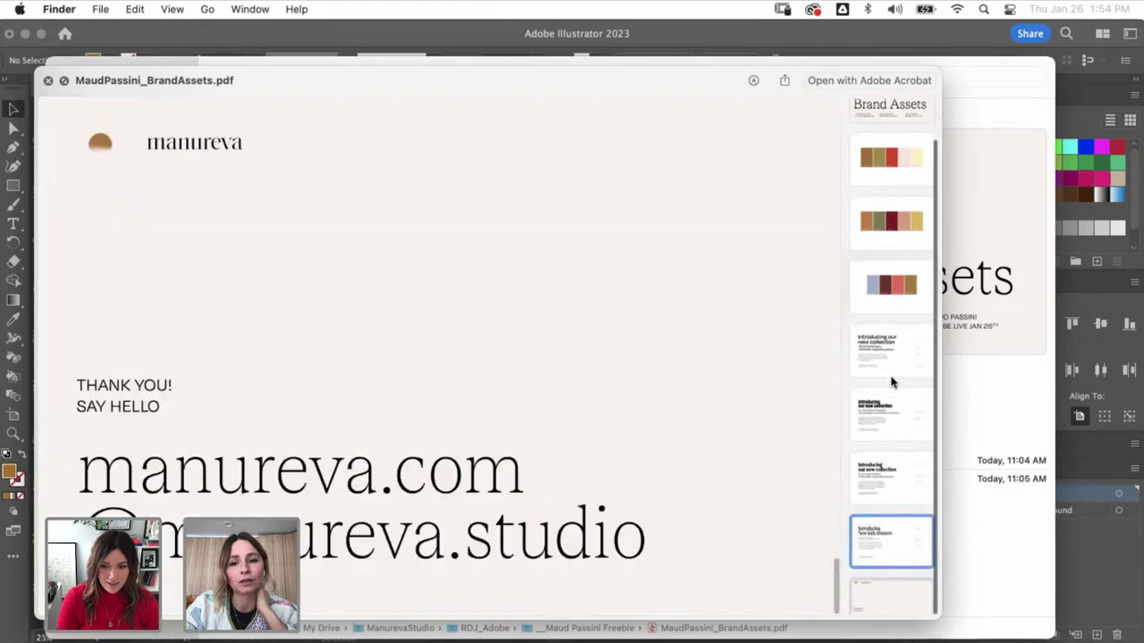
key("Up")
key("Up")
key("Up")
key("Up")
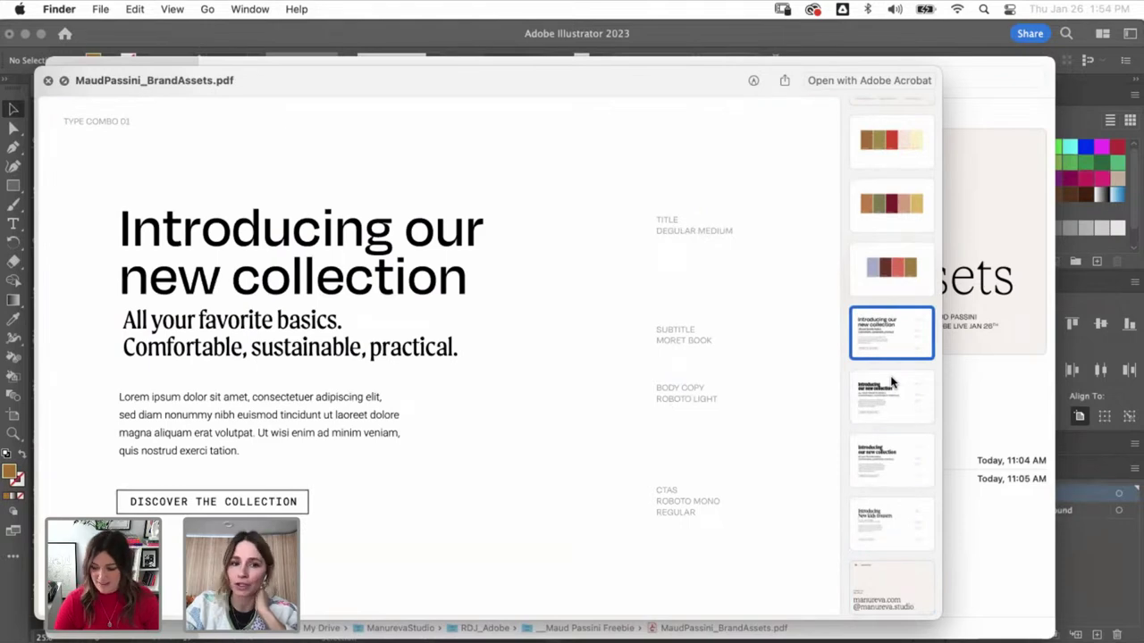
key("Down")
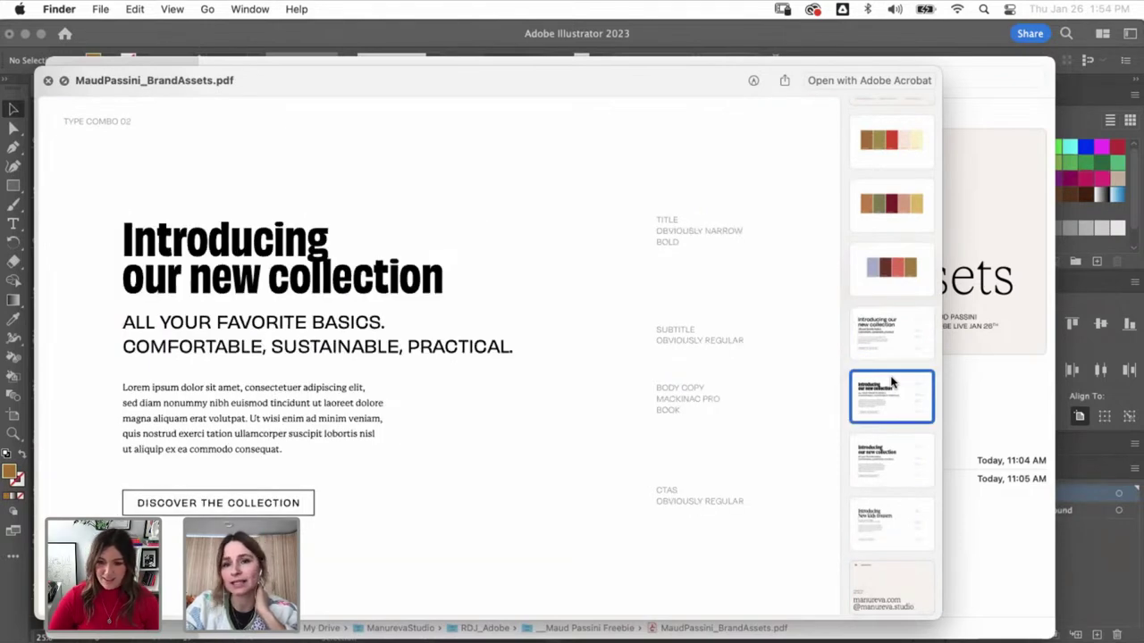
key("Down")
key("Down")
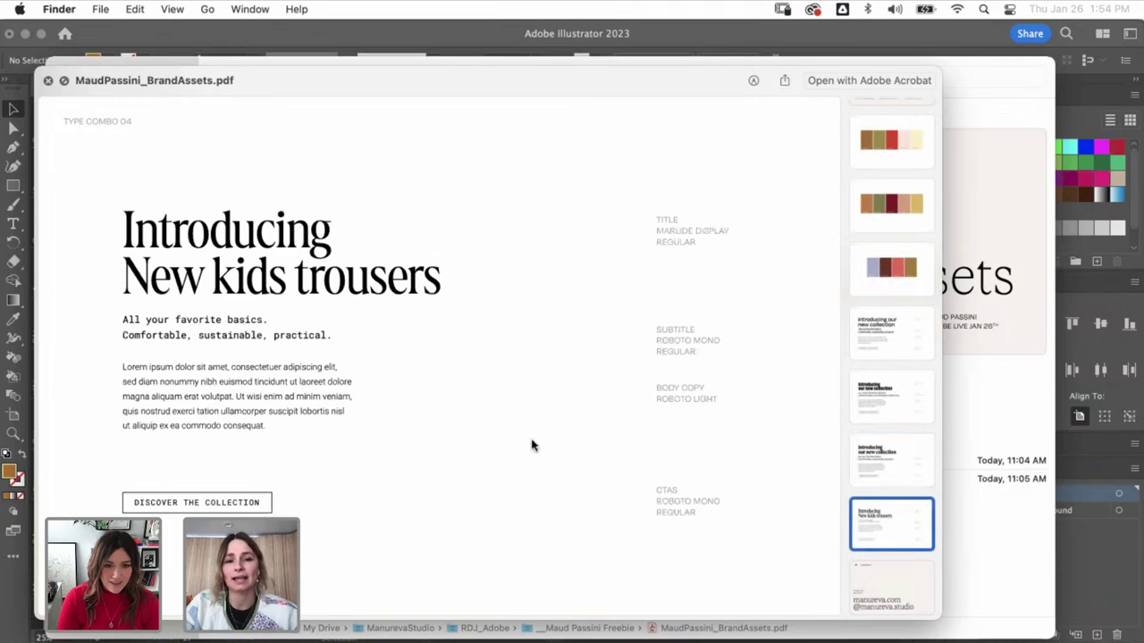
key("space")
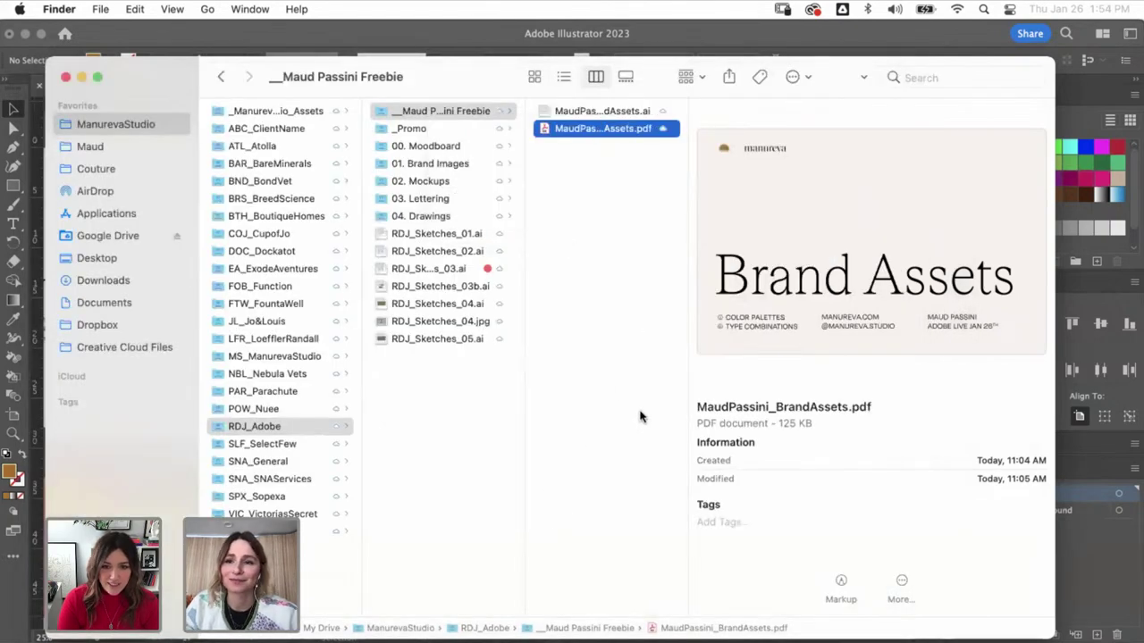
- Reopen the PDF preview and page ahead to TYPE COMBO 04 and the thank-you page
key("space")
key("Down")
key("Down")
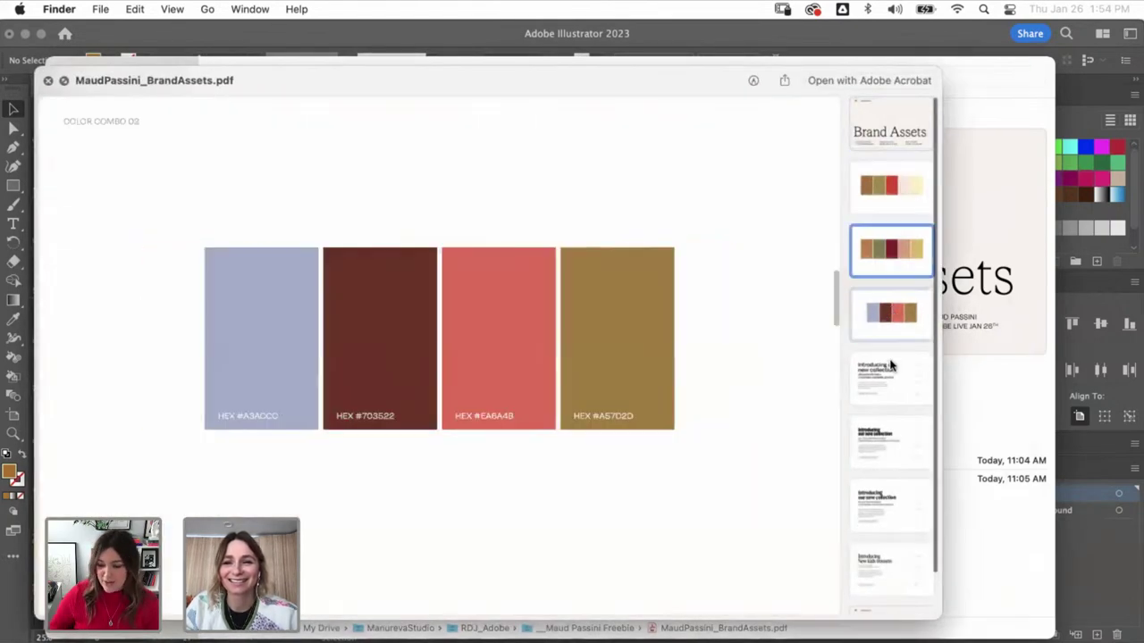
key("Down")
key("Down")
key("Down")
key("Down")
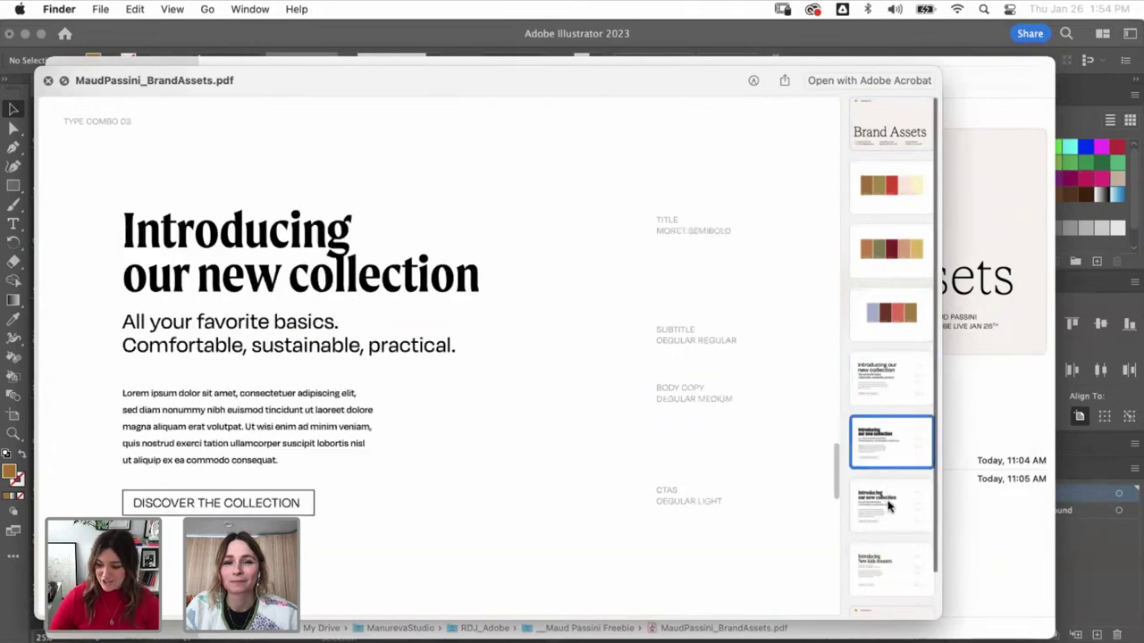
key("Down")
key("Down")
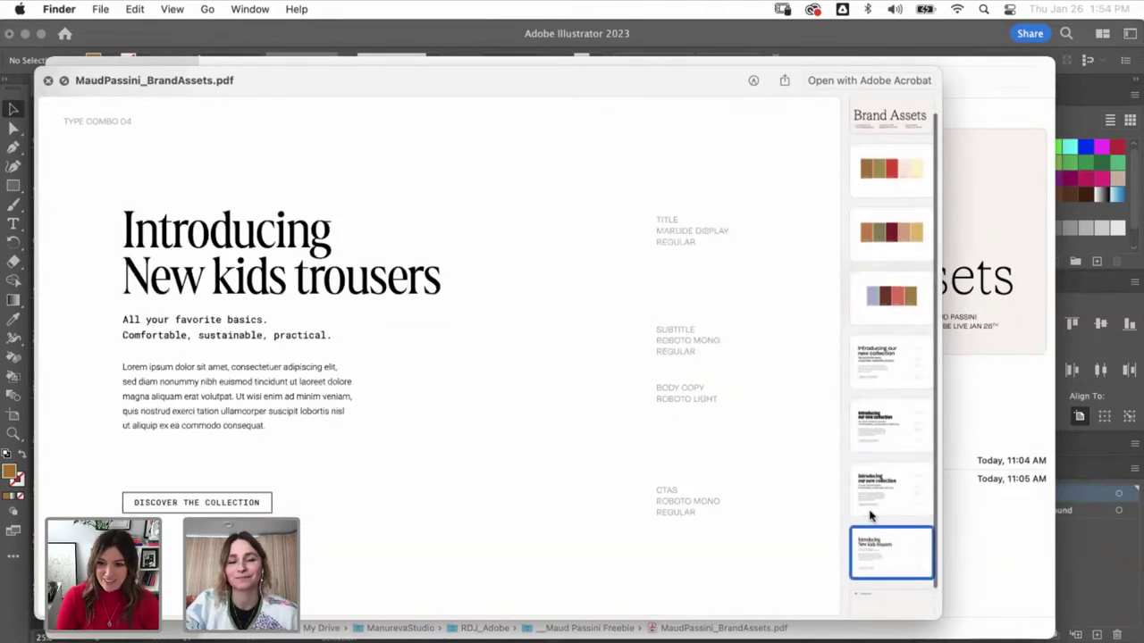
scroll(871, 515, "down", 1)
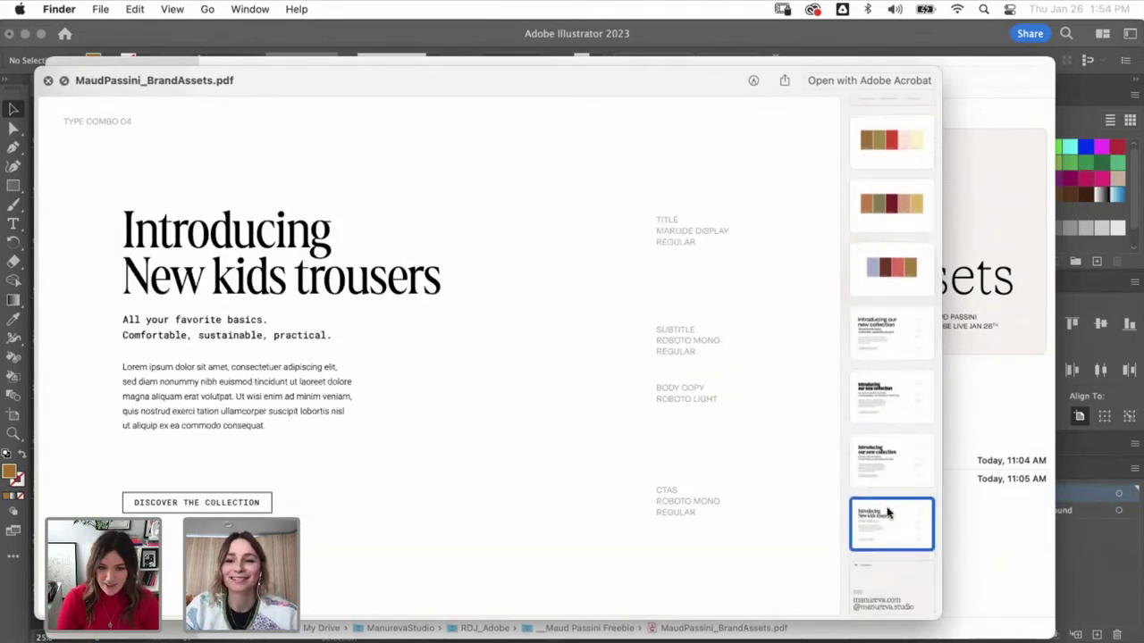
left_click(888, 574)
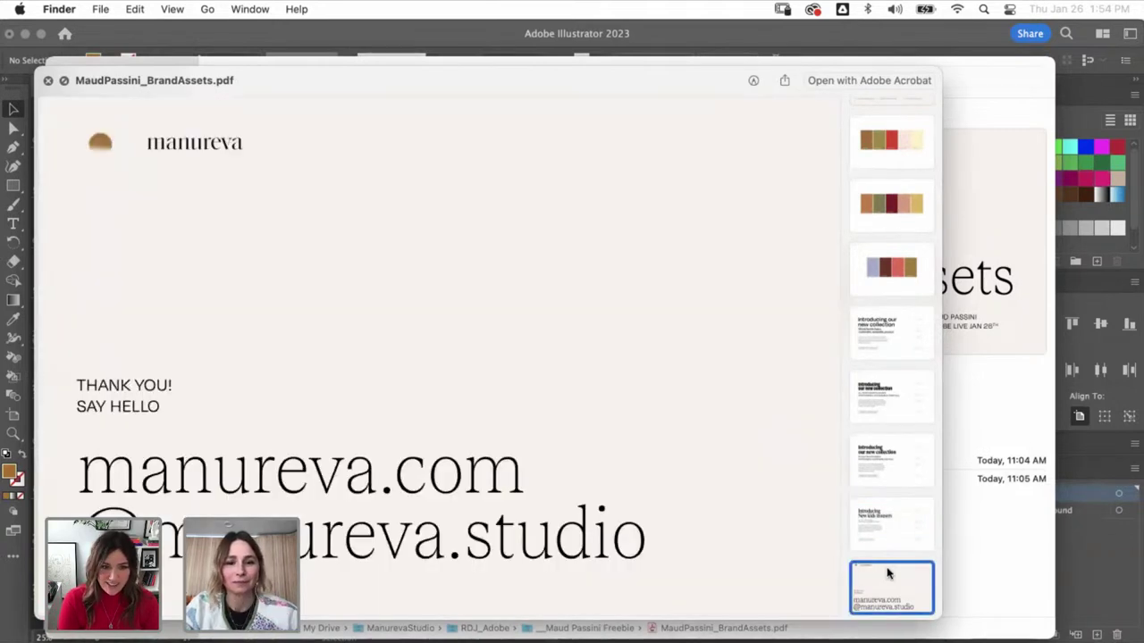
- Jump back through the type combination pages to the New kids trousers page and close the preview
left_click(885, 348)
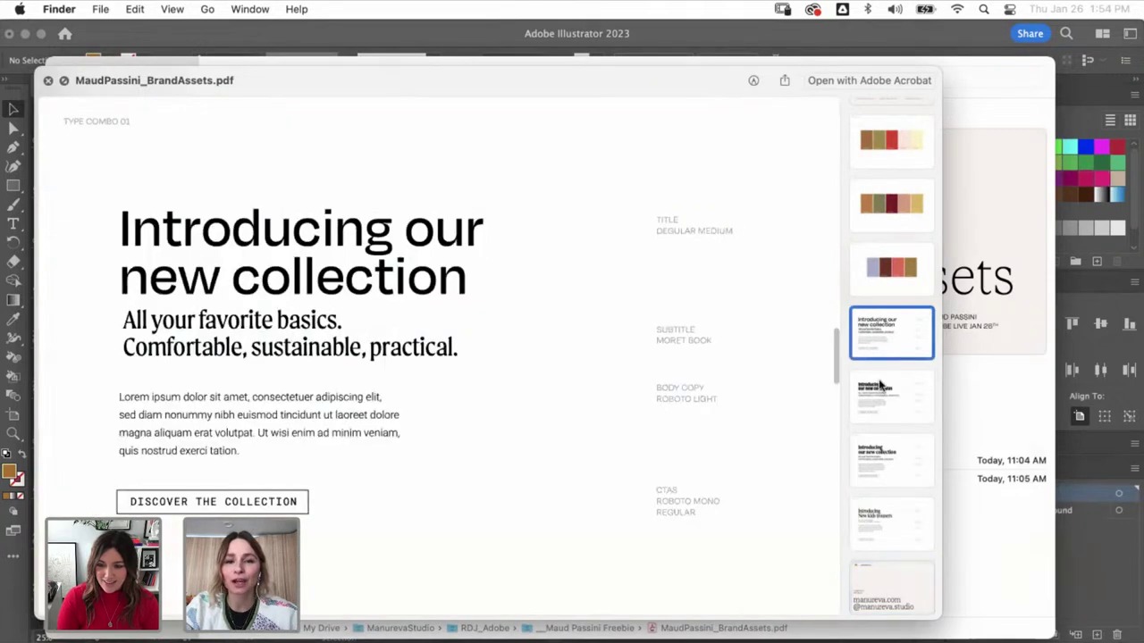
left_click(880, 387)
left_click(882, 478)
left_click(882, 530)
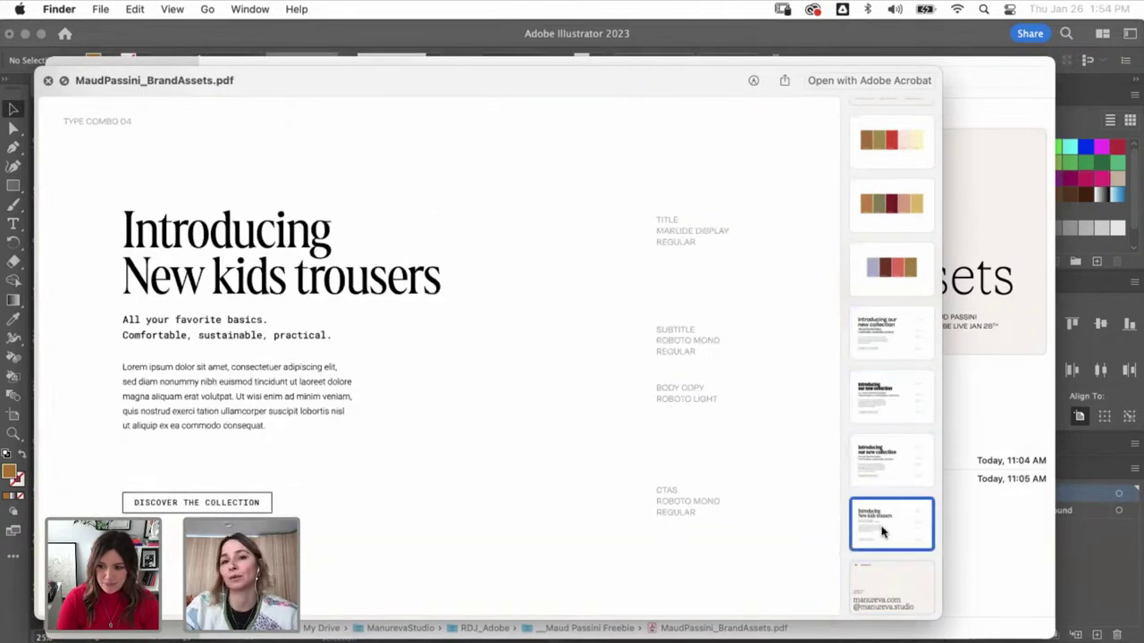
key("space")
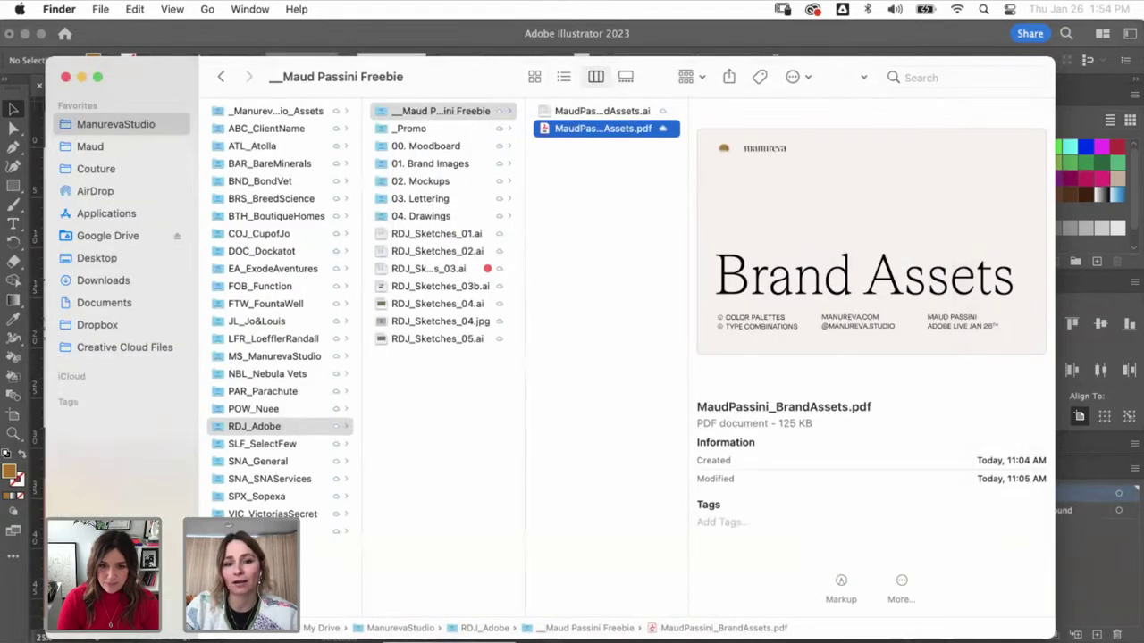
- Return to Illustrator and select the 'Introducing New kids trousers' headline for close inspection
left_click(488, 319)
scroll(563, 447, "right", 2)
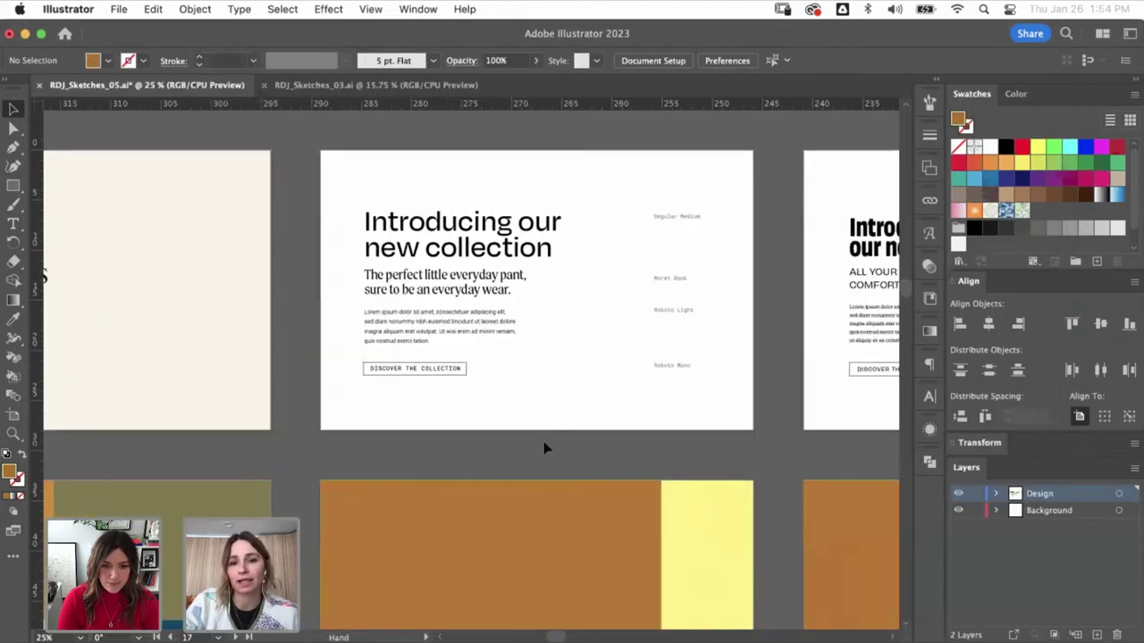
scroll(543, 376, "down", 3)
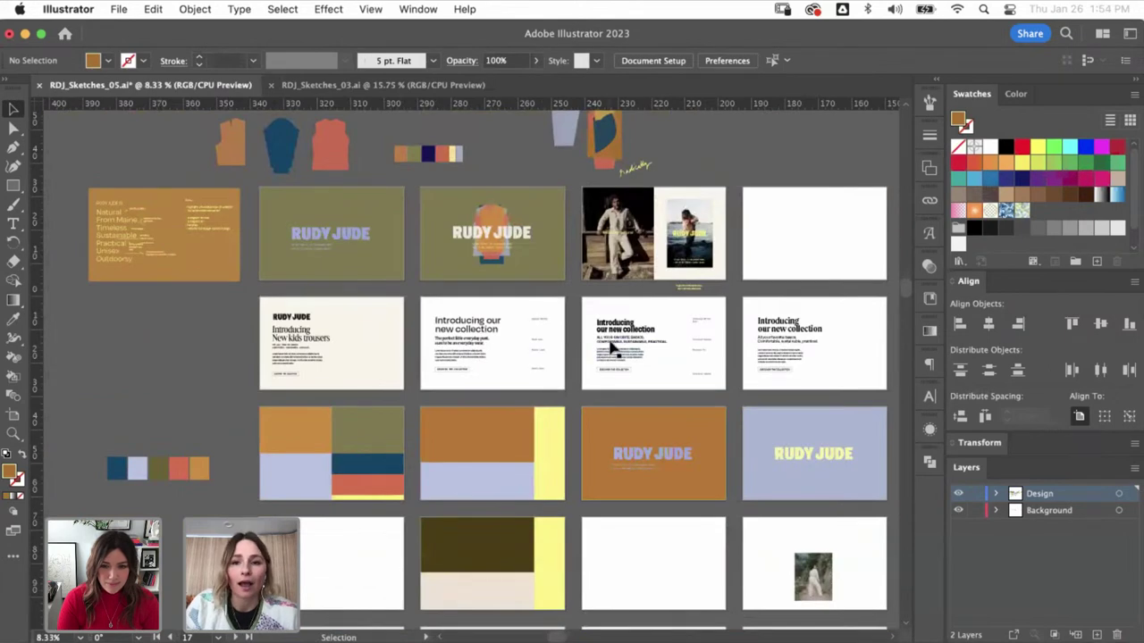
scroll(286, 344, "up", 4)
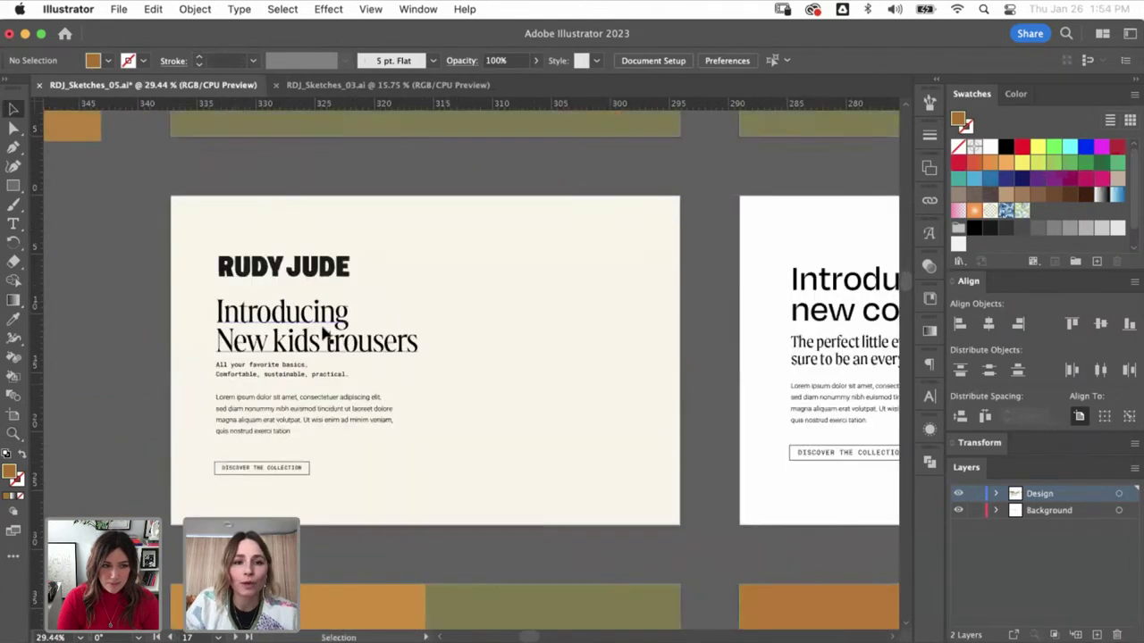
scroll(336, 266, "left", 2)
scroll(466, 346, "up", 2)
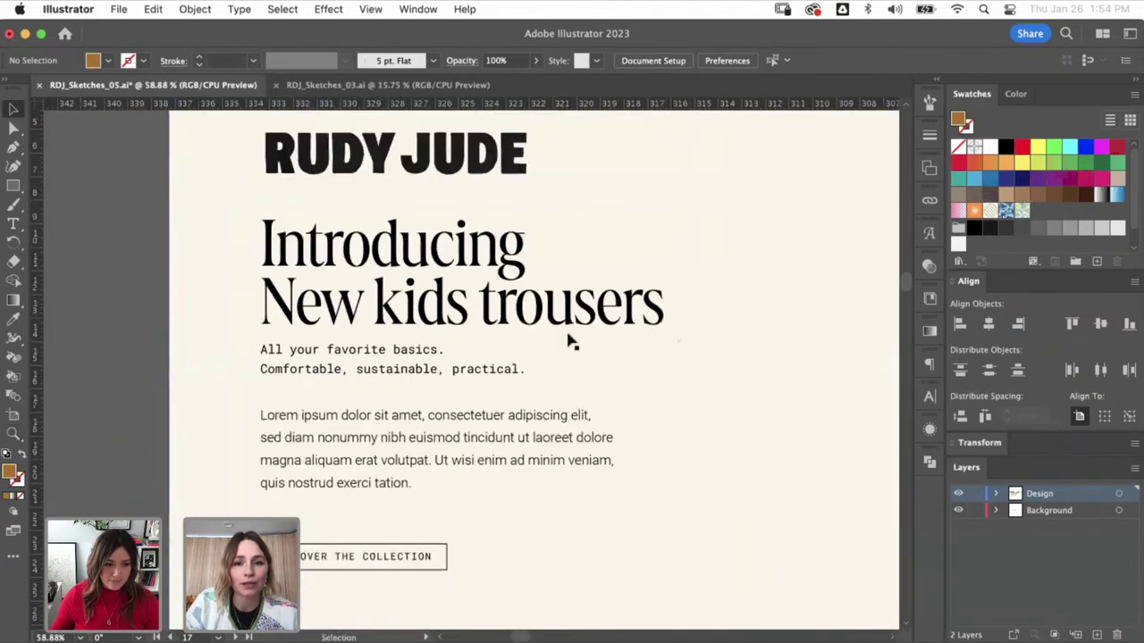
left_click(548, 313)
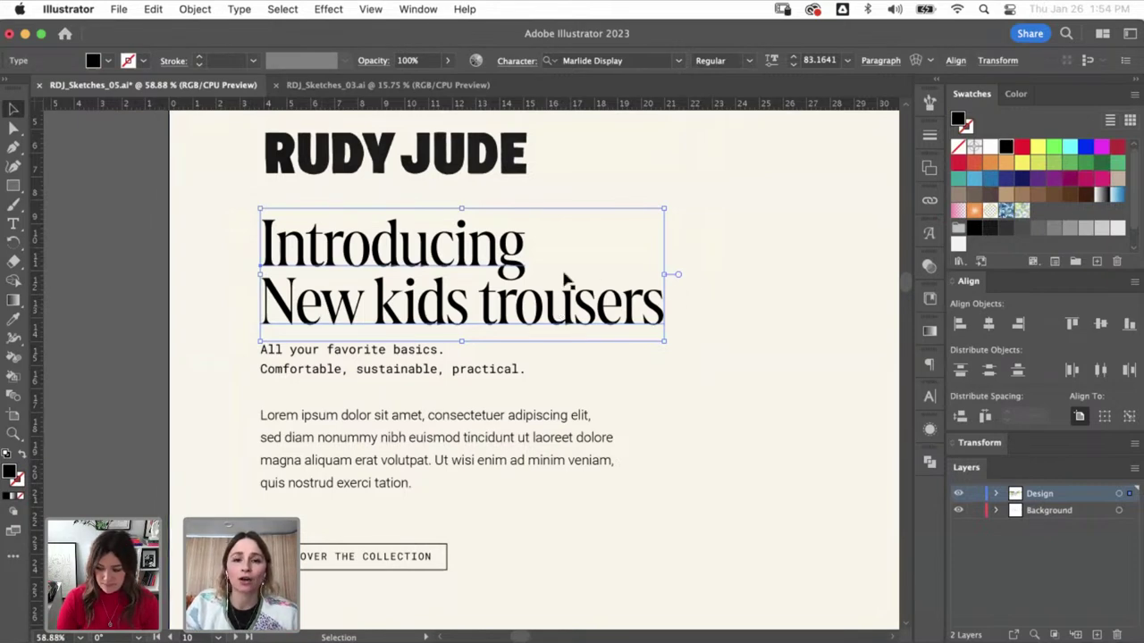
key("a")
- Scale the 'All your favorite basics' subtitle up to about 17 pt
scroll(557, 293, "up", 5)
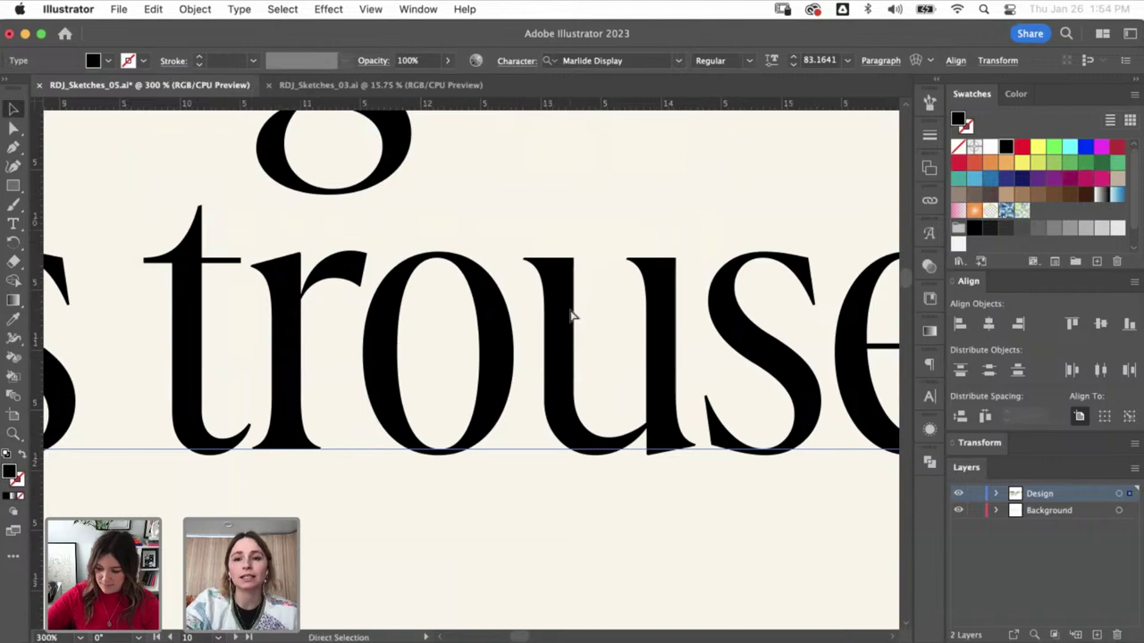
scroll(572, 315, "down", 3)
scroll(571, 340, "down", 3)
left_click_drag(593, 365, 701, 356)
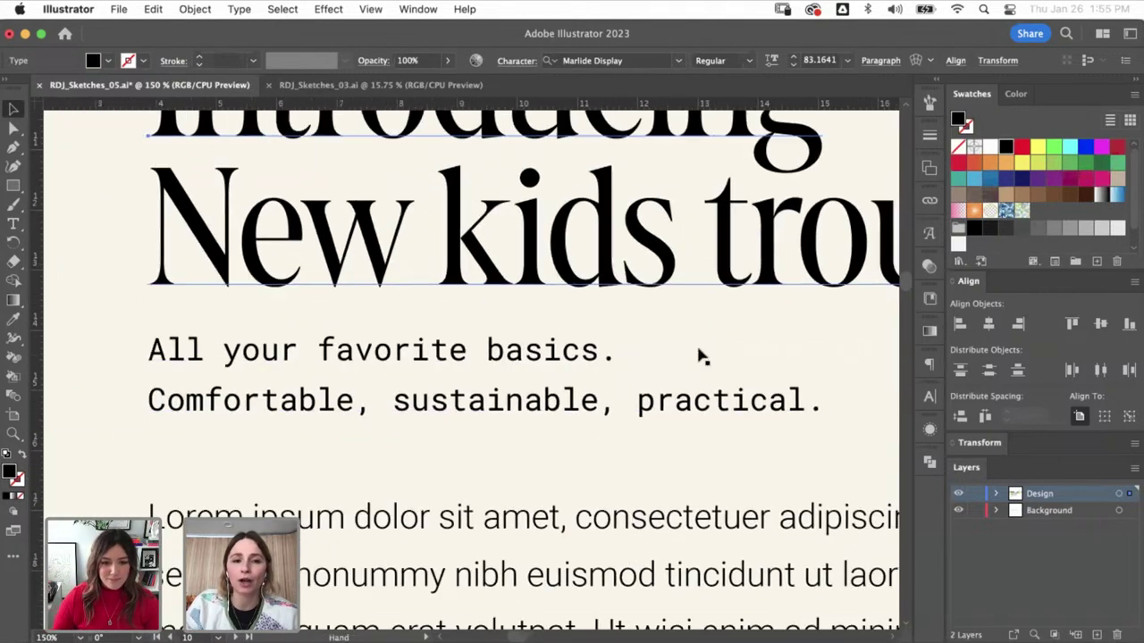
scroll(566, 179, "down", 2)
key("v")
left_click(490, 533)
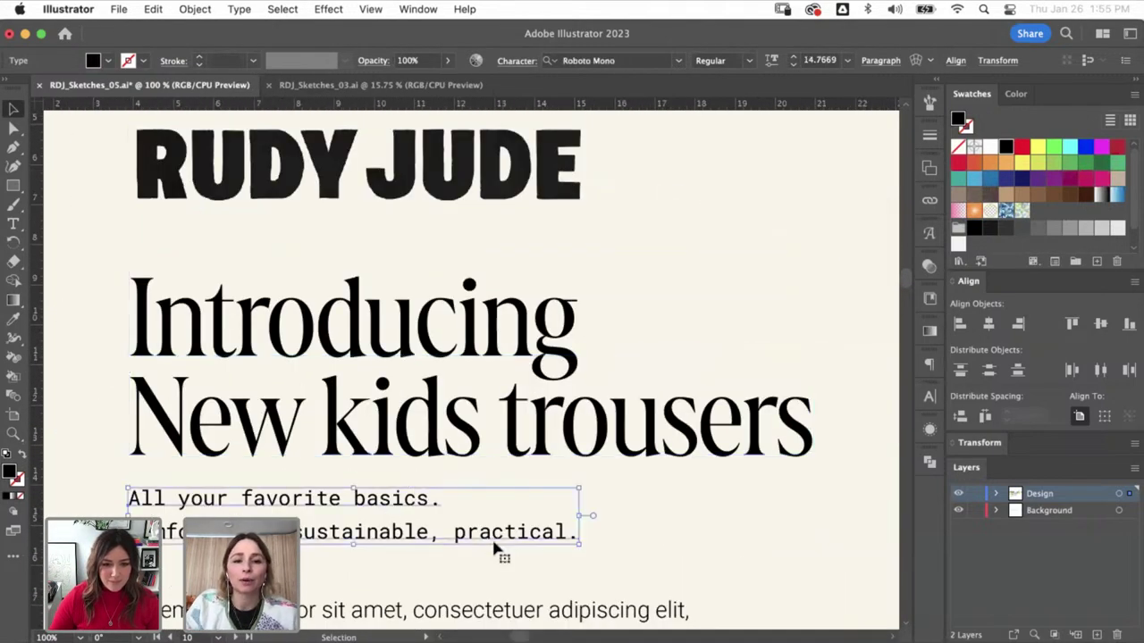
scroll(496, 550, "down", 5)
scroll(542, 428, "left", 1)
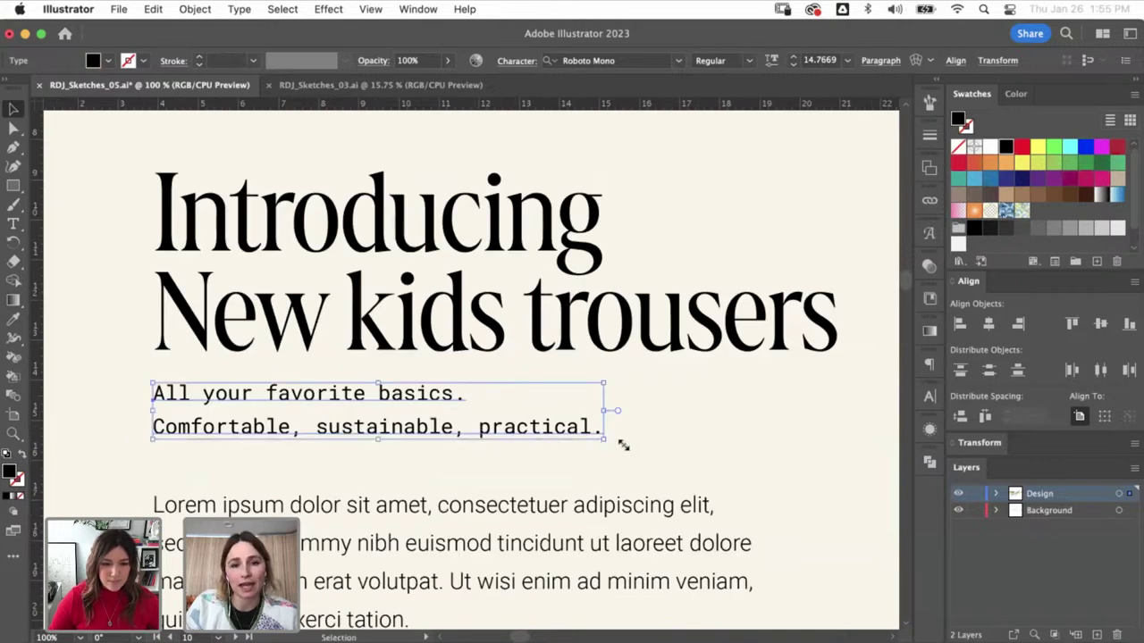
left_click_drag(623, 445, 672, 471)
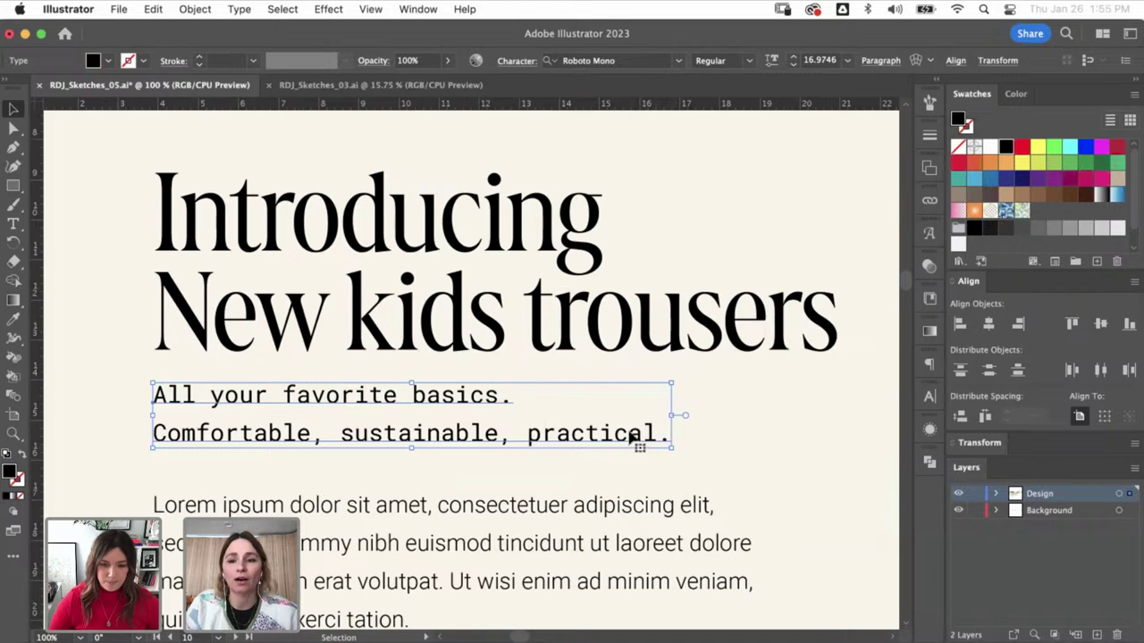
- Select the Lorem ipsum body paragraph, then zoom out and deselect it
key("space")
left_click_drag(632, 438, 626, 332)
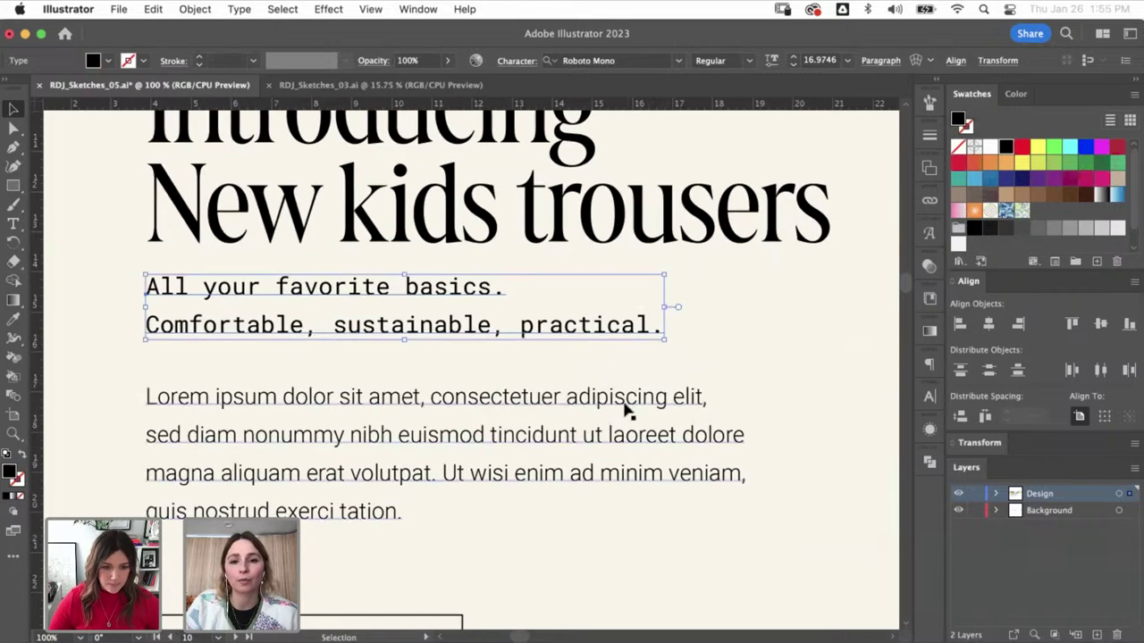
left_click(625, 407)
scroll(608, 365, "down", 4)
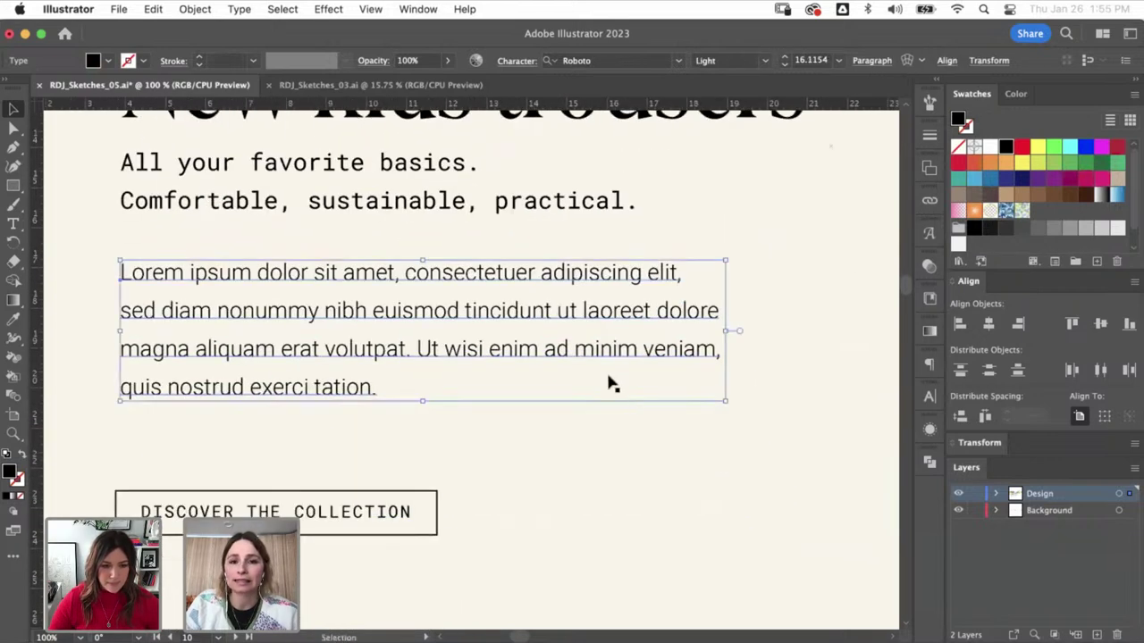
key("super+minus")
key("super+minus")
key("super+minus")
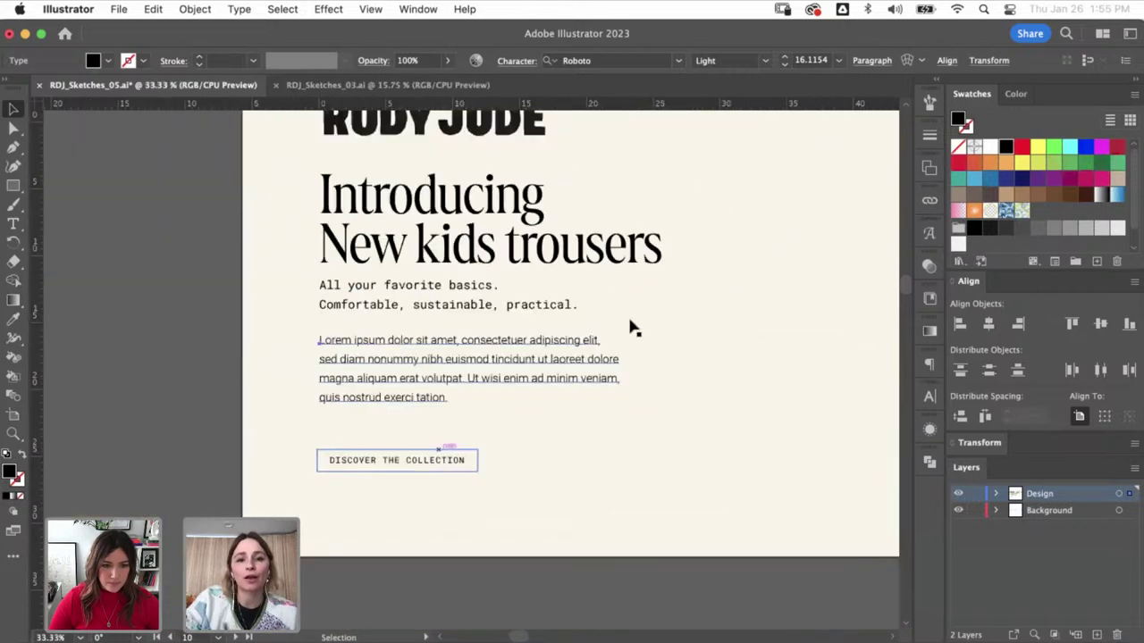
left_click_drag(712, 373, 295, 401)
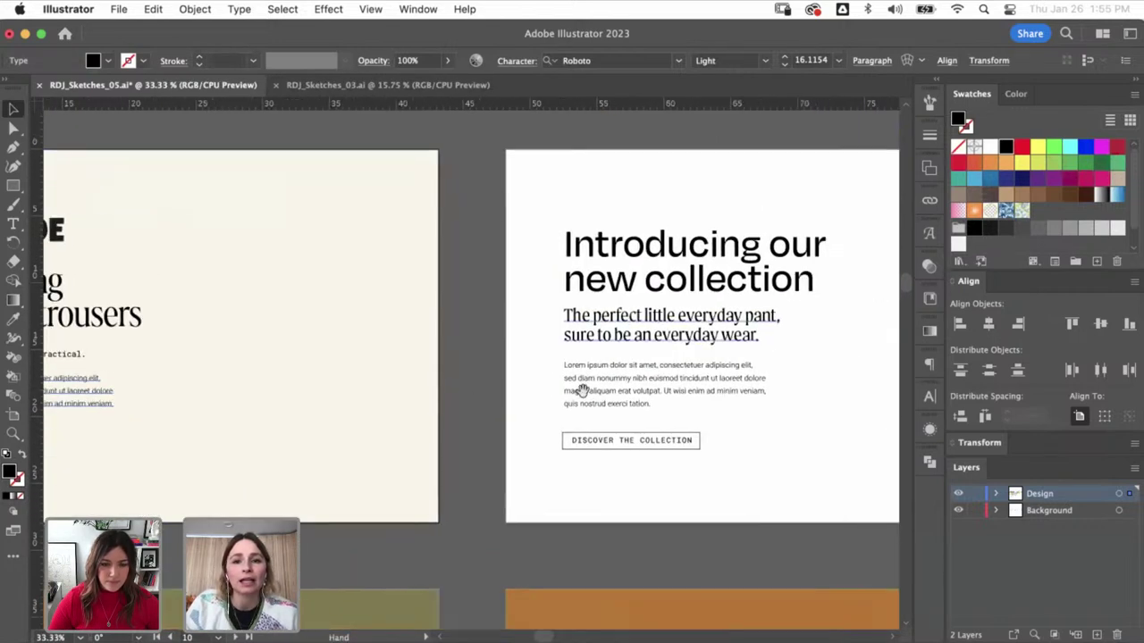
left_click(768, 449)
- Select the 'Introducing our new collection' headline and survey the surrounding artboard grid
left_click_drag(794, 449, 609, 458)
left_click(592, 253)
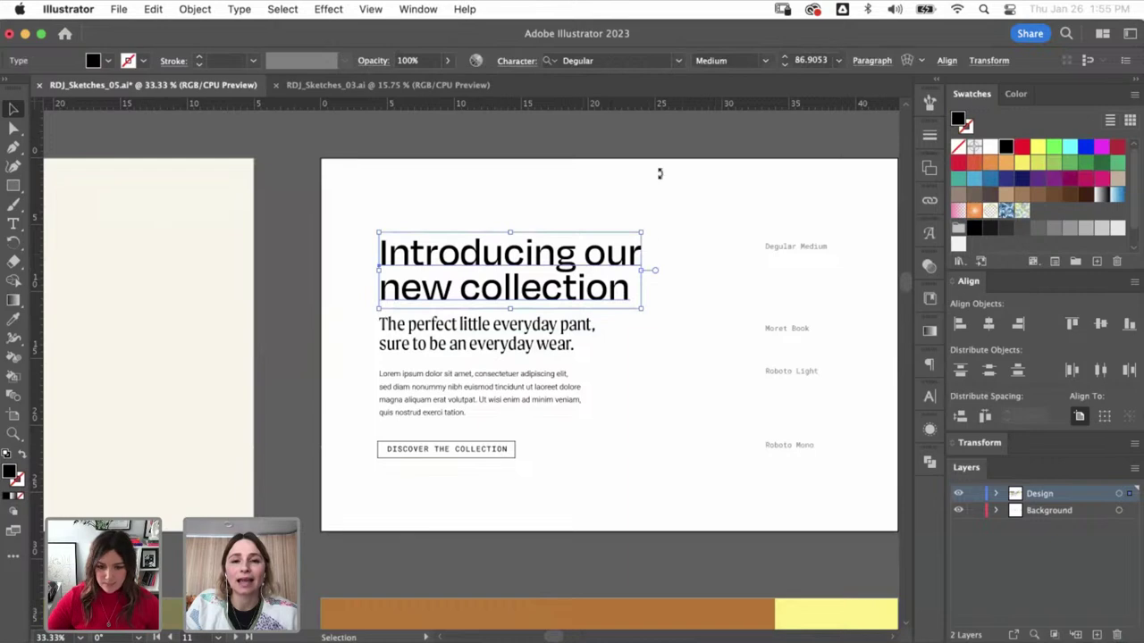
key("super+minus")
key("super+minus")
key("super+minus")
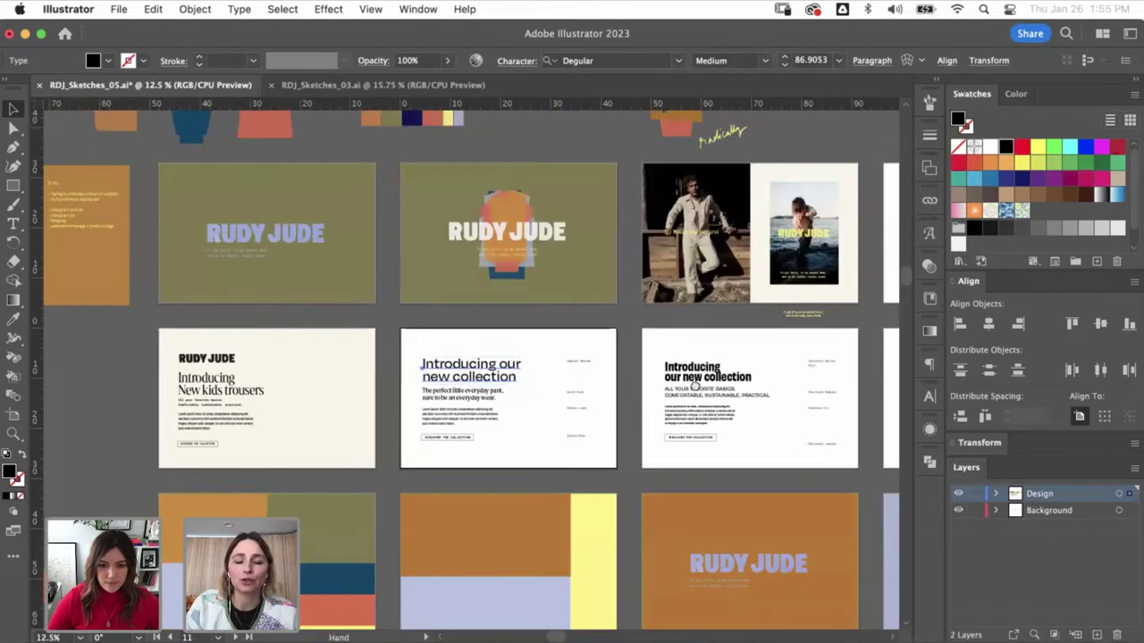
left_click_drag(786, 353, 545, 353)
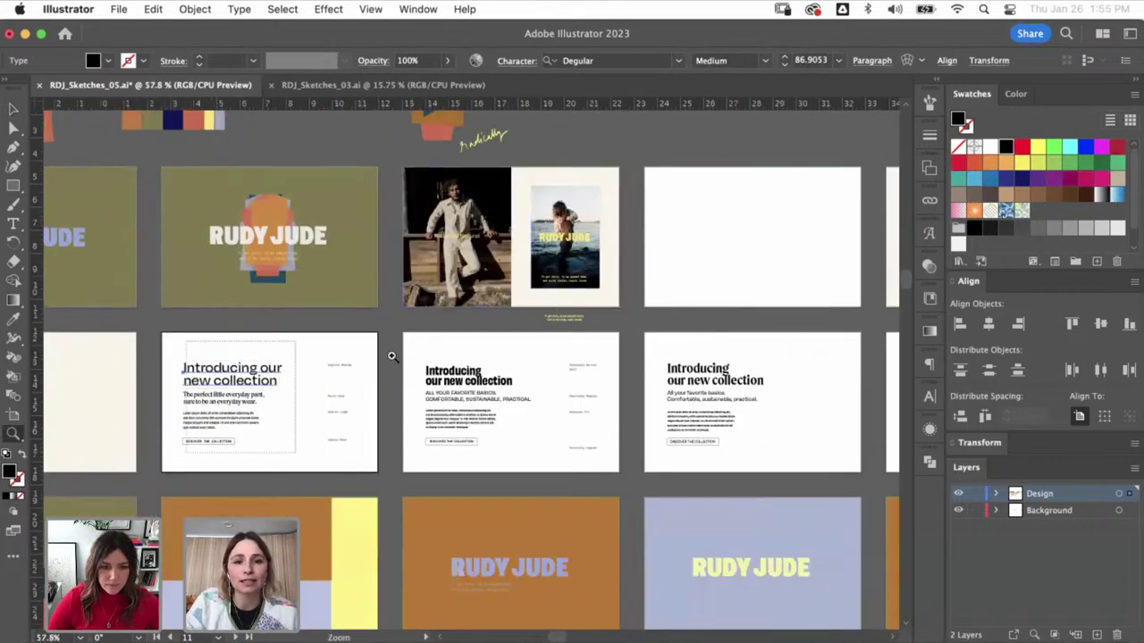
key("super+equal")
key("super+equal")
key("super+equal")
key("super+equal")
key("super+minus")
key("super+minus")
key("super+minus")
key("super+minus")
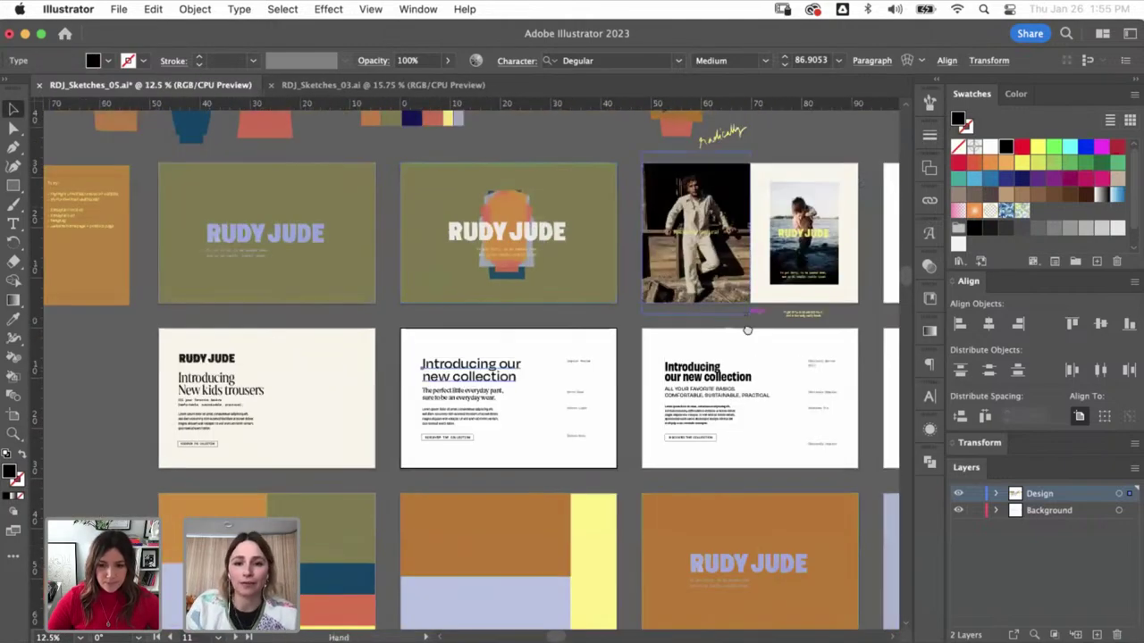
scroll(748, 324, "down", 3)
scroll(748, 325, "right", 5)
left_click_drag(617, 380, 751, 384)
scroll(626, 420, "left", 5)
scroll(625, 420, "up", 2)
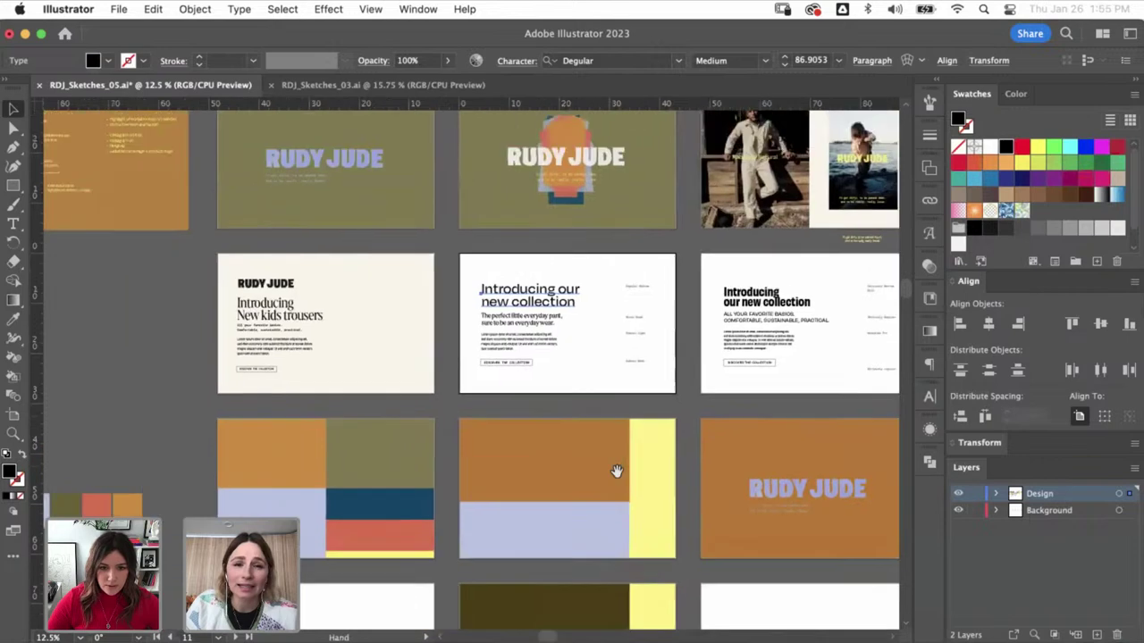
left_click(590, 428)
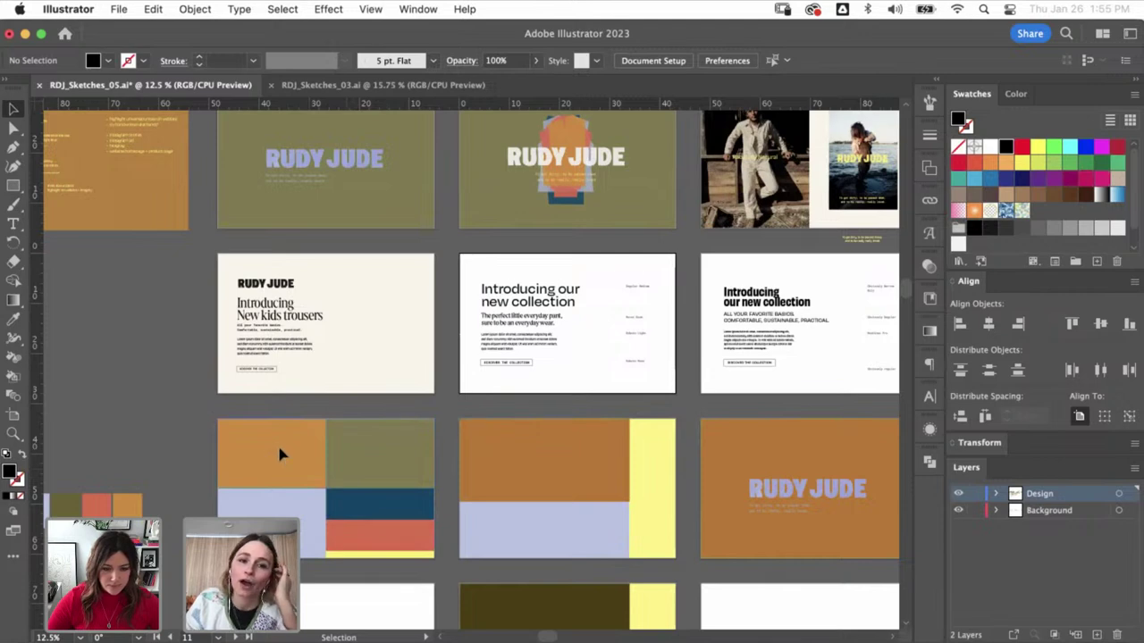
left_click(279, 455)
left_click(350, 459)
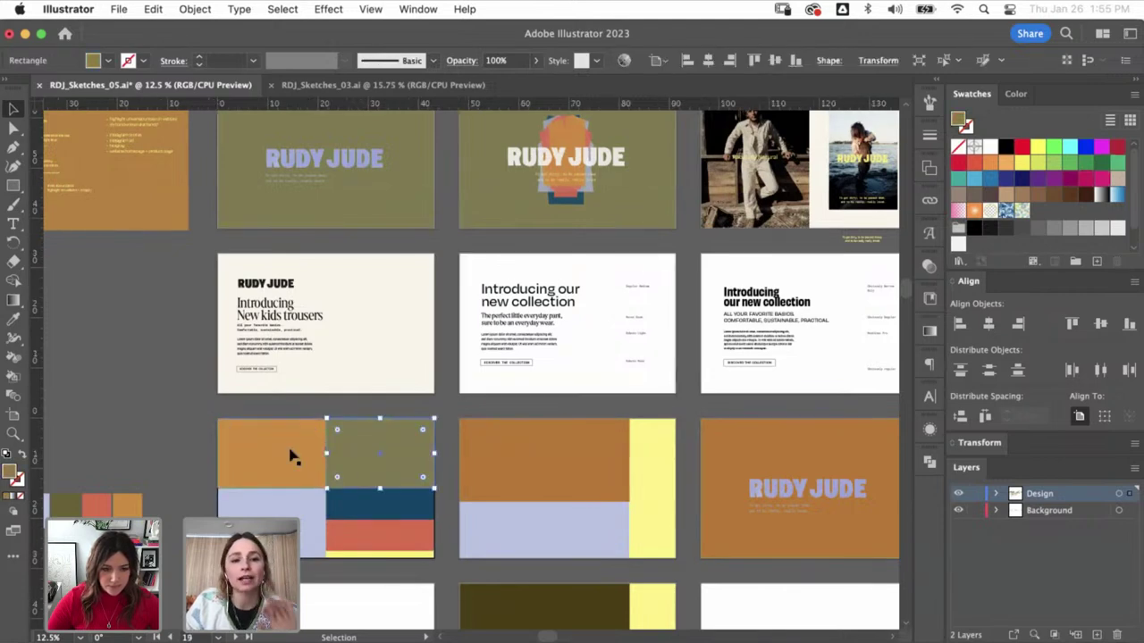
left_click(299, 469)
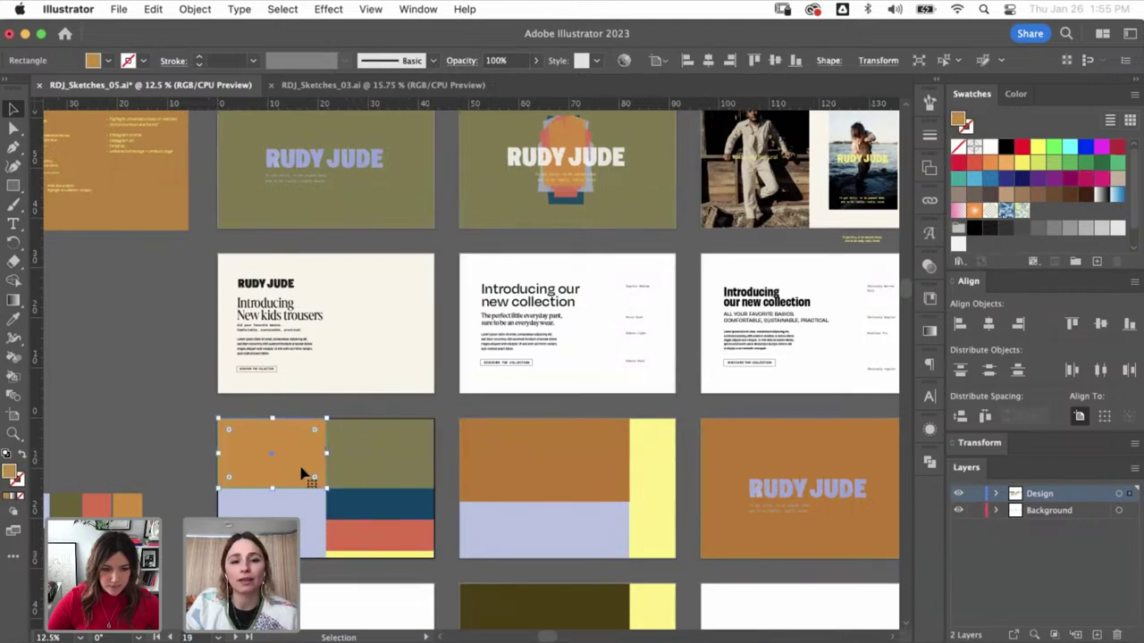
left_click(449, 423)
left_click(296, 511)
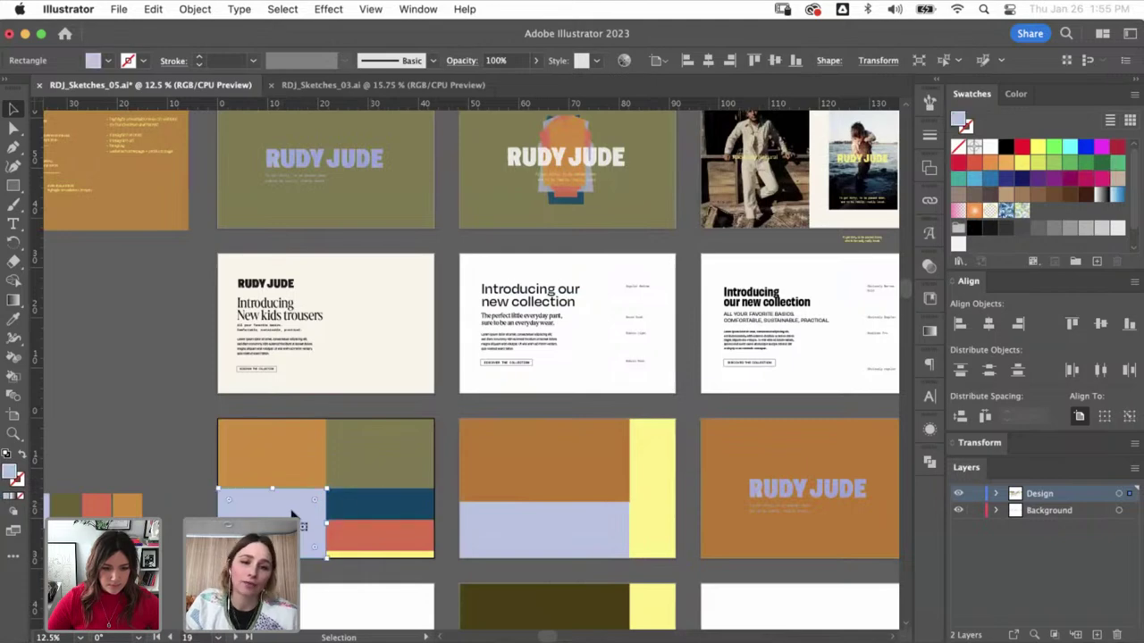
left_click(411, 506)
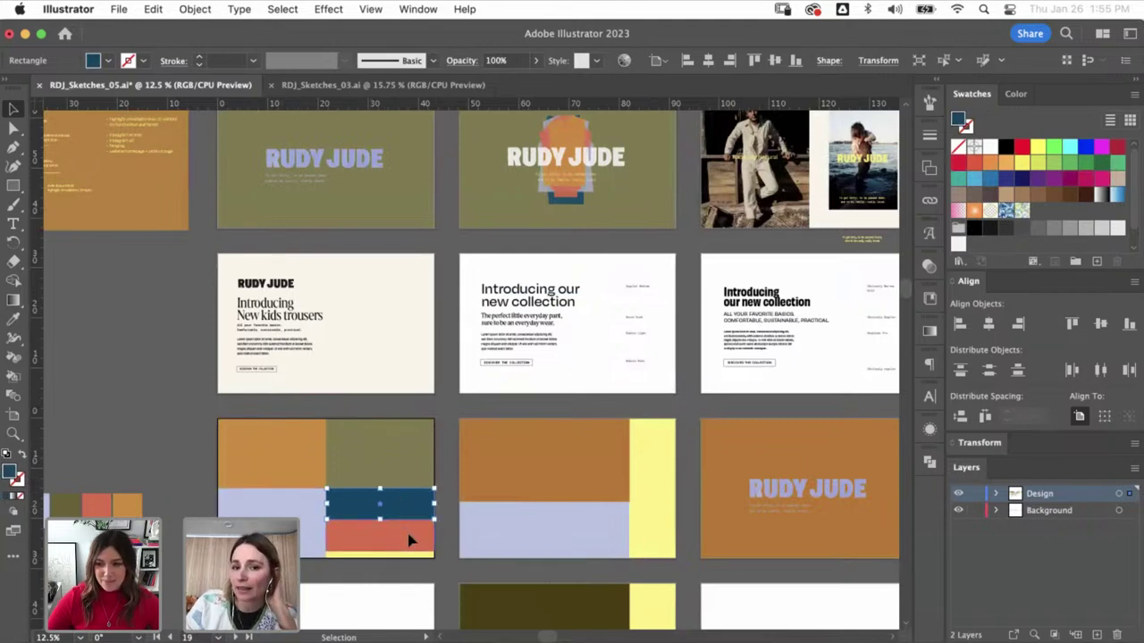
left_click(411, 539)
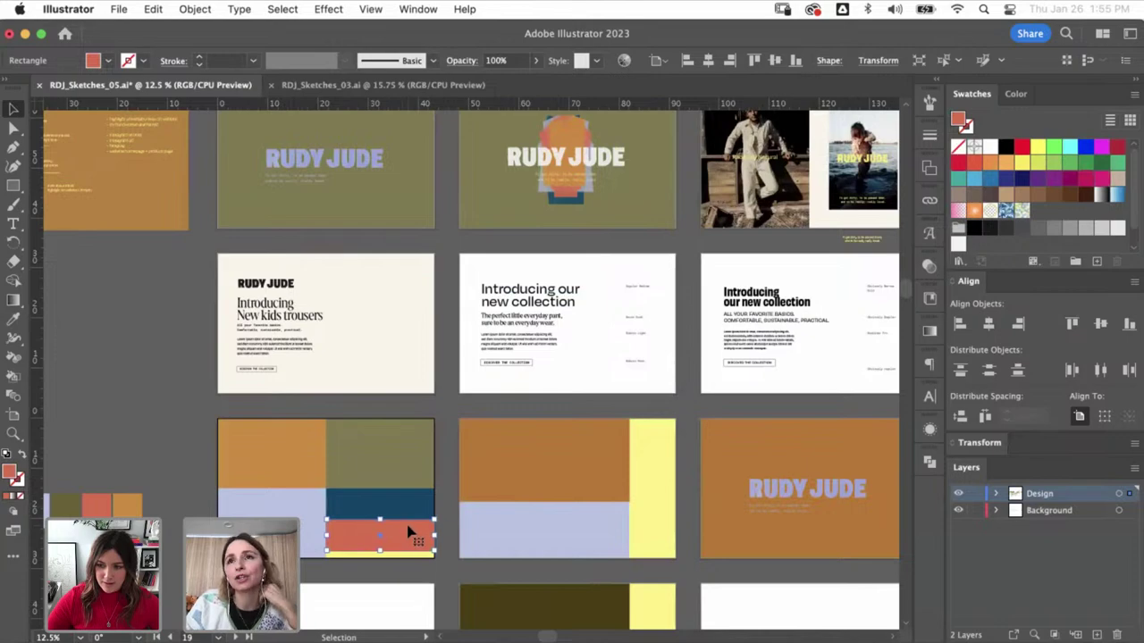
key("super+Tab")
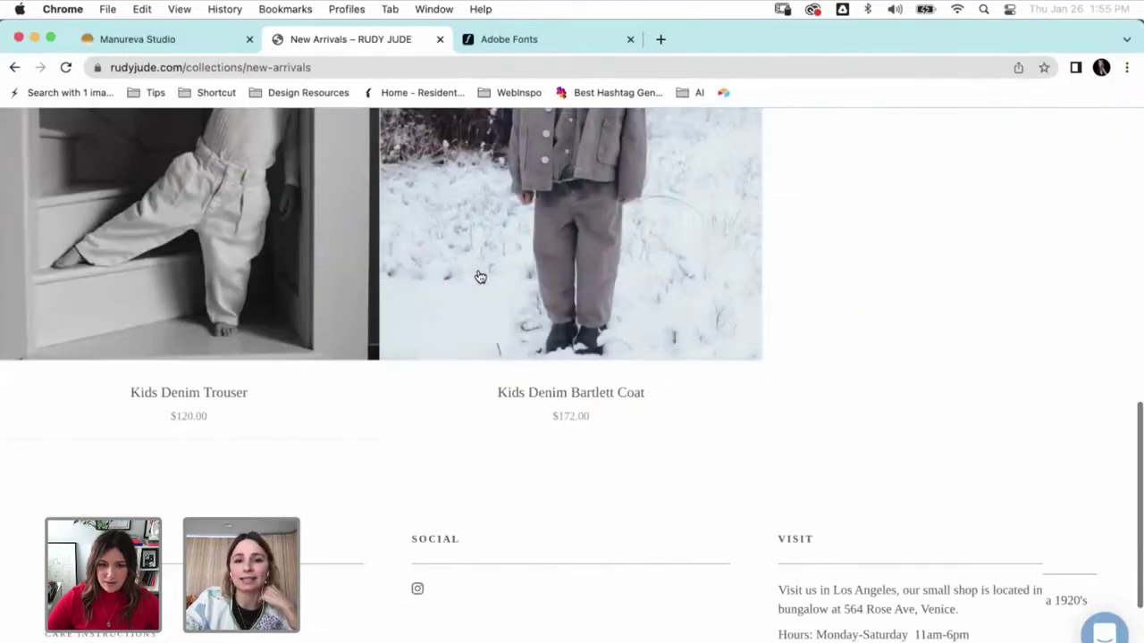
scroll(480, 277, "up", 20)
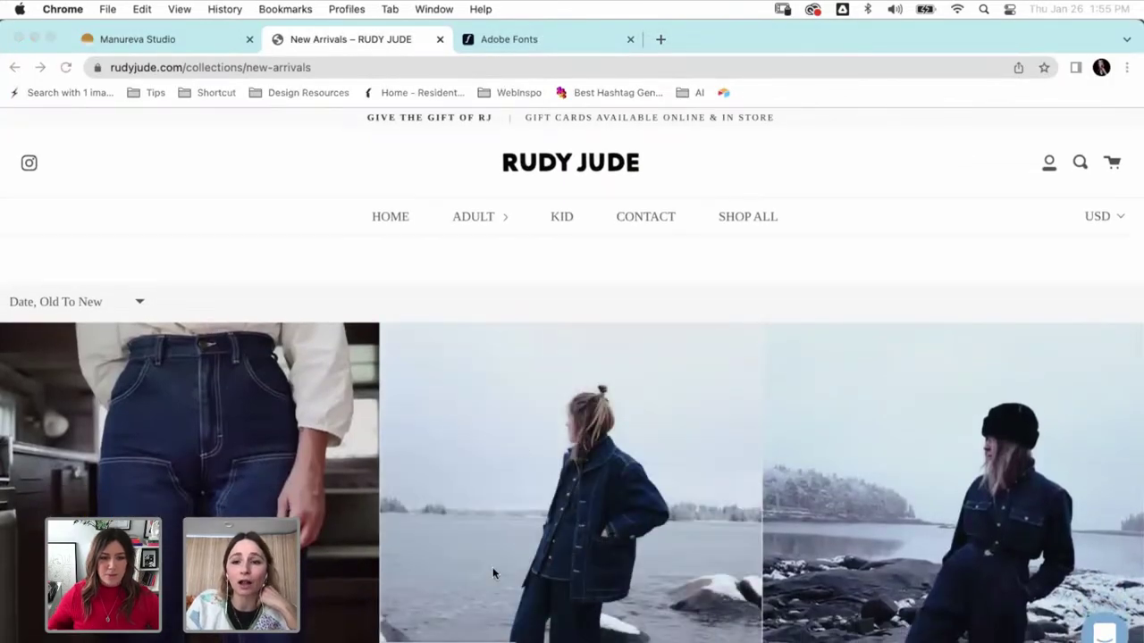
key("super+Tab")
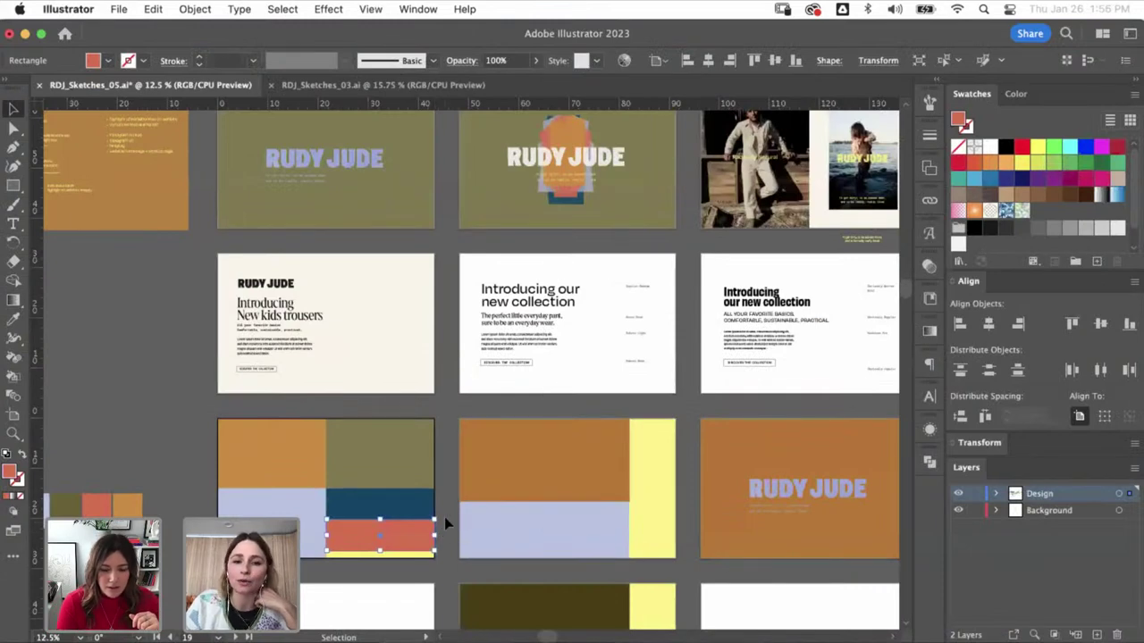
- Check the fills of the second artboard's orange, lavender and yellow blocks
left_click(456, 538)
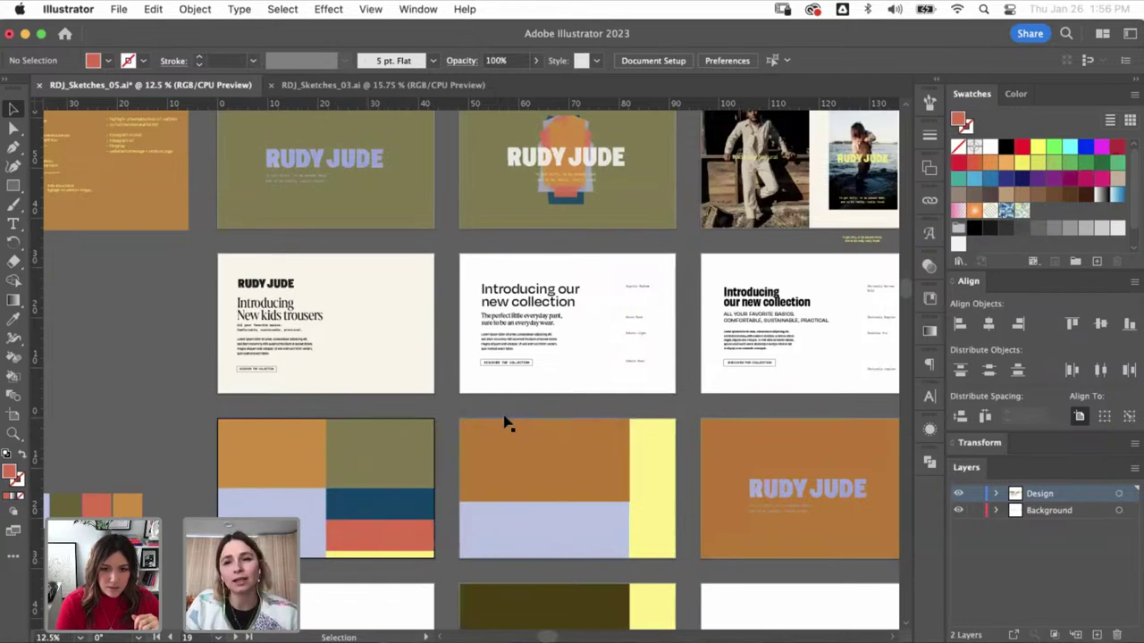
left_click_drag(615, 490, 497, 458)
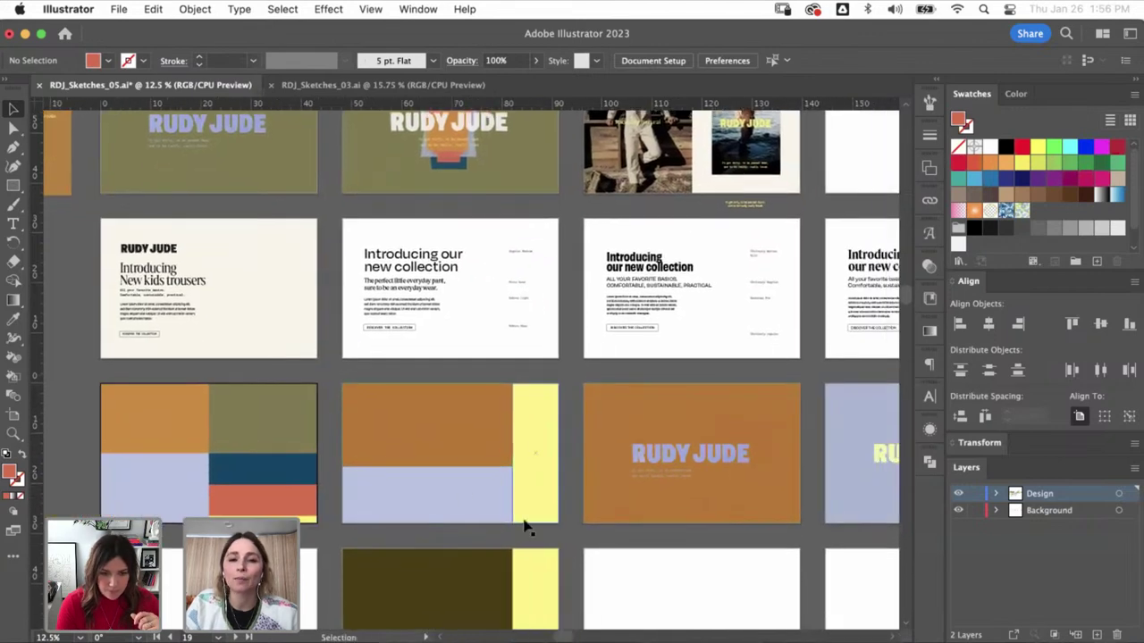
left_click(482, 444)
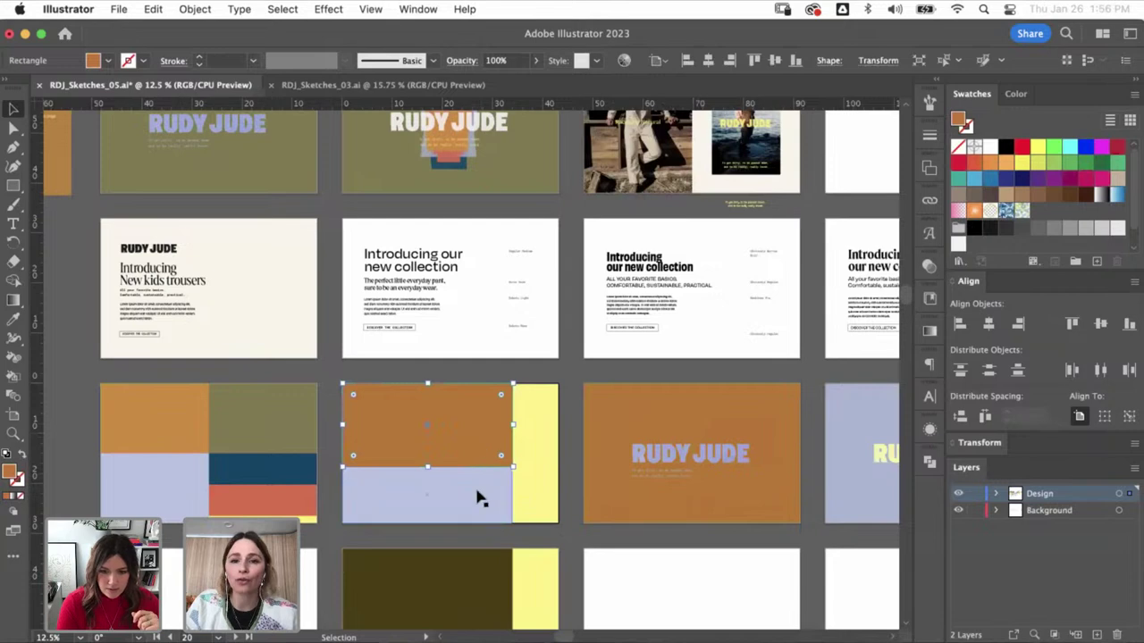
left_click(479, 499)
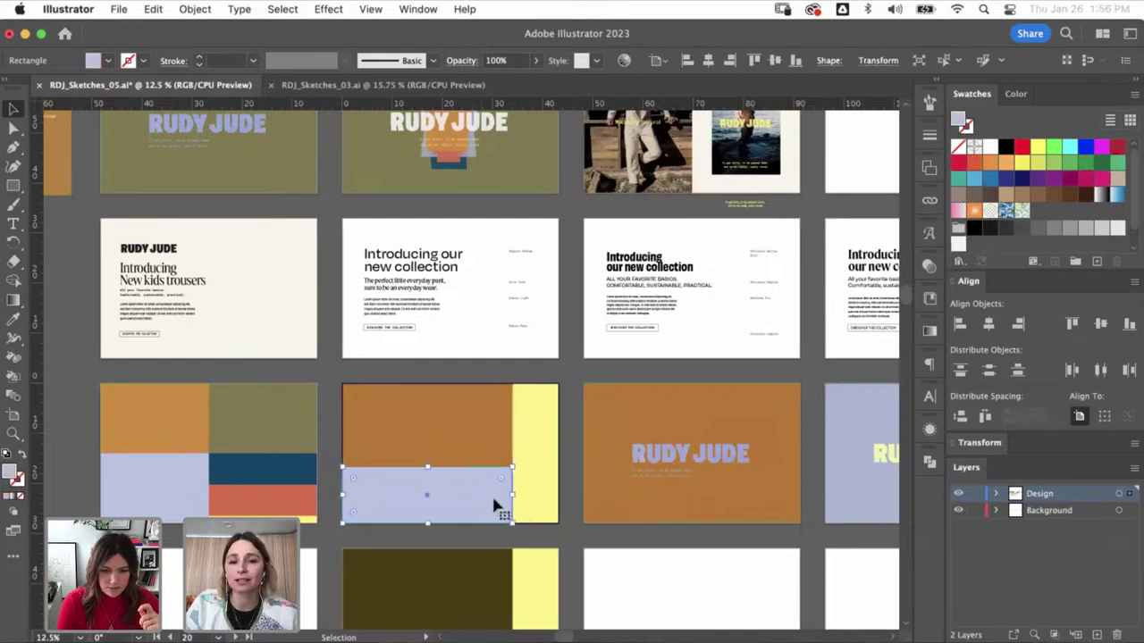
left_click(544, 447)
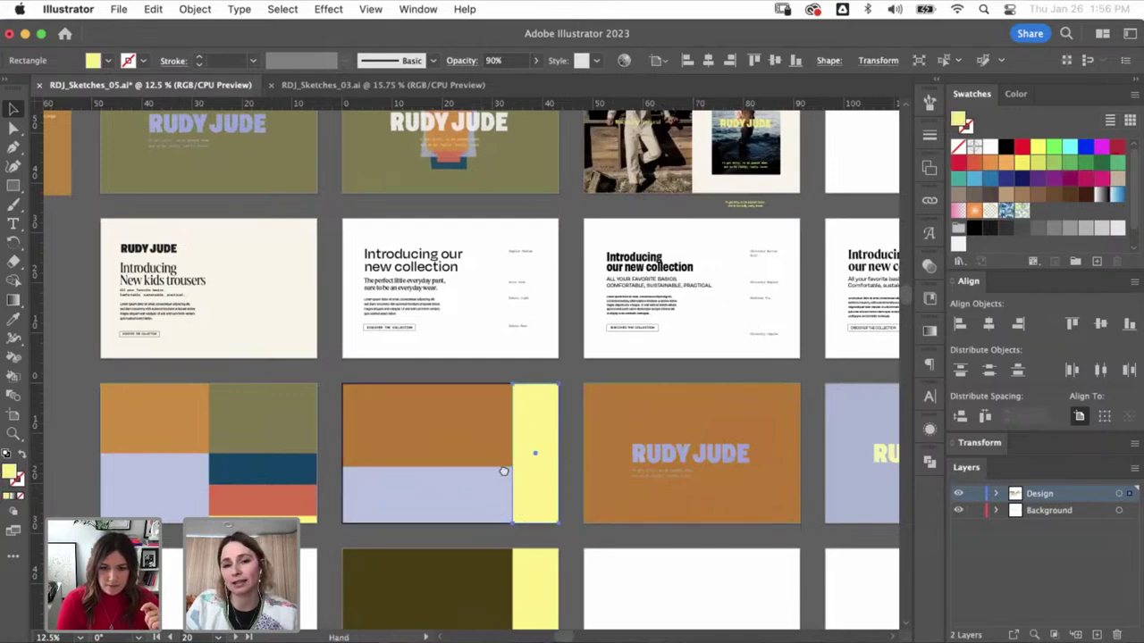
scroll(503, 471, "right", 1)
- Load Instagram ('insta') in a new Chrome tab and return to Illustrator
key("super+Tab")
key("super+t")
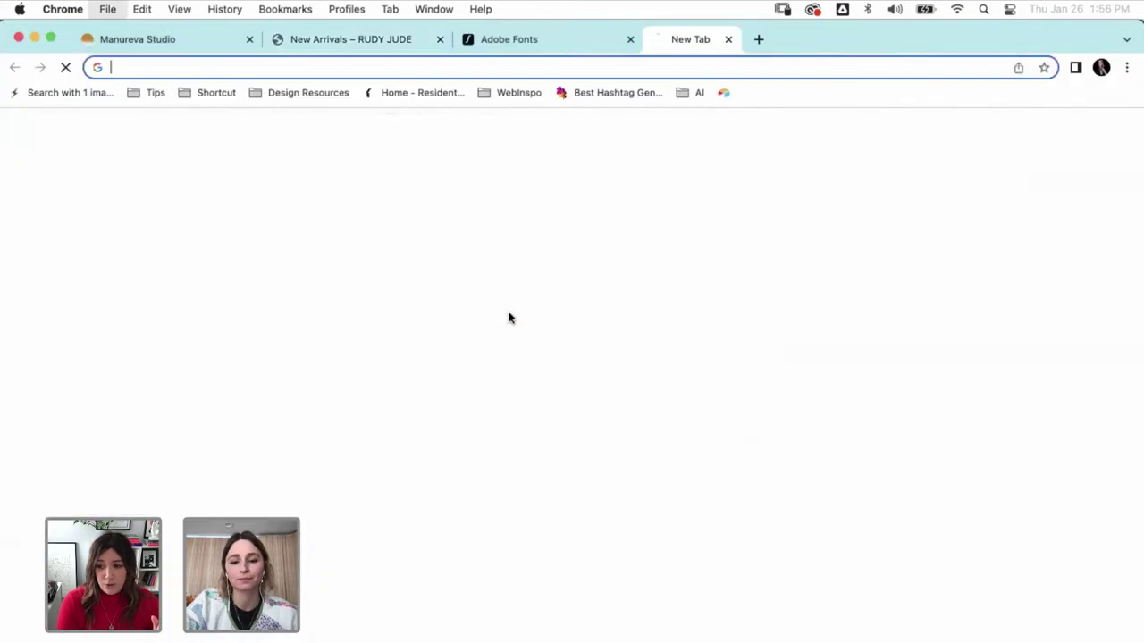
type("insta")
key("Return")
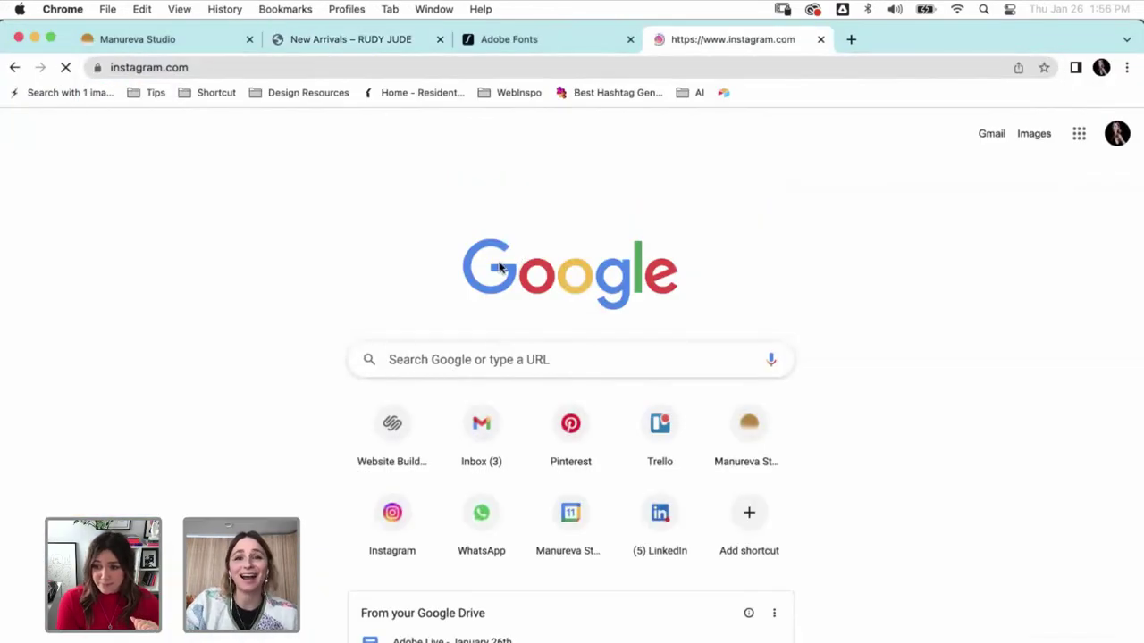
key("super+Tab")
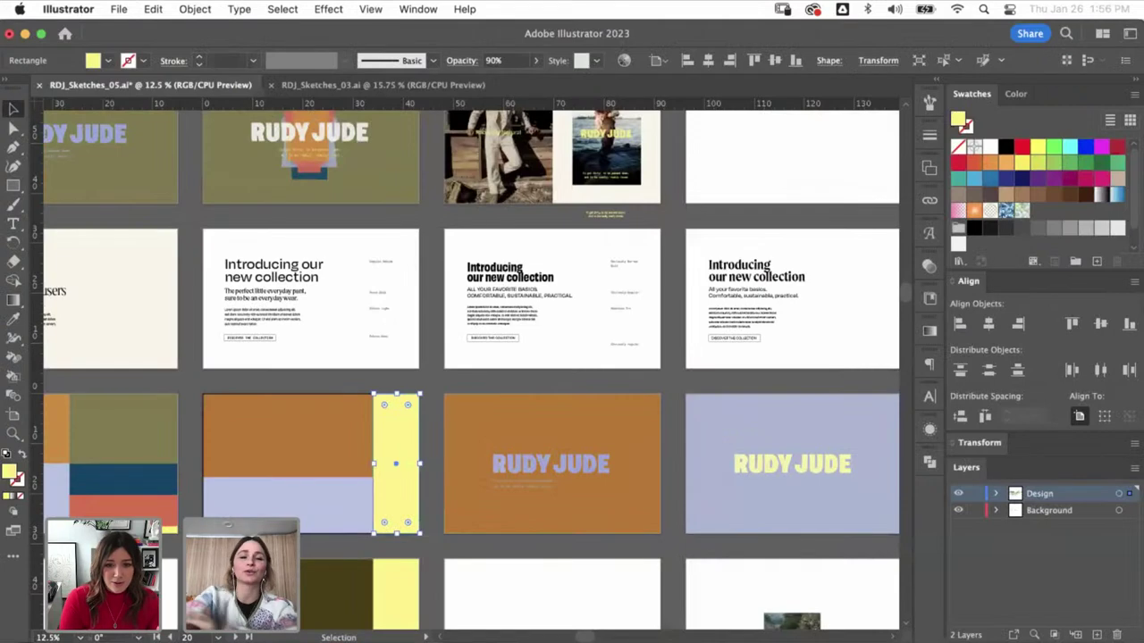
- Create a letter 'a' and place it in the first colour-block artboard's top-left corner
scroll(498, 453, "left", 5)
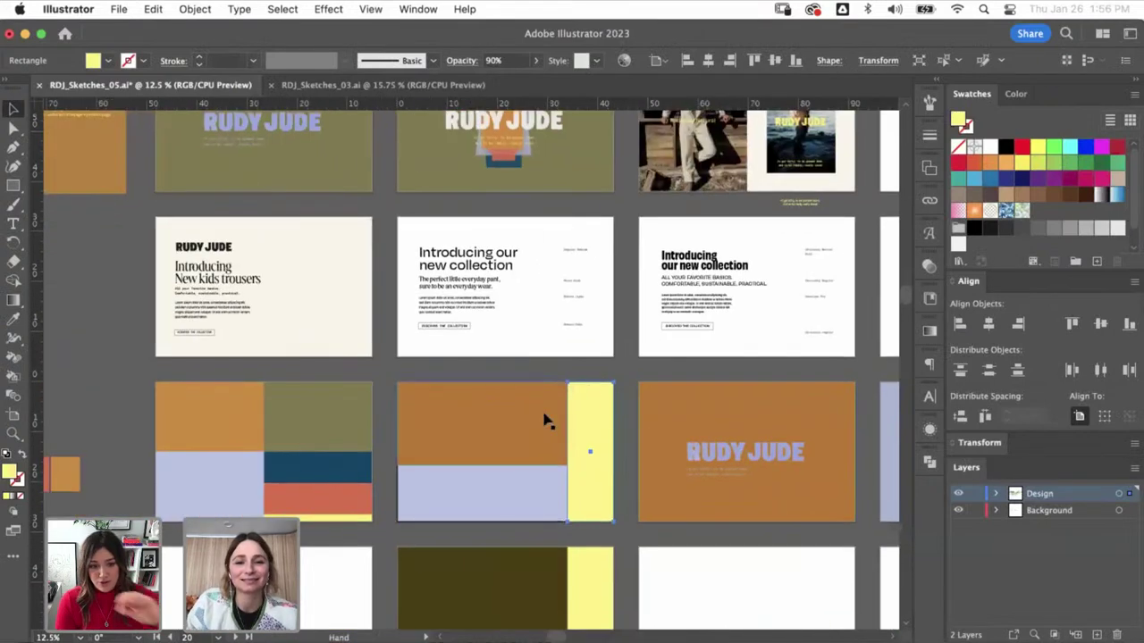
scroll(401, 396, "up", 5)
key("ctrl+shift+a")
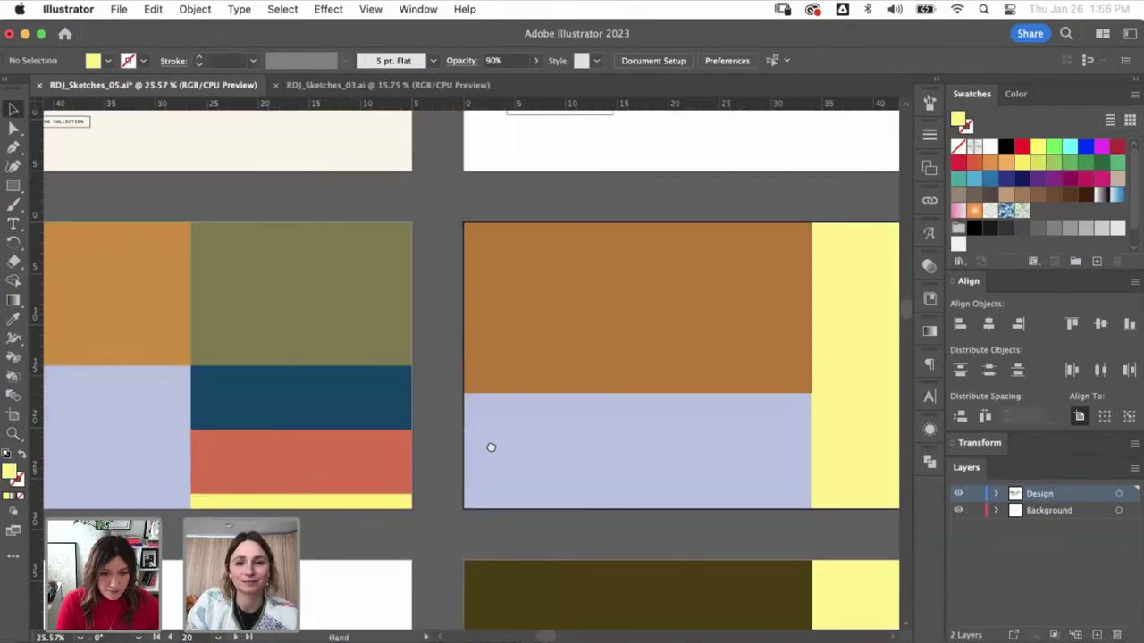
scroll(491, 446, "up", 1)
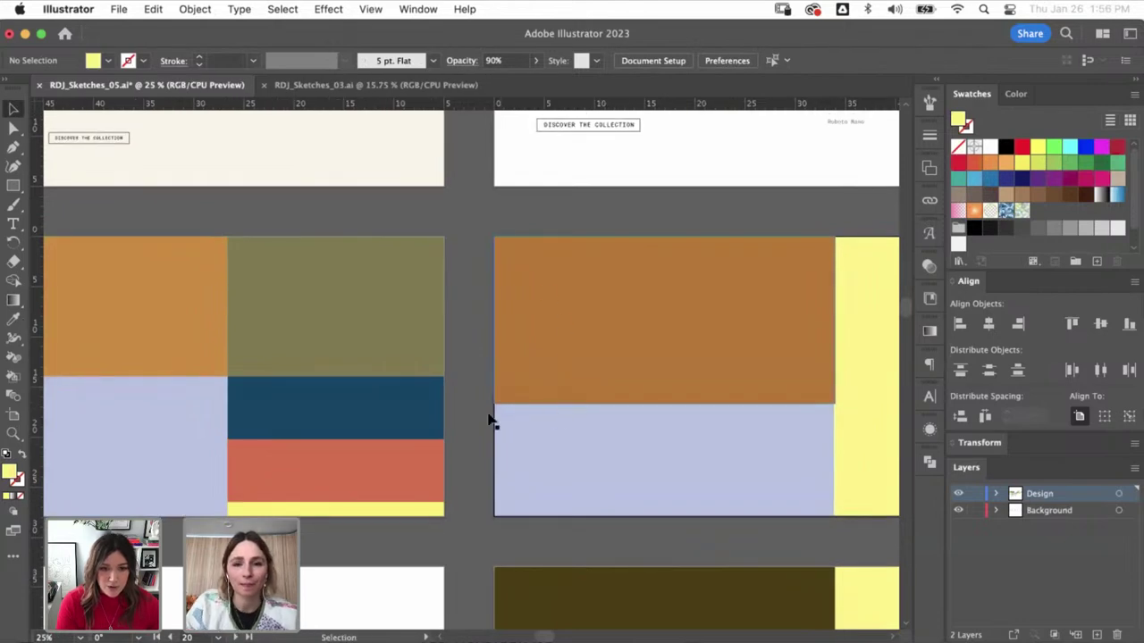
scroll(469, 468, "down", 1)
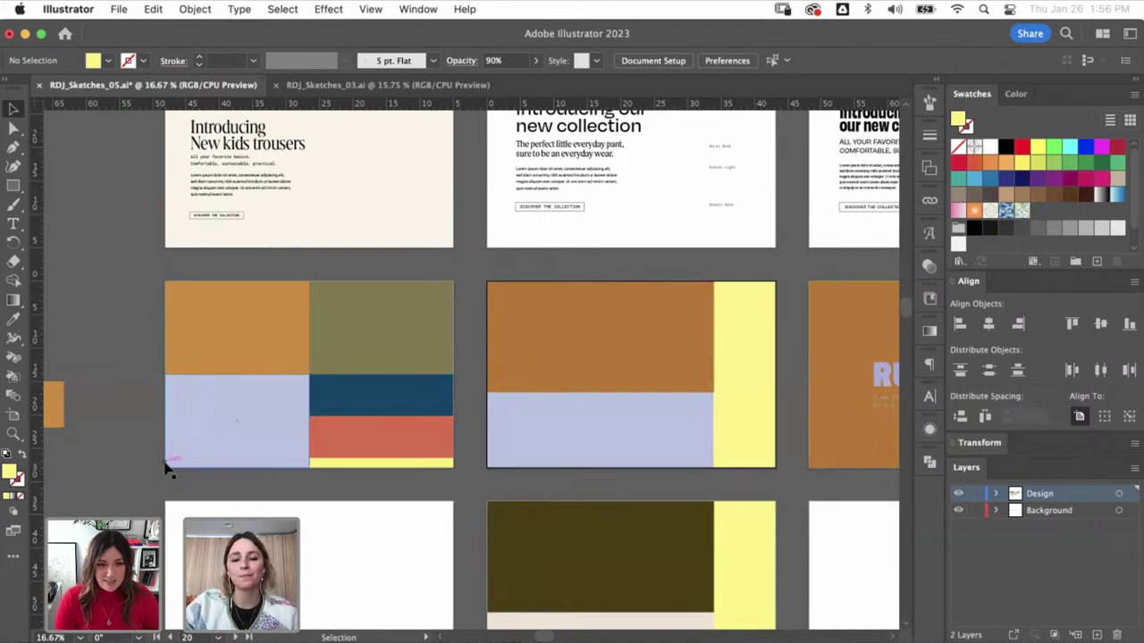
key("t")
left_click(117, 350)
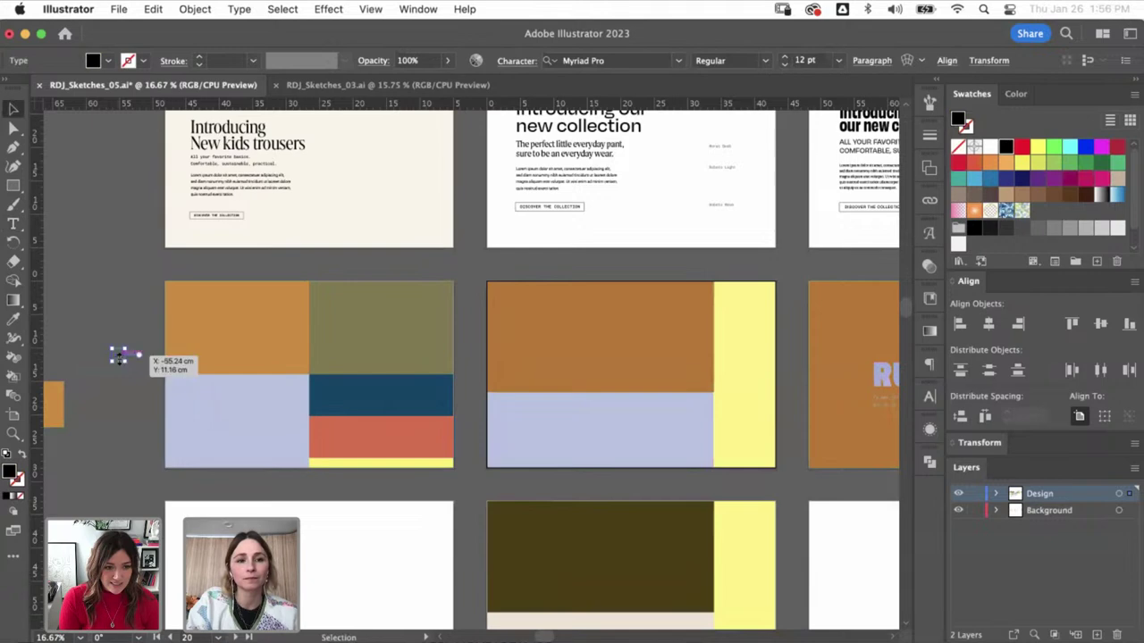
type("a")
key("Escape")
left_click_drag(143, 404, 597, 334)
- Duplicate the label onto the second artboard and retype it as 'b'
key("t")
double_click(507, 330)
type("b")
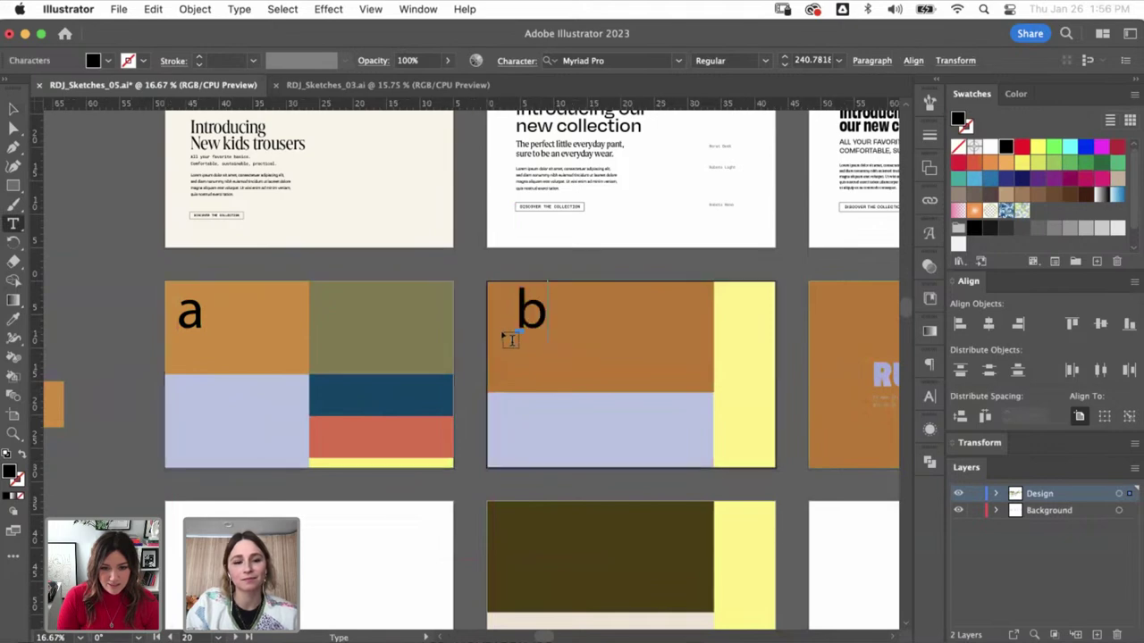
key("Escape")
left_click_drag(521, 313, 516, 313)
left_click(478, 357)
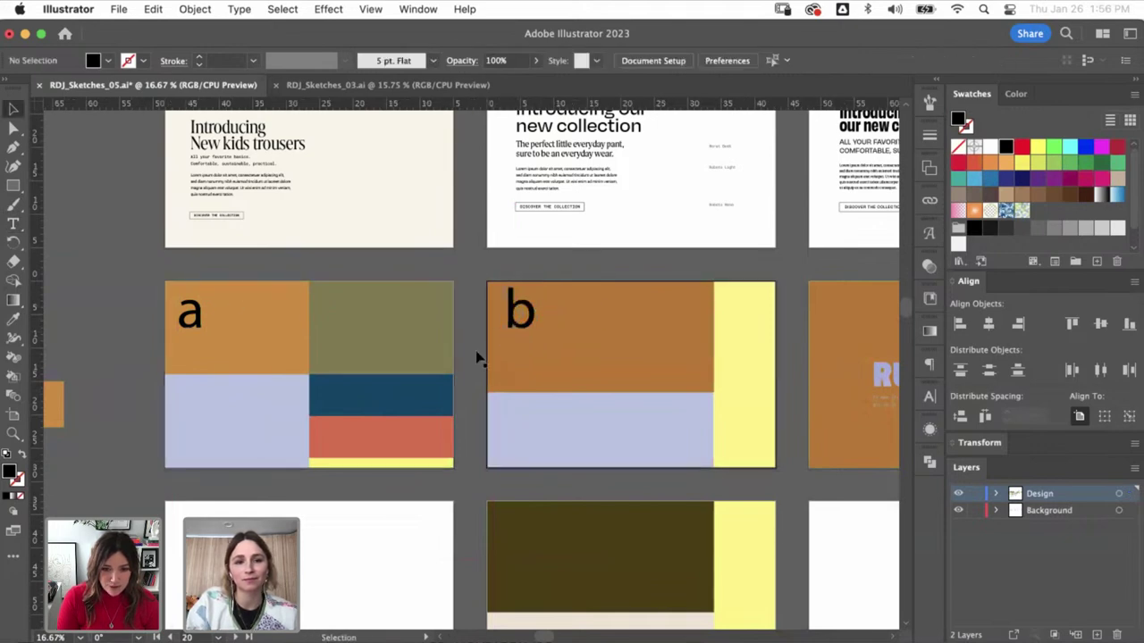
key("super+minus")
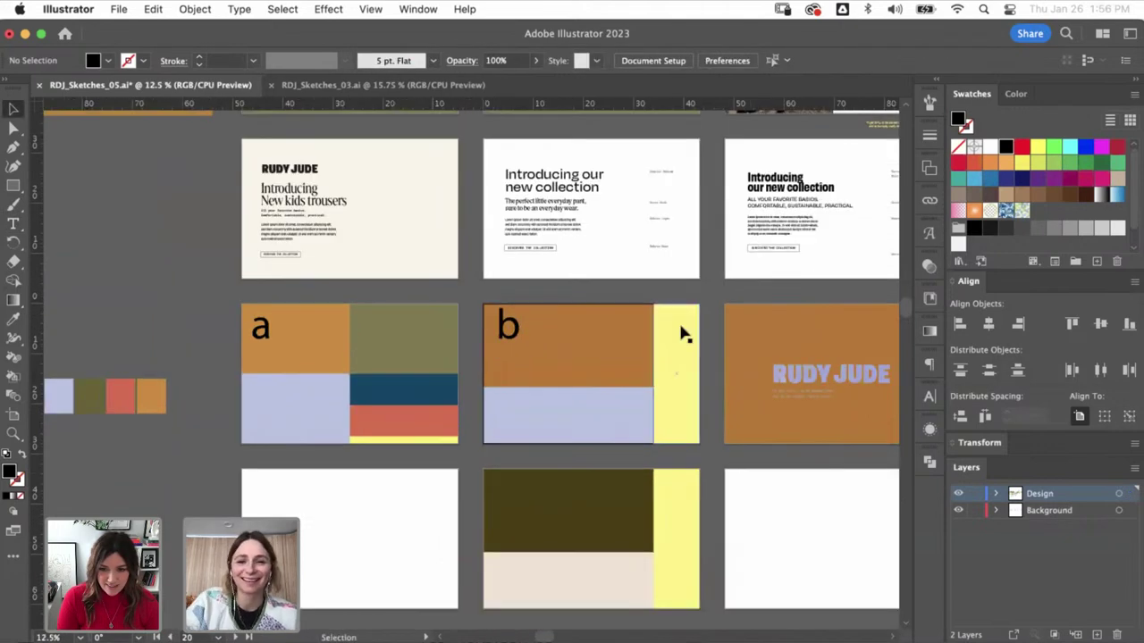
scroll(637, 338, "right", 3)
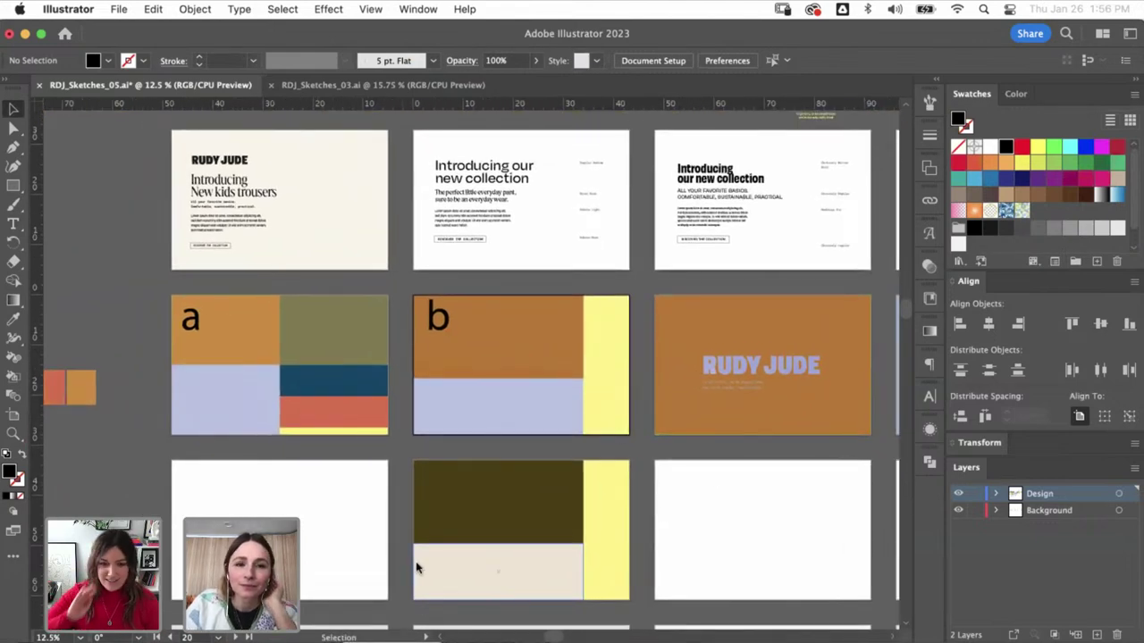
key("super+Tab")
- Resize the browser window and search Instagram for 'rudy'
double_click(232, 36)
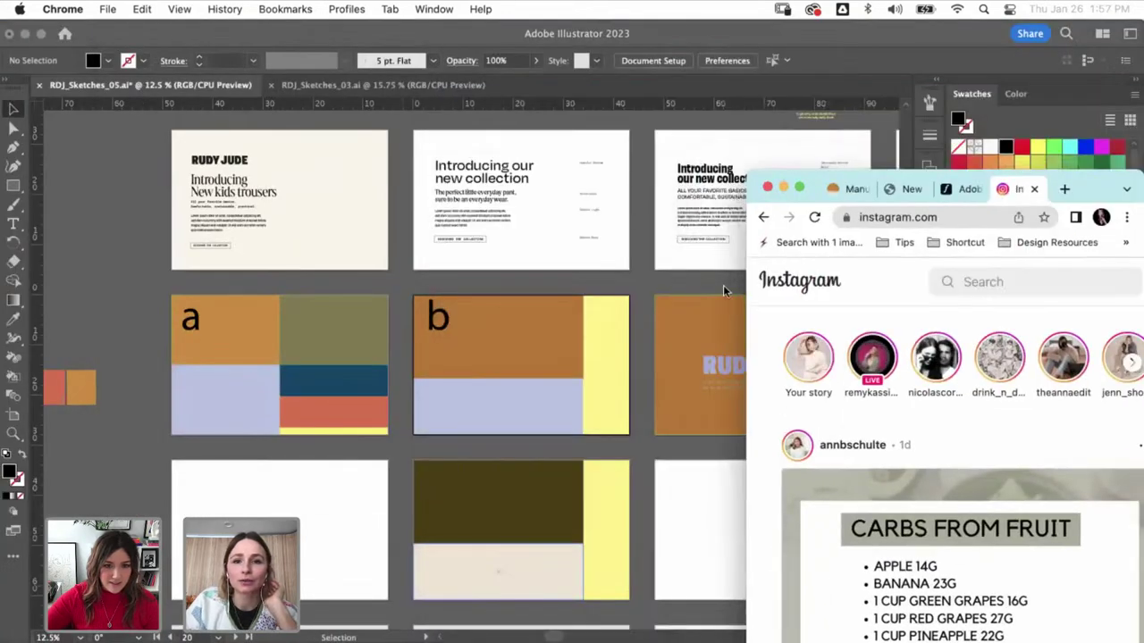
left_click_drag(823, 178, 733, 72)
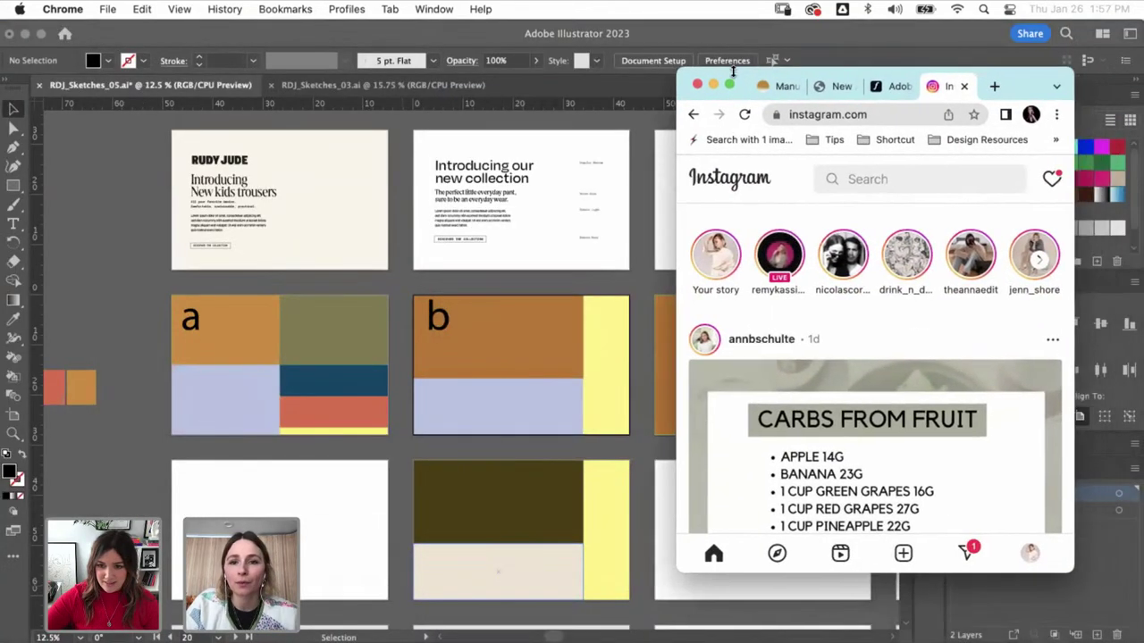
left_click(840, 184)
type("r")
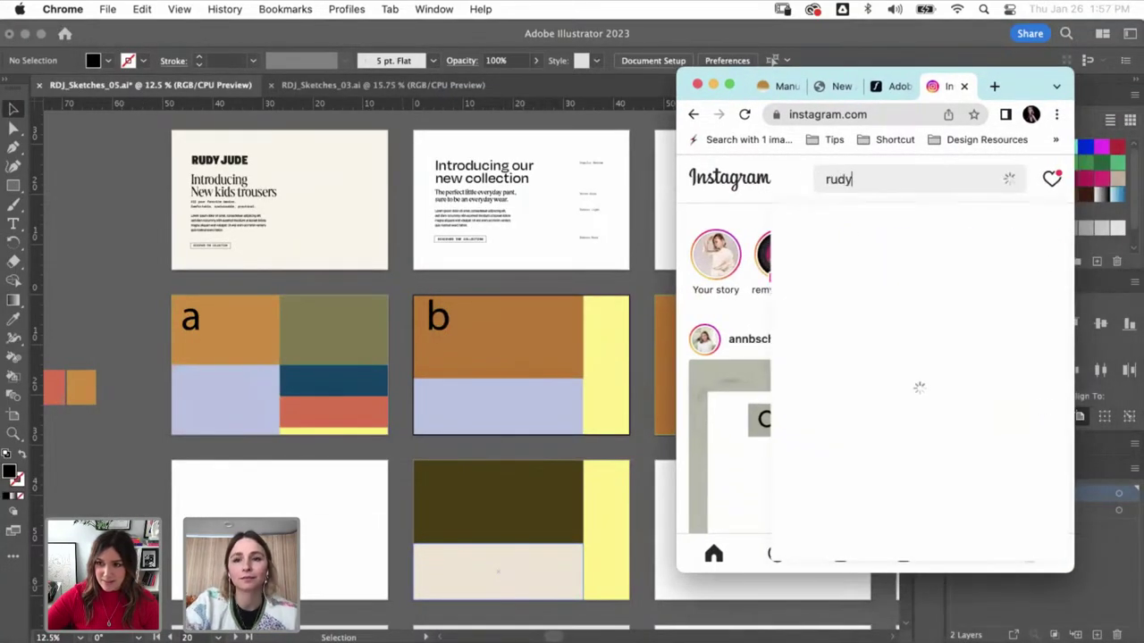
type("udy")
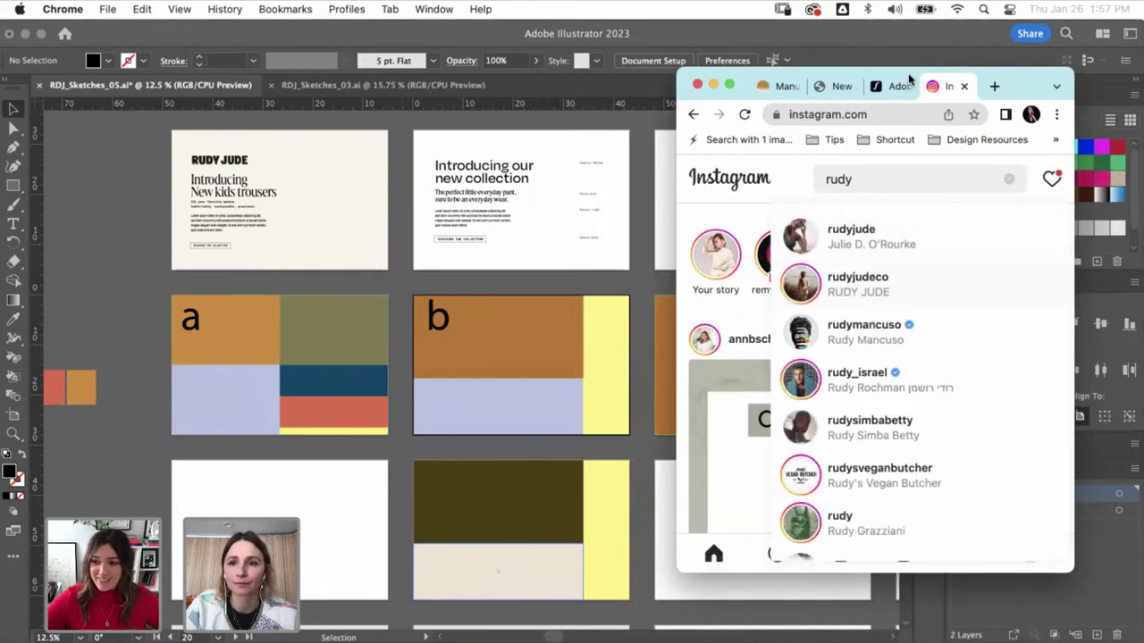
left_click_drag(906, 74, 882, 58)
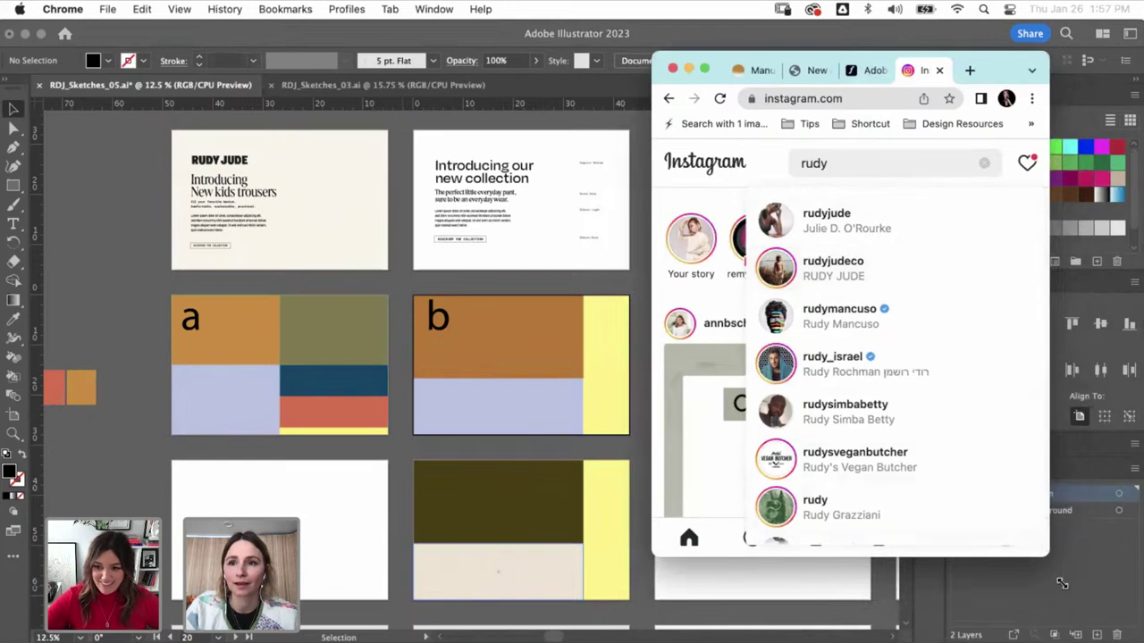
left_click_drag(1061, 584, 1081, 621)
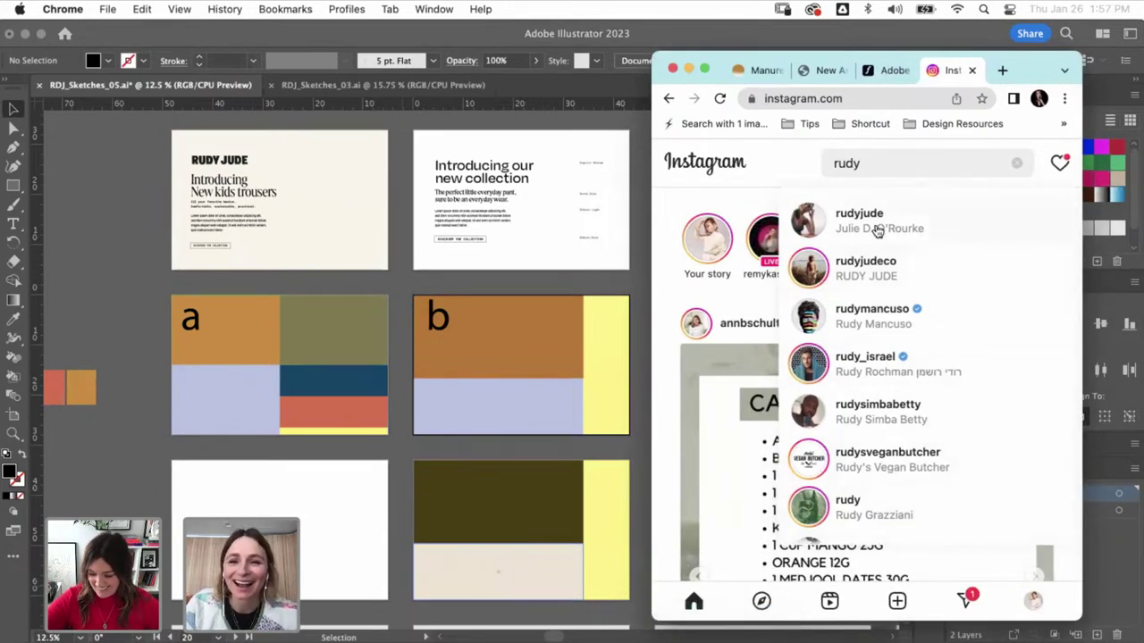
- Open the Rudy Jude brand profile, then return to the Illustrator sketch artboards
left_click(869, 273)
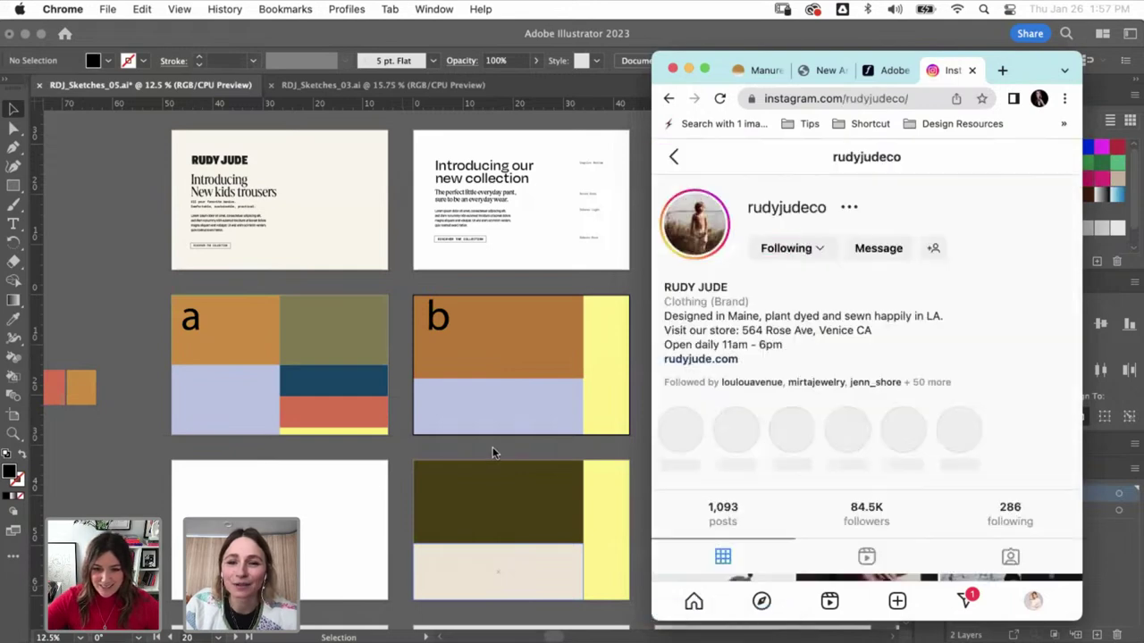
left_click(492, 447)
scroll(498, 495, "down", 10)
scroll(498, 495, "right", 8)
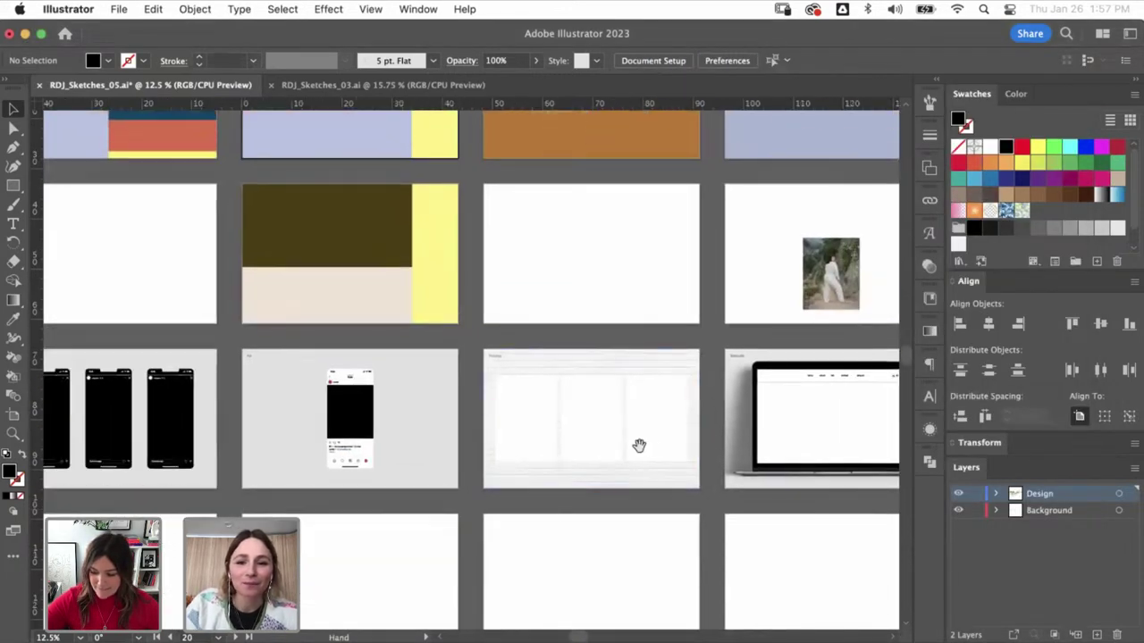
- Zoom out across the artboards, then select and copy the RUDY JUDE photo poster
scroll(581, 442, "right", 10)
scroll(580, 442, "up", 4)
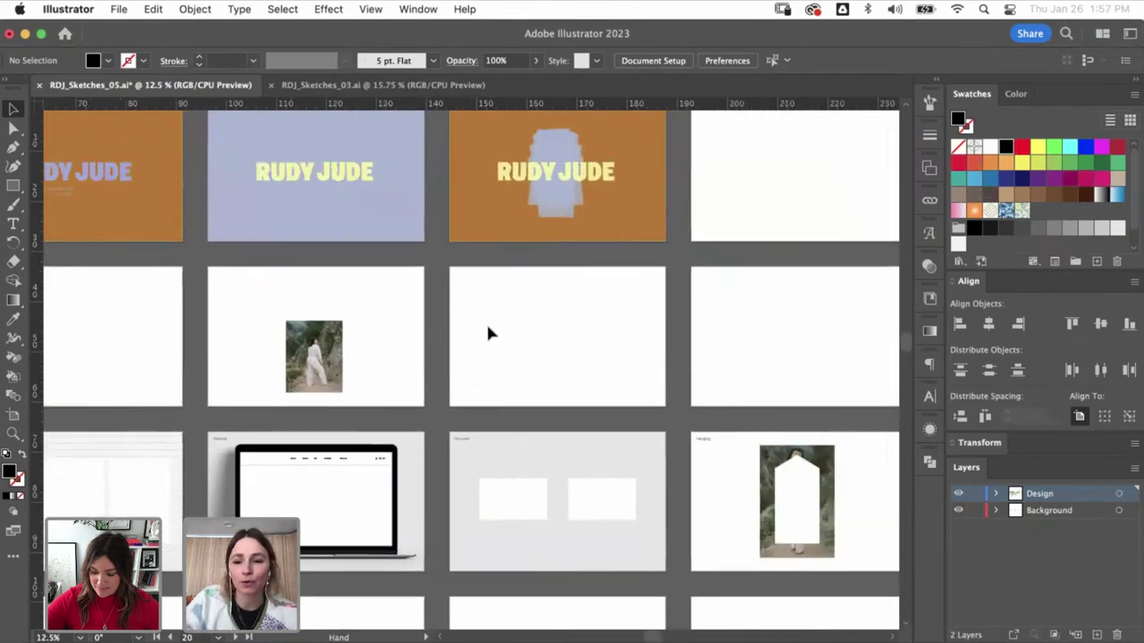
key("super+minus")
key("super+minus")
key("super+minus")
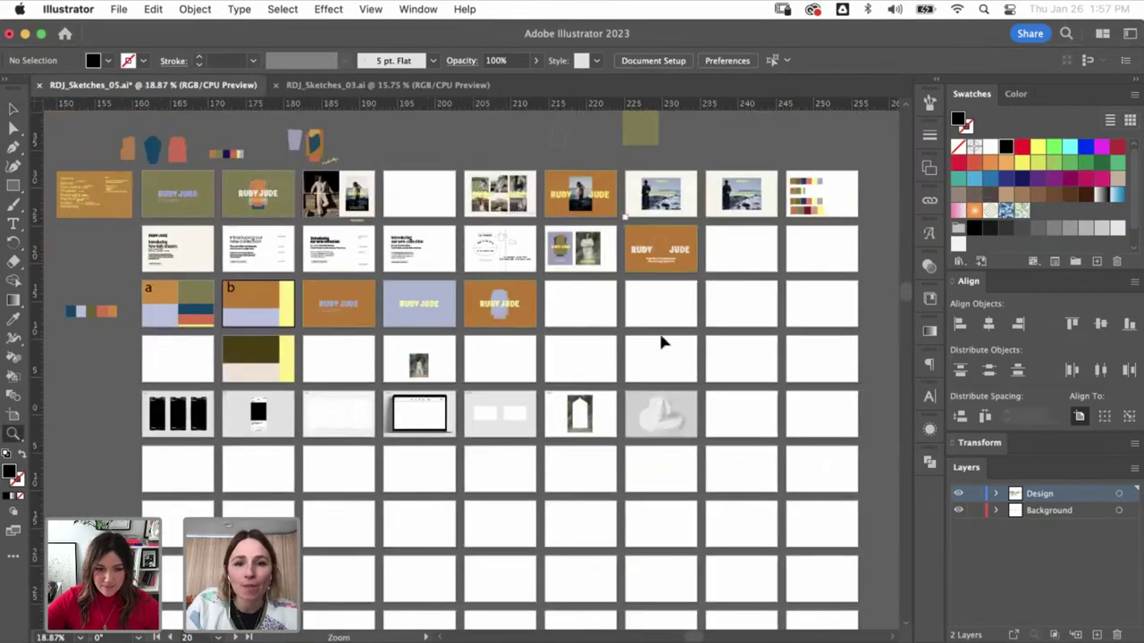
scroll(659, 340, "up", 5)
left_click_drag(615, 337, 663, 264)
key("super+z")
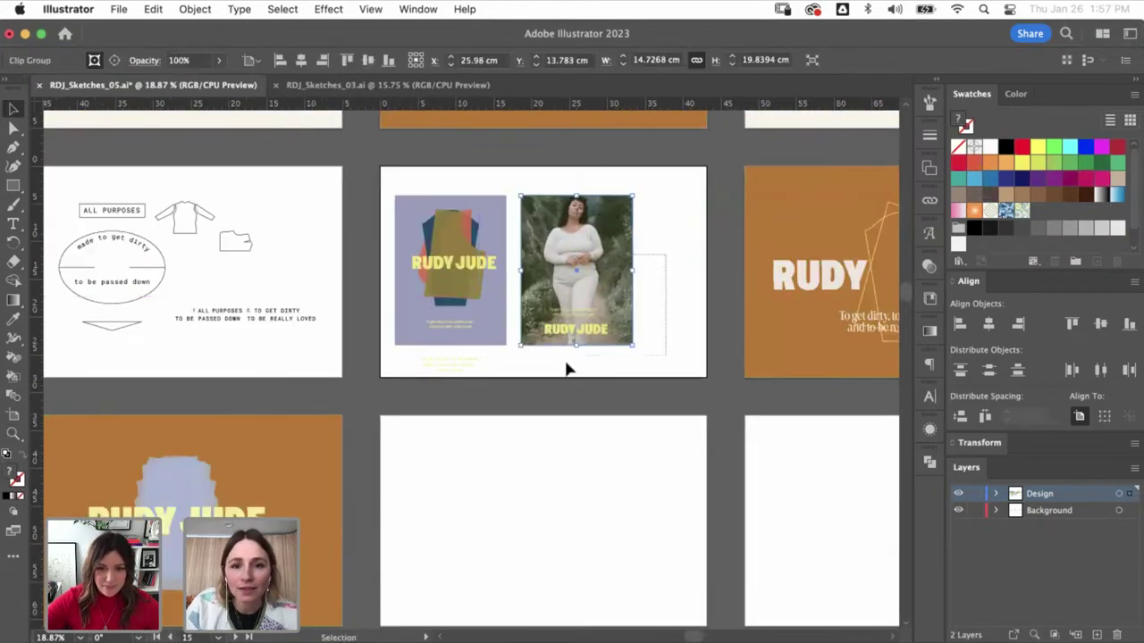
key("a")
- Zoom in on the brick-wall poster mockup artboard
scroll(476, 443, "left", 20)
scroll(477, 442, "down", 12)
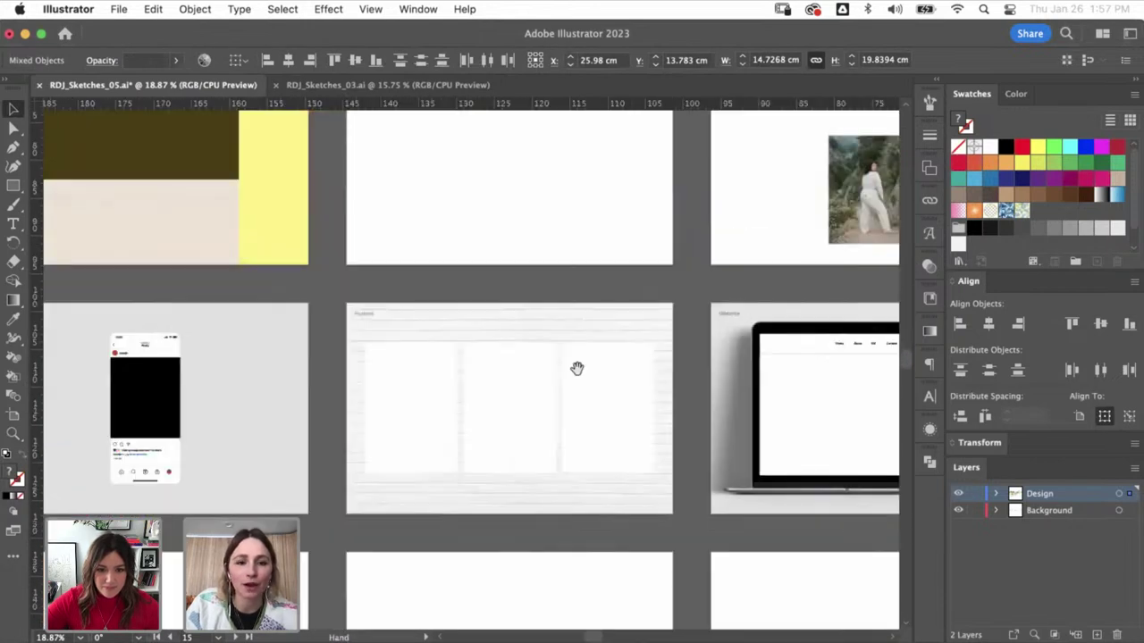
scroll(577, 368, "left", 3)
left_click(521, 327)
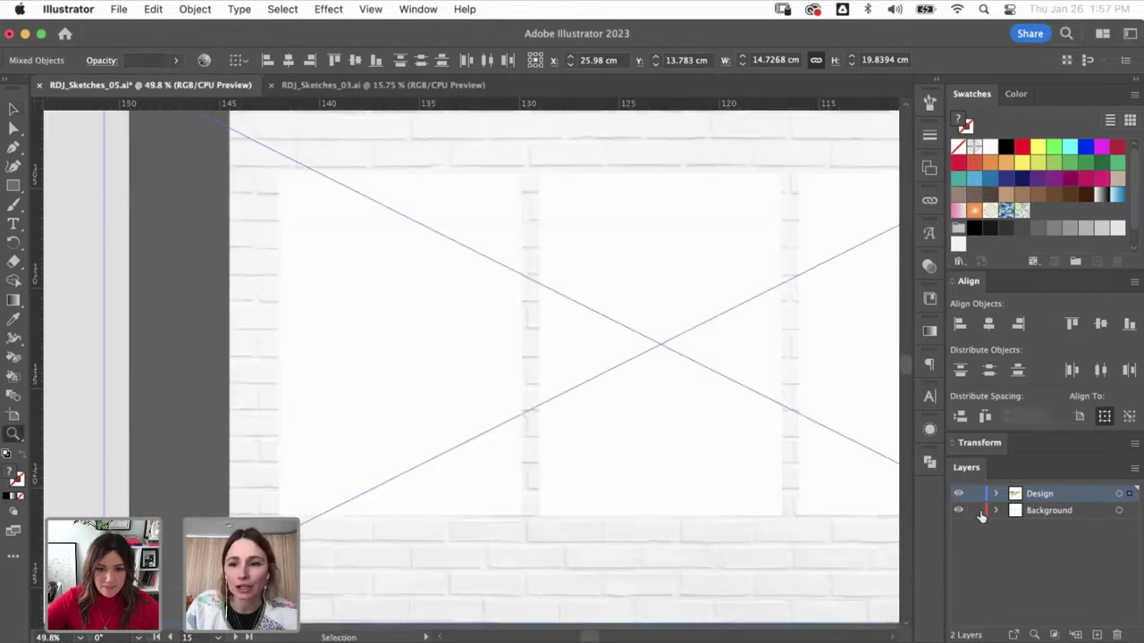
- Paste the photo poster onto the brick-wall mockup and position it over the first frame
key("v")
left_click_drag(417, 230, 372, 243)
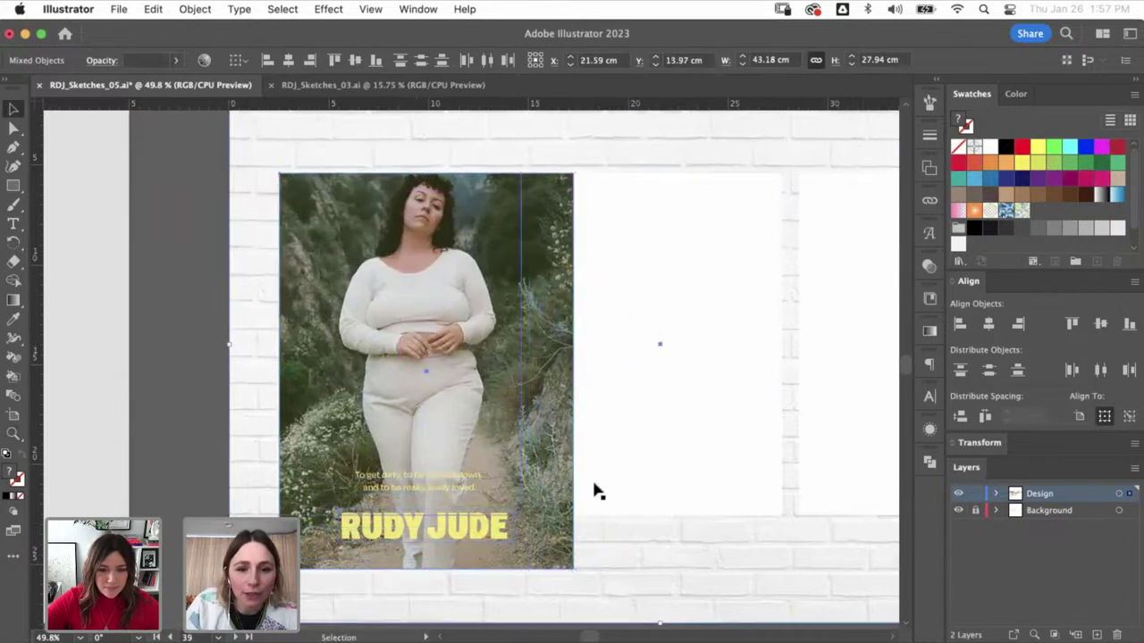
left_click(620, 475)
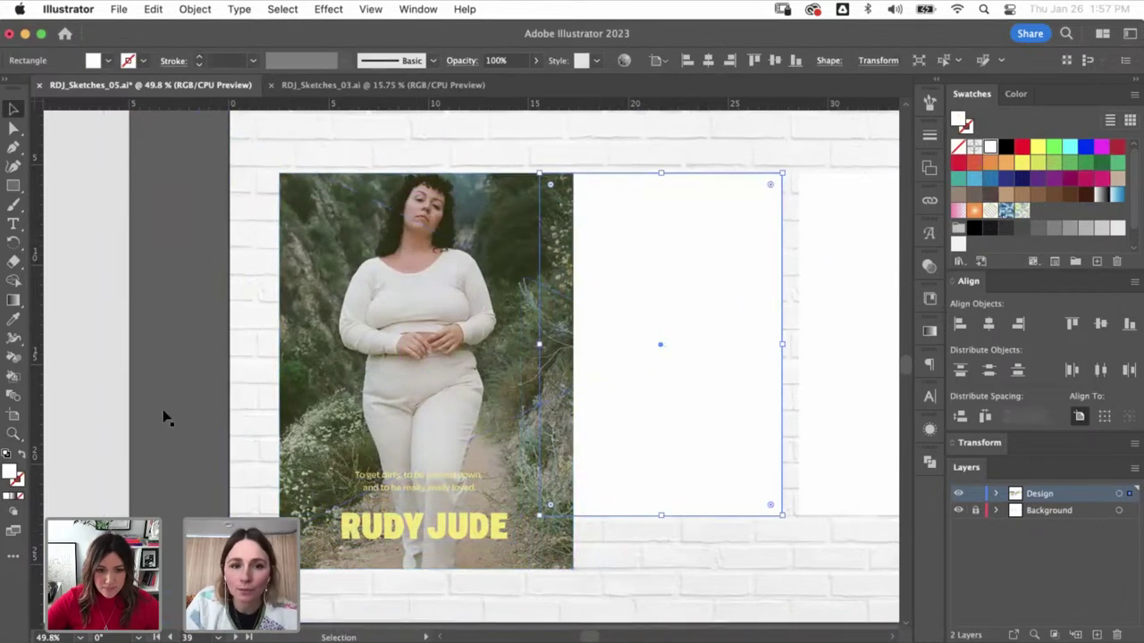
left_click(687, 411)
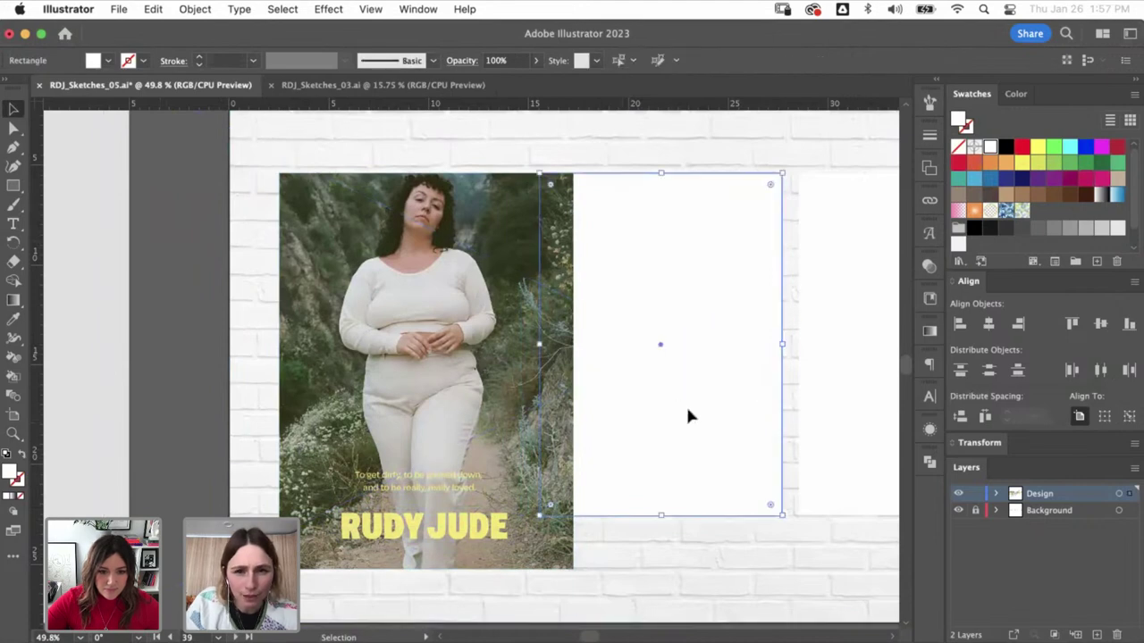
left_click(424, 334)
left_click(728, 482, "shift")
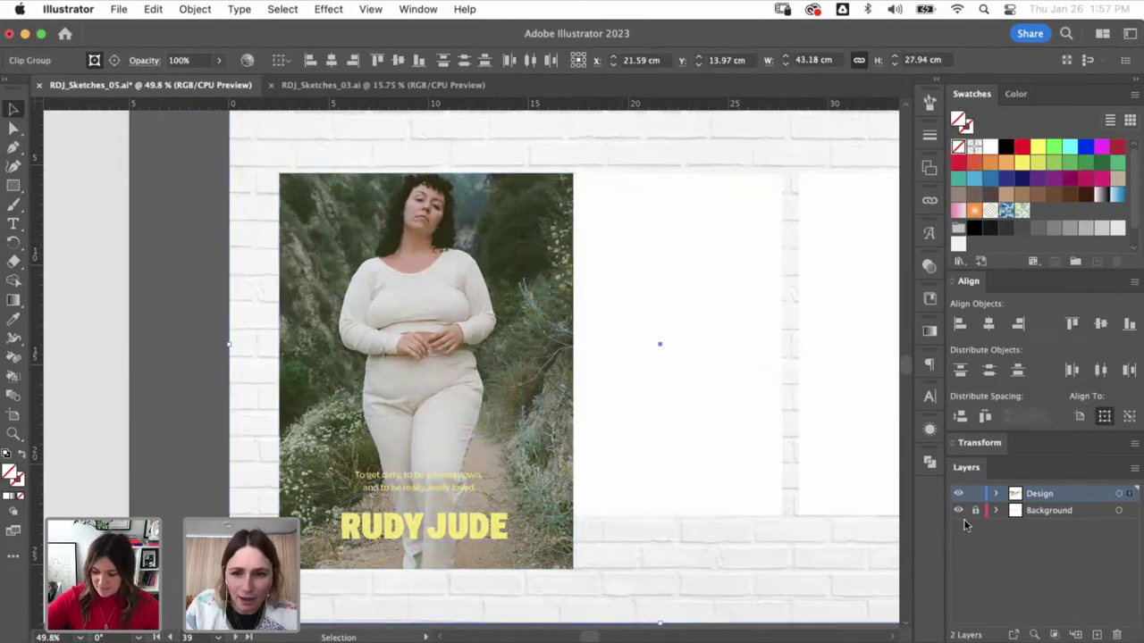
- Select only the photo poster and zoom in on the Posters artboard
key("super+minus")
key("super+minus")
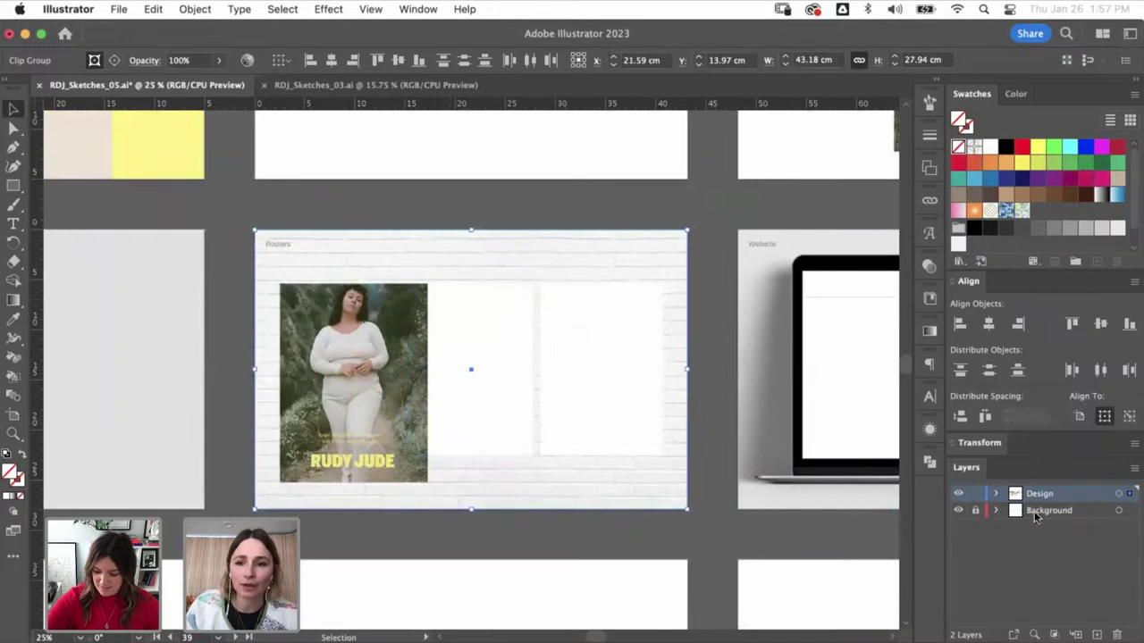
left_click(549, 231)
left_click(370, 409)
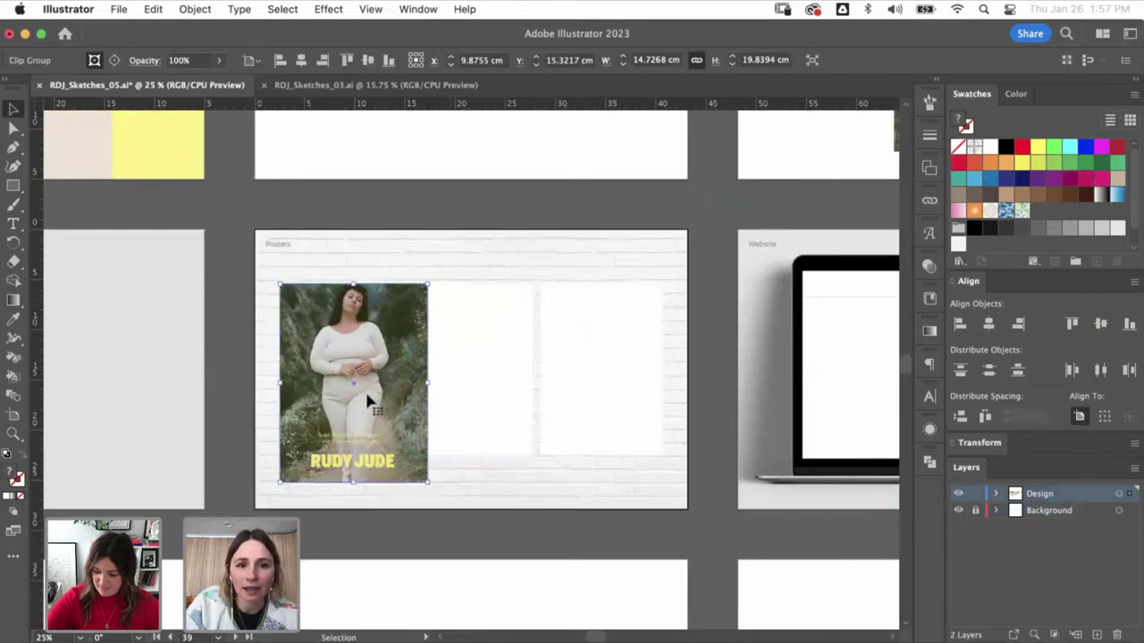
key("z")
left_click_drag(508, 503, 227, 228)
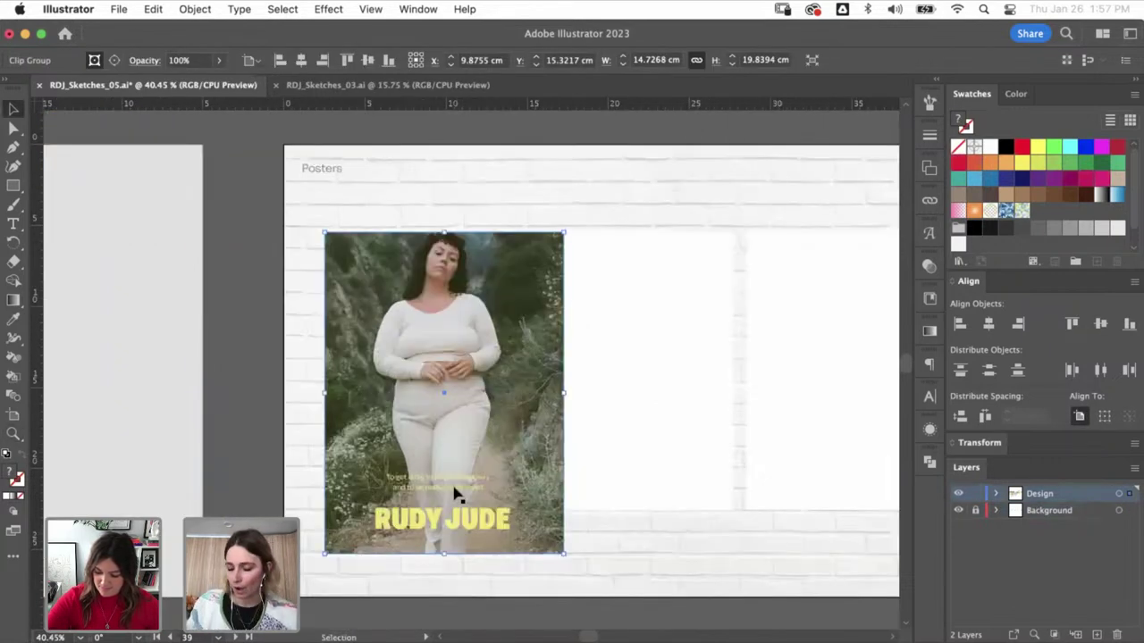
- Group the photo with its text and RUDY JUDE lettering, scaled to about 13.03 × 17.55 cm
left_click(314, 312)
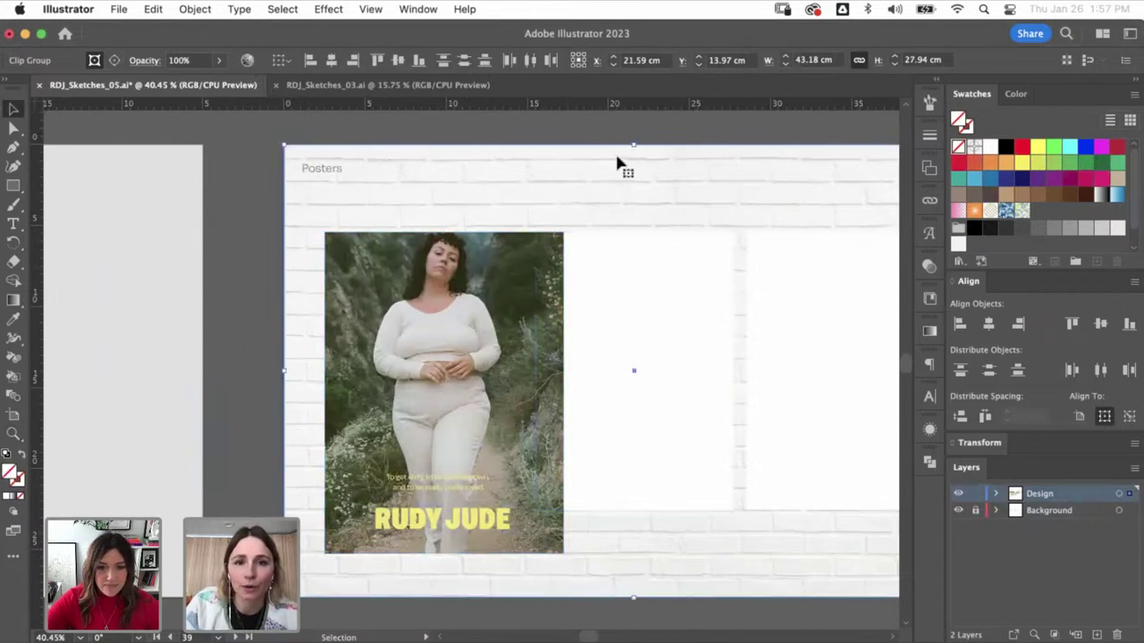
left_click(621, 152)
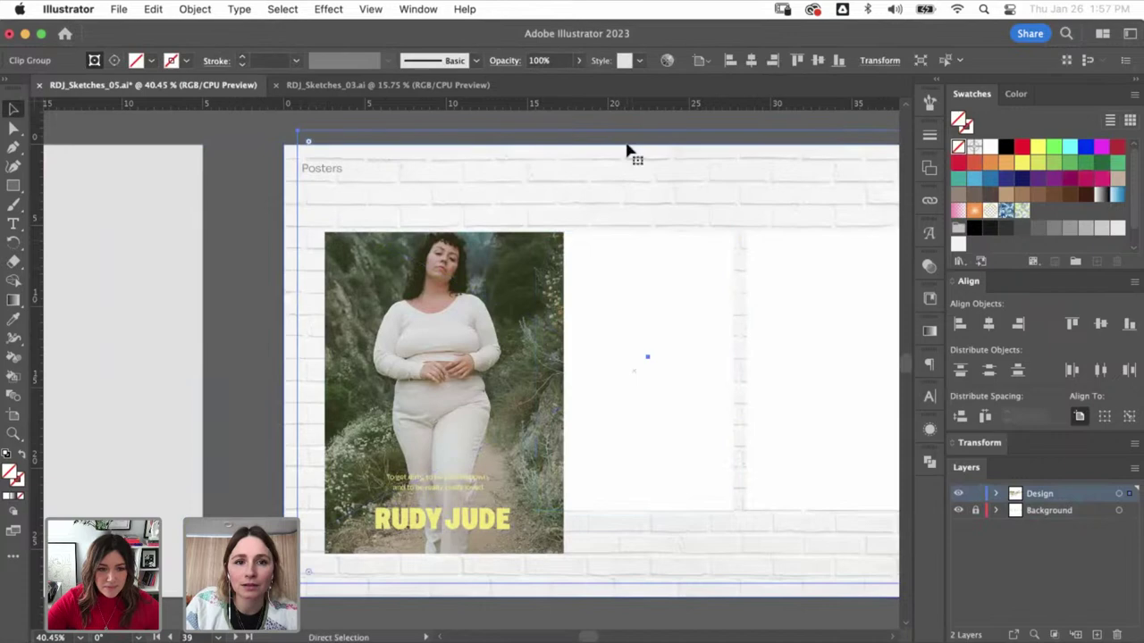
left_click(608, 112)
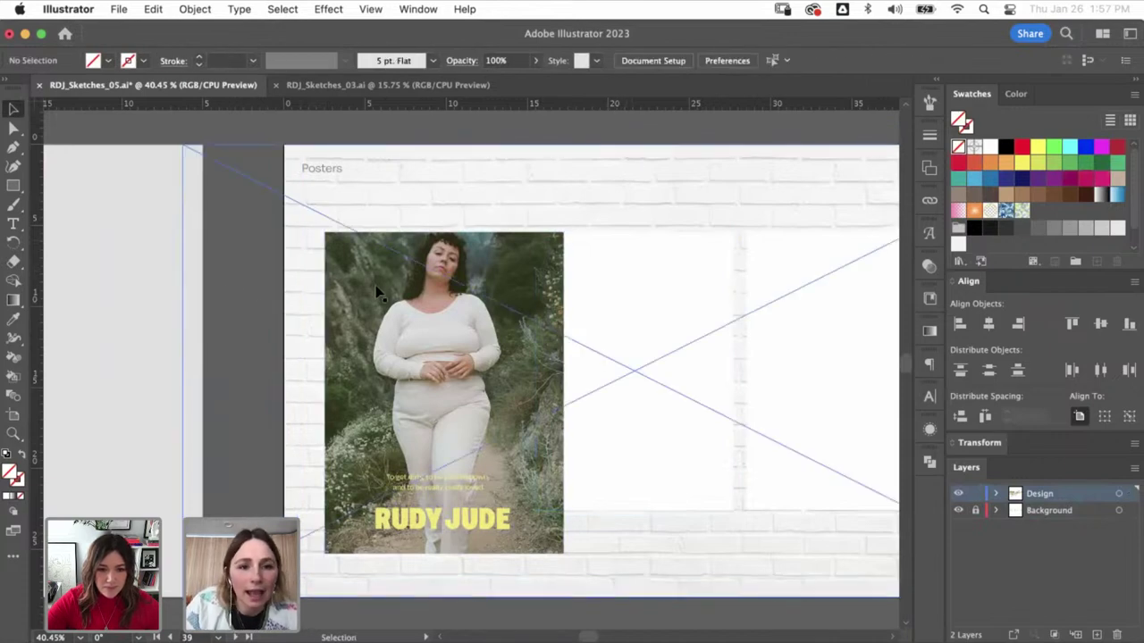
left_click(419, 393)
left_click(447, 514, "shift")
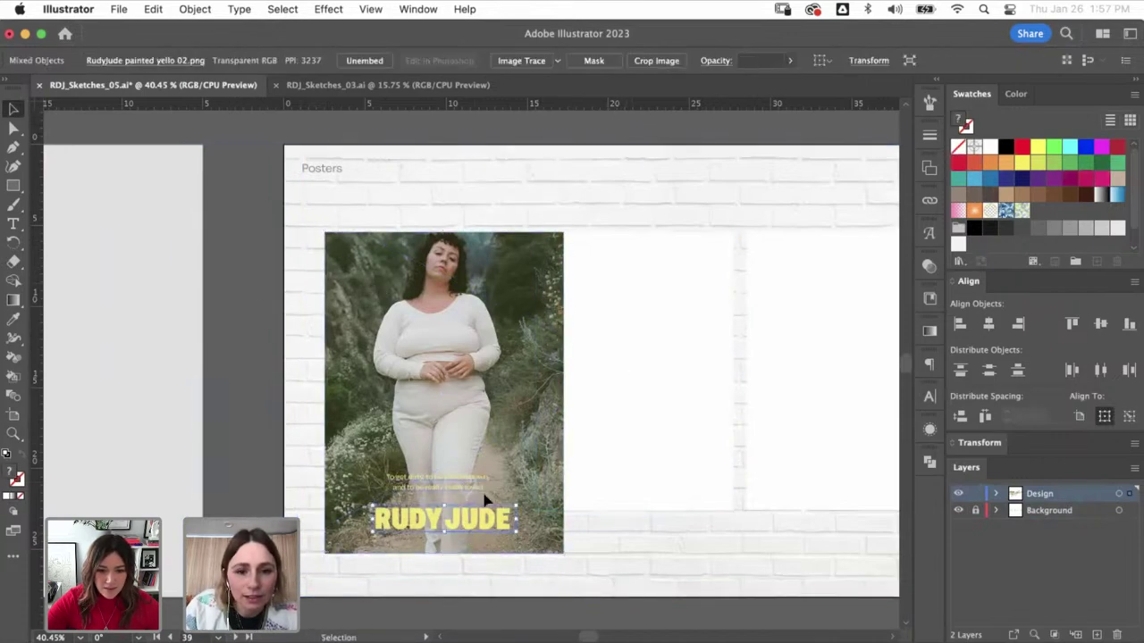
left_click(549, 460, "shift")
key("ctrl+g")
left_click_drag(564, 555, 536, 517)
left_click_drag(508, 457, 508, 457)
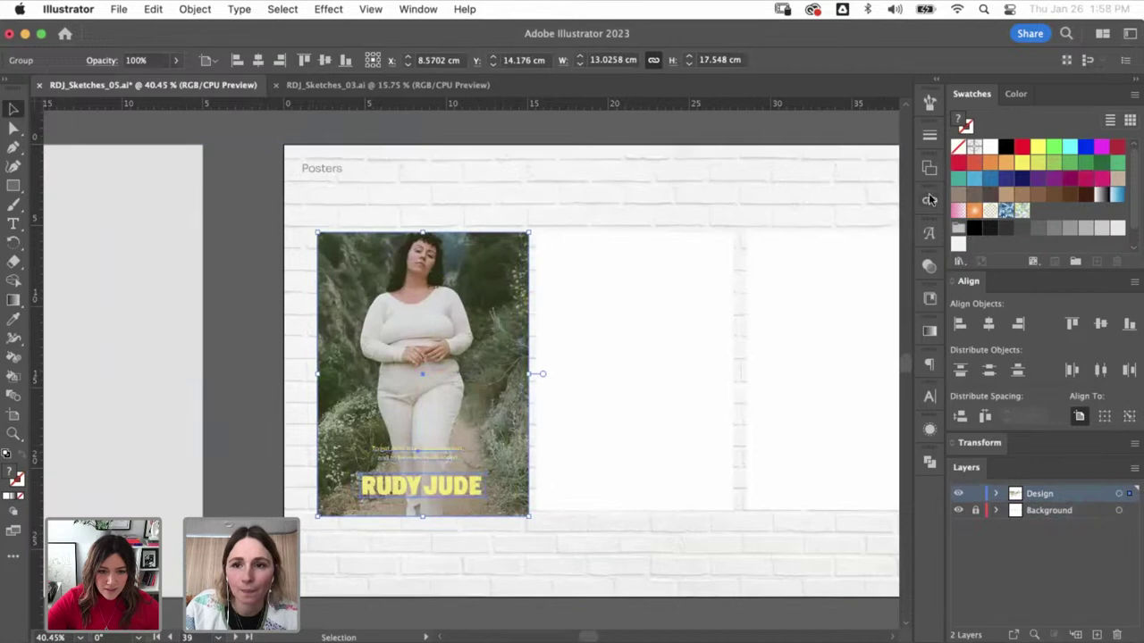
- Set the poster group's blend mode to Multiply
left_click(929, 266)
left_click(759, 282)
left_click(755, 339)
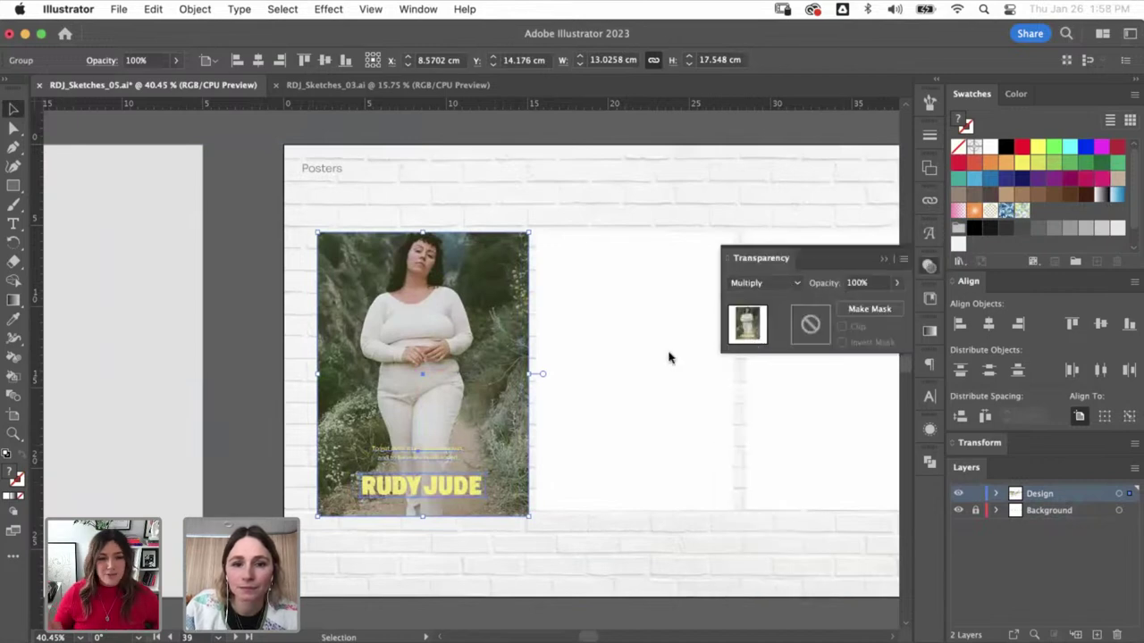
left_click(246, 424)
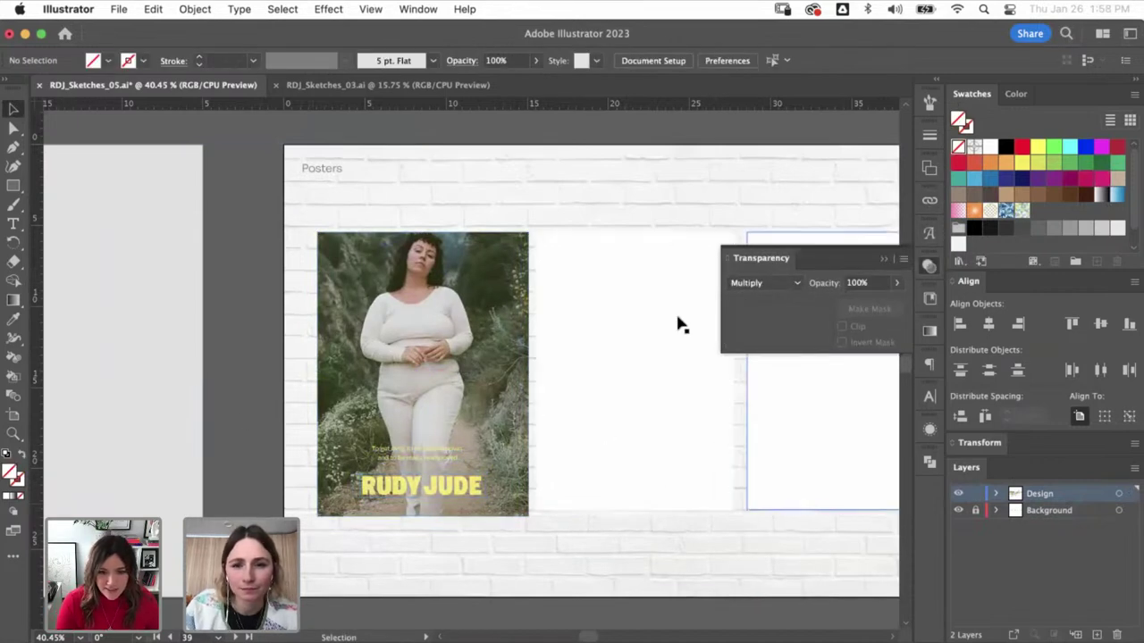
- Bring the whole poster mockup into view and try selecting the texture rectangles
left_click(661, 391)
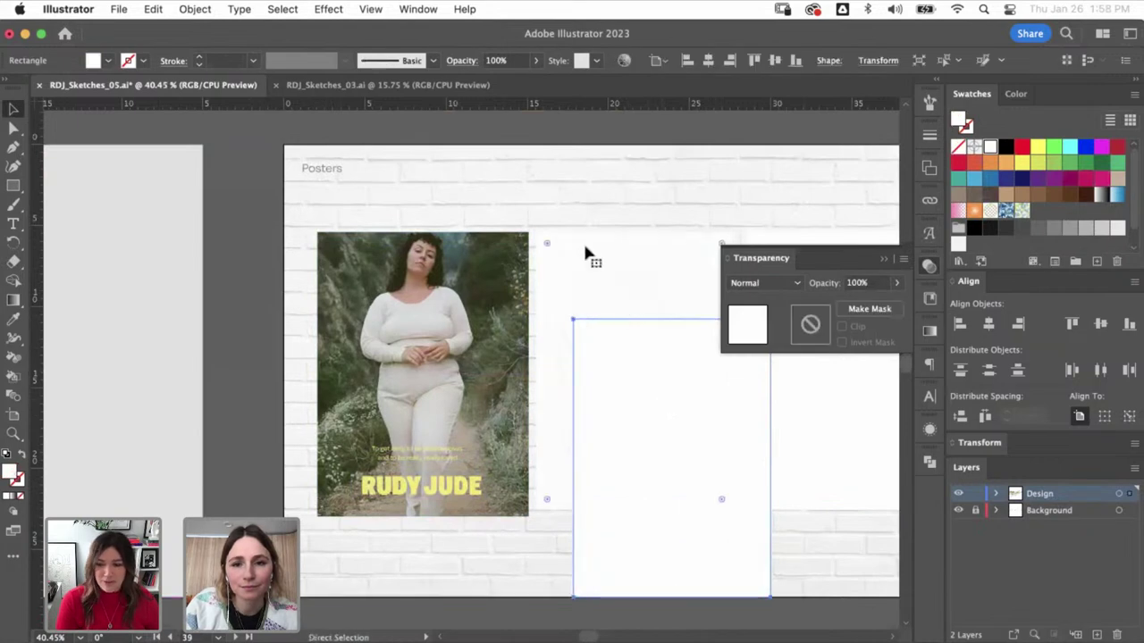
key("shift+super+a")
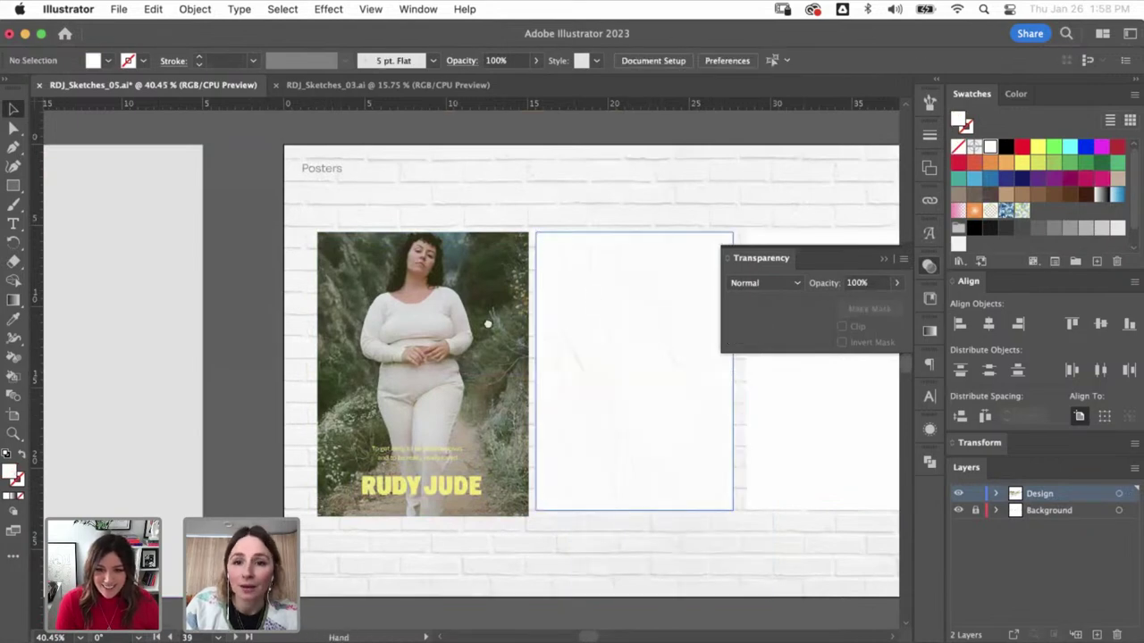
left_click_drag(828, 393, 662, 373)
left_click(662, 372)
key("shift+super+a")
left_click(600, 288)
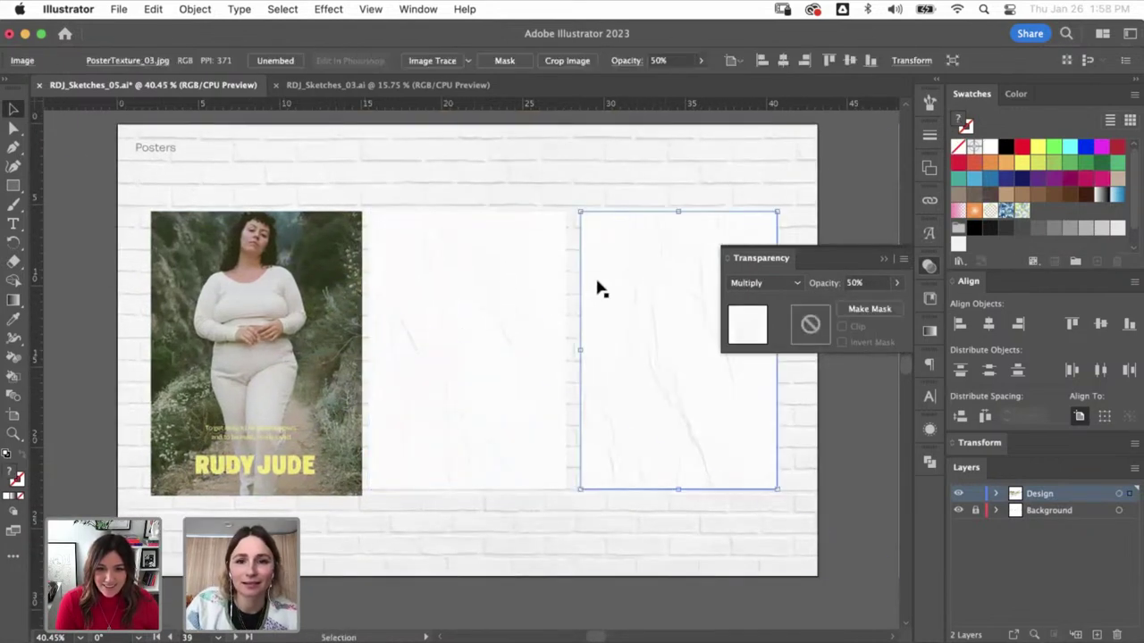
left_click(549, 268, "shift")
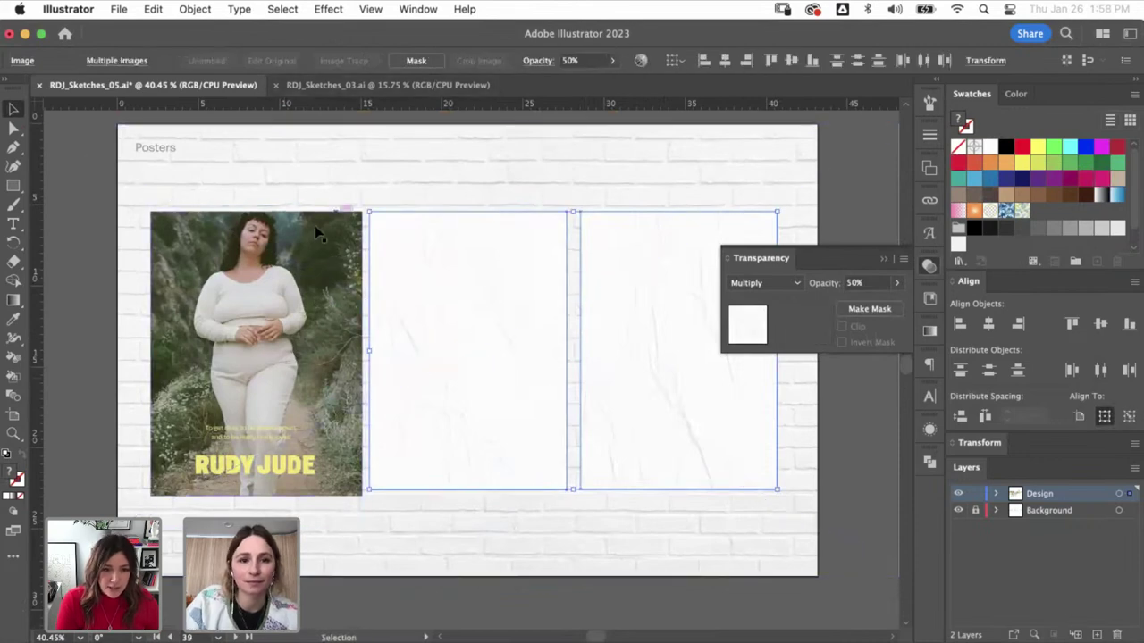
left_click(322, 140)
- Select the photo poster with its overlapping texture, then step back and forth through recent edits
key("shift+super+a")
left_click(326, 247)
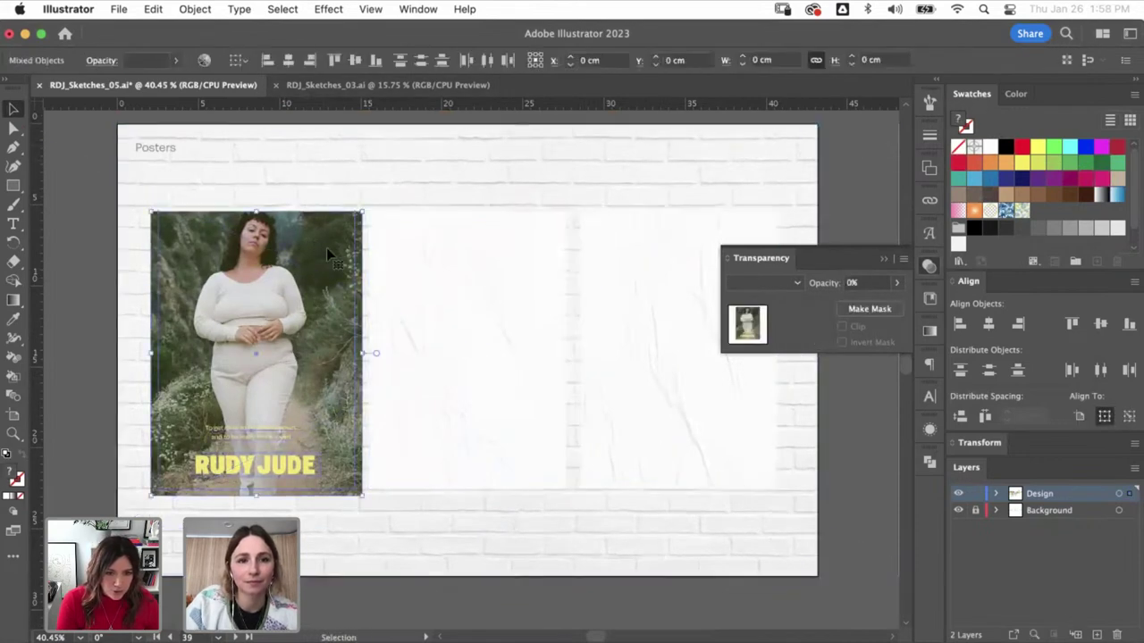
left_click(341, 198, "shift")
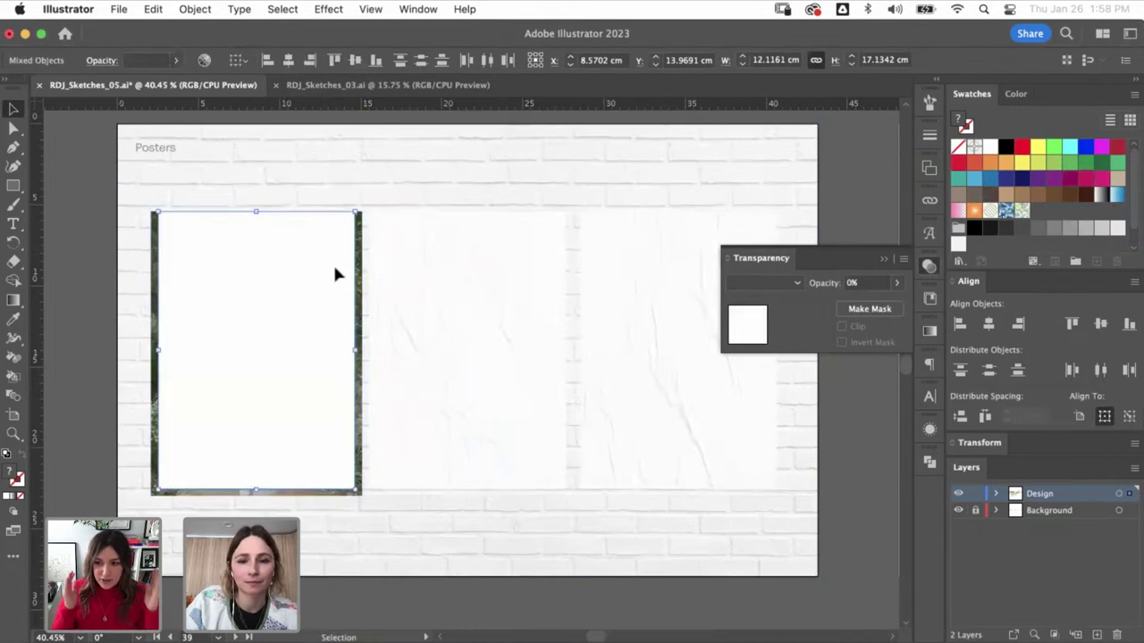
key("super+z")
key("shift+super+z")
key("super+z")
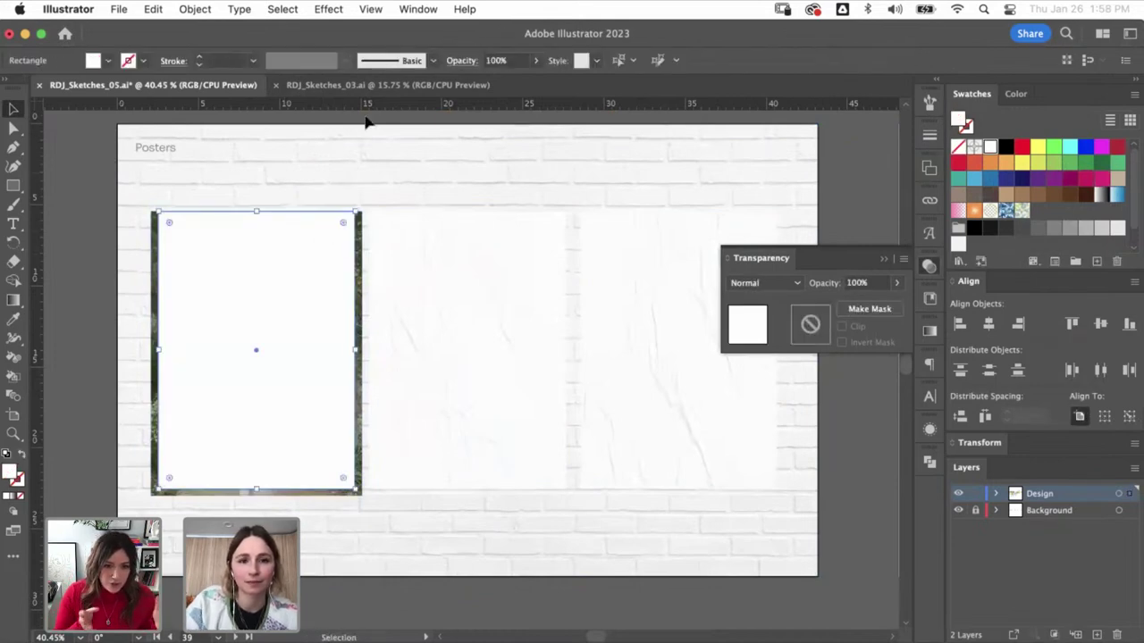
key("super+z")
key("shift+super+z")
key("shift+super+z")
key("super+z")
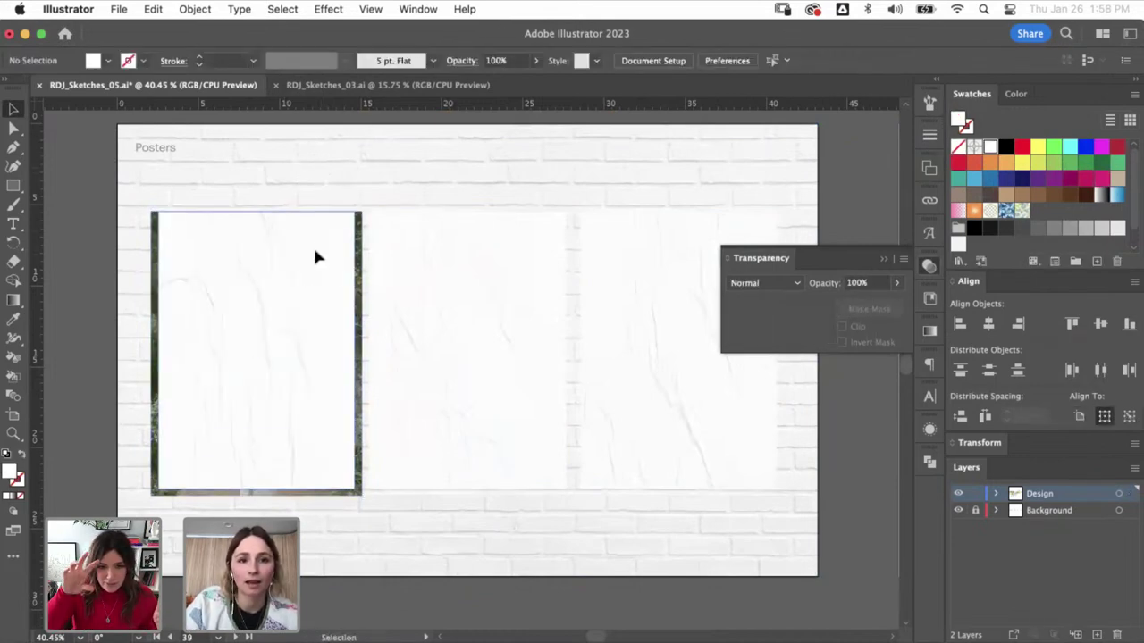
- Select the three poster textures and cut them
left_click(317, 256)
left_click(339, 161)
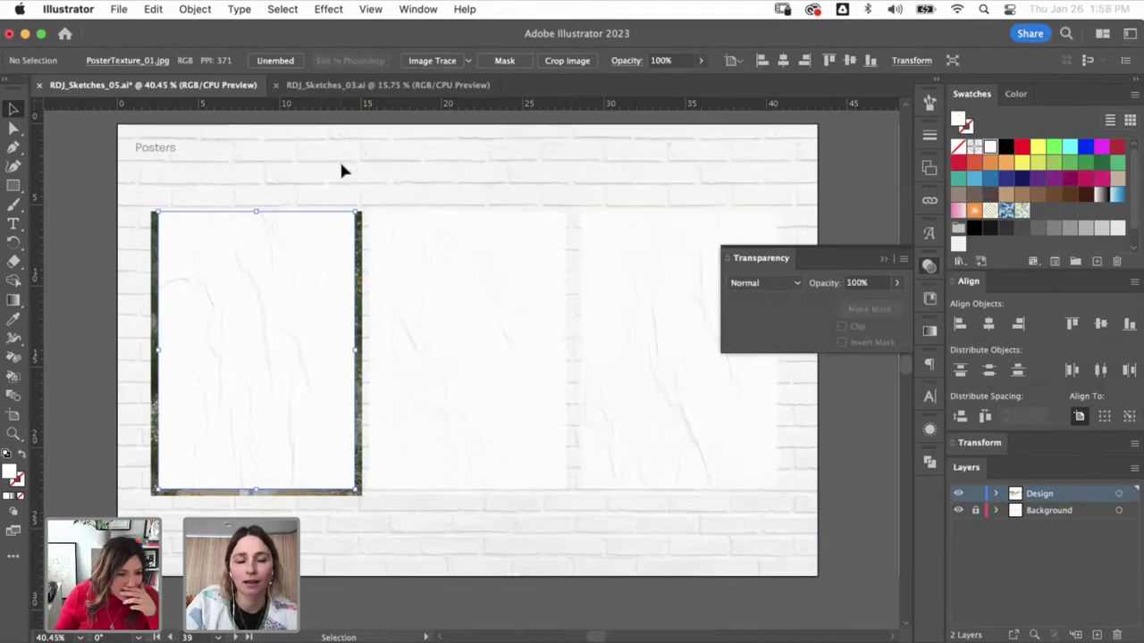
left_click(438, 282)
left_click(688, 375, "shift")
key("super+x")
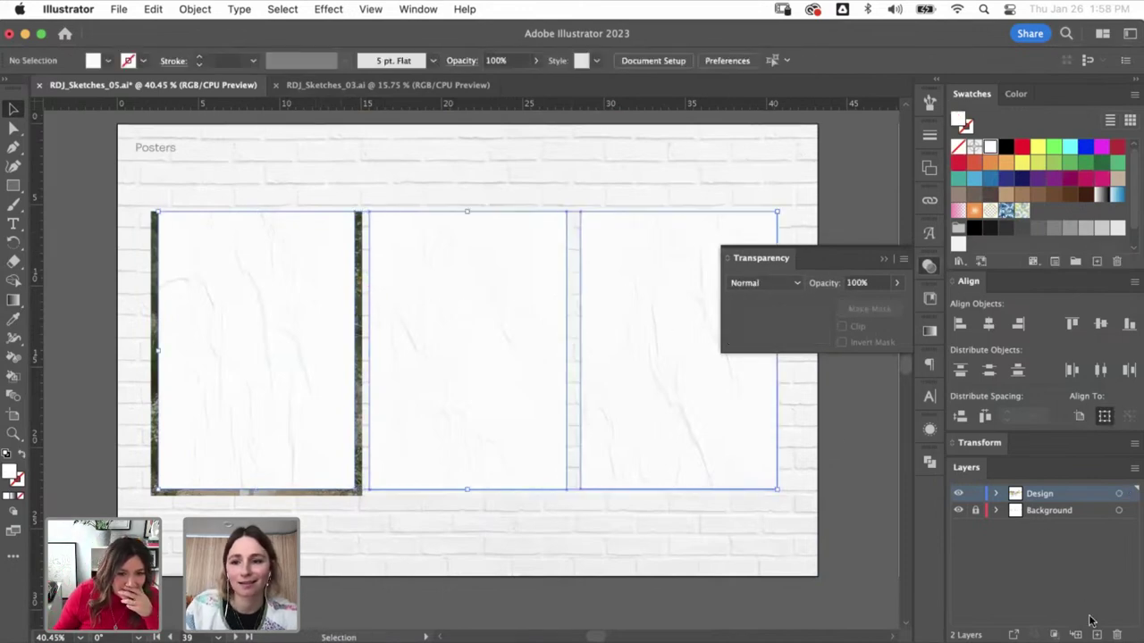
- Paste the textures in place on a new locked layer named Texture
left_click(1096, 634)
key("super+f")
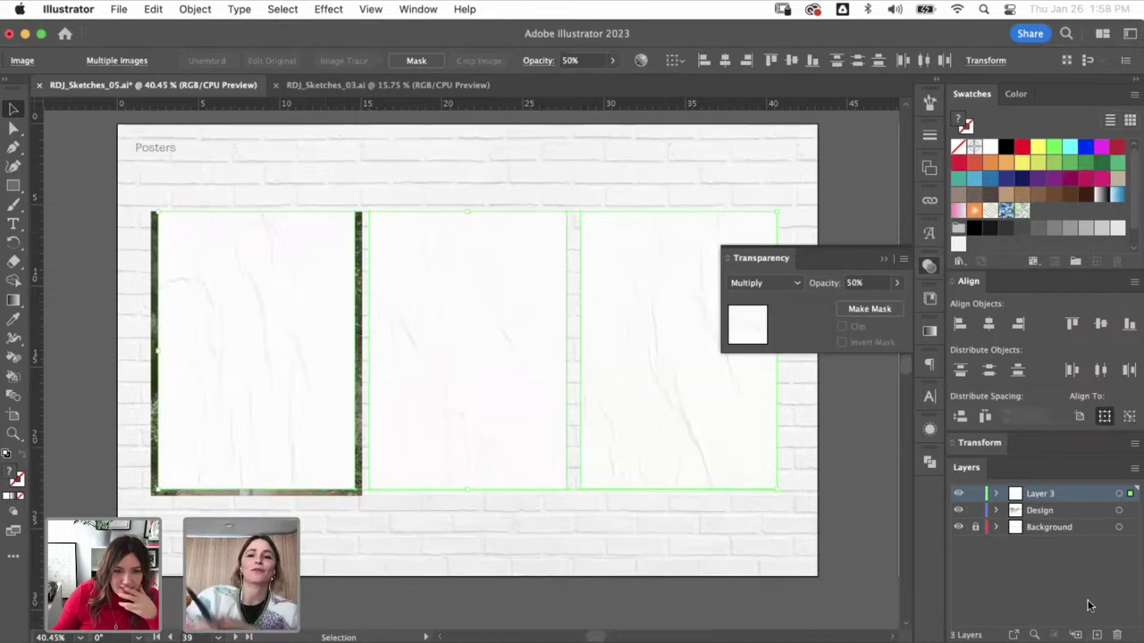
left_click(975, 494)
double_click(1039, 493)
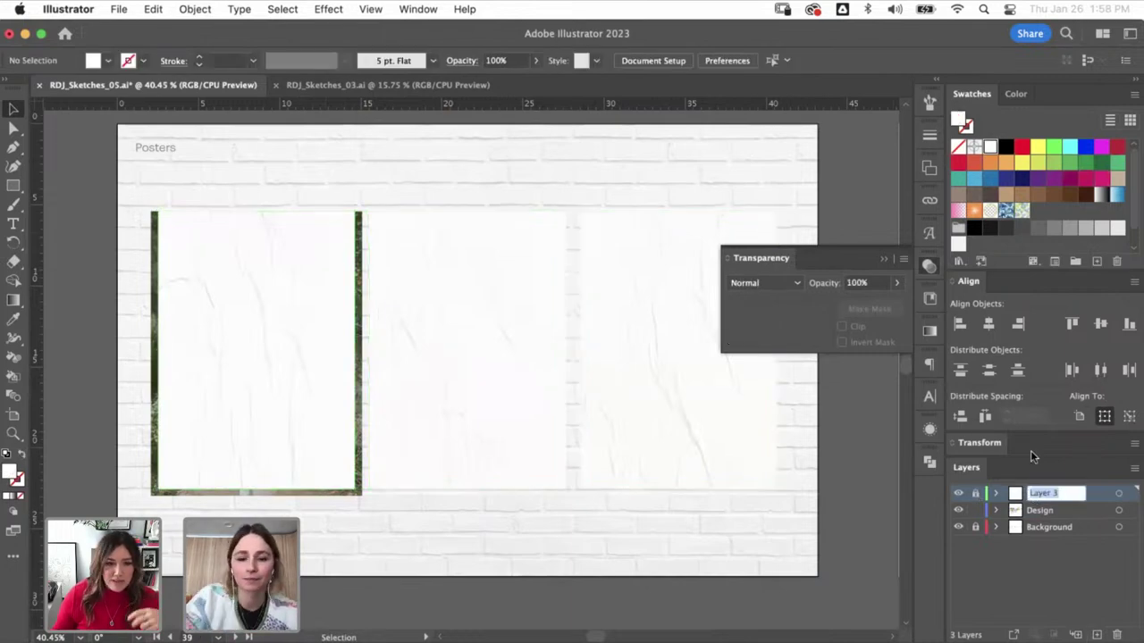
type("Texture")
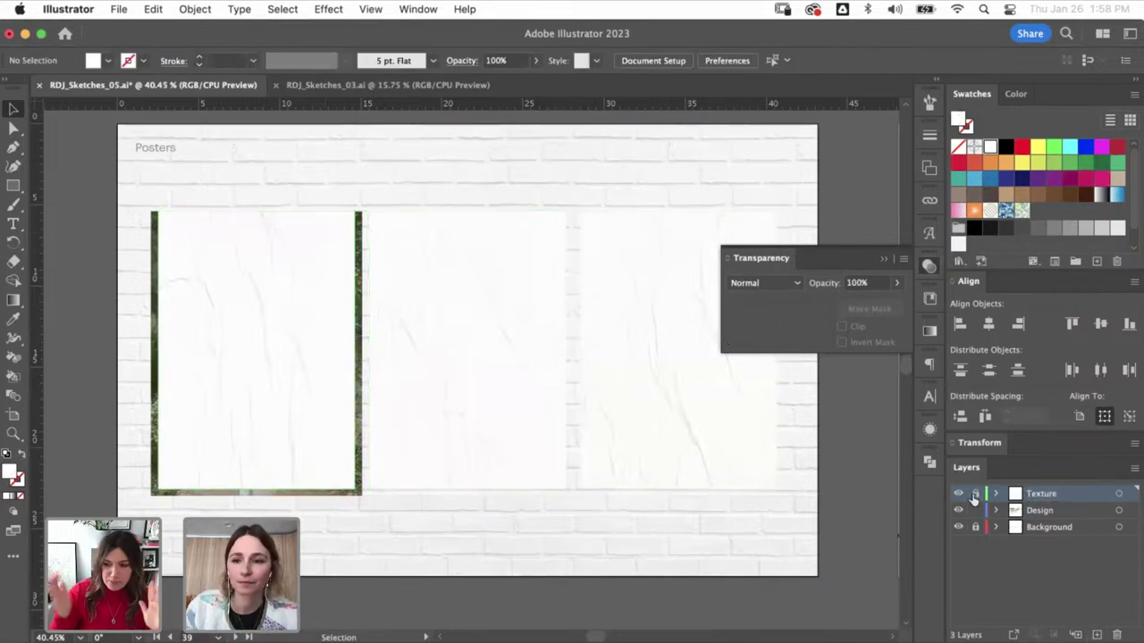
key("super+a")
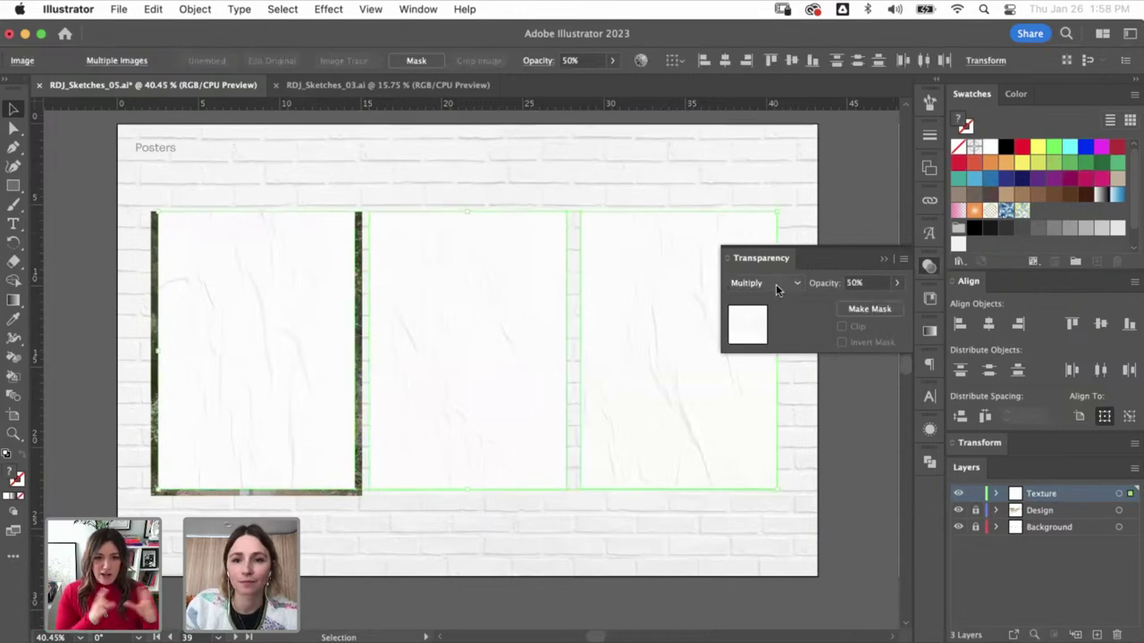
- Move the Texture layer below the Design layer and check the posters' layering
left_click(881, 465)
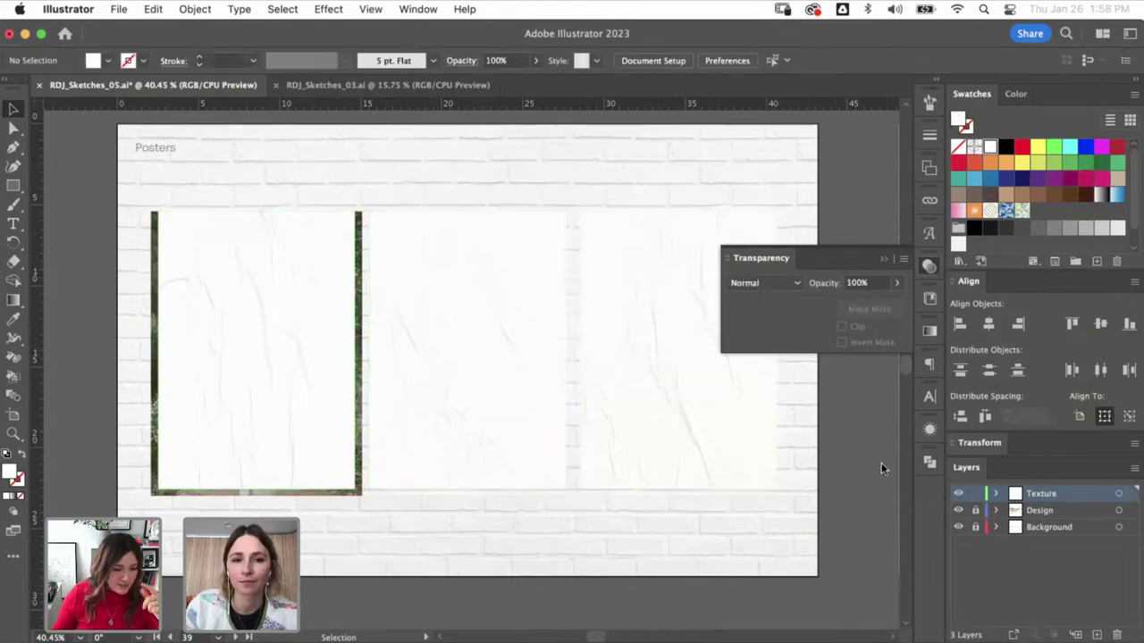
left_click_drag(1035, 520, 1037, 521)
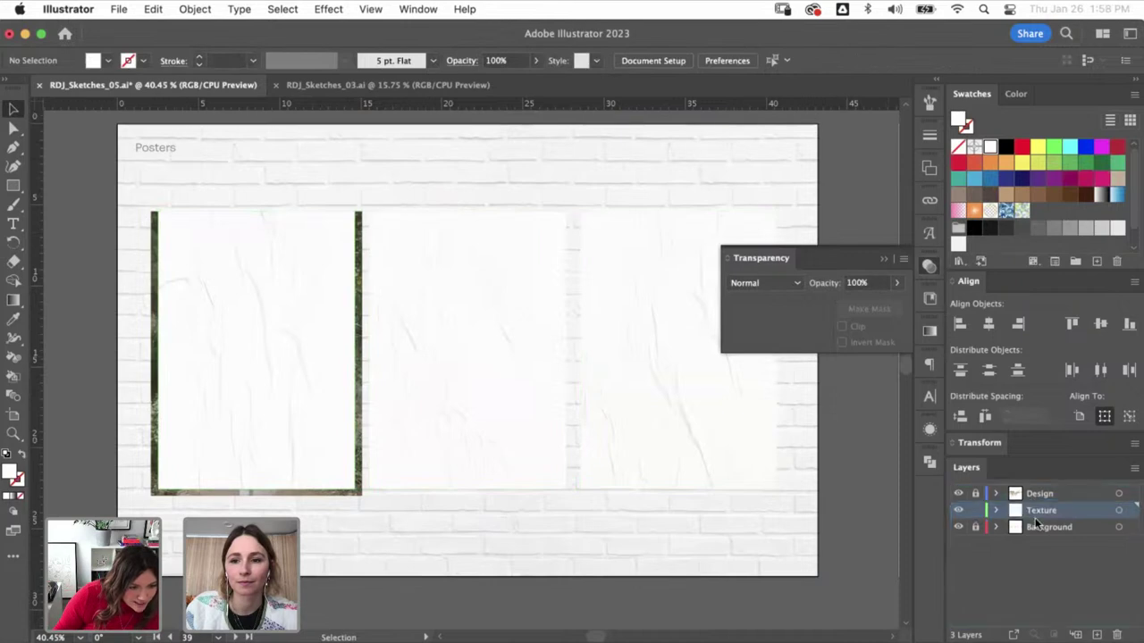
left_click(273, 394)
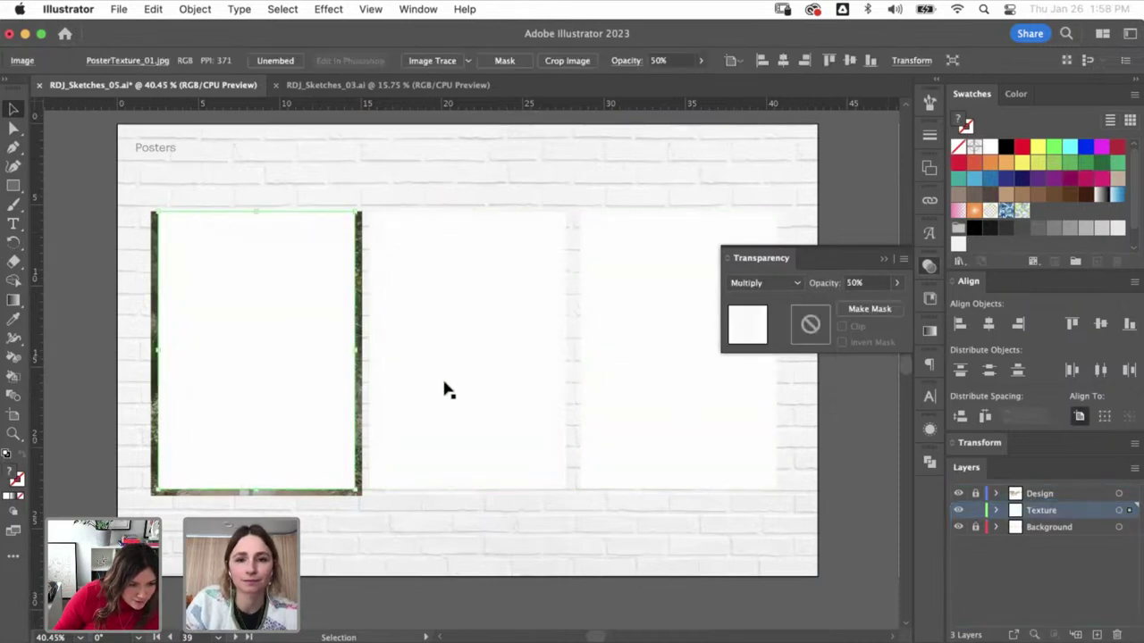
left_click(444, 388, "shift")
left_click(649, 309, "shift")
key("super+shift+a")
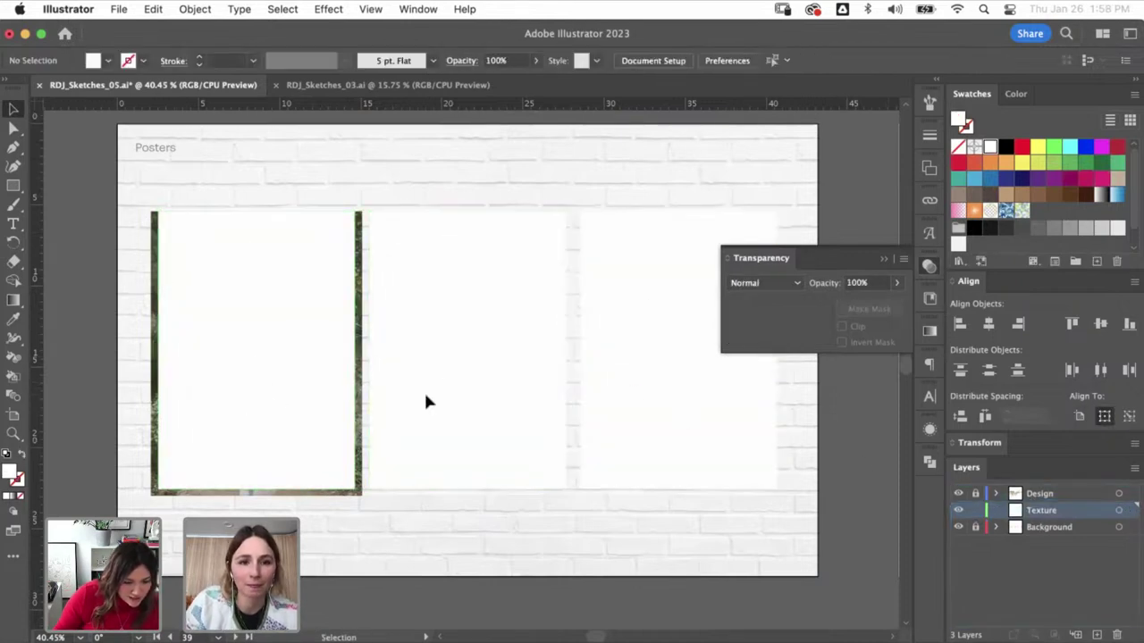
- Pan the mockup view and collapse the transparency settings
scroll(467, 462, "left", 2)
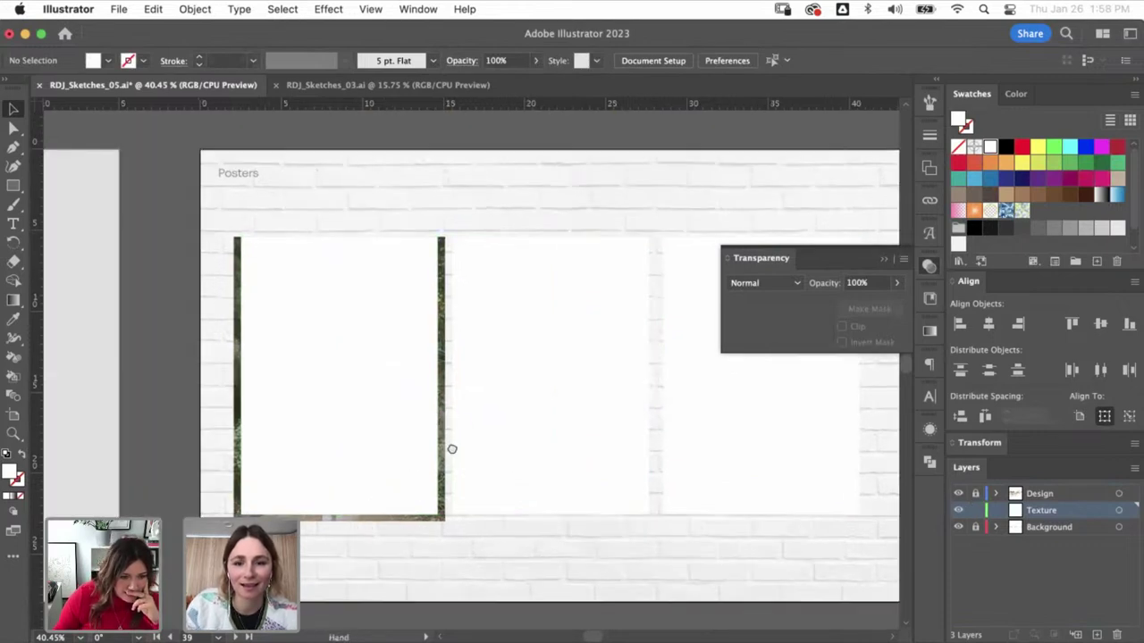
scroll(451, 448, "right", 3)
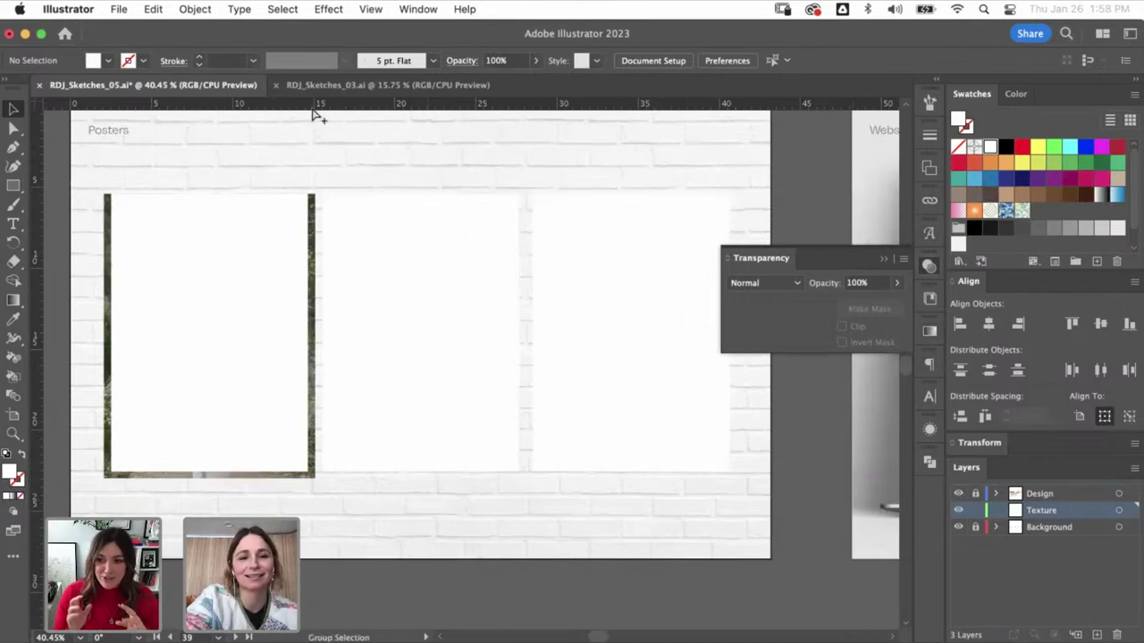
left_click(265, 383)
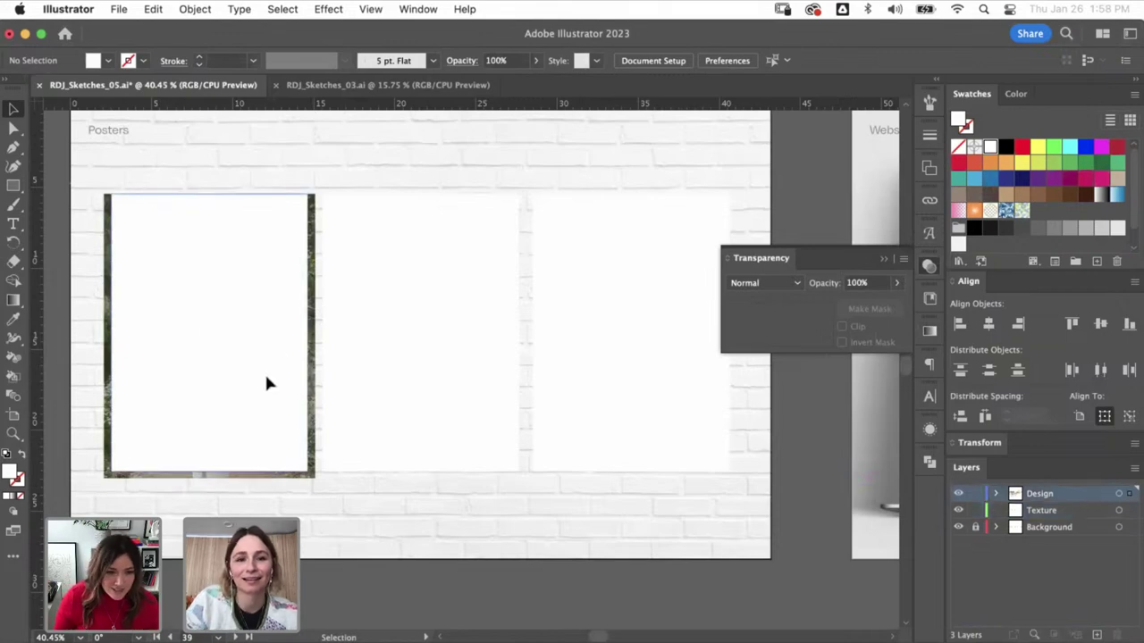
left_click_drag(474, 386, 643, 428)
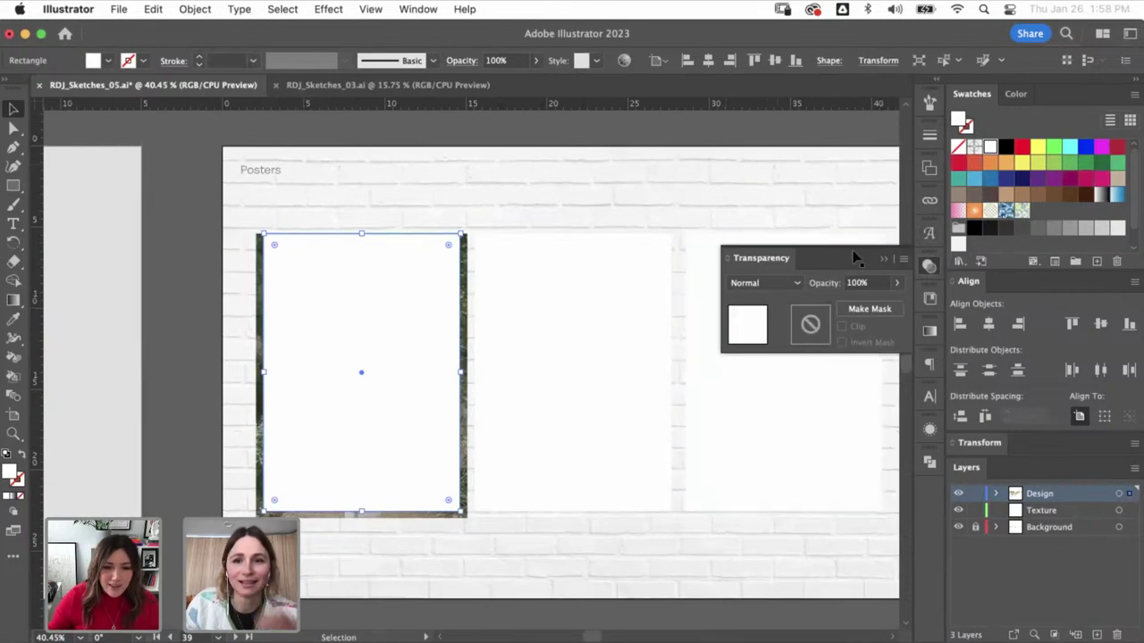
left_click(883, 258)
left_click(174, 286)
- Try moving the three poster rectangles lower on the wall, then undo the move
left_click(401, 319)
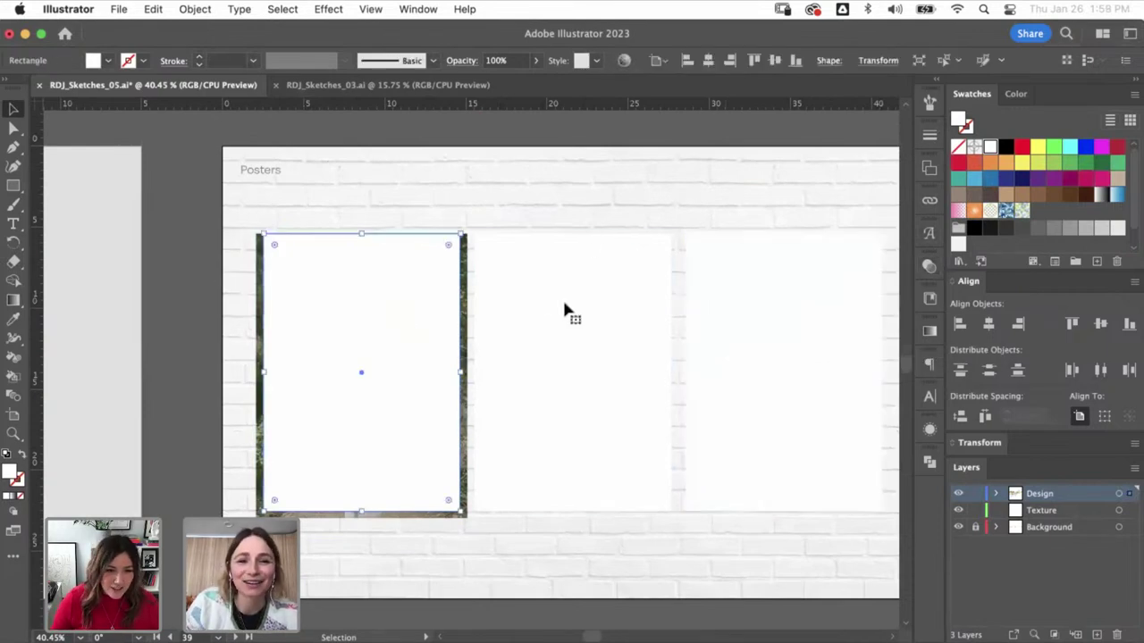
left_click(564, 309, "shift")
left_click(757, 294, "shift")
left_click_drag(595, 295, 596, 525)
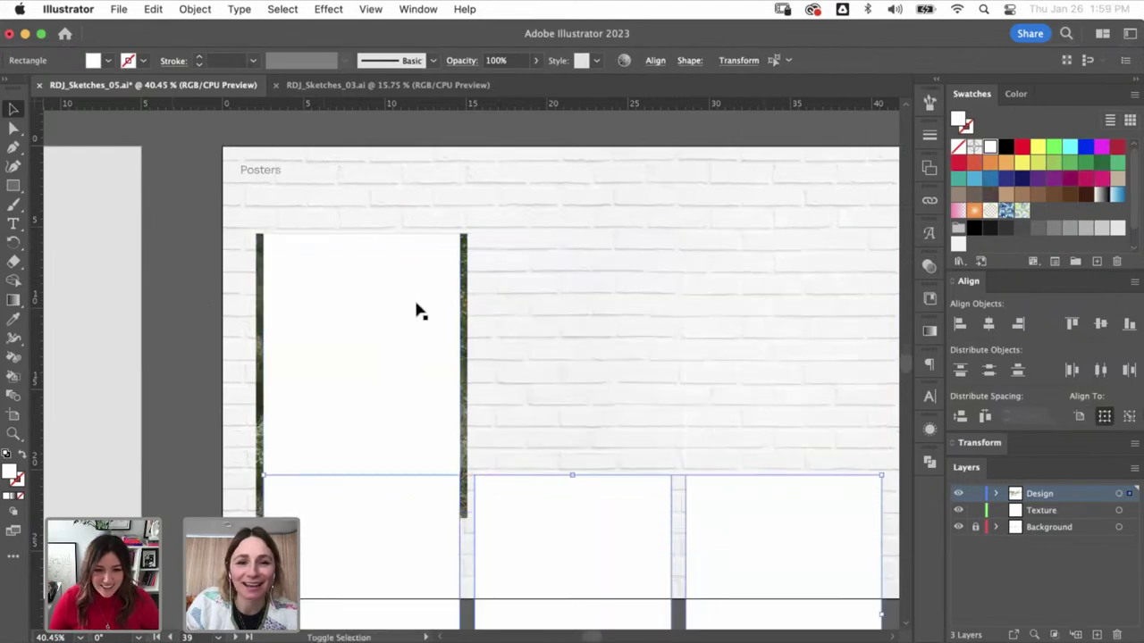
key("super+z")
left_click(253, 306)
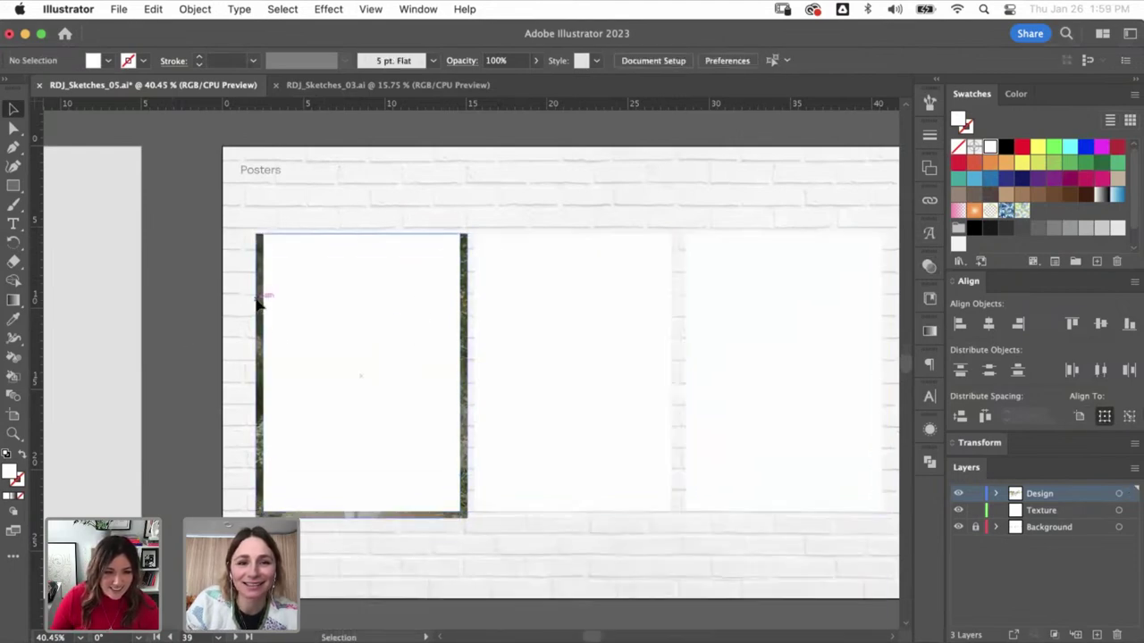
left_click(274, 341)
key("super+z")
- Reselect the three poster rectangles and undo back to the texture above the design
left_click(370, 360)
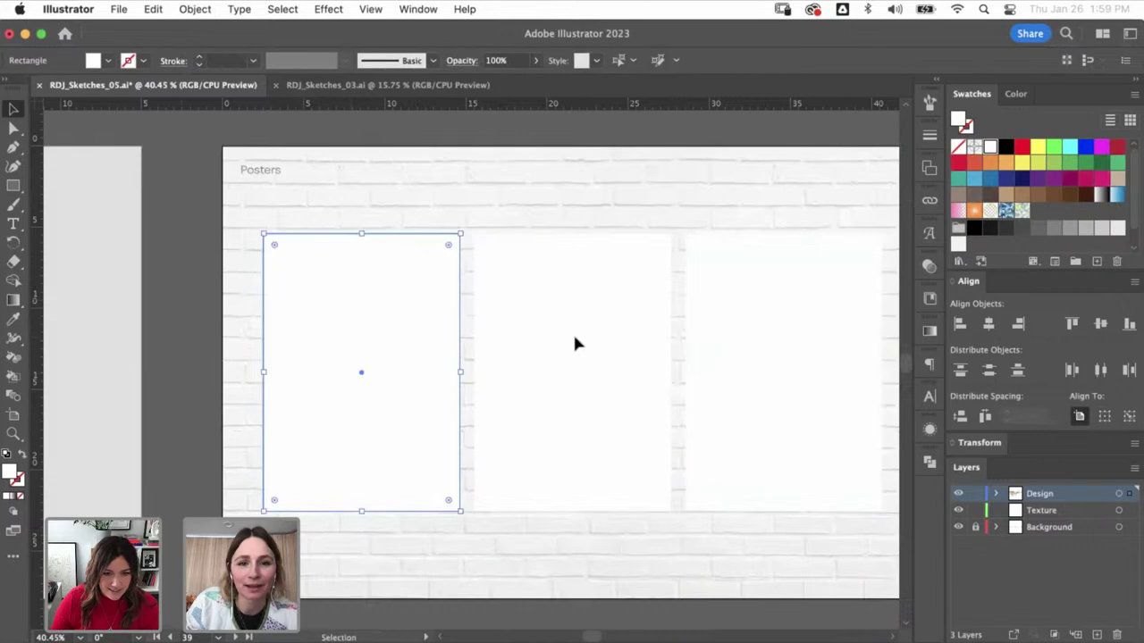
left_click(574, 342, "shift")
left_click(764, 260, "shift")
key("a")
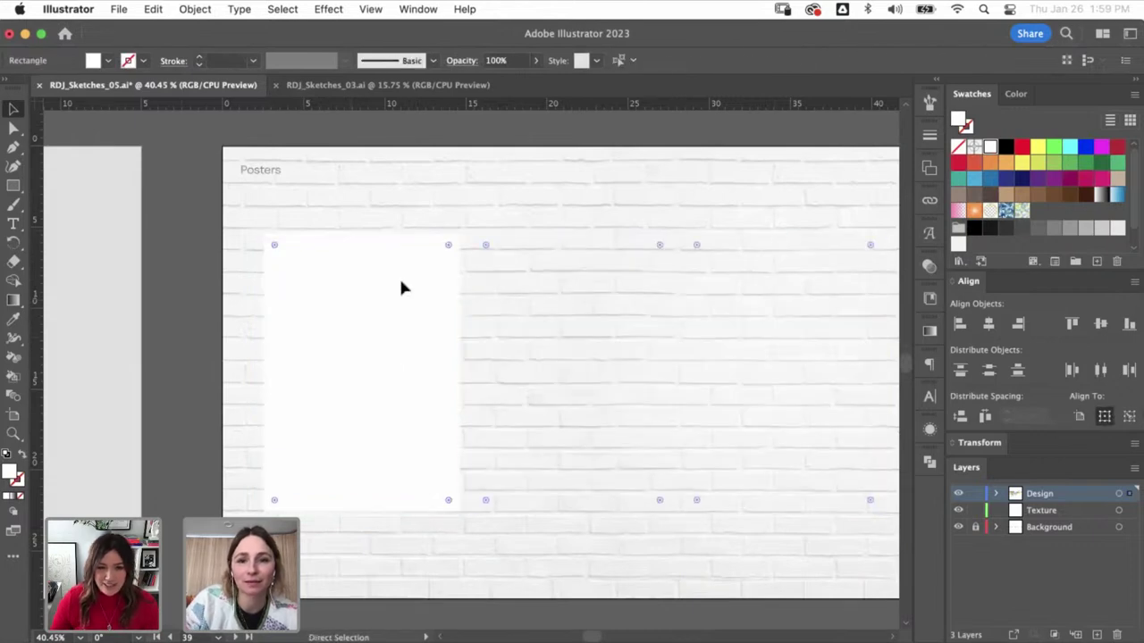
key("super+z")
key("super+z")
key("super+z")
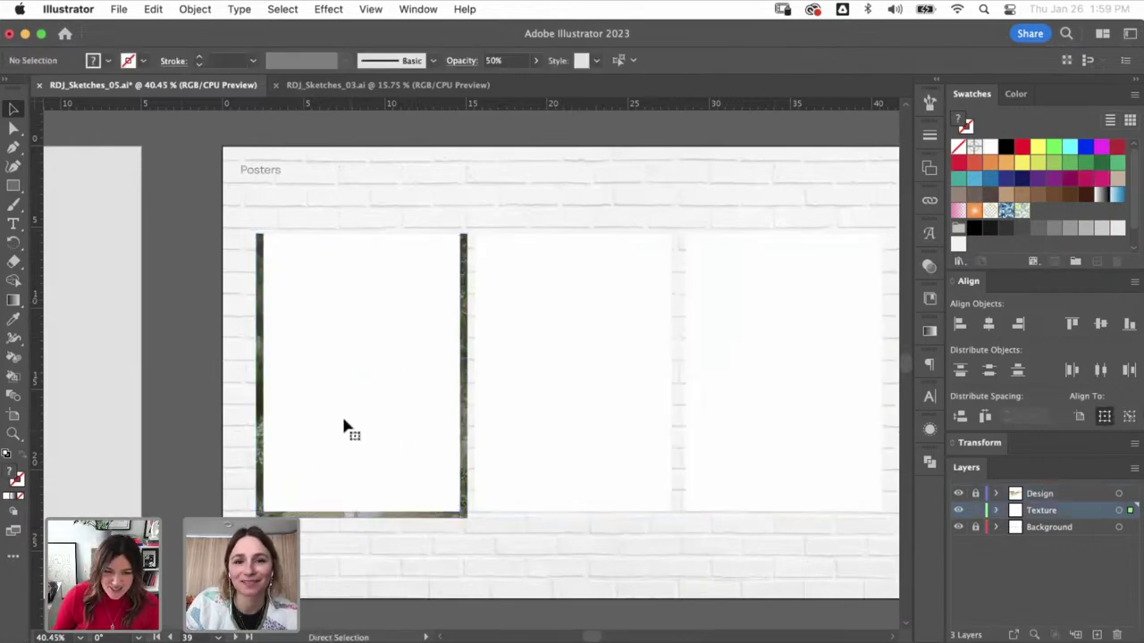
key("v")
- Set the three poster textures' transparency, leaving them at 50% opacity
left_click(457, 370)
left_click(613, 388, "shift")
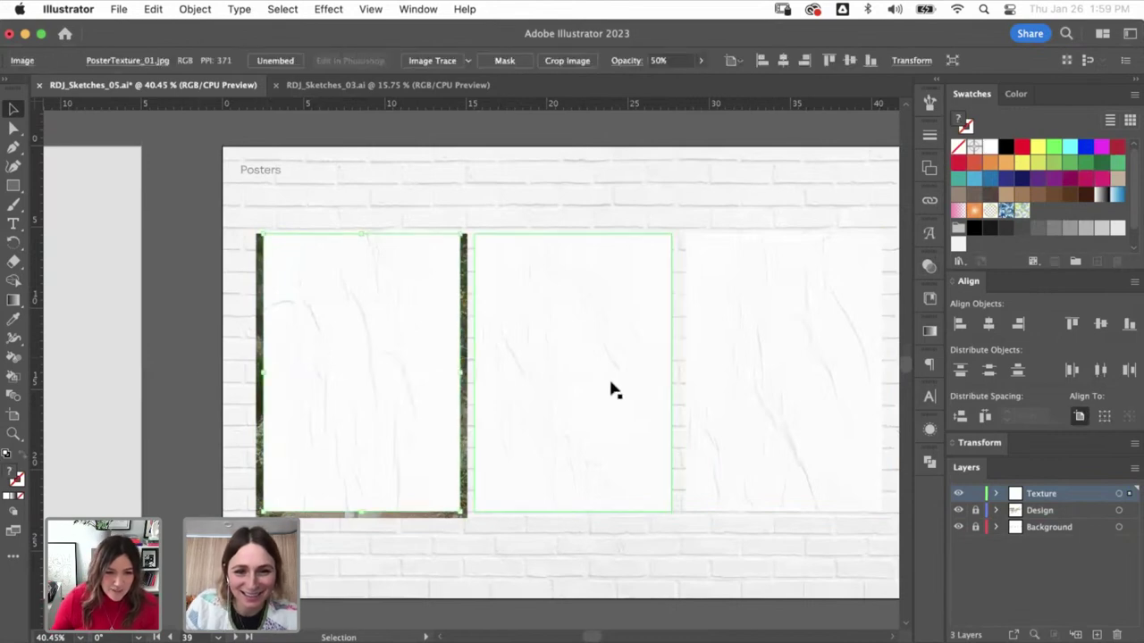
left_click(860, 420, "shift")
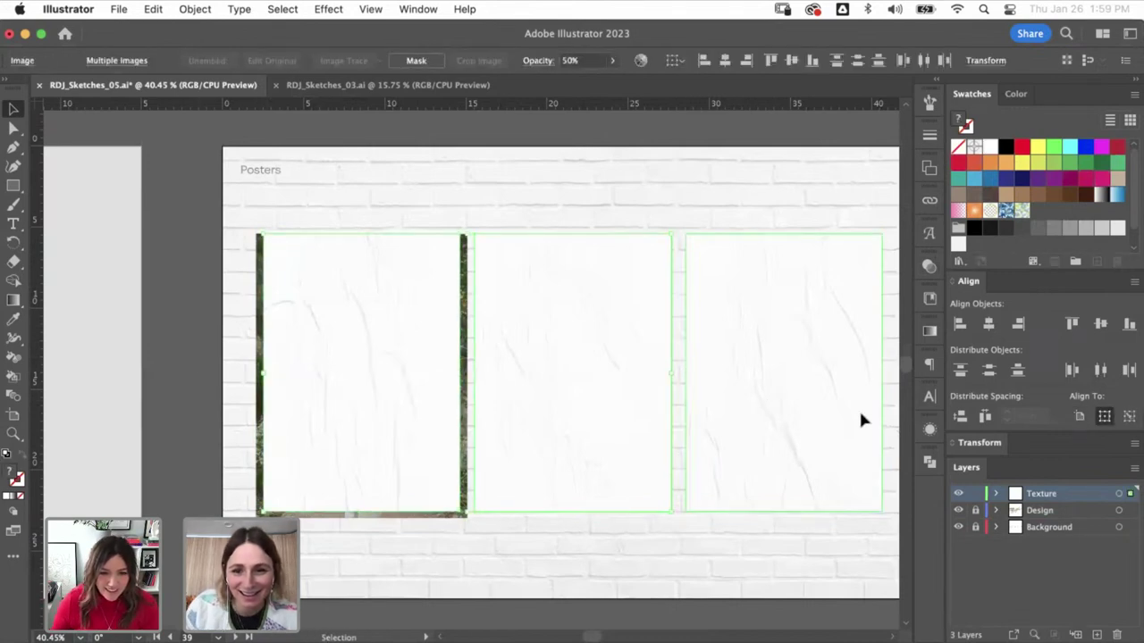
left_click(928, 268)
left_click(795, 282)
left_click(999, 510)
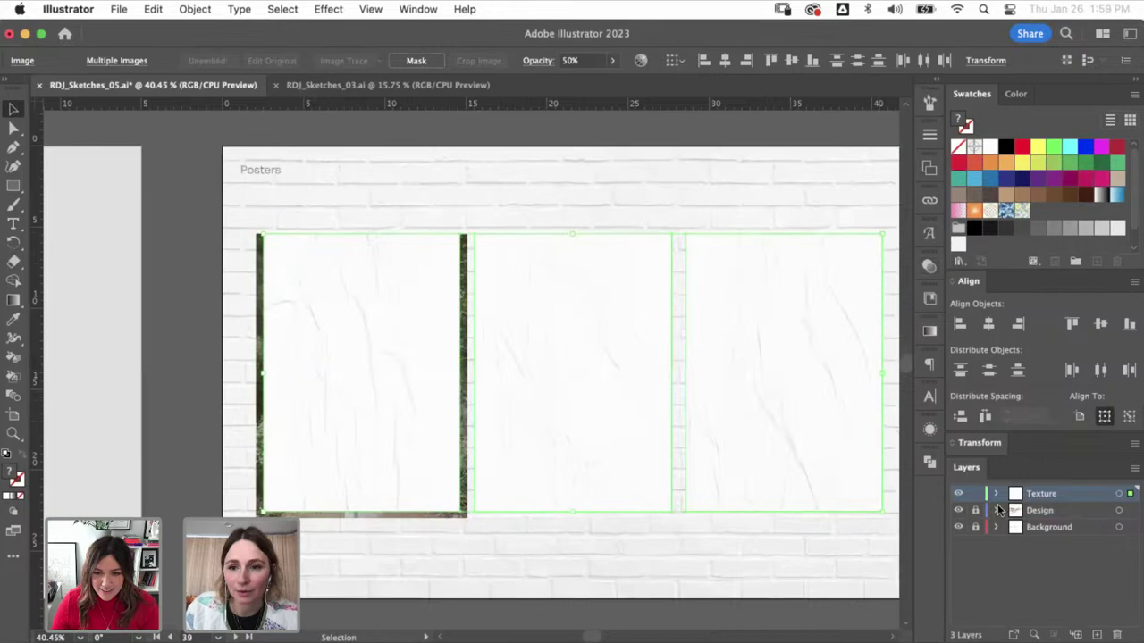
- Delete the middle and right poster textures
left_click(234, 344)
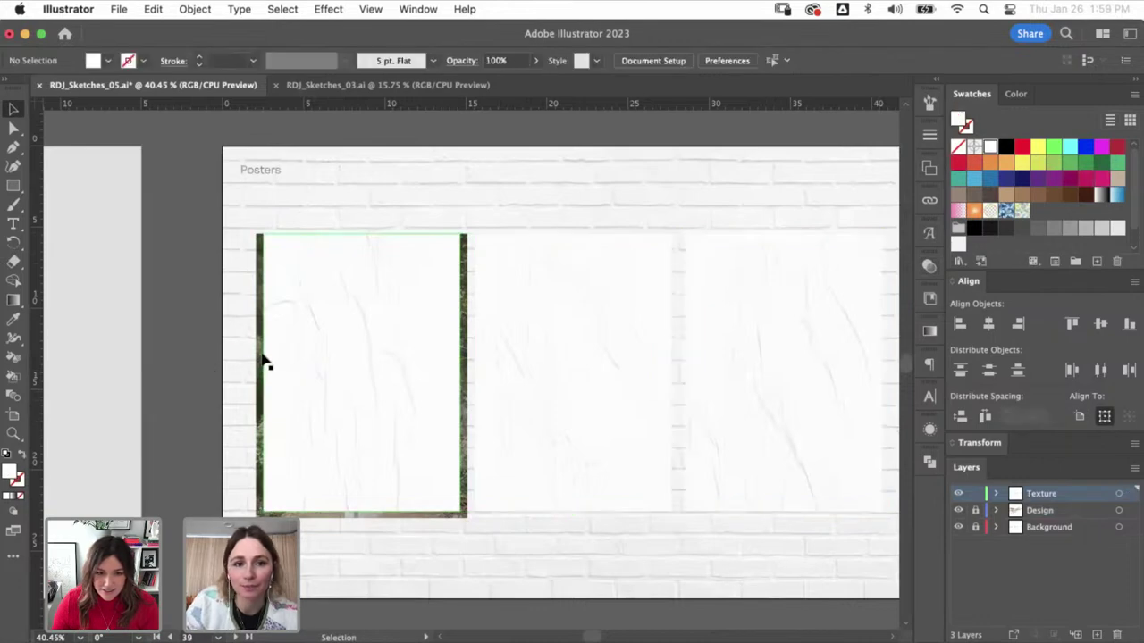
left_click(589, 373)
left_click(770, 389, "shift")
key("Delete")
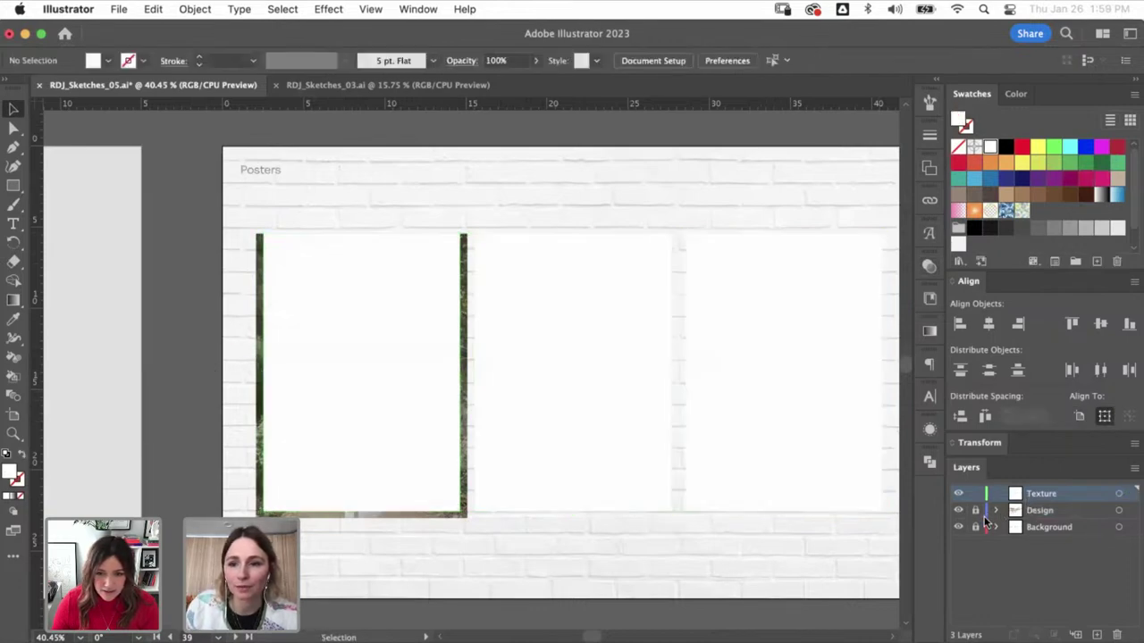
- Remove the images from the middle and right poster frames
left_click(1023, 527)
key("super+a")
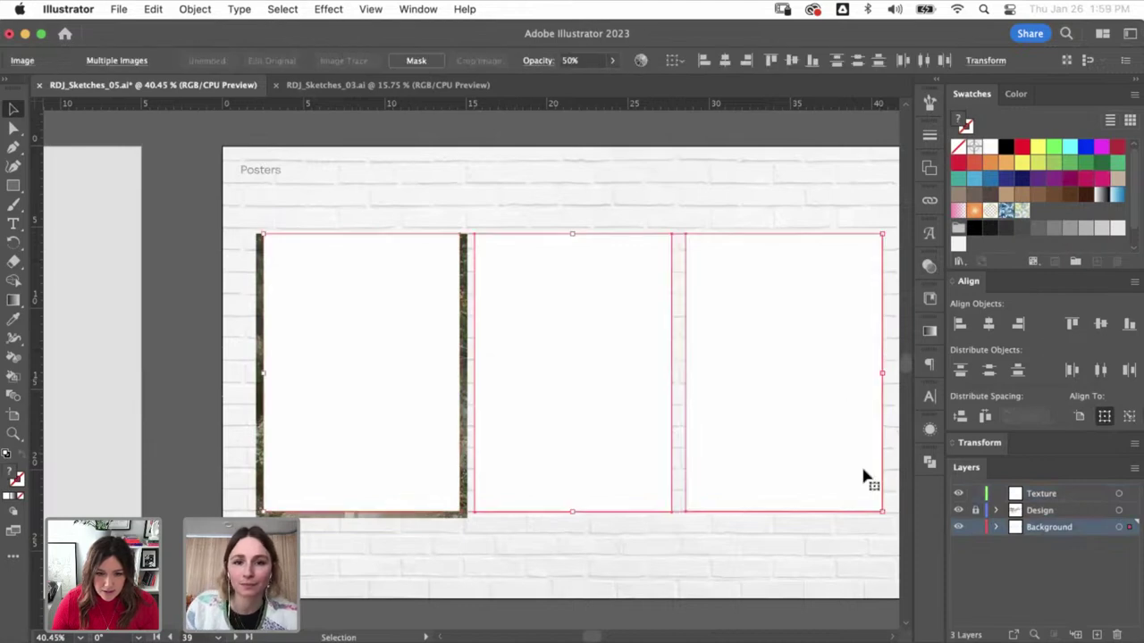
left_click(727, 270)
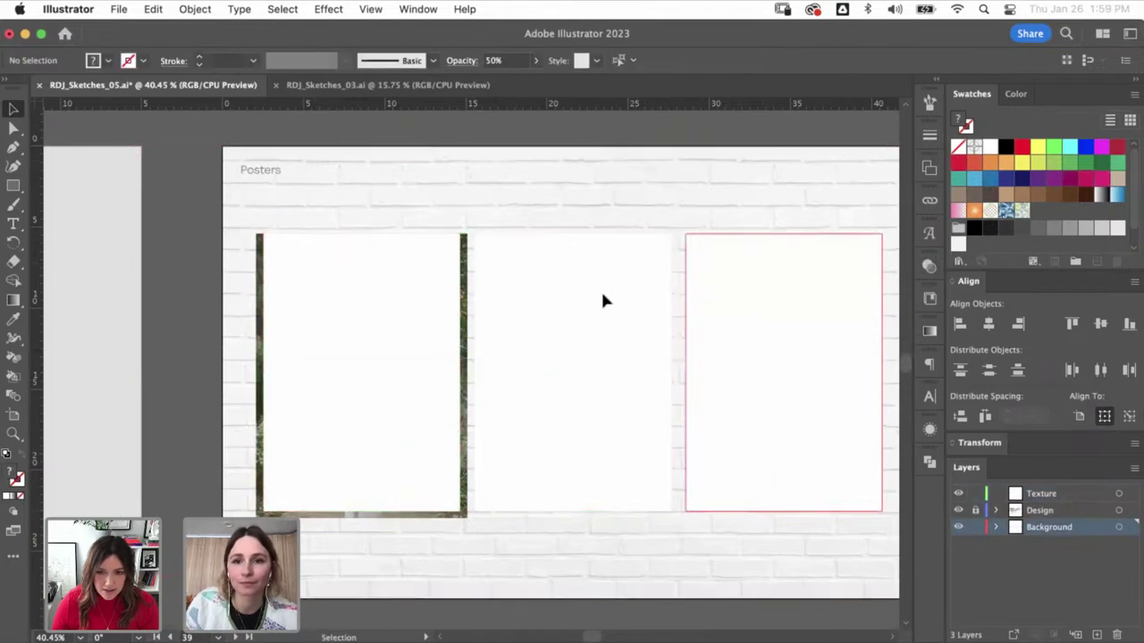
left_click(602, 299, "shift")
key("Delete")
- Lock the Background layer and make the Design layer active
left_click(434, 328)
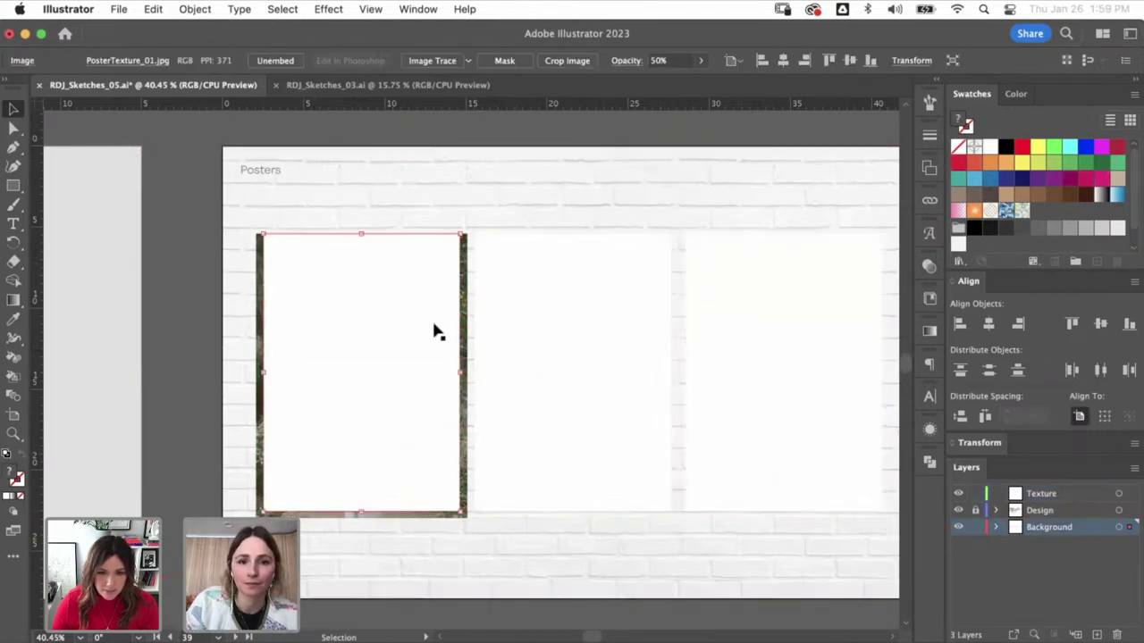
left_click(407, 438)
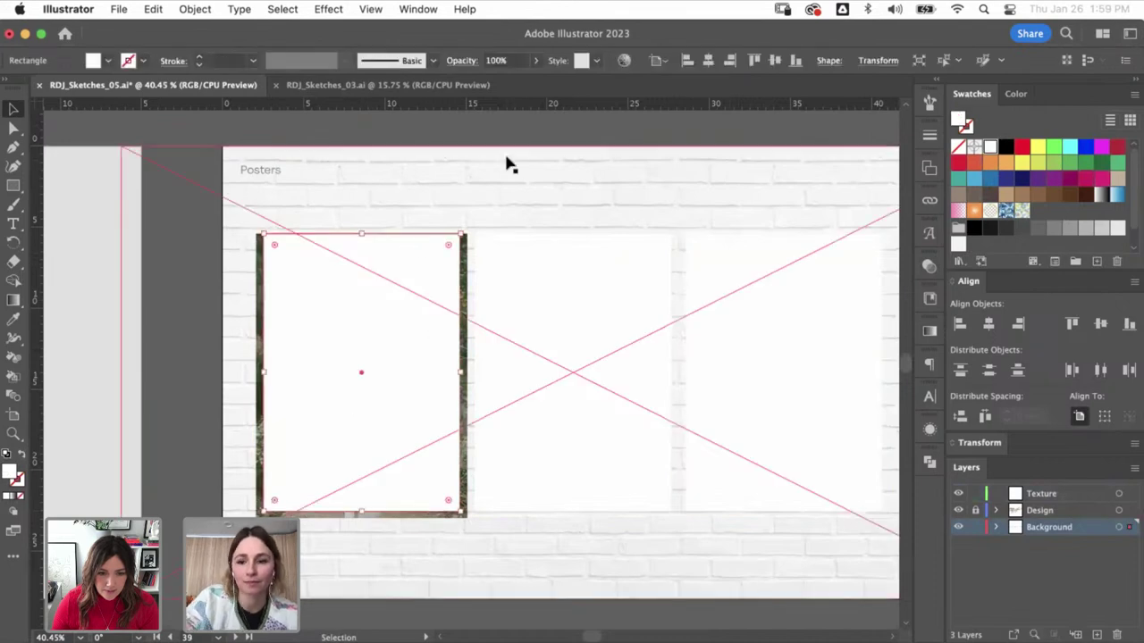
left_click(376, 391)
left_click(974, 527)
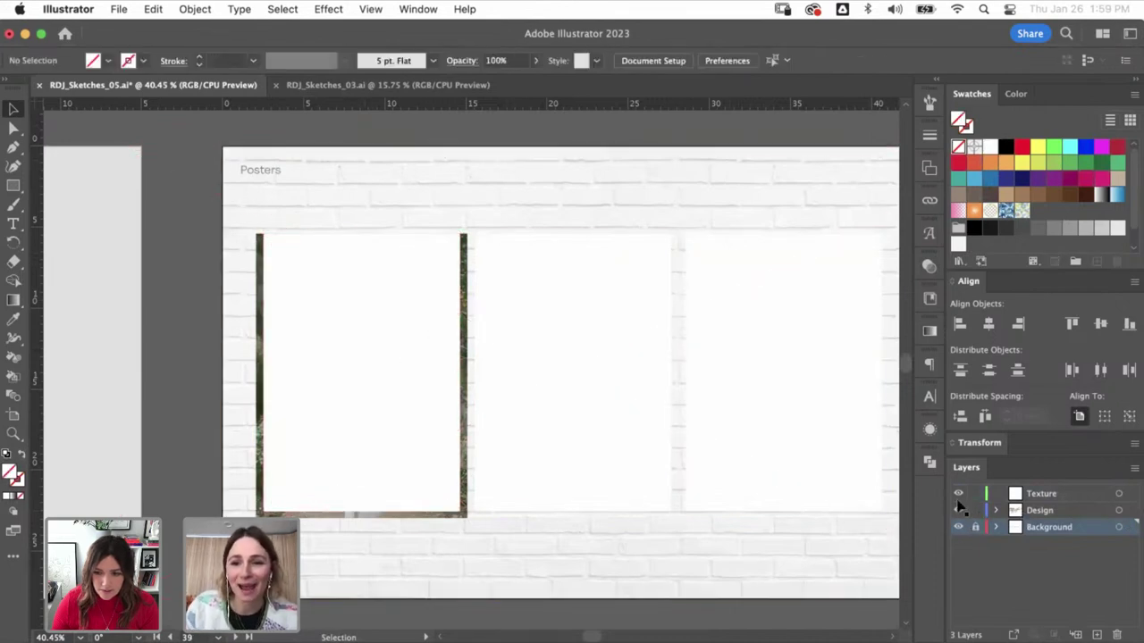
left_click(959, 508)
left_click(551, 123)
- Remove the white rectangle covering the left frame to reveal the RUDY JUDE photo poster
left_click(432, 307)
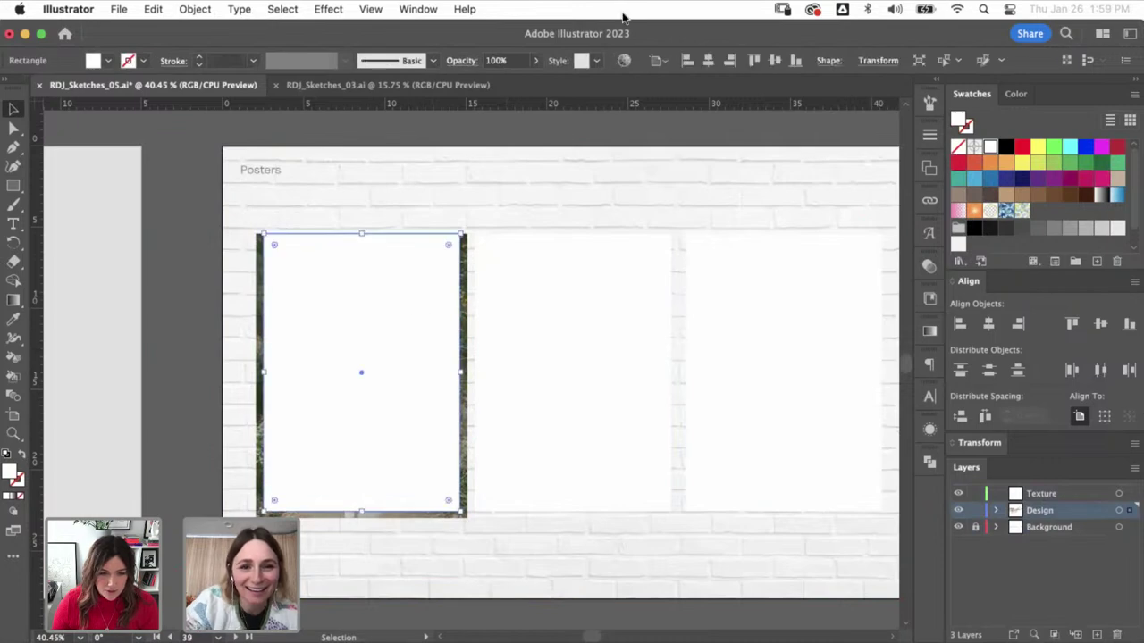
key("BackSpace")
key("backslash")
left_click(342, 418)
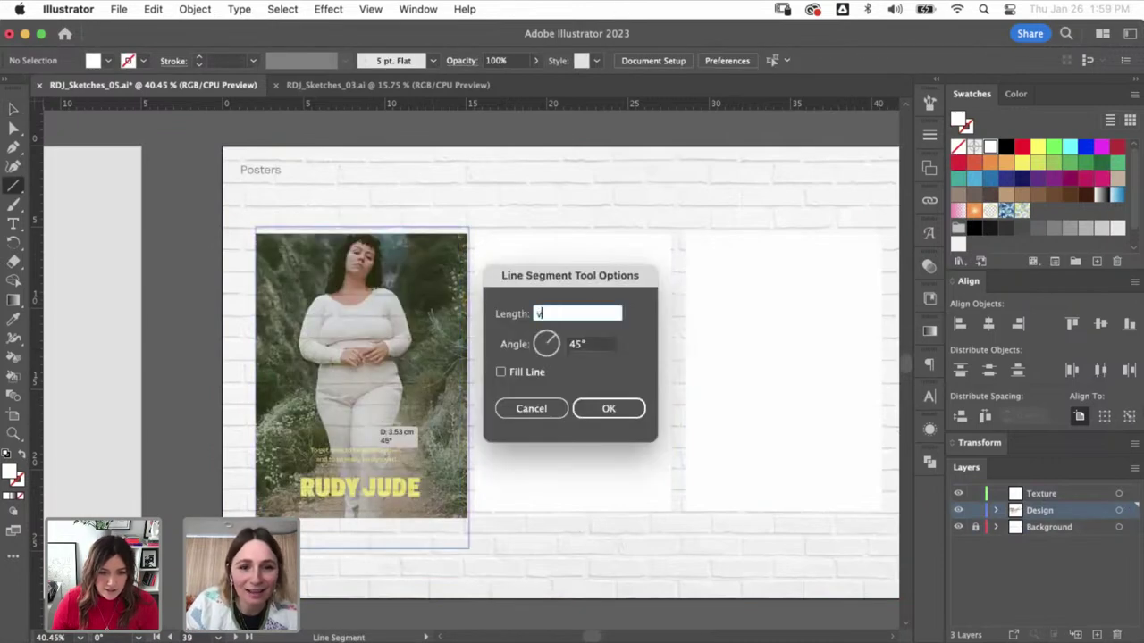
key("Escape")
key("v")
key("super+z")
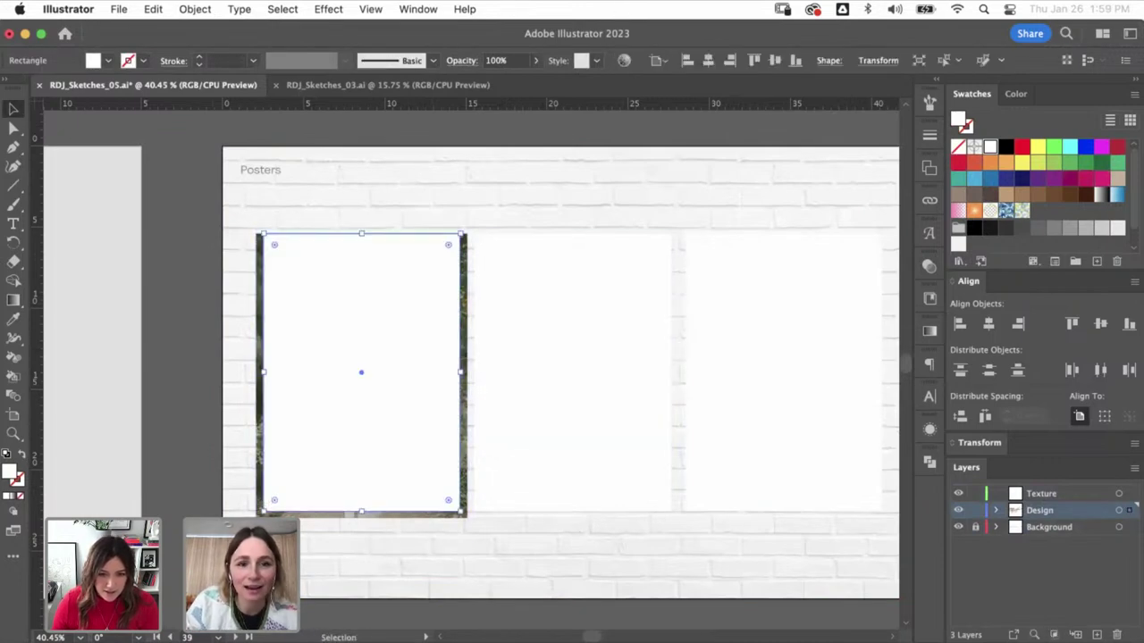
- Shrink the photo poster group slightly and raise its tagline above RUDY JUDE
left_click(268, 342)
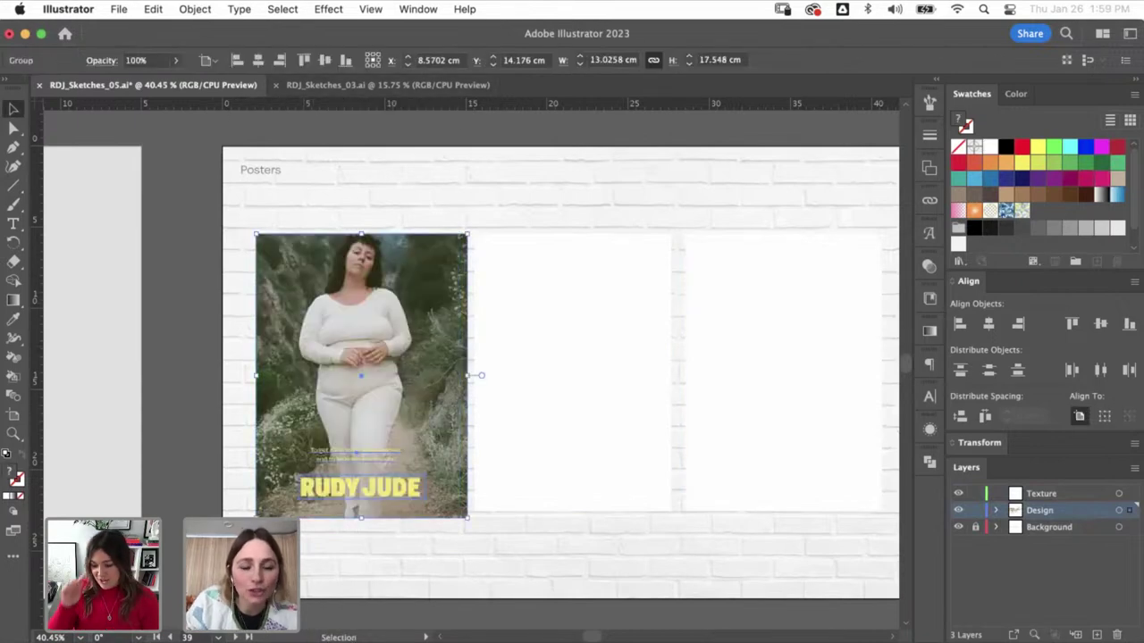
left_click_drag(361, 517, 361, 510)
key("super+shift+a")
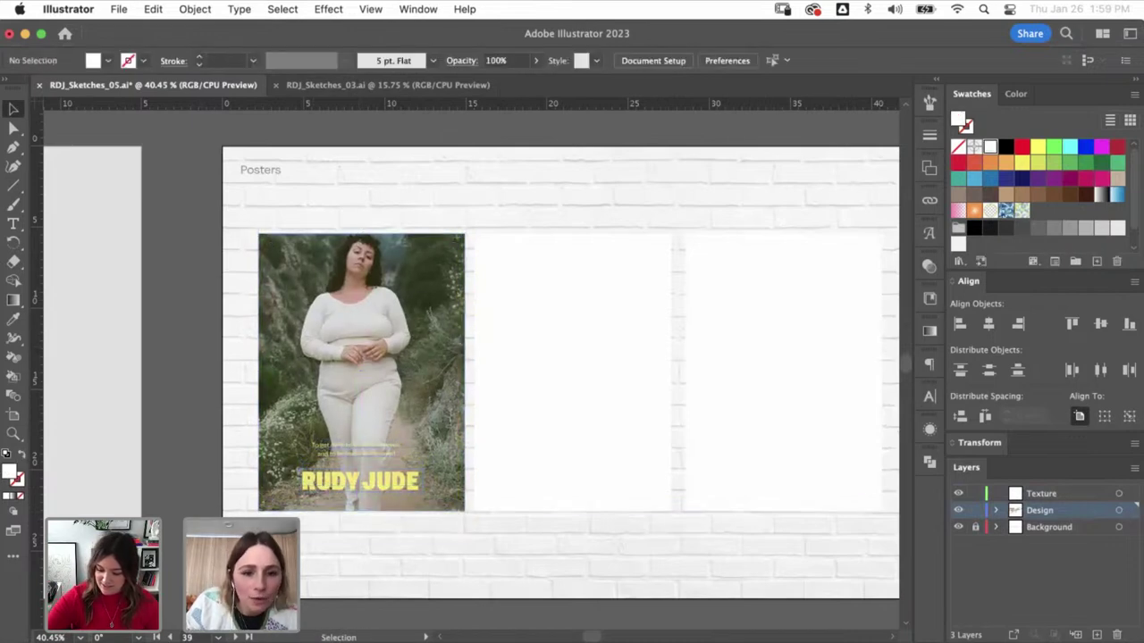
key("a")
left_click_drag(356, 447, 356, 361)
key("super+shift+a")
key("v")
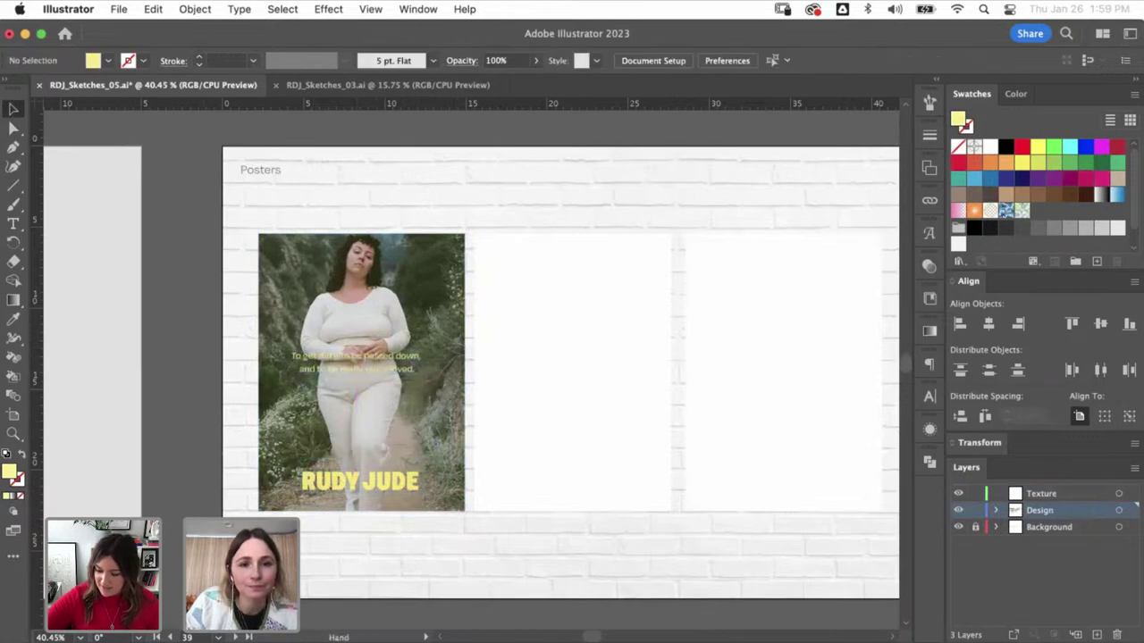
- Check the left poster group and its tagline text block by selecting each
scroll(465, 373, "right", 2)
left_click(416, 375)
left_click(421, 378)
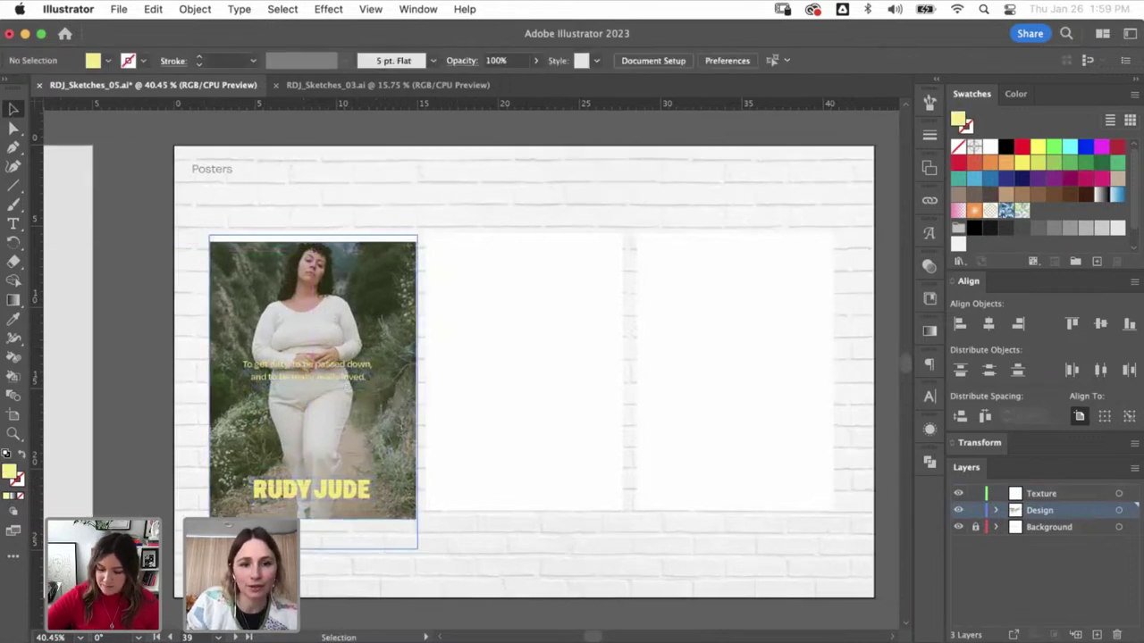
left_click(415, 371)
key("super+shift+a")
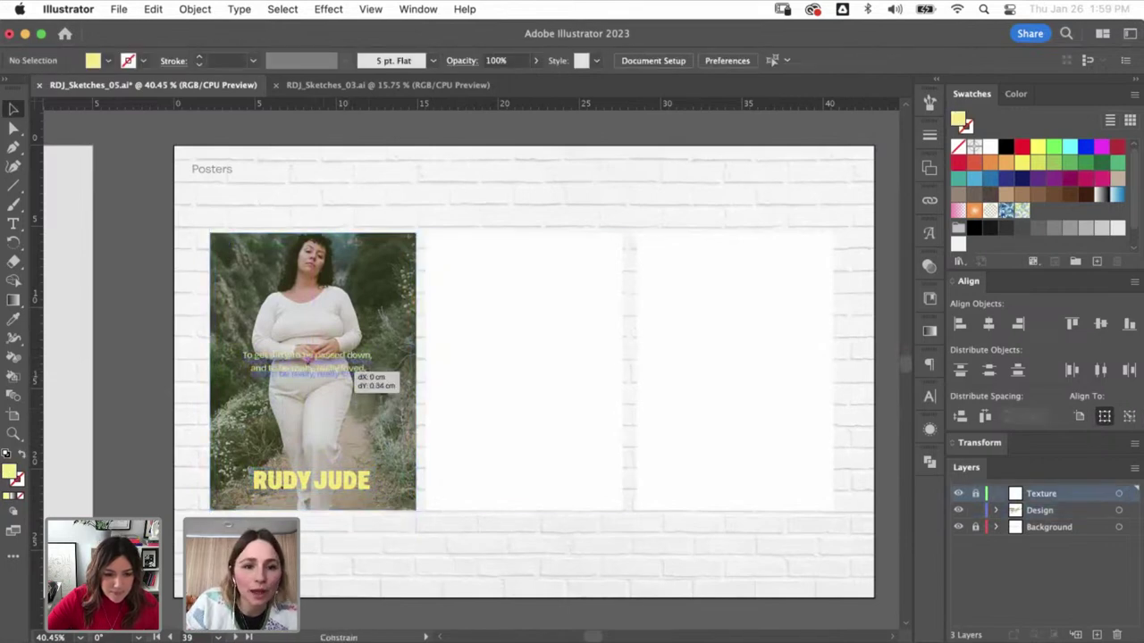
left_click(357, 368)
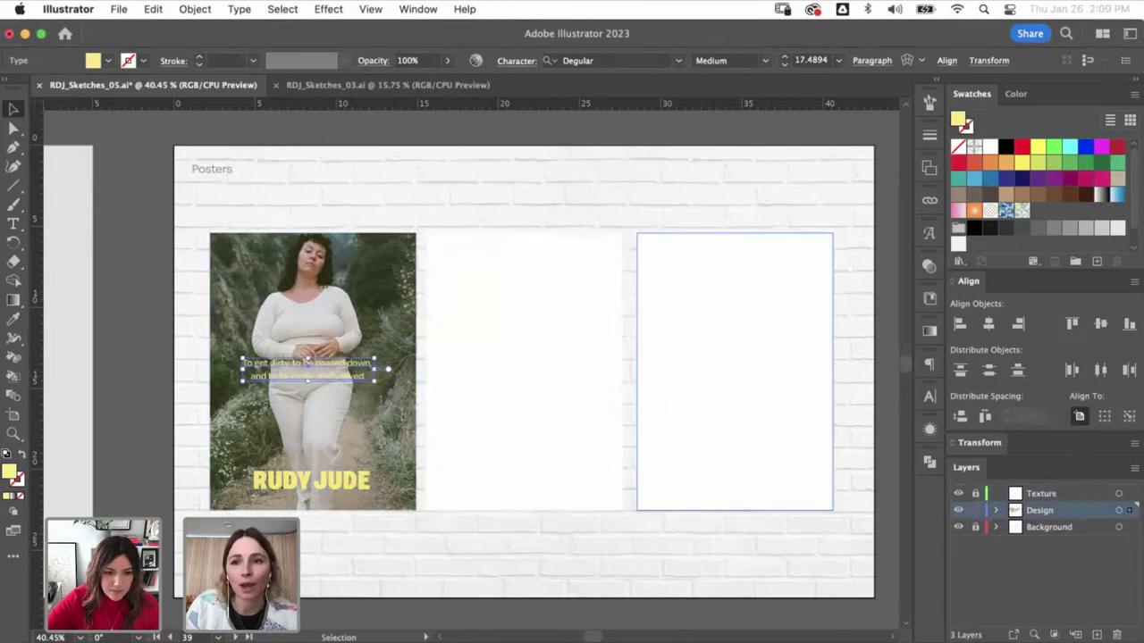
key("super+shift+a")
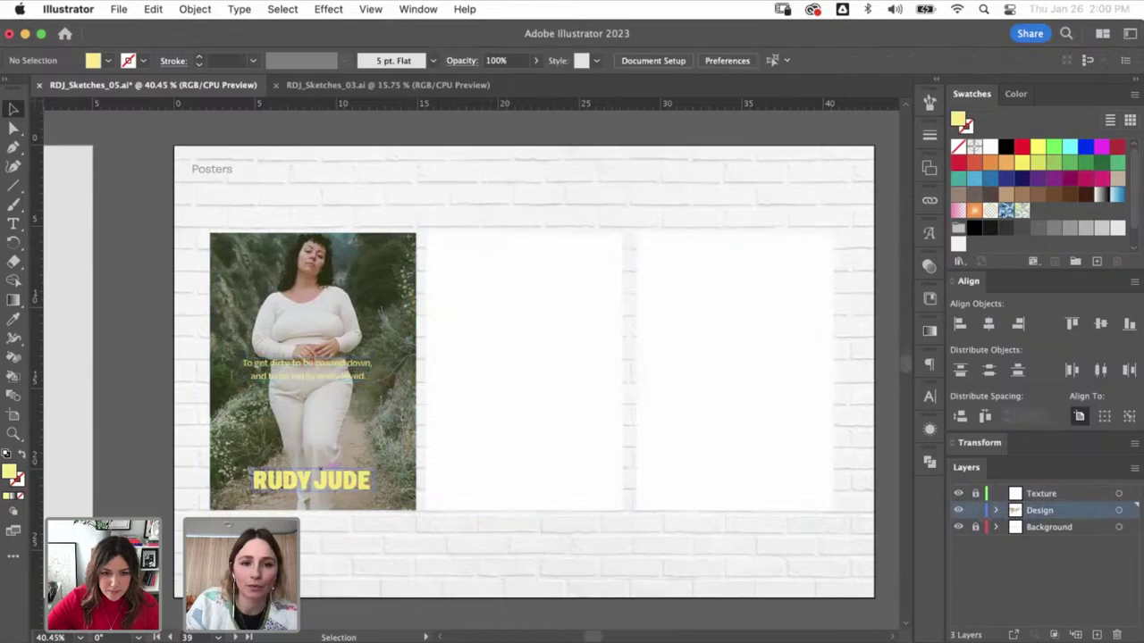
- Zoom out across the artboards and select the colour-block poster on the fourth artboard
key("super+minus")
key("super+minus")
key("super+minus")
key("super+minus")
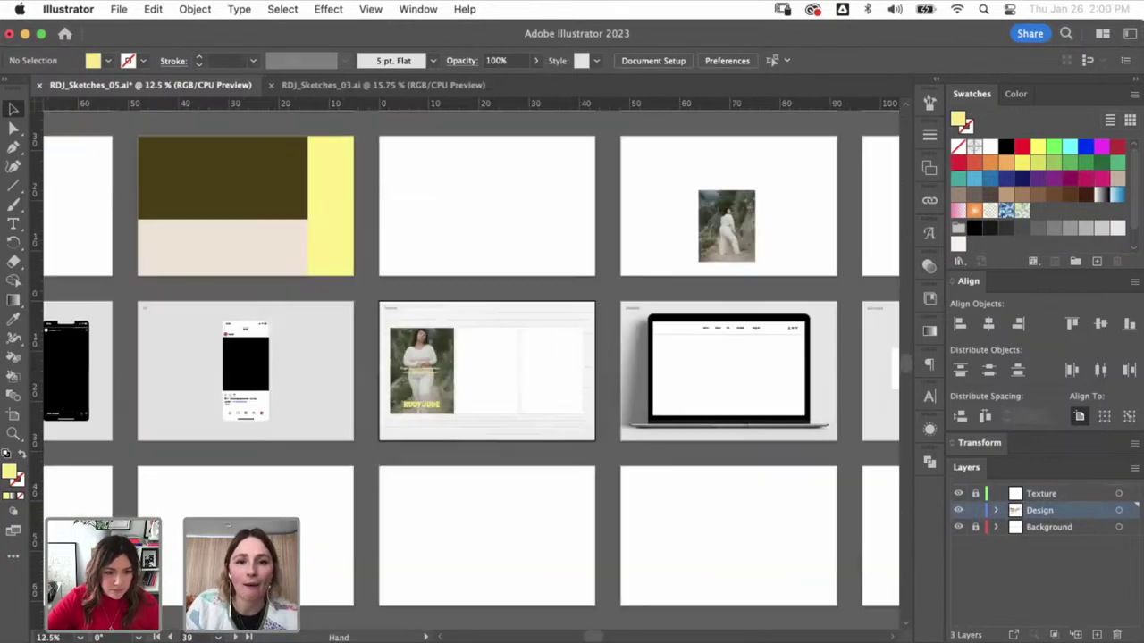
scroll(465, 358, "up", 3)
scroll(465, 358, "right", 2)
scroll(465, 358, "up", 10)
scroll(465, 357, "right", 4)
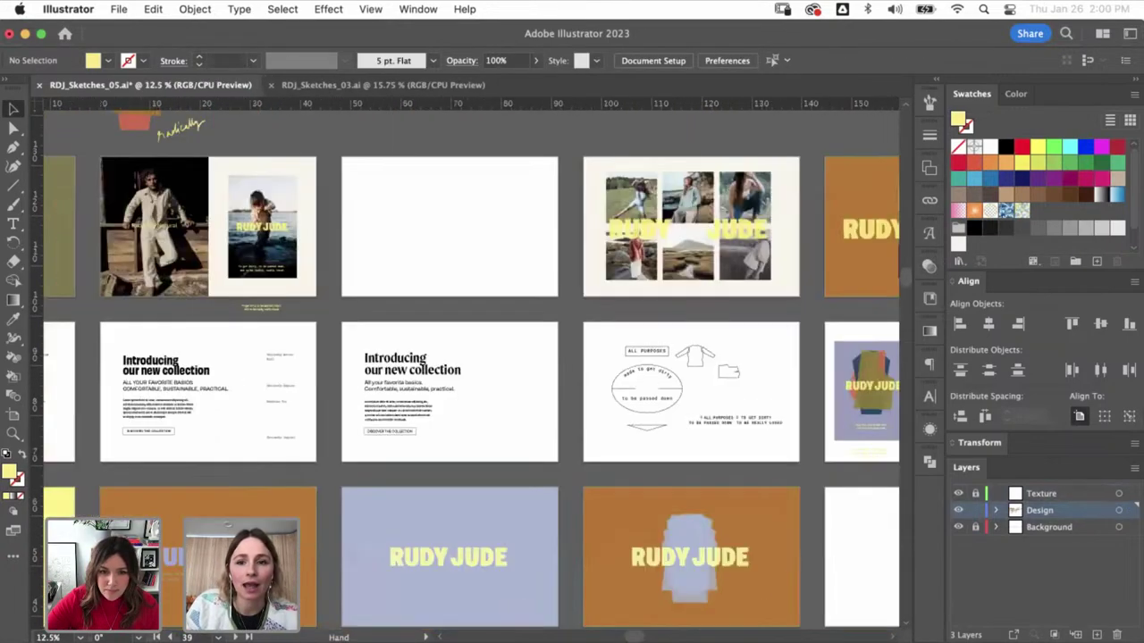
scroll(465, 357, "down", 4)
scroll(465, 357, "right", 5)
left_click(692, 279)
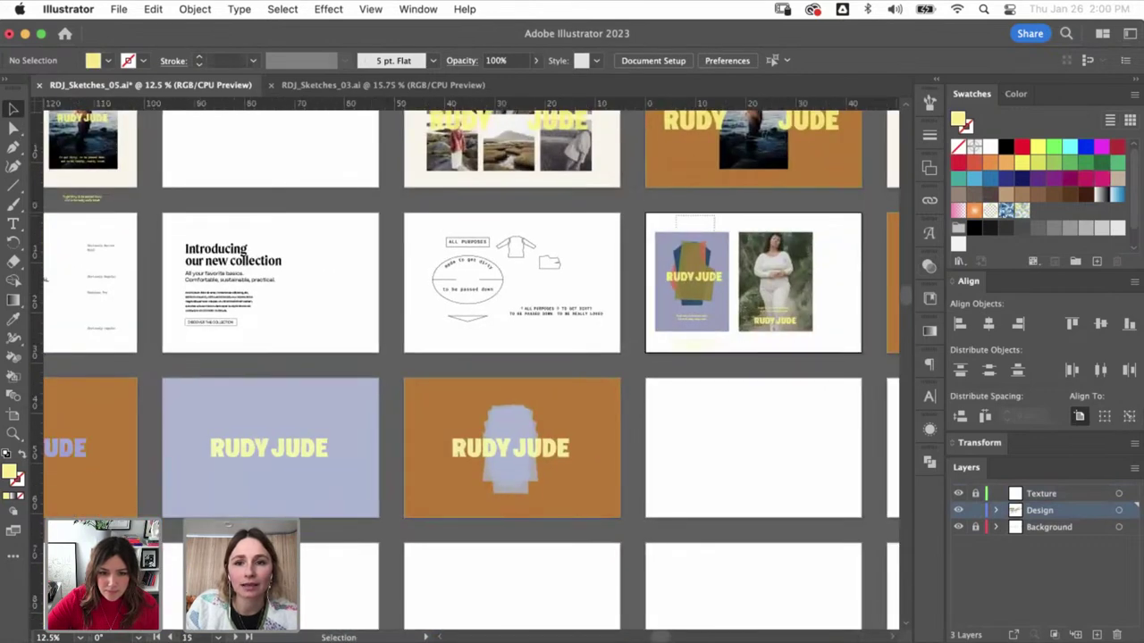
scroll(464, 358, "down", 4)
scroll(464, 357, "left", 3)
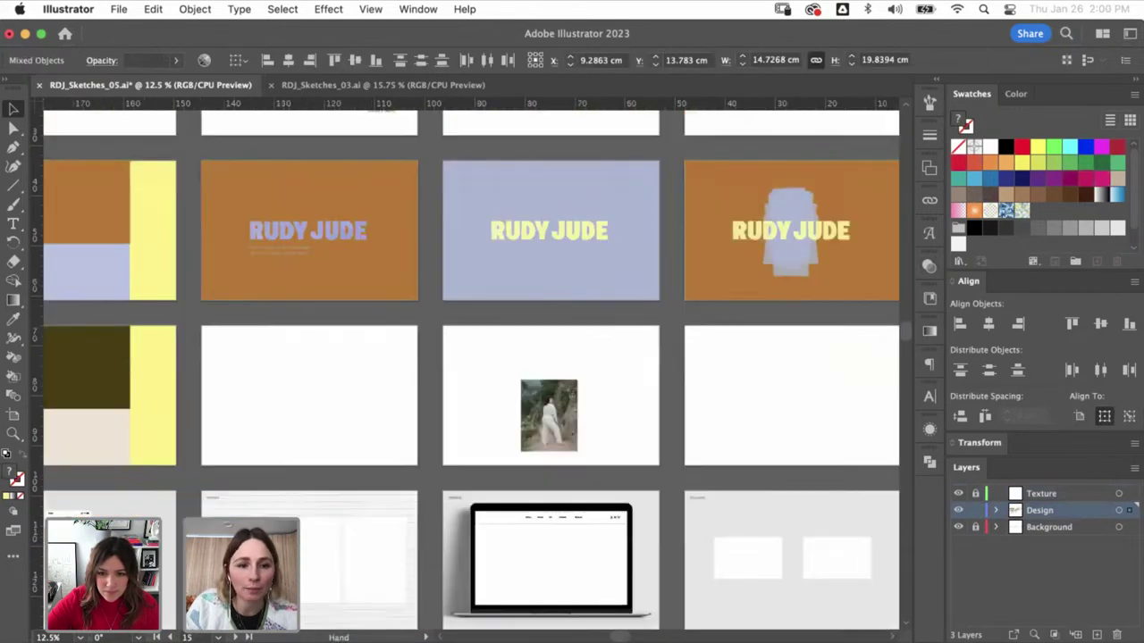
- Scale the colour-block poster into the middle frame, matching the photo poster's size
left_click_drag(332, 350, 622, 524)
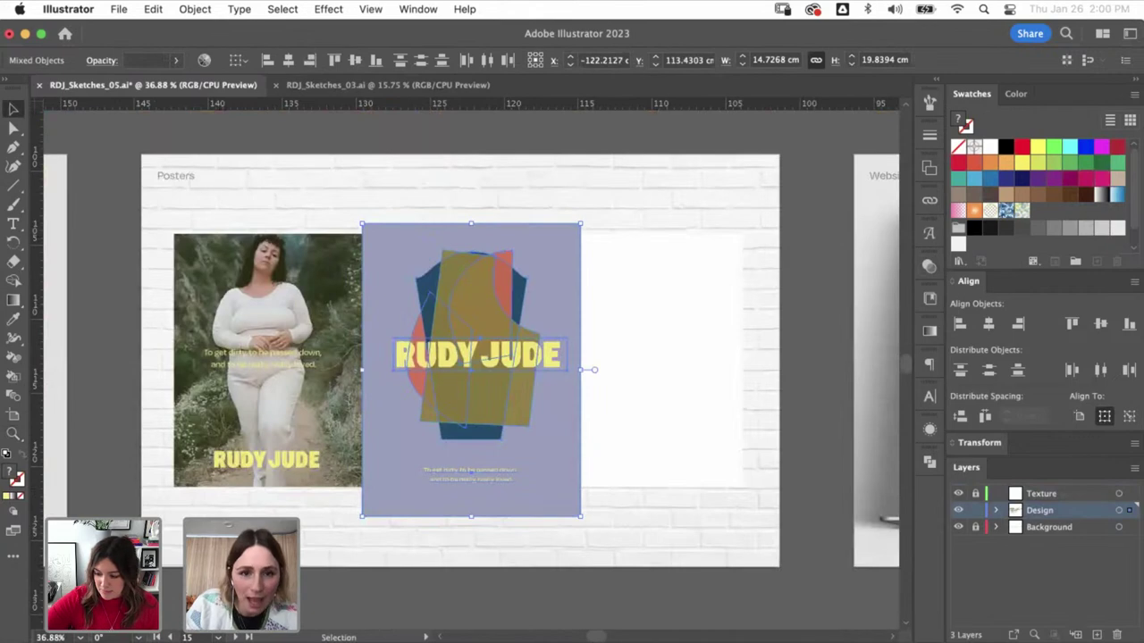
left_click_drag(471, 223, 471, 265)
left_click_drag(510, 310, 487, 278)
left_click_drag(524, 439, 562, 487)
left_click_drag(535, 386, 529, 386)
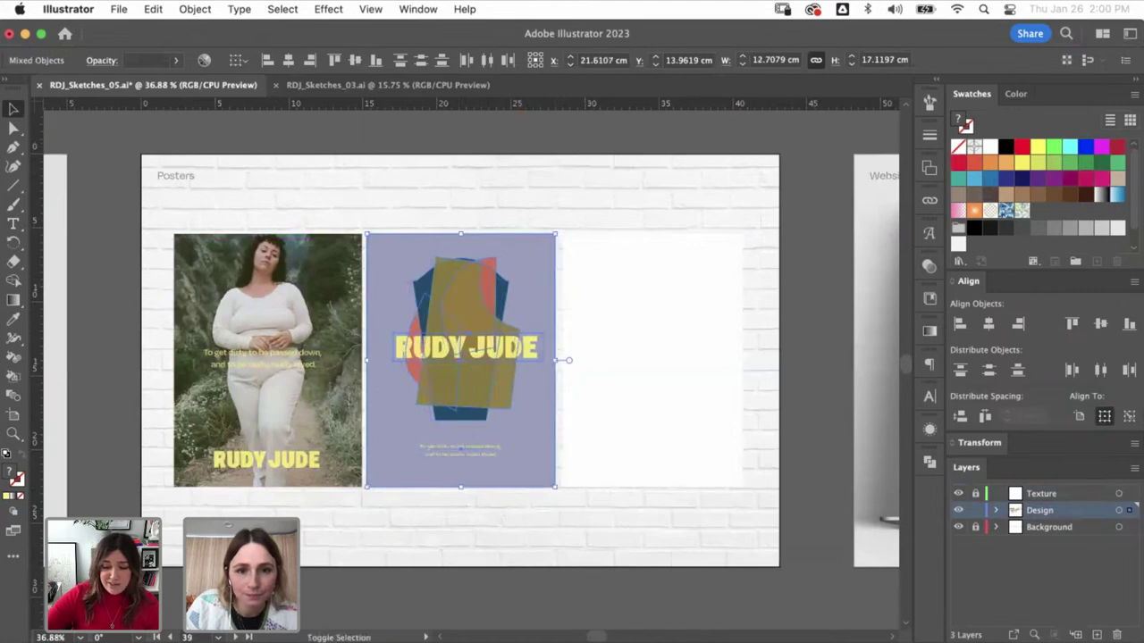
key("super+shift+a")
- Try Multiply blending on the lavender background rectangle, then undo it
left_click(529, 386)
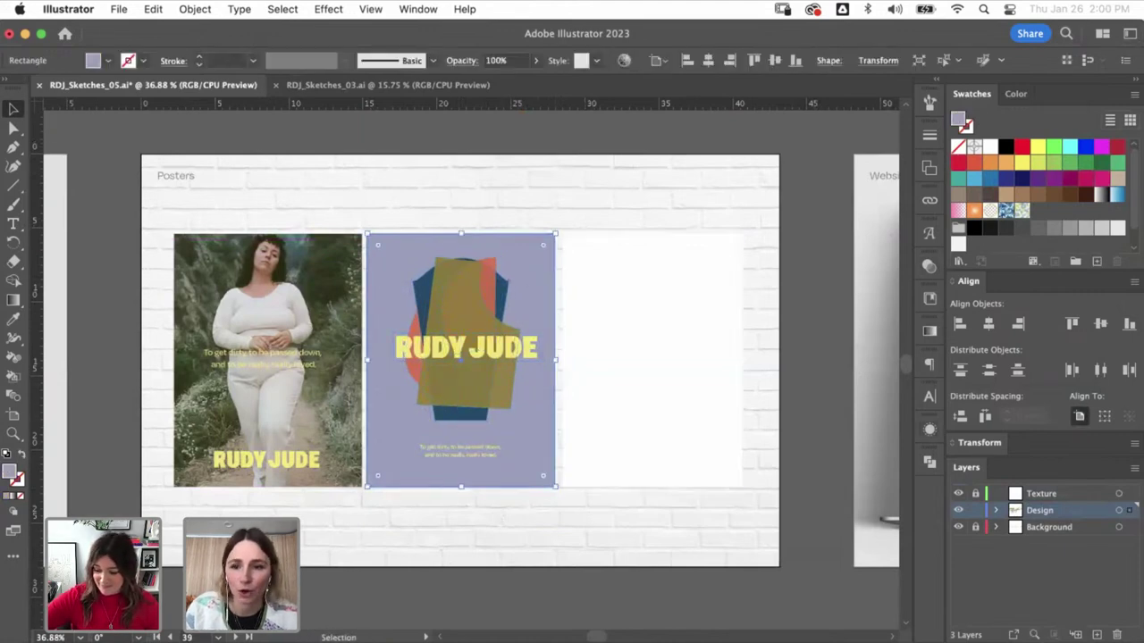
left_click(929, 265)
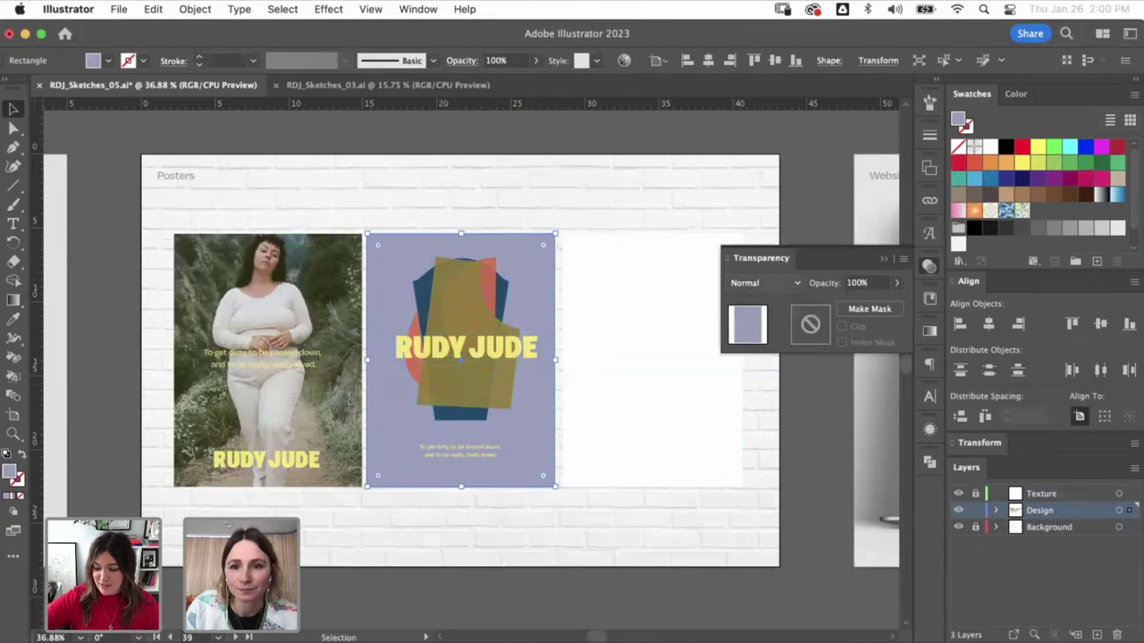
left_click(764, 282)
left_click(761, 322)
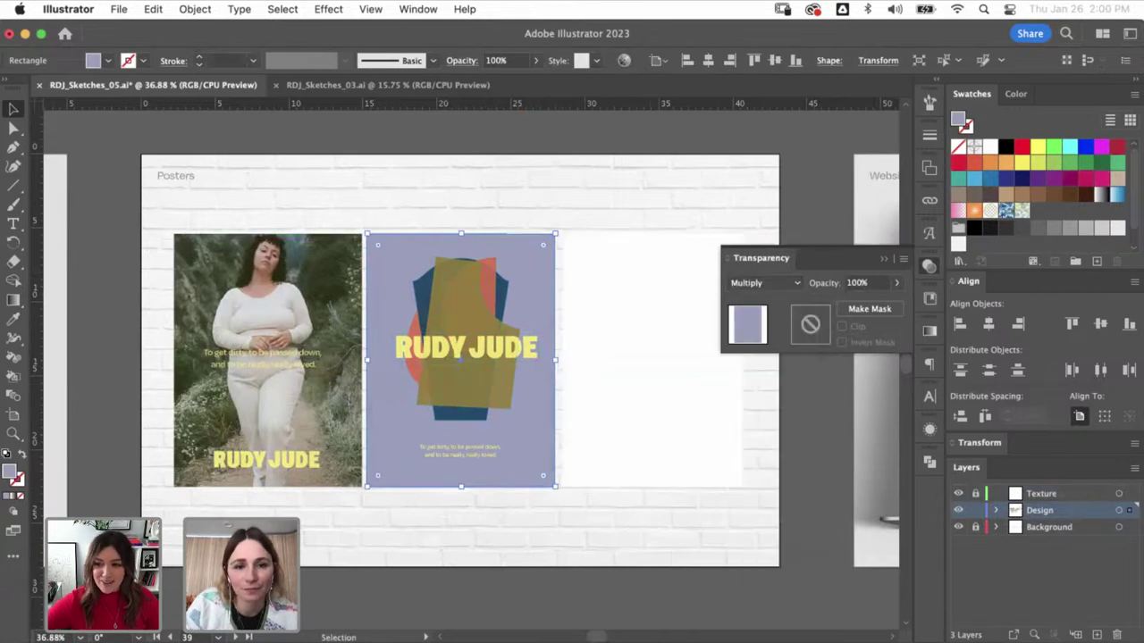
key("ctrl+z")
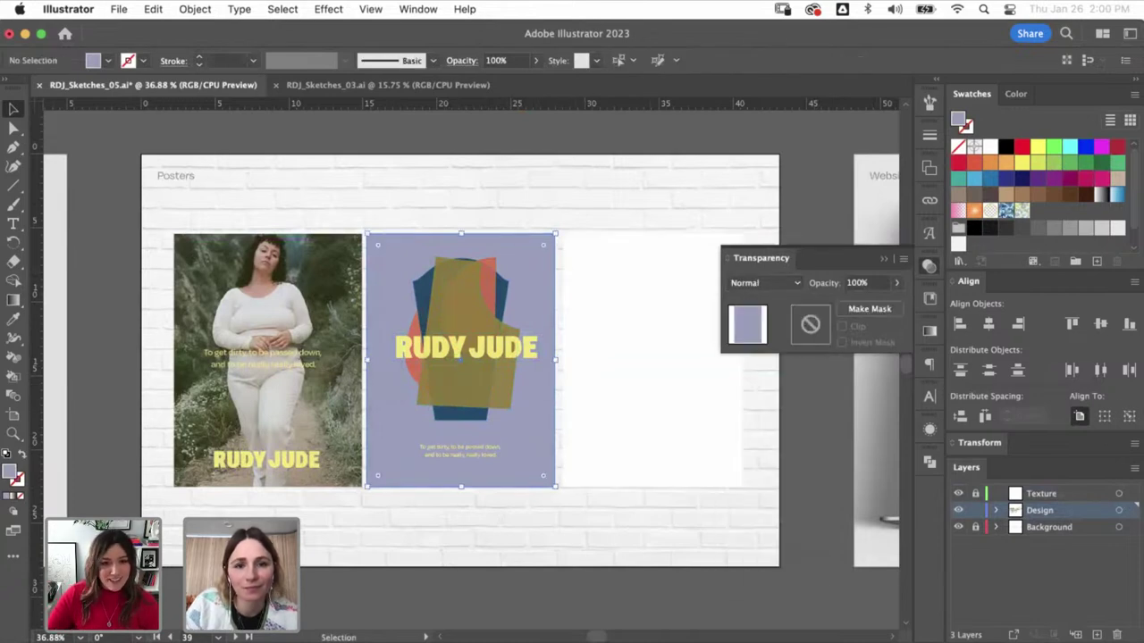
key("ctrl+z")
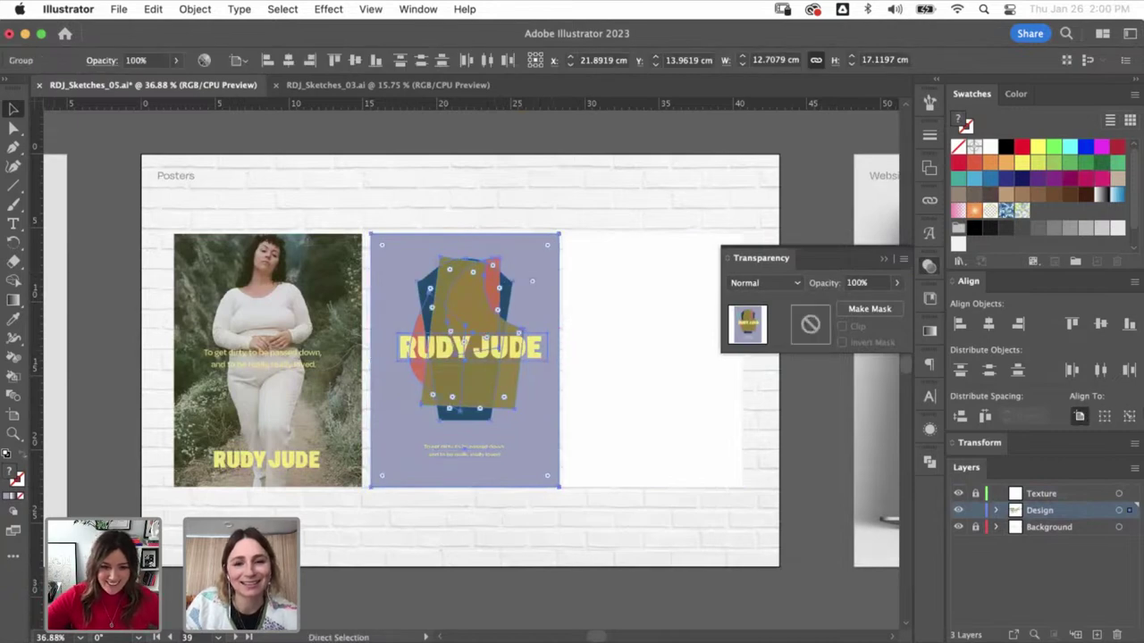
- Pull the poster artwork out of its frame rectangle and refit it inside
key("a")
left_click_drag(556, 288, 603, 472)
key("v")
left_click_drag(541, 299, 572, 365)
key("ctrl+z")
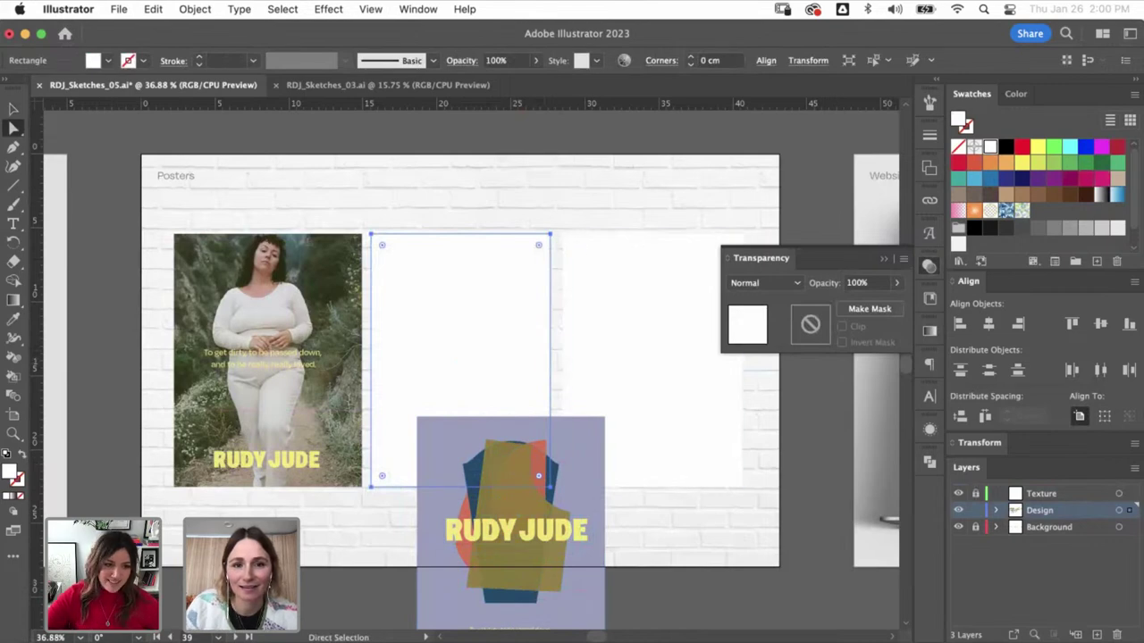
left_click(552, 476)
key("v")
left_click_drag(551, 475, 502, 296)
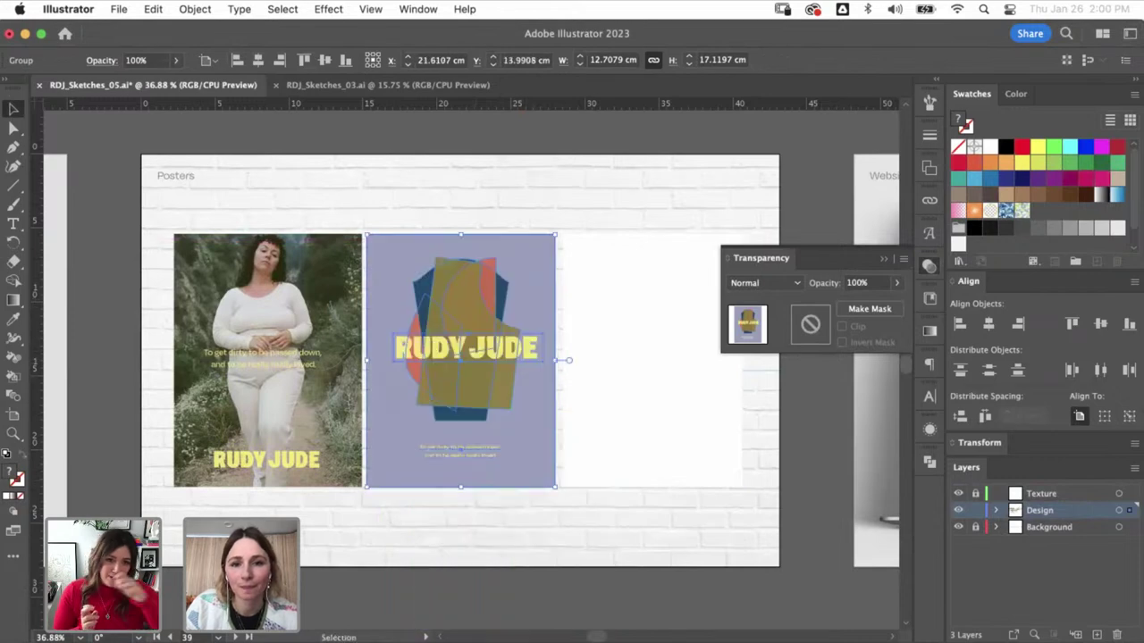
key("super+shift+a")
scroll(465, 357, "right", 3)
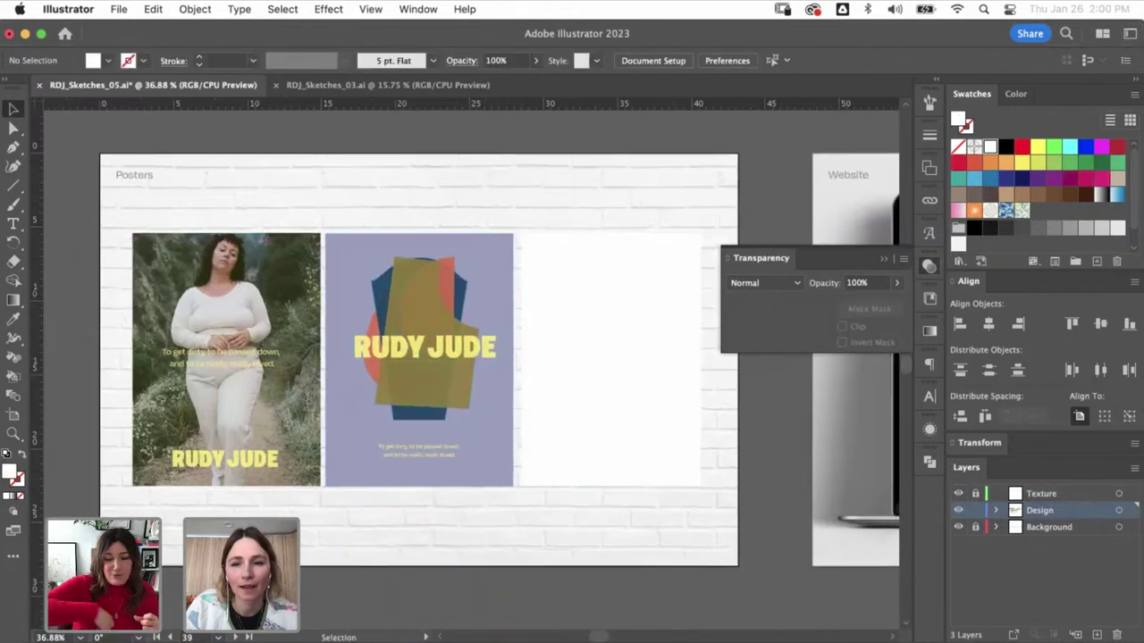
- Select the third poster's white rectangle and collapse the Transparency panel
scroll(590, 358, "right", 2)
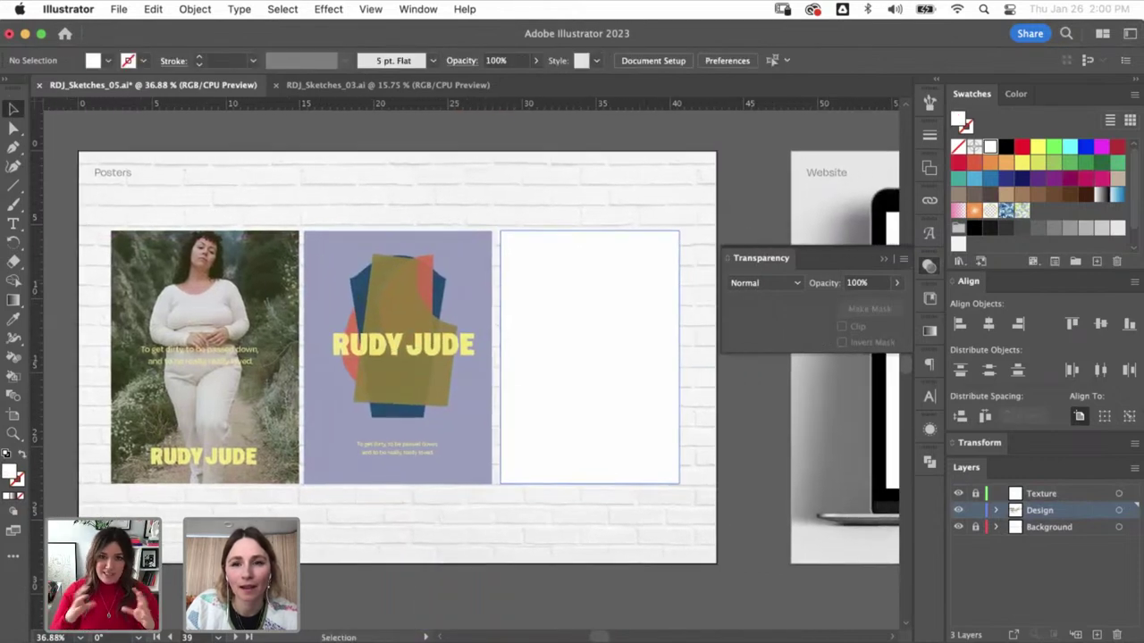
left_click(589, 358)
key("super+shift+a")
left_click(590, 358)
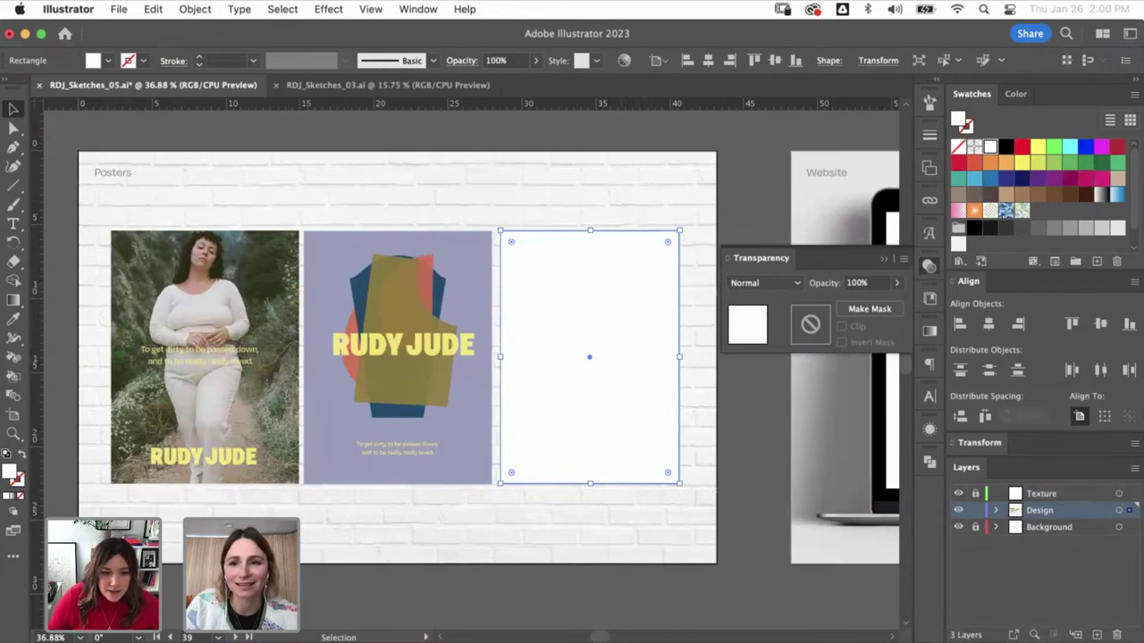
key("super+shift+a")
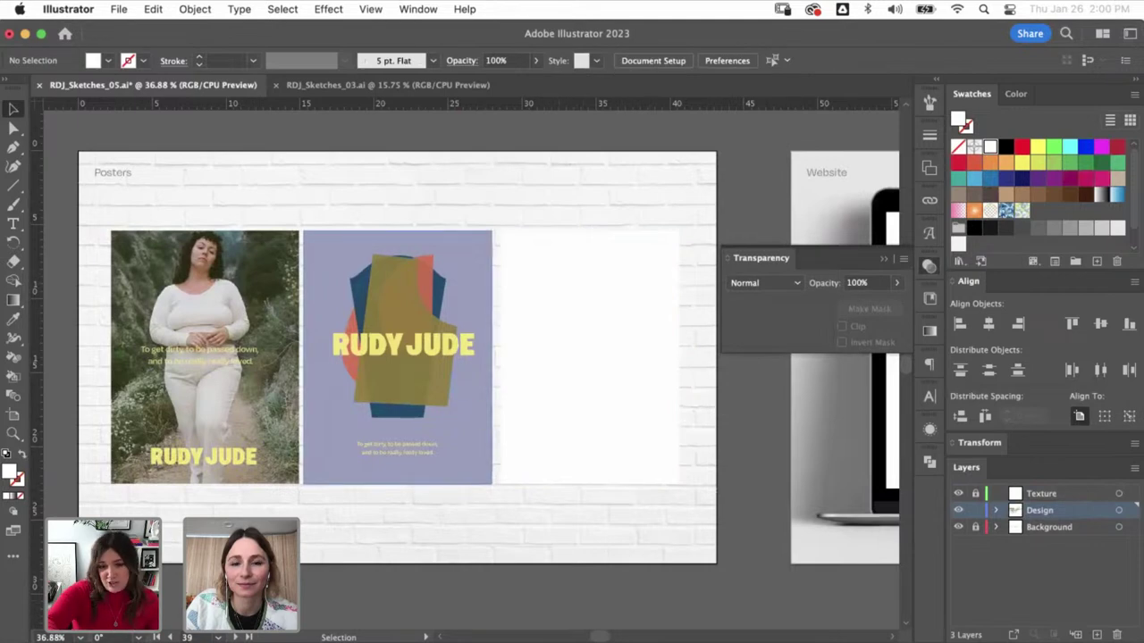
left_click(587, 358)
left_click_drag(588, 358, 552, 348)
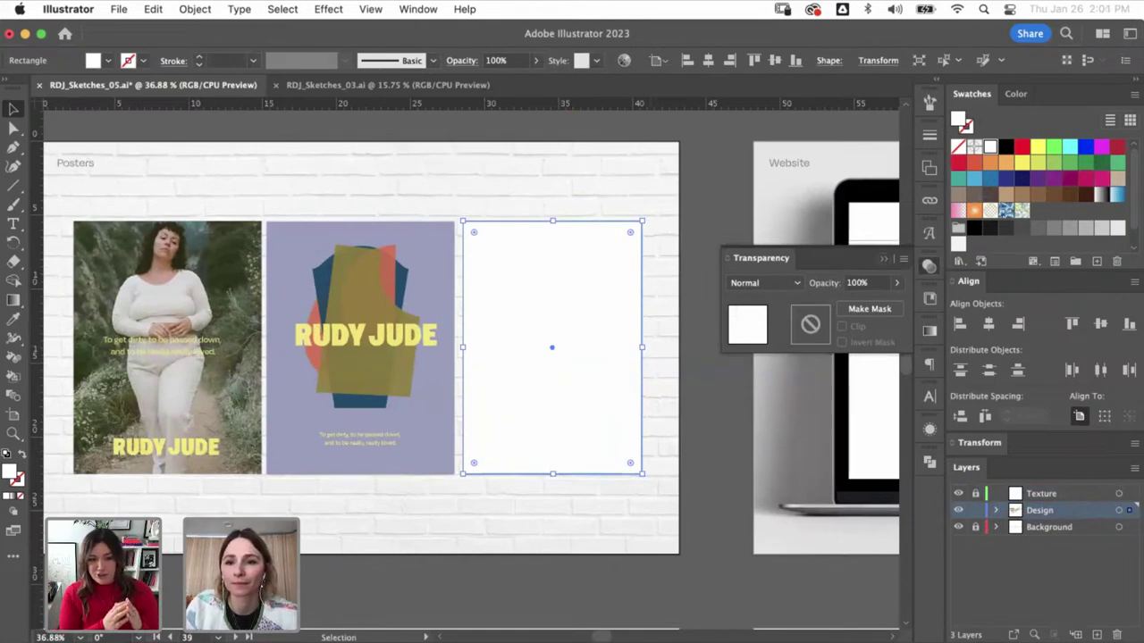
left_click(883, 258)
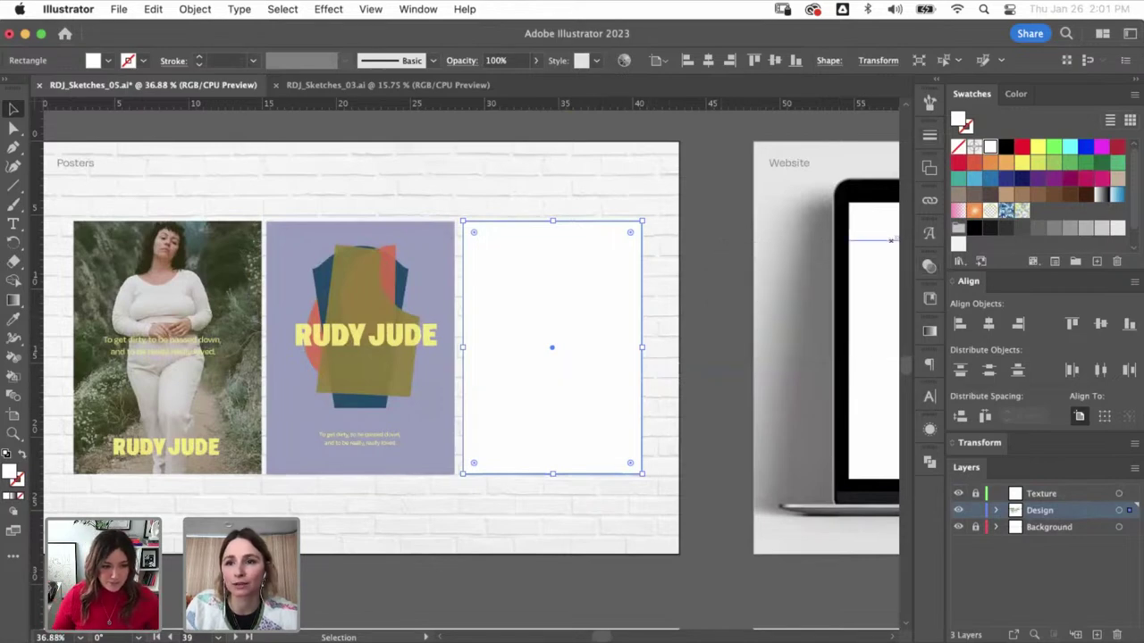
- Try black and red fills on the rectangle, then restore white and deselect
left_click(1007, 145)
left_click(1021, 146)
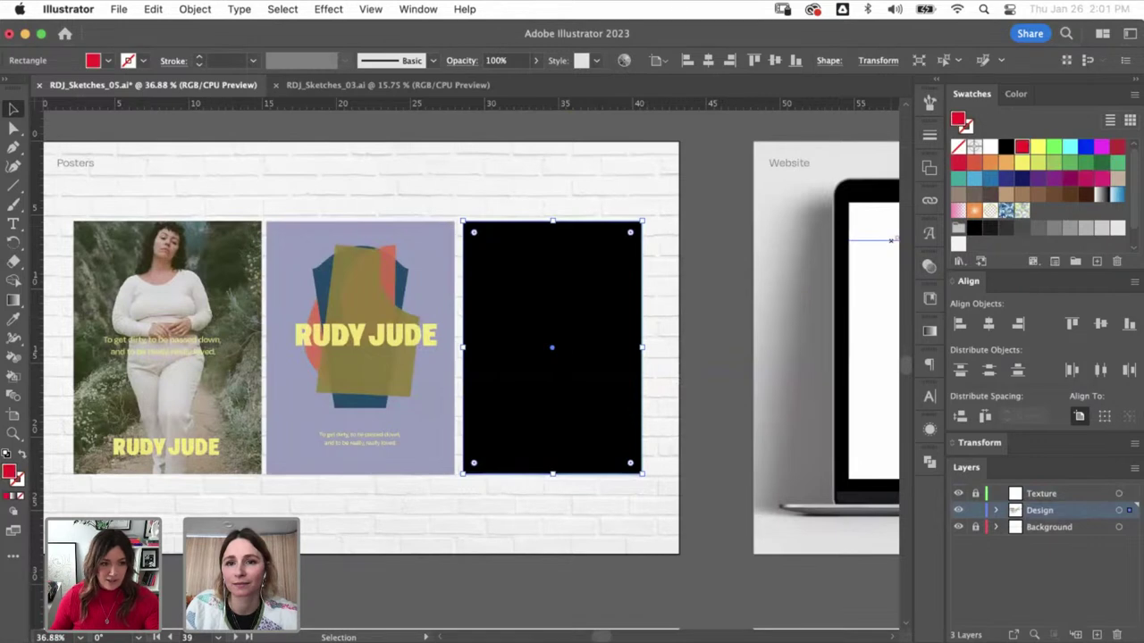
left_click(1006, 146)
left_click(990, 146)
key("super+shift+a")
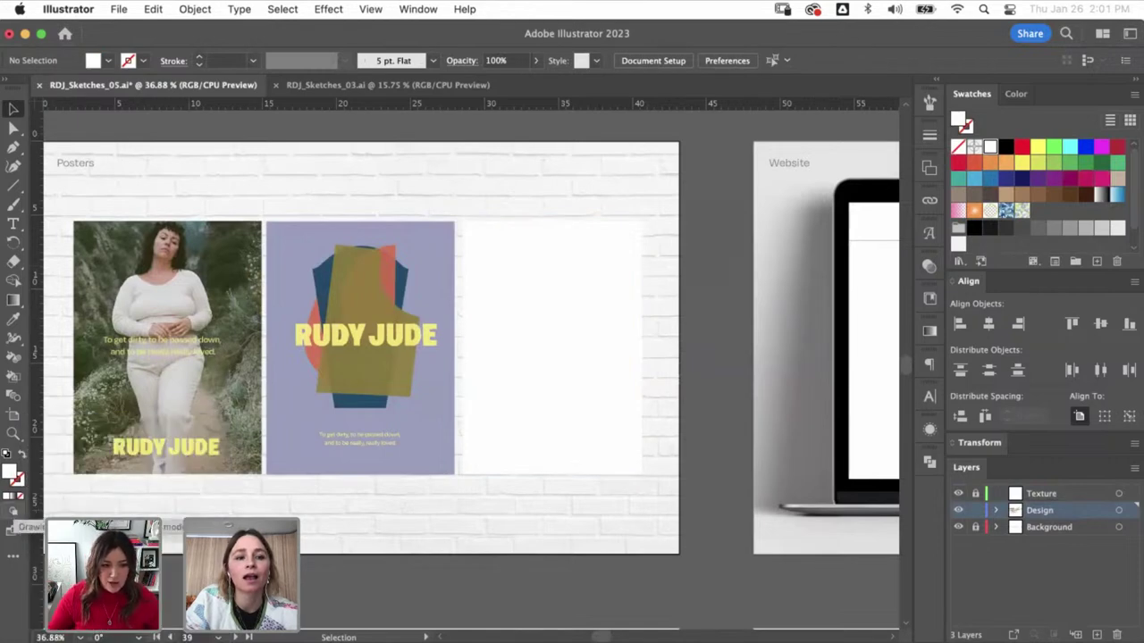
- Set Drawing Mode to Draw Inside on the third poster's white rectangle
left_click(13, 513)
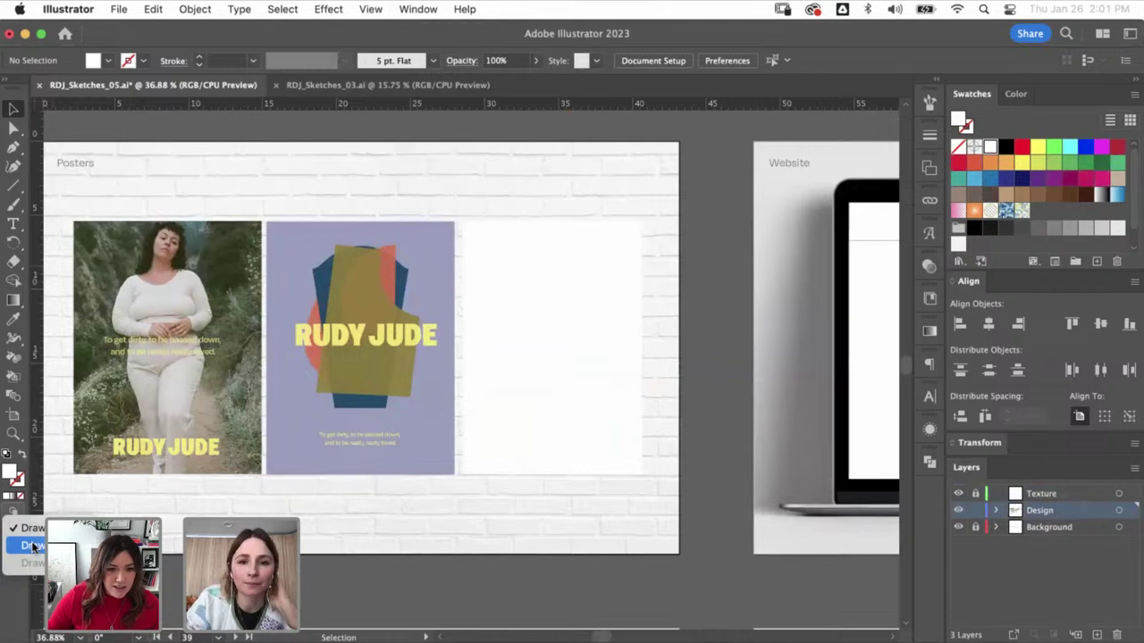
left_click(32, 547)
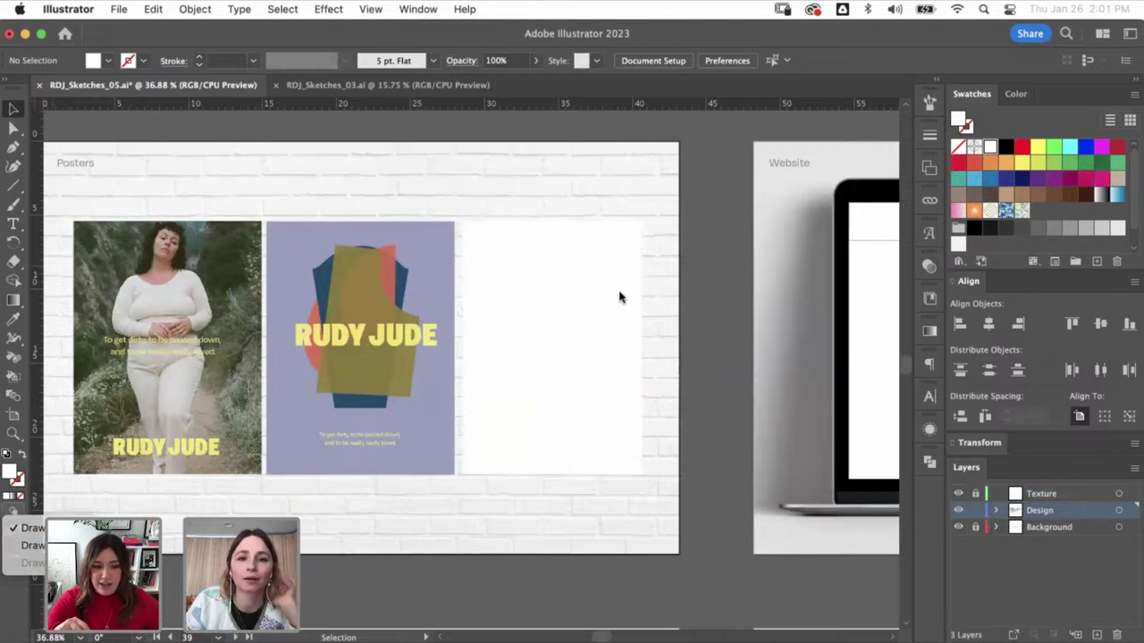
left_click(574, 450)
left_click(14, 515)
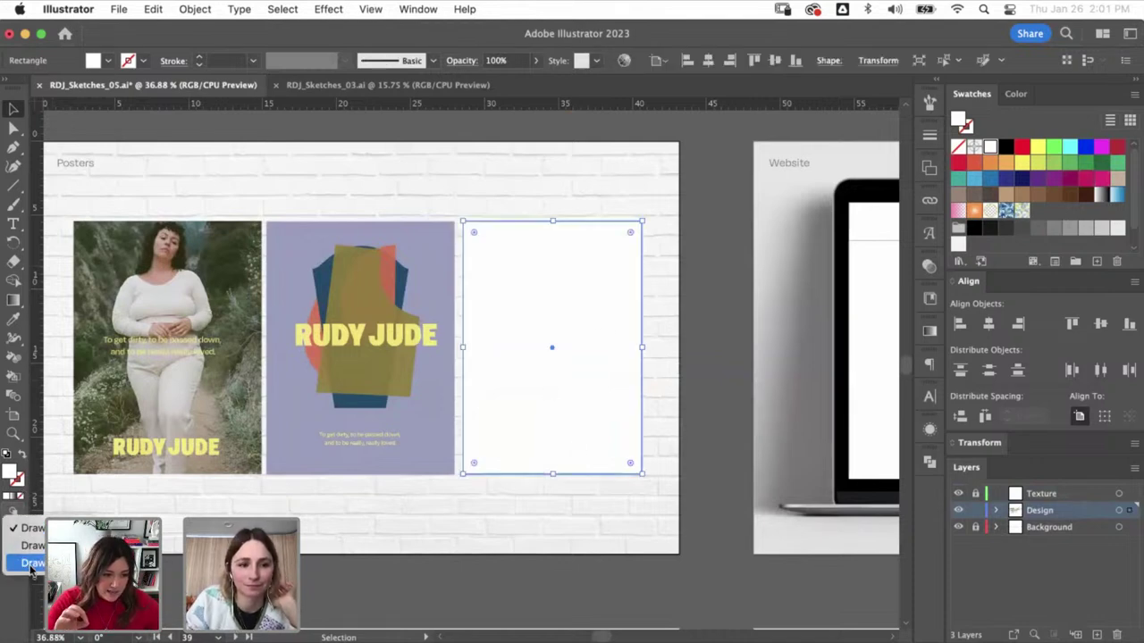
left_click(32, 563)
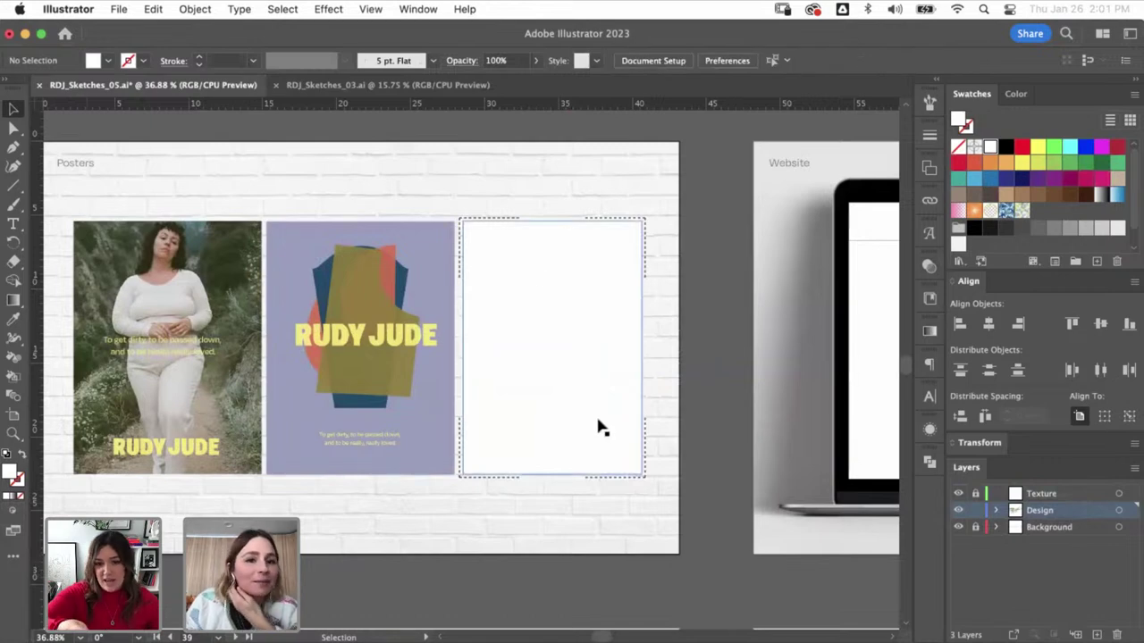
- Set up the Paintbrush with a red stroke and undo a trial S stroke
left_click(14, 205)
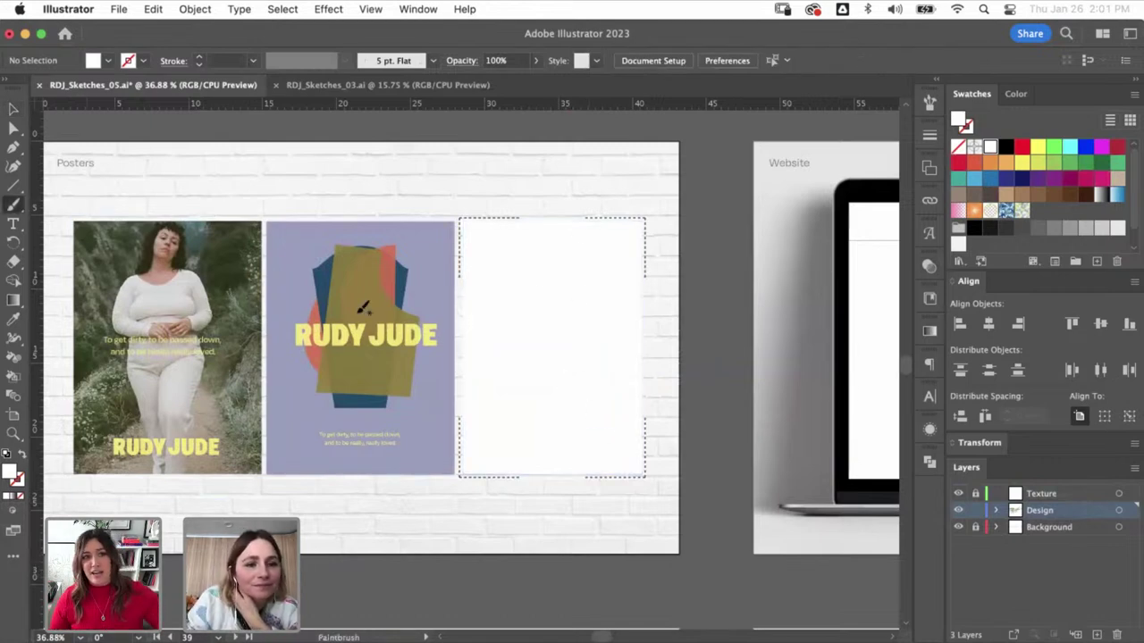
left_click(990, 145)
key("x")
left_click(1021, 146)
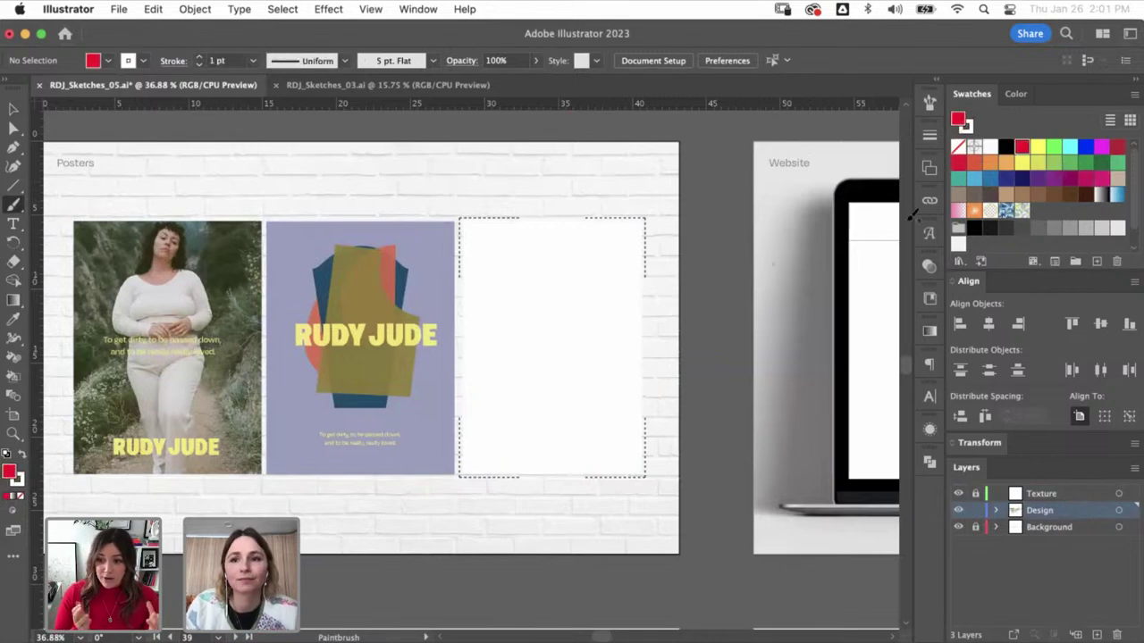
key("shift+x")
mouse_move(601, 287)
left_mouse_down()
mouse_move(514, 390)
mouse_move(596, 473)
left_mouse_up()
key("super+z")
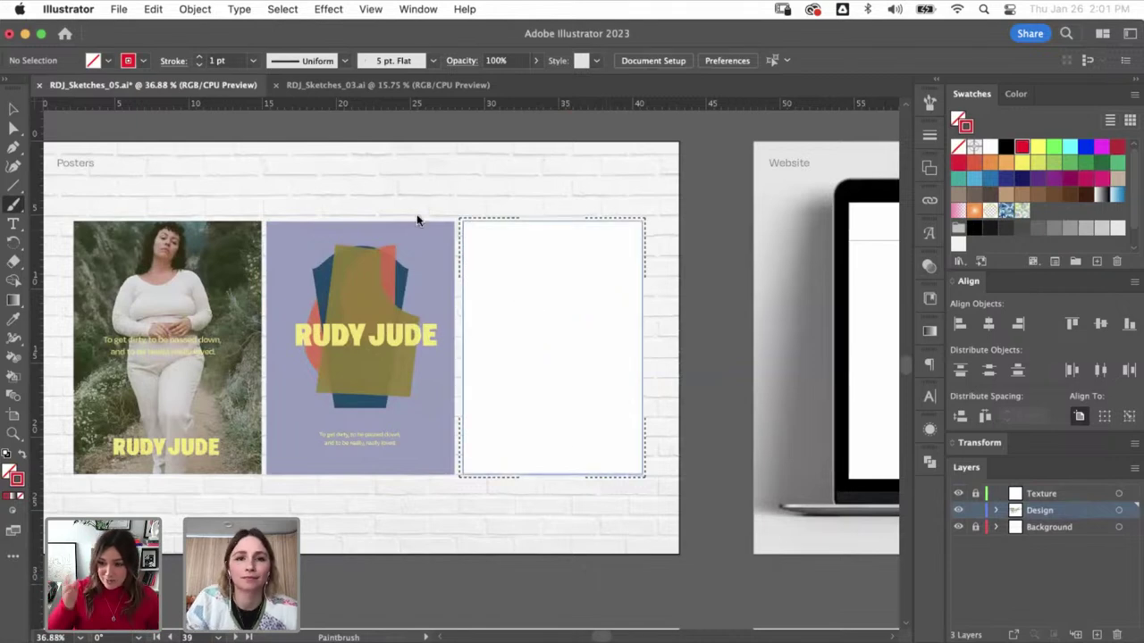
- Switch to the Calligraphic brush at 10 pt and paint a thick red S inside
left_click(432, 60)
left_click(368, 97)
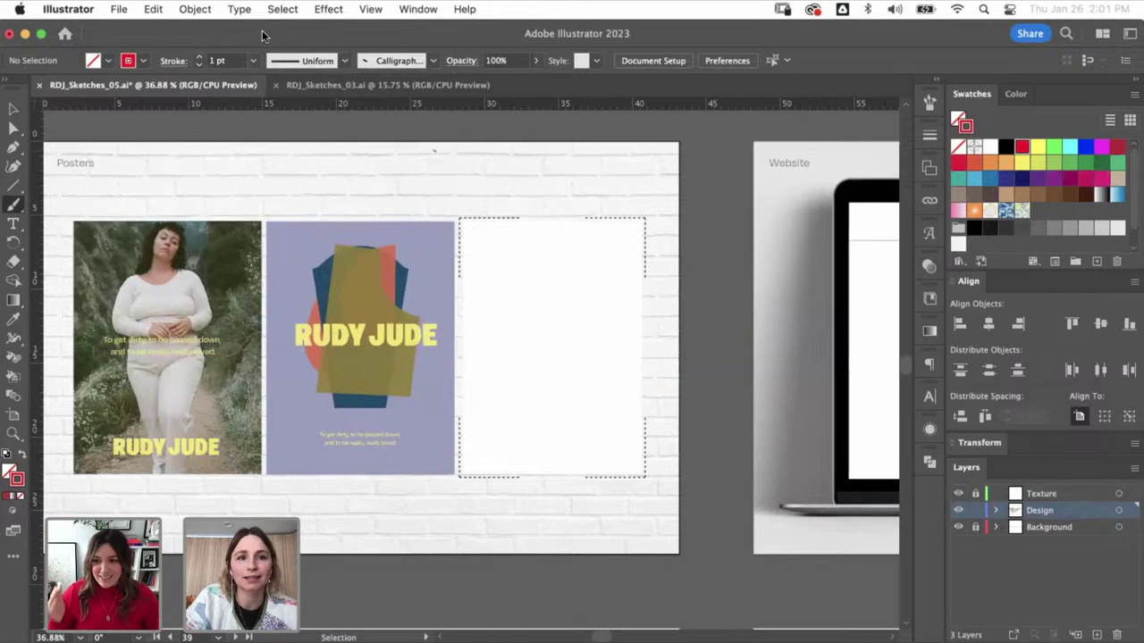
left_click(207, 60)
key("Return")
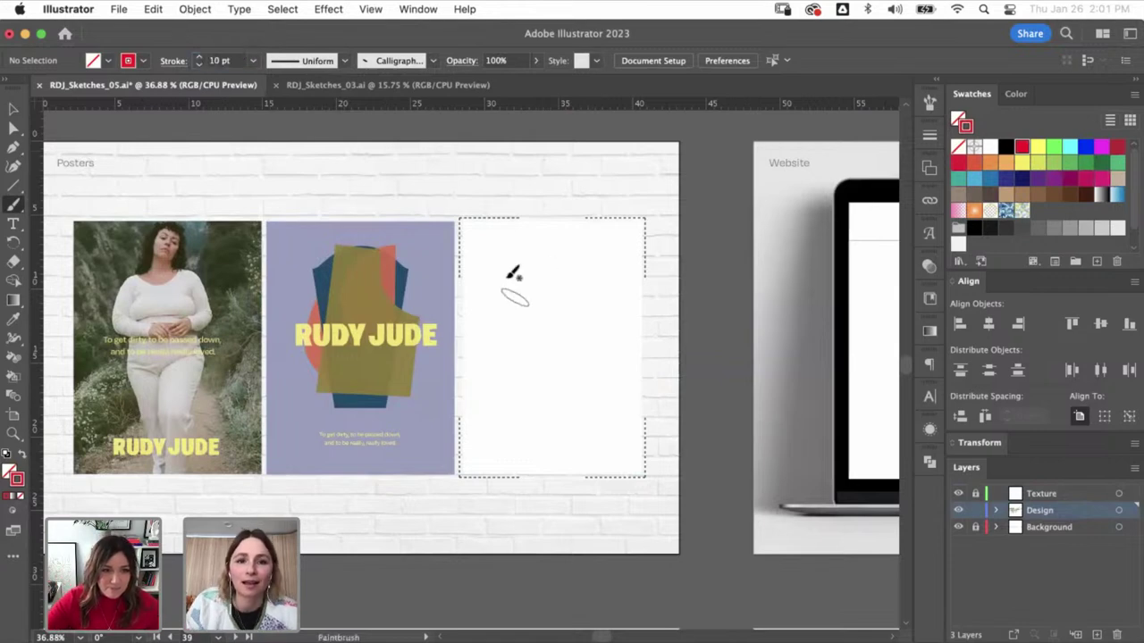
mouse_move(520, 224)
left_mouse_down()
mouse_move(616, 286)
mouse_move(641, 442)
left_mouse_up()
- Delete the red stroke so the third poster rectangle is blank again
key("v")
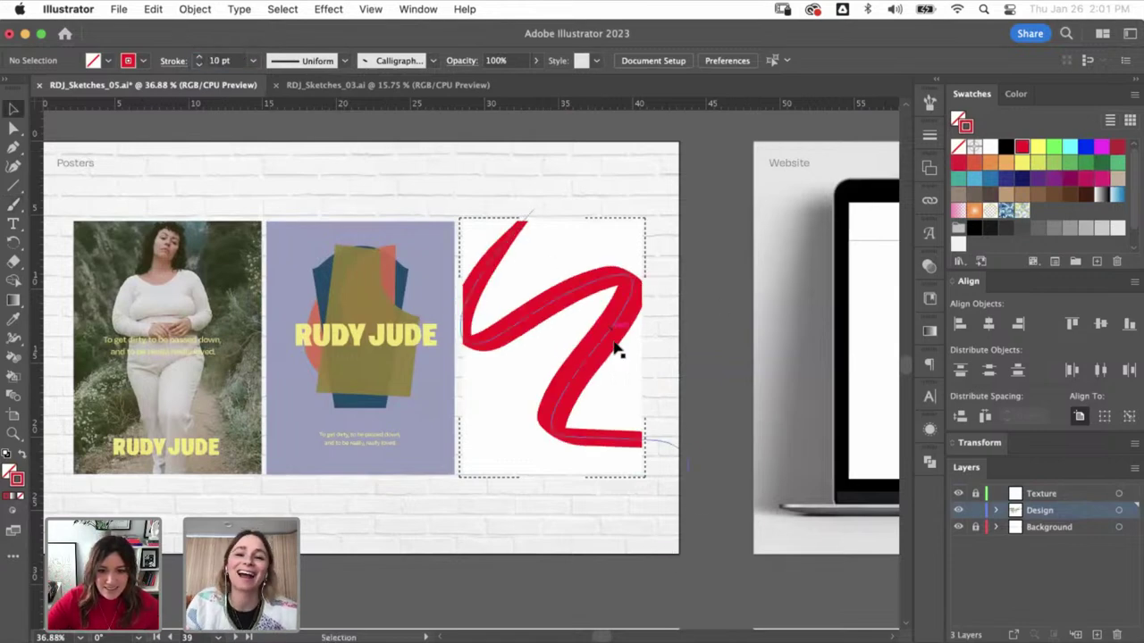
left_click(604, 356)
left_click(696, 284)
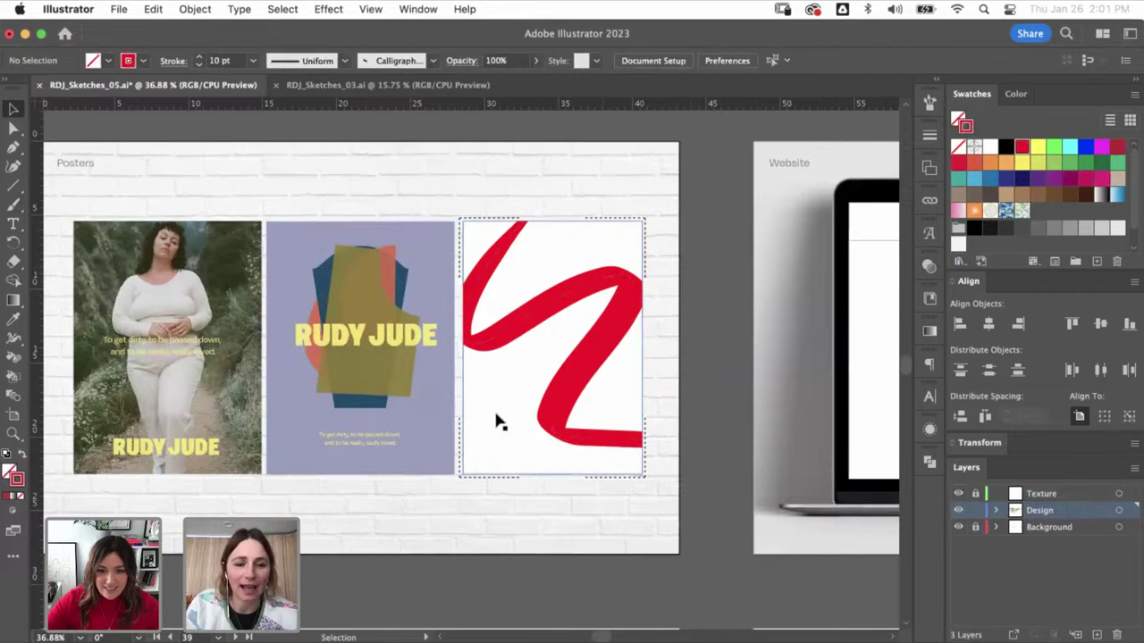
left_click_drag(432, 583, 542, 573)
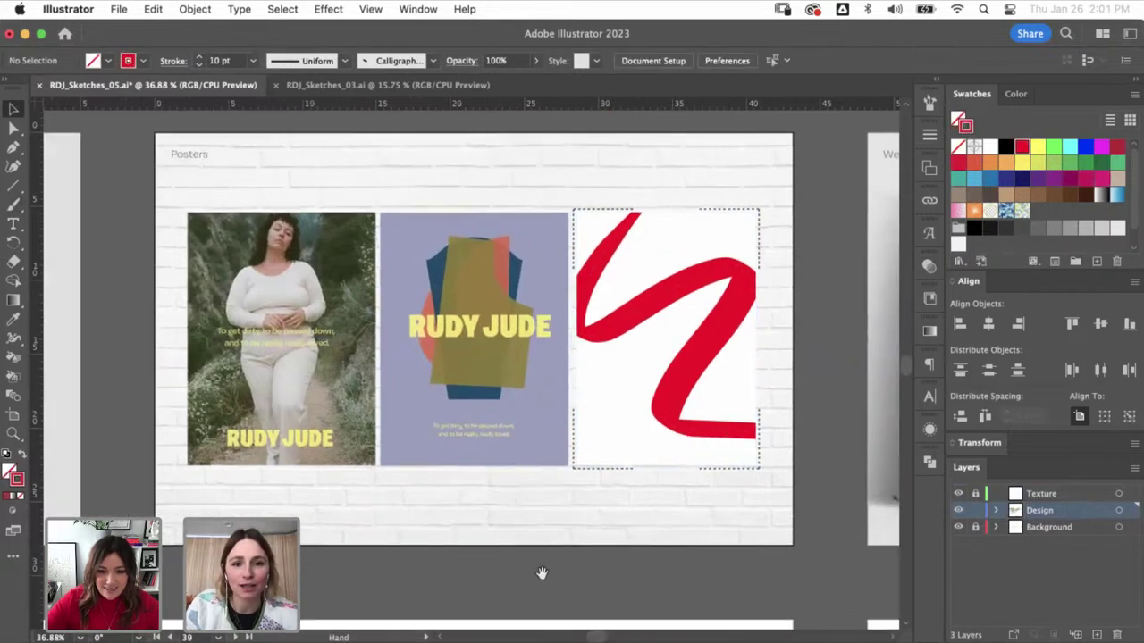
left_click_drag(562, 524, 605, 523)
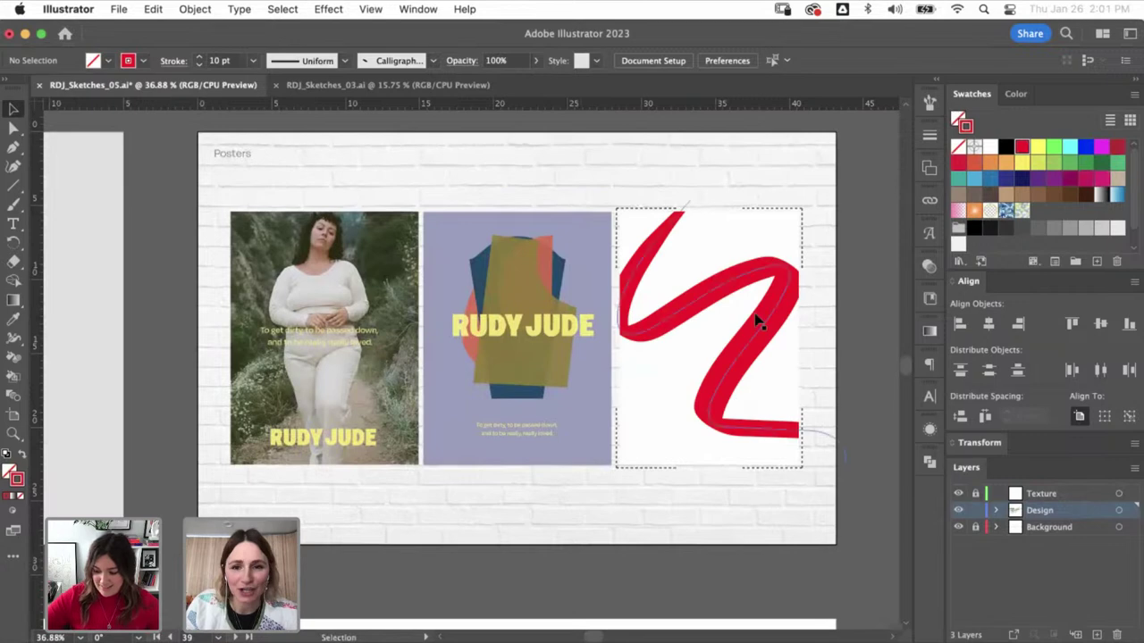
left_click(756, 319)
key("Delete")
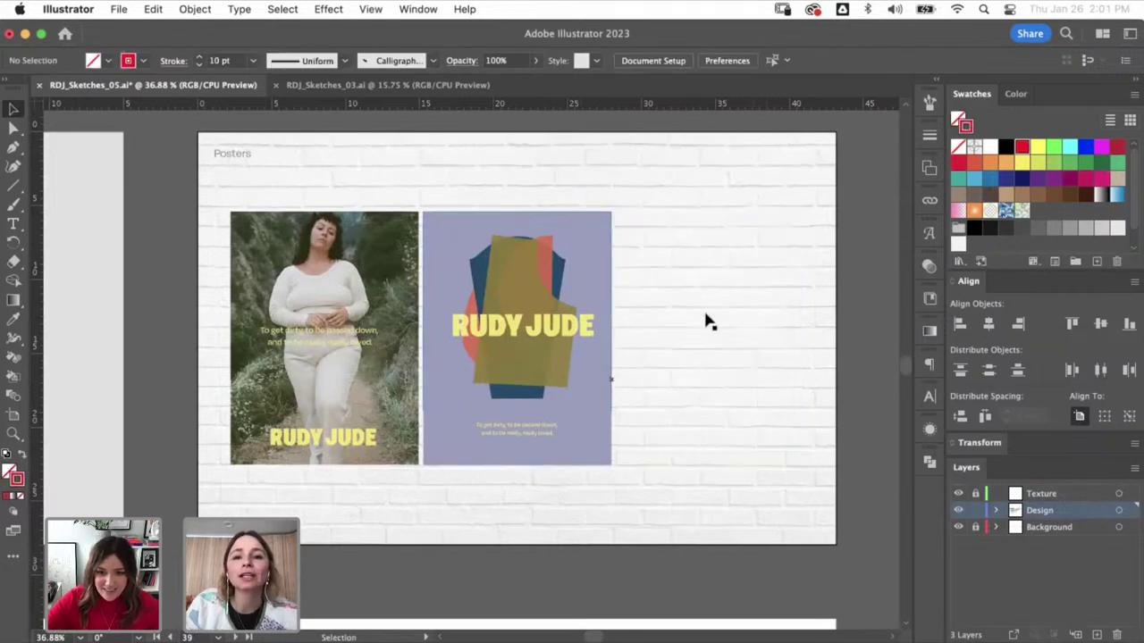
key("super+z")
key("super+z")
key("super+z")
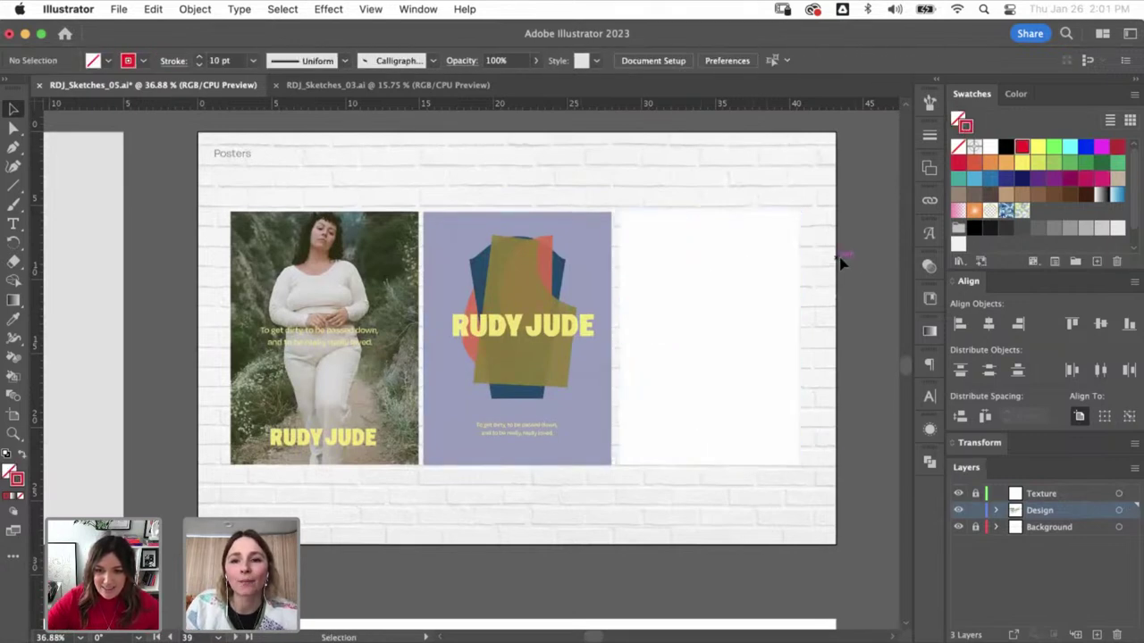
left_click_drag(773, 327, 599, 324)
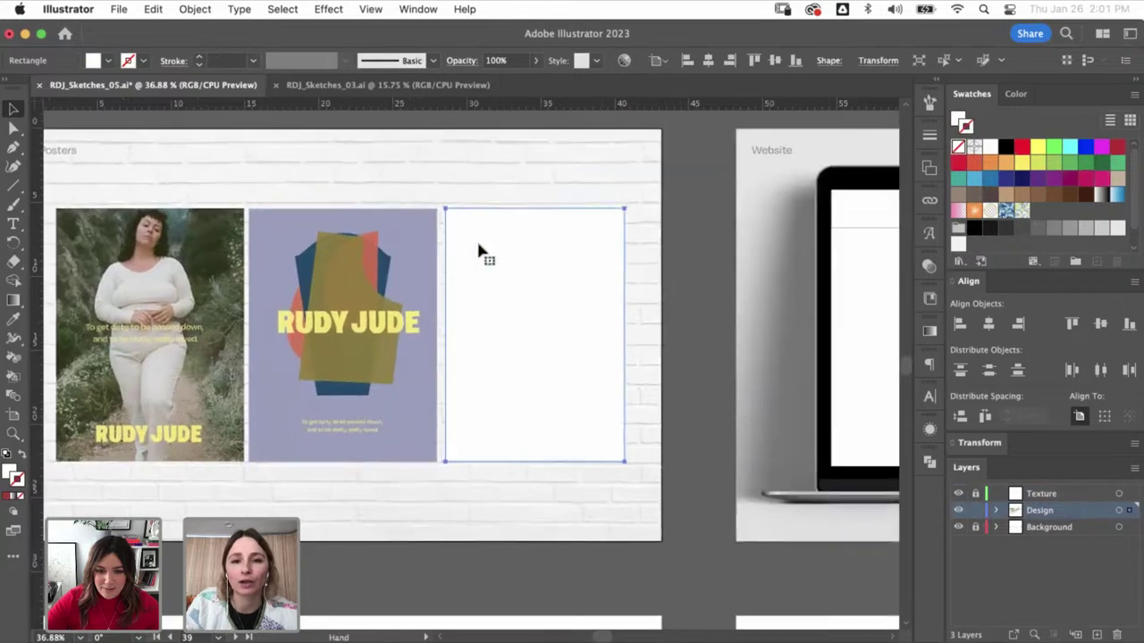
left_click(709, 258)
left_click(391, 323)
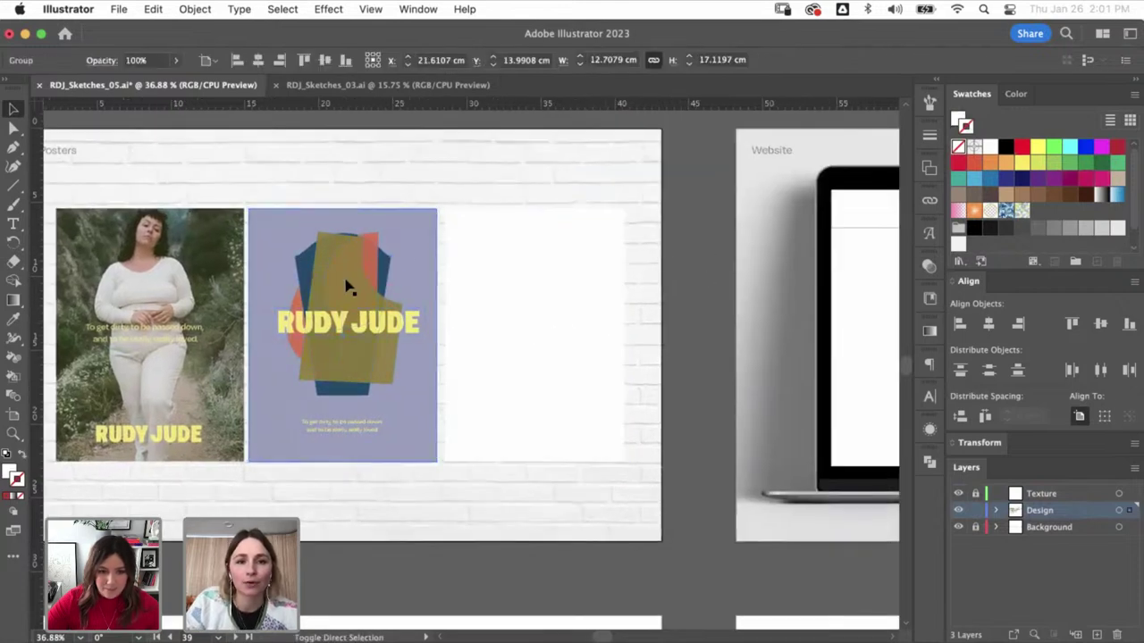
key("a")
left_click(384, 320)
key("super+c")
key("super+v")
left_click_drag(469, 451, 577, 359)
key("v")
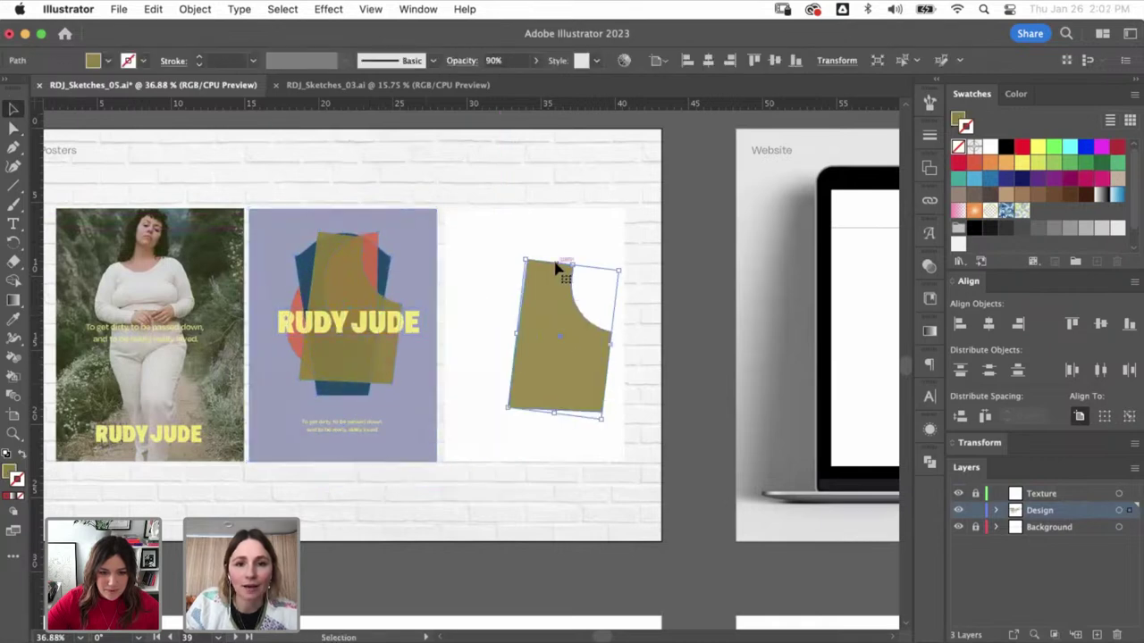
left_click_drag(577, 256, 626, 235)
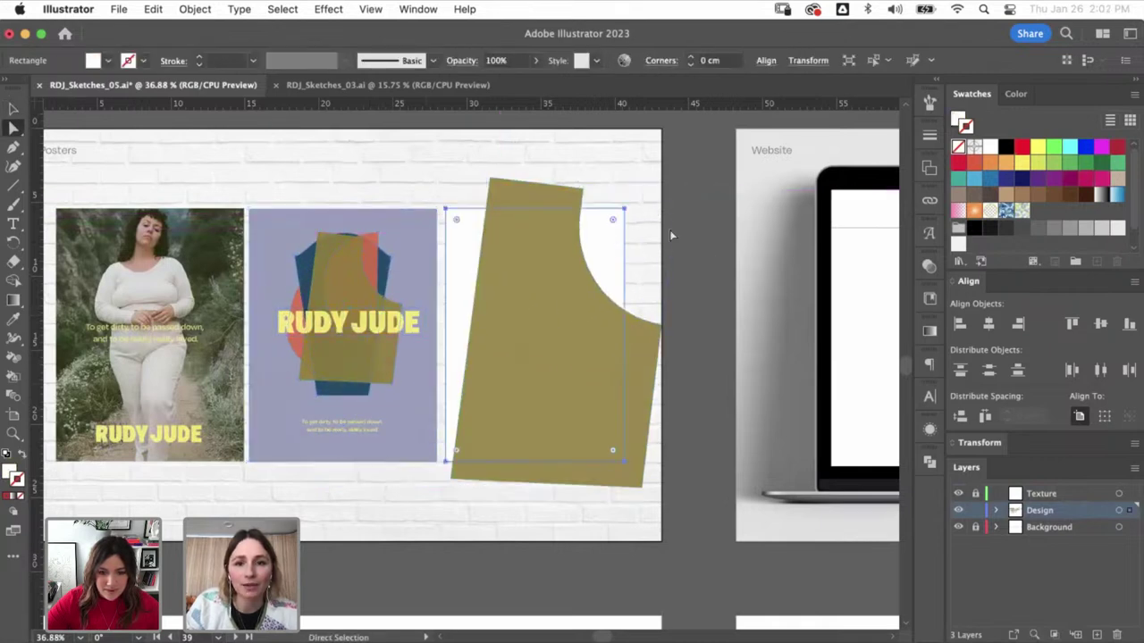
key("super+[")
left_click(549, 191, "shift")
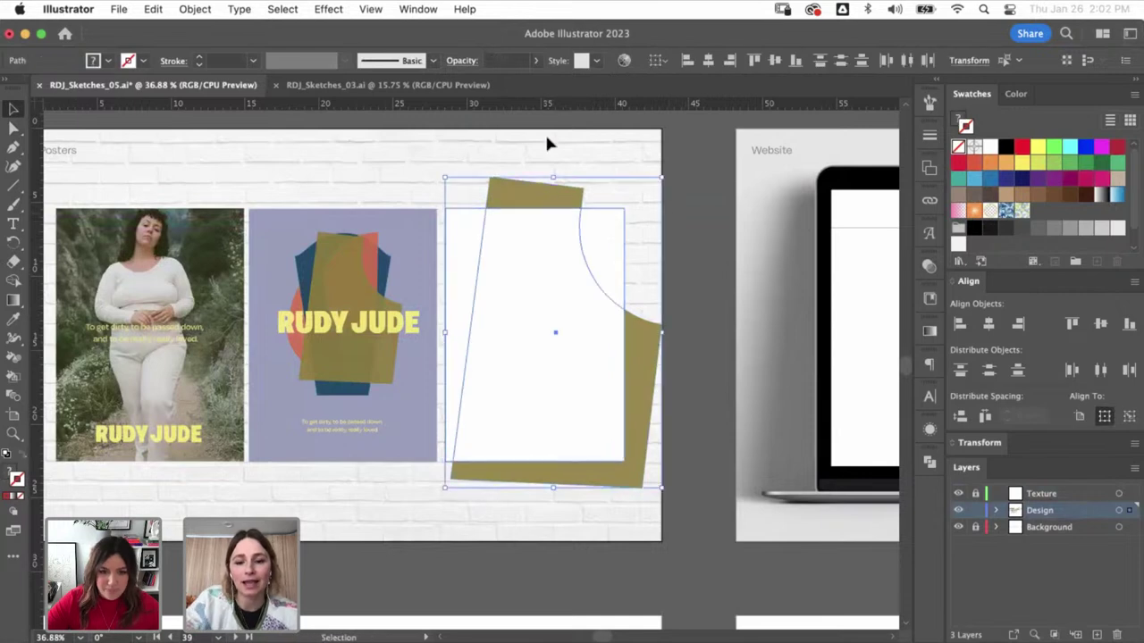
key("super+7")
left_click_drag(548, 339, 543, 255)
scroll(602, 370, "up", 2)
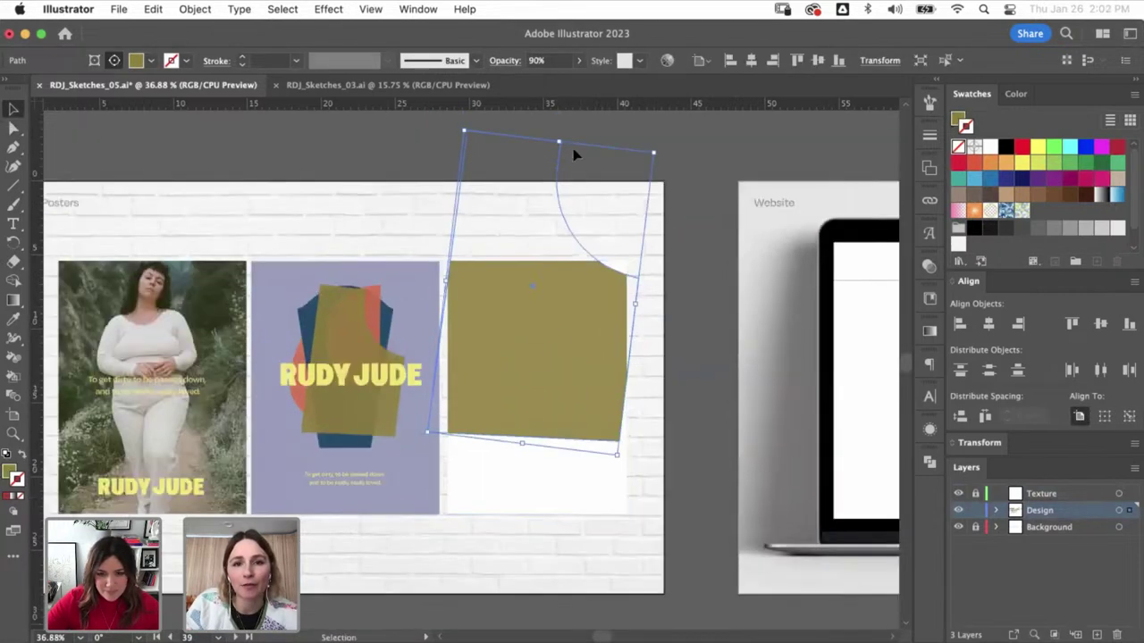
left_click_drag(575, 152, 542, 272)
key("a")
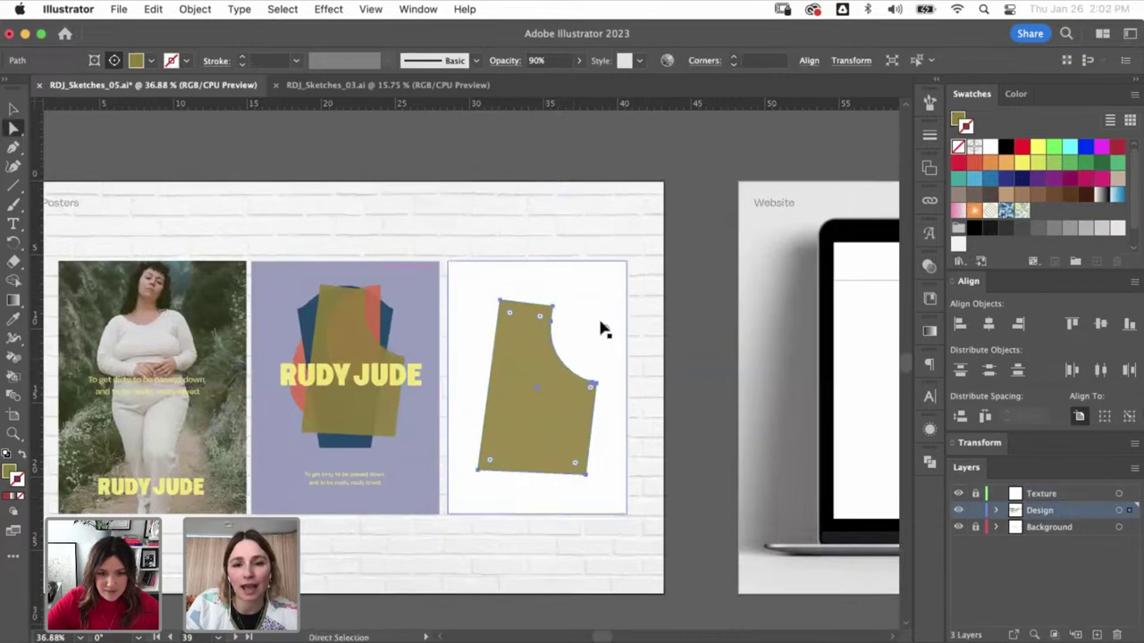
key("v")
left_click_drag(630, 292, 644, 265)
key("Delete")
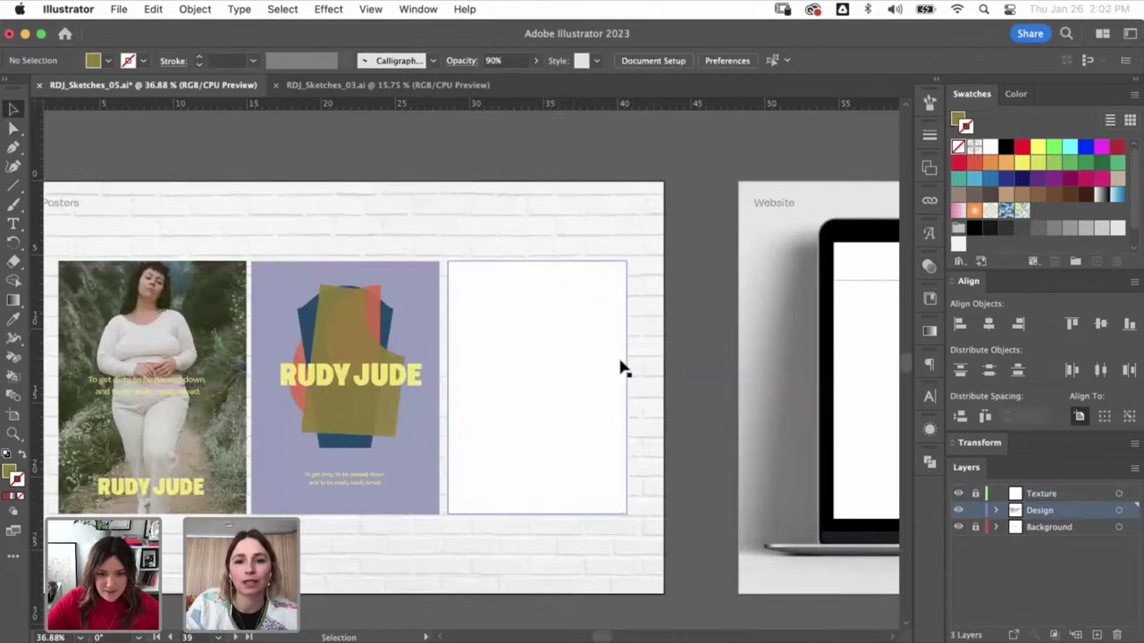
left_click(641, 372)
left_click(687, 367)
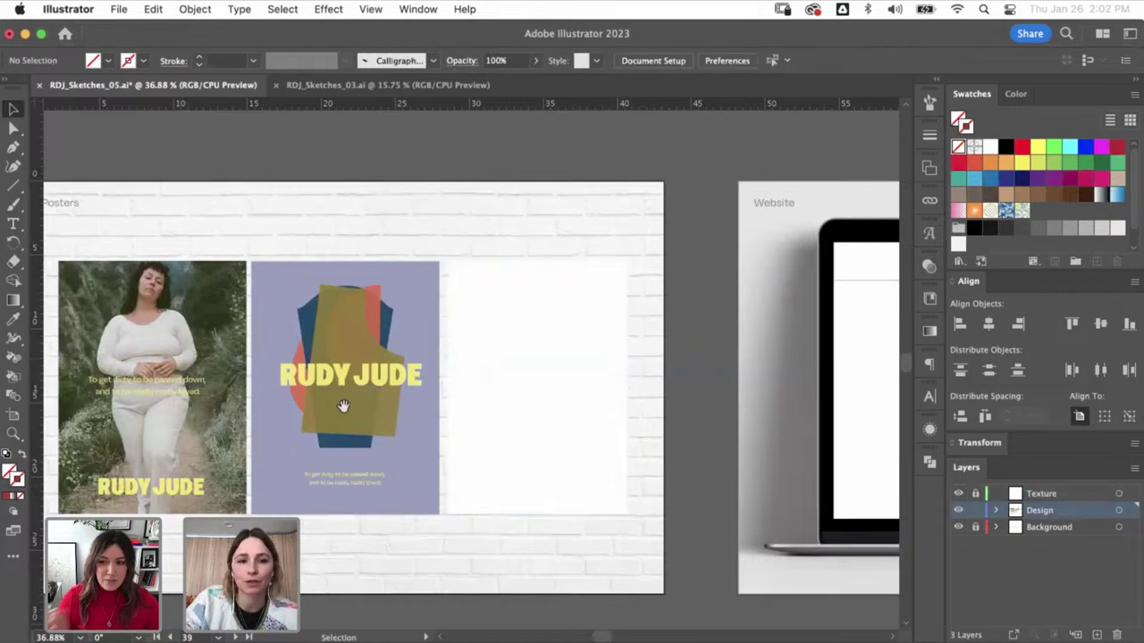
scroll(344, 407, "left", 3)
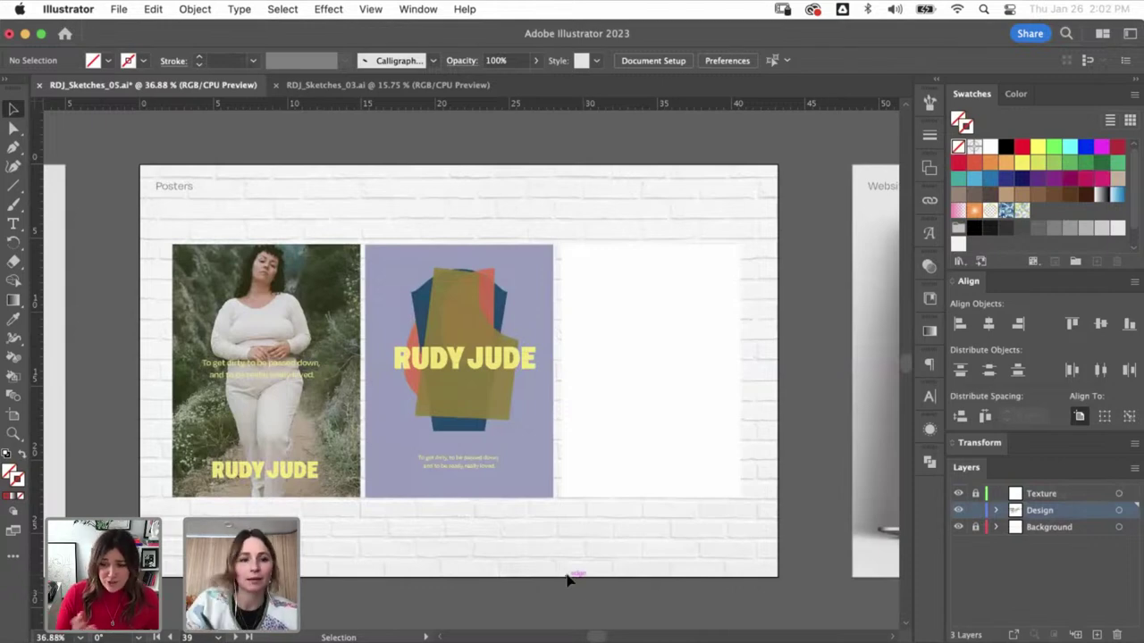
left_click(14, 515)
left_click(28, 565)
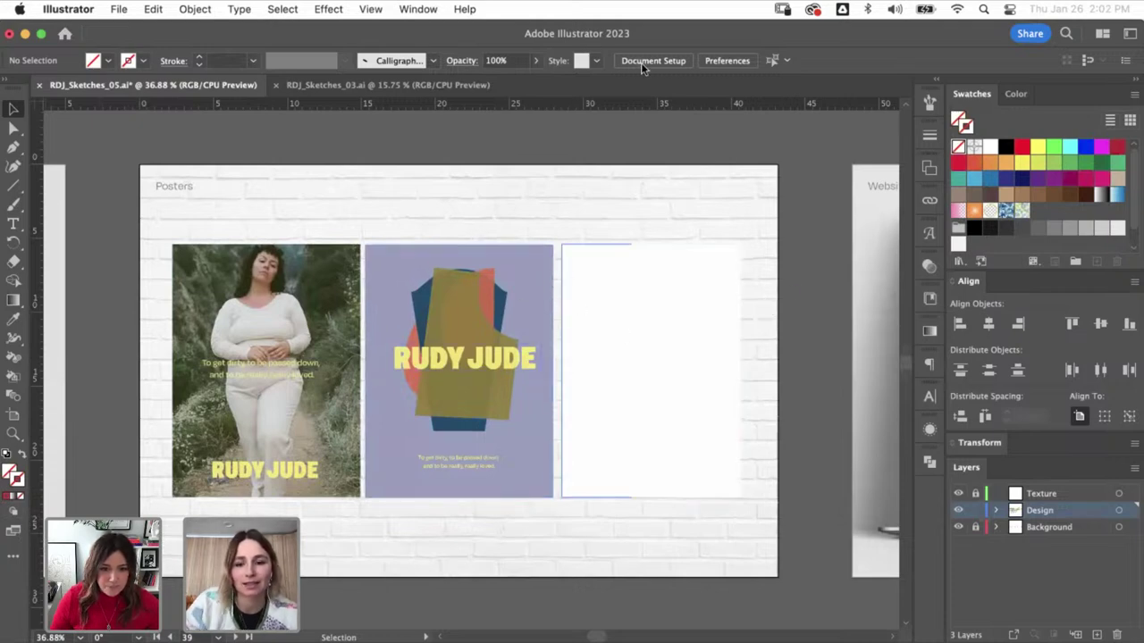
key("super+minus")
key("super+minus")
key("super+minus")
key("super+minus")
- Select the jacket outline group on the orange RUDY JUDE artboard
scroll(594, 386, "up", 5)
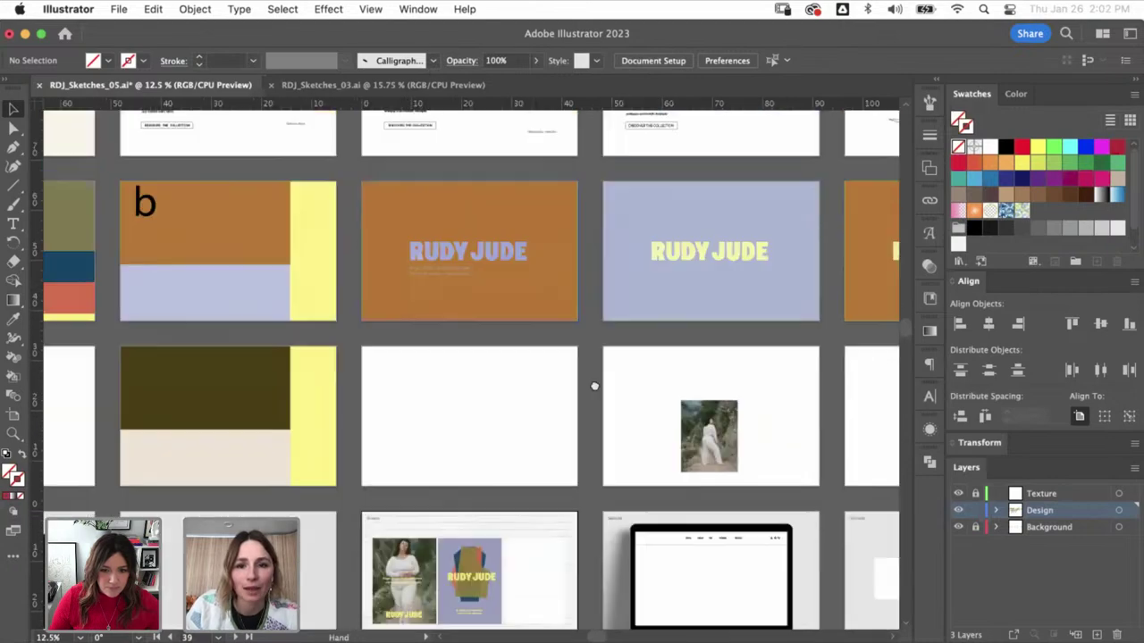
scroll(594, 386, "up", 5)
scroll(594, 386, "right", 3)
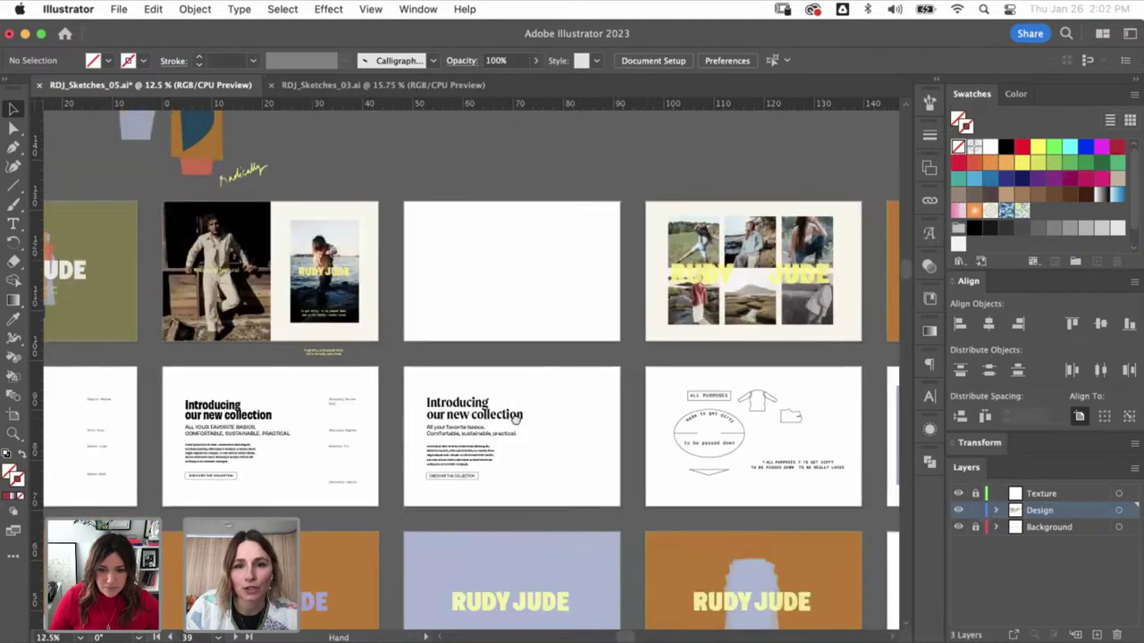
scroll(516, 419, "right", 3)
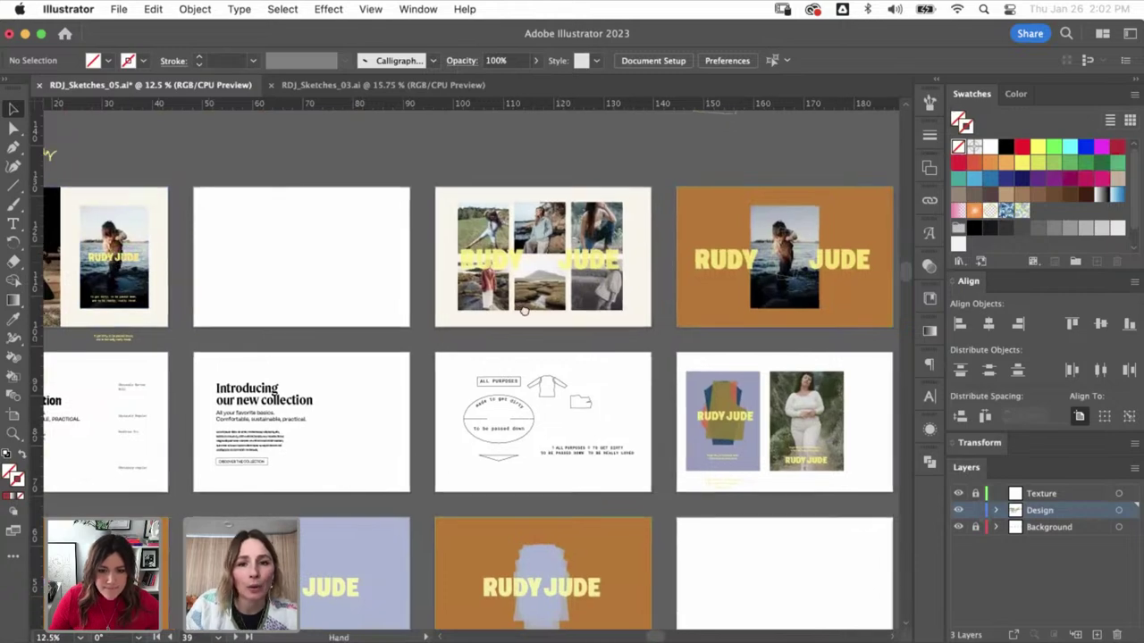
scroll(649, 434, "right", 3)
scroll(566, 403, "right", 3)
scroll(566, 403, "down", 1)
left_click(706, 334)
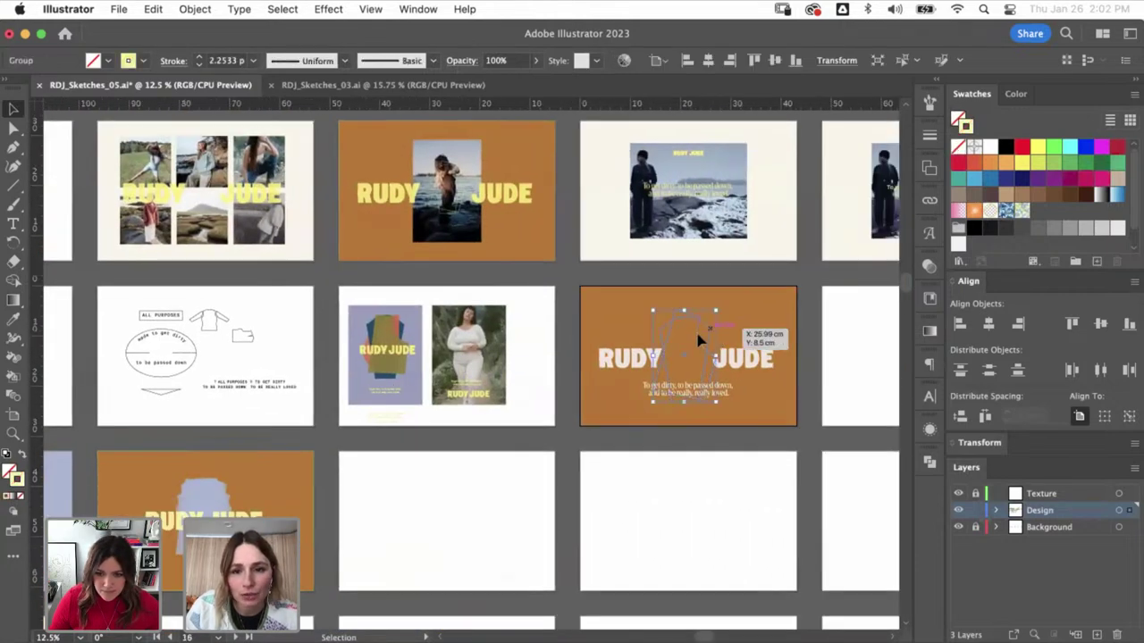
left_click(717, 401)
left_click(710, 366)
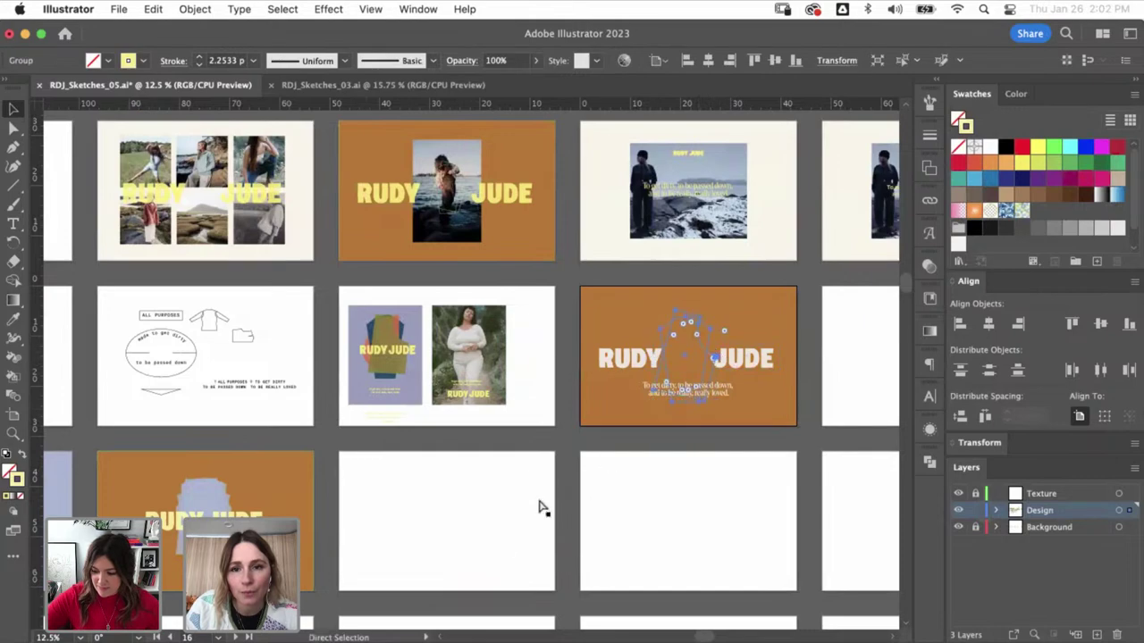
- Place the jacket outline in the third poster and scale it down
scroll(625, 304, "down", 5)
scroll(626, 304, "left", 5)
scroll(652, 292, "left", 3)
scroll(652, 292, "up", 1)
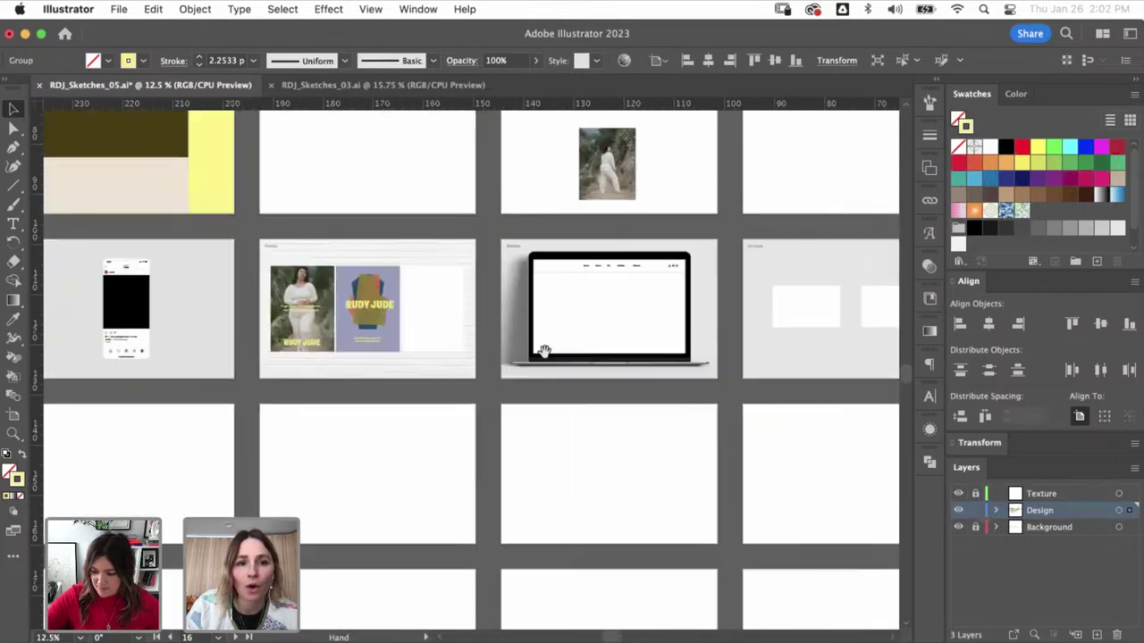
left_click(378, 366, "super")
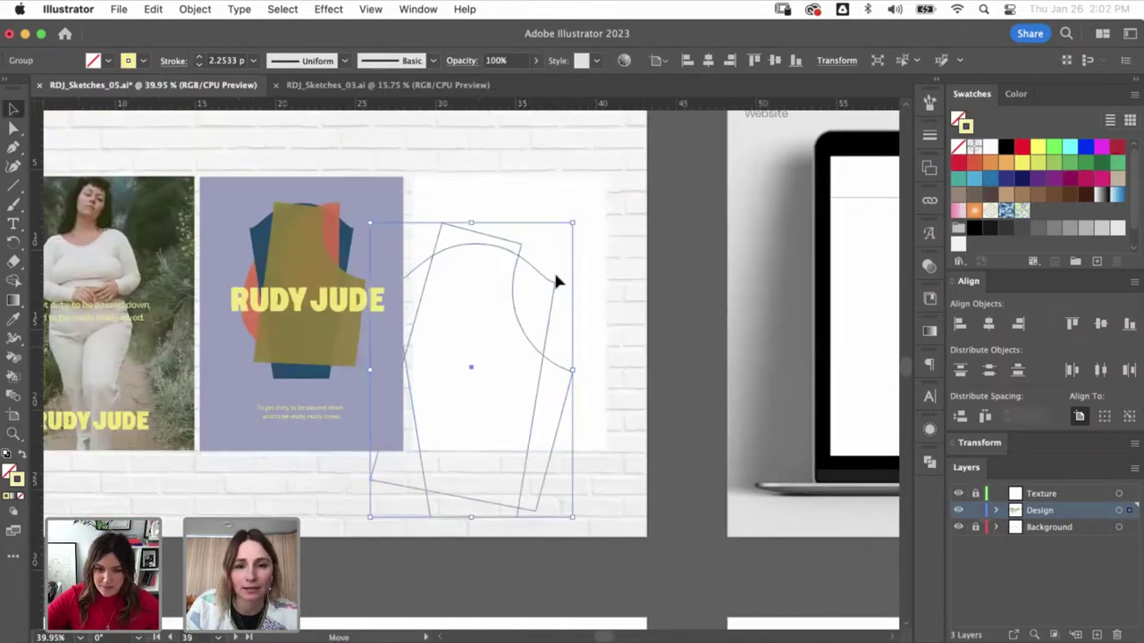
left_click_drag(554, 276, 521, 249)
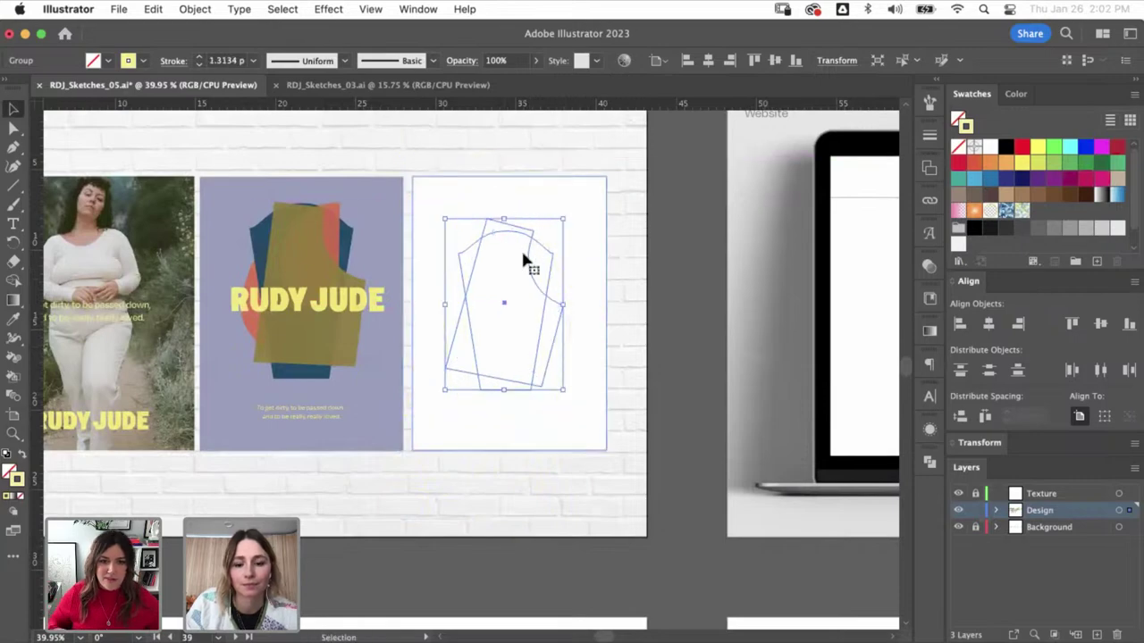
key("a")
left_click(593, 113)
- Zoom out and select the shoreline photo group on the orange artboard
key("super+minus")
key("super+minus")
key("super+minus")
key("super+minus")
key("super+minus")
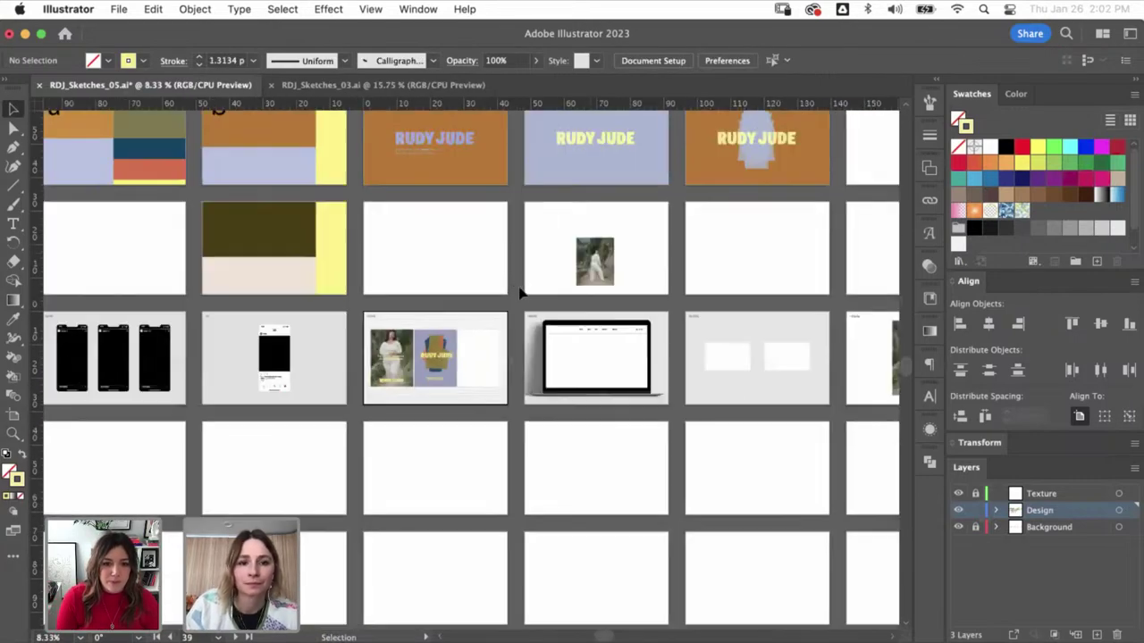
left_click_drag(518, 295, 314, 443)
scroll(398, 427, "right", 10)
scroll(399, 427, "up", 3)
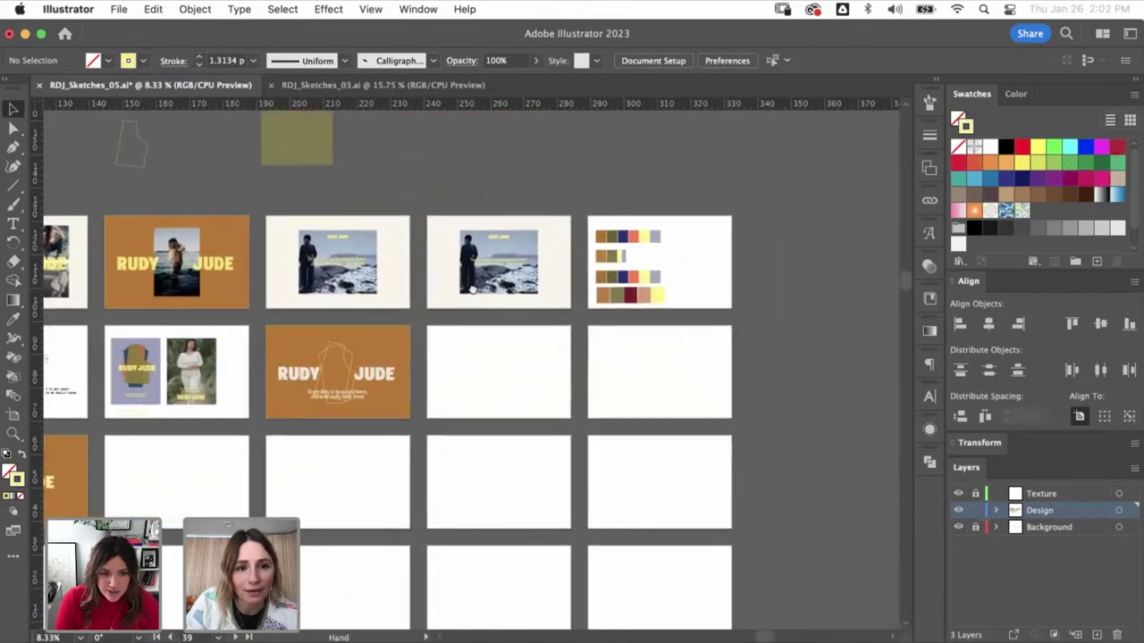
scroll(423, 357, "left", 6)
scroll(424, 358, "down", 1)
key("v")
left_click(423, 357)
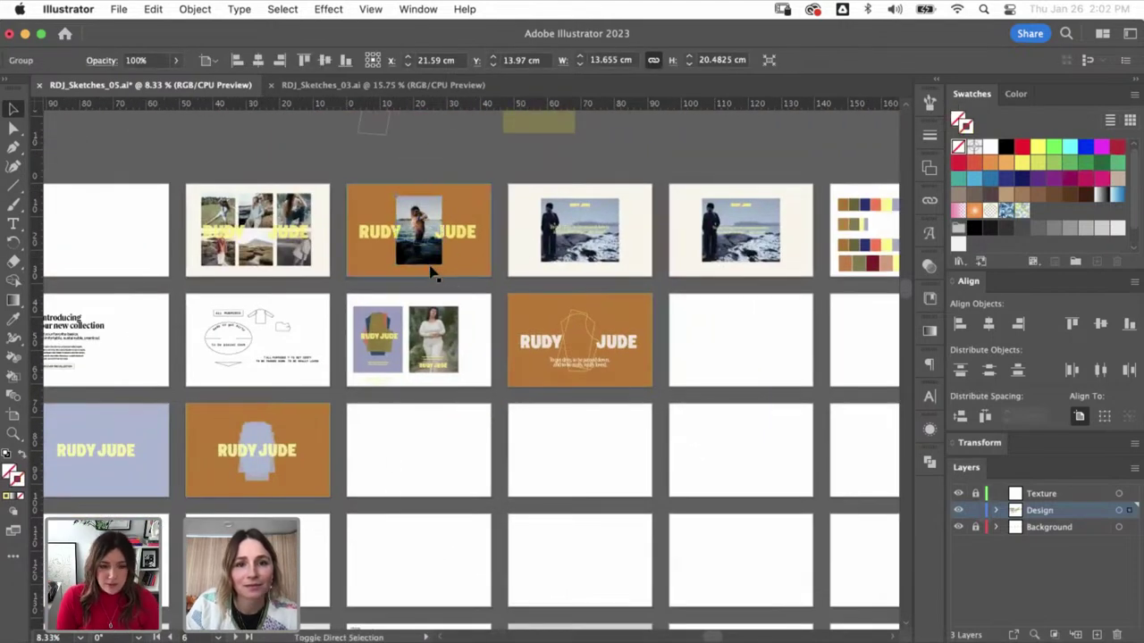
- Copy the shoreline photo group and paste it over the third poster on the mockup
left_click(410, 438)
key("super+z")
scroll(656, 231, "down", 10)
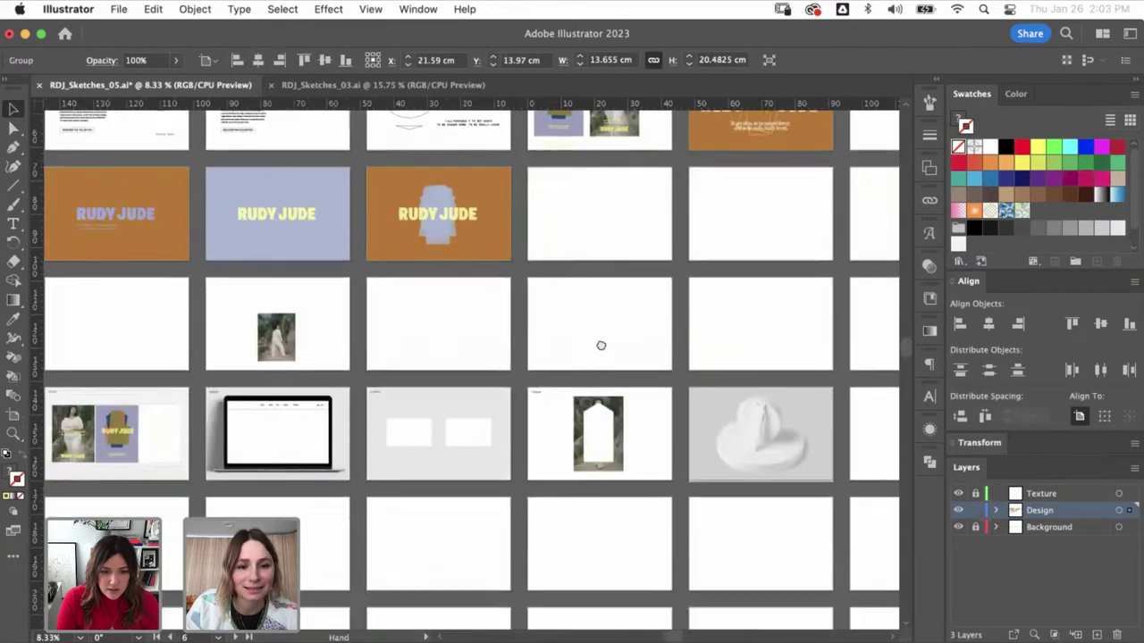
scroll(600, 345, "left", 5)
key("z")
left_click_drag(250, 352, 493, 352)
key("v")
key("super+v")
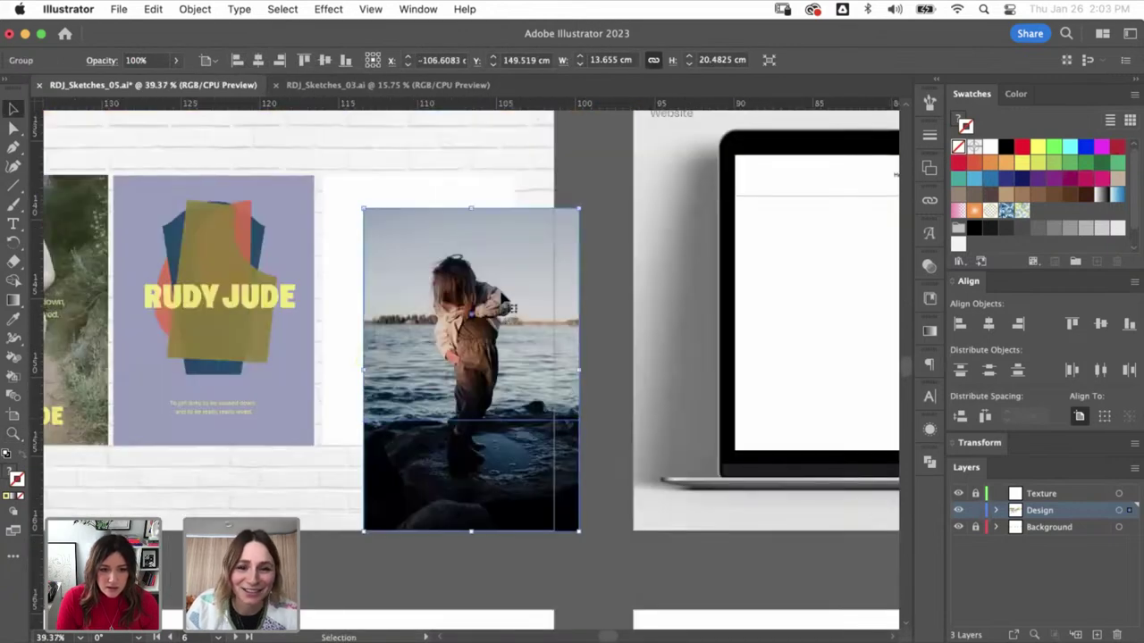
left_click_drag(510, 304, 457, 264)
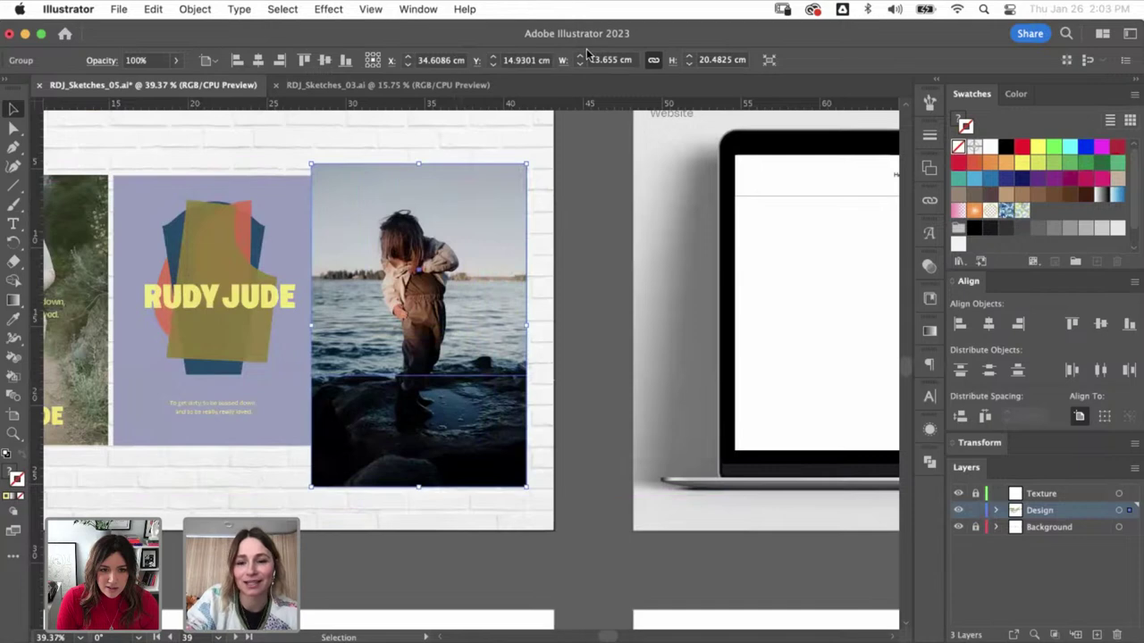
- Select the photo with the white poster rectangle and clip it with Cmd+7
left_click(498, 219)
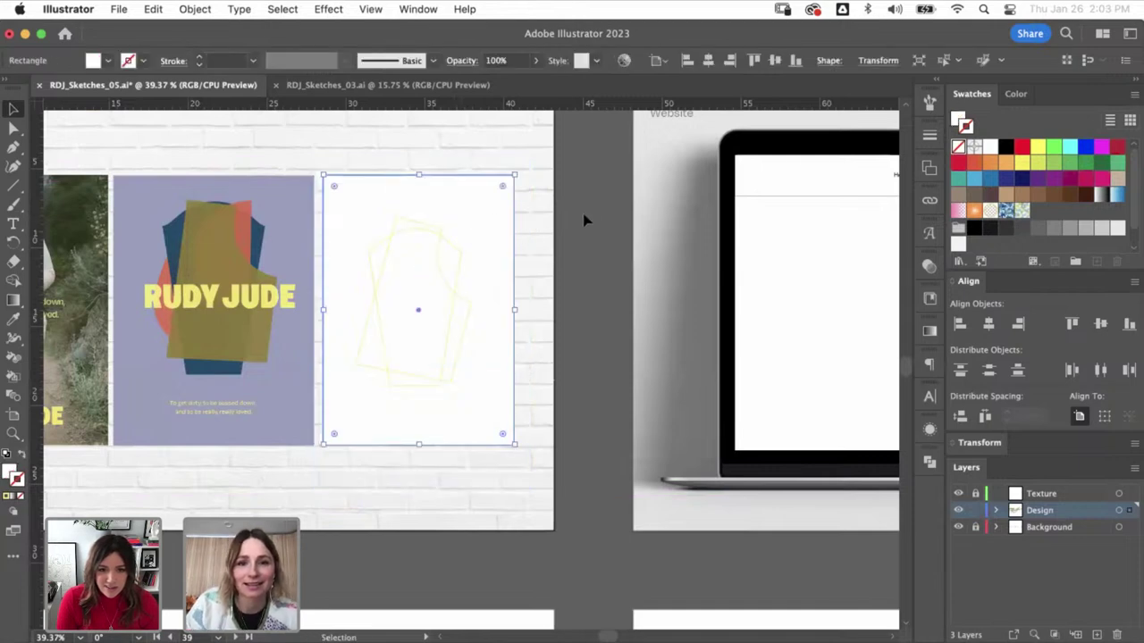
scroll(554, 79, "up", 1)
left_click(594, 310)
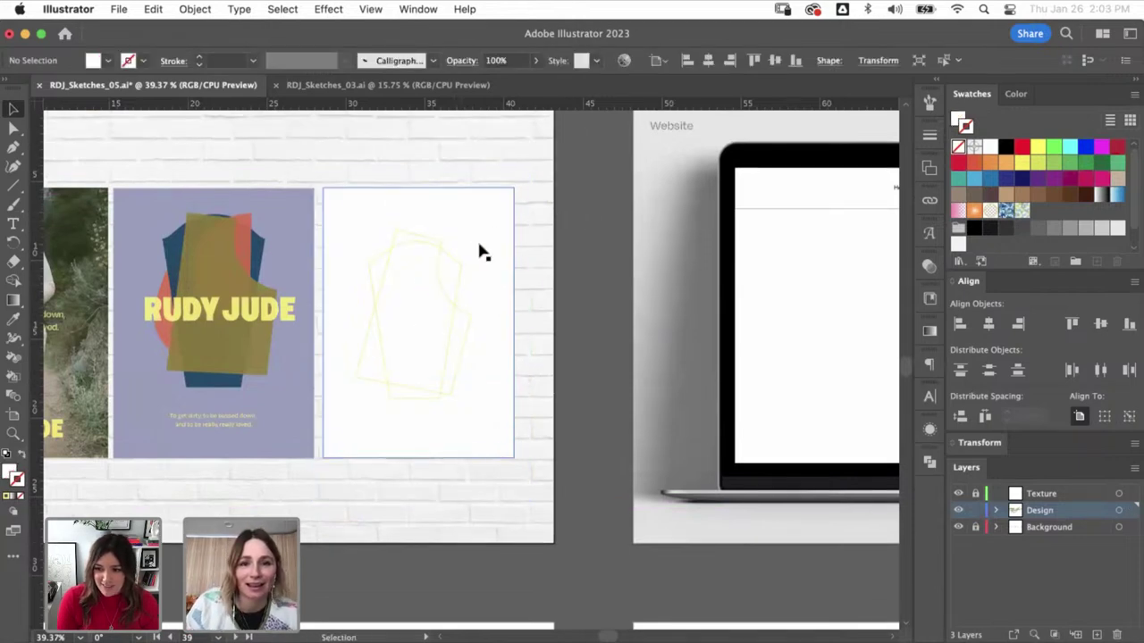
key("super+y")
left_click(527, 224)
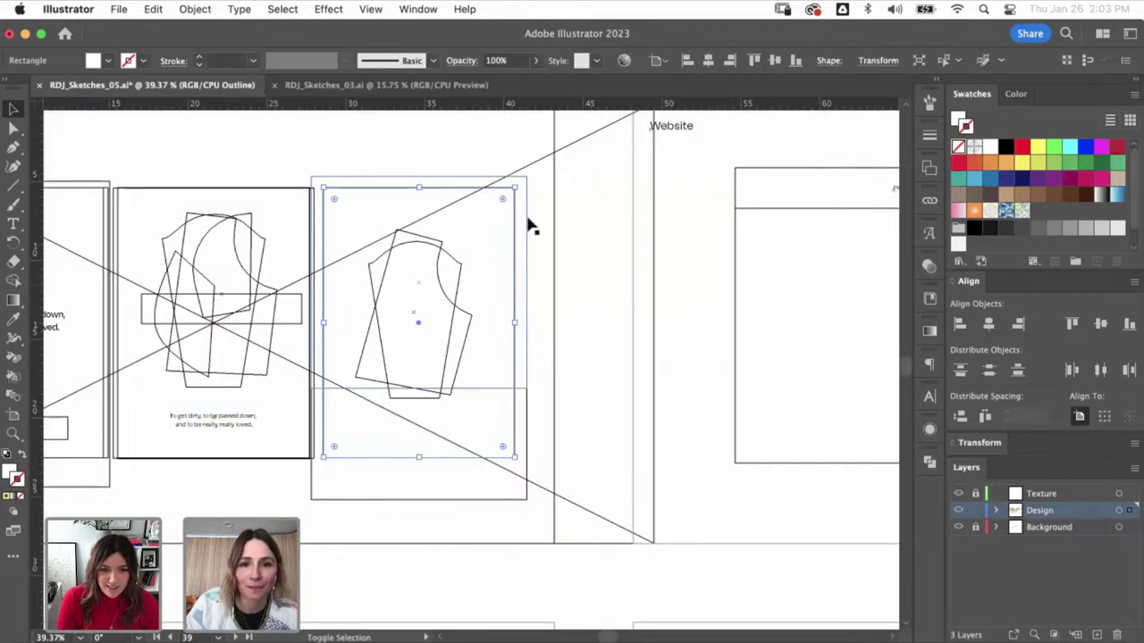
key("super+y")
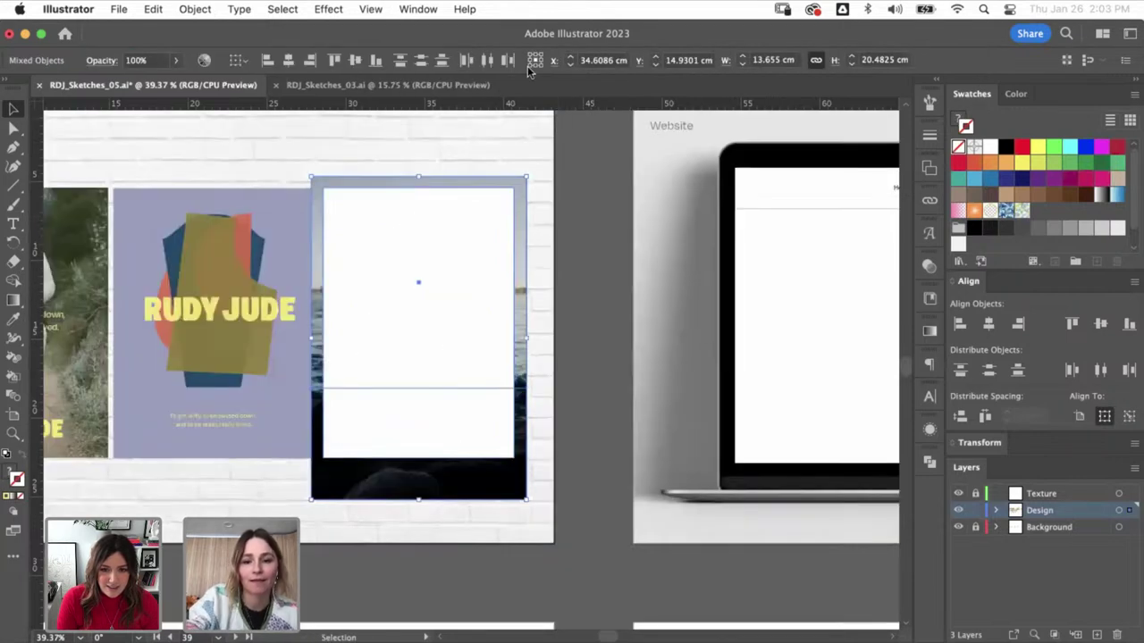
key("super+7")
key("super+shift+a")
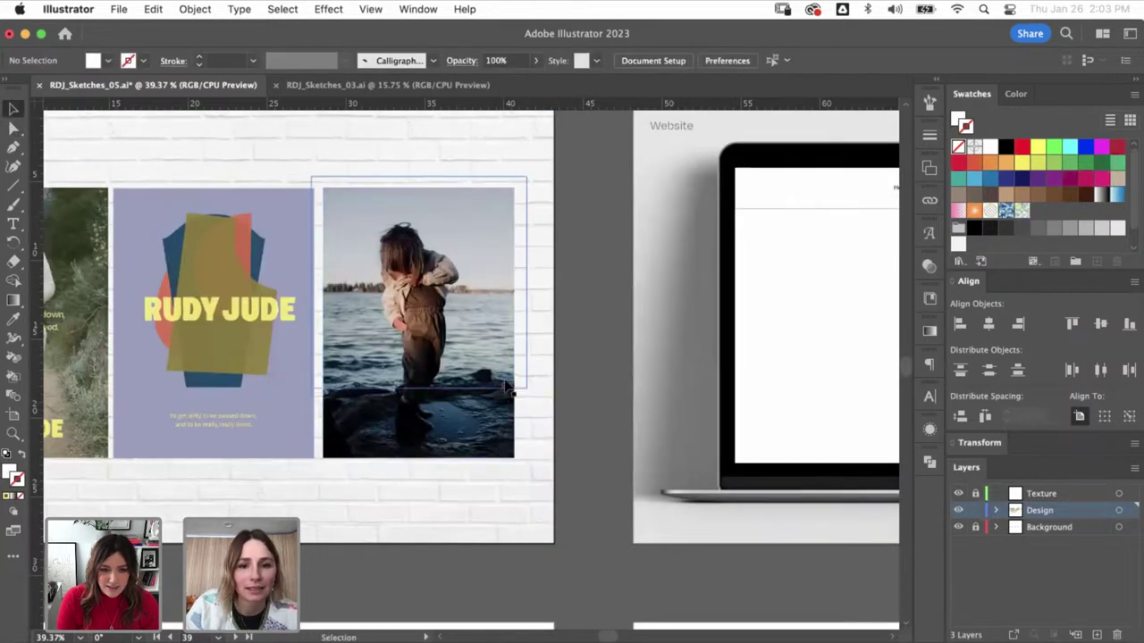
- Check the jacket outline group in Outline view and open the View options
key("super+y")
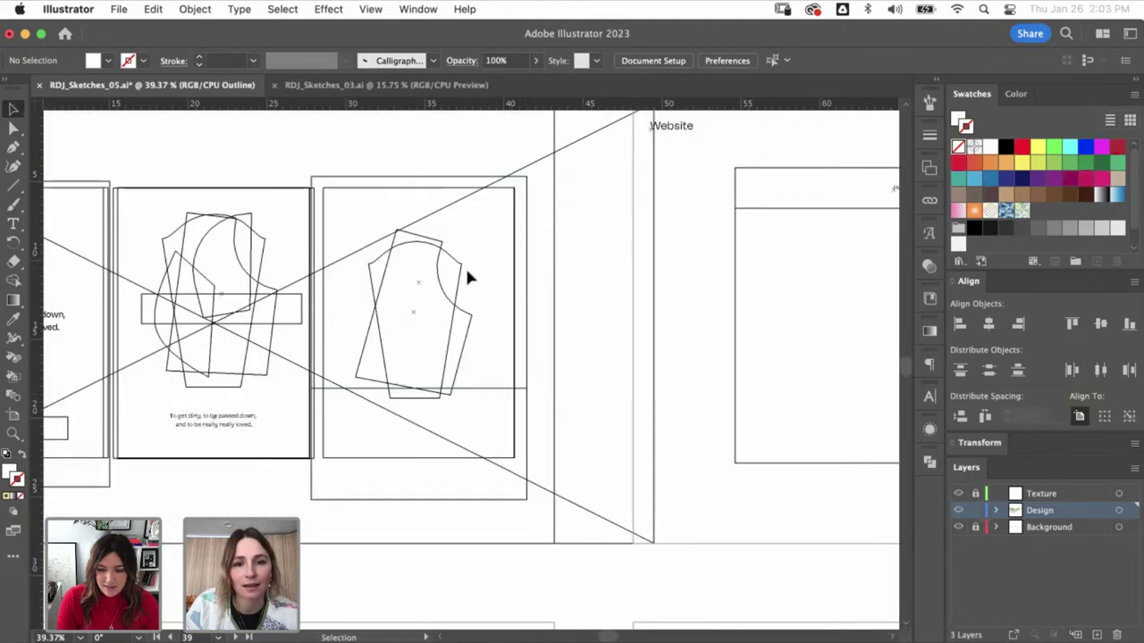
left_click(515, 336)
key("super+shift+a")
left_click(370, 9)
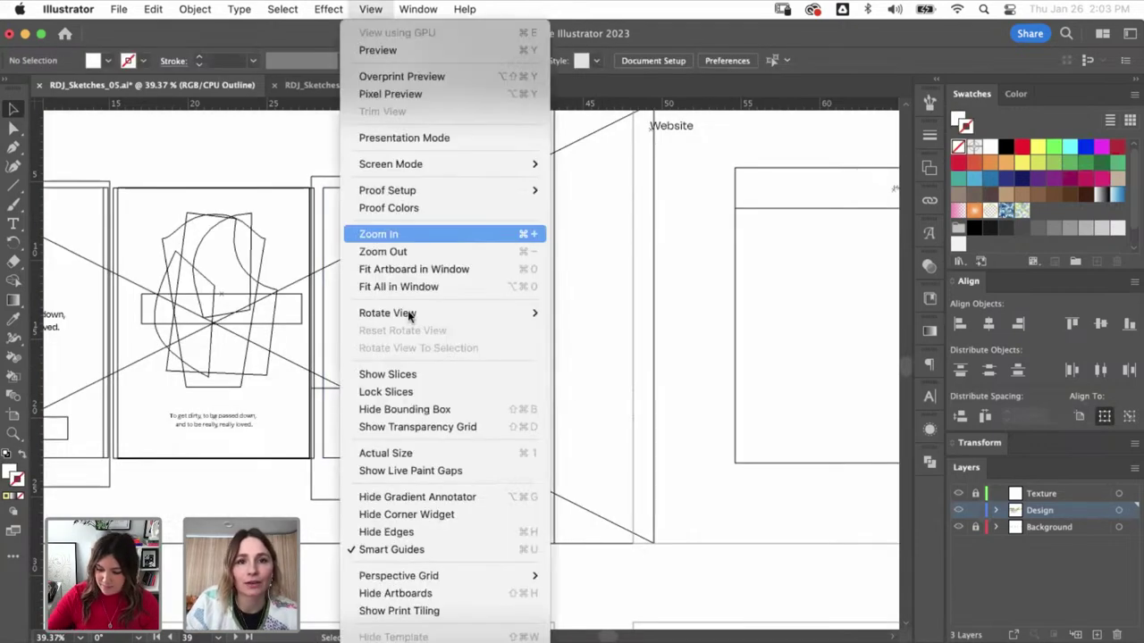
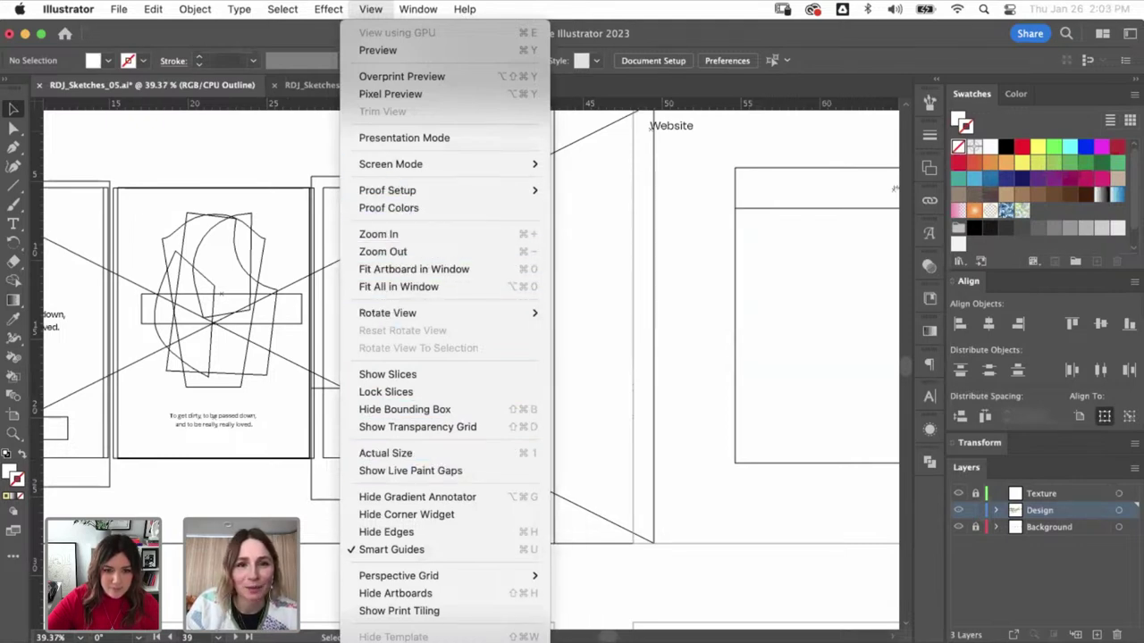
- Select the third poster's garment clip group and compare it in Preview and Outline views
left_click(408, 49)
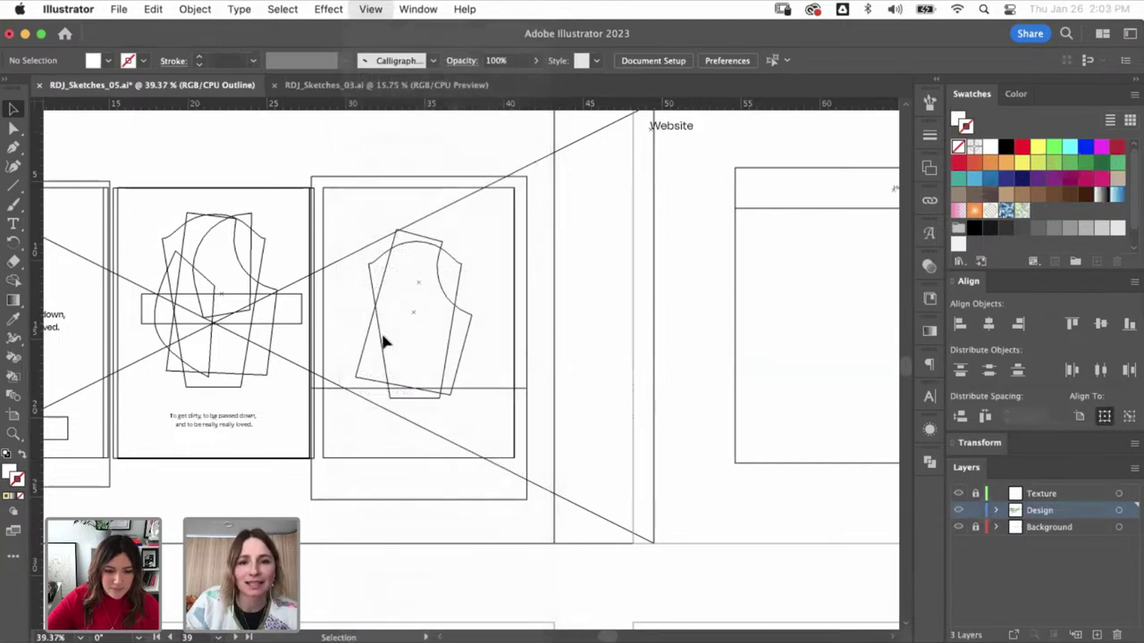
key("super+y")
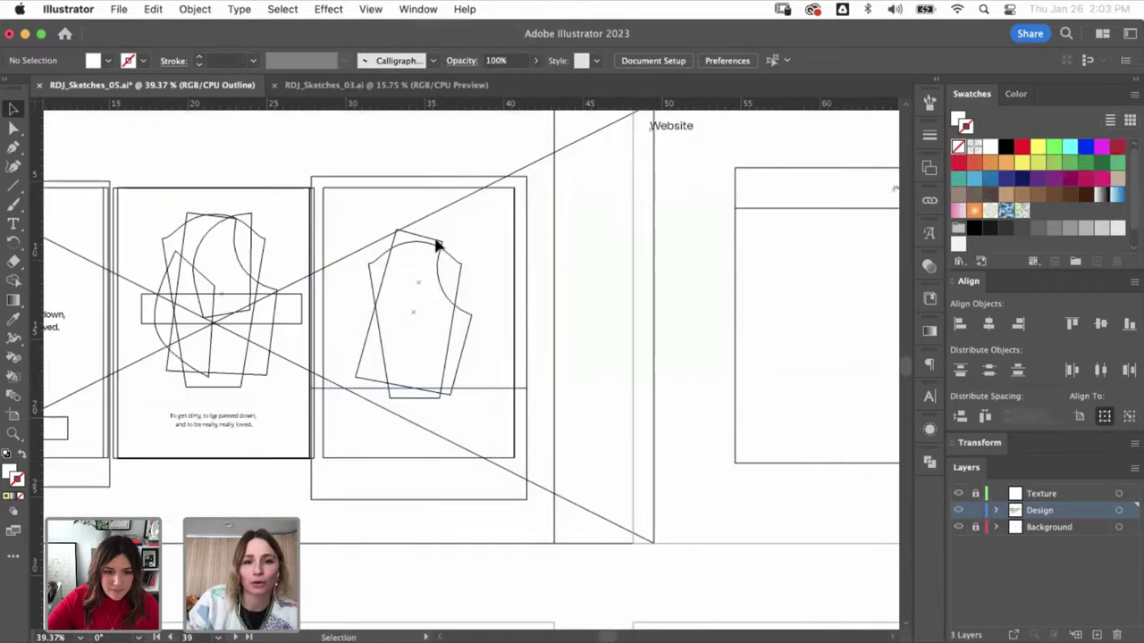
left_click(453, 308)
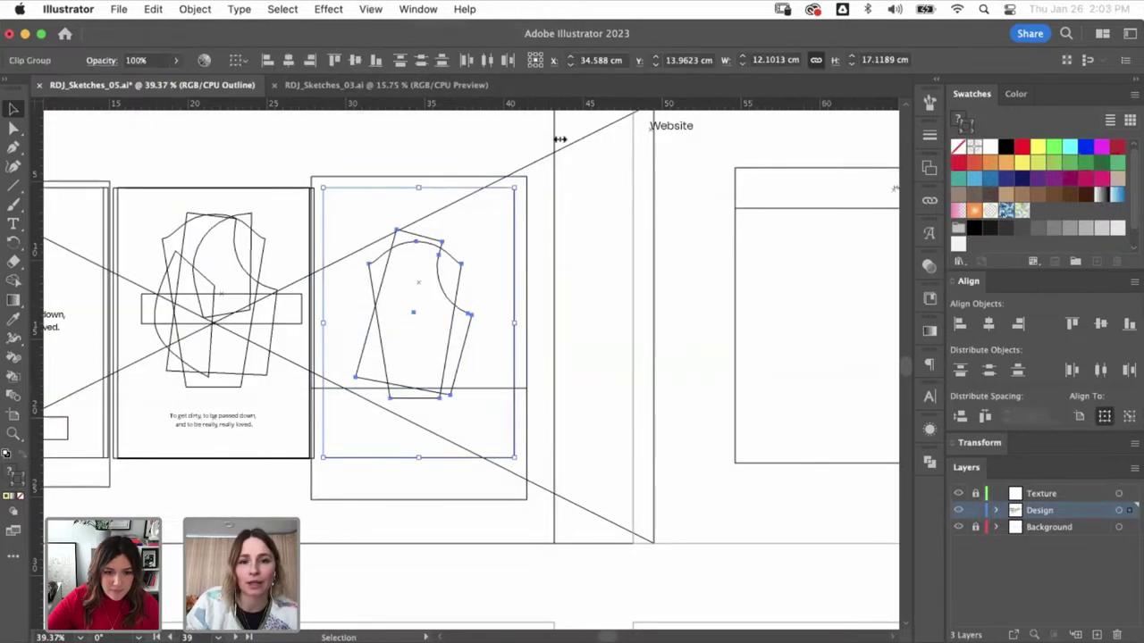
left_click(462, 252)
key("super+y")
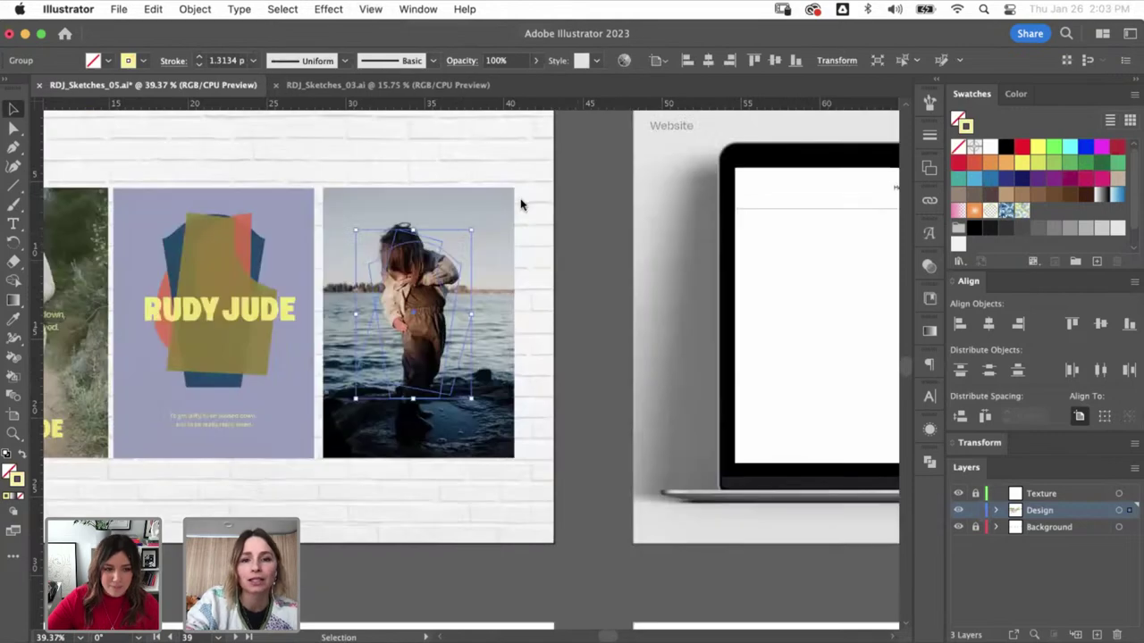
key("super+y")
- Return to full Preview, deselect the garment outline, and scroll left to the Posters artboard
left_click(524, 188)
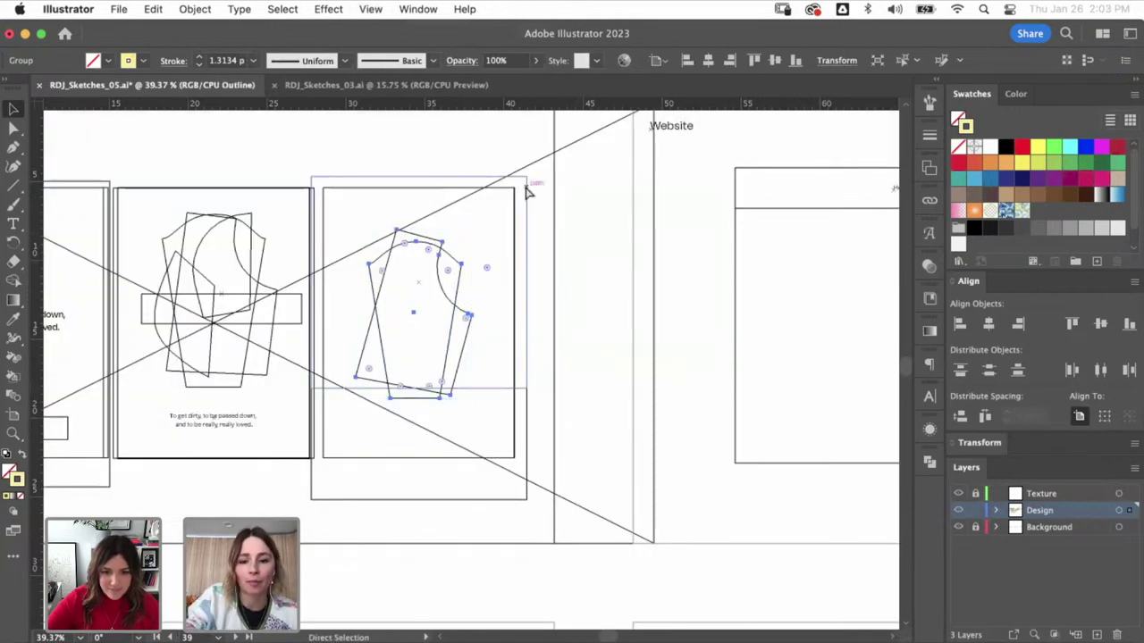
key("super+y")
left_click(464, 279)
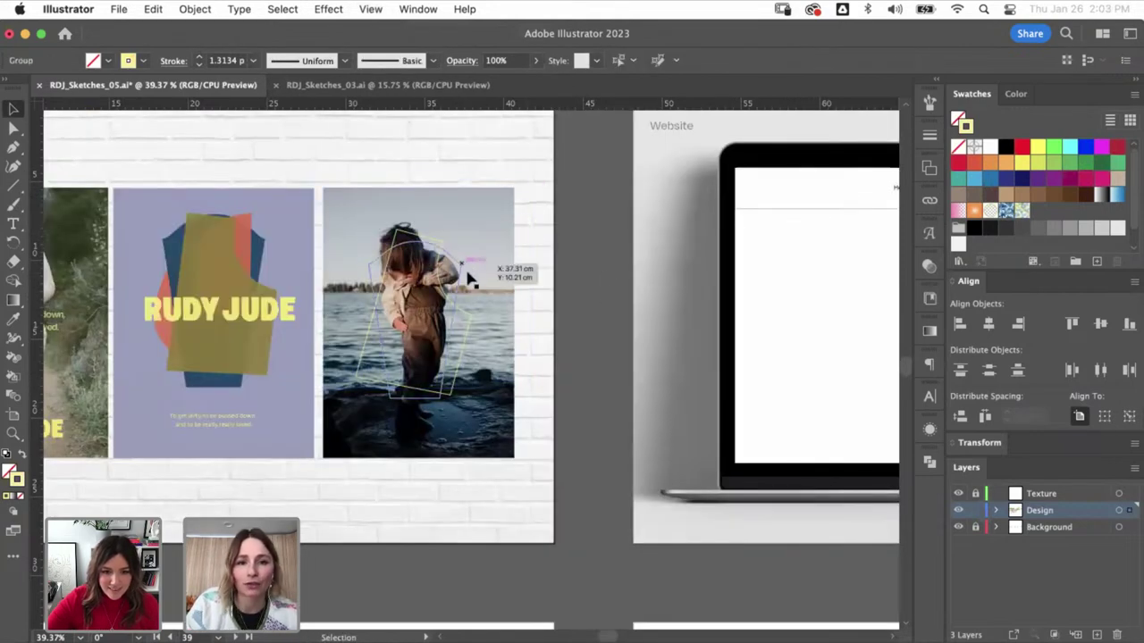
left_click(557, 271)
scroll(357, 340, "left", 5)
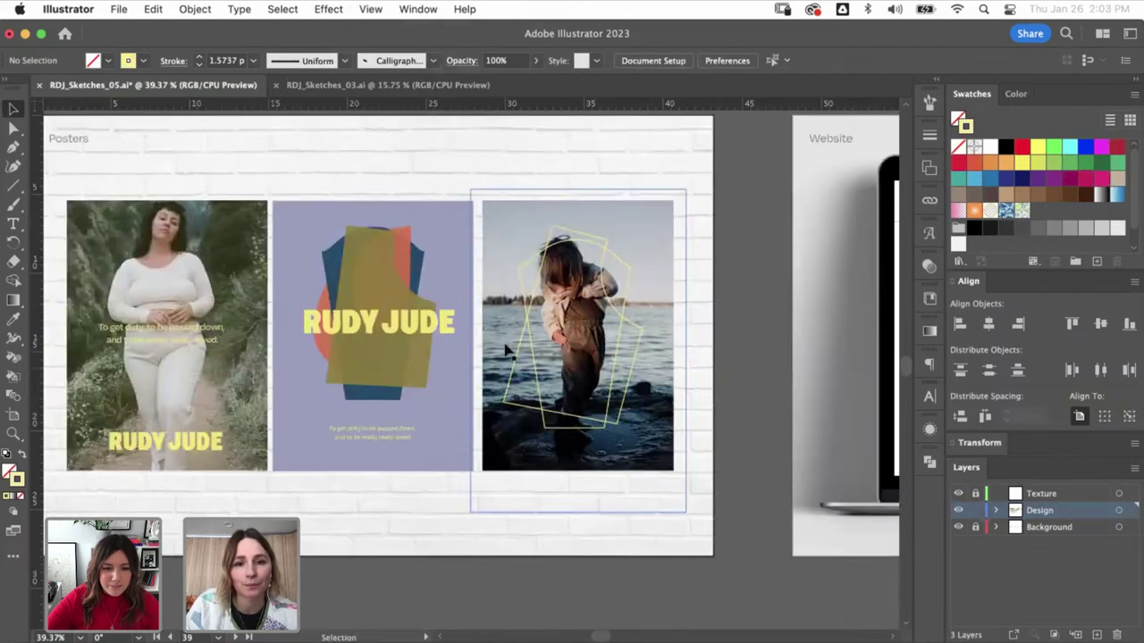
- Abandon a tagline copy, then duplicate the RUDY JUDE wordmark onto the third poster's bottom
left_click(194, 336)
left_click_drag(195, 336, 685, 327)
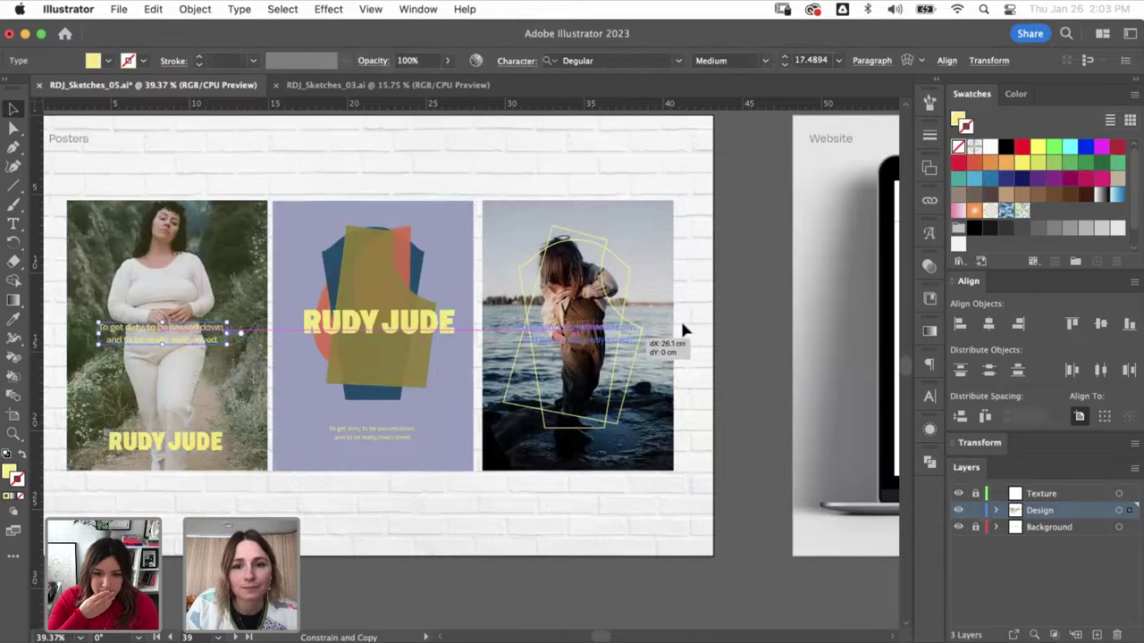
key("Escape")
left_click(718, 328)
mouse_move(206, 447)
left_mouse_down()
mouse_move(644, 438)
mouse_move(619, 442)
left_mouse_up()
- Check the copied wordmark against the garment outline in Outline and Preview, then deselect and zoom out
left_click(618, 354)
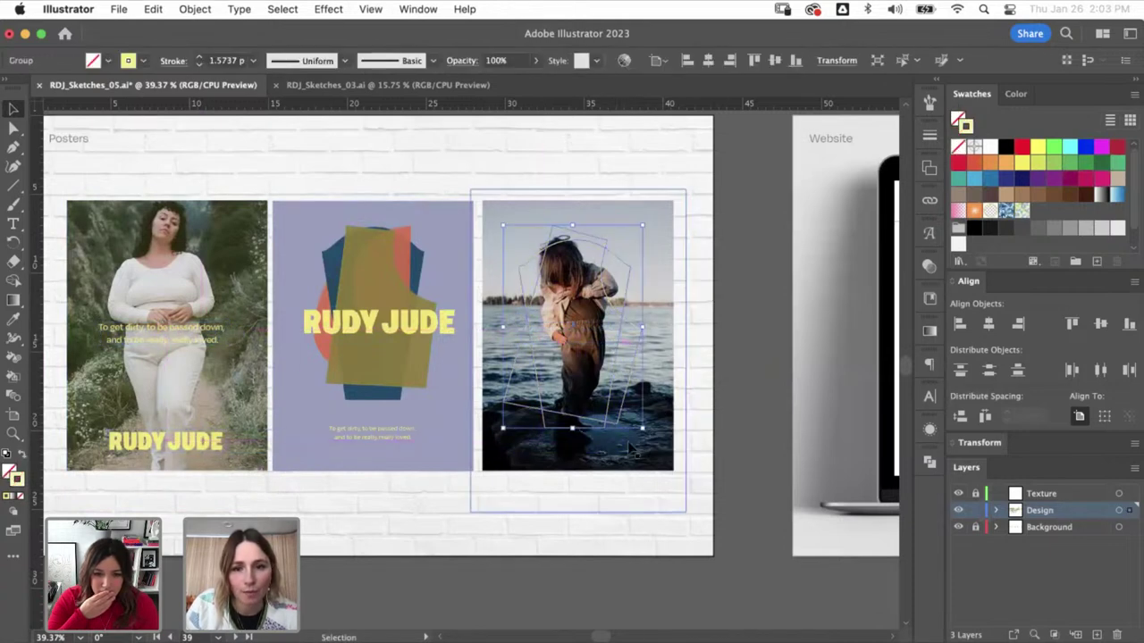
key("ctrl+y")
left_click(636, 445)
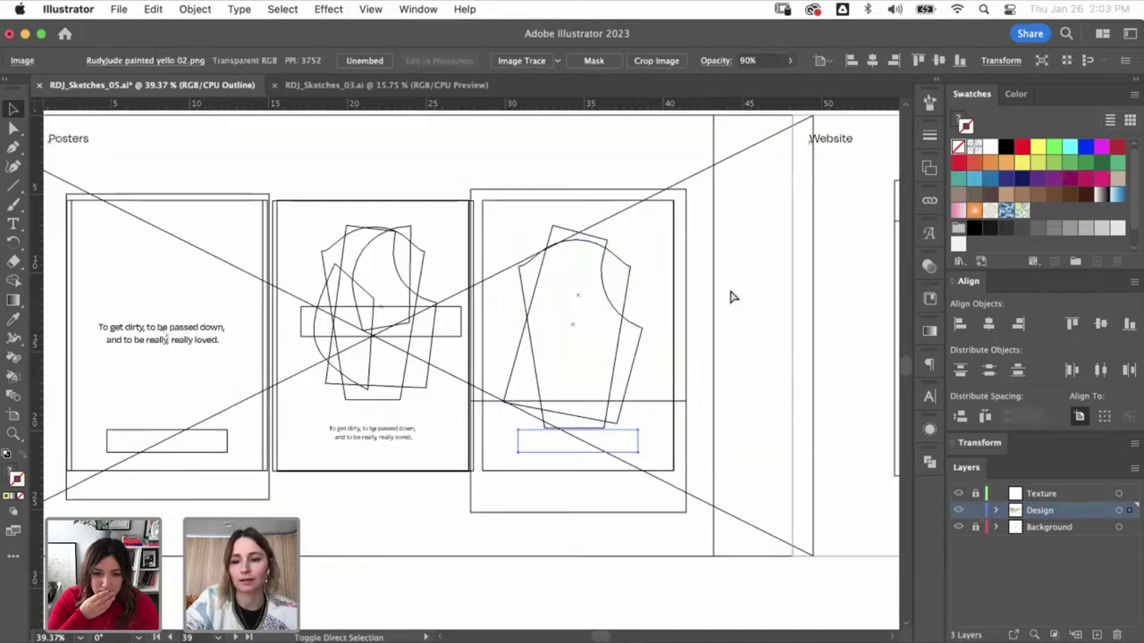
key("ctrl+y")
left_click(636, 404)
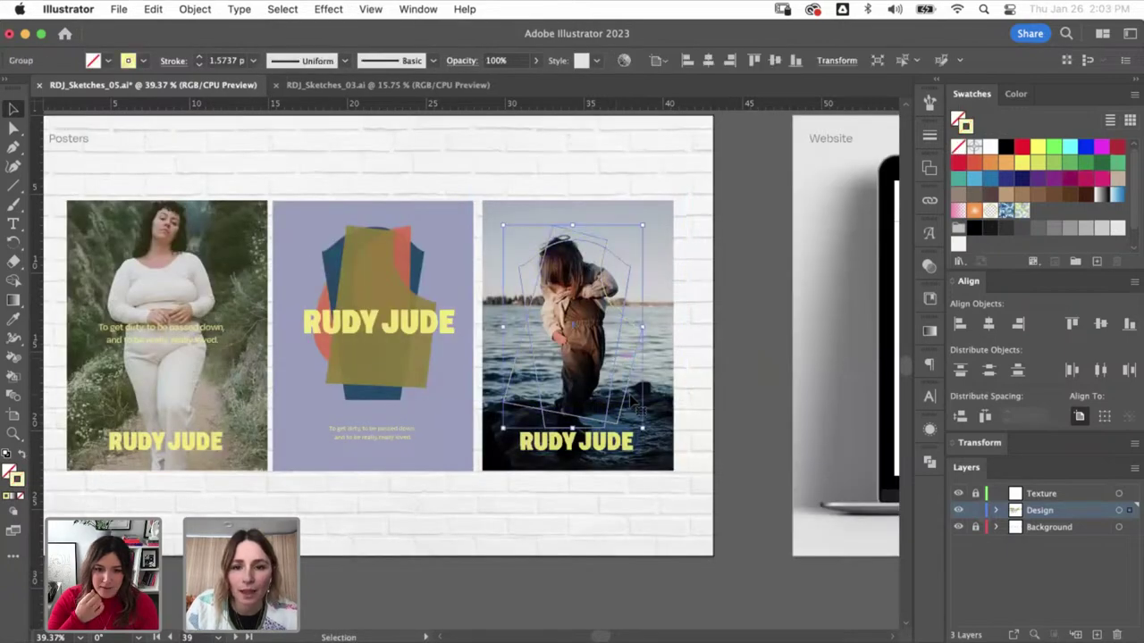
left_click(733, 309)
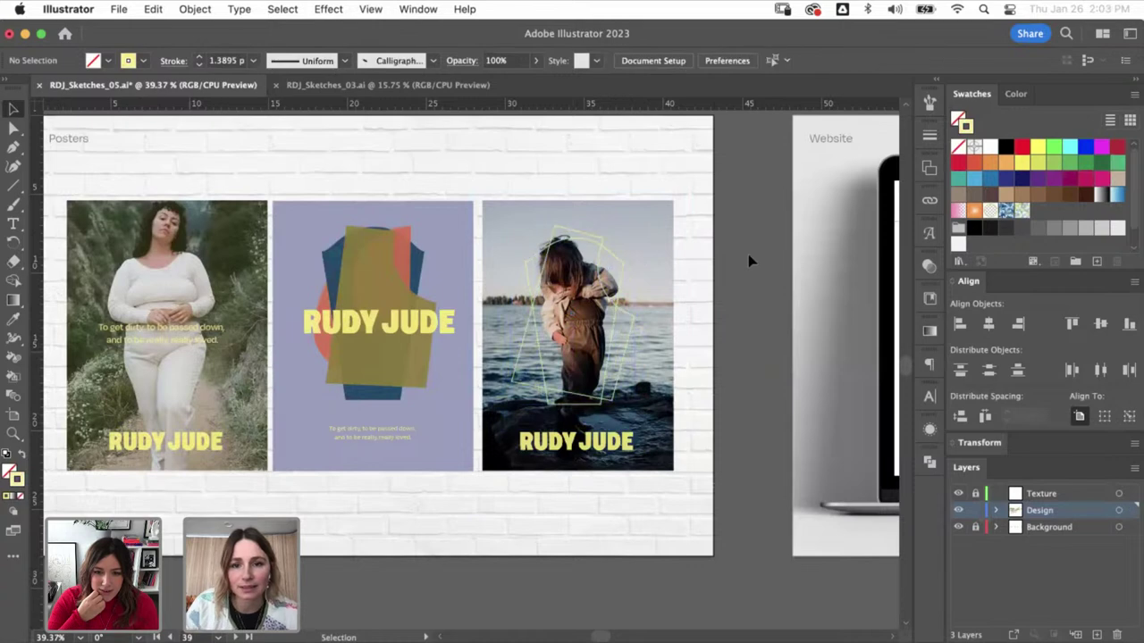
scroll(536, 393, "right", 1)
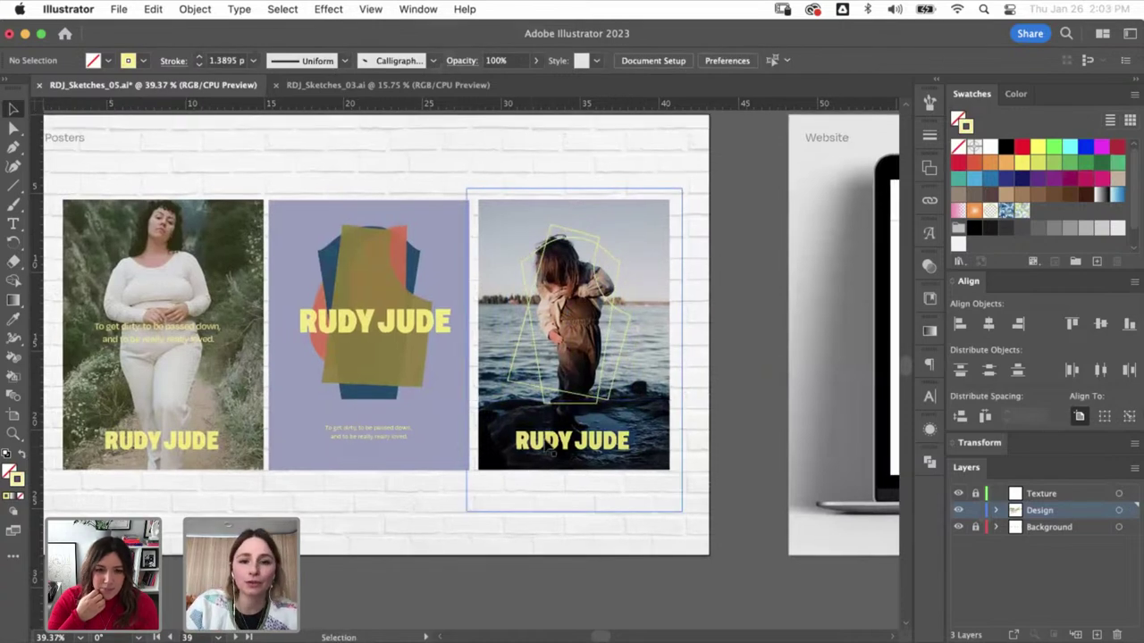
key("ctrl+minus")
key("ctrl+minus")
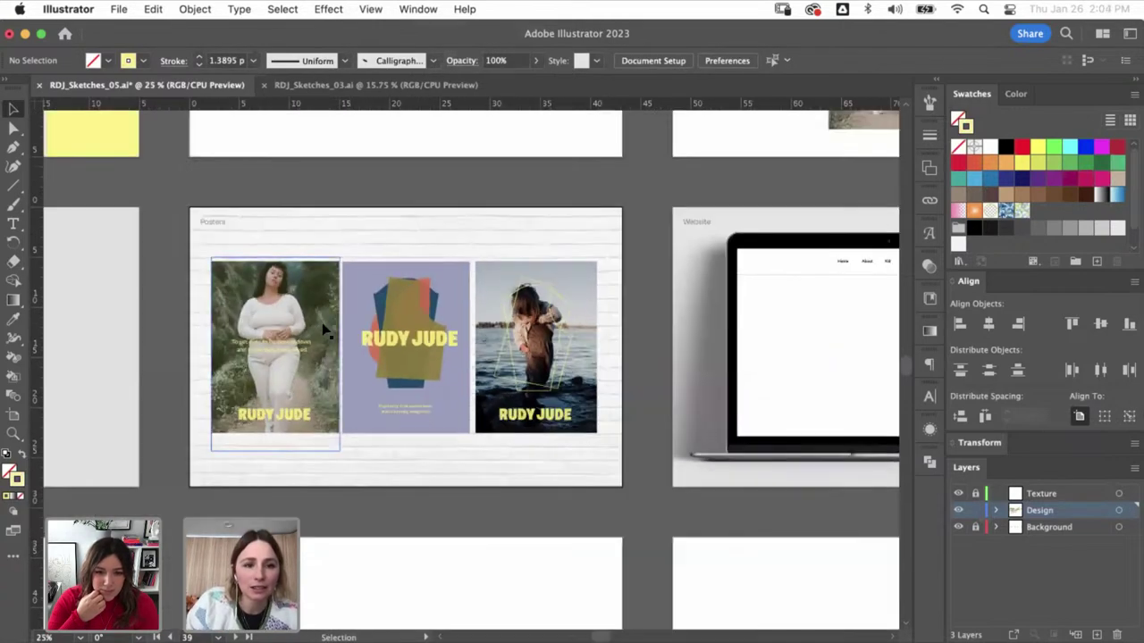
- Make the first poster's tagline Bold and add a line break after 'To get dirty,'
left_click_drag(214, 454, 464, 347)
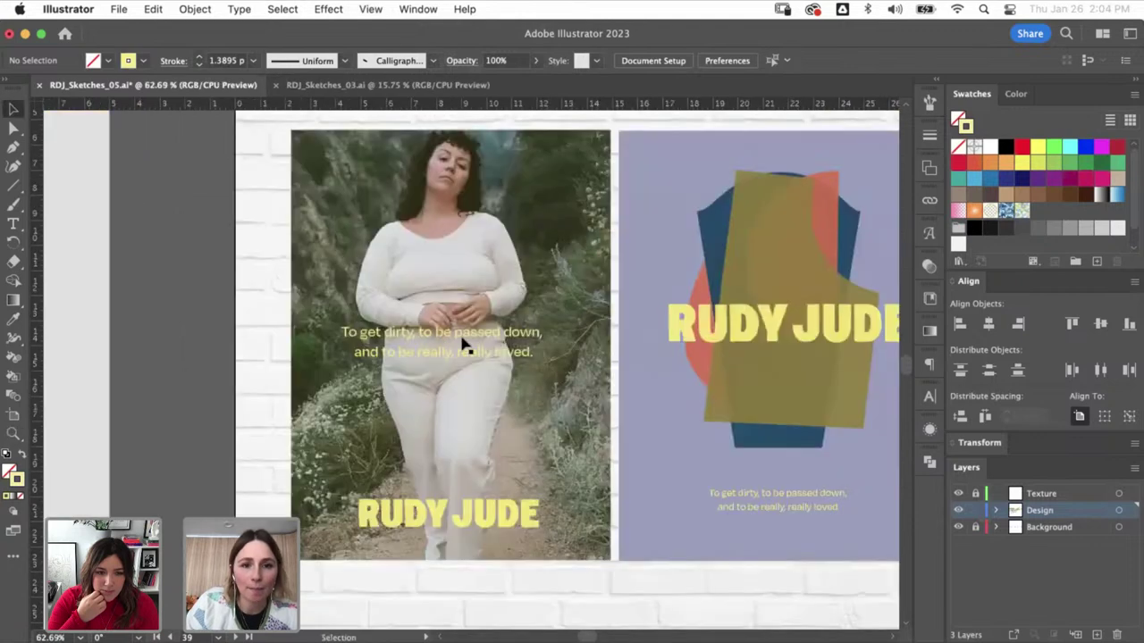
left_click(483, 338)
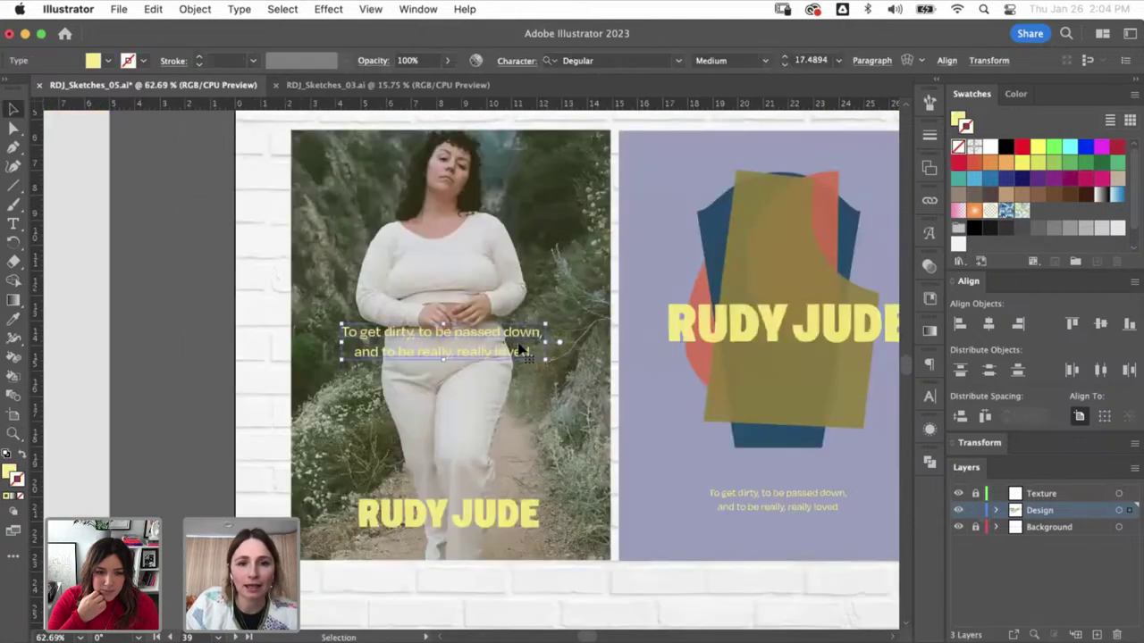
left_click(764, 60)
left_click(718, 253)
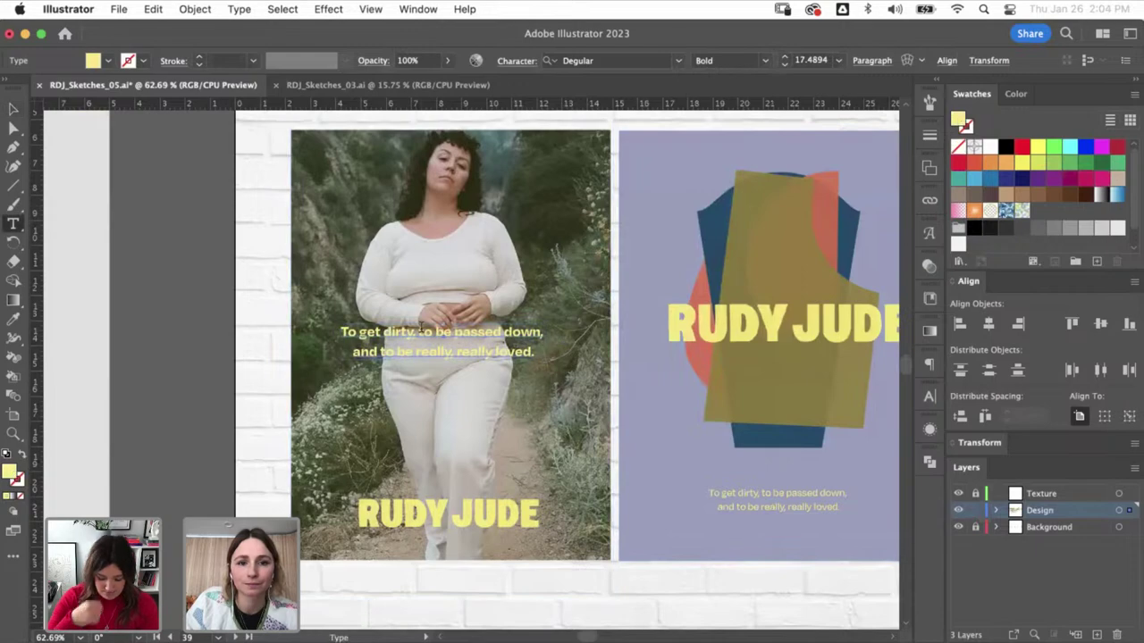
key("t")
left_click(410, 331)
key("Return")
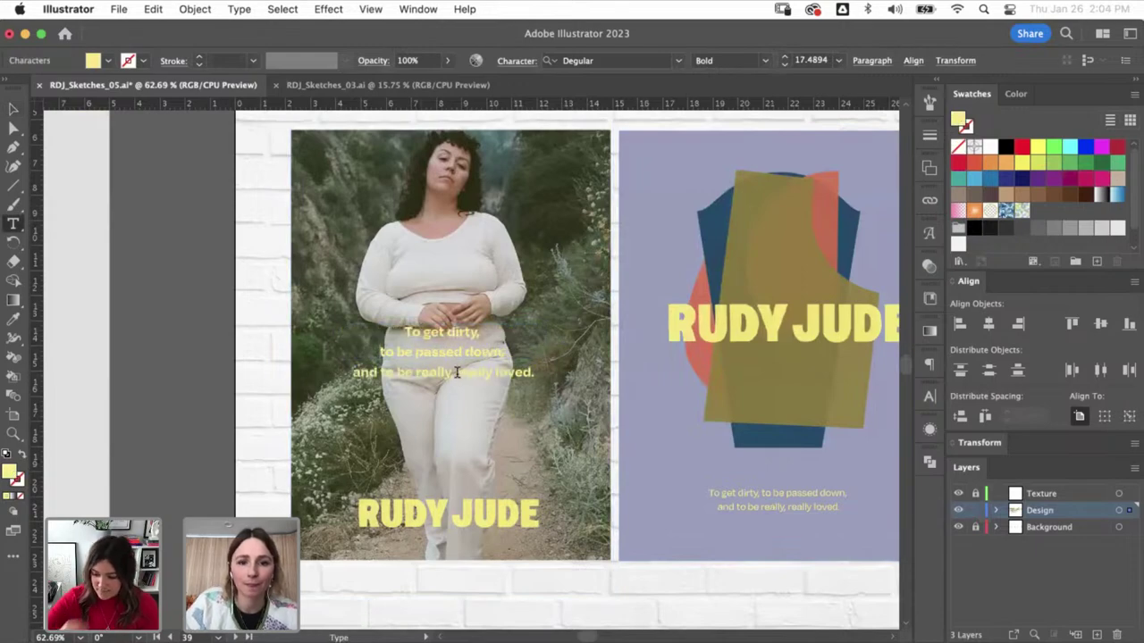
key("Escape")
- Enlarge and raise the tagline, set its leading to 48 pt, and scale it down slightly
left_click_drag(505, 399, 594, 454)
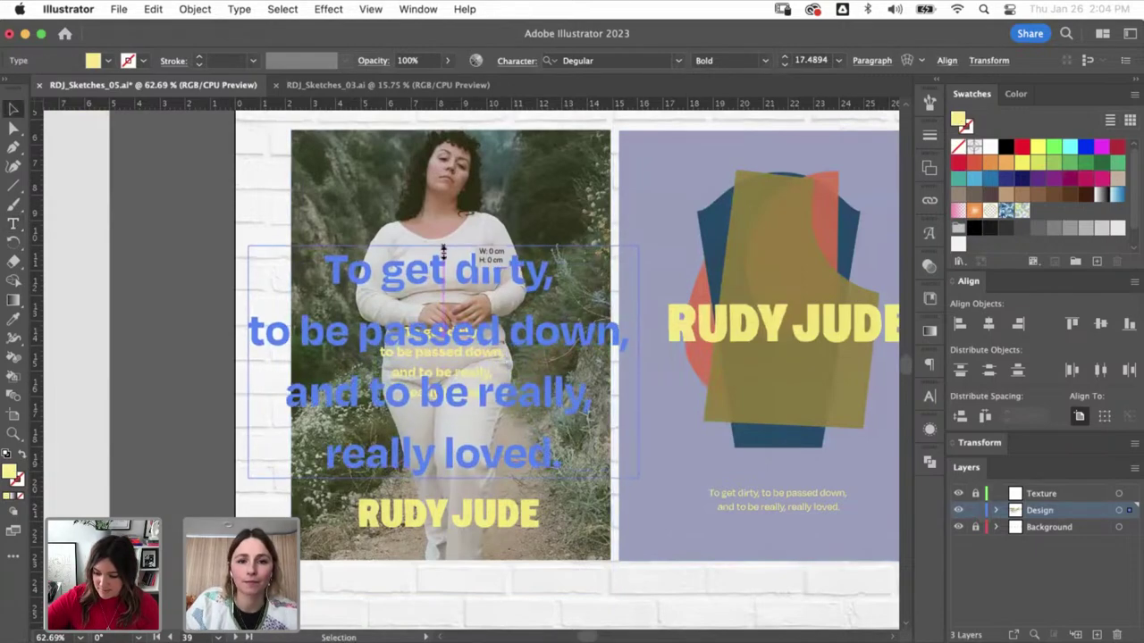
left_click_drag(464, 275, 465, 252)
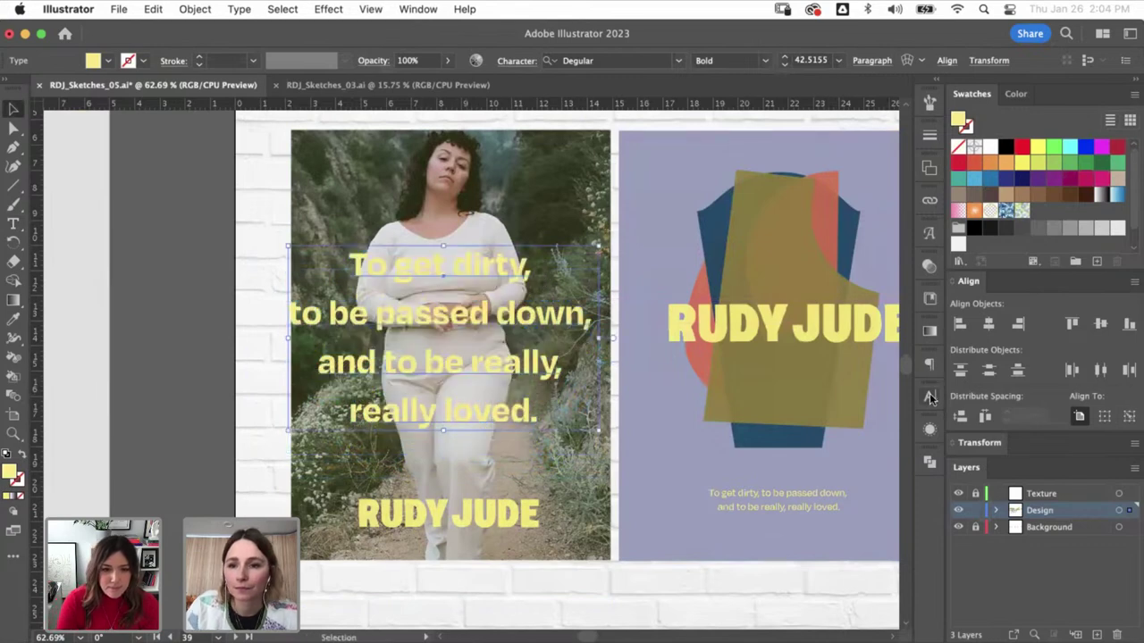
left_click(930, 396)
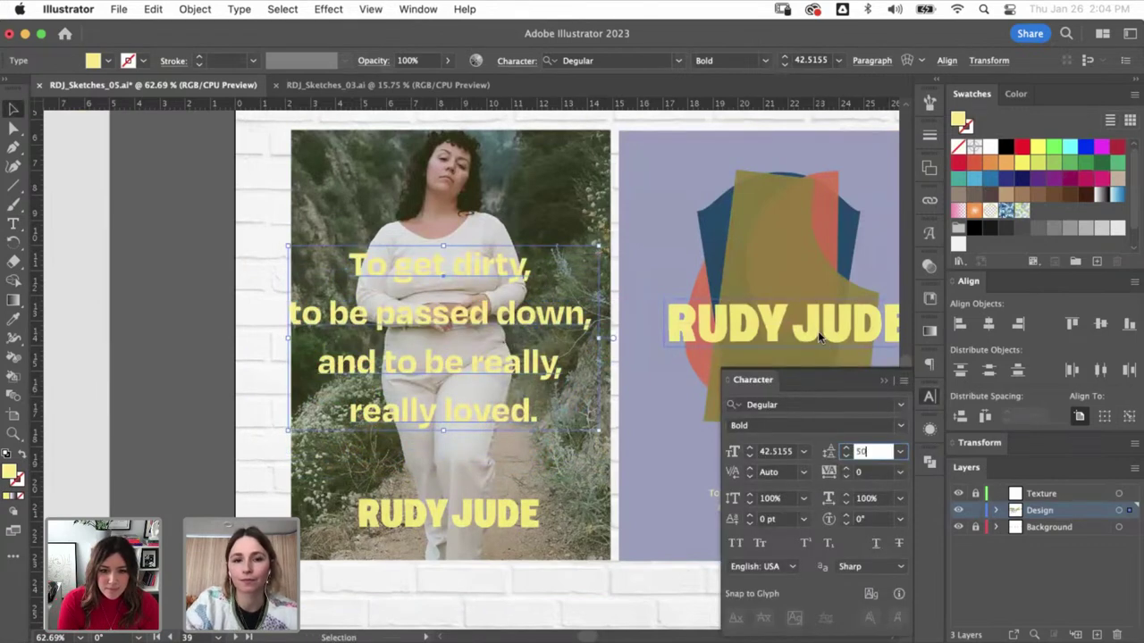
type("50")
key("Return")
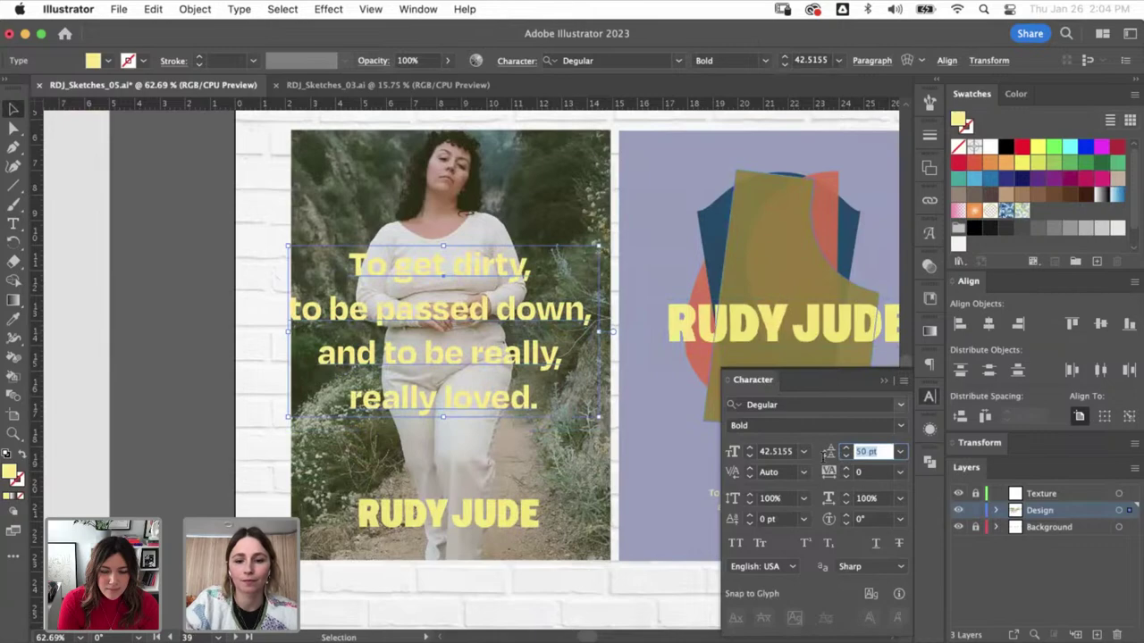
type("48")
key("Return")
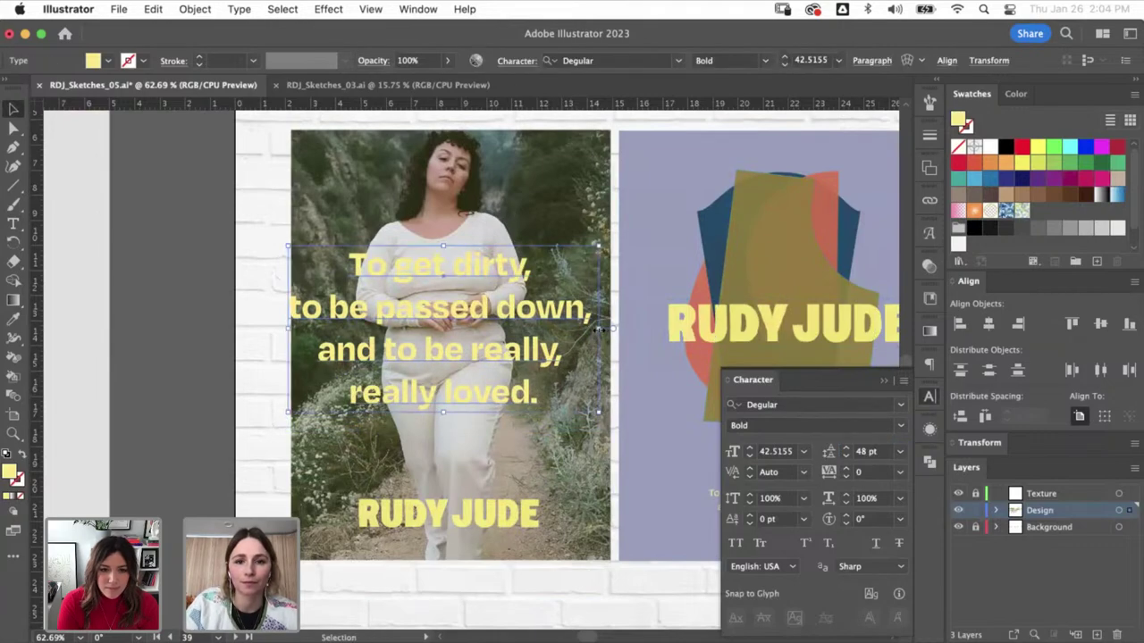
left_click_drag(597, 331, 572, 356)
key("super+shift+a")
key("super+minus")
key("super+minus")
key("super+minus")
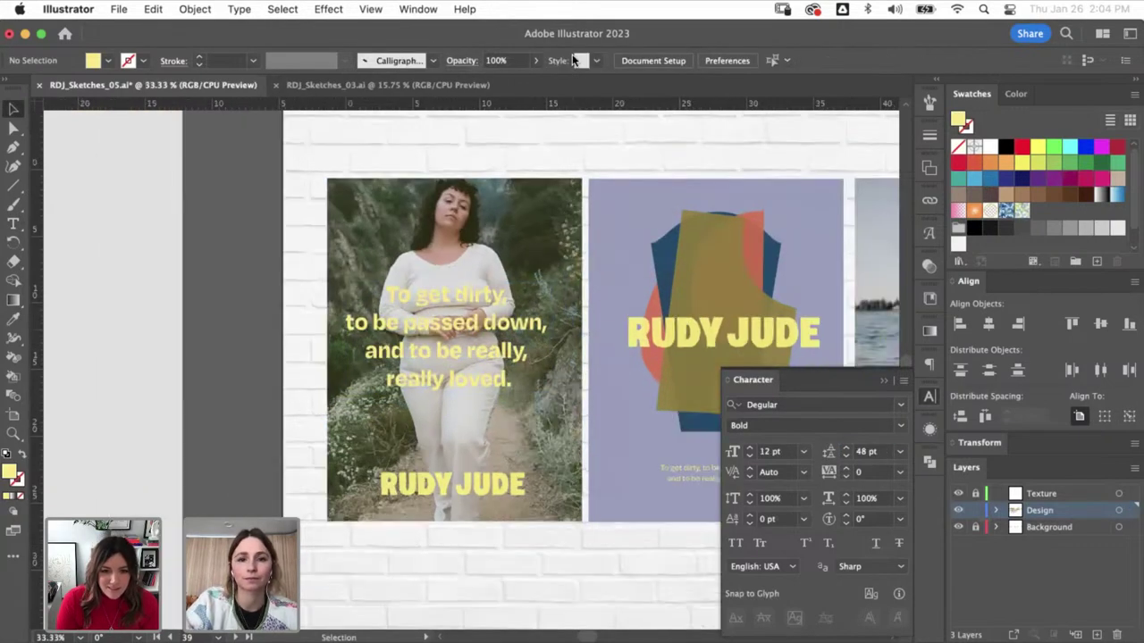
key("super+minus")
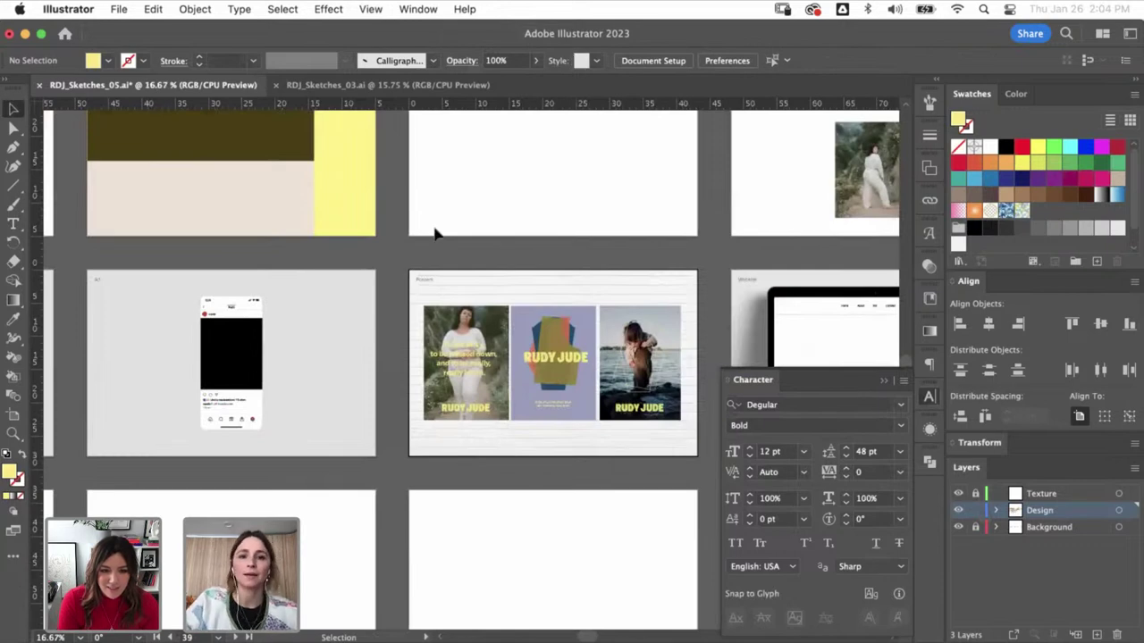
- Select objects on the first poster, then zoom out to 33.33% to show all three posters
left_click(500, 438)
key("a")
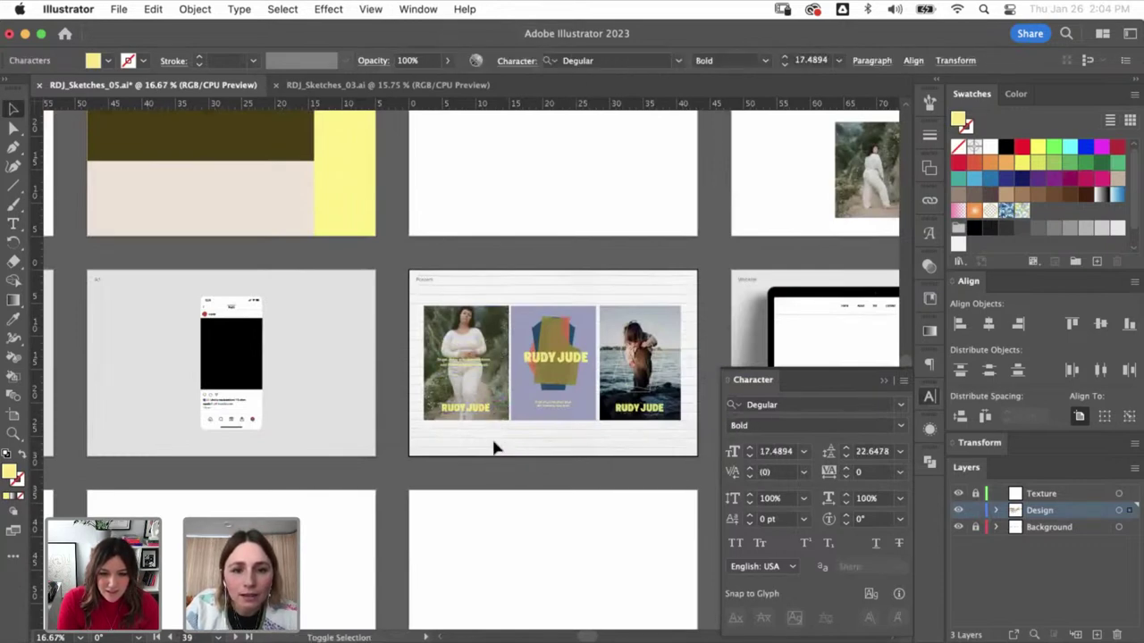
left_click_drag(490, 402, 491, 404)
left_click_drag(538, 286, 486, 431)
left_click(485, 432)
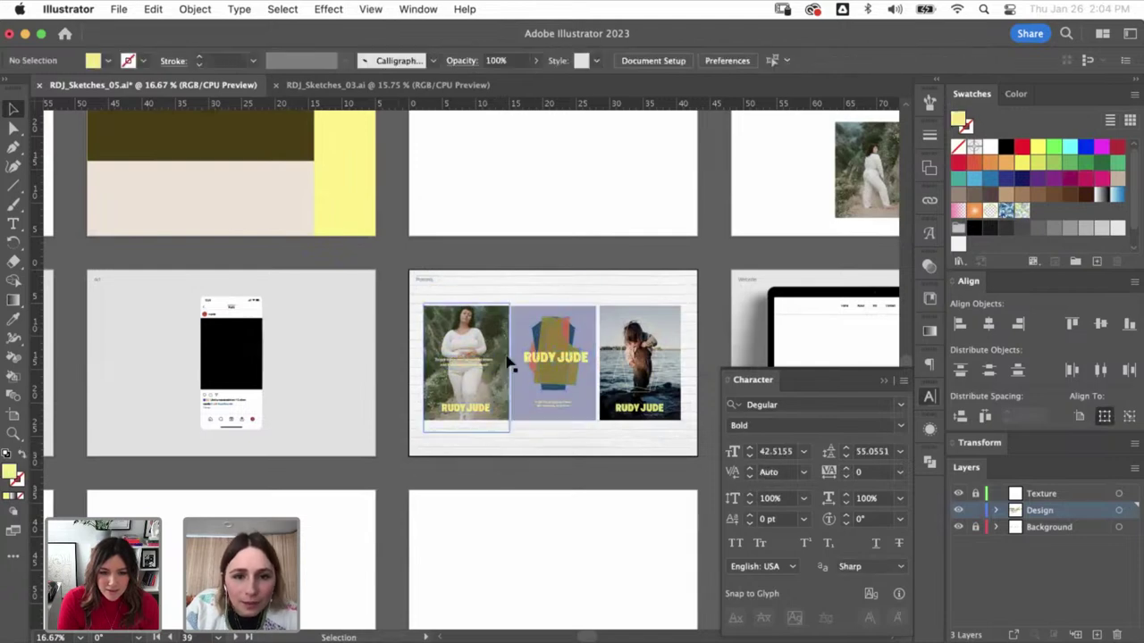
left_click_drag(474, 498, 495, 551)
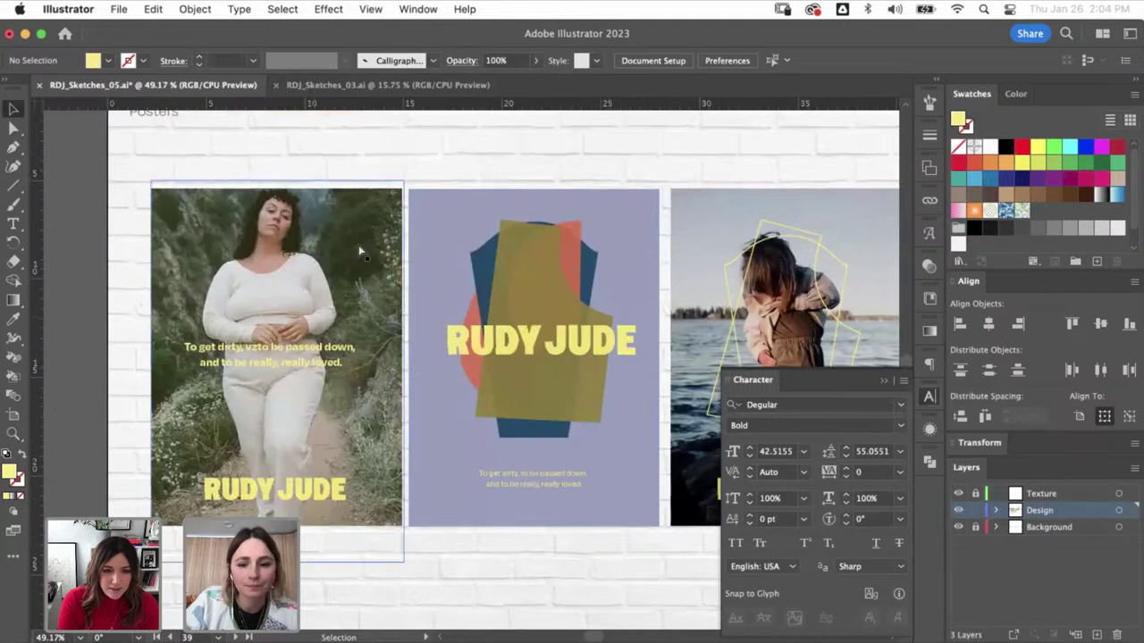
key("super+minus")
scroll(523, 375, "right", 4)
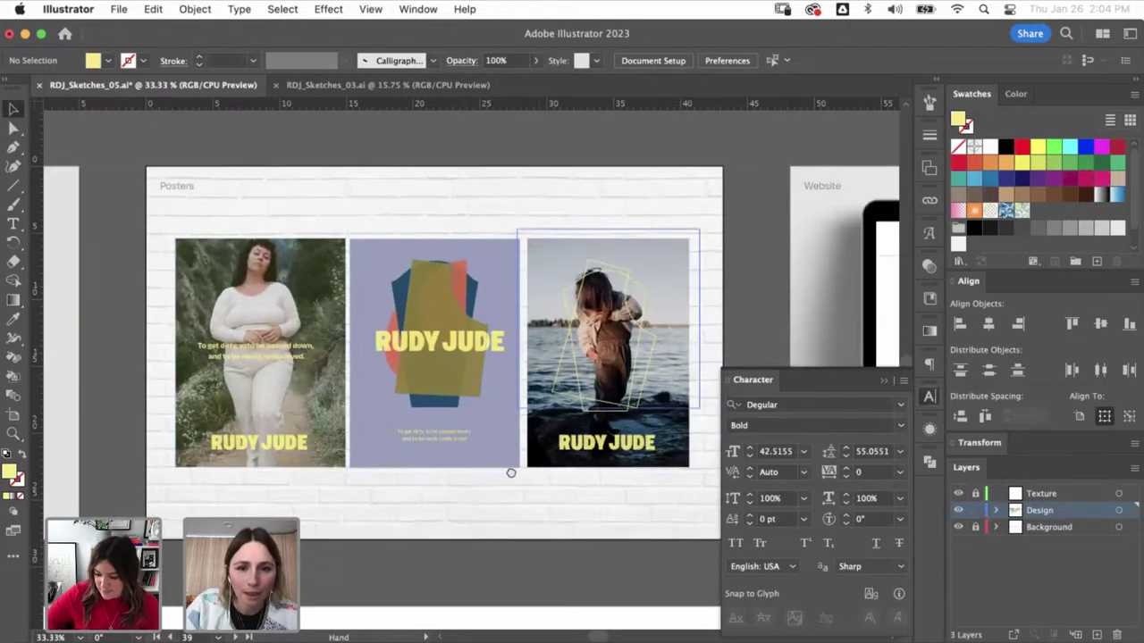
scroll(510, 470, "right", 2)
- Give the middle poster's background rectangle the olive colour with the Eyedropper
key("a")
left_click(481, 434)
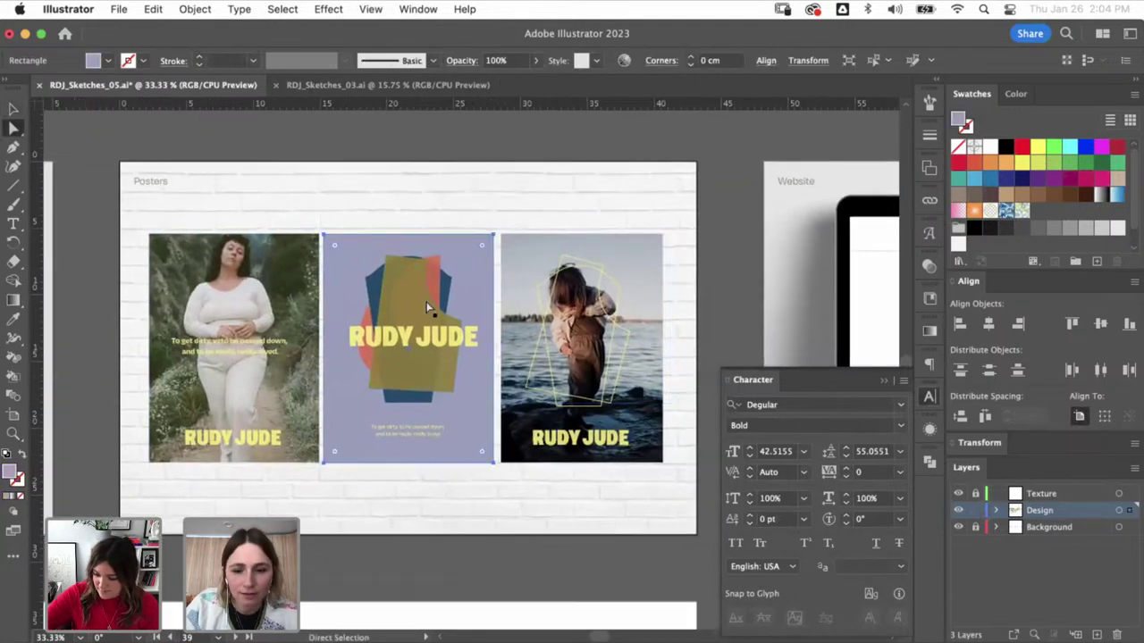
key("i")
left_click(393, 367)
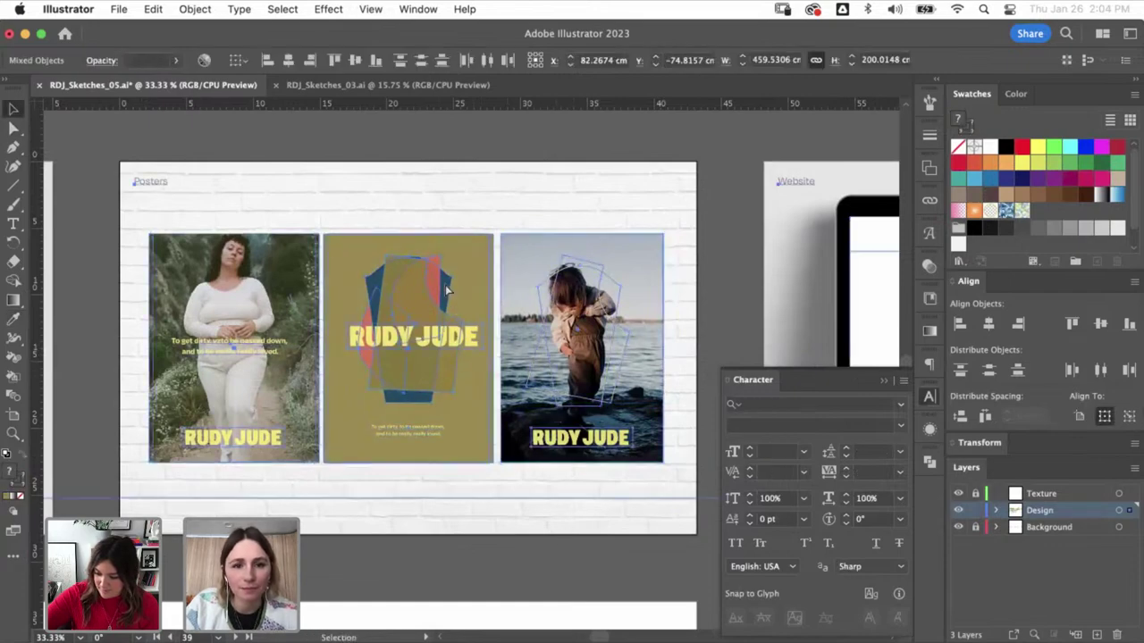
- Colour the middle poster's vest shape lavender
key("a")
left_click(449, 224)
key("super+minus")
key("super+minus")
key("super+minus")
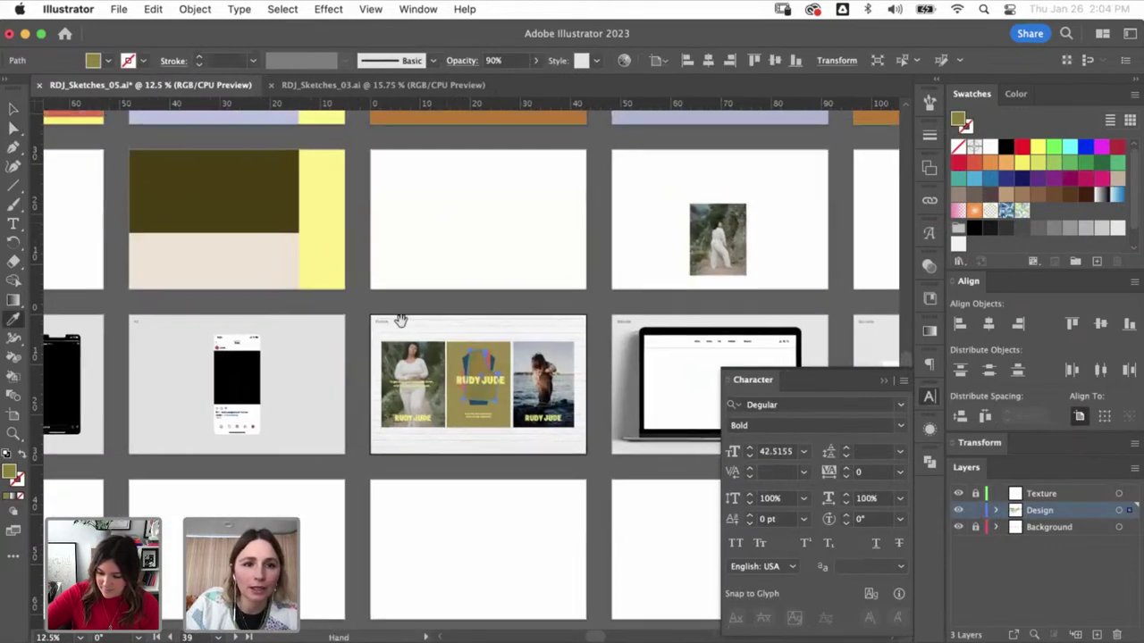
scroll(400, 320, "up", 3)
left_click(357, 288)
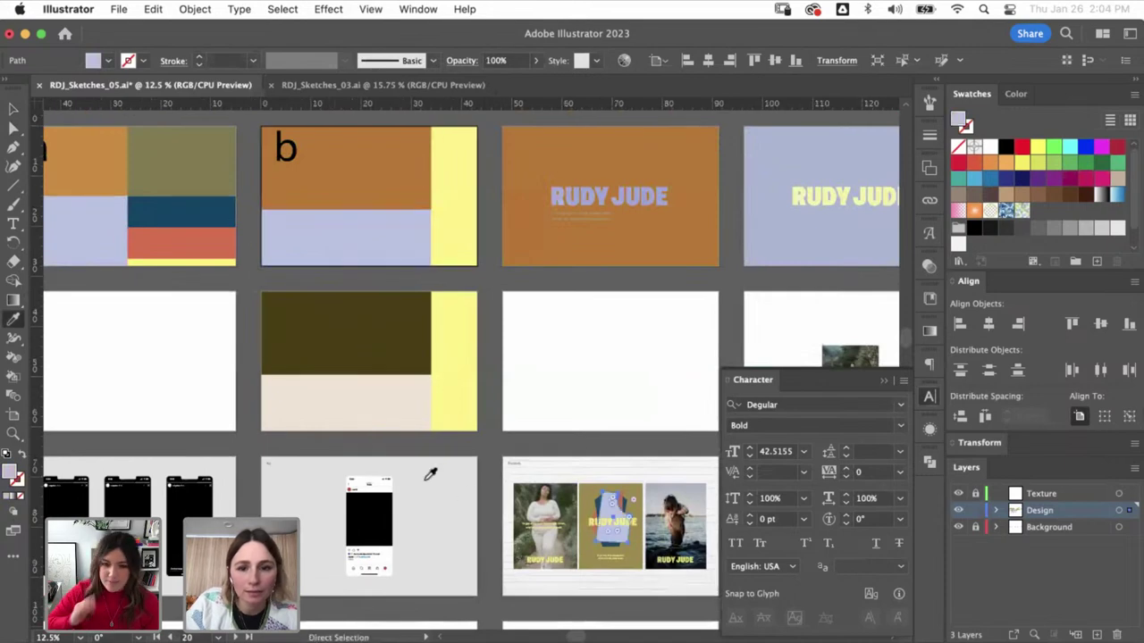
scroll(349, 364, "down", 3)
- Set the lavender vest shape's opacity to 90% in Transparency
key("z")
left_click_drag(614, 481, 398, 341)
key("v")
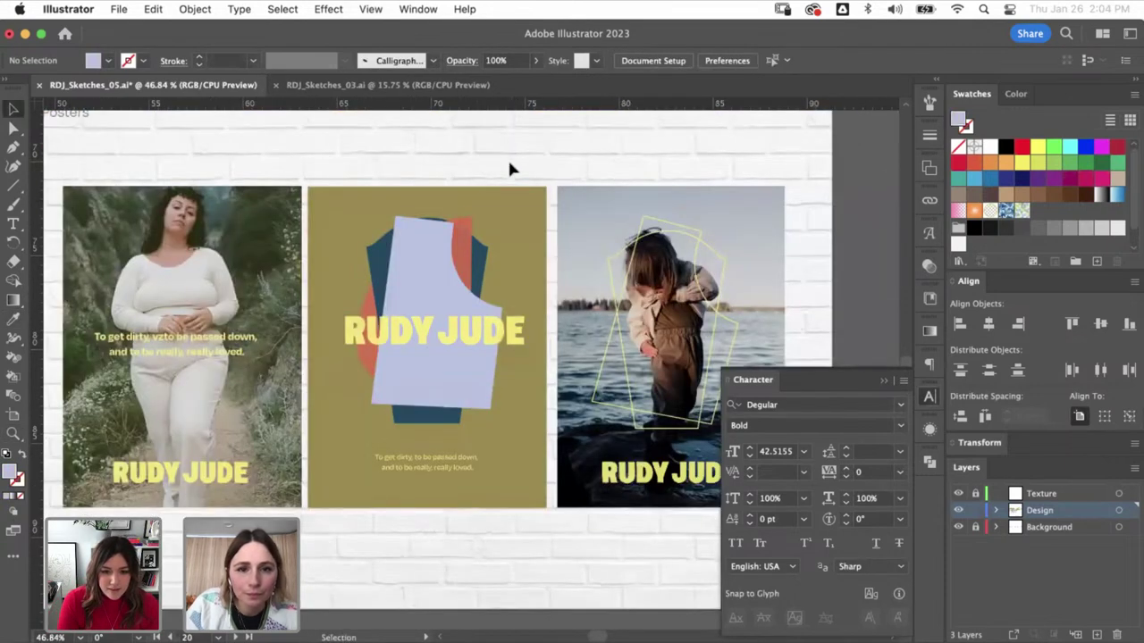
left_click(382, 272)
left_click(503, 219)
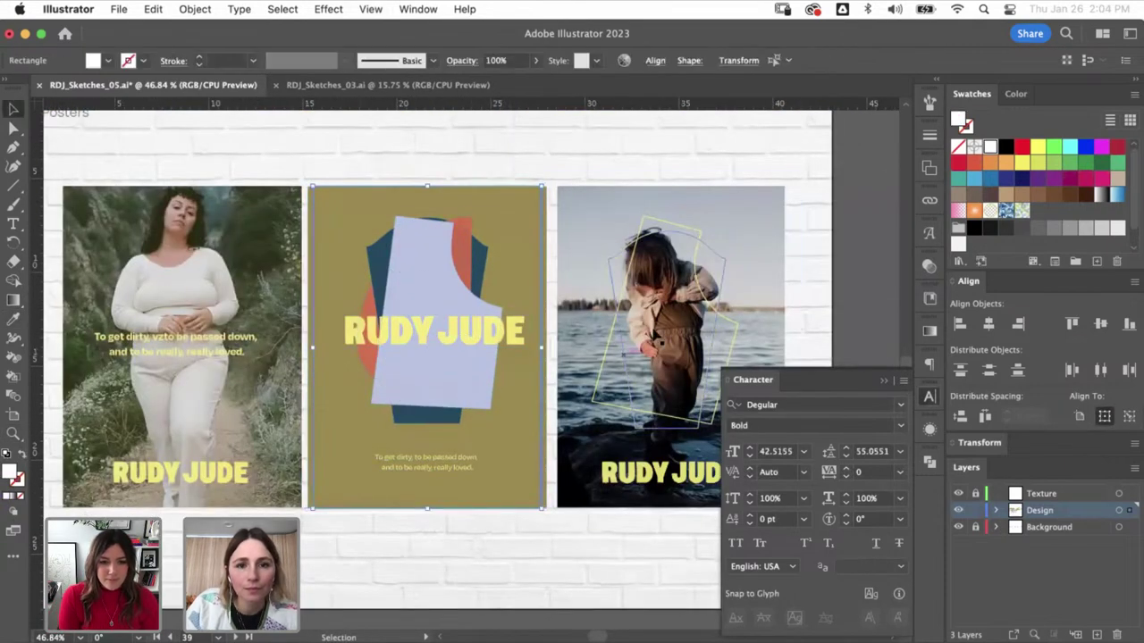
key("a")
left_click(446, 260)
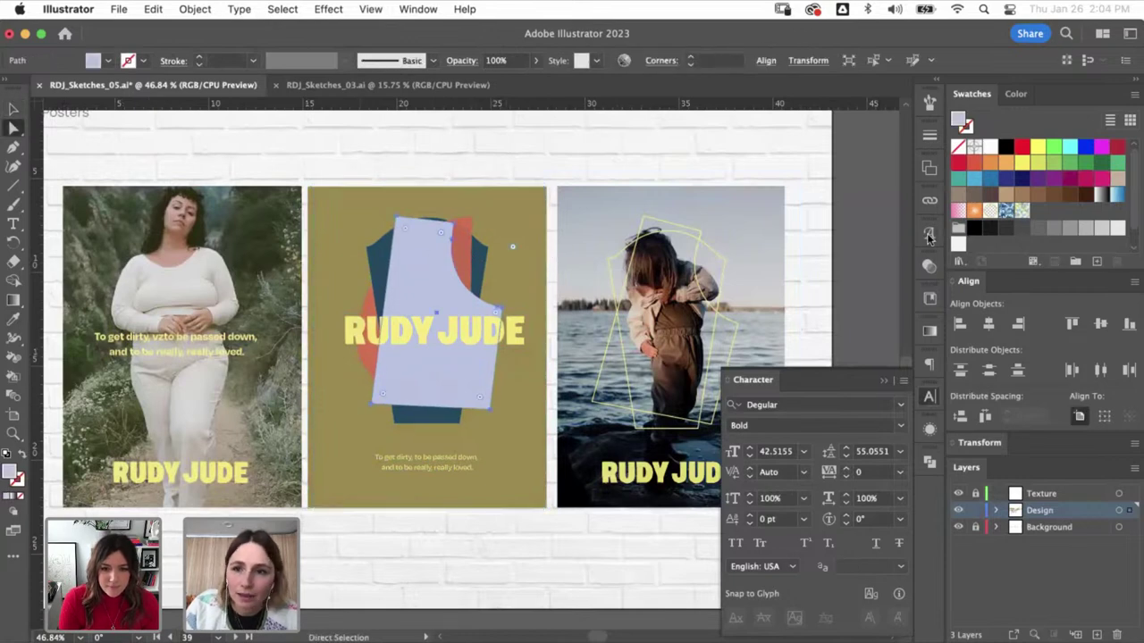
left_click(929, 270)
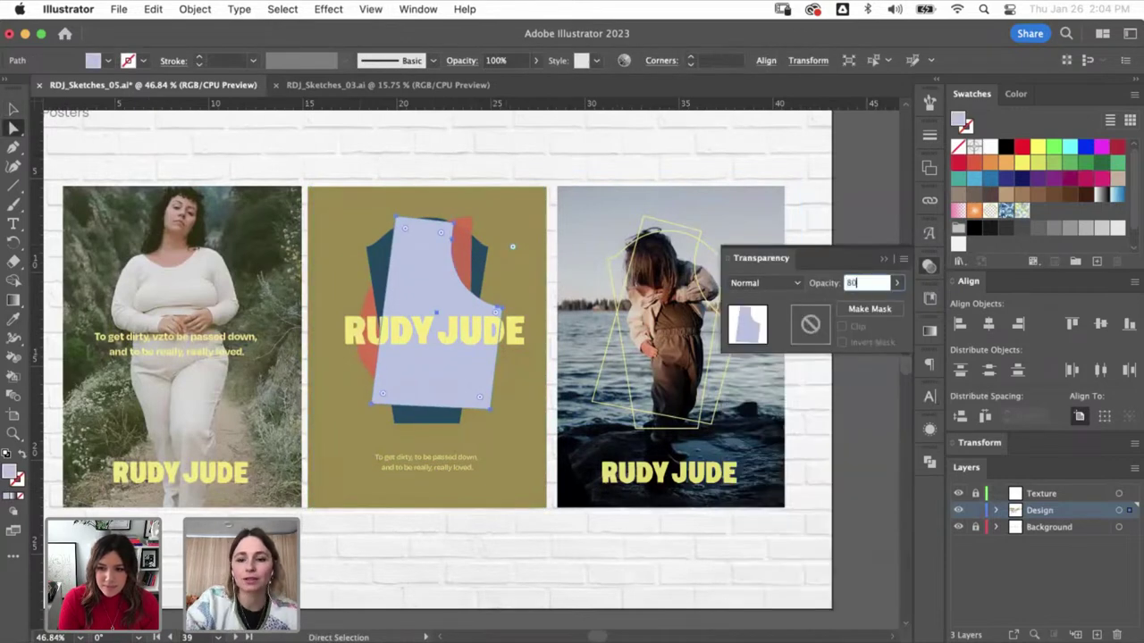
key("v")
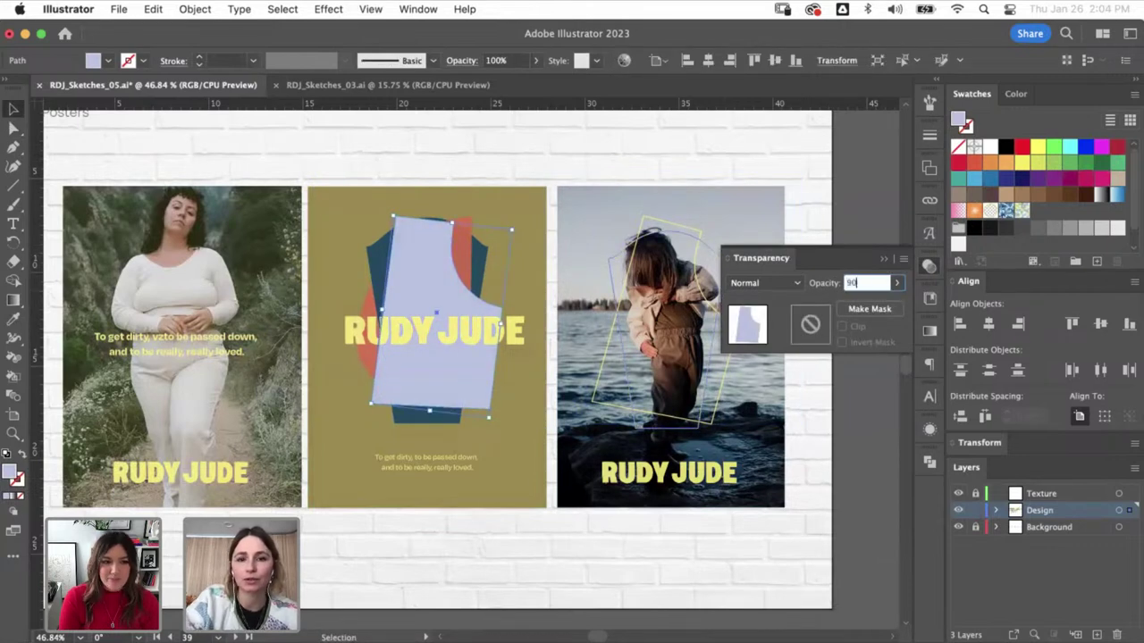
key("Return")
left_click(884, 256)
- Zoom in on the RUDY JUDE title image and check its transparency settings
left_click(563, 400)
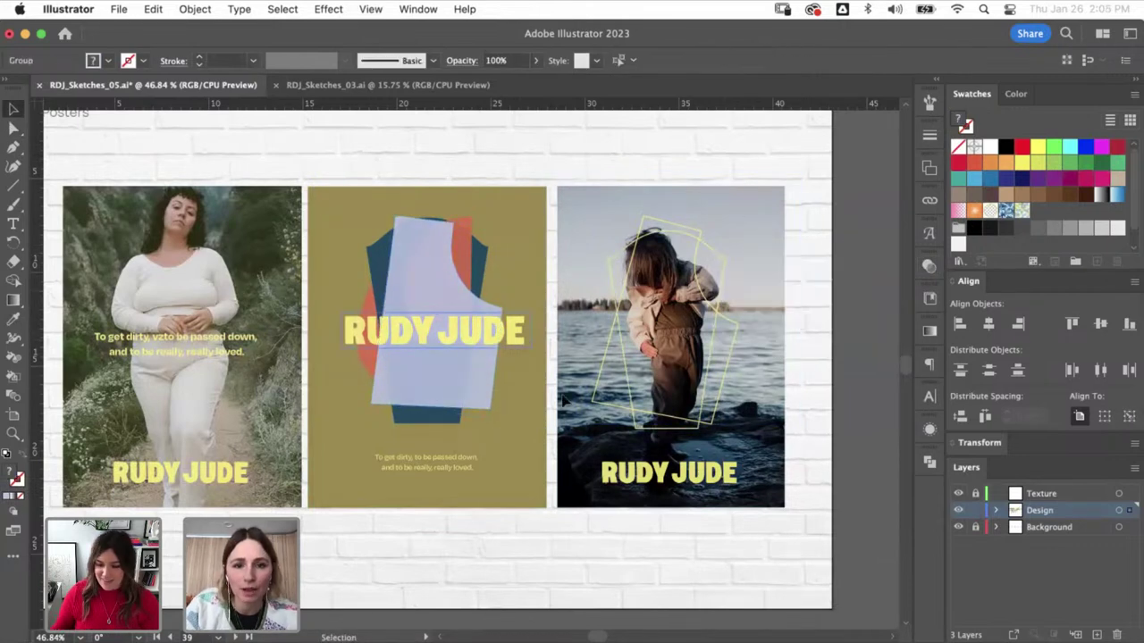
left_click(475, 120)
key("z")
left_click(570, 376)
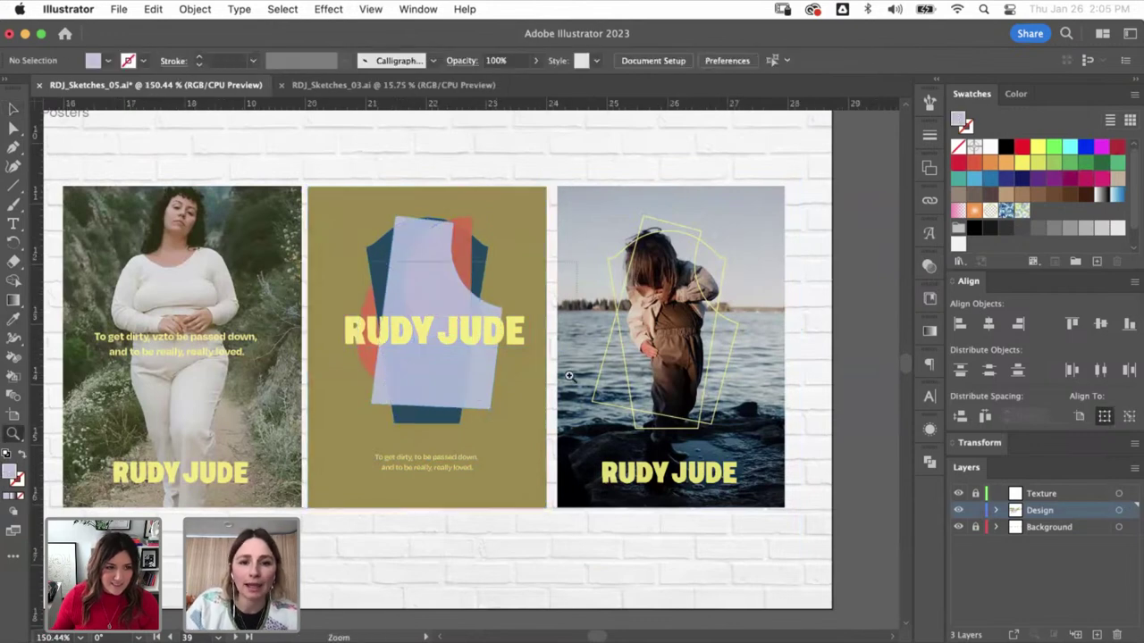
key("v")
left_click(608, 340)
left_click(930, 264)
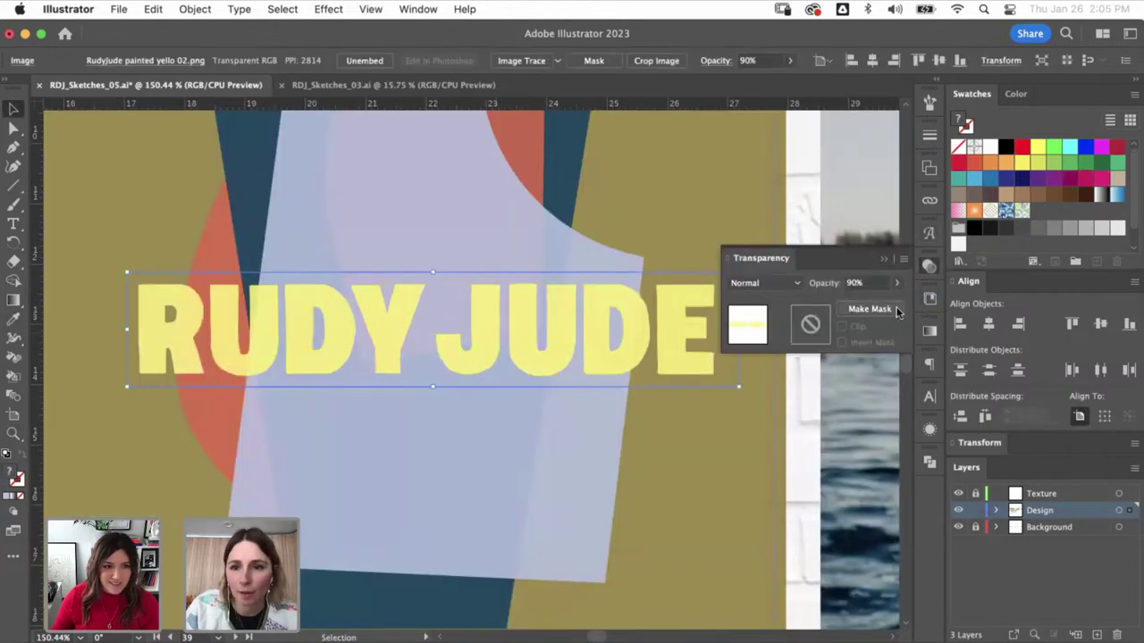
left_click(143, 255)
- Inspect the RUD letters up close, close Transparency, then zoom out to the artboard overview
left_click_drag(143, 255, 319, 416)
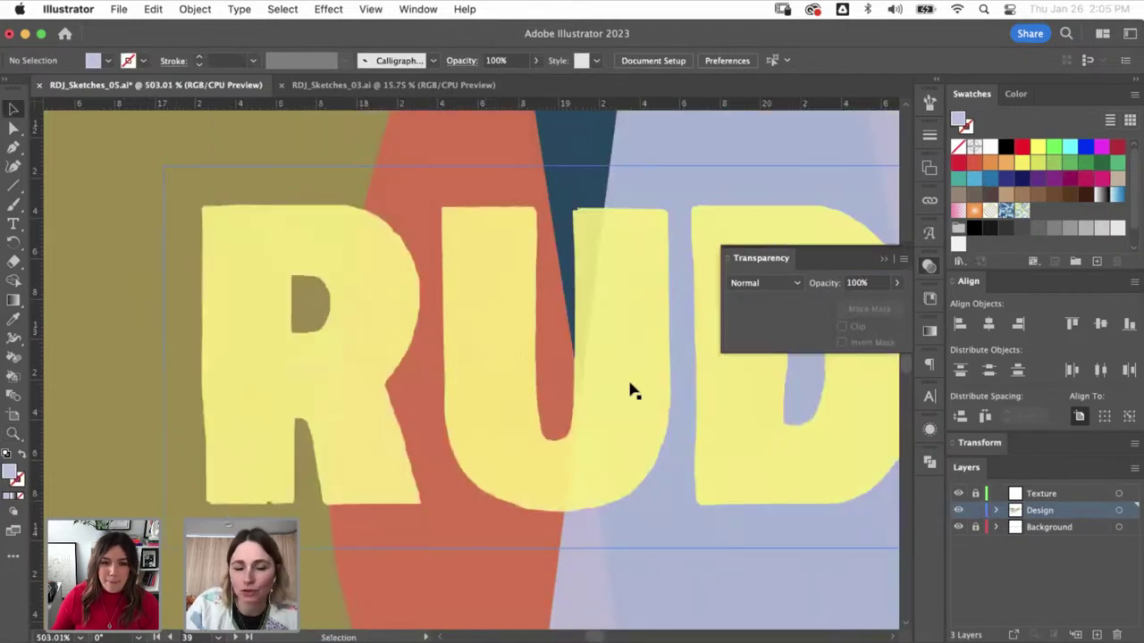
left_click(884, 257)
key("super+minus")
key("super+minus")
key("super+minus")
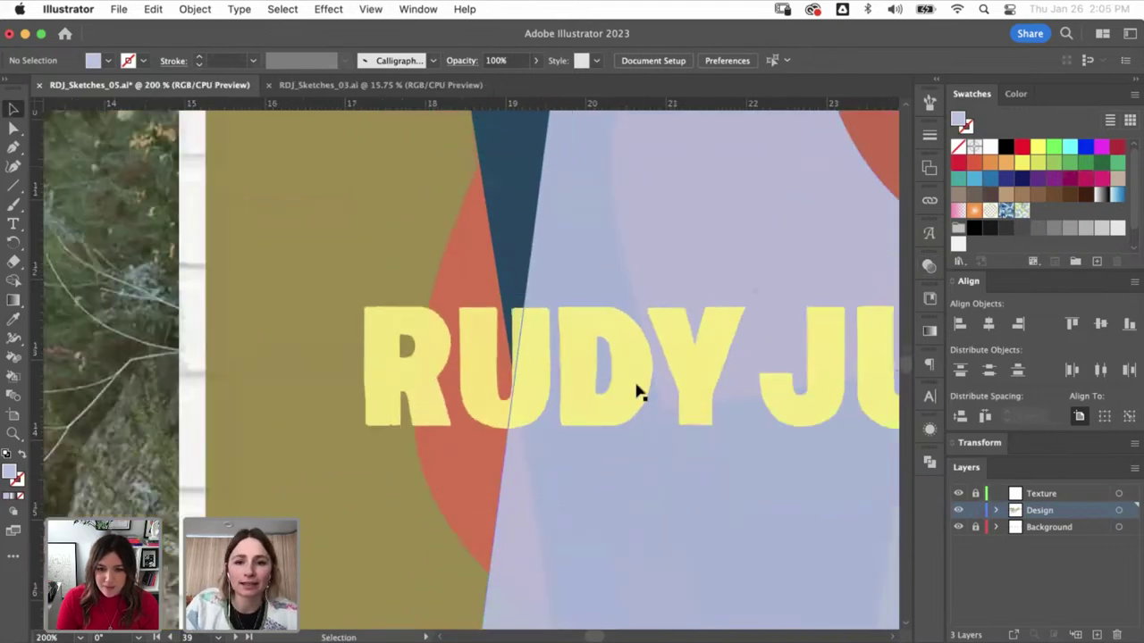
key("super+minus")
key("super+minus")
key("super+minus")
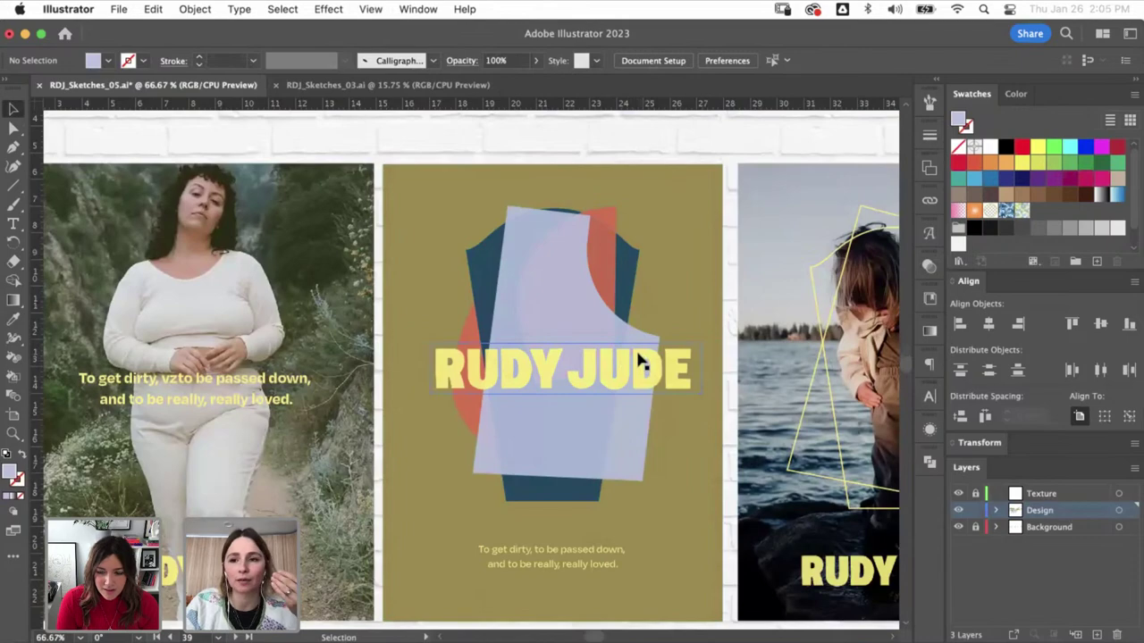
key("super+minus")
key("super+minus")
key("super+minus")
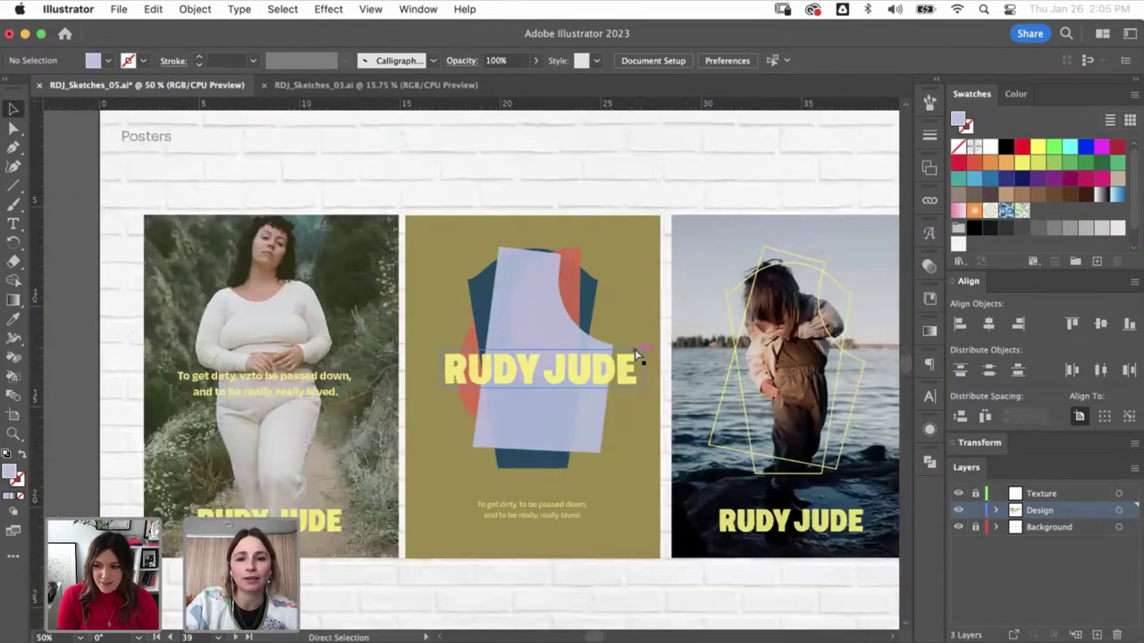
key("super+minus")
key("super+minus")
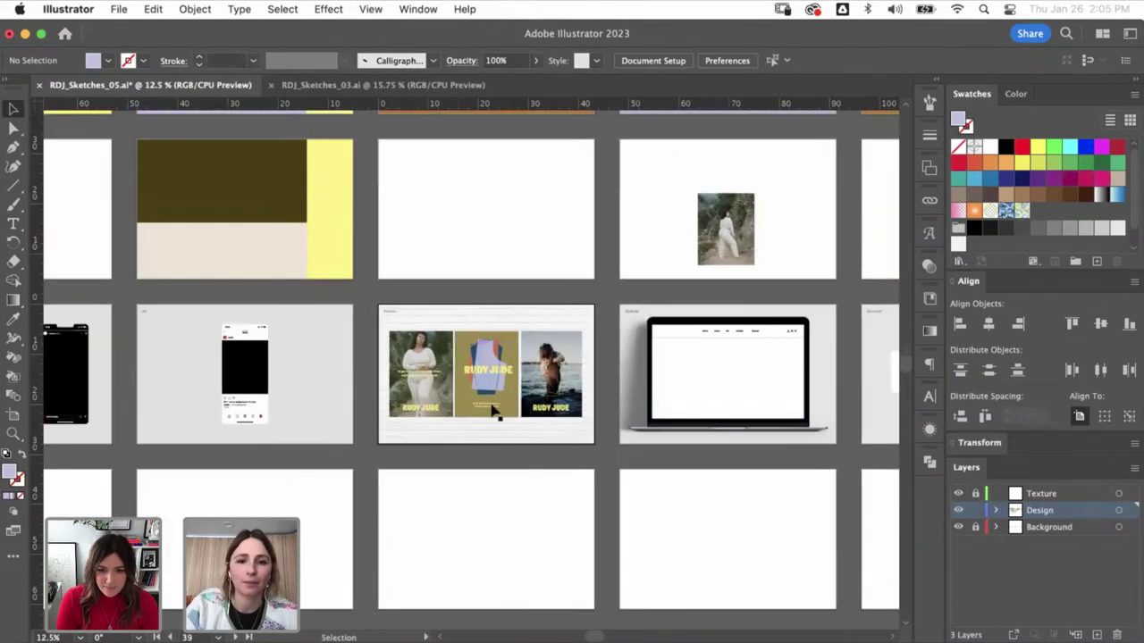
- Glance at the Website laptop artboard, then switch to Chrome and widen its window
left_click_drag(603, 277, 761, 441)
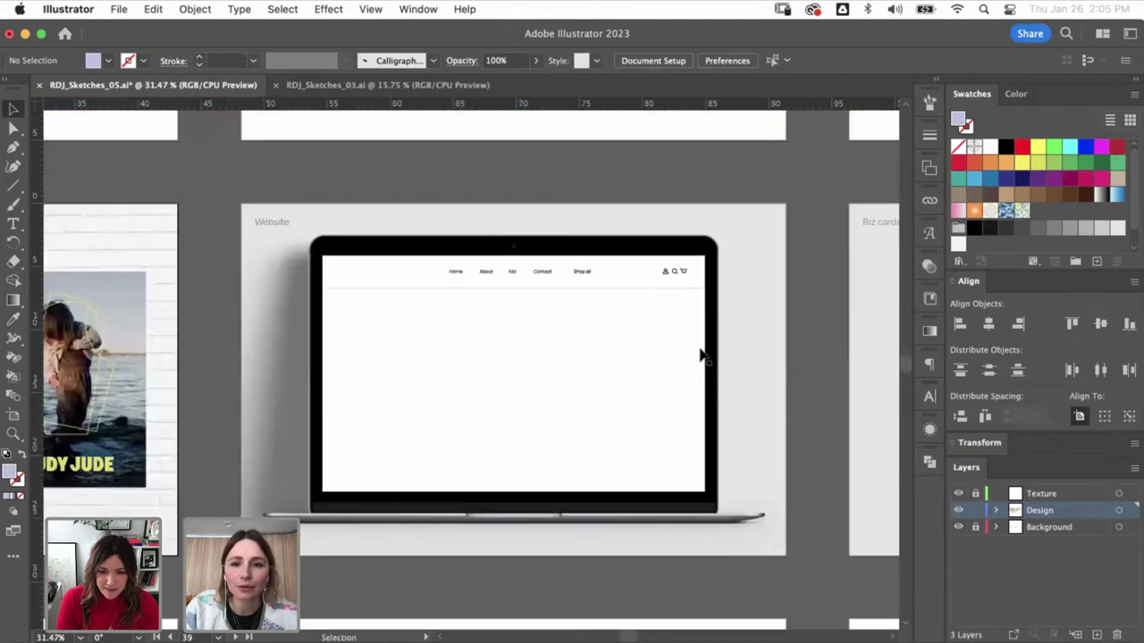
key("super+minus")
key("super+minus")
key("super+minus")
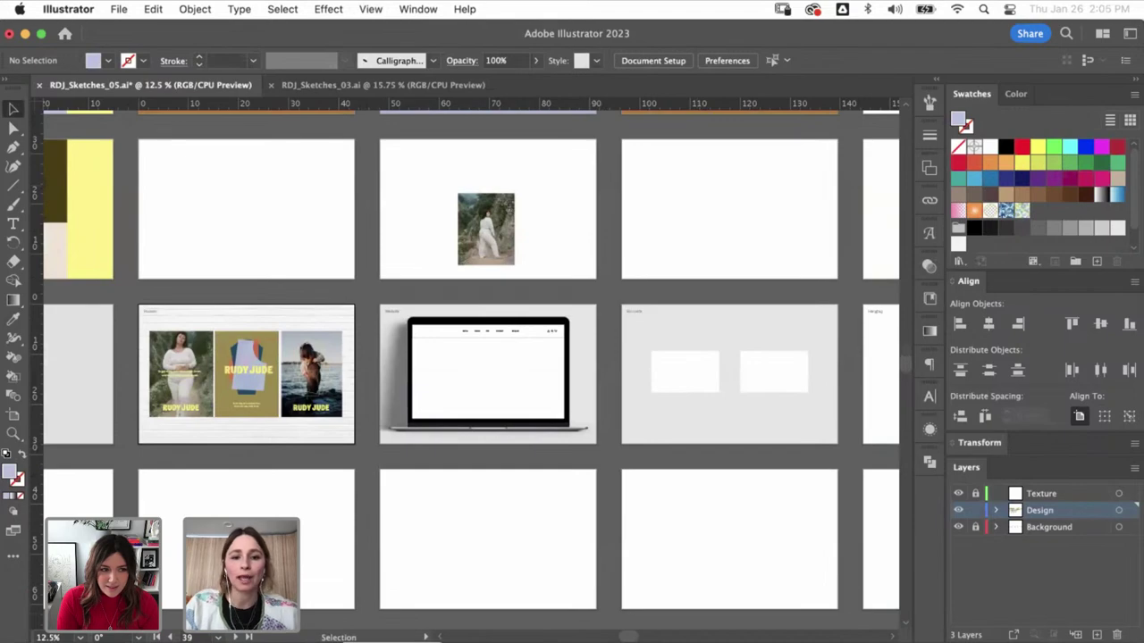
key("super+Tab")
left_click_drag(654, 54, 77, 21)
- Load the rudyjude.com home page from New Arrivals and scroll to the snowy shoreline hero photo
left_click(416, 37)
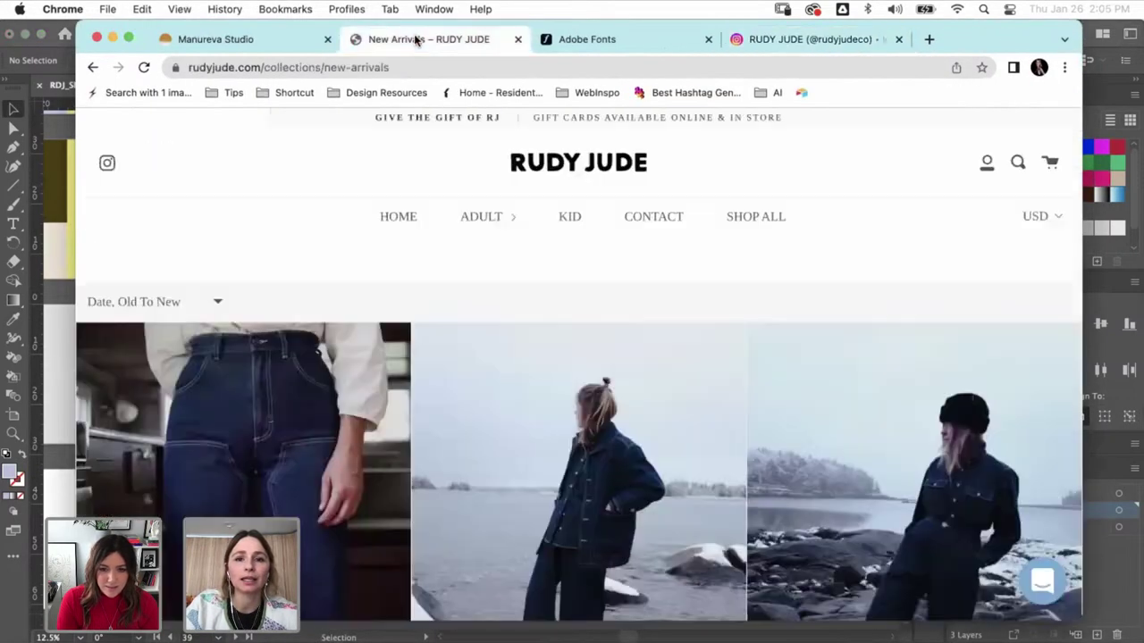
left_click(556, 158)
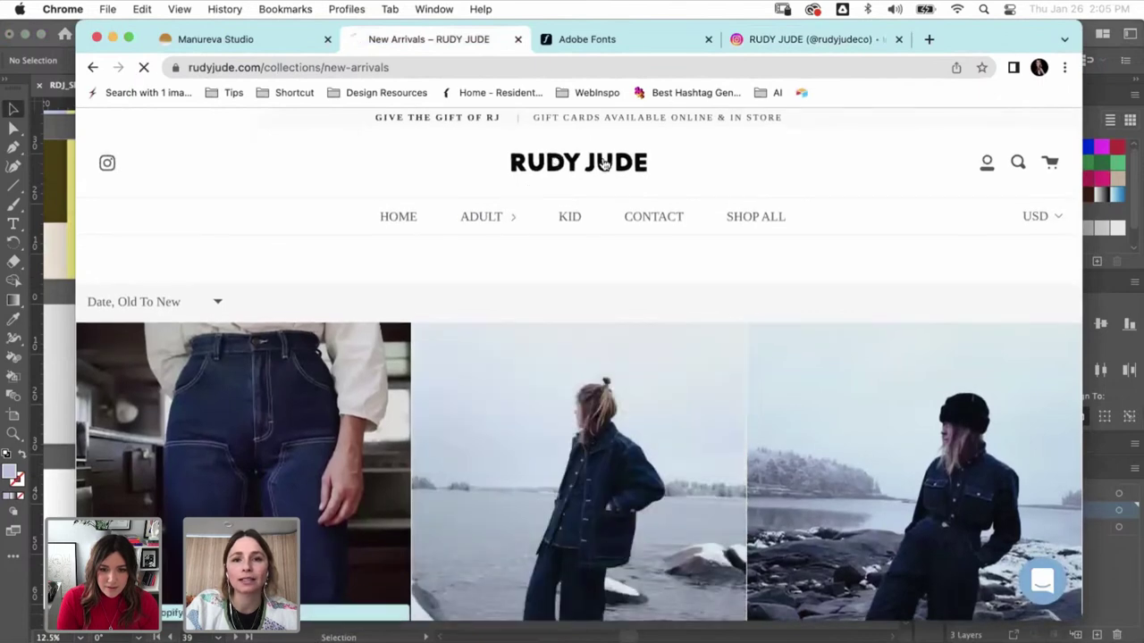
scroll(795, 255, "down", 1)
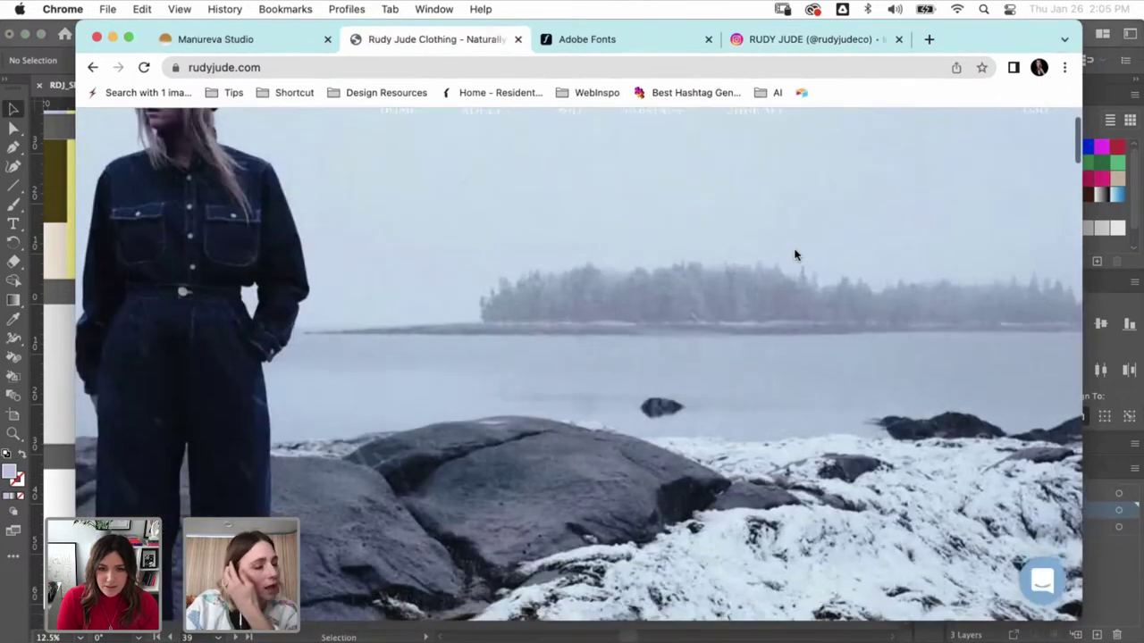
scroll(793, 256, "down", 2)
scroll(759, 254, "up", 3)
scroll(714, 254, "down", 1)
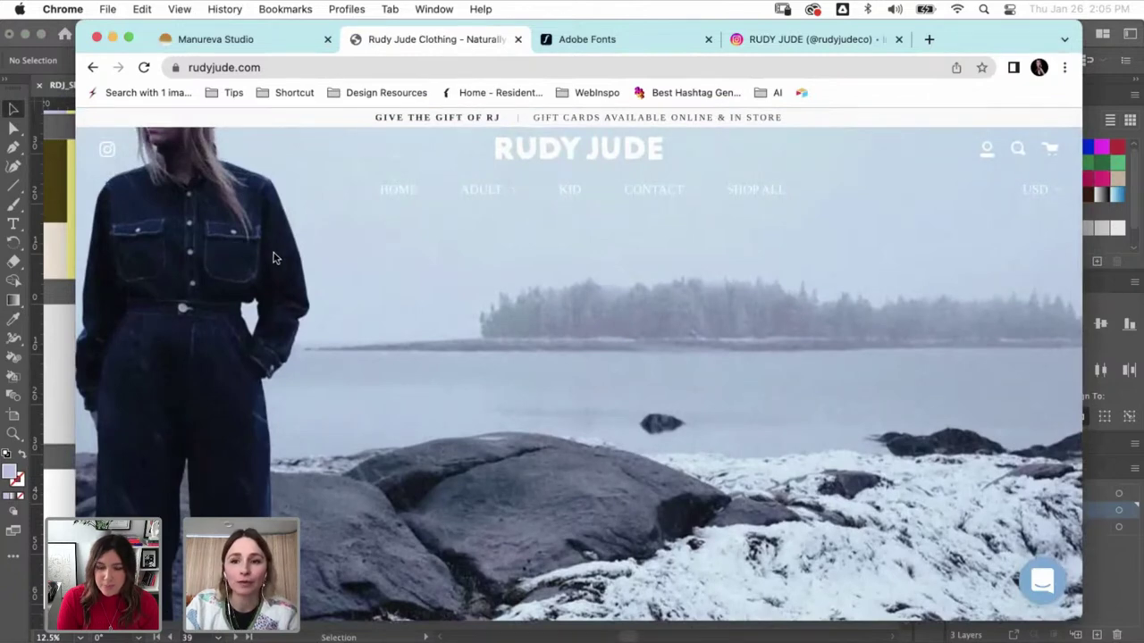
- Return to Illustrator and zoom in on the Website laptop artboard
left_click(52, 457)
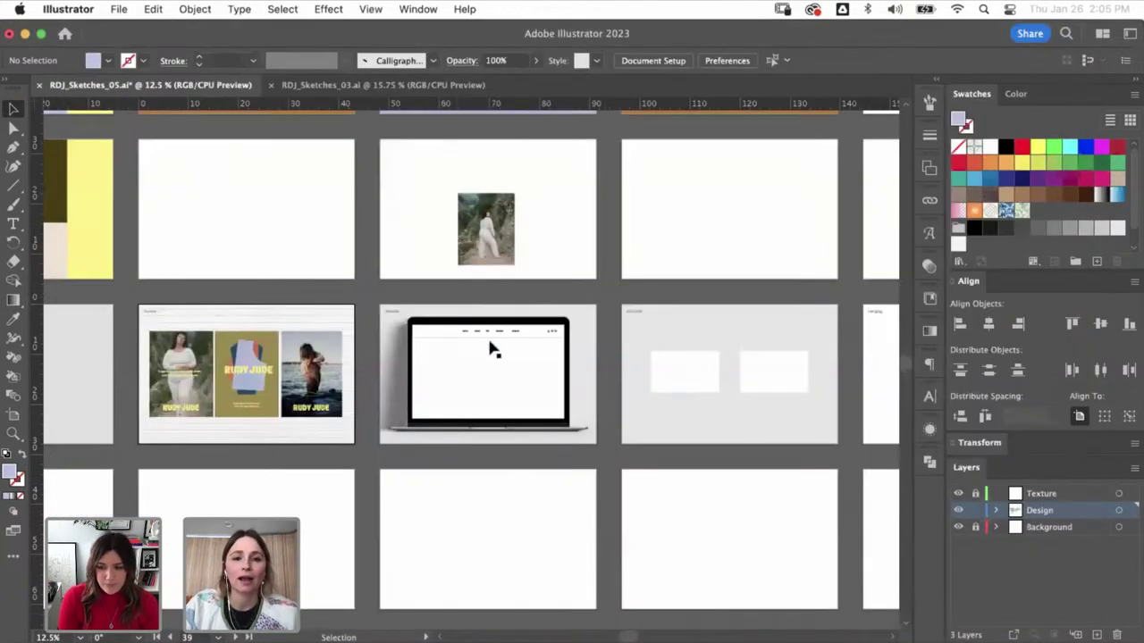
key("z")
left_click_drag(592, 465, 385, 307)
key("v")
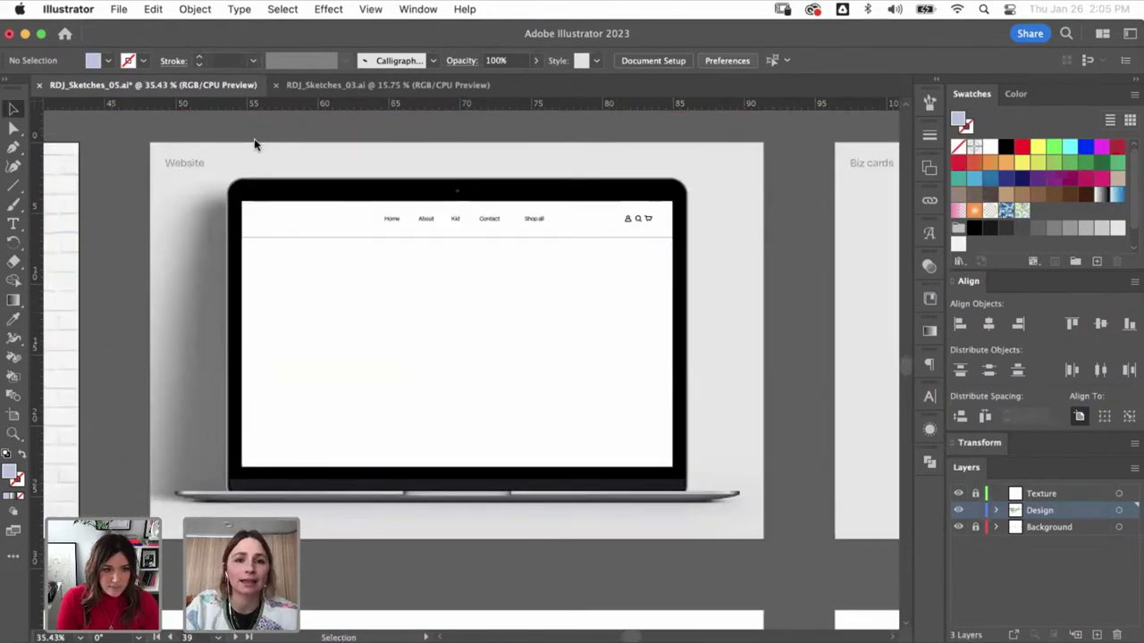
- Browse to RDJ_Adobe > 01. Brand Images and choose RJ_utility22-24_900x.webp
key("super+o")
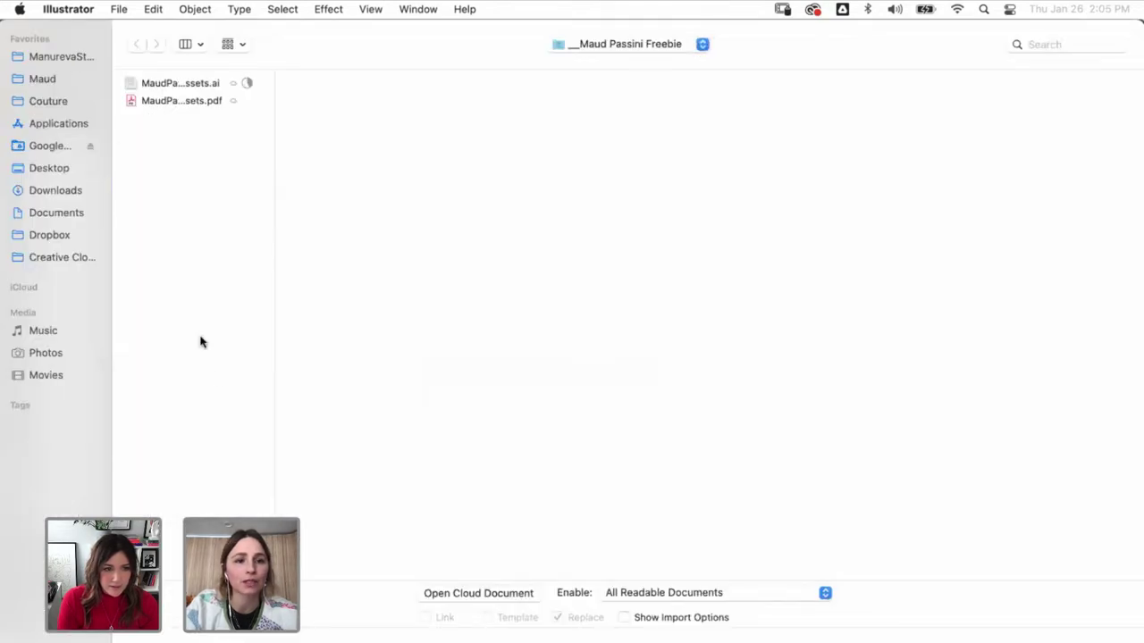
left_click(61, 56)
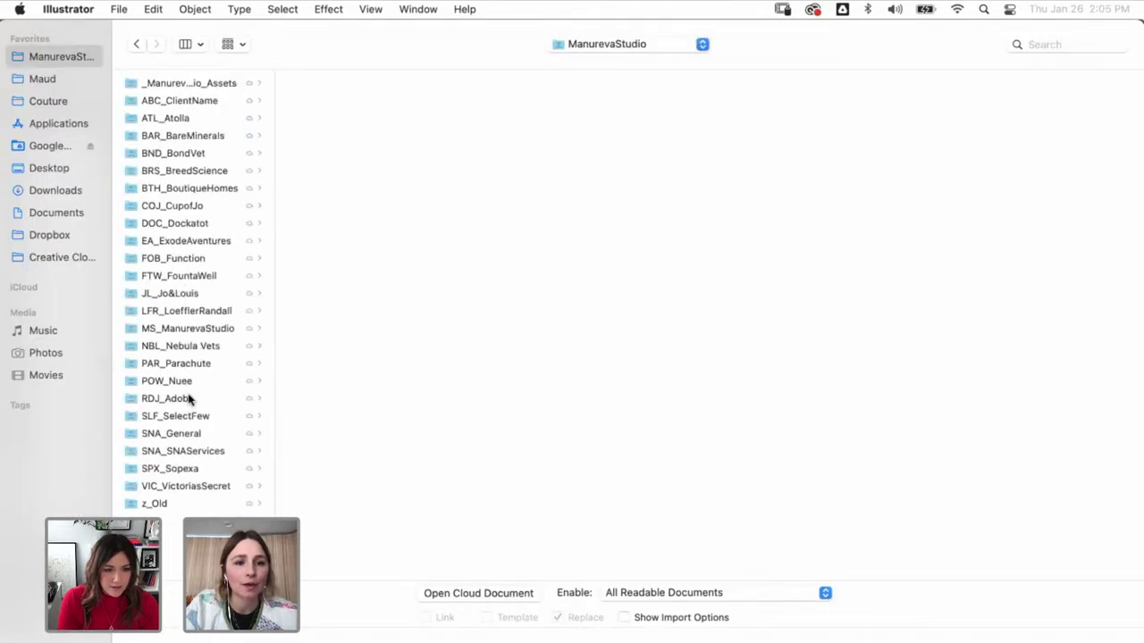
left_click(190, 399)
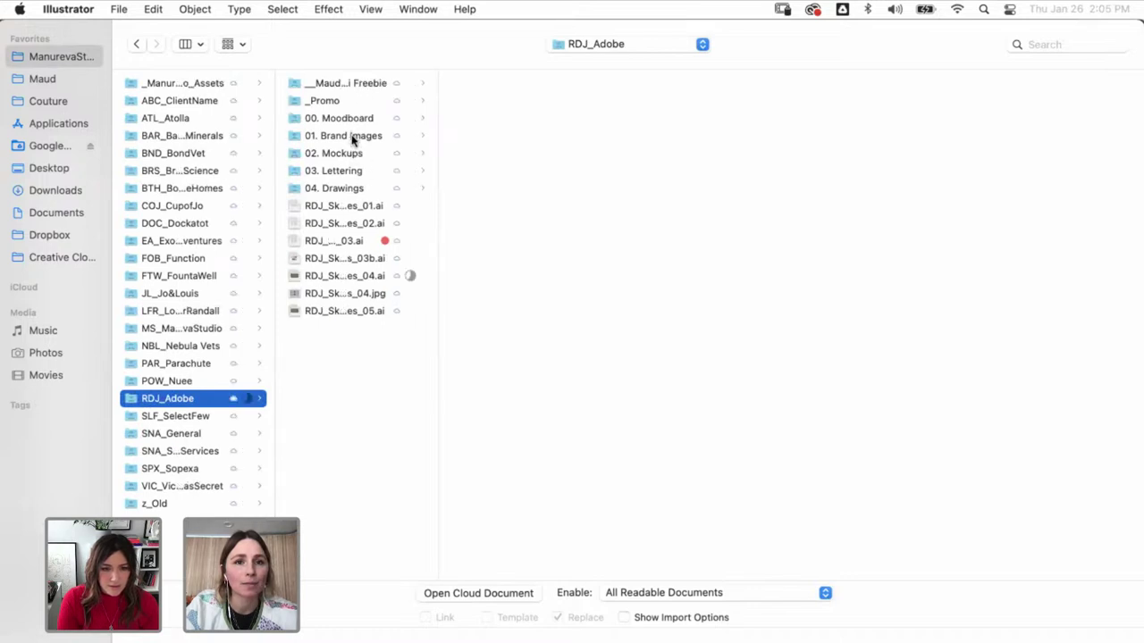
left_click(353, 137)
left_click(479, 188)
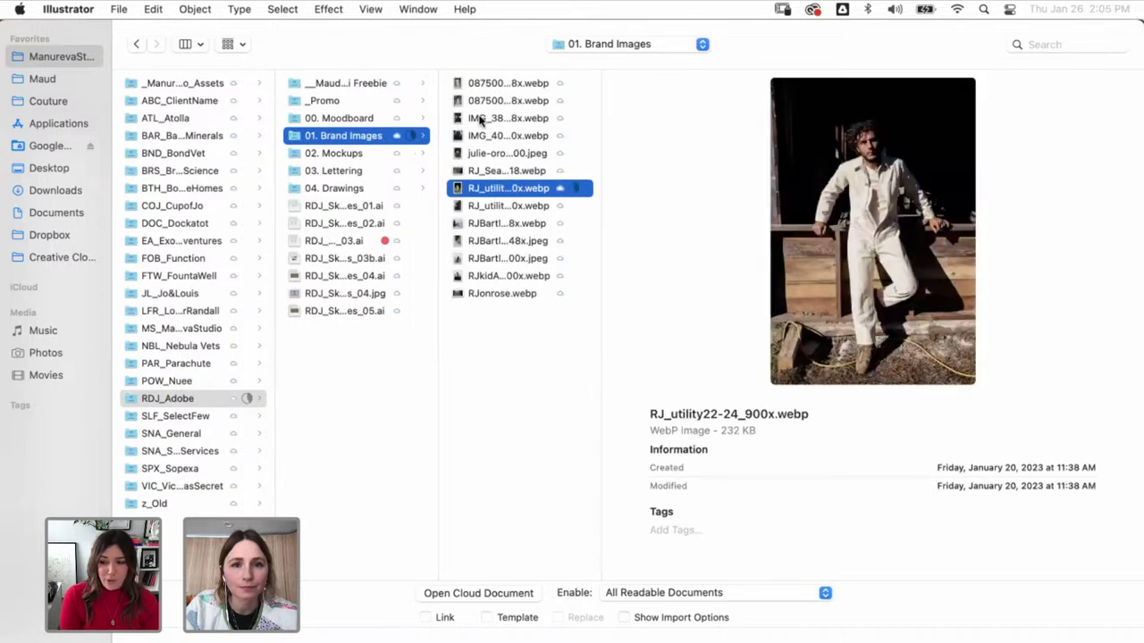
left_click(480, 121)
left_click(488, 187)
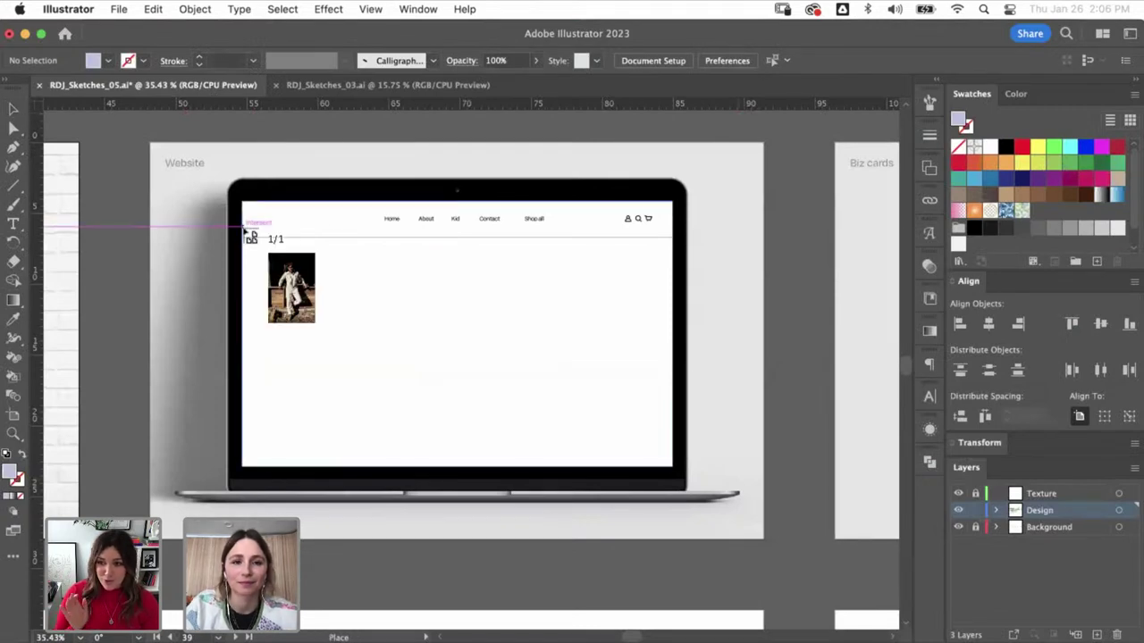
- Place the coveralls photo under the nav bar and give the nav bar a cream F4EEE4 fill
left_click_drag(242, 227, 460, 360)
left_click_drag(411, 320, 411, 349)
left_click(541, 322)
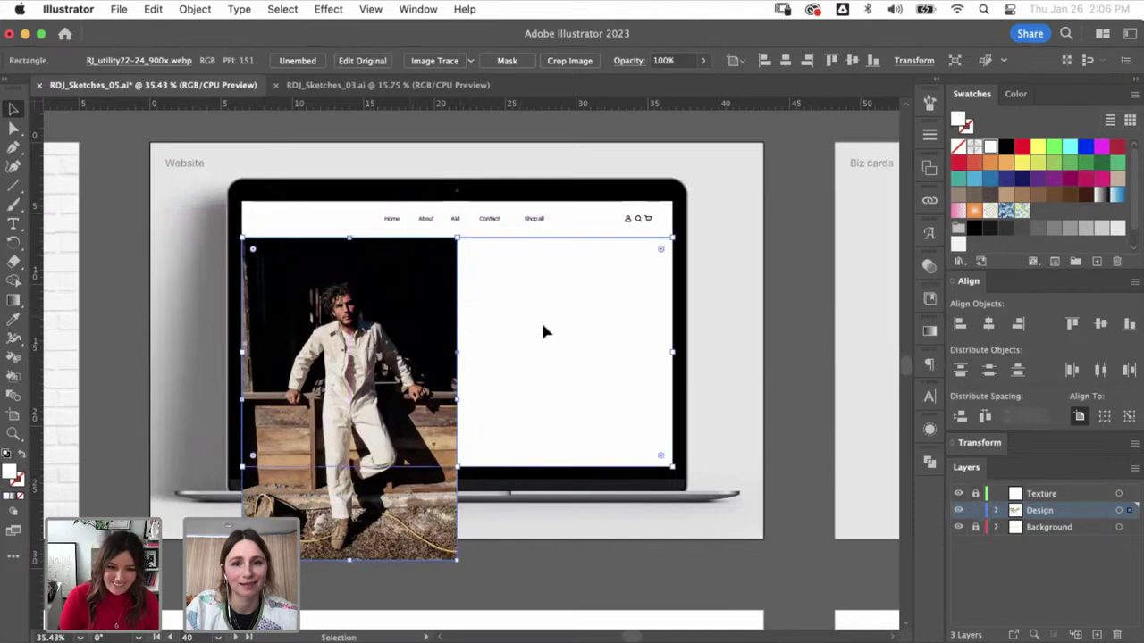
left_click(581, 226)
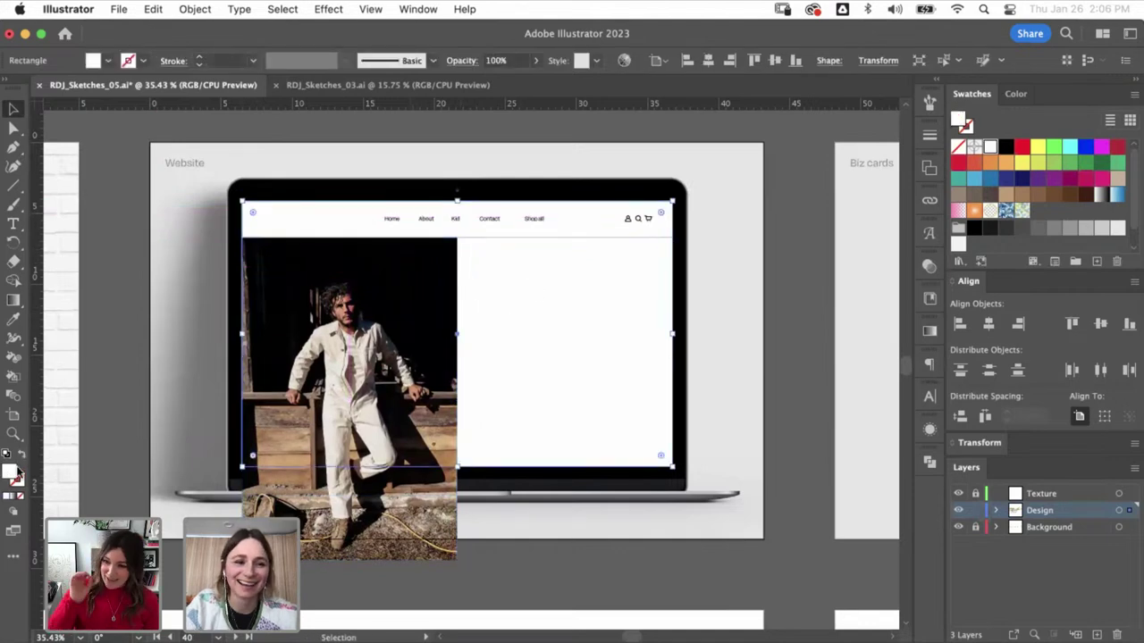
double_click(11, 472)
type("EDE8E8")
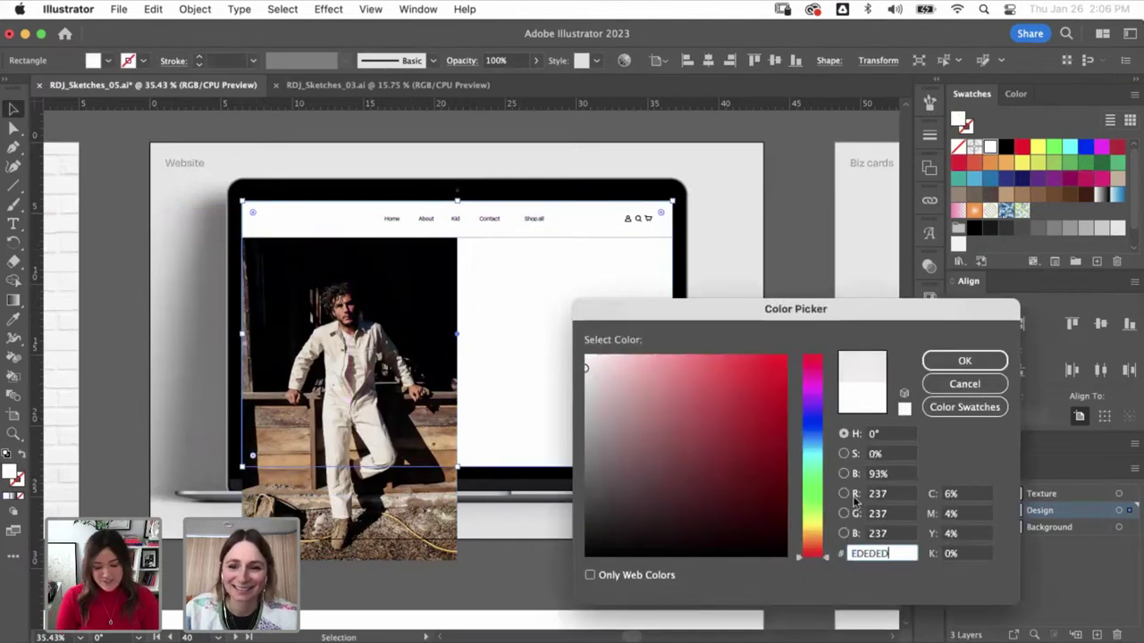
left_click(812, 540)
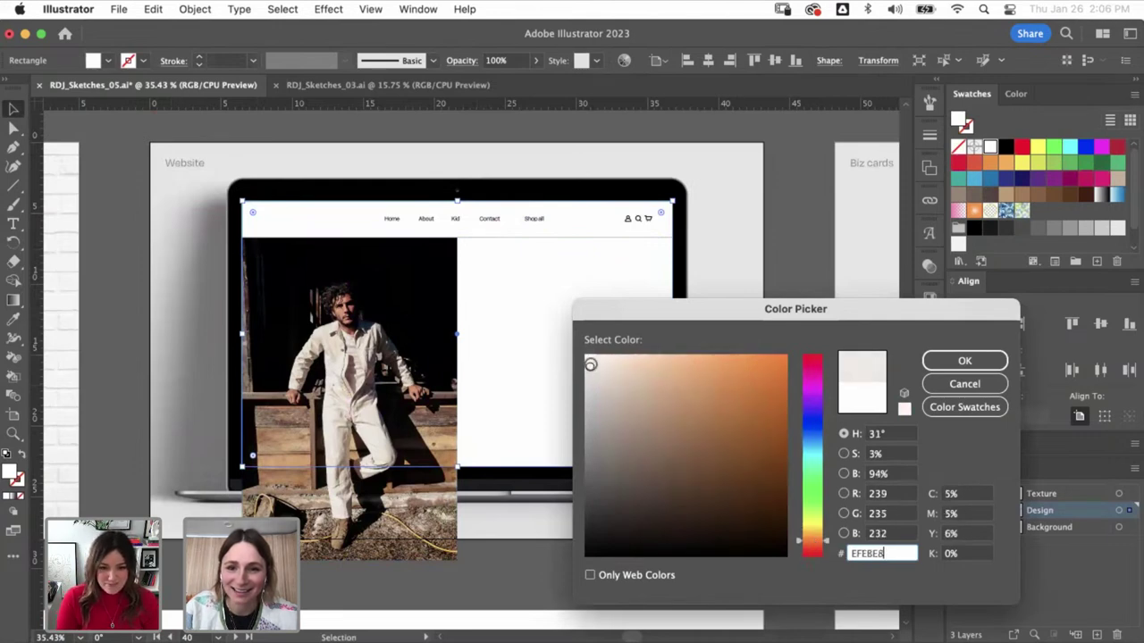
left_click_drag(807, 541, 805, 536)
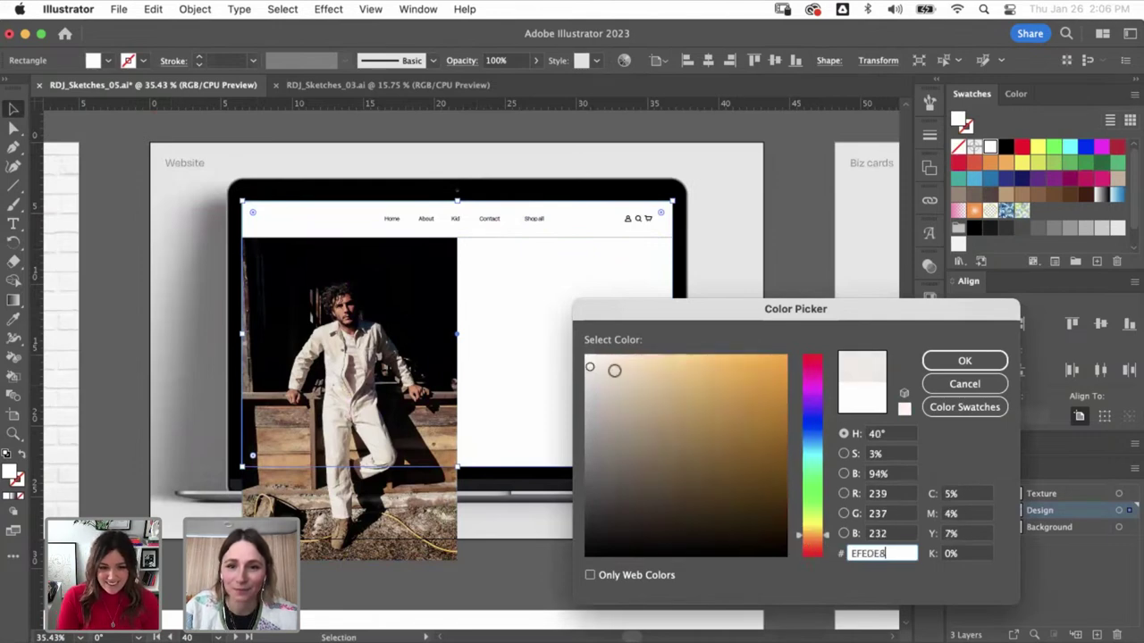
left_click_drag(790, 310, 722, 291)
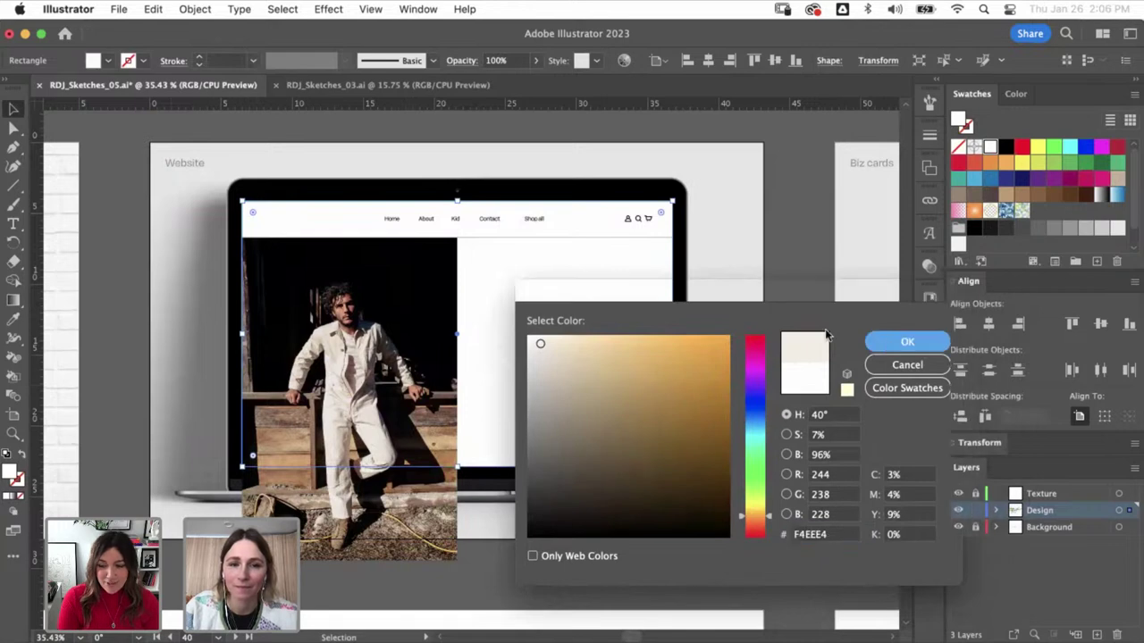
left_click(896, 340)
- Copy the nav bar's cream colour onto the white screen background
left_click(676, 269)
left_click(579, 290)
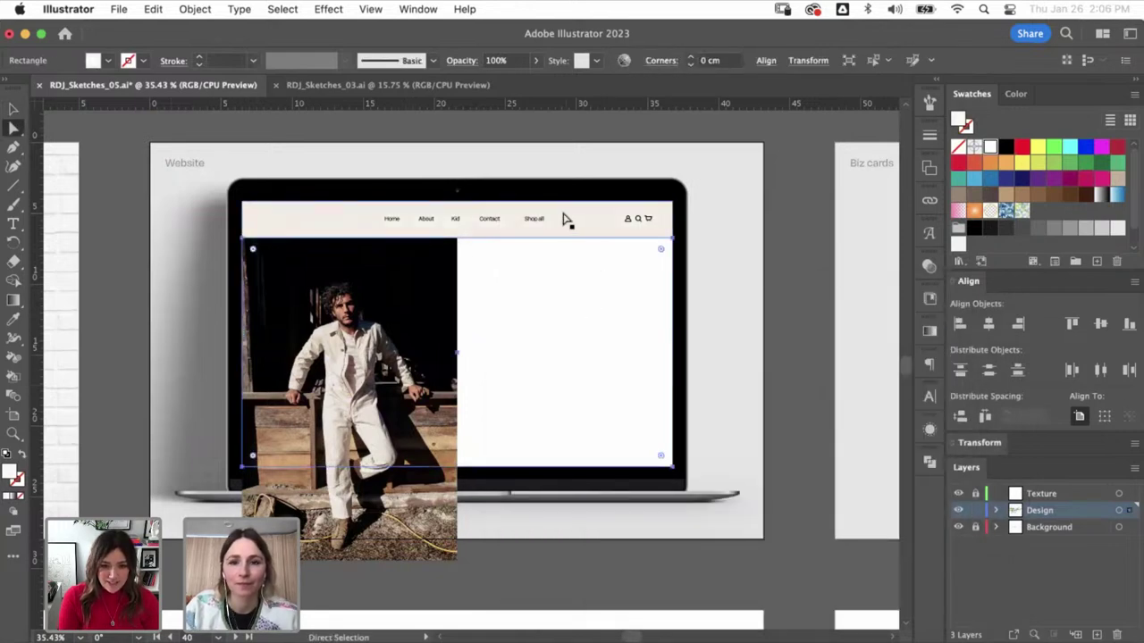
key("i")
left_click(578, 231)
key("v")
key("super+shift+a")
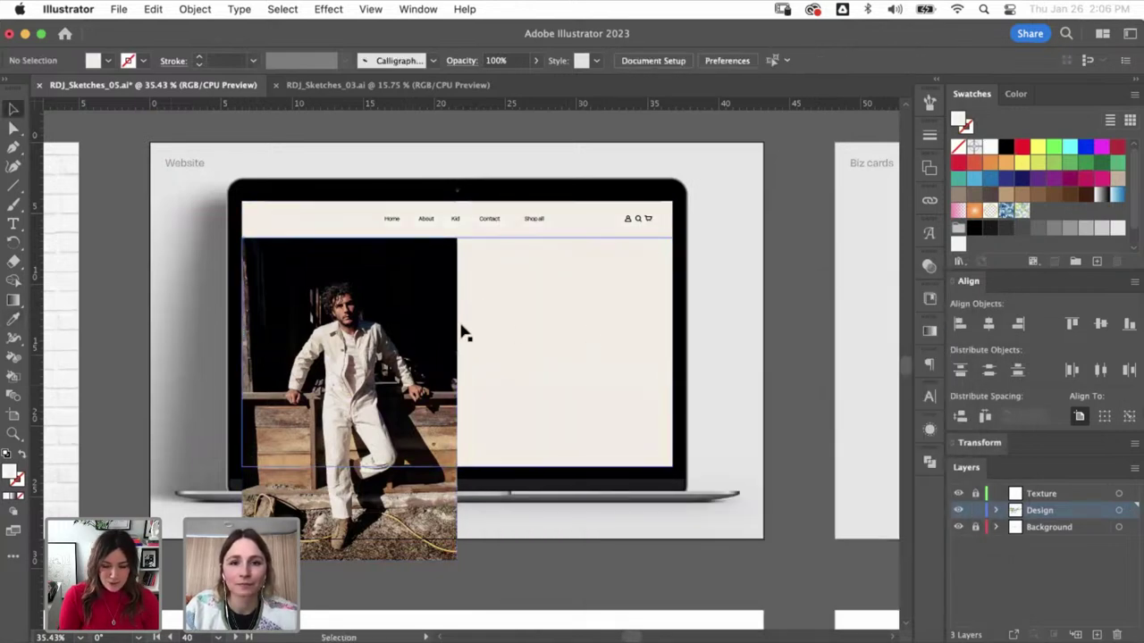
- Move the photo up and clip it with a rectangle to the screen's left half
left_click(403, 440)
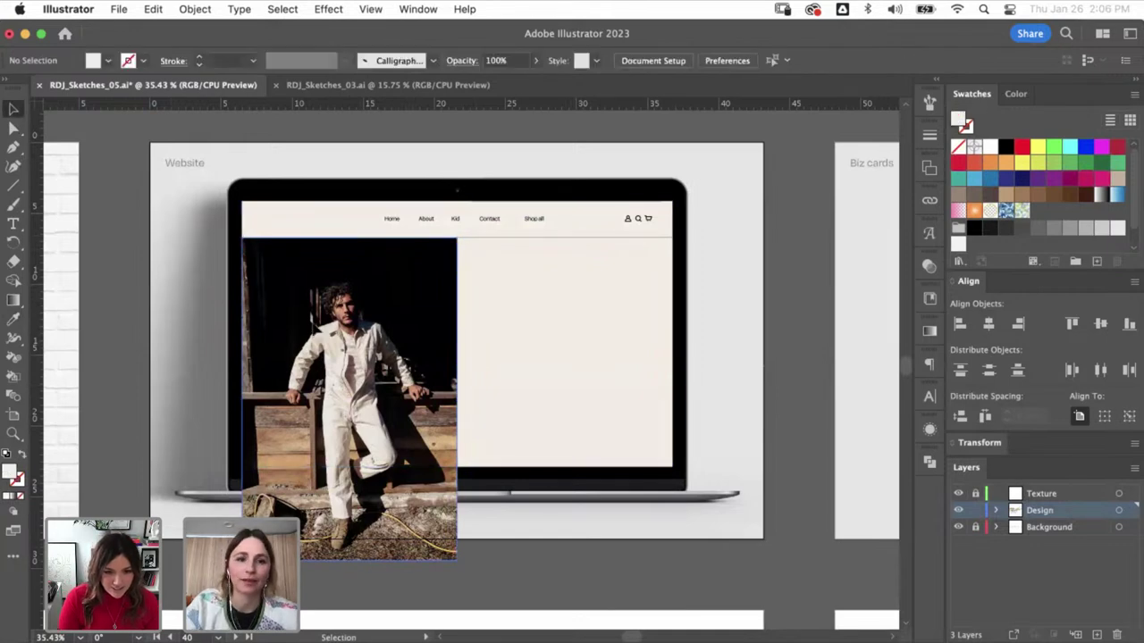
left_click_drag(338, 326, 337, 304)
key("v")
key("super+shift+a")
left_click_drag(13, 186, 62, 184)
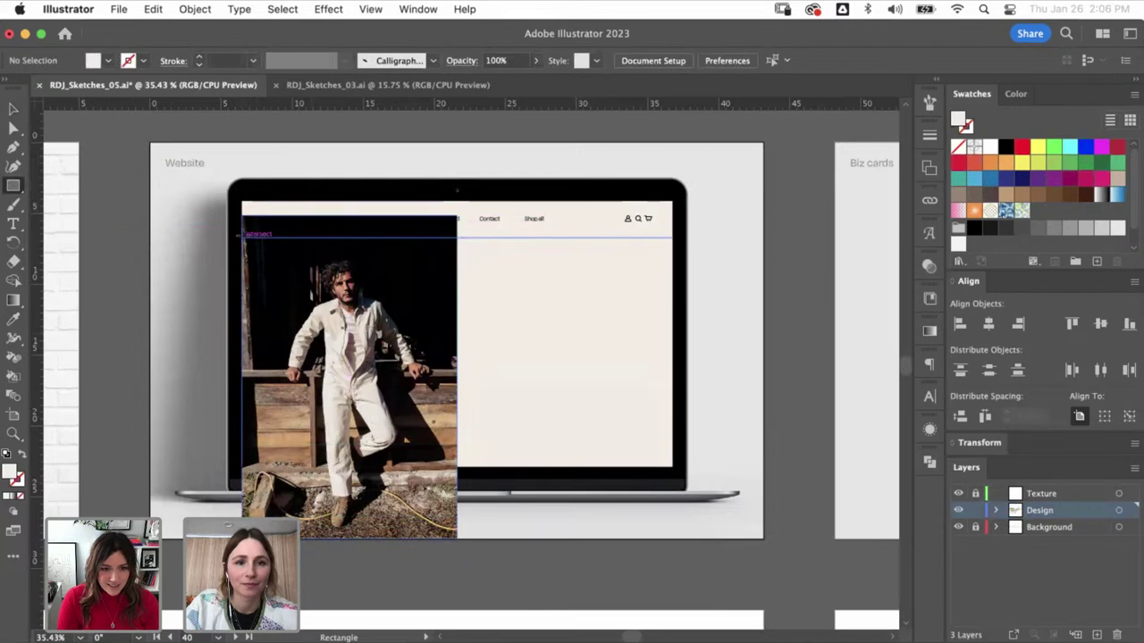
mouse_move(242, 237)
left_mouse_down()
mouse_move(458, 441)
mouse_move(456, 466)
left_mouse_up()
key("super+7")
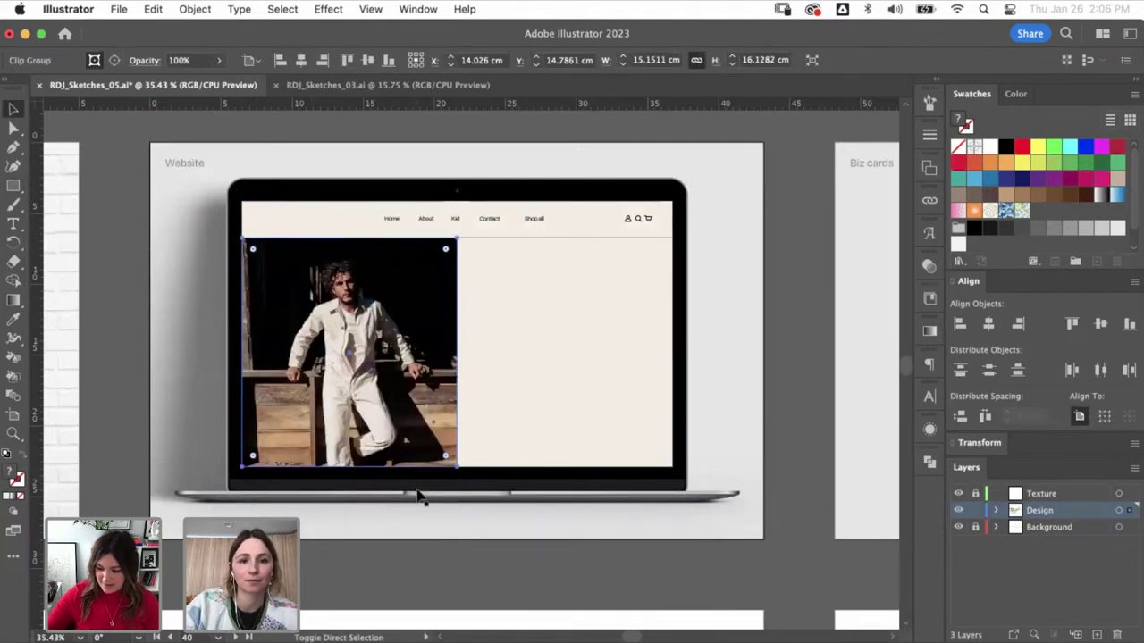
key("super+shift+a")
key("a")
- Move the woman-on-trail hiking photo into the laptop screen beside the coveralls photo
key("super+minus")
key("super+minus")
key("super+minus")
key("v")
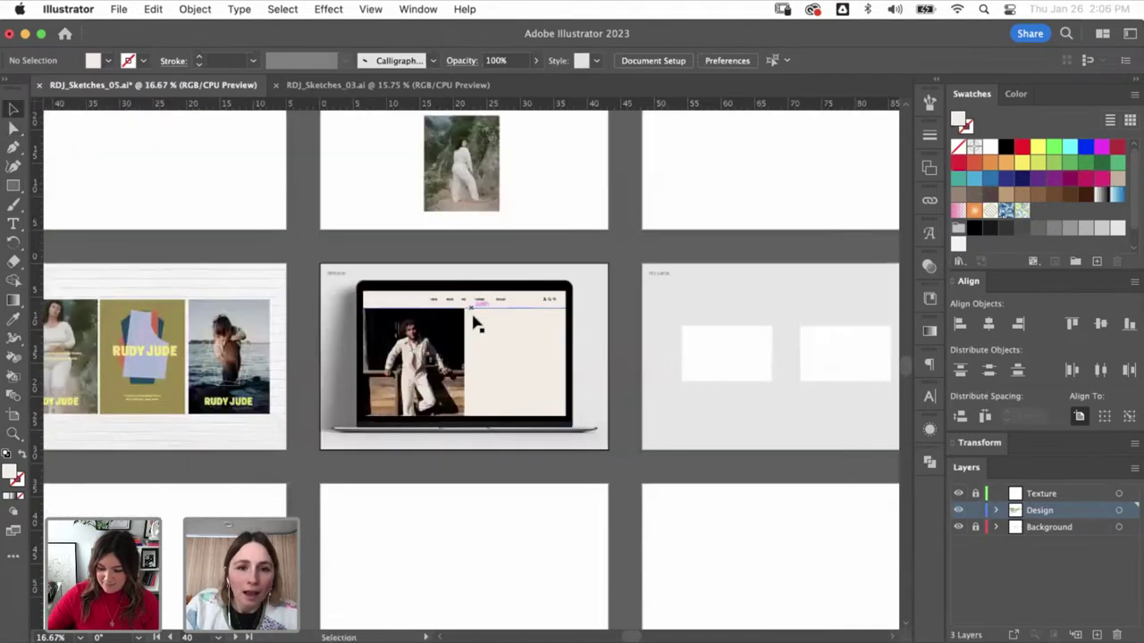
left_click_drag(460, 313, 439, 379)
left_click_drag(451, 212, 491, 412)
- Nudge the hiking photo into the right half of the laptop screen
scroll(490, 420, "up", 5)
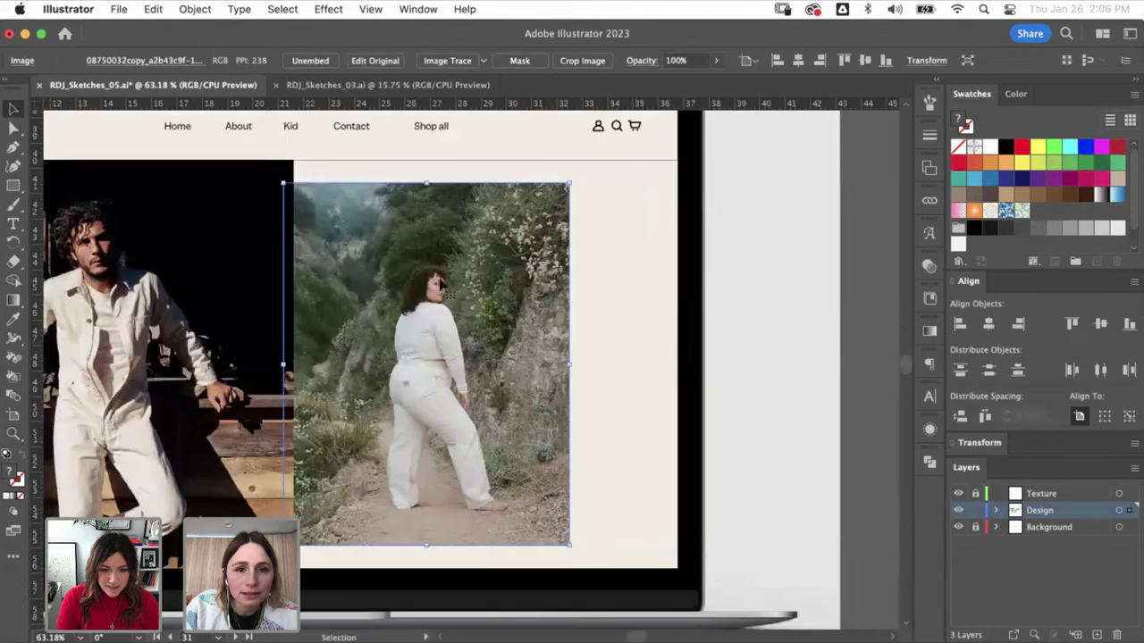
left_click_drag(430, 234, 438, 209)
left_click_drag(590, 527, 688, 594)
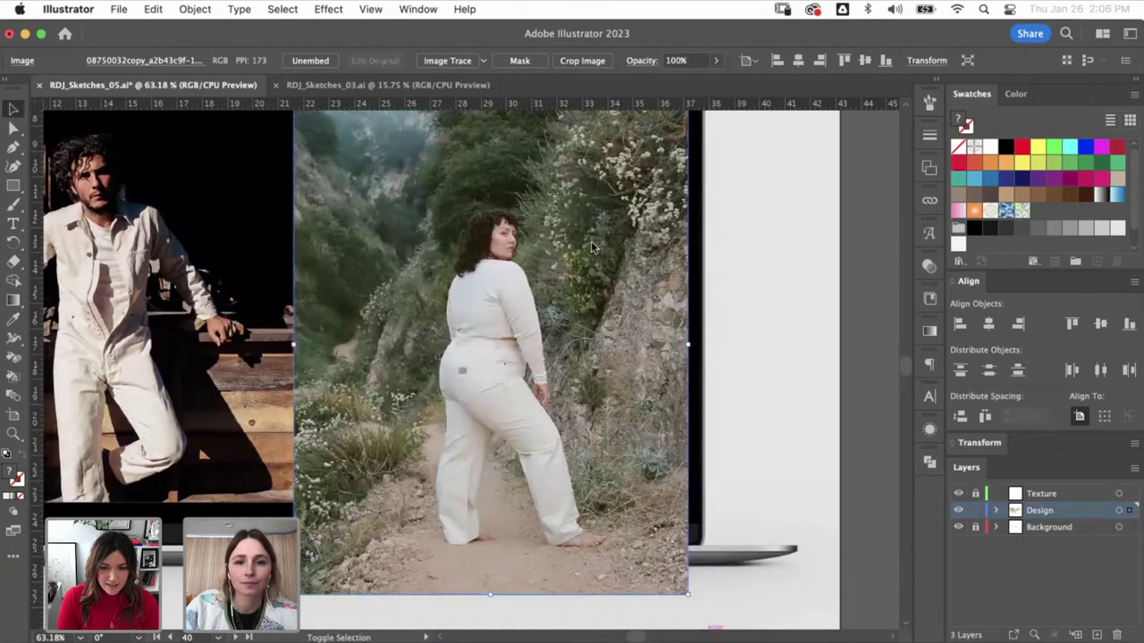
key("super+shift+a")
- Draw a rectangle over the right half of the screen, aligning its edges in outline view
scroll(90, 223, "up", 3)
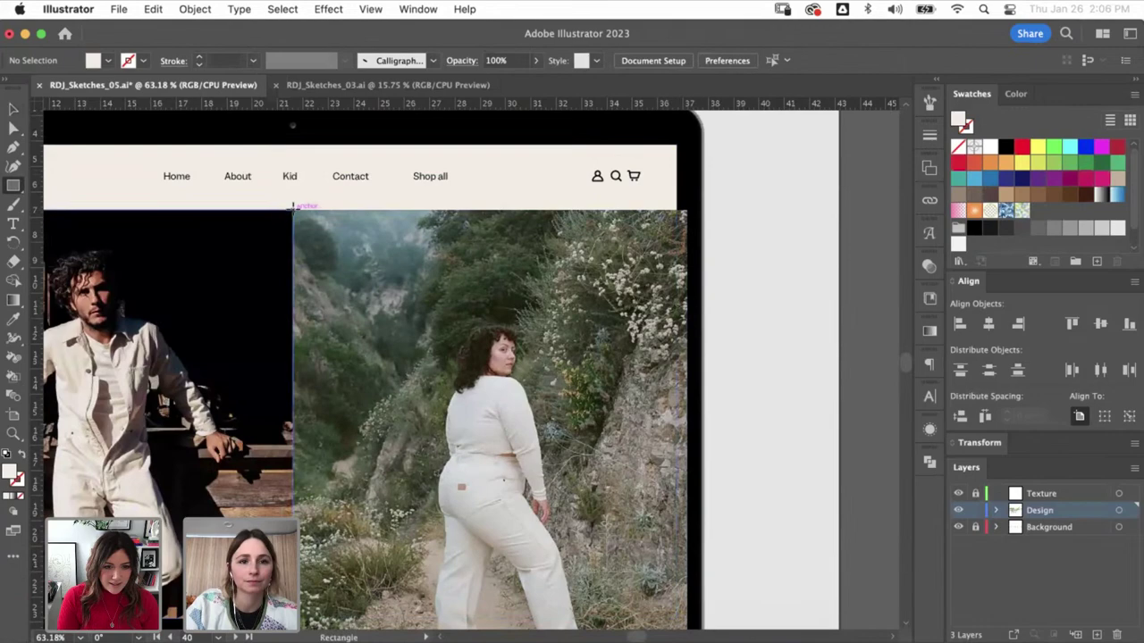
left_click_drag(293, 207, 631, 565)
scroll(631, 565, "down", 5)
scroll(631, 564, "right", 2)
key("v")
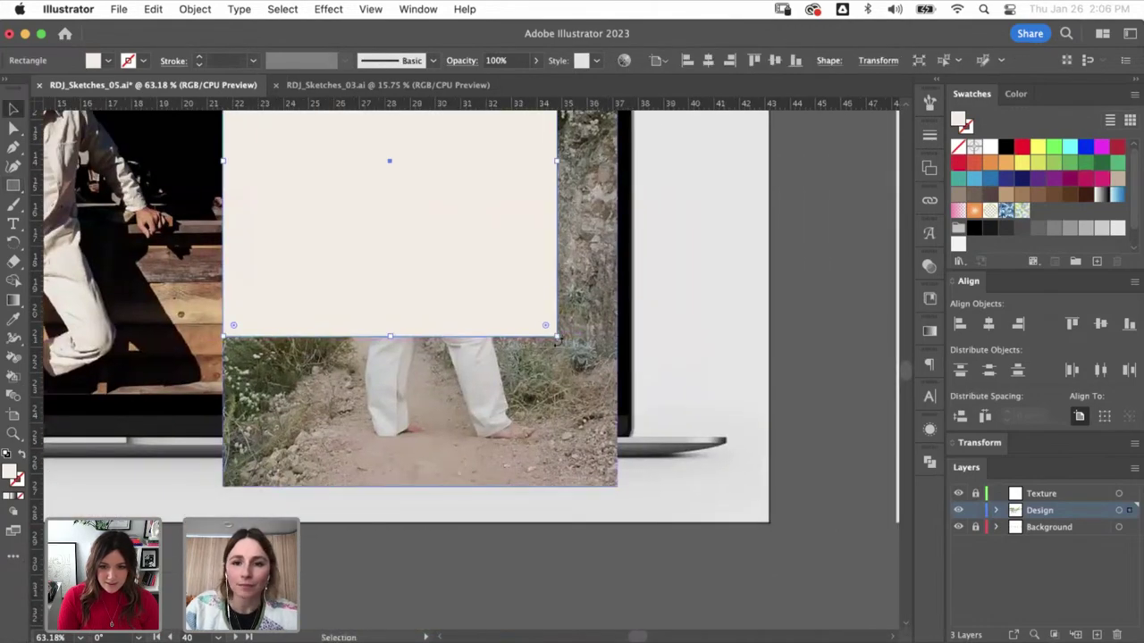
left_click_drag(555, 338, 605, 394)
key("super+y")
key("super+y")
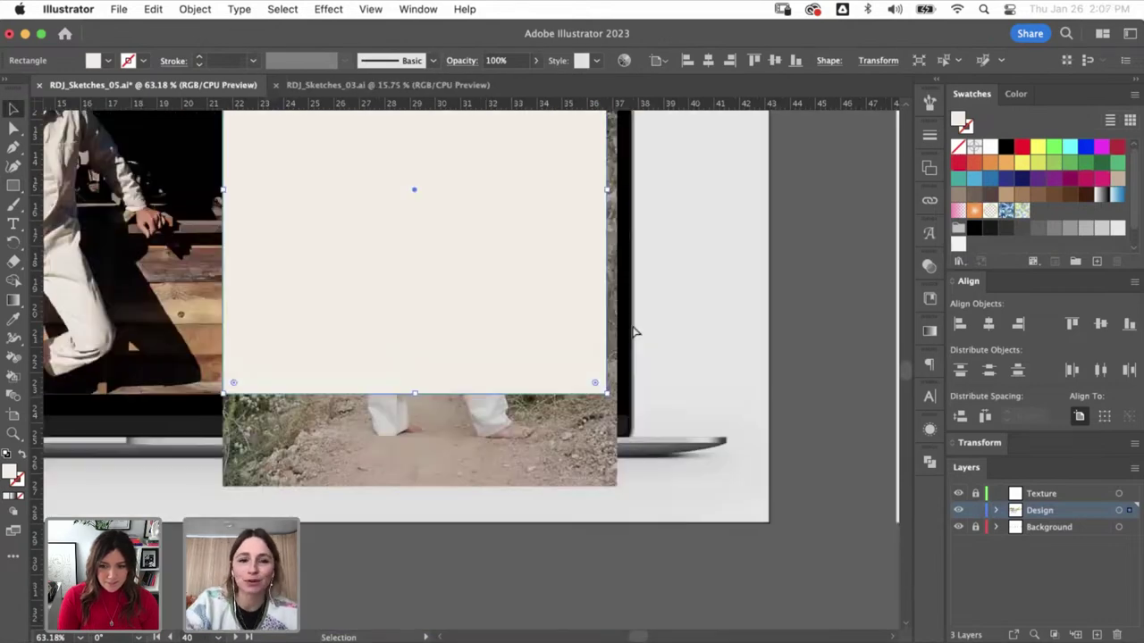
key("super+minus")
key("v")
- Clip the hiking photo to the rectangle with a clipping mask
left_click(523, 576)
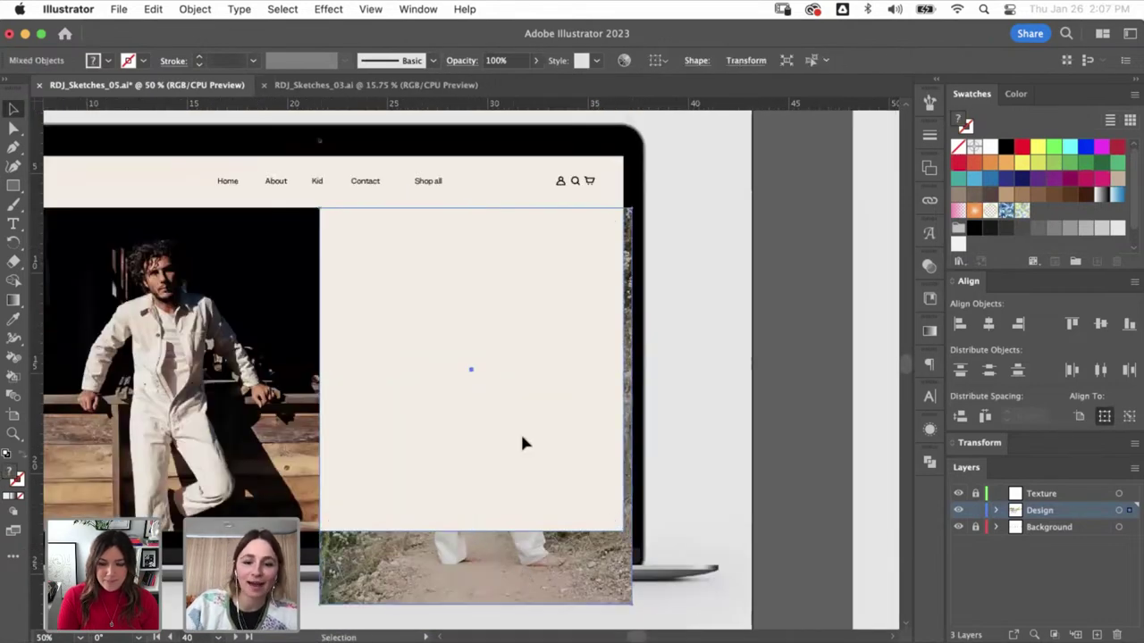
left_click(524, 441, "shift")
key("super+7")
key("shift+super+a")
- Move the hiking photo up and enlarge it upward inside its crop
key("a")
left_click_drag(533, 368, 530, 338)
scroll(530, 338, "up", 3)
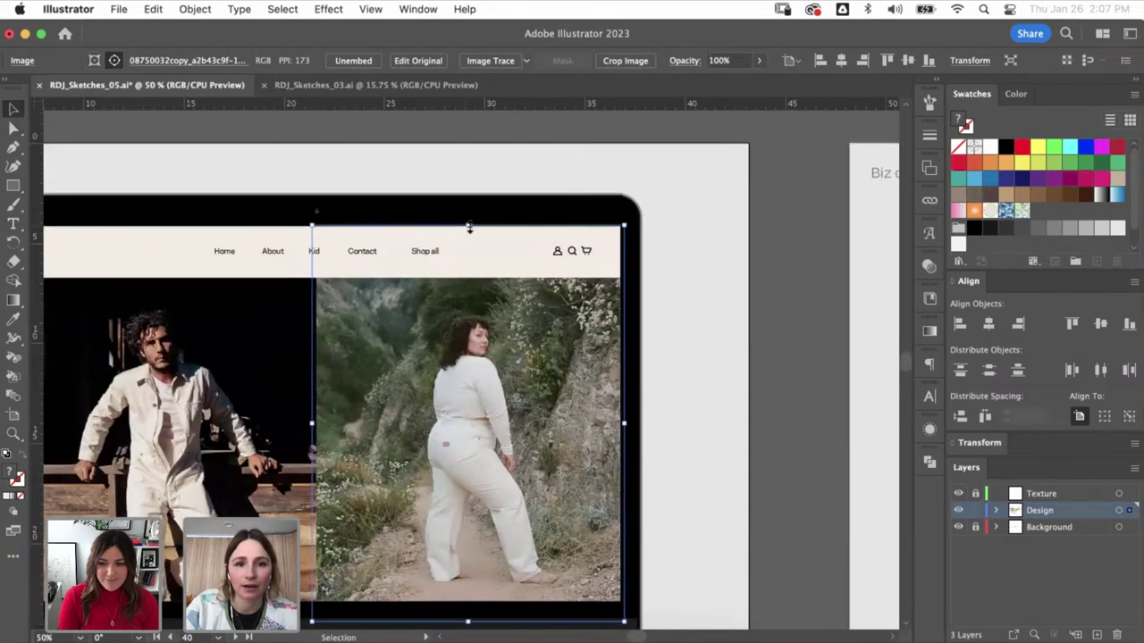
left_click_drag(469, 228, 469, 207)
left_click(497, 186)
- Zoom out over the artboards and select the 'Introducing New kids trousers' heading
key("super+minus")
key("super+minus")
key("super+minus")
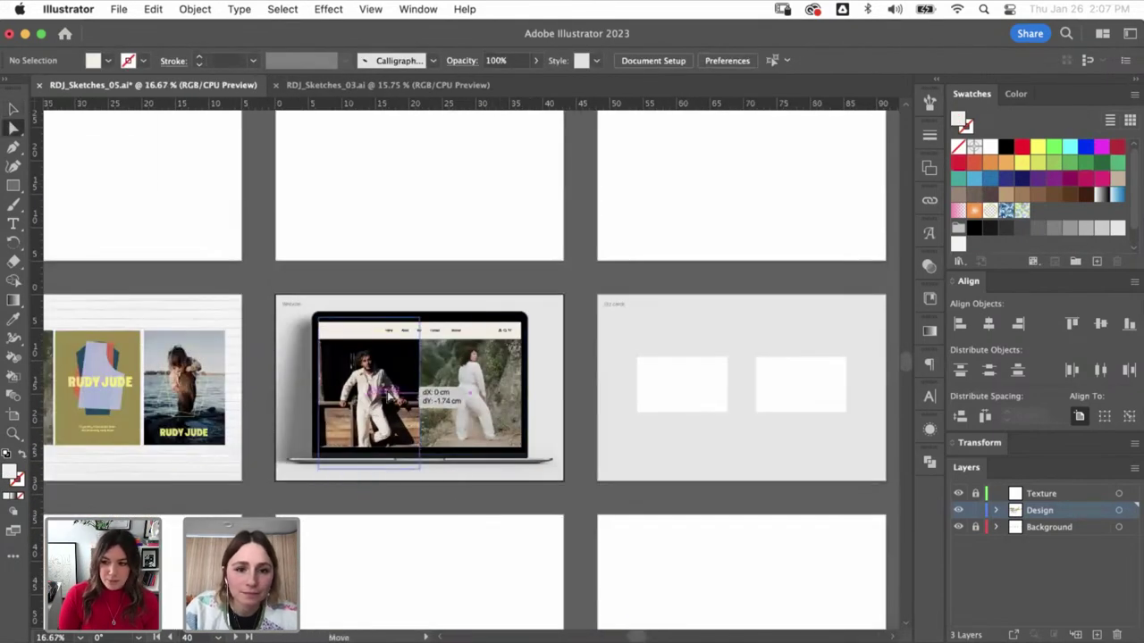
left_click(393, 407)
key("super+shift+a")
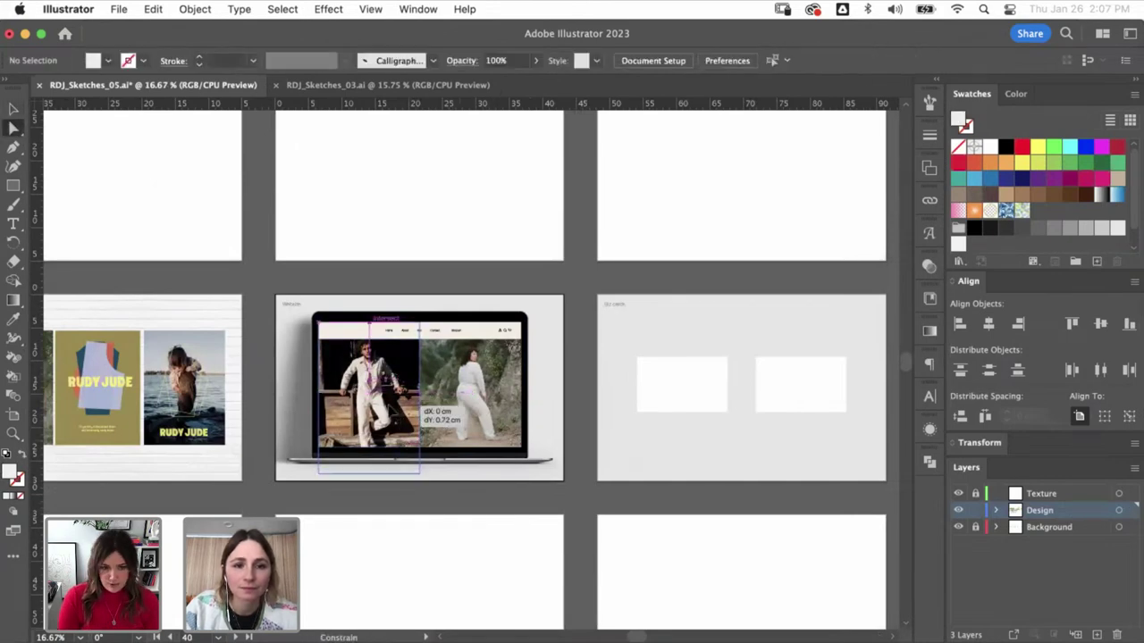
left_click(413, 384)
key("super+shift+a")
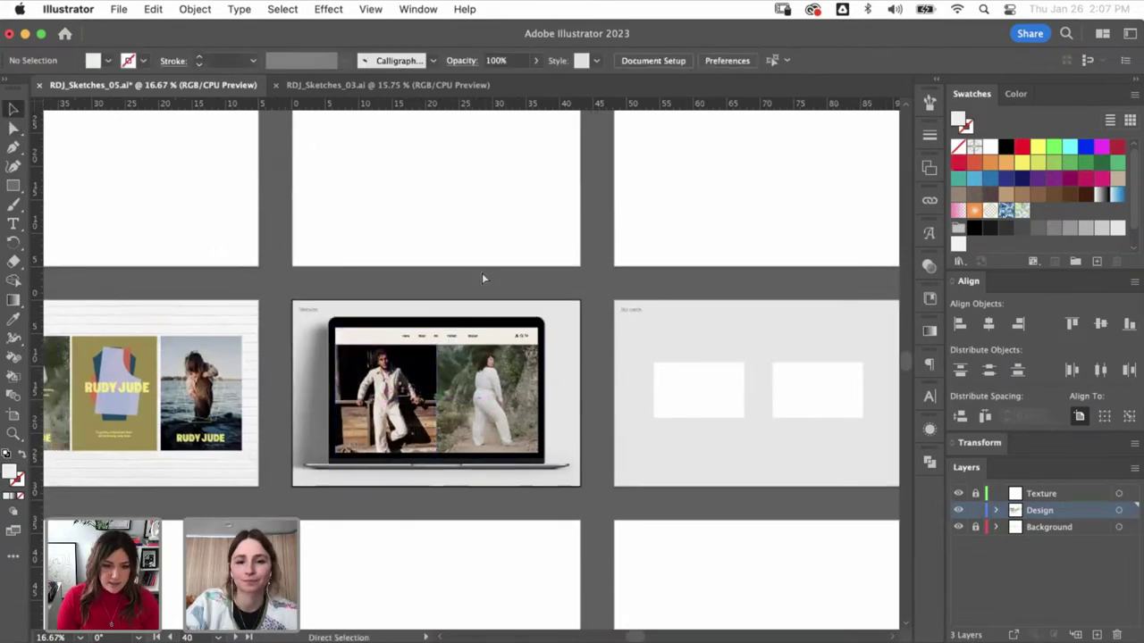
key("super+minus")
key("super+minus")
scroll(284, 339, "up", 3)
scroll(283, 339, "left", 5)
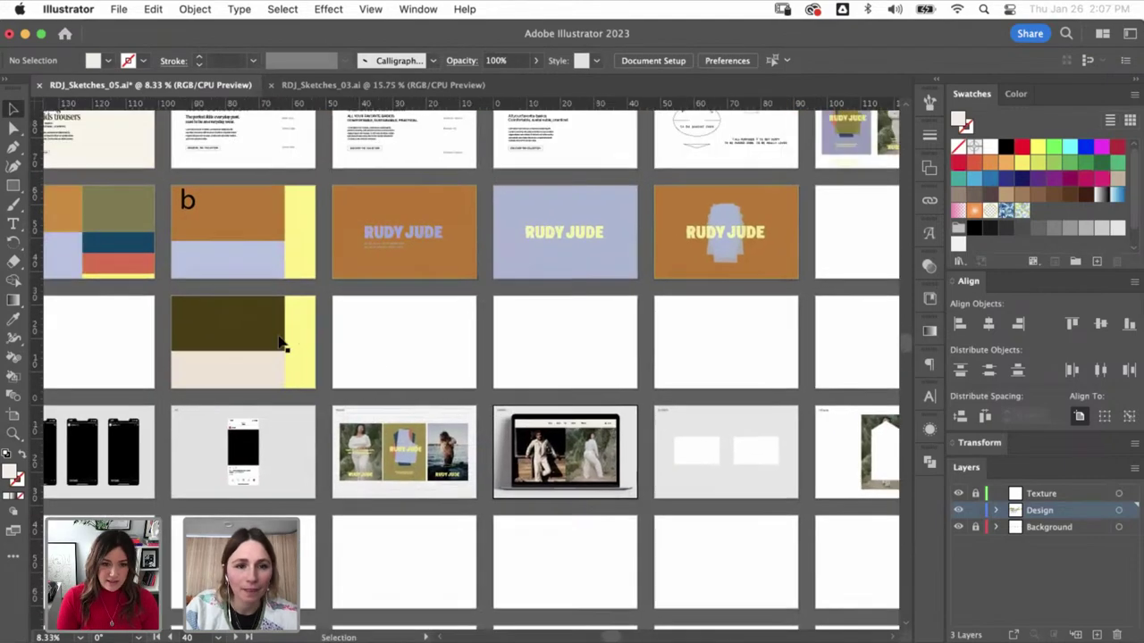
scroll(474, 370, "up", 6)
scroll(474, 370, "left", 5)
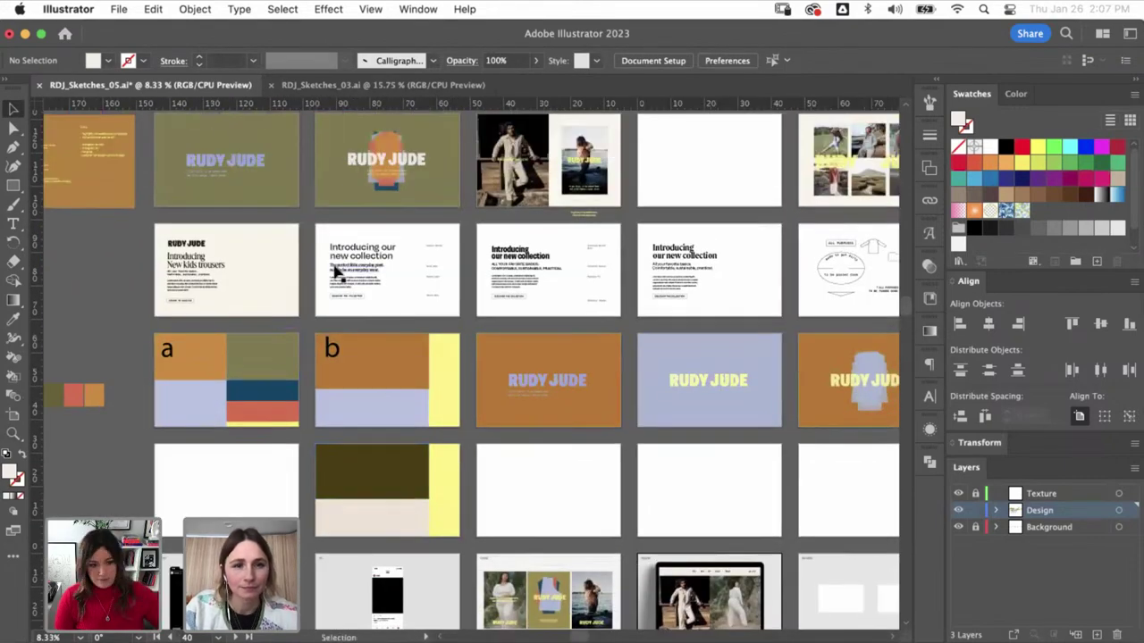
left_click(215, 271)
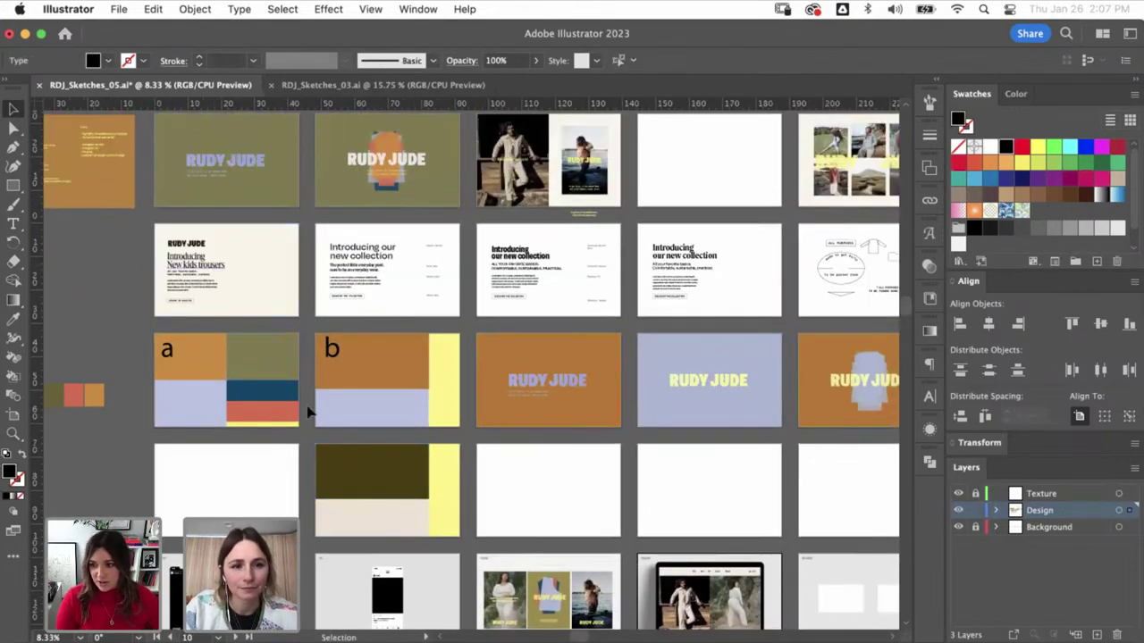
- Select the 'Introducing our new collection' heading, then zoom in on colour study a
left_click(366, 254)
scroll(500, 572, "down", 4)
scroll(501, 572, "right", 5)
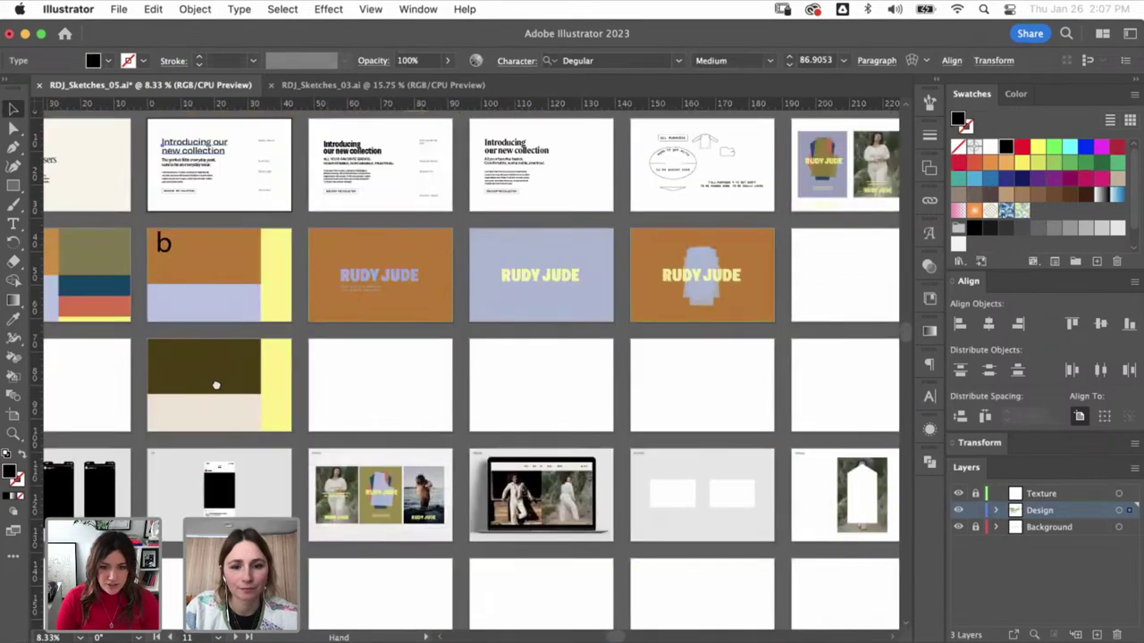
key("z")
left_click_drag(367, 362, 522, 460)
key("super+minus")
key("super+minus")
key("super+minus")
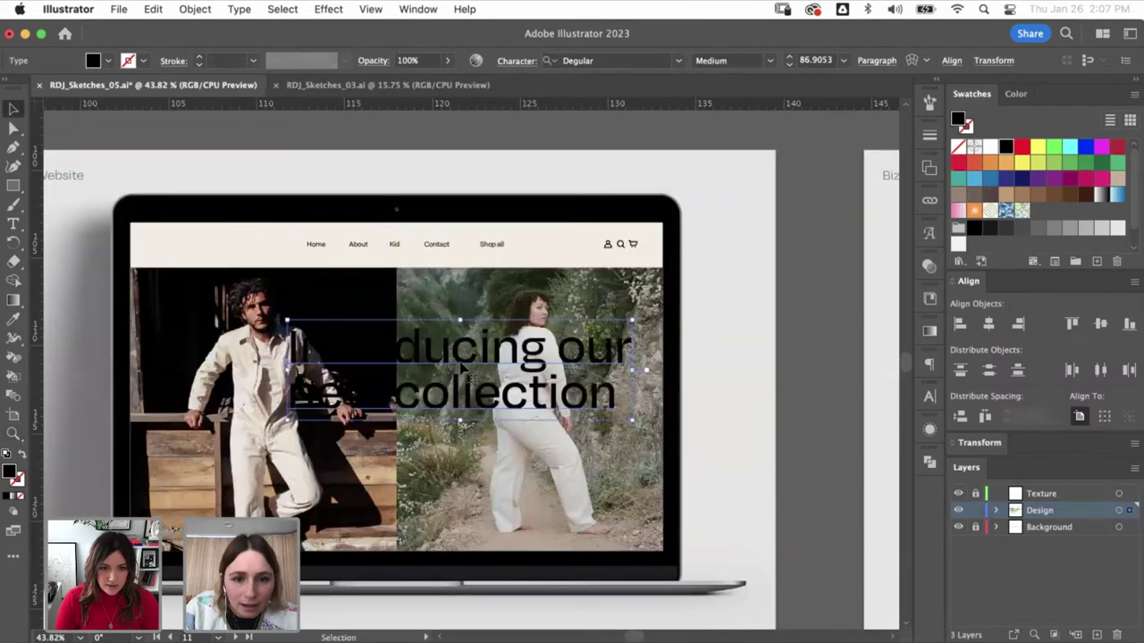
key("a")
key("super+minus")
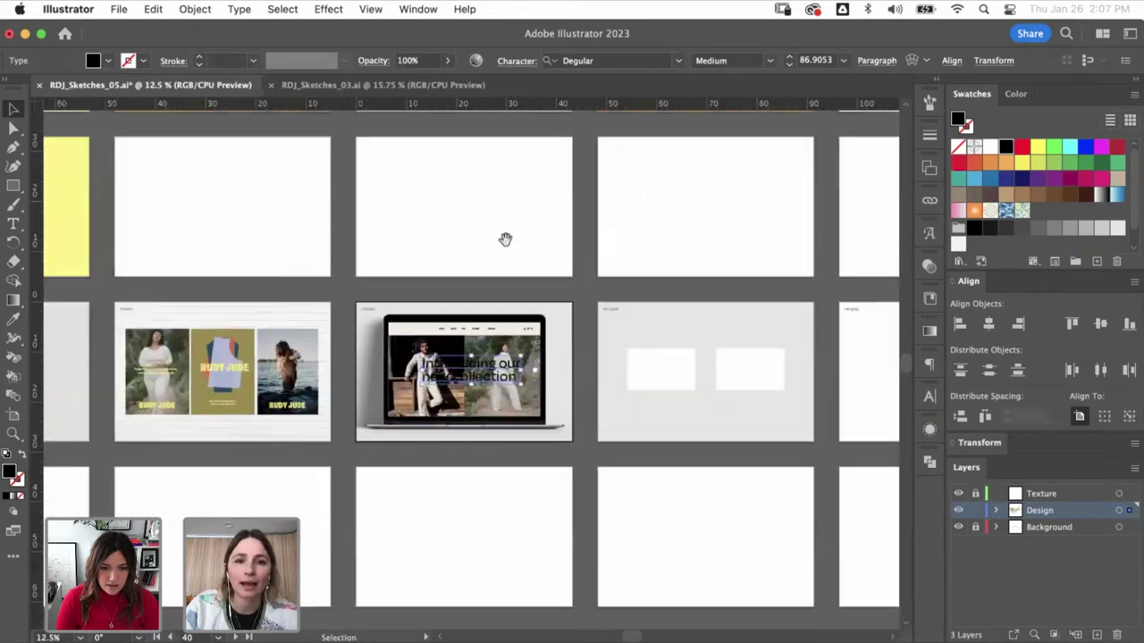
scroll(677, 459, "up", 6)
scroll(677, 459, "left", 4)
scroll(617, 437, "left", 3)
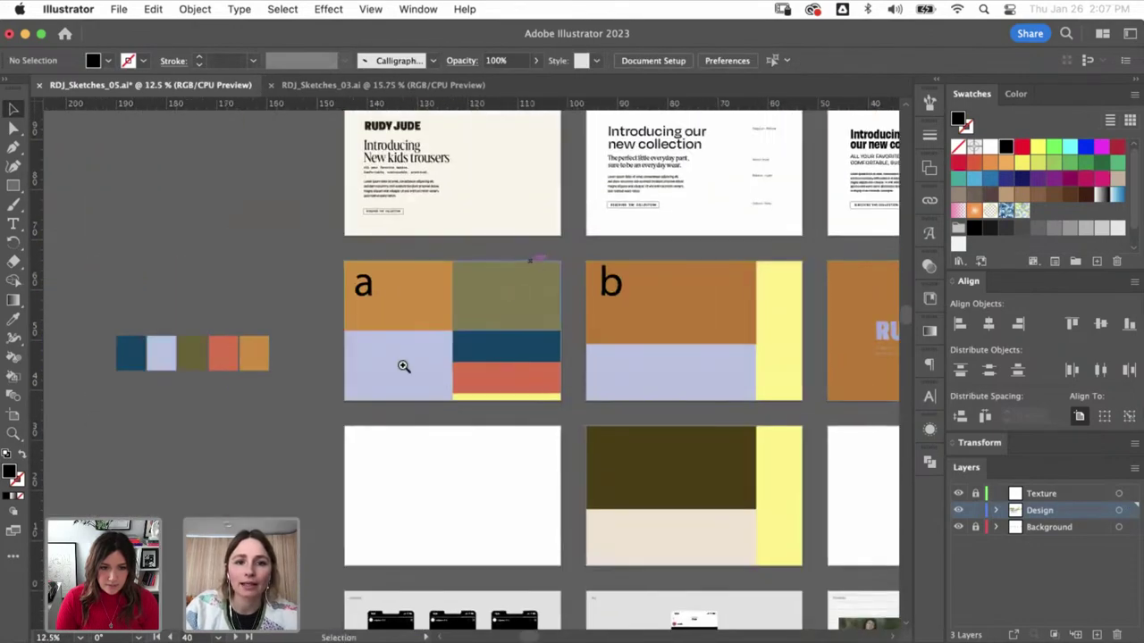
key("z")
left_click_drag(326, 240, 600, 402)
- Delete the default swatches and the leftover colour group
left_click(969, 249)
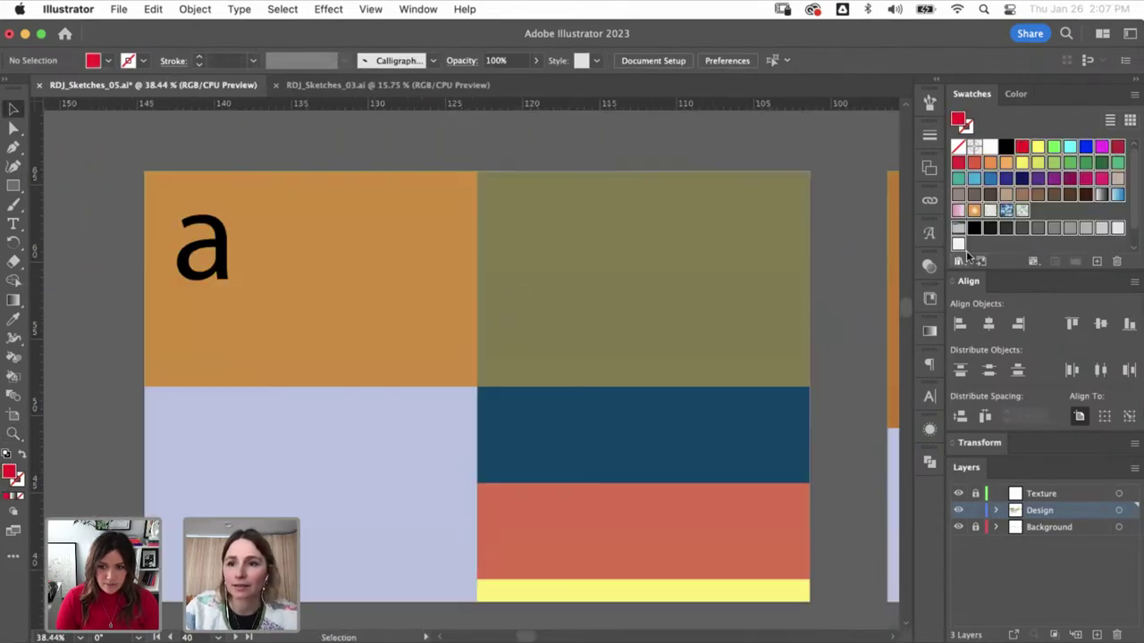
left_click(1116, 261)
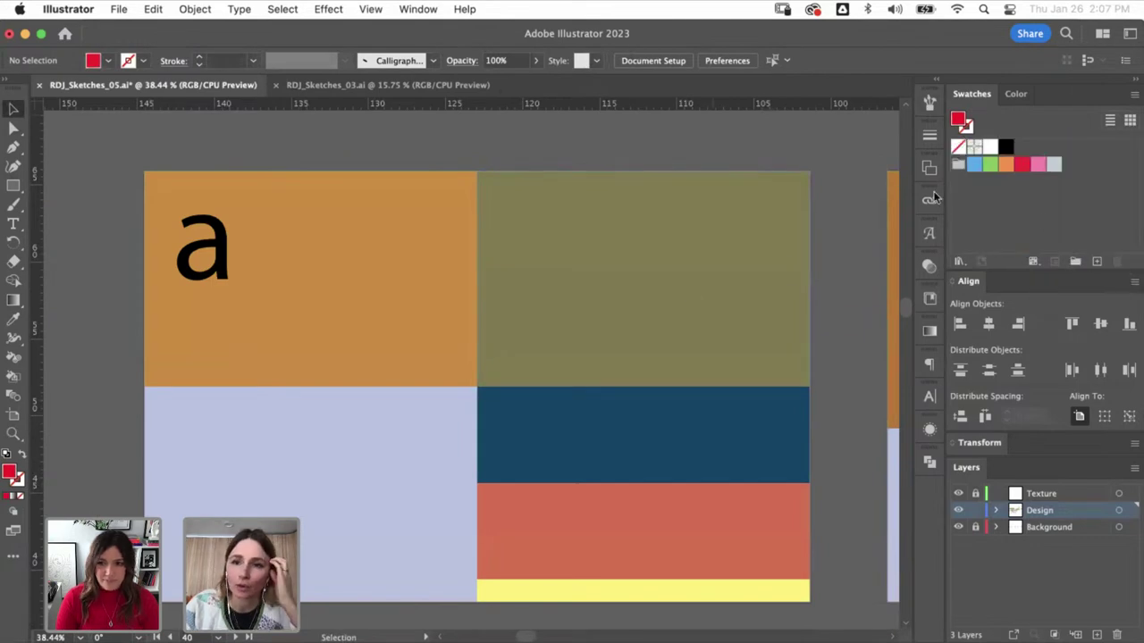
left_click(958, 166)
left_click(1116, 261)
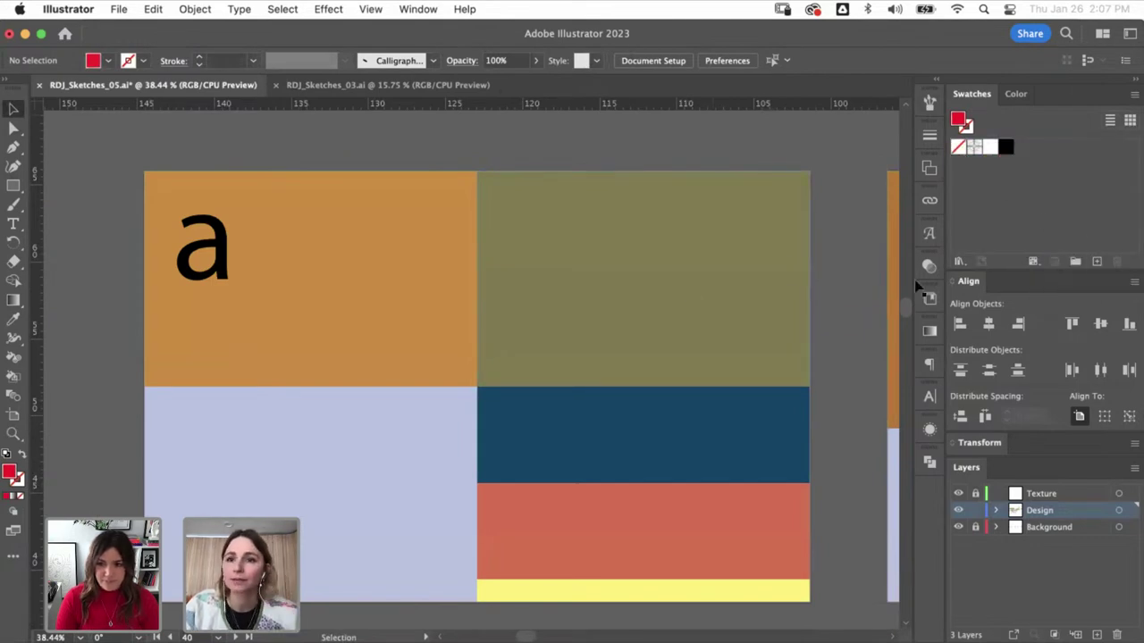
- Save the orange, olive and lavender blocks of study a as new swatches
left_click(453, 323)
left_click(1079, 164)
key("Return")
left_click(590, 223)
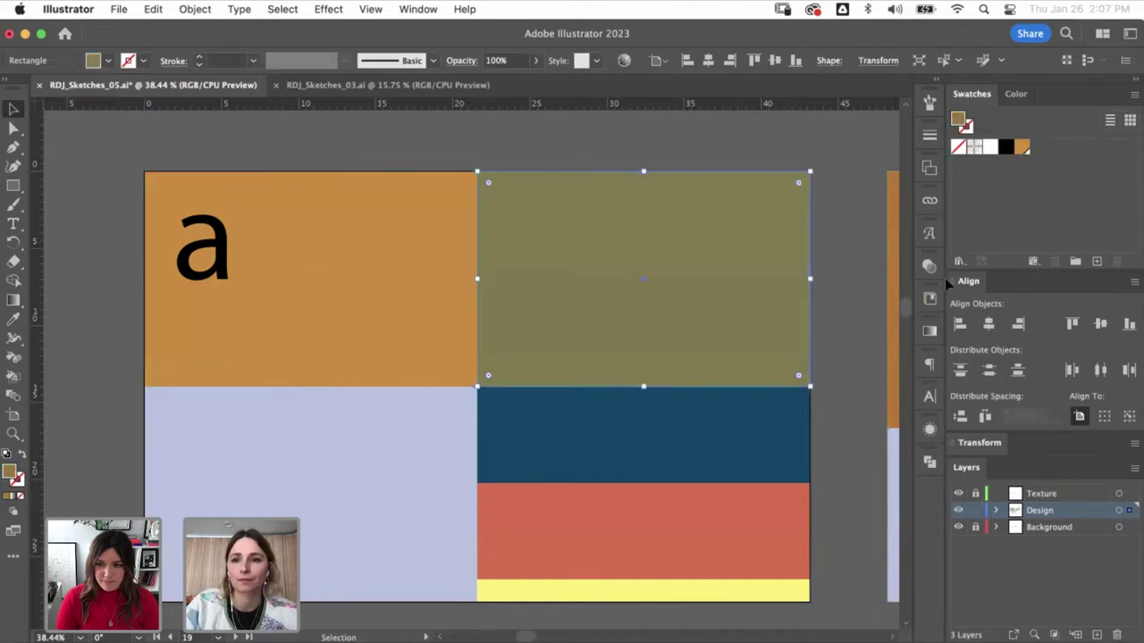
left_click(1096, 260)
key("Return")
left_click(396, 401)
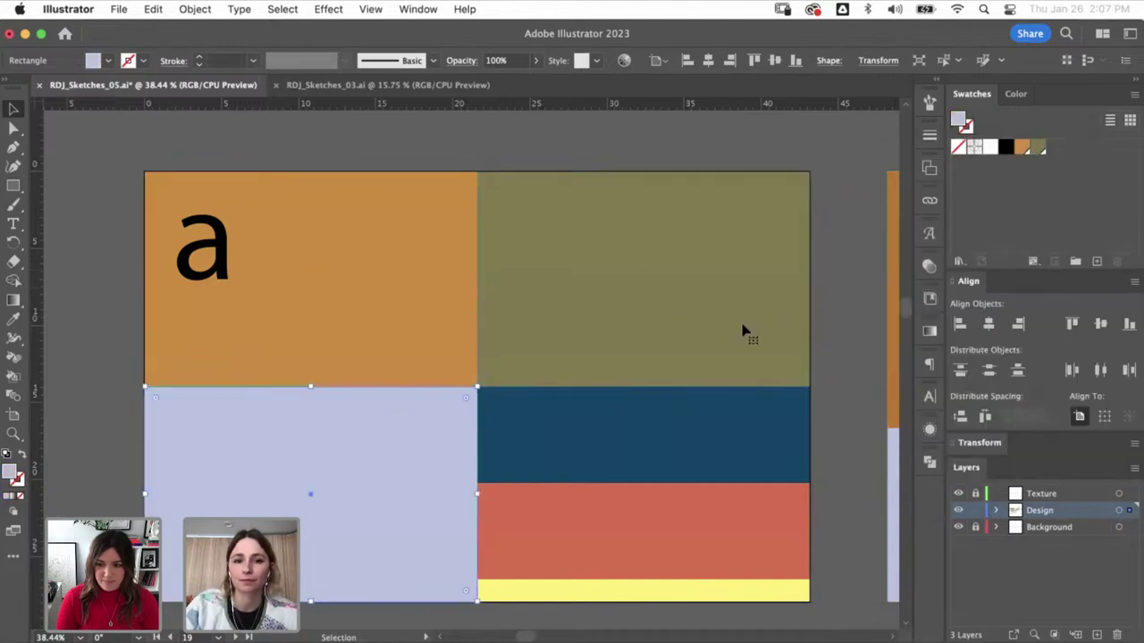
left_click(1099, 260)
key("Return")
- Add the dark blue and coral blocks as swatches, undoing an accidental rotation
left_click(625, 425)
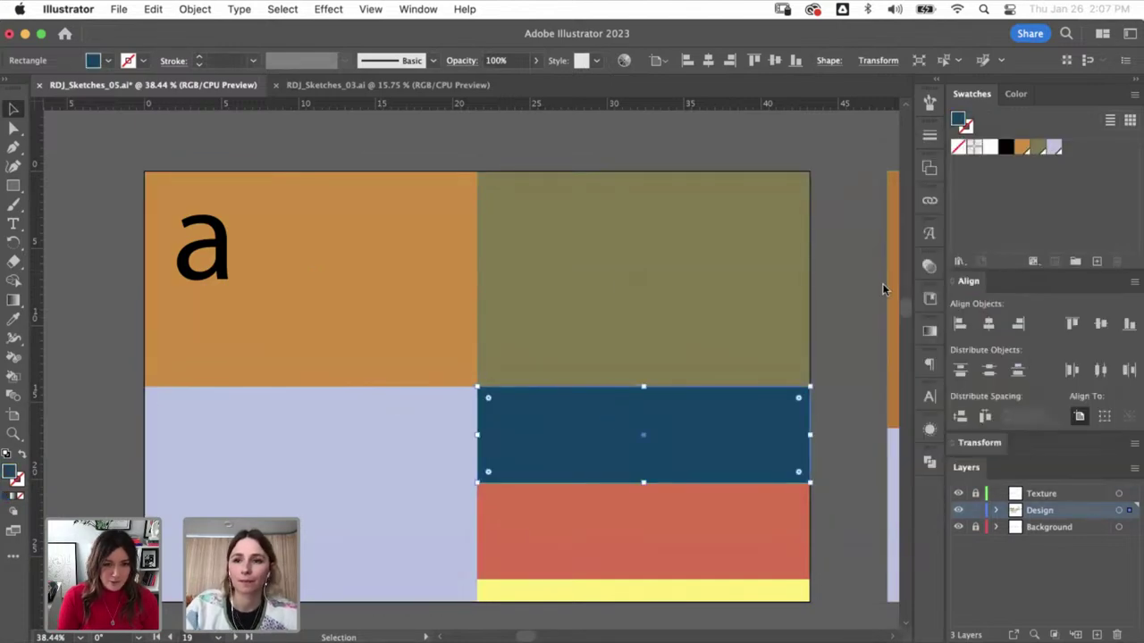
left_click(1097, 261)
key("Return")
left_click(702, 491)
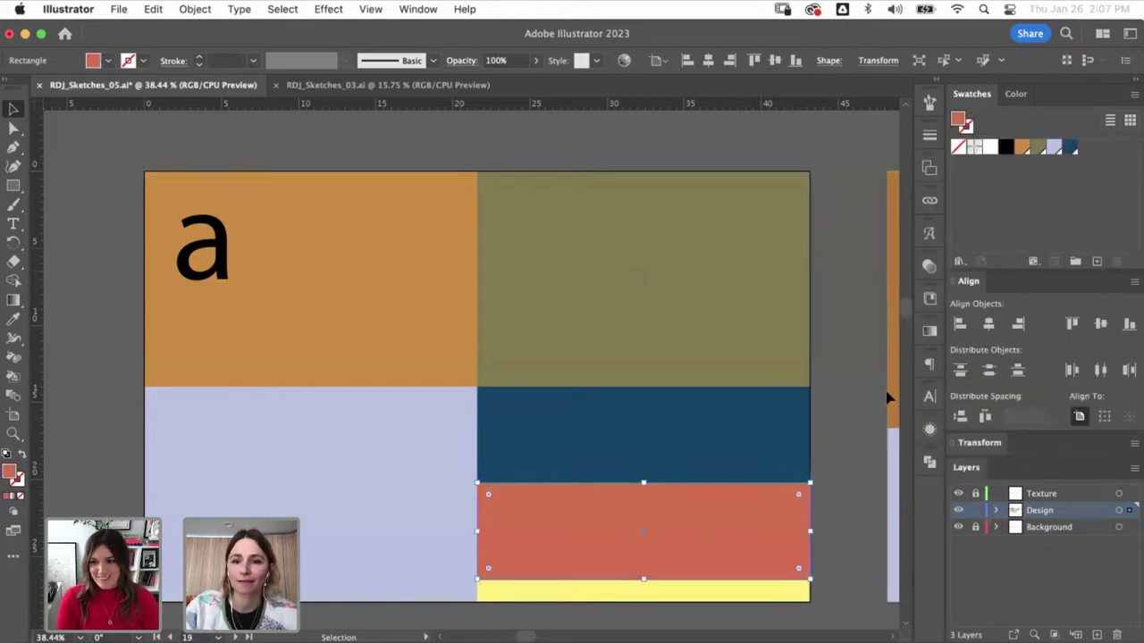
left_click(1096, 261)
key("Return")
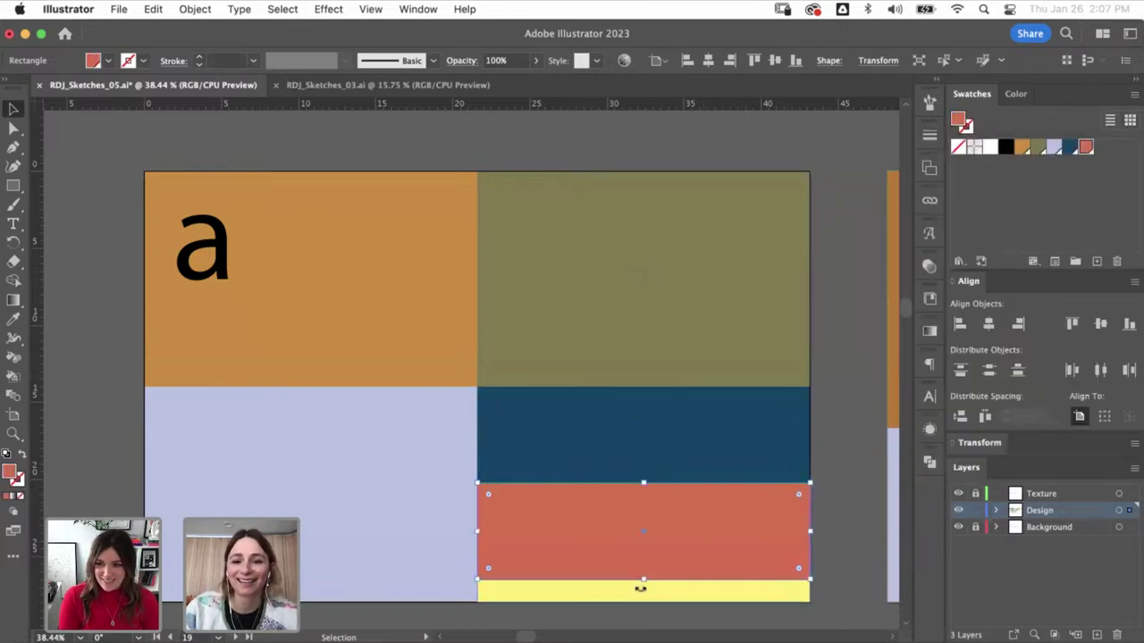
left_click_drag(810, 547, 805, 561)
key("super+z")
- Save the thin yellow strip as a new swatch and zoom back out
left_click(790, 589)
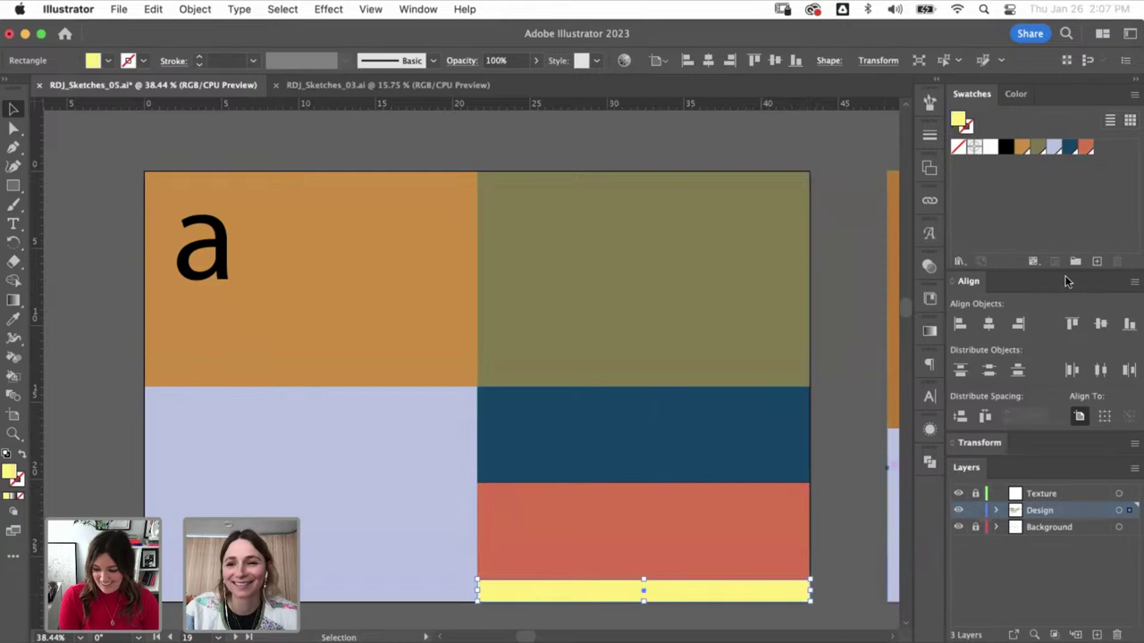
left_click(1096, 261)
key("Return")
key("super+minus")
key("super+minus")
key("super+minus")
key("super+minus")
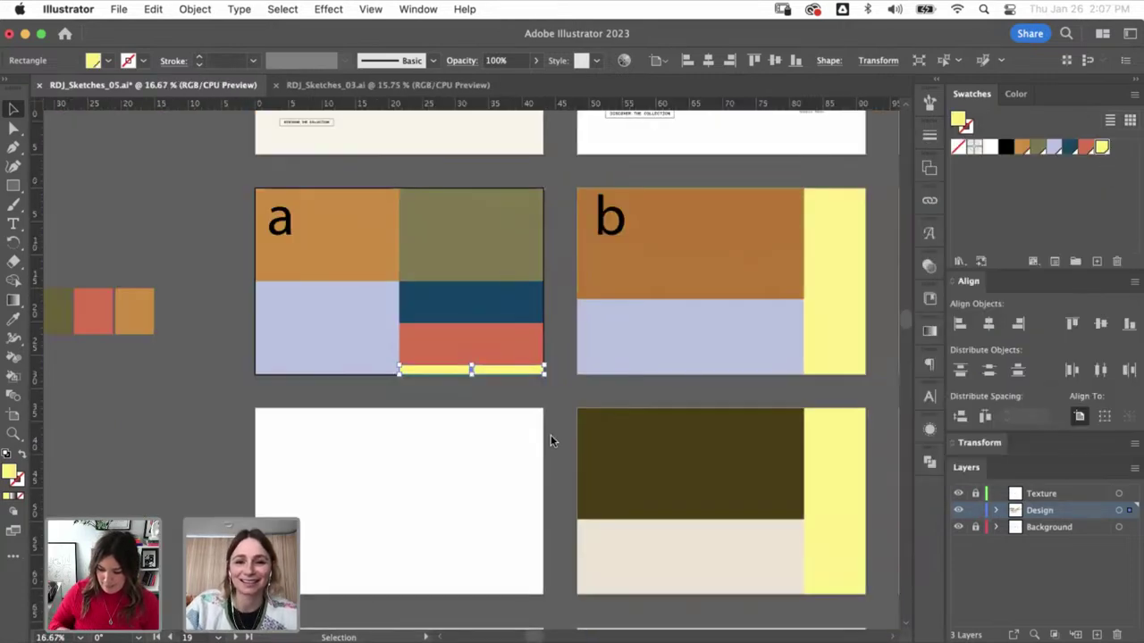
key("super+shift+a")
scroll(353, 340, "down", 5)
scroll(353, 340, "right", 5)
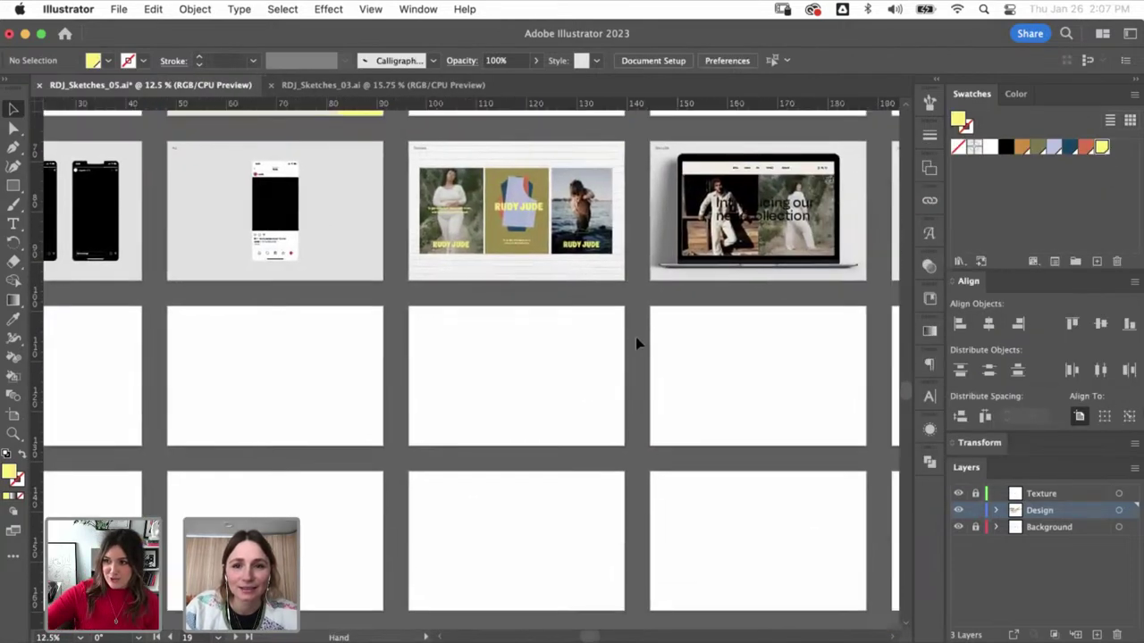
- Make the laptop headline yellow, shrinking it and nudging it down
key("z")
left_click(679, 306)
key("v")
left_click(451, 368)
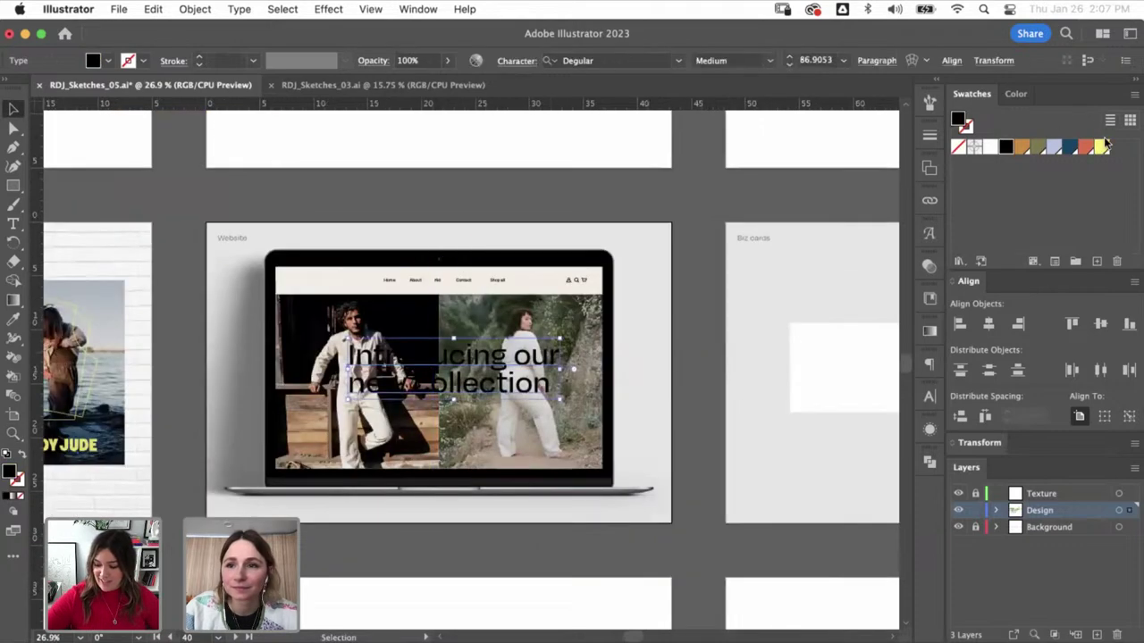
left_click(1101, 146)
left_click_drag(563, 368, 493, 373)
left_click(599, 326)
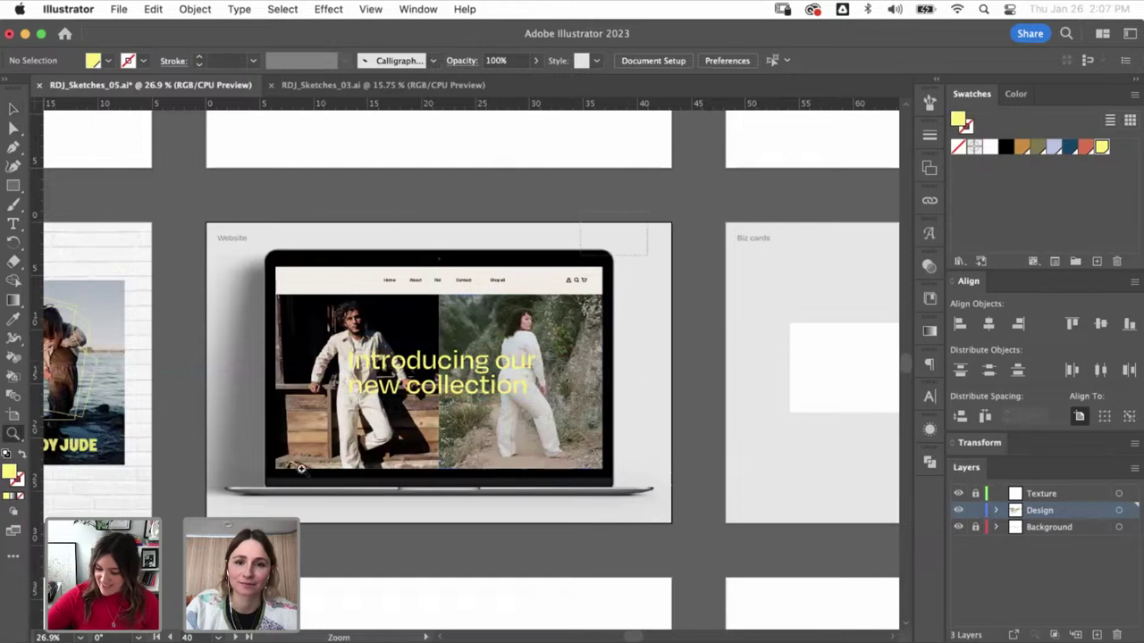
- Retype the headline as 'For everyone' and move it lower, checking the Rudy Jude site
left_click_drag(301, 468, 375, 468)
key("t")
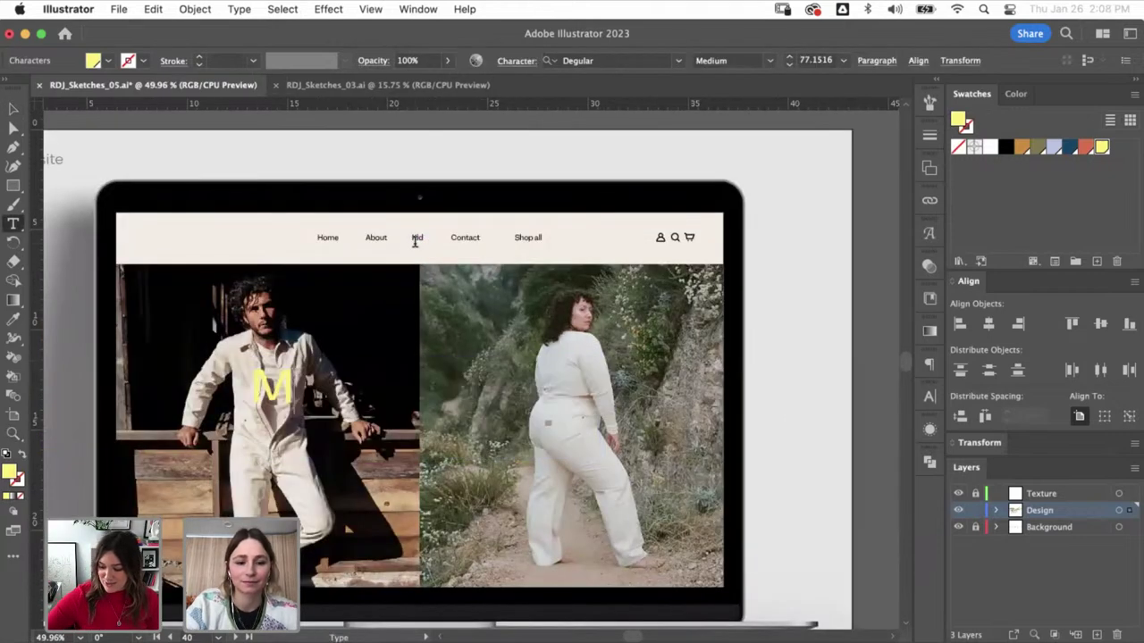
key("Escape")
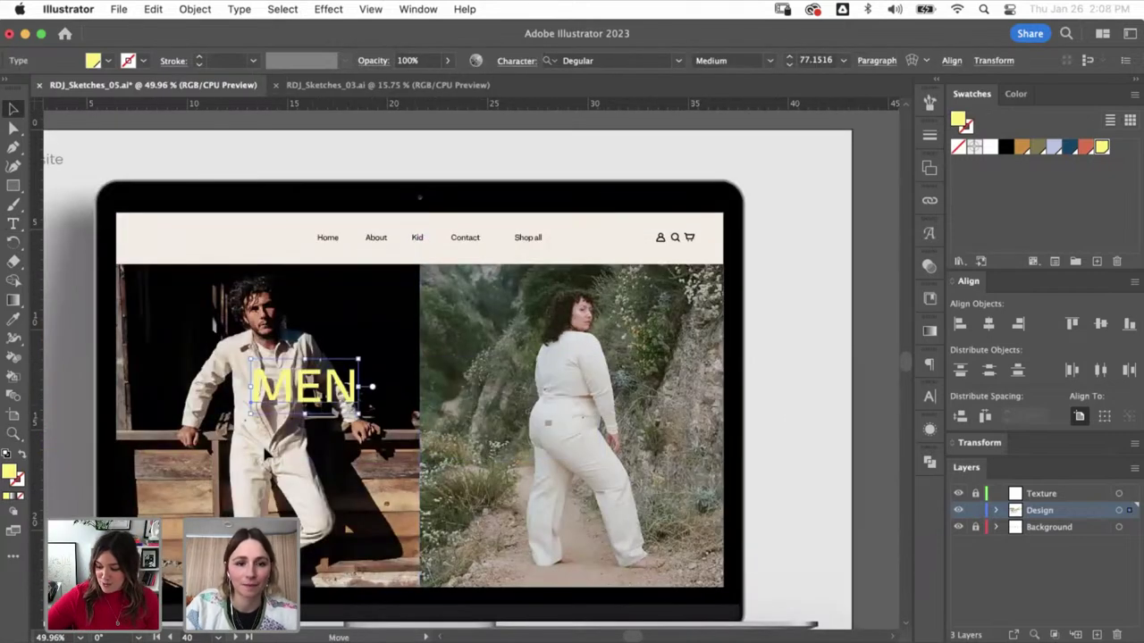
left_click_drag(304, 386, 201, 529)
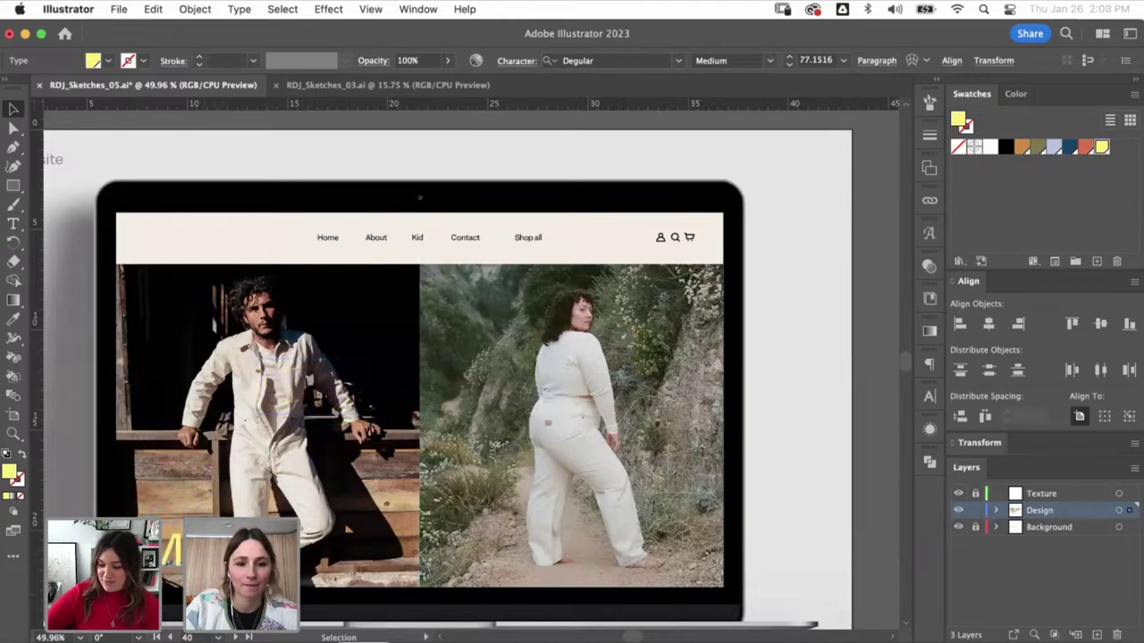
key("super+Tab")
mouse_move(476, 196)
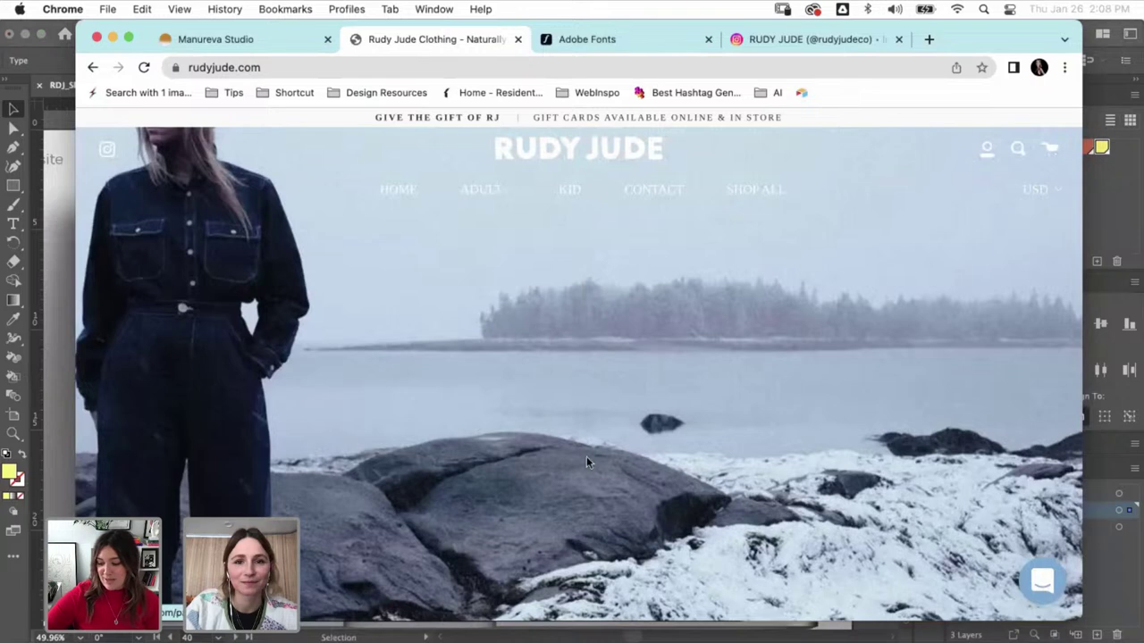
key("super+Tab")
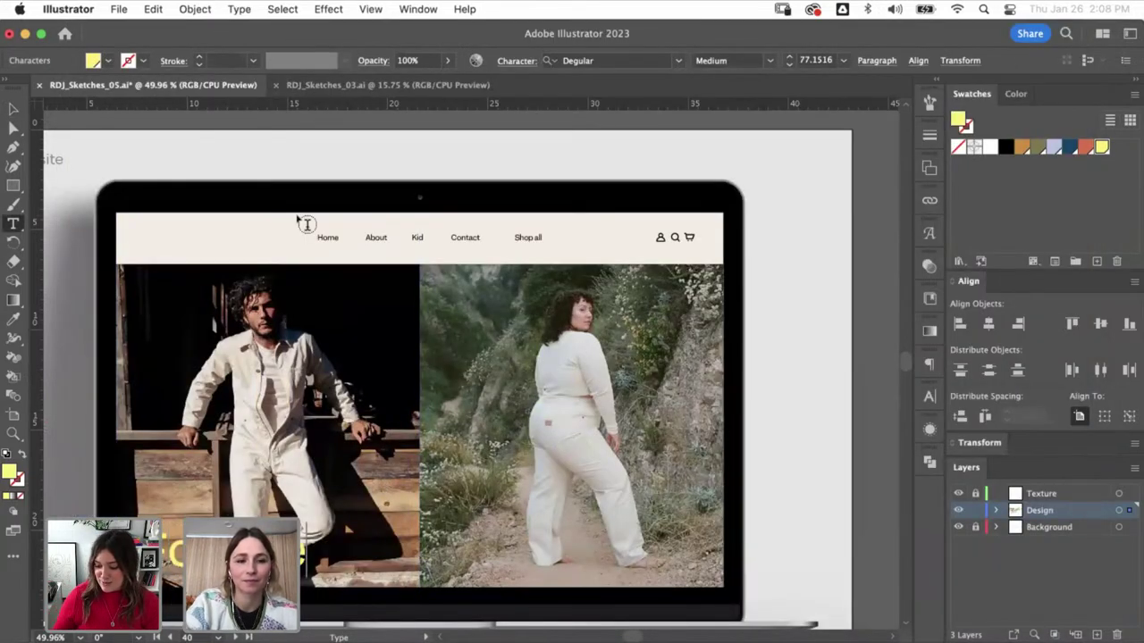
- Move the 'For everyone' text up and enlarge it
key("v")
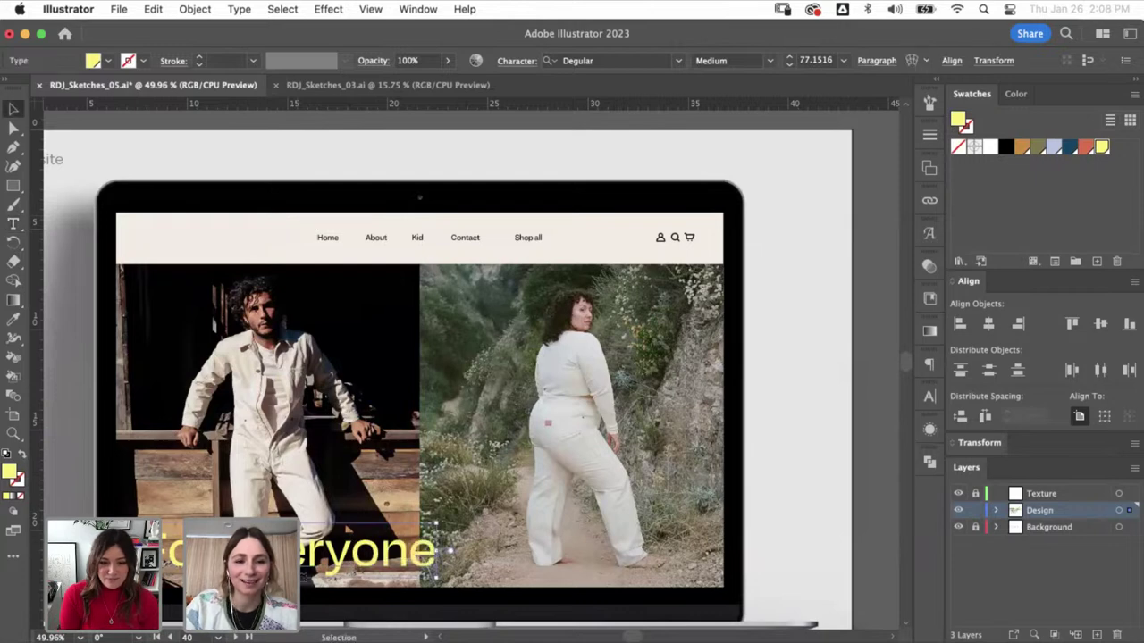
left_click_drag(422, 549, 384, 500)
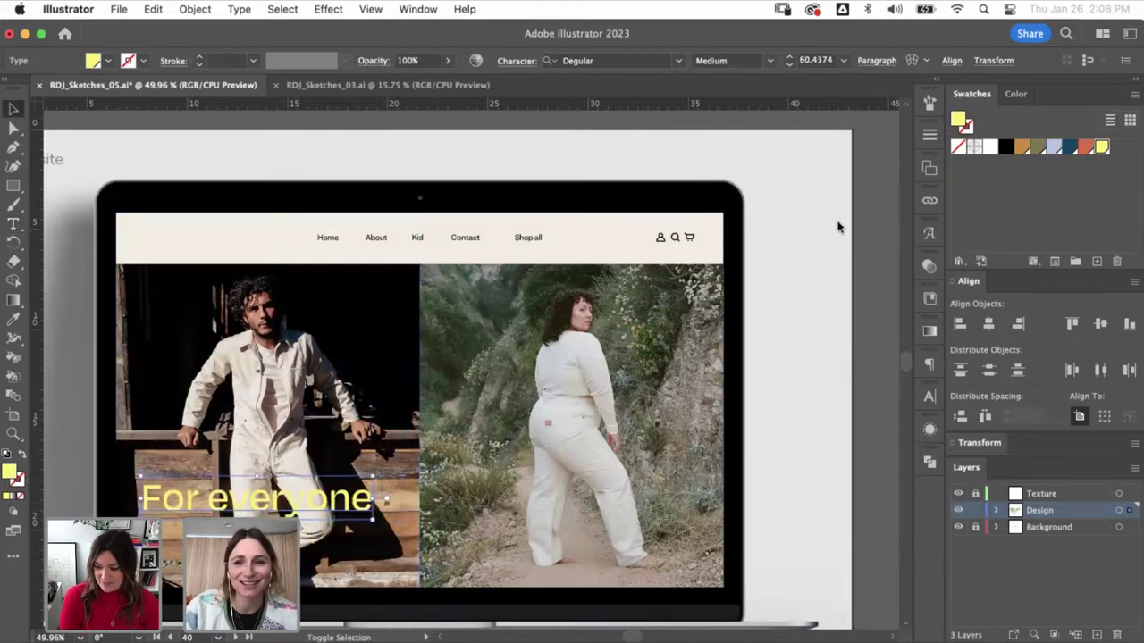
left_click(742, 258)
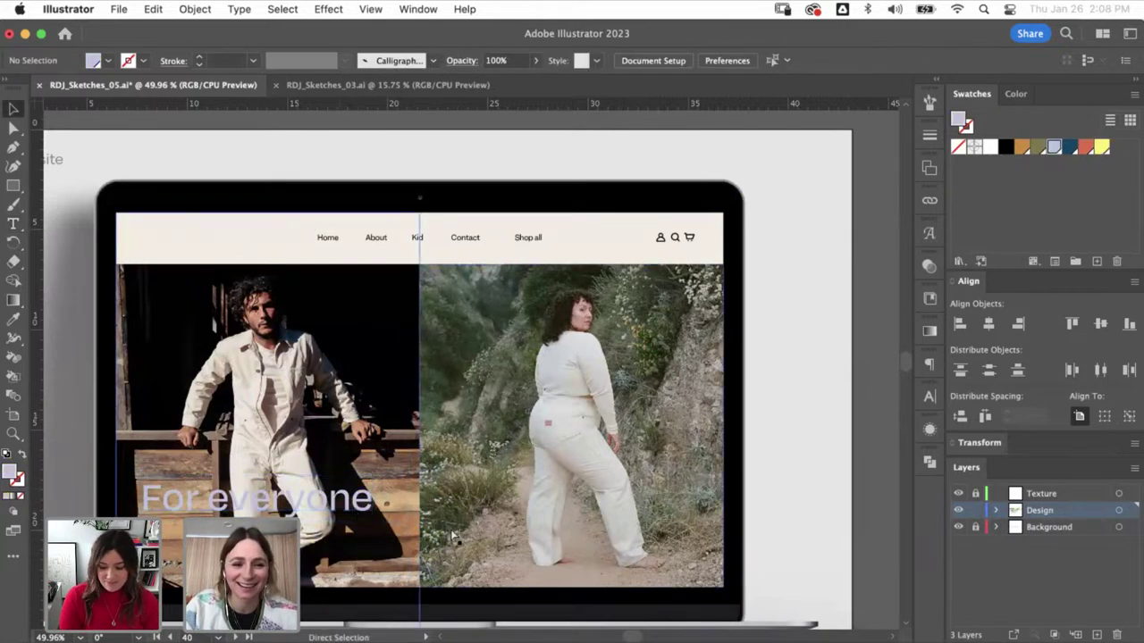
left_click(367, 500)
left_click_drag(389, 500, 404, 500)
- Enlarge 'For everyone' further and centre it across both screen photos
key("super+Tab")
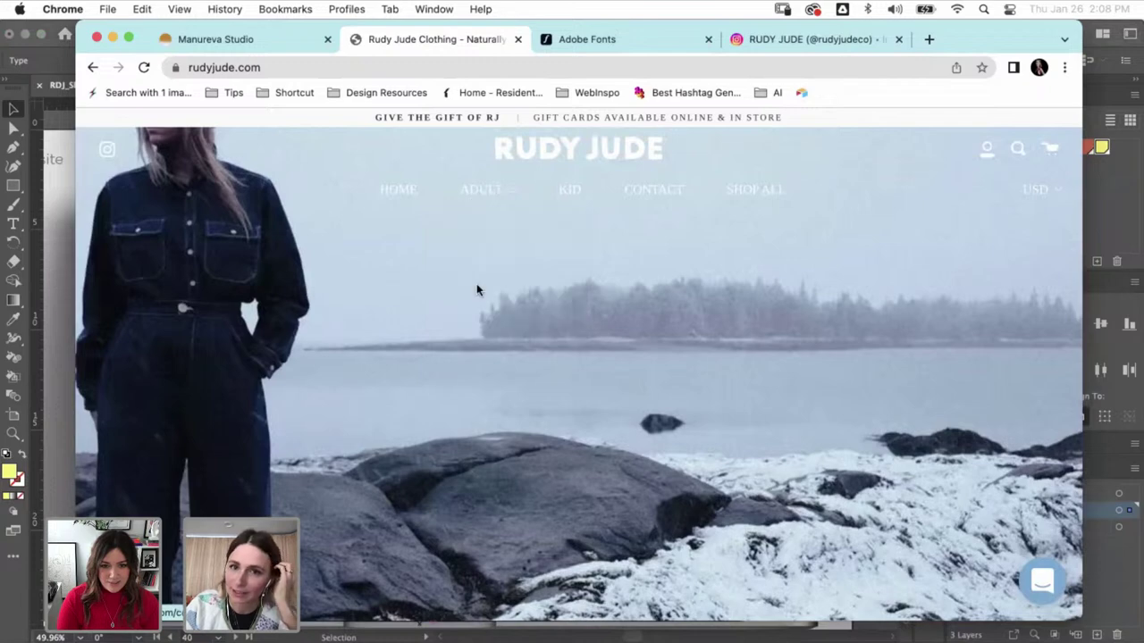
scroll(284, 373, "down", 10)
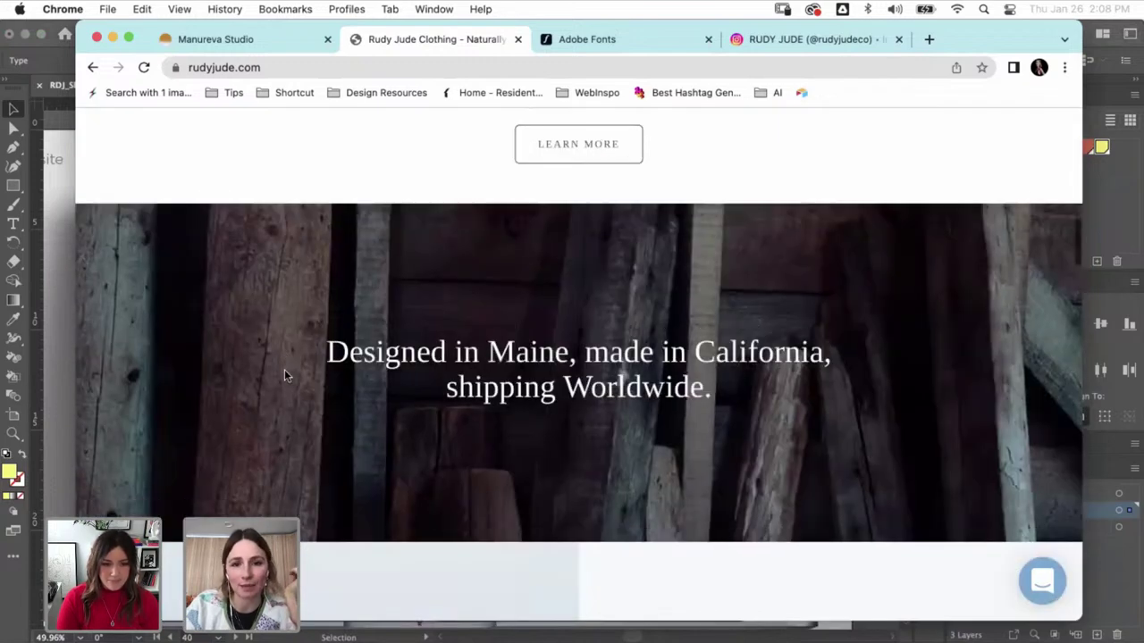
scroll(285, 373, "up", 10)
key("super+Tab")
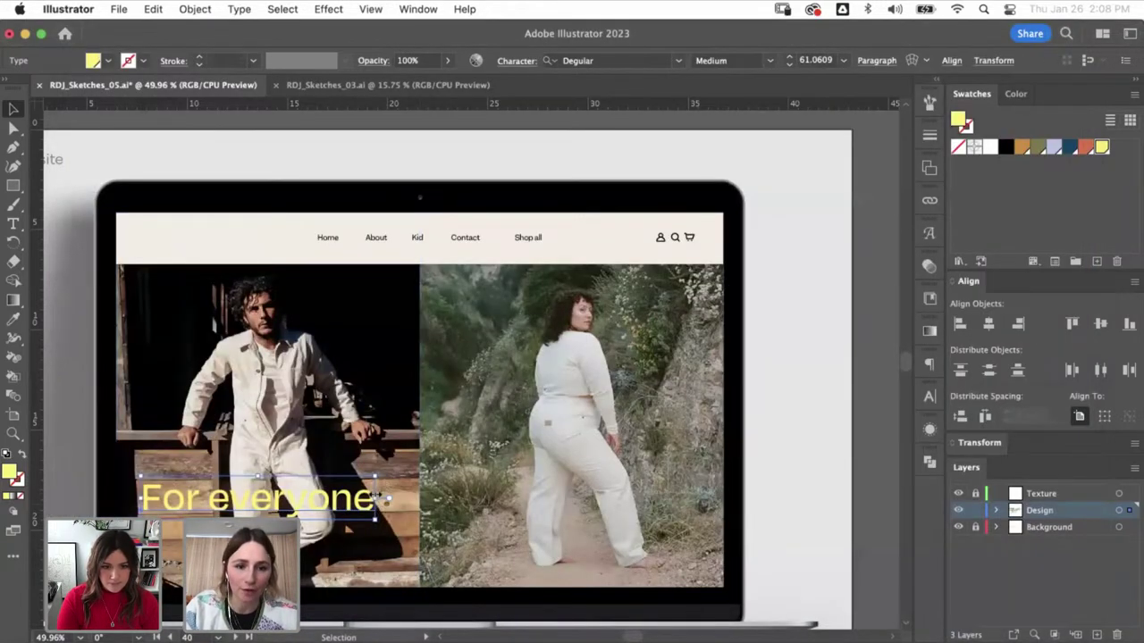
left_click_drag(380, 494, 413, 499)
left_click_drag(370, 510, 534, 440)
left_click(366, 393)
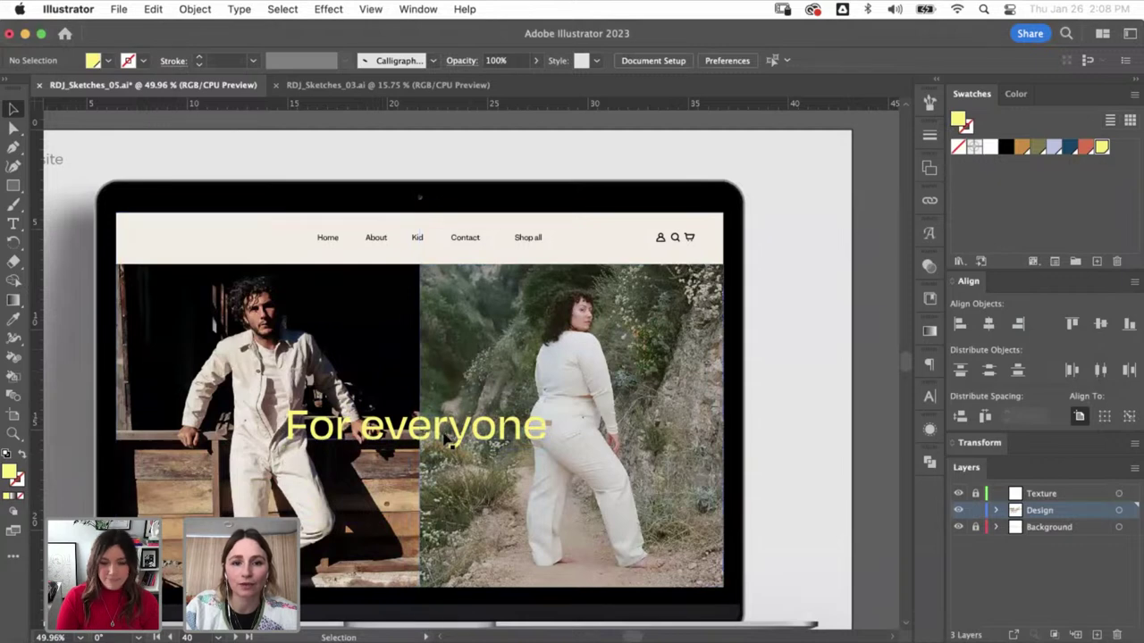
left_click_drag(447, 435, 448, 421)
- Draw a rectangle covering the laptop screen photos
key("super+minus")
key("super+minus")
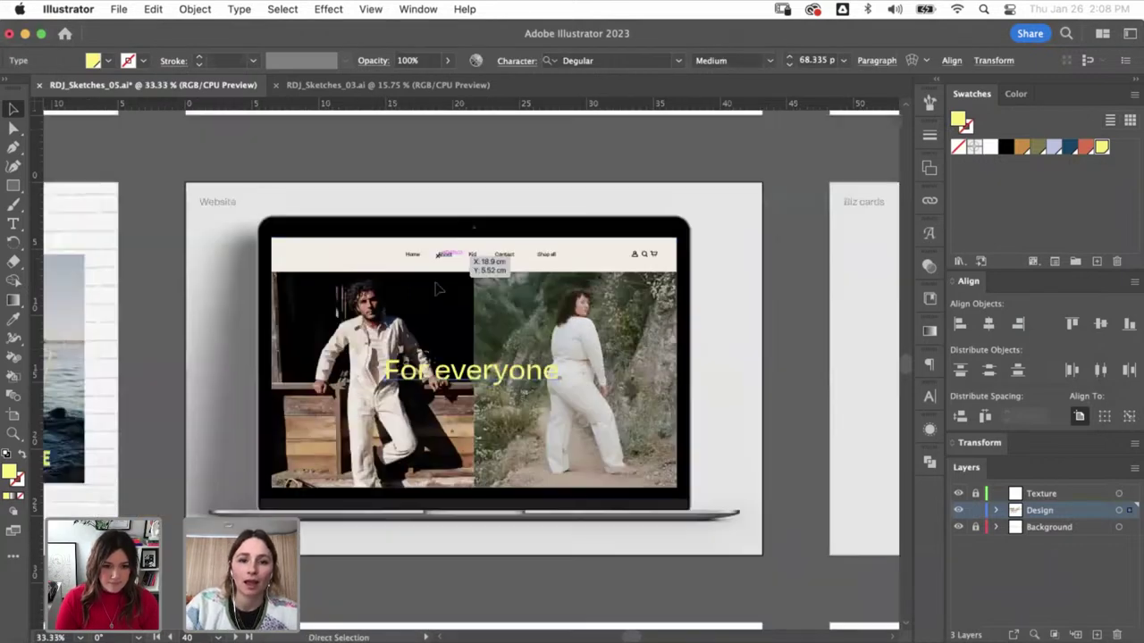
key("shift+super+a")
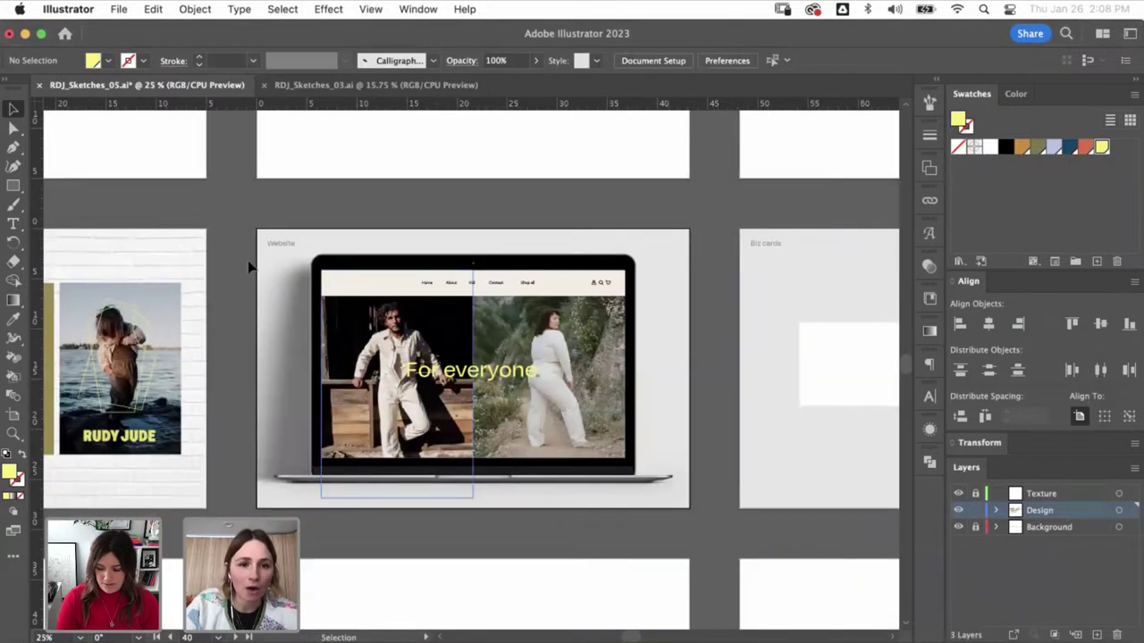
left_click_drag(323, 294, 625, 457)
key("v")
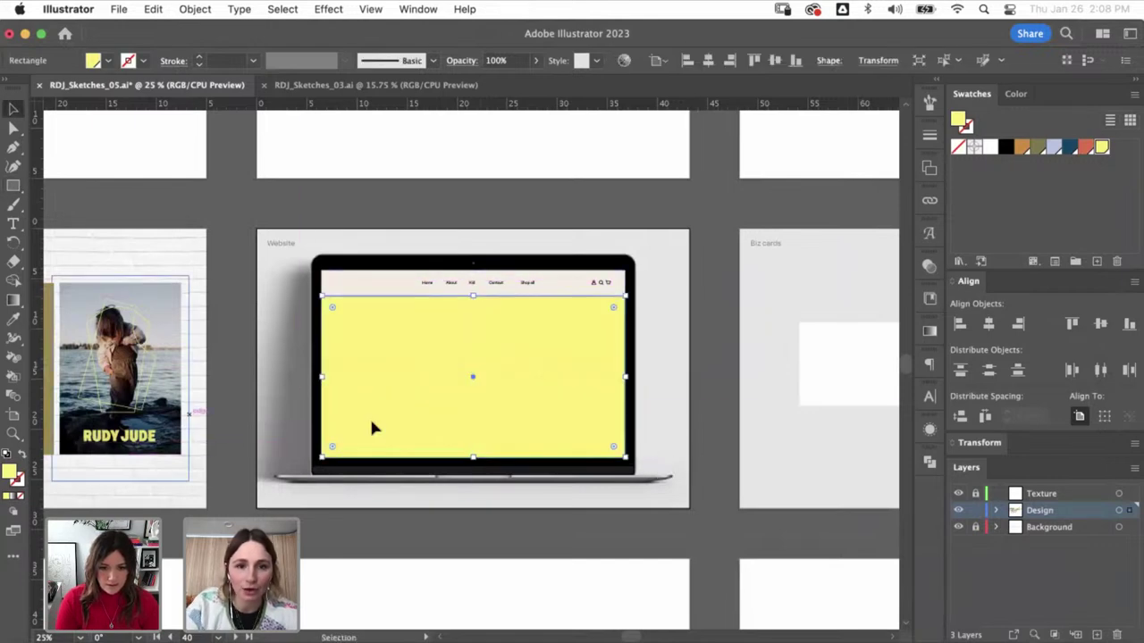
- Change the box's fill to a peach colour (EFBF8F)
double_click(10, 473)
left_click(615, 352)
left_click_drag(767, 505, 747, 520)
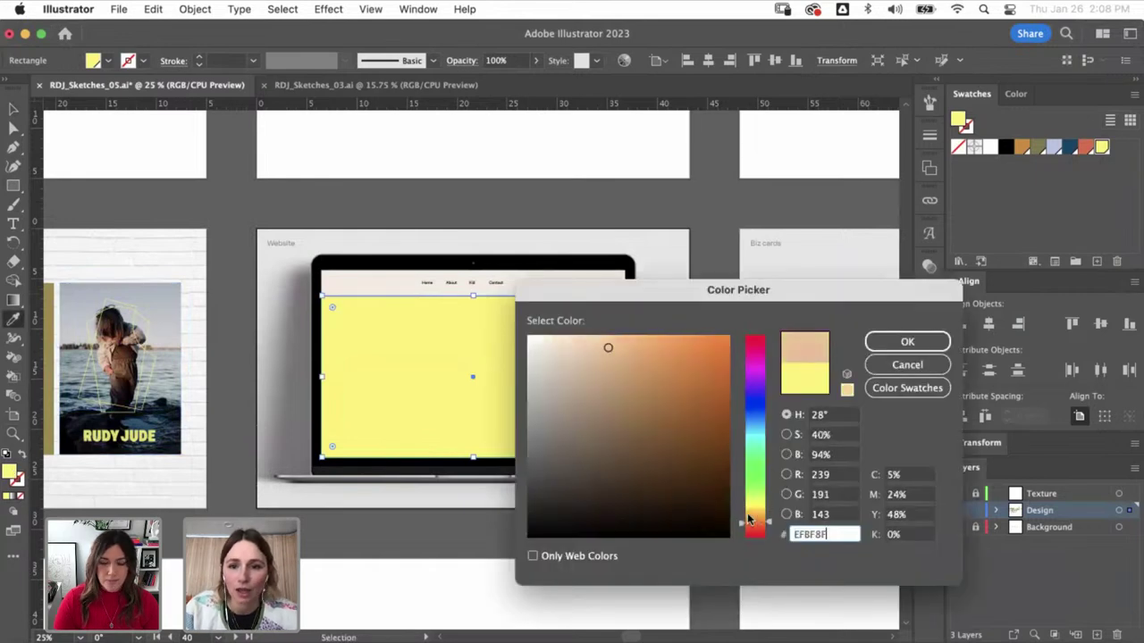
left_click(887, 342)
- Set the peach box to Multiply blend mode at 50% opacity
left_click(929, 266)
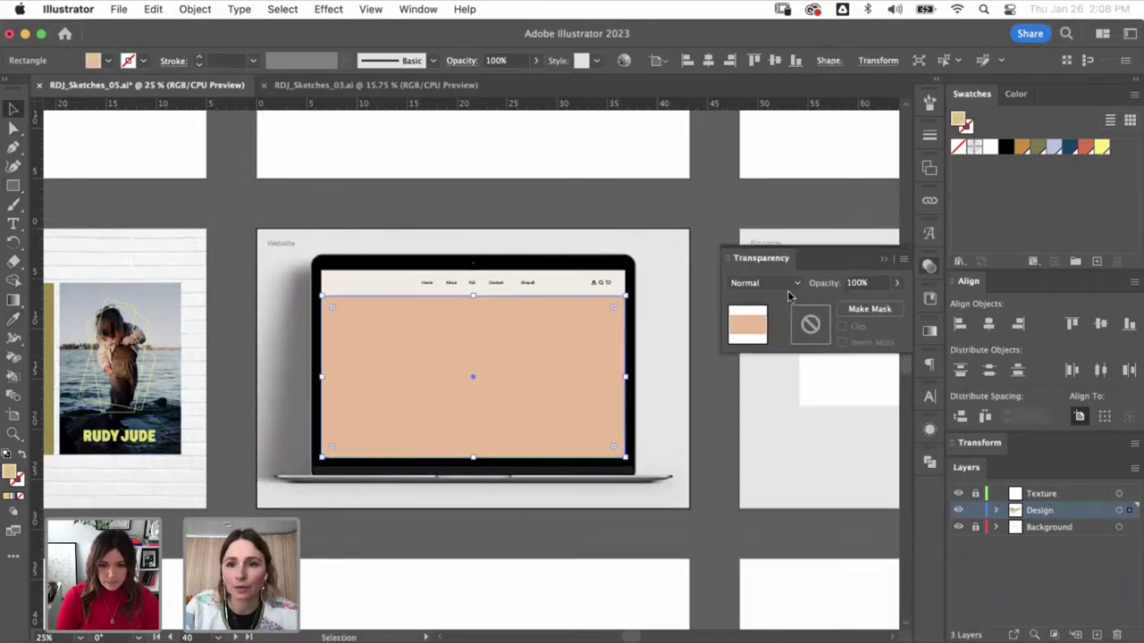
left_click(764, 282)
left_click(786, 339)
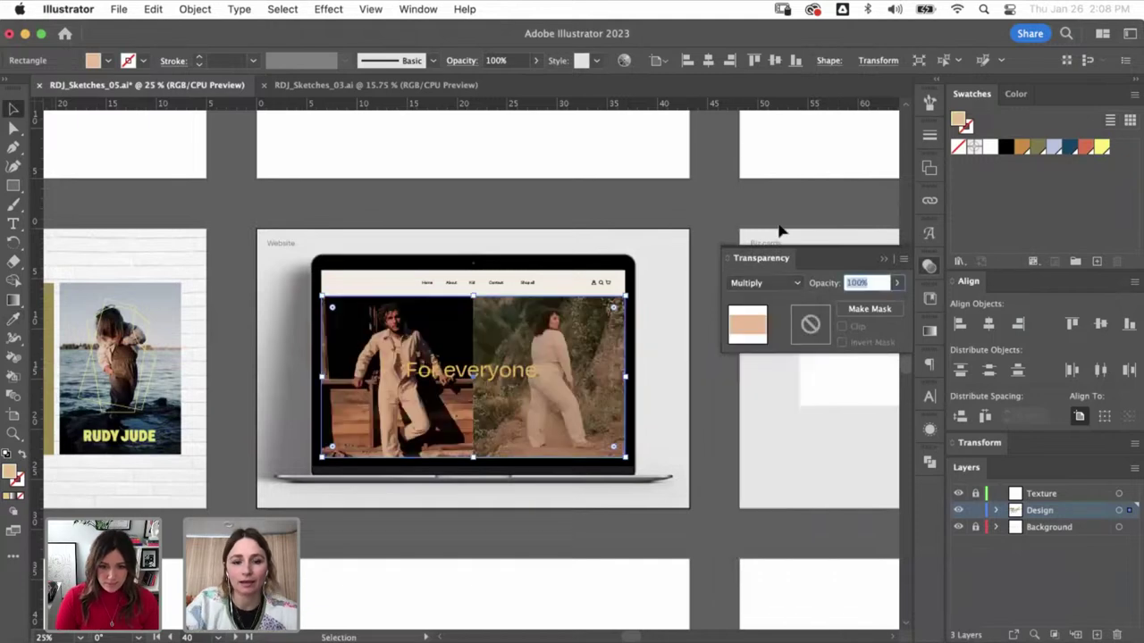
type("50")
key("Return")
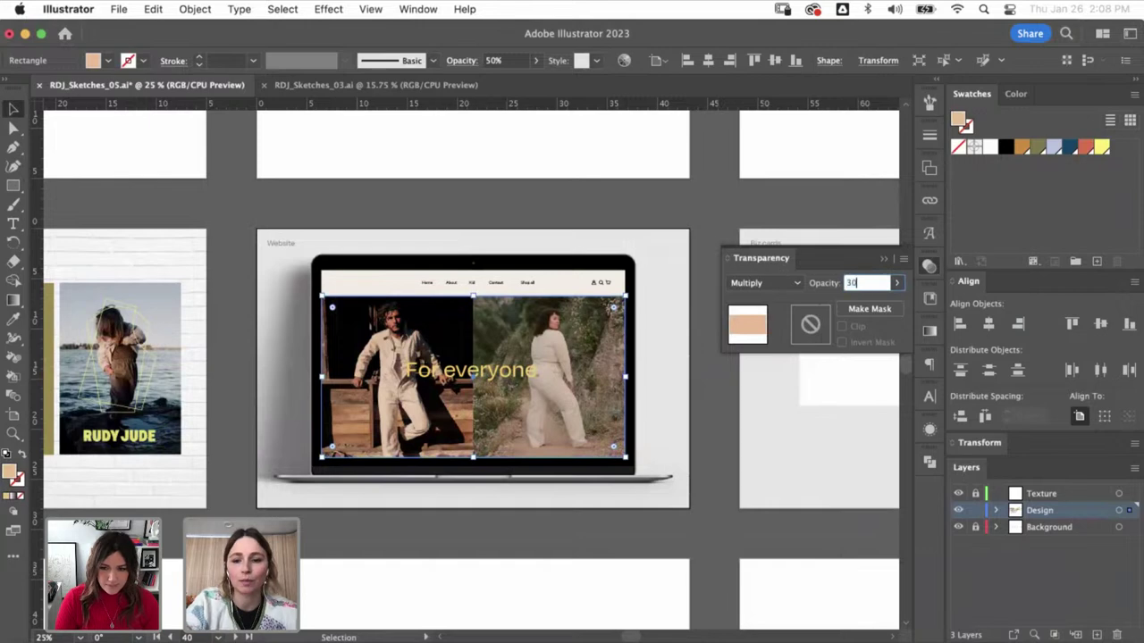
- Check the 'For everyone' headline over the overlay in outline view
left_click(498, 148)
key("super+y")
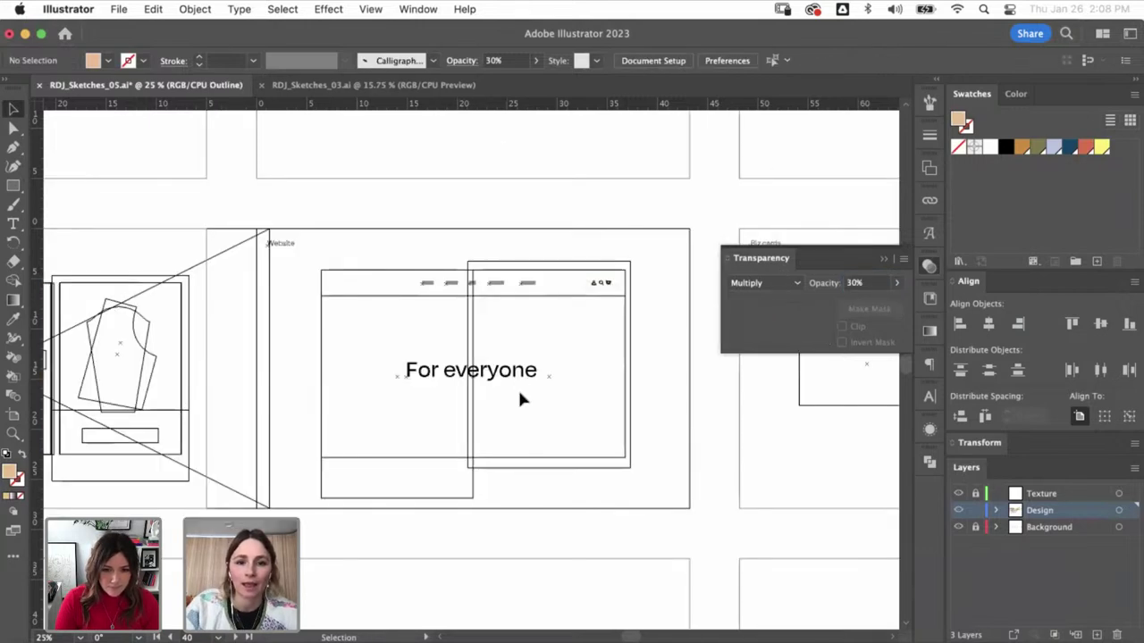
left_click(525, 379)
key("super+y")
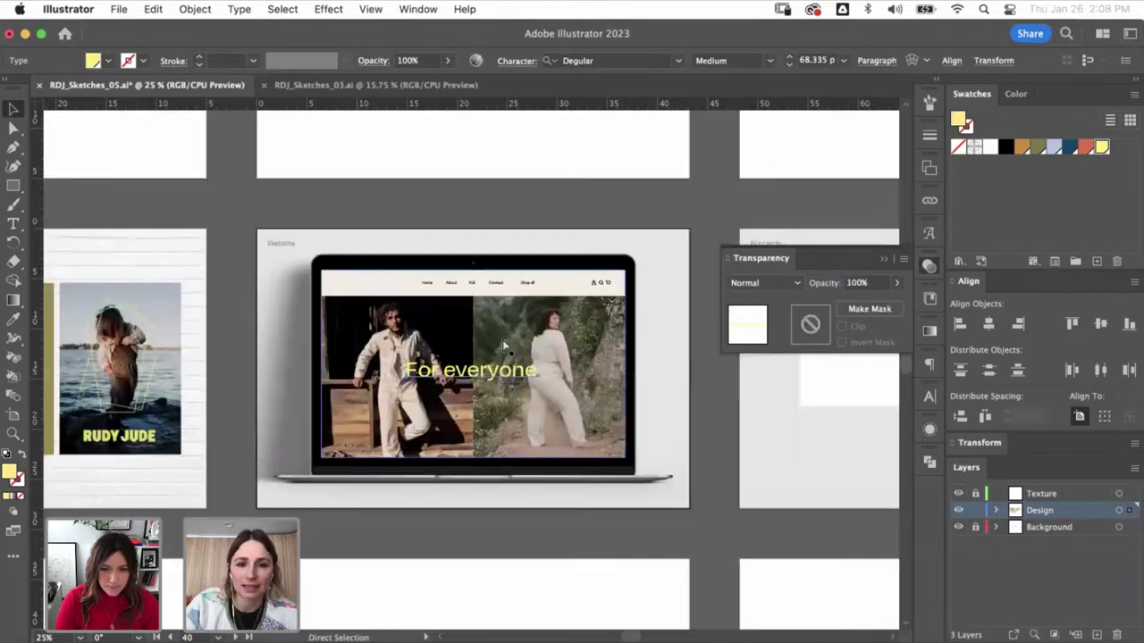
left_click(705, 139)
- Move to the neighbouring artboard and select the 'Discover the collection' button
key("super+space")
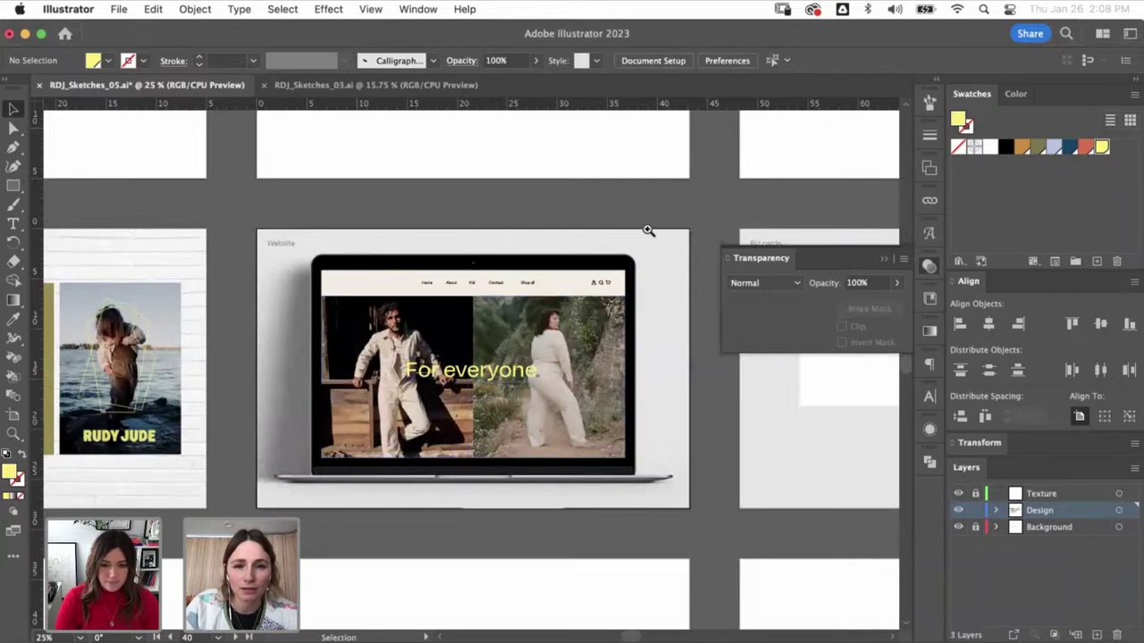
left_click(570, 420)
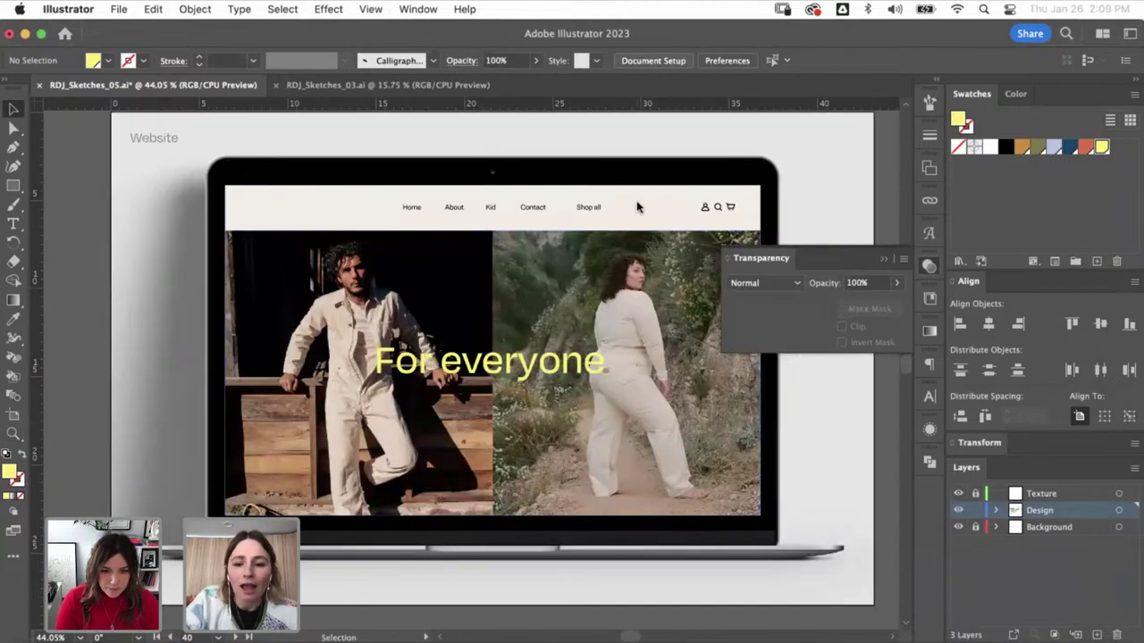
key("super+minus")
key("super+minus")
key("super+minus")
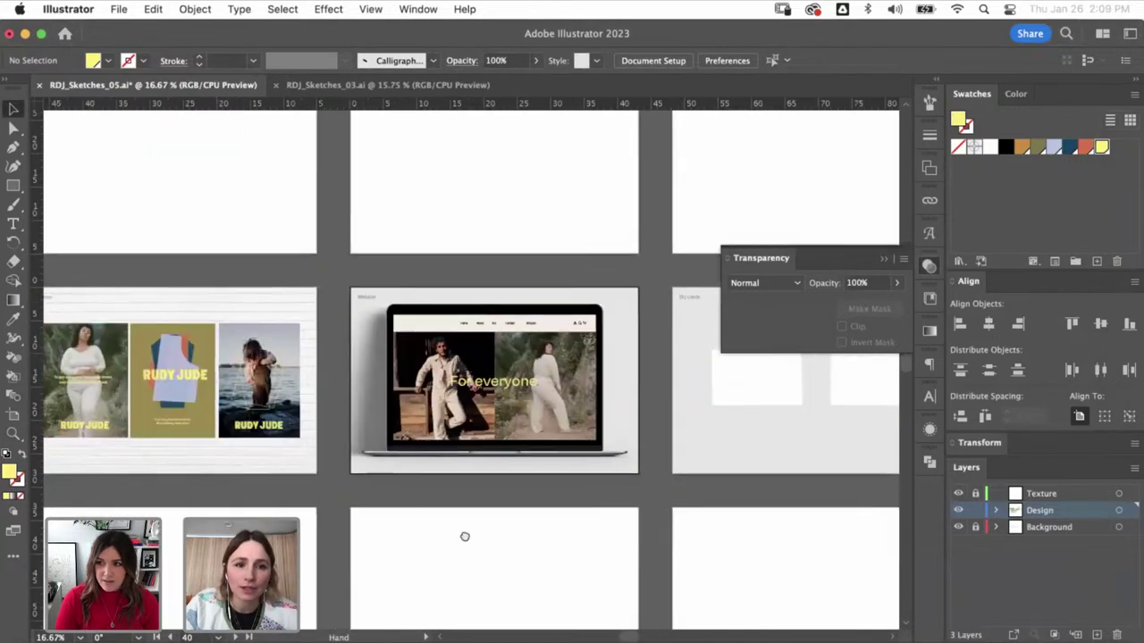
left_click_drag(284, 323, 479, 466)
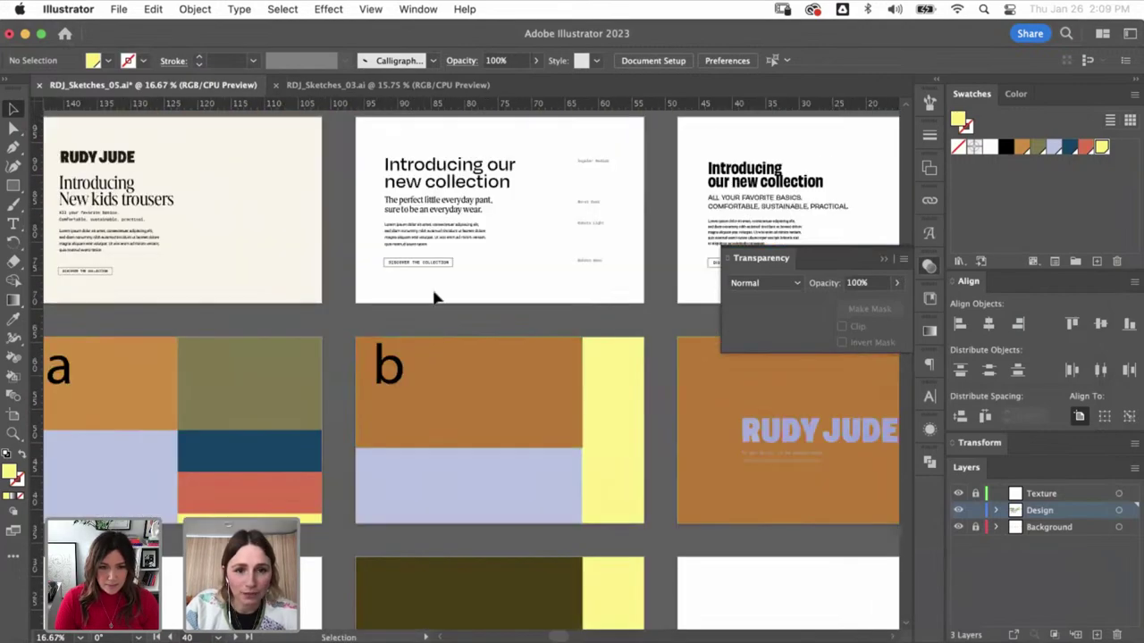
left_click(396, 263)
- Paste the button onto the hero and place it just below the headline
scroll(358, 401, "down", 5)
scroll(358, 401, "right", 6)
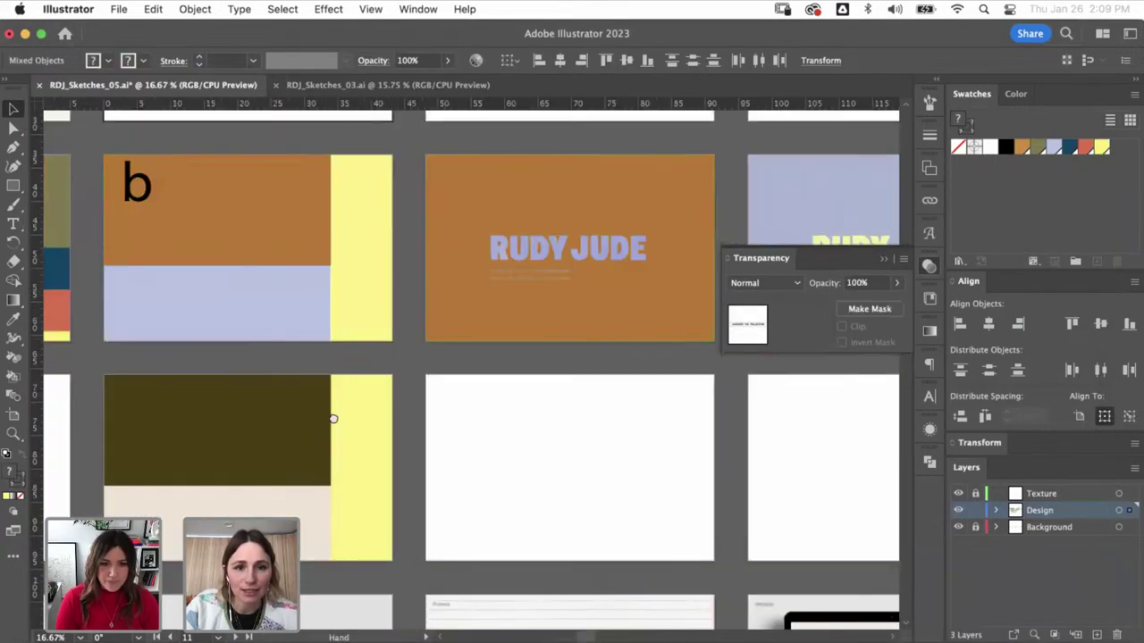
scroll(332, 418, "down", 5)
scroll(332, 418, "right", 6)
left_click_drag(685, 514, 417, 335)
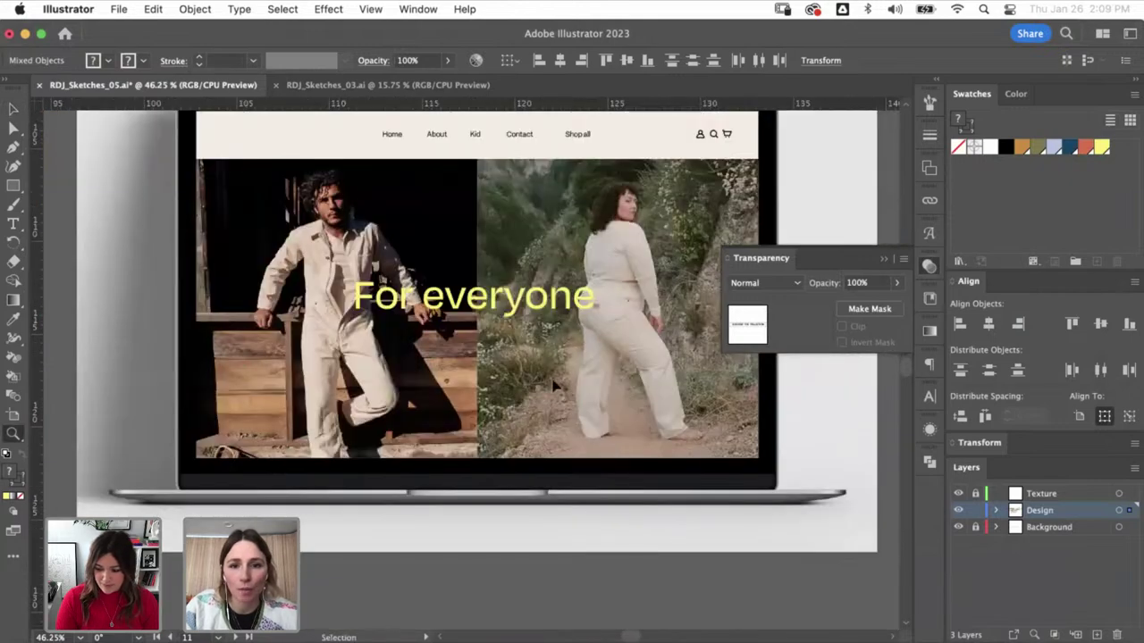
key("v")
left_click_drag(524, 378, 531, 344)
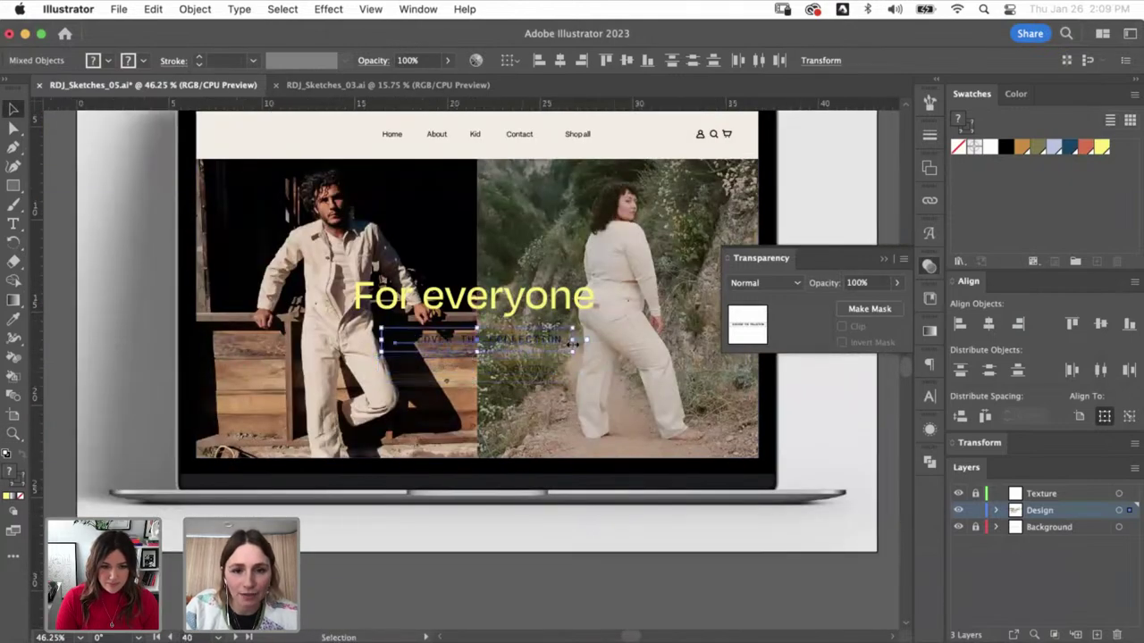
- Make the button's lettering yellow by applying the yellow swatch and swapping fill and stroke
key("z")
left_click(514, 427)
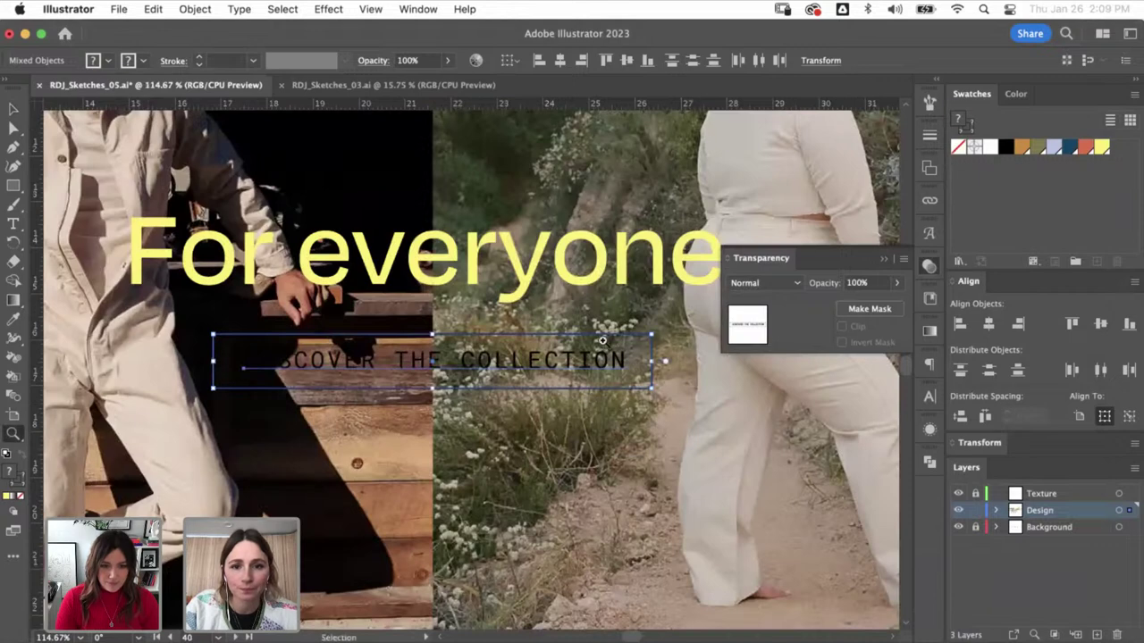
key("a")
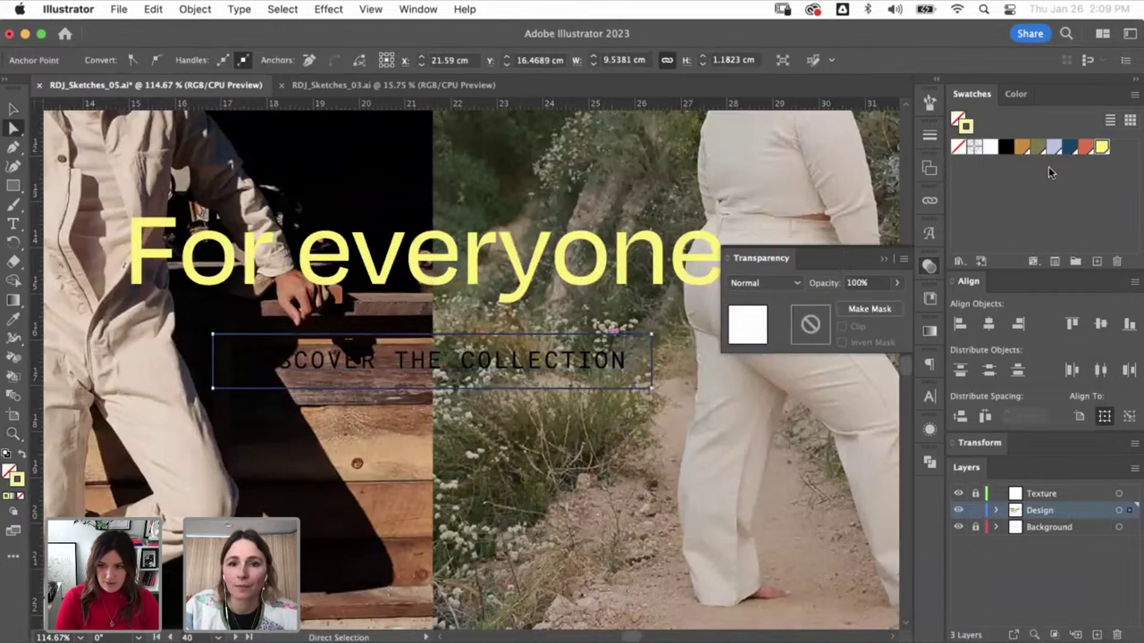
left_click(623, 360)
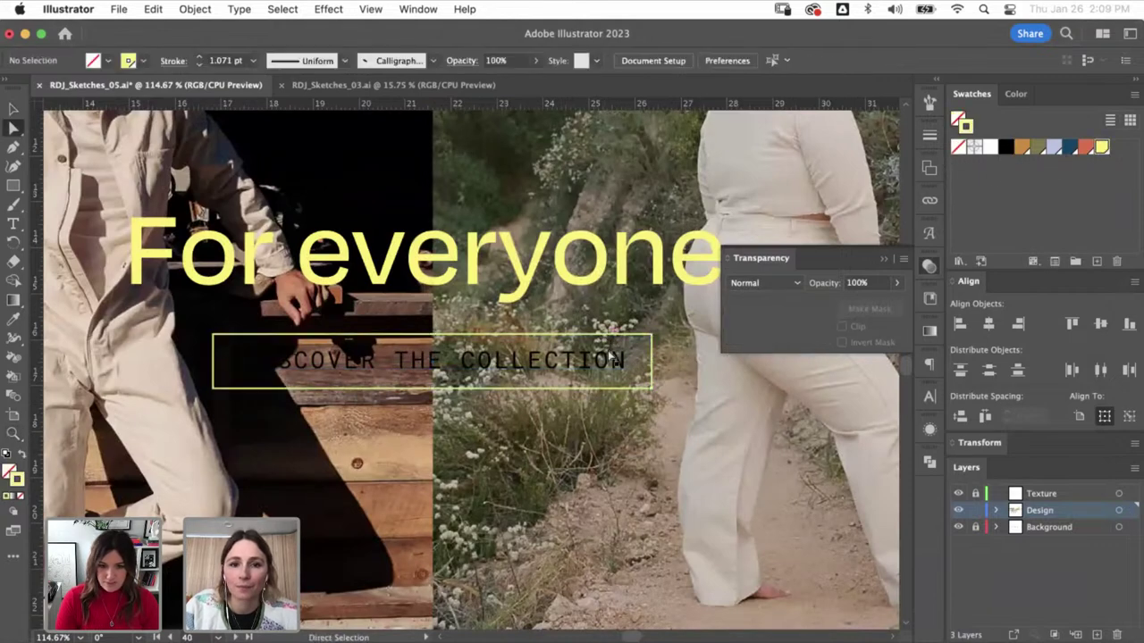
left_click(1103, 149)
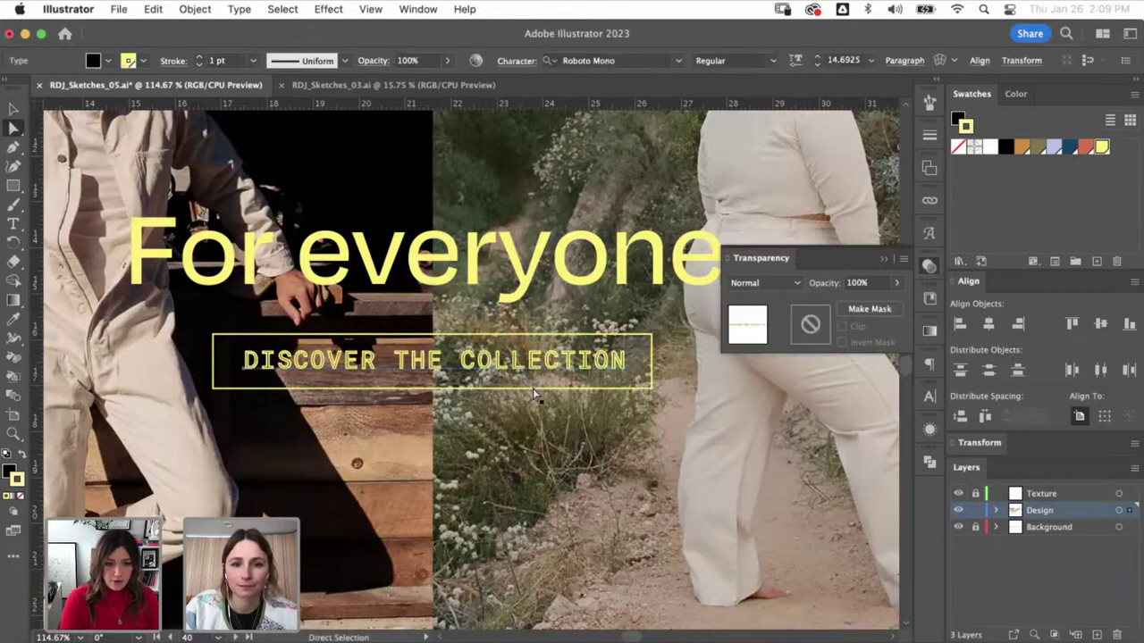
left_click(114, 457)
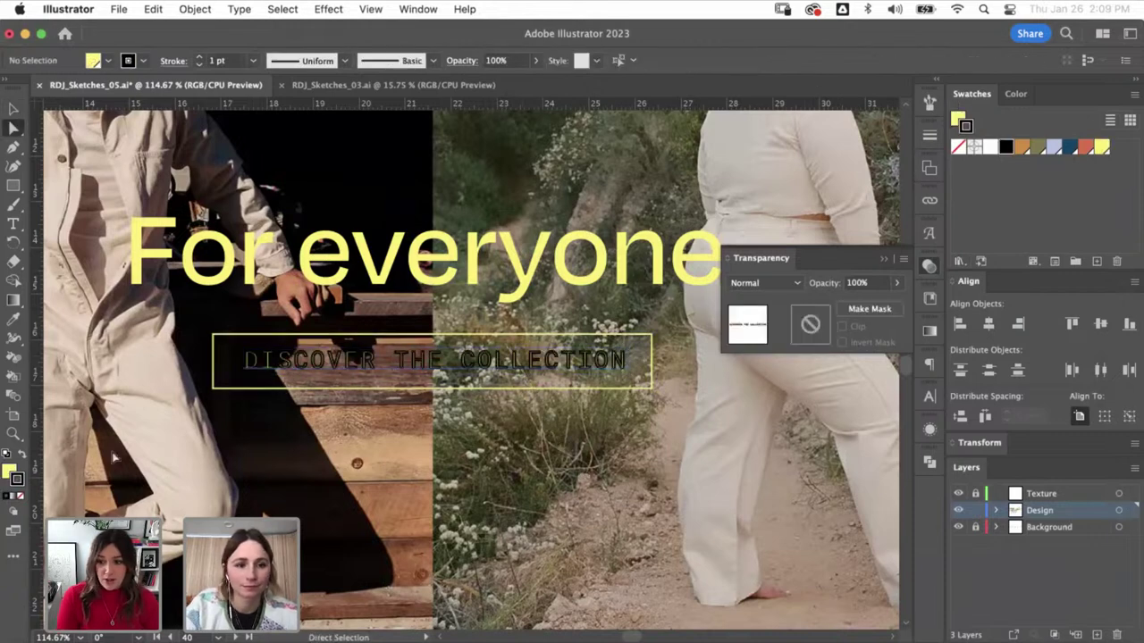
key("shift+x")
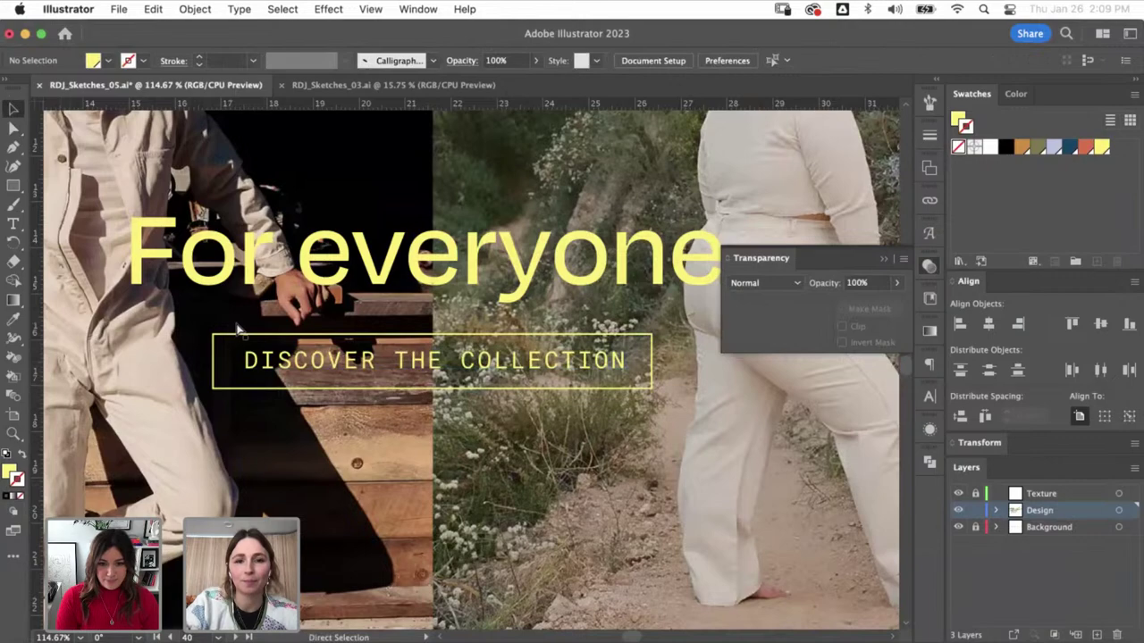
key("super+minus")
key("super+minus")
key("super+minus")
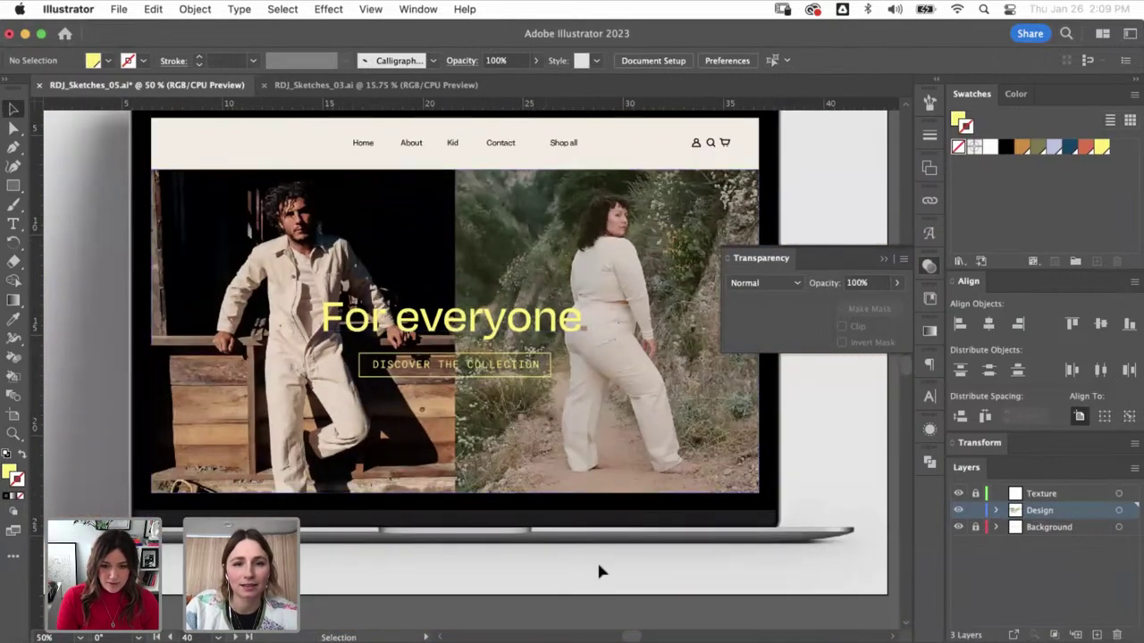
- Zoom in on the site header and shrink the RUDY JUDE logo to fit it
left_click(886, 260)
key("super+minus")
key("super+minus")
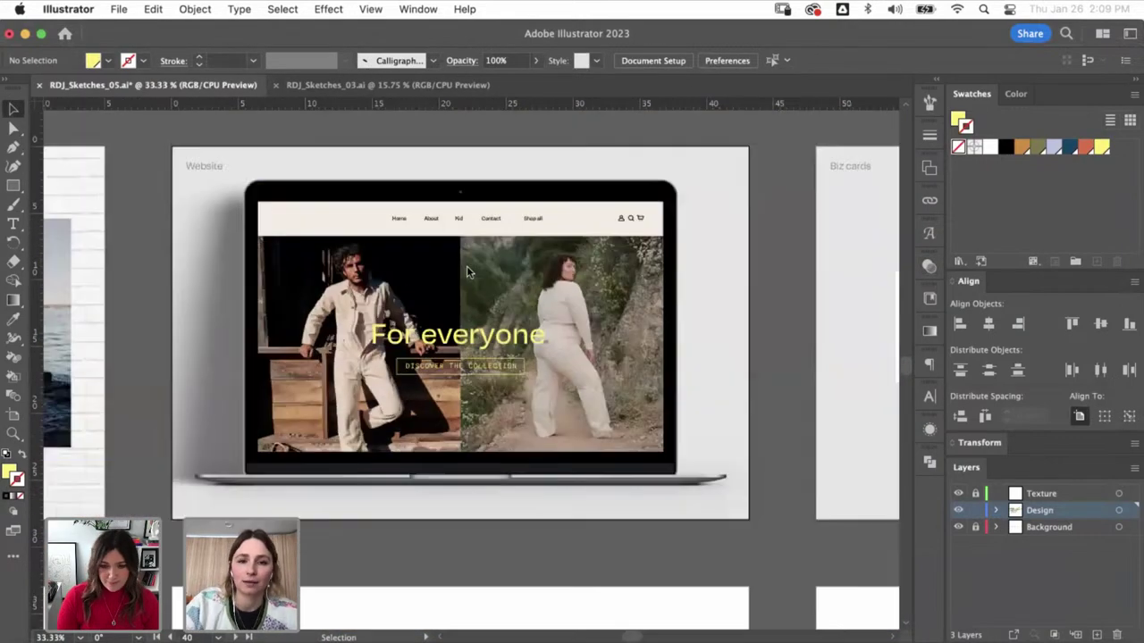
scroll(476, 200, "up", 4)
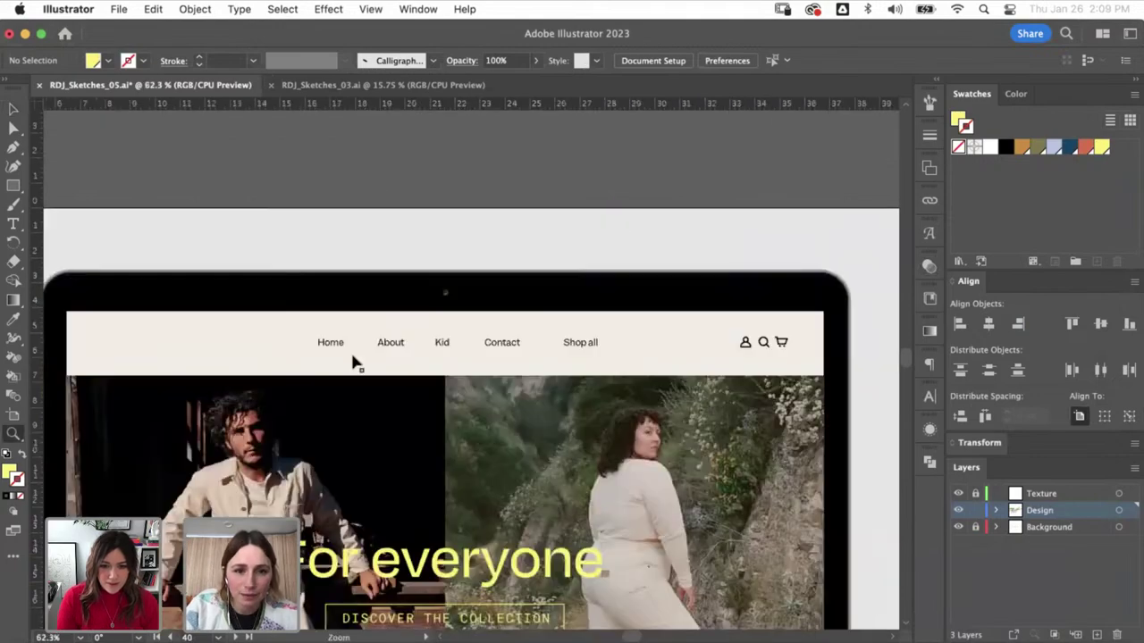
left_click_drag(324, 385, 492, 387)
scroll(477, 330, "down", 6)
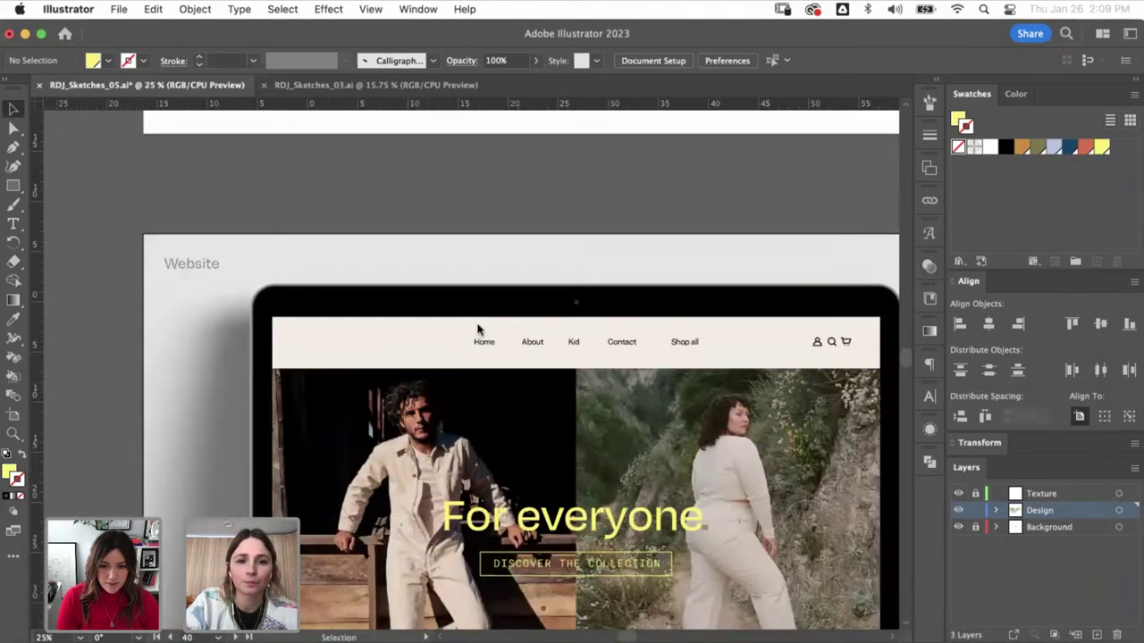
scroll(467, 508, "up", 3)
scroll(340, 400, "up", 5)
scroll(340, 400, "left", 2)
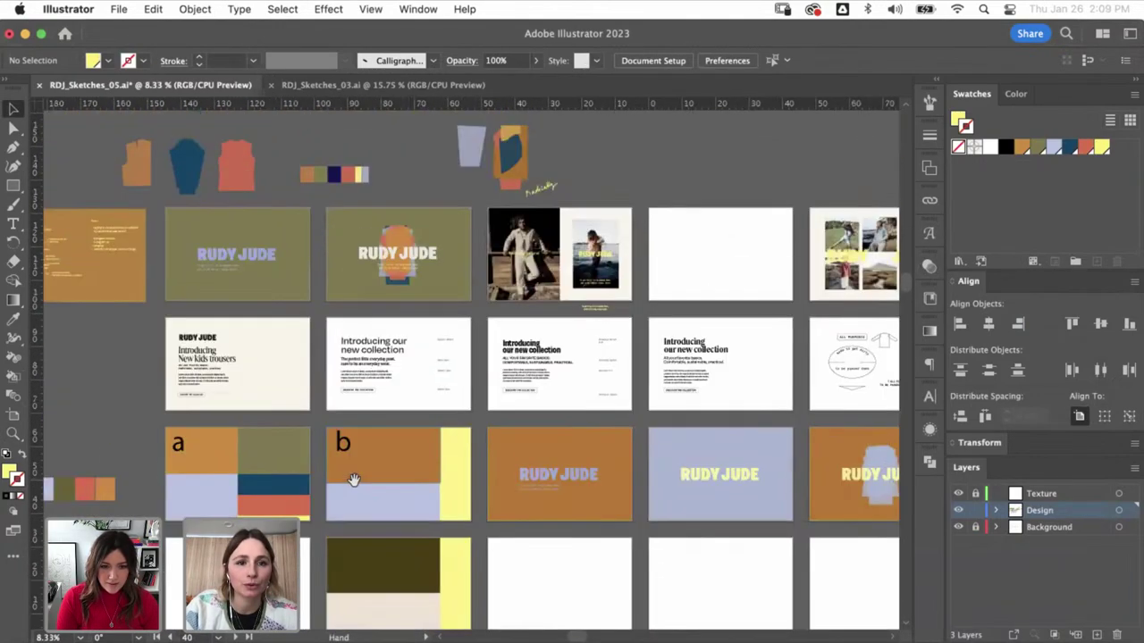
left_click(210, 341)
scroll(299, 329, "down", 5)
scroll(298, 330, "right", 3)
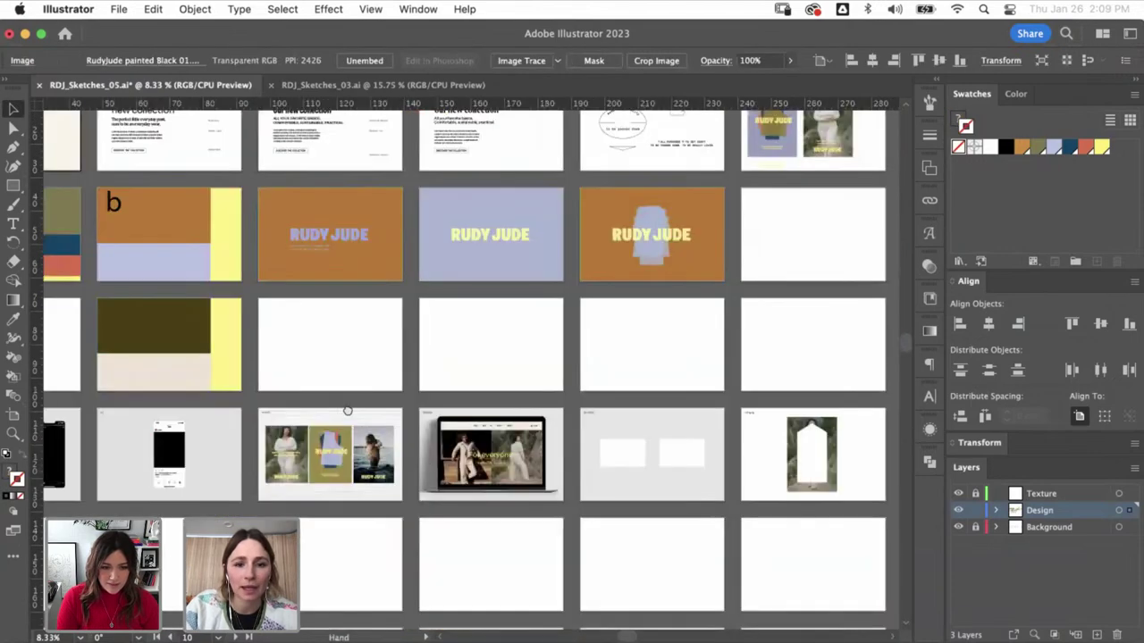
key("z")
left_click_drag(500, 465, 357, 355)
left_click_drag(476, 426, 276, 287)
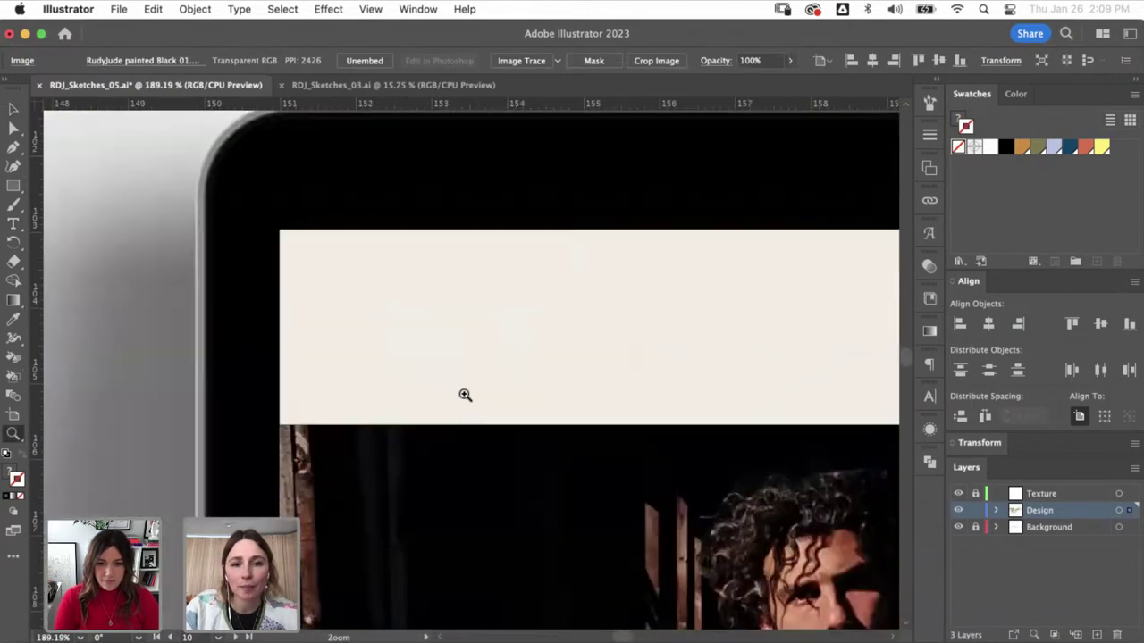
left_click_drag(472, 286, 417, 351)
- Using Outline view, move the RUDY JUDE logo up in the header and widen it
left_click(432, 394)
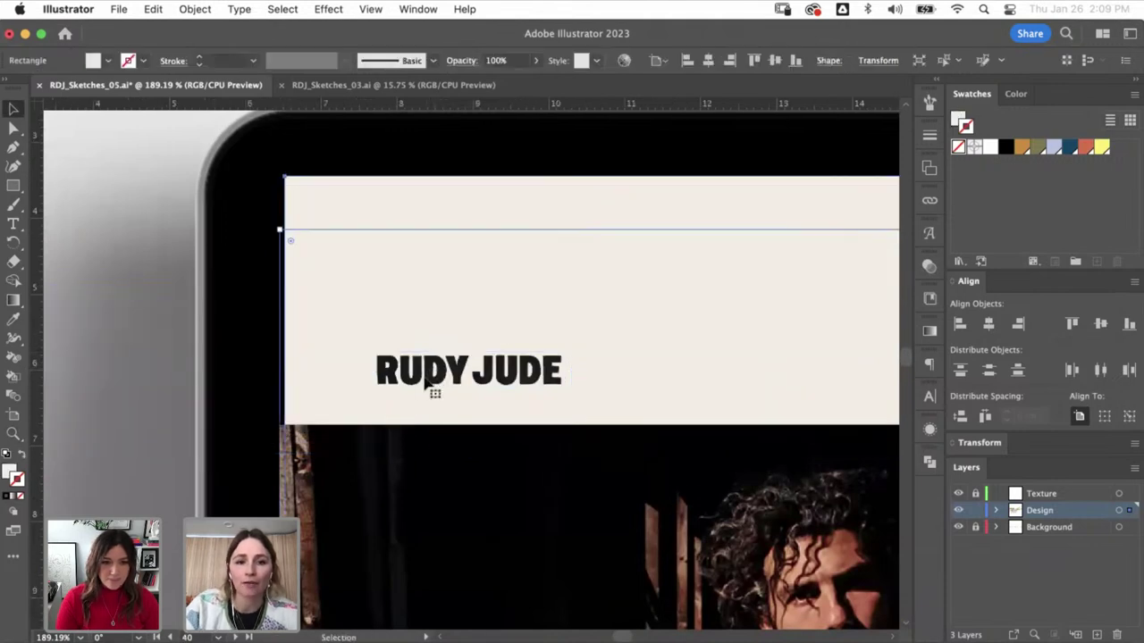
key("ctrl+y")
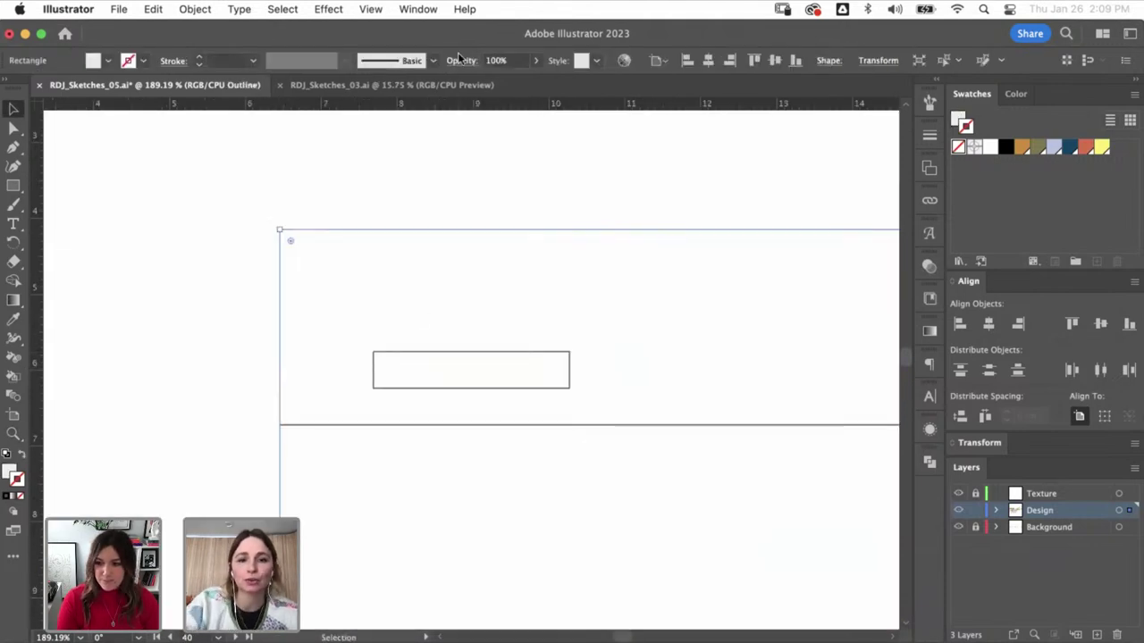
left_click(461, 369)
key("ctrl+y")
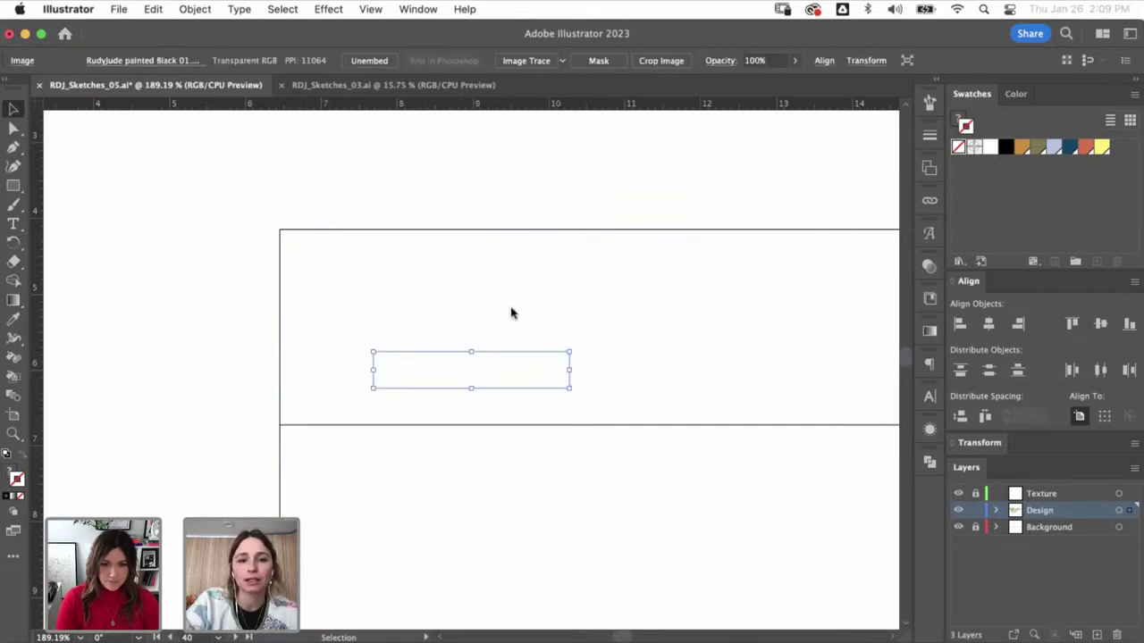
left_click(439, 385)
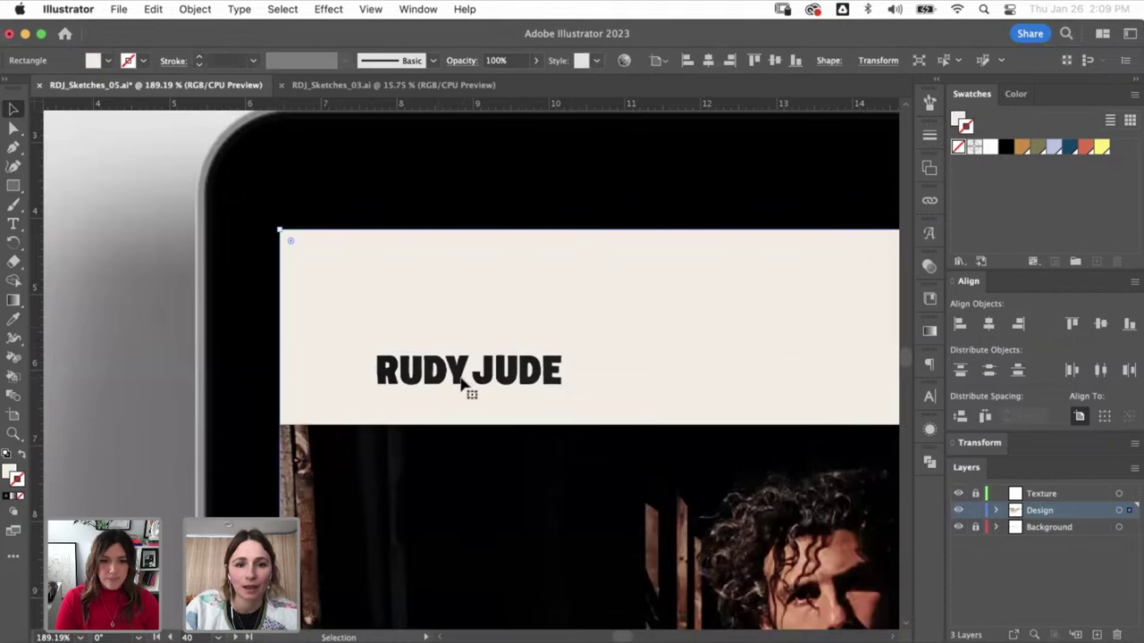
key("ctrl+y")
left_click(462, 349)
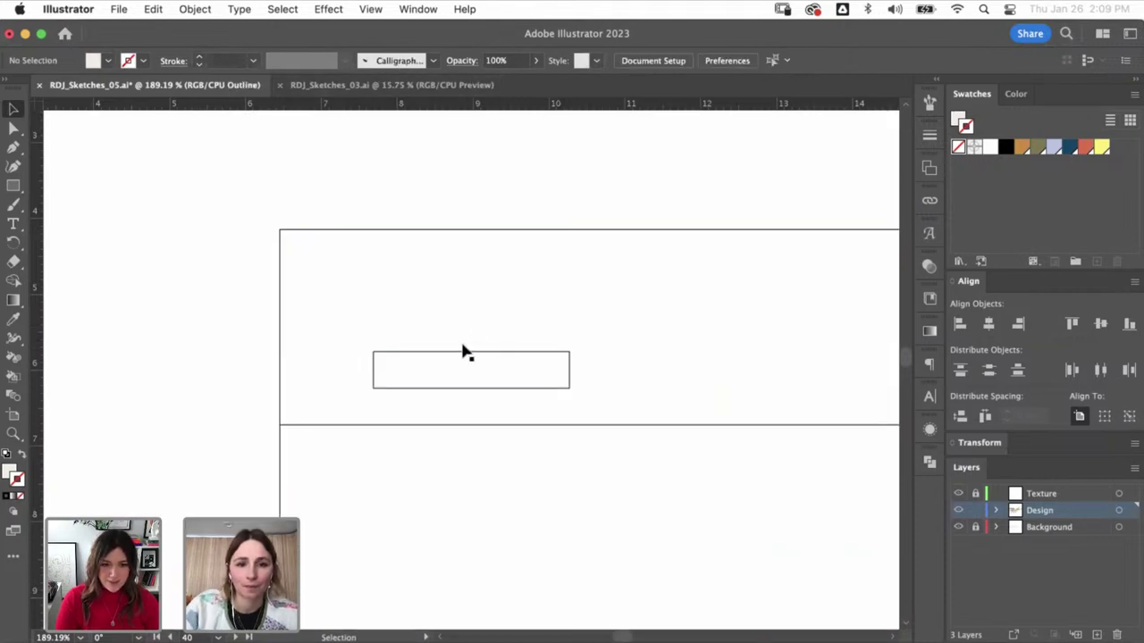
left_click_drag(462, 362, 466, 326)
left_click_drag(568, 334, 605, 334)
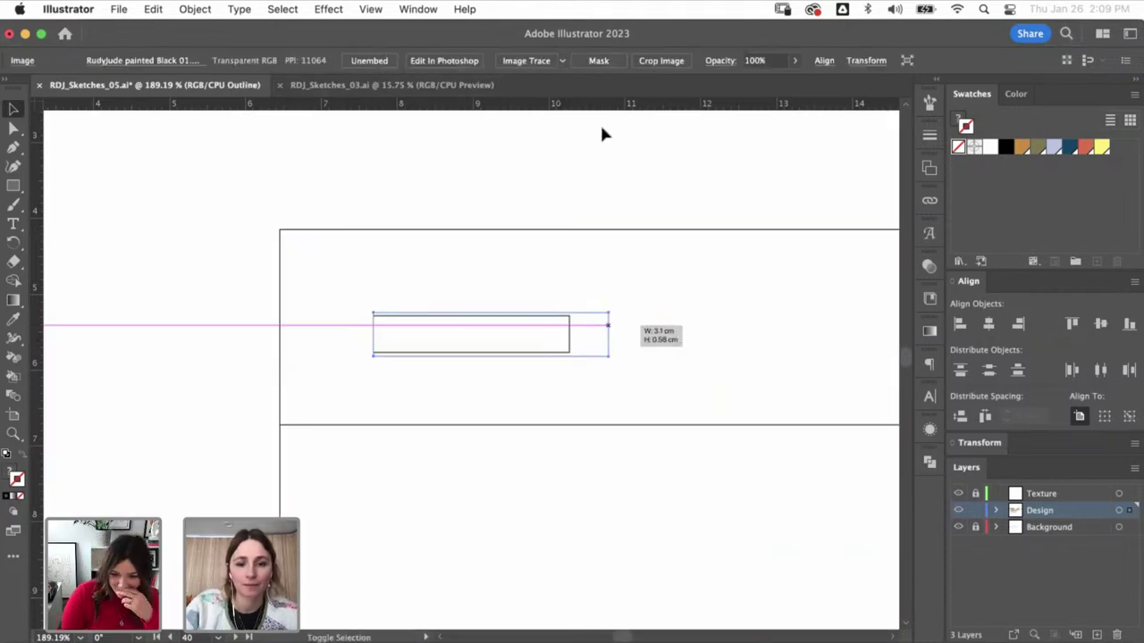
key("super+y")
- Check the header rectangle, logo and navigation links group by selecting each in turn
key("super+minus")
key("super+minus")
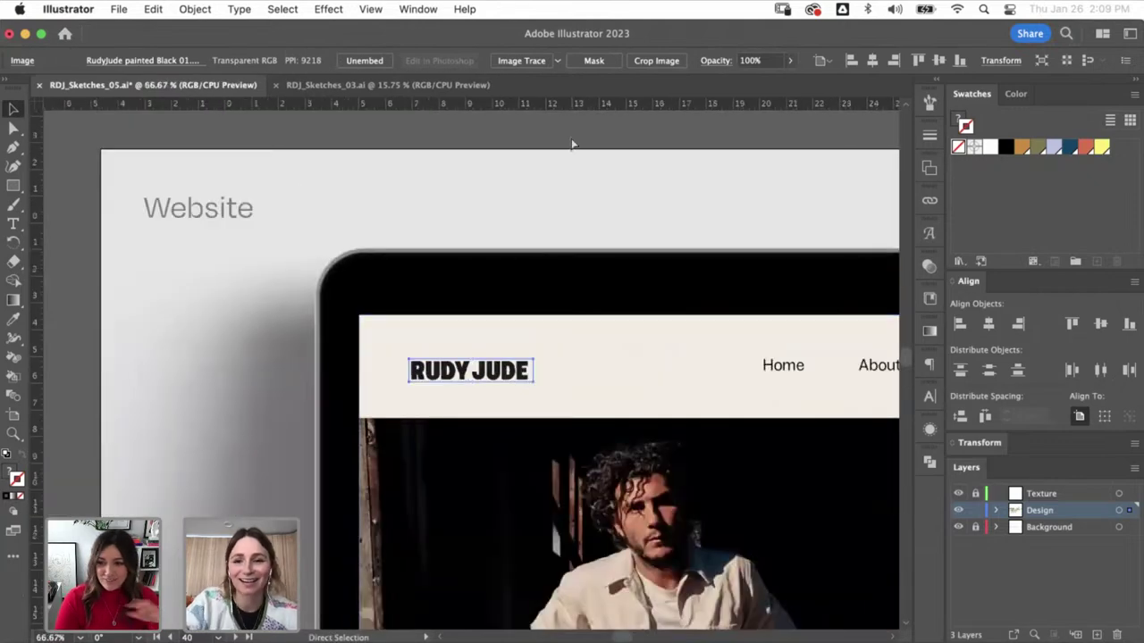
key("super+minus")
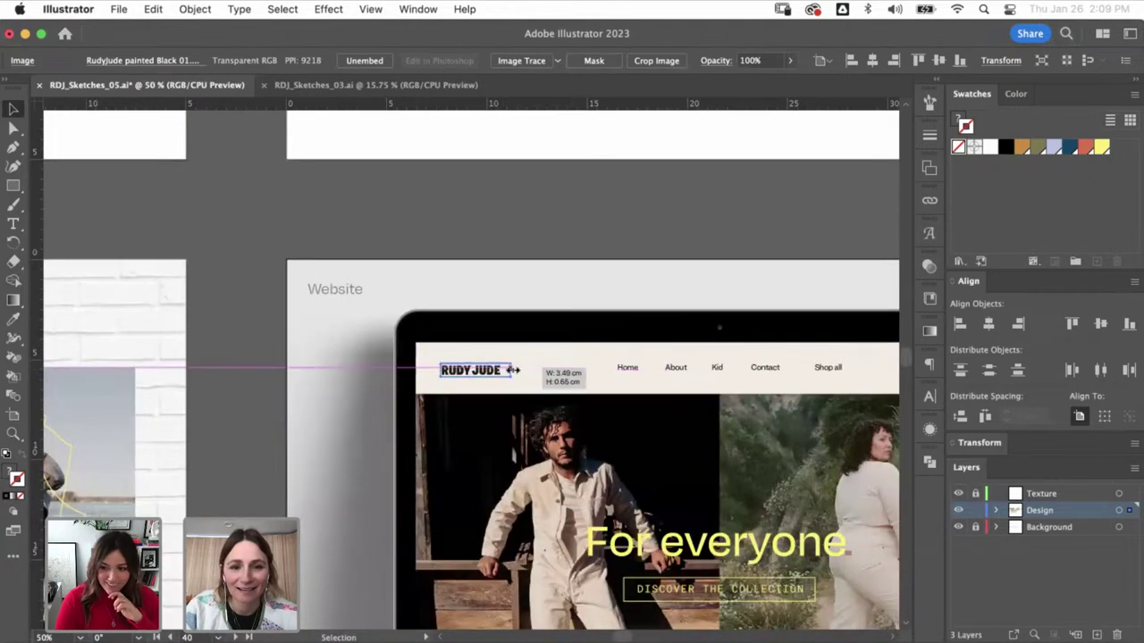
key("super+shift+a")
left_click_drag(648, 405, 485, 362)
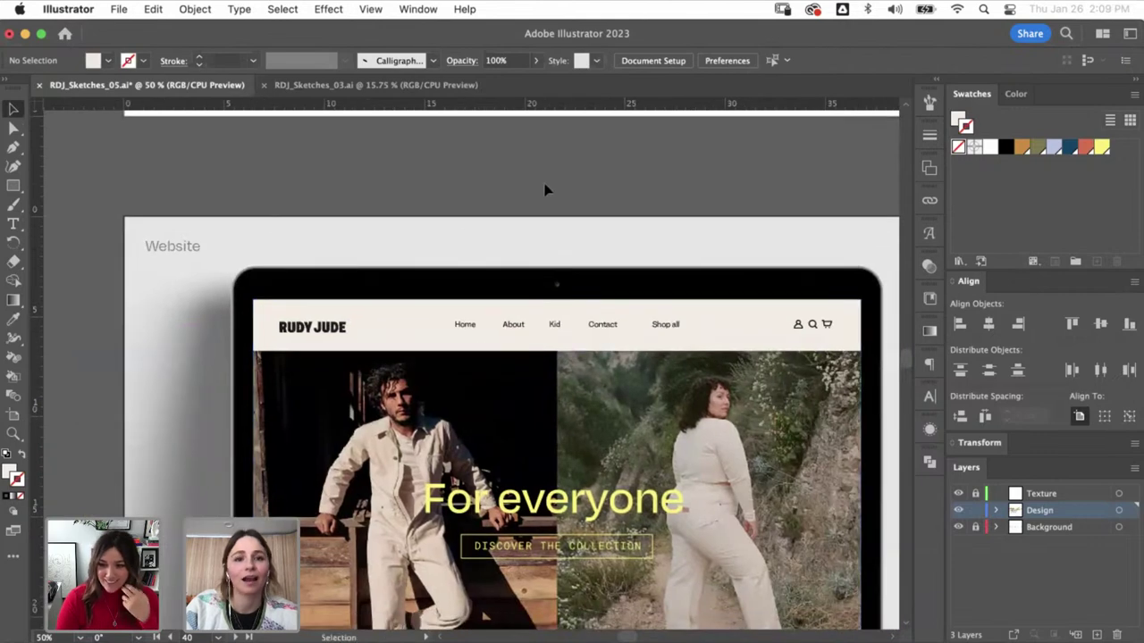
left_click(390, 365)
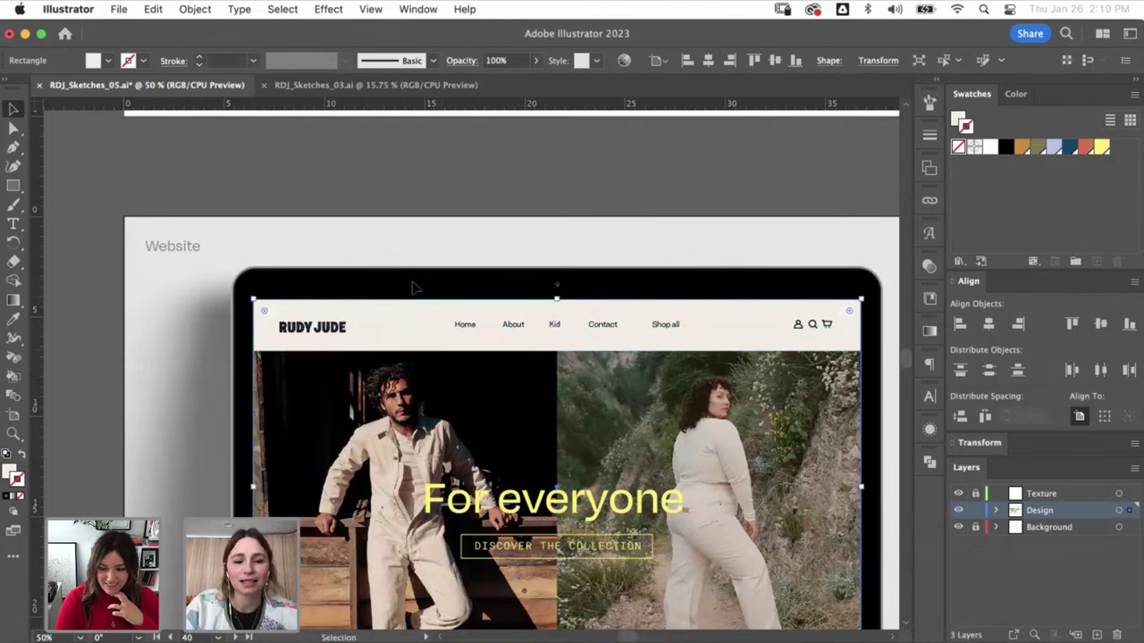
left_click_drag(302, 340, 368, 279)
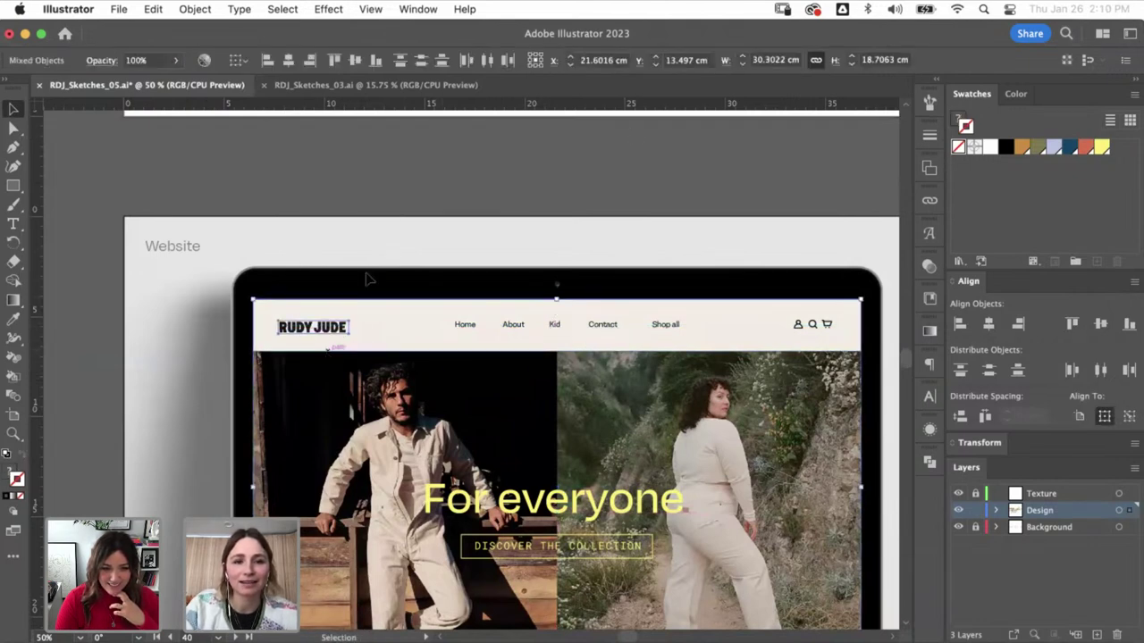
left_click(425, 333)
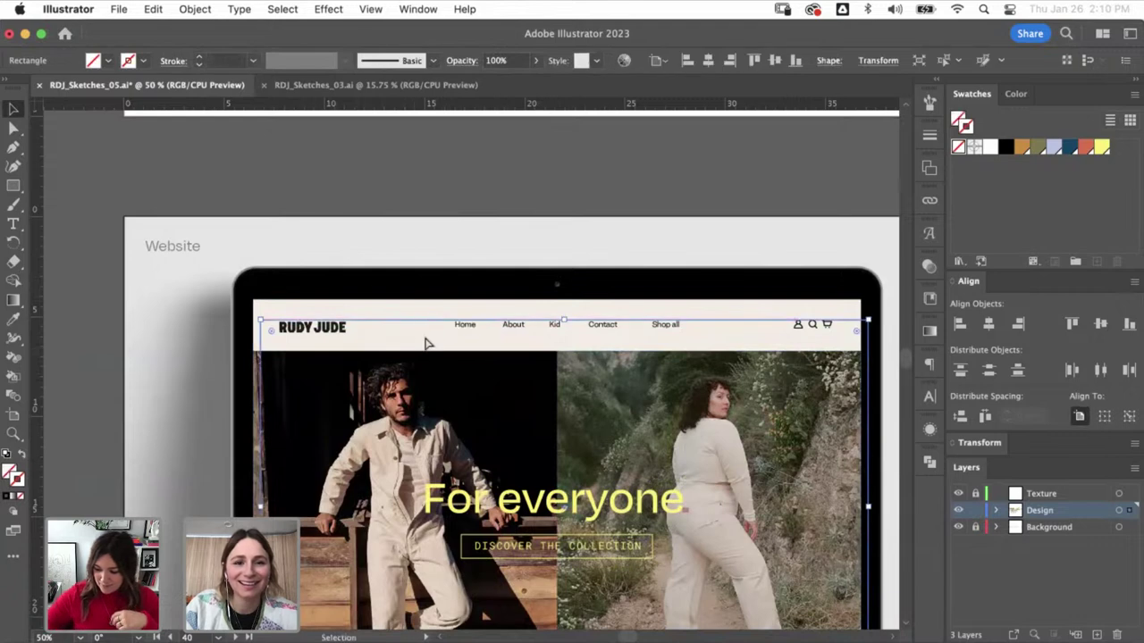
left_click(414, 310)
left_click(349, 339)
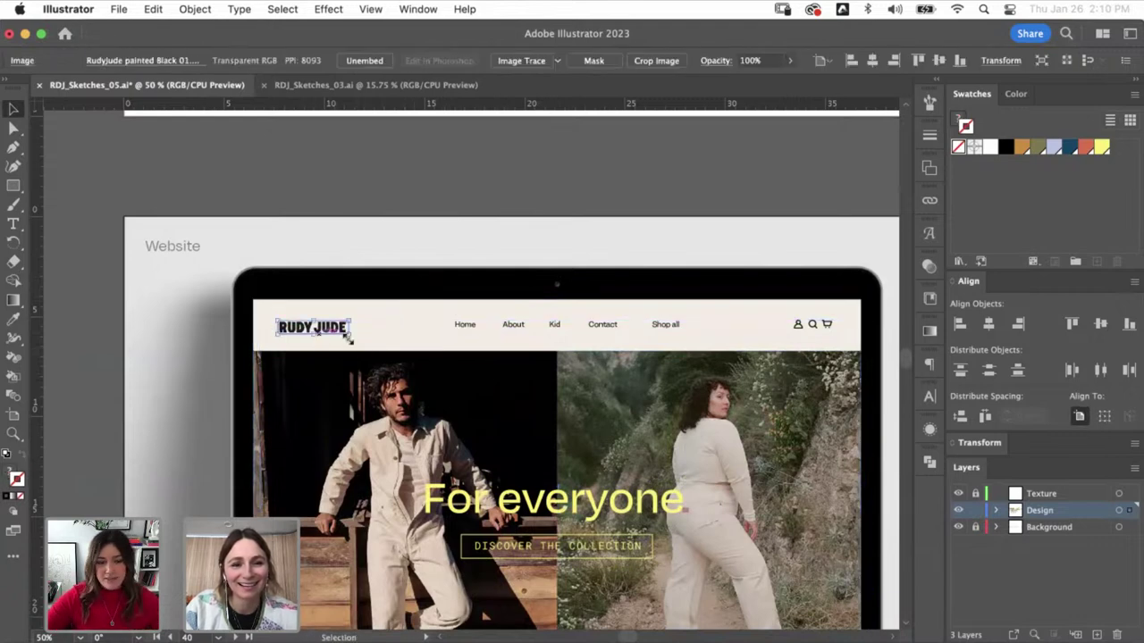
left_click(487, 328)
left_click(563, 338)
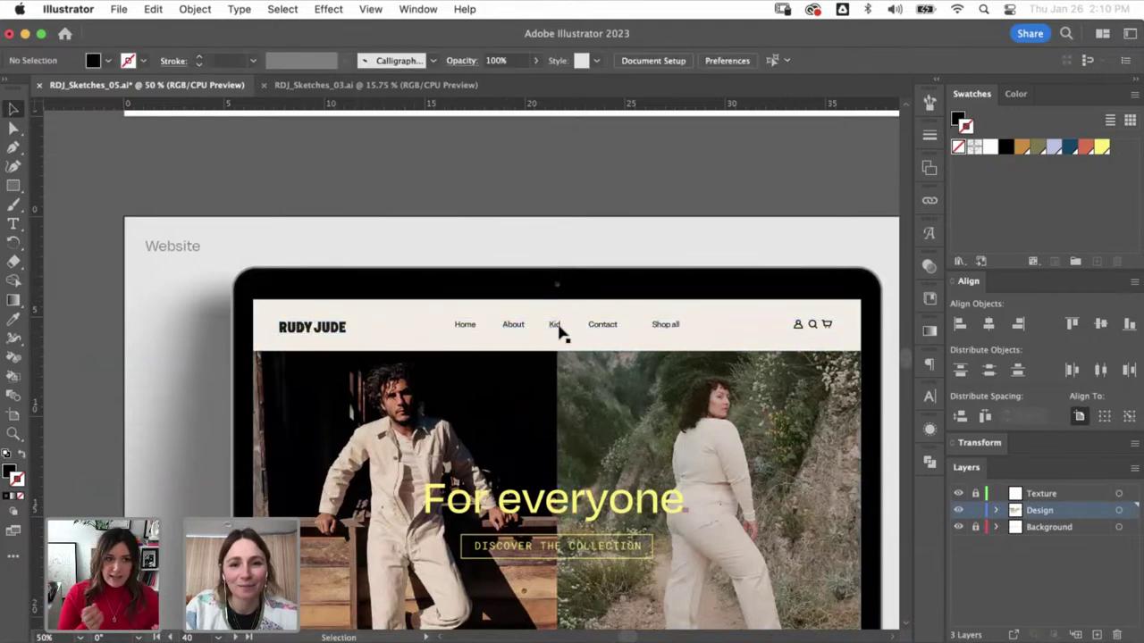
left_click(554, 327)
- Set the navigation links to Degular Medium and adjust their horizontal position
left_click_drag(552, 355, 560, 315)
left_click(549, 64)
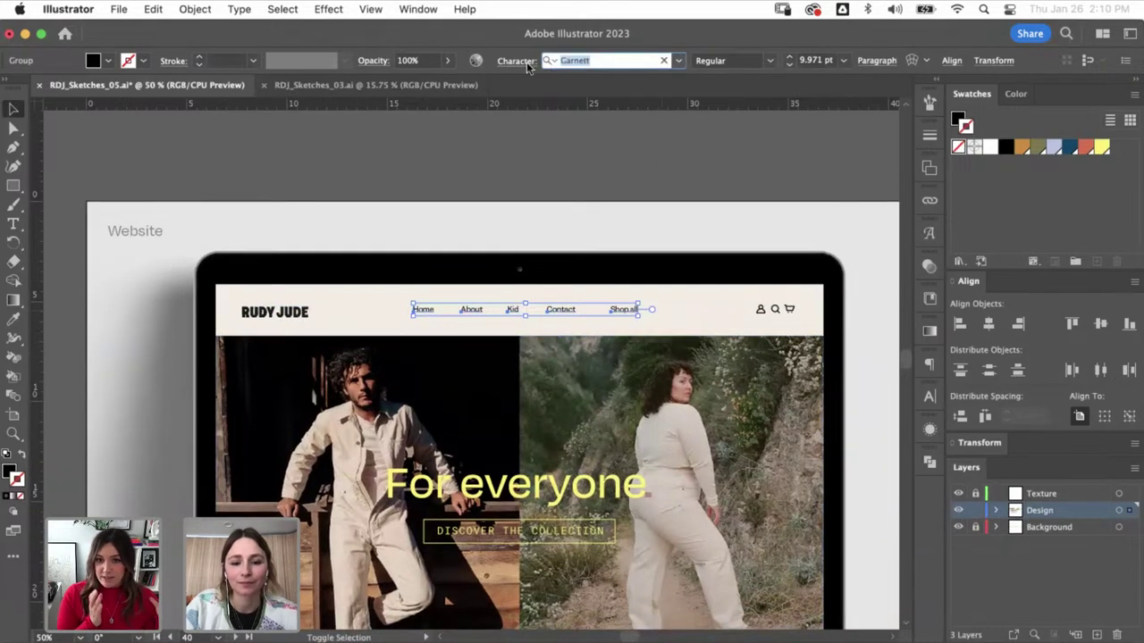
type("degular")
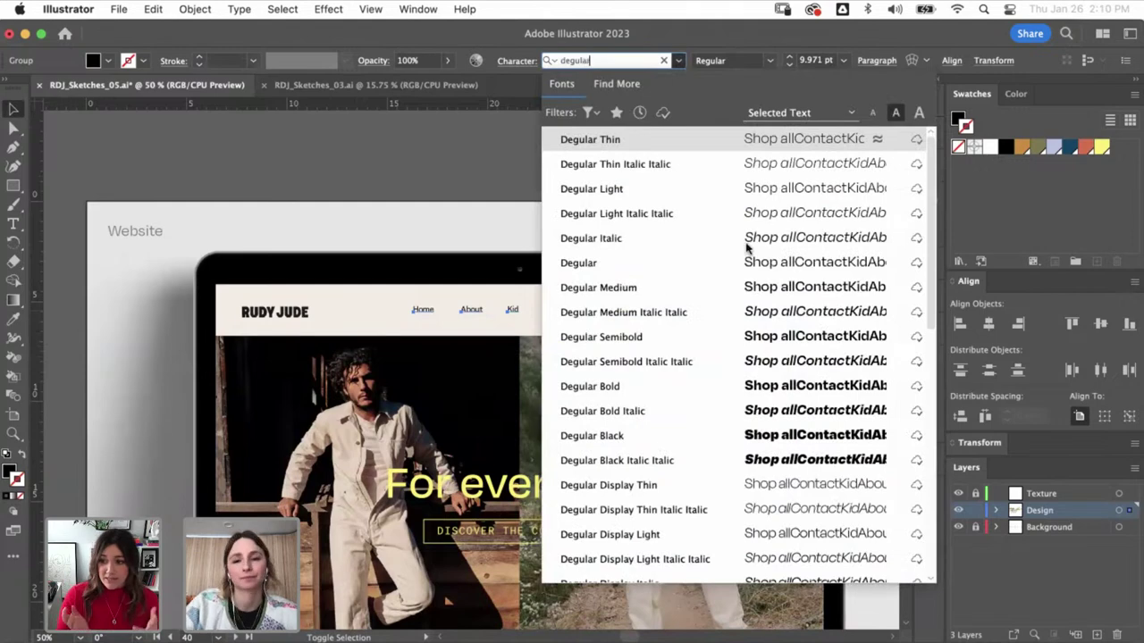
left_click(762, 289)
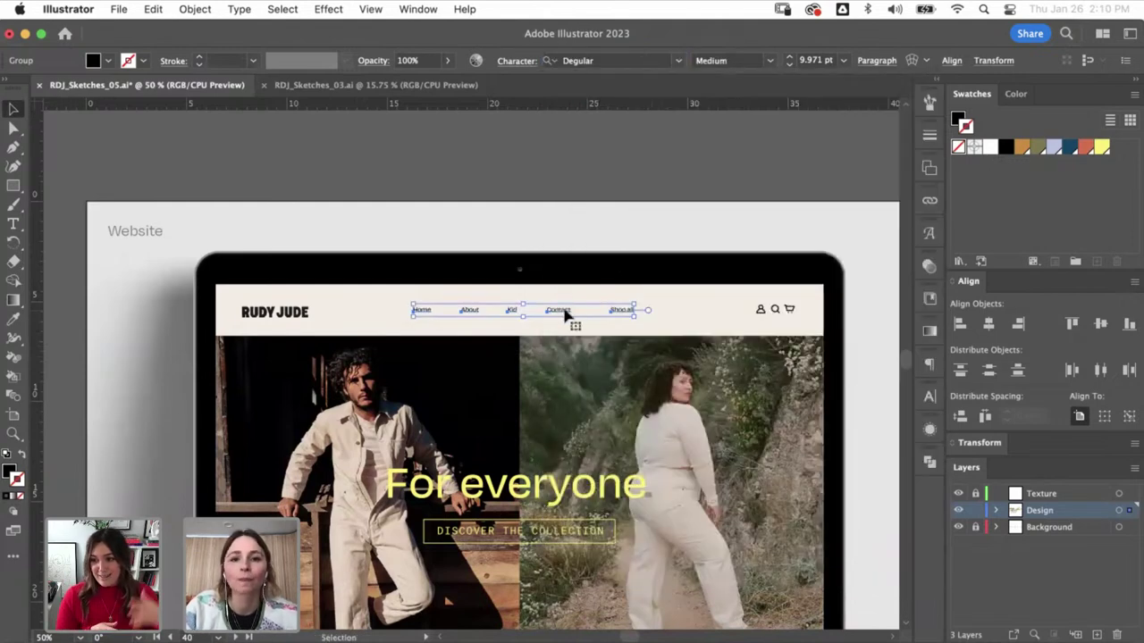
left_click_drag(565, 315, 498, 324)
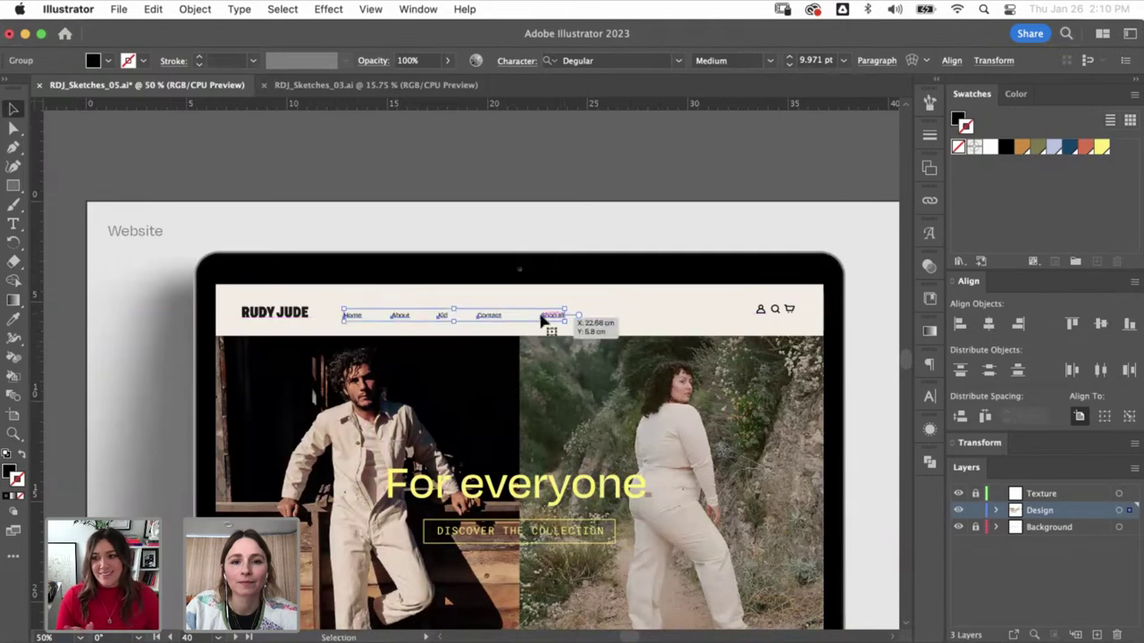
left_click_drag(555, 319, 612, 318)
left_click(645, 312)
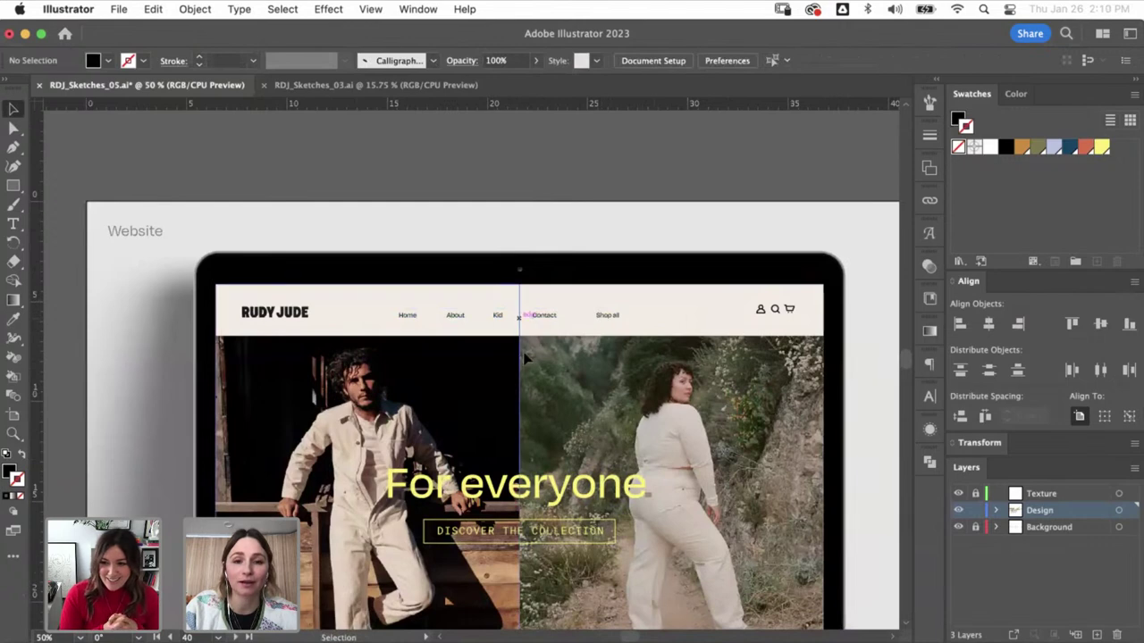
- Reframe the view on the laptop mockup header and reselect the navigation links group
scroll(525, 357, "down", 3)
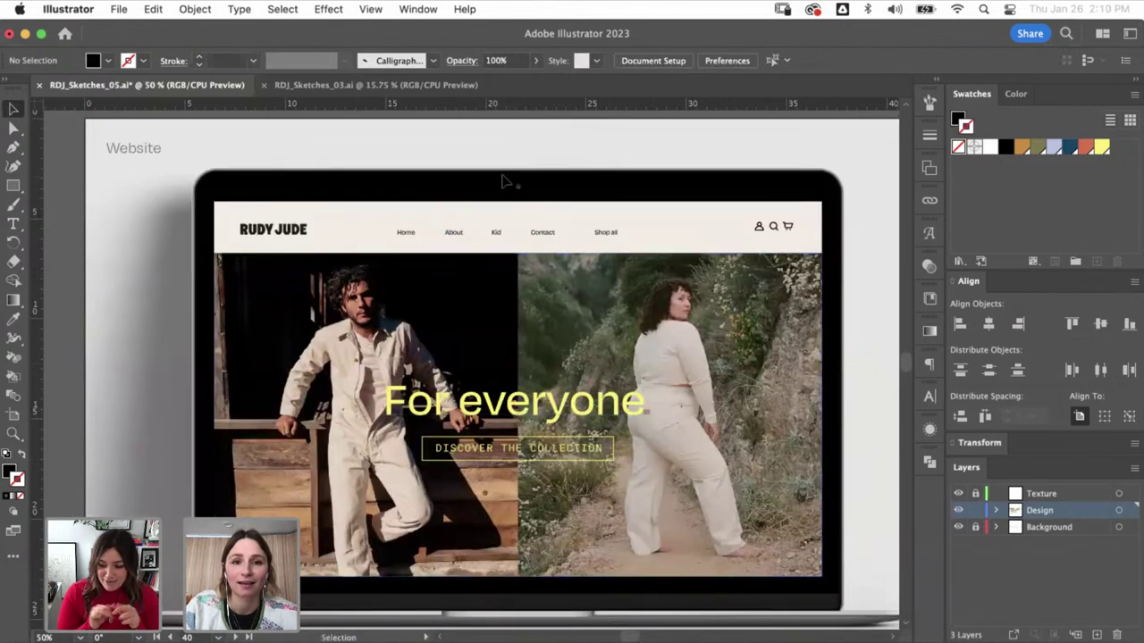
left_click(531, 236)
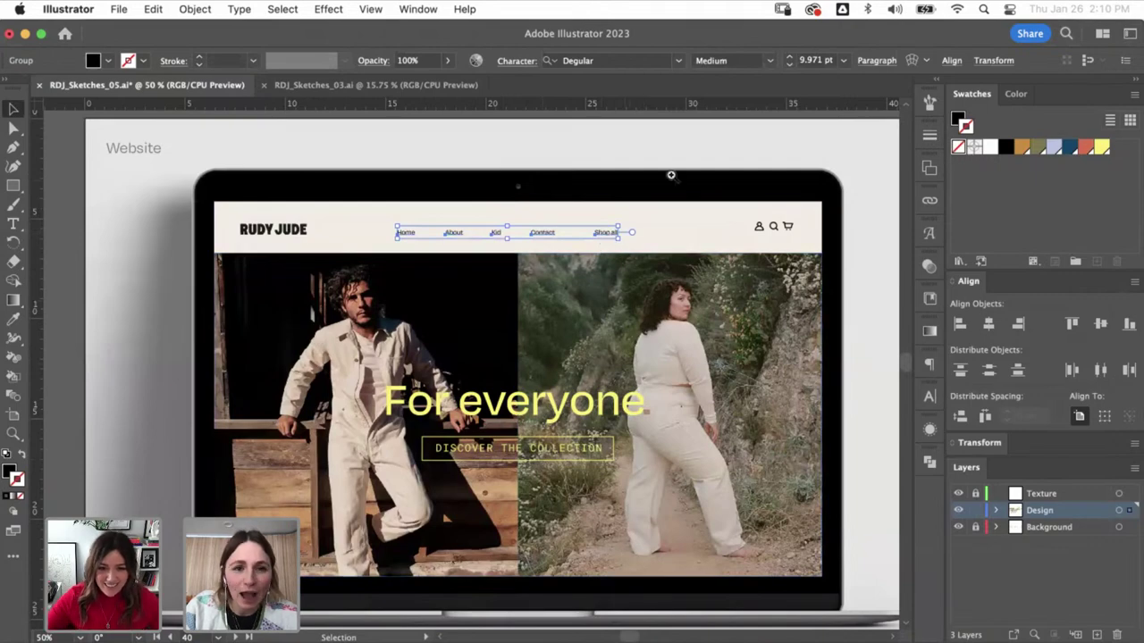
scroll(455, 154, "up", 3)
left_click_drag(348, 324, 348, 324)
scroll(286, 143, "down", 3)
key("super+shift+a")
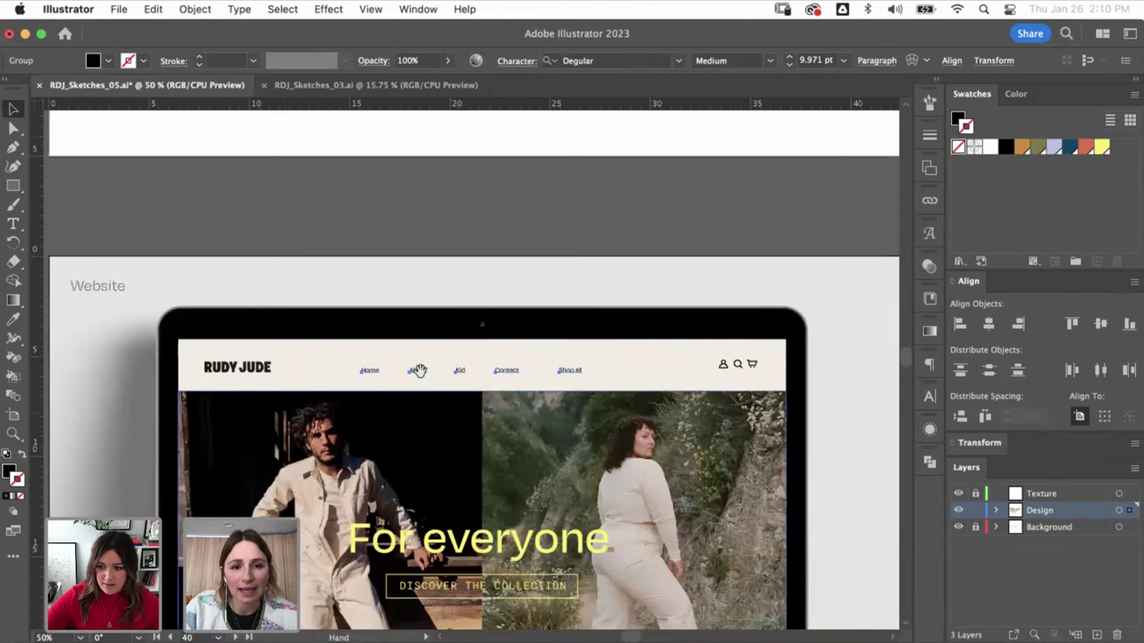
left_click_drag(417, 462, 442, 352)
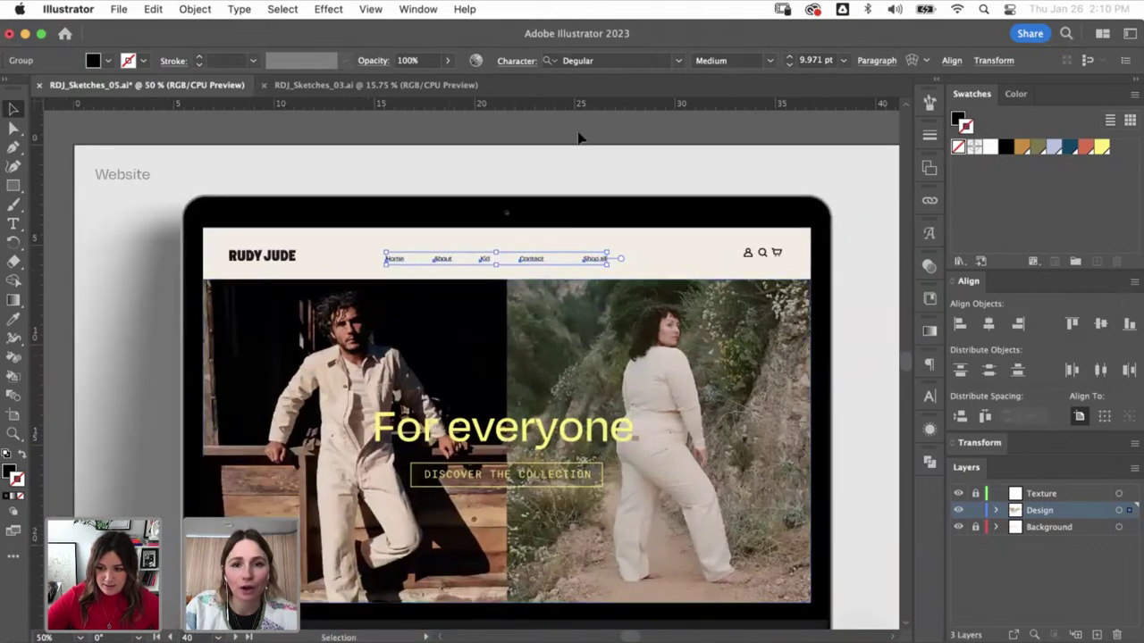
left_click(585, 177)
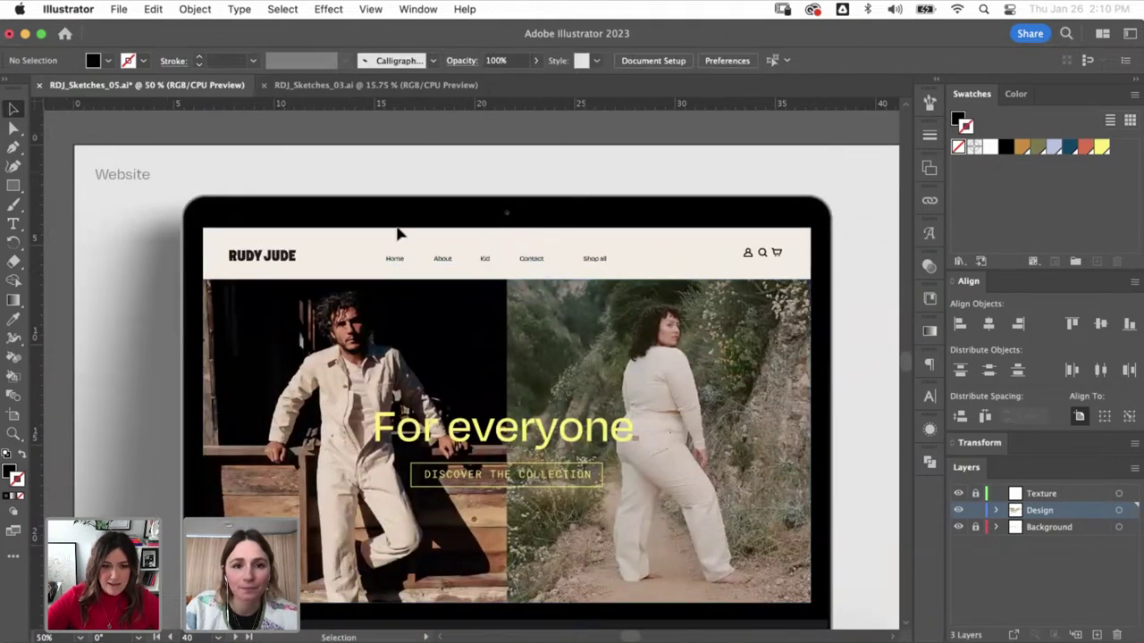
left_click(395, 259)
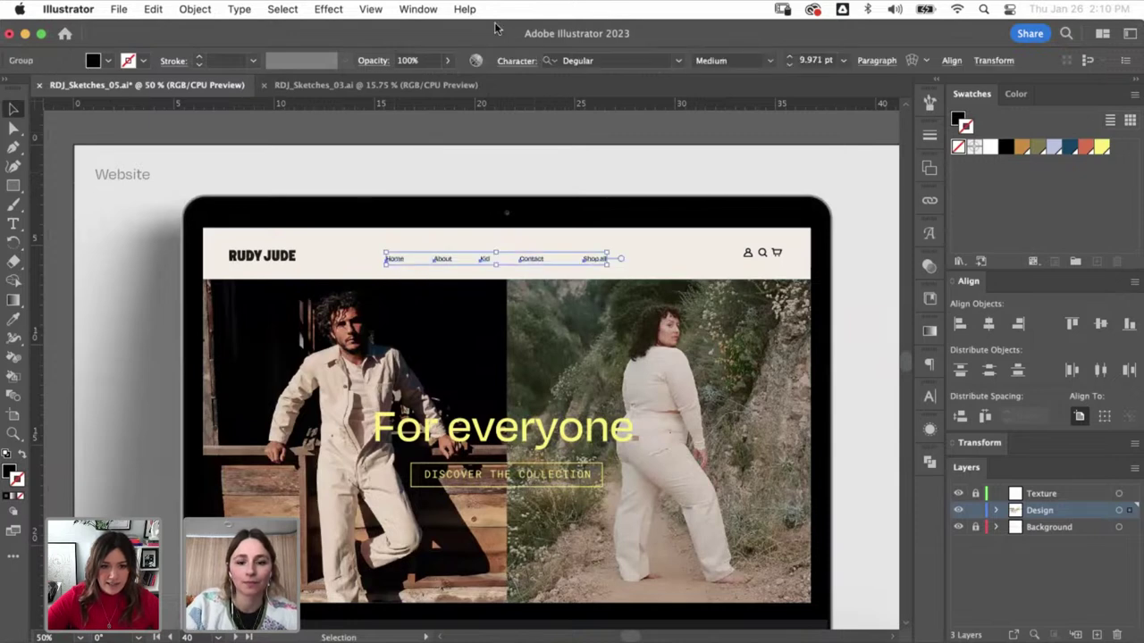
left_click(610, 259)
- Give the links the DISCOVER THE COLLECTION text style, black at 10 pt
left_click(604, 262)
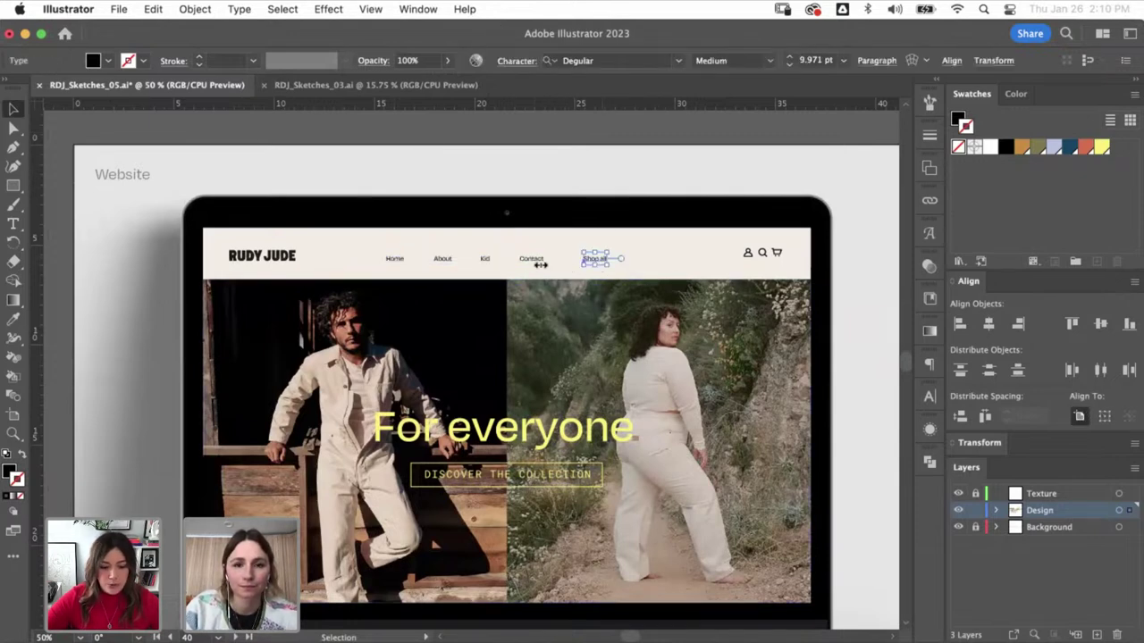
left_click(529, 268, "shift")
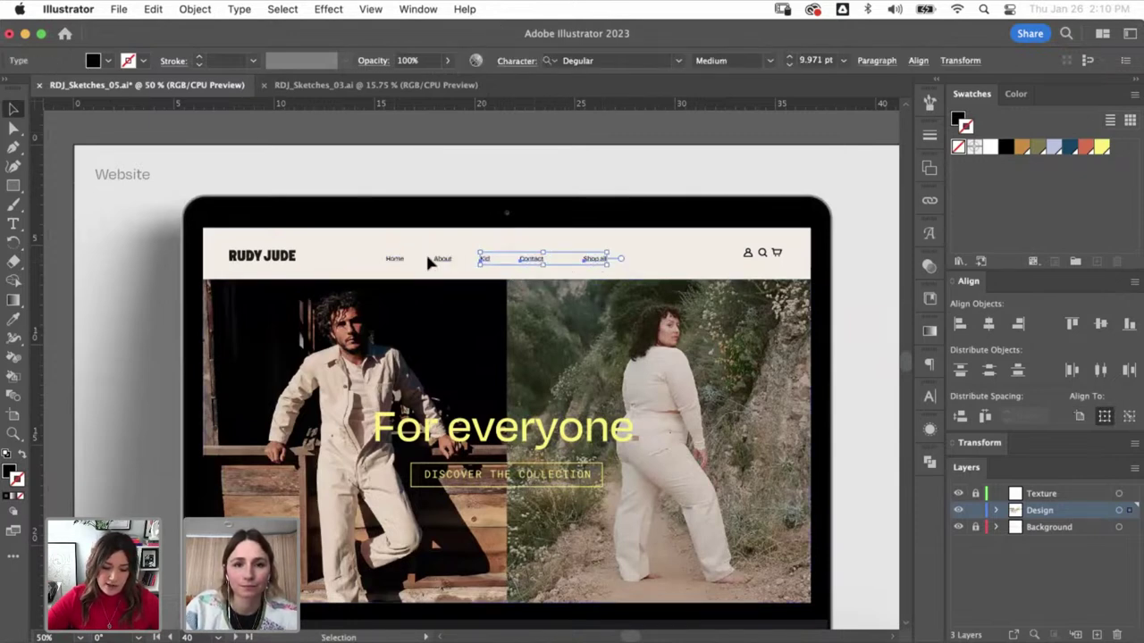
key("i")
left_click(394, 259)
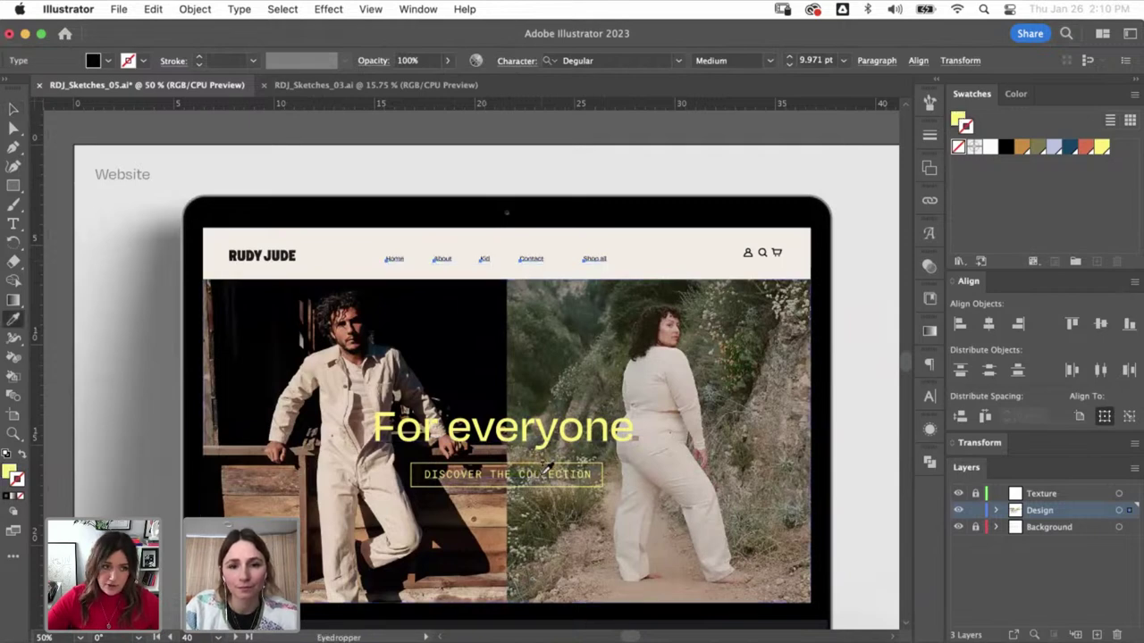
left_click(547, 466)
key("v")
left_click(1005, 146)
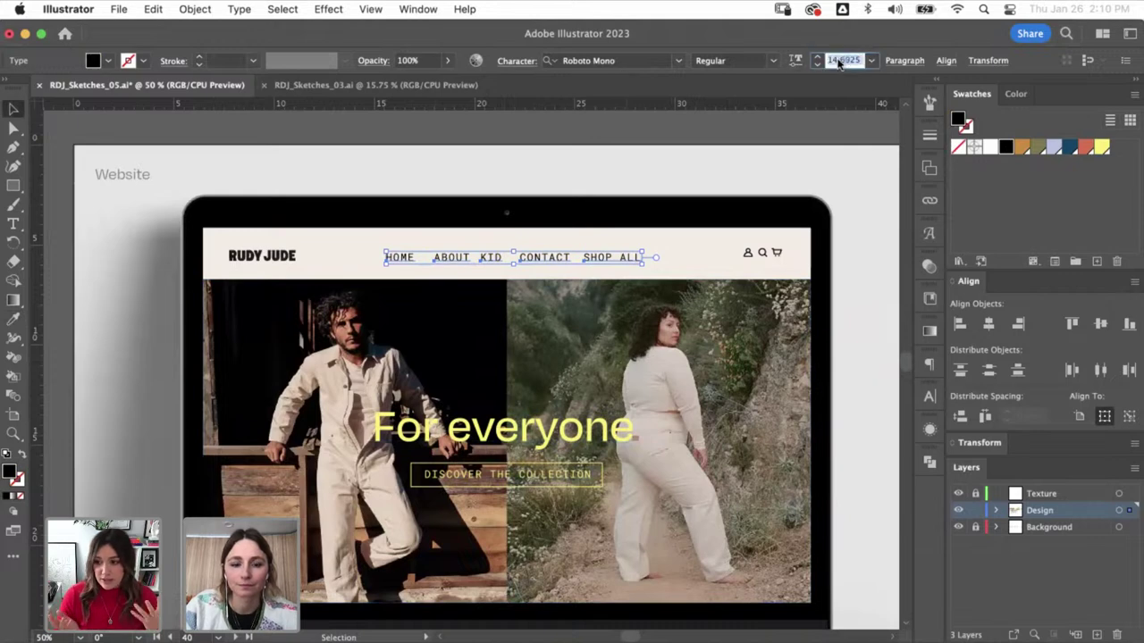
key("Return")
key("super+shift+a")
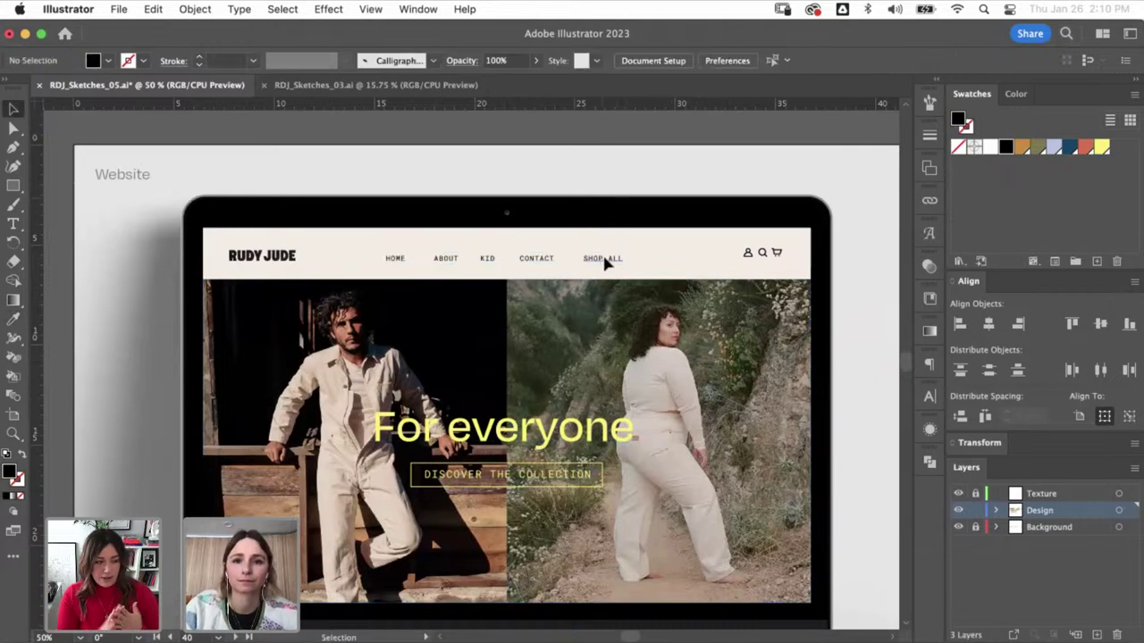
- Respace HOME, ABOUT, CONTACT and SHOP ALL evenly across the header
left_click_drag(605, 261, 629, 261)
left_click_drag(548, 260, 559, 260)
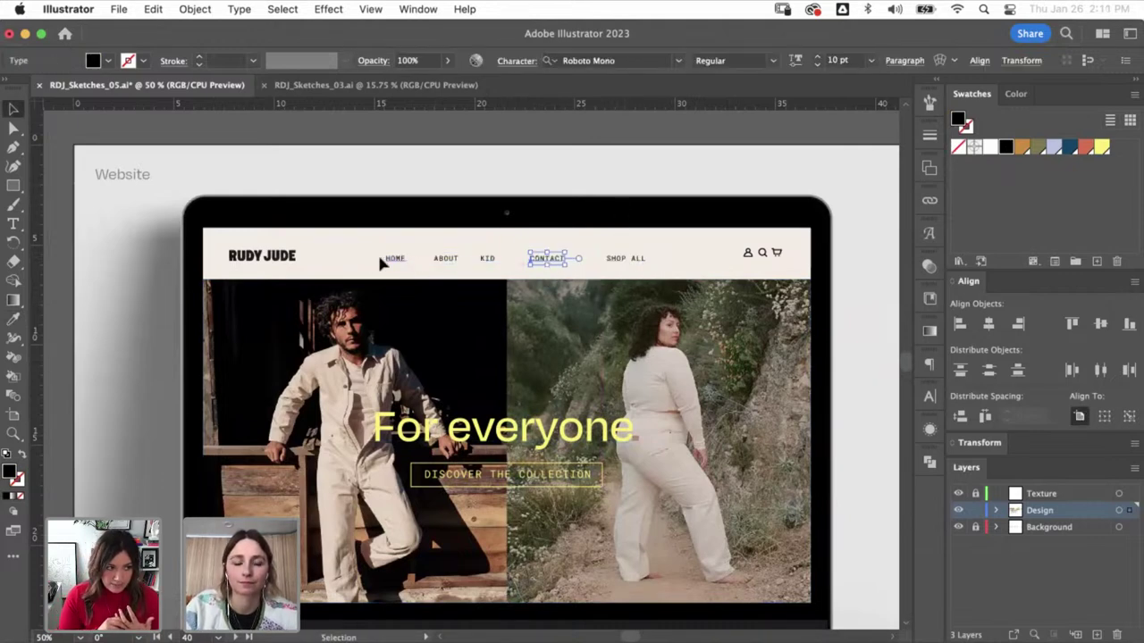
left_click_drag(393, 259, 359, 259)
left_click_drag(446, 259, 553, 259)
left_click(770, 353)
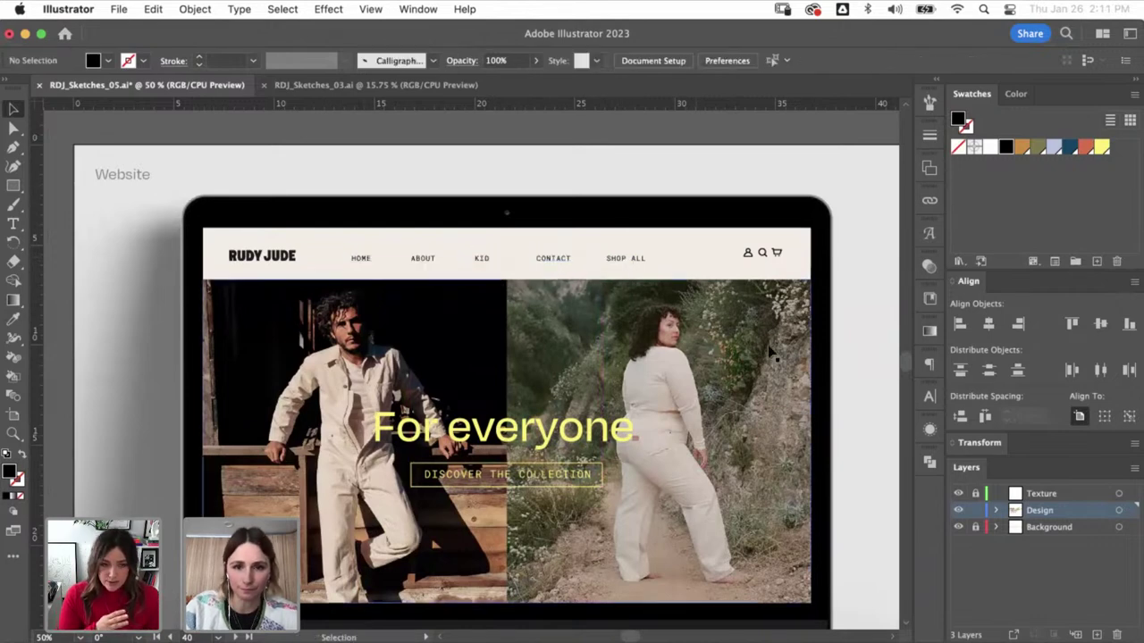
- Zoom in and drag the account, search and cart icons down about 0.3 cm
left_click(762, 253)
key("z")
left_click_drag(793, 254, 831, 254)
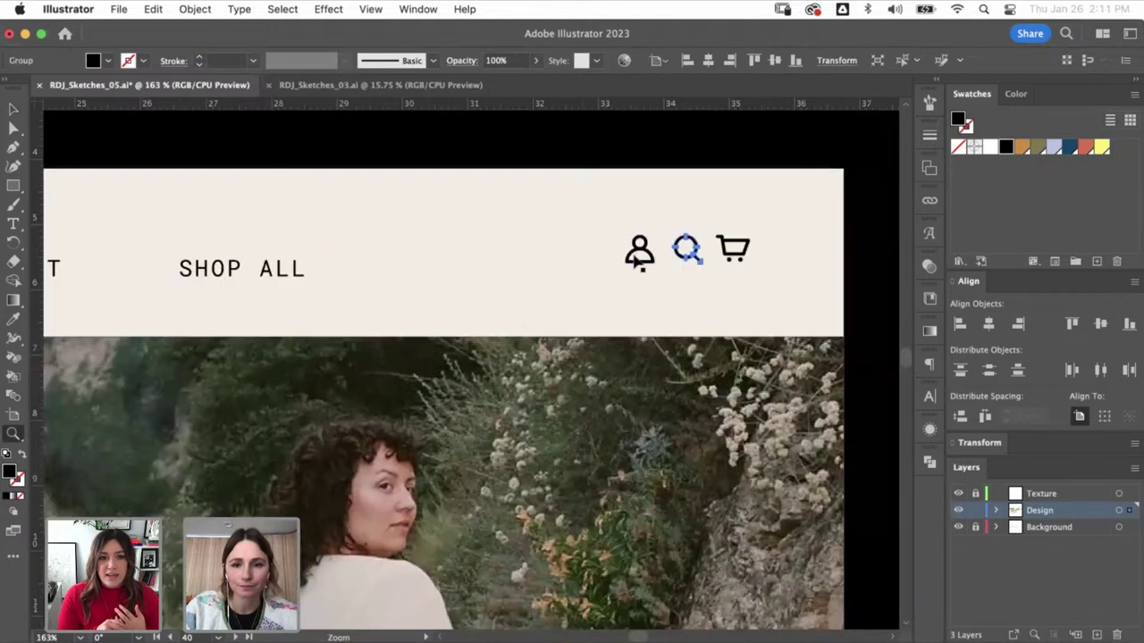
key("a")
left_click_drag(620, 232, 742, 282)
key("v")
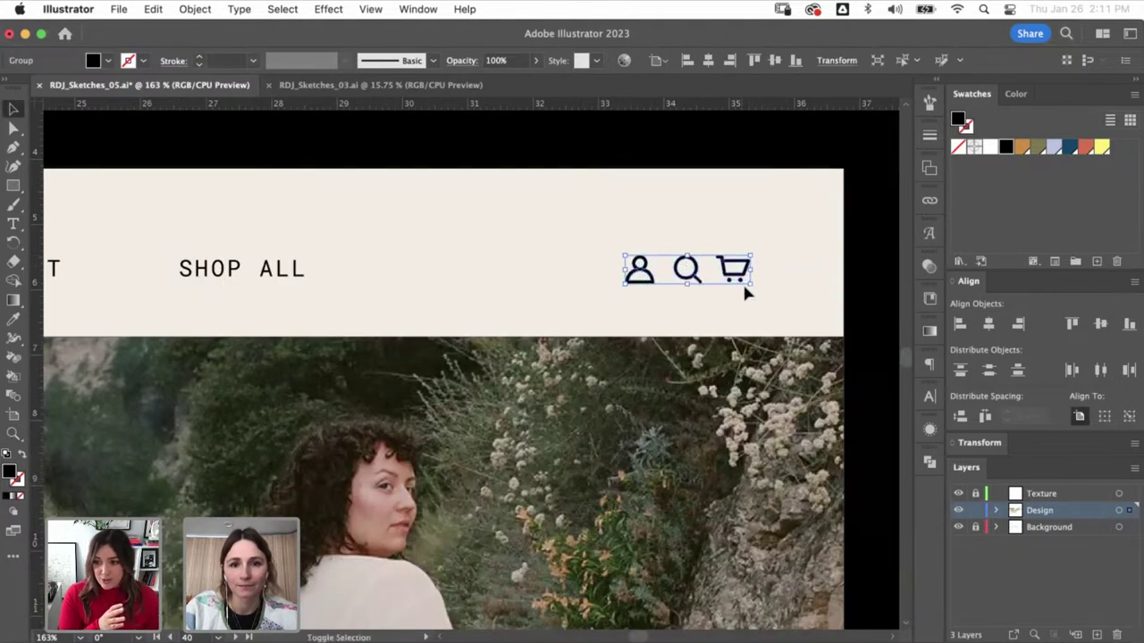
key("a")
key("super+shift+a")
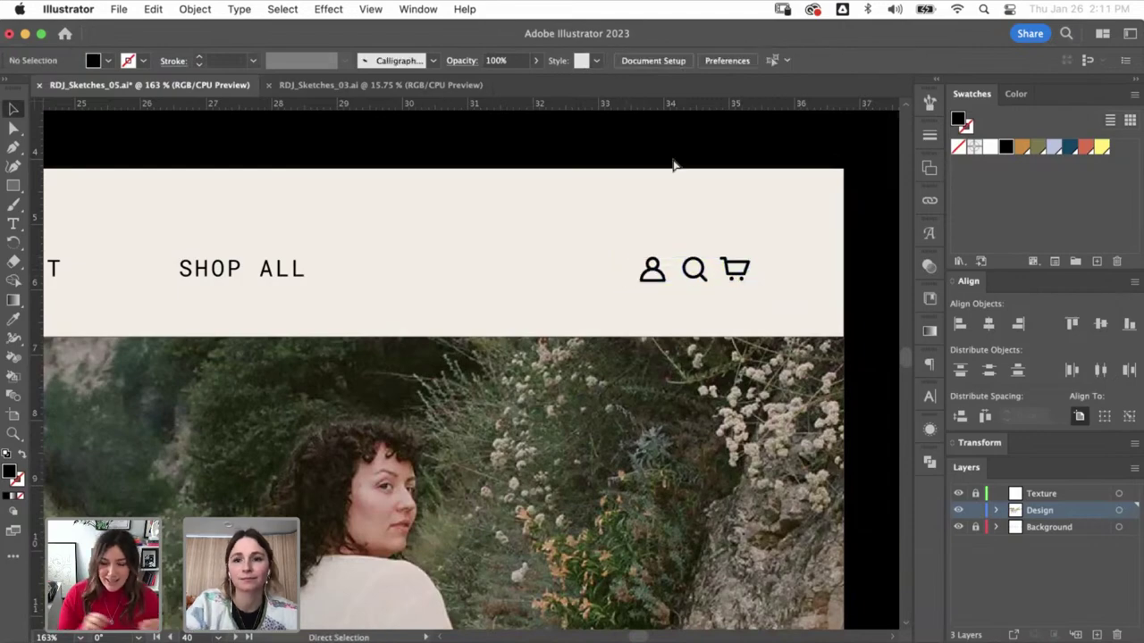
key("super+minus")
key("super+minus")
key("super+minus")
key("super+minus")
key("super+minus")
key("super+minus")
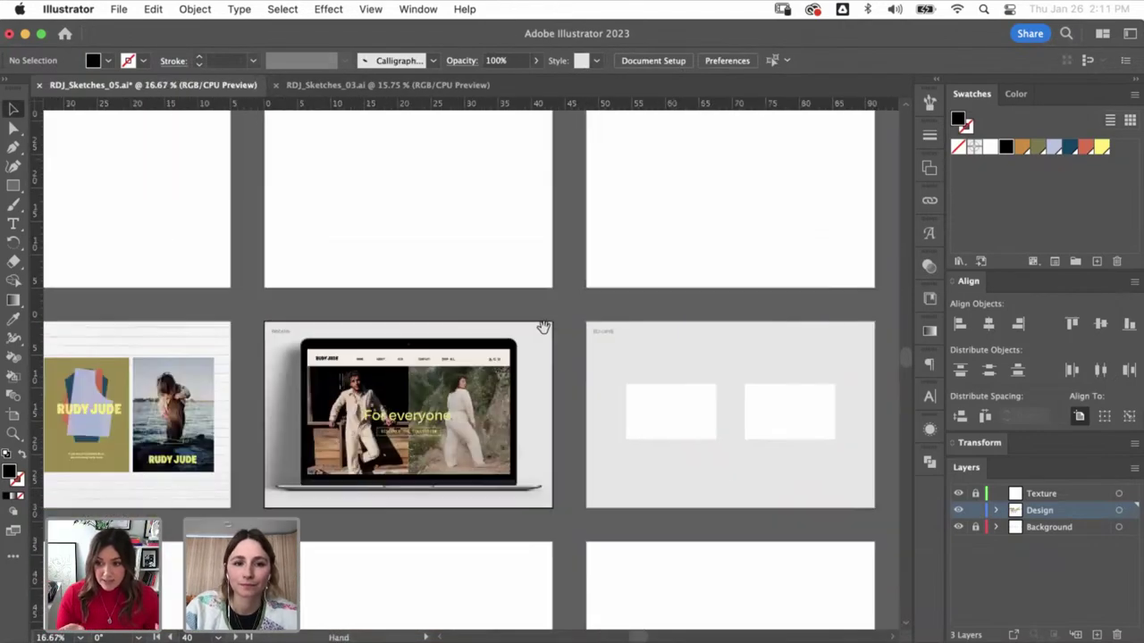
- Turn on Paste Remembers Layers in the Layers panel options
left_click_drag(541, 327, 622, 320)
key("z")
left_click_drag(370, 319, 630, 491)
key("v")
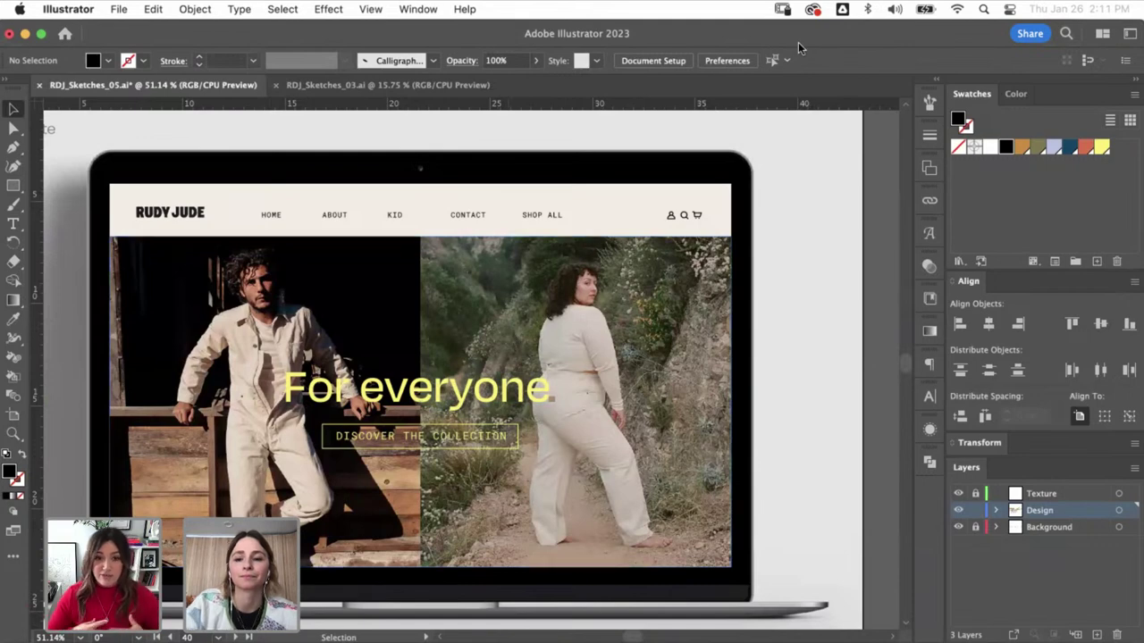
key("super+minus")
key("super+minus")
key("super+minus")
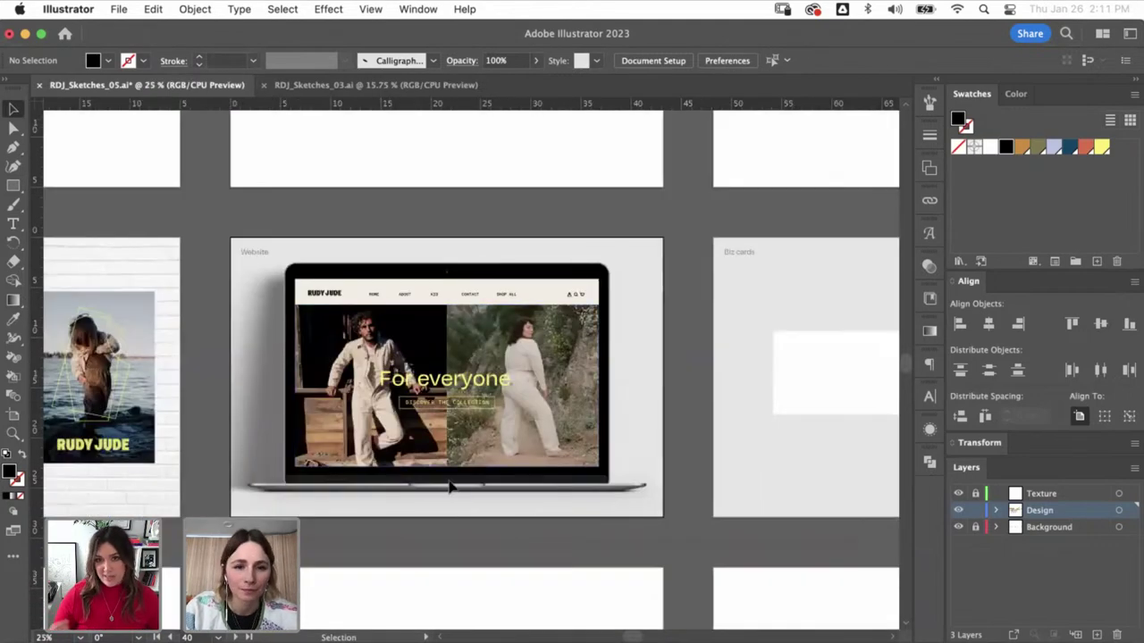
scroll(631, 420, "right", 6)
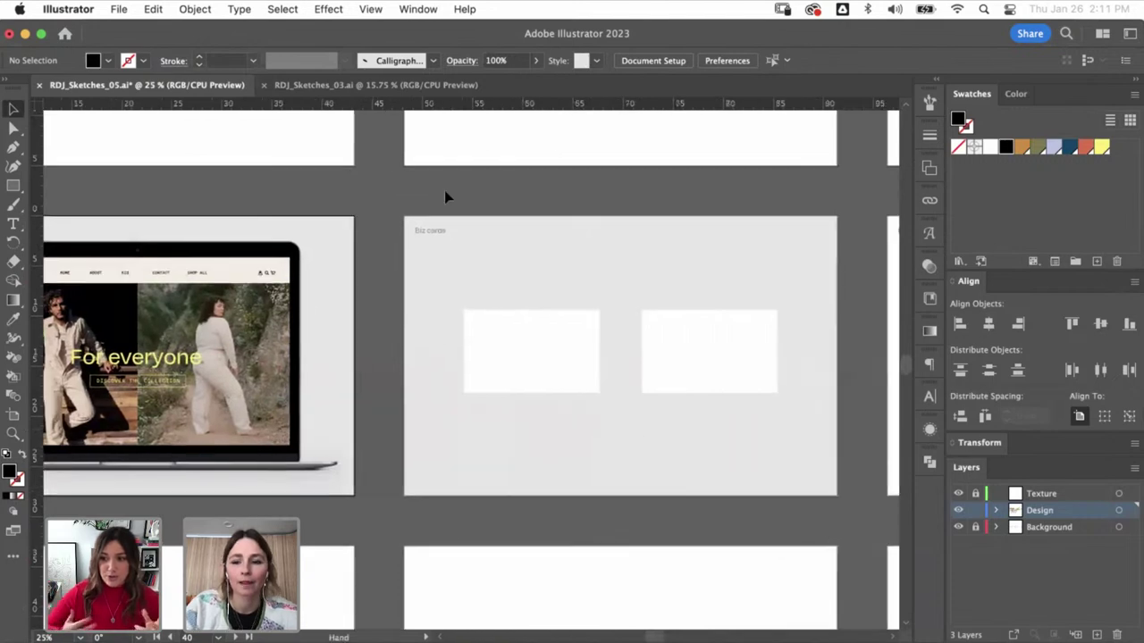
key("super+minus")
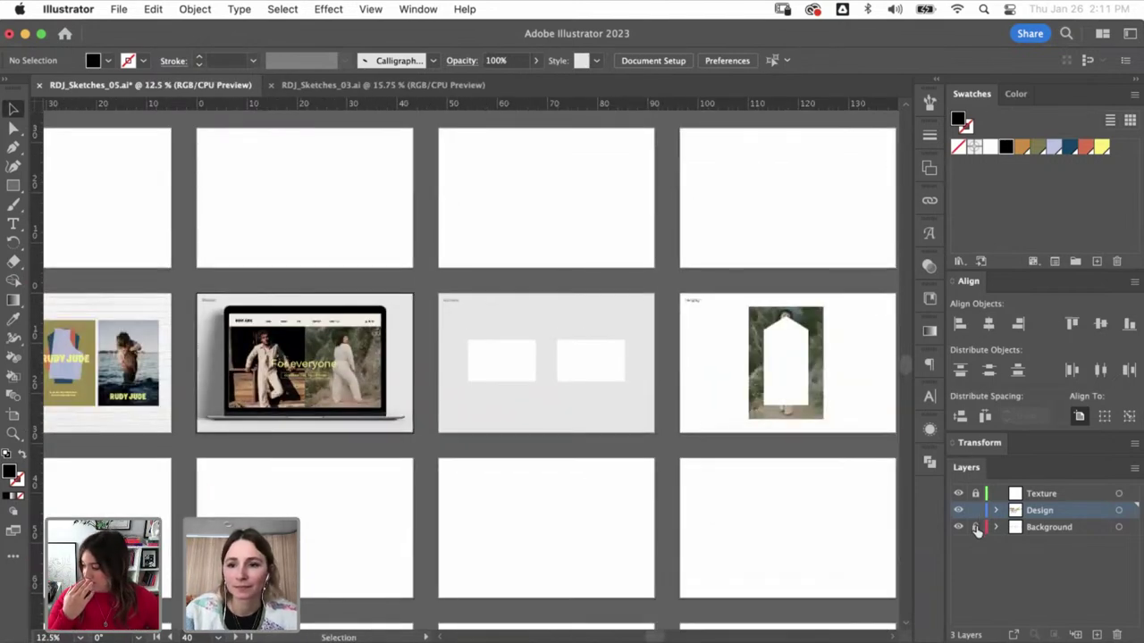
left_click(1133, 471)
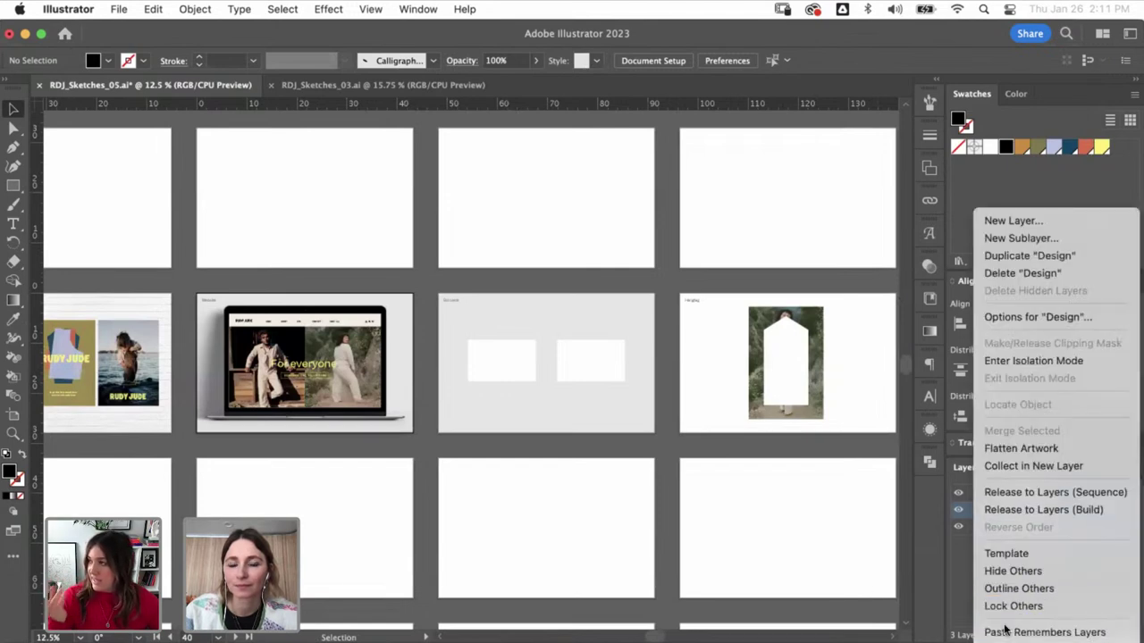
left_click(1006, 626)
- Select everything on the Website artboard and paste a copy onto the artboard below
left_click(413, 339)
left_click(429, 307)
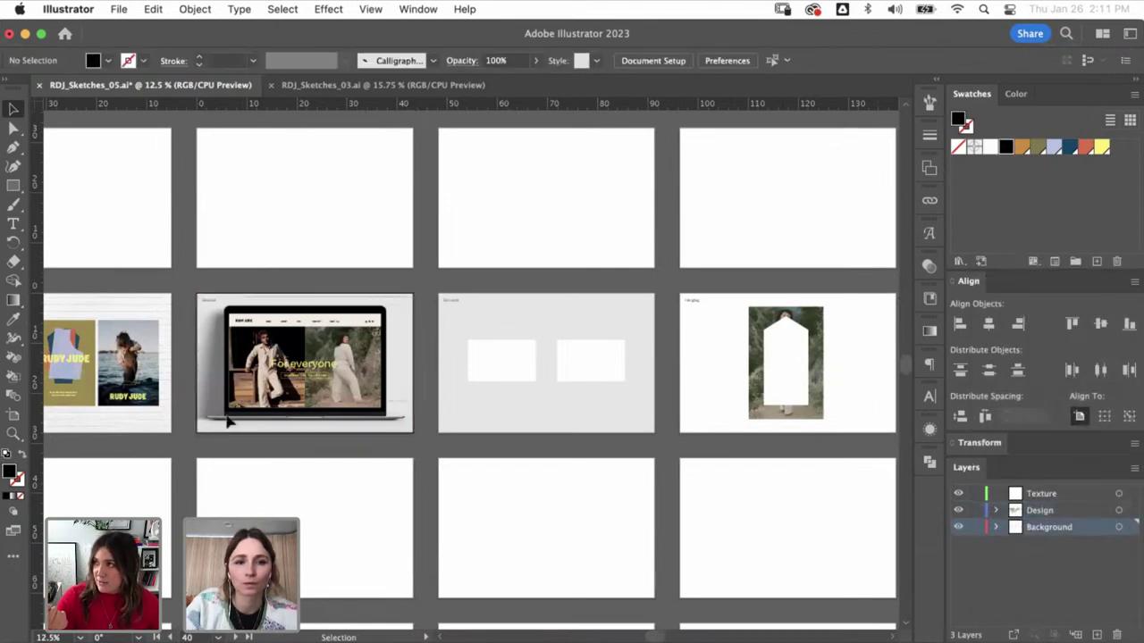
key("super+alt+a")
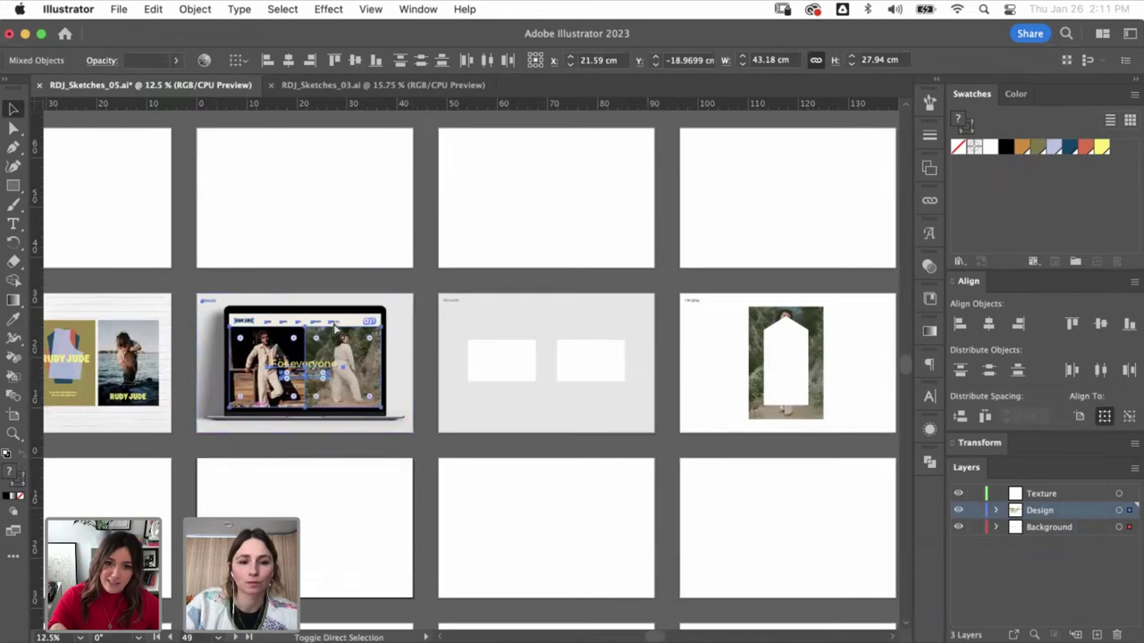
key("super+shift+v")
left_click(418, 491)
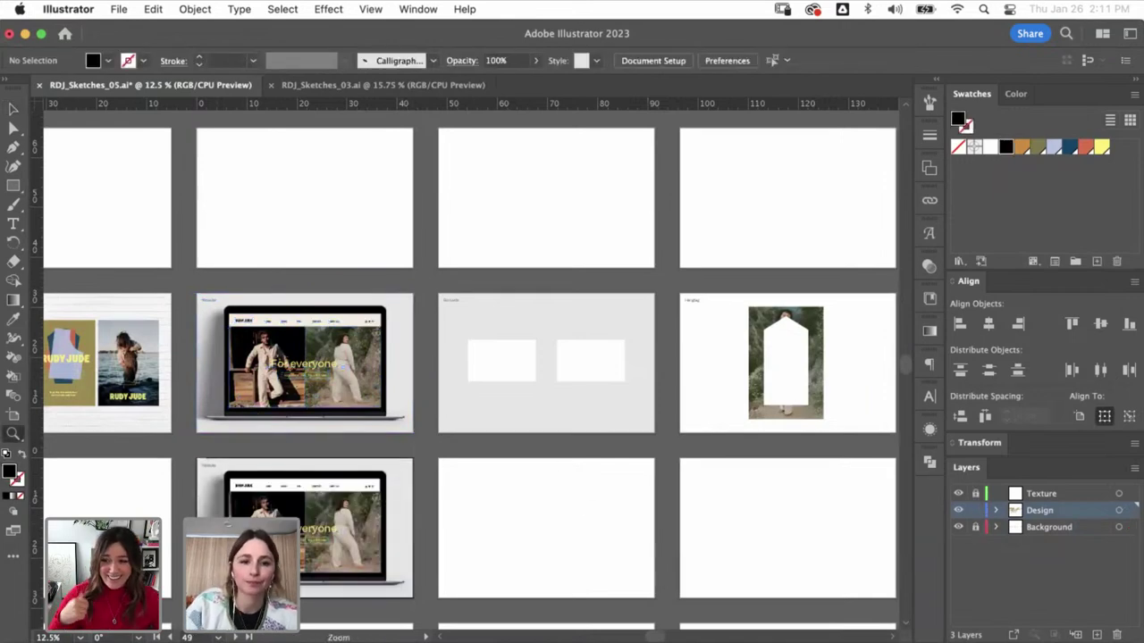
- Delete the hero photo group and the For everyone headline from the copy
scroll(646, 338, "up", 3)
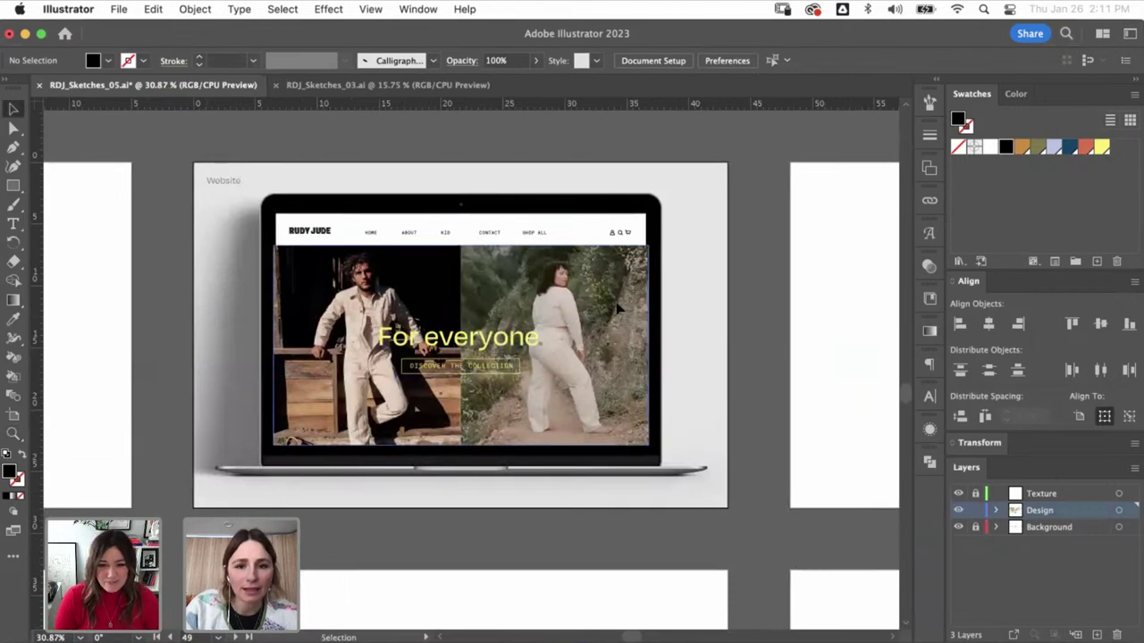
left_click(404, 304)
left_click(475, 131)
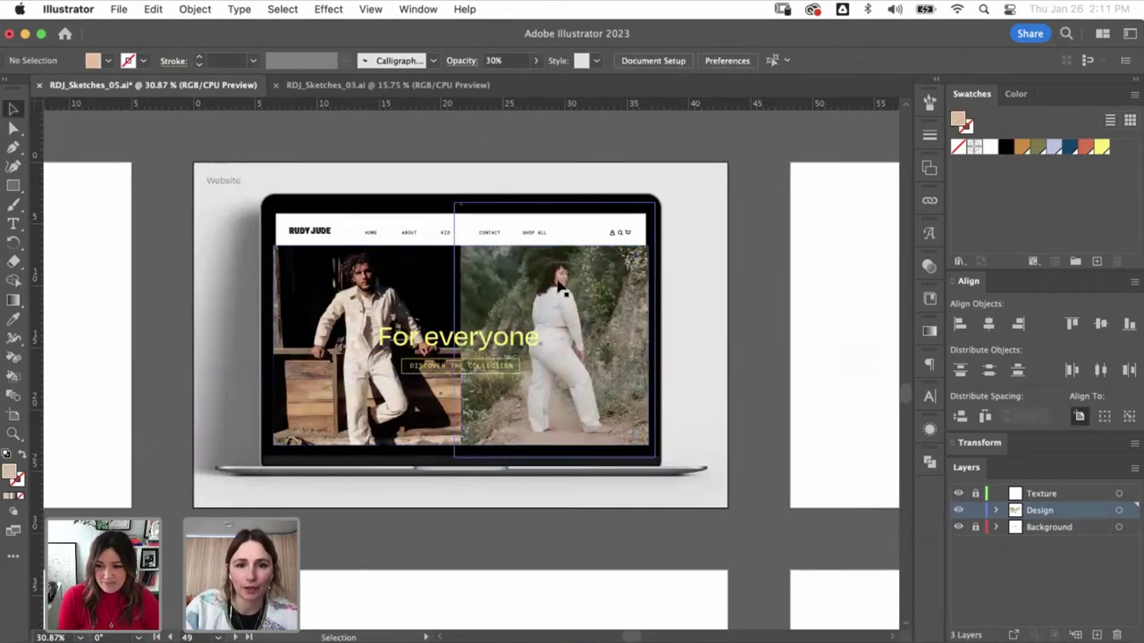
left_click(554, 344)
key("Delete")
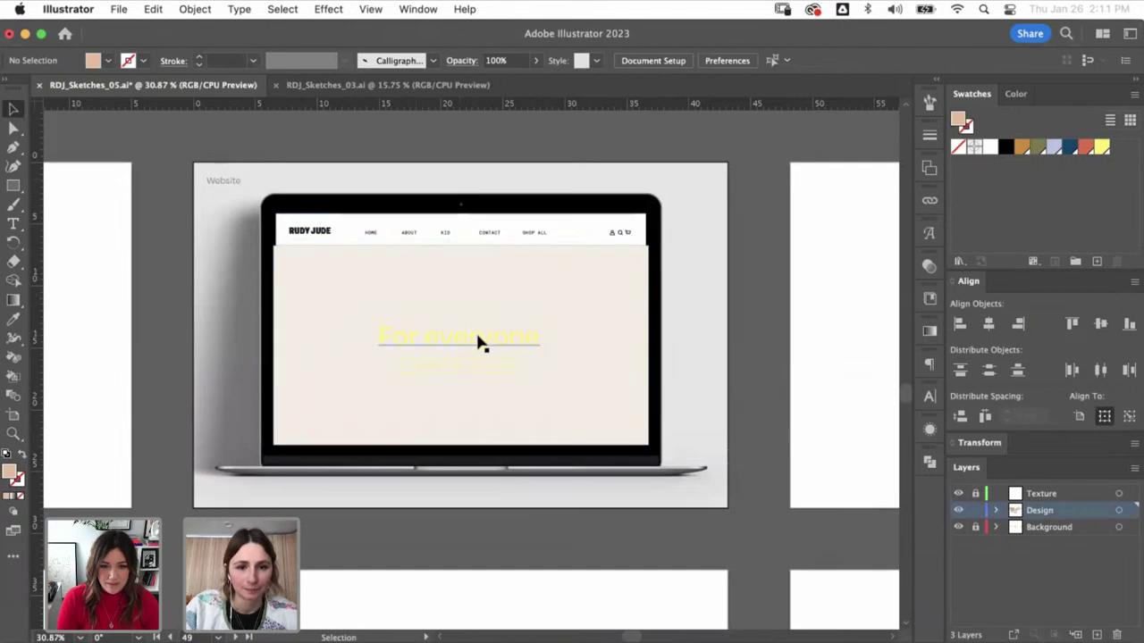
left_click(477, 340)
key("Delete")
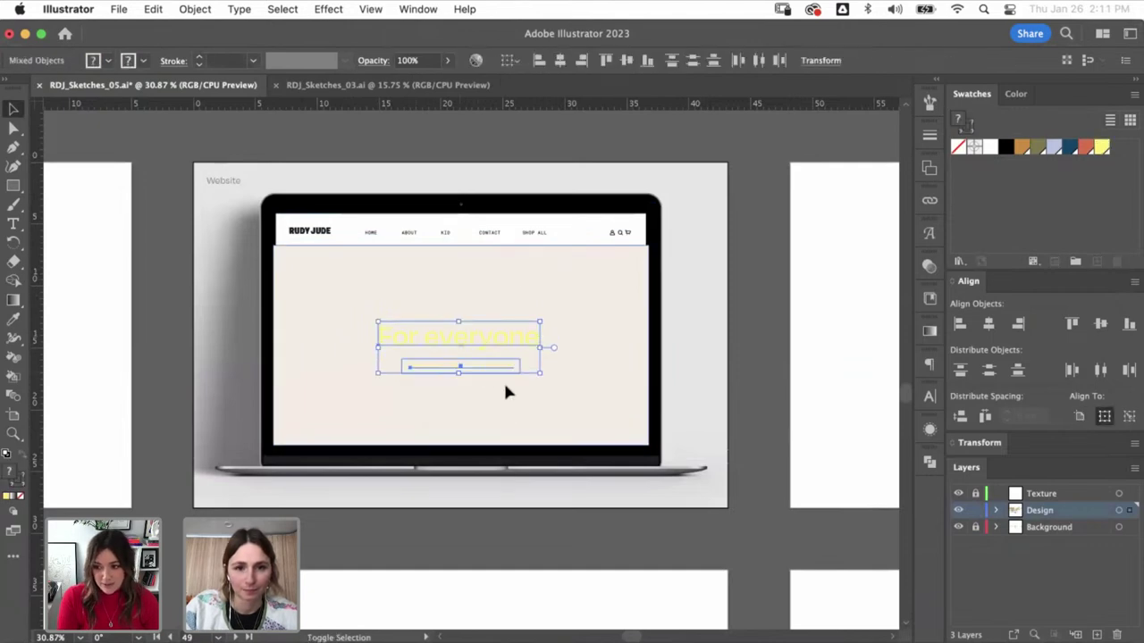
- Align the beige screen rectangle's left edge and stretch it up to the header
left_click(432, 295)
left_click_drag(268, 248, 401, 288)
left_click_drag(298, 204, 309, 203)
key("a")
left_click(345, 134)
key("v")
scroll(344, 133, "down", 8)
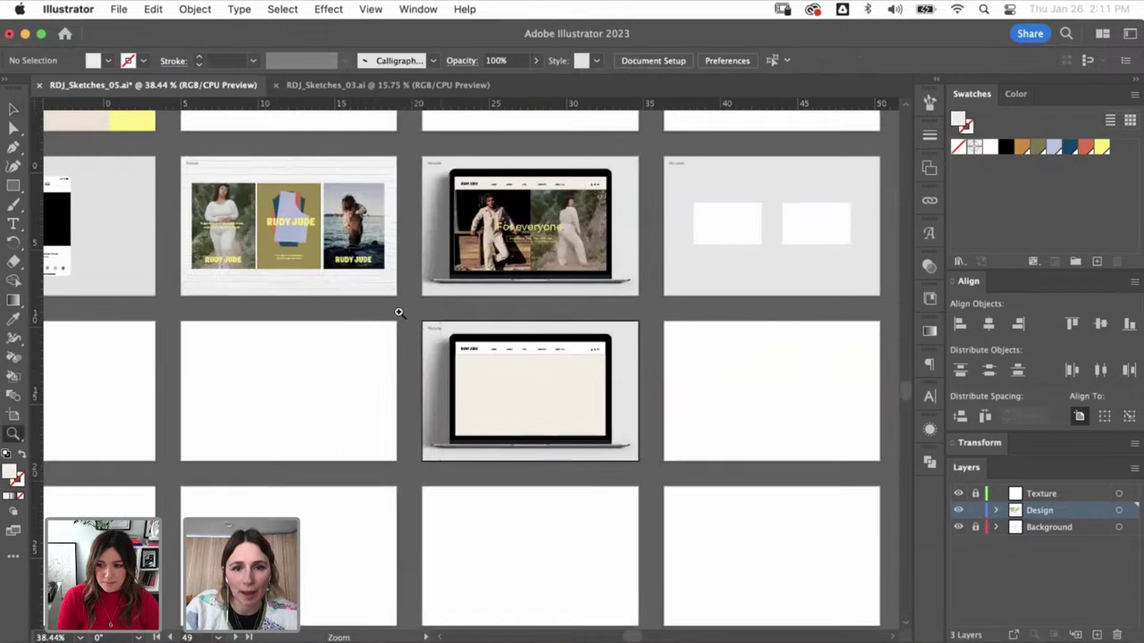
left_click(548, 376)
left_click(437, 279)
left_click_drag(436, 277, 447, 238)
left_click(816, 196)
key("super+minus")
key("super+minus")
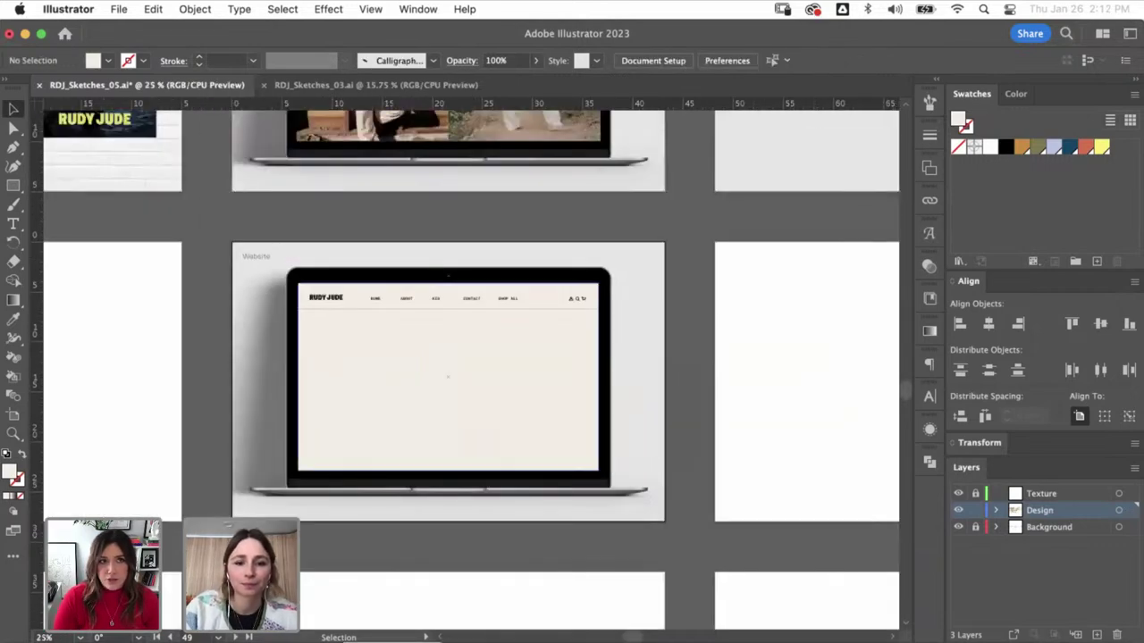
key("super+Tab")
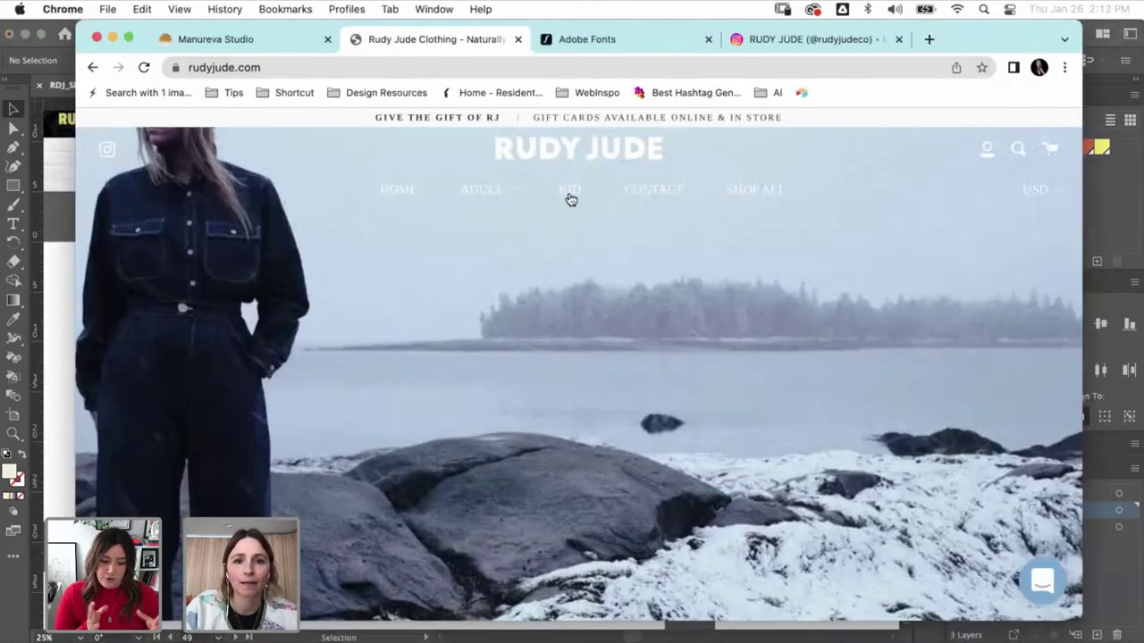
- Screenshot the Kids Denim Bartlett Coat product details and place it beside the Illustrator mockup
left_click(570, 191)
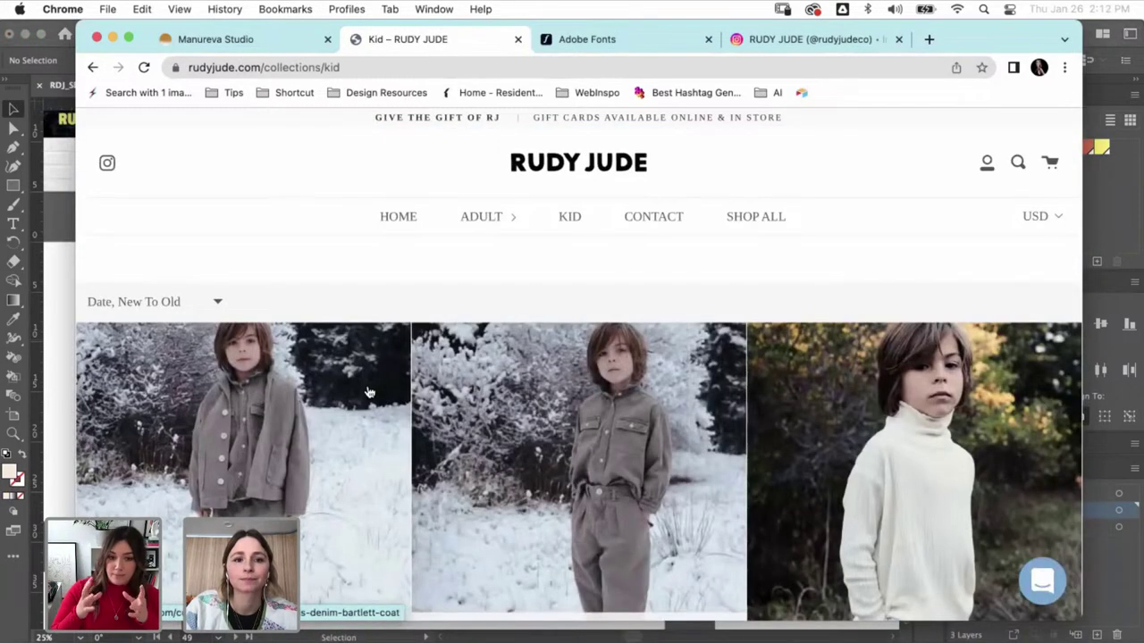
left_click(373, 391)
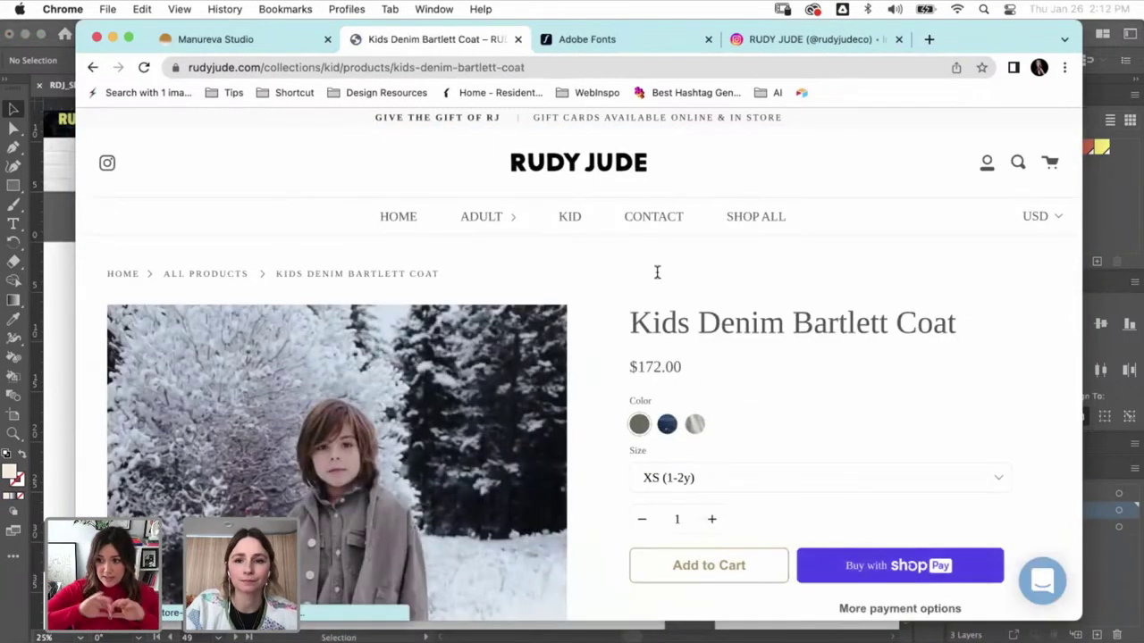
scroll(783, 309, "down", 2)
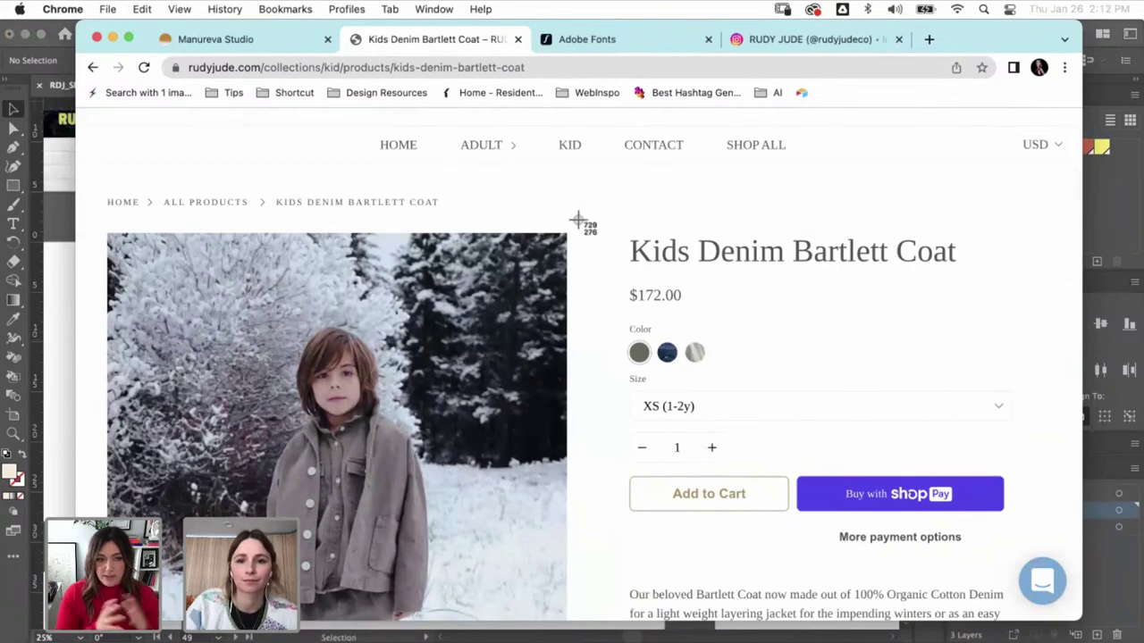
left_click_drag(578, 224, 1043, 598)
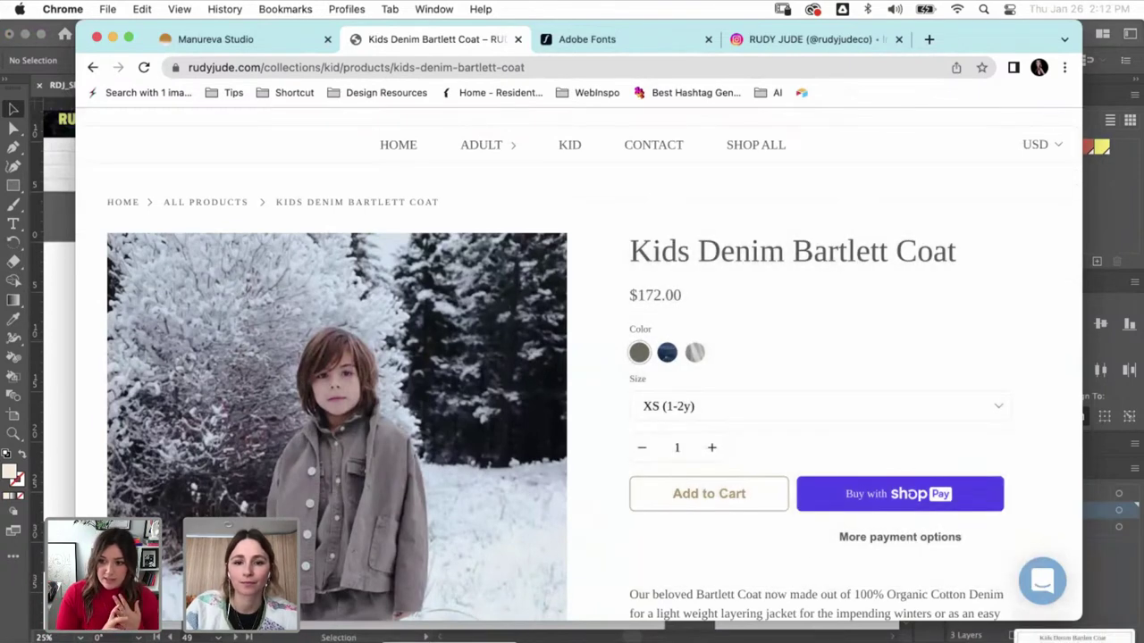
key("super+Tab")
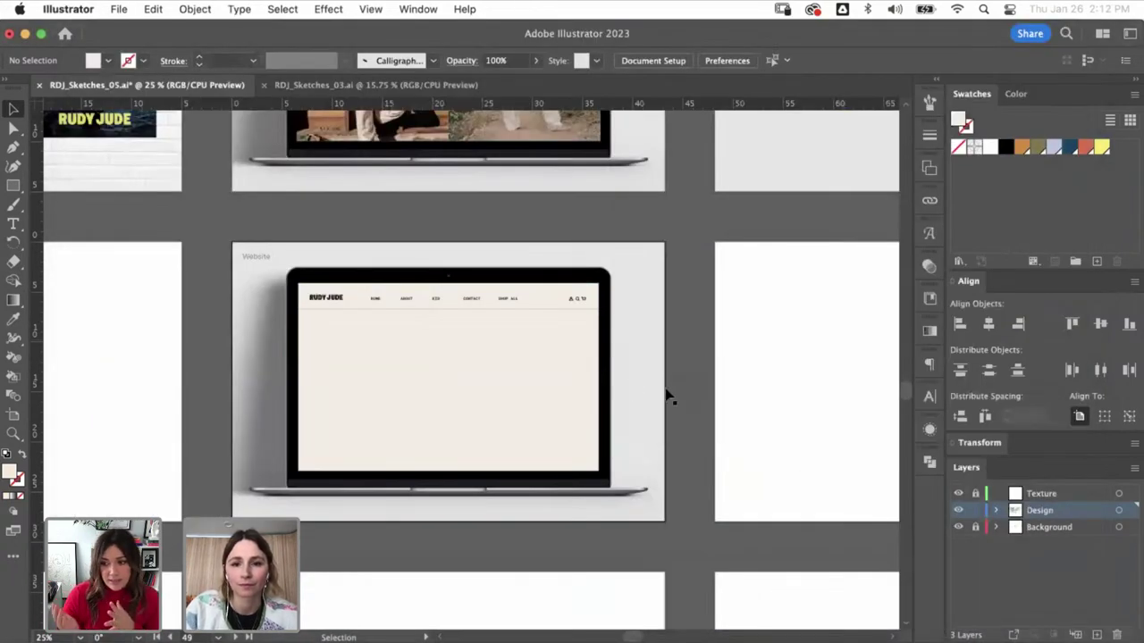
left_click_drag(668, 396, 676, 306)
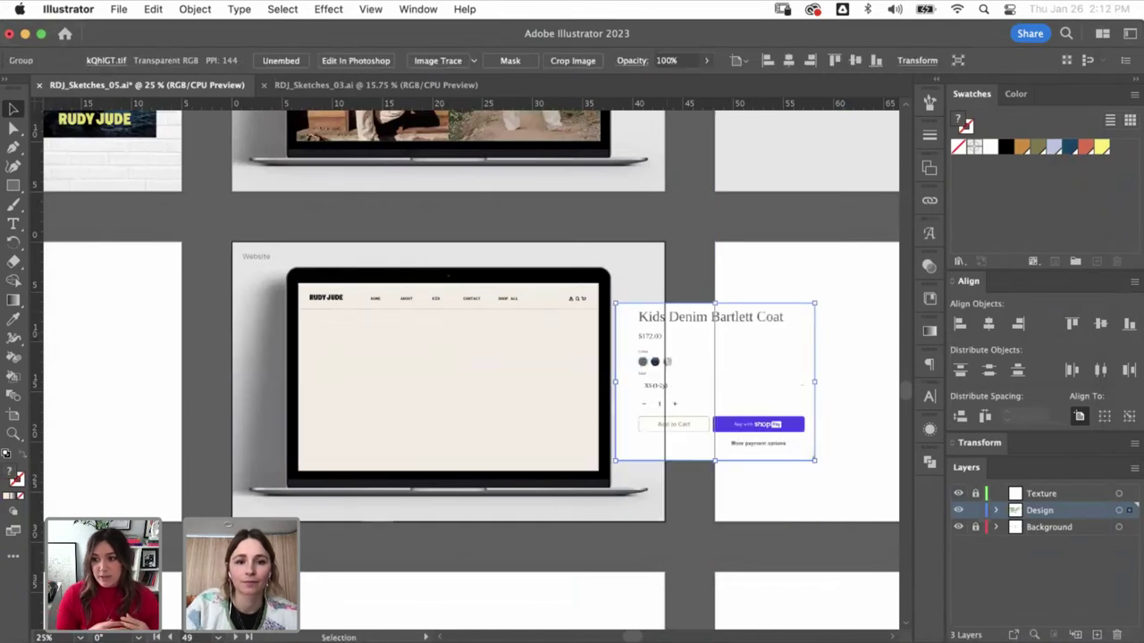
- Copy the coat's boy-in-snow product photo and paste it into the Illustrator document
key("super+Tab")
right_click(439, 328)
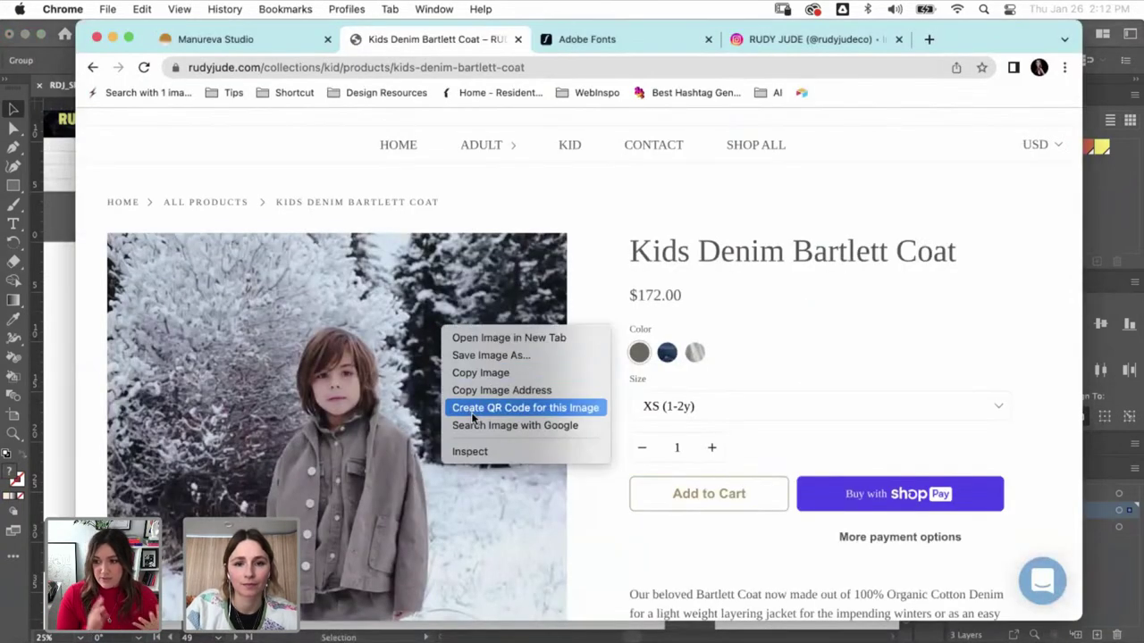
left_click(487, 373)
key("super+Tab")
key("super+v")
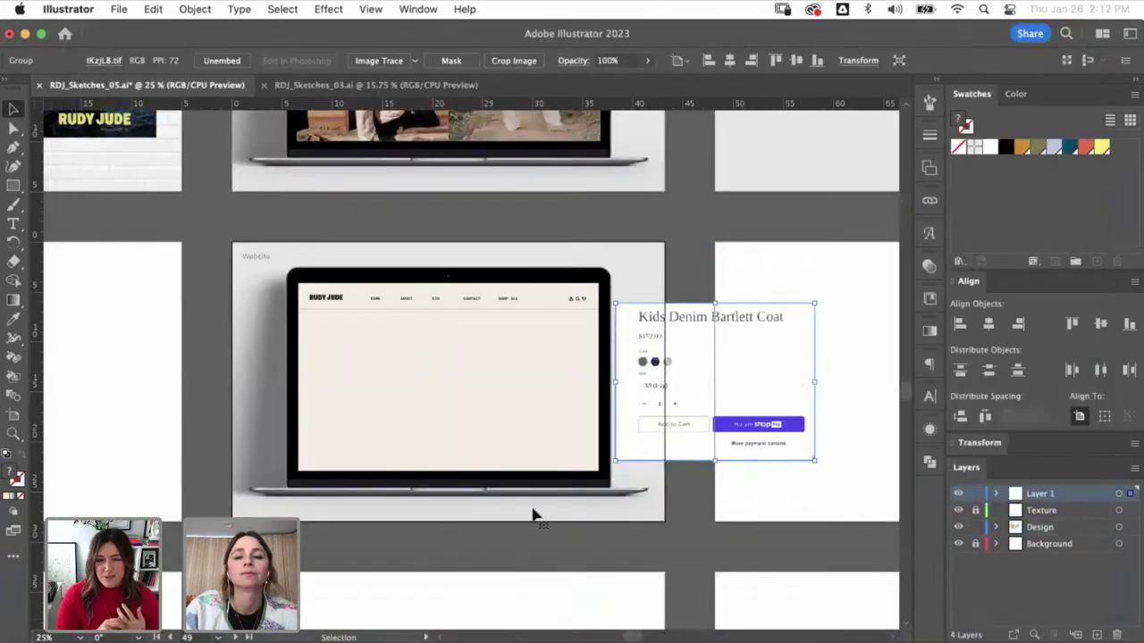
- Scale the snow photo and clip it with a rectangle to fill the screen's left half
left_click_drag(706, 371, 411, 401)
left_click_drag(444, 527, 461, 534)
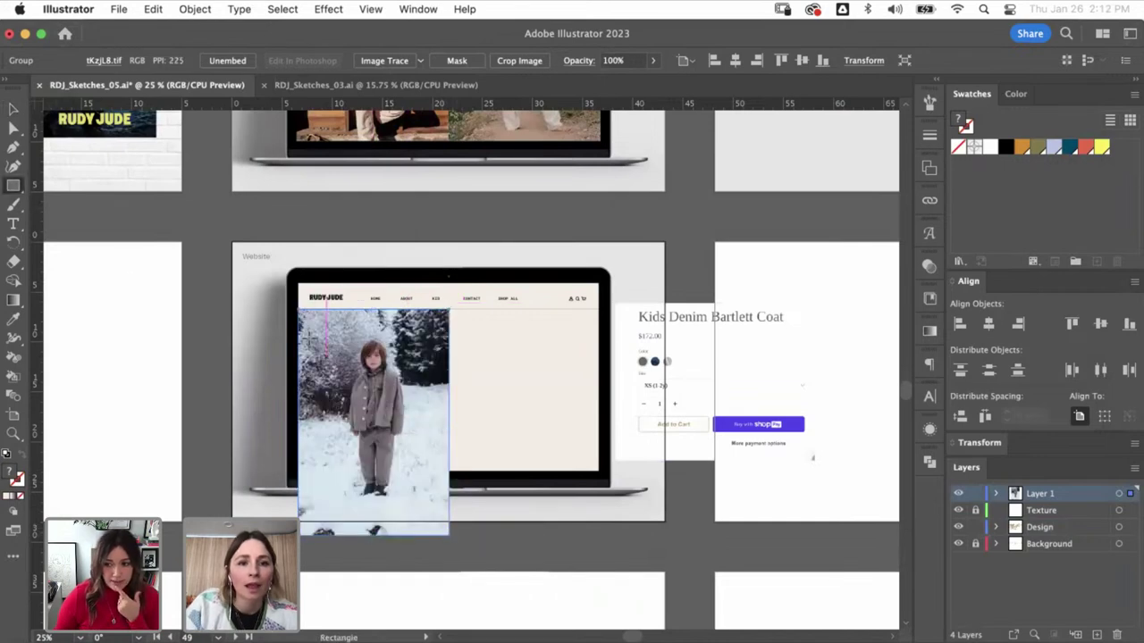
mouse_move(300, 309)
left_mouse_down()
mouse_move(379, 434)
mouse_move(447, 456)
mouse_move(447, 471)
left_mouse_up()
key("v")
left_click(405, 492, "shift")
key("super+7")
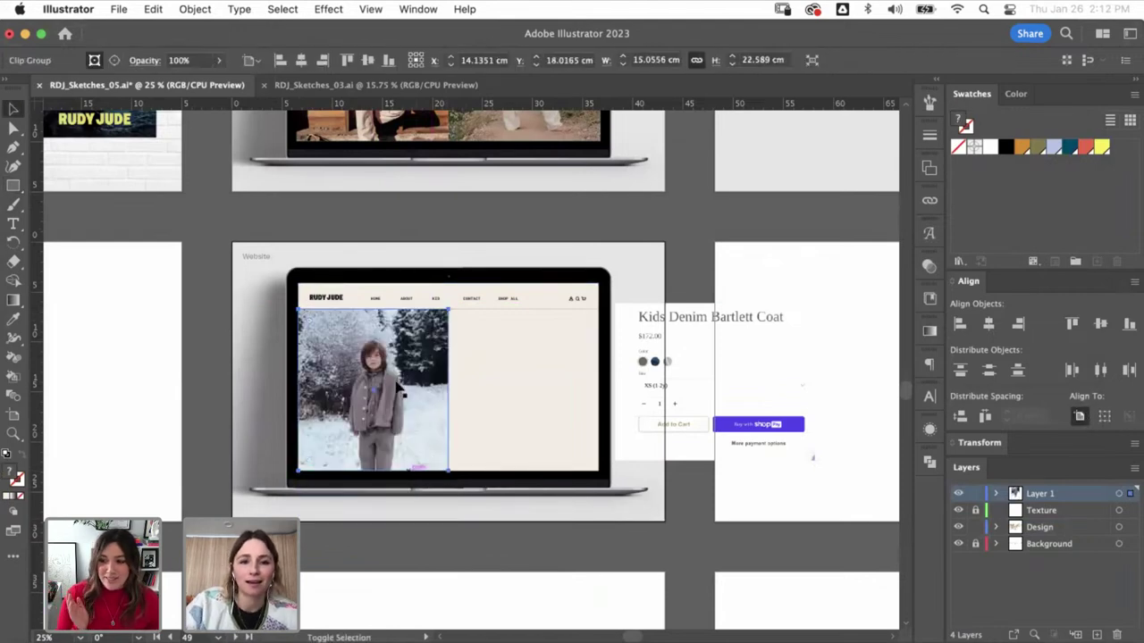
key("super+shift+a")
left_click(405, 401)
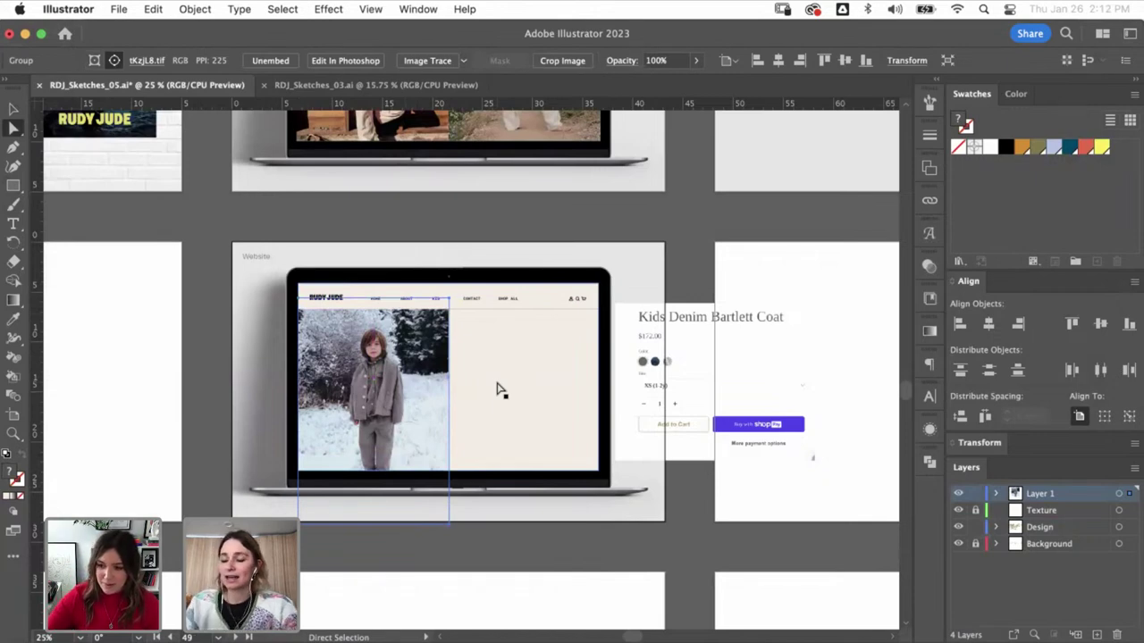
- Zoom into the Website mockup and try adding text on the empty cream page area
left_click(514, 295)
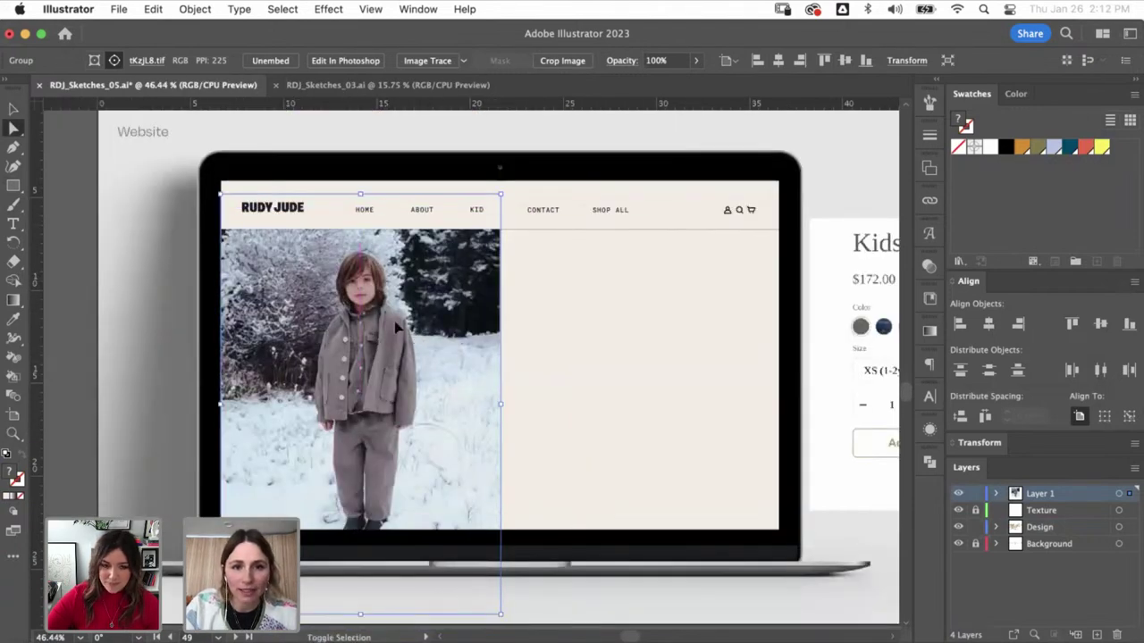
key("super+shift+a")
key("v")
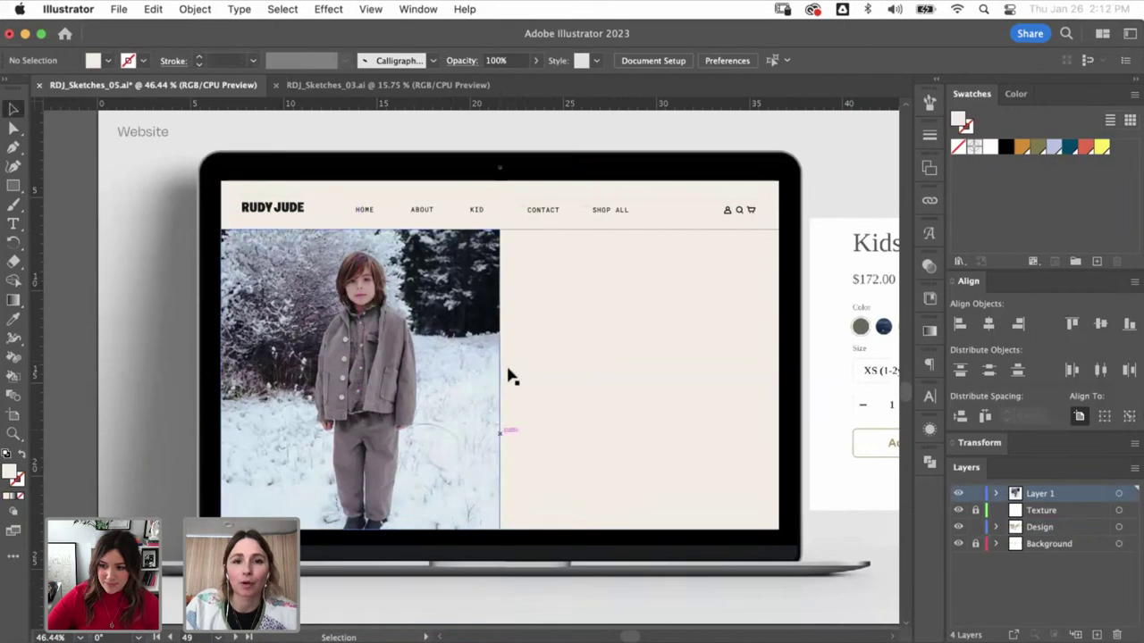
left_click_drag(465, 358, 442, 381)
key("t")
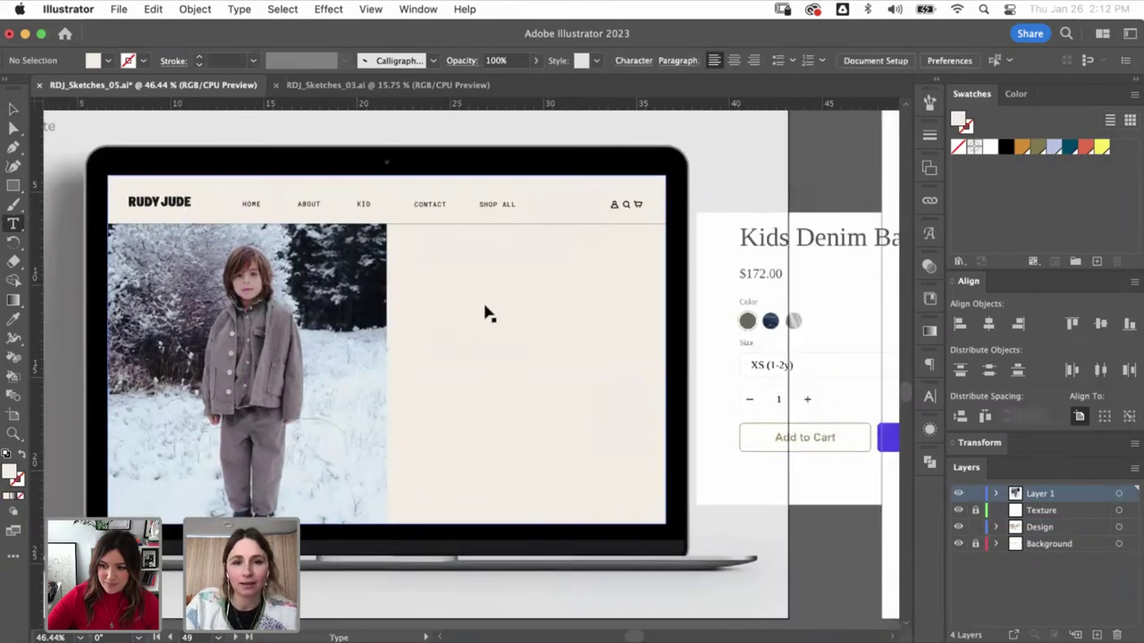
left_click_drag(590, 109, 457, 295)
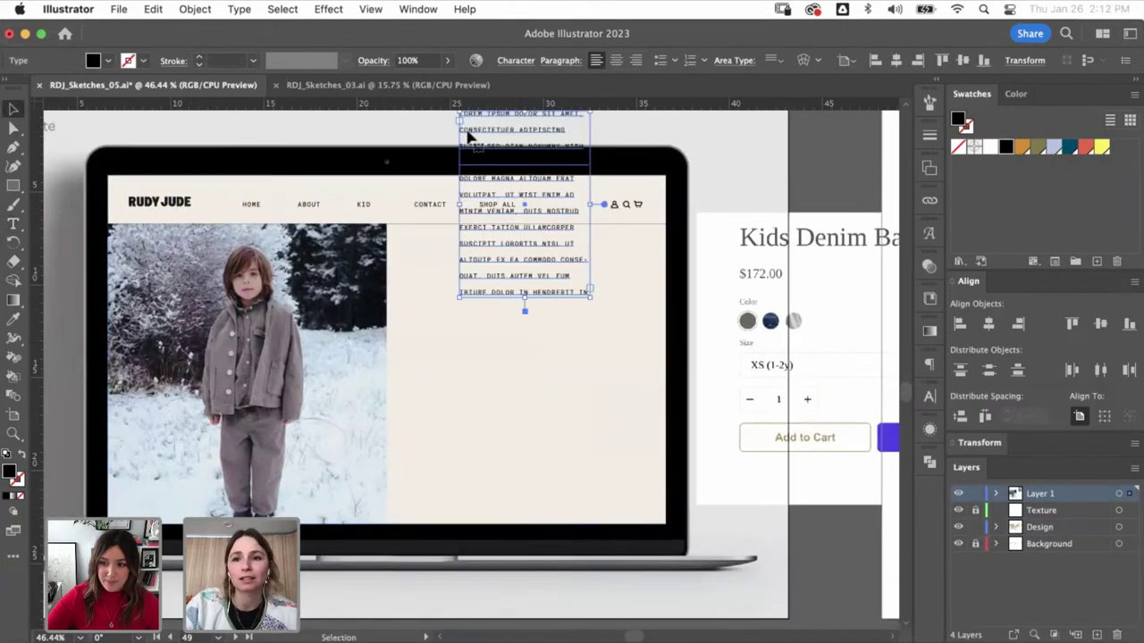
key("super+z")
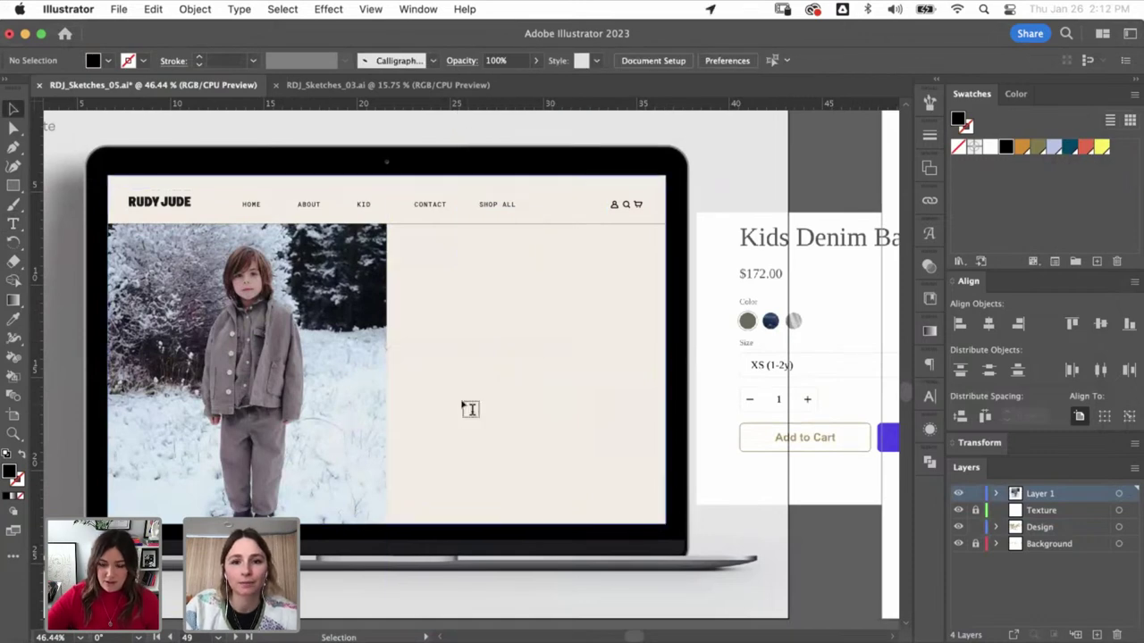
left_click(470, 409)
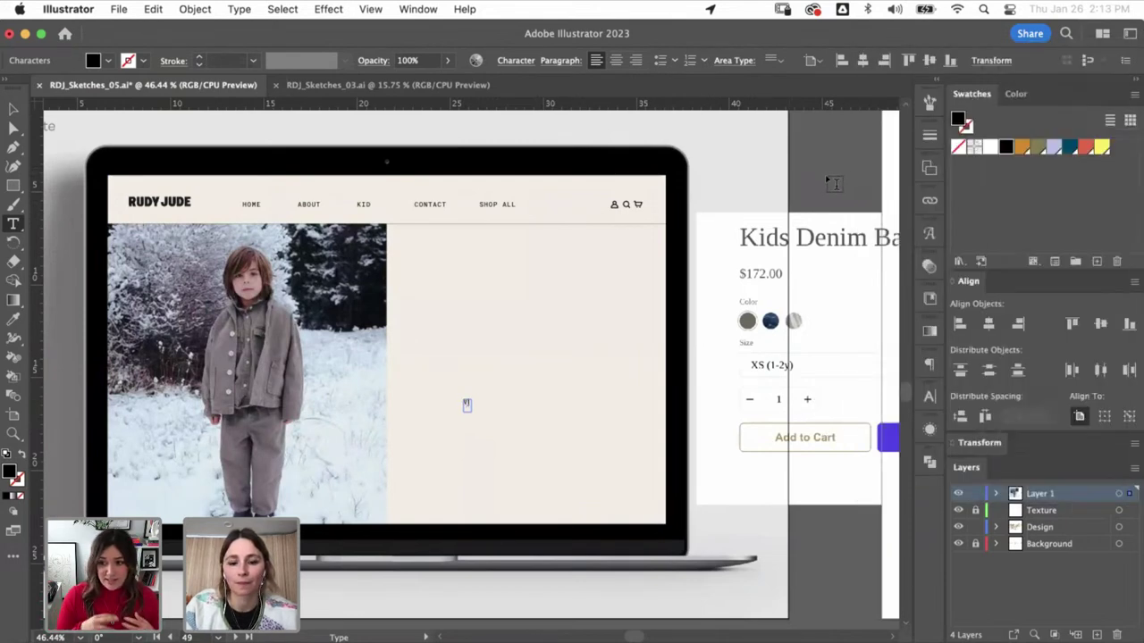
key("Escape")
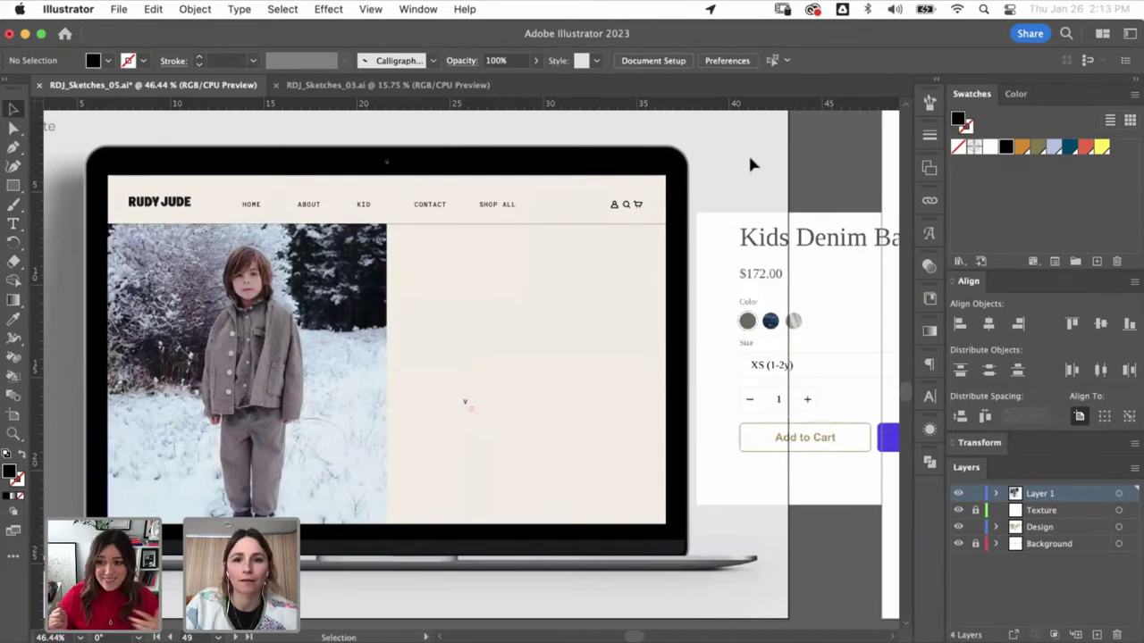
- Type a KIDS DENIM BARTLETT COAT title and drag it onto the mockup's blank cream page area
left_click(796, 273)
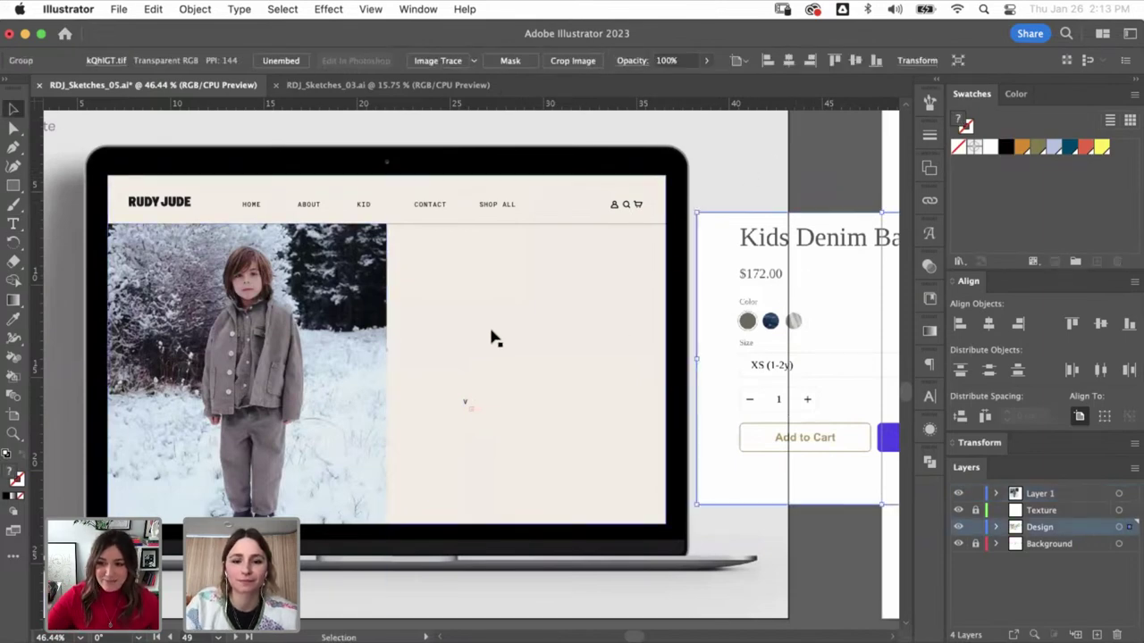
key("t")
left_click(816, 166)
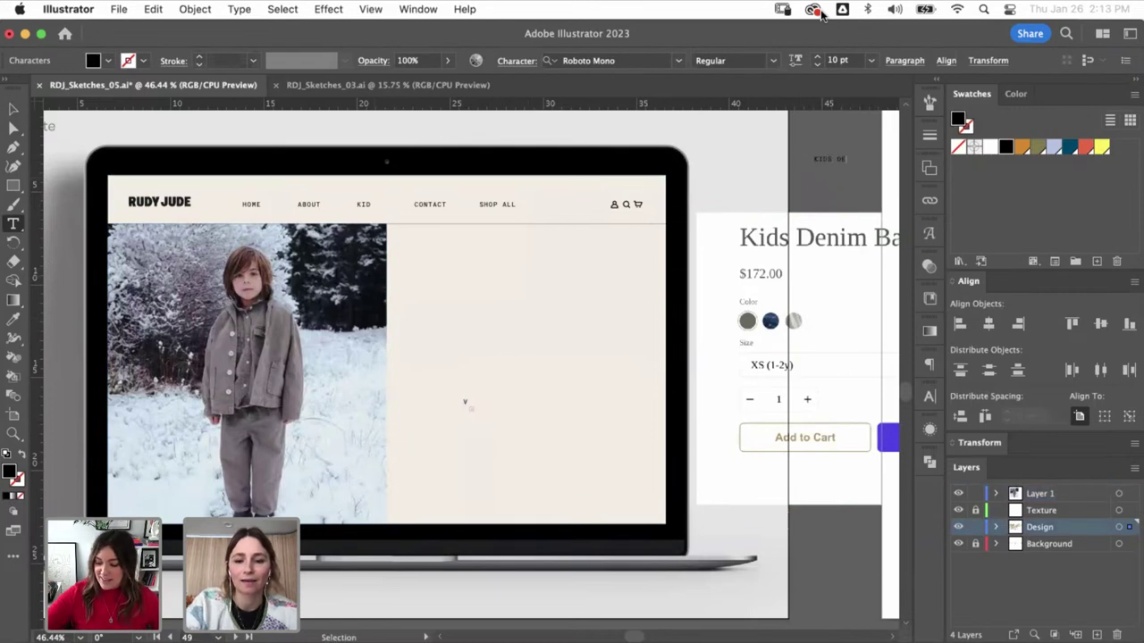
key("Escape")
scroll(728, 262, "right", 5)
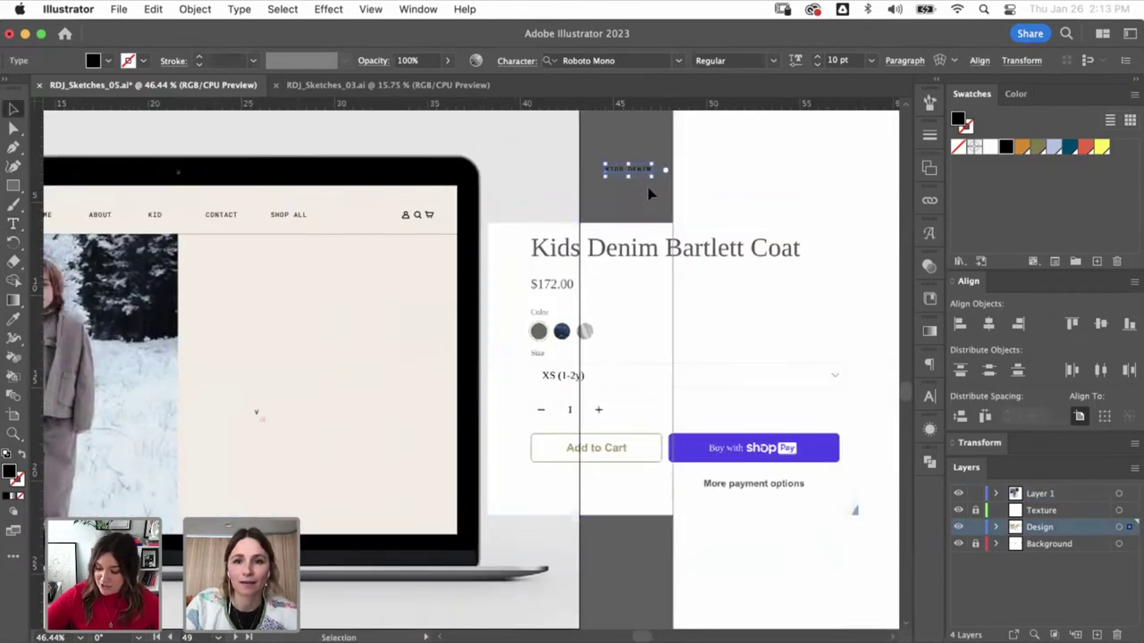
key("Escape")
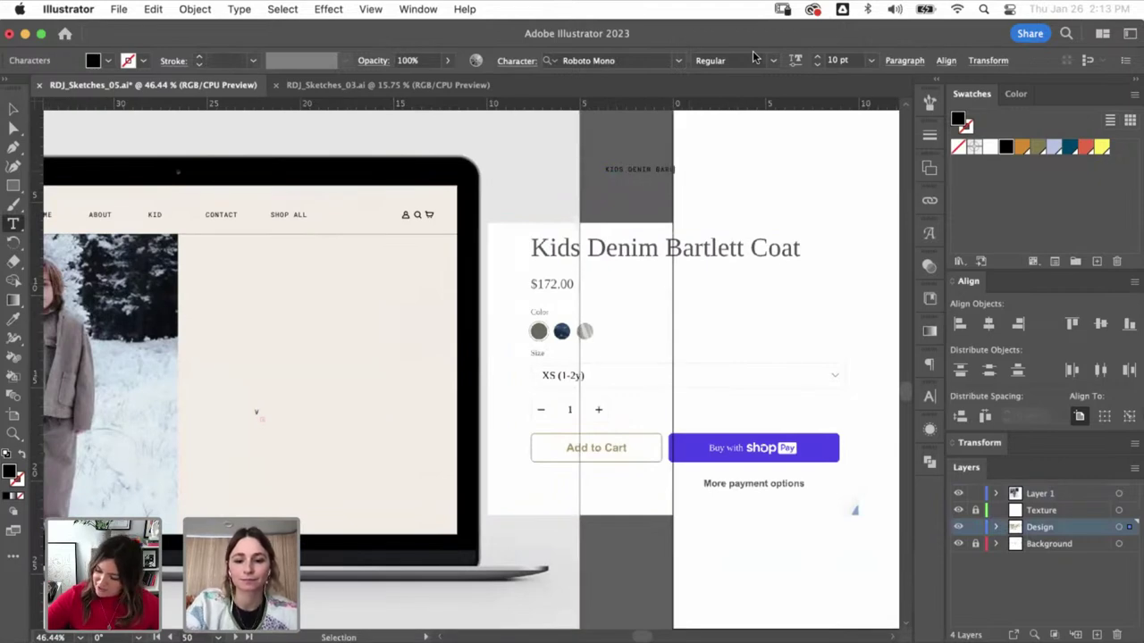
key("Escape")
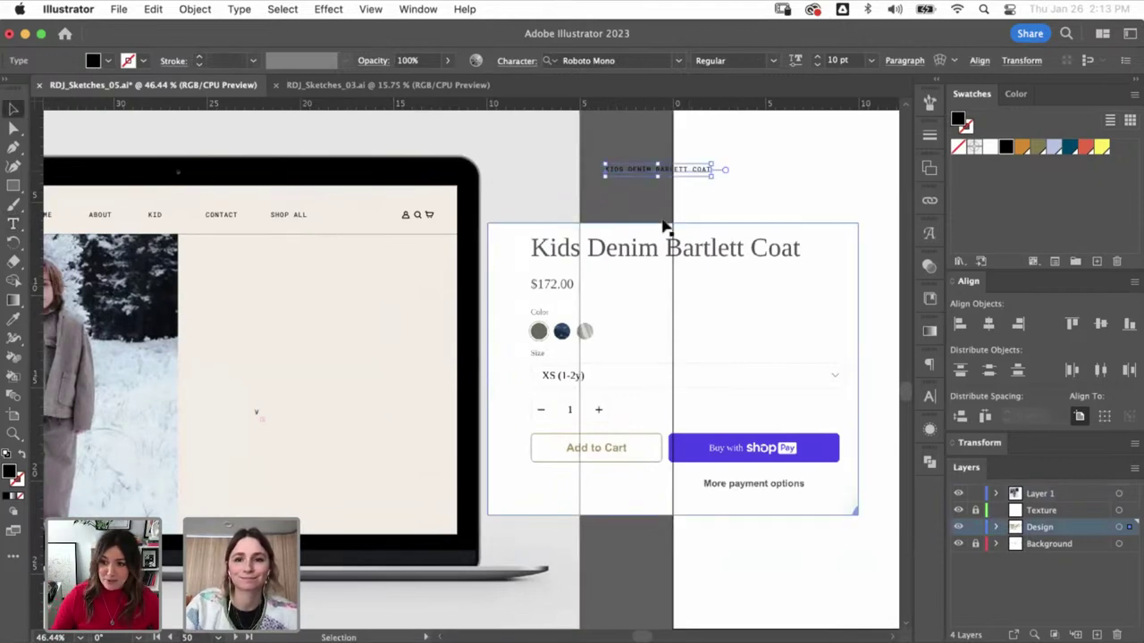
left_click_drag(658, 169, 230, 295)
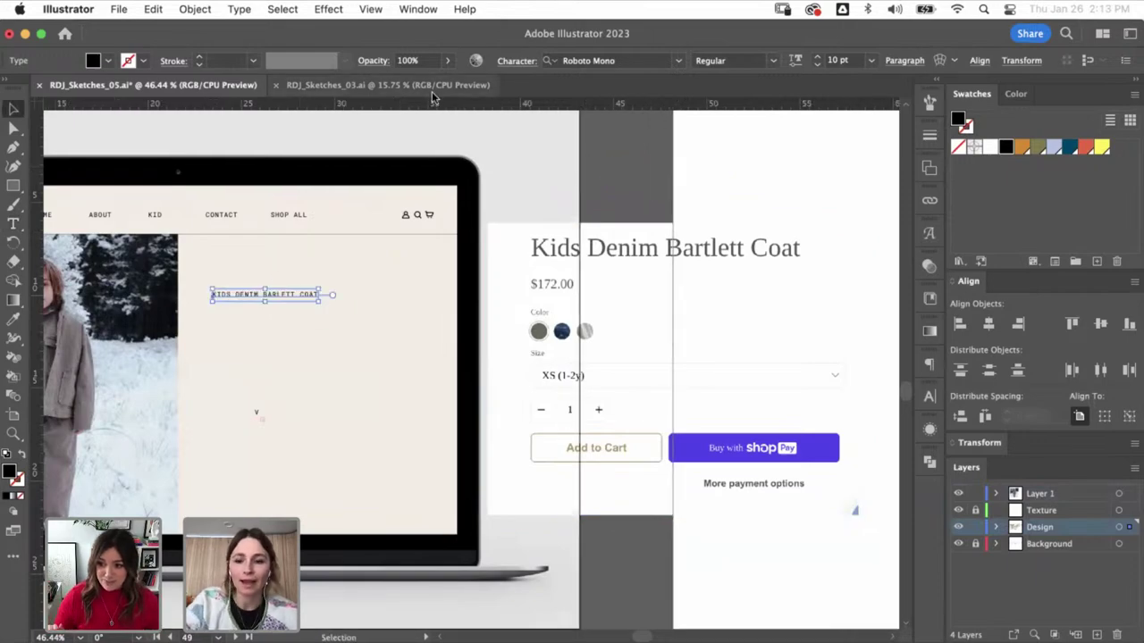
- Locate the 'Introducing our new collection' type-sample group and move it up beside the title
scroll(456, 336, "down", 6)
scroll(456, 336, "up", 5)
scroll(455, 336, "left", 5)
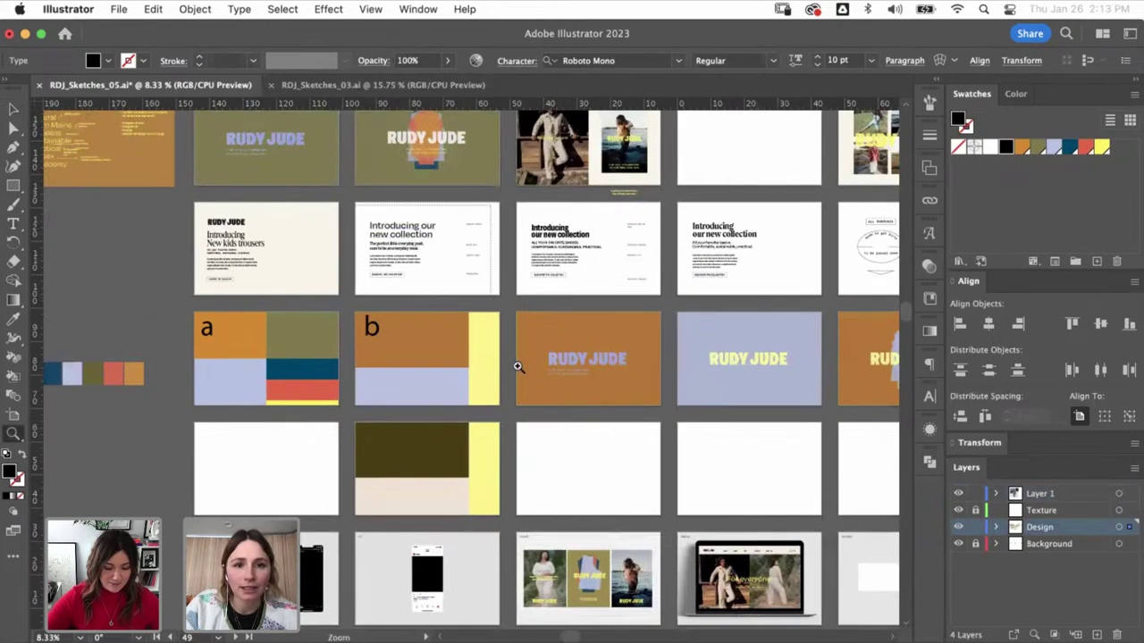
left_click_drag(407, 226, 485, 350)
left_click(294, 452)
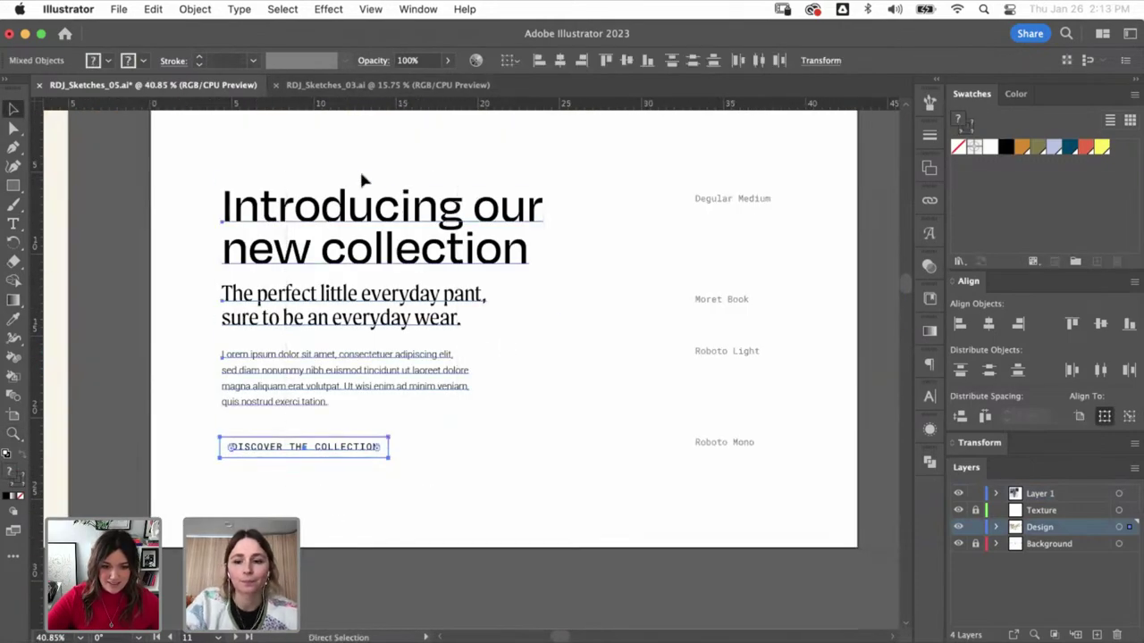
scroll(362, 181, "down", 4)
scroll(537, 518, "down", 5)
scroll(536, 518, "right", 5)
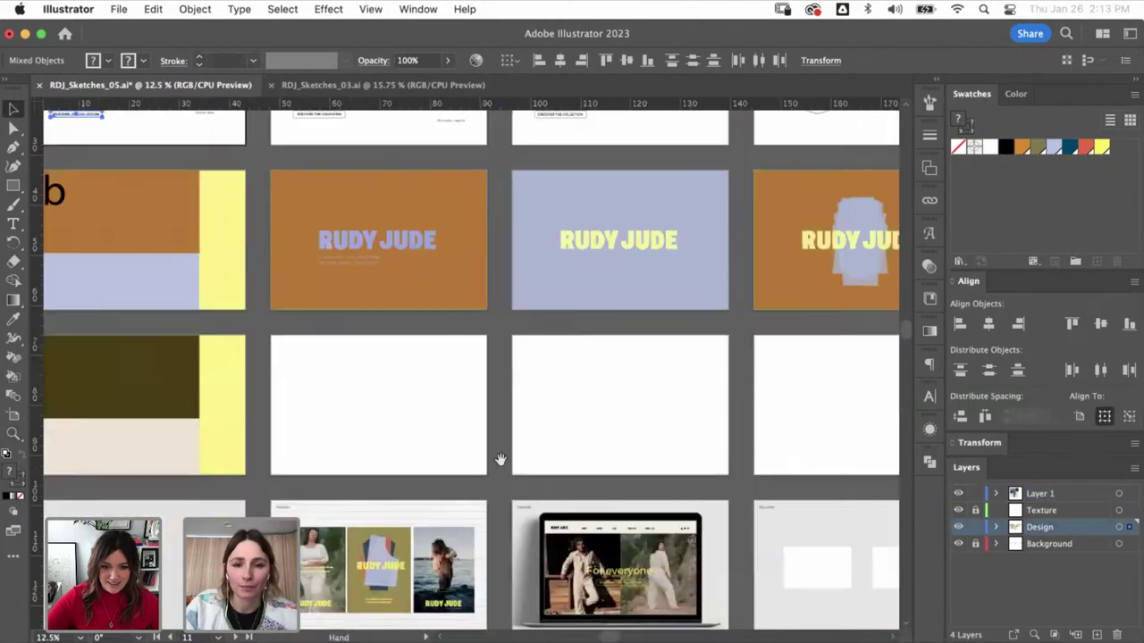
scroll(501, 460, "down", 3)
scroll(626, 574, "up", 4)
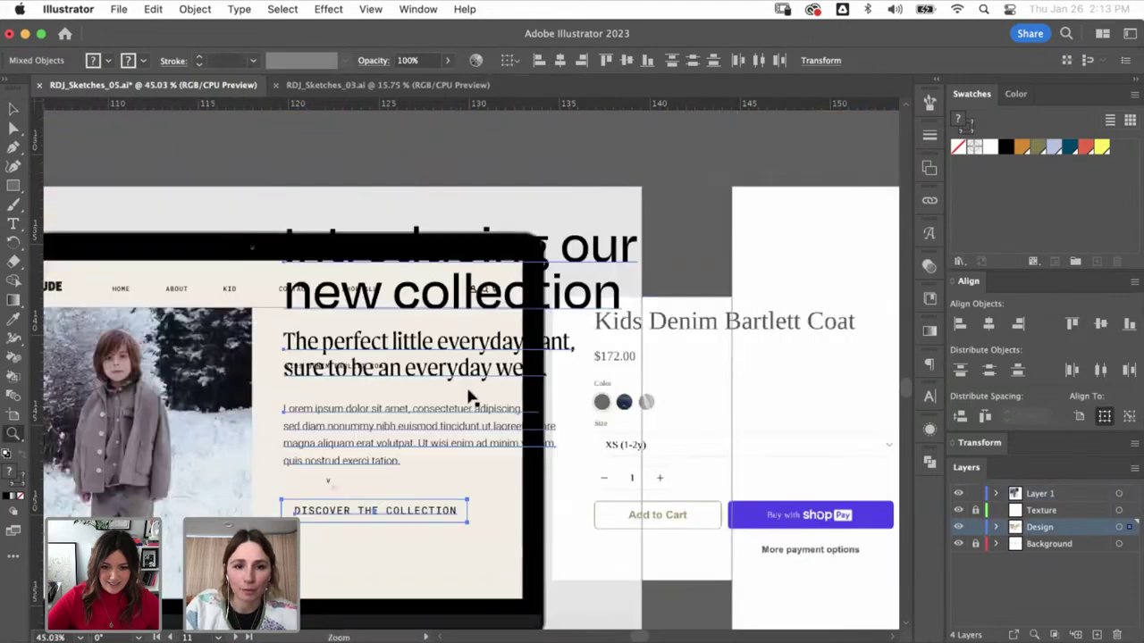
key("v")
left_click_drag(471, 396, 497, 370)
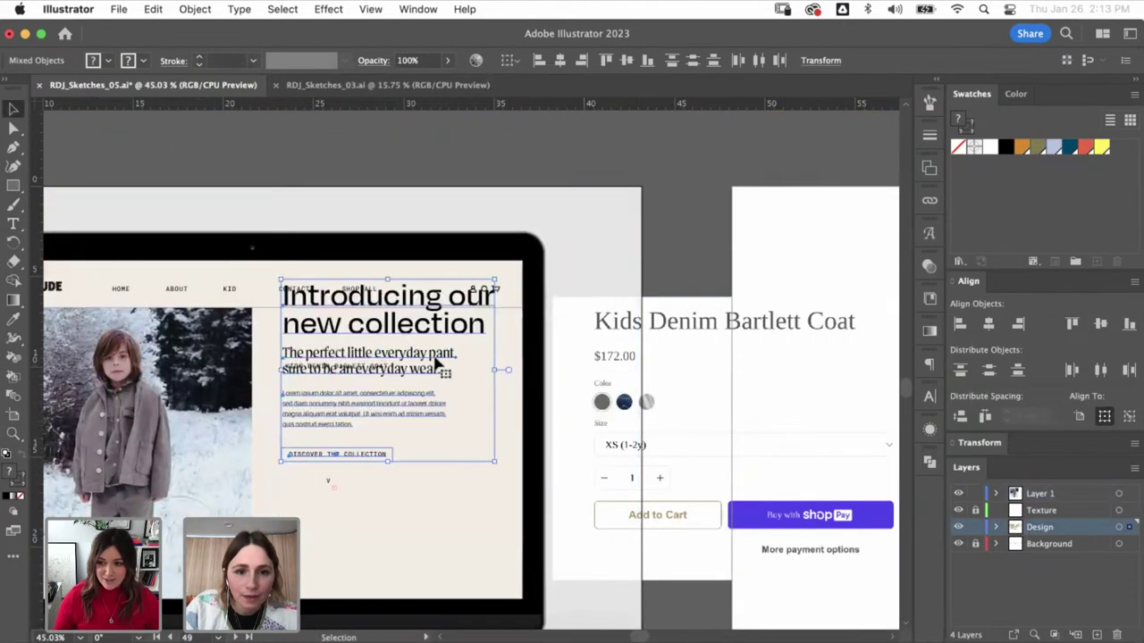
left_click_drag(407, 376, 704, 254)
left_click(357, 366)
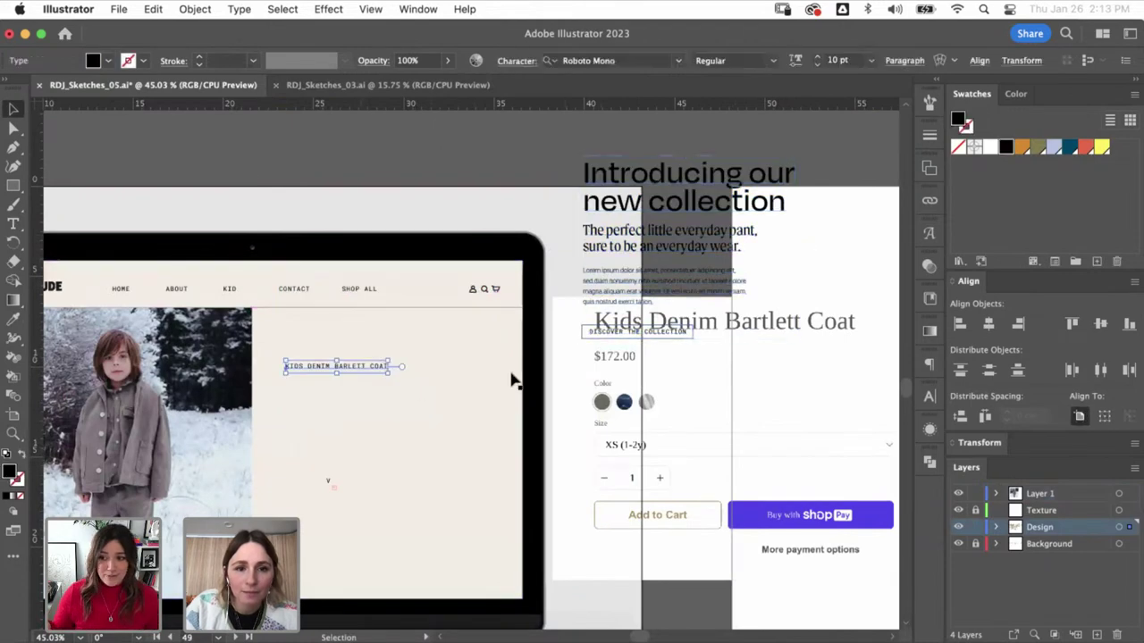
- Give the title the headline's Degular Medium style at half size, and move the collection text up
key("i")
left_click(669, 194)
key("v")
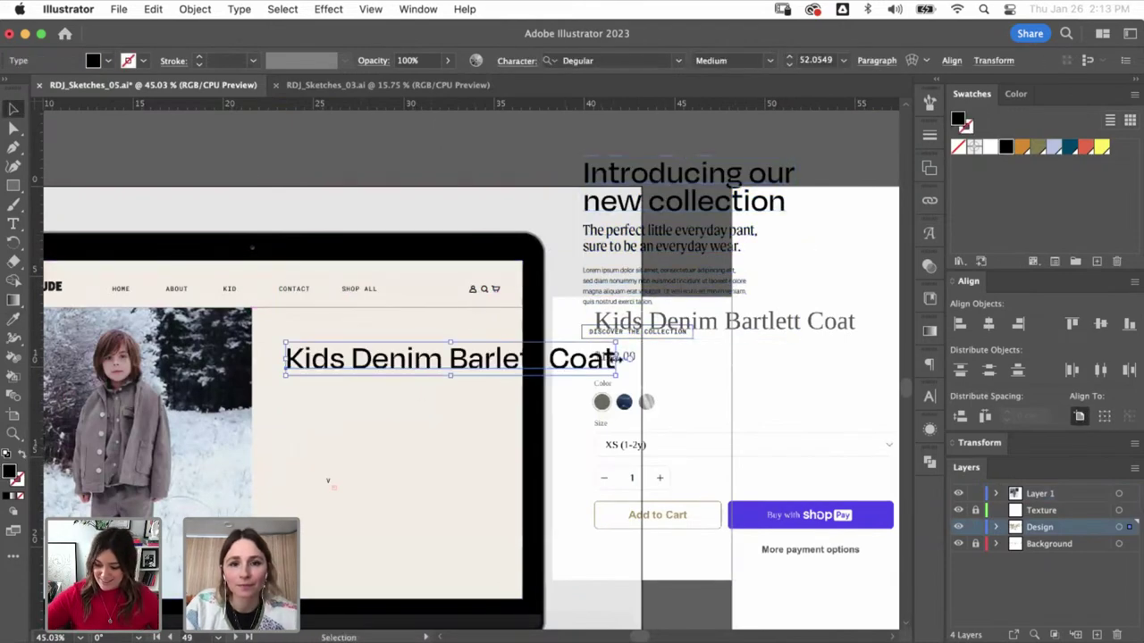
left_click_drag(617, 357, 452, 359)
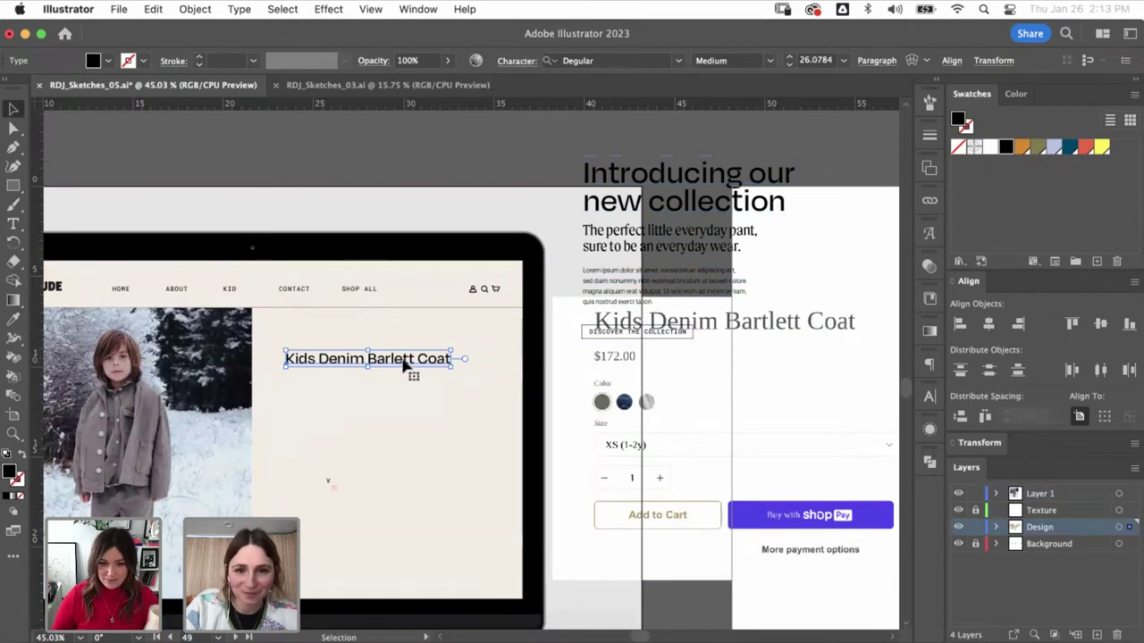
left_click(670, 237)
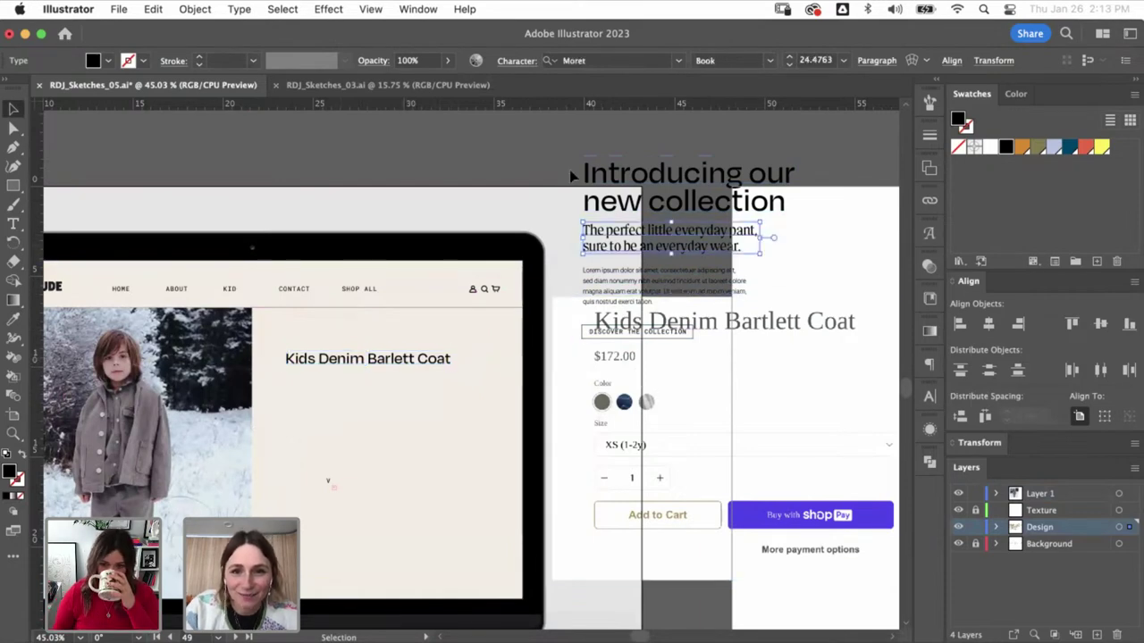
left_click(661, 336, "shift")
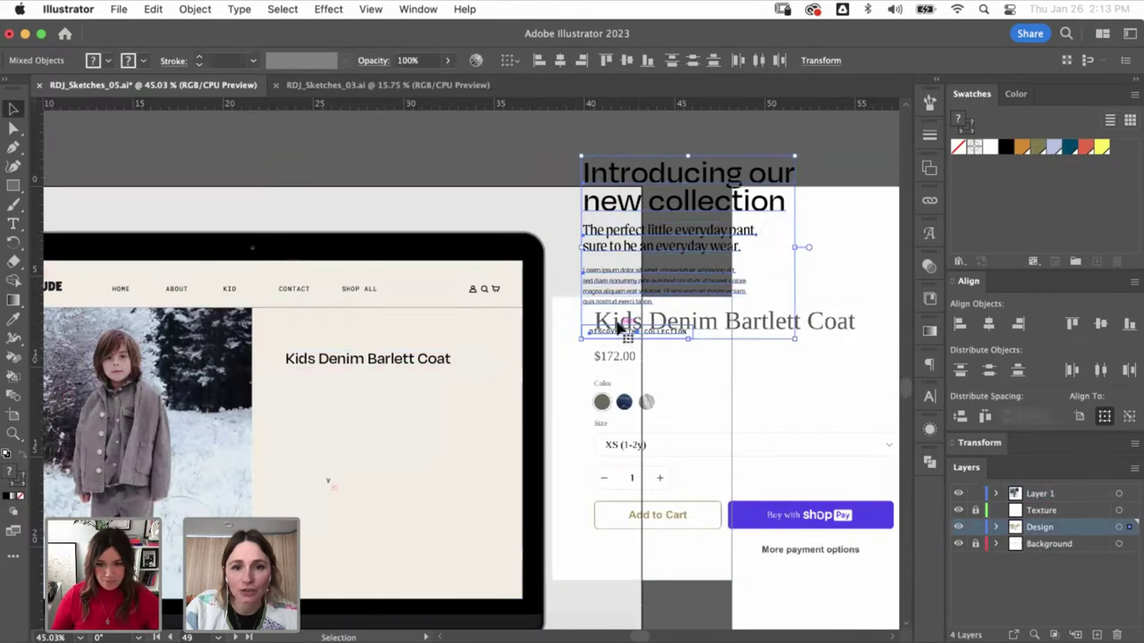
left_click_drag(619, 329, 627, 271)
- Break the Kids Denim Barlett Coat title onto two lines with increased line spacing
double_click(366, 359)
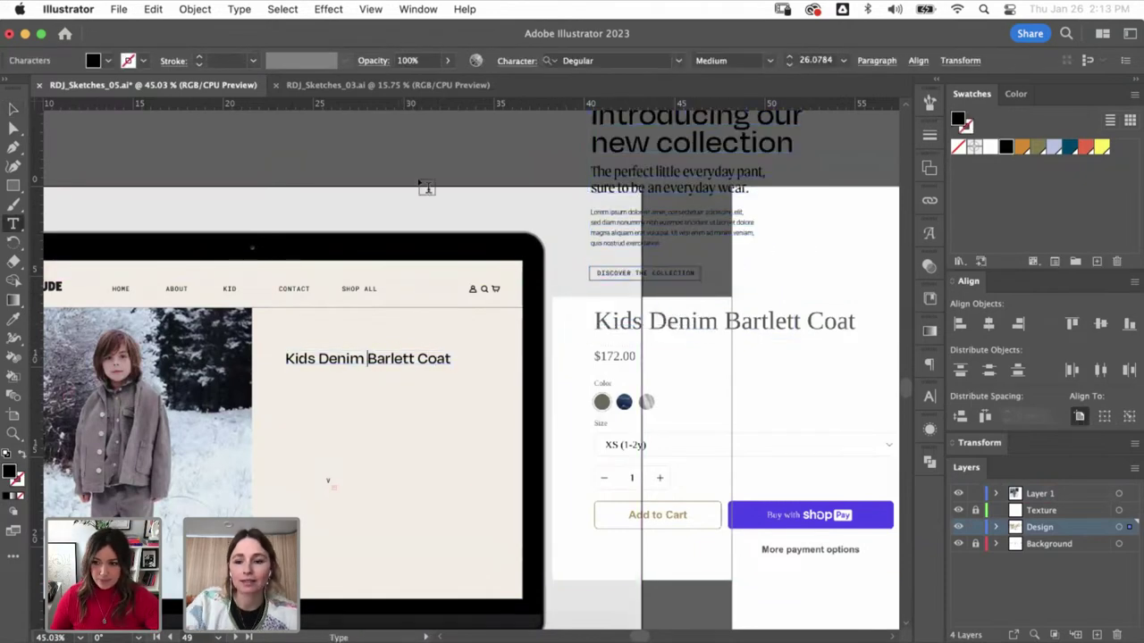
key("Return")
key("Escape")
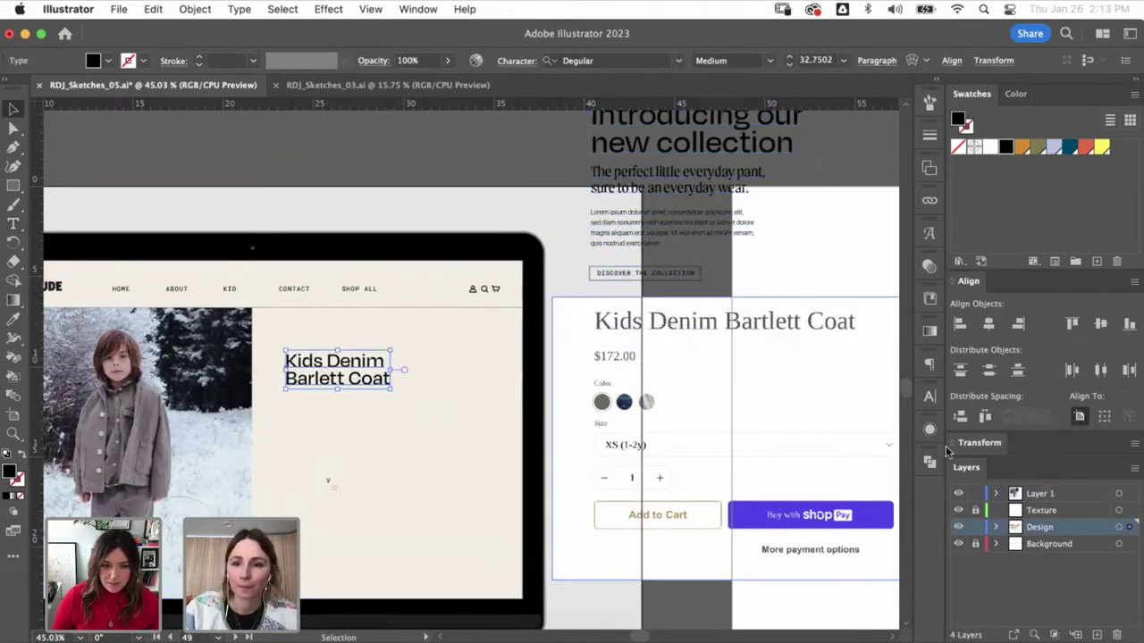
left_click(929, 397)
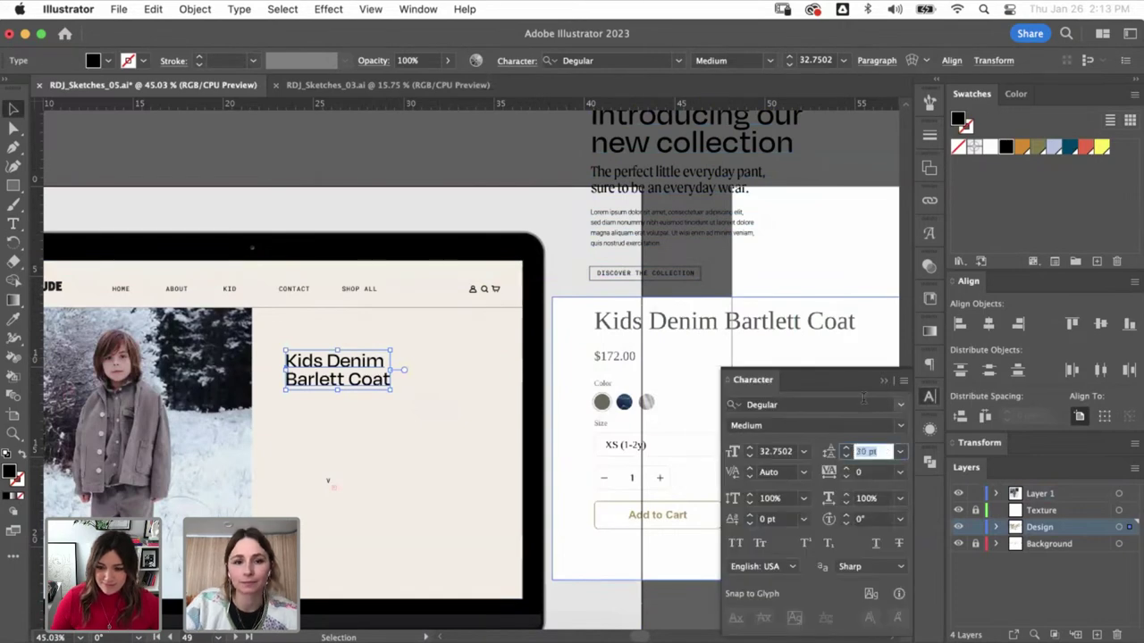
key("Up")
key("Up")
key("Up")
- Duplicate the title below as a '$172.00' price in the collection button's Roboto Mono style, slightly enlarged
left_click_drag(850, 194, 626, 268)
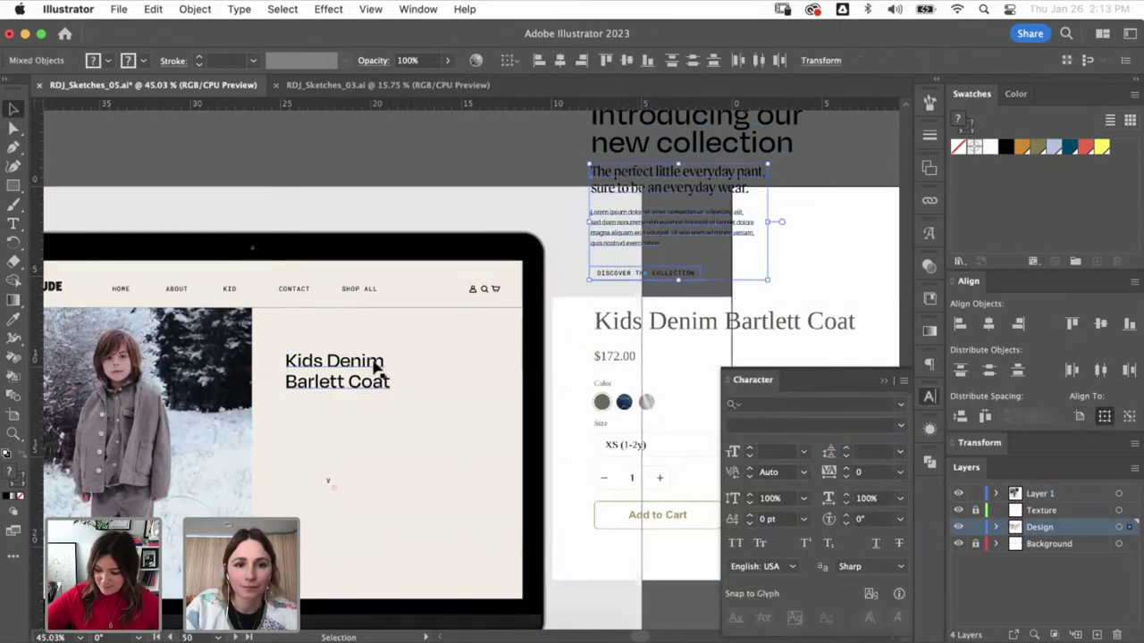
left_click_drag(376, 366, 370, 414)
double_click(370, 414)
key("super+a")
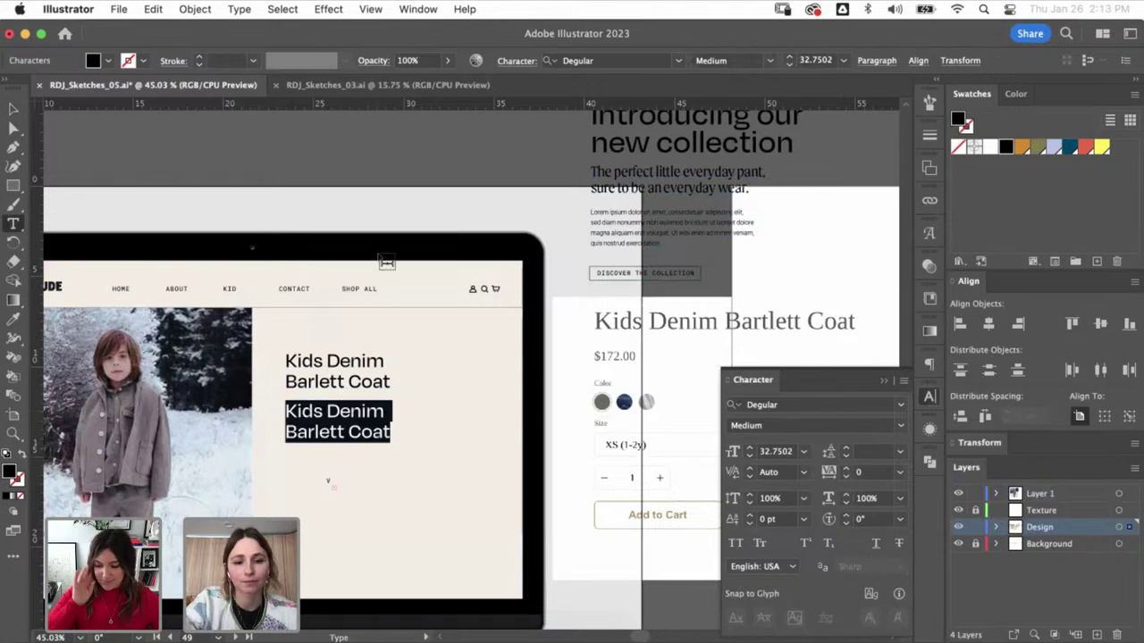
type("$172.00")
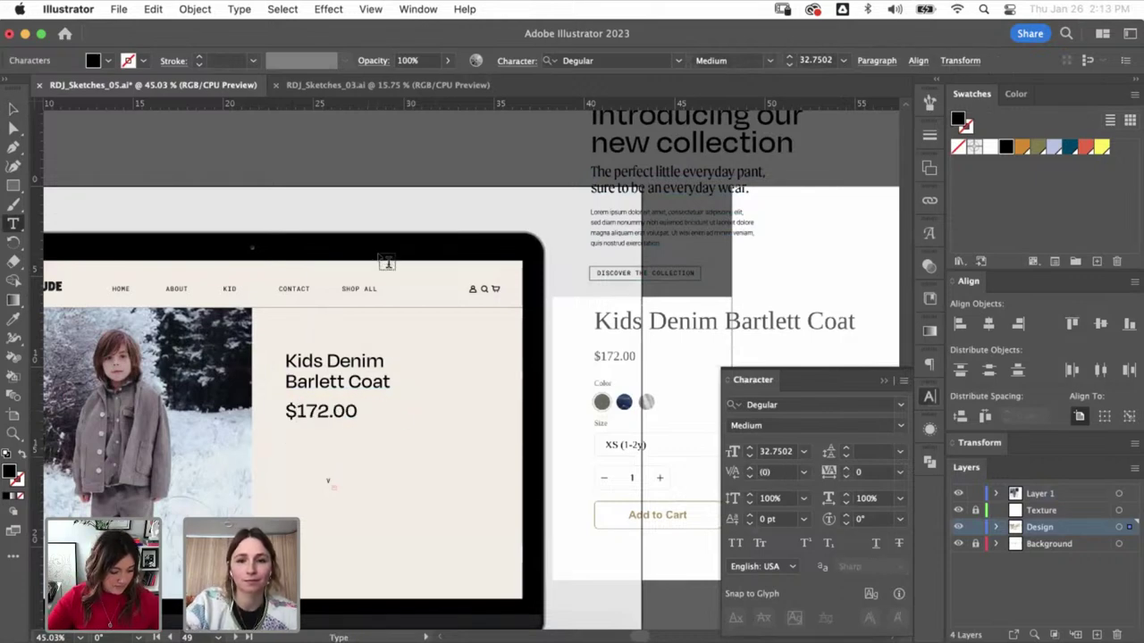
key("Escape")
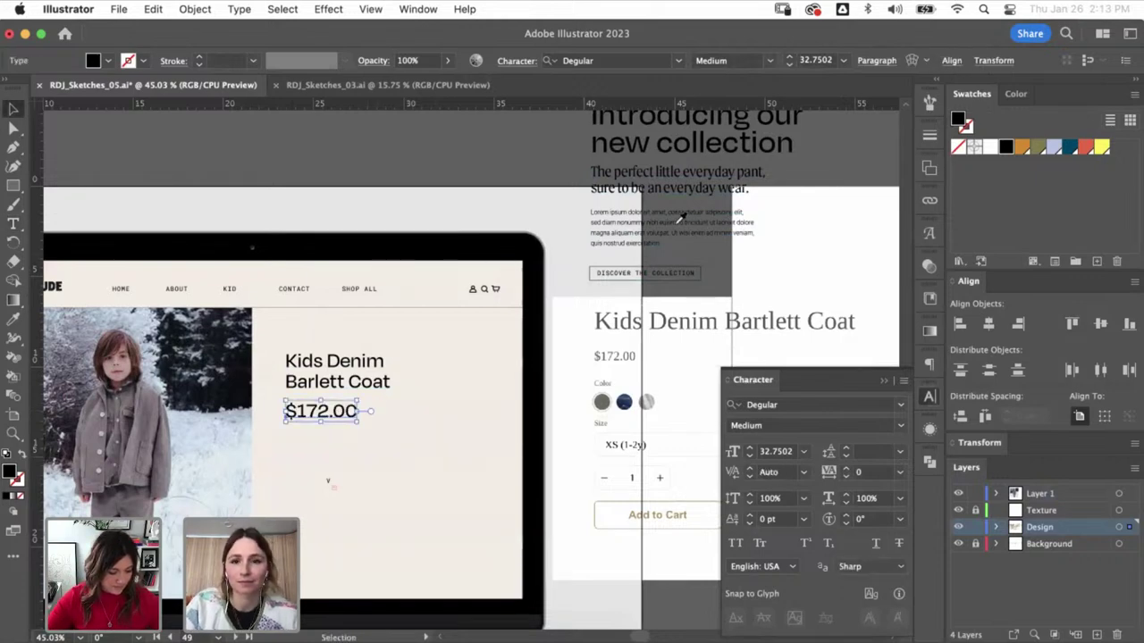
key("i")
left_click(664, 270)
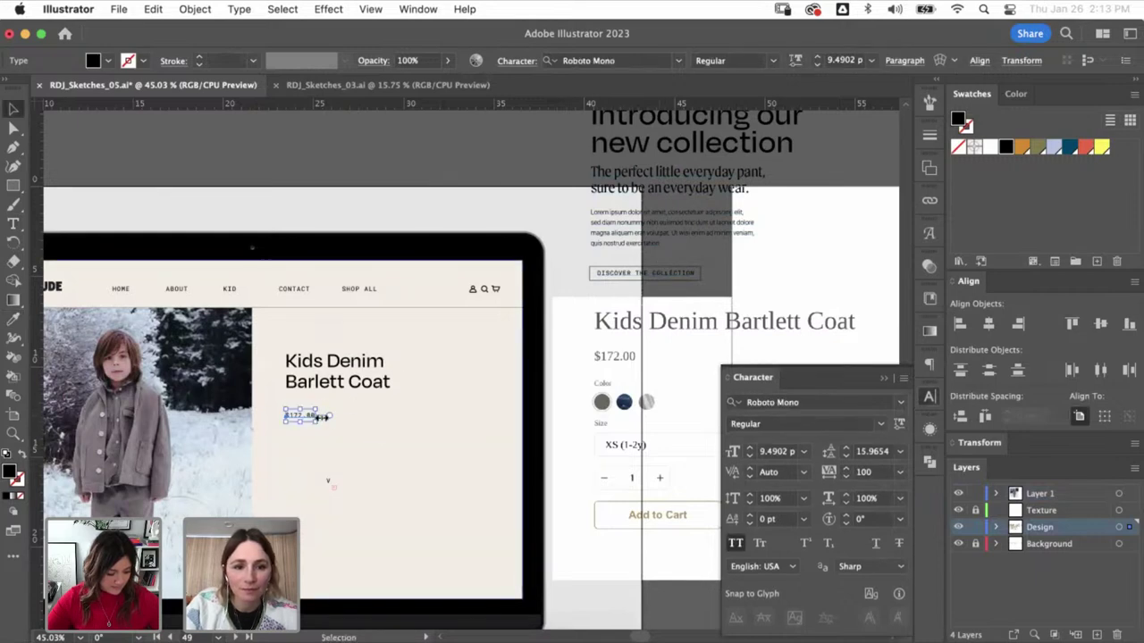
left_click_drag(320, 417, 313, 416)
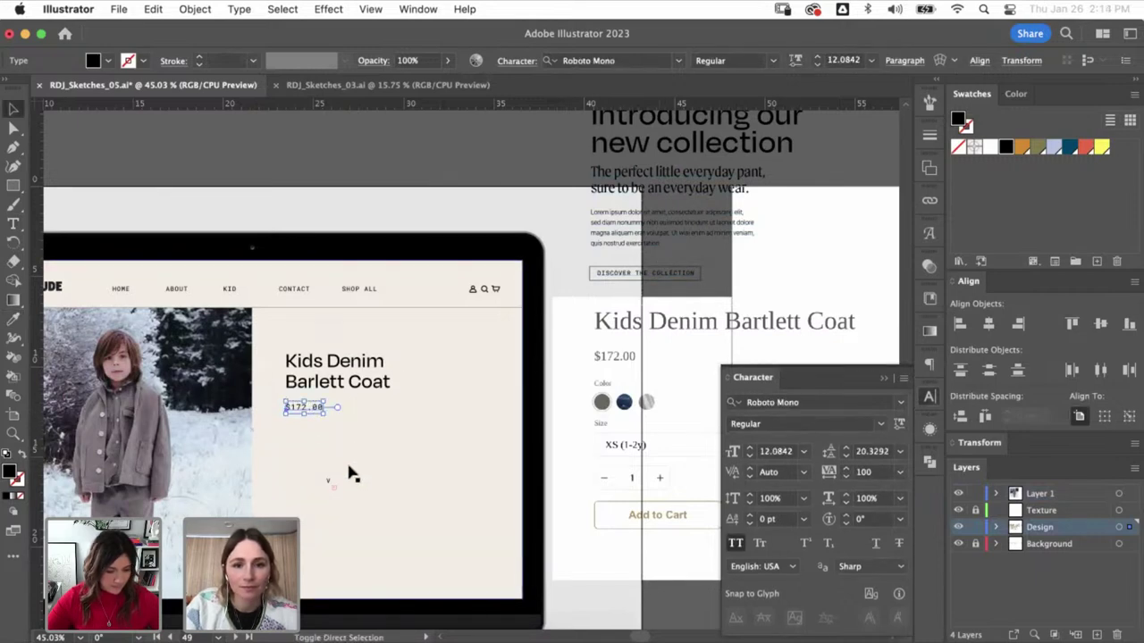
left_click(511, 485)
- Draw a small circle below the price and duplicate it into a row of three
key("z")
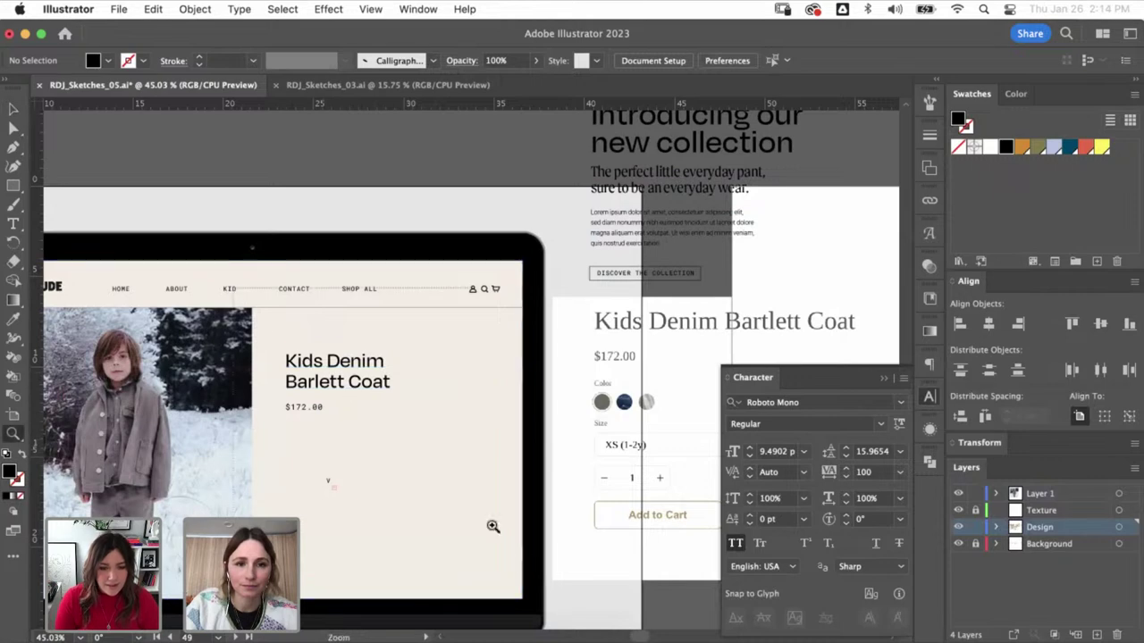
scroll(307, 396, "up", 3)
left_click_drag(307, 396, 383, 473)
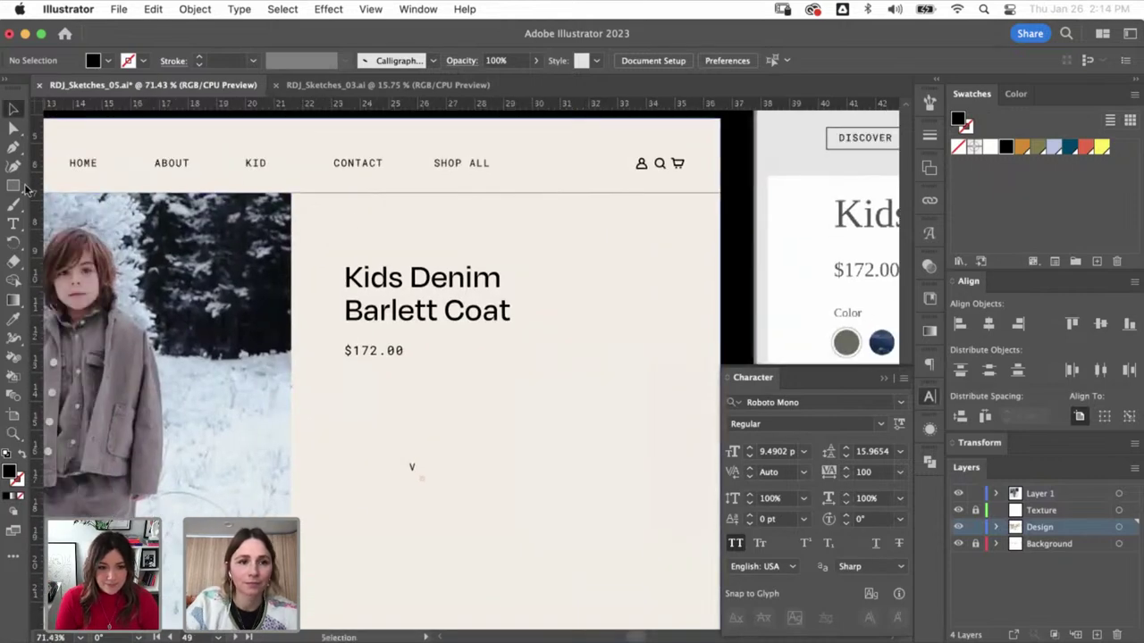
left_click(13, 186)
left_click(71, 205)
left_click_drag(350, 401, 427, 447)
key("v")
key("ctrl+d")
- Fill the third circle with white sampled from the reference page's swatches
left_click_drag(621, 418, 510, 400)
key("i")
left_click(807, 324)
key("v")
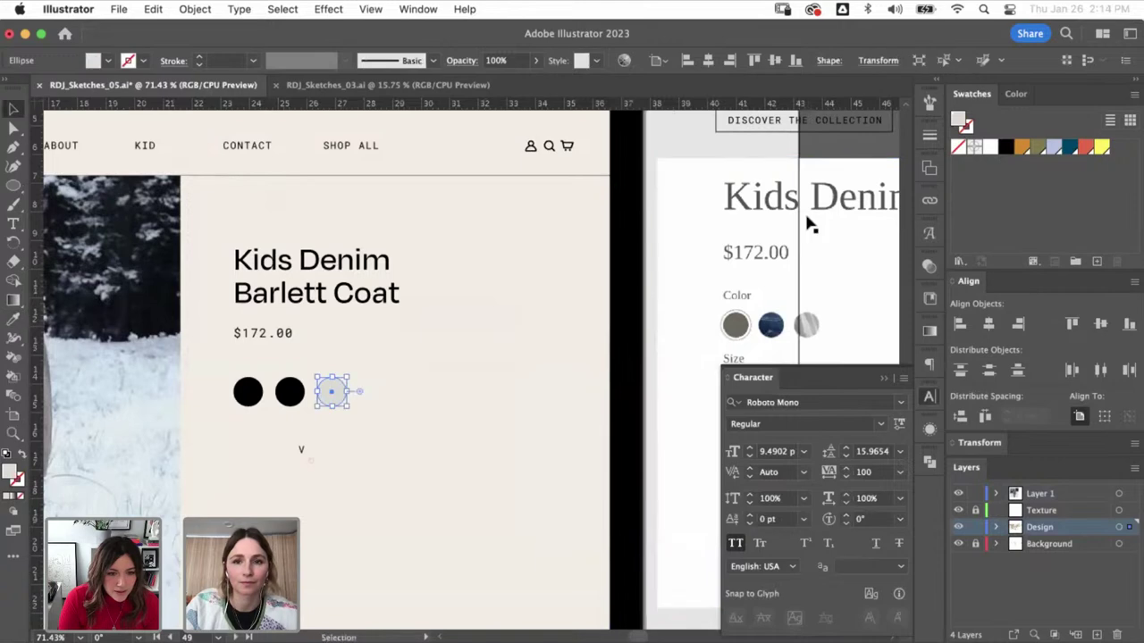
key("i")
left_click(852, 284)
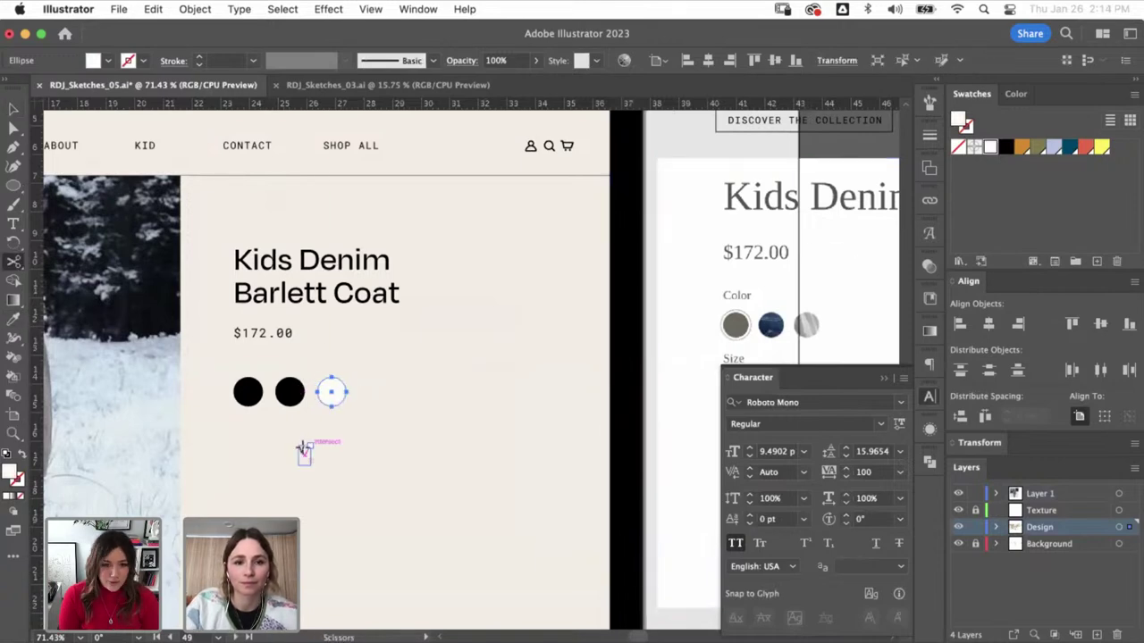
key("v")
left_click(306, 454)
- Colour the second circle navy and the first grey, sampled from the reference swatches
left_click(289, 391)
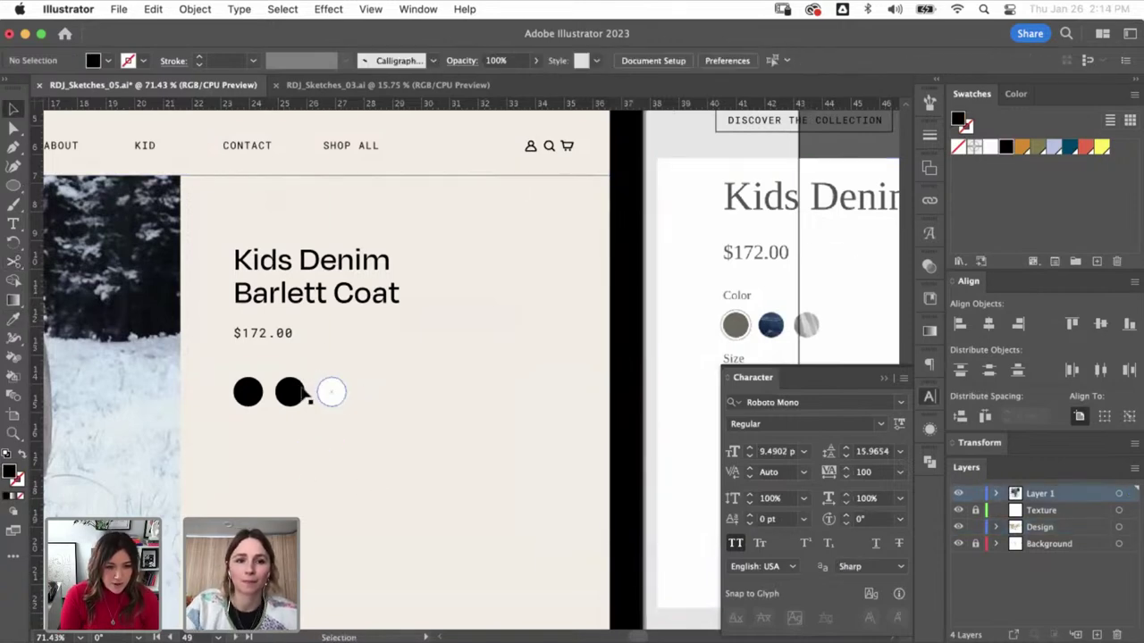
key("i")
left_click(771, 324)
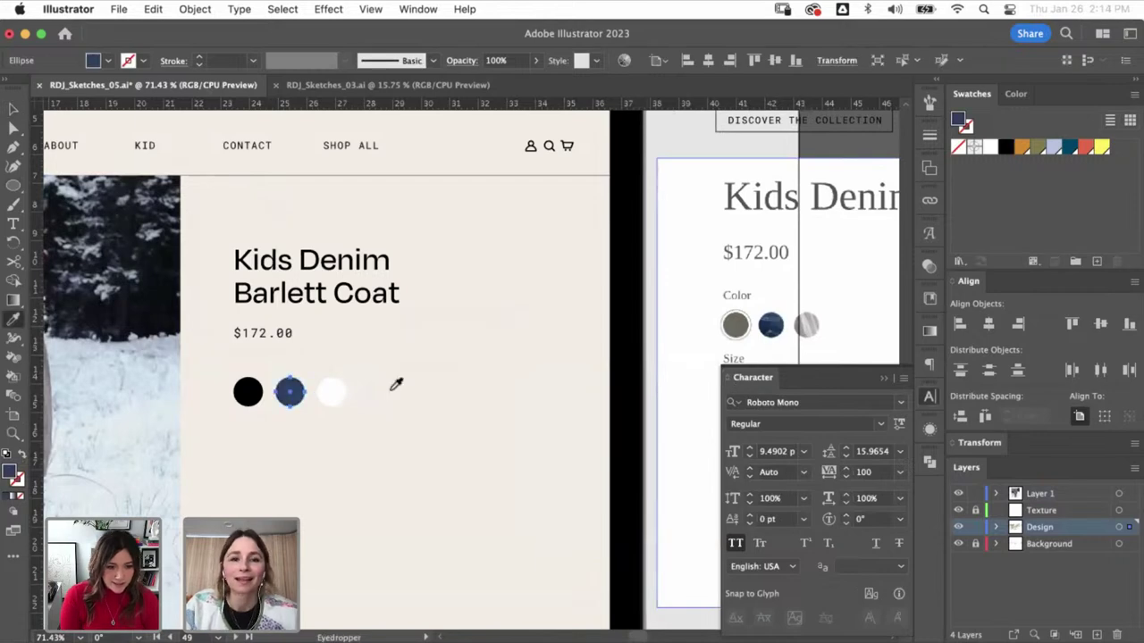
key("v")
left_click(249, 392)
key("i")
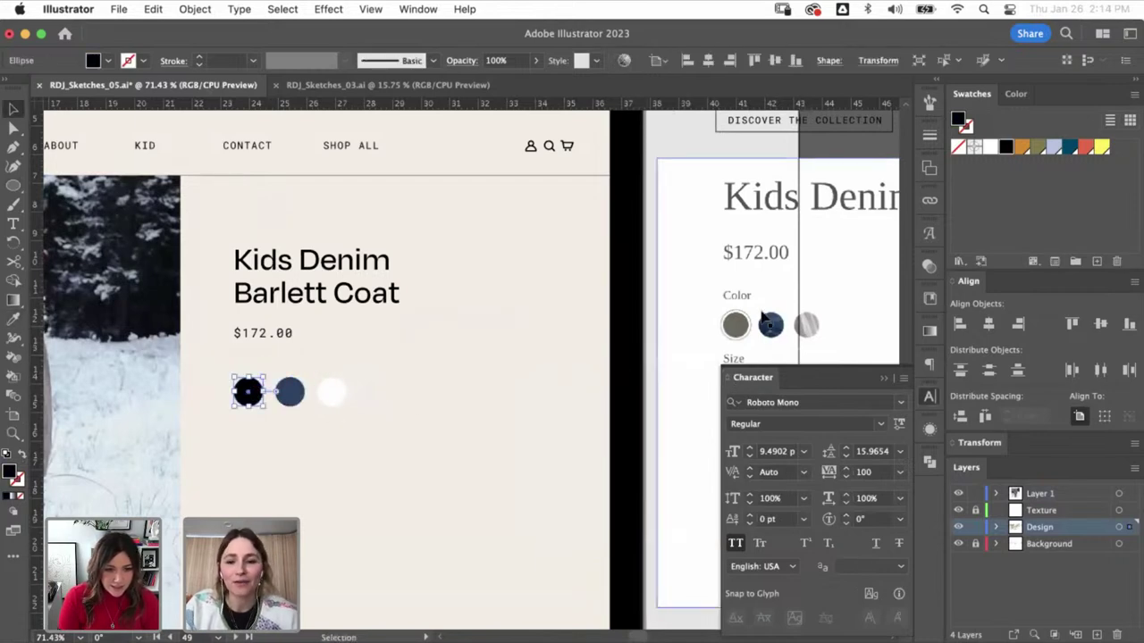
left_click(736, 317)
- Shrink the title slightly, nudge the price up, and shrink the three circles closer beneath it
key("v")
key("super+shift+a")
key("super+minus")
key("super+minus")
key("super+minus")
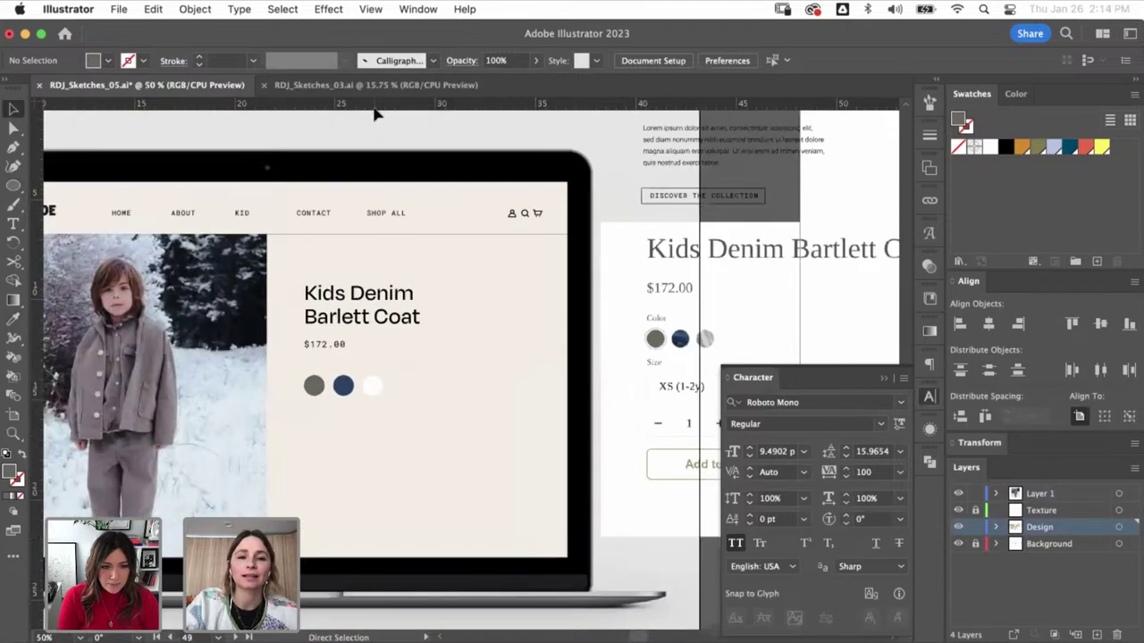
left_click_drag(451, 268, 334, 485)
left_click(515, 286)
left_click_drag(572, 299, 554, 290)
left_click(443, 326)
left_click_drag(444, 330, 443, 323)
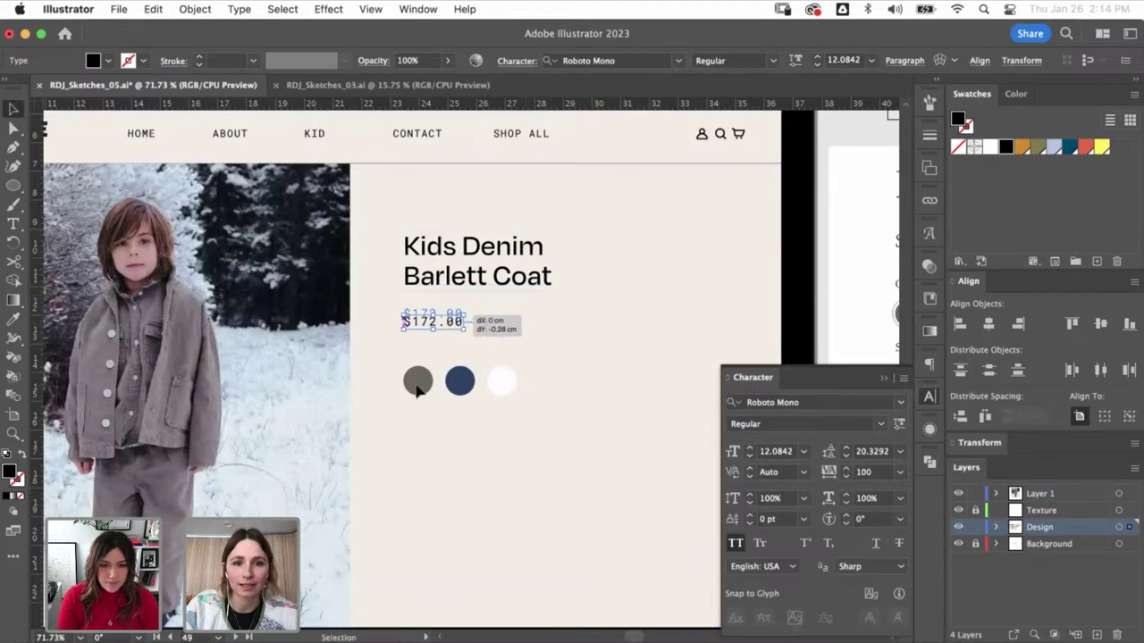
left_click(417, 381)
left_click(461, 382, "shift")
left_click(501, 381, "shift")
left_click_drag(517, 395, 456, 373)
- Copy the coat description and shipping note from the live product web page
left_click(508, 214)
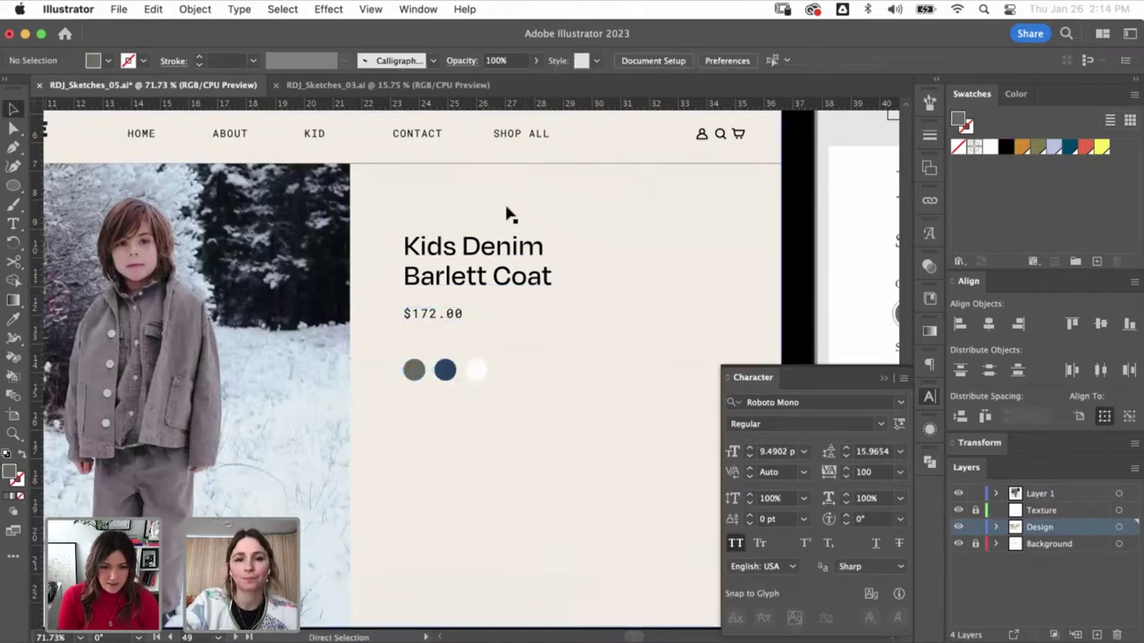
key("super+minus")
key("super+minus")
key("super+minus")
scroll(445, 371, "right", 5)
scroll(445, 371, "down", 2)
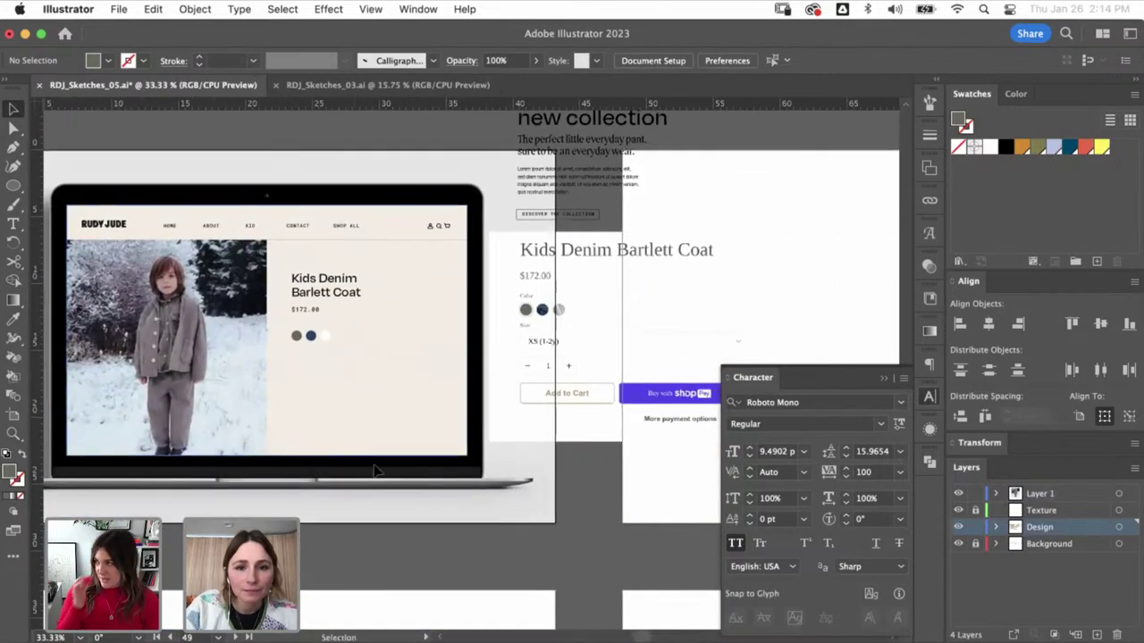
key("super+Tab")
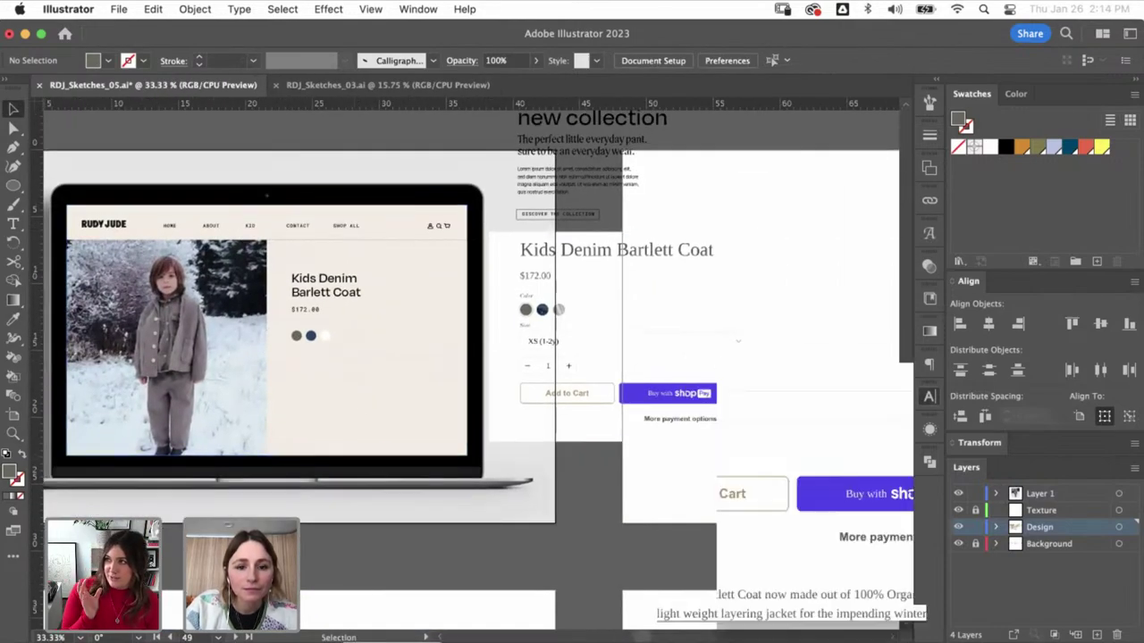
scroll(572, 358, "down", 5)
scroll(634, 389, "down", 1)
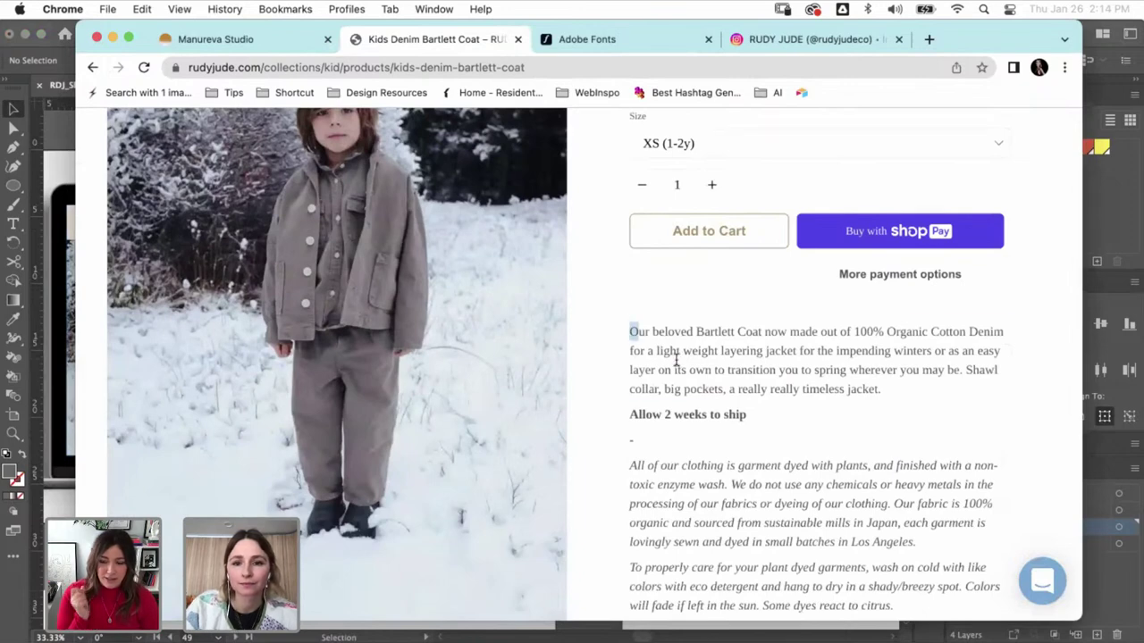
left_click_drag(677, 359, 663, 471)
key("super+Tab")
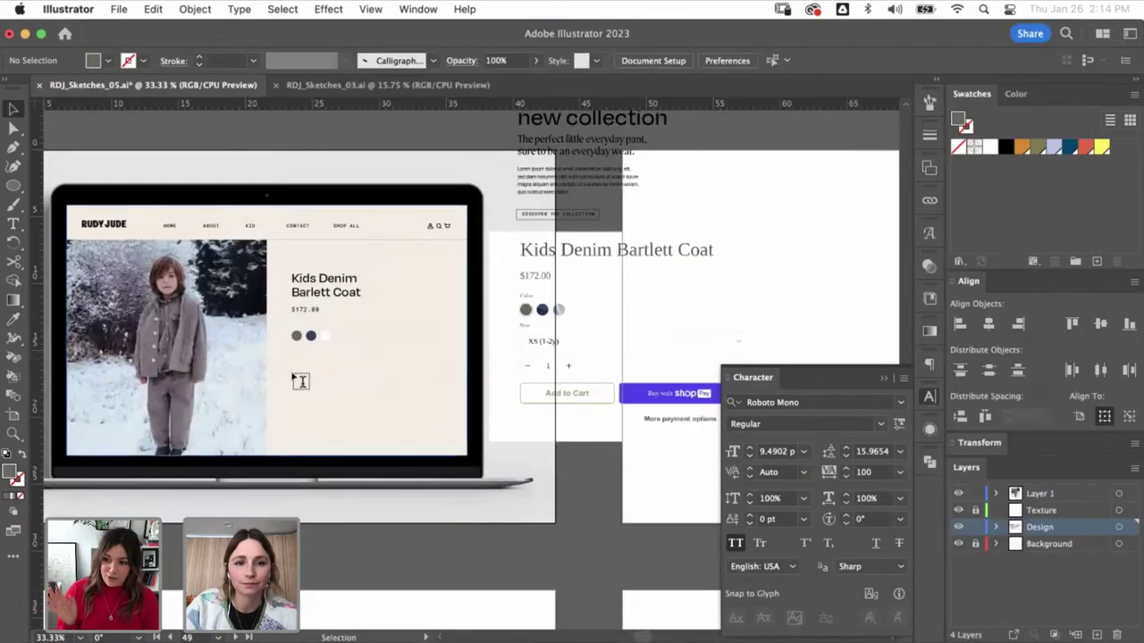
- Paste the description into a new text area under the circles with the headline's Roboto Light font
left_click_drag(292, 369, 432, 432)
type("OUR BELOVED BARTLETT COAT NOW MADE OUT OF 100% ORGANIC COTTON DENIM FOR A LIGHT WEIGHT LAYERING JACKET FOR THE IMPENDING WINTERS OR AS AN EASY LAYER ON ITS OWN TO TRANSITION YOU TO SPRING WHEREVER YOU MAY GO. SHAWL COLLAR, BIG POCKETS, A REALLY REALLY TIMELESS JACKET.")
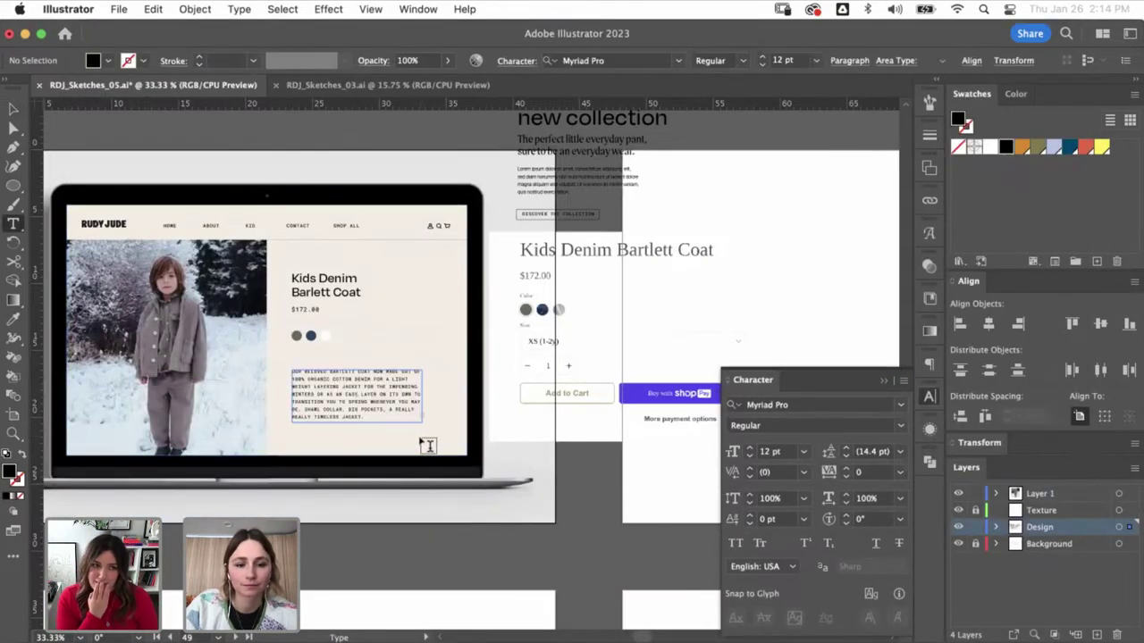
key("super+a")
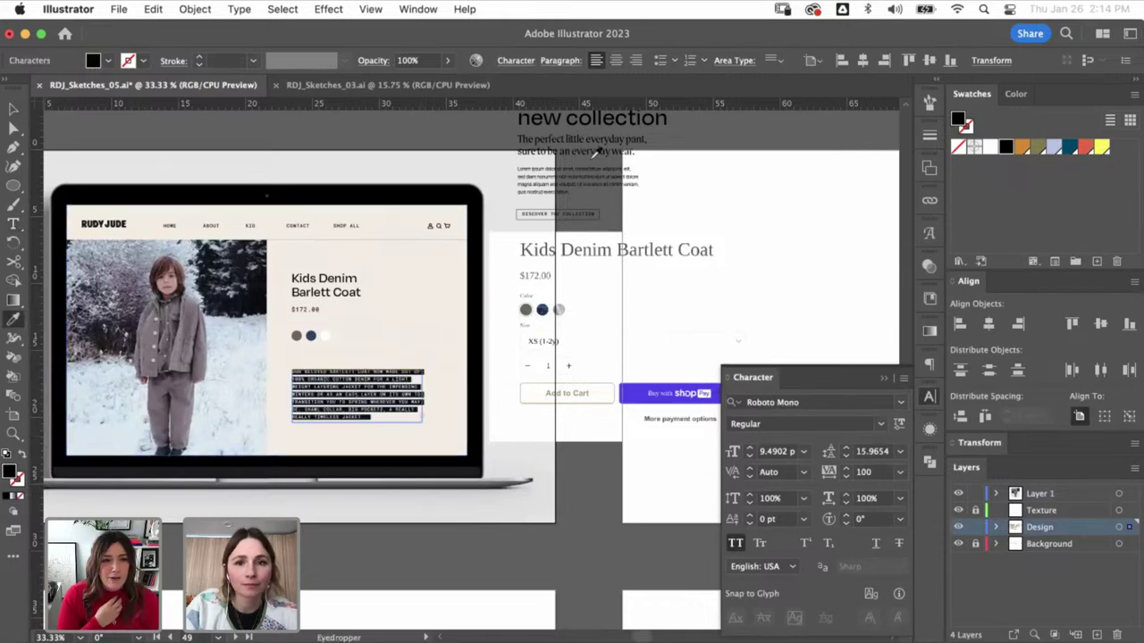
left_click(596, 159)
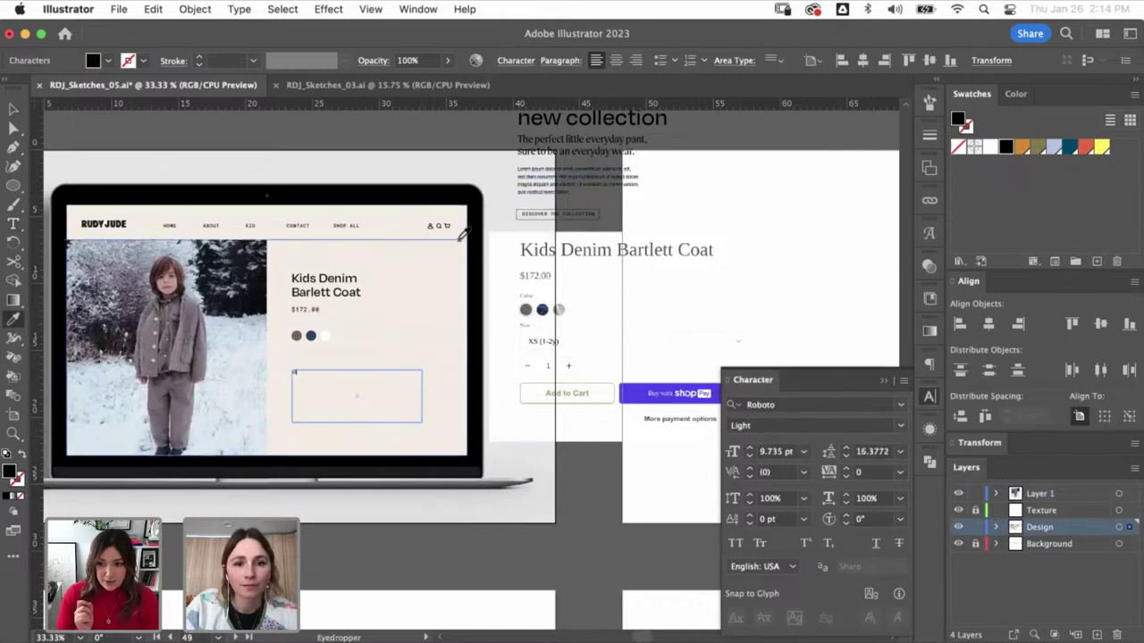
key("v")
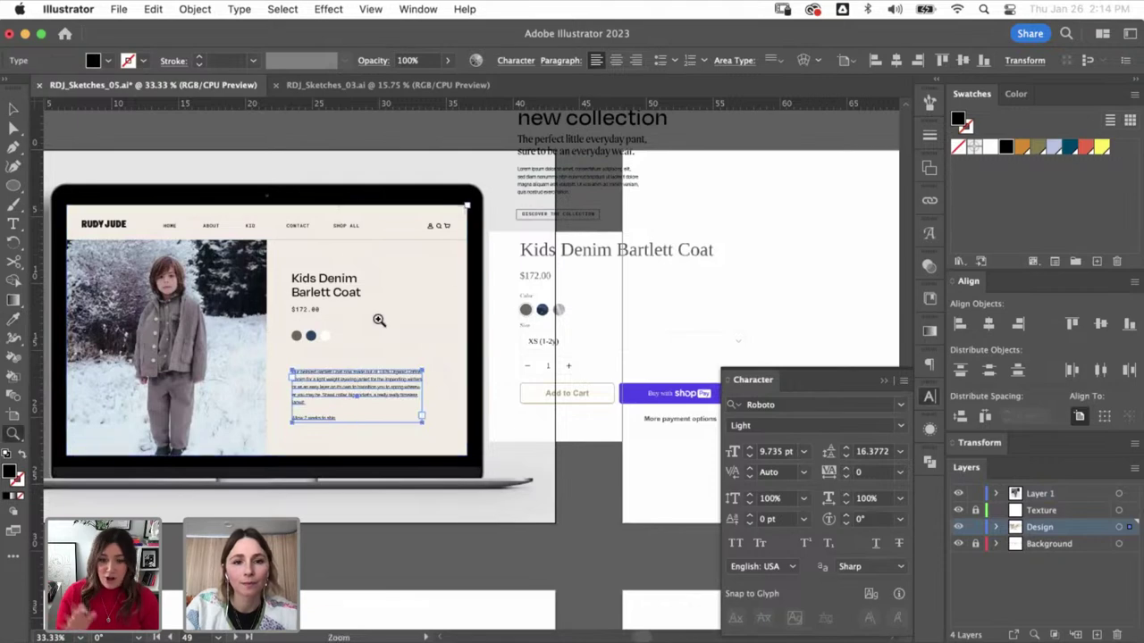
left_click(450, 421, "super")
- Narrow the text area, set 8 pt size with 14 pt leading, and move the paragraph lower
mouse_move(567, 468)
left_mouse_down()
mouse_move(524, 442)
mouse_move(577, 463)
mouse_move(547, 447)
left_mouse_up()
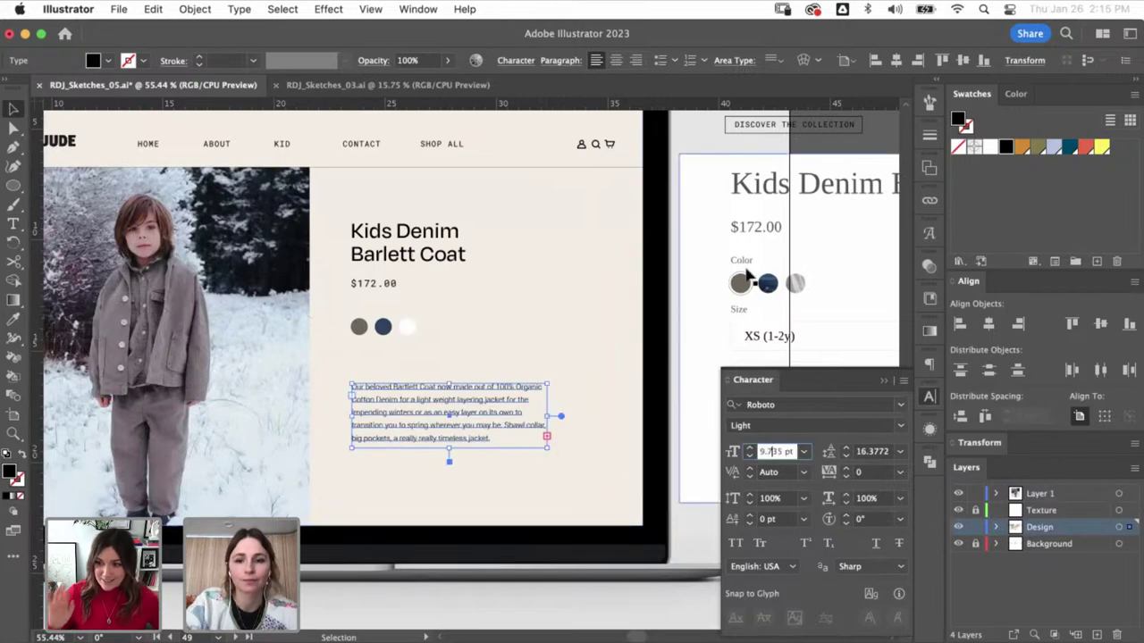
type("8")
key("Tab")
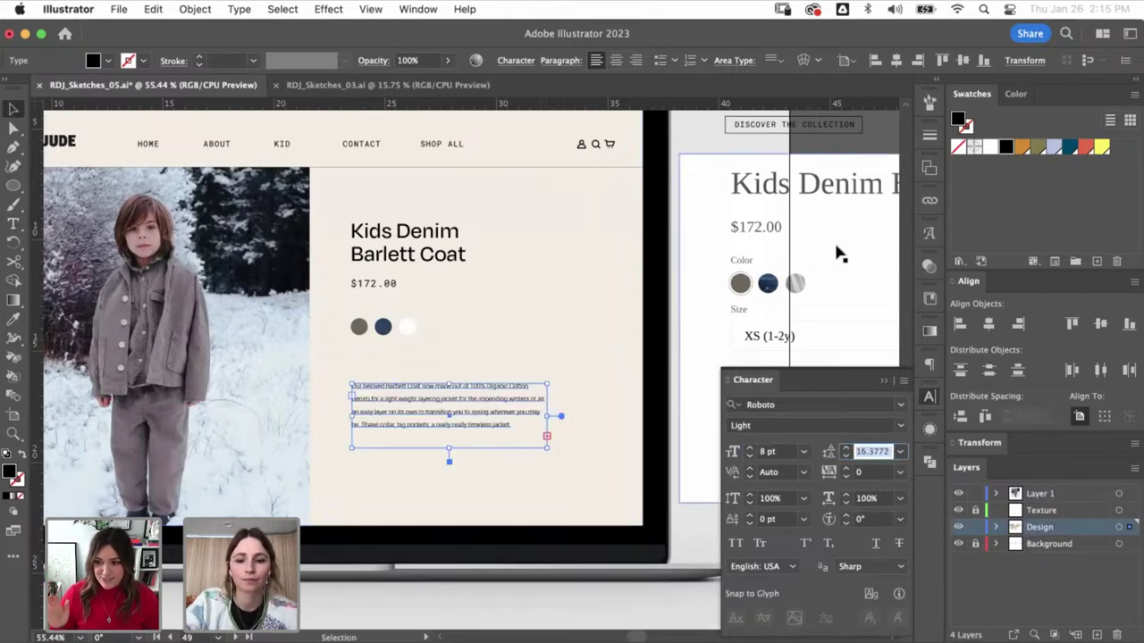
key("Return")
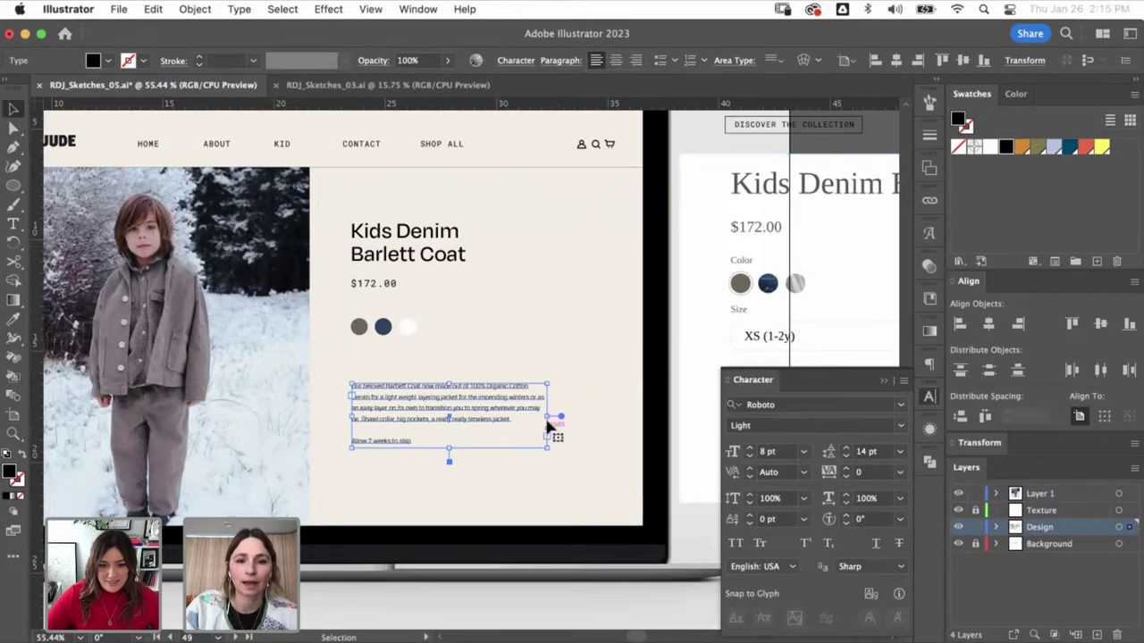
left_click_drag(473, 402, 469, 455)
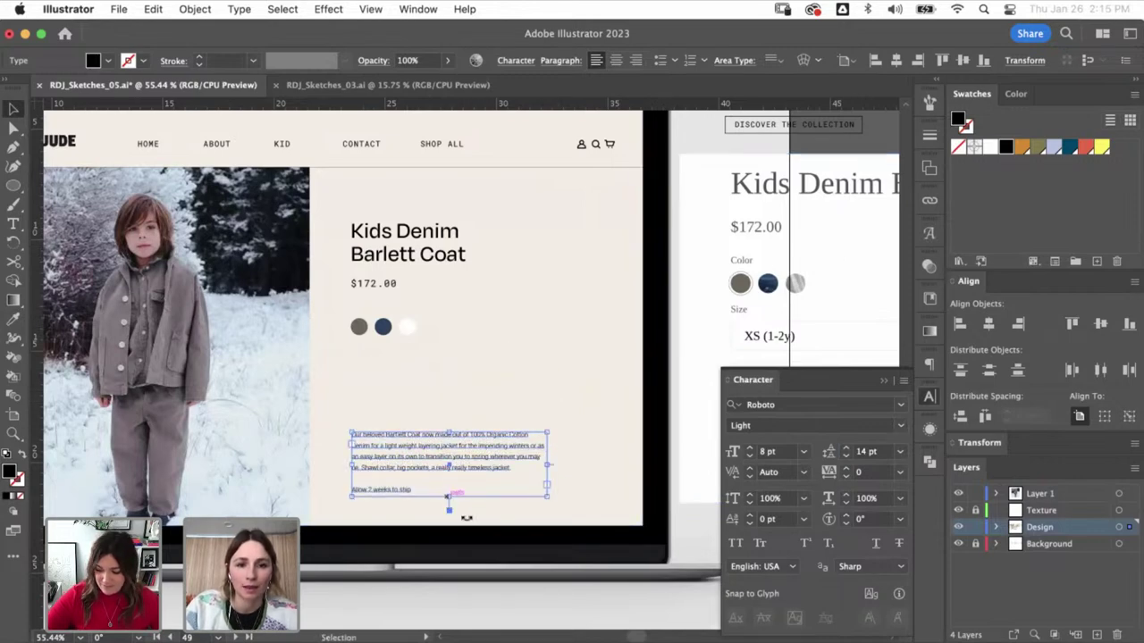
key("super+h")
left_click(497, 341)
scroll(493, 375, "up", 10)
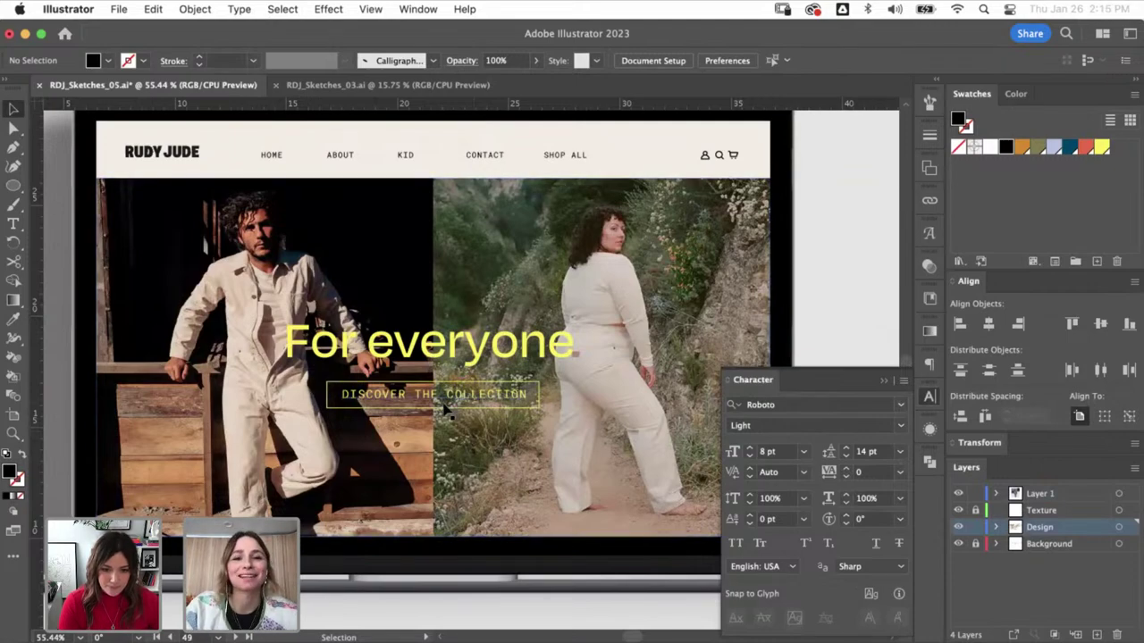
scroll(511, 529, "down", 3)
scroll(511, 529, "down", 10)
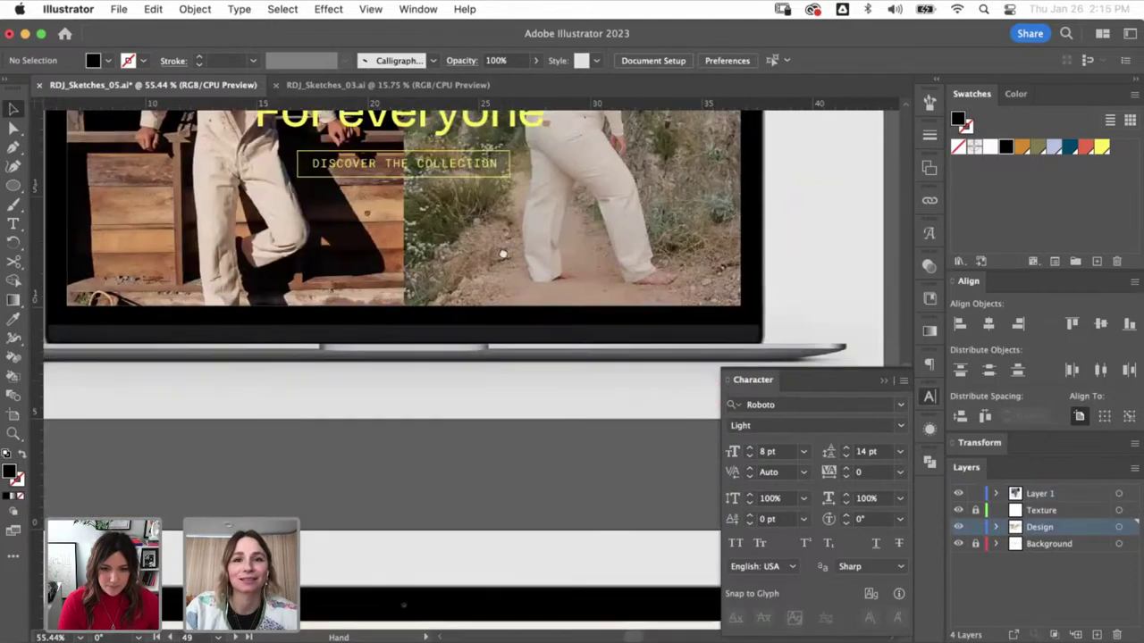
scroll(521, 529, "down", 4)
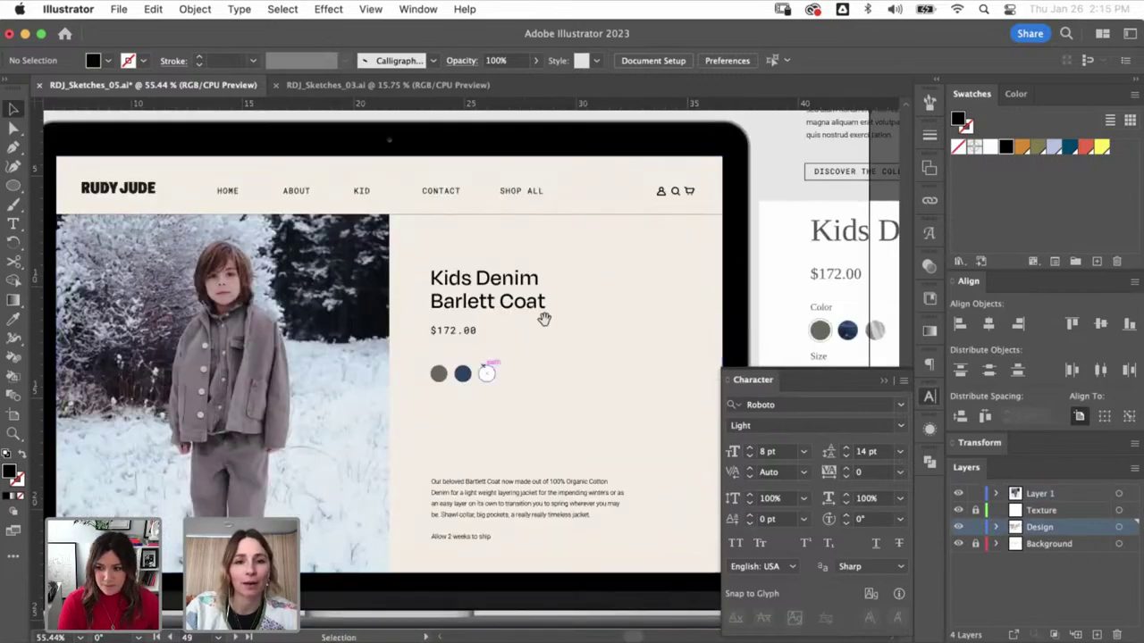
scroll(497, 539, "up", 5)
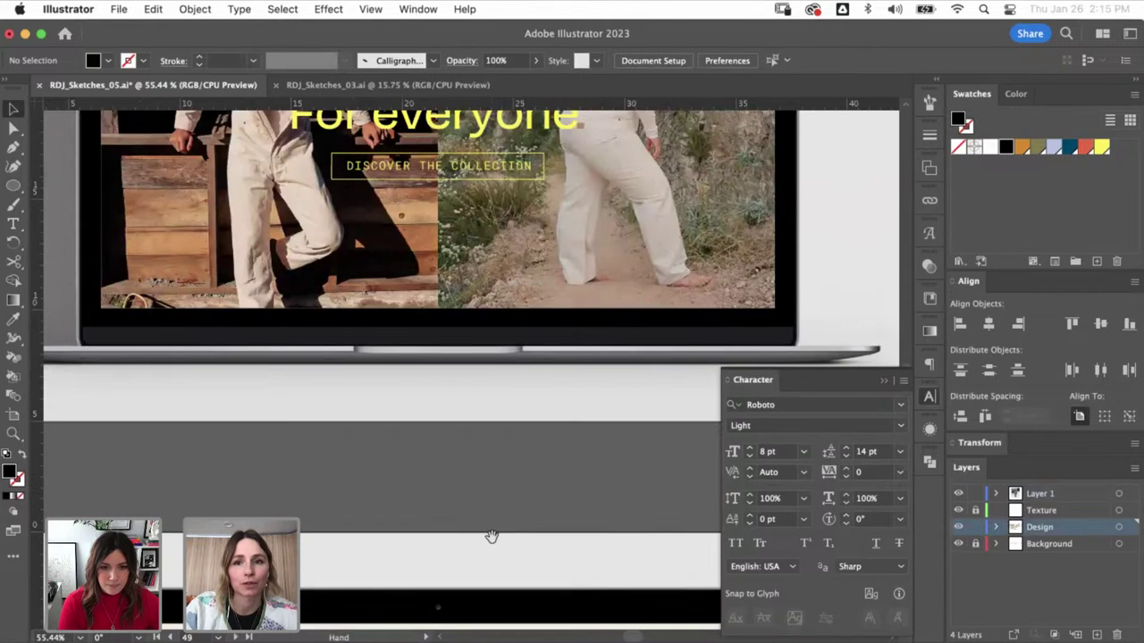
scroll(492, 537, "up", 3)
key("a")
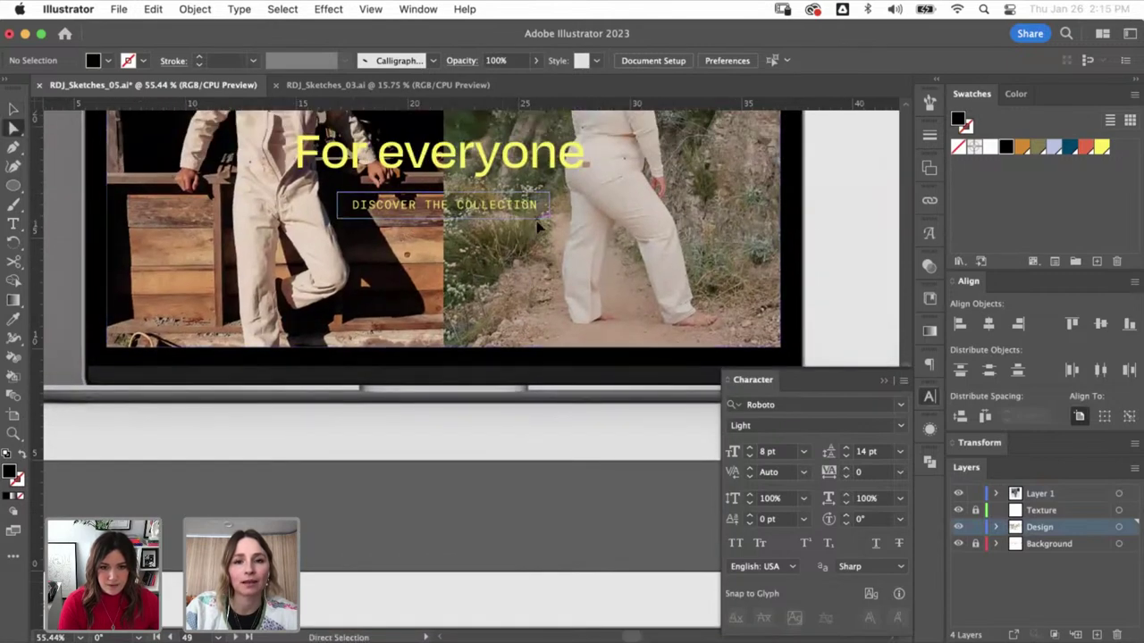
left_click(538, 221)
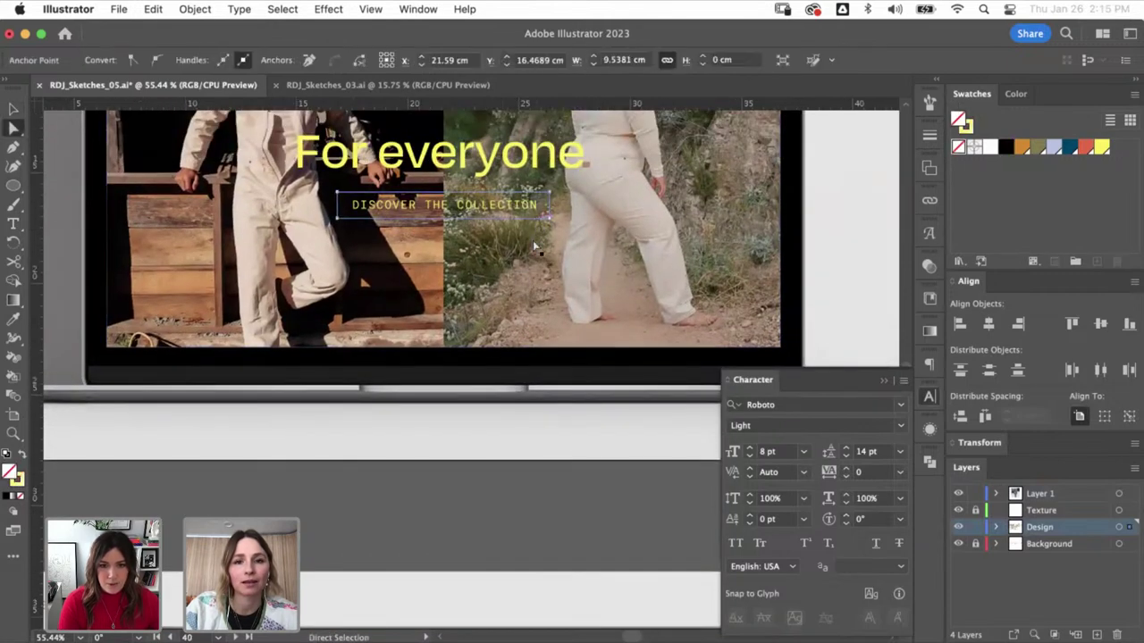
left_click(509, 530)
key("v")
scroll(509, 532, "down", 8)
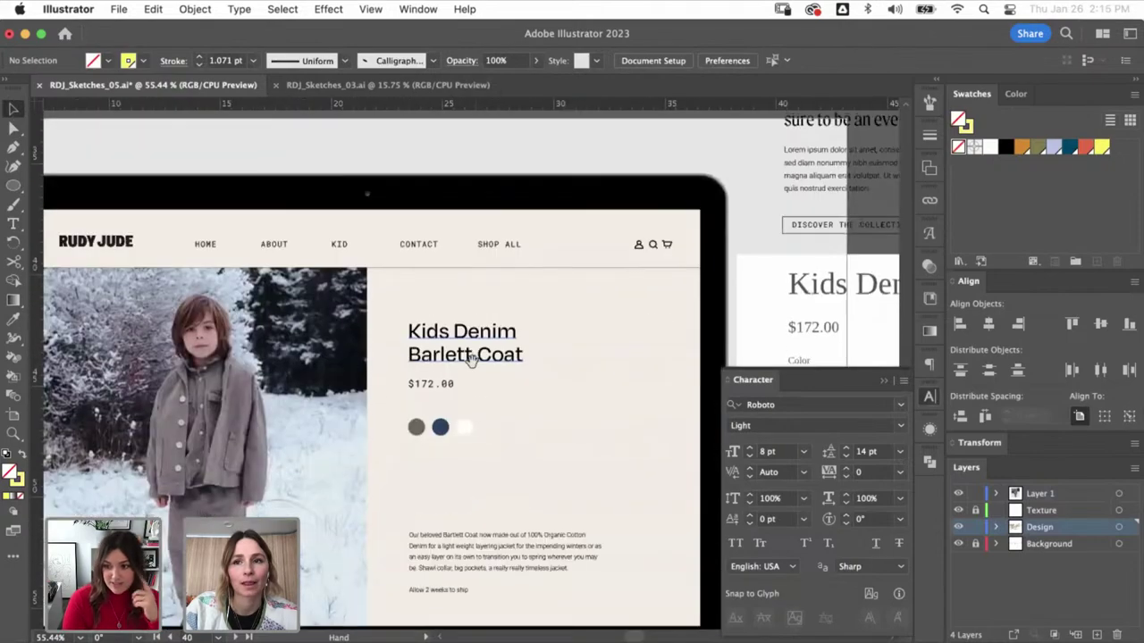
scroll(483, 429, "down", 2)
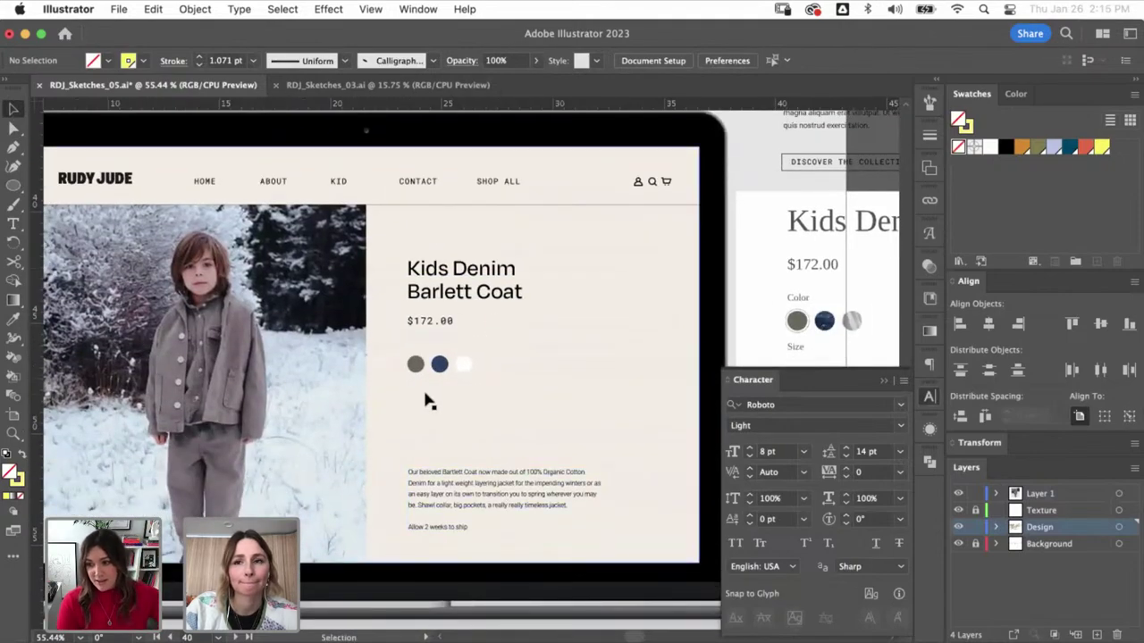
- Copy the DISCOVER THE COLLECTION button onto the product page and retype it as ADD TO CART
left_click(783, 163)
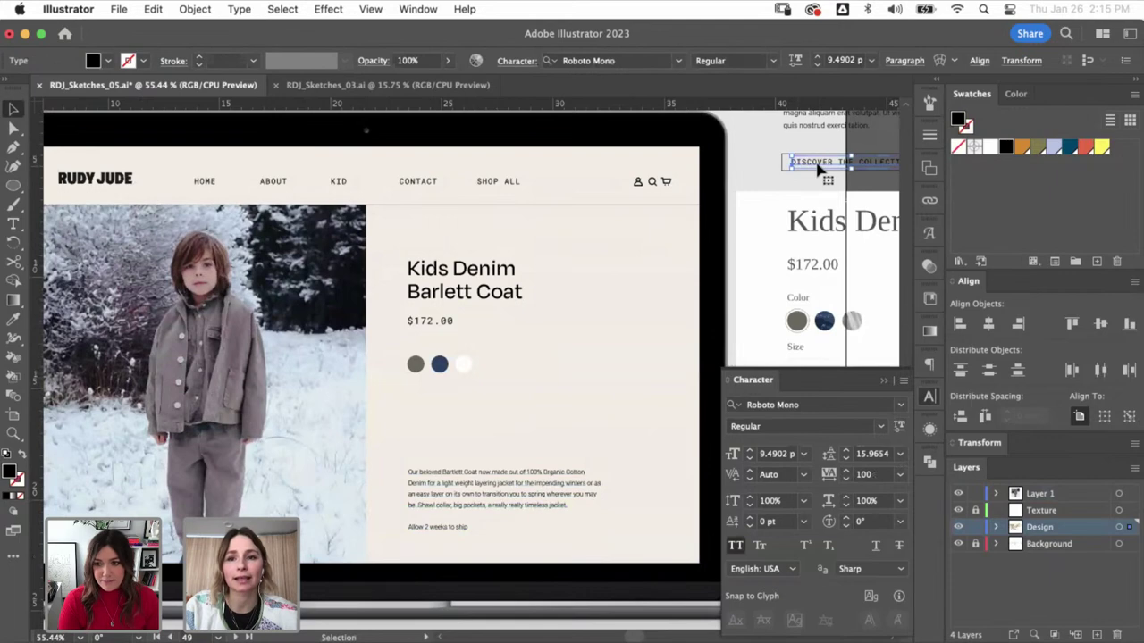
left_click_drag(777, 163, 447, 442)
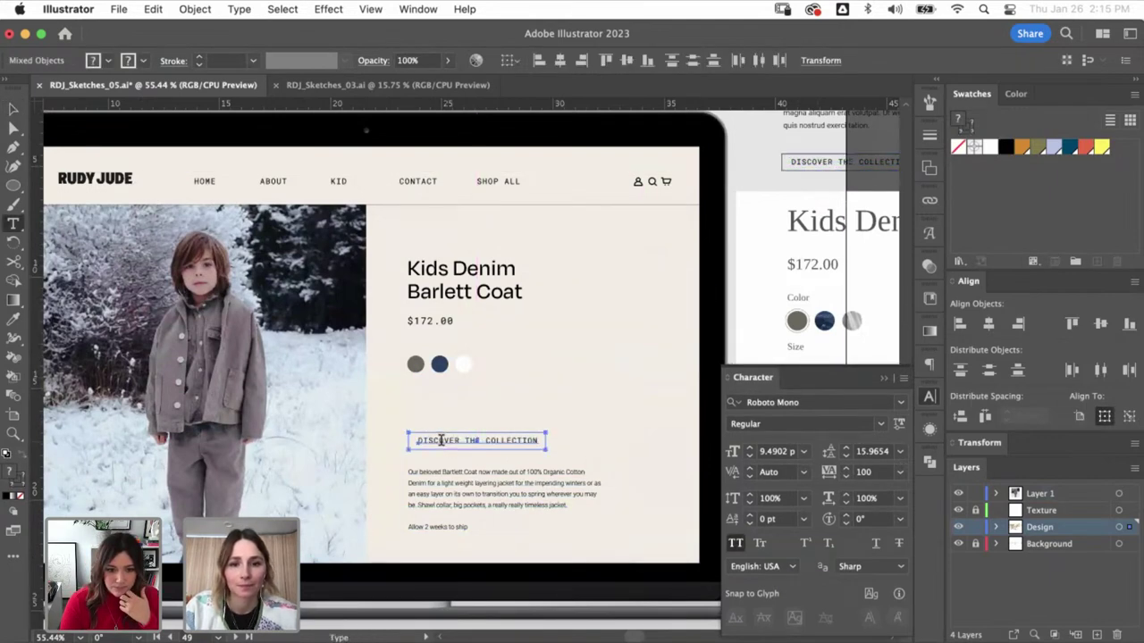
double_click(447, 440)
key("super+a")
type("ADD")
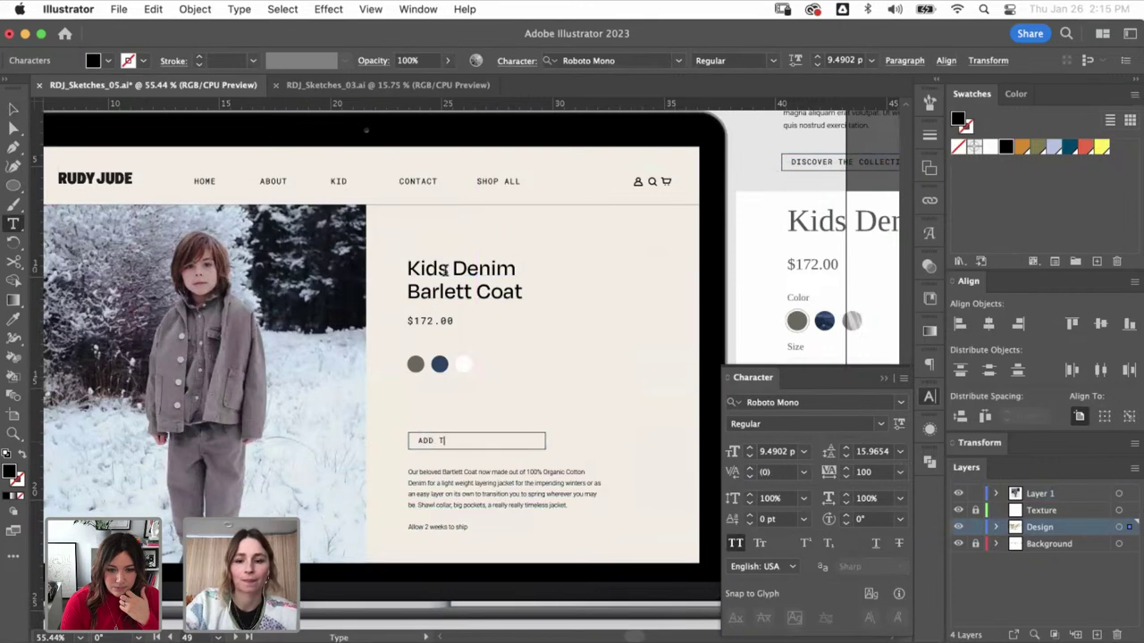
type(" TO CART")
key("Escape")
left_click(585, 416)
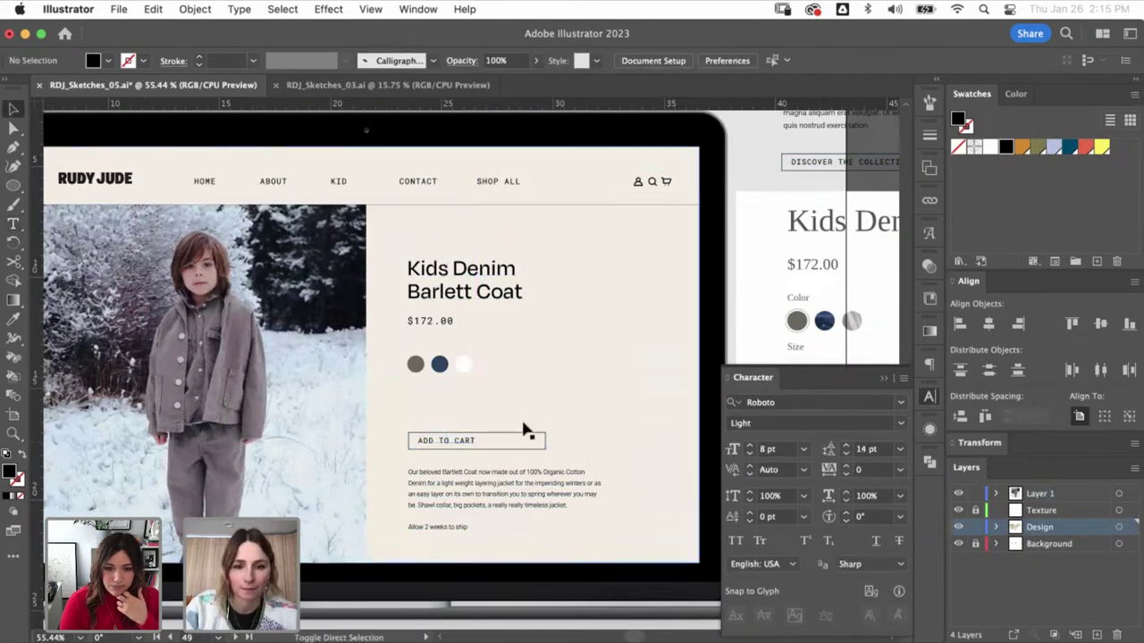
- Pull the button box's right edge in so it fits the ADD TO CART wording
key("z")
left_click_drag(578, 471, 653, 376)
left_click_drag(696, 328, 438, 333)
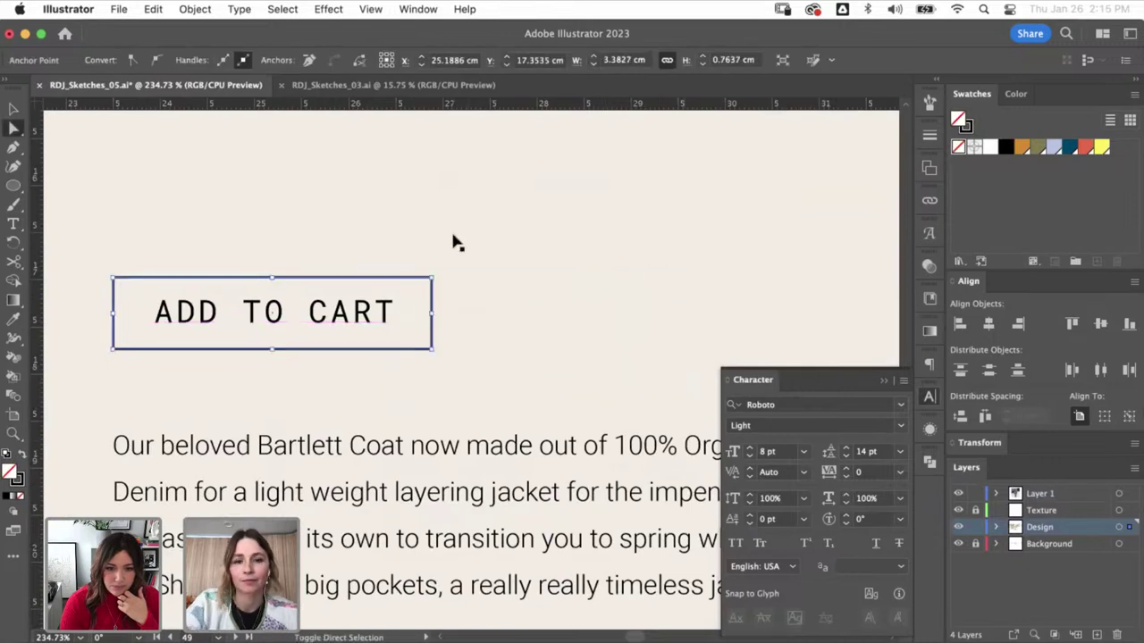
left_click(455, 243)
key("ctrl+minus")
key("ctrl+minus")
key("ctrl+minus")
key("ctrl+minus")
key("ctrl+minus")
key("ctrl+minus")
key("v")
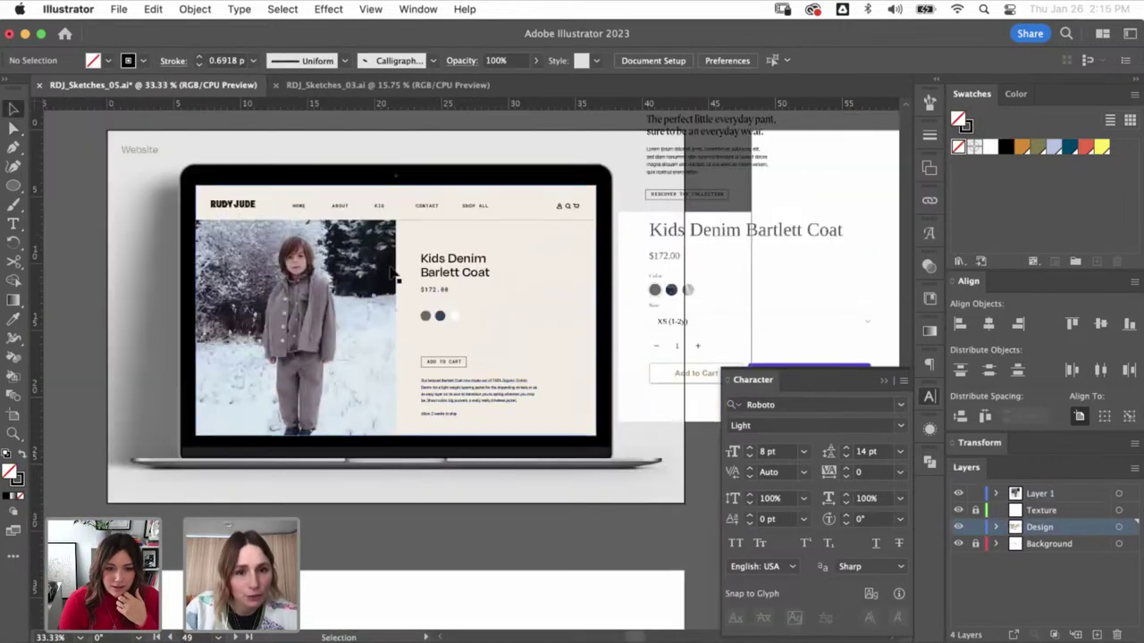
- Check the reference panel and swatch circles, zoom on the title area, and close the Character panel
left_click(676, 289)
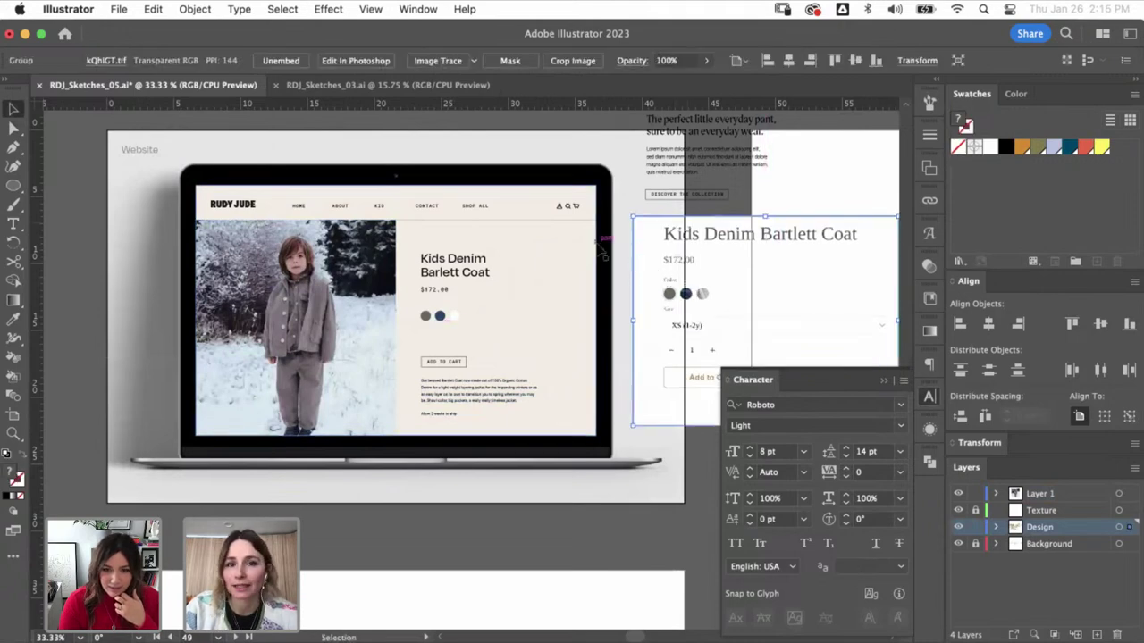
scroll(554, 307, "up", 3)
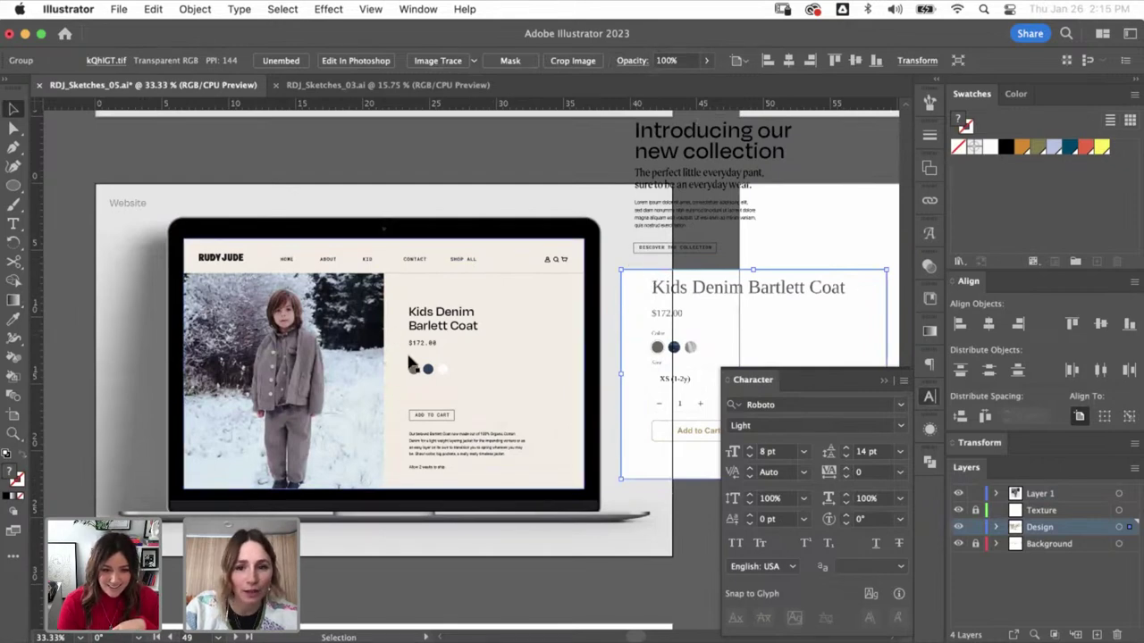
left_click_drag(409, 360, 434, 376)
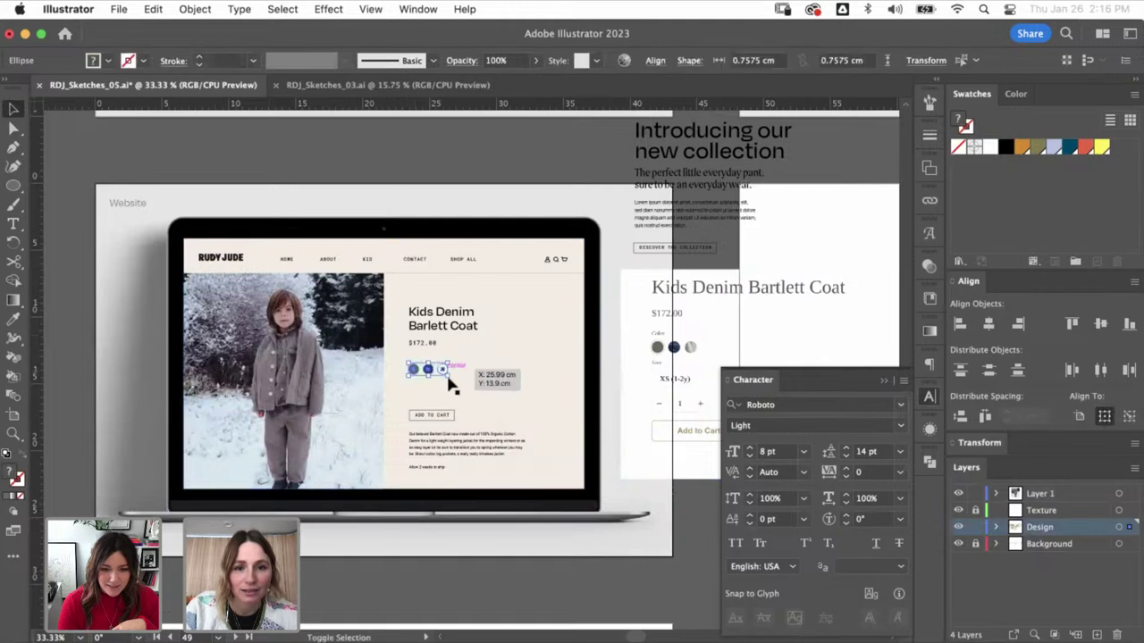
left_click(498, 416)
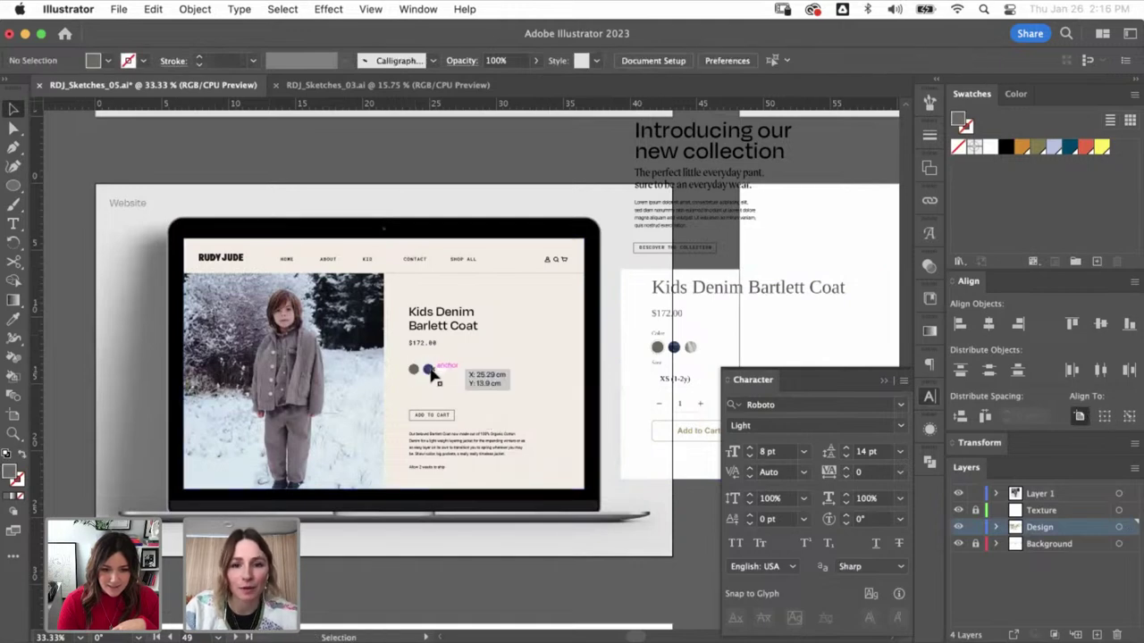
left_click_drag(558, 419, 638, 434)
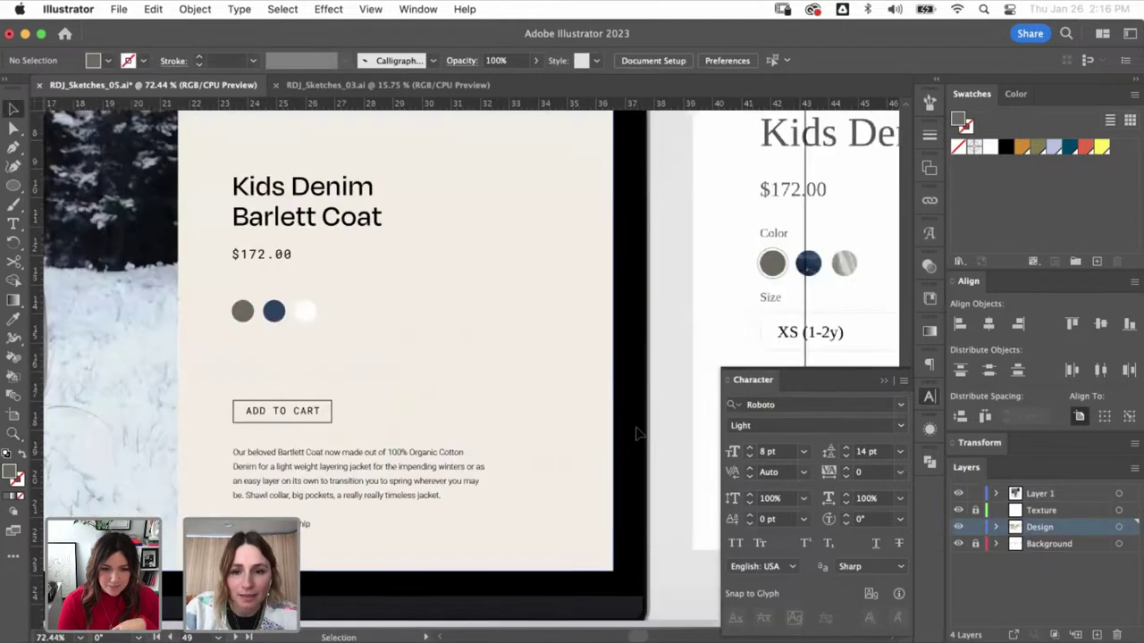
left_click(883, 381)
scroll(332, 452, "right", 2)
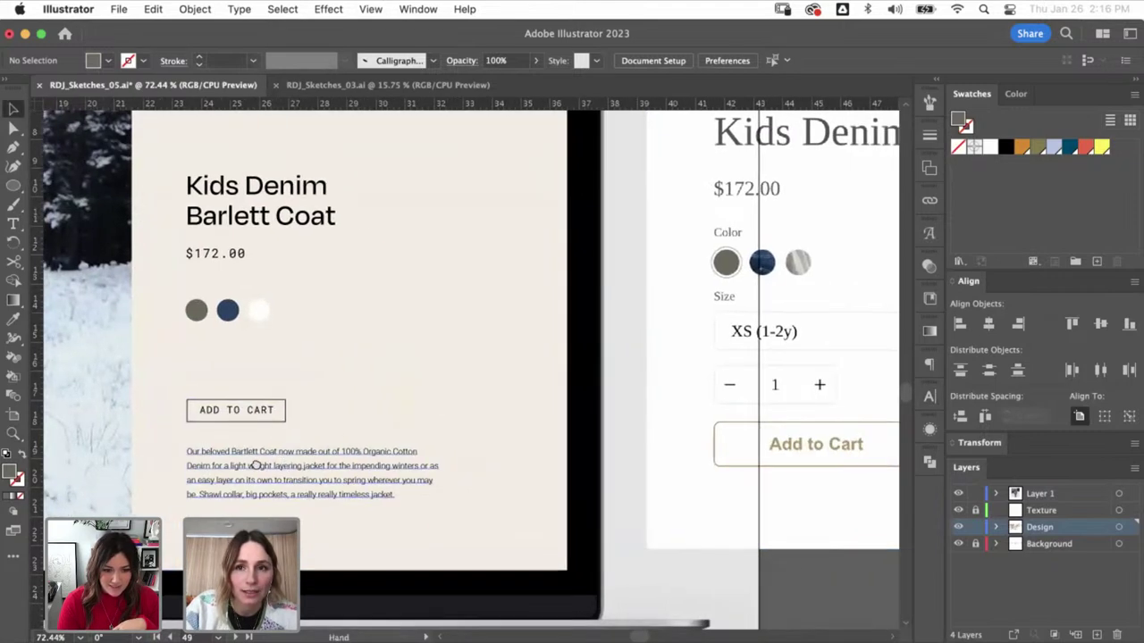
scroll(295, 469, "right", 2)
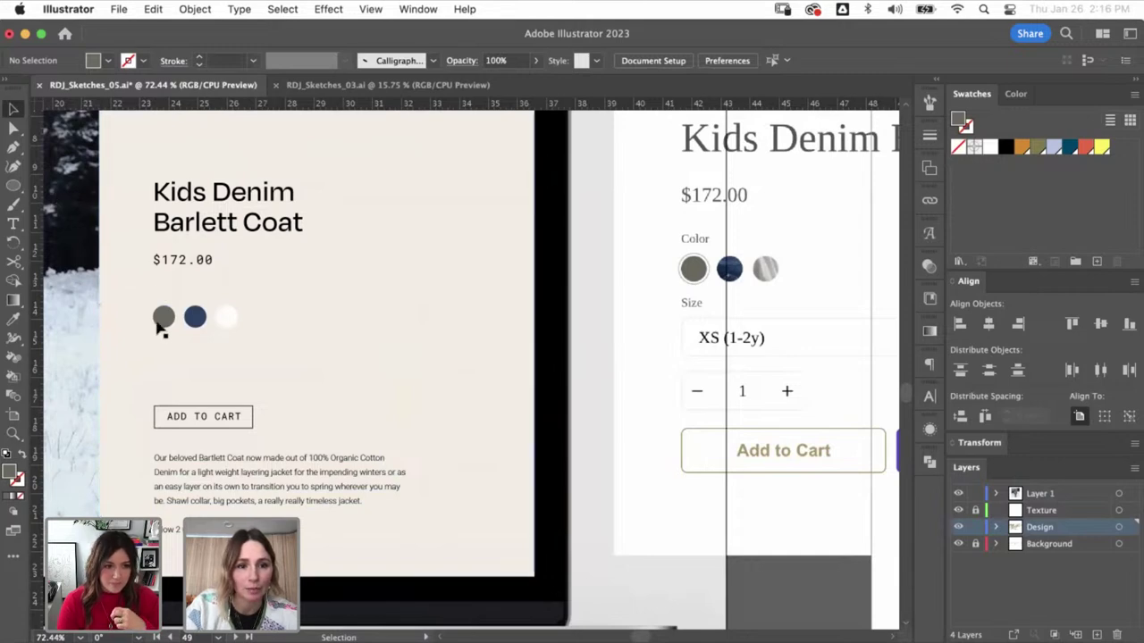
- Copy the ADD TO CART text above the swatches as a 'Color' label in the description's style
left_click(195, 424)
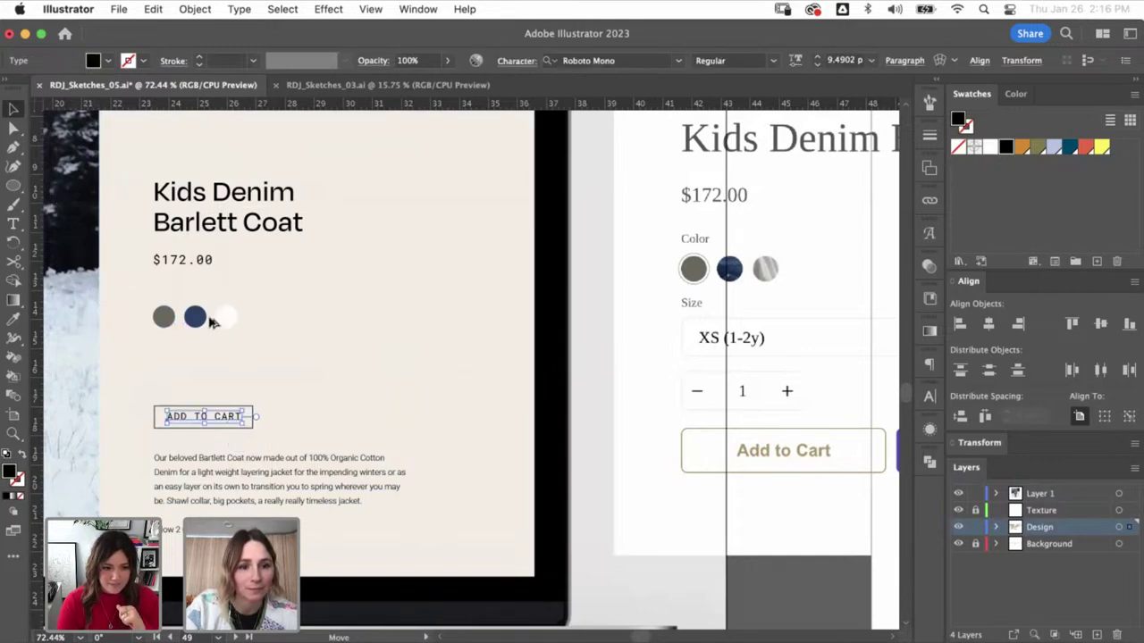
left_click_drag(203, 416, 203, 291)
key("i")
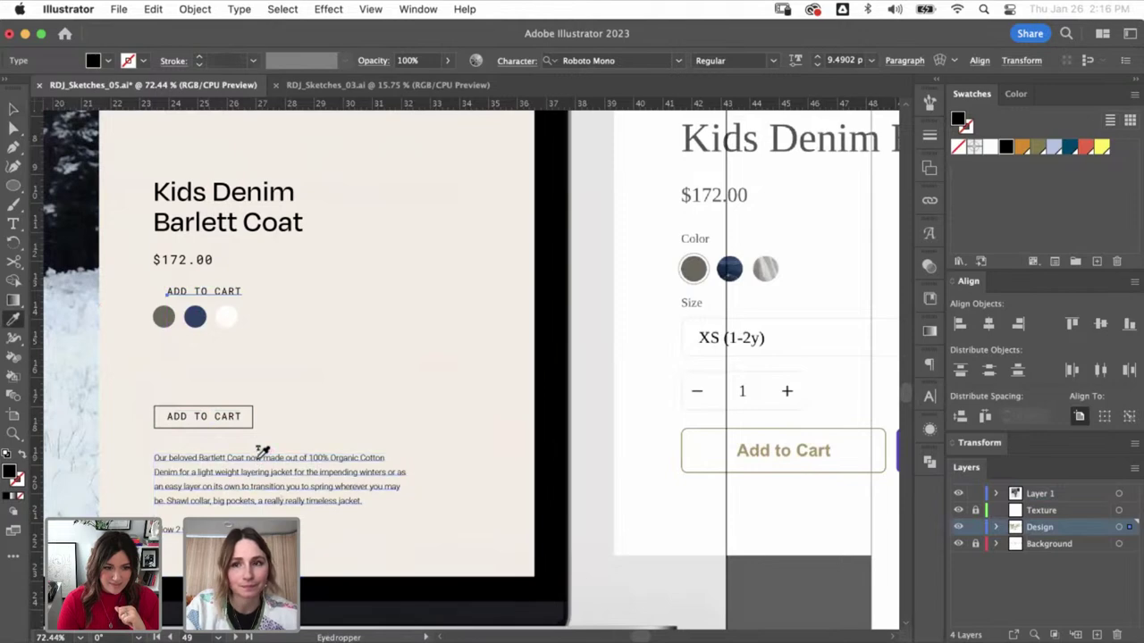
left_click(261, 451)
triple_click(195, 291)
type("C")
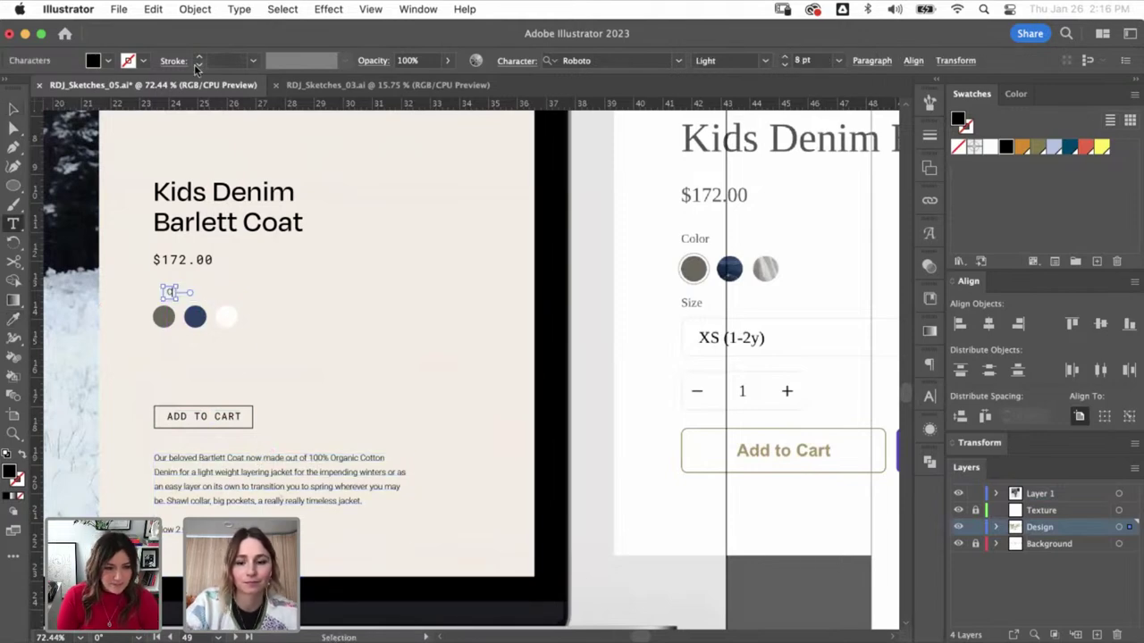
type("olor")
key("Escape")
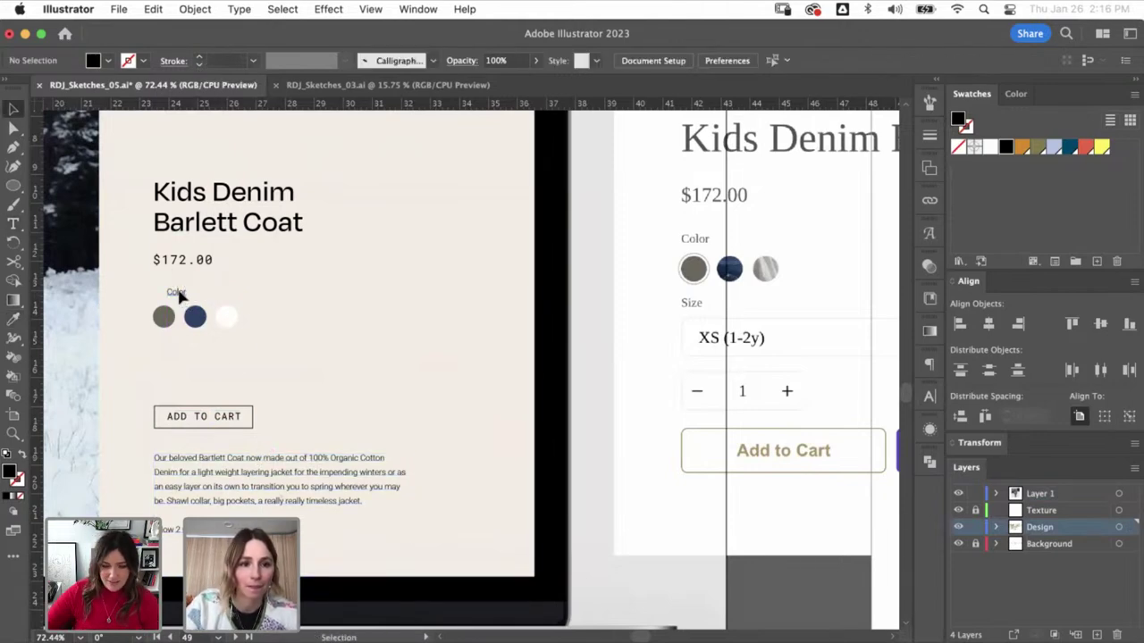
left_click_drag(180, 297, 170, 359)
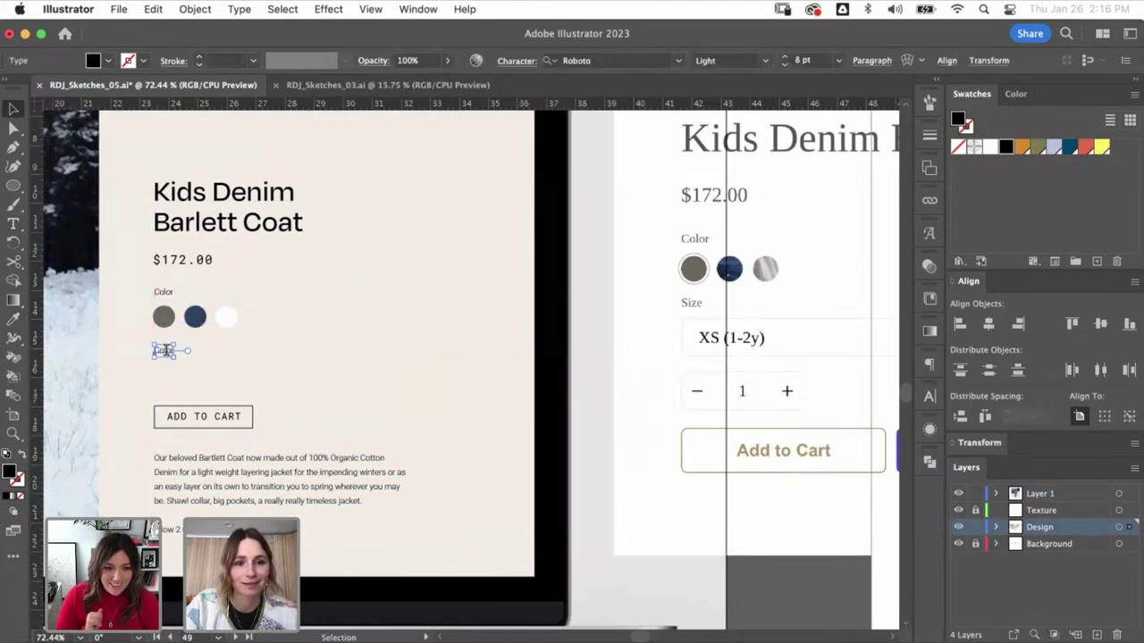
- Make the label copy below the swatches read 'Size', then check the ADD TO CART text and box
double_click(164, 349)
key("Escape")
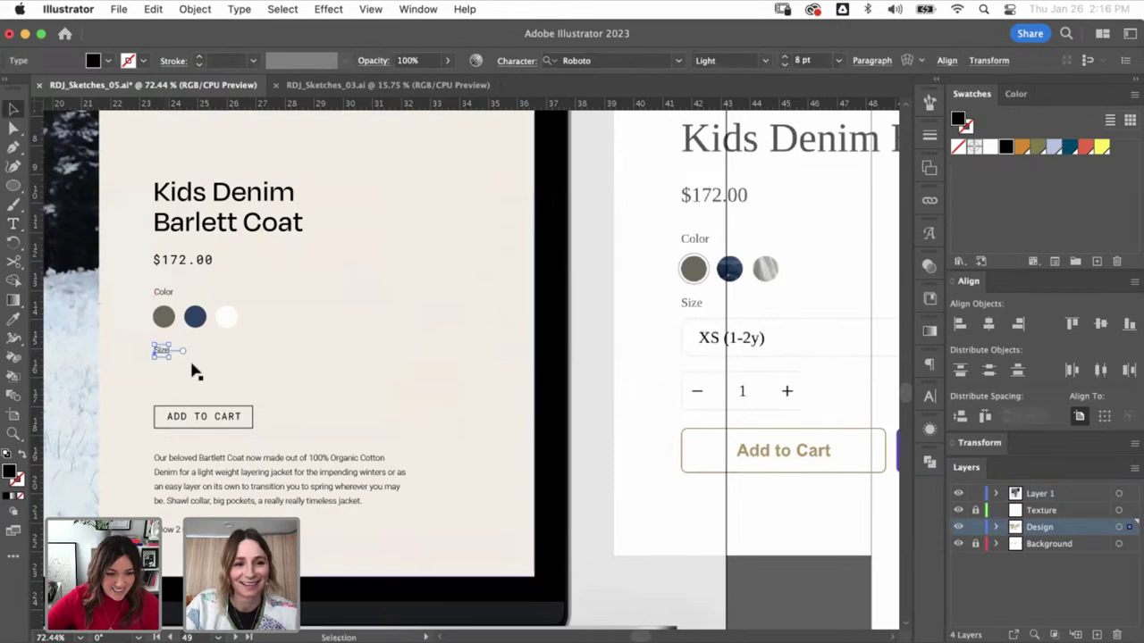
left_click(174, 384)
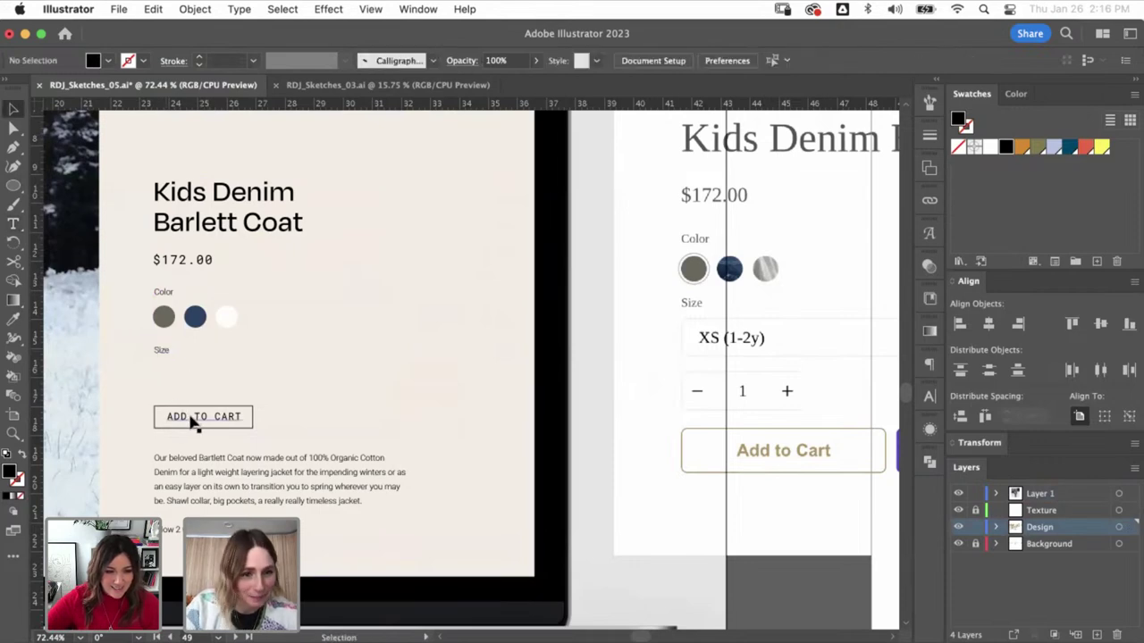
left_click(235, 419)
left_click(254, 419)
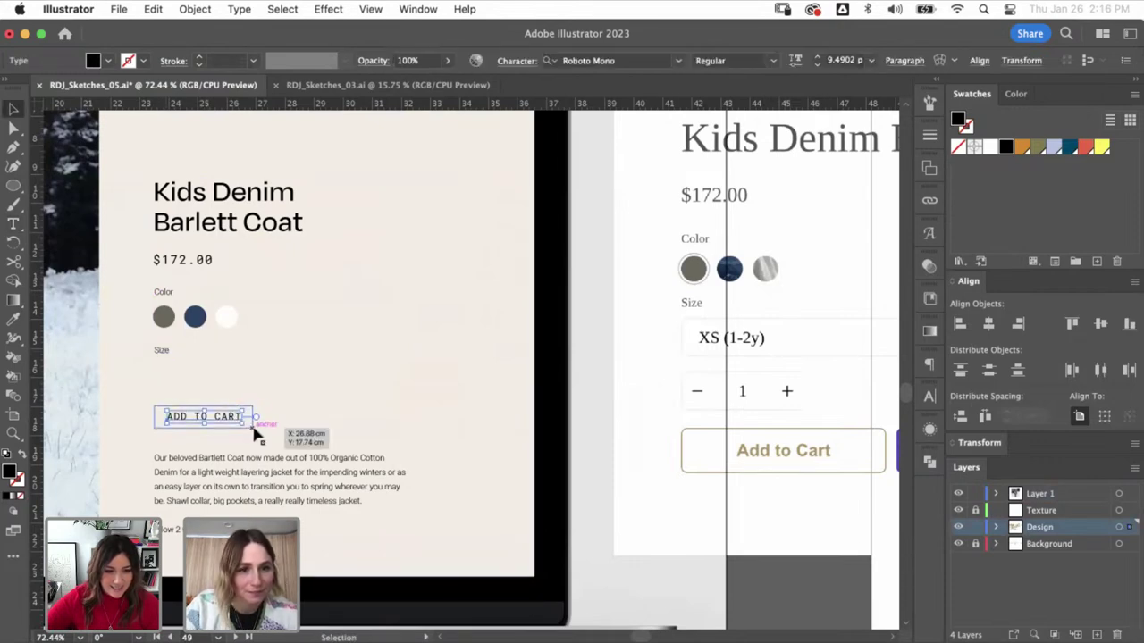
left_click(211, 401)
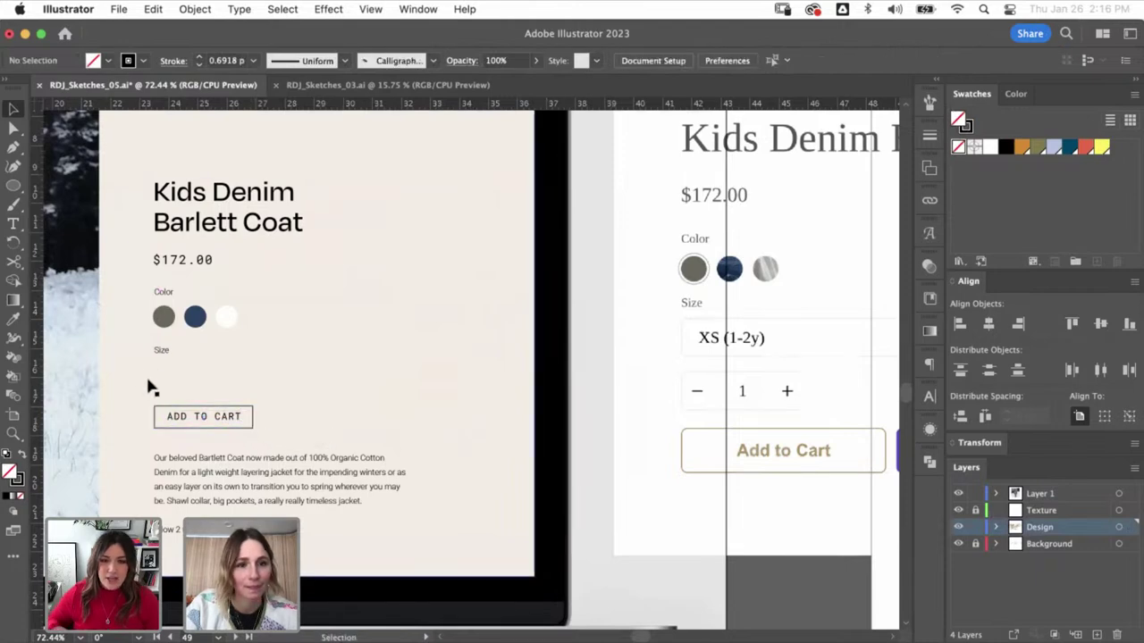
- Copy the ADD TO CART text under the Size label and retype it as 'XS'
left_click_drag(203, 425, 205, 373)
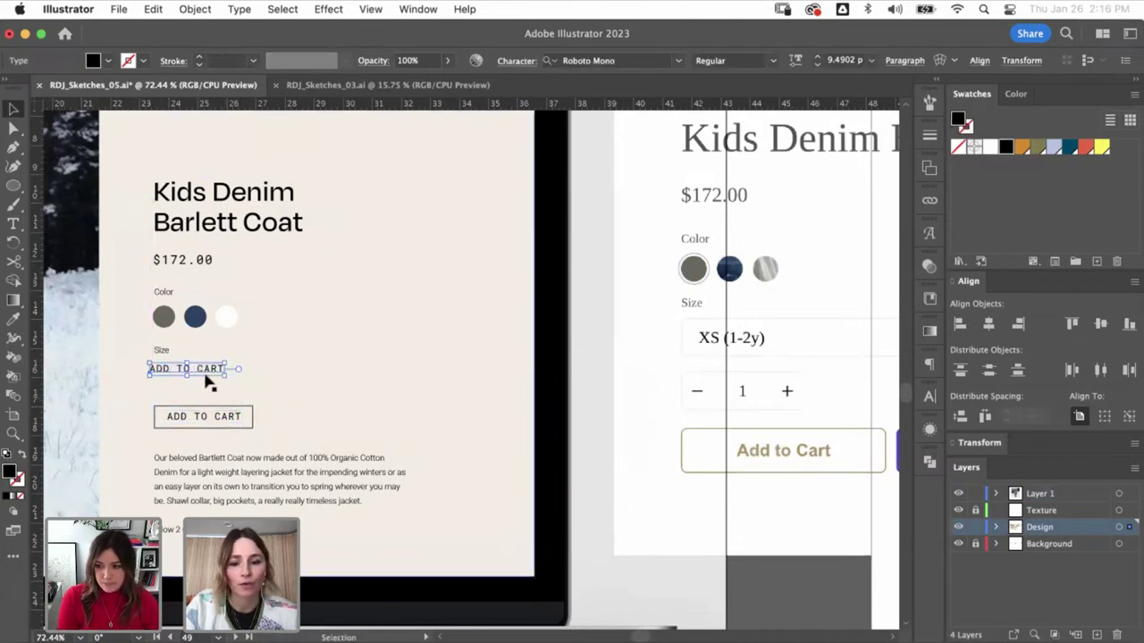
double_click(205, 370)
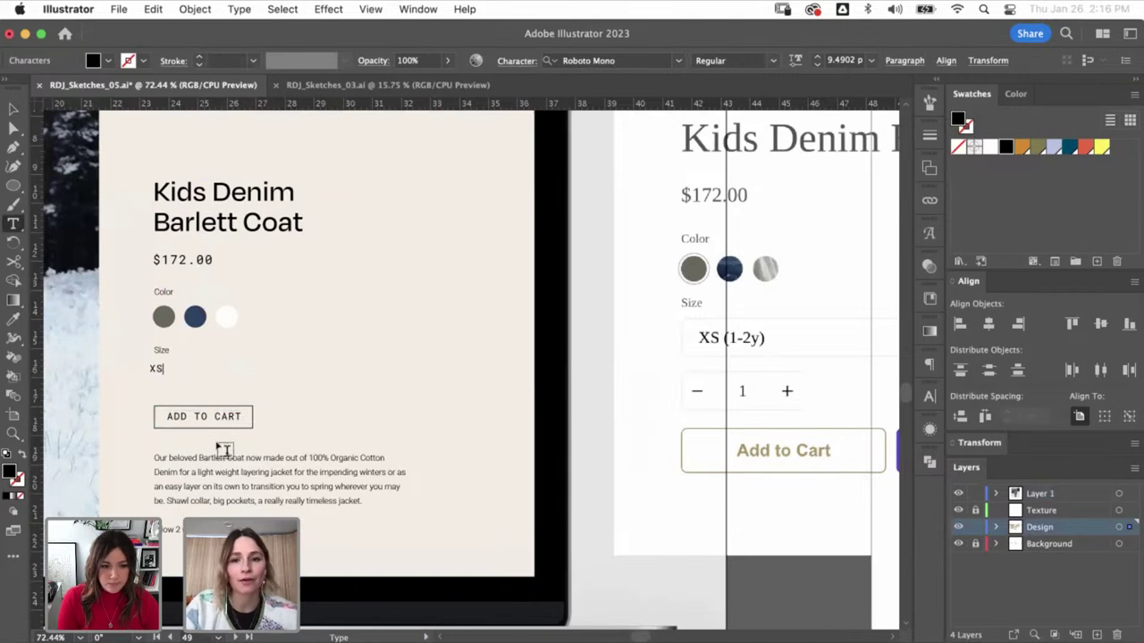
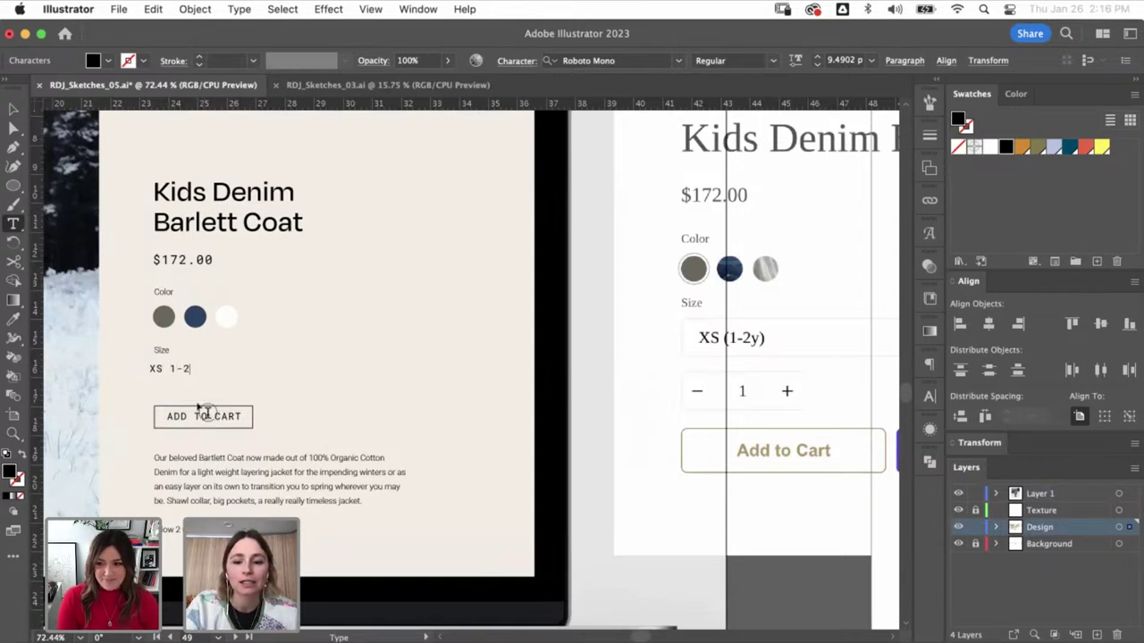
- Finish the XS 1-2Y size label and nudge it a few pixels to the right
key("Escape")
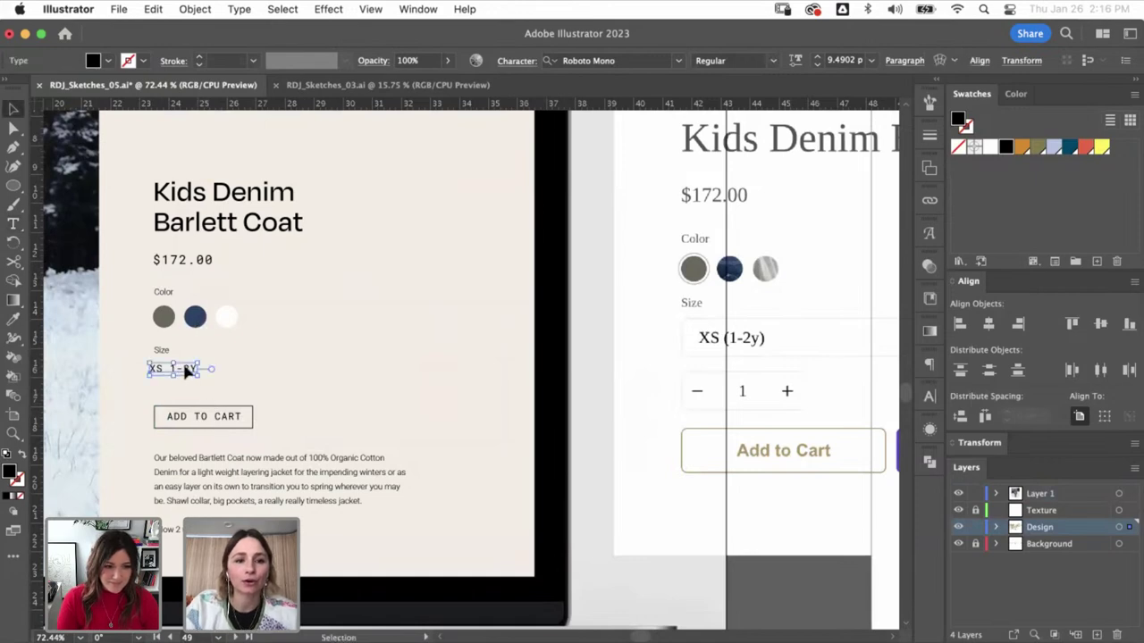
left_click_drag(186, 372, 191, 372)
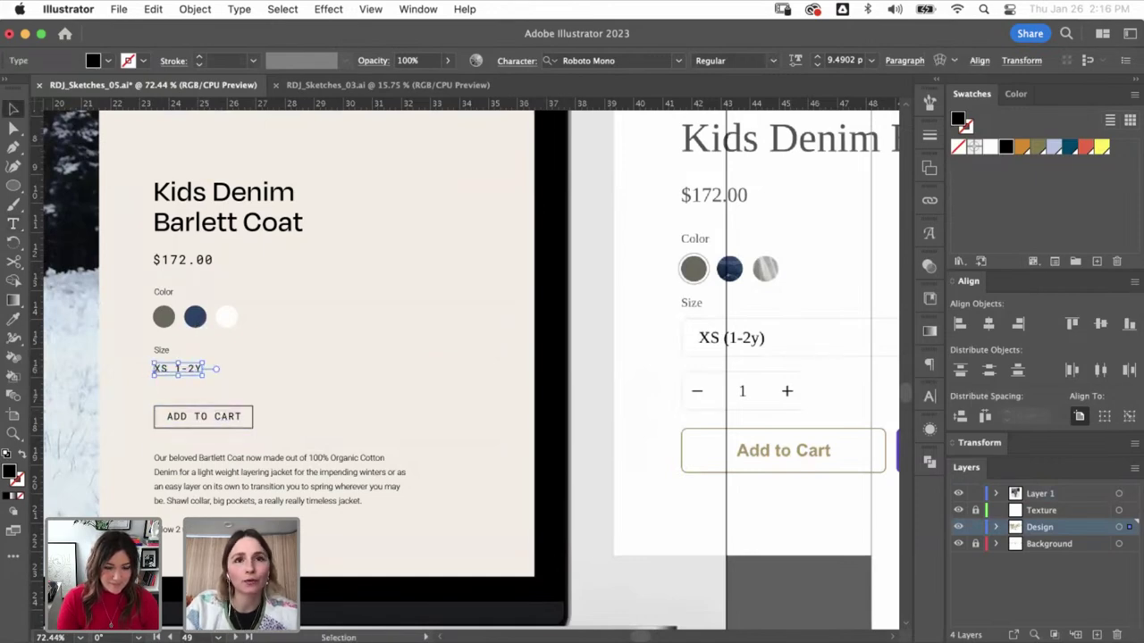
key("super+Tab")
- Load shopeveningstar.com in a new Chrome tab and scroll down its homepage for reference
key("super+t")
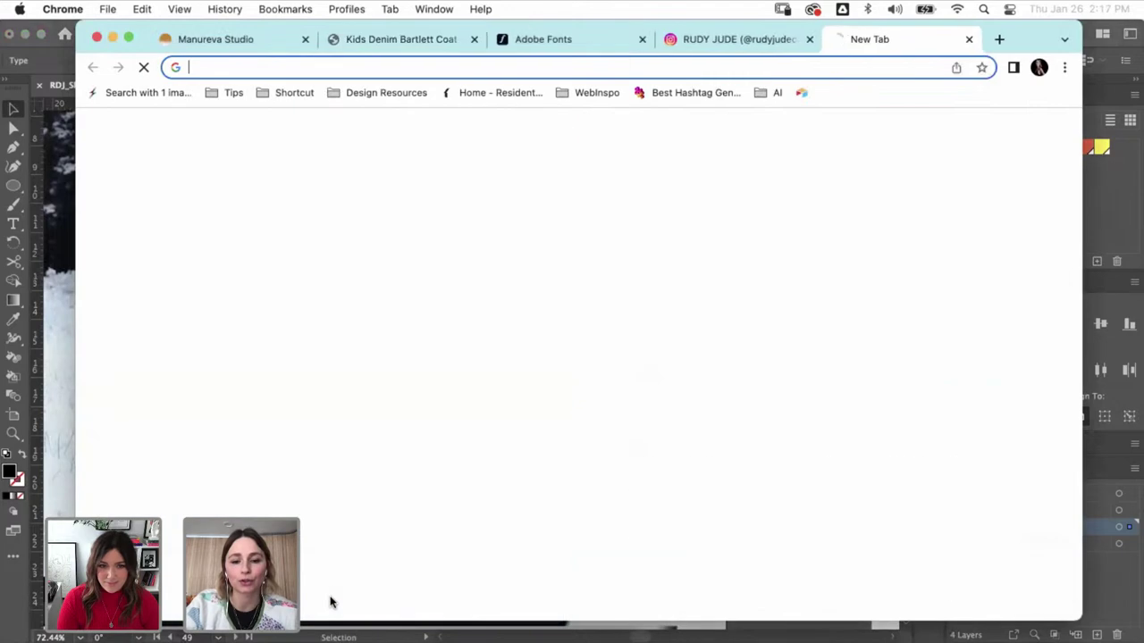
type("shop")
key("Return")
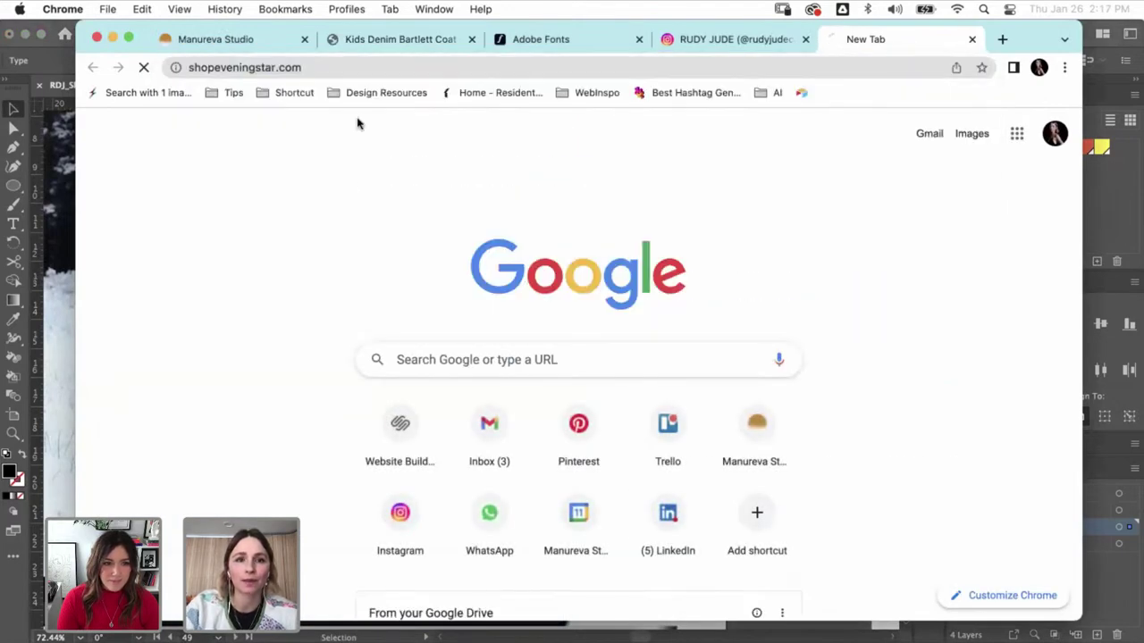
scroll(342, 263, "down", 8)
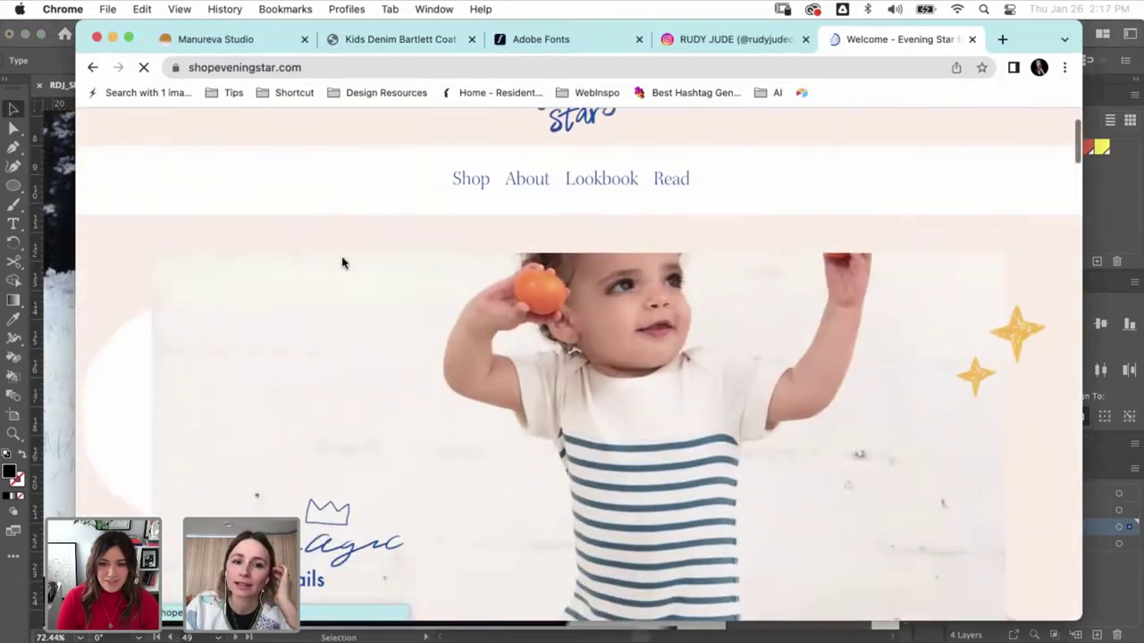
scroll(341, 263, "down", 10)
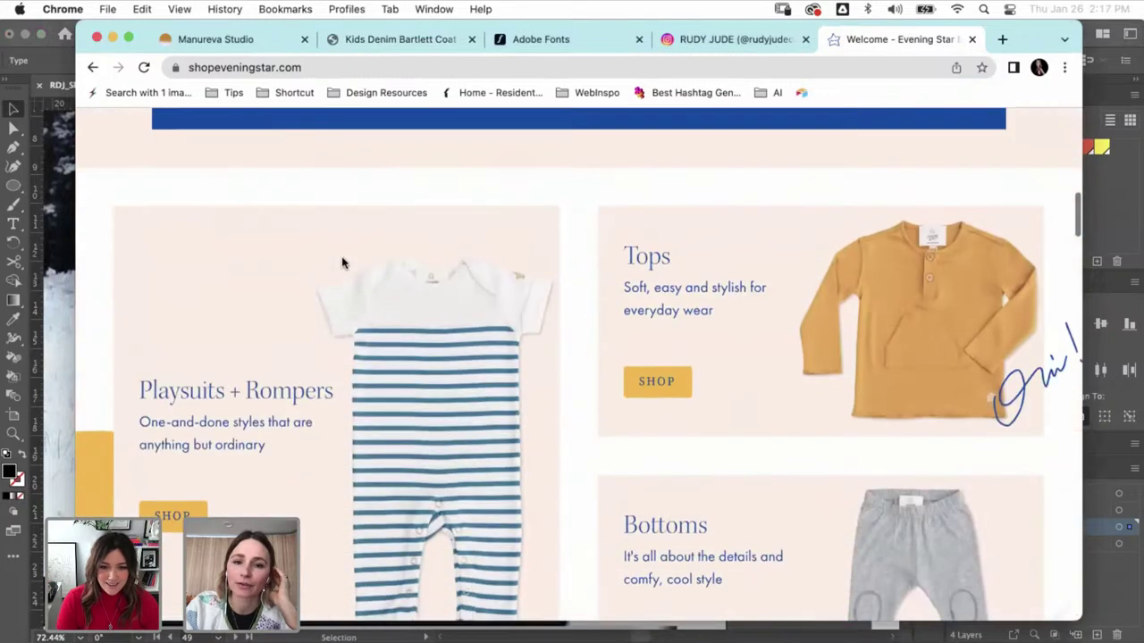
scroll(341, 263, "down", 10)
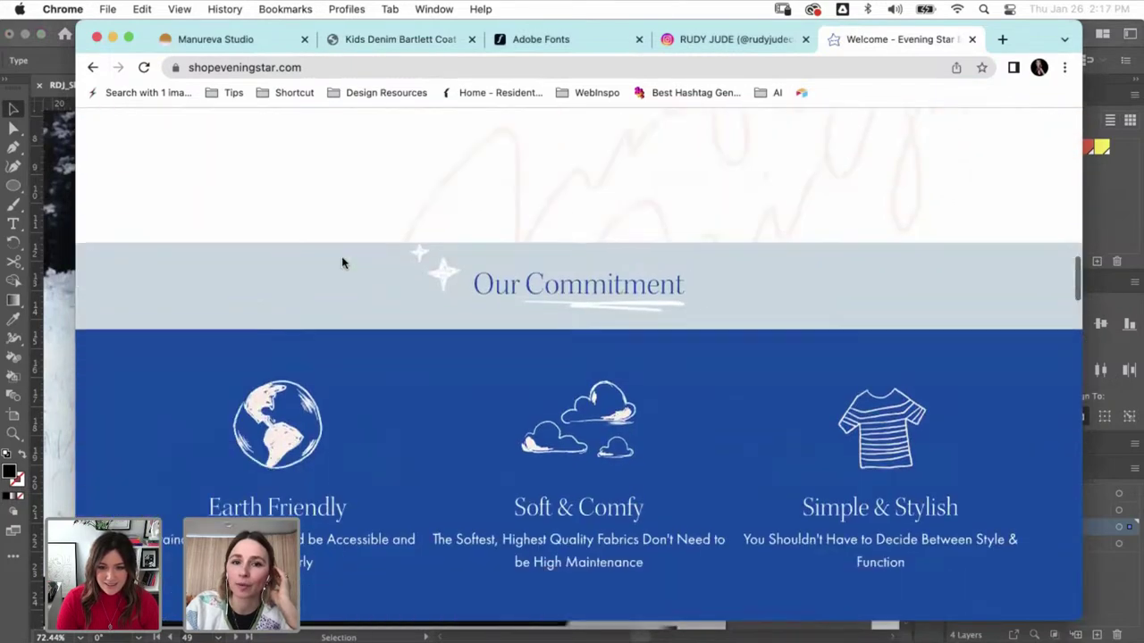
scroll(341, 263, "down", 5)
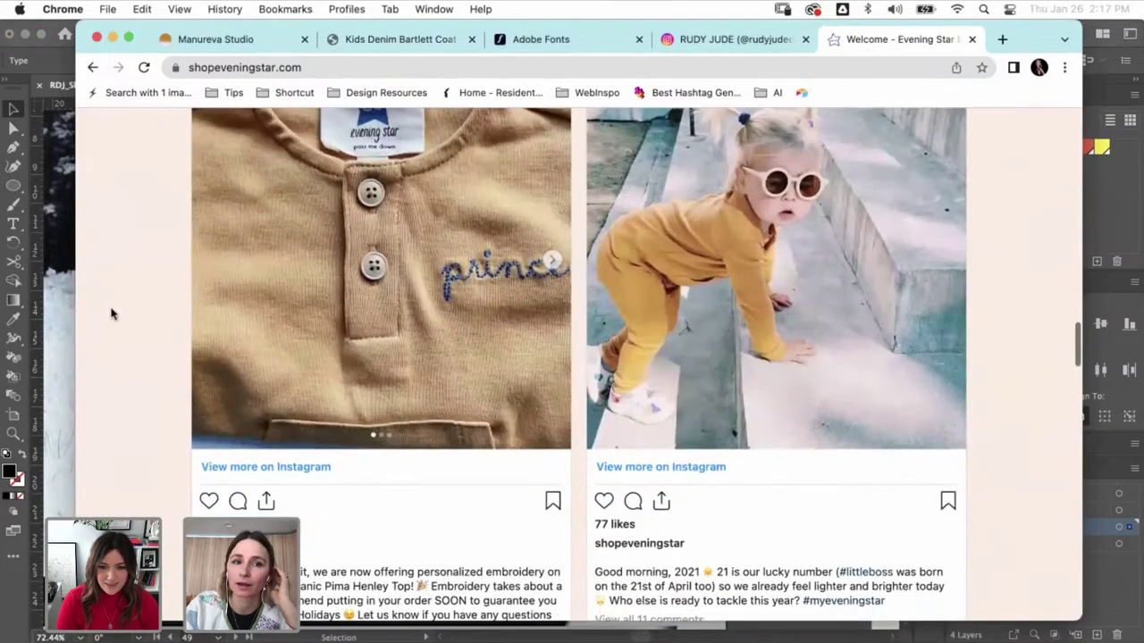
left_click(63, 302)
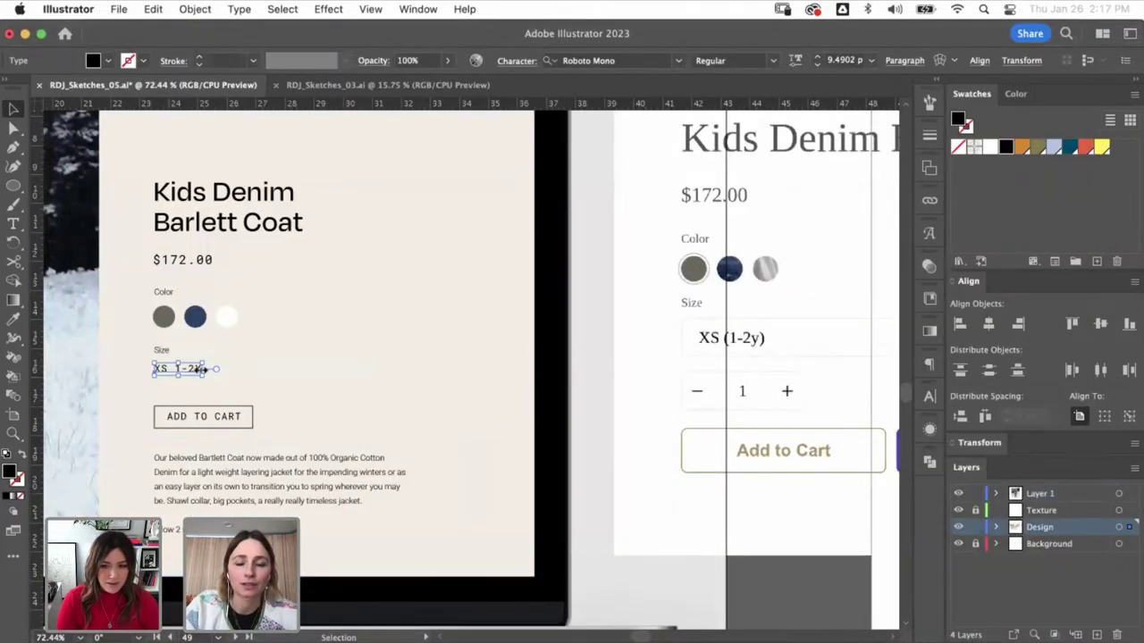
- Draw a flattened chevron beside the XS 1-2Y text with the Pen tool
left_click_drag(280, 387, 307, 341)
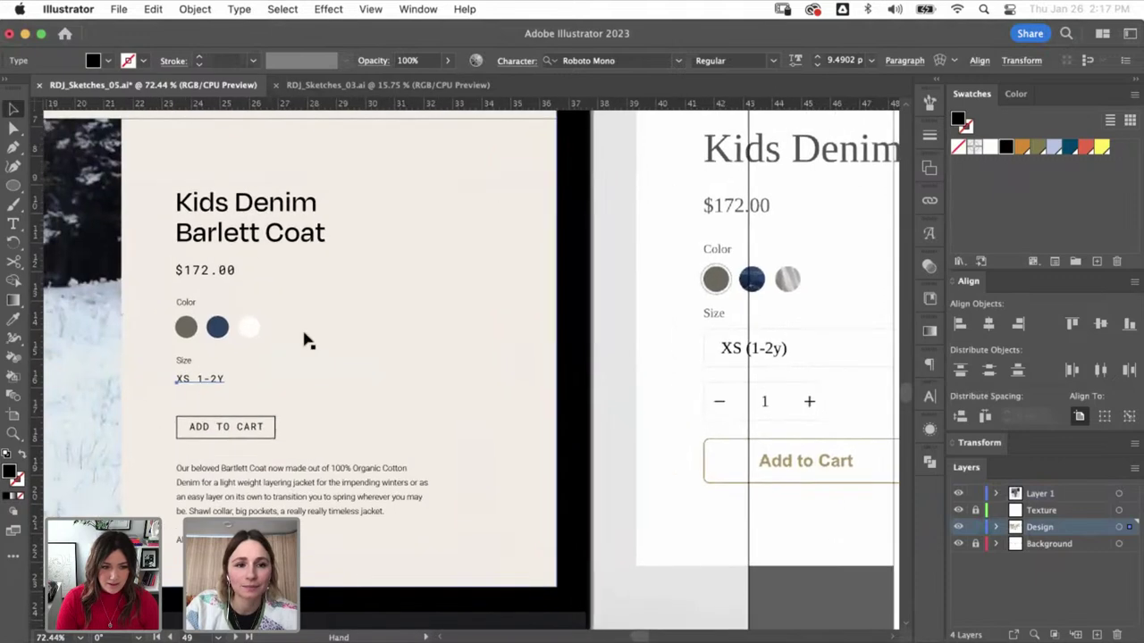
left_click_drag(173, 324, 319, 388)
key("p")
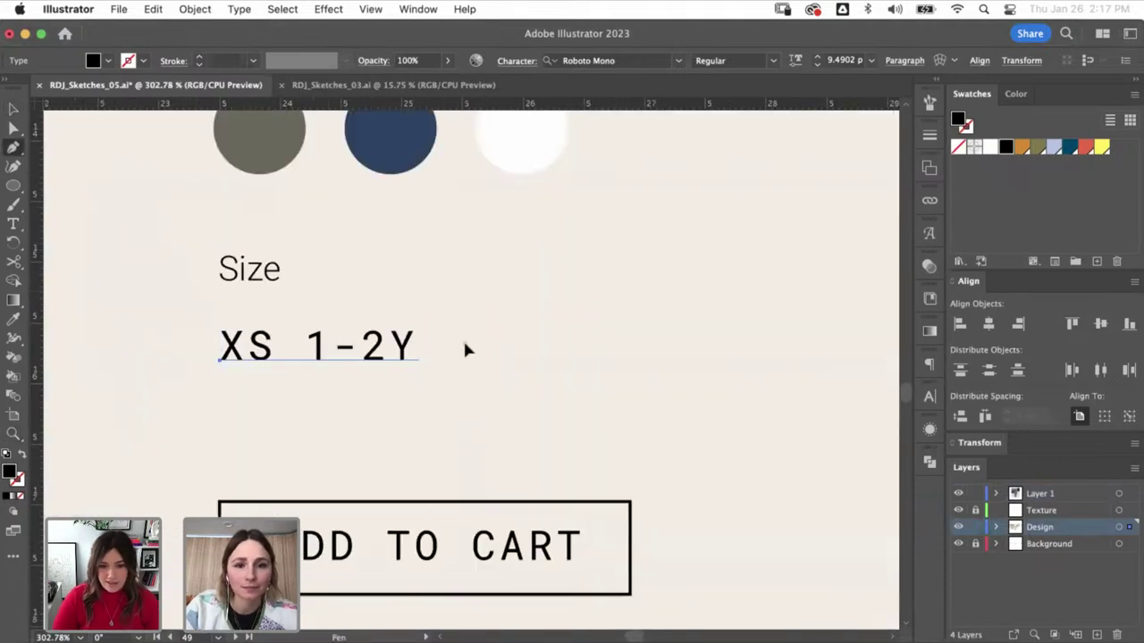
left_click(465, 343)
left_click(475, 355)
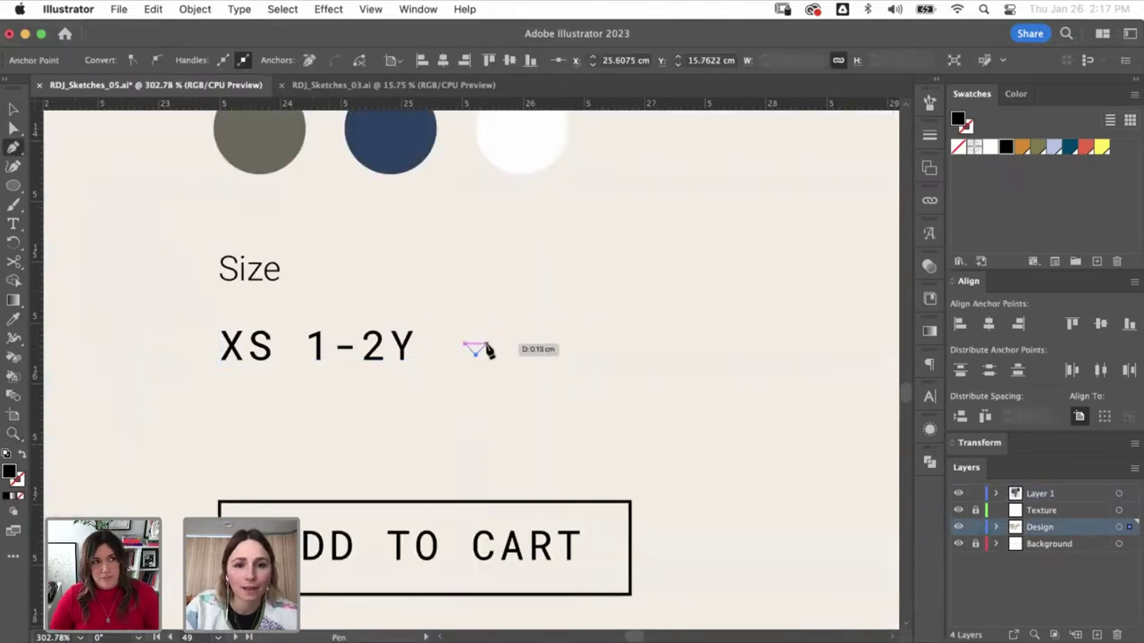
left_click(487, 342)
key("z")
left_click_drag(334, 266, 534, 455)
key("a")
left_click_drag(588, 351, 512, 332)
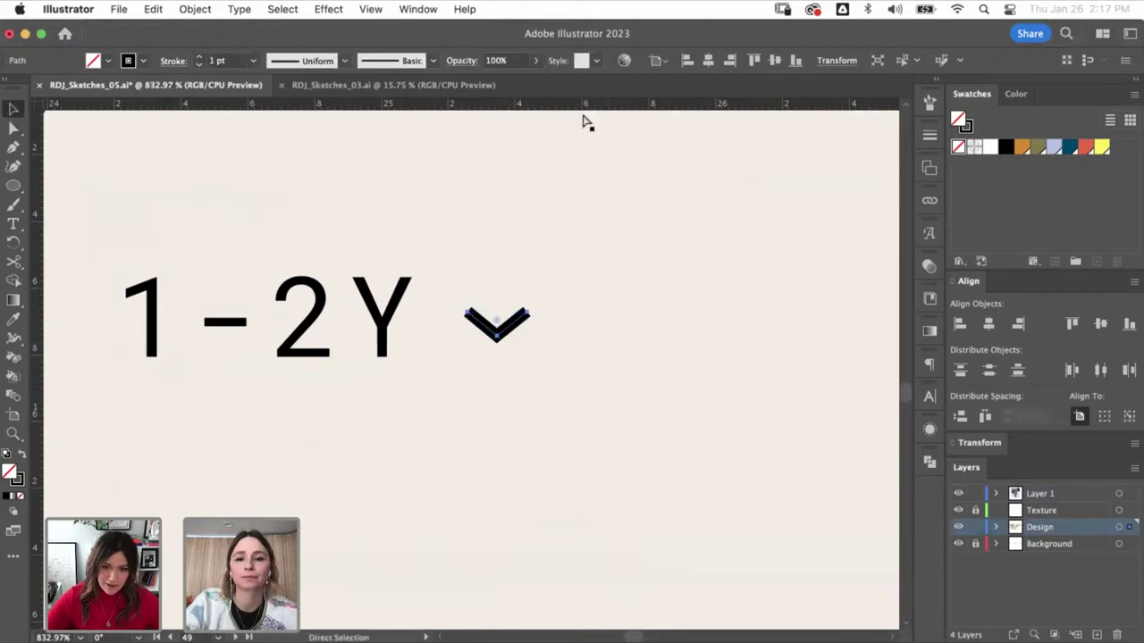
key("super+minus")
key("super+minus")
key("super+minus")
- Draw a horizontal underline beneath XS 1-2Y, matching the ADD TO CART border stroke
key("super+minus")
key("super+a")
key("v")
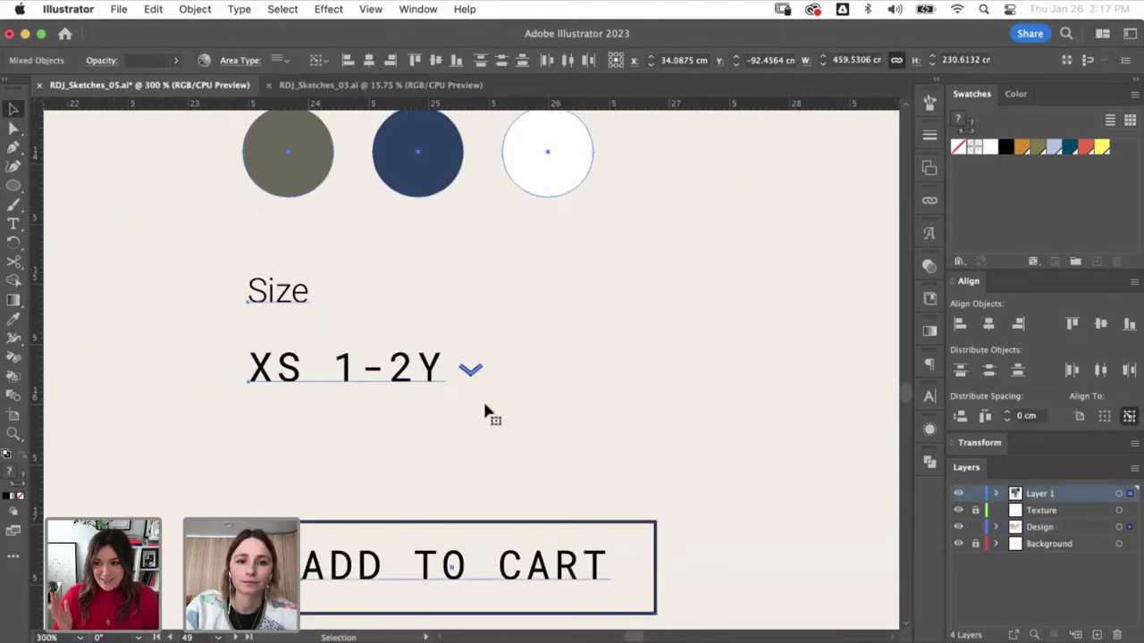
left_click(434, 429)
key("super+minus")
key("super+minus")
key("super+minus")
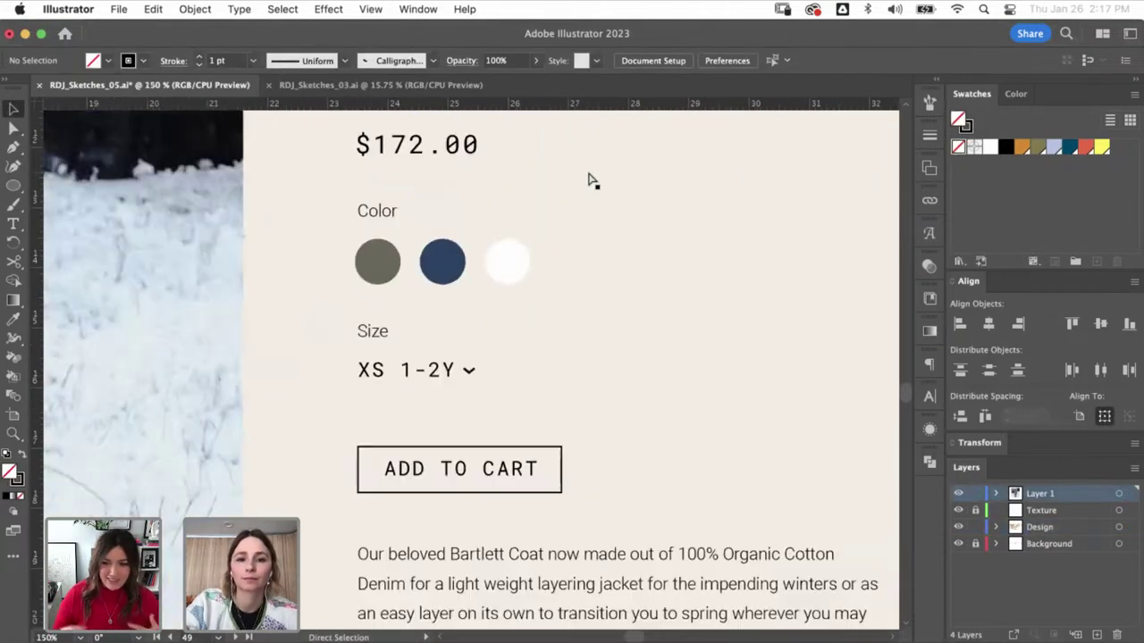
key("z")
left_click_drag(352, 265, 542, 466)
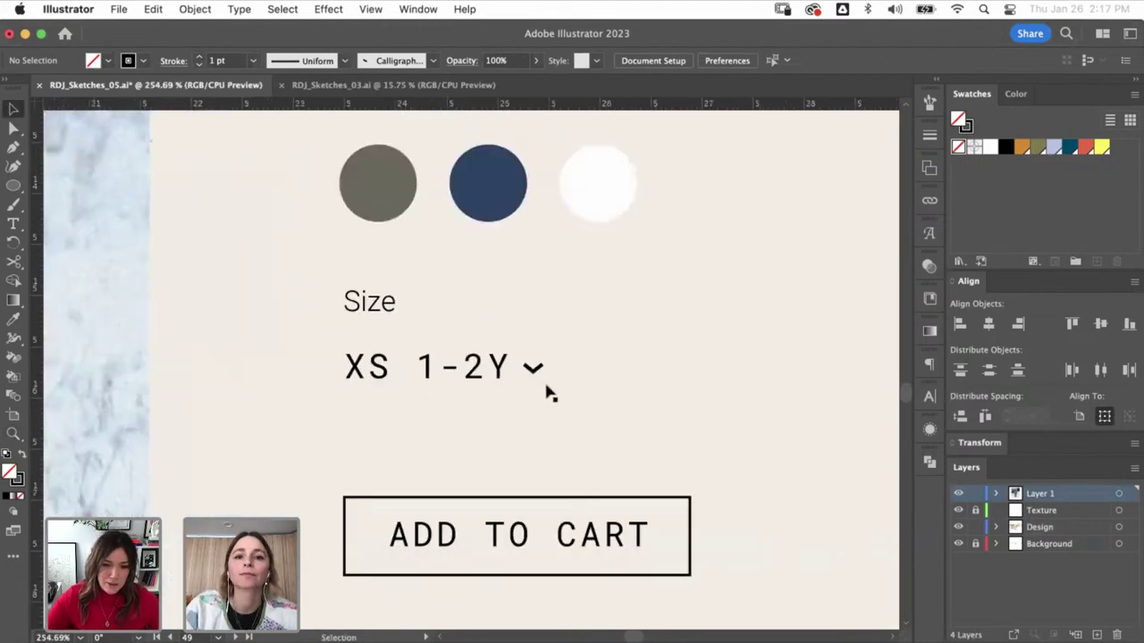
left_click_drag(22, 184, 70, 265)
left_click_drag(343, 393, 547, 393)
key("i")
left_click(465, 497)
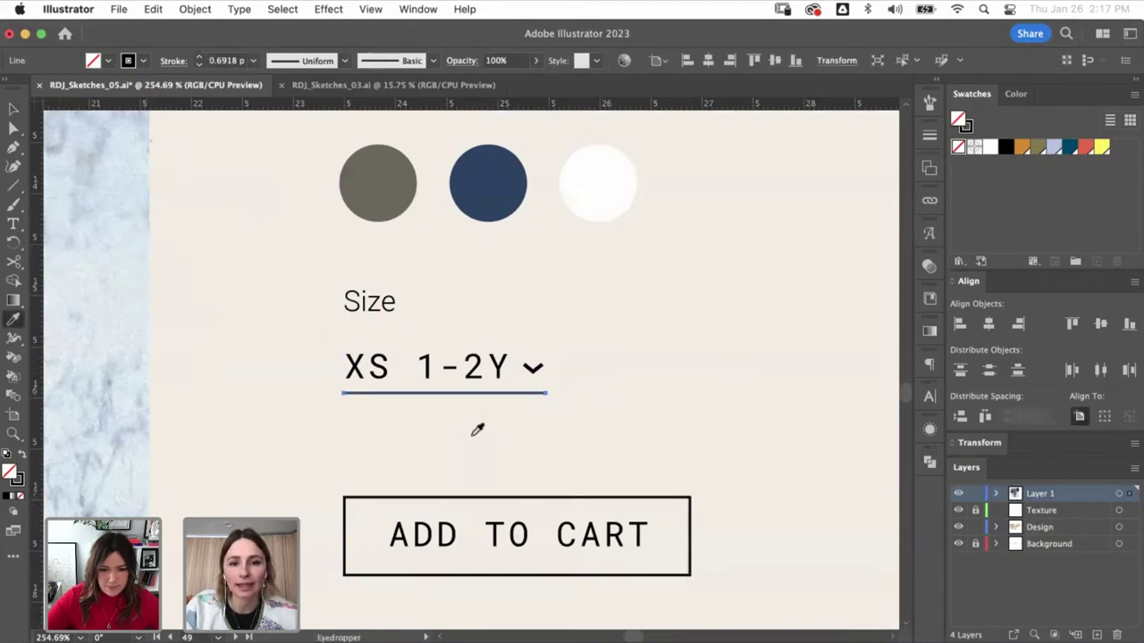
- Group the chevron, XS 1-2Y text and underline, then place a copy to the right
key("v")
left_click(533, 370)
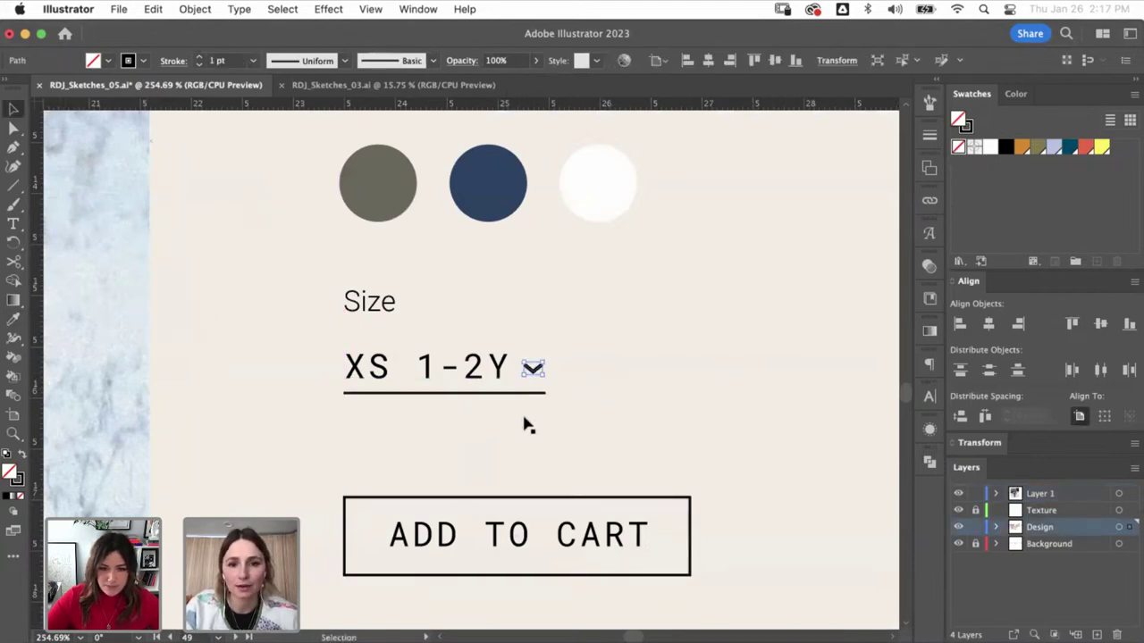
key("i")
key("v")
left_click(506, 367, "shift")
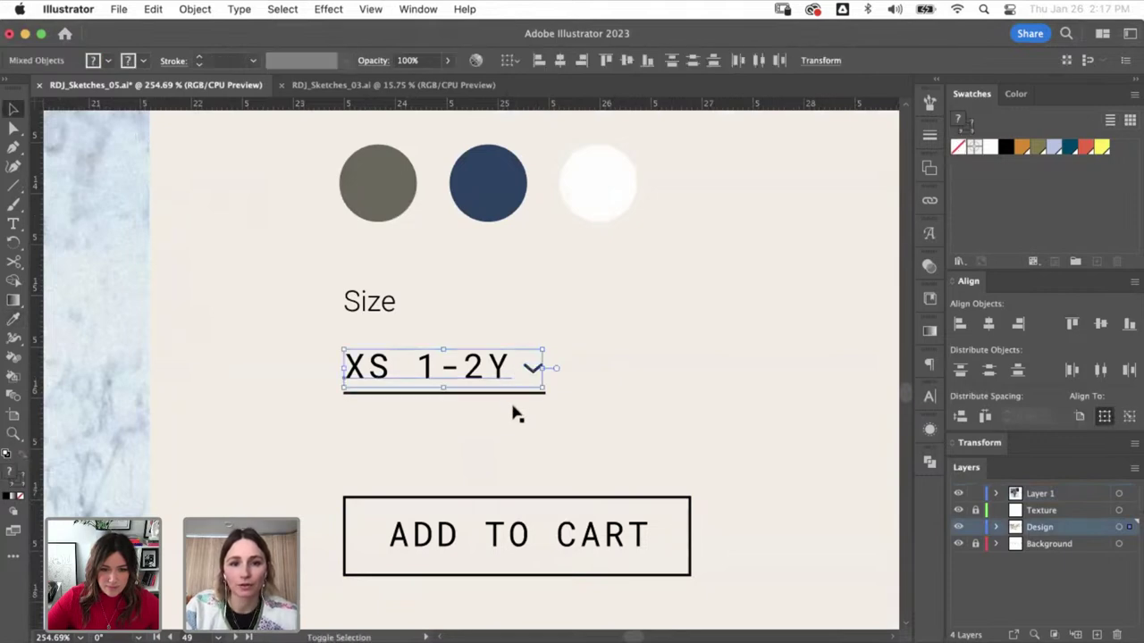
left_click(510, 393, "shift")
key("super+g")
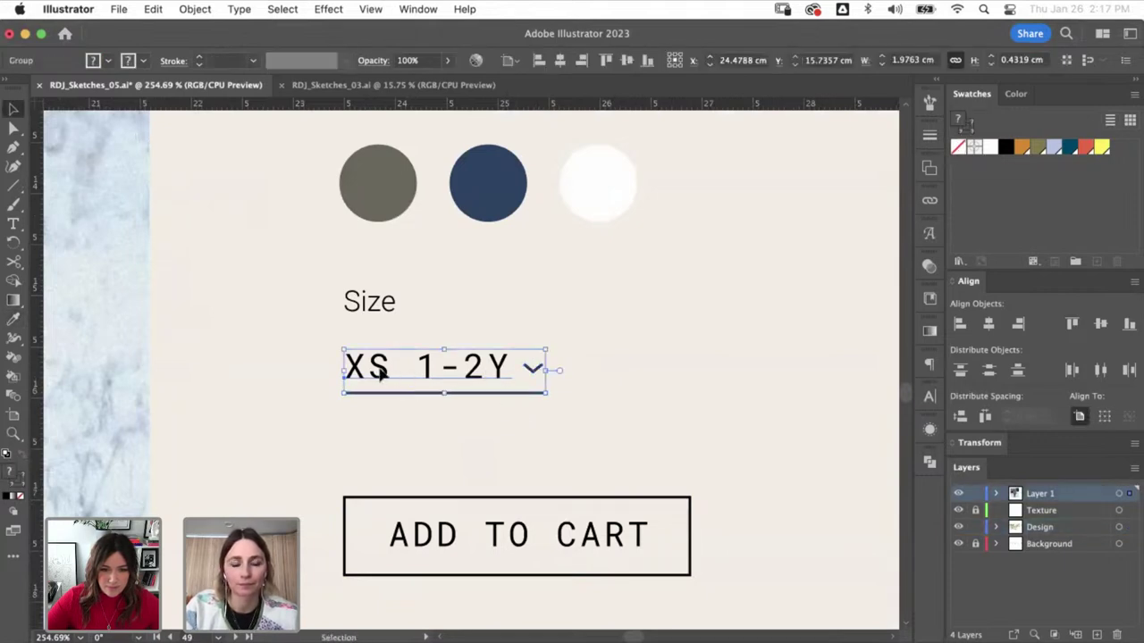
left_click_drag(457, 374, 634, 366)
- Change the copied dropdown's text from XS 1-2Y to 1
key("super+minus")
key("super+minus")
key("super+minus")
key("super+minus")
key("super+minus")
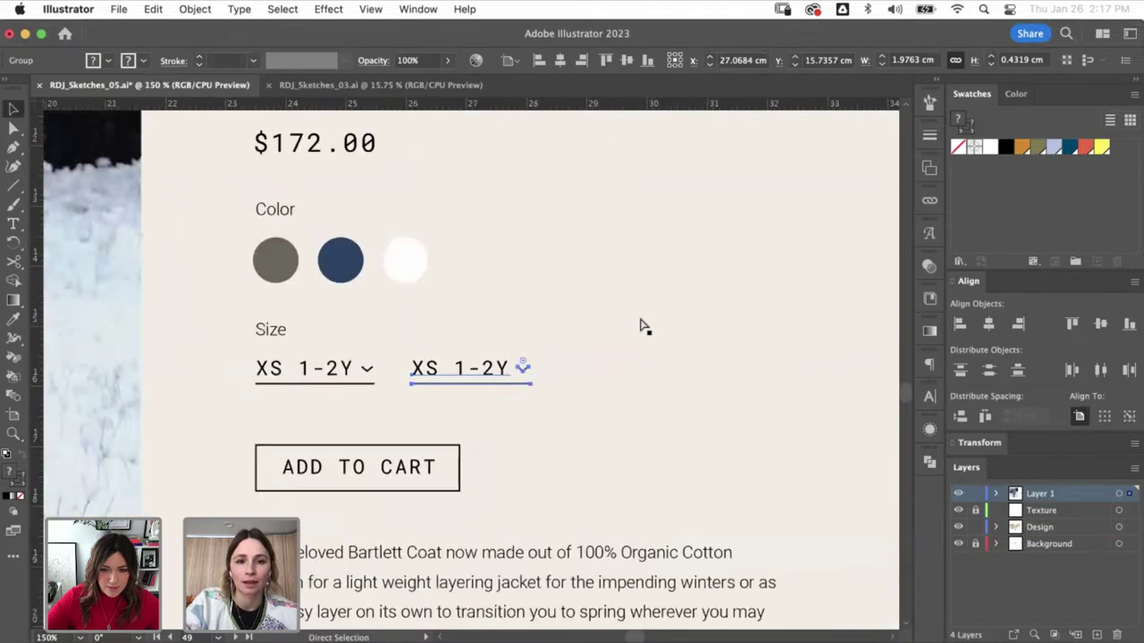
key("super+shift+a")
scroll(718, 492, "up", 1)
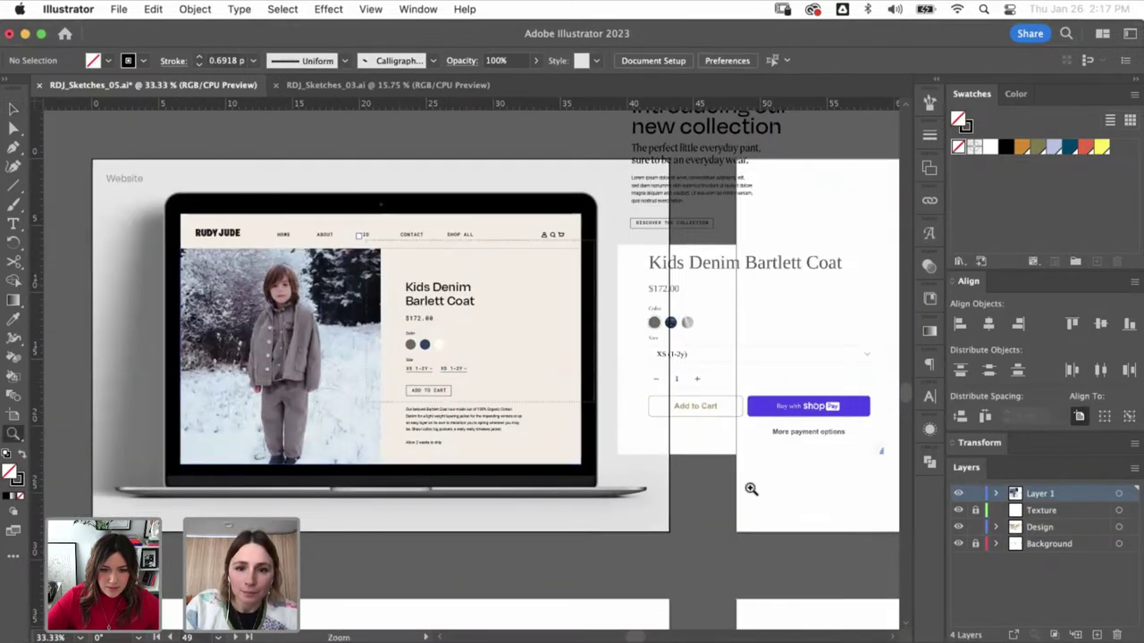
left_click(360, 325)
left_click(431, 299)
key("t")
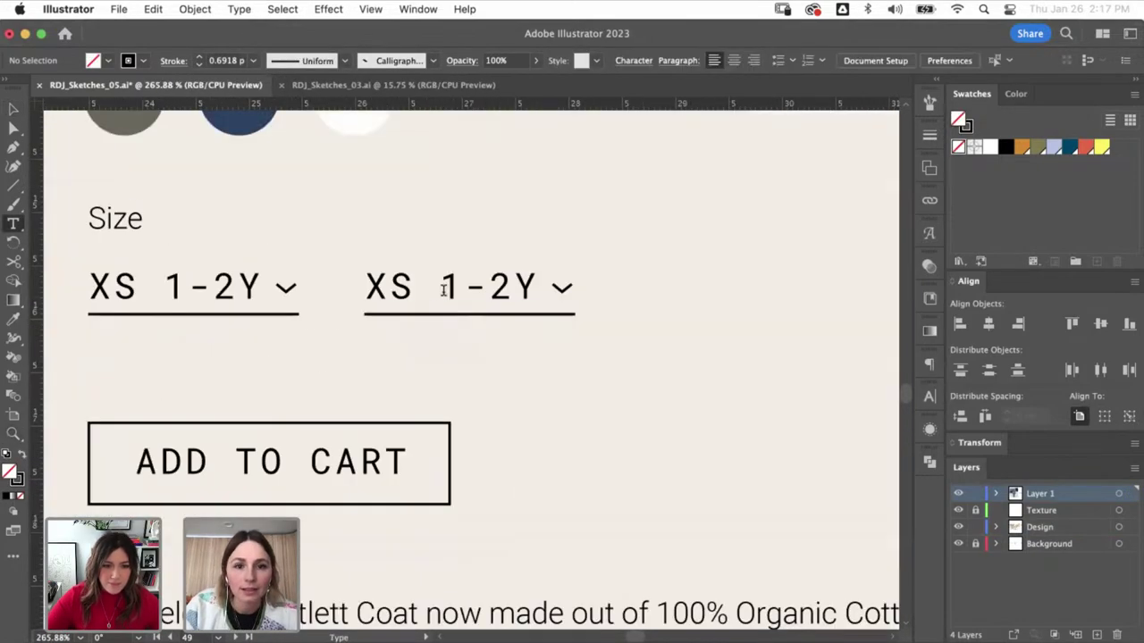
triple_click(441, 286)
type("1")
key("Escape")
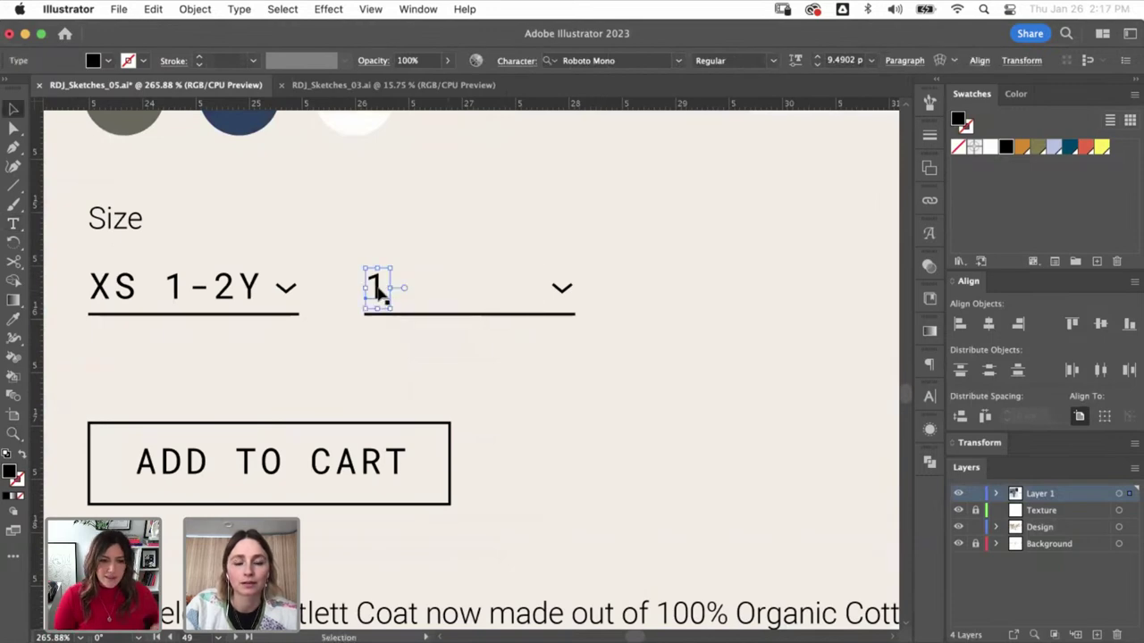
- Shorten the quantity dropdown by moving its chevron and underline end left
scroll(510, 140, "down", 2)
key("super+shift+a")
scroll(510, 140, "down", 4)
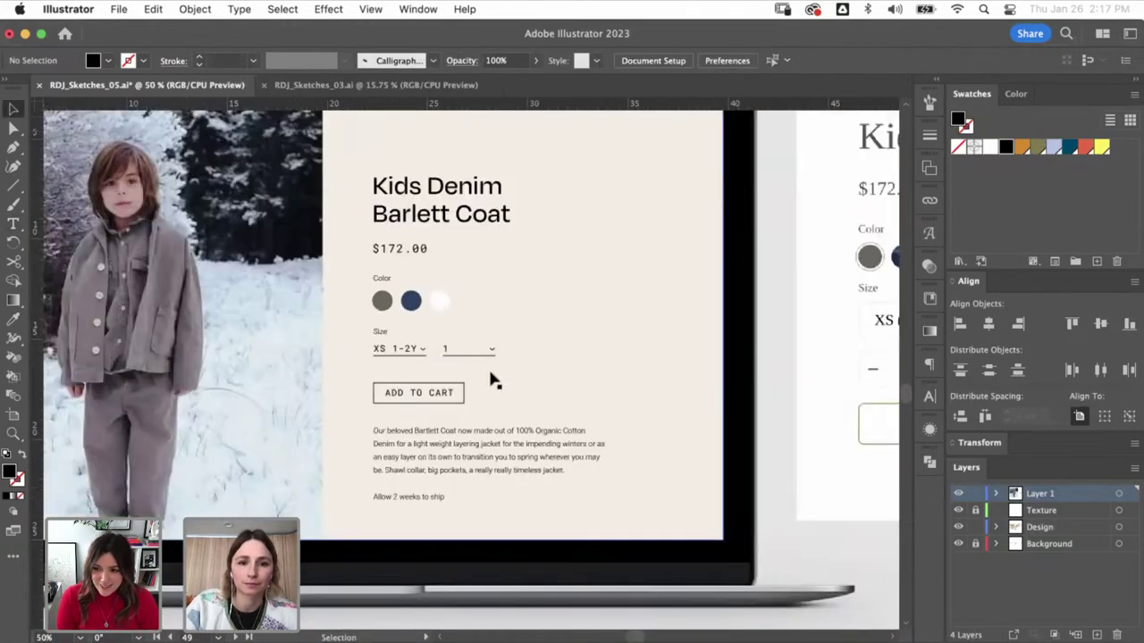
scroll(515, 340, "down", 2)
scroll(515, 339, "up", 6)
left_click(554, 252)
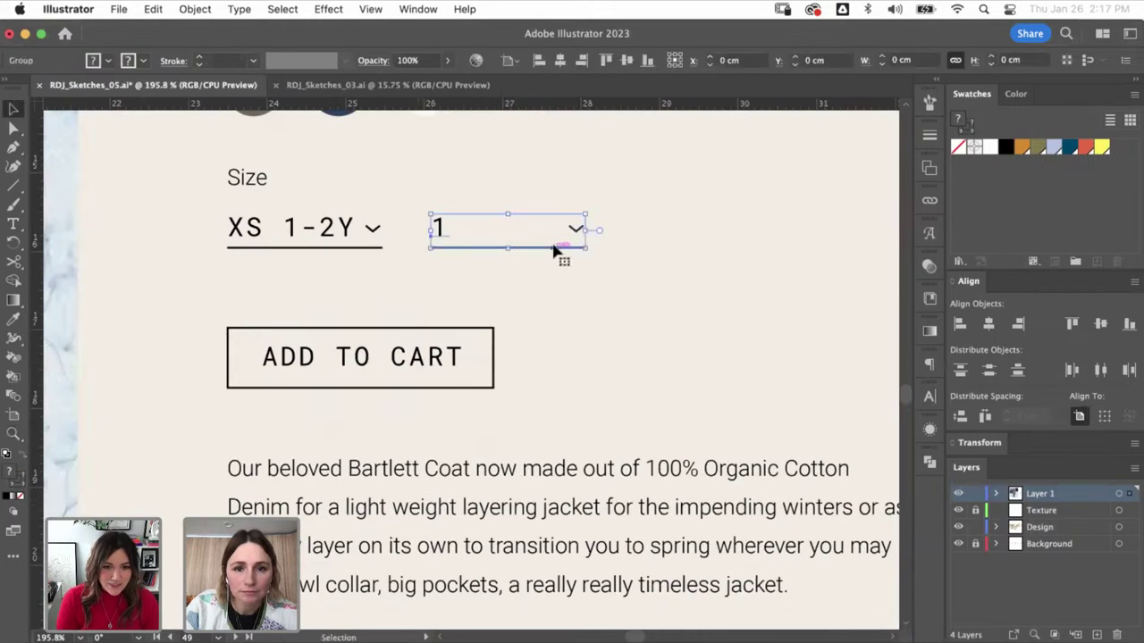
key("a")
key("super+y")
key("super+shift+a")
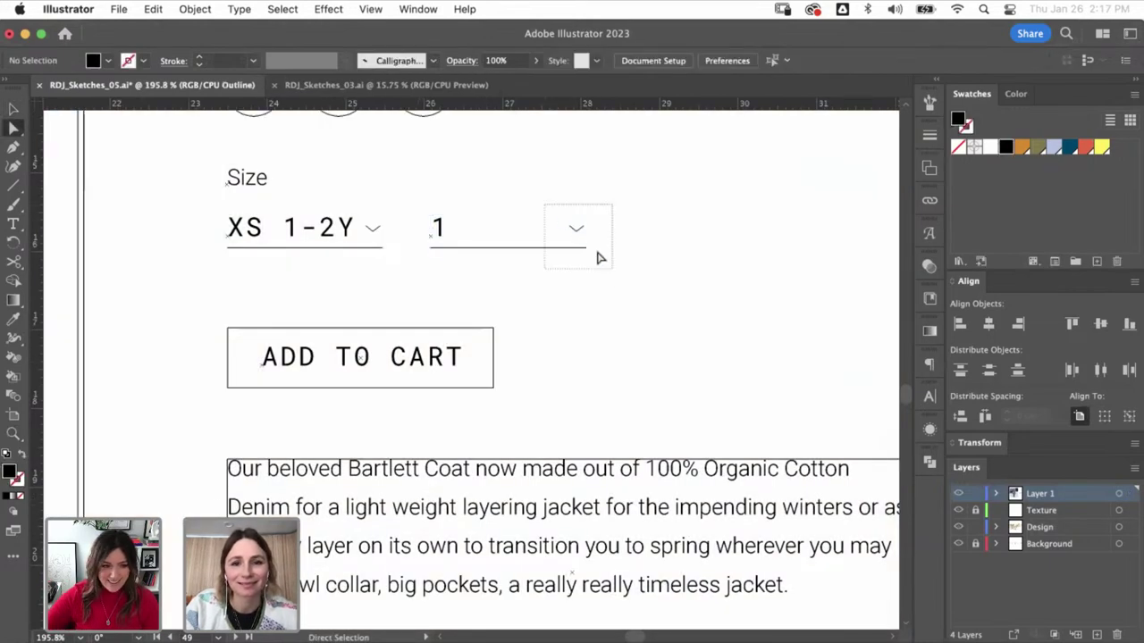
left_click_drag(599, 257, 600, 259)
left_click_drag(586, 248, 516, 249)
key("super+shift+a")
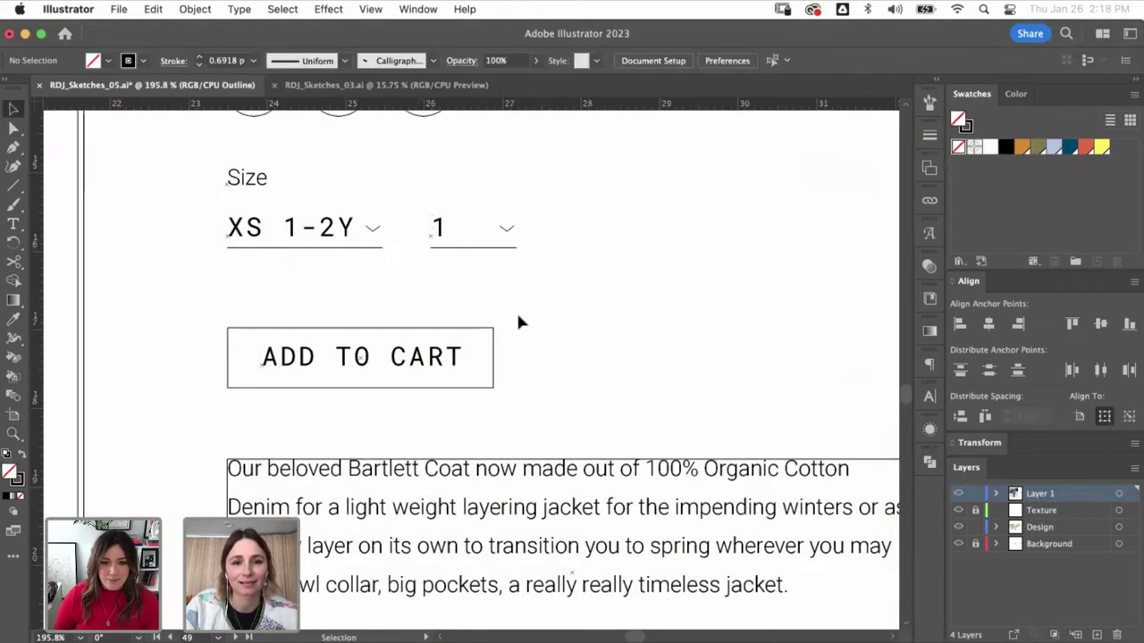
- Move the ADD TO CART box up closer to the dropdowns
left_click_drag(447, 370, 447, 348)
key("super+shift+a")
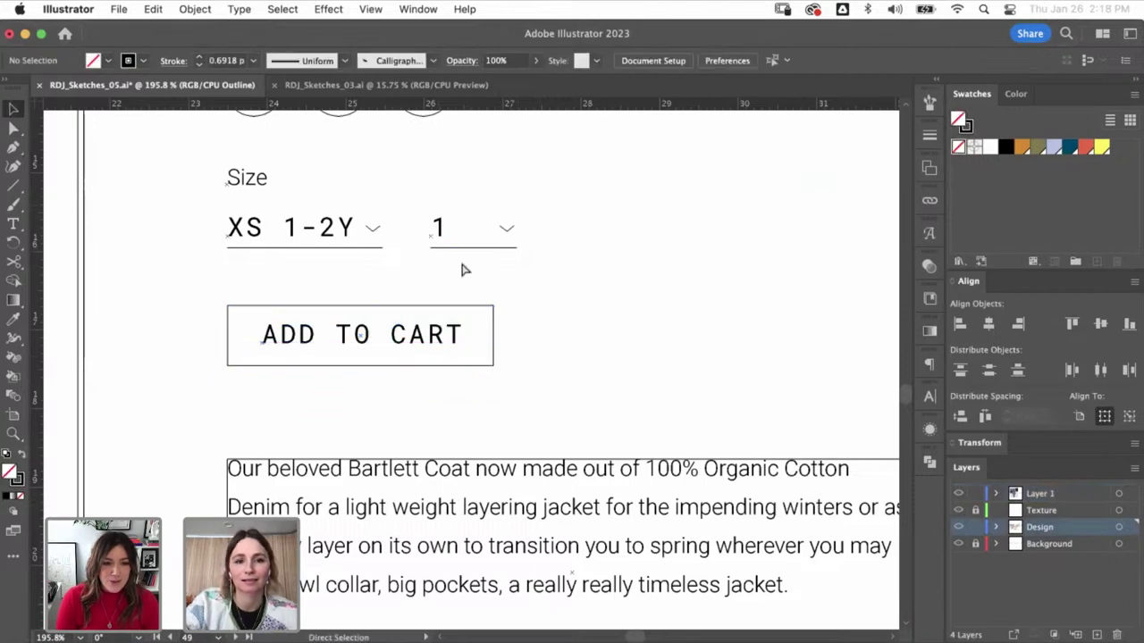
key("super+minus")
key("super+minus")
key("super+minus")
key("super+minus")
key("super+minus")
key("super+y")
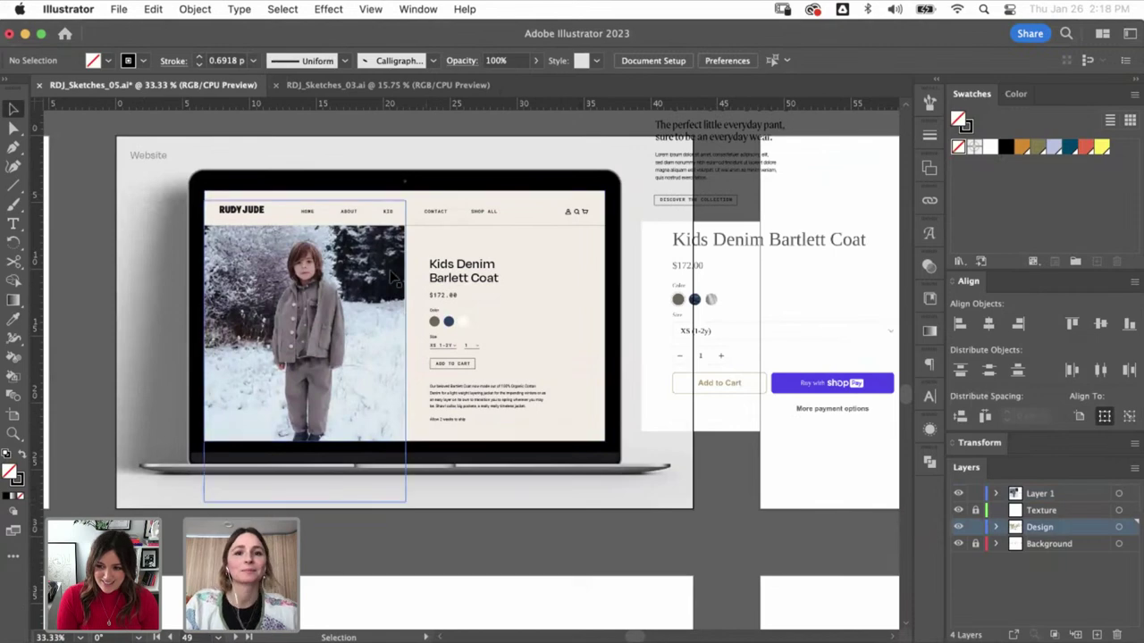
- Delete the reference product image, its text block and the leftover button outline
left_click(684, 302)
left_click(731, 205, "shift")
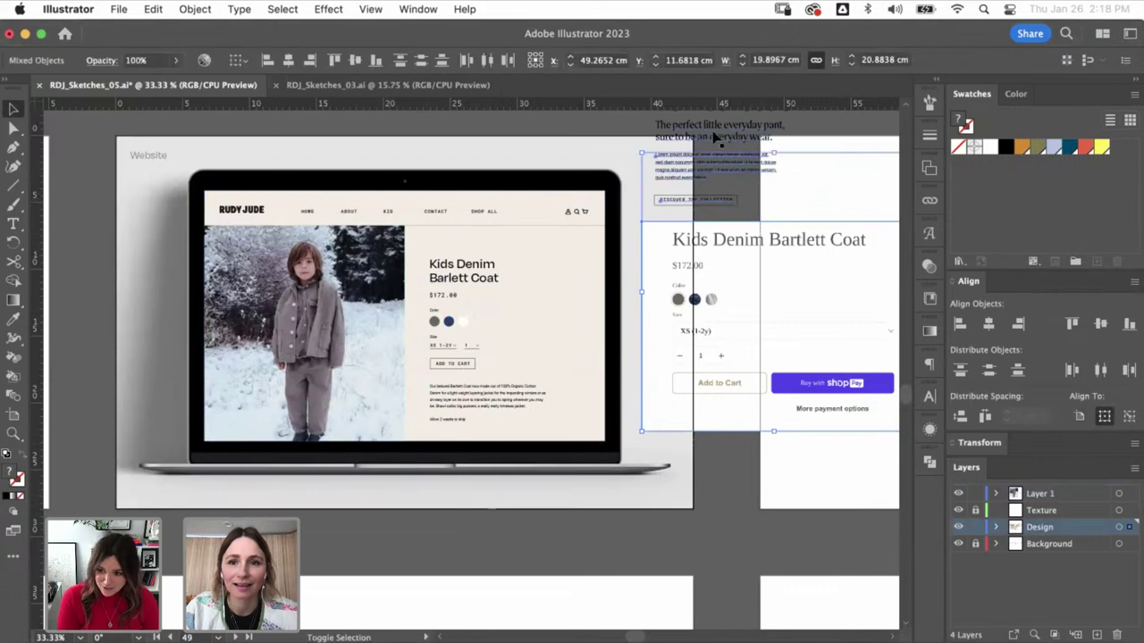
key("Delete")
left_click(739, 202)
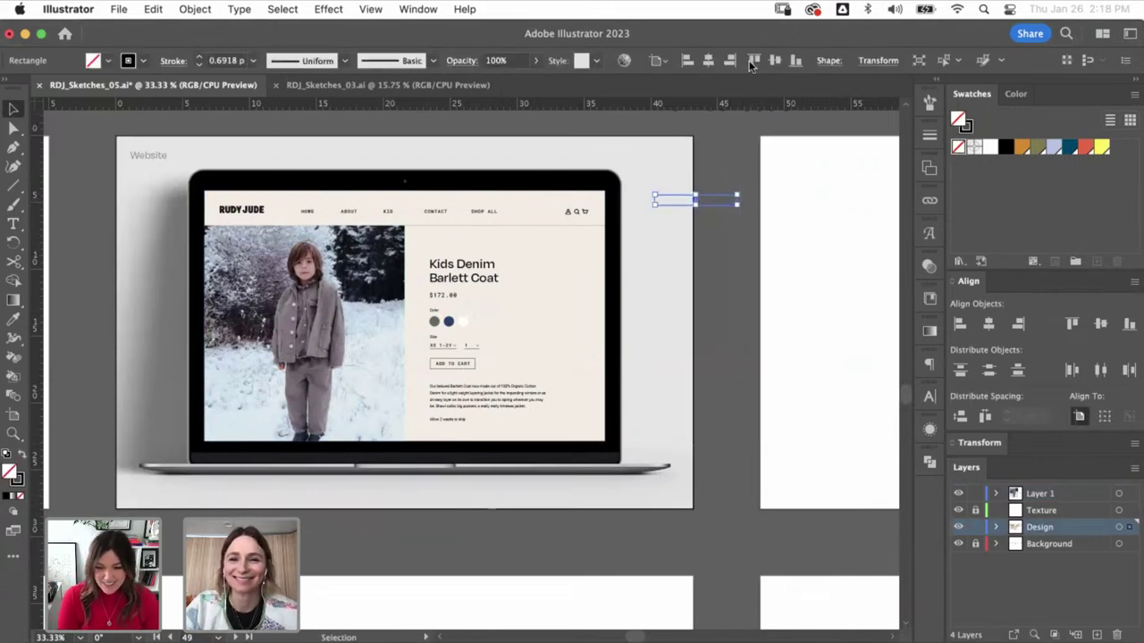
key("Delete")
- Delete the stray 'Introducing our new collection' heading and pan across the neighbouring artboards
key("super+minus")
key("super+minus")
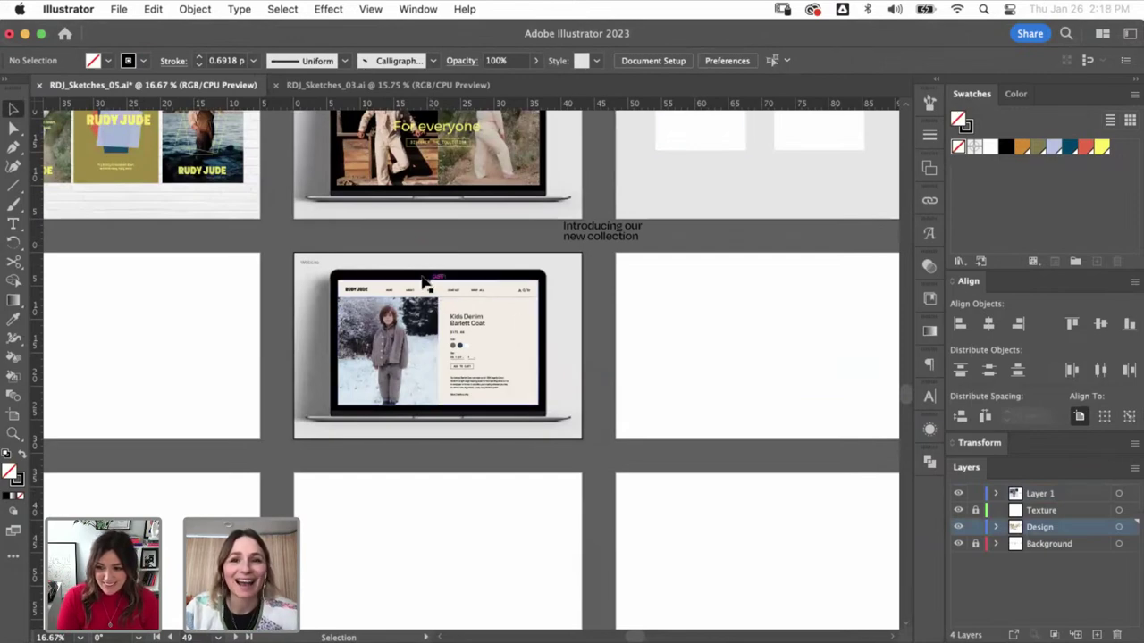
scroll(612, 343, "up", 2)
left_click(615, 298)
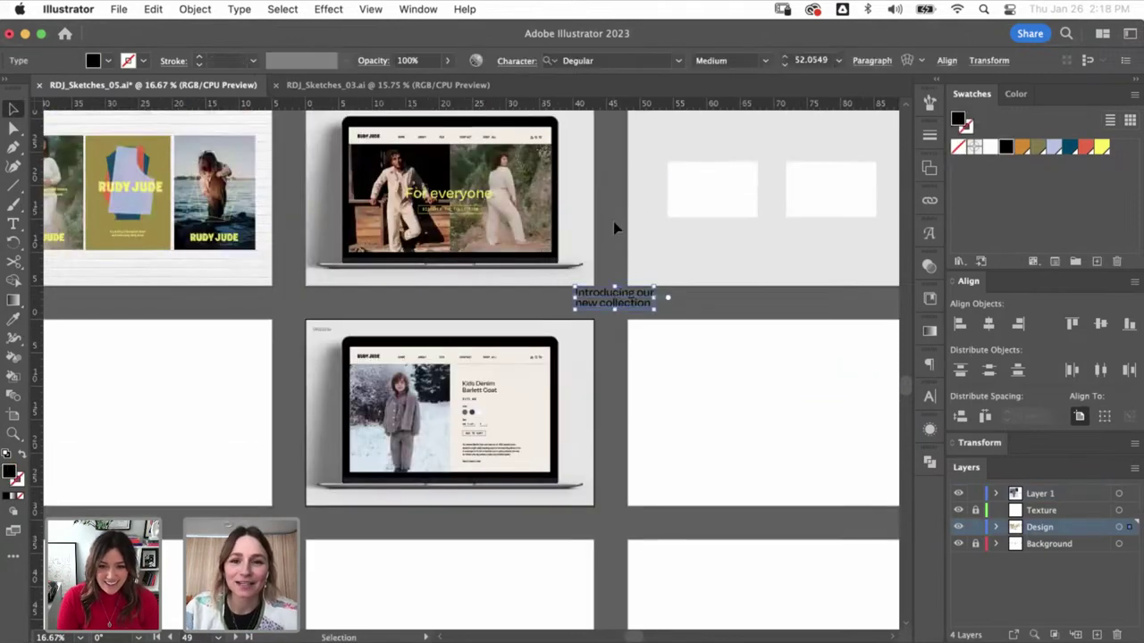
key("Delete")
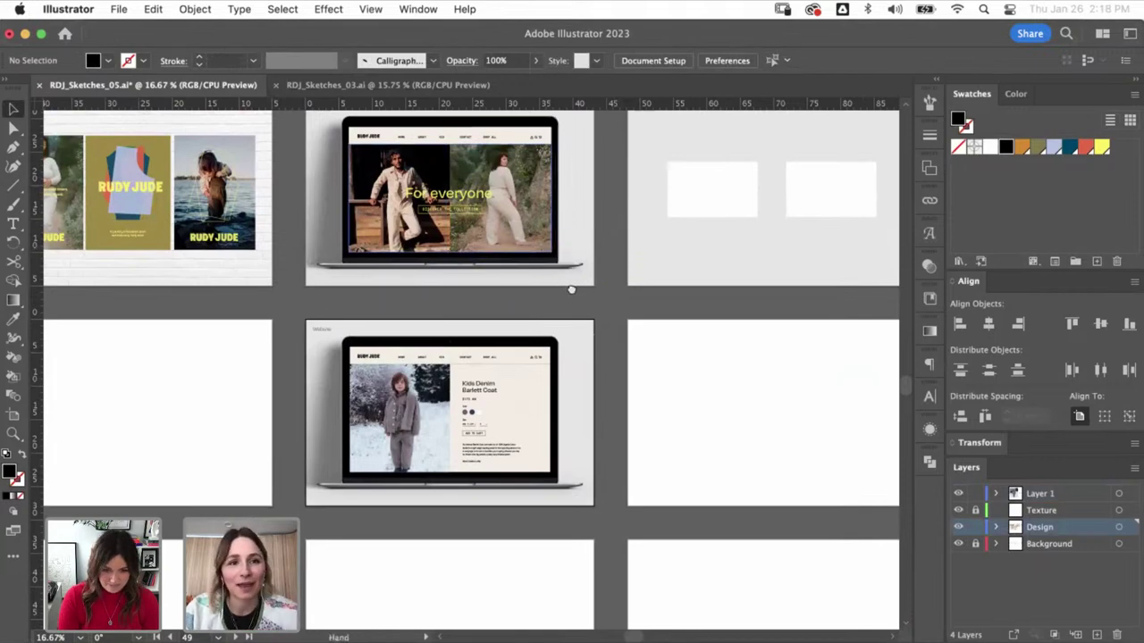
scroll(571, 289, "left", 5)
scroll(501, 298, "up", 1)
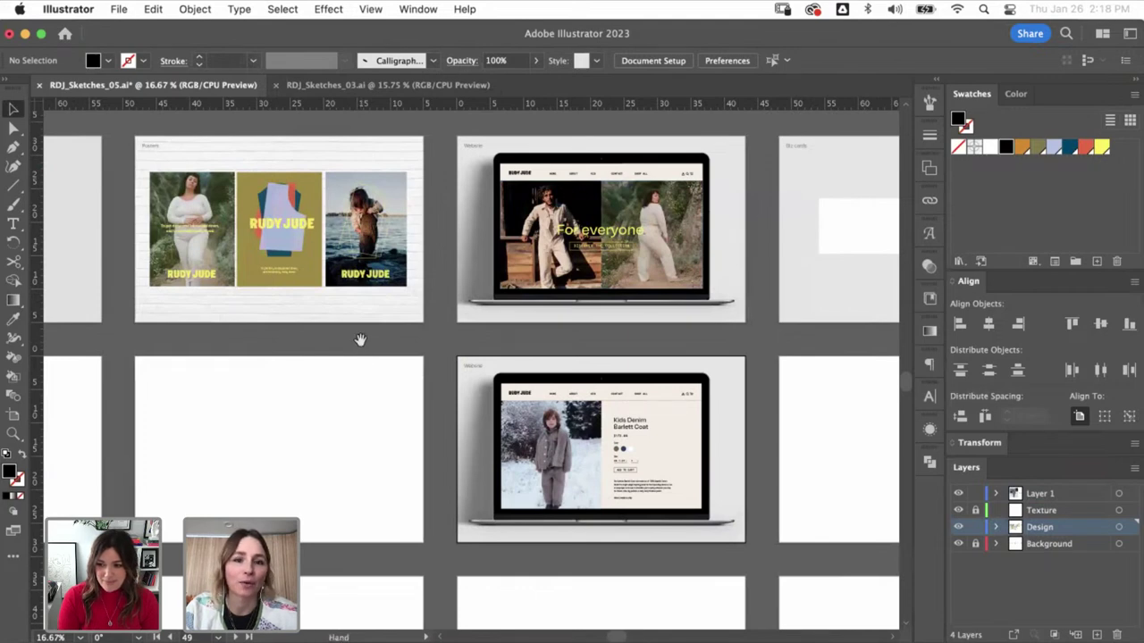
left_click_drag(360, 340, 563, 373)
scroll(555, 412, "left", 12)
scroll(555, 412, "up", 2)
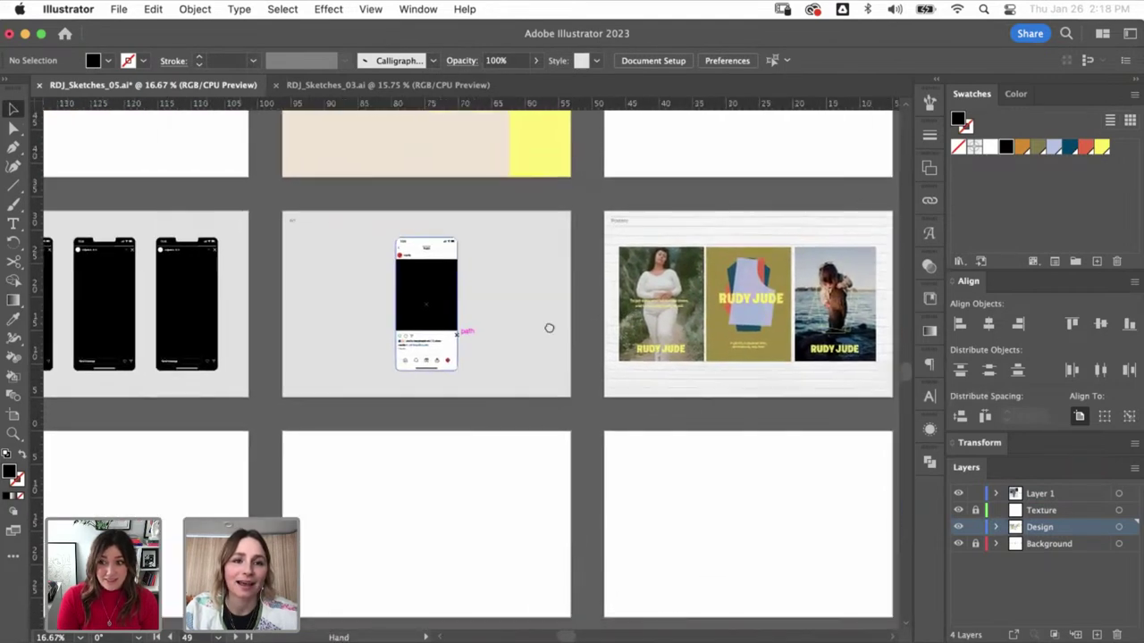
scroll(429, 344, "left", 7)
scroll(428, 344, "up", 2)
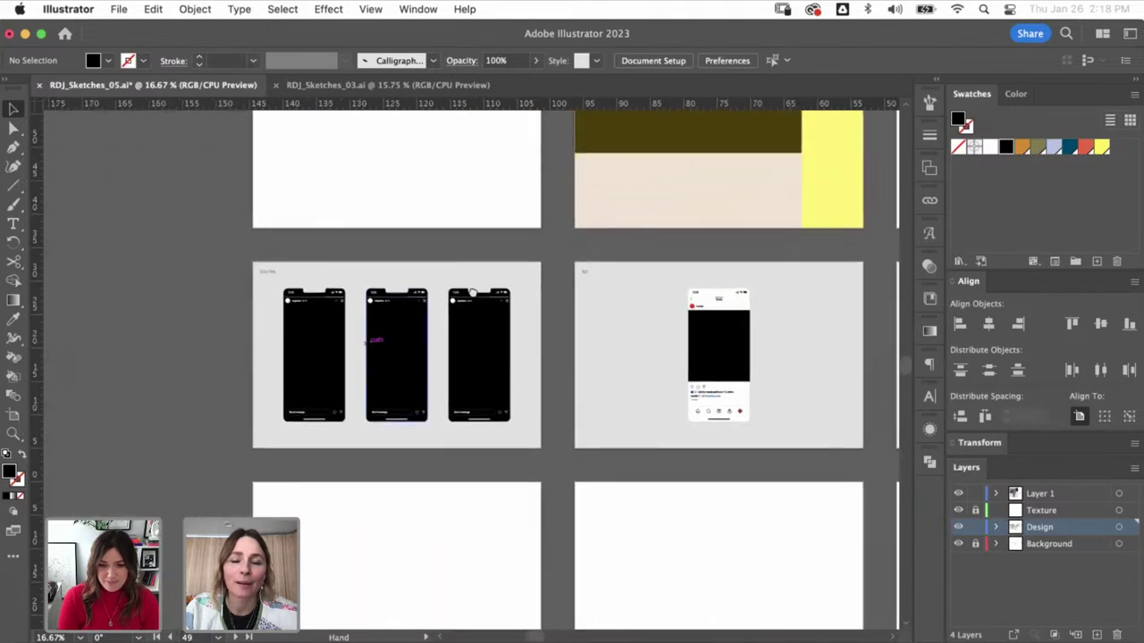
scroll(473, 292, "up", 15)
scroll(473, 293, "right", 4)
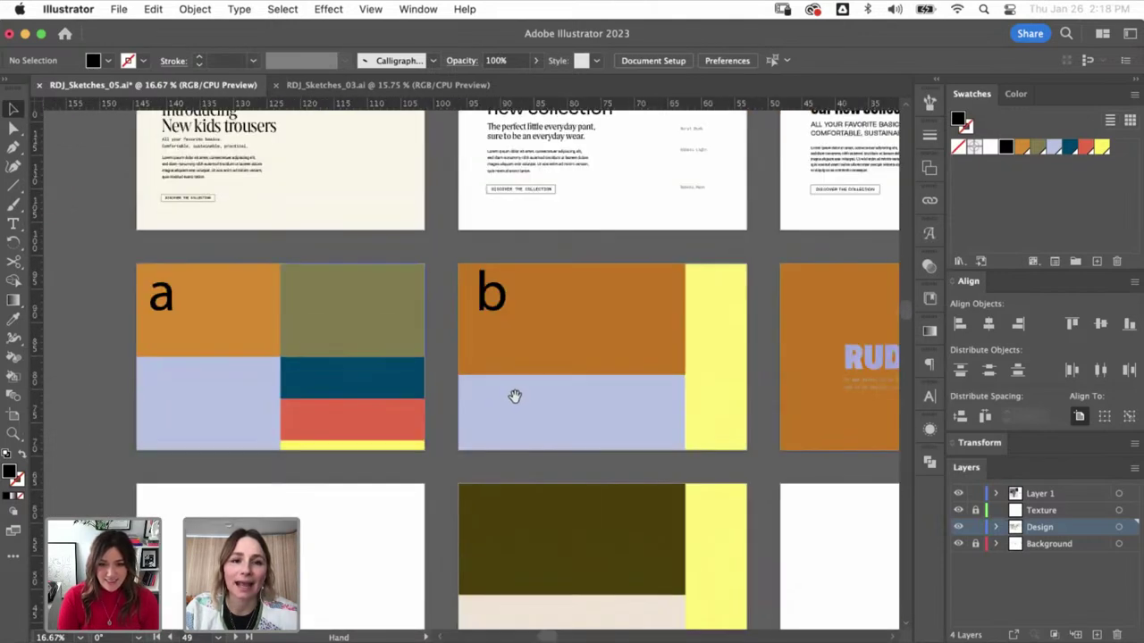
scroll(524, 339, "up", 6)
scroll(524, 338, "right", 6)
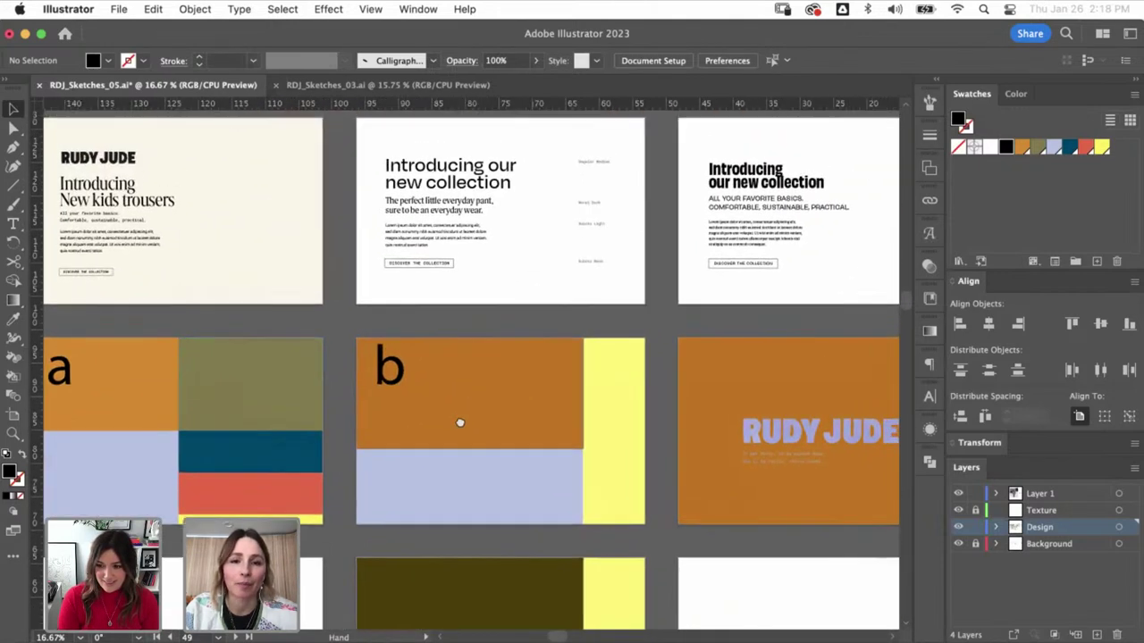
scroll(575, 329, "up", 3)
scroll(576, 329, "right", 4)
scroll(532, 336, "up", 4)
scroll(532, 336, "right", 3)
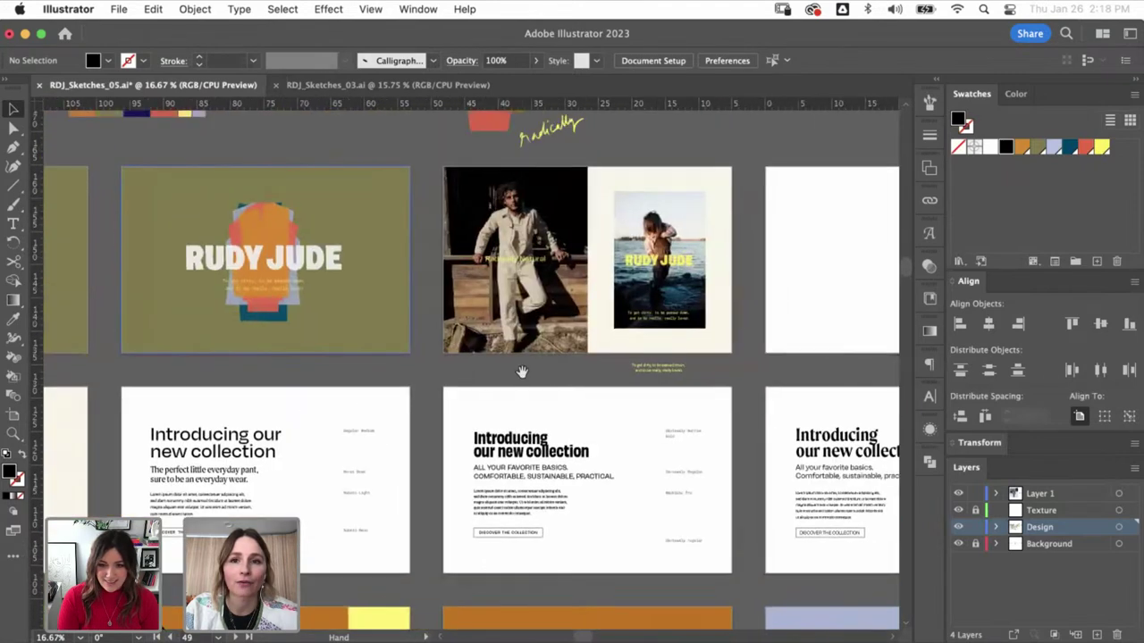
scroll(548, 351, "right", 6)
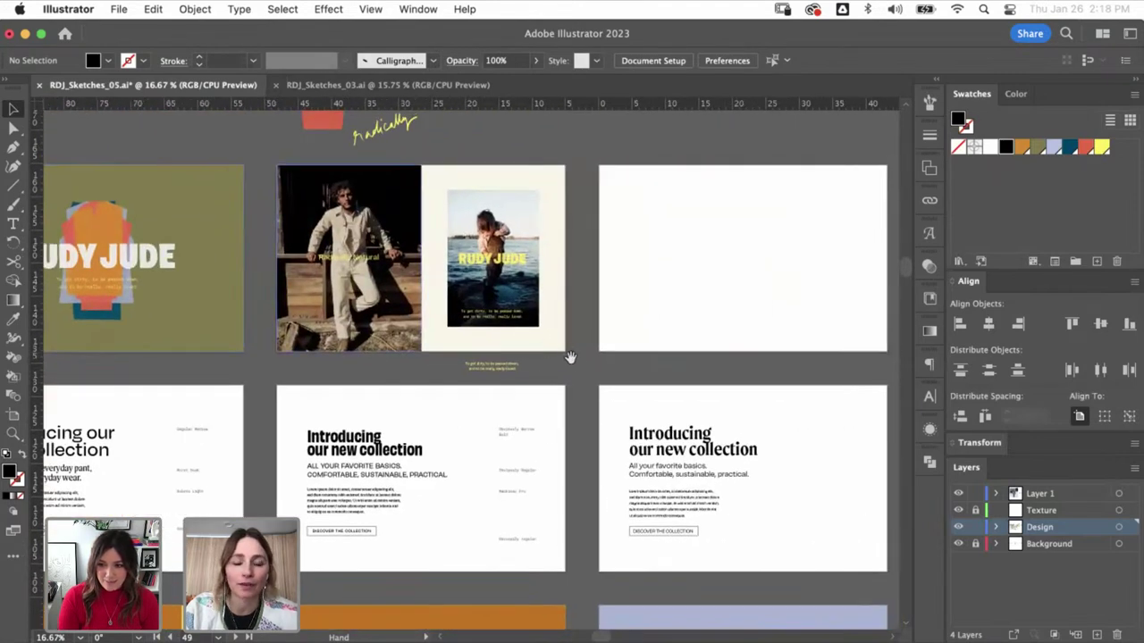
scroll(571, 358, "right", 15)
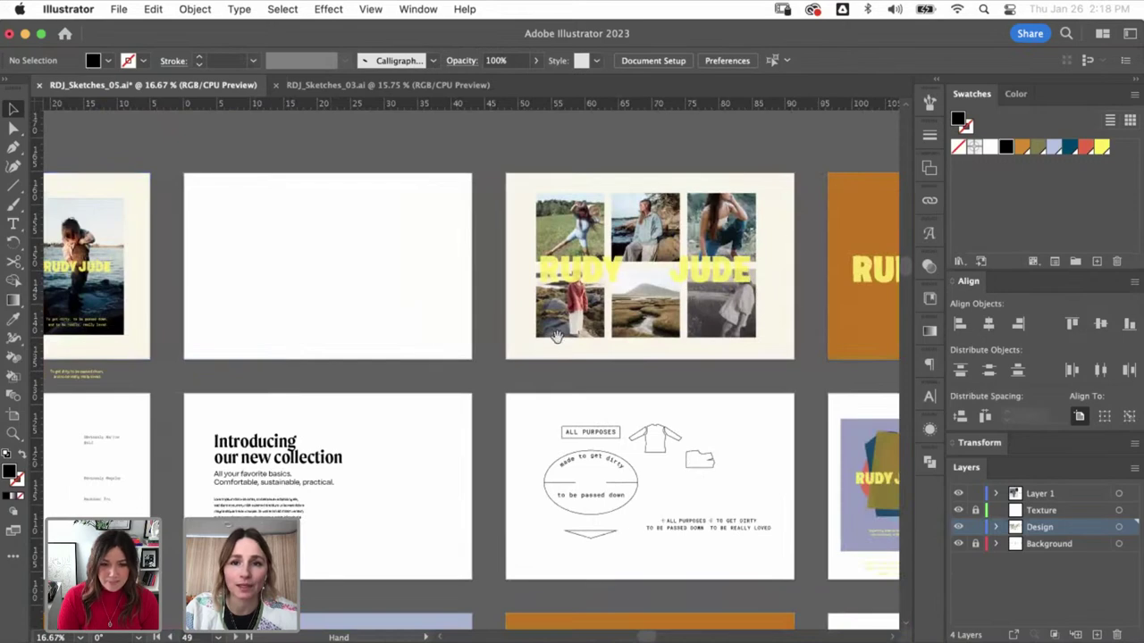
scroll(556, 336, "right", 11)
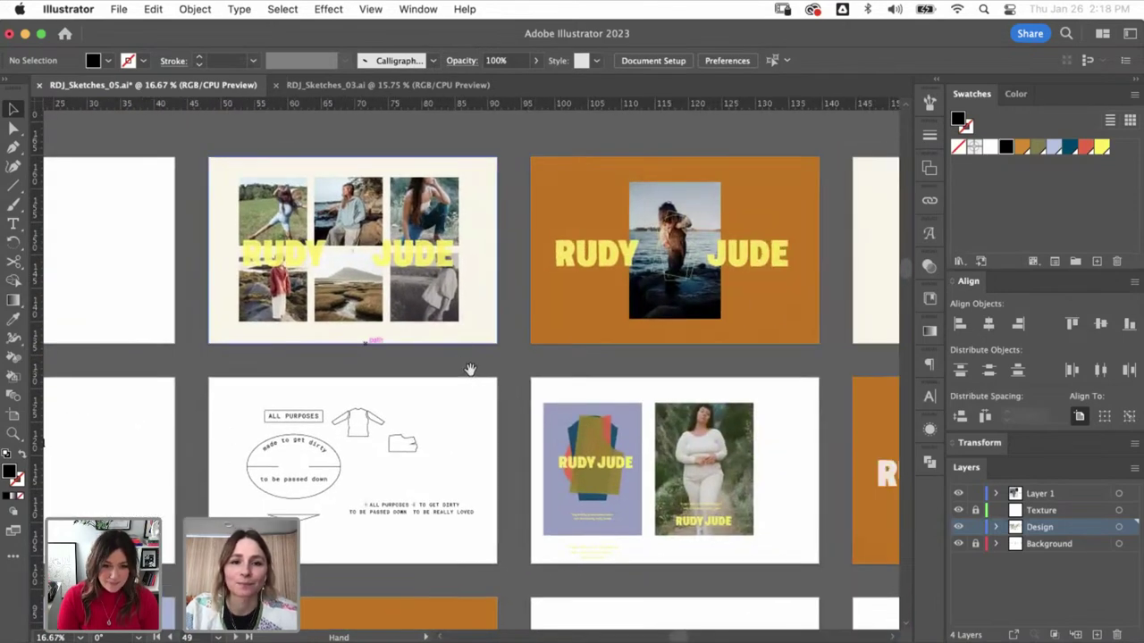
left_click(426, 313)
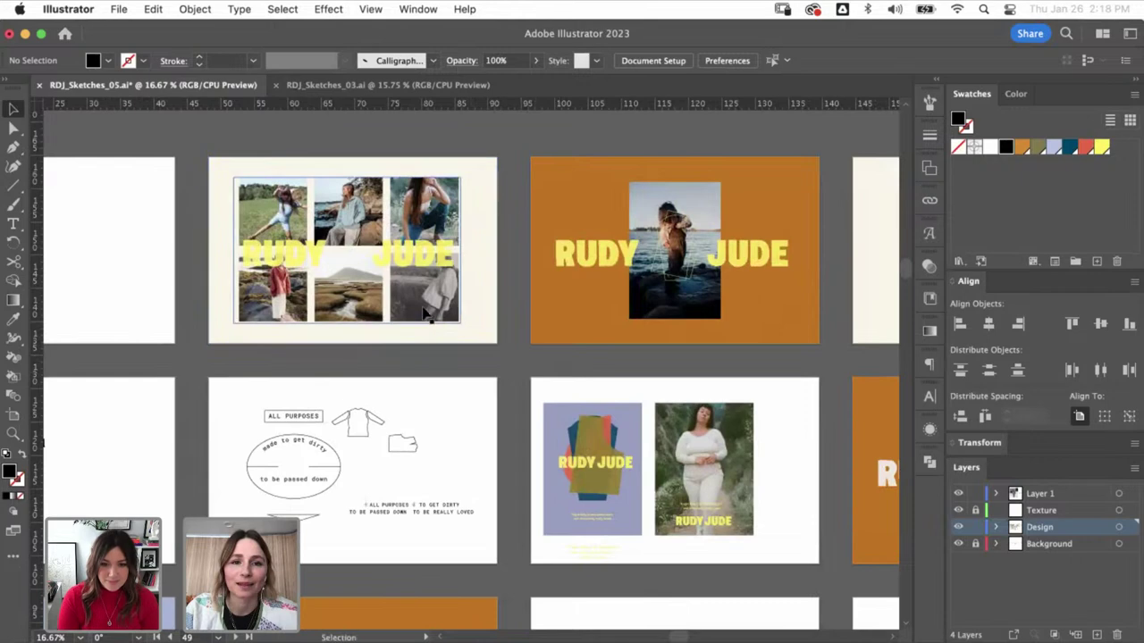
left_click(523, 379)
left_click_drag(595, 363, 453, 369)
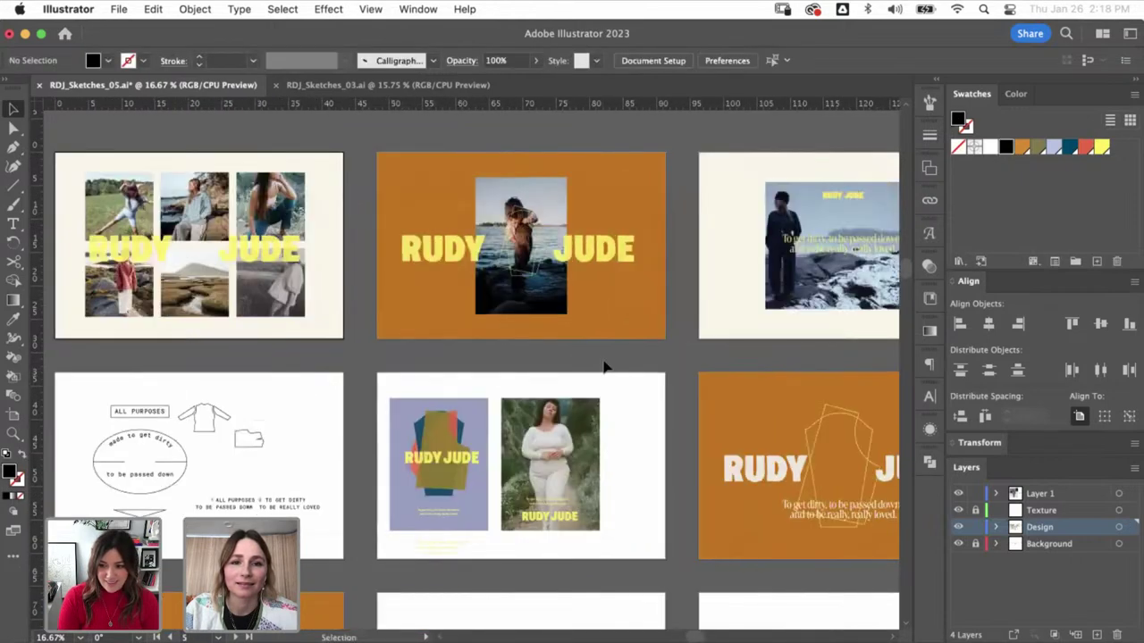
left_click_drag(577, 276, 480, 287)
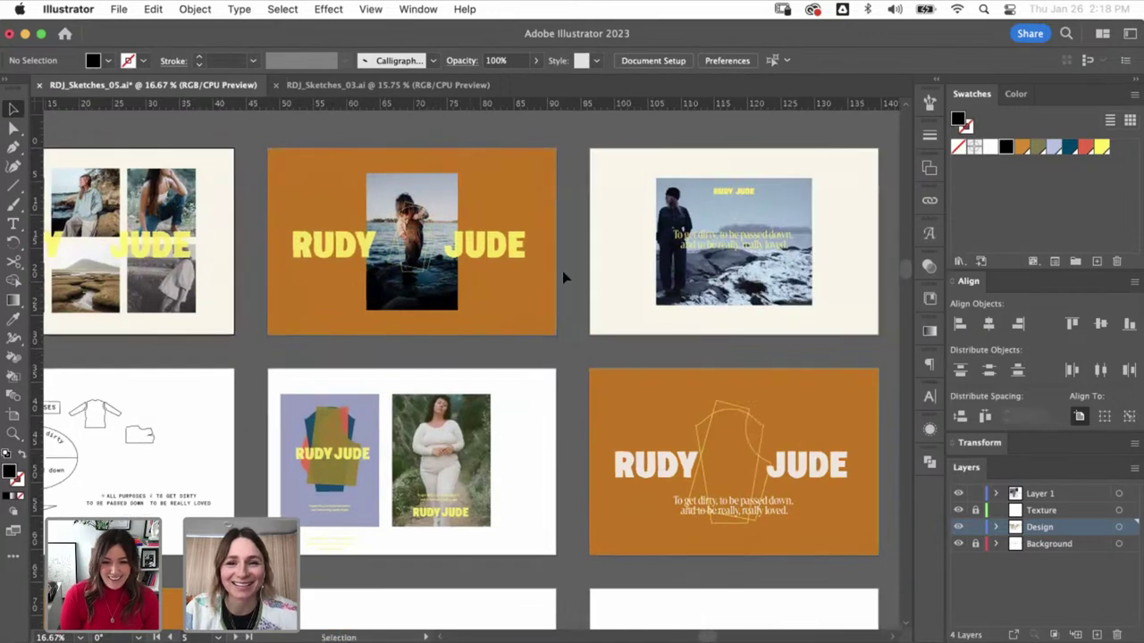
left_click_drag(562, 277, 483, 258)
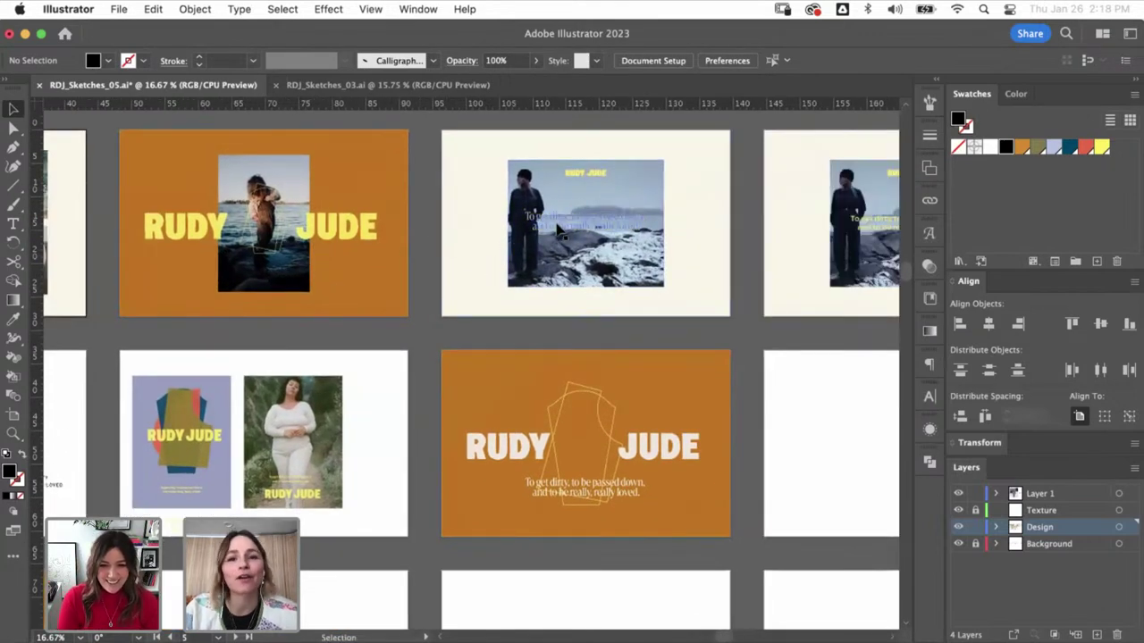
scroll(577, 323, "right", 5)
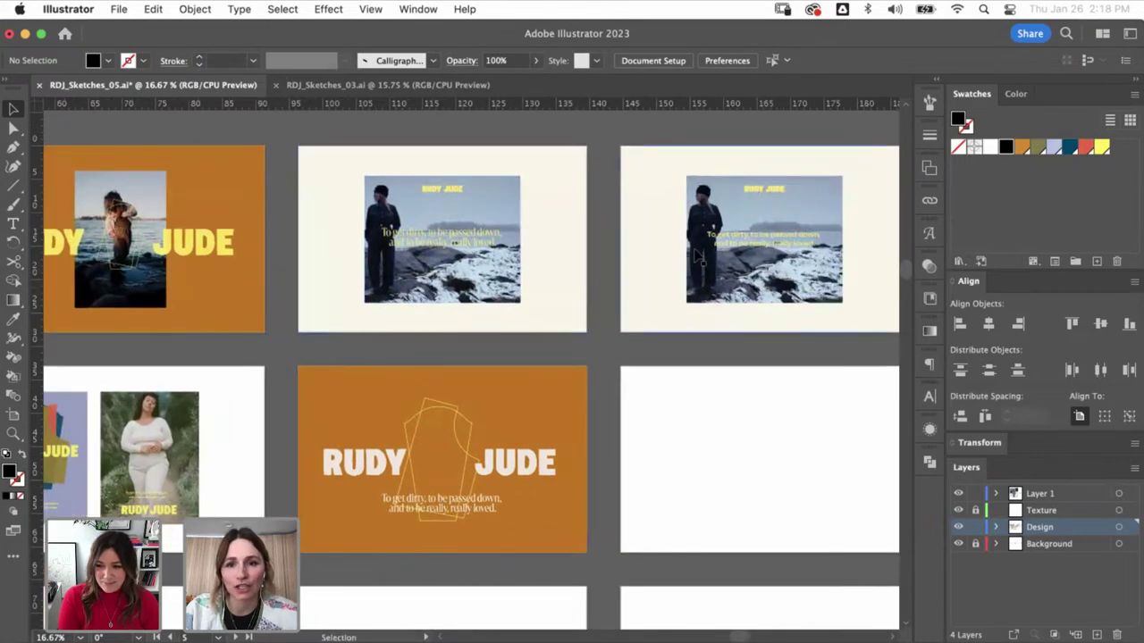
scroll(617, 312, "right", 5)
scroll(404, 224, "down", 3)
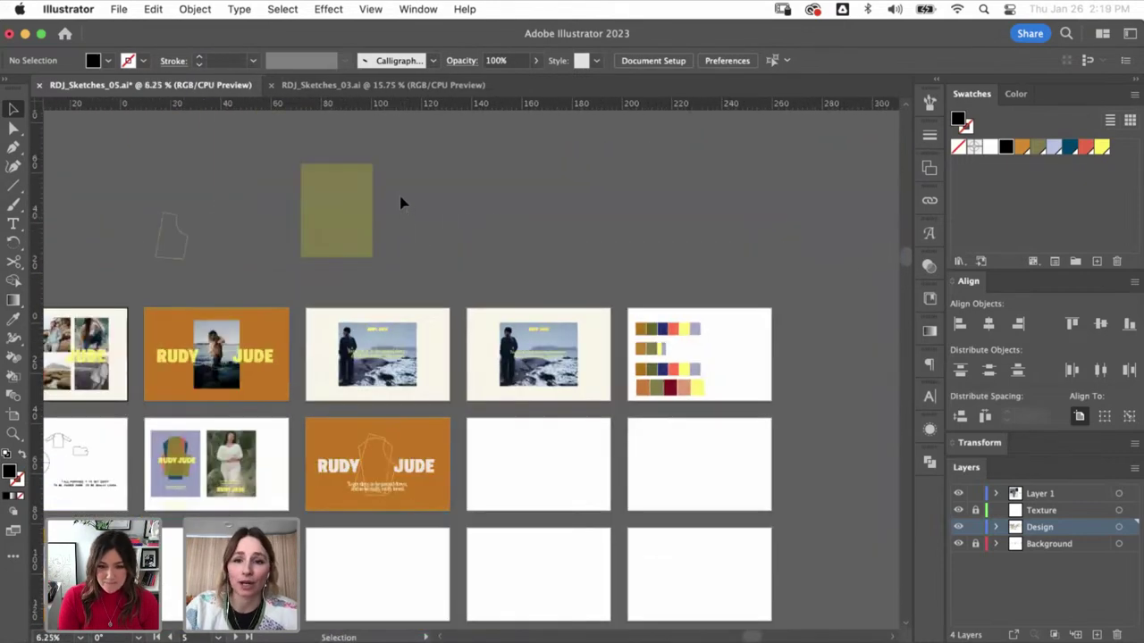
scroll(245, 301, "down", 5)
scroll(245, 301, "left", 5)
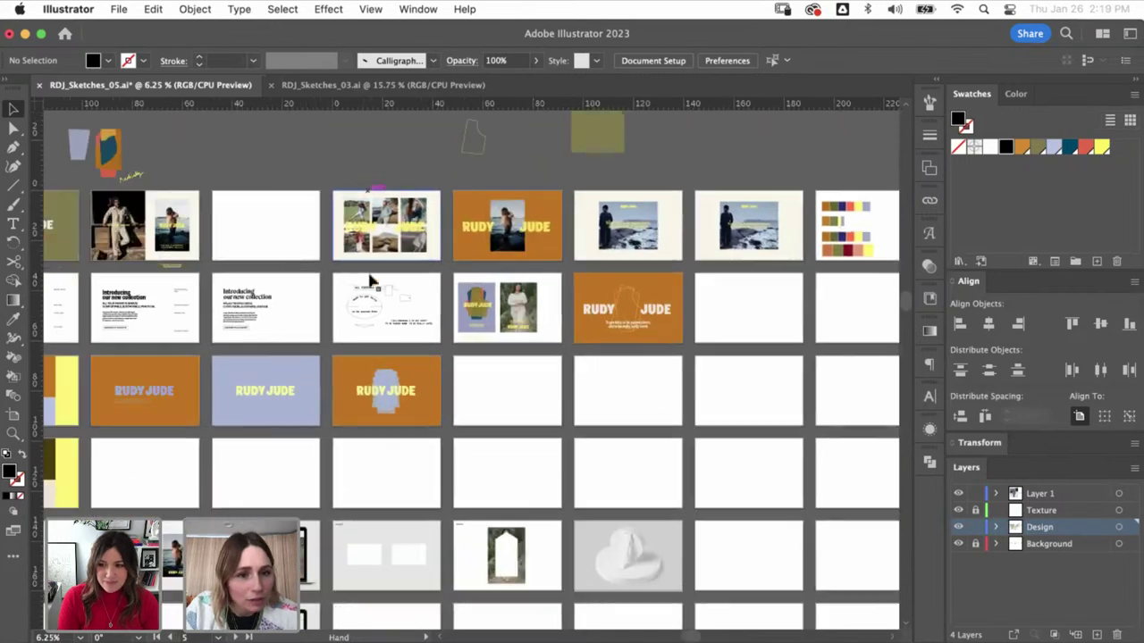
left_click_drag(208, 384, 386, 335)
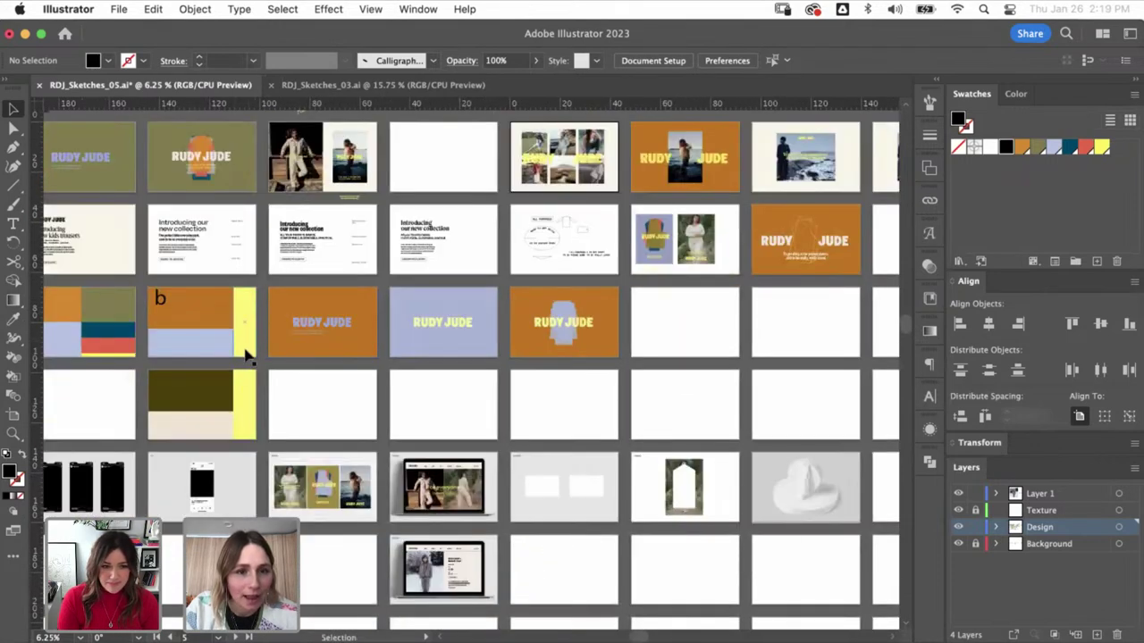
scroll(279, 404, "down", 3)
scroll(279, 404, "left", 4)
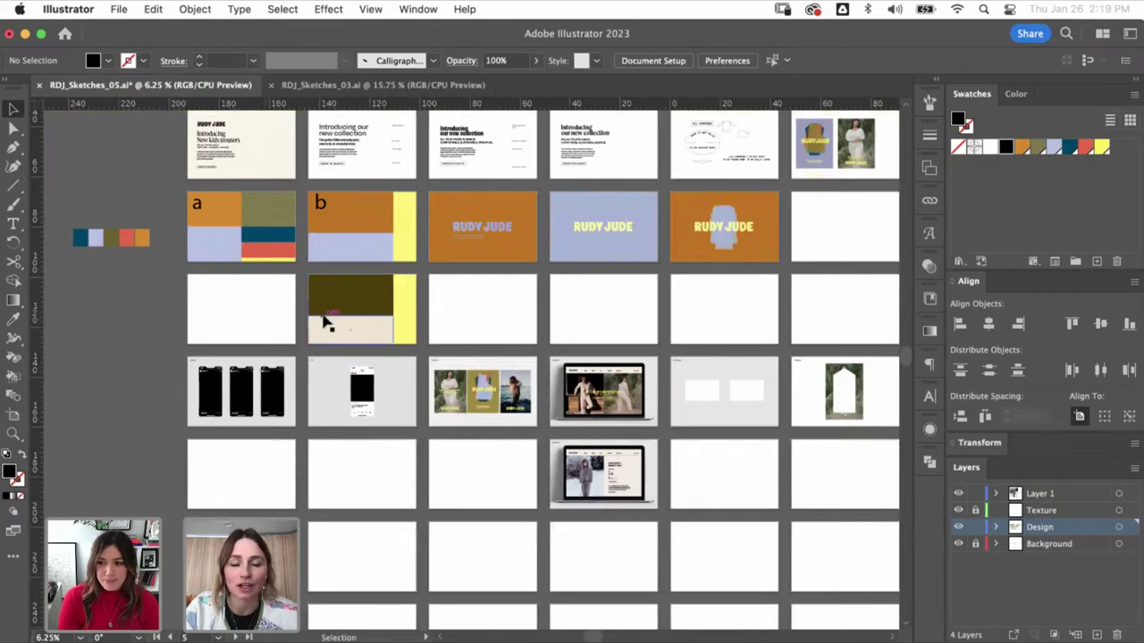
scroll(229, 312, "right", 1)
scroll(229, 312, "up", 1)
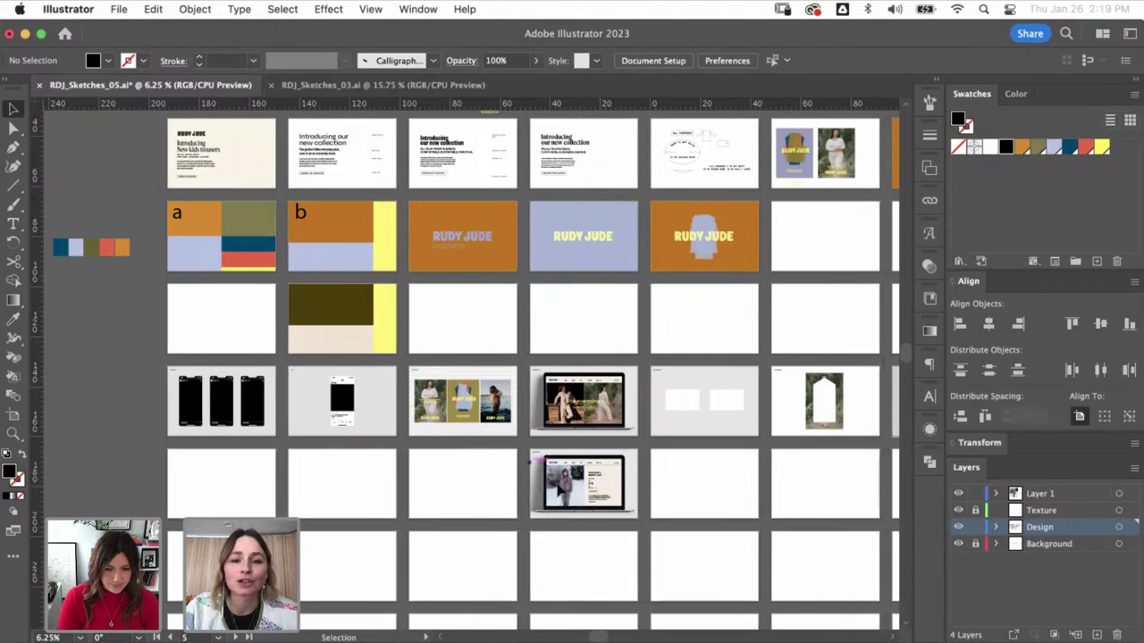
- Assign the document the Working RGB profile sRGB IEC61966-2.1 via Edit > Assign Profile
left_click(119, 9)
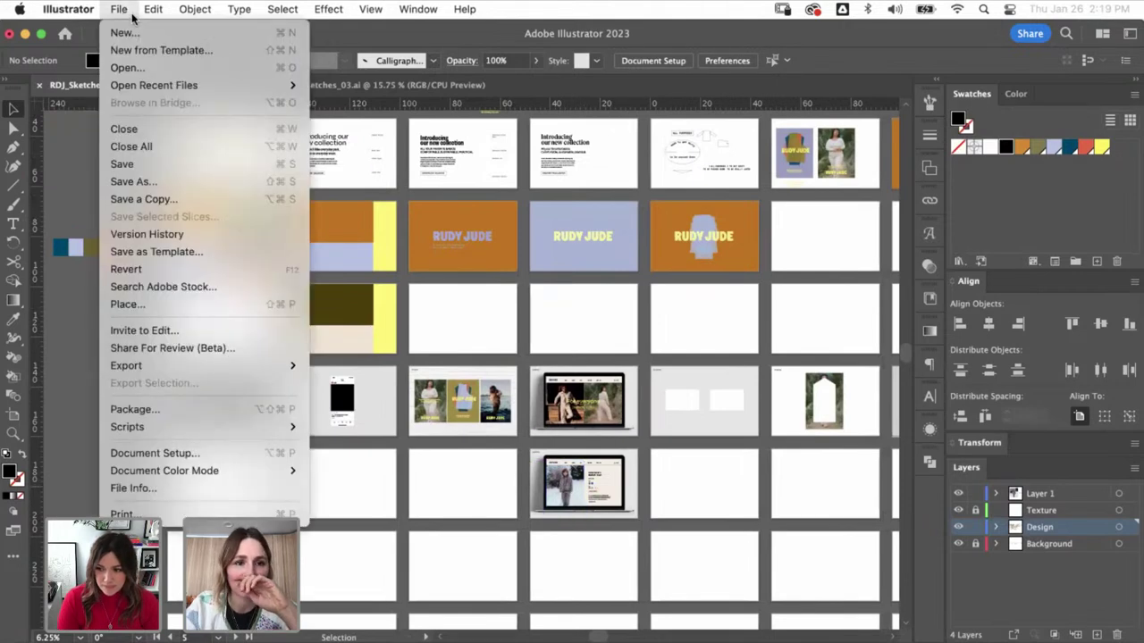
left_click(231, 473)
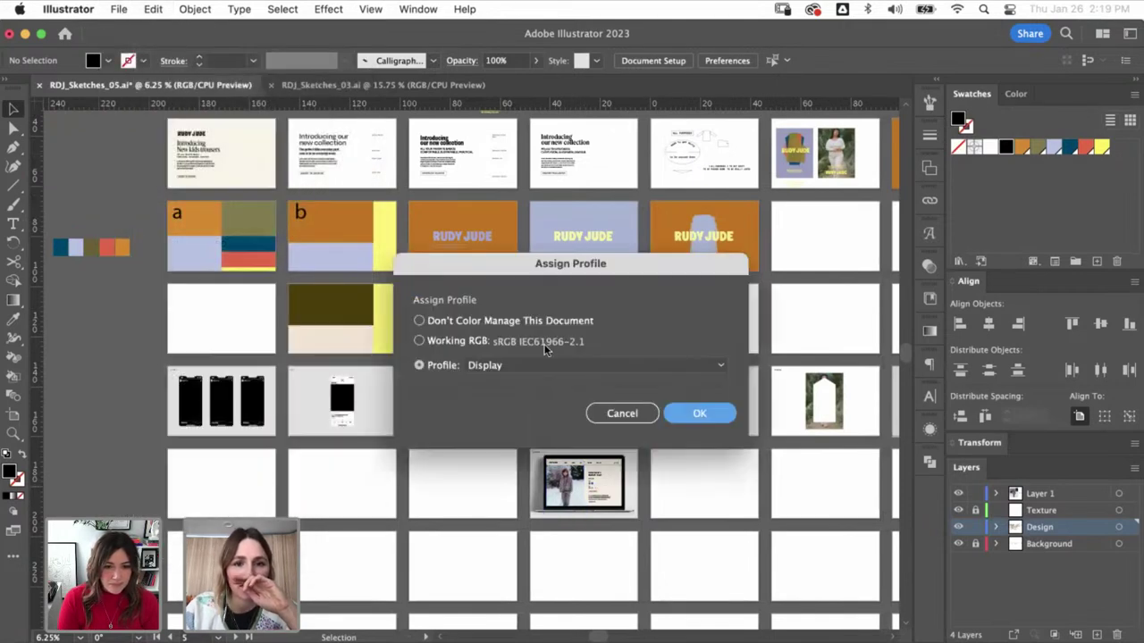
left_click(454, 343)
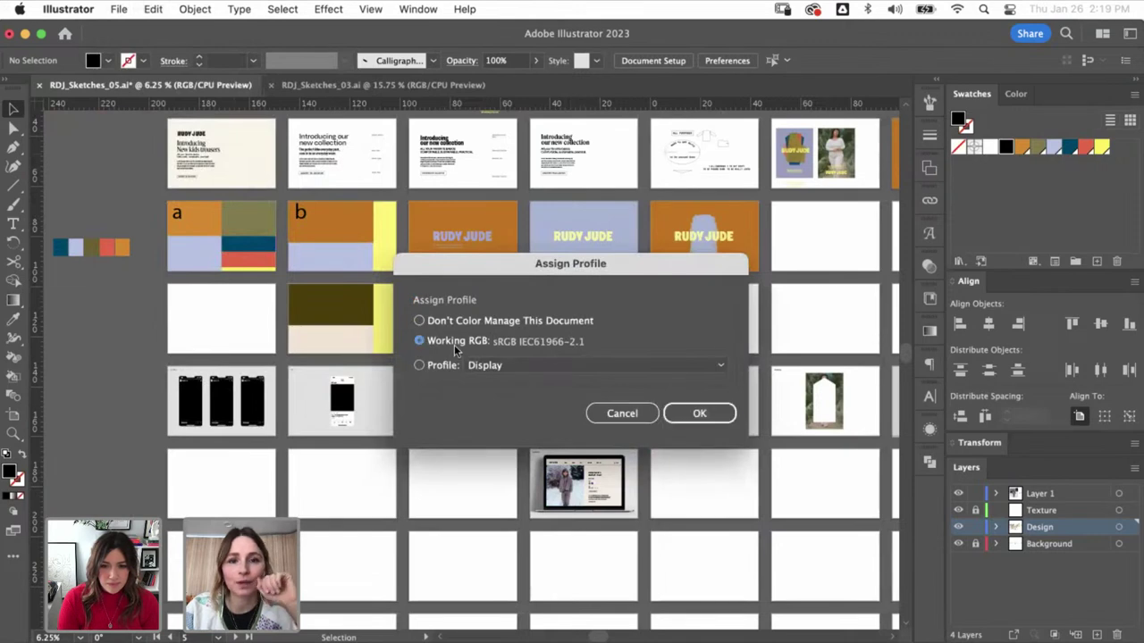
left_click(688, 414)
- Navigate the artboards and select the photo beside the lavender poster
left_click(465, 301)
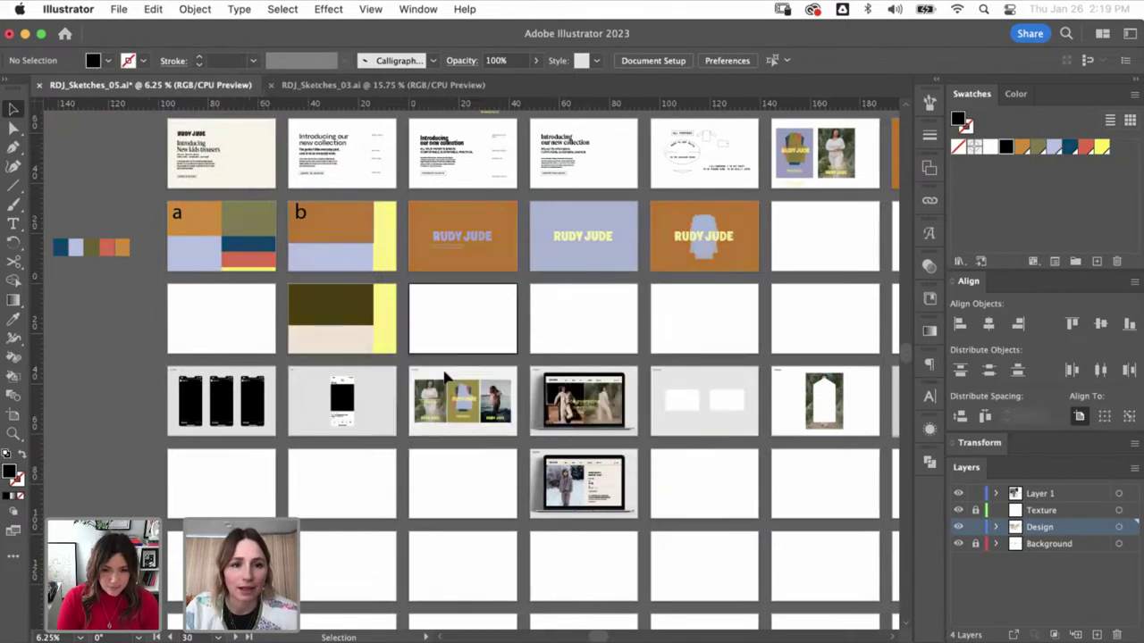
scroll(455, 498, "up", 3)
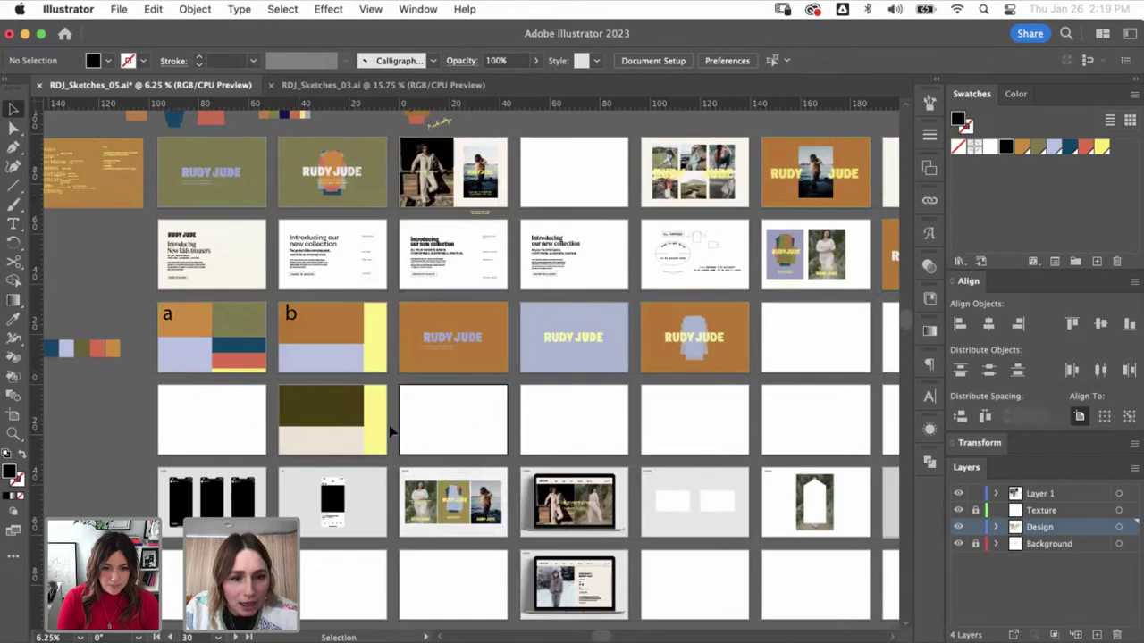
key("z")
left_click(327, 577)
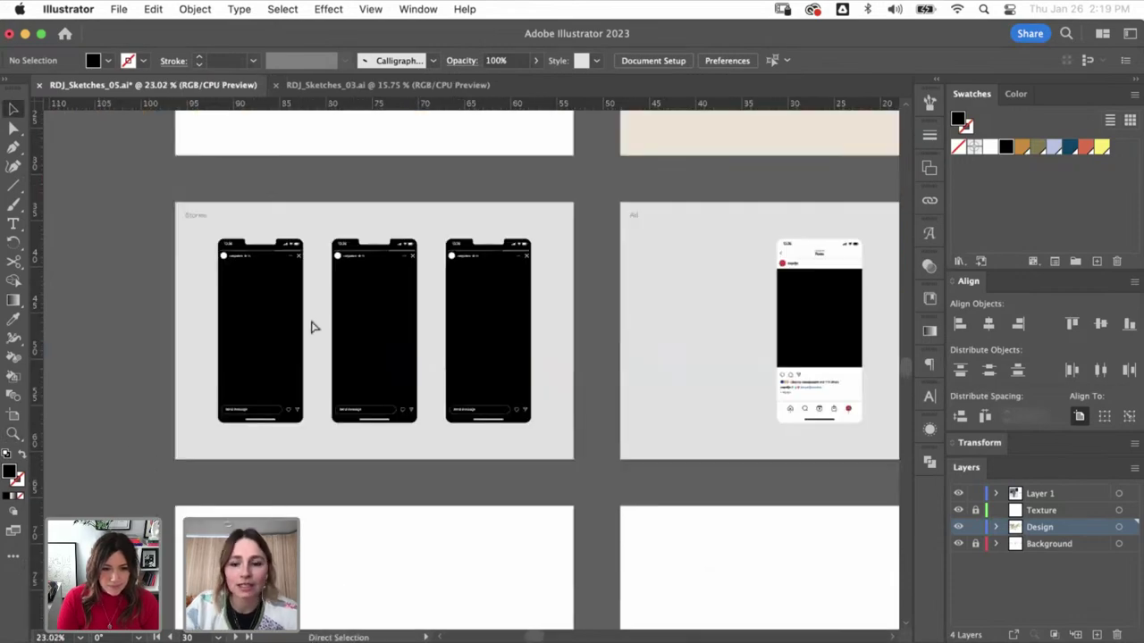
key("super+minus")
scroll(401, 263, "up", 10)
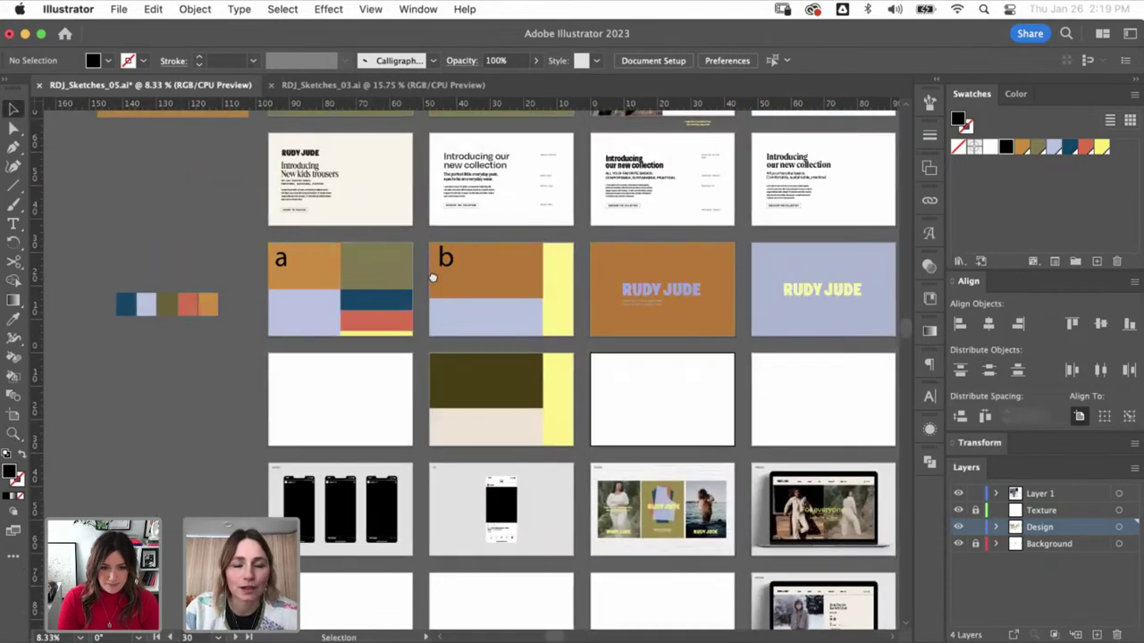
scroll(479, 289, "right", 10)
scroll(480, 289, "down", 2)
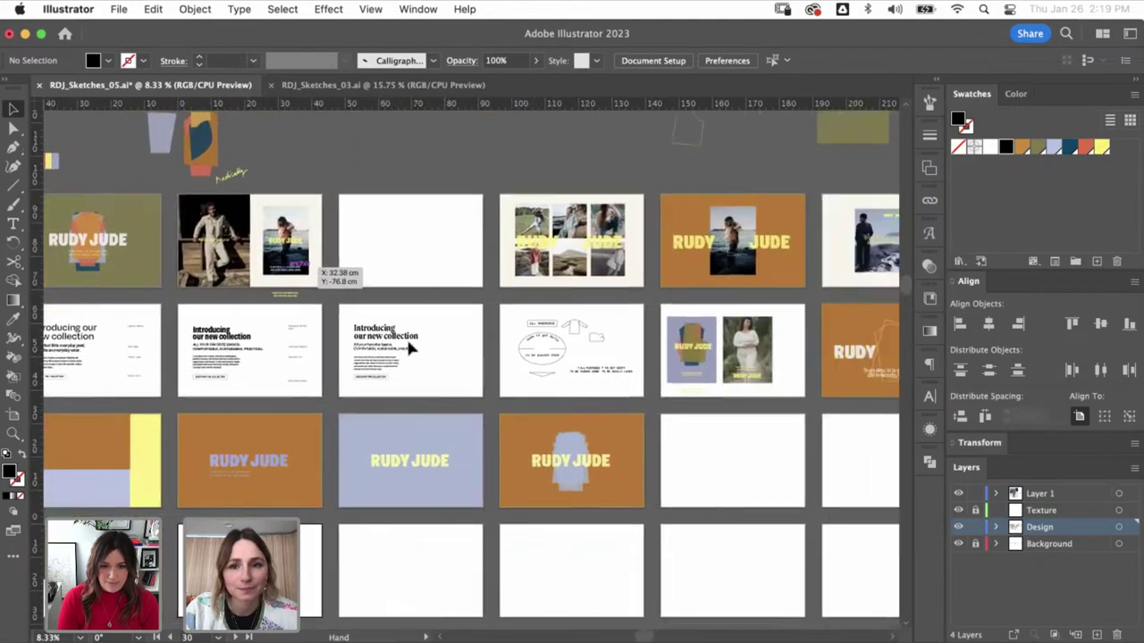
scroll(572, 338, "right", 5)
key("a")
left_click(595, 366)
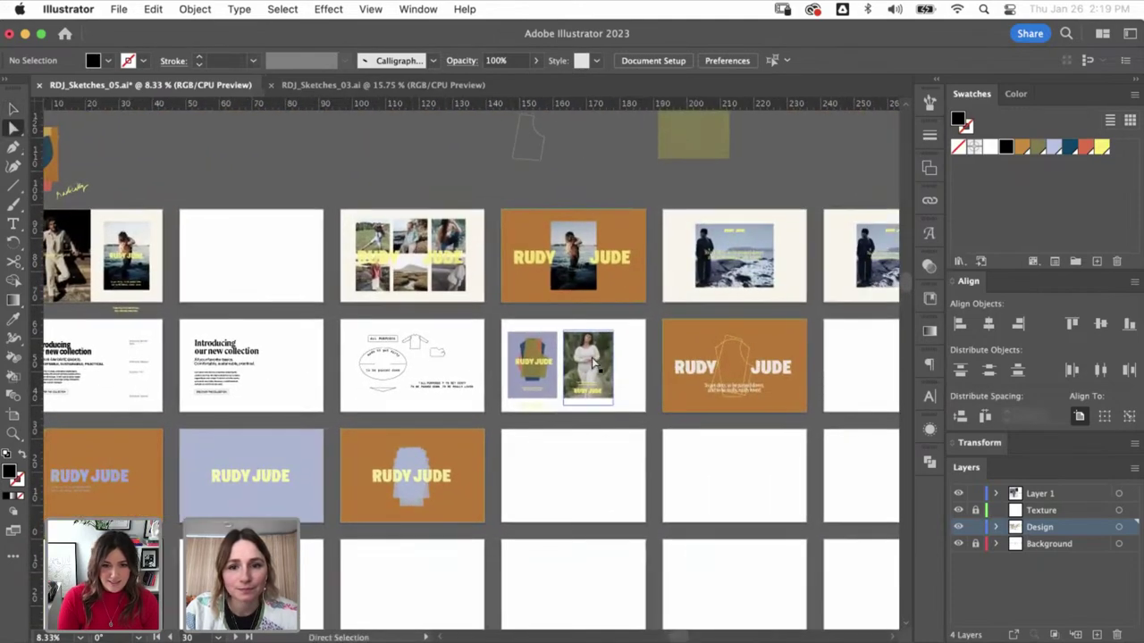
scroll(447, 447, "down", 10)
scroll(447, 447, "left", 20)
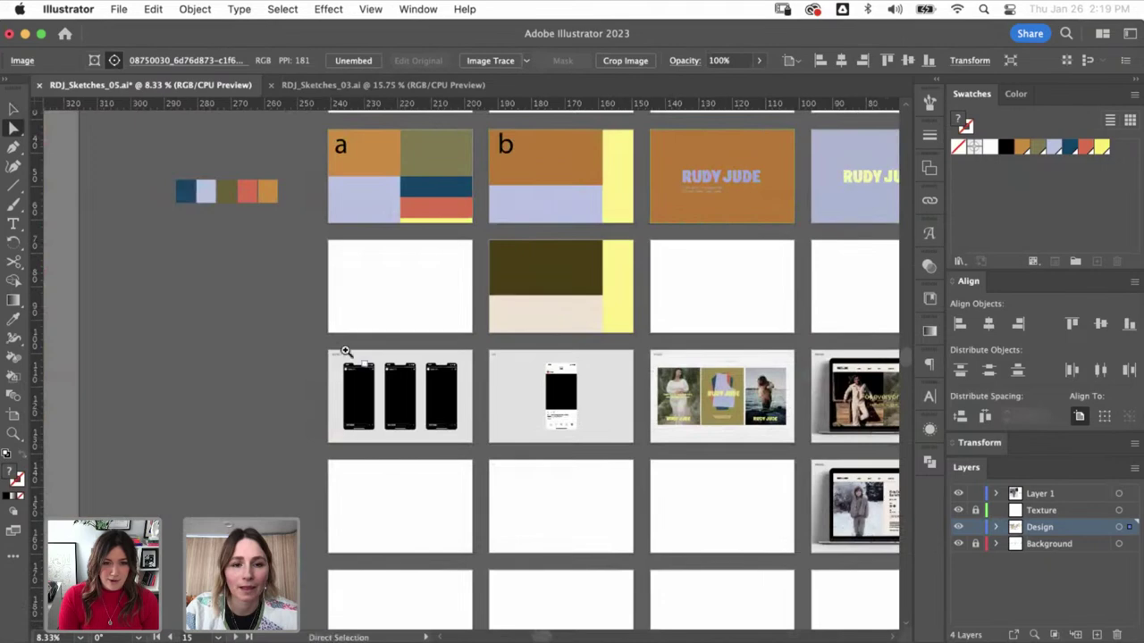
- Paste the model photo over the first story phone and clip it inside the phone shape
key("z")
key("super+0")
key("v")
key("super+v")
left_click_drag(484, 218, 398, 197)
key("super+shift+bracketleft")
left_click(420, 204, "shift")
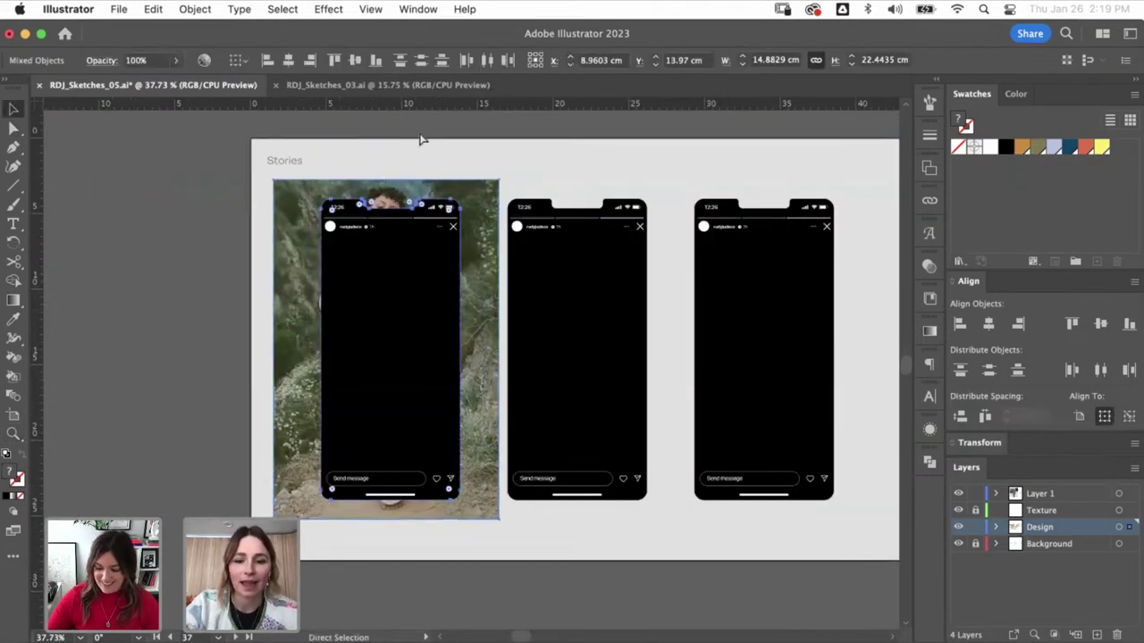
key("super+7")
- Resize and reposition the photo inside the first phone's clipping mask
key("super+shift+a")
key("a")
left_click_drag(385, 179, 385, 199)
left_click_drag(387, 518, 386, 500)
key("a")
left_click_drag(396, 338, 401, 339)
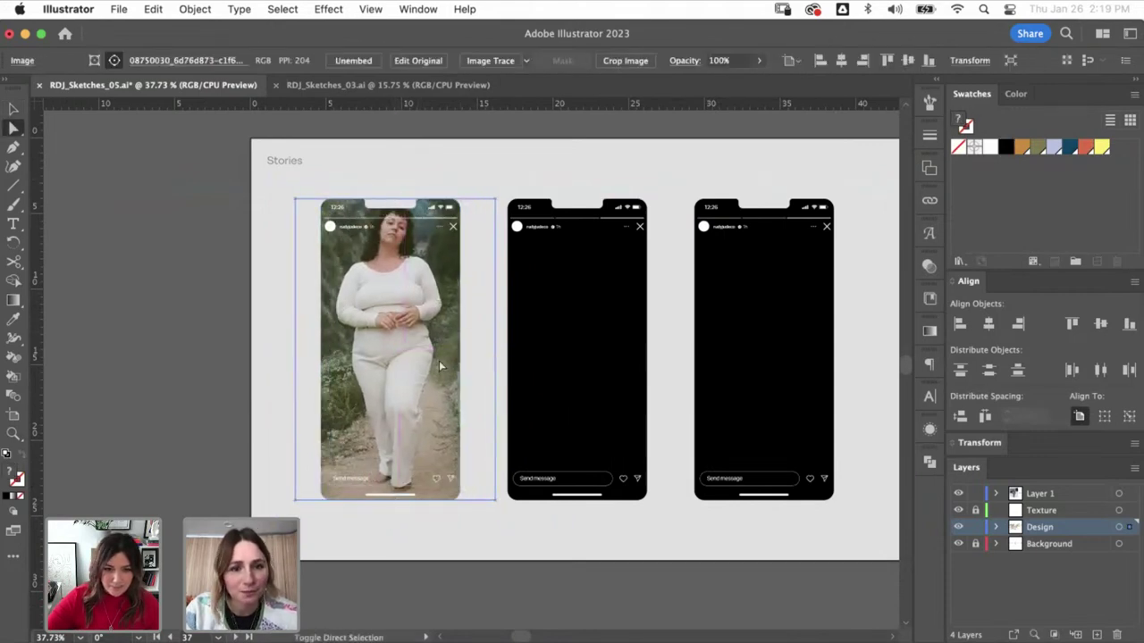
left_click(213, 228)
key("super+minus")
left_click(402, 331)
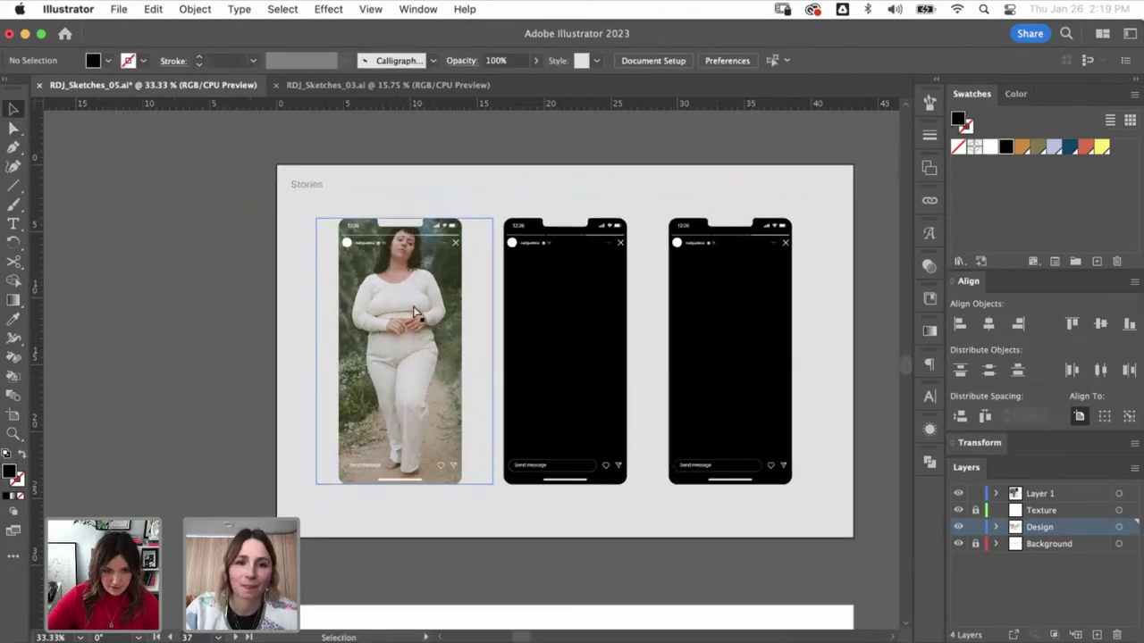
key("v")
left_click_drag(404, 333, 405, 270)
- Duplicate the photo upward to show her legs and align the two stacked photos
left_click_drag(414, 366, 411, 209)
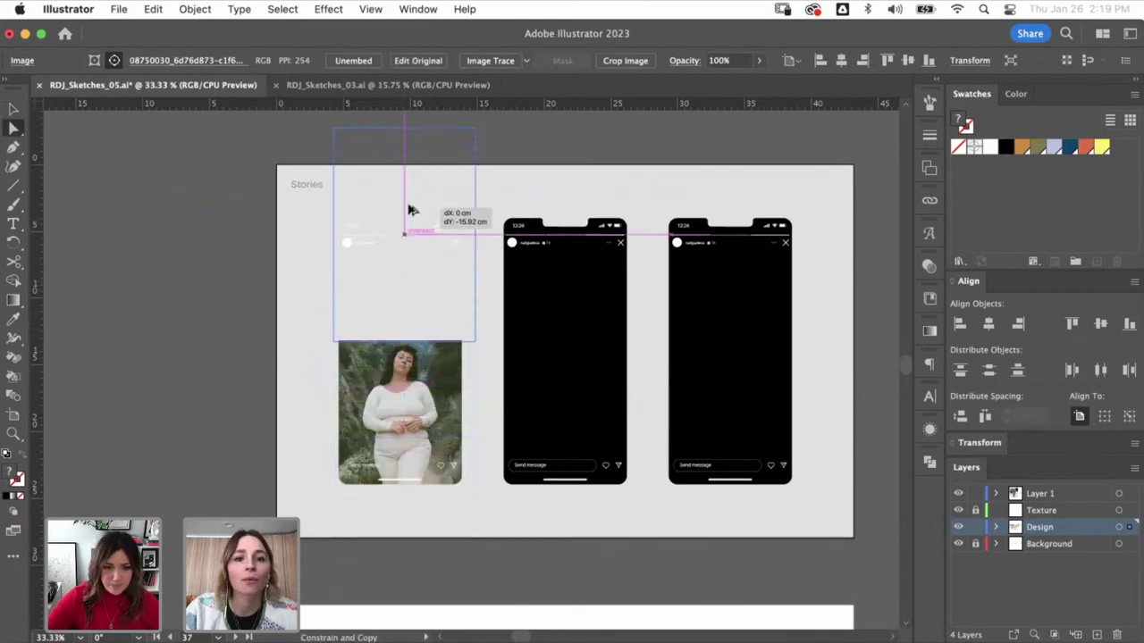
left_click_drag(438, 263, 437, 265)
left_click(431, 398, "shift")
left_click_drag(430, 398, 446, 383)
left_click(445, 397)
left_click(426, 306)
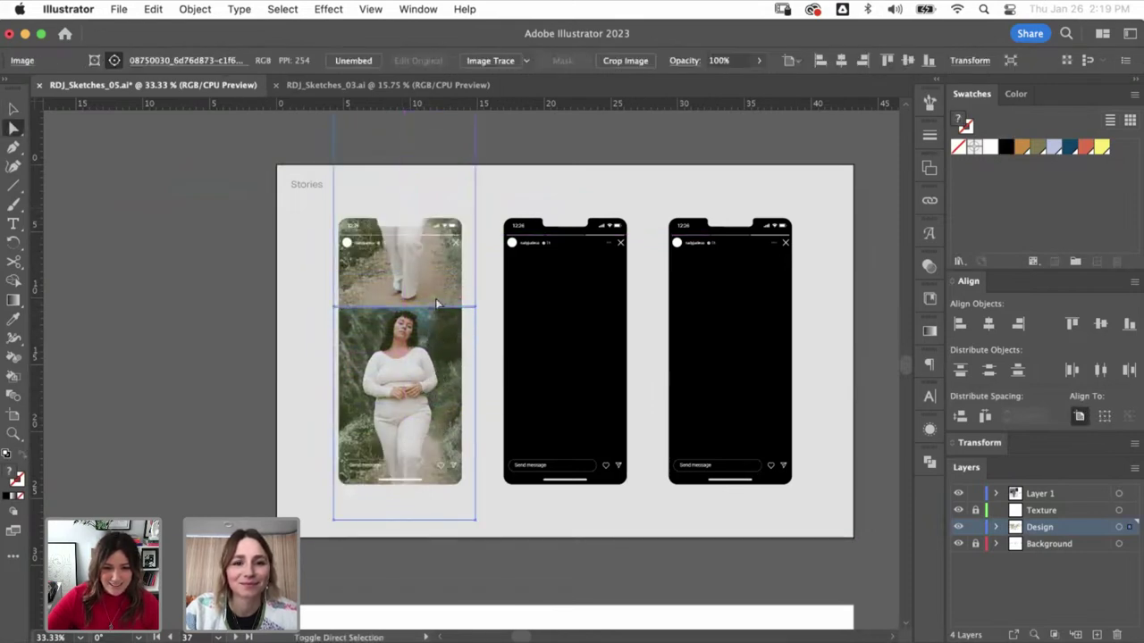
left_click(425, 306, "shift")
left_click_drag(426, 305, 425, 323)
left_click(256, 358)
key("z")
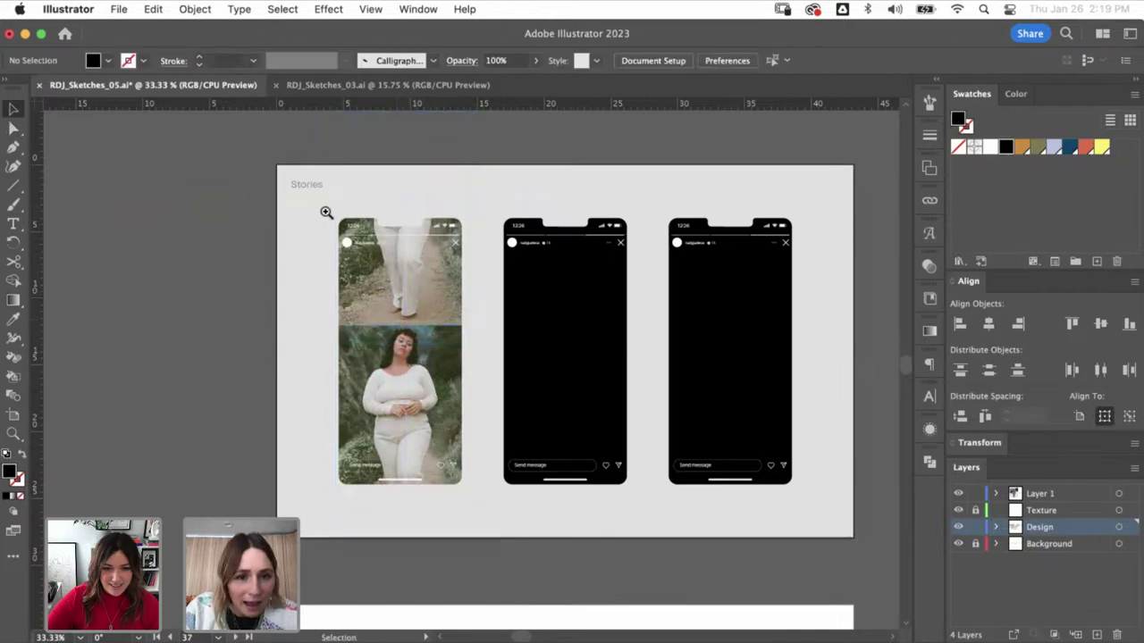
left_click_drag(291, 211, 484, 339)
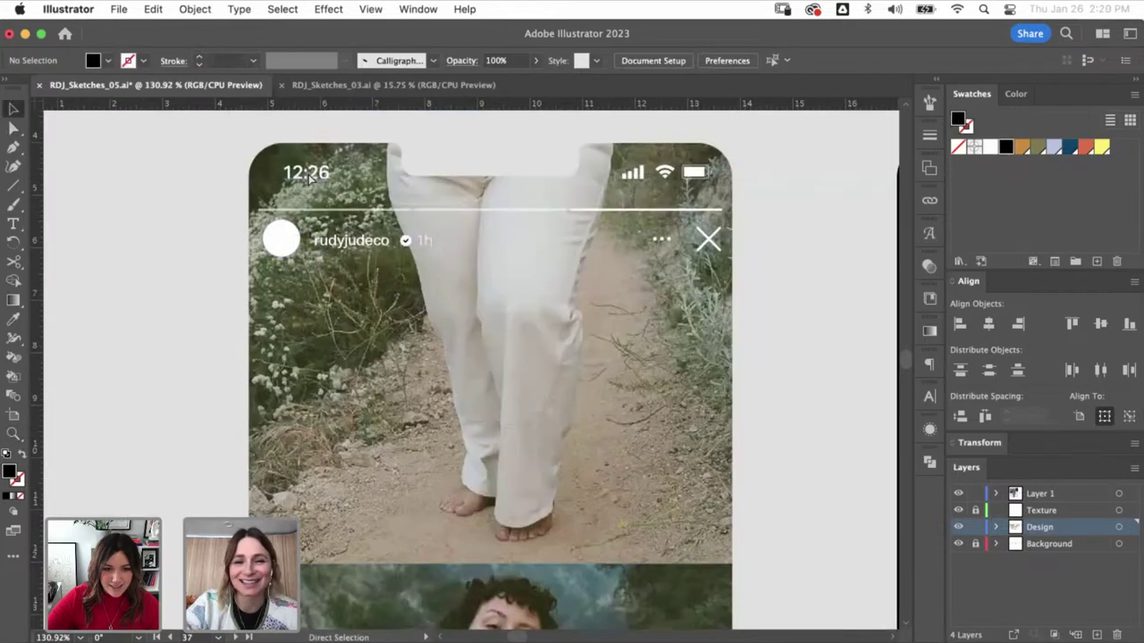
key("super+minus")
key("super+minus")
key("super+minus")
key("super+minus")
key("super+minus")
key("super+minus")
key("super+minus")
key("super+minus")
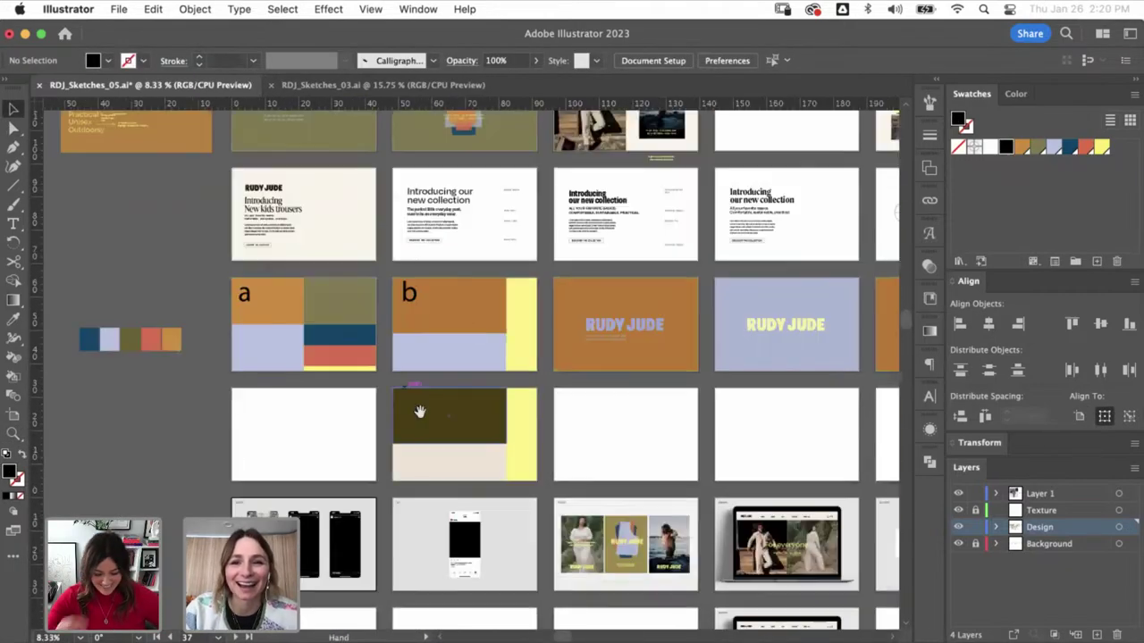
- Paste a copy of the lavender RUDY JUDE logo beside the Stories artboard
left_click_drag(470, 326, 496, 352)
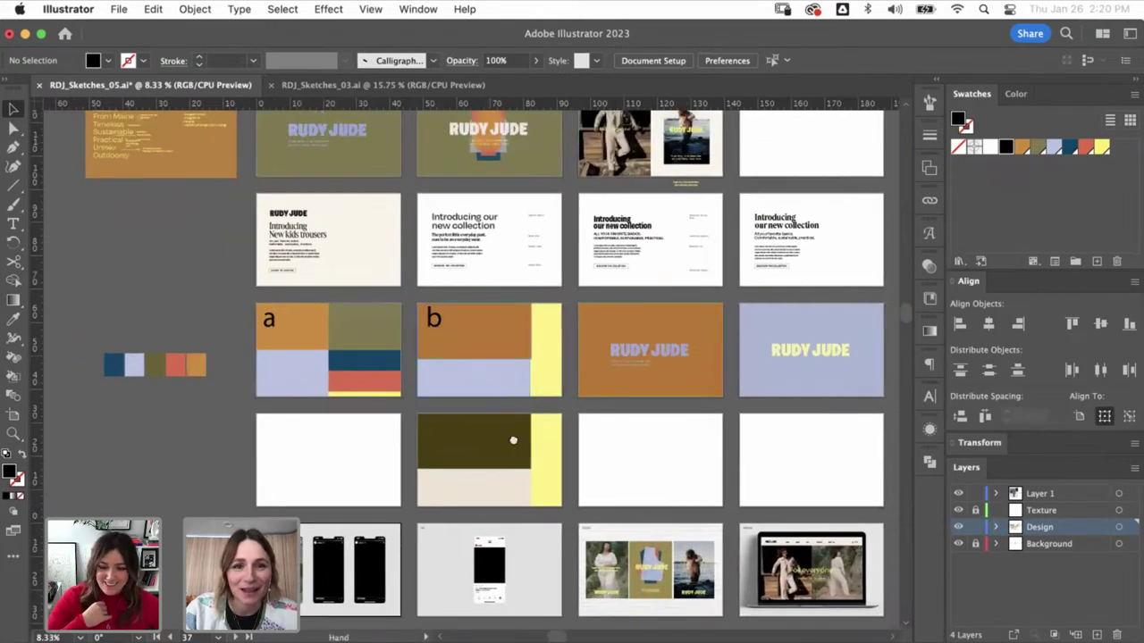
scroll(512, 440, "up", 3)
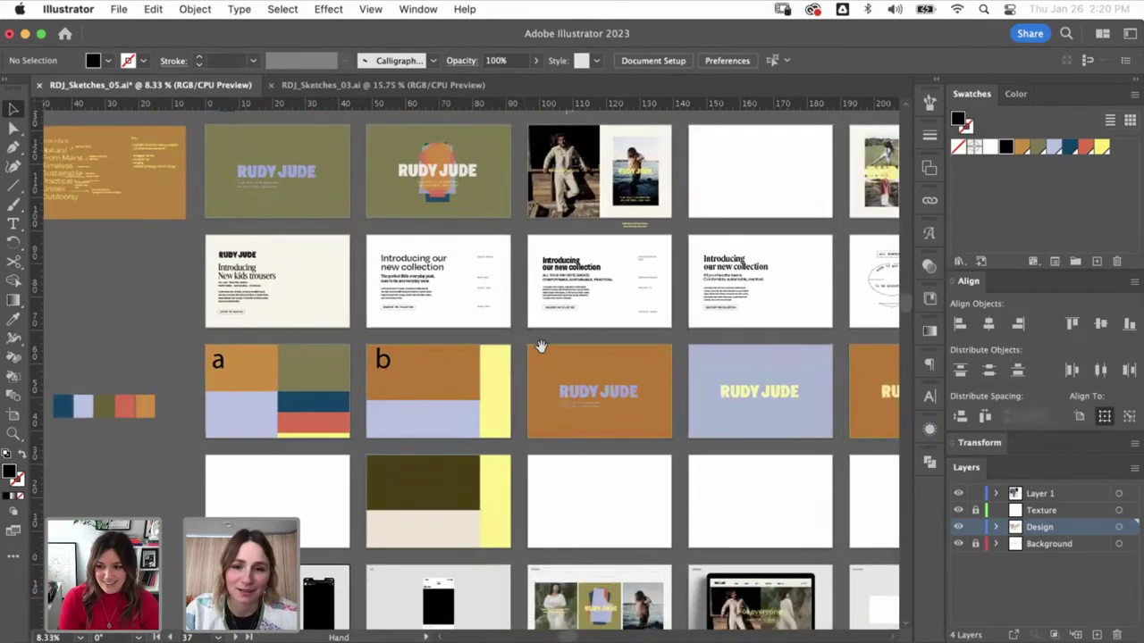
scroll(539, 345, "down", 3)
scroll(539, 345, "right", 6)
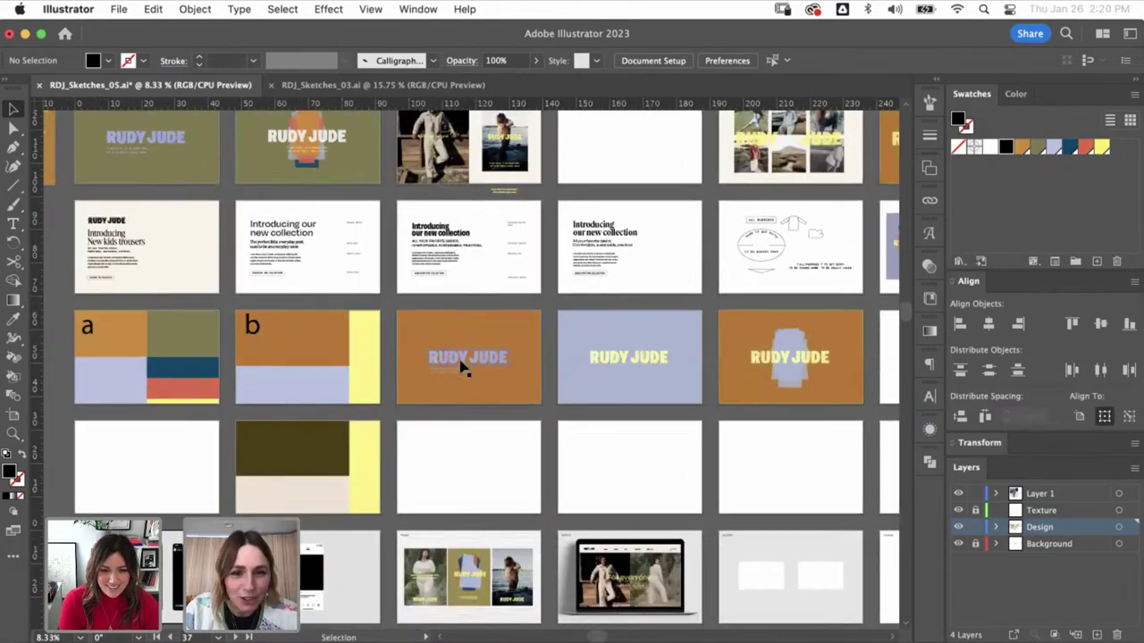
left_click(484, 385)
scroll(544, 258, "down", 7)
scroll(543, 259, "left", 9)
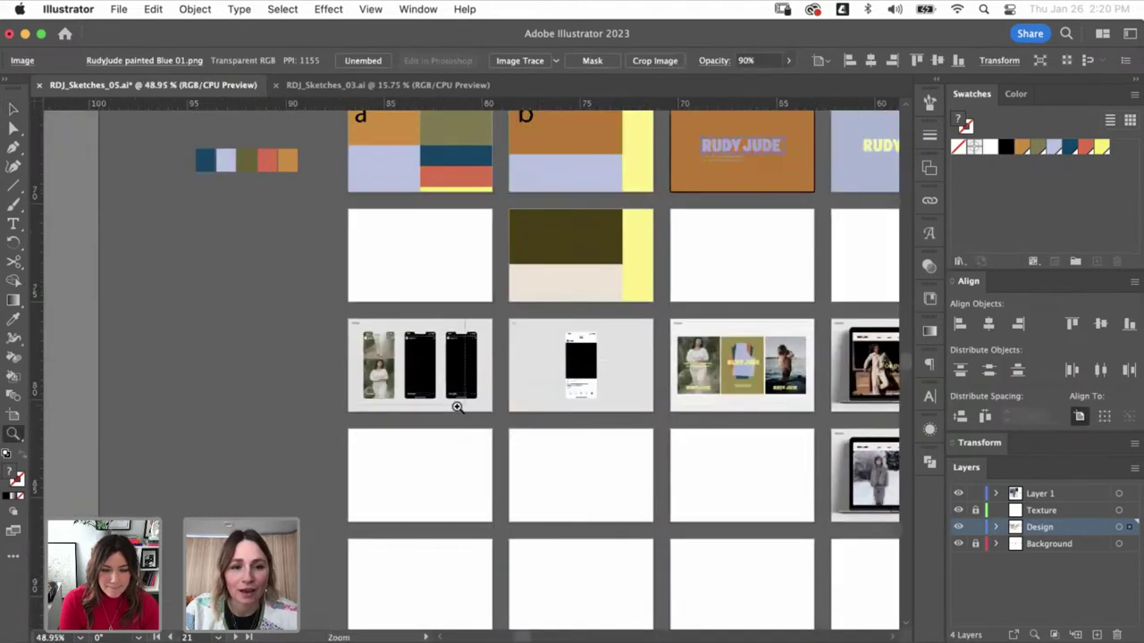
mouse_move(454, 403)
left_mouse_down()
mouse_move(330, 386)
mouse_move(507, 338)
left_mouse_up()
key("ctrl+v")
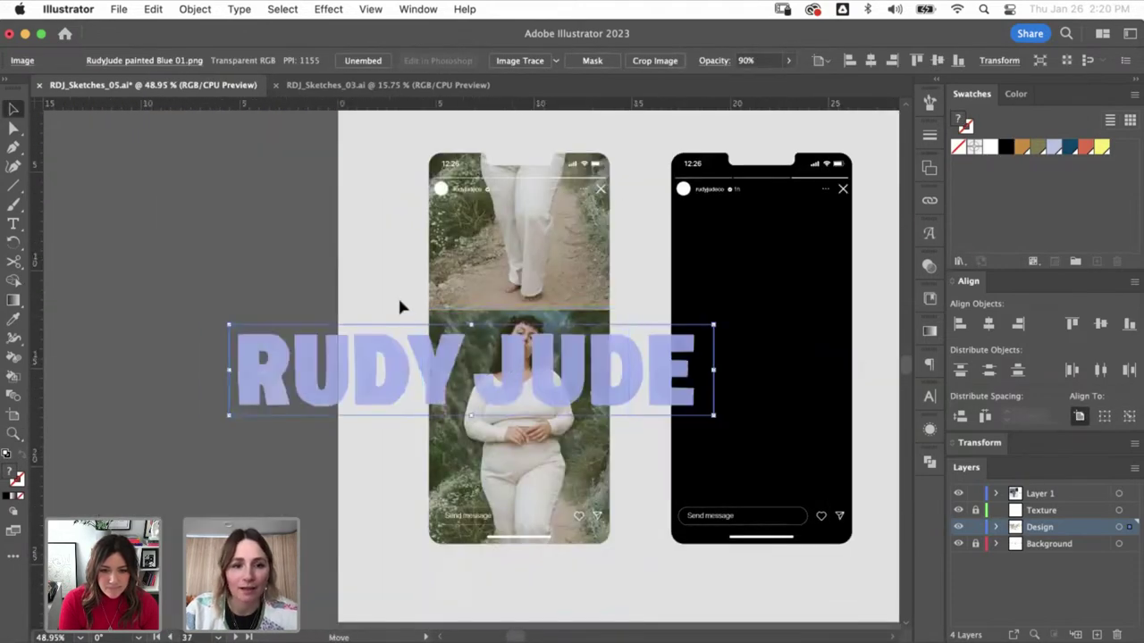
left_click_drag(134, 170, 134, 170)
left_click(134, 170)
- Draw a rectangle over the R and clip the logo to it with a clipping mask
left_click_drag(14, 185, 89, 187)
left_click_drag(181, 358, 180, 358)
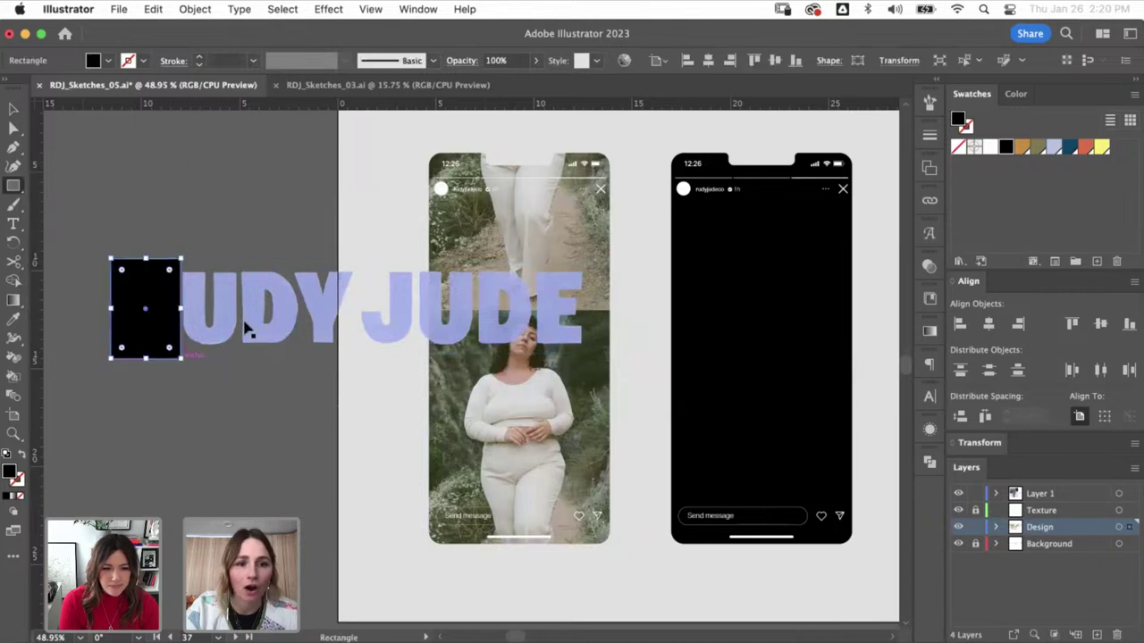
key("v")
left_click(248, 327, "shift")
key("ctrl+7")
left_click(57, 258)
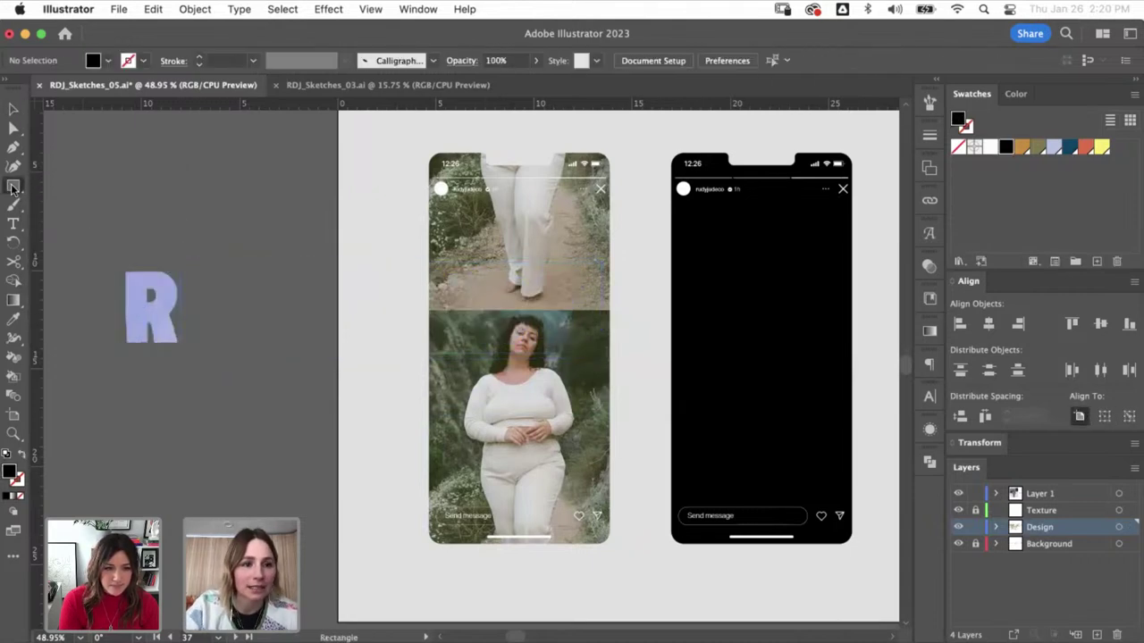
- Draw a circle behind the lavender R and fill it with the orange swatch
left_click_drag(12, 185, 89, 206)
left_click_drag(100, 247, 218, 363)
key("v")
left_click_drag(217, 247, 228, 310)
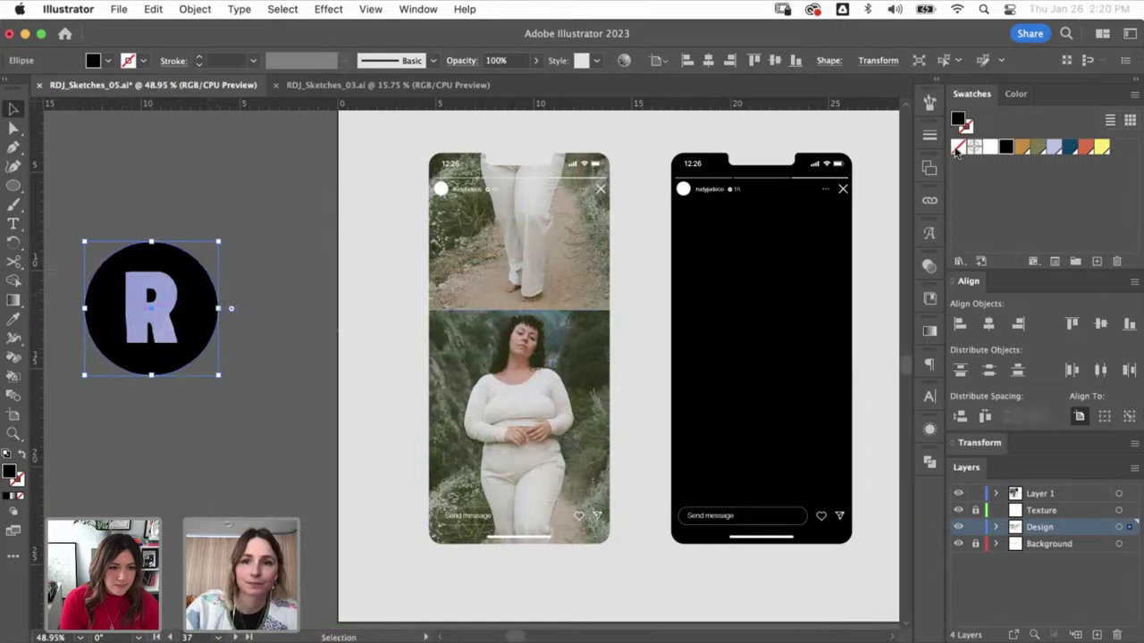
left_click(1021, 148)
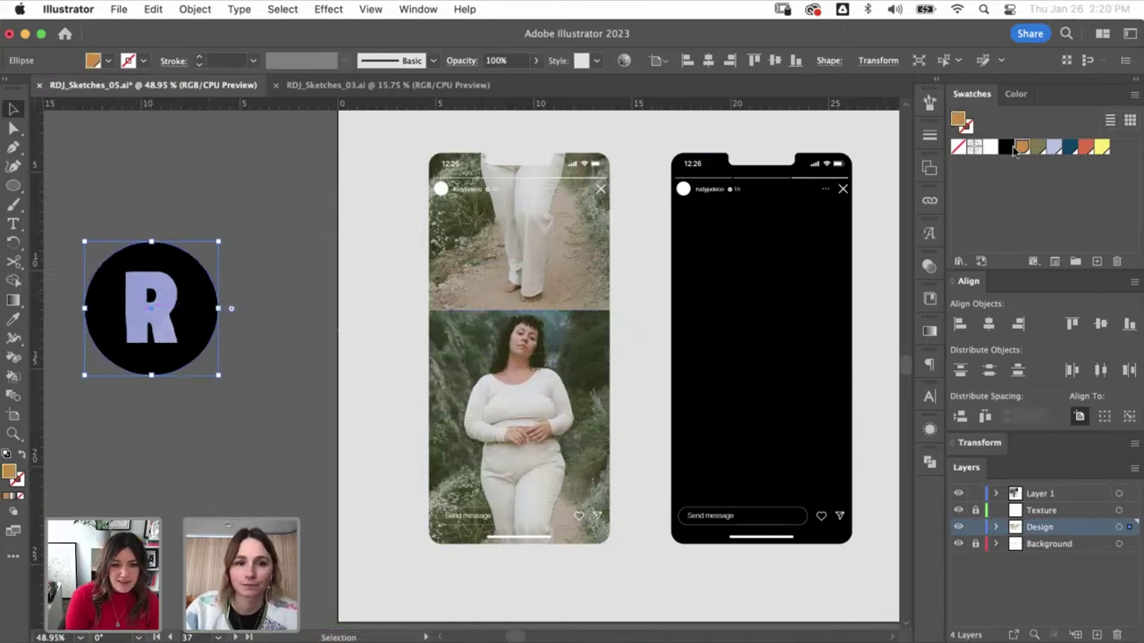
left_click(259, 254)
- Scale the R badge down onto the first phone's avatar and select the R image inside it
left_click(161, 370)
left_click_drag(218, 308, 474, 235)
key("z")
key("v")
key("super+shift+a")
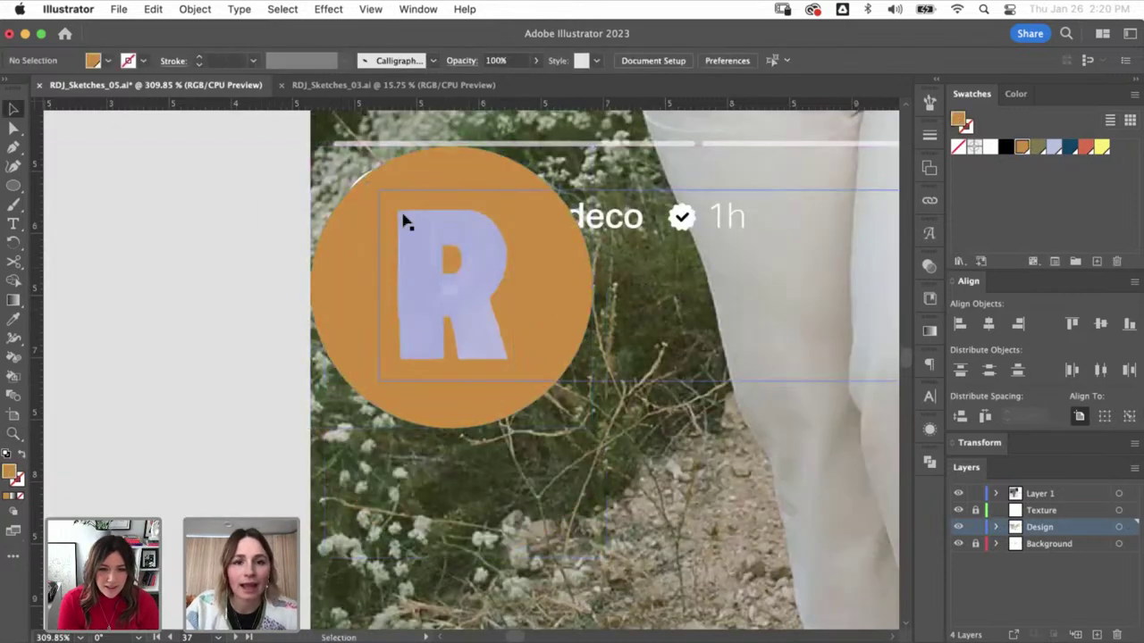
key("a")
left_click(404, 221)
left_click(154, 9)
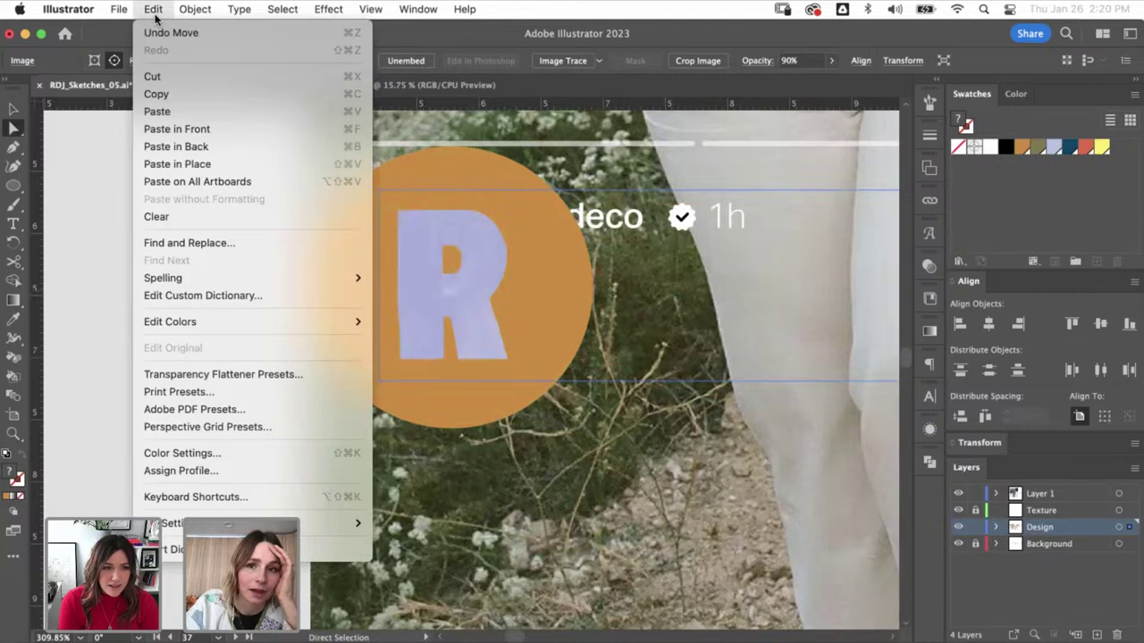
- Adjust the R's colour balance to Red 7, Green 9, Blue 13 with Adjust Color Balance
mouse_move(319, 322)
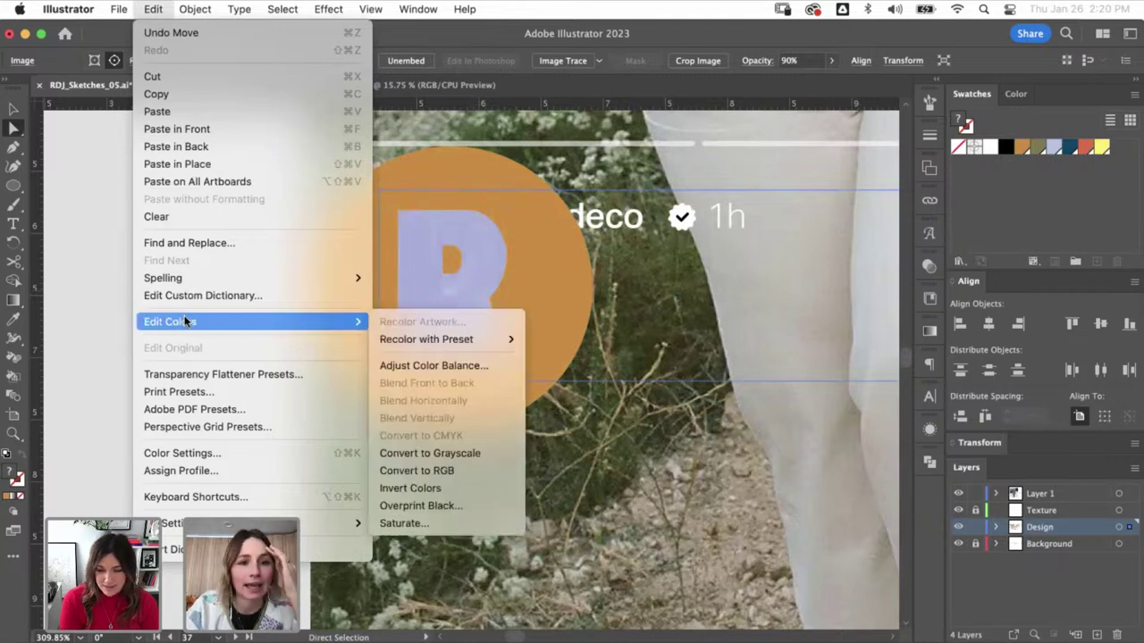
left_click(438, 365)
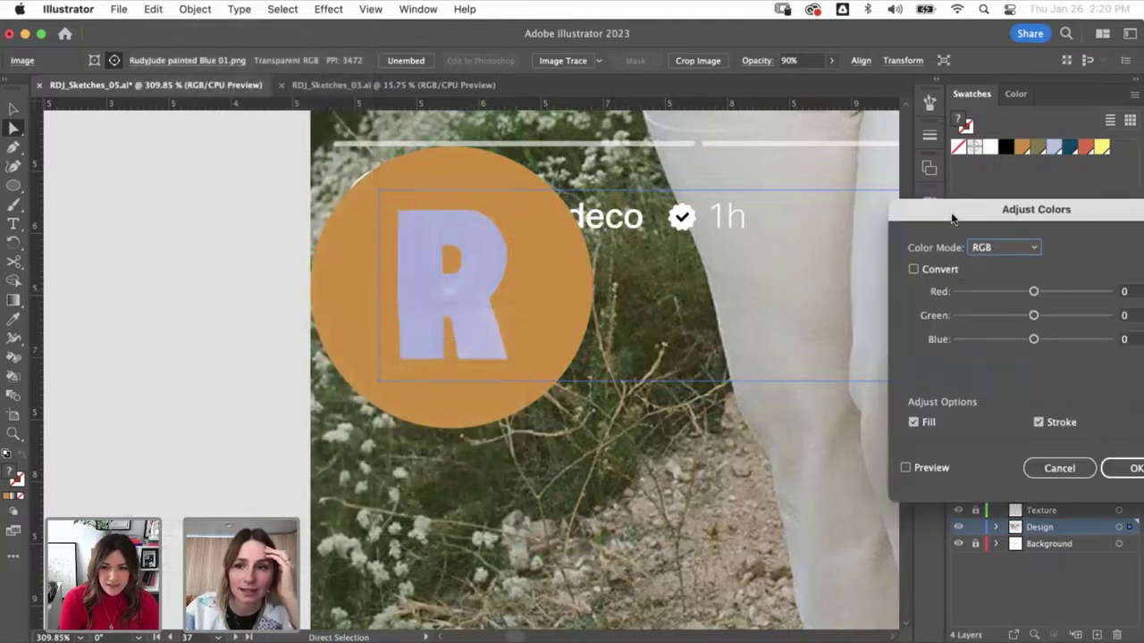
left_click_drag(952, 219, 824, 213)
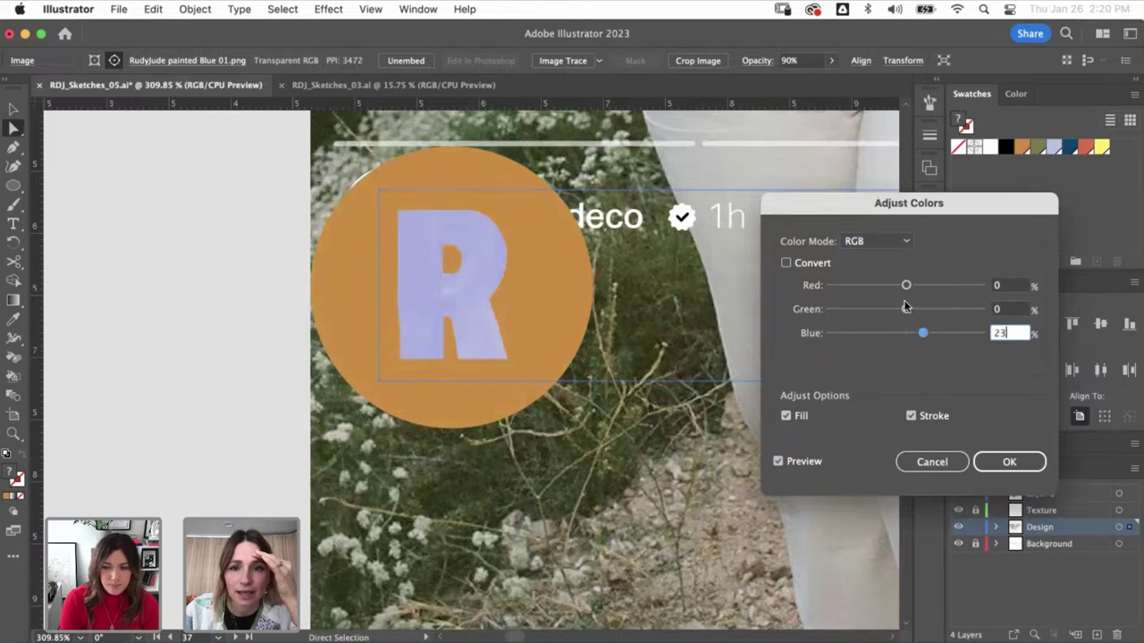
left_click_drag(916, 286, 922, 309)
left_click(907, 310)
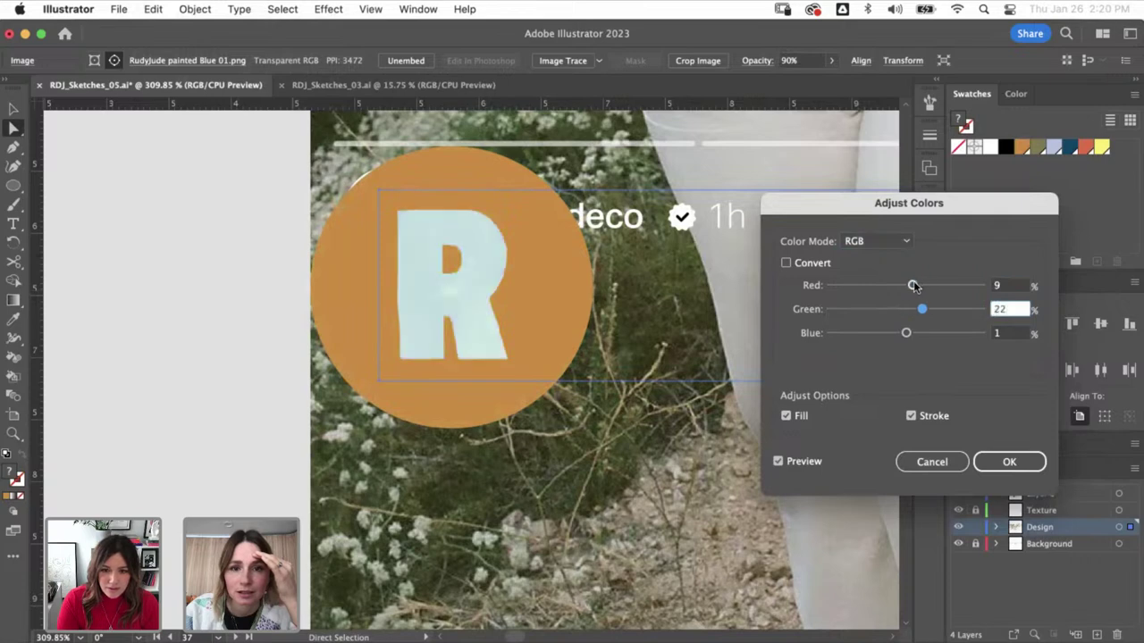
left_click(915, 309)
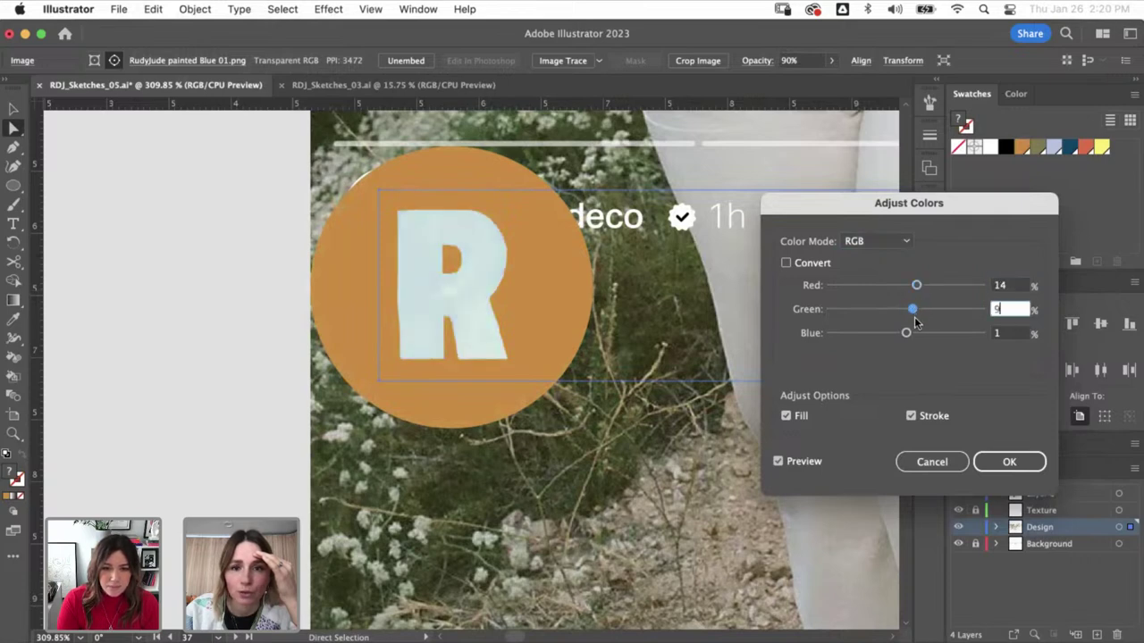
left_click(907, 333)
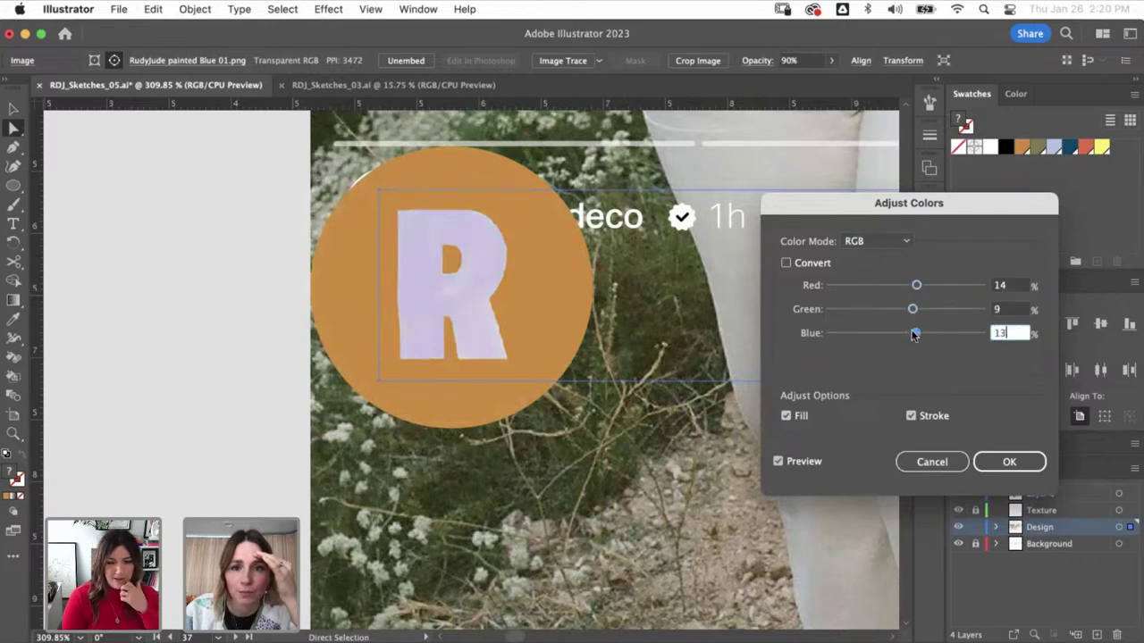
left_click_drag(916, 285, 913, 288)
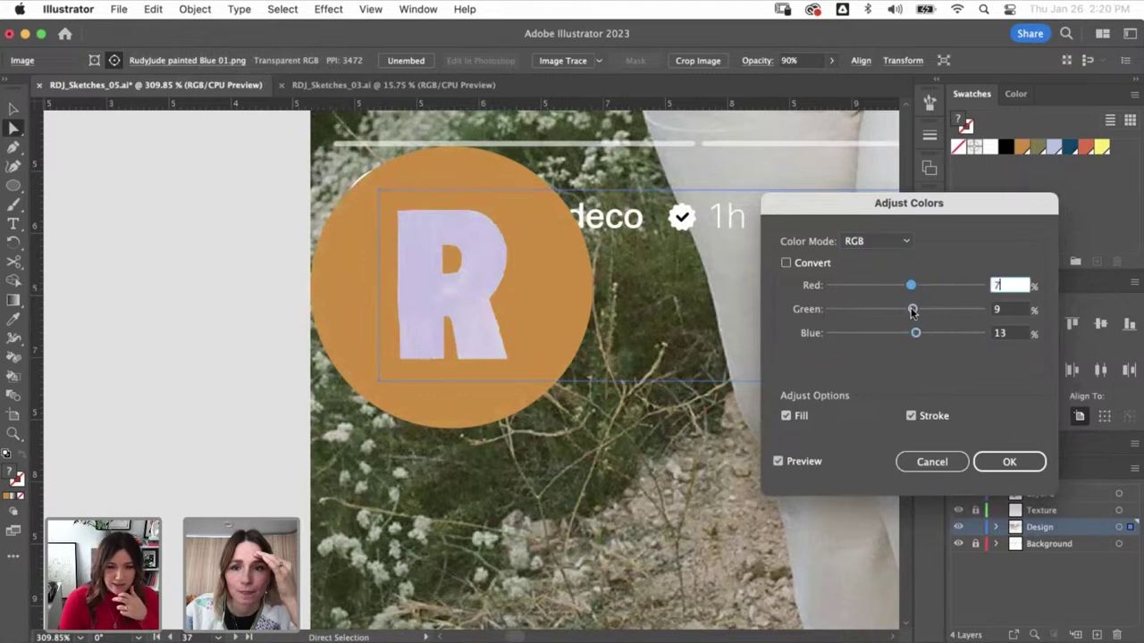
left_click(912, 309)
left_click(988, 466)
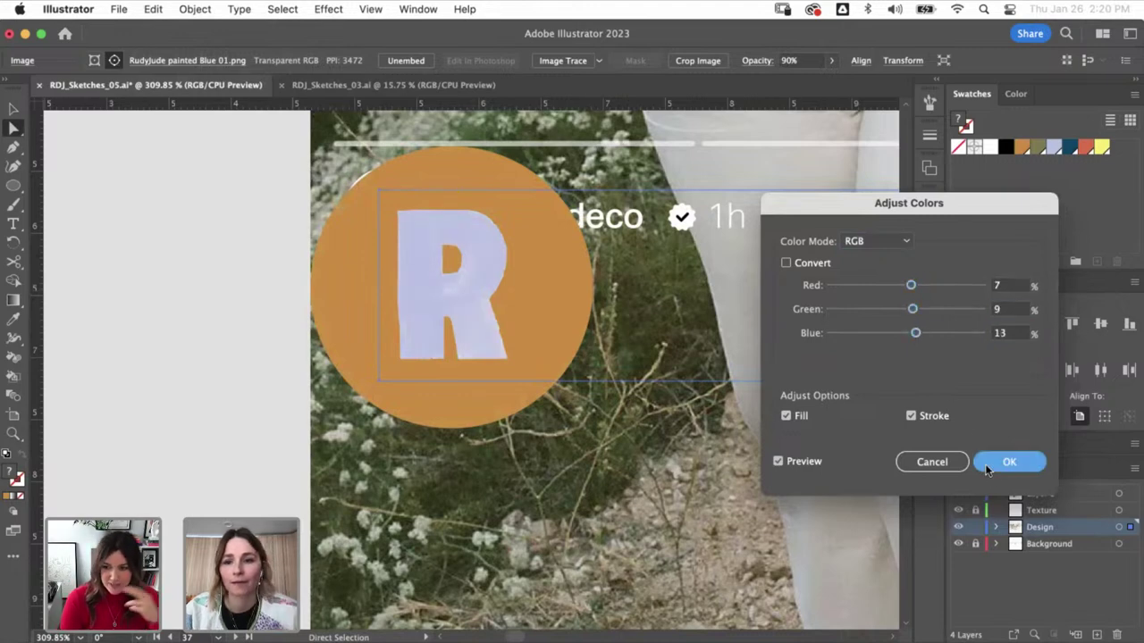
key("super+shift+a")
- Scale the orange R badge group down to fill the profile circle beside the username
key("v")
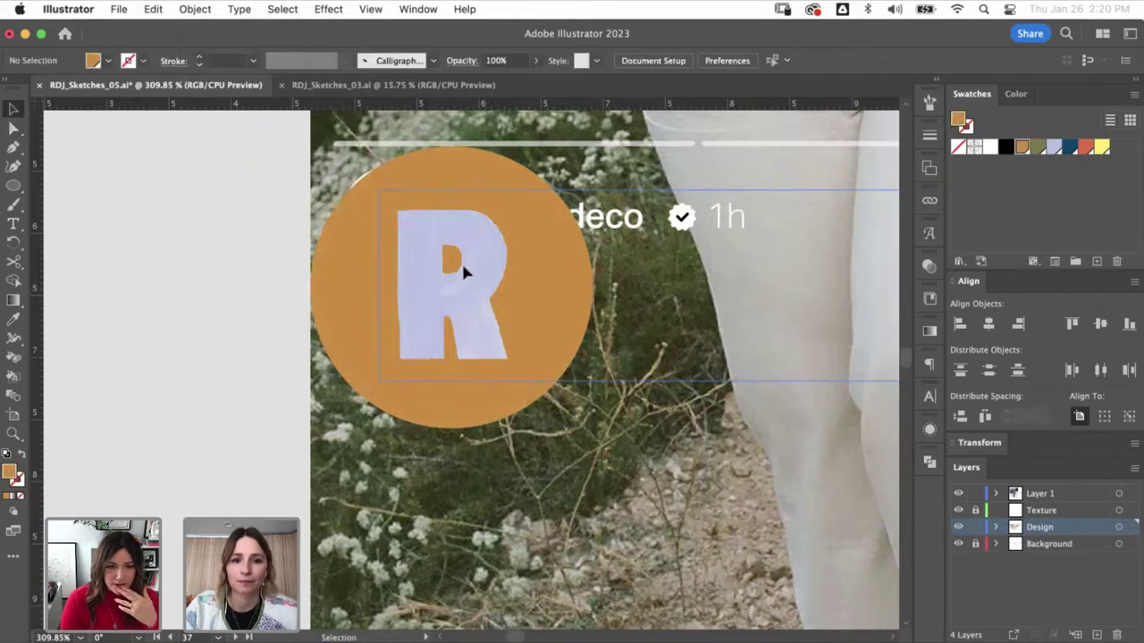
left_click(461, 261)
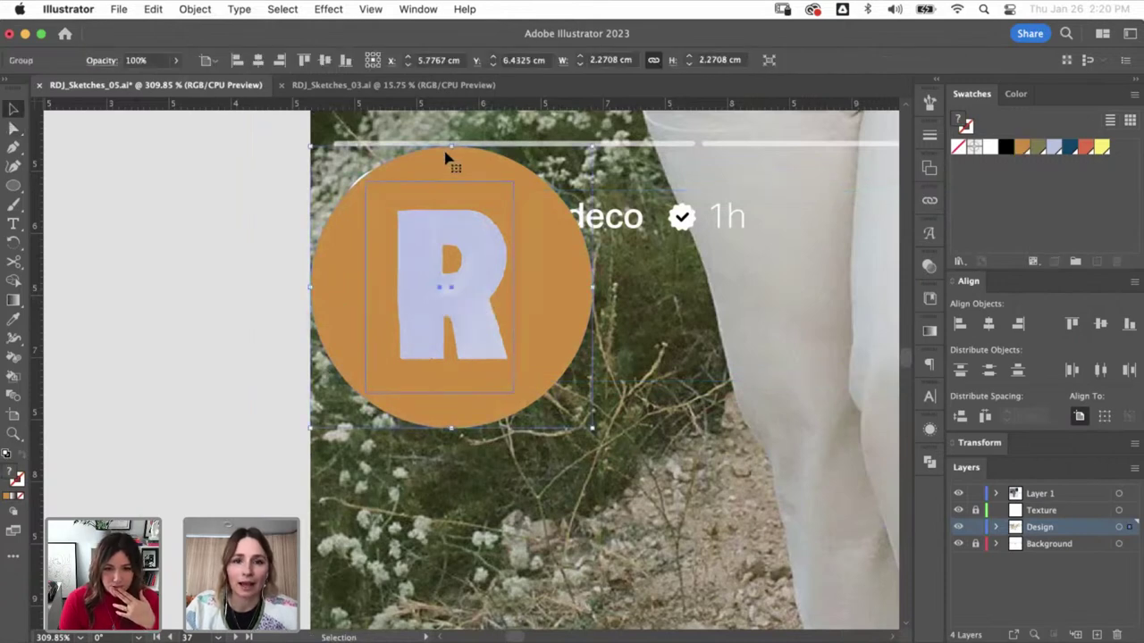
left_click_drag(452, 148, 383, 197)
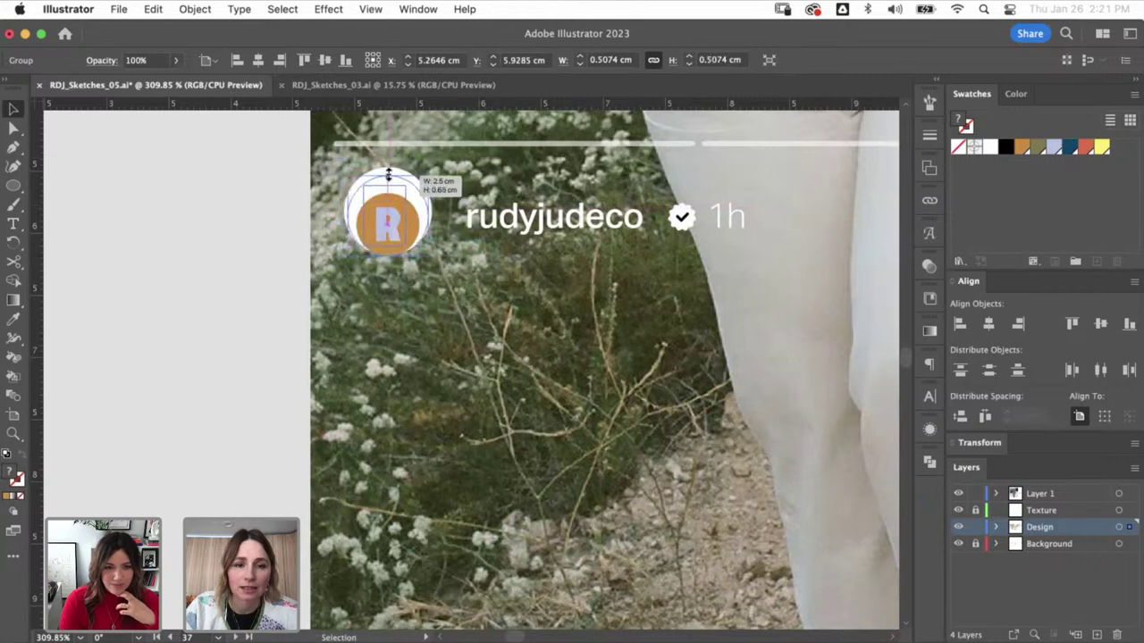
left_click_drag(391, 256, 391, 257)
key("a")
key("super+shift+a")
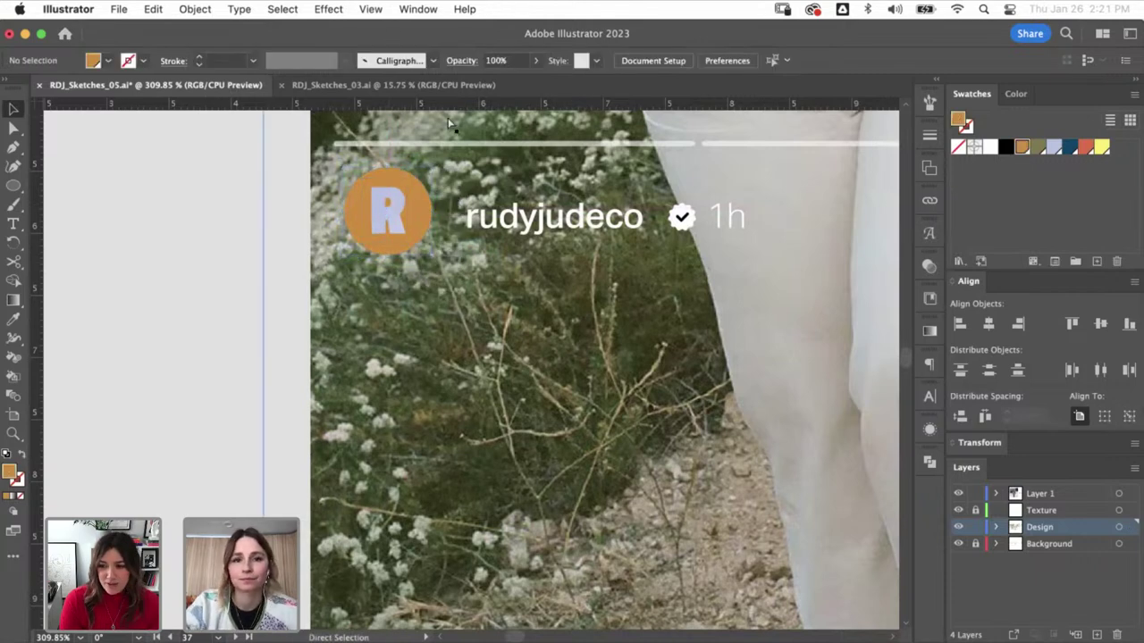
key("super+minus")
key("super+minus")
key("super+minus")
key("super+minus")
key("super+minus")
- Zoom out and pan across the artboards to the Introducing artboard
scroll(521, 432, "down", 4)
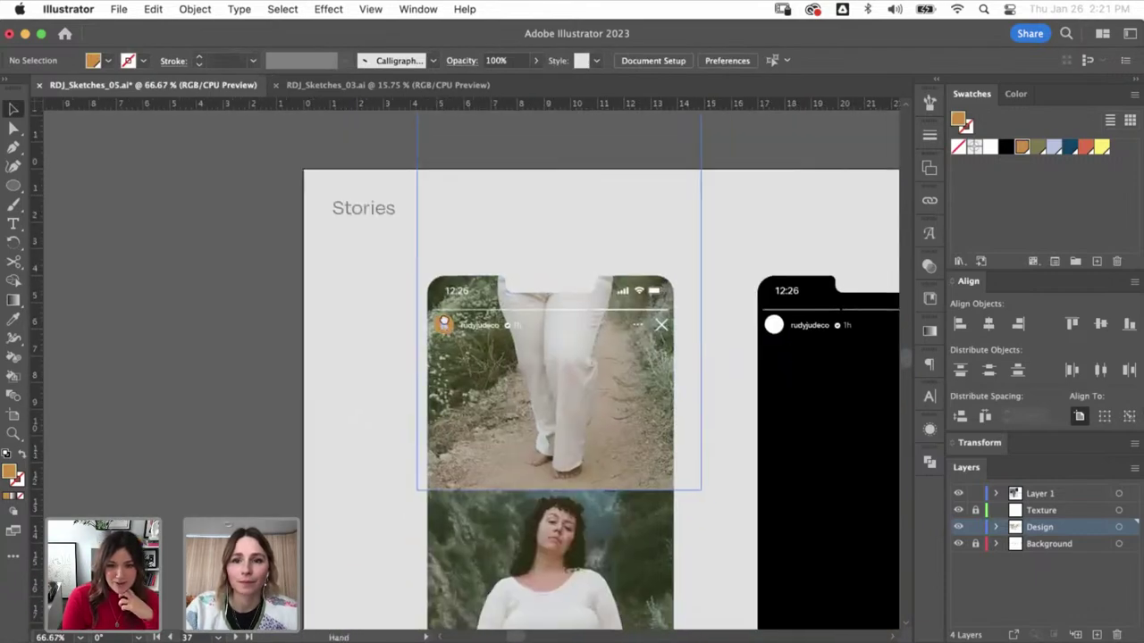
key("super+minus")
key("super+minus")
key("v")
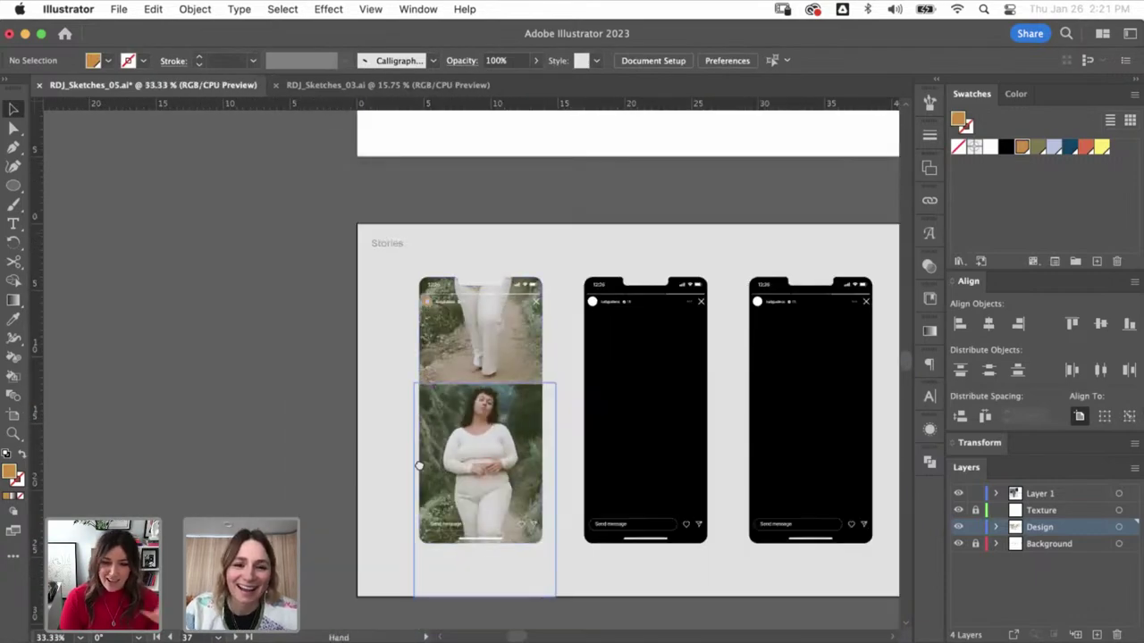
scroll(447, 384, "right", 3)
scroll(446, 384, "down", 1)
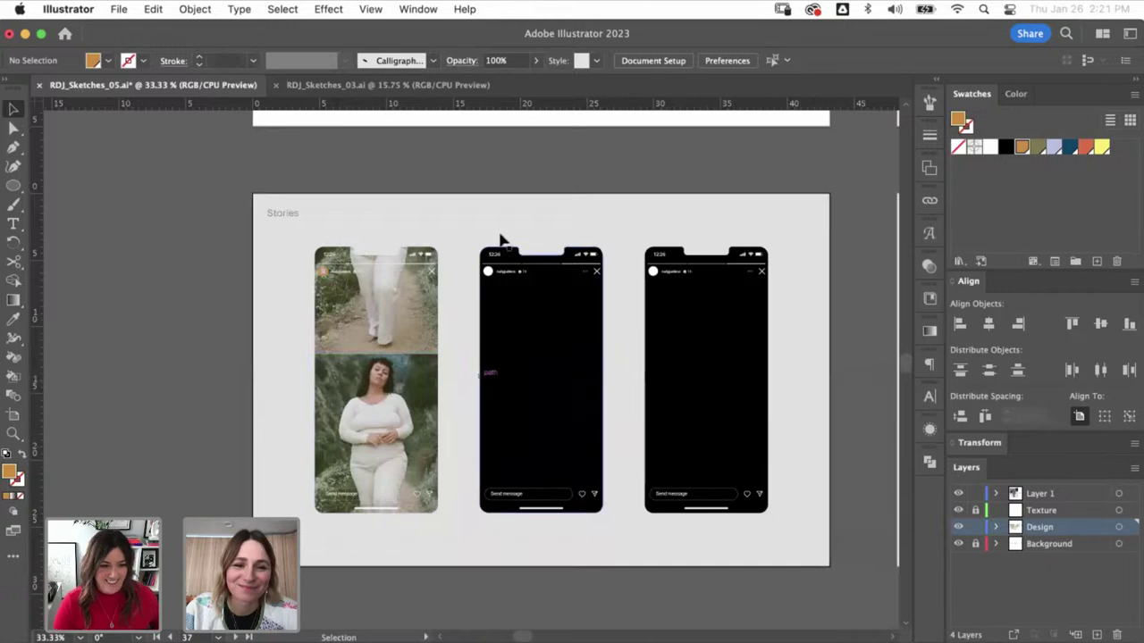
key("super+minus")
key("super+minus")
key("super+minus")
left_click_drag(420, 286, 390, 444)
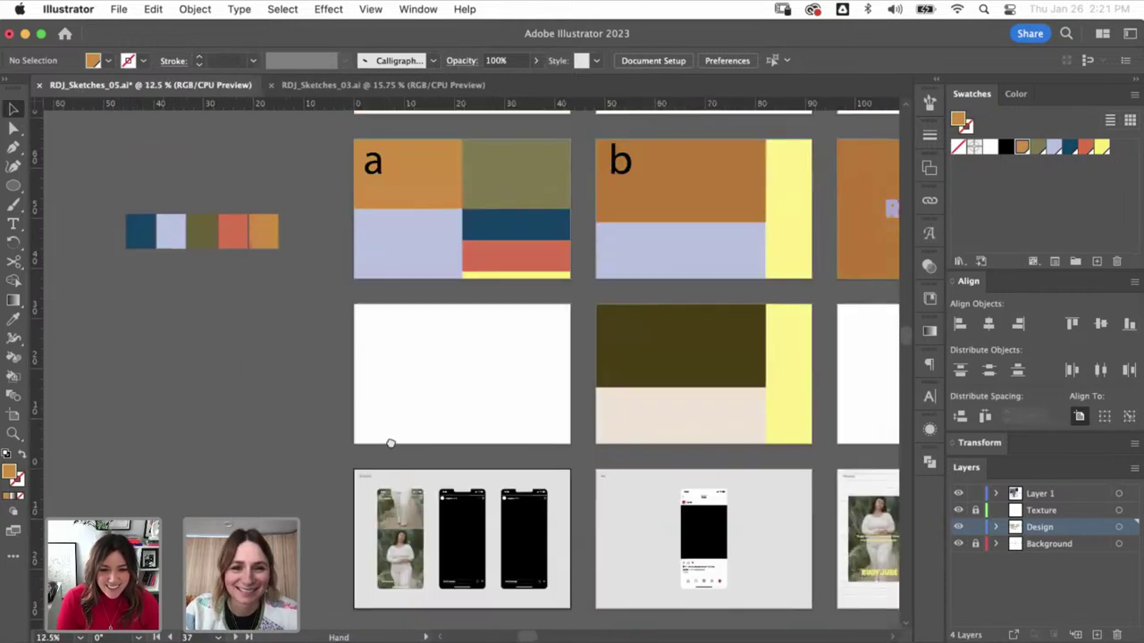
scroll(390, 443, "up", 5)
scroll(390, 443, "right", 3)
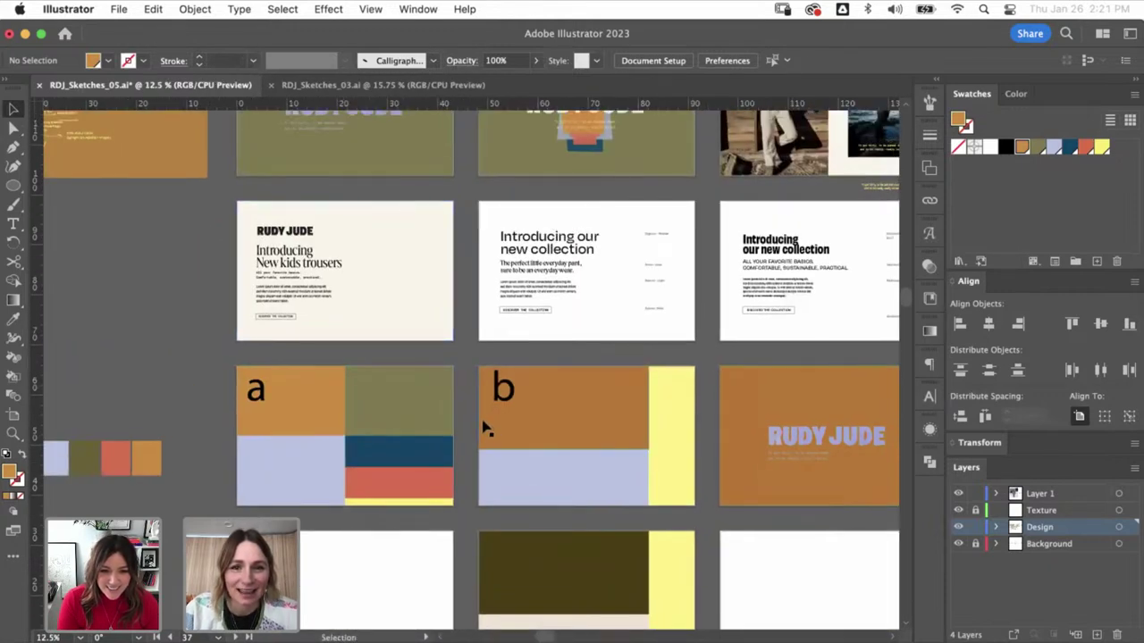
scroll(484, 428, "up", 2)
scroll(483, 428, "right", 2)
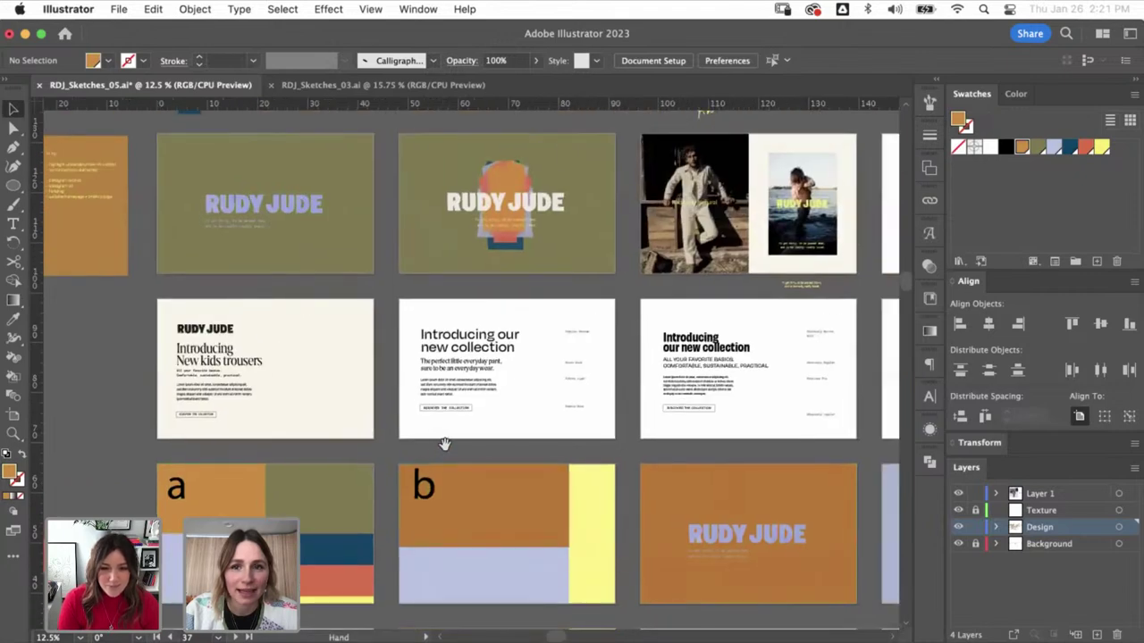
scroll(444, 444, "right", 2)
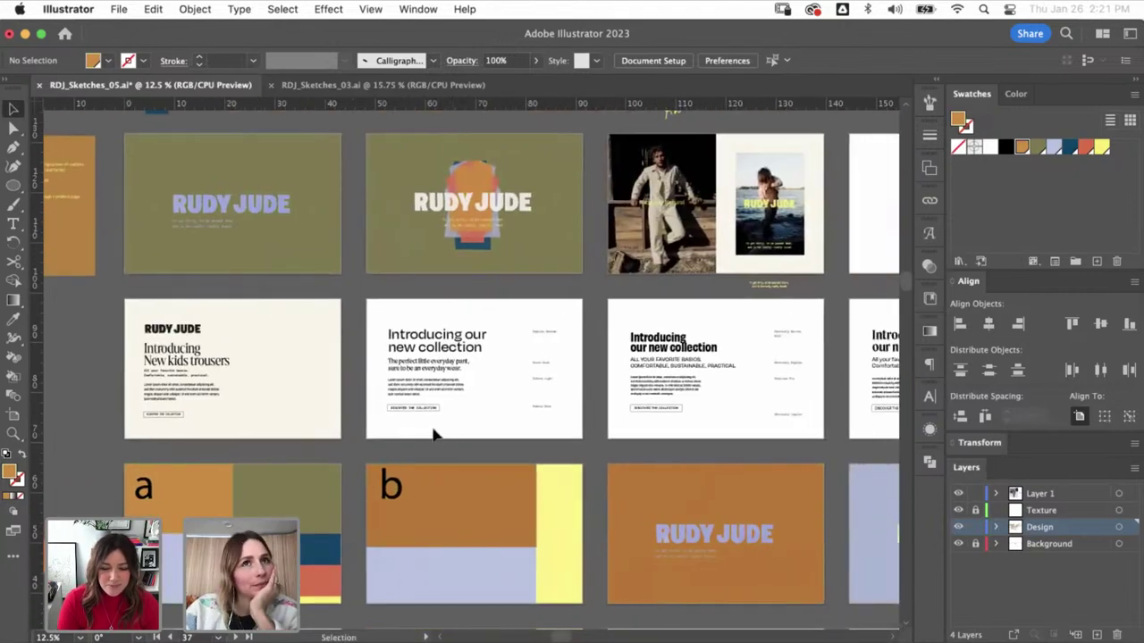
- Select the 'Introducing our new collection' headline and scroll back to the Stories phones
left_click(429, 356)
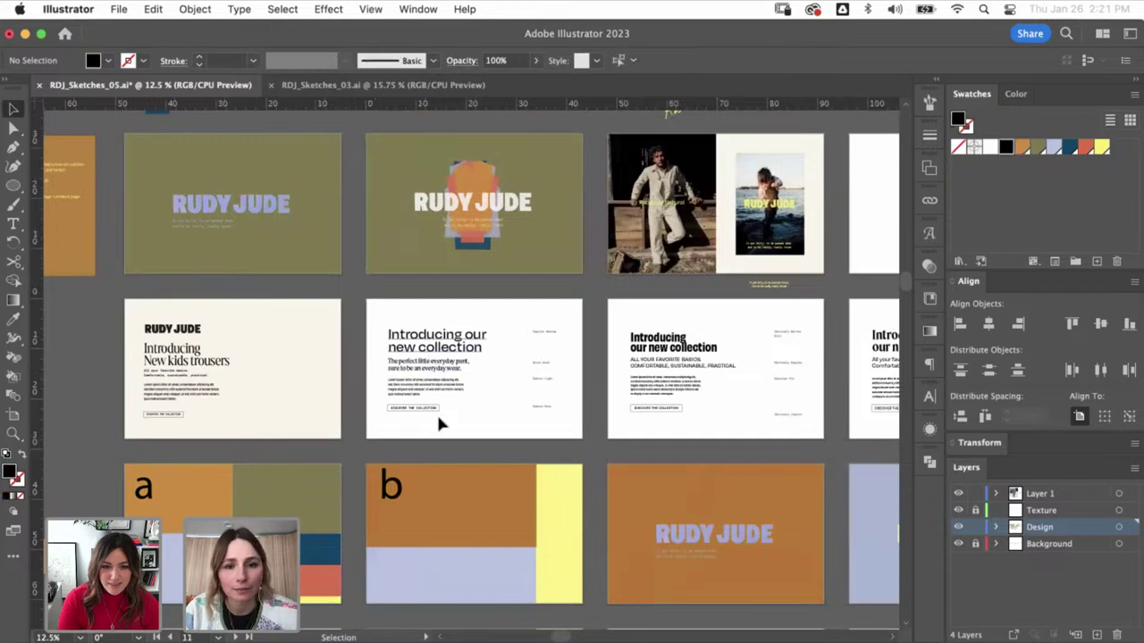
scroll(440, 351, "down", 5)
scroll(440, 351, "left", 4)
scroll(441, 351, "down", 5)
scroll(440, 351, "left", 3)
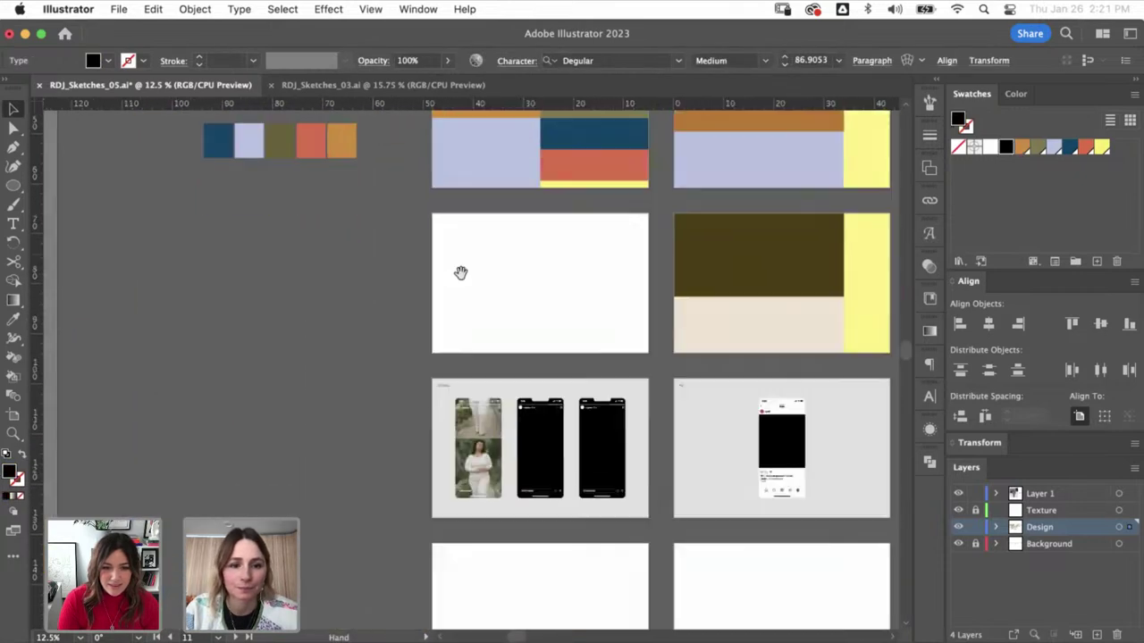
scroll(531, 511, "up", 5)
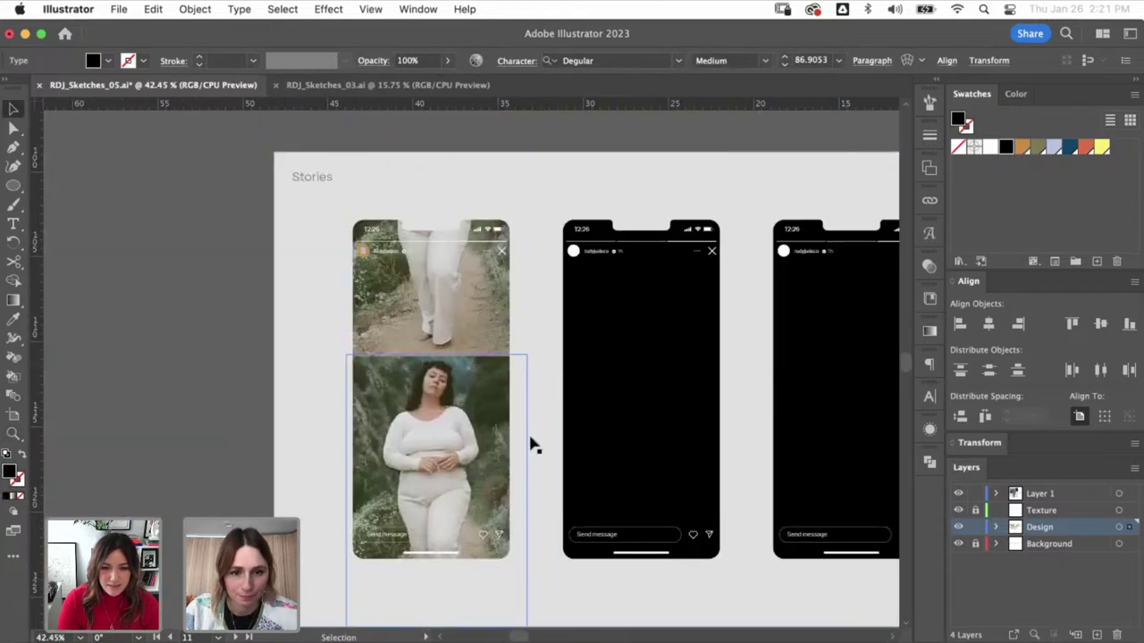
- Paste the headline at about 31 pt, retype it as 'Shop Spring Summer 2023', centre-align it
left_click(221, 422)
key("super+v")
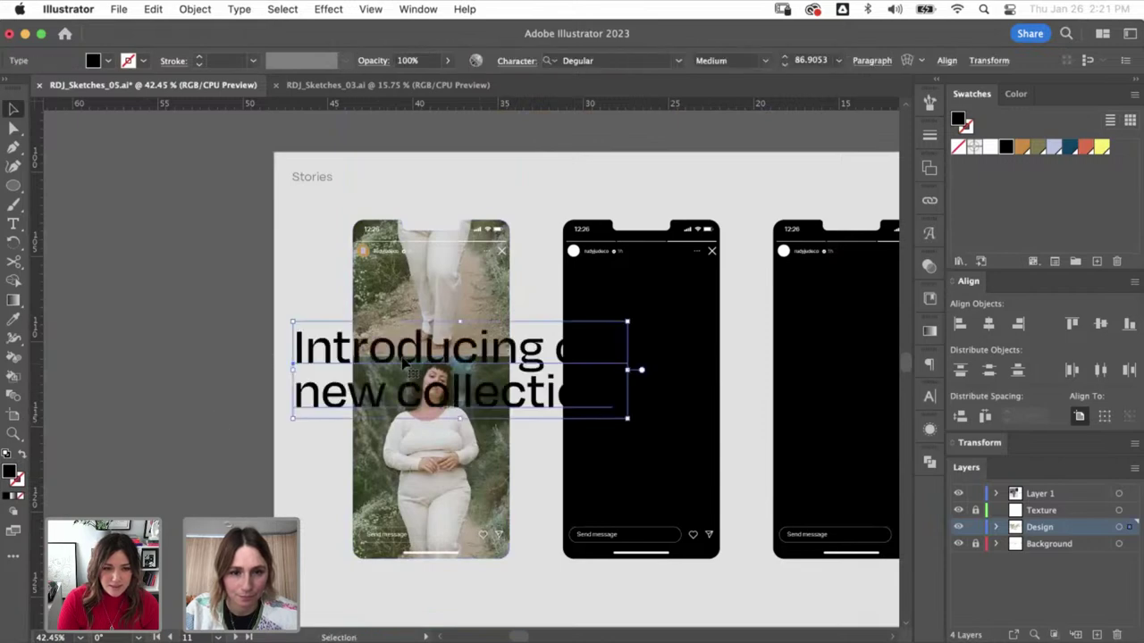
left_click(1055, 147)
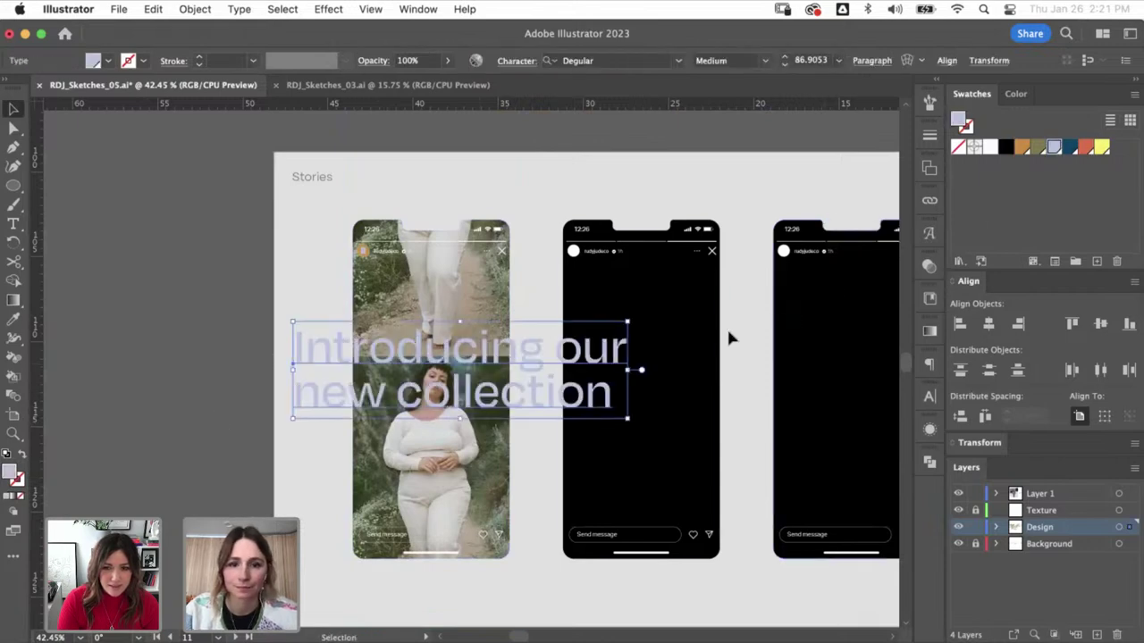
left_click_drag(629, 370, 500, 373)
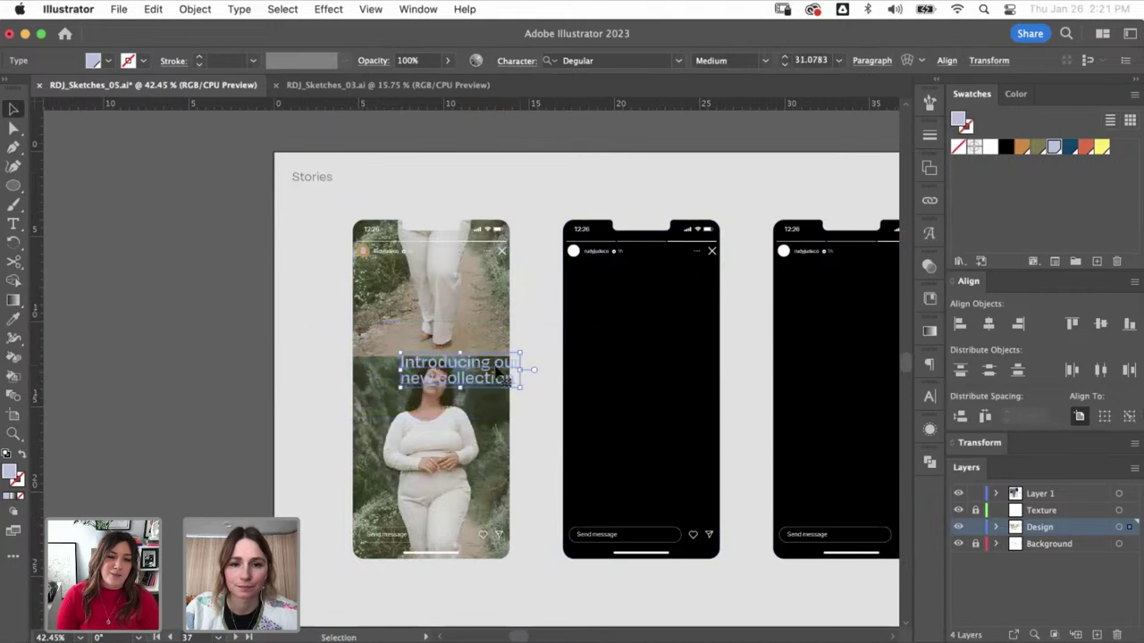
key("Return")
type("Shop spring summer 2023")
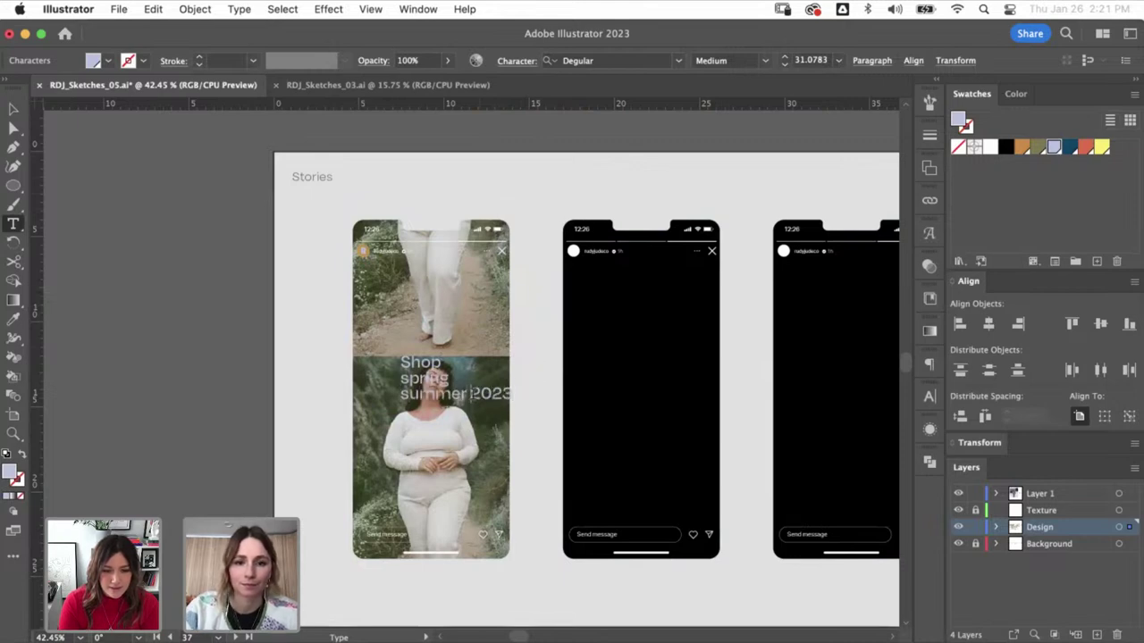
key("super+a")
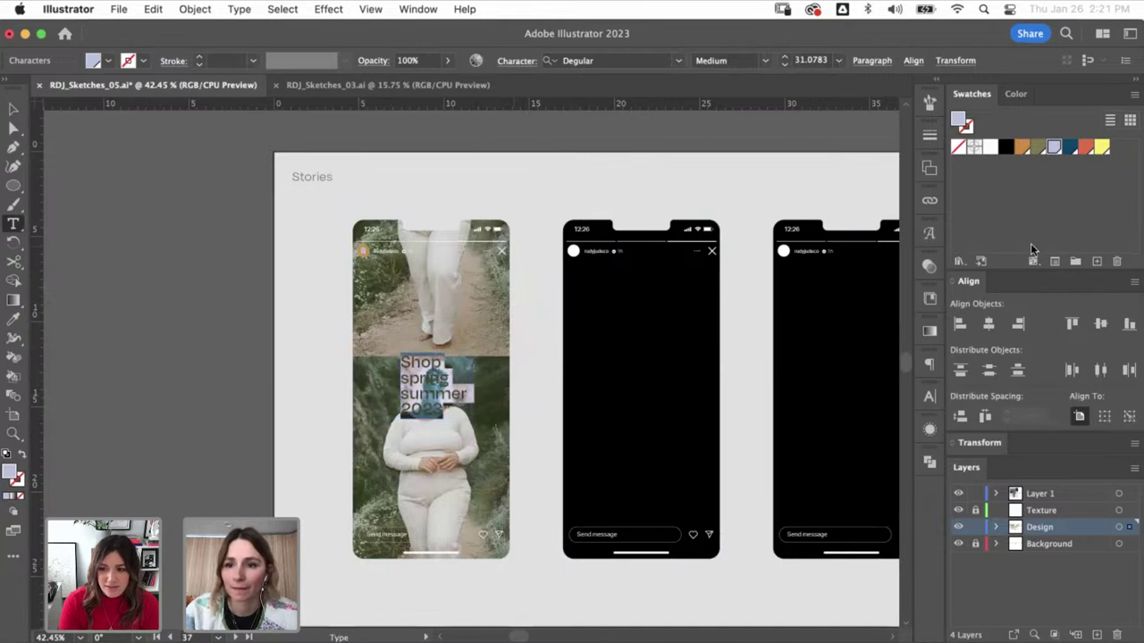
left_click(929, 365)
left_click(764, 385)
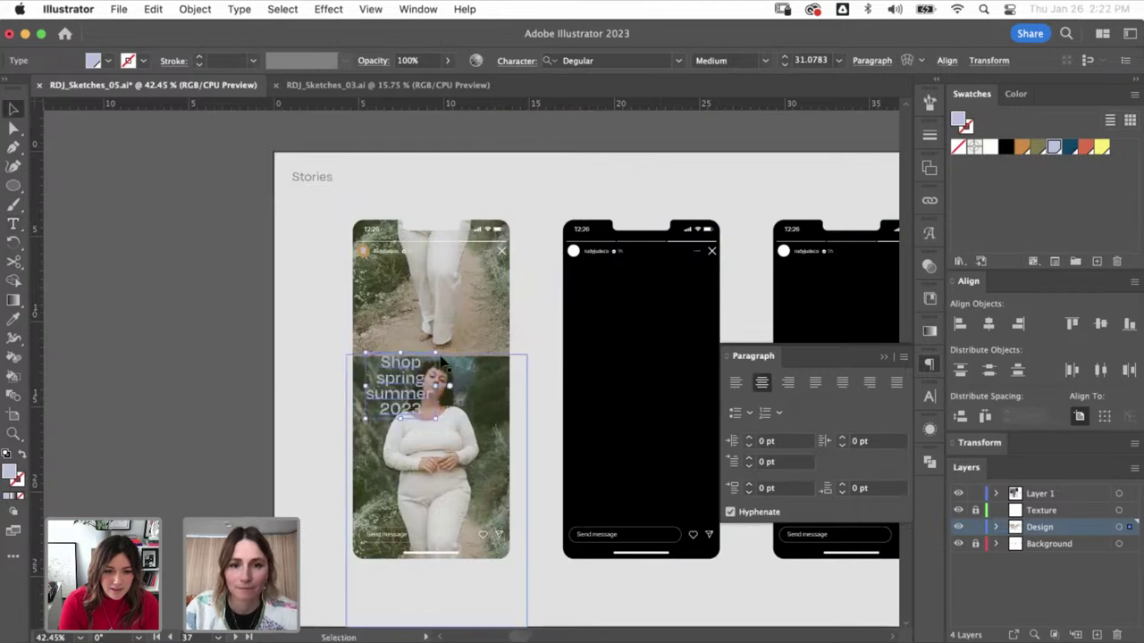
left_click_drag(440, 347, 471, 342)
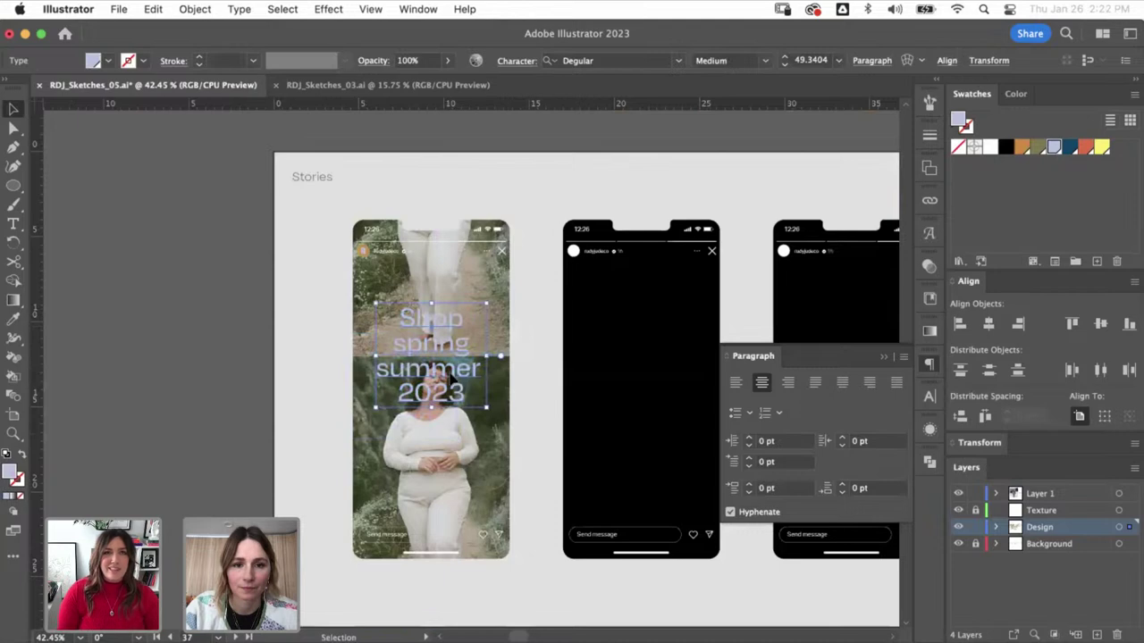
- Capitalise Spring and Summer in the headline and apply the yellow swatch
double_click(385, 352)
type("S")
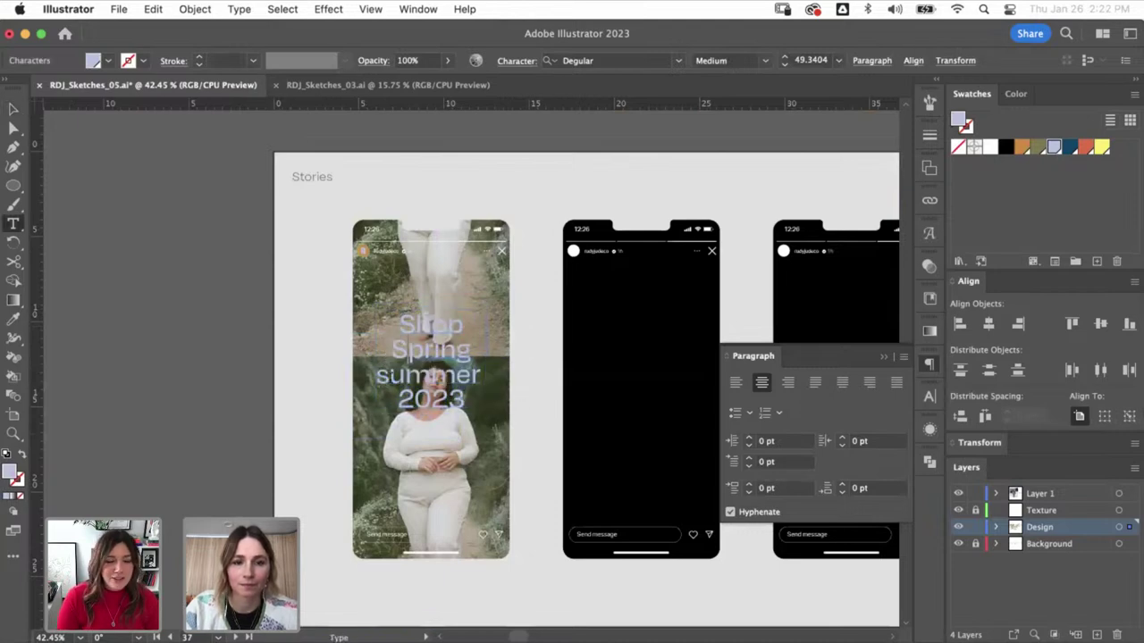
left_click_drag(377, 375, 390, 375)
type("S")
key("Escape")
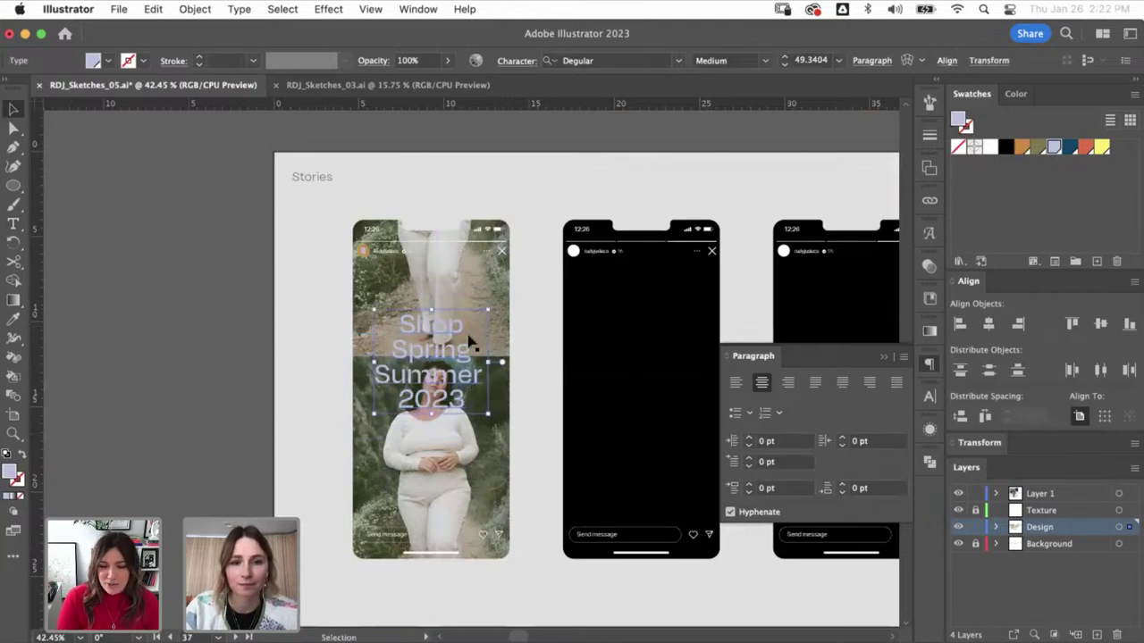
left_click(1102, 149)
left_click(810, 262)
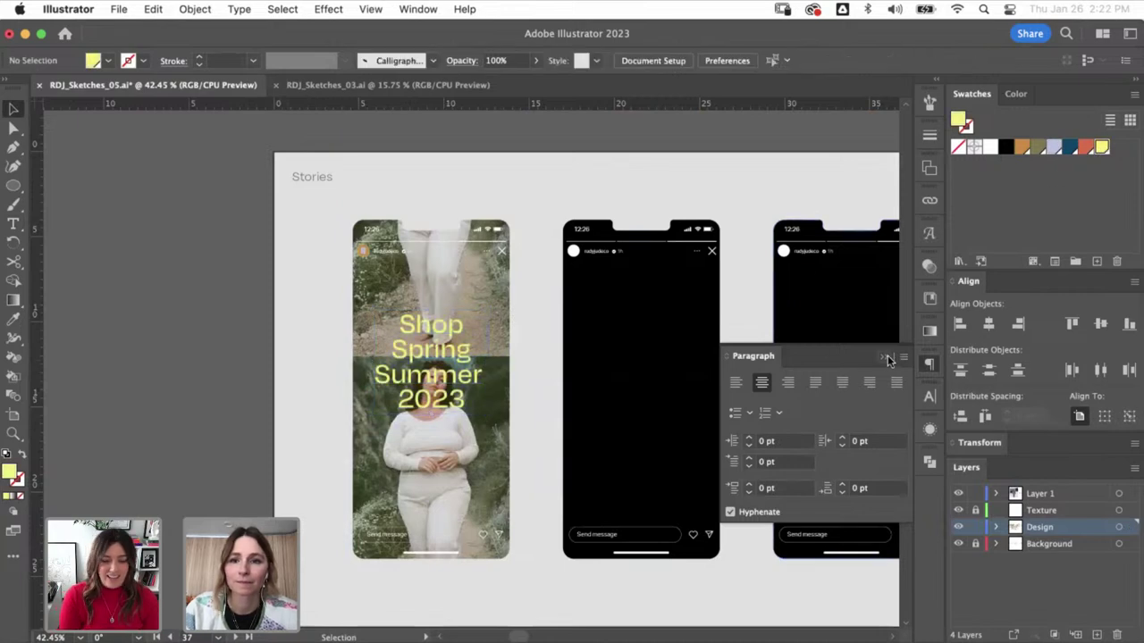
- Recolour the 'Shop Spring Summer 2023' headline with the white swatch, undoing a trial move
left_click(454, 381)
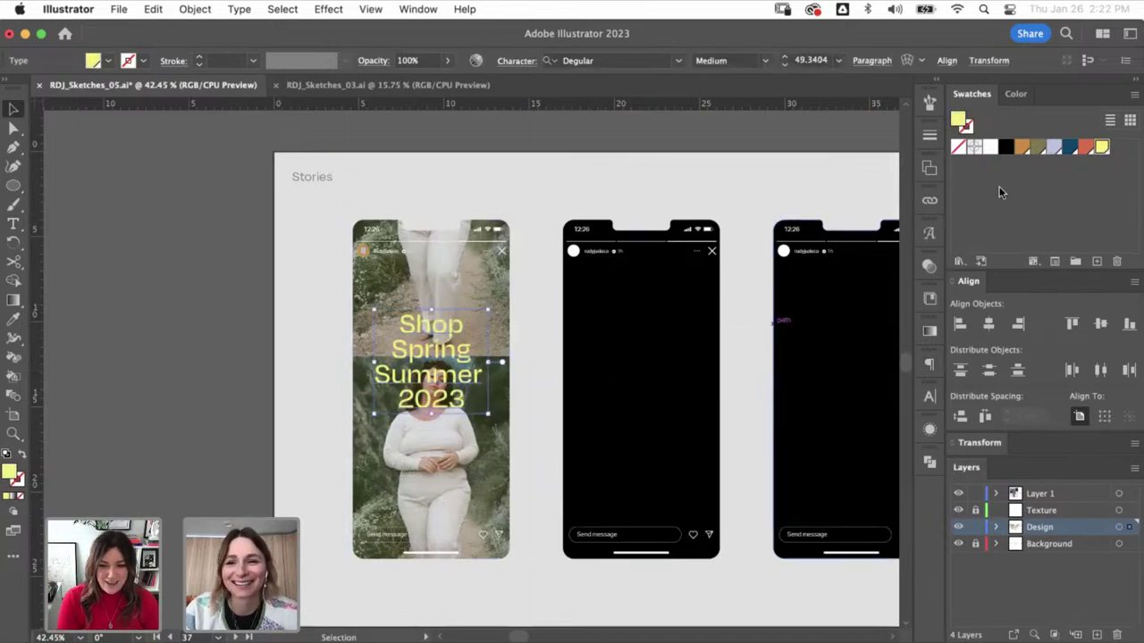
left_click(991, 147)
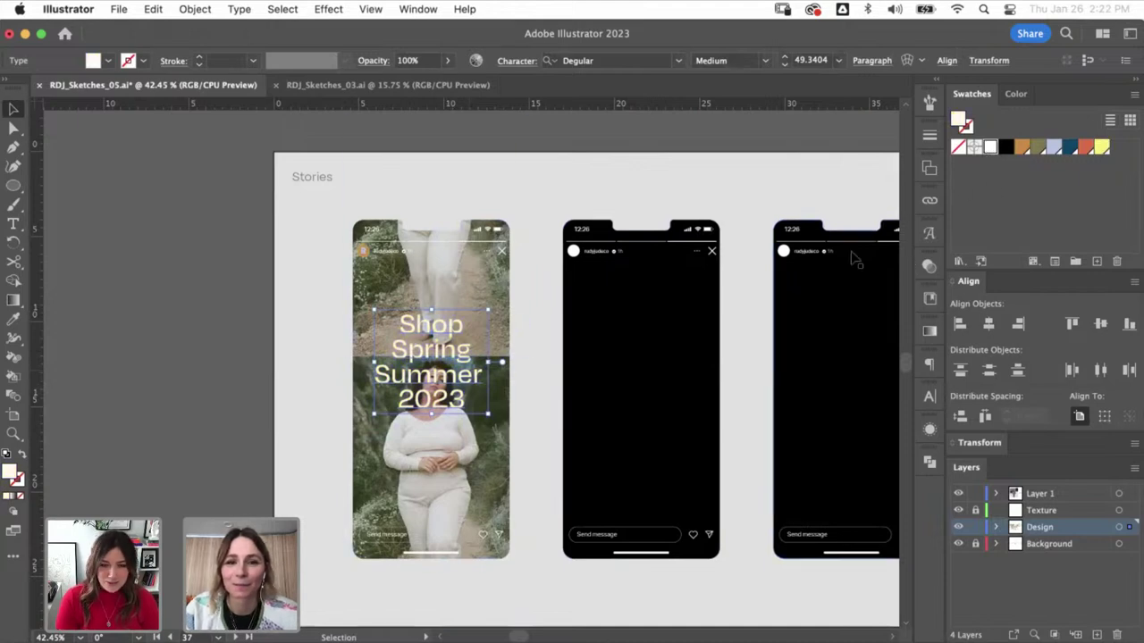
left_click(266, 425)
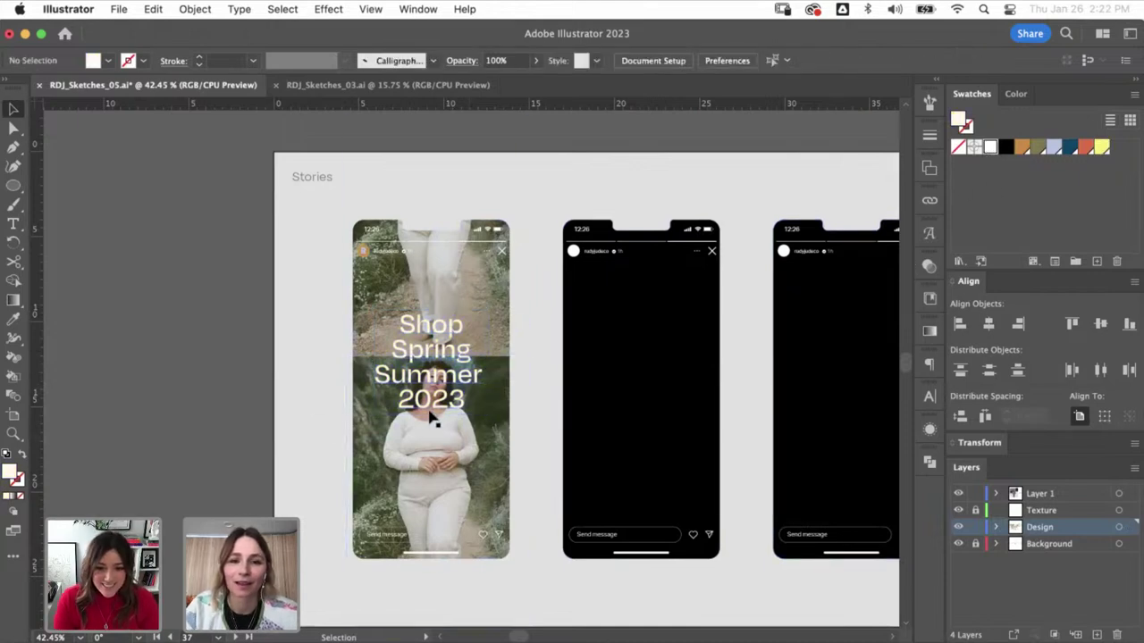
left_click_drag(436, 319, 438, 420)
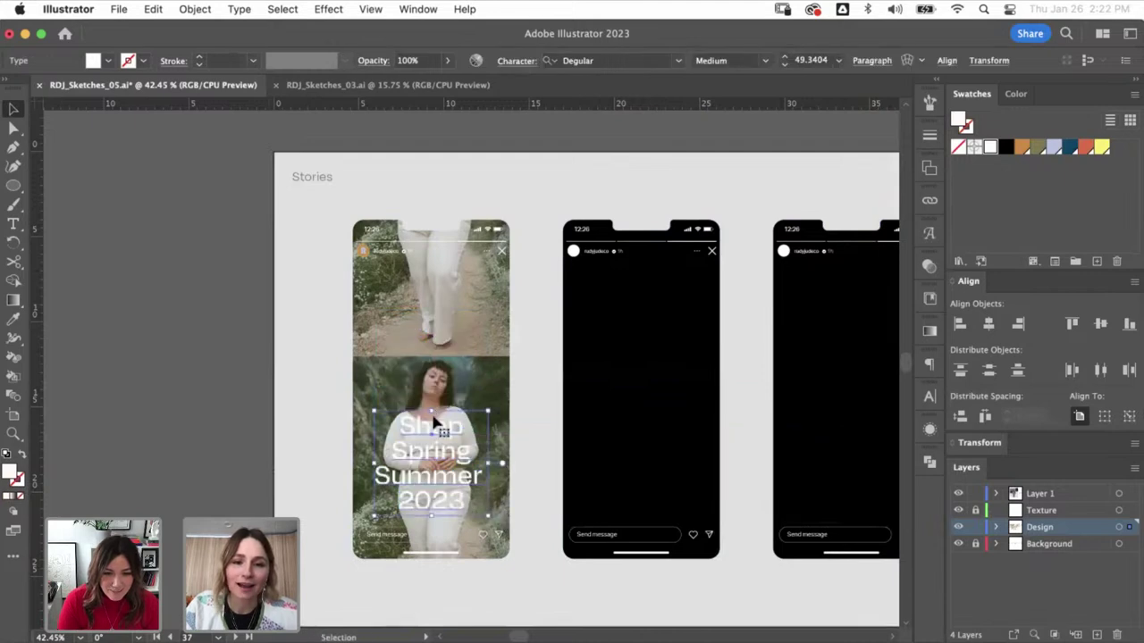
key("super+z")
left_click(225, 478)
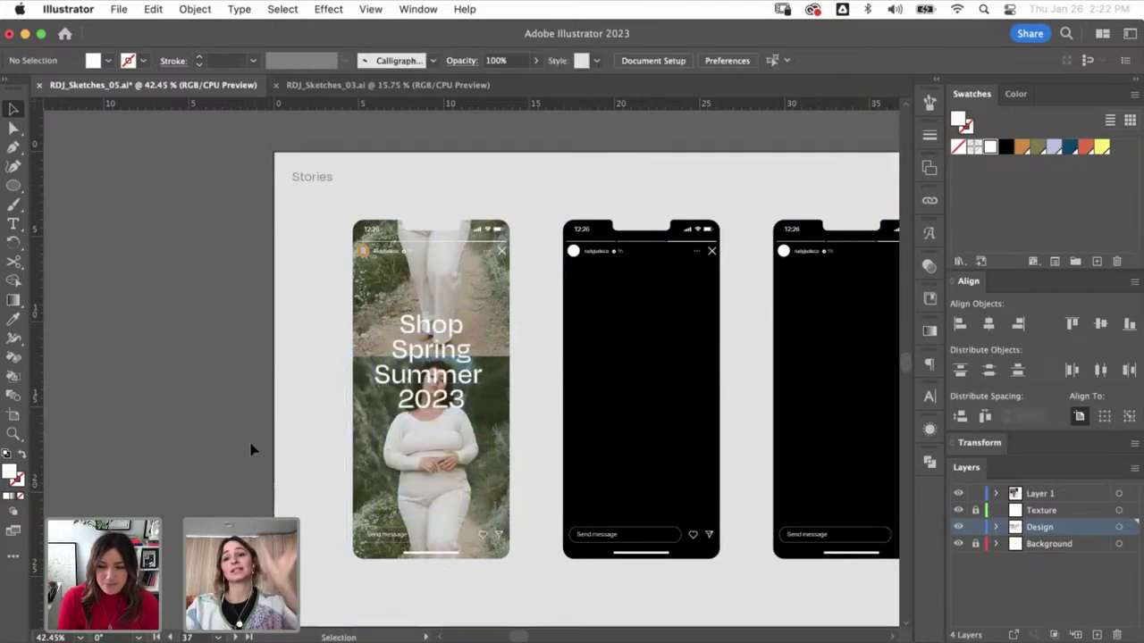
left_click(463, 386)
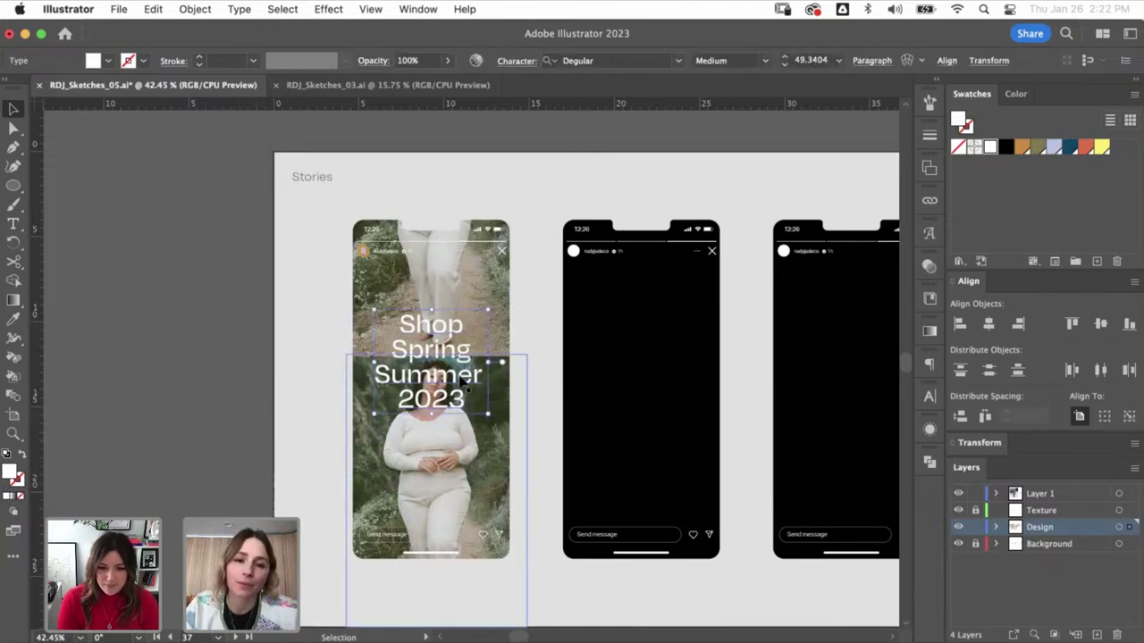
- Set the headline's leading to 50 pt and move it back over the first phone
left_click_drag(464, 386, 301, 331)
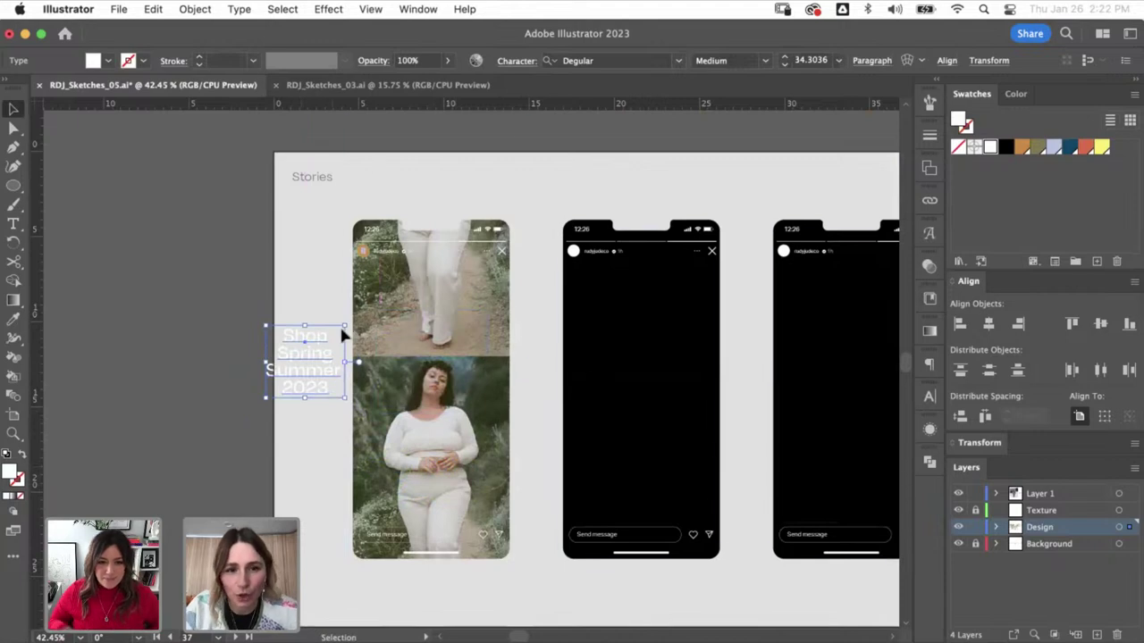
left_click(929, 396)
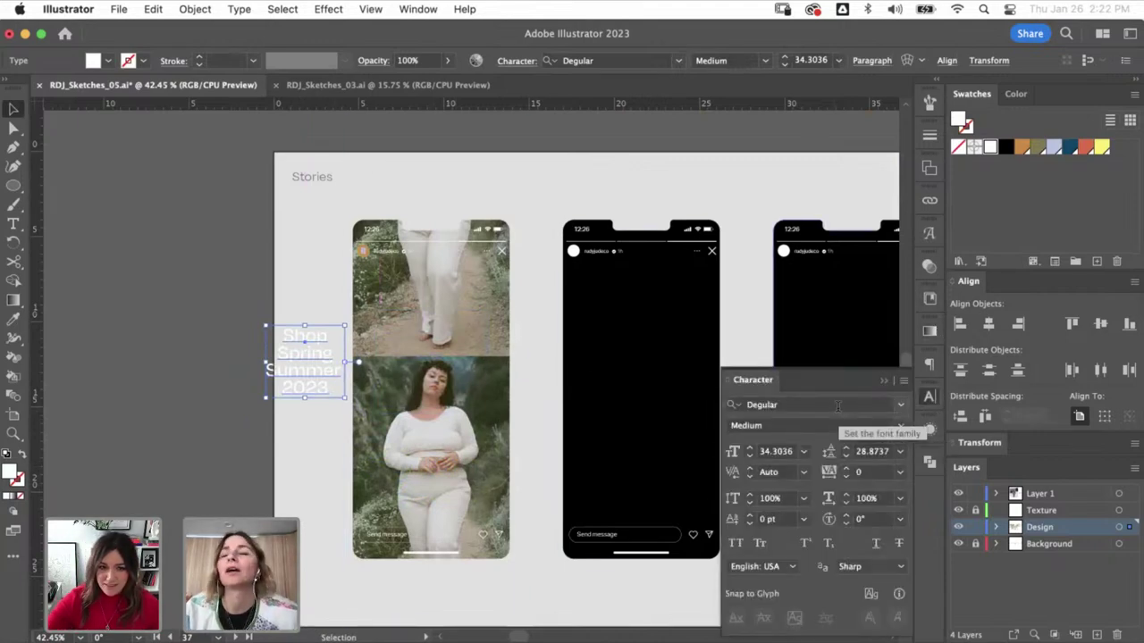
left_click(874, 450)
type("50")
key("Return")
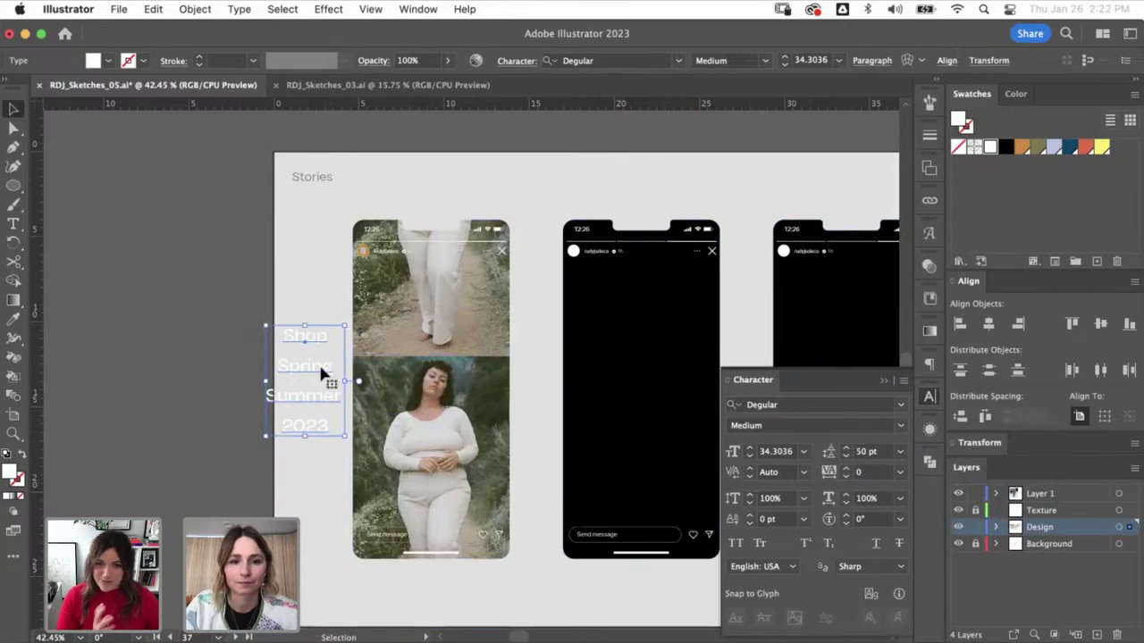
left_click_drag(320, 373, 441, 356)
- Increase the leading to 90 pt and scale and nudge the headline to fit the phone
left_click_drag(433, 315, 433, 309)
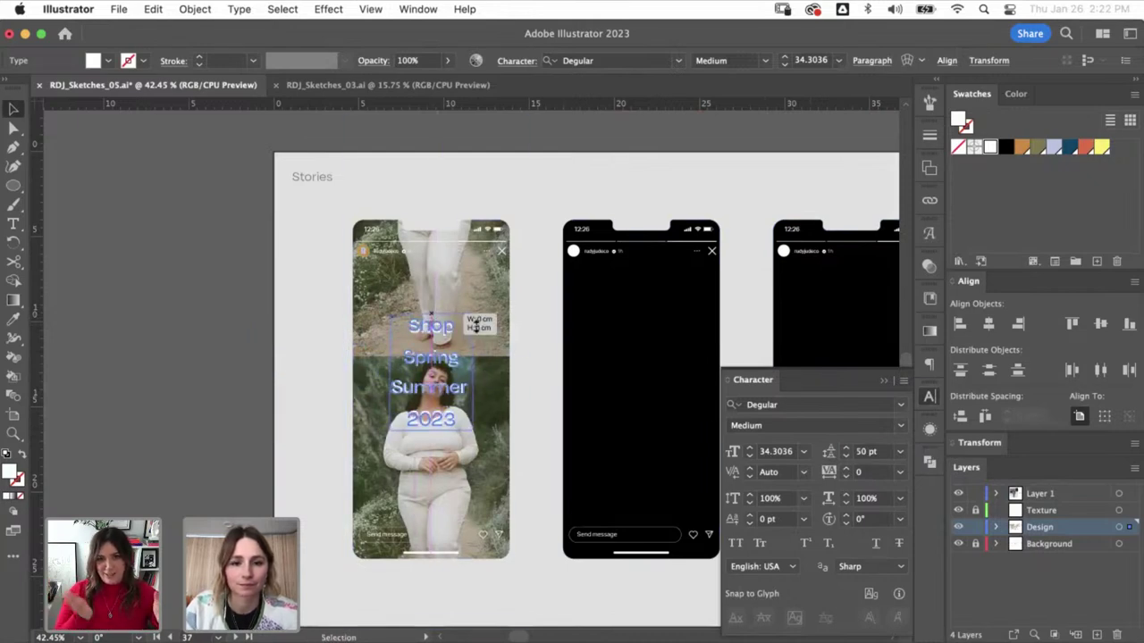
left_click(871, 451)
type("90")
key("Return")
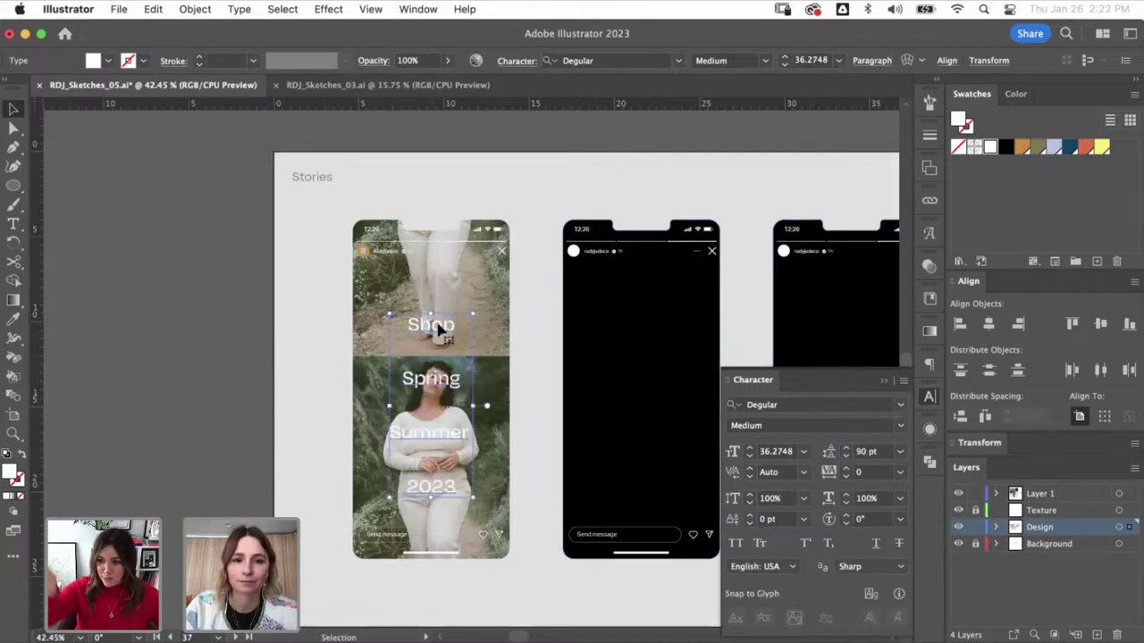
left_click_drag(435, 317, 441, 288)
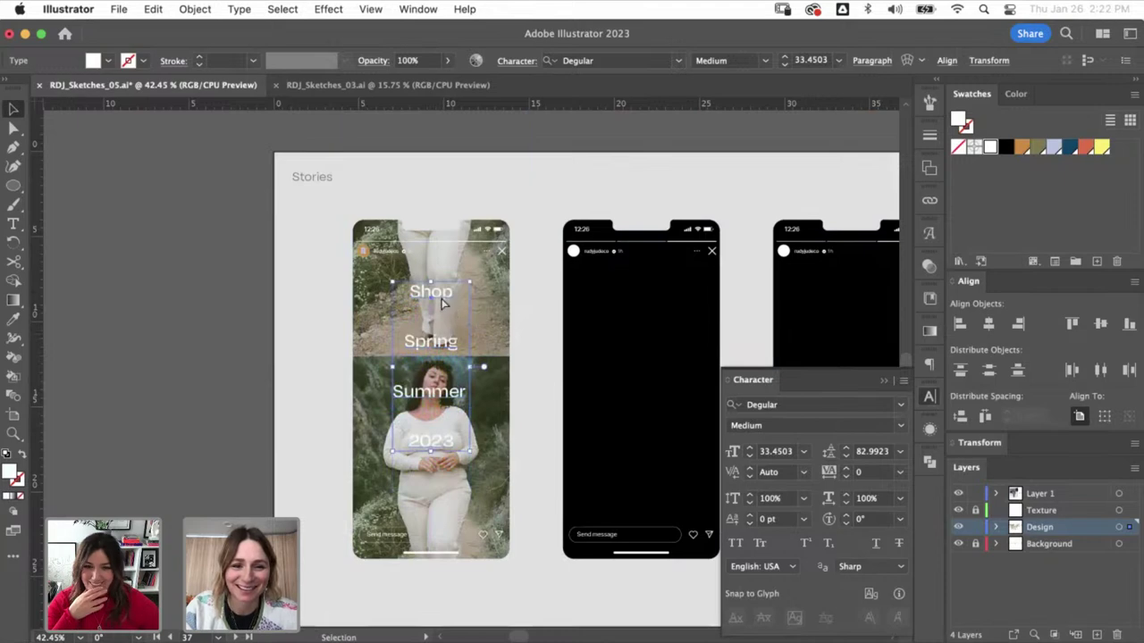
left_click(441, 304, "shift")
left_click_drag(431, 393, 431, 397)
left_click(224, 434)
- Move the 'The perfect little everyday pant…' tagline onto the pasteboard left of the Stories artboard
key("super+minus")
key("super+minus")
key("super+minus")
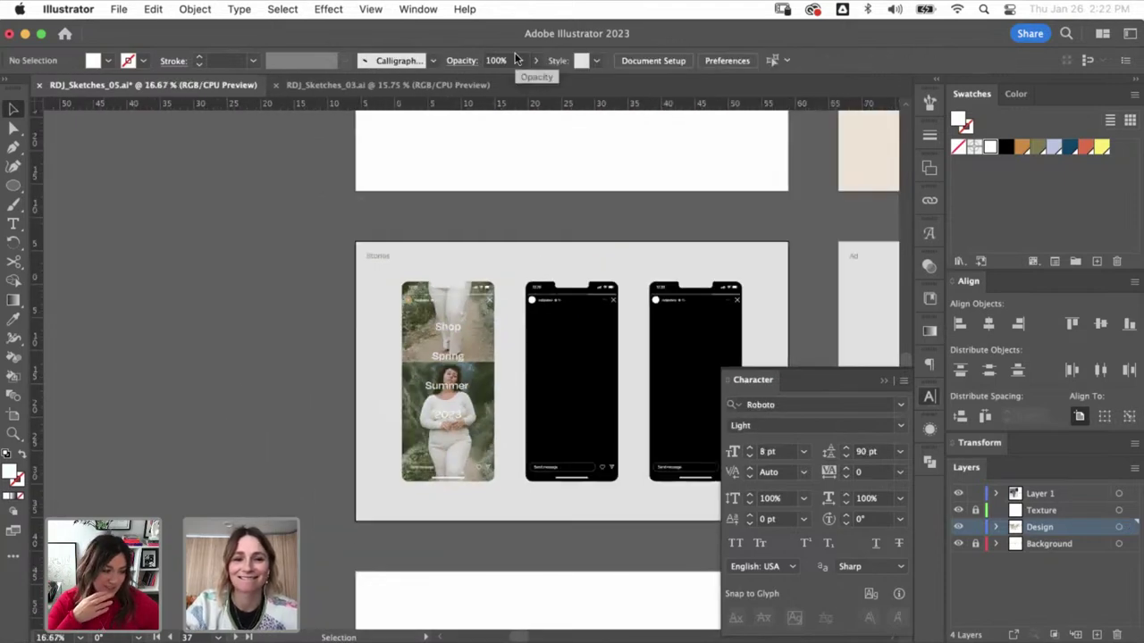
left_click_drag(459, 286, 399, 441)
scroll(432, 516, "up", 10)
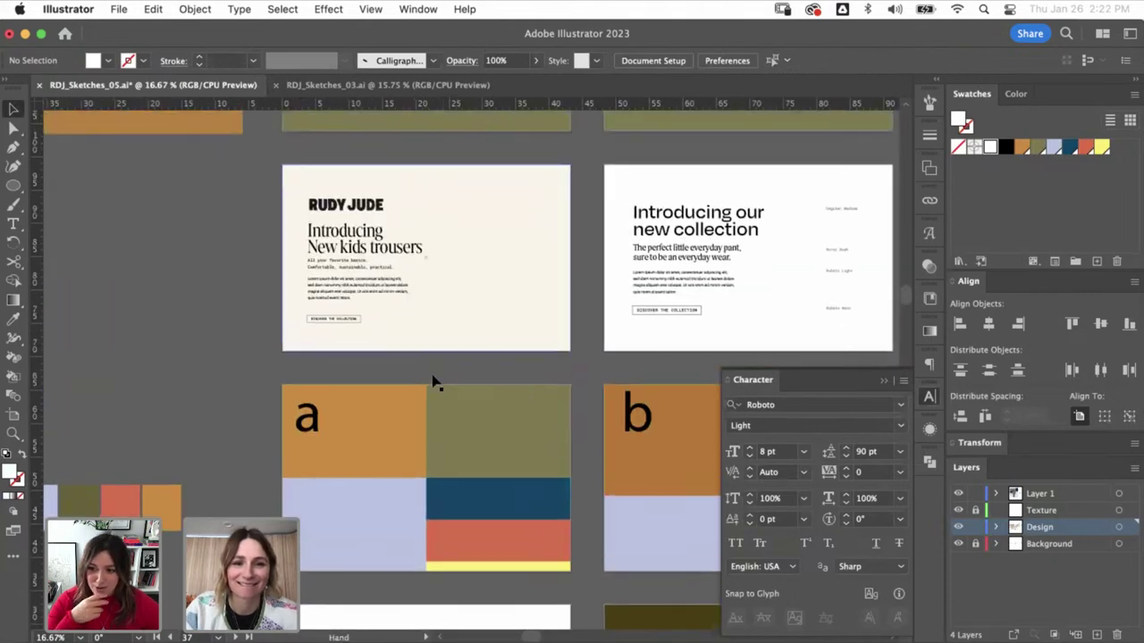
left_click(399, 257)
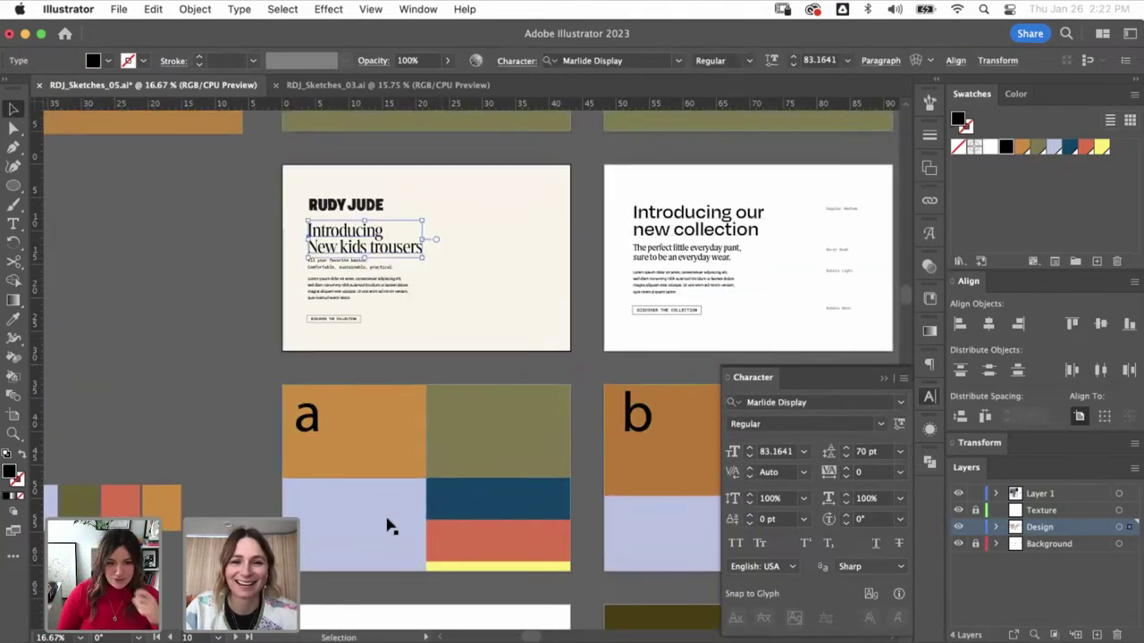
left_click(488, 259)
scroll(490, 268, "down", 10)
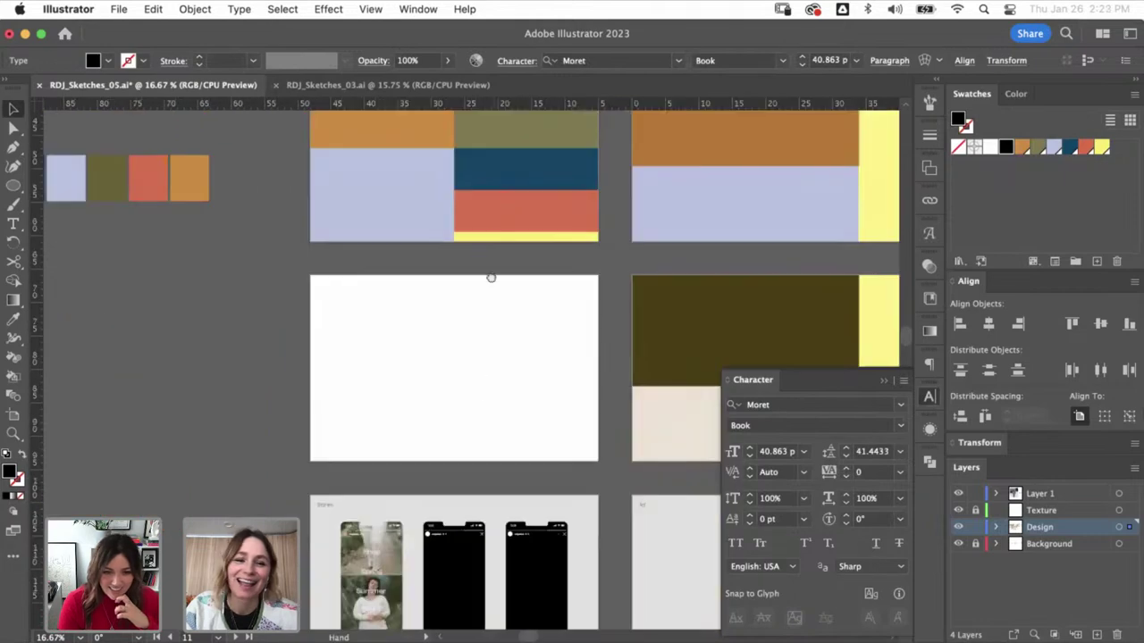
left_click_drag(361, 298, 483, 397)
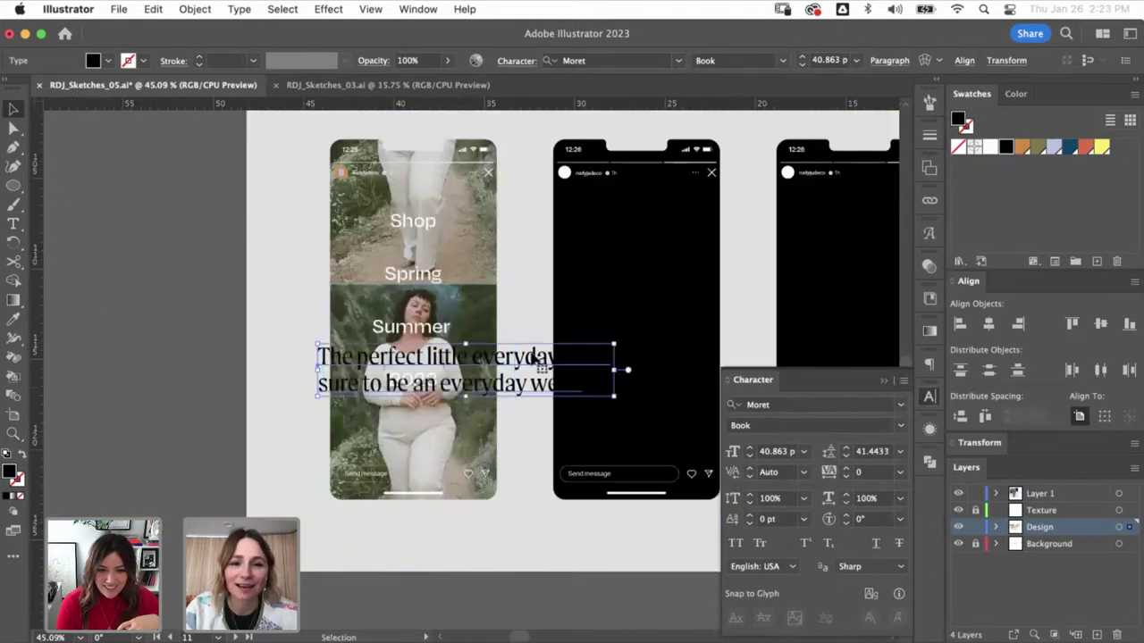
left_click_drag(286, 327, 27, 309)
left_click_drag(234, 370, 387, 404)
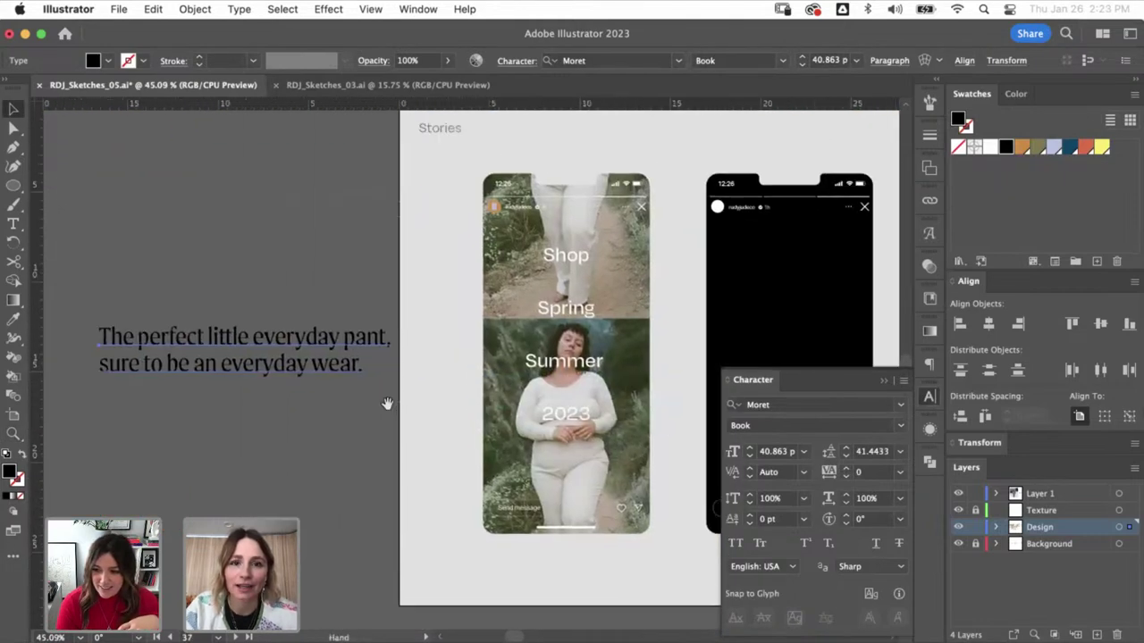
left_click(333, 328)
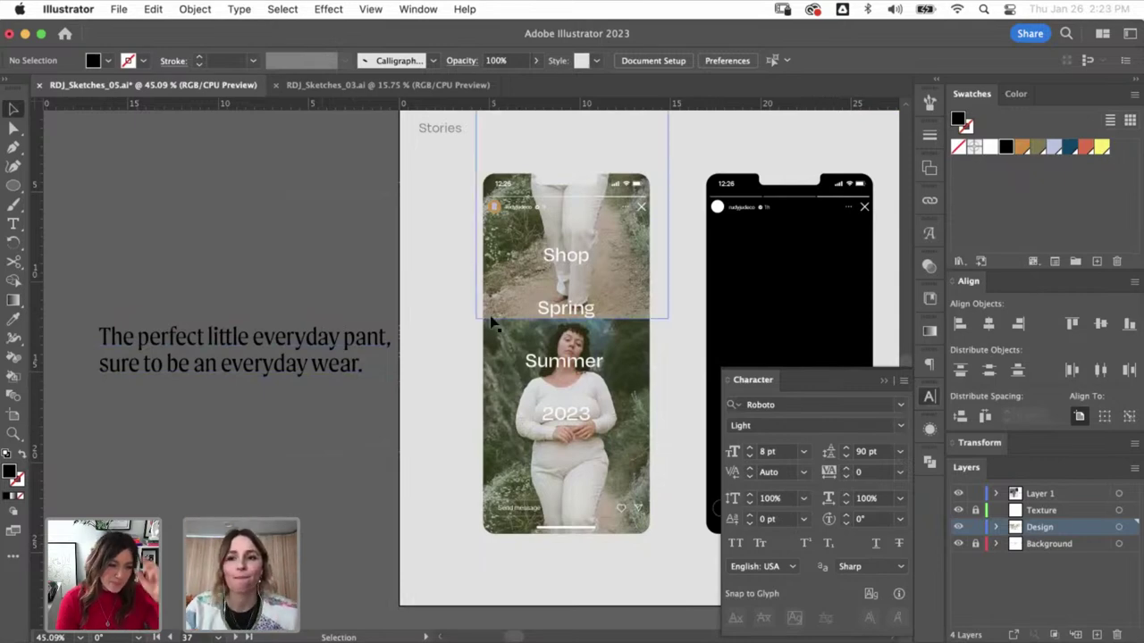
- Scale the Shop/Spring/Summer/2023 story text down slightly and fill it yellow
left_click(565, 256)
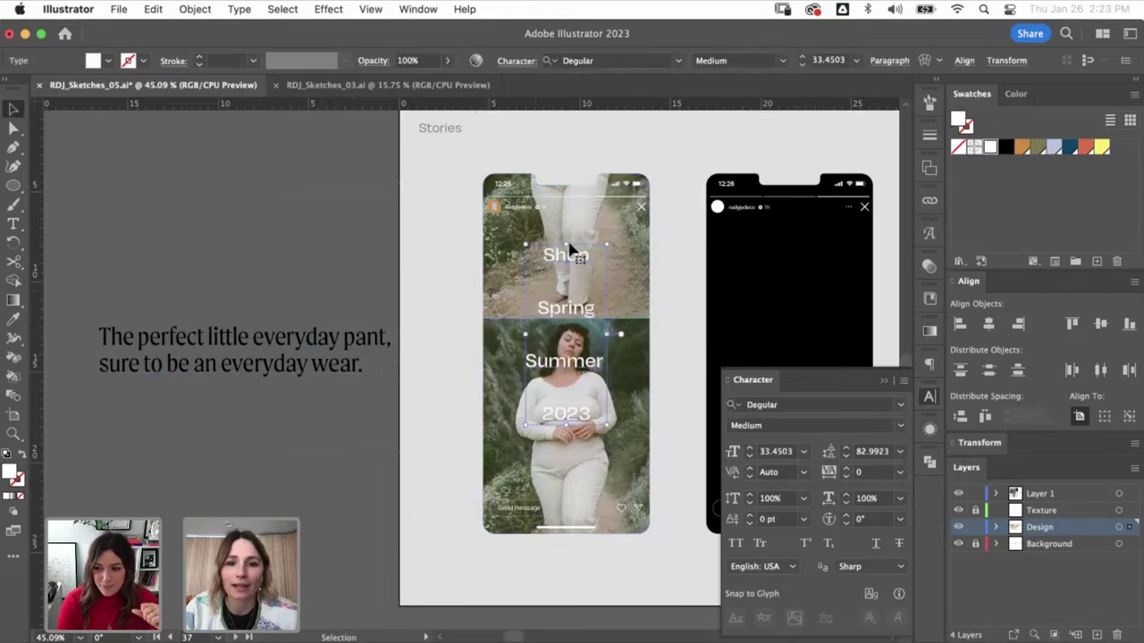
left_click_drag(566, 254, 566, 281)
left_click(1103, 150)
left_click(331, 571)
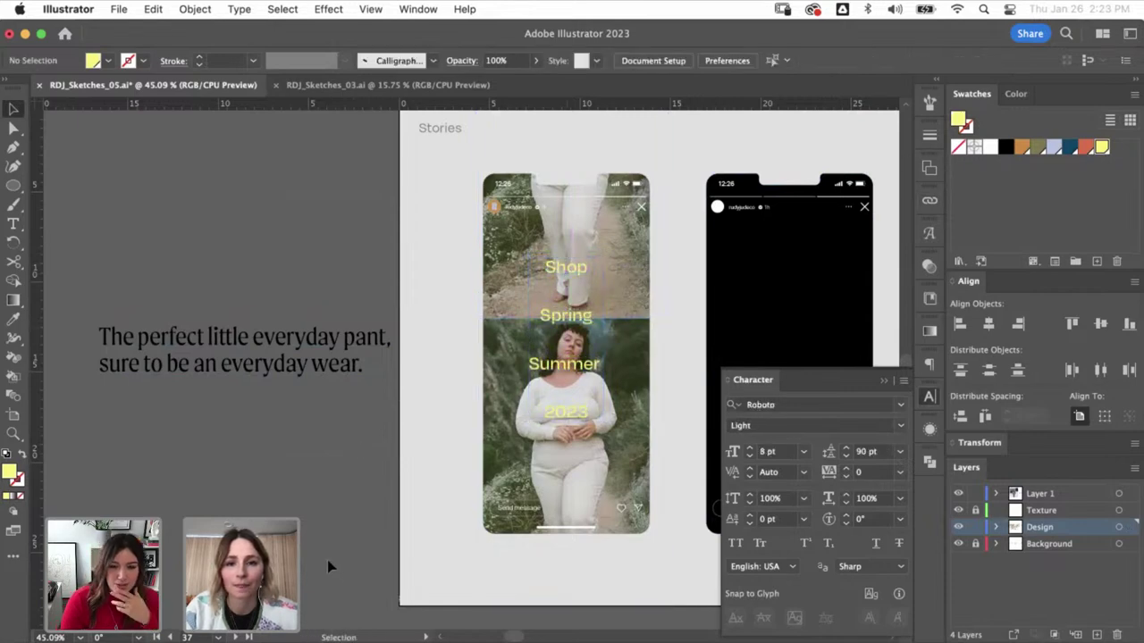
- Copy the tagline's Moret style onto Summer 2023 at 40 pt with 50 pt leading
left_click(328, 342)
left_click(210, 455)
key("t")
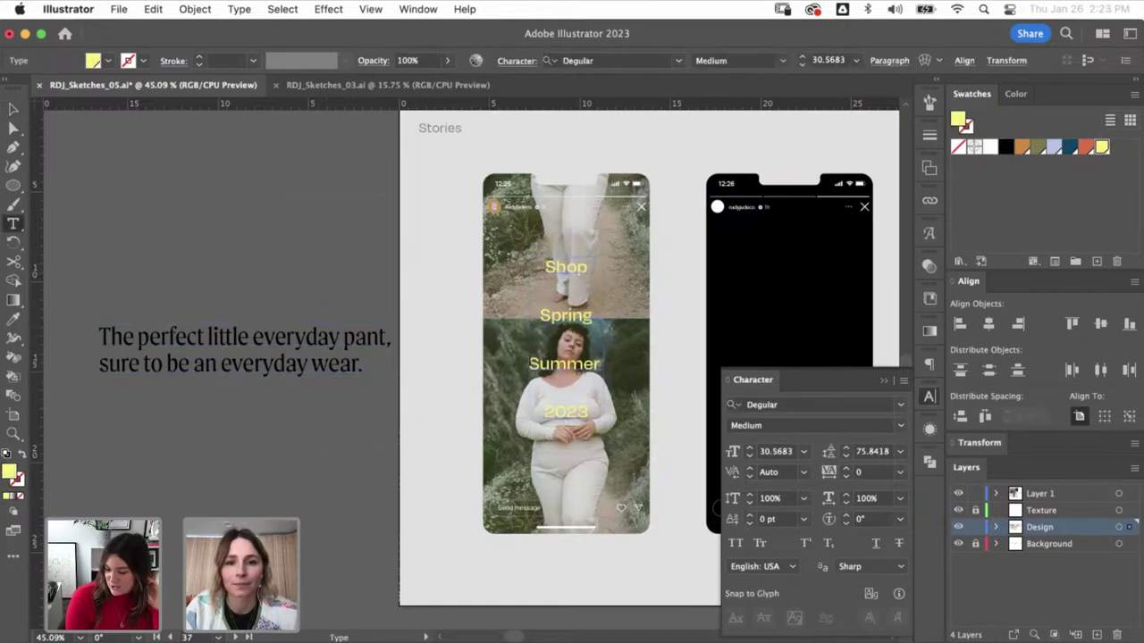
key("i")
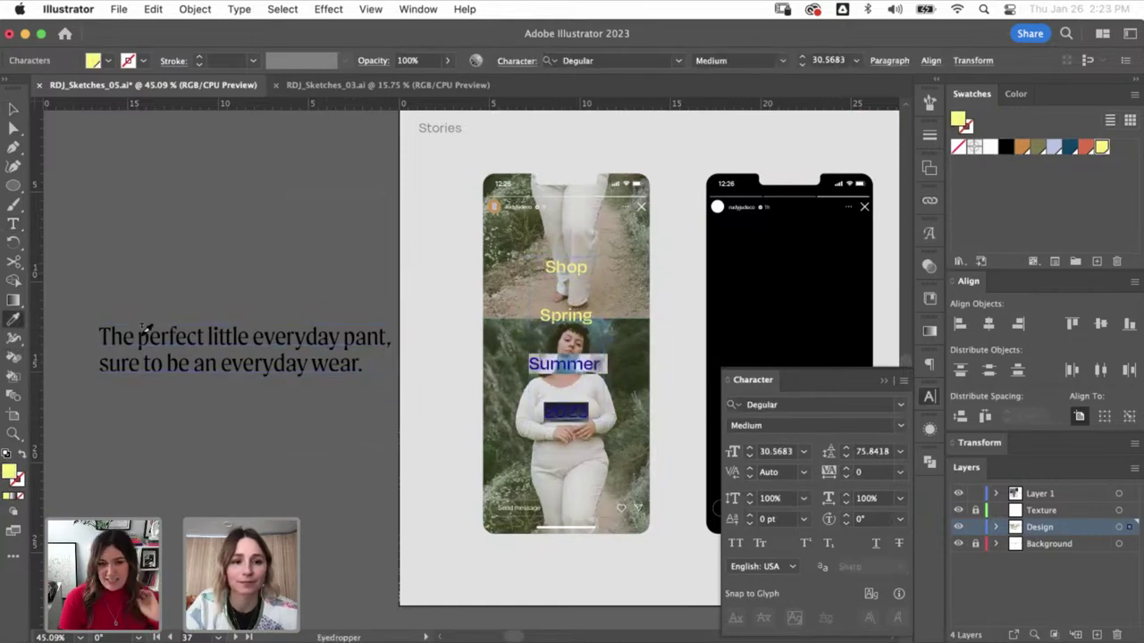
left_click(141, 334)
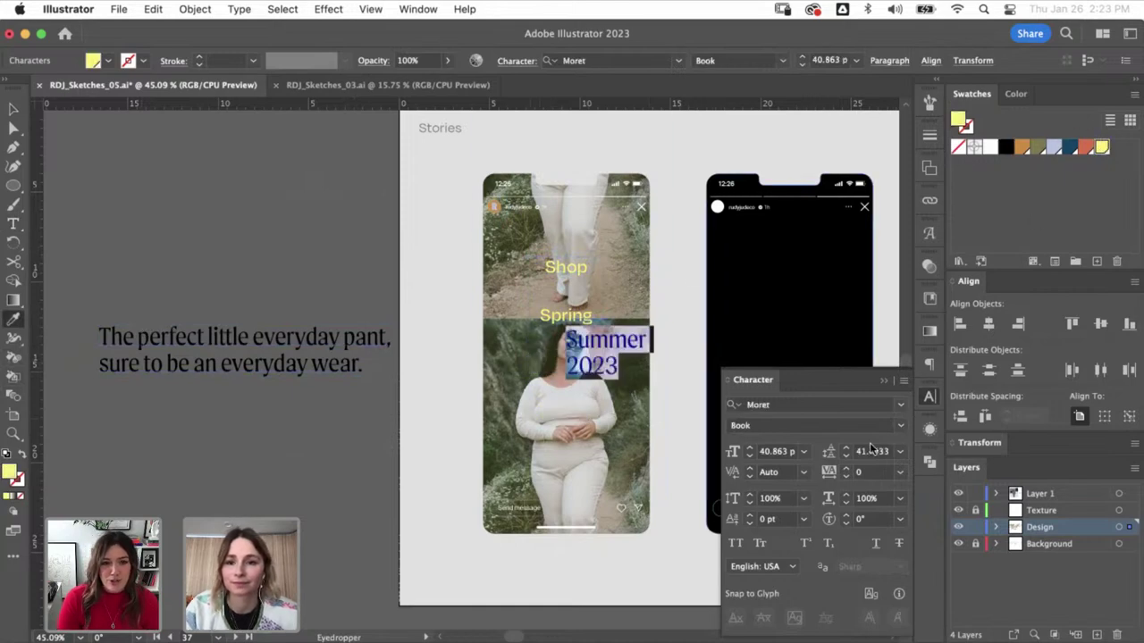
double_click(774, 451)
type("40")
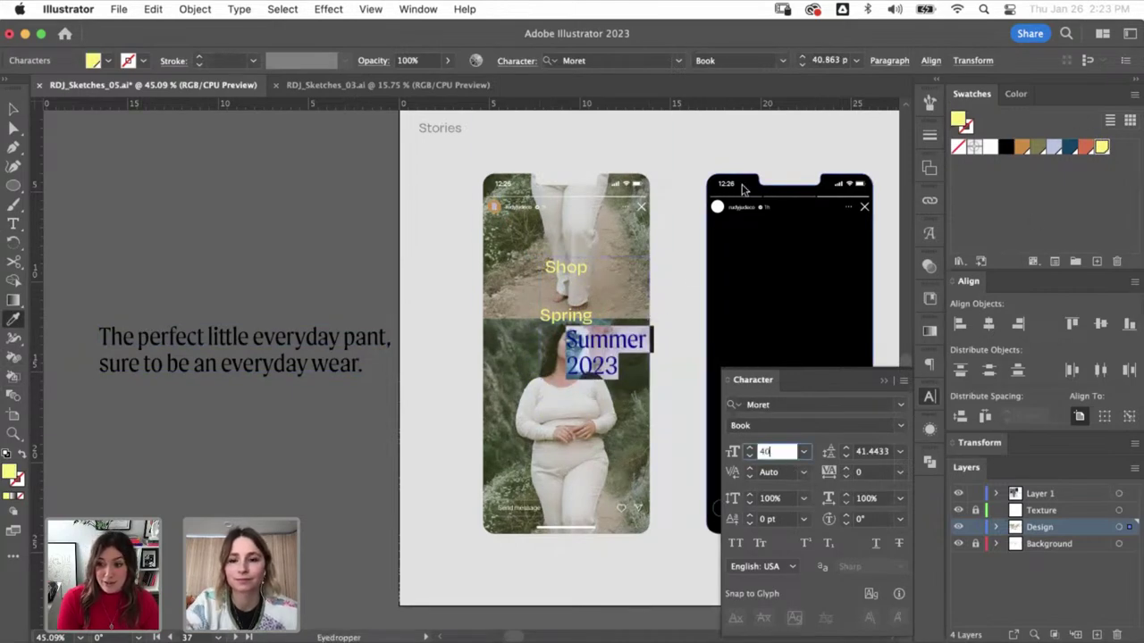
key("Tab")
type("50")
key("Return")
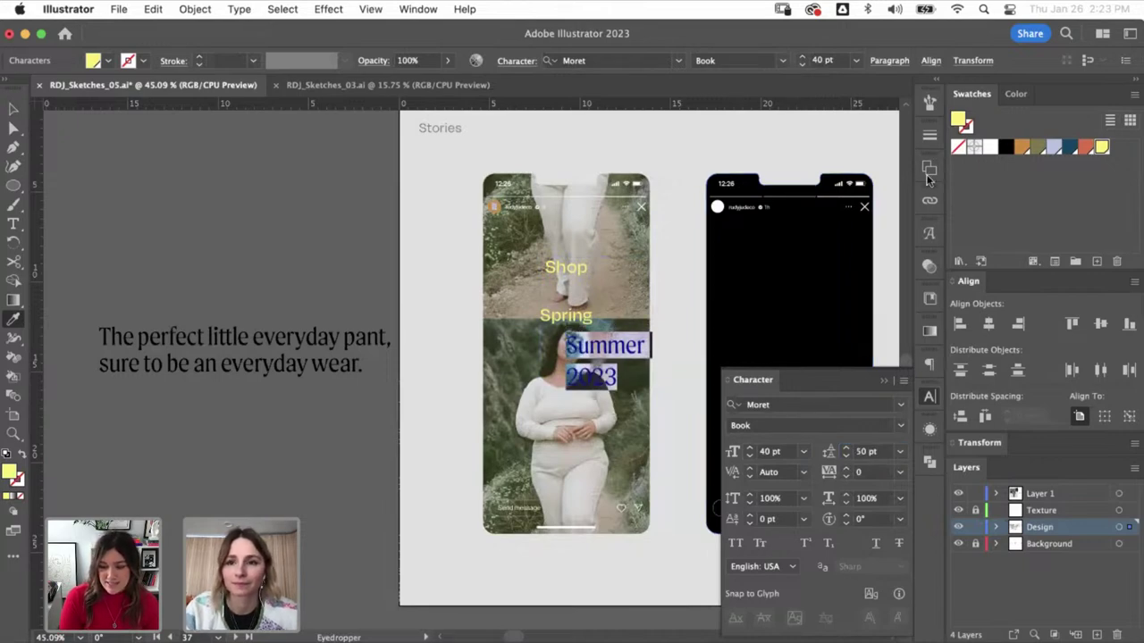
- Centre-align Summer 2023 and give the whole story text 90 pt line spacing
left_click(929, 364)
left_click(762, 384)
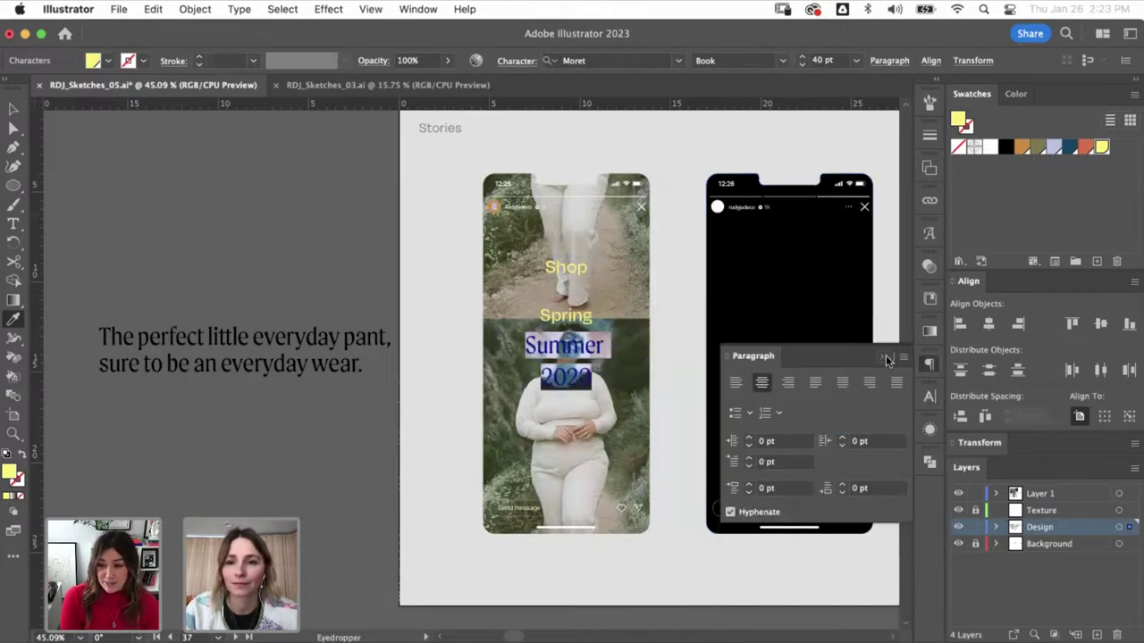
left_click(886, 355)
left_click(609, 353)
key("v")
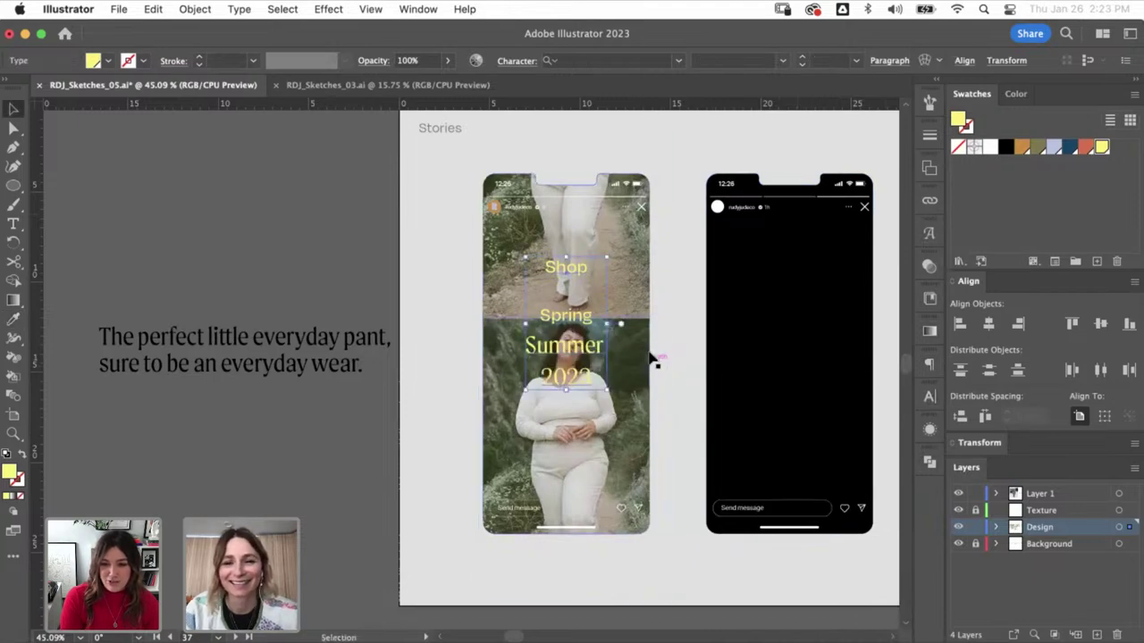
left_click(929, 396)
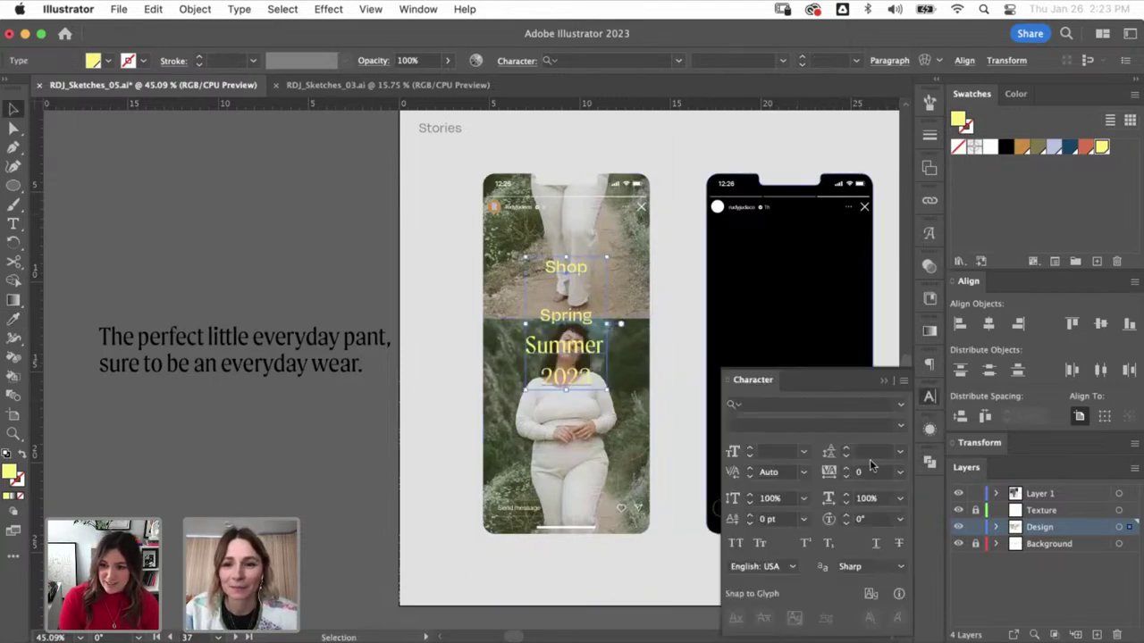
left_click(872, 453)
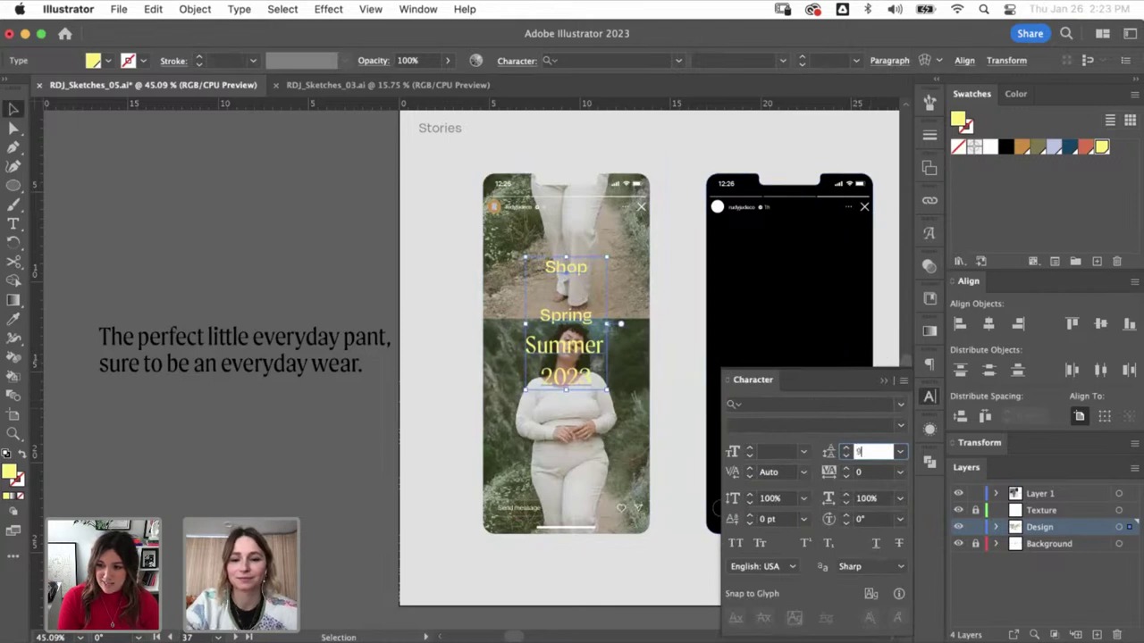
type("90")
key("Return")
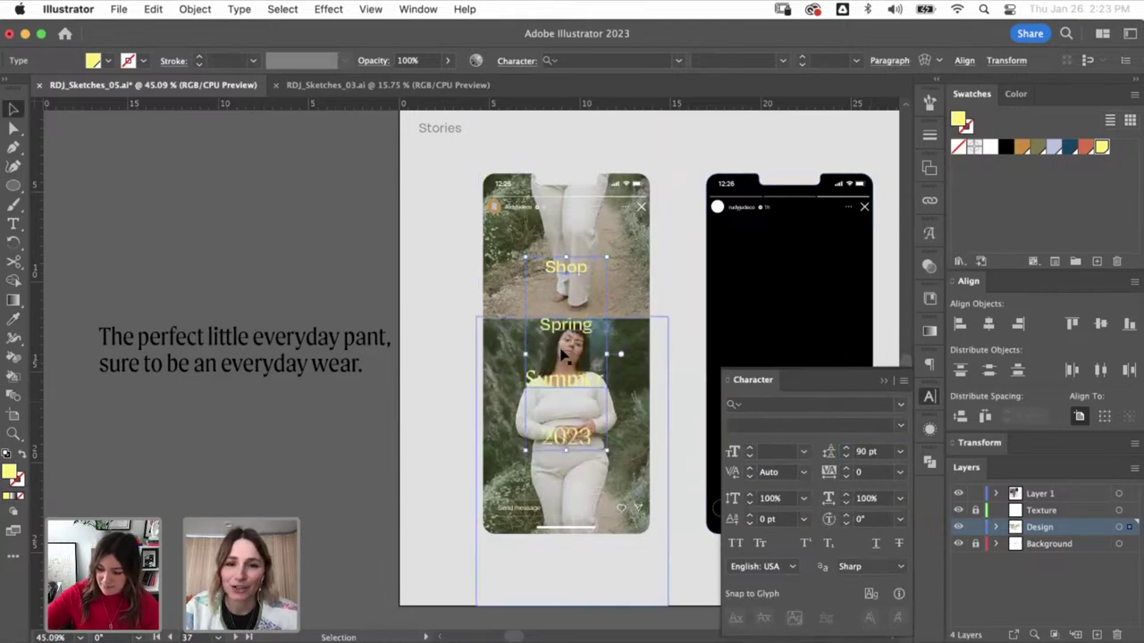
- Reduce the highlighted Summer and 2023 lines to 35 pt
double_click(529, 379)
left_click_drag(525, 379, 699, 487)
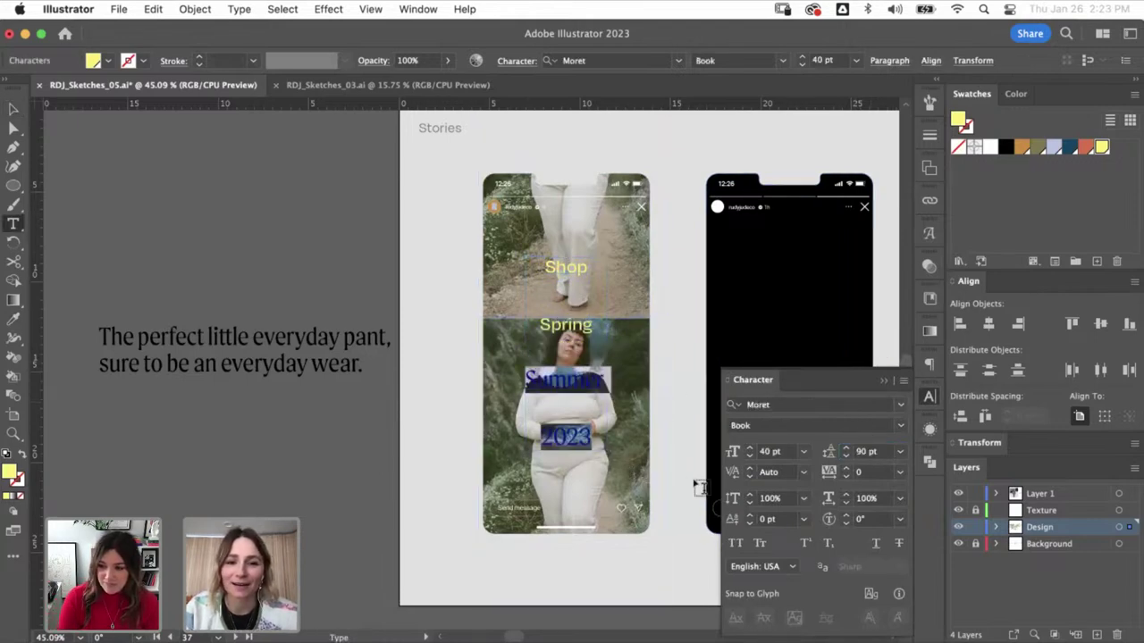
left_click(783, 451)
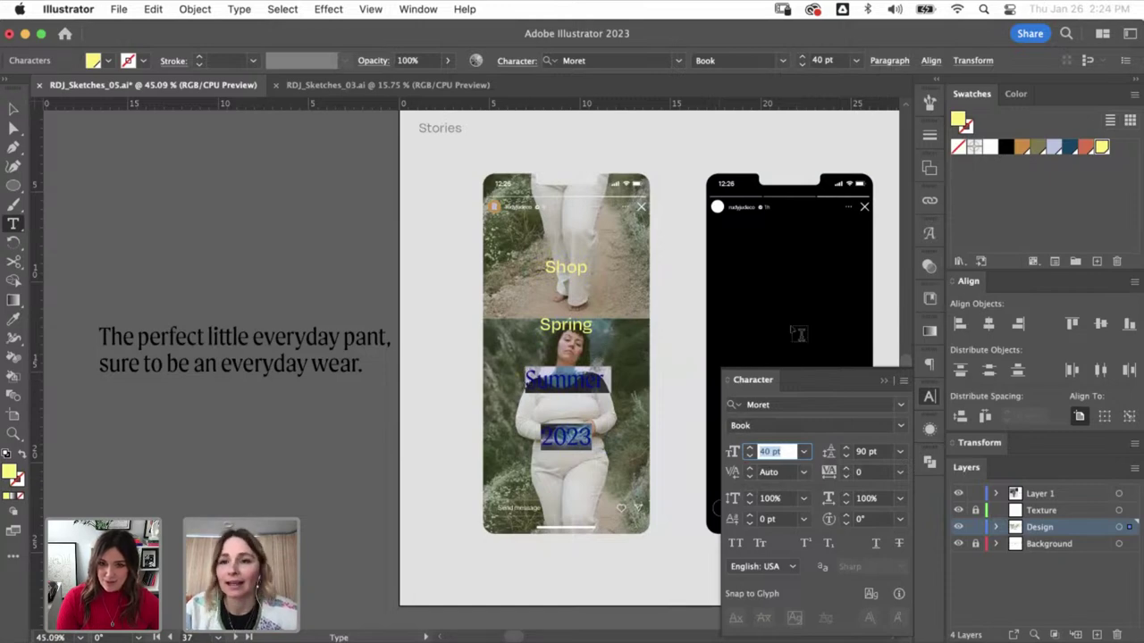
left_click(866, 451)
left_click(778, 451)
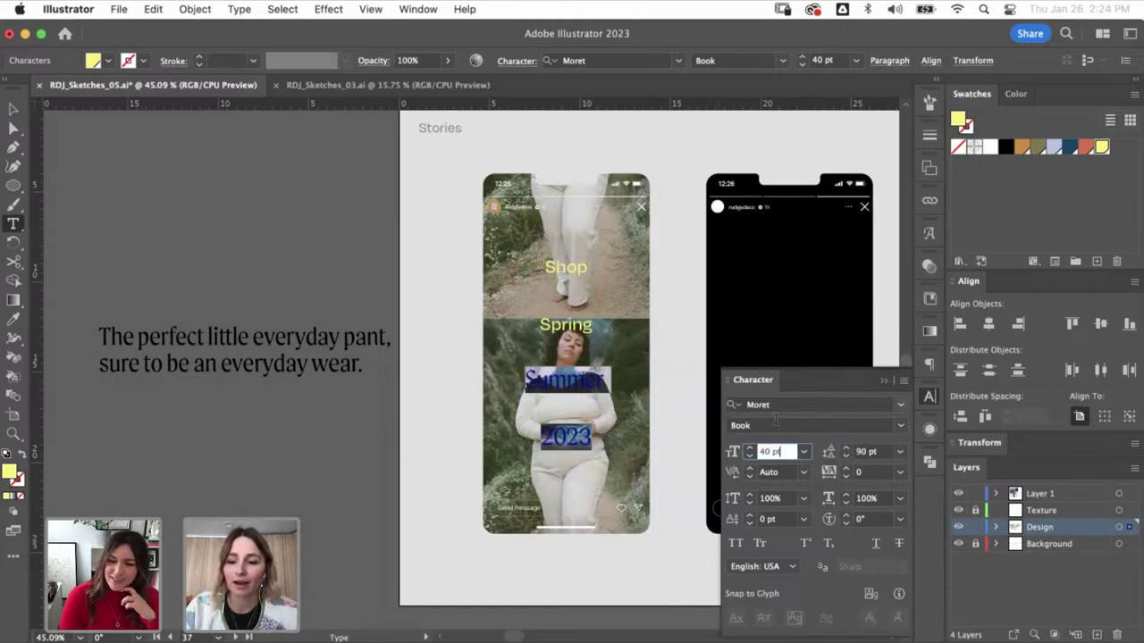
key("Down")
key("Down")
key("Down")
key("Down")
key("Down")
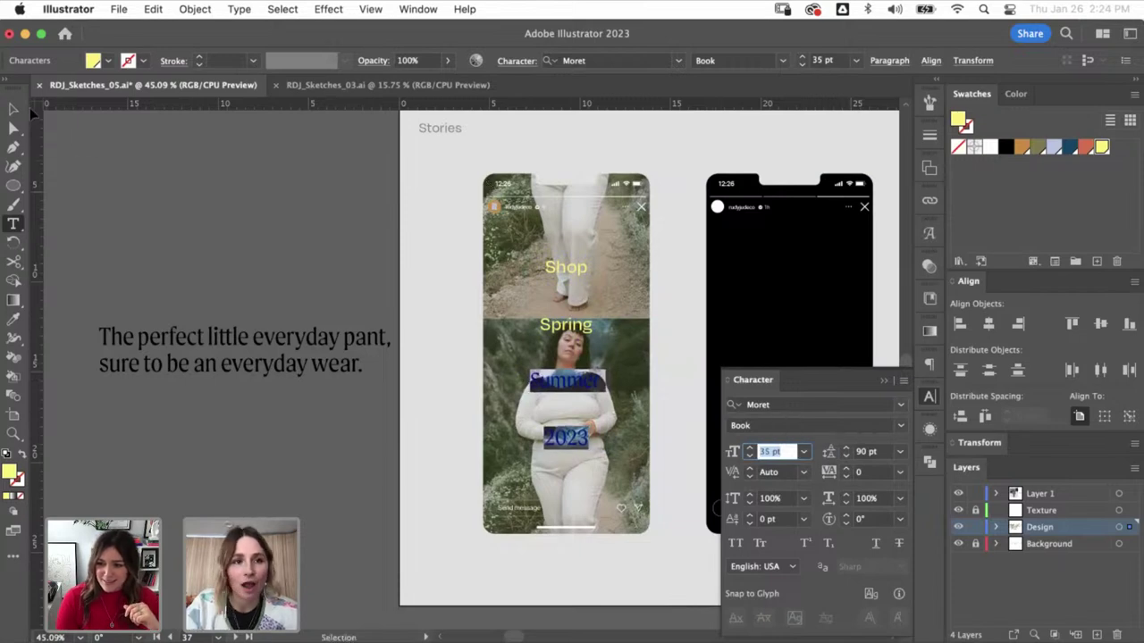
left_click(13, 108)
left_click(123, 193)
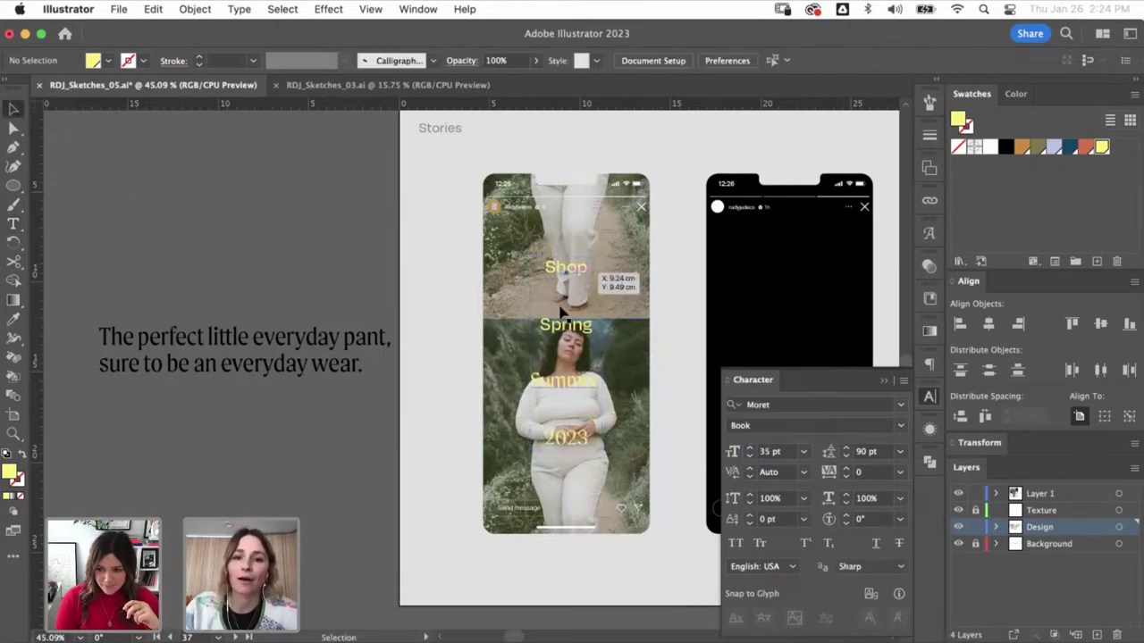
- Give the word Summer the Shop text's Degular style with the Eyedropper
key("t")
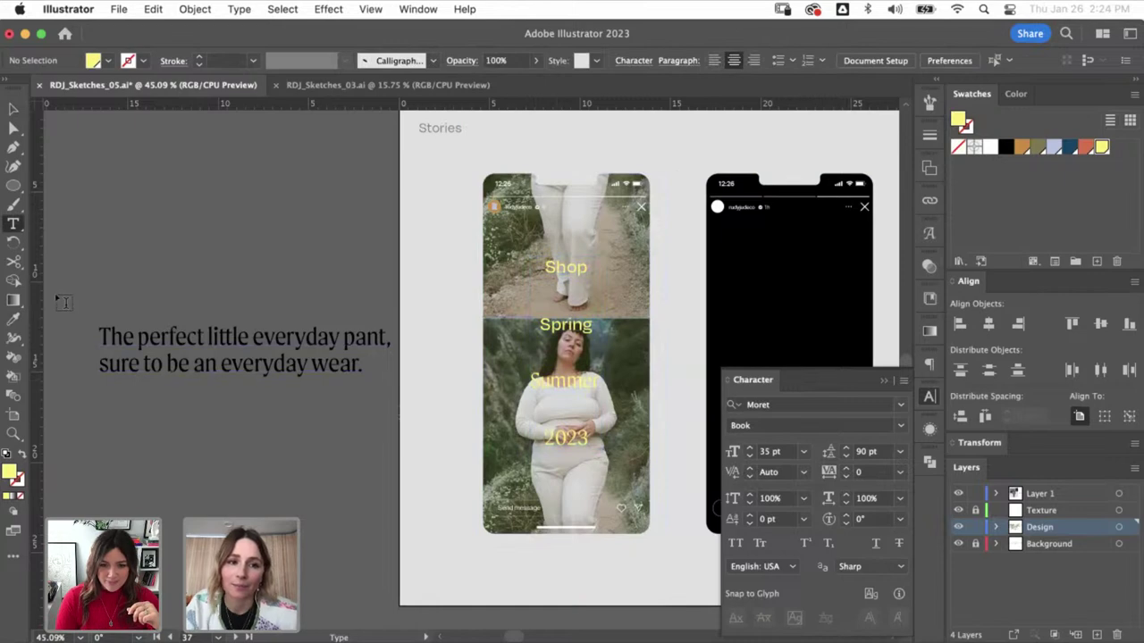
left_click_drag(594, 325, 521, 330)
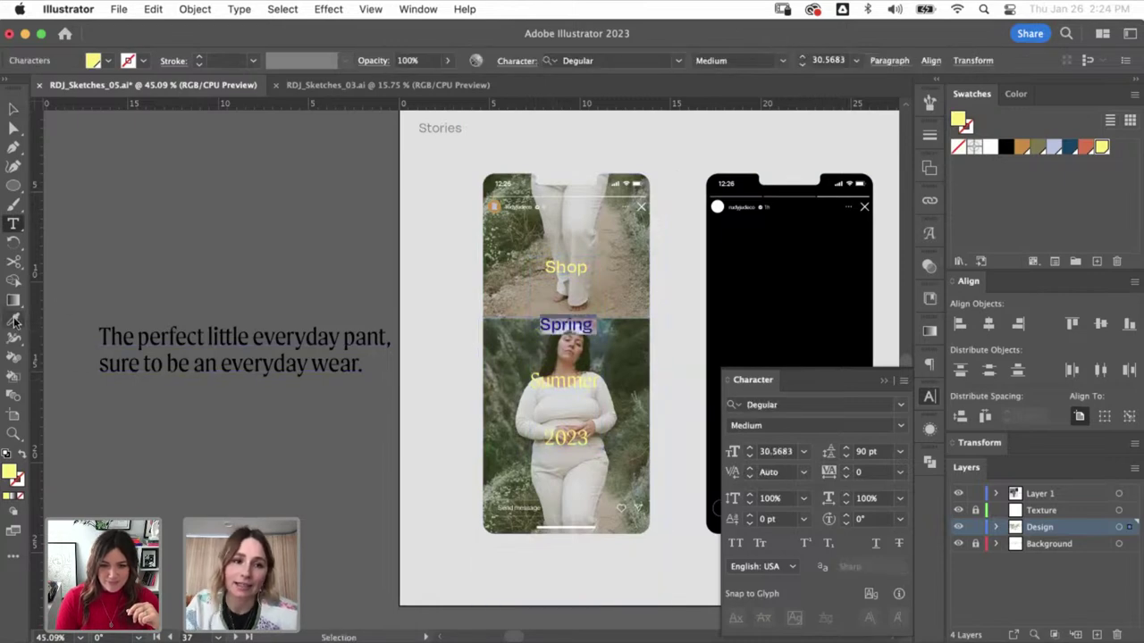
key("v")
left_click(565, 410)
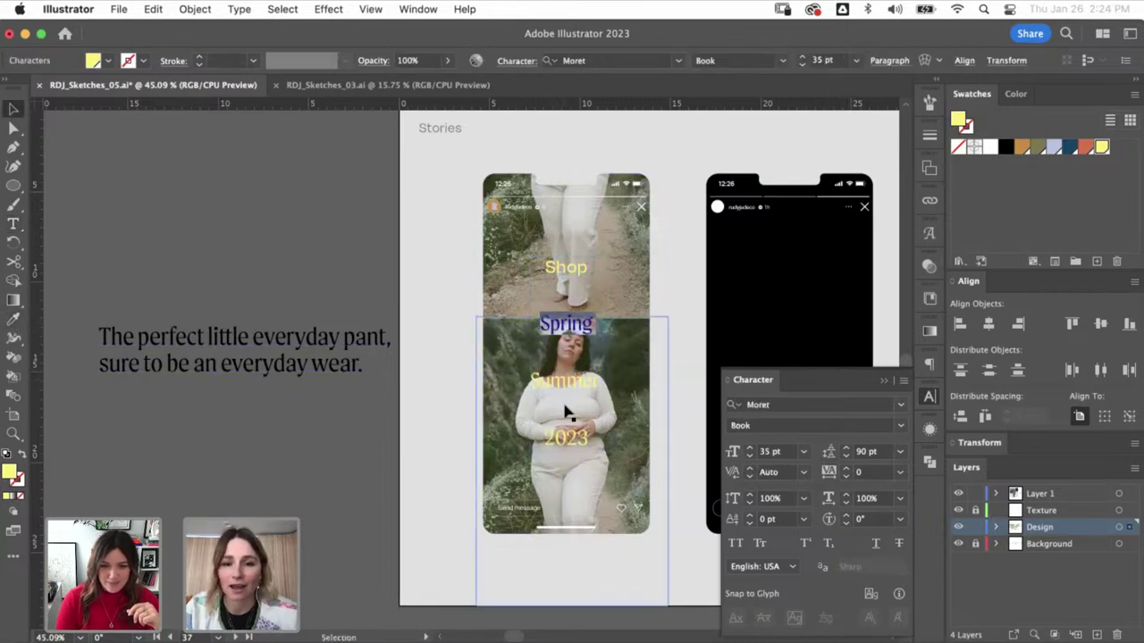
key("t")
left_click_drag(602, 382, 531, 382)
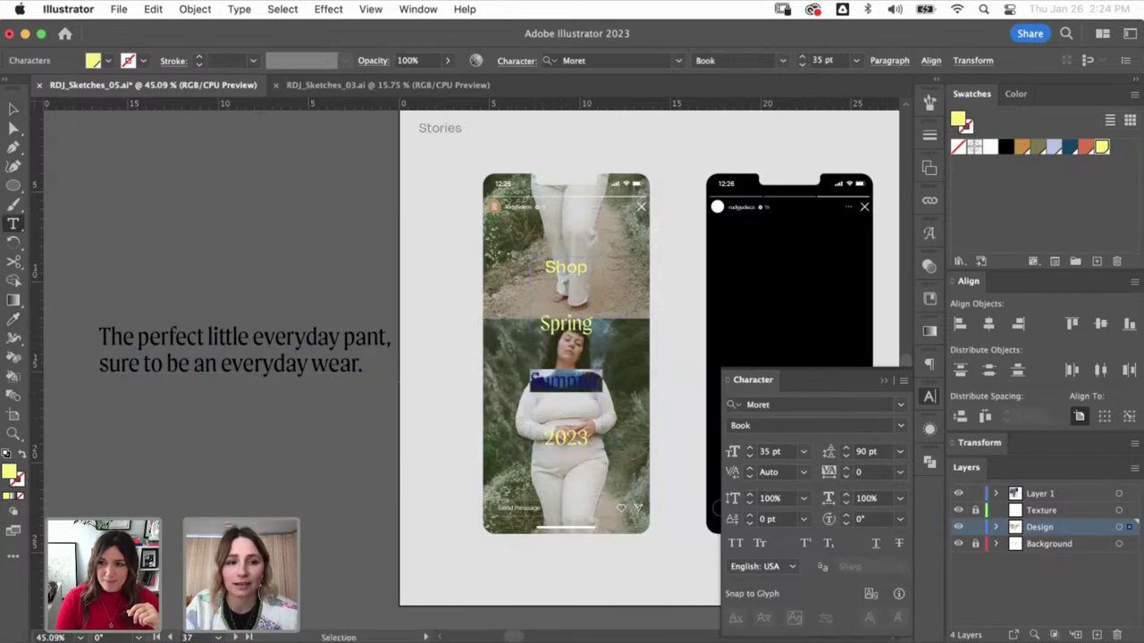
left_click(13, 319)
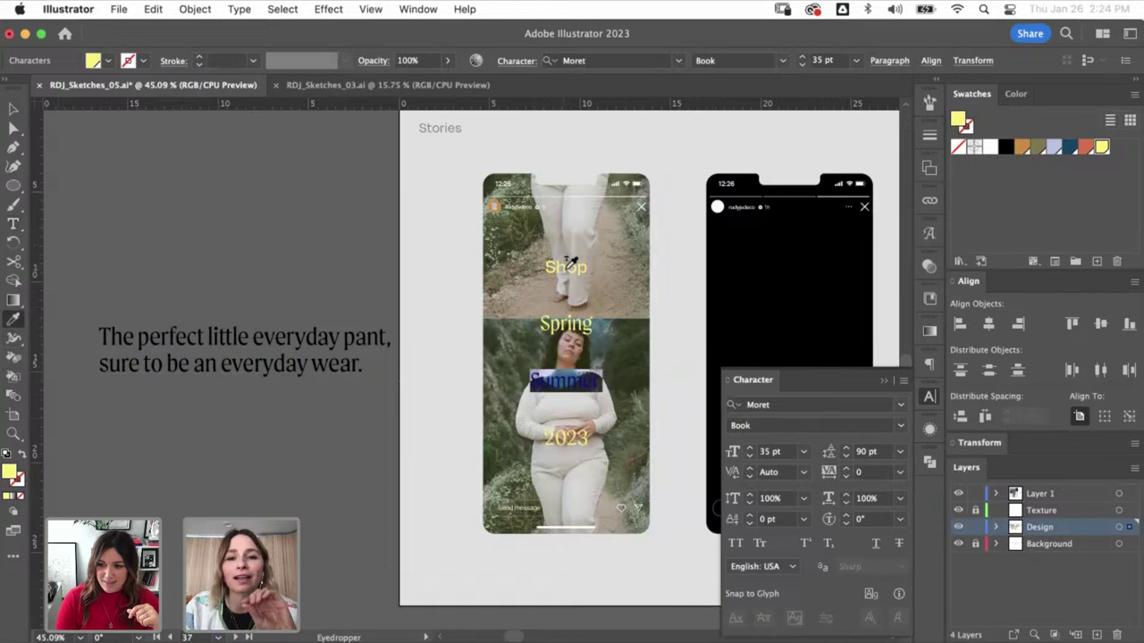
left_click(548, 266)
left_click(16, 111)
left_click(186, 227)
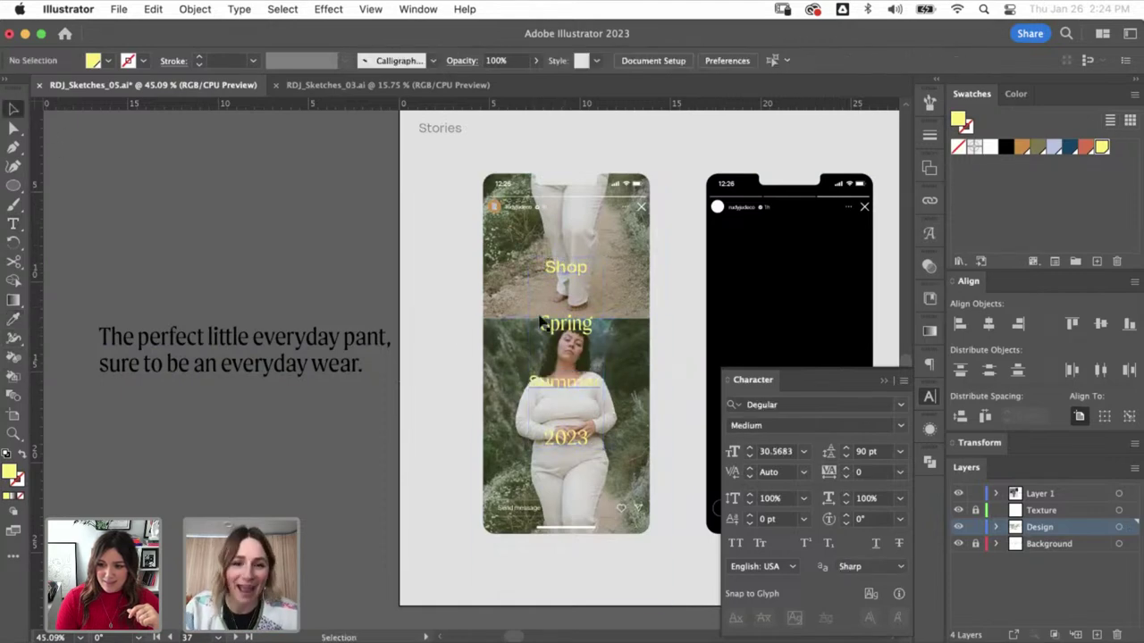
left_click(563, 327)
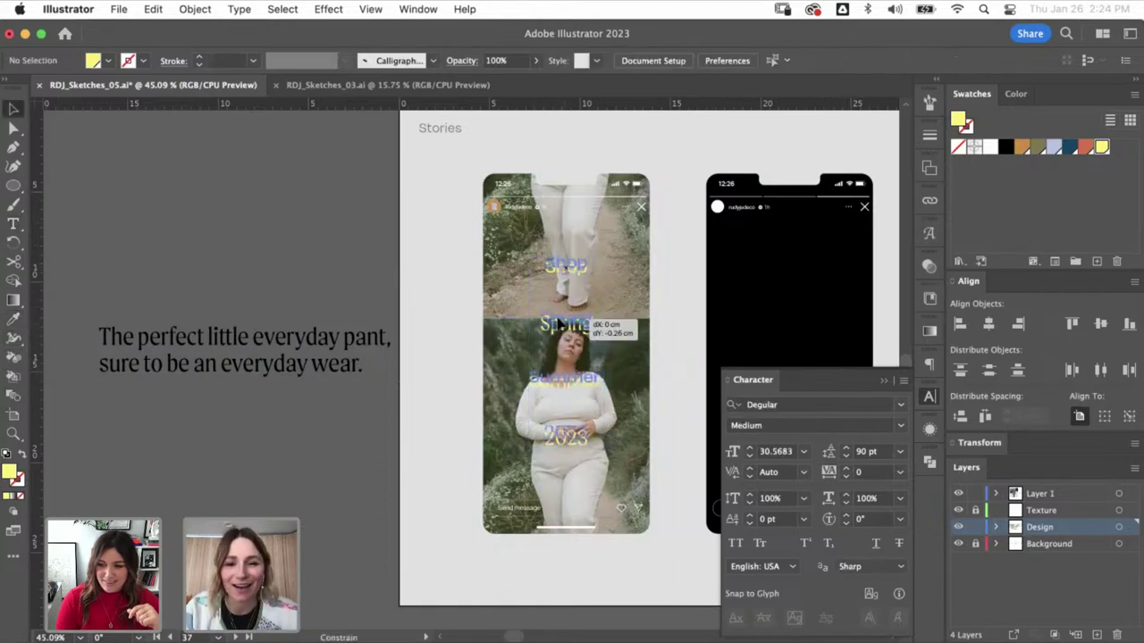
left_click(383, 454)
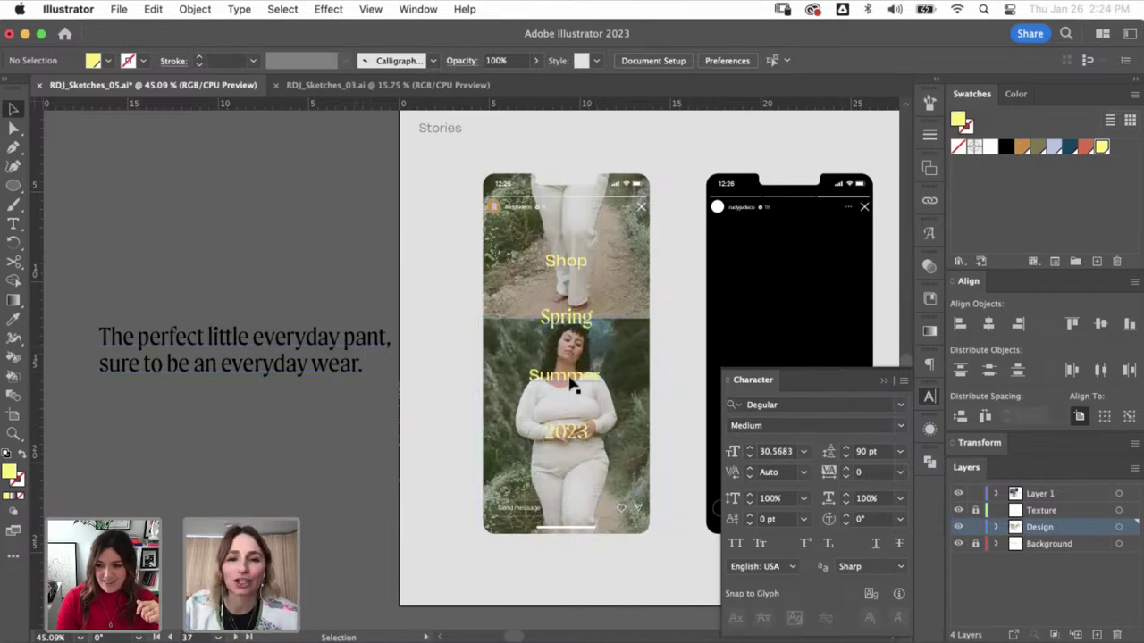
- Set the words Spring and 2023 on the first story phone to 30 pt
left_click_drag(472, 373, 373, 365)
key("t")
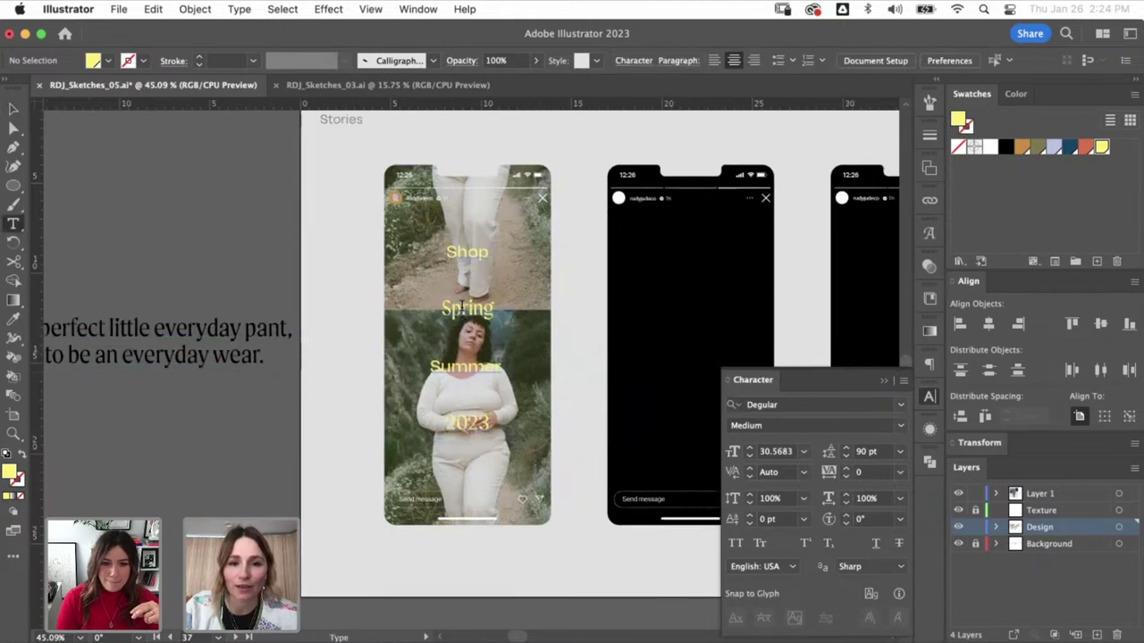
double_click(468, 308)
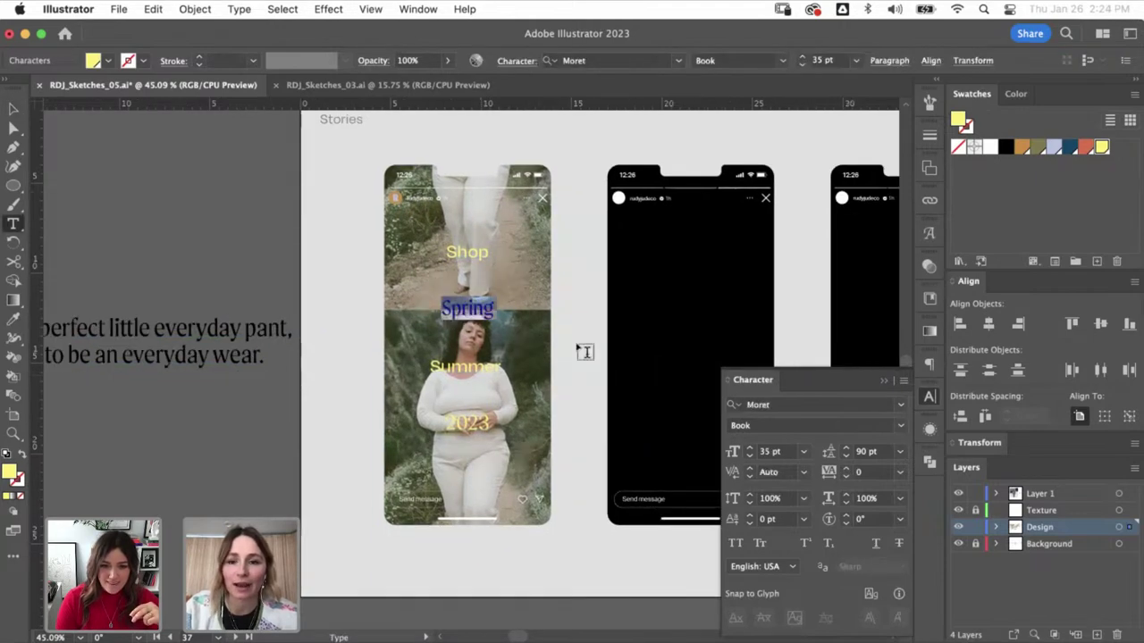
left_click(774, 452)
key("Return")
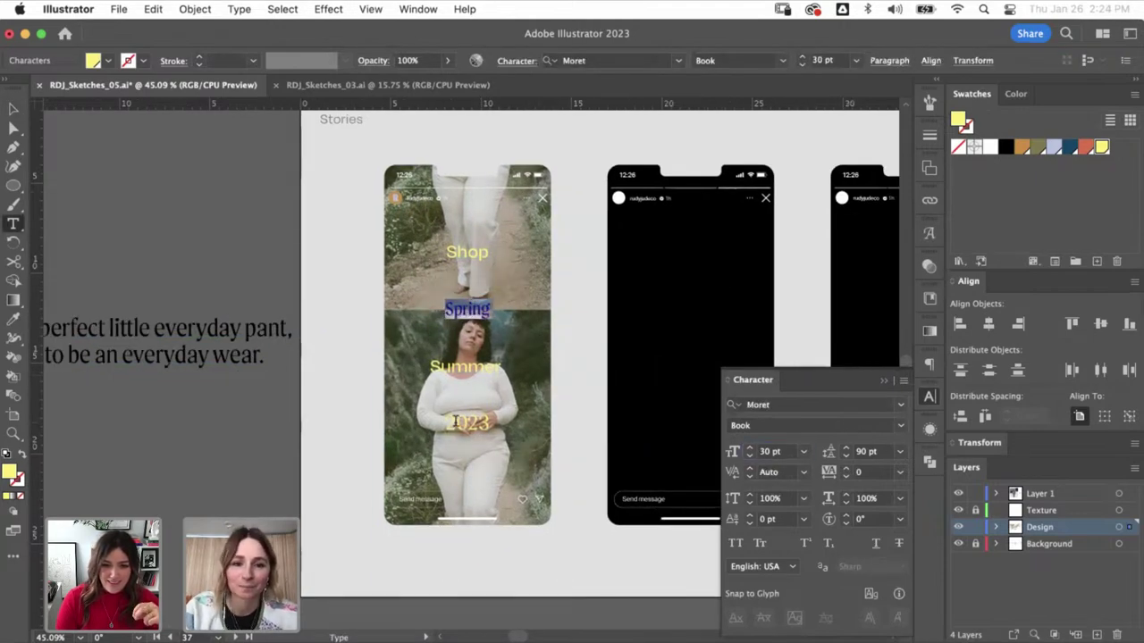
left_click_drag(455, 422, 530, 435)
double_click(451, 425)
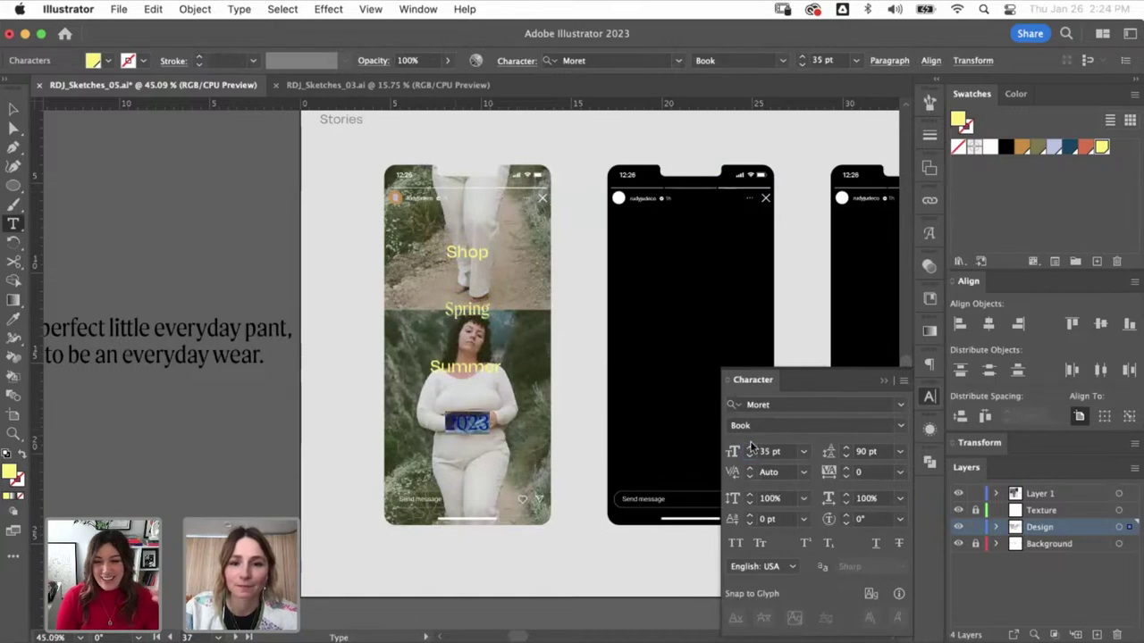
left_click(741, 452)
type("30")
key("Return")
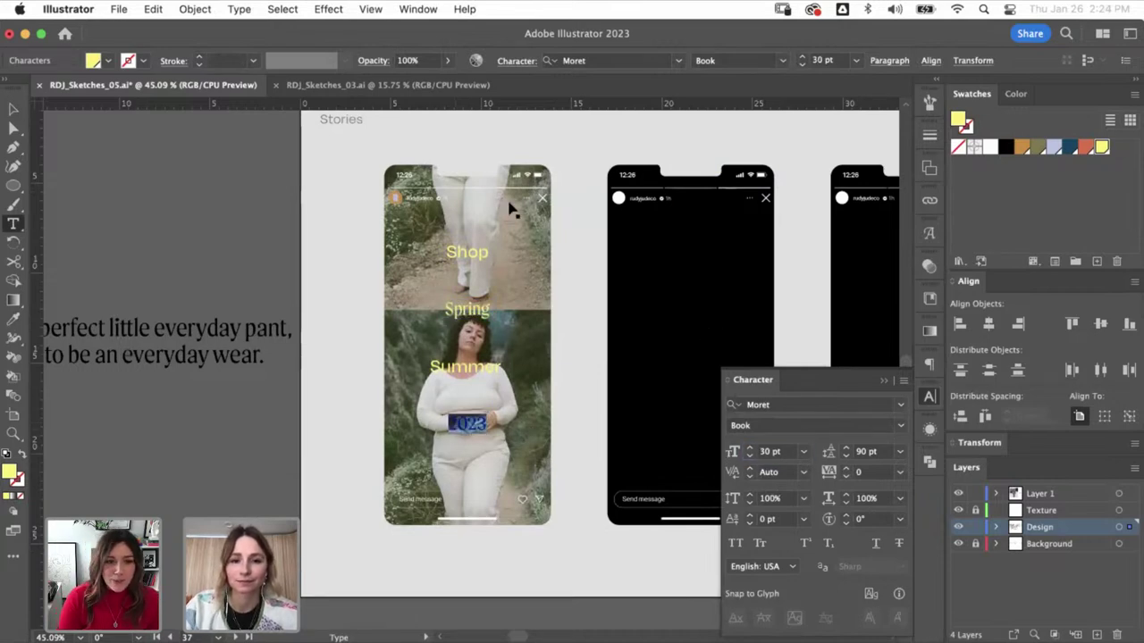
- Close the character settings and select the layered garment graphic on the RUDY JUDE board
key("Escape")
left_click_drag(546, 319, 409, 309)
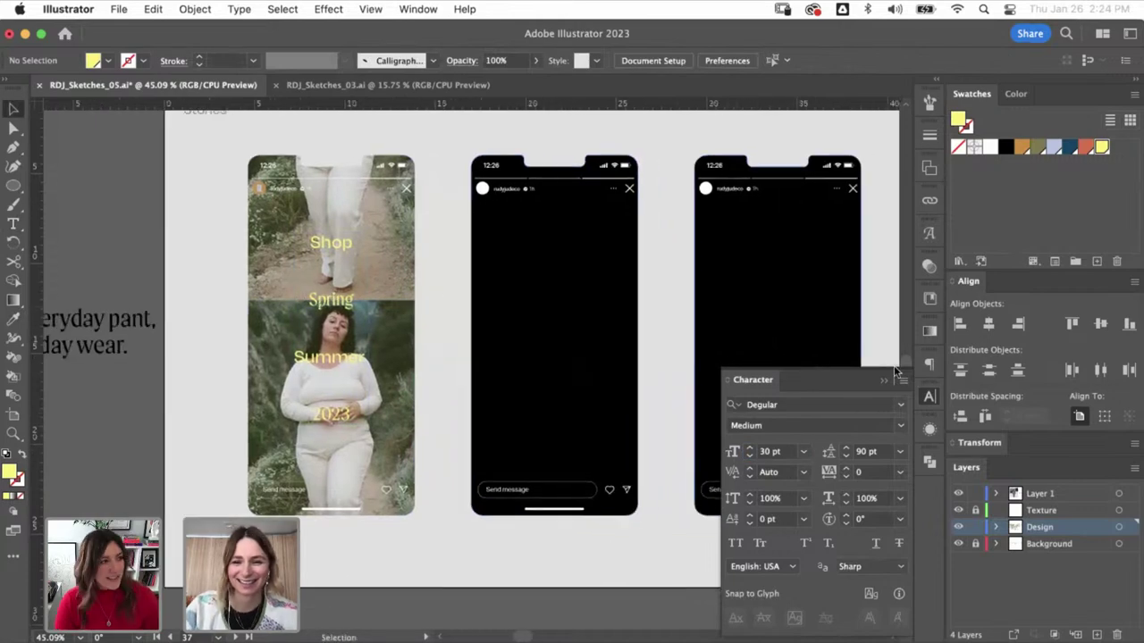
left_click(883, 384)
key("super+minus")
key("super+minus")
key("super+minus")
key("super+minus")
key("super+minus")
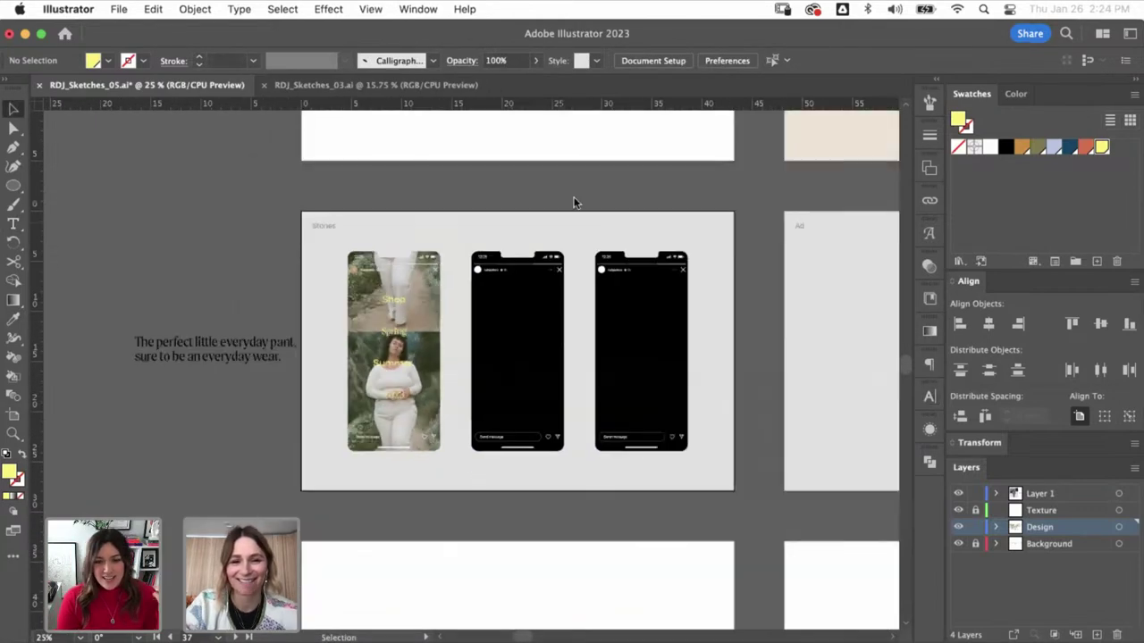
scroll(568, 214, "up", 10)
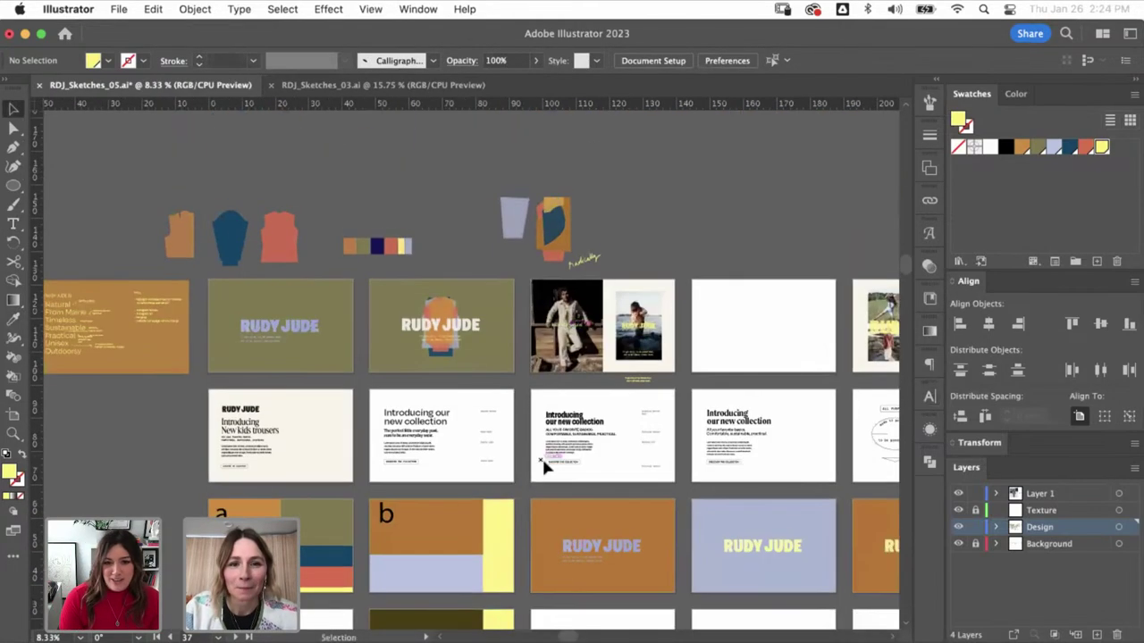
left_click(430, 318)
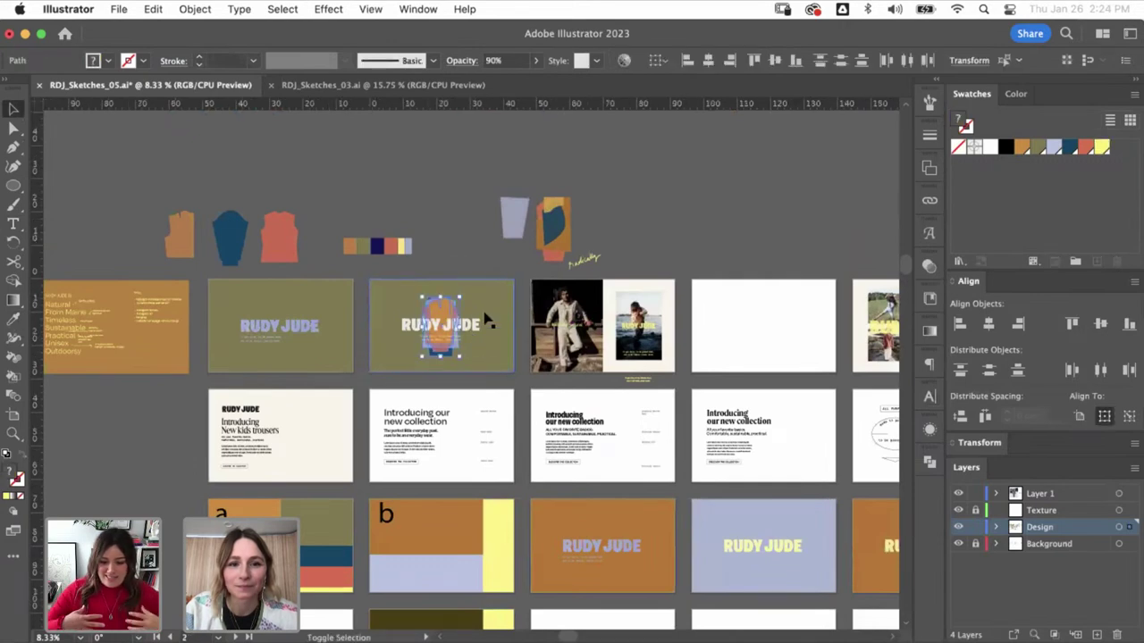
- Paste the garment graphic onto the middle story phone and shrink it to fit
scroll(402, 464, "down", 7)
scroll(402, 464, "left", 3)
key("z")
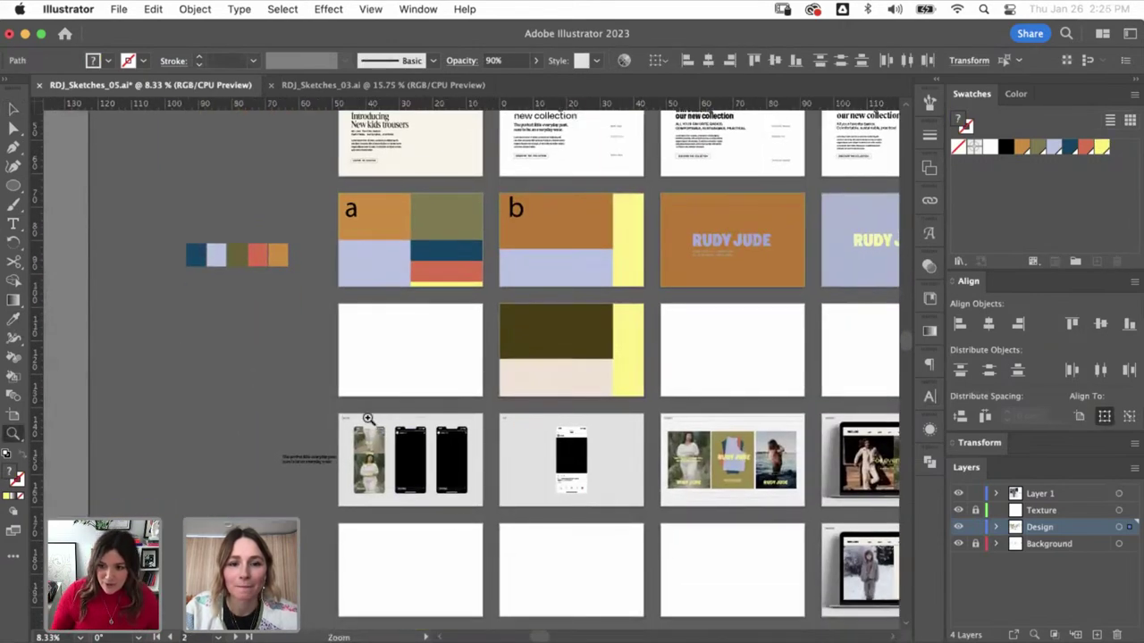
left_click(368, 418)
key("v")
key("super+v")
left_click_drag(471, 225, 518, 420)
left_click(507, 411)
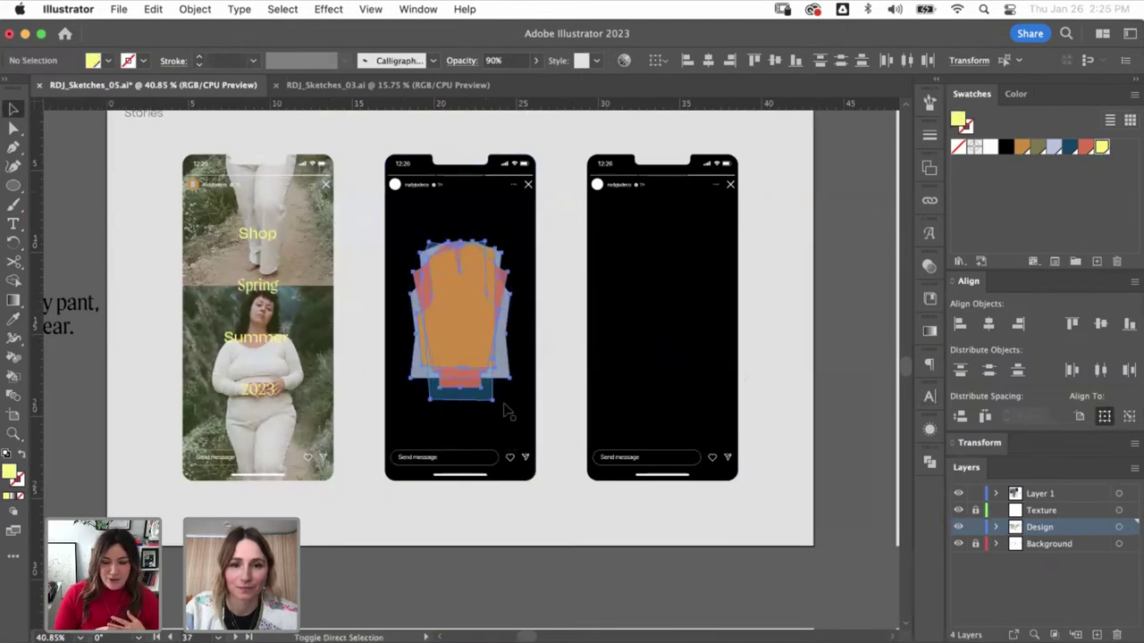
- Fill the middle phone's background shape olive green
key("a")
left_click(508, 411)
left_click(1034, 152)
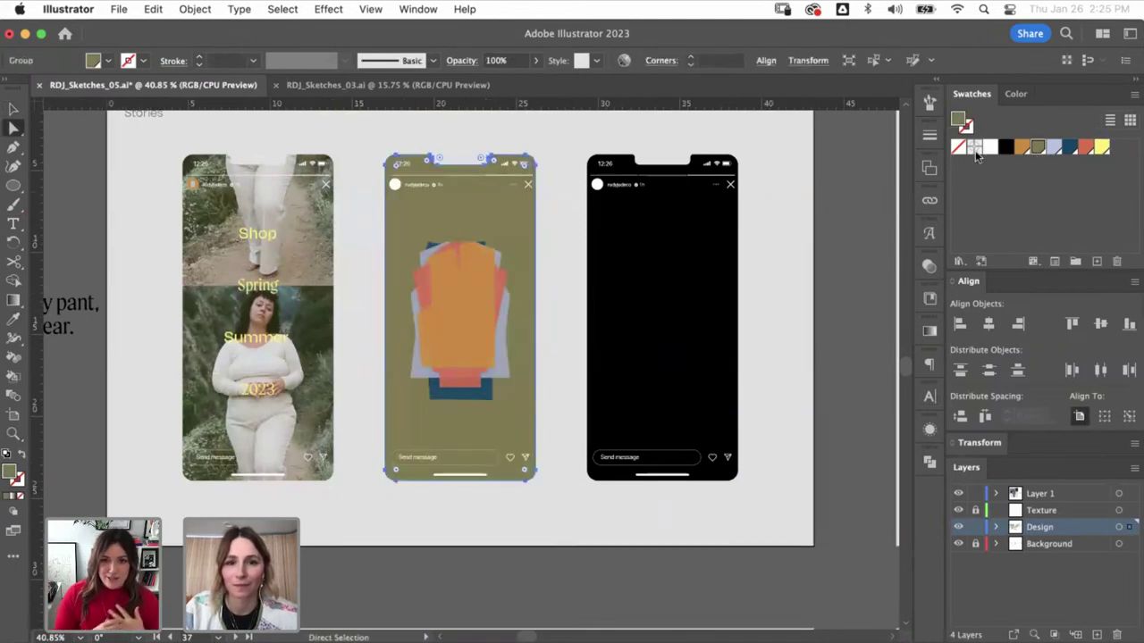
left_click(572, 223)
key("v")
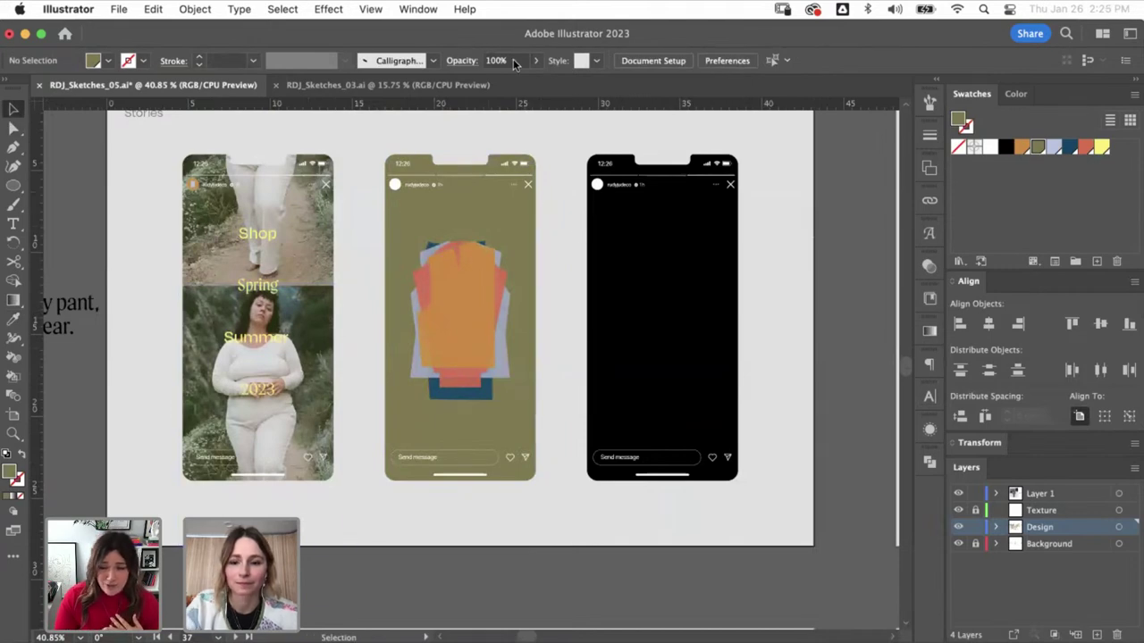
- Find and select the yellow RUDY JUDE logo image on its artboard
key("super+minus")
key("super+minus")
key("super+minus")
key("super+minus")
scroll(547, 351, "up", 5)
scroll(536, 335, "right", 2)
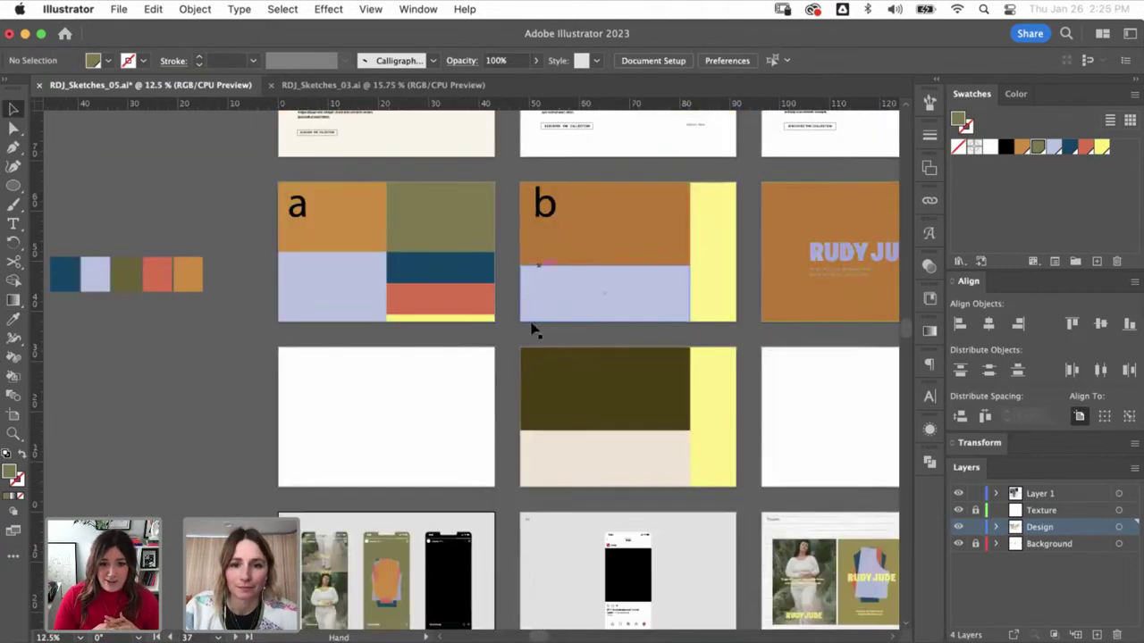
scroll(480, 370, "up", 8)
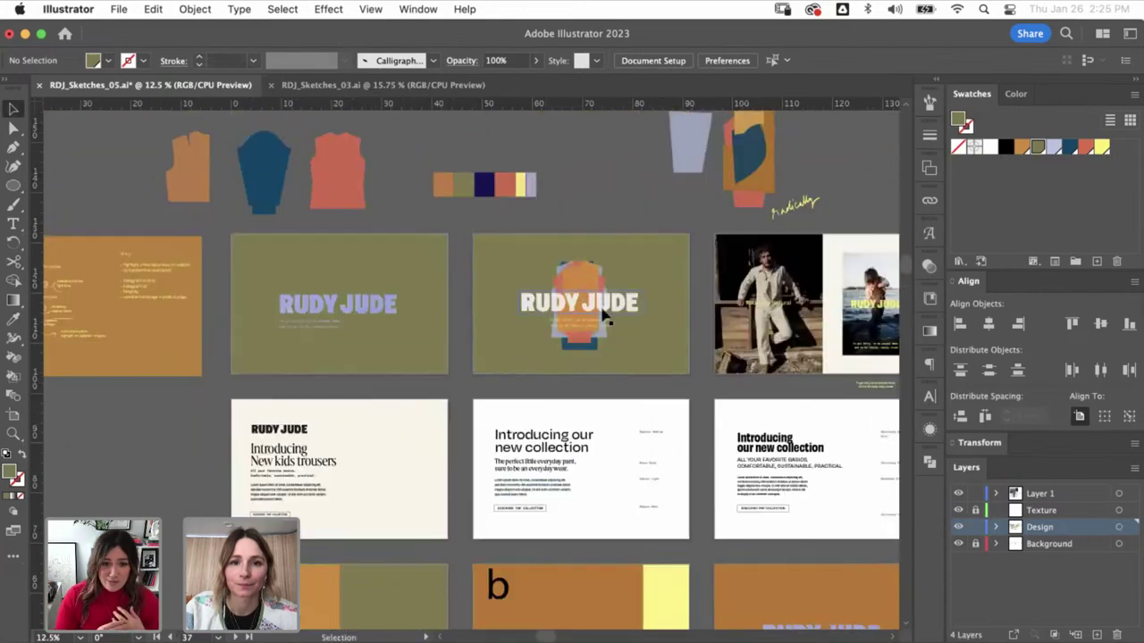
scroll(548, 445, "right", 5)
left_click(437, 456)
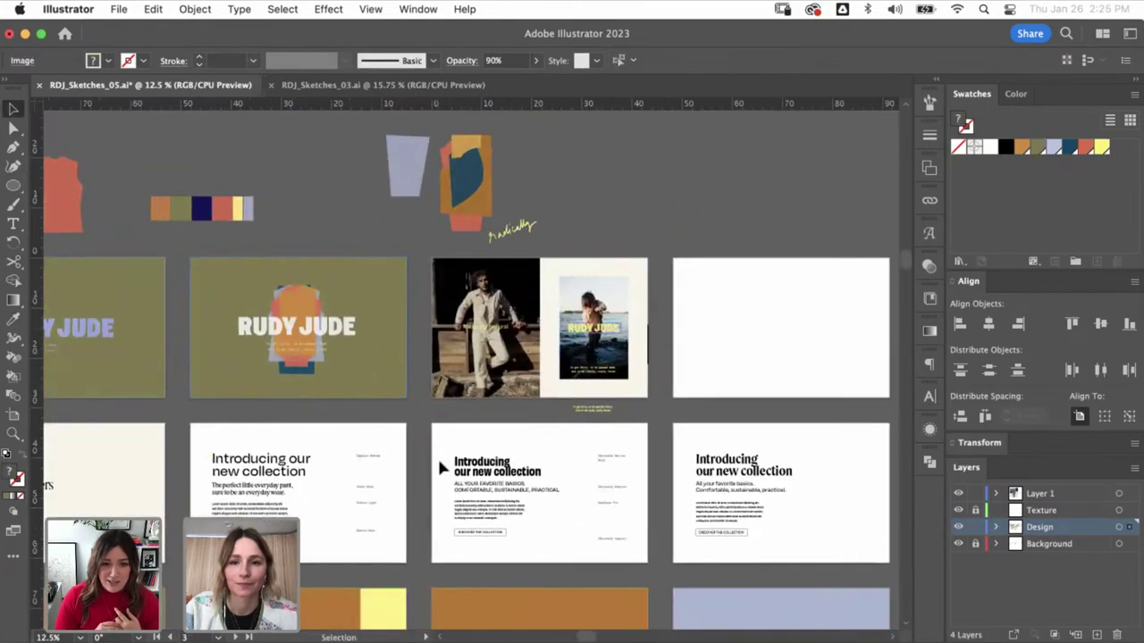
scroll(536, 375, "down", 3)
scroll(536, 376, "left", 3)
scroll(644, 294, "down", 10)
scroll(643, 294, "left", 4)
- Paste the yellow RUDY JUDE logo, scale it, and centre it horizontally on the middle phone
key("z")
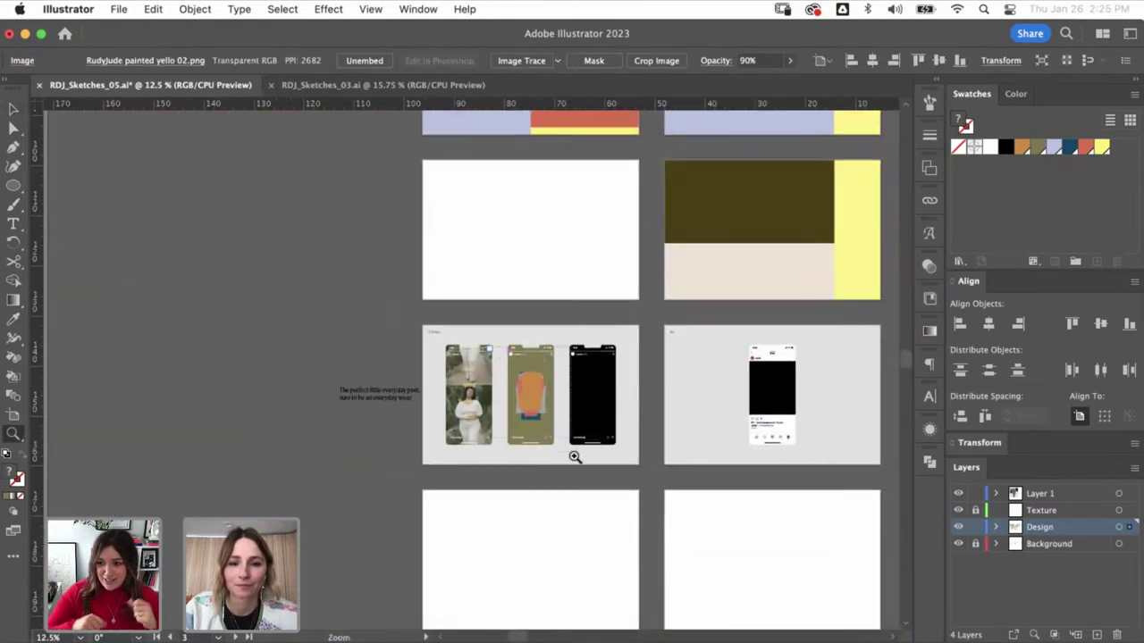
left_click(570, 451)
key("ctrl+v")
key("v")
left_click_drag(615, 369, 561, 336)
left_click(490, 191, "shift")
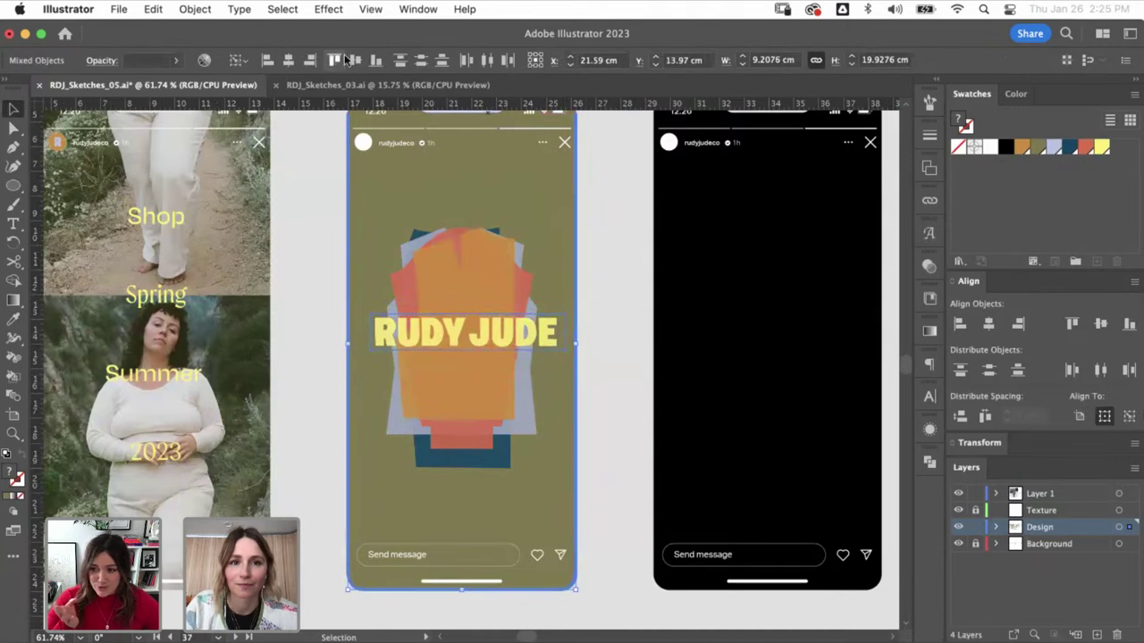
left_click(288, 64)
left_click(536, 336)
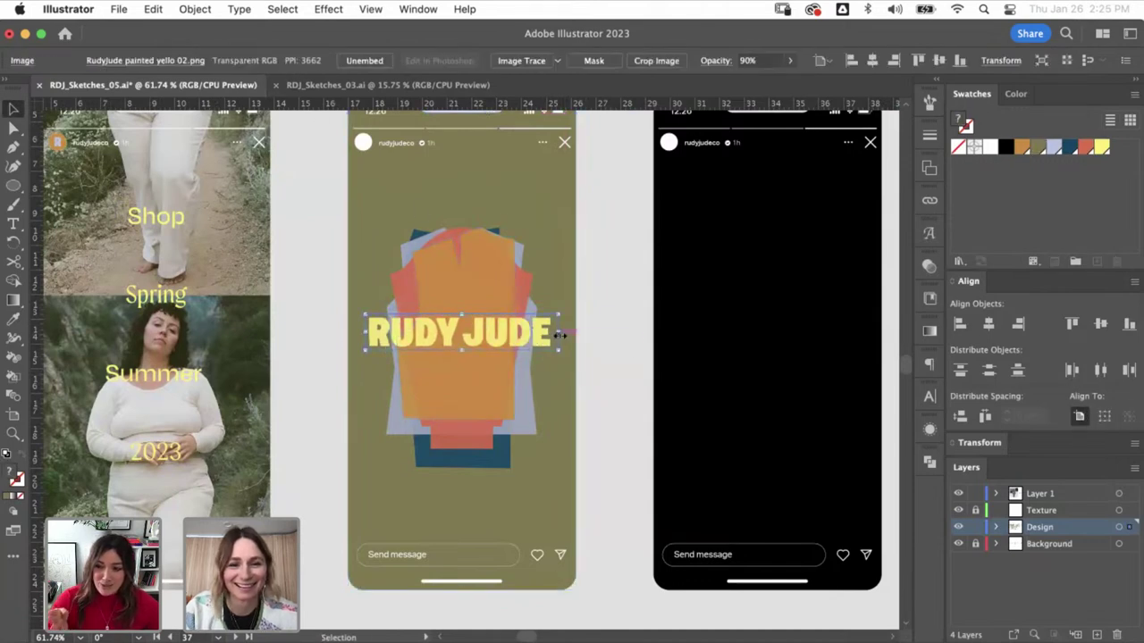
left_click_drag(561, 337, 569, 336)
left_click(590, 344)
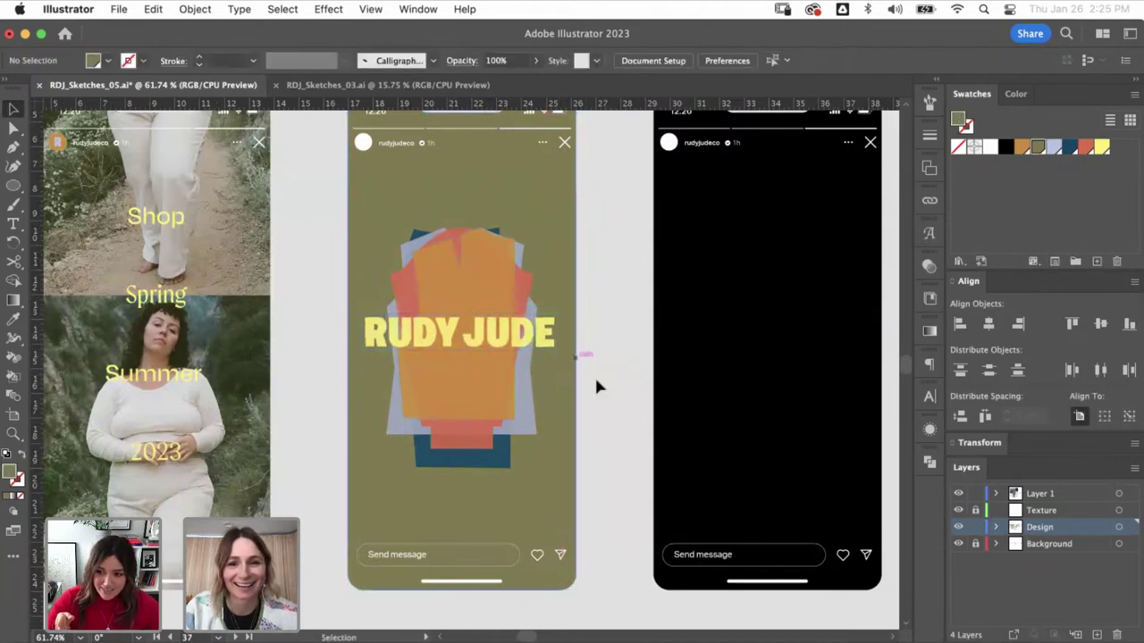
- Copy the Shop/Spring/Summer/2023 words onto the middle phone and match them to Spring's style
left_click(525, 335)
left_click_drag(374, 366, 414, 378)
key("i")
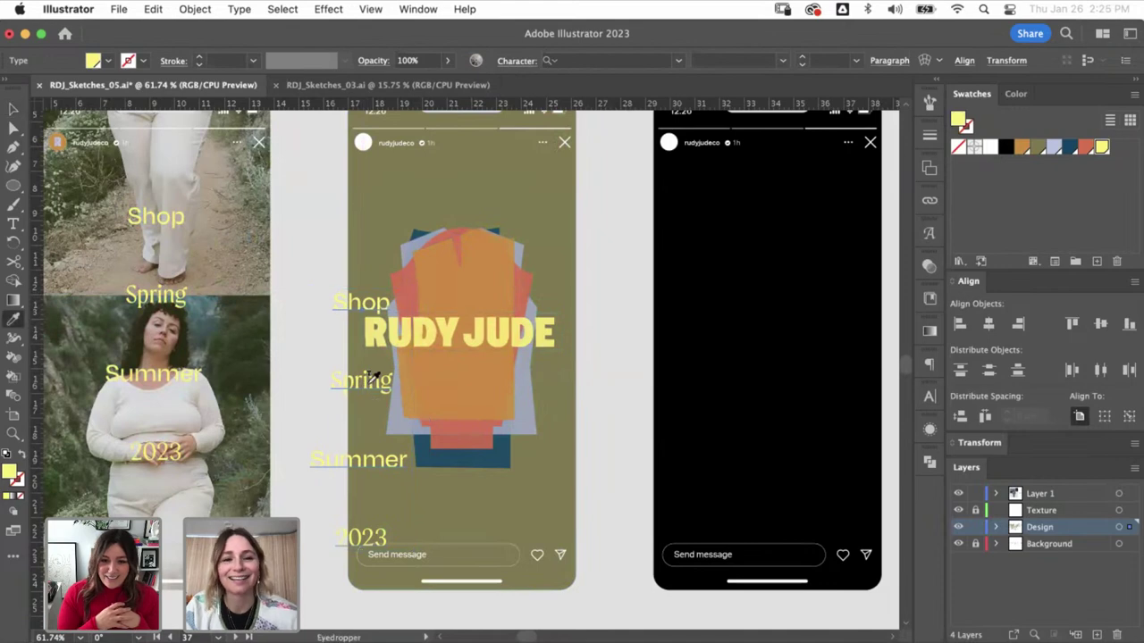
left_click(373, 377)
key("v")
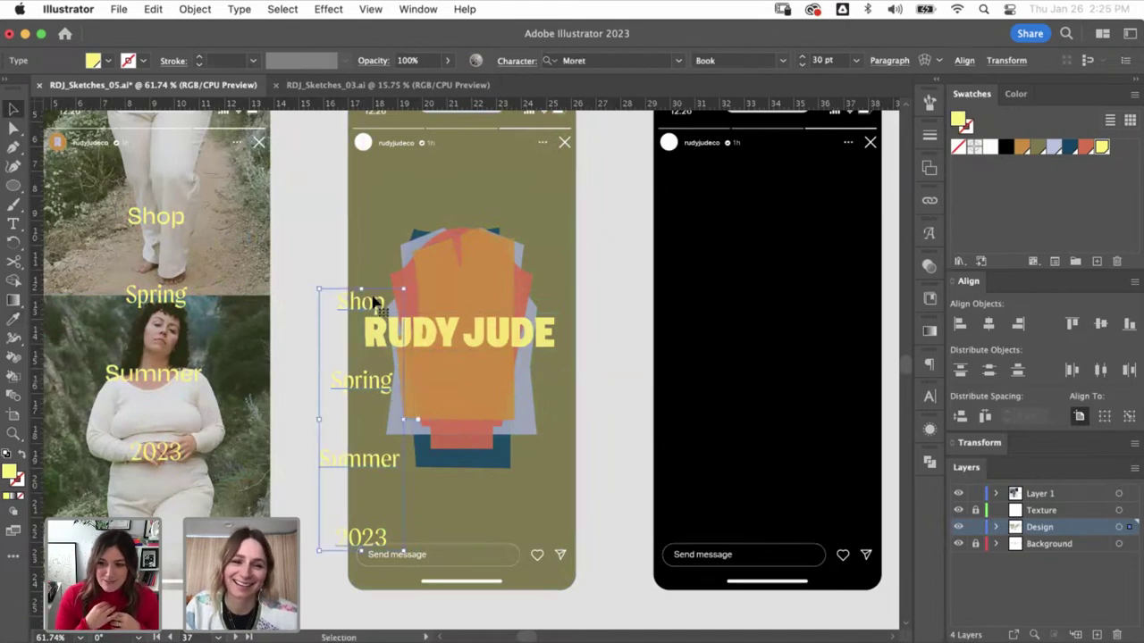
key("super+shift+a")
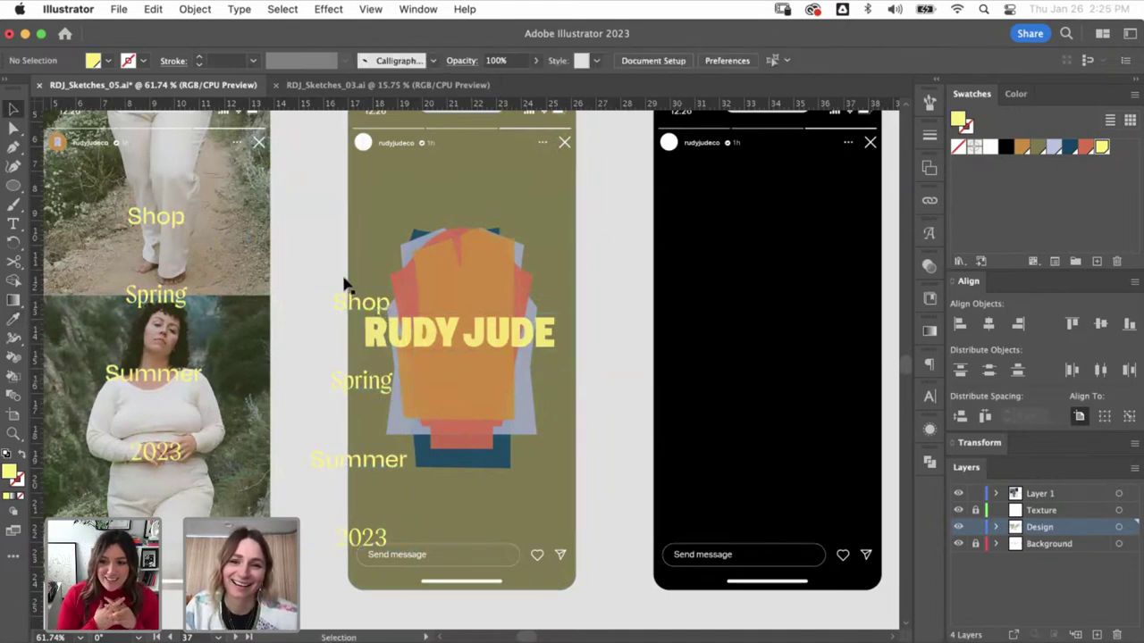
left_click(357, 302)
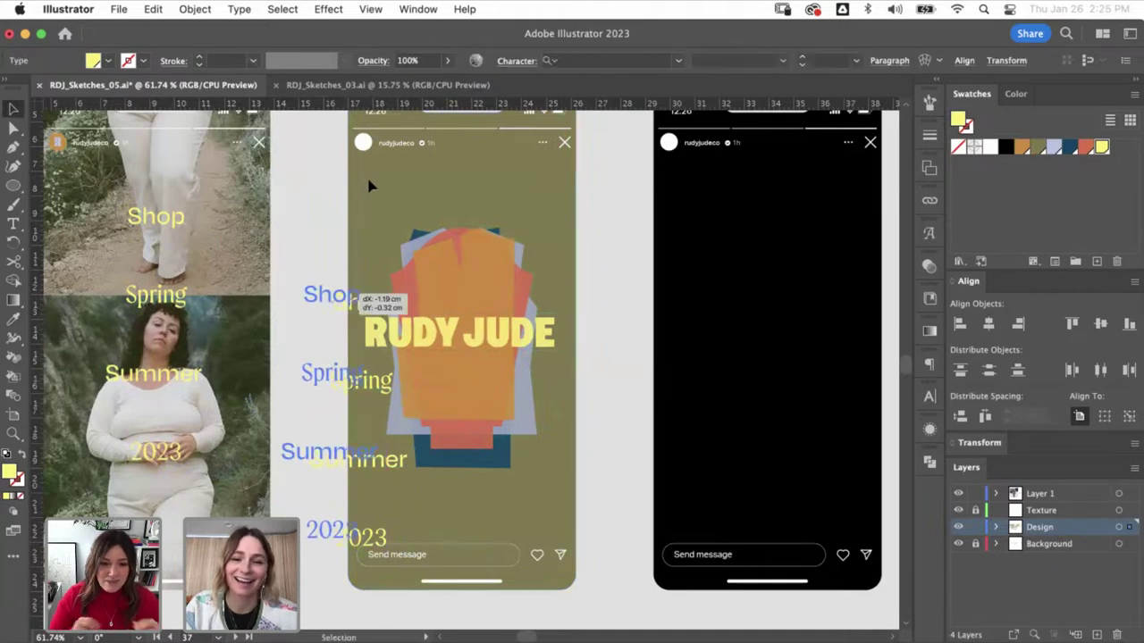
key("super+0")
key("super+minus")
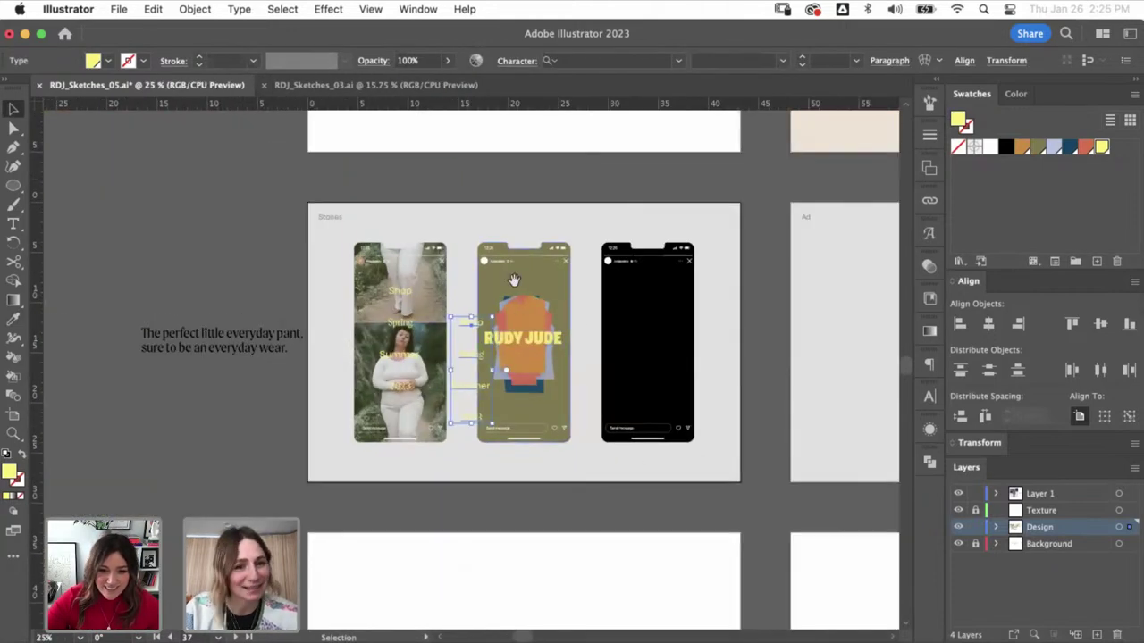
- Pan across the artboards to inspect the RUDY JUDE board's tagline text
left_click_drag(556, 400, 478, 431)
scroll(478, 431, "up", 10)
scroll(478, 431, "right", 5)
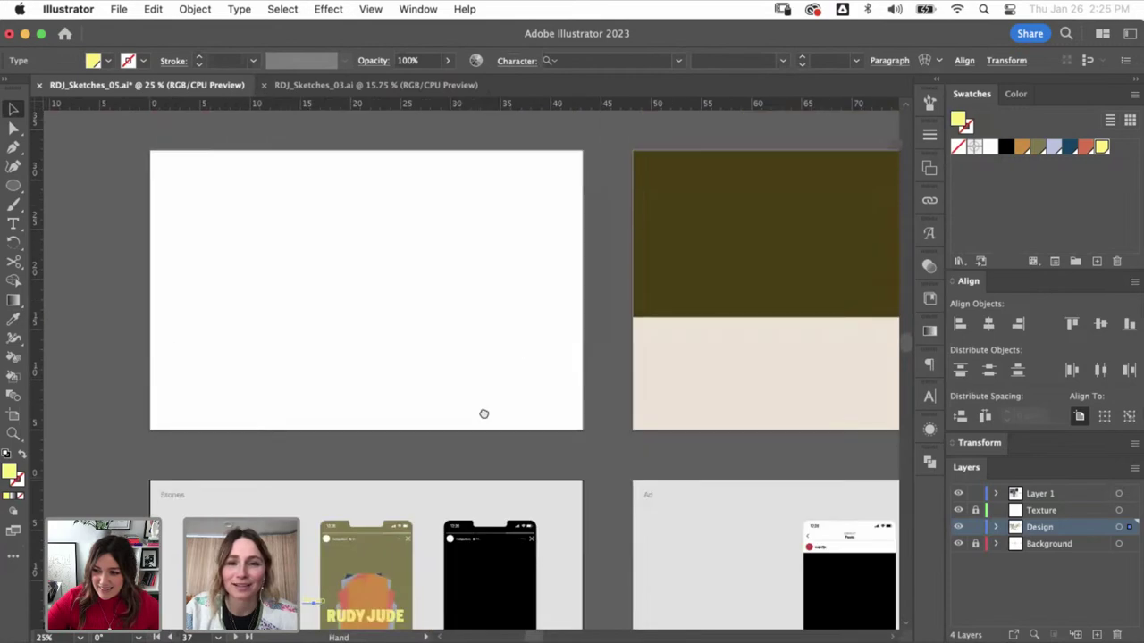
scroll(537, 284, "up", 5)
scroll(536, 283, "right", 2)
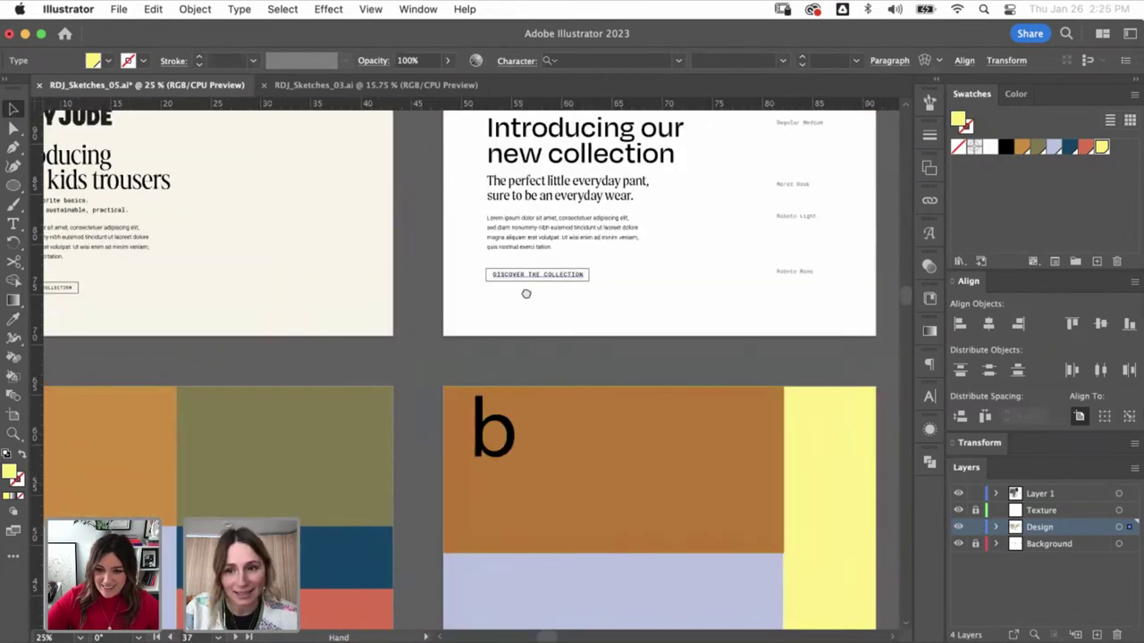
scroll(525, 293, "up", 4)
scroll(530, 317, "right", 2)
scroll(544, 329, "up", 4)
scroll(543, 329, "right", 1)
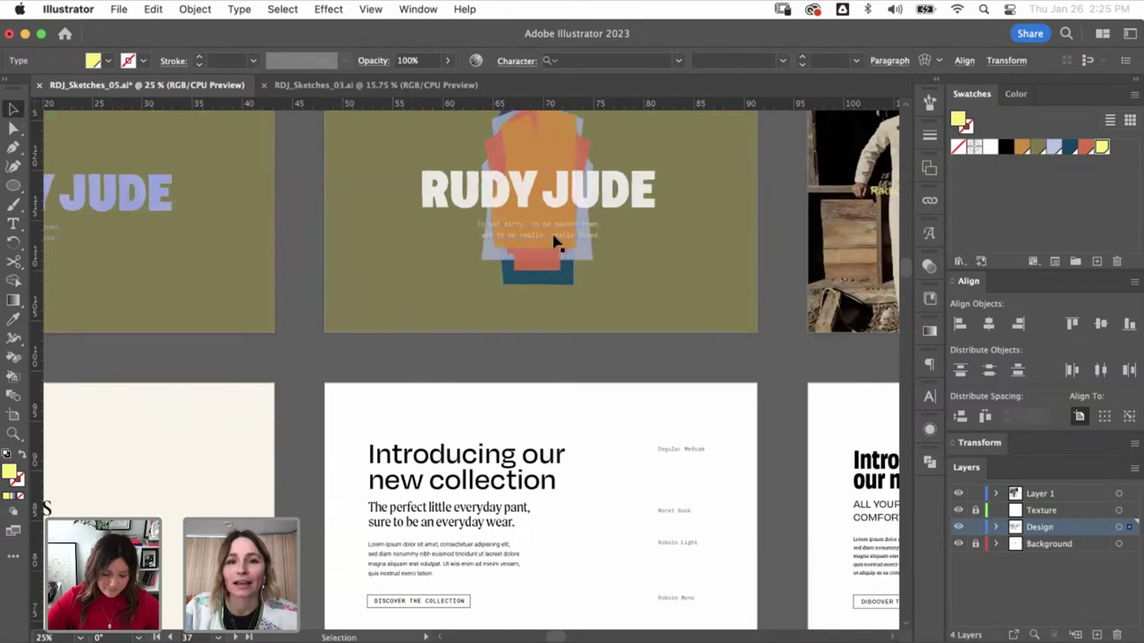
left_click(577, 280)
scroll(554, 408, "up", 4)
scroll(554, 409, "right", 7)
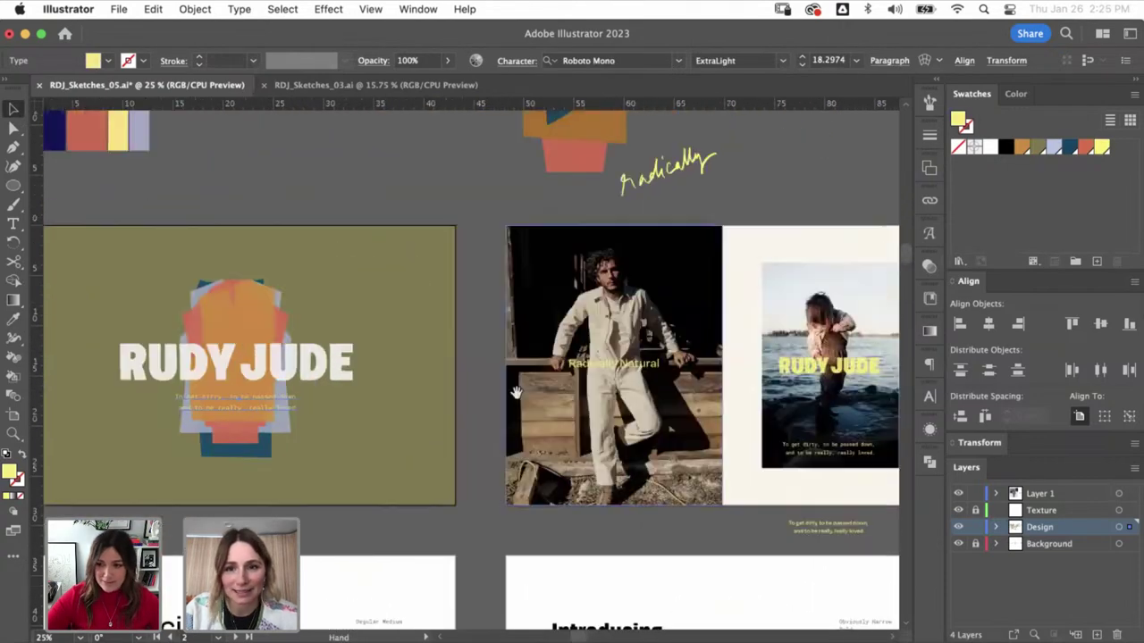
scroll(516, 393, "right", 4)
scroll(594, 266, "down", 10)
scroll(741, 128, "left", 8)
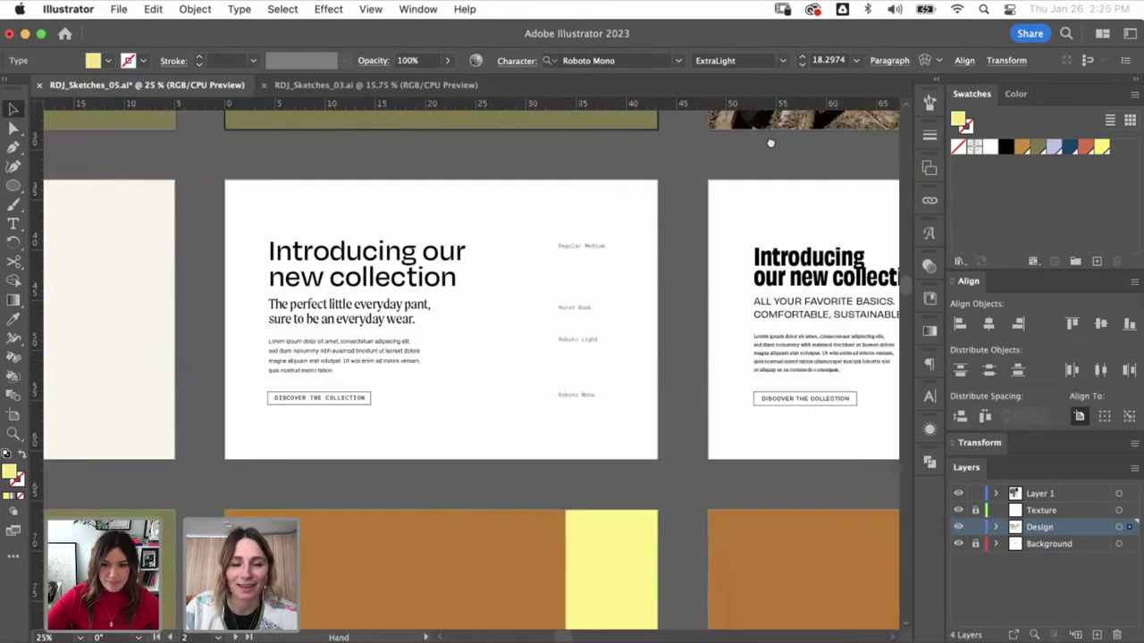
scroll(770, 143, "down", 15)
scroll(512, 205, "left", 5)
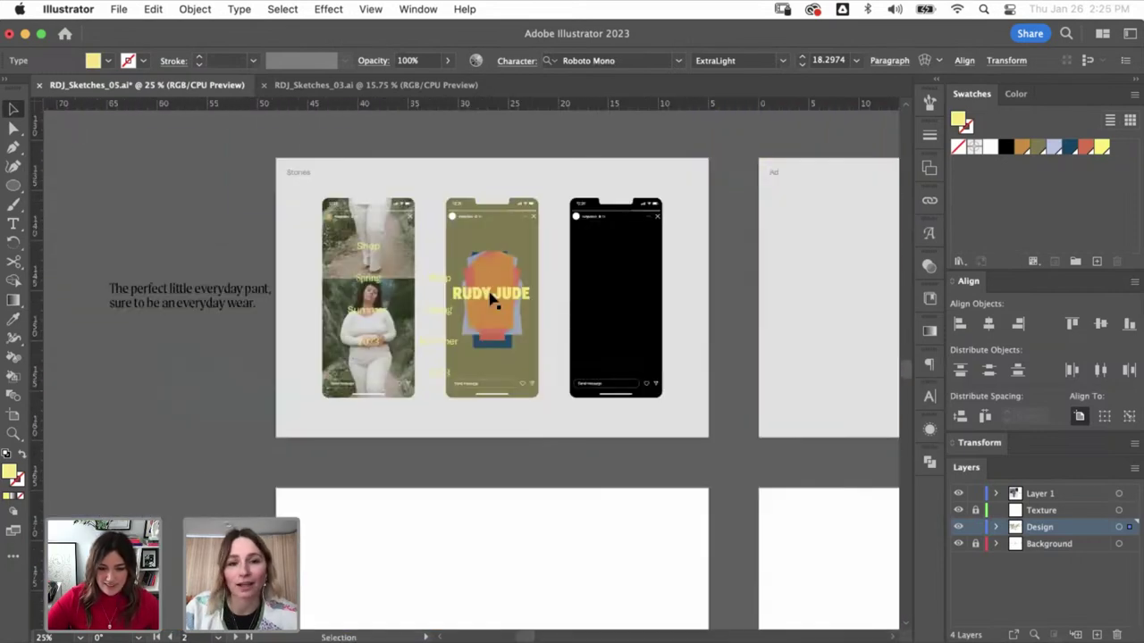
key("super+shift+a")
- Draw two trial yellow script strokes on the RUDY JUDE story and undo both
key("z")
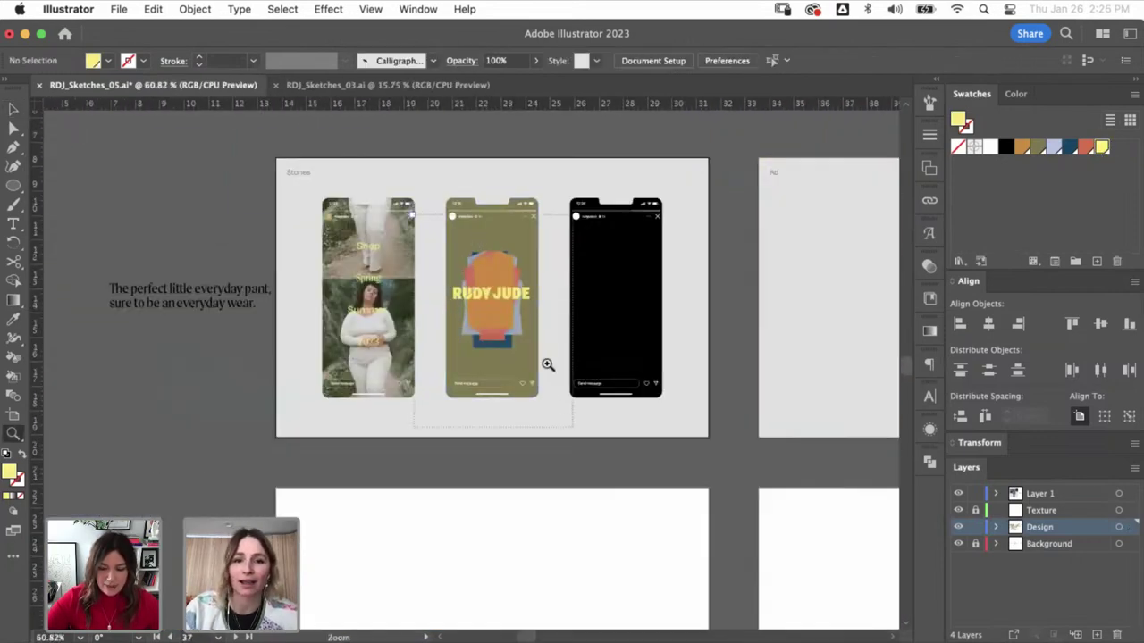
left_click_drag(546, 366, 565, 225)
left_click_drag(445, 392, 500, 388)
key("b")
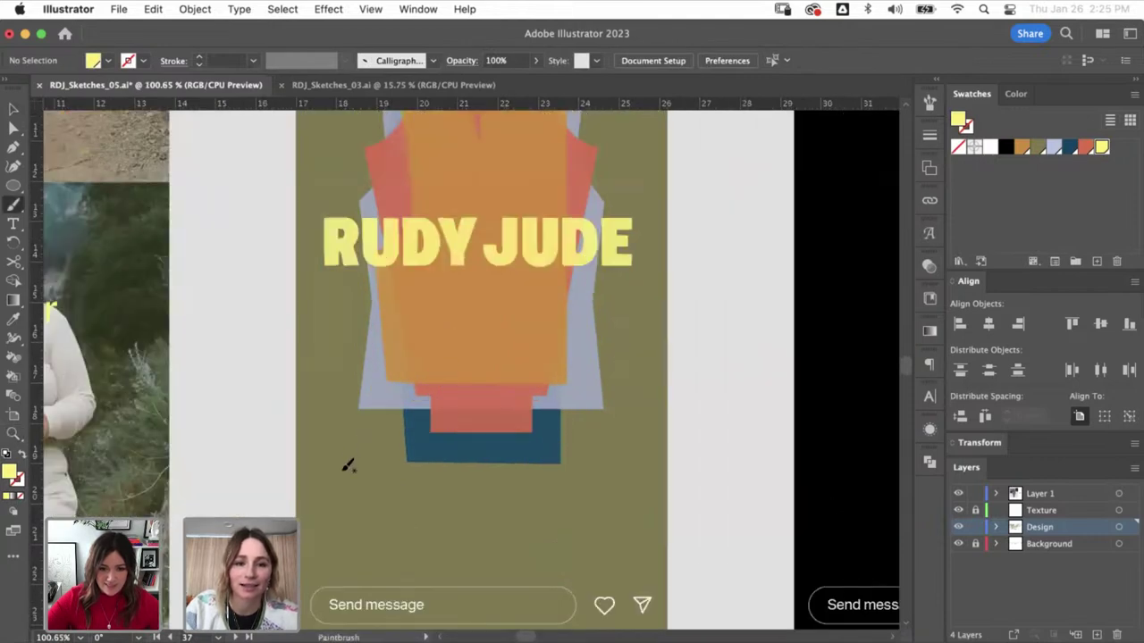
left_click_drag(367, 416, 409, 424)
key("super+z")
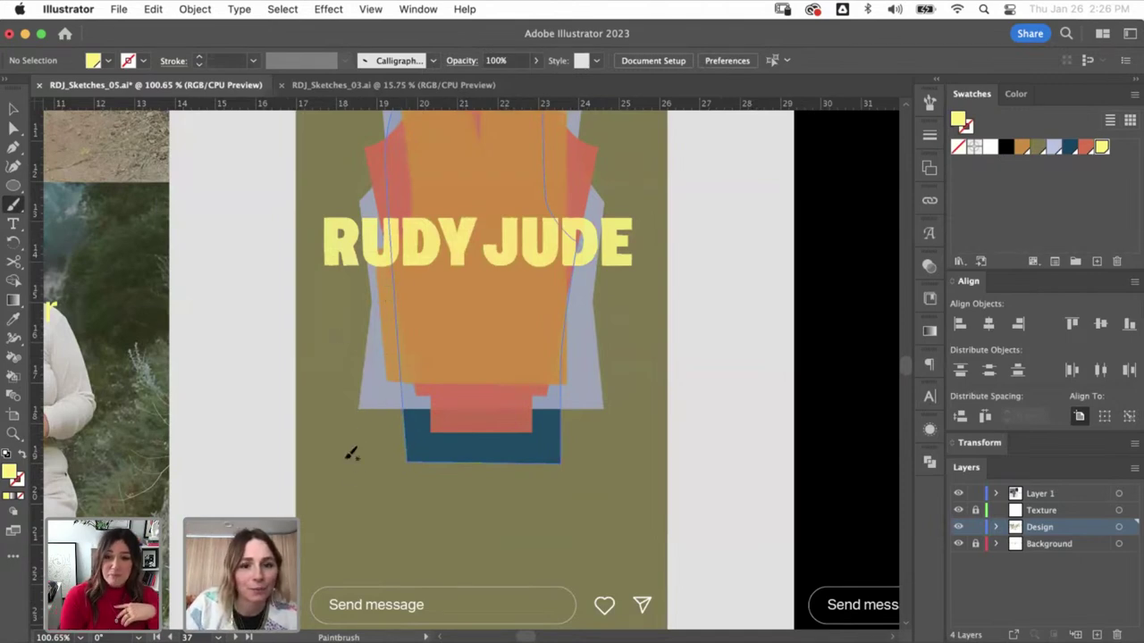
mouse_move(358, 442)
left_mouse_down()
mouse_move(397, 461)
mouse_move(423, 423)
mouse_move(455, 446)
left_mouse_up()
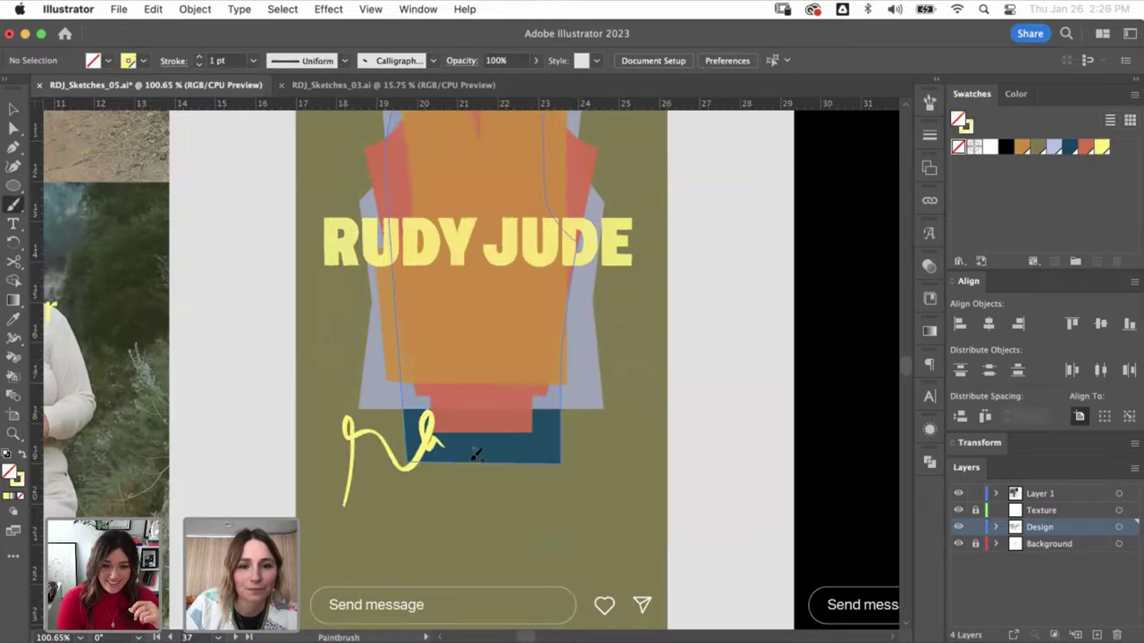
key("super+z")
- Zoom out from the story mockups toward a blank artboard for lettering practice
key("super+1")
key("super+minus")
key("super+minus")
key("super+minus")
key("super+minus")
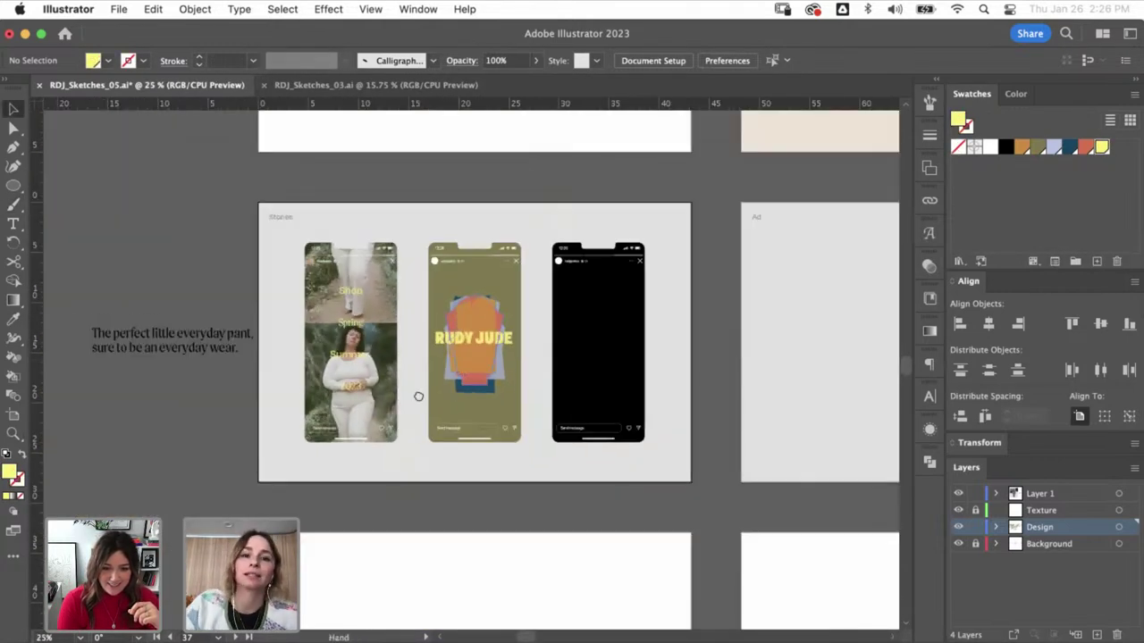
scroll(418, 396, "down", 5)
scroll(418, 396, "right", 3)
- Zoom into a blank artboard and try a test brush stroke, then undo it
key("z")
left_click(378, 460)
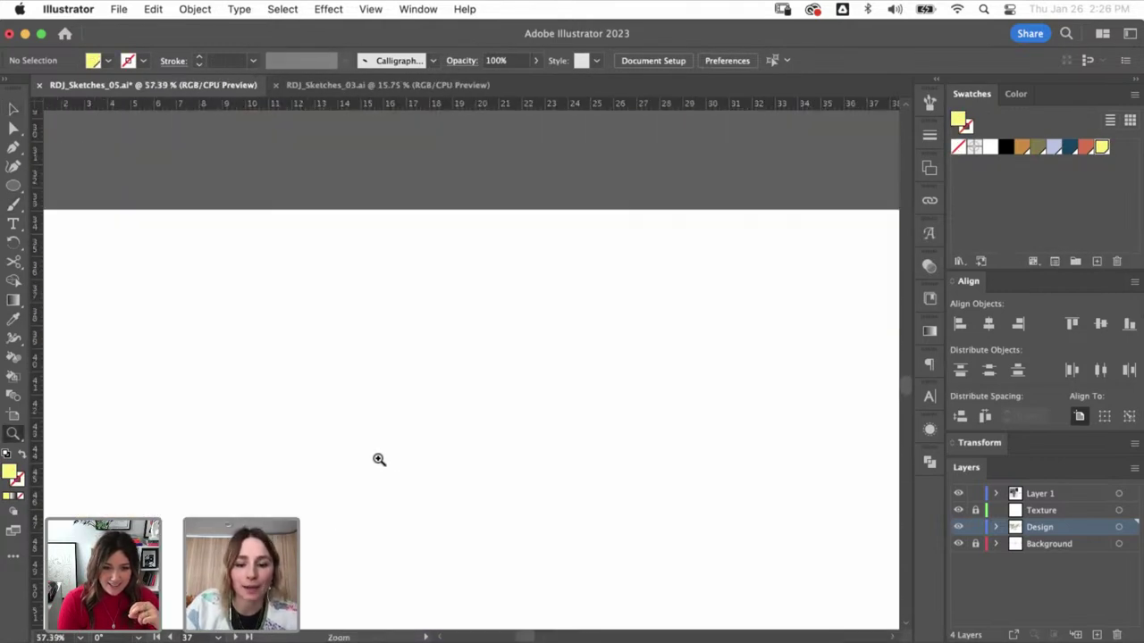
key("b")
left_click_drag(336, 528, 403, 463)
left_click_drag(448, 420, 455, 442)
key("super+z")
key("z")
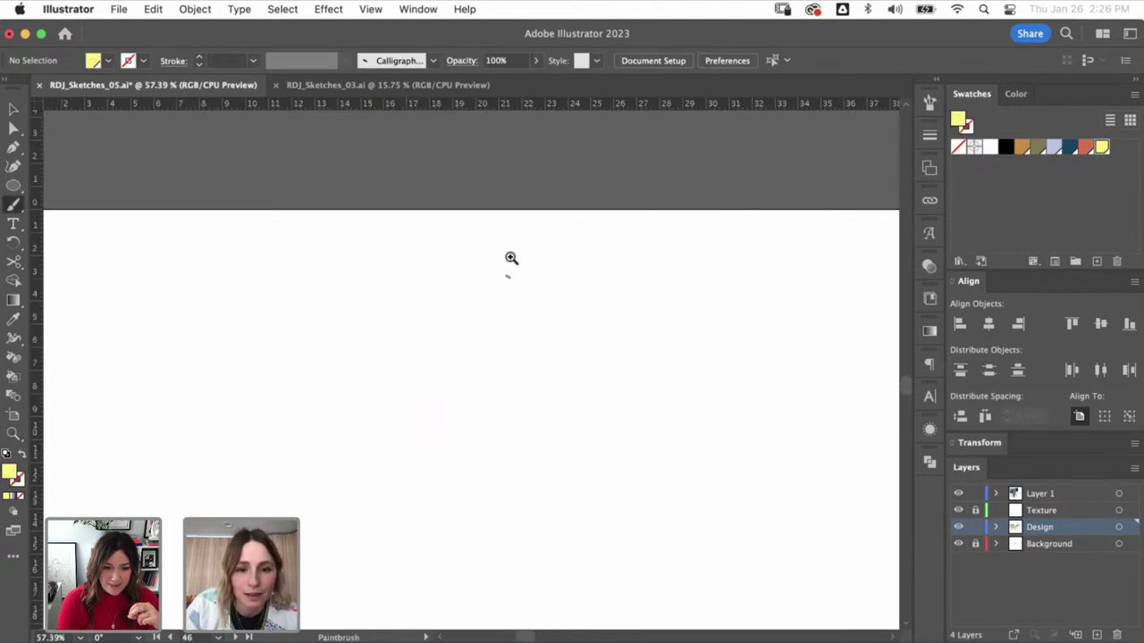
left_click_drag(508, 257, 388, 438)
key("b")
- Set the calligraphic brush to 9 pt size and variation with Pressure, leaving existing strokes unchanged
left_click(433, 61)
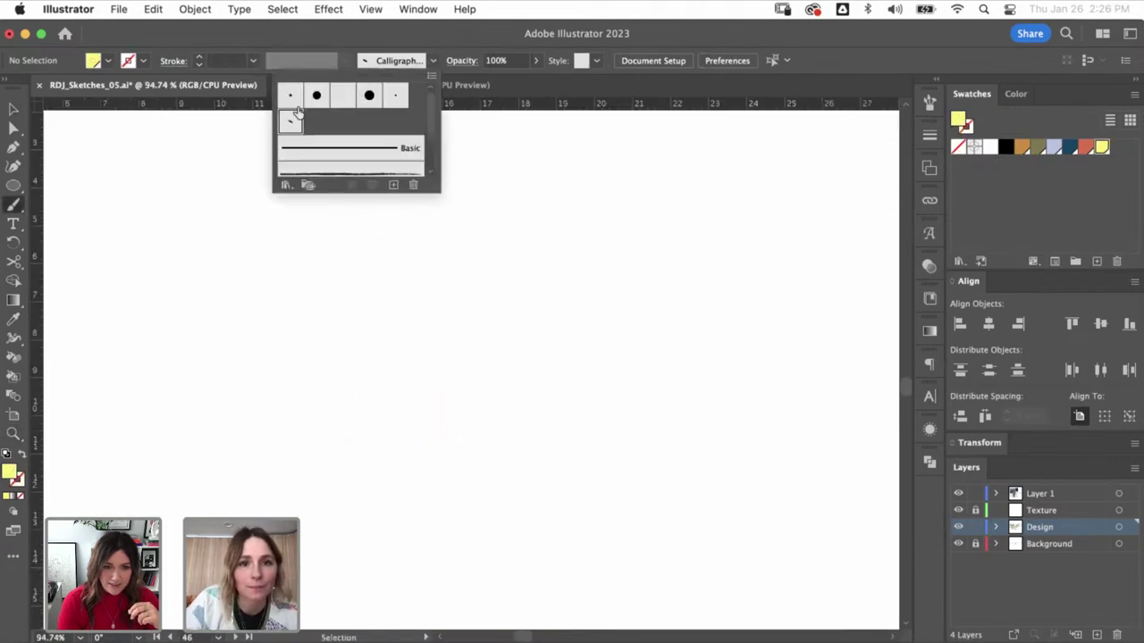
double_click(292, 121)
left_click(346, 608)
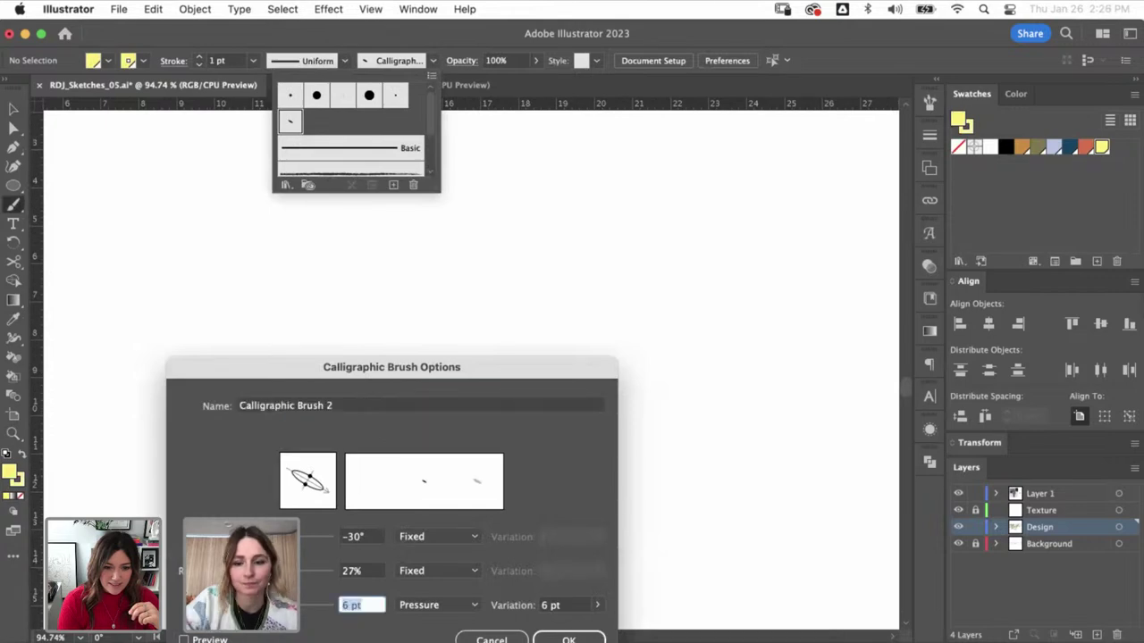
key("Tab")
key("Tab")
key("Return")
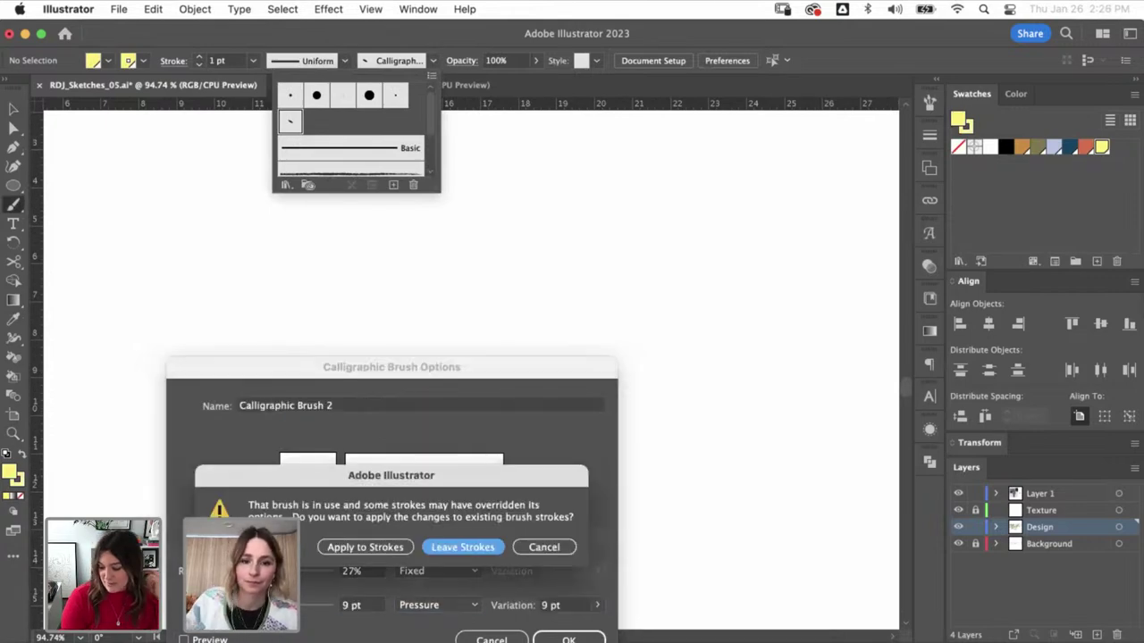
left_click(437, 547)
left_click(385, 403)
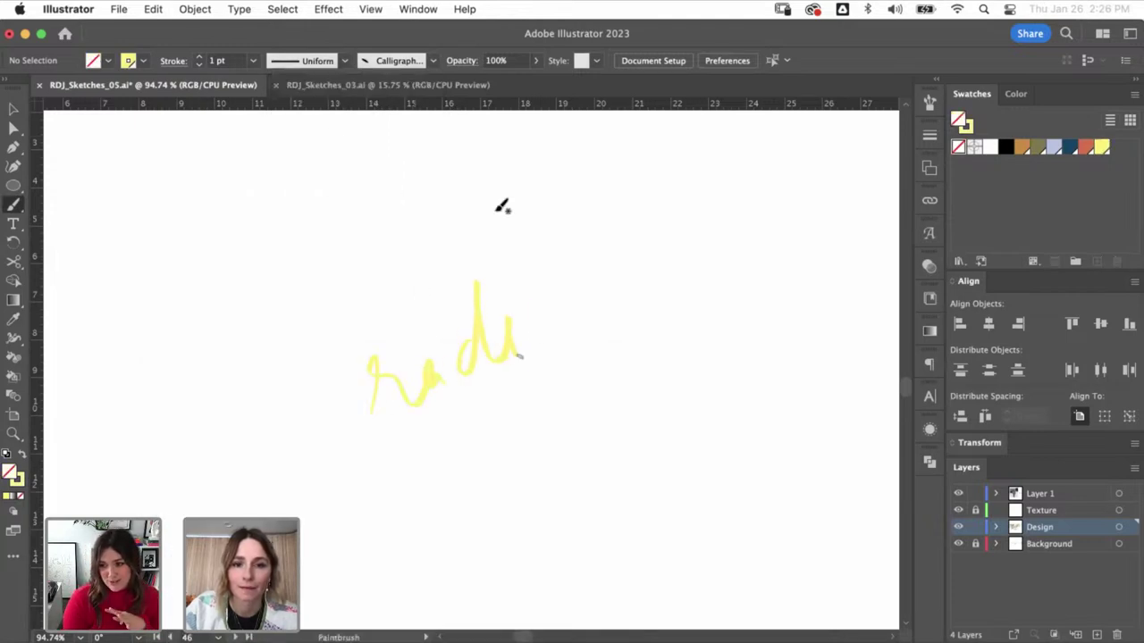
- Hand-letter 'radically' in yellow, then view it zoomed in as outlines
key("cmd+z")
key("cmd+z")
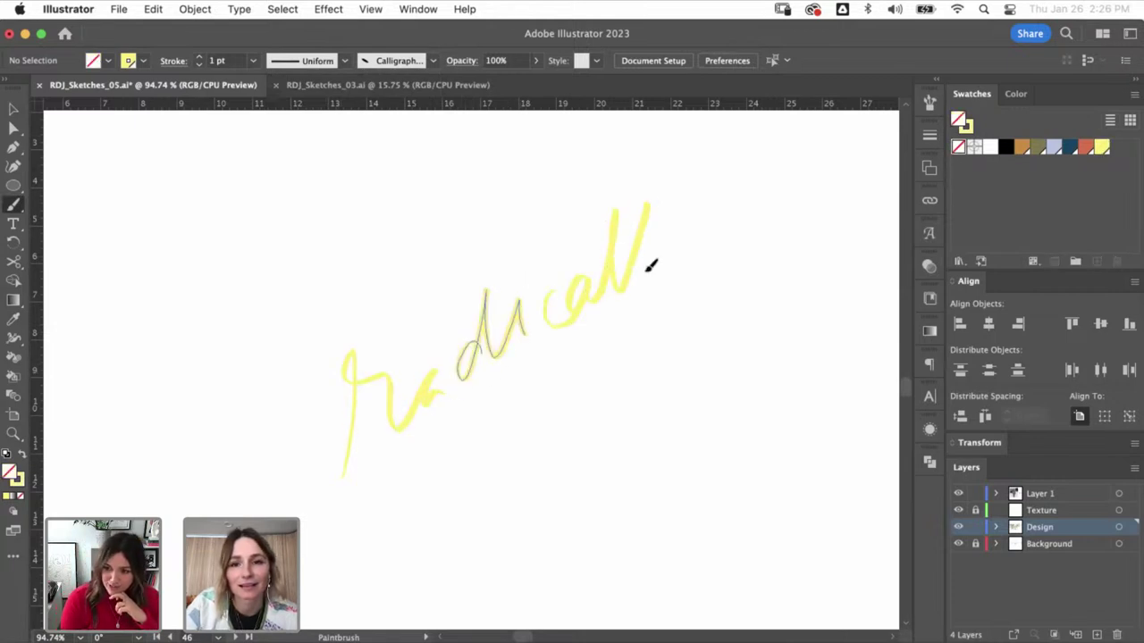
left_click_drag(678, 311, 755, 206)
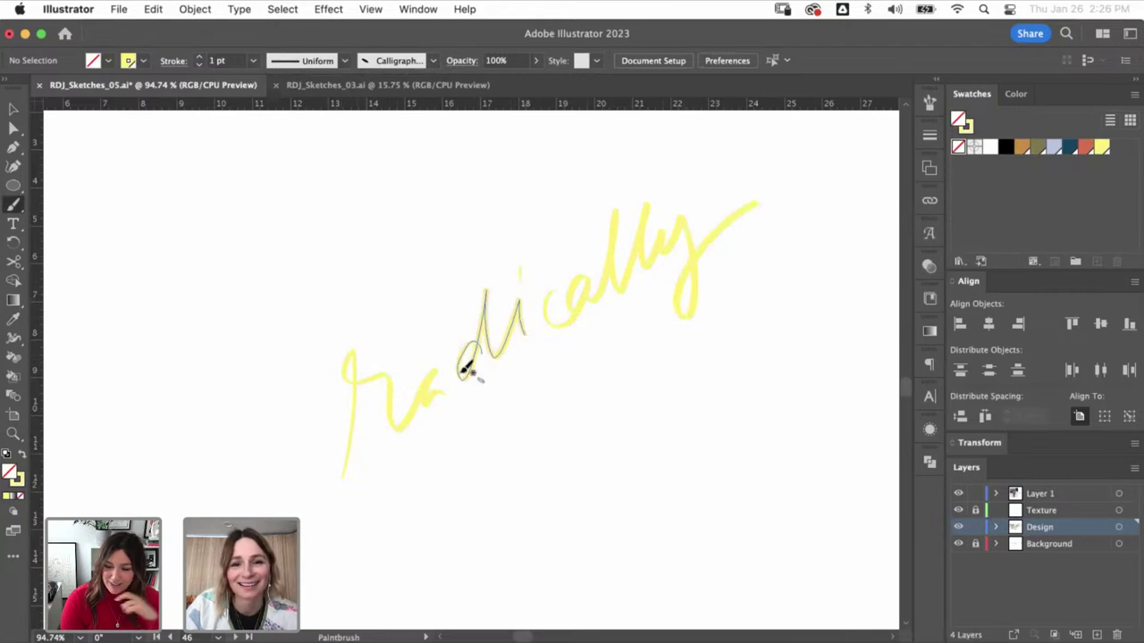
left_click_drag(461, 370, 459, 372)
key("v")
mouse_move(607, 247)
left_mouse_down()
mouse_move(355, 437)
mouse_move(402, 431)
mouse_move(396, 422)
mouse_move(416, 413)
mouse_move(383, 378)
left_mouse_up()
key("cmd+y")
key("a")
- Reshape the top of the r and nudge the r–a join on the ra path
left_click(312, 502)
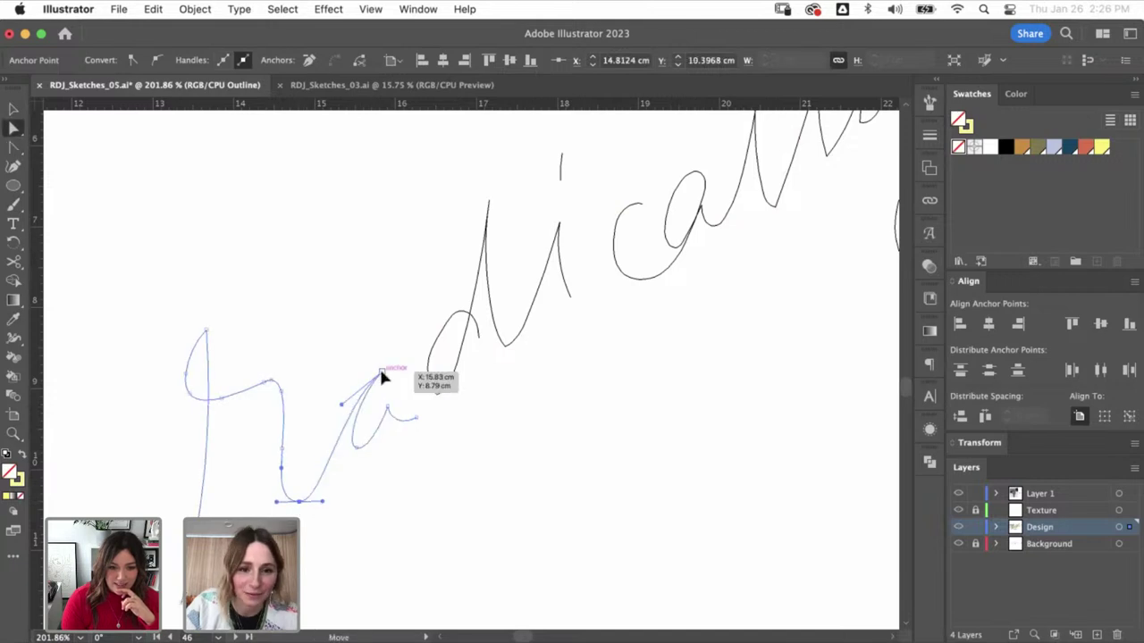
left_click(335, 443)
left_click_drag(357, 397, 356, 396)
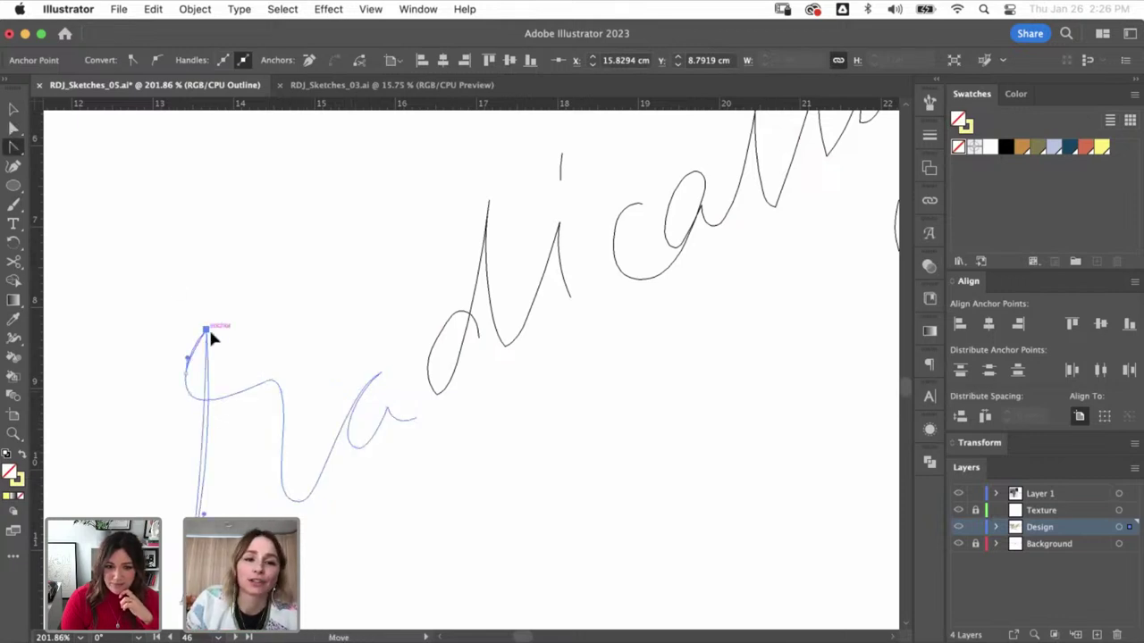
left_click_drag(205, 330, 210, 341)
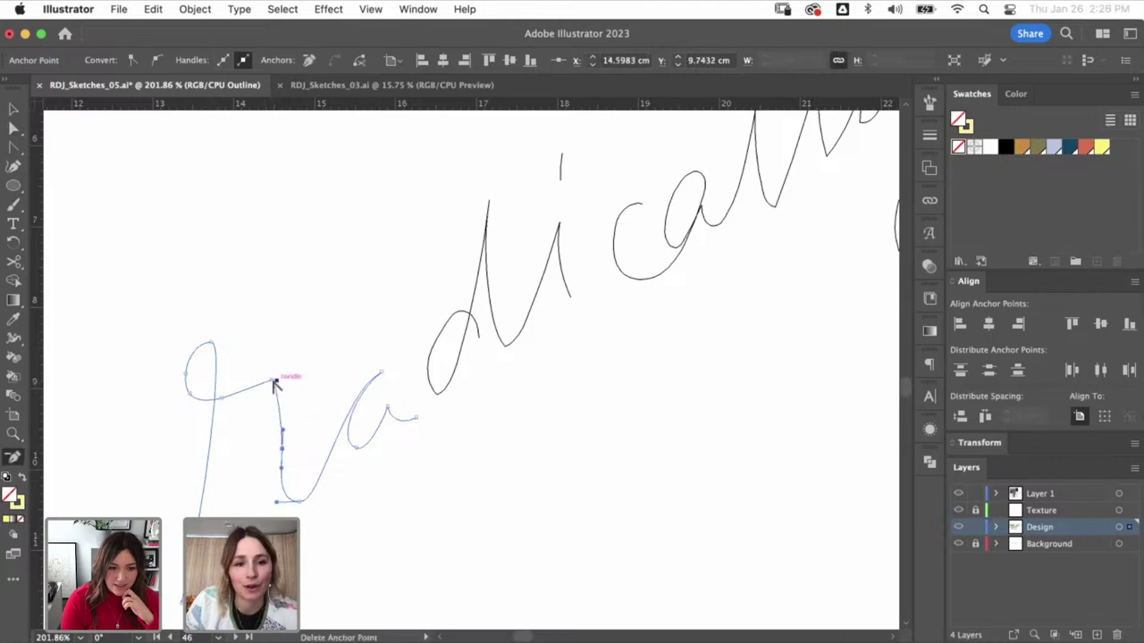
left_click_drag(271, 386, 281, 375)
- Reshape the a by moving its anchor, then reshape the bottom of the d
key("v")
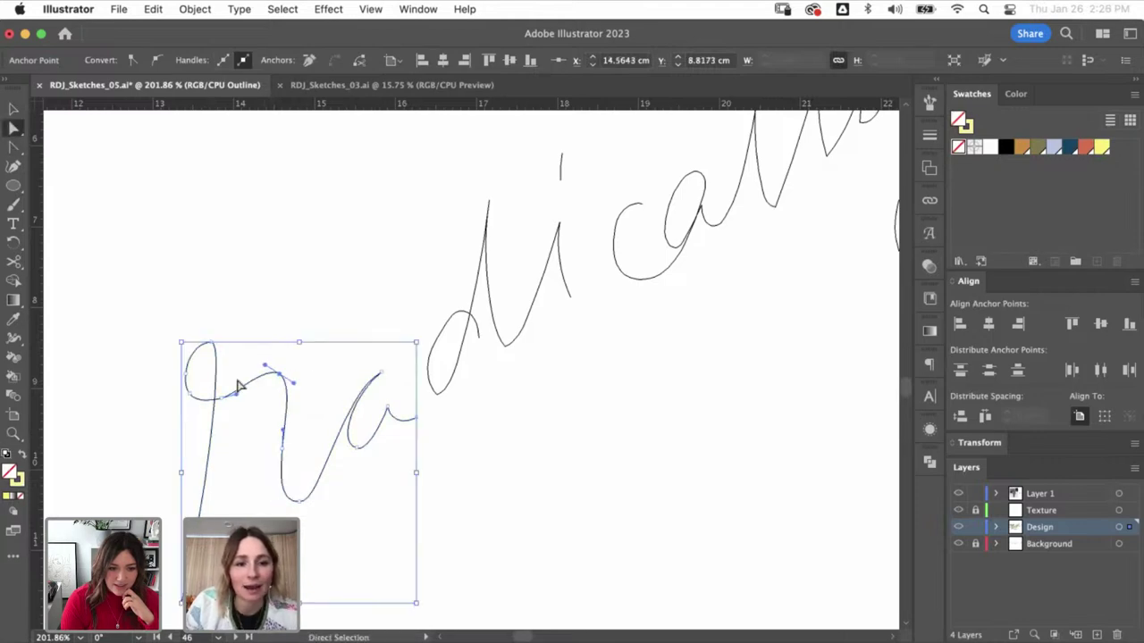
key("super+shift+a")
left_click(384, 417)
key("a")
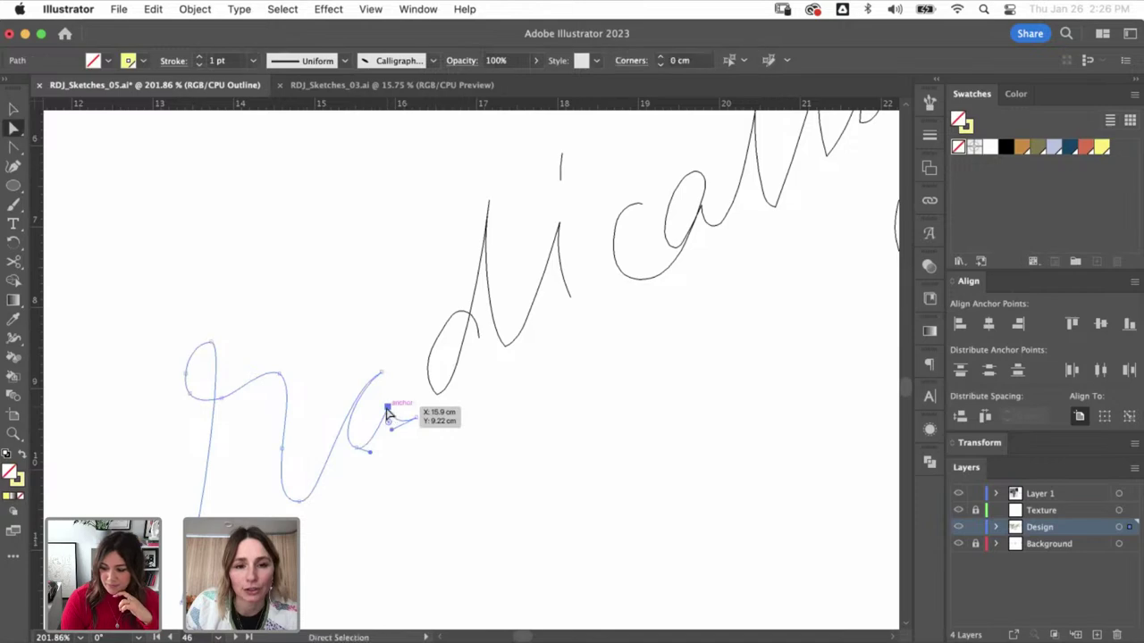
left_click_drag(378, 454, 375, 459)
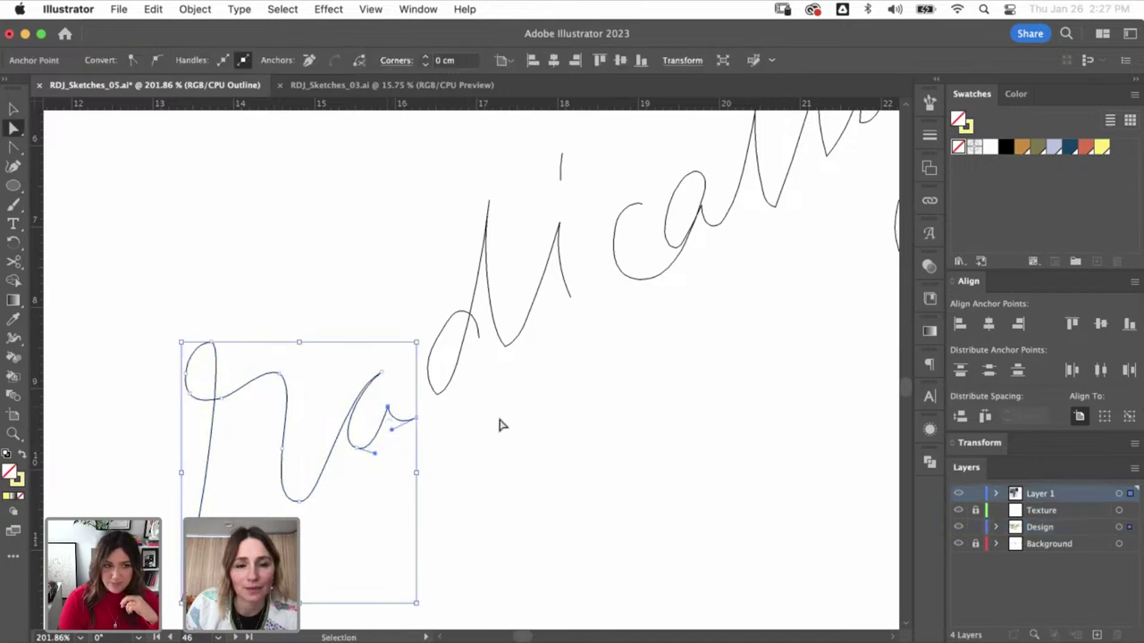
key("super+shift+a")
mouse_move(438, 401)
left_mouse_down()
mouse_move(450, 402)
mouse_move(435, 366)
left_mouse_up()
- Remove a surplus point from the d loop and adjust the d's handle and bowl
key("minus")
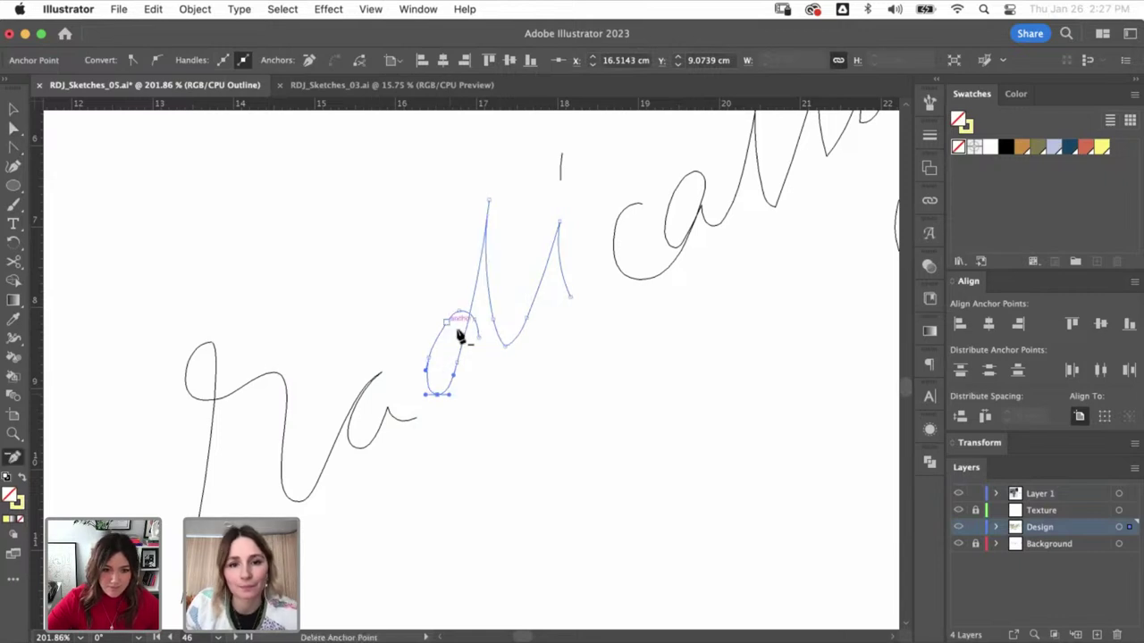
left_click(468, 327)
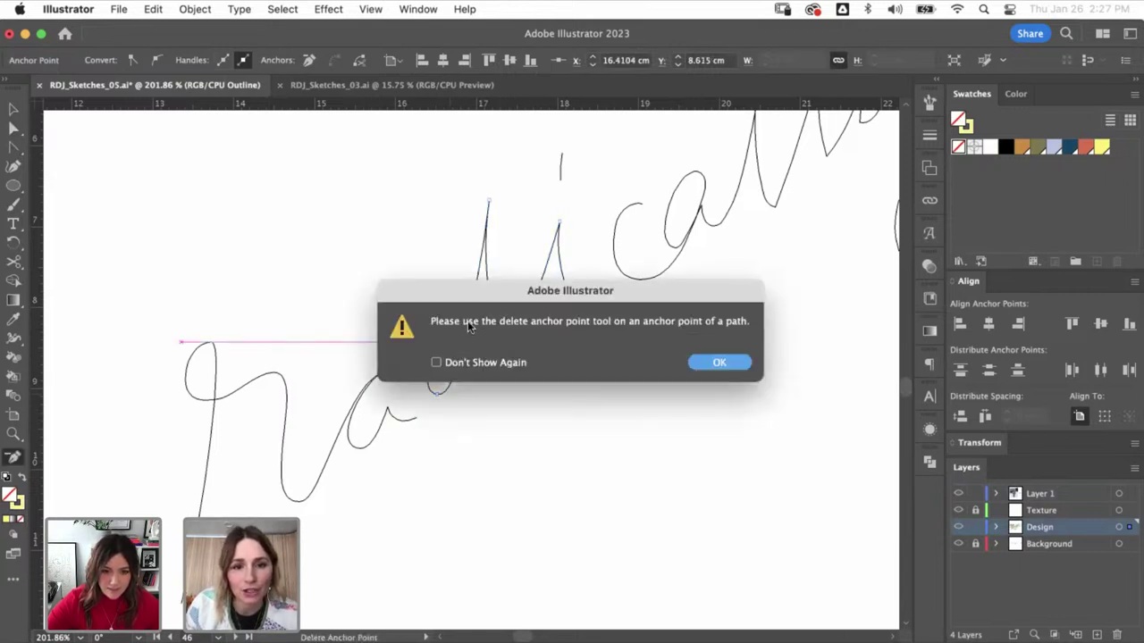
left_click(694, 368)
left_click(486, 322)
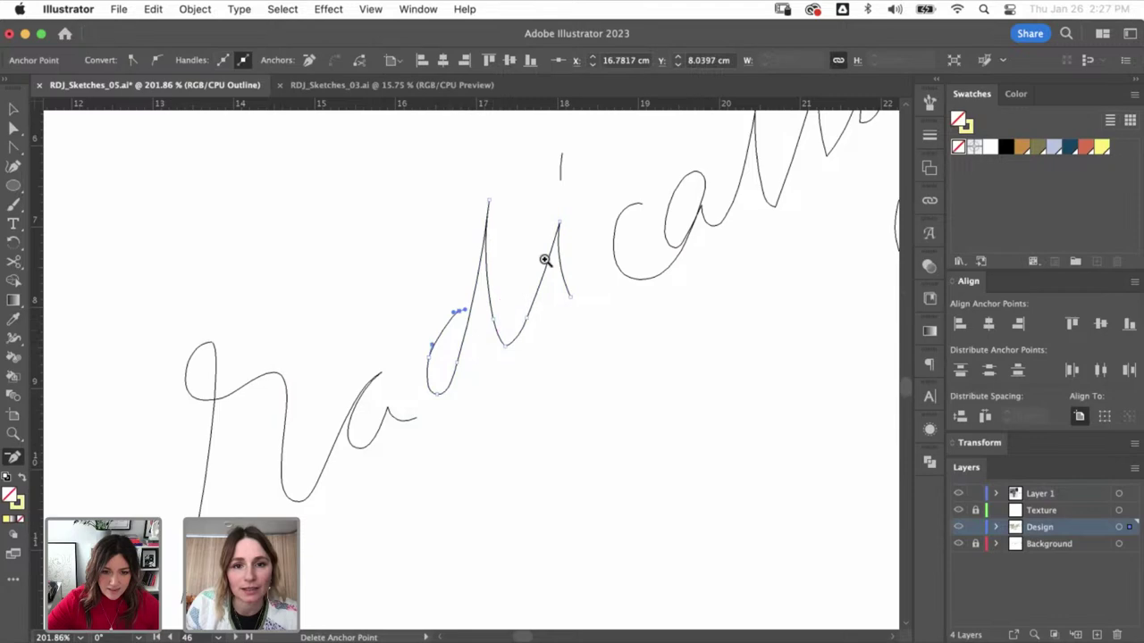
key("z")
left_click(426, 323)
mouse_move(426, 323)
left_mouse_down()
mouse_move(477, 255)
mouse_move(429, 266)
left_mouse_up()
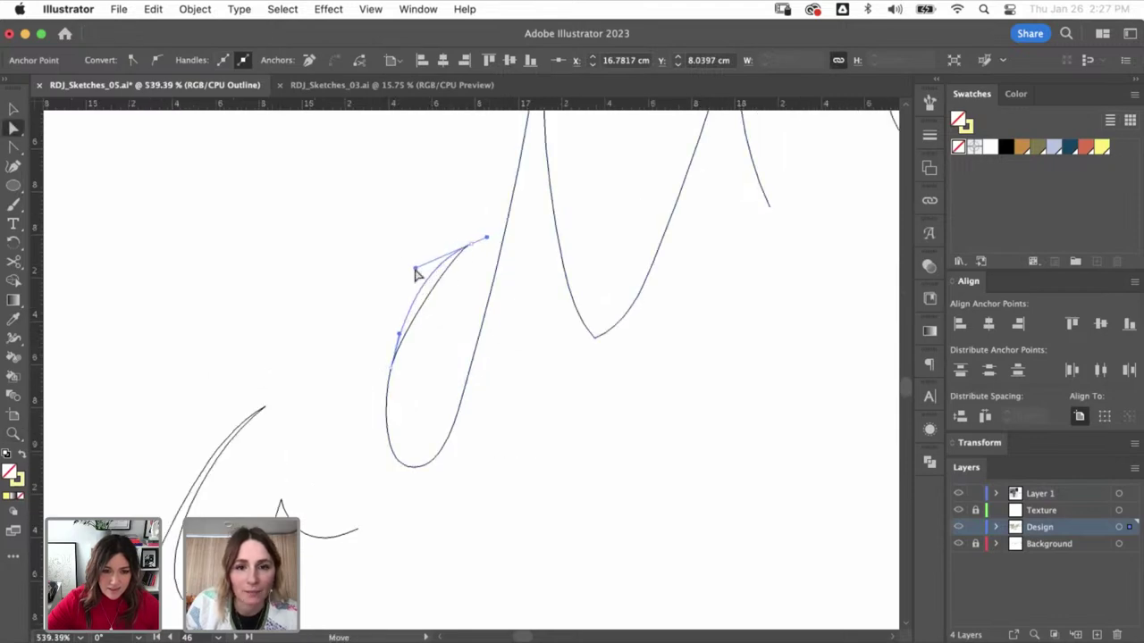
left_click_drag(398, 333, 391, 331)
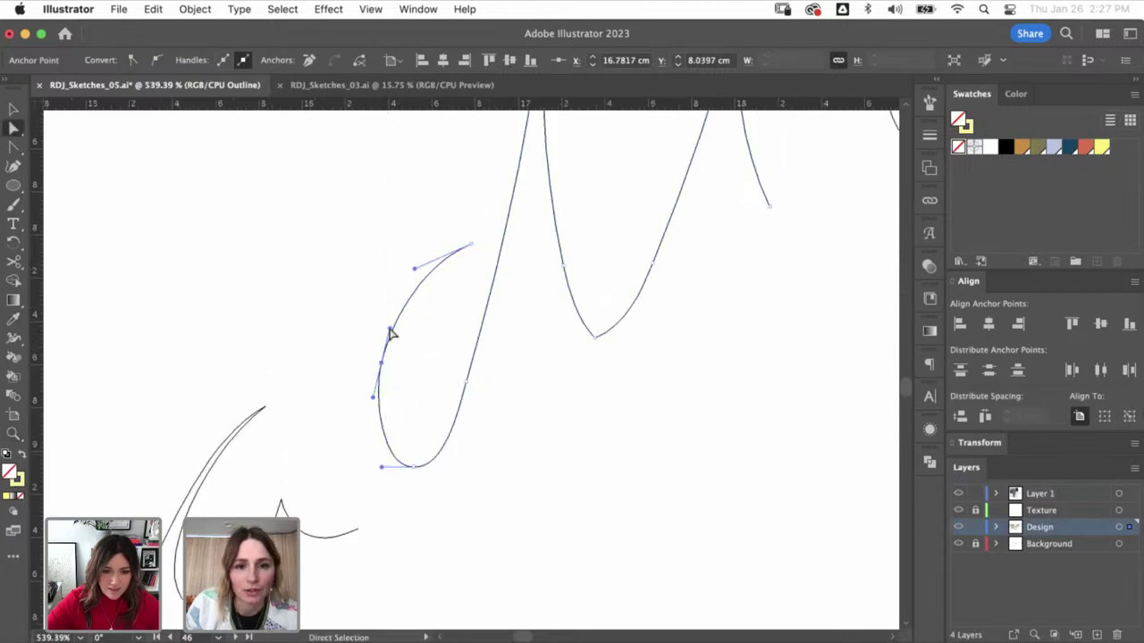
left_click(434, 342)
- Smooth the curve at the bottom anchor and strip the handles from another anchor
scroll(559, 296, "up", 5)
scroll(559, 295, "right", 3)
key("shift+c")
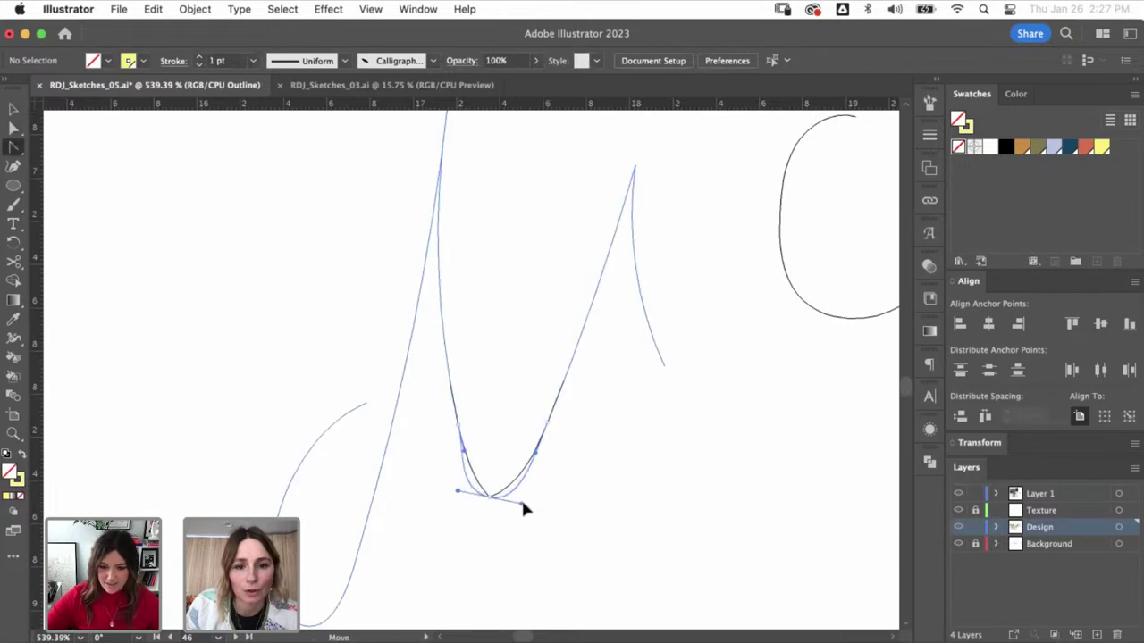
left_click_drag(524, 507, 524, 502)
left_click(457, 427)
key("minus")
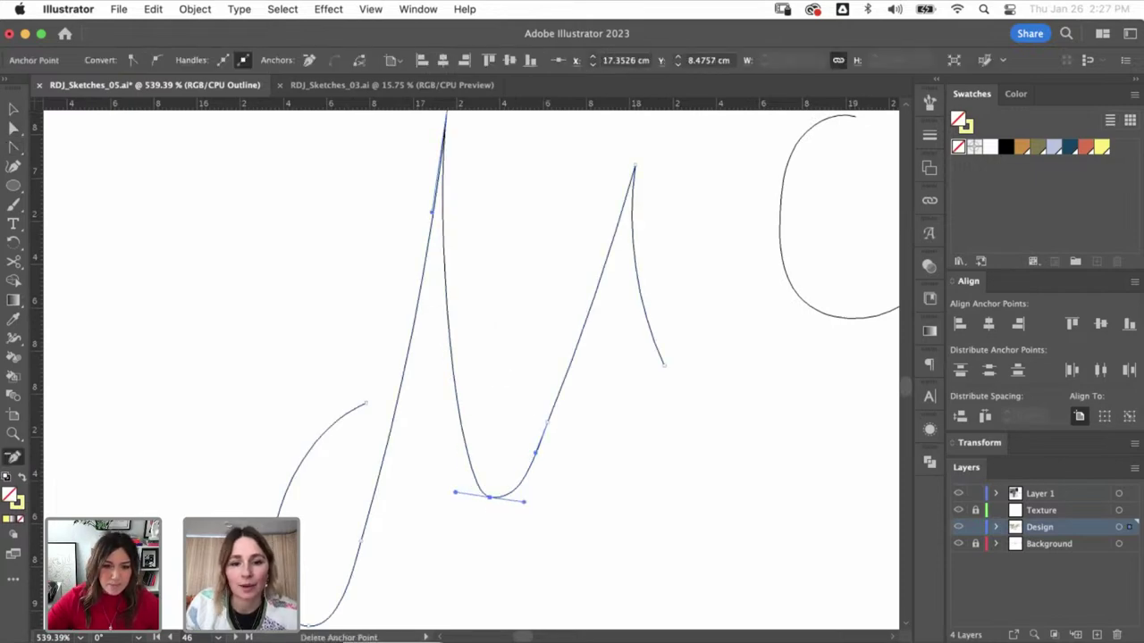
key("super+Tab")
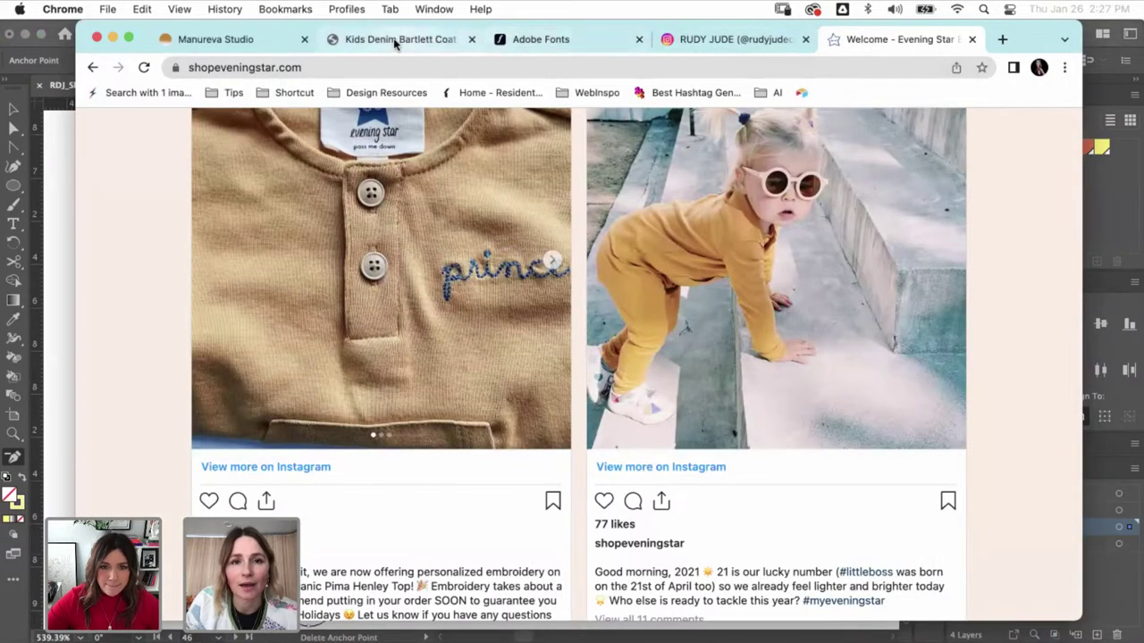
- Browse Manureva Studio's work down to the Tusker Club script logo, then return to Illustrator
left_click(235, 39)
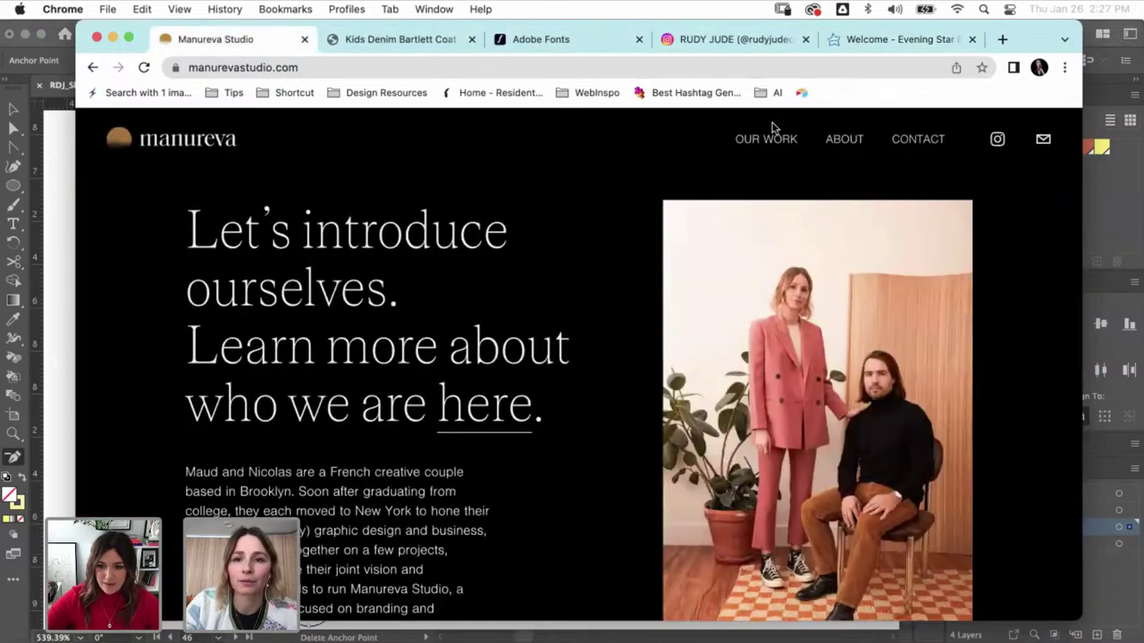
scroll(458, 330, "down", 15)
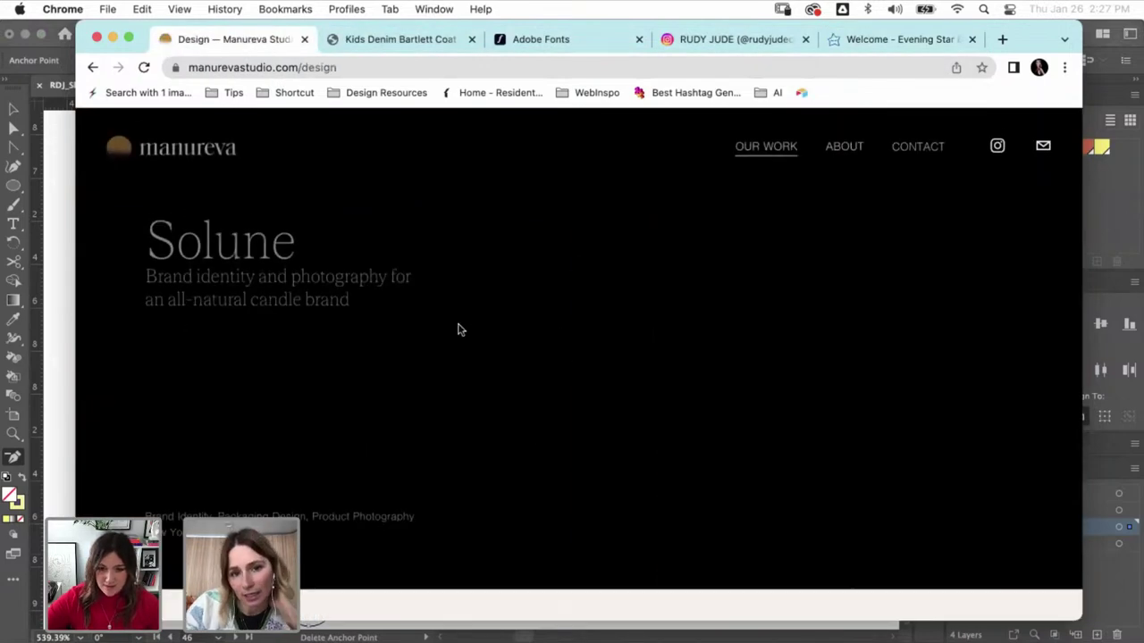
scroll(458, 330, "down", 15)
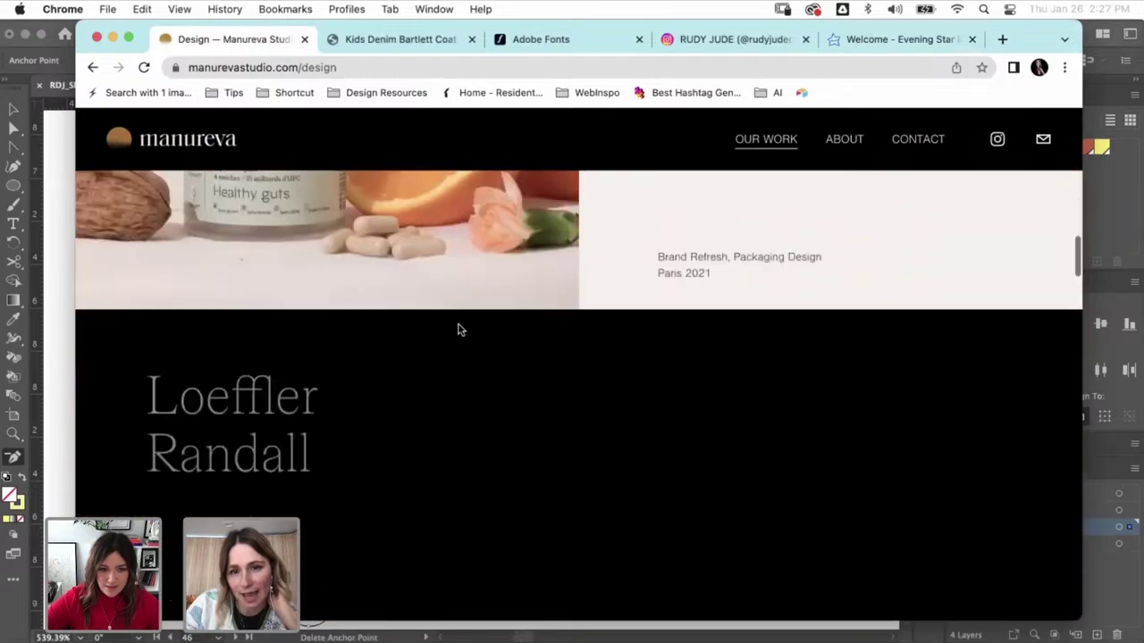
scroll(458, 329, "down", 10)
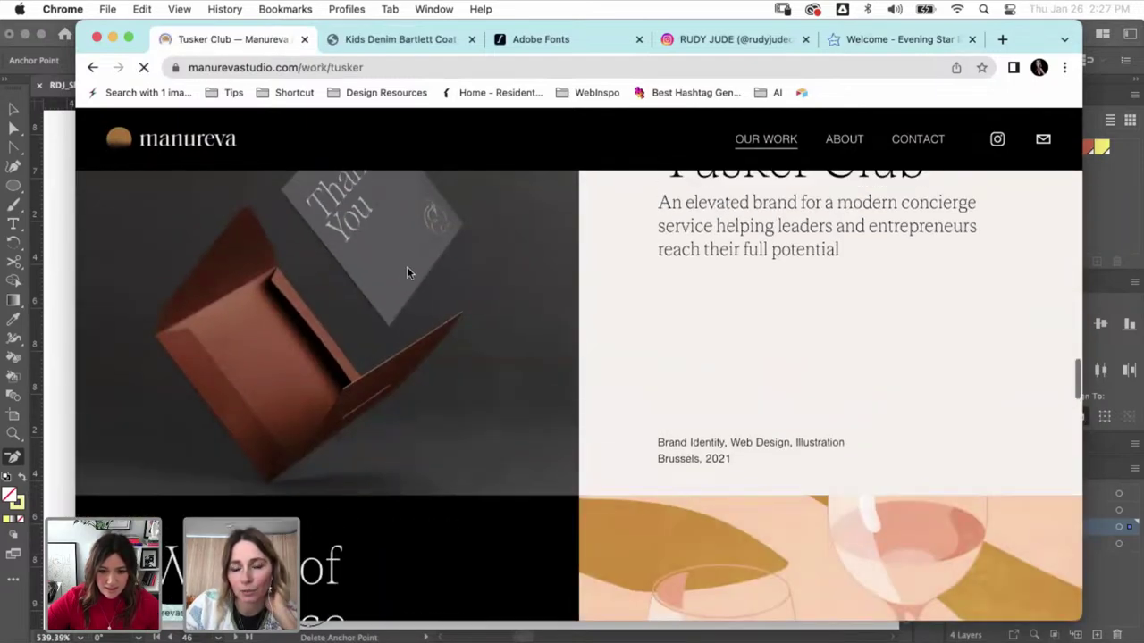
scroll(593, 389, "down", 5)
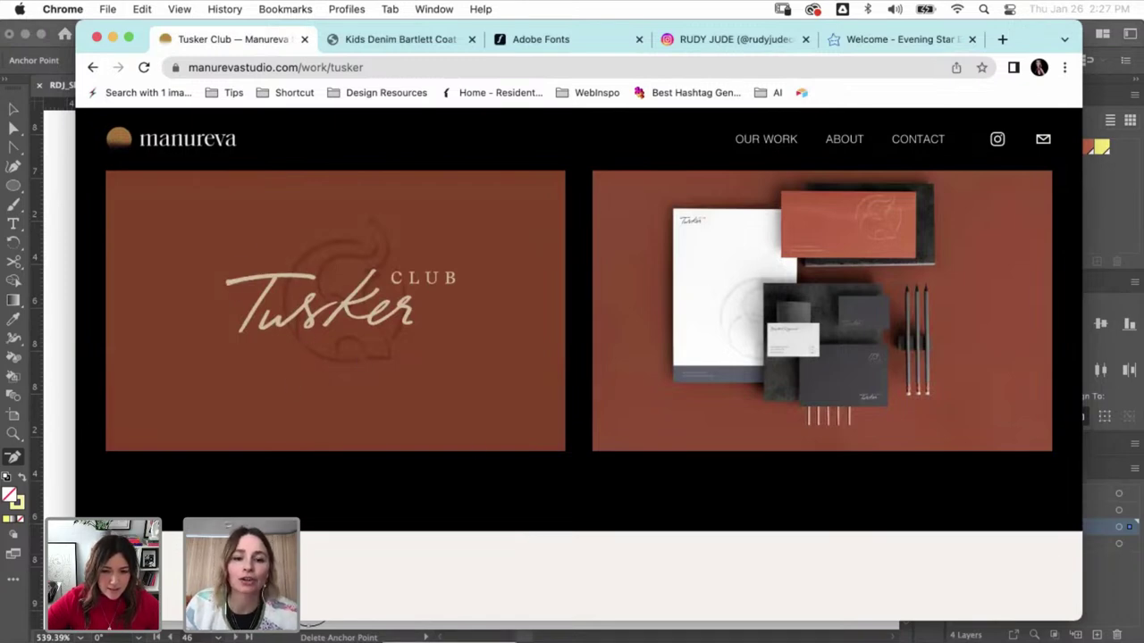
key("super+Tab")
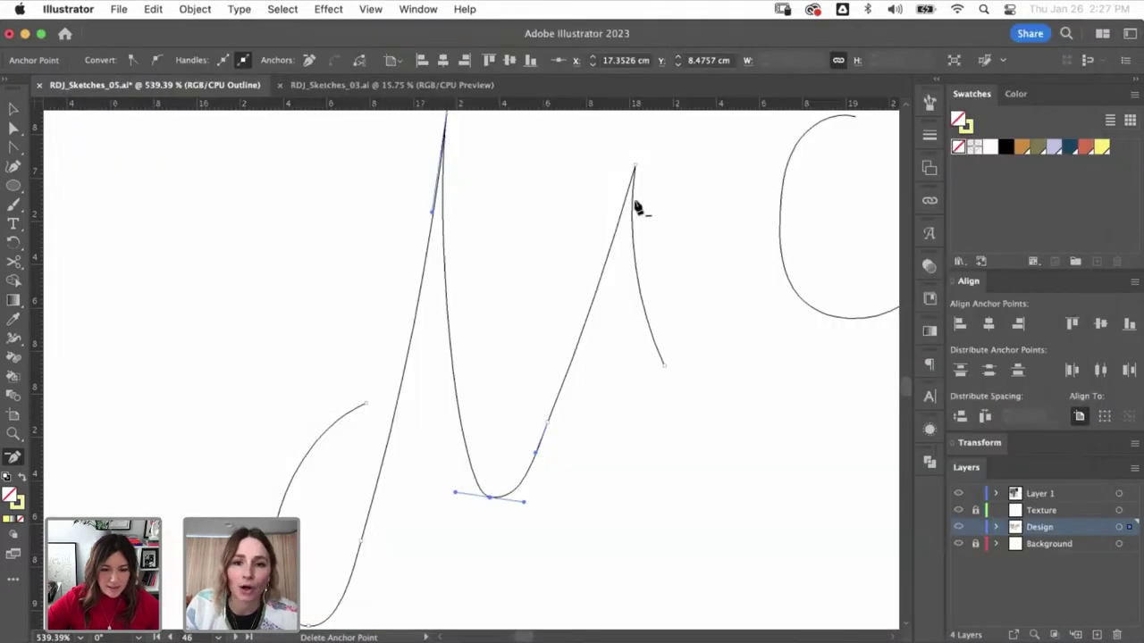
- Reshape the left stroke's top curve and hooked end by dragging its anchors
key("a")
left_click_drag(546, 434, 564, 420)
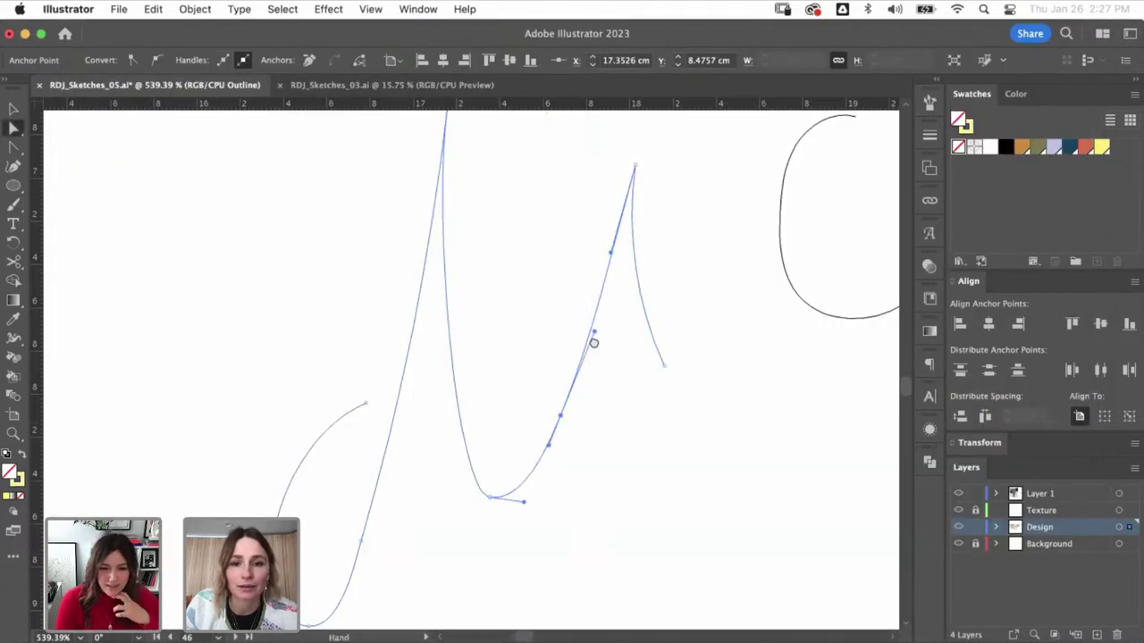
left_click_drag(594, 342, 582, 505)
left_click_drag(451, 268, 409, 260)
left_click_drag(395, 535, 424, 369)
left_click(385, 393)
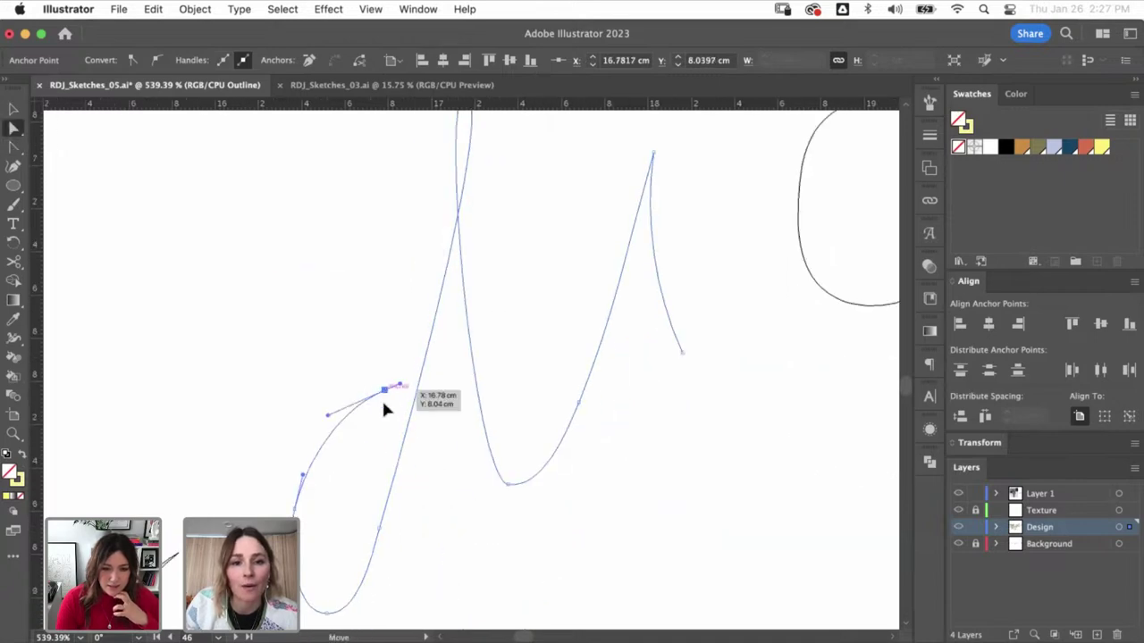
mouse_move(384, 404)
left_mouse_down()
mouse_move(382, 423)
mouse_move(327, 393)
left_mouse_up()
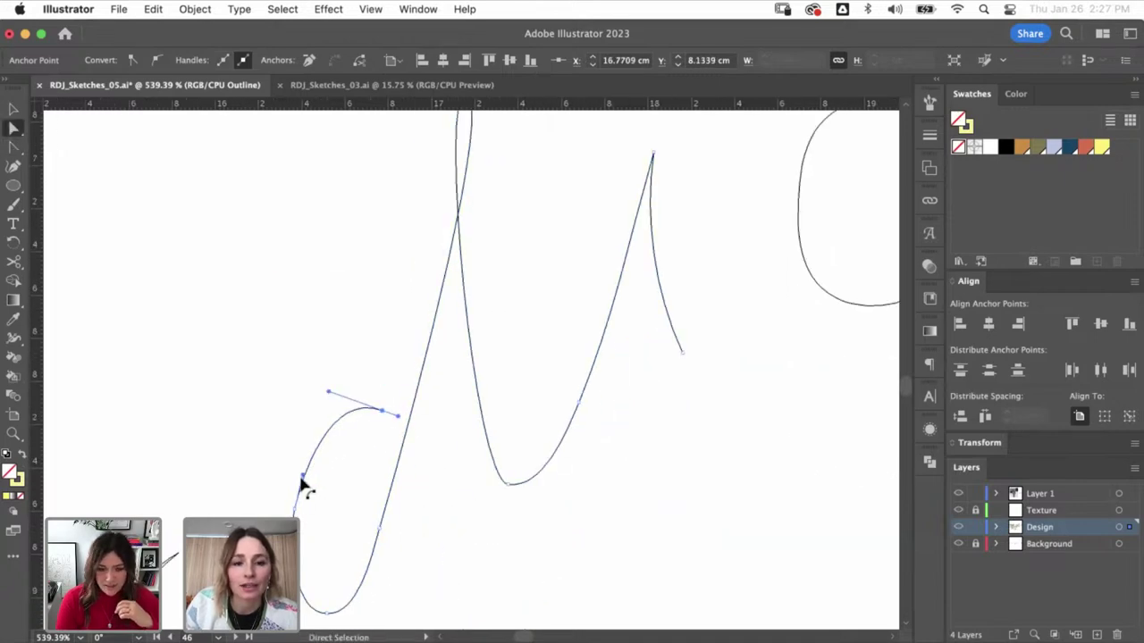
left_click_drag(302, 483, 288, 517)
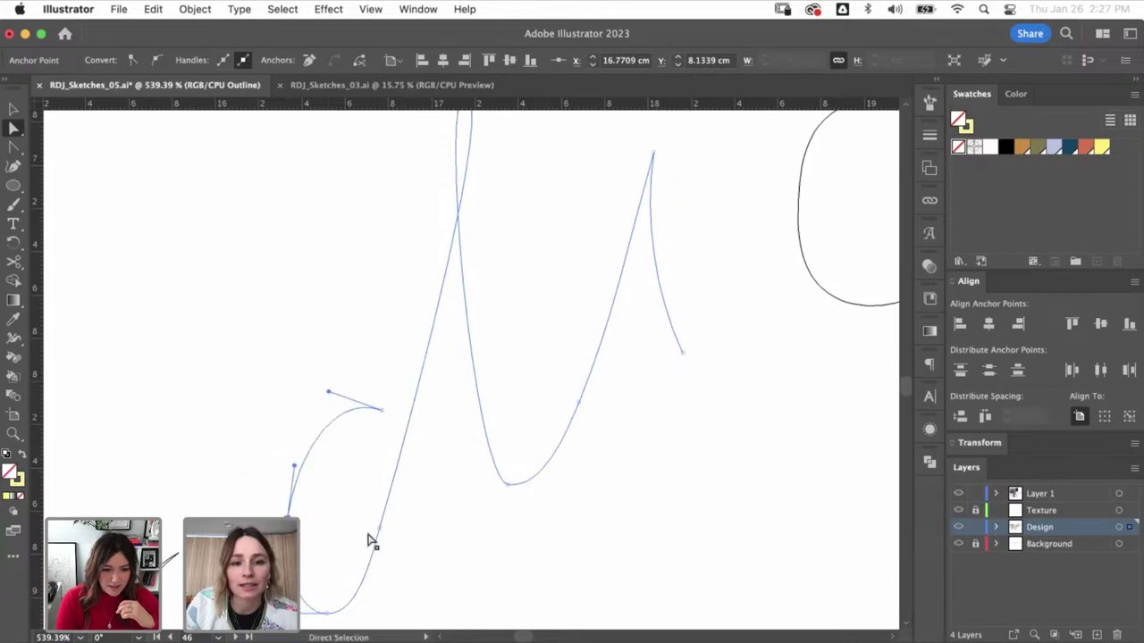
left_click_drag(371, 540, 388, 527)
- Reshape the top of the short stroke with the Anchor Point tool
scroll(483, 487, "up", 5)
scroll(482, 487, "right", 4)
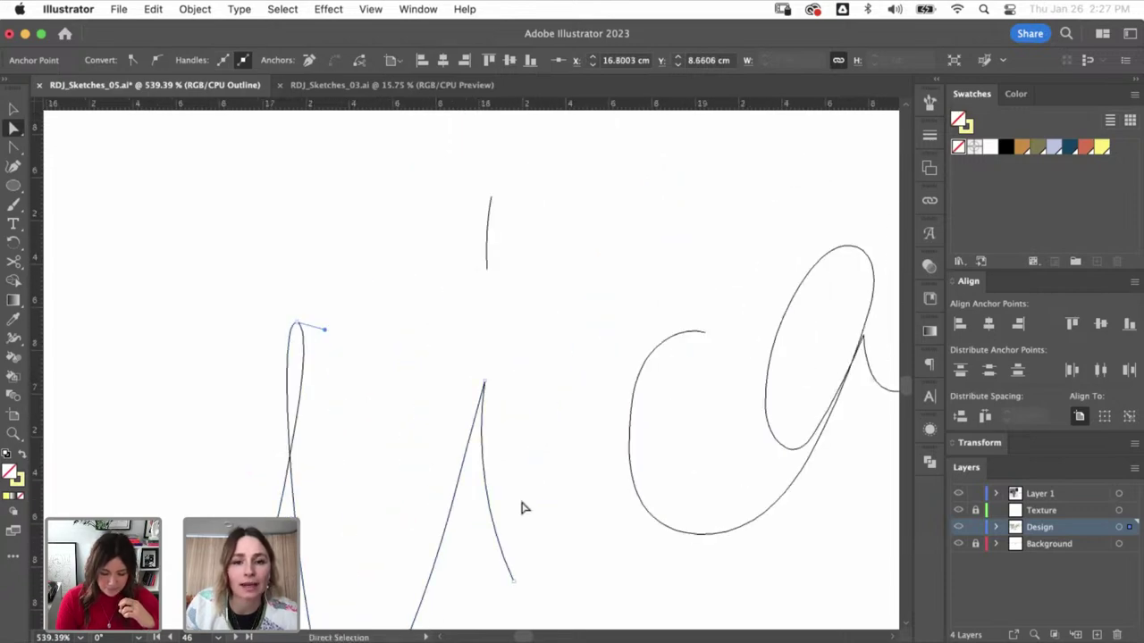
scroll(525, 507, "down", 3)
scroll(518, 322, "up", 4)
key("shift+c")
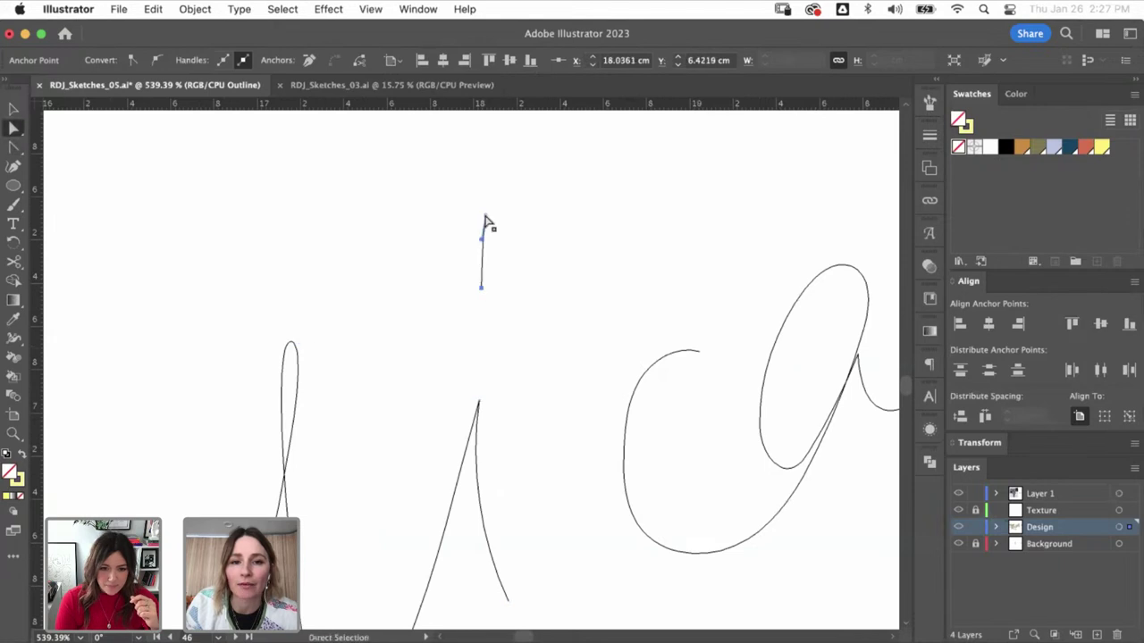
mouse_move(485, 222)
left_mouse_down()
mouse_move(485, 235)
mouse_move(473, 213)
mouse_move(460, 223)
left_mouse_up()
scroll(541, 468, "down", 5)
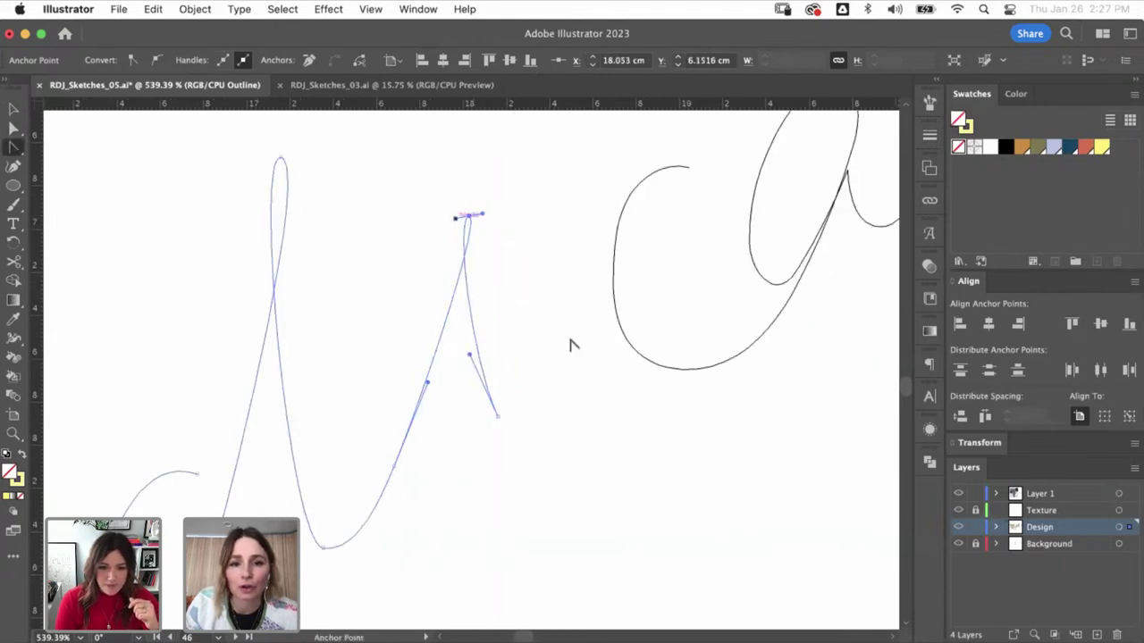
scroll(513, 354, "right", 3)
scroll(513, 355, "up", 2)
- Move the c's anchors left and down and reshape its lower curve
key("a")
left_click_drag(591, 215, 491, 478)
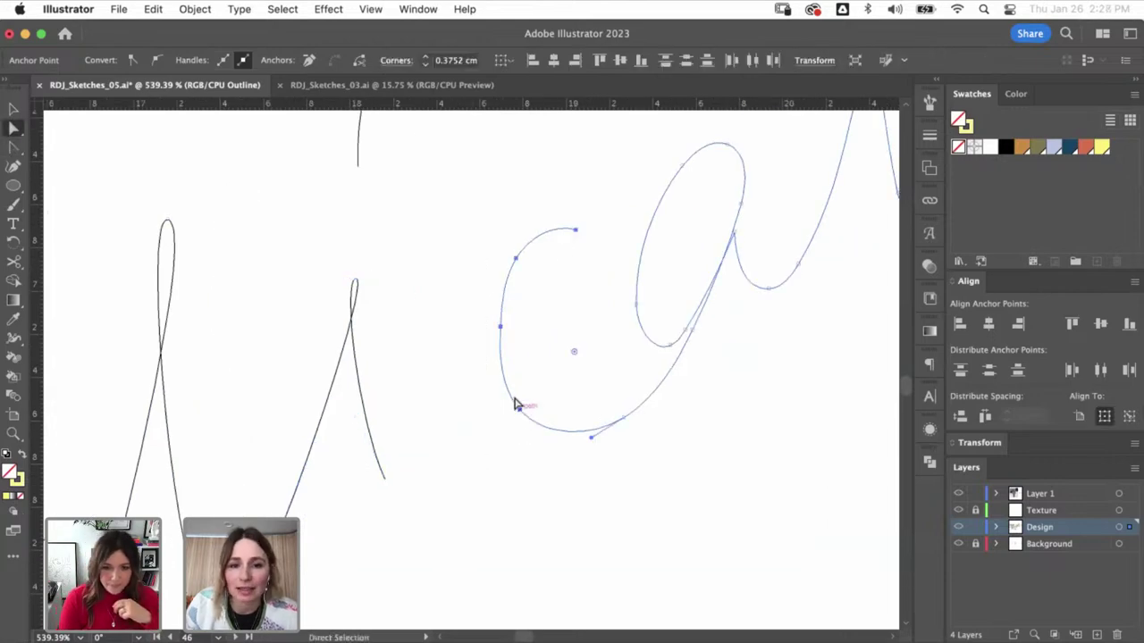
left_click_drag(502, 338, 469, 354)
left_click(490, 434)
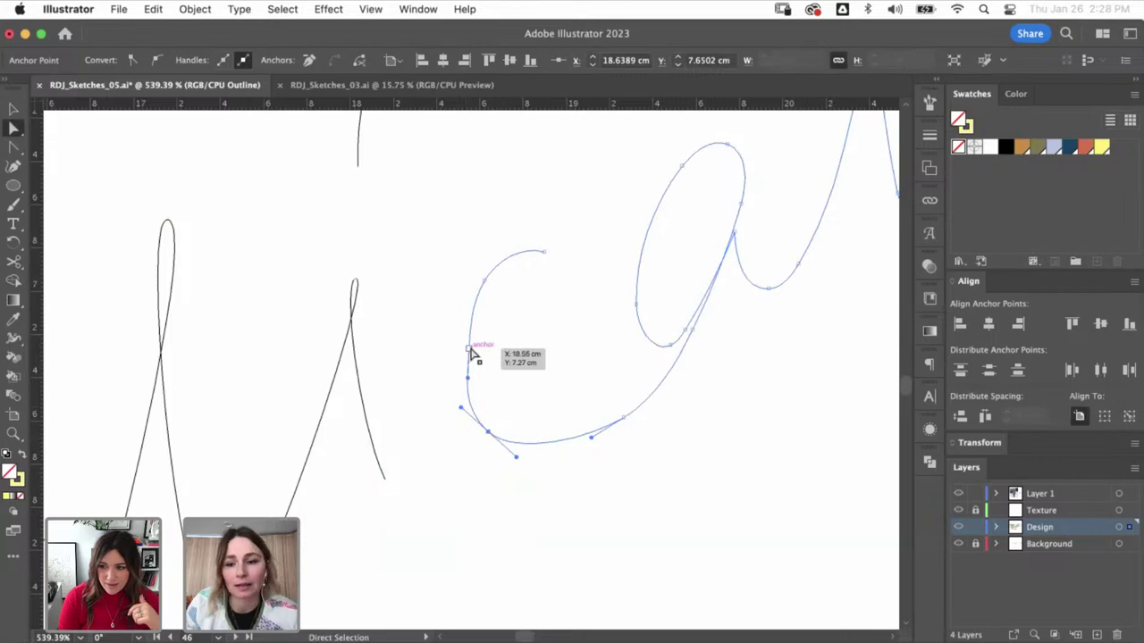
key("minus")
key("a")
left_click_drag(619, 424, 612, 424)
scroll(582, 429, "up", 4)
scroll(583, 429, "right", 4)
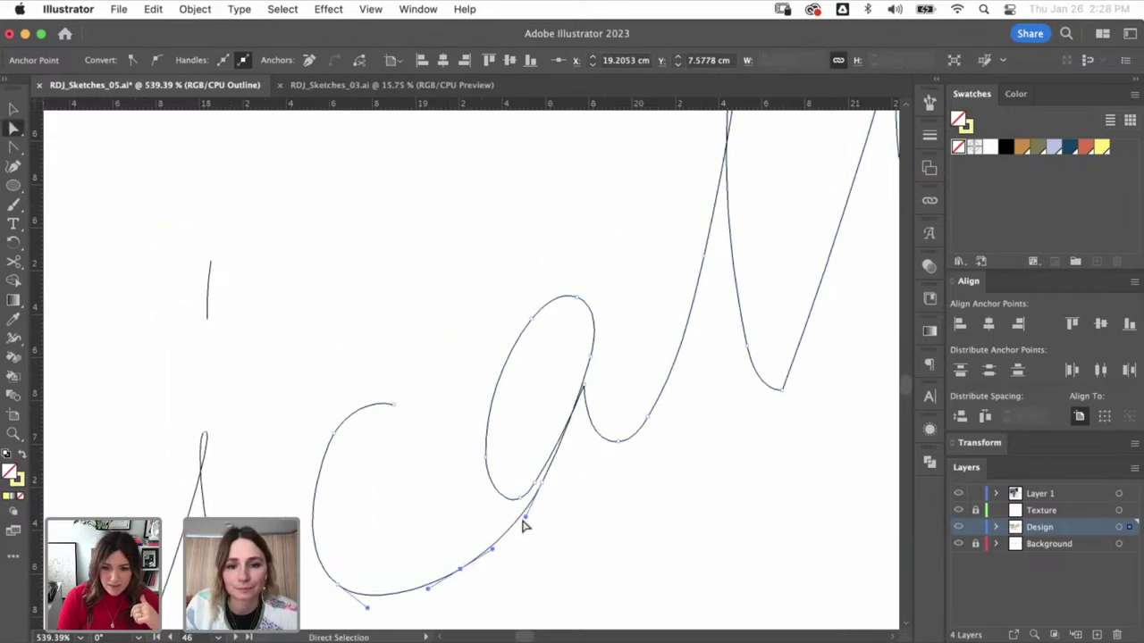
left_click(625, 388)
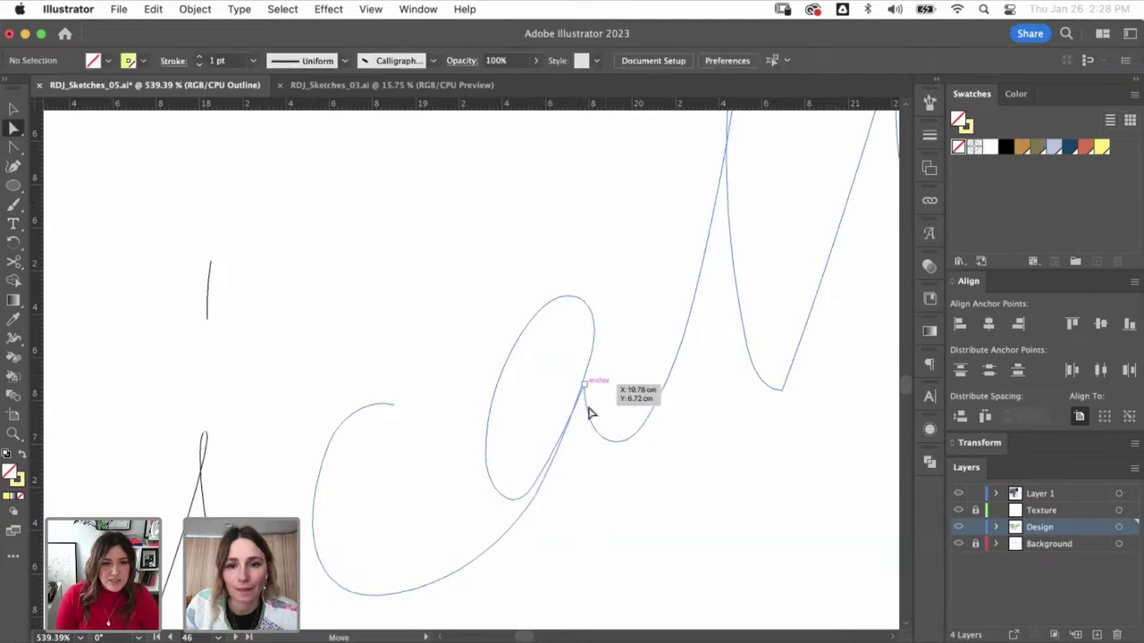
- Move the a's top anchor up and right and shift its lower anchor
left_click(584, 385)
left_click_drag(584, 386, 595, 368)
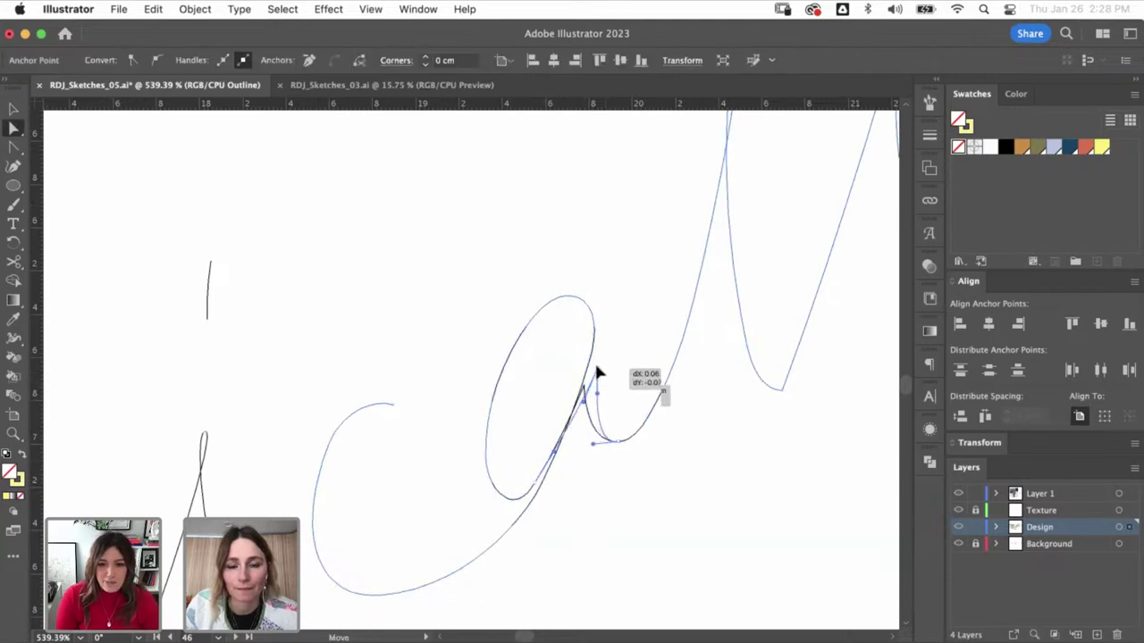
left_click(536, 503)
left_click(528, 498)
left_click_drag(528, 497, 550, 500)
key("v")
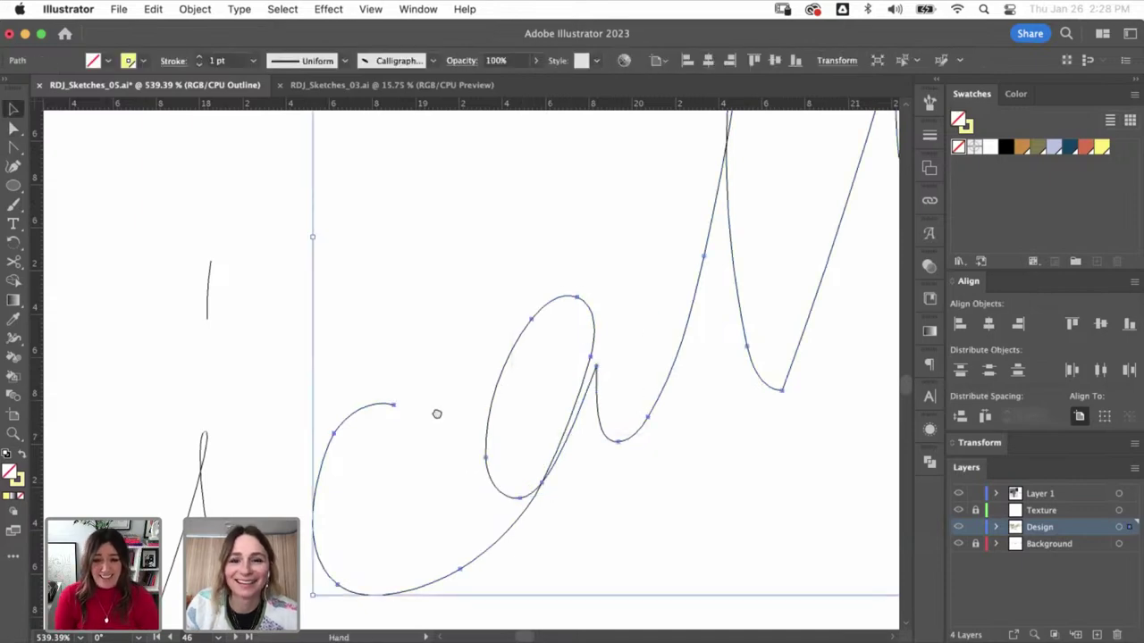
- Smooth the V-shaped bottom anchor with horizontal handles and reshape the small v stroke
scroll(437, 414, "right", 5)
key("a")
left_click_drag(574, 480, 597, 480)
left_click_drag(706, 341, 733, 339)
left_click_drag(783, 312, 597, 581)
left_click_drag(644, 450, 661, 463)
key("a")
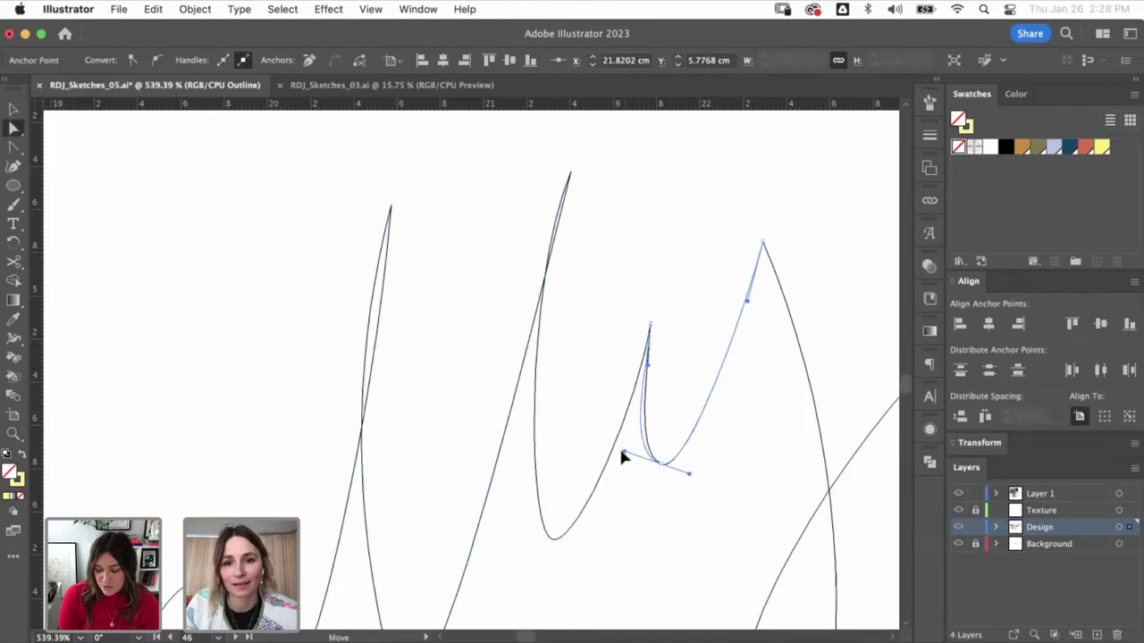
key("v")
key("super+minus")
key("super+minus")
key("super+minus")
key("super+minus")
key("super+minus")
key("super+minus")
- Return to full-colour preview and marquee-select all of the 'radically' lettering
key("super+y")
key("super+minus")
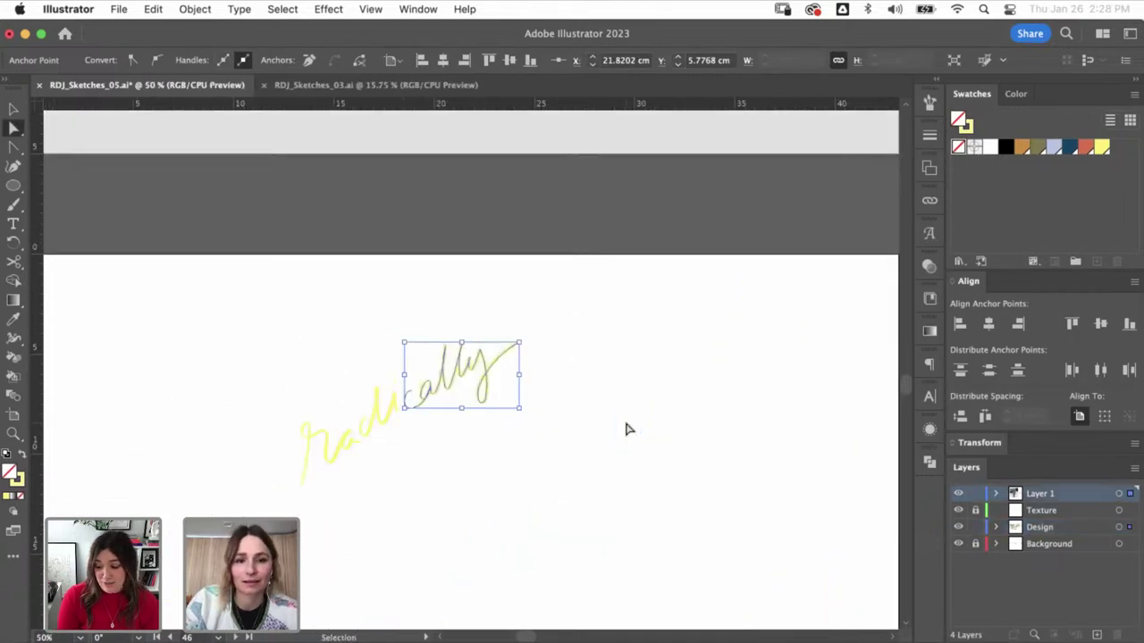
left_click(411, 401)
left_click_drag(516, 319, 286, 510)
- Move 'radically' onto the RUDY JUDE story and scale it down beneath the logo
key("super+minus")
key("super+minus")
key("super+minus")
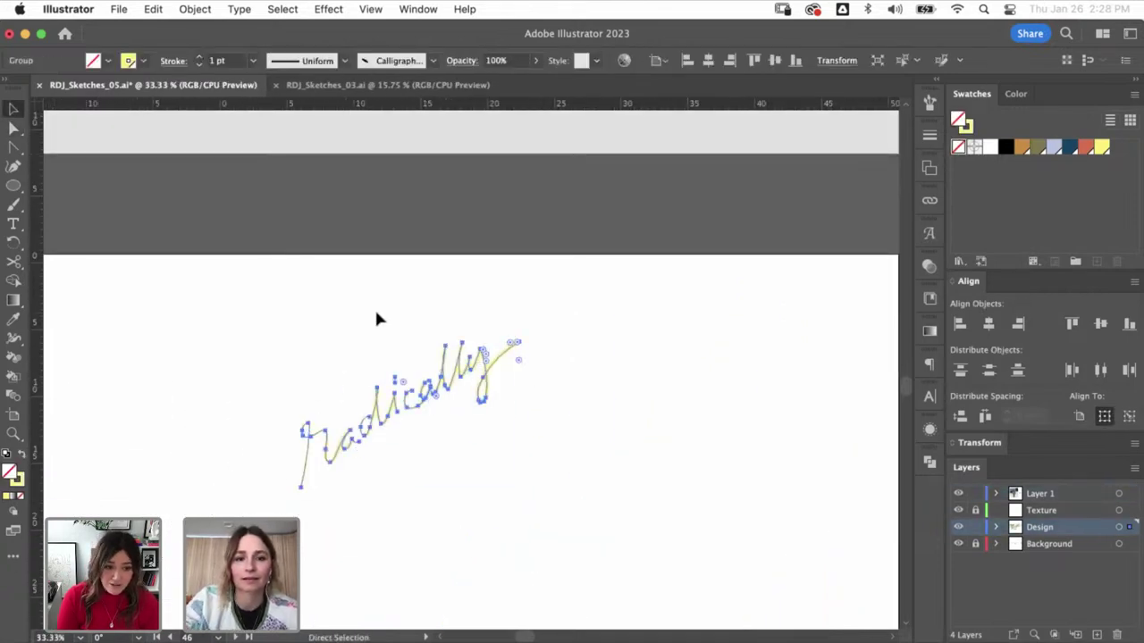
scroll(523, 420, "up", 2)
left_click_drag(497, 438, 515, 291)
scroll(488, 258, "up", 5)
mouse_move(641, 300)
left_mouse_down()
mouse_move(616, 332)
mouse_move(560, 353)
mouse_move(550, 272)
mouse_move(558, 308)
mouse_move(590, 290)
mouse_move(542, 314)
mouse_move(572, 332)
left_mouse_up()
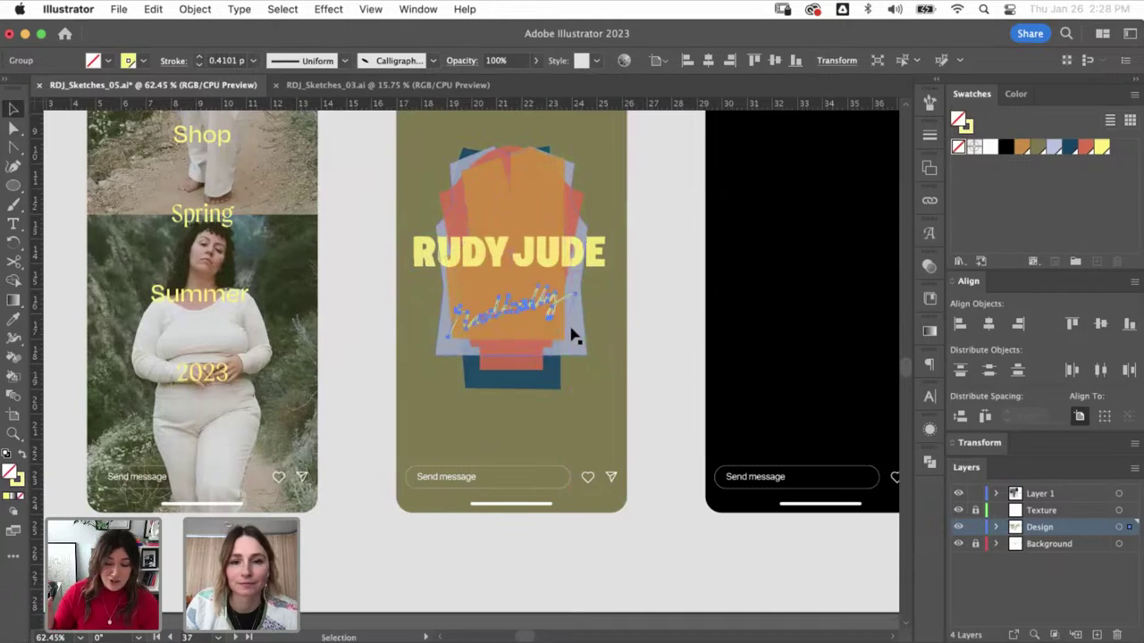
key("shift+super+a")
key("b")
scroll(545, 299, "up", 5)
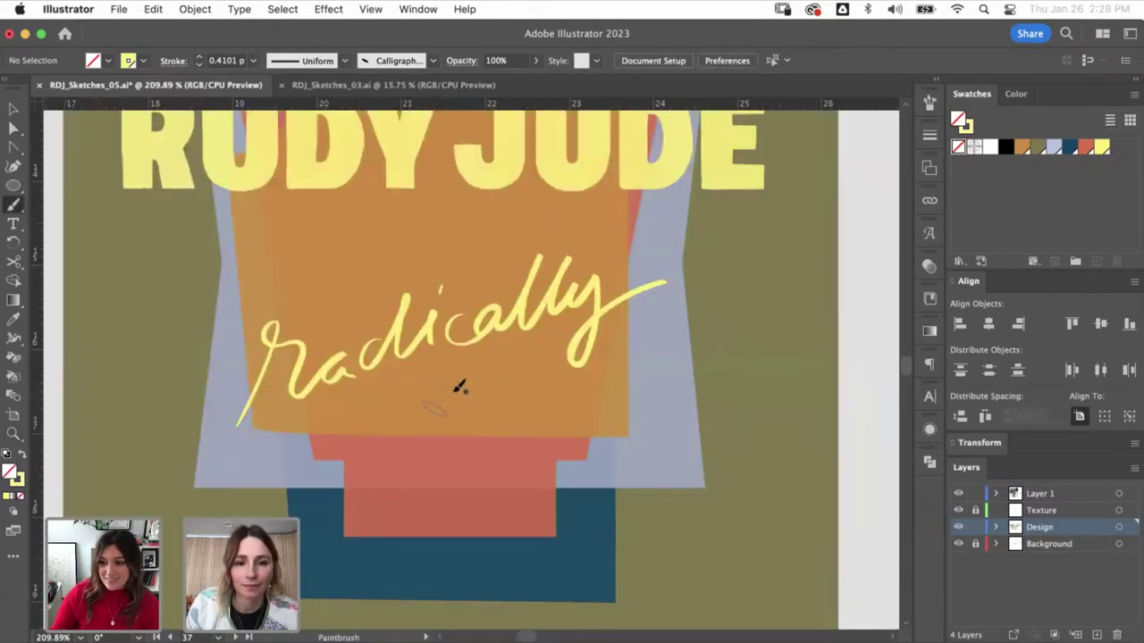
scroll(530, 200, "down", 10)
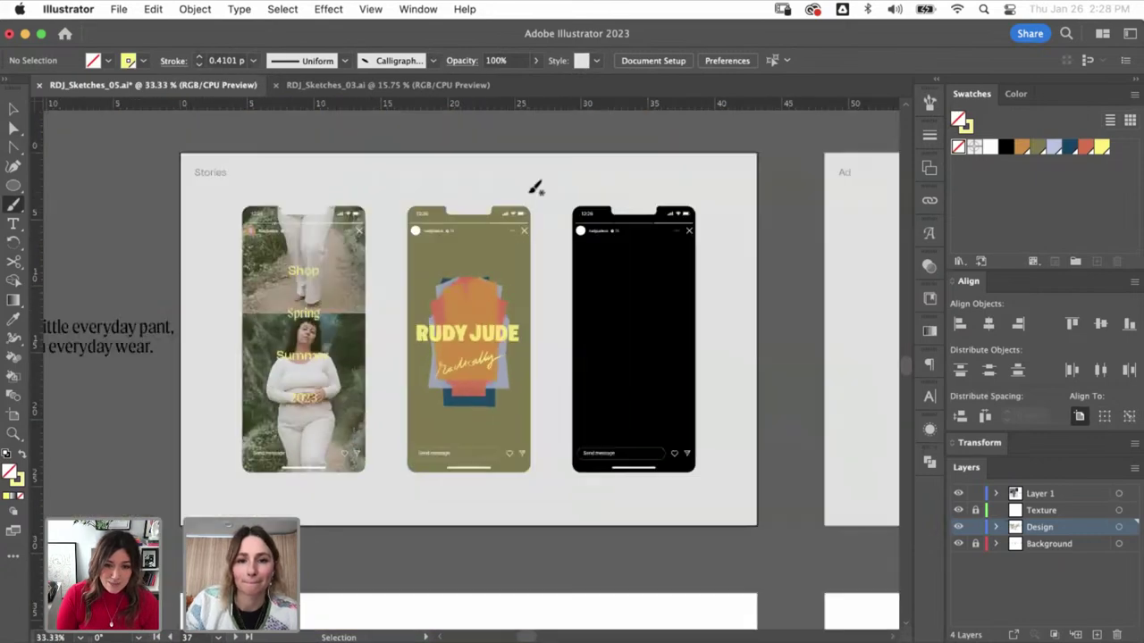
- Hand-letter 'natural' in yellow brush strokes on an empty, zoomed-in artboard area
key("v")
key("z")
left_click_drag(468, 554, 326, 473)
key("b")
left_click_drag(272, 422, 240, 473)
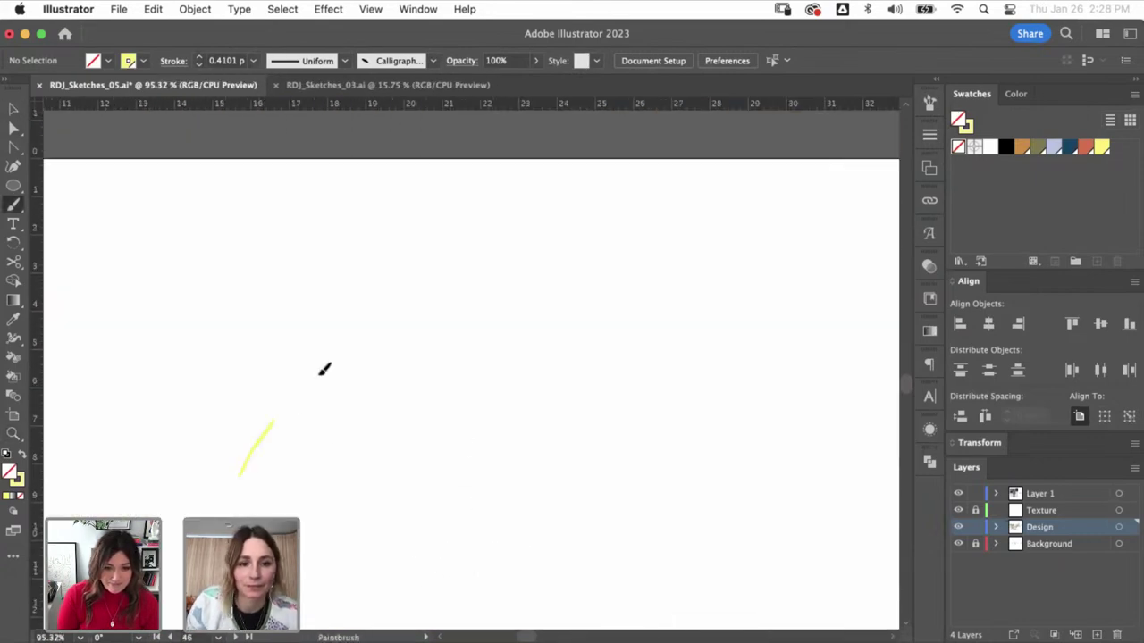
mouse_move(466, 369)
left_mouse_down()
mouse_move(512, 353)
mouse_move(529, 380)
left_mouse_up()
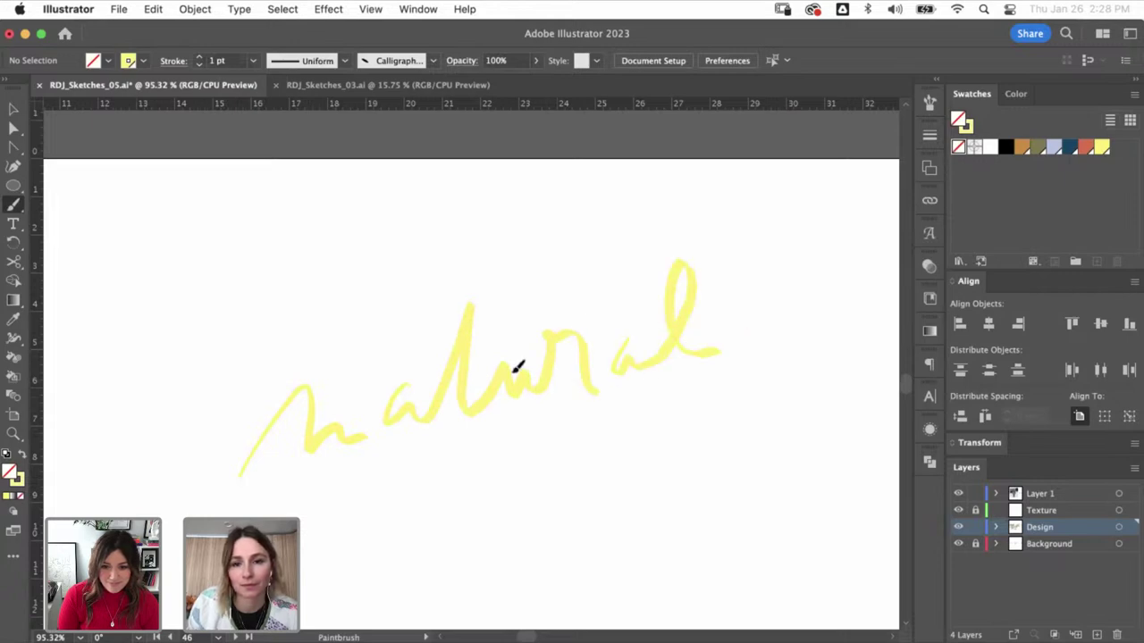
- Select the 'natural' strokes and move them onto the RUDY JUDE story
left_click_drag(328, 454, 223, 516)
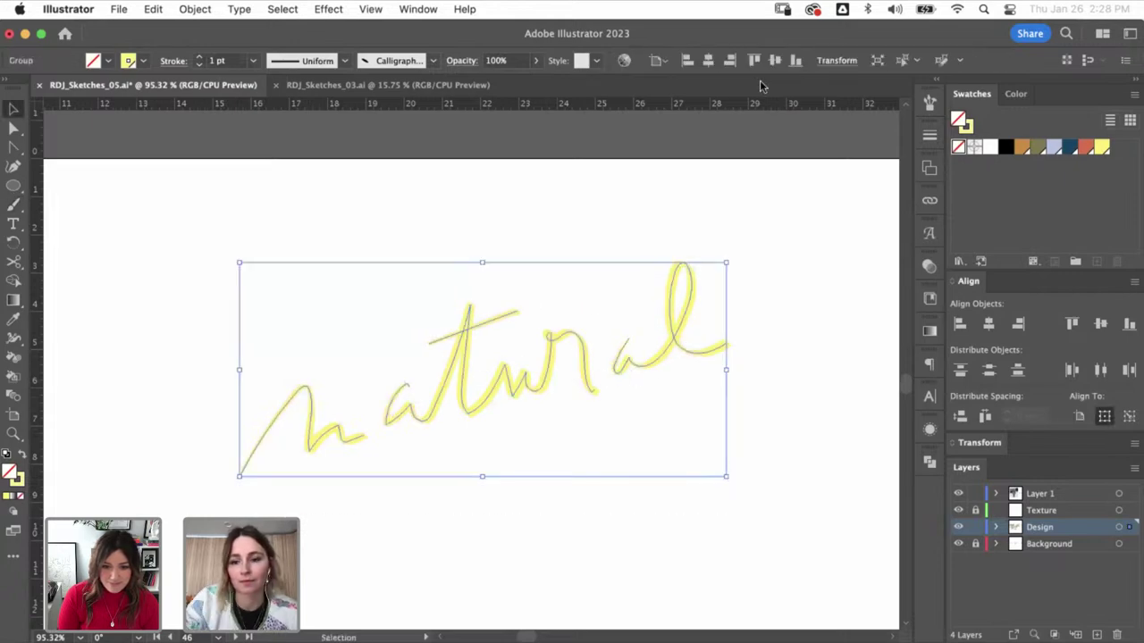
key("super+minus")
key("super+minus")
key("super+minus")
key("super+minus")
key("super+minus")
mouse_move(490, 375)
left_mouse_down()
mouse_move(563, 239)
mouse_move(482, 236)
left_mouse_up()
scroll(455, 218, "up", 5)
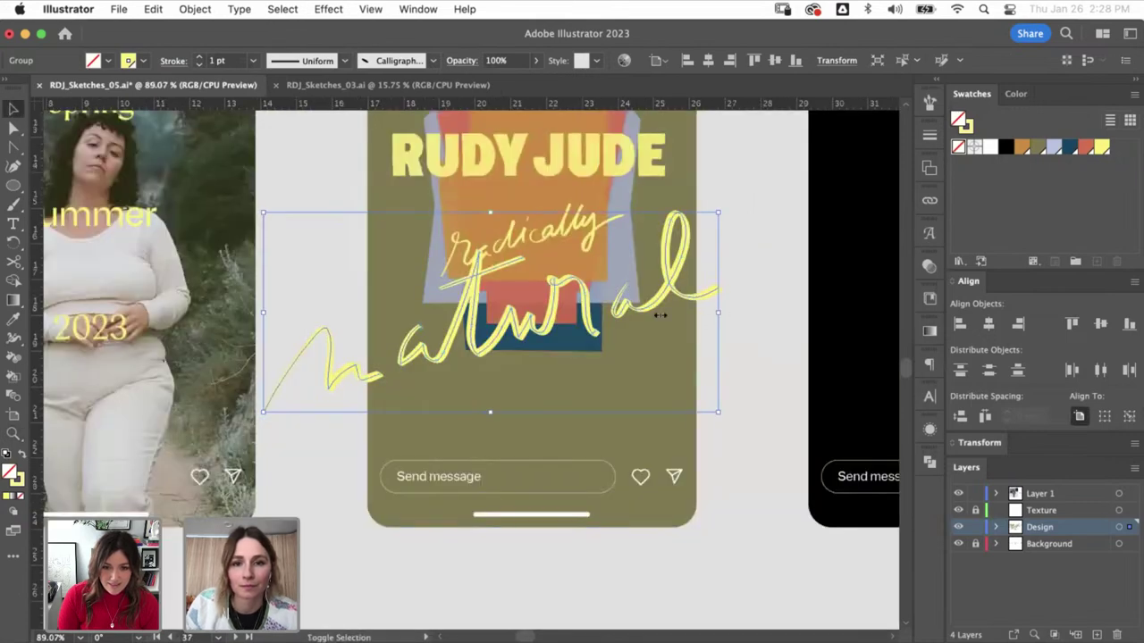
- Scale 'natural' down below 'radically' and zoom in on its n and a
mouse_move(659, 312)
left_mouse_down()
mouse_move(611, 323)
mouse_move(559, 313)
mouse_move(551, 270)
mouse_move(582, 263)
mouse_move(559, 260)
mouse_move(581, 268)
left_mouse_up()
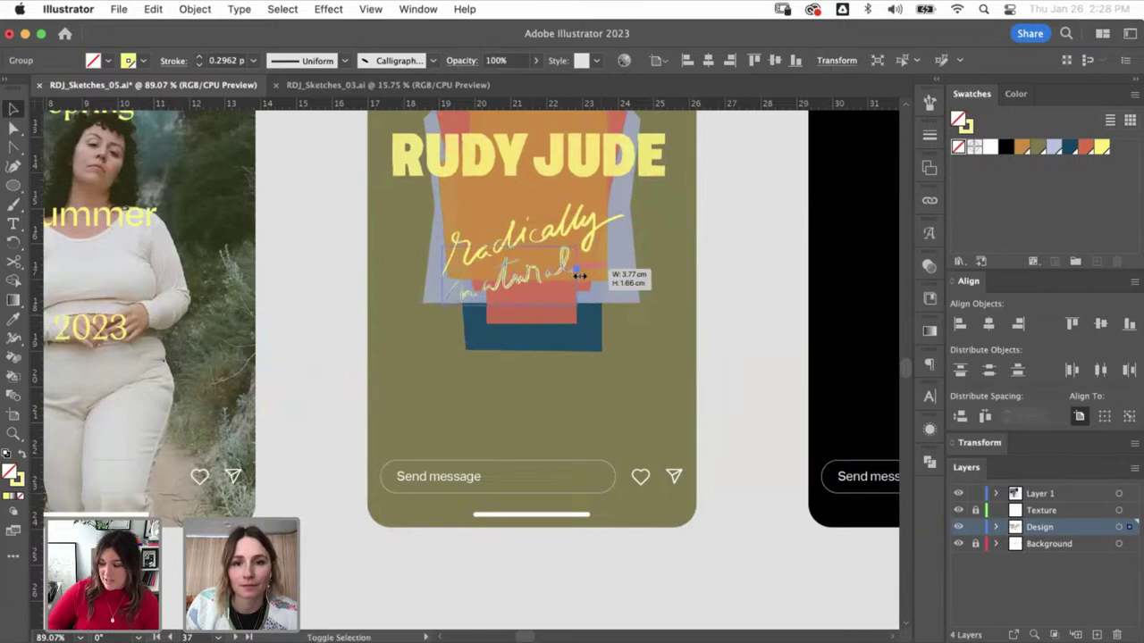
key("z")
left_click(493, 312)
left_click(494, 312)
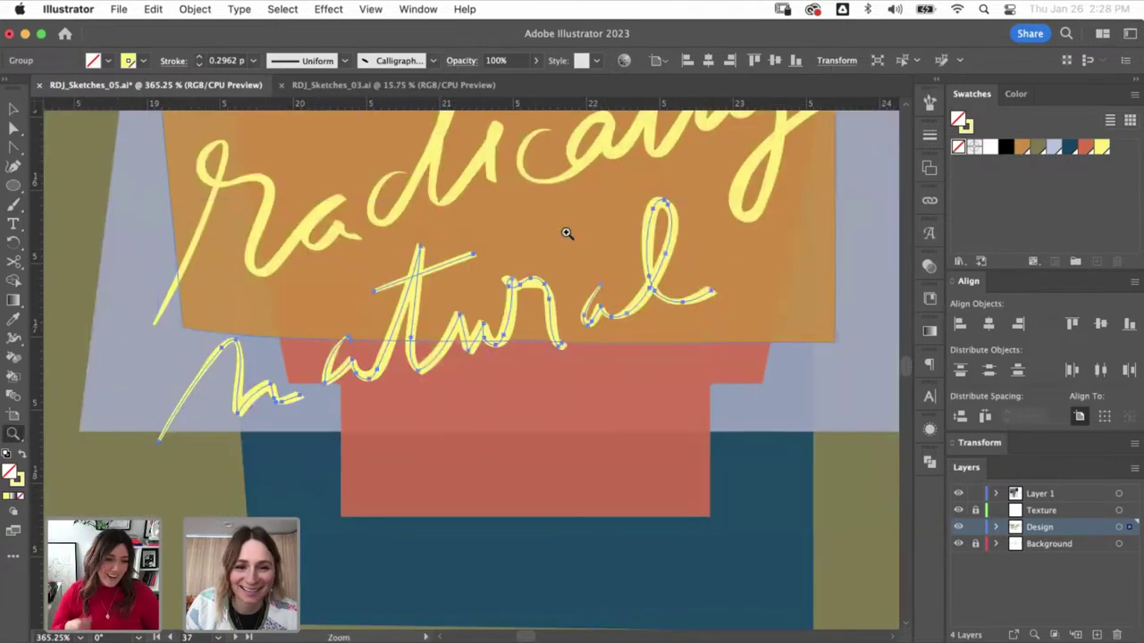
left_click(285, 430)
- Reshape the n's hump and the a's lower-left curve and top point
key("shift+c")
key("a")
left_click_drag(218, 443, 205, 418)
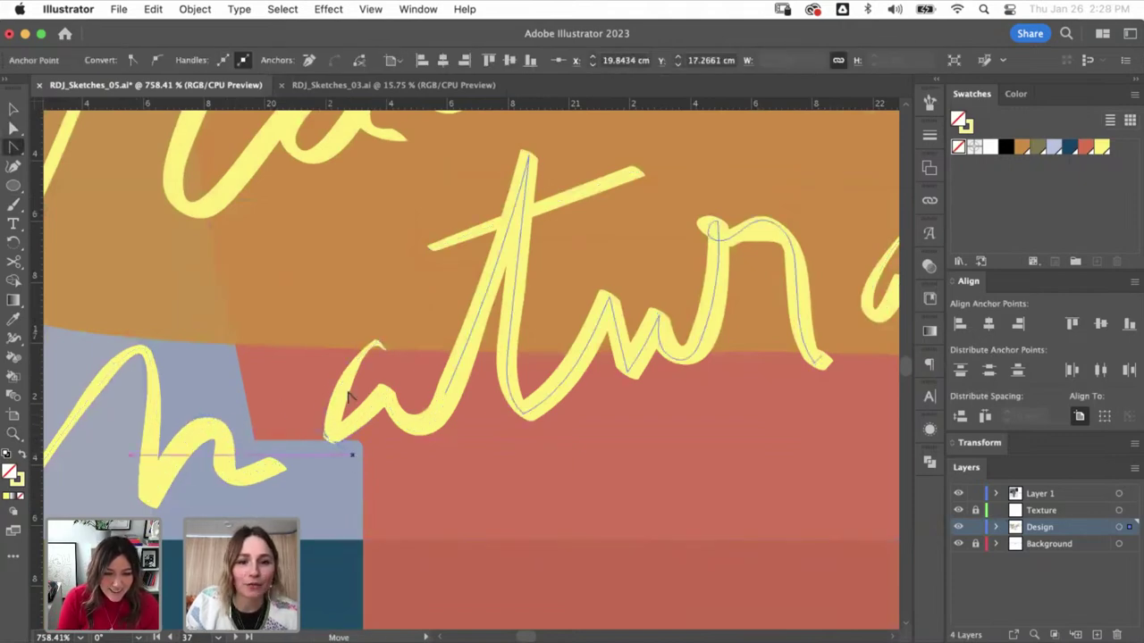
left_click_drag(331, 439, 319, 422)
key("a")
left_click_drag(375, 355, 378, 341)
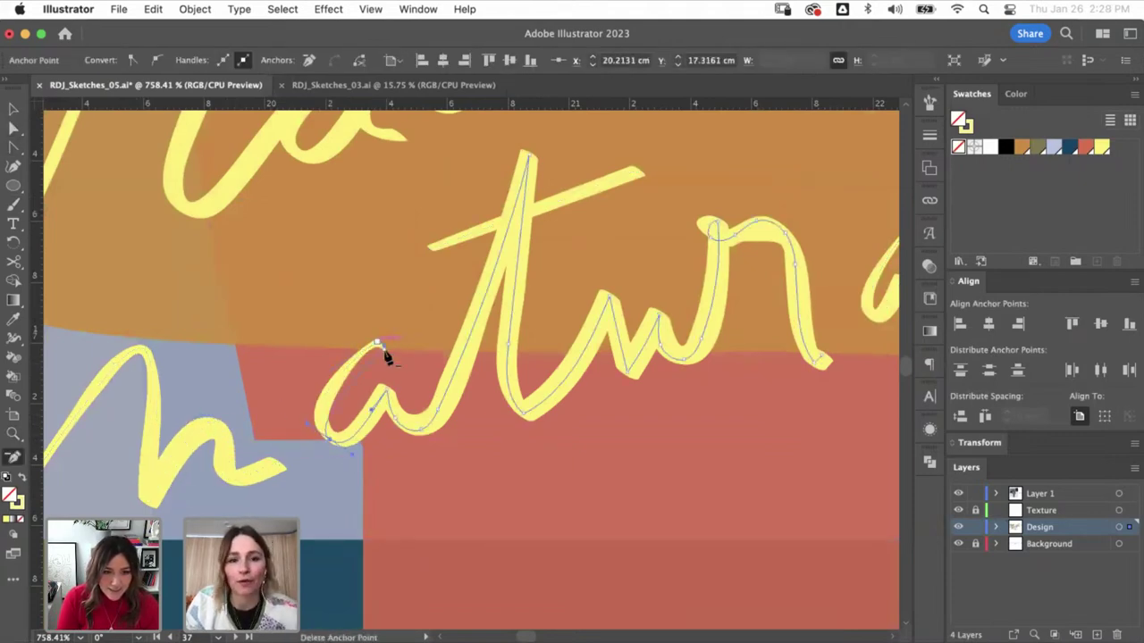
left_click(355, 344)
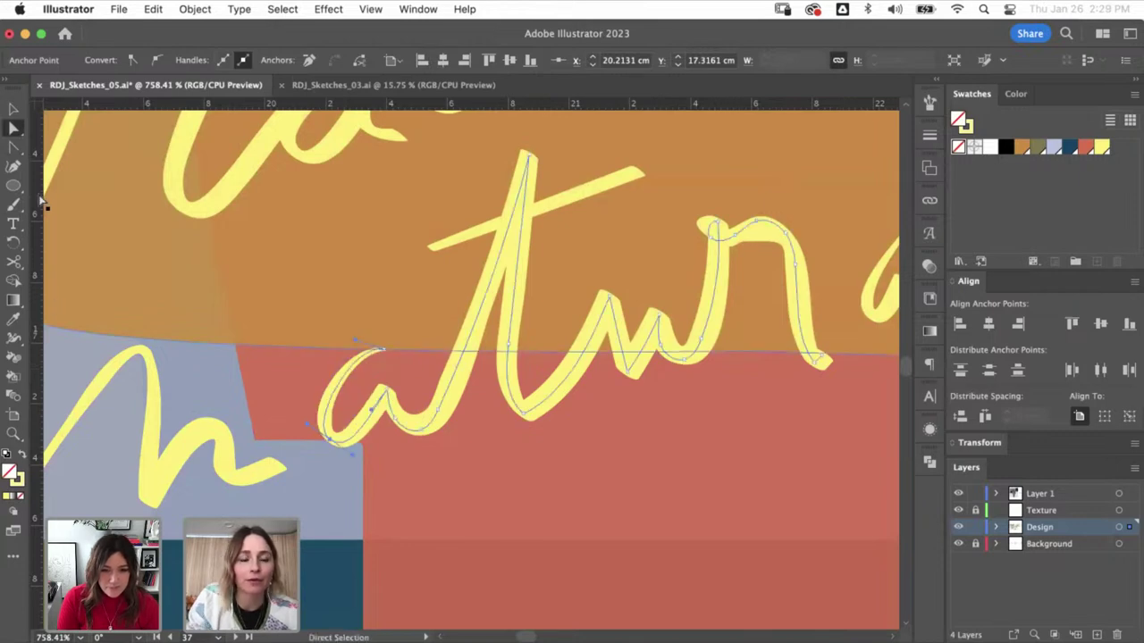
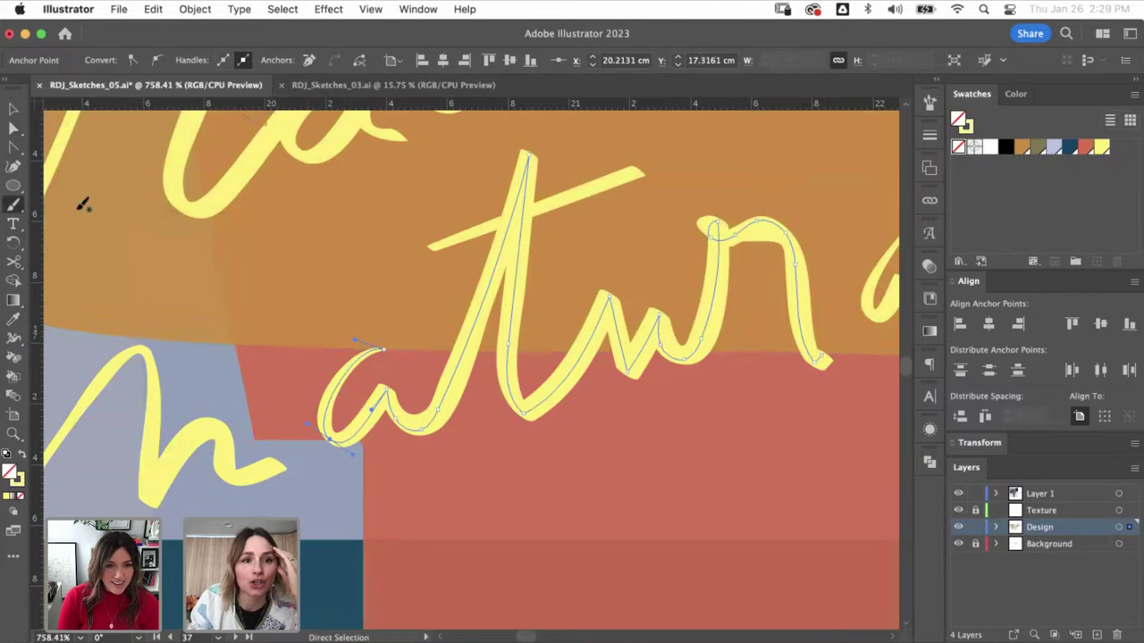
- Set Paintbrush smoothing and fidelity, then reshape the a, t and w anchors of 'natural'
double_click(13, 205)
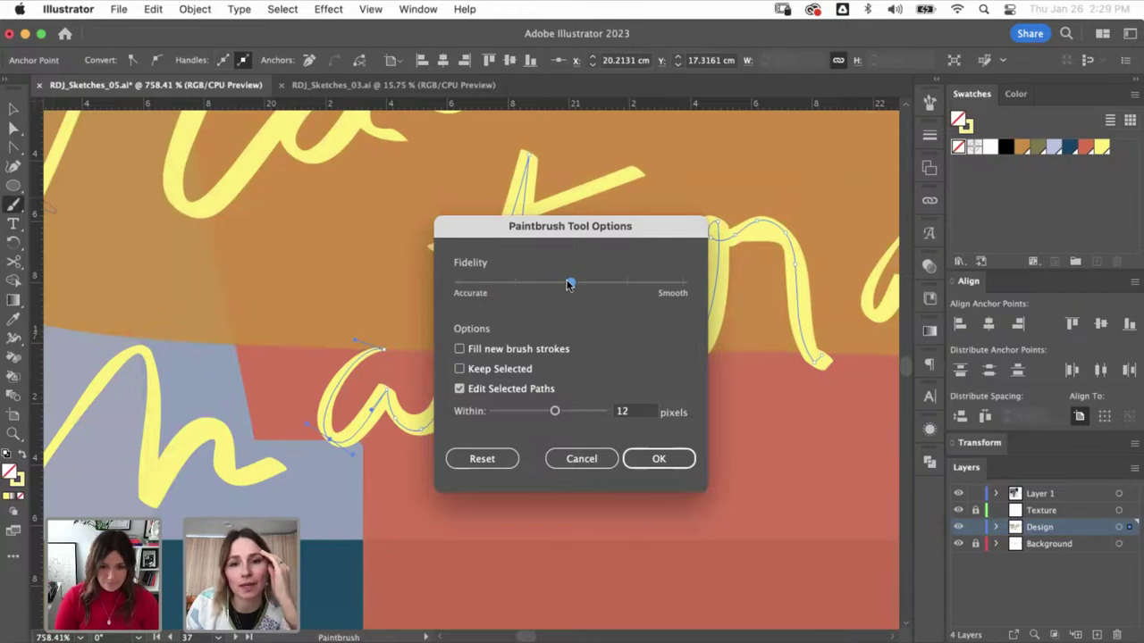
left_click(656, 460)
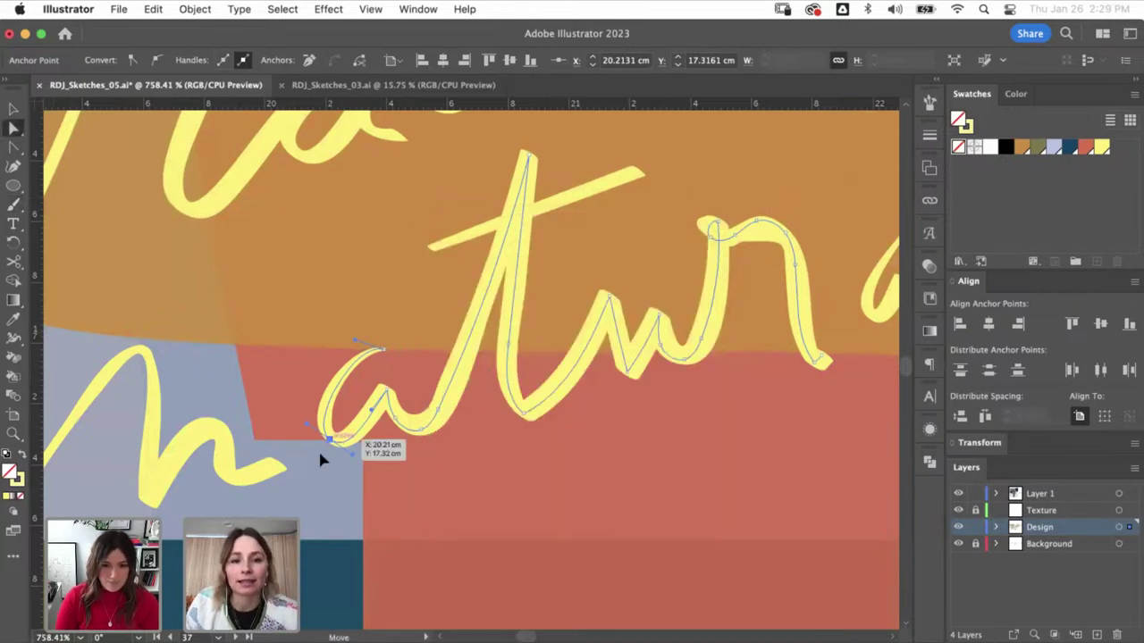
left_click_drag(321, 460, 318, 461)
left_click_drag(441, 414, 429, 421)
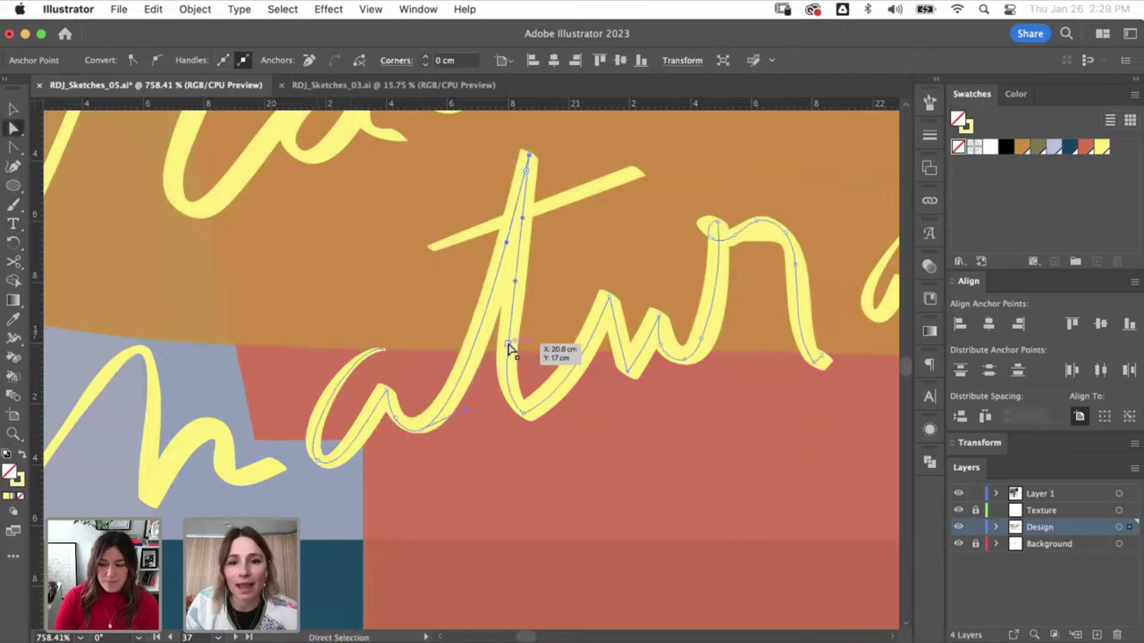
left_click_drag(511, 345, 524, 408)
left_click_drag(625, 368, 666, 338)
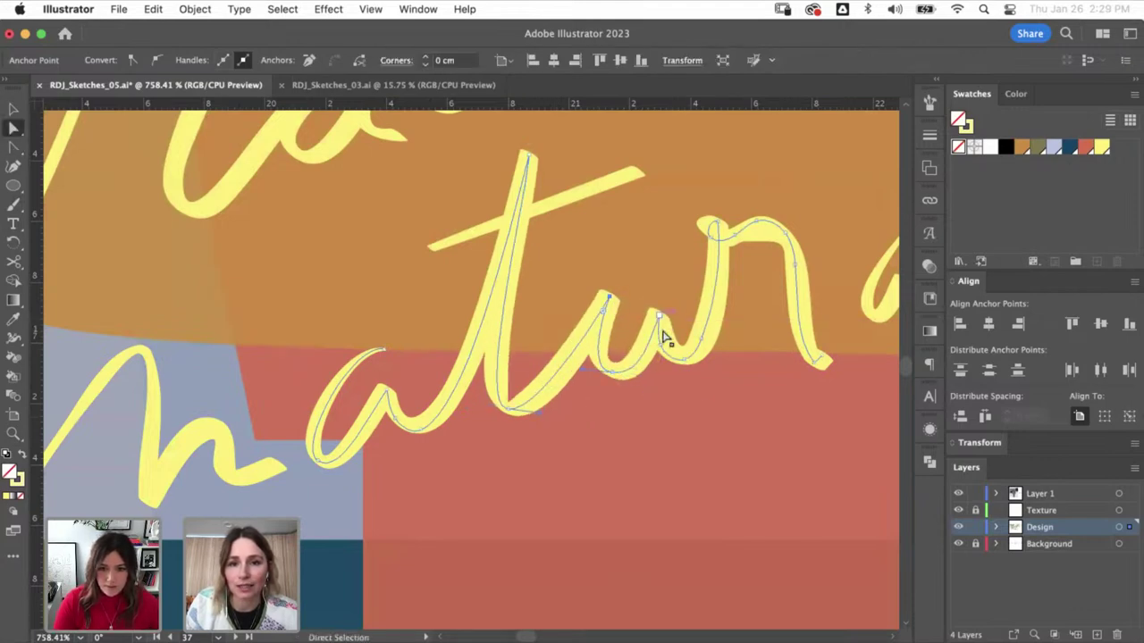
- Delete the extra anchor at the w/r junction of the lettering
left_click(663, 353)
key("minus")
left_click(690, 361)
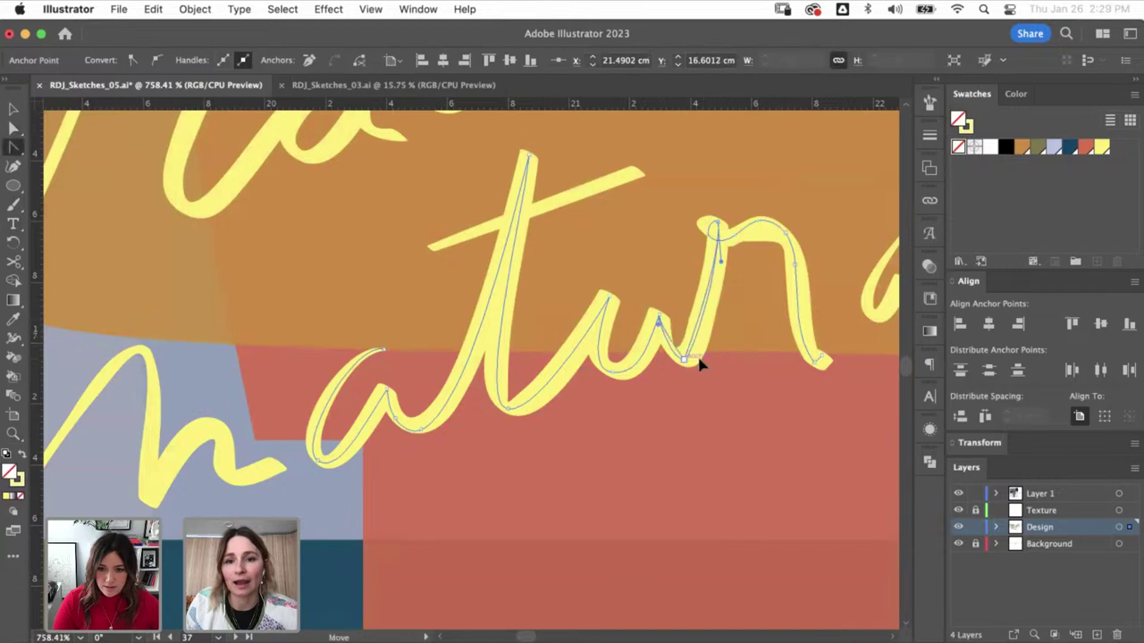
left_click_drag(712, 365, 616, 408)
key("a")
- Reshape the r's top curve, remove a surplus anchor, and tuck its bottom anchor up
left_click_drag(617, 283, 694, 266)
key("minus")
key("a")
left_click(699, 321)
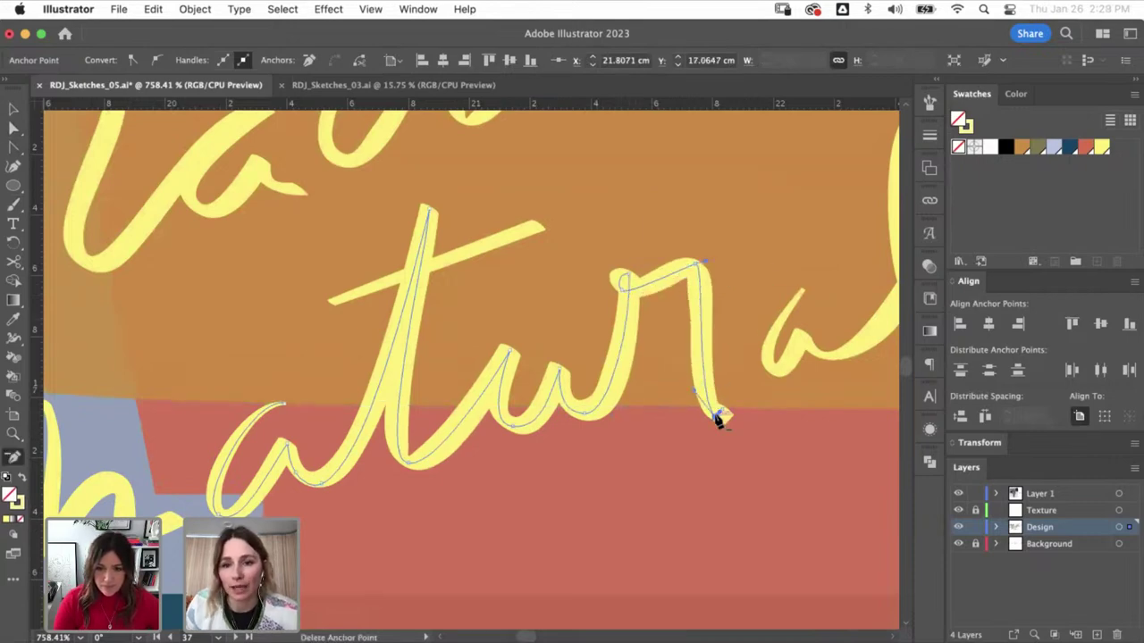
key("a")
left_click(717, 418)
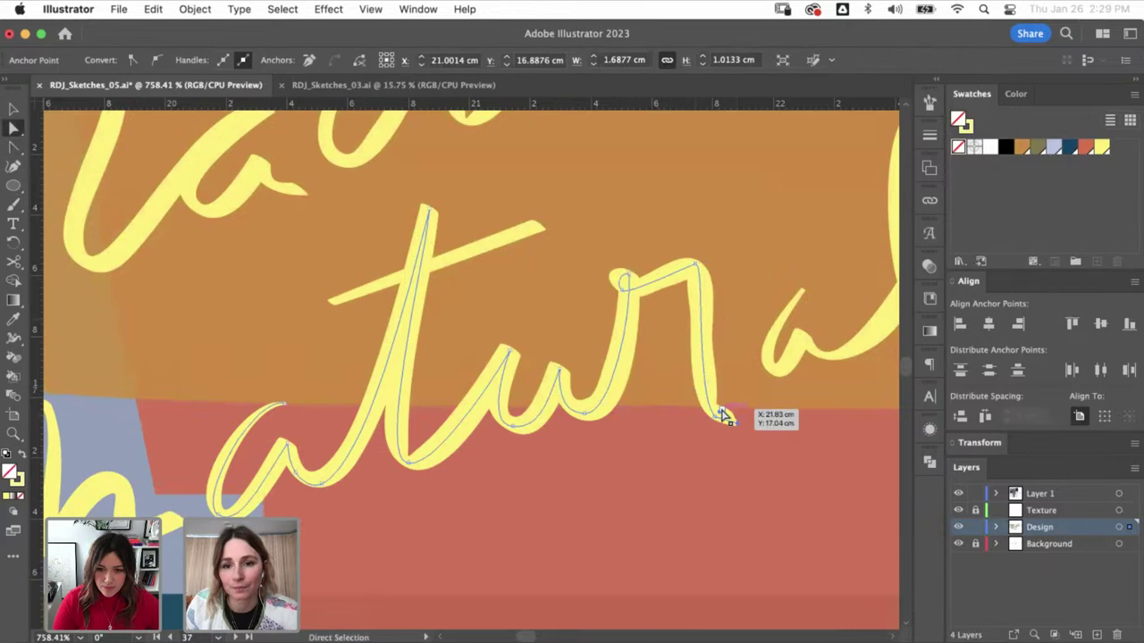
key("minus")
key("a")
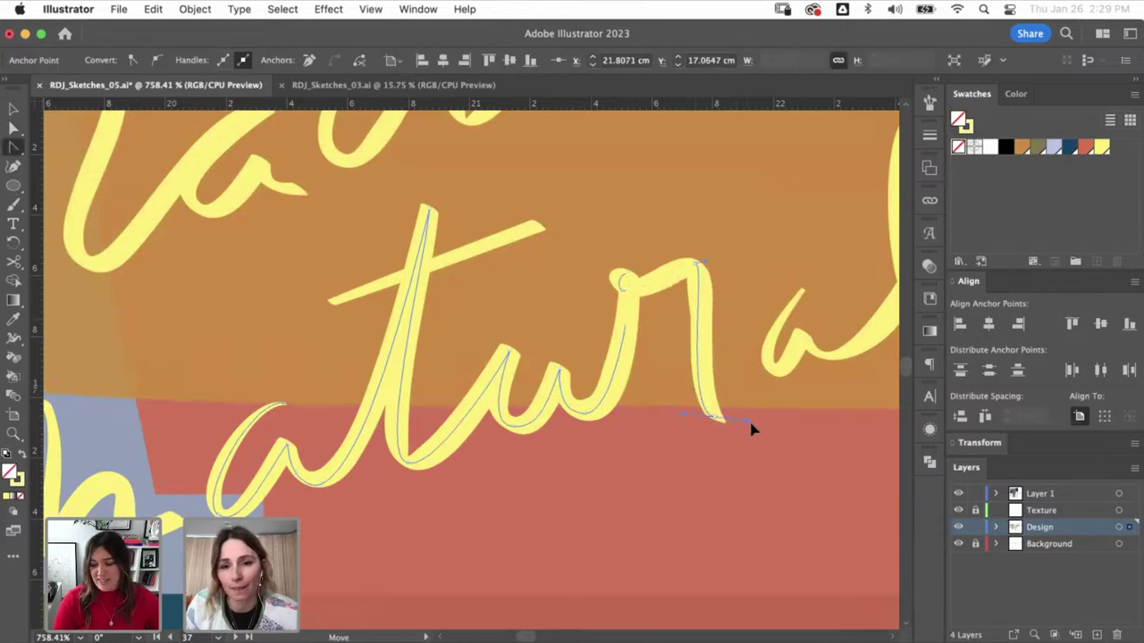
mouse_move(715, 420)
left_mouse_down()
mouse_move(720, 403)
mouse_move(724, 412)
left_mouse_up()
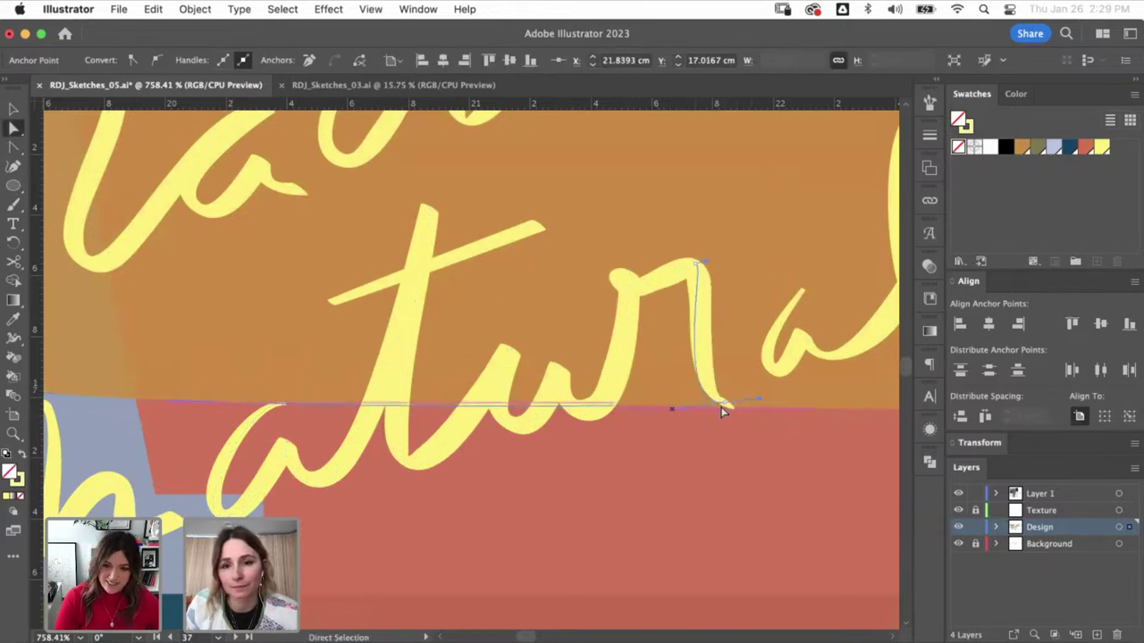
- Remove an anchor from the final a and reshape its bottom and top anchors
left_click(786, 338)
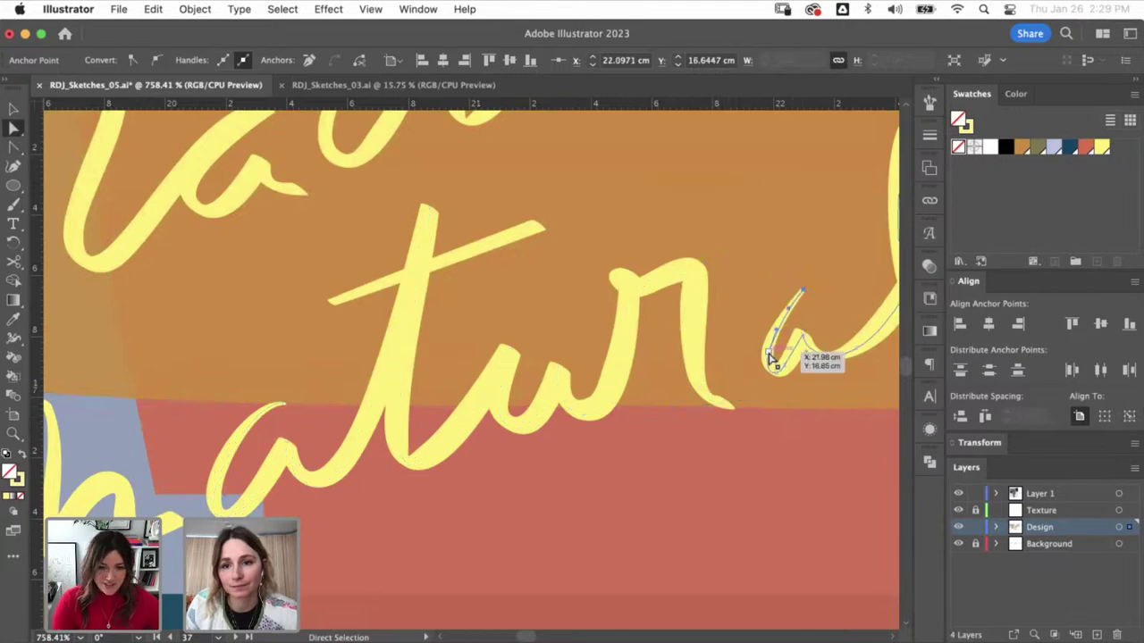
key("minus")
left_click(778, 379)
left_click(726, 365)
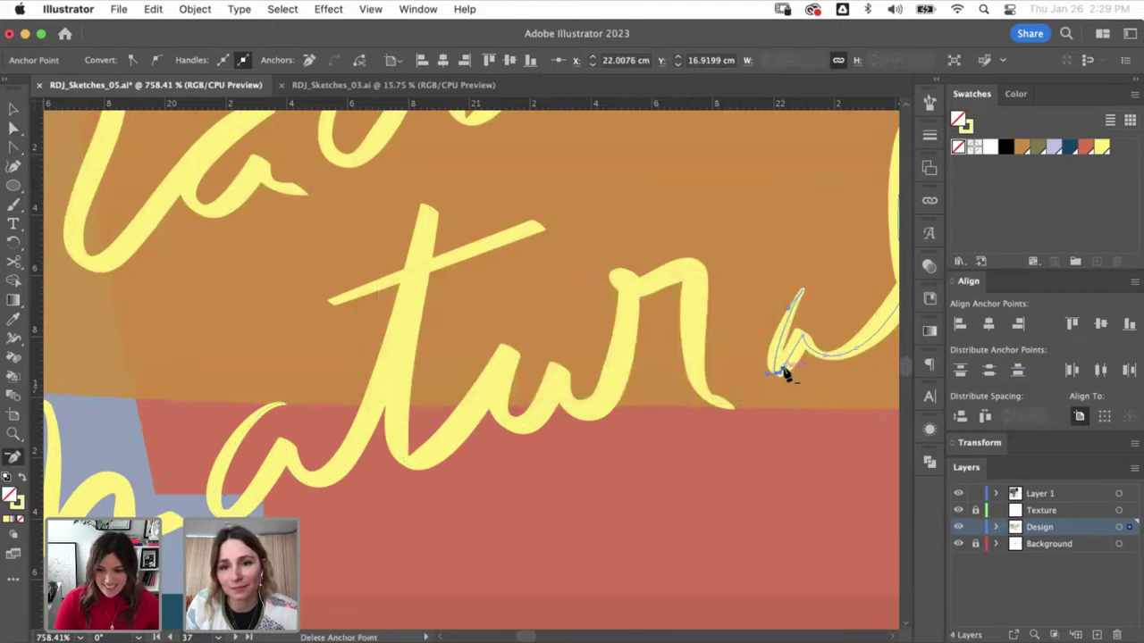
left_click(778, 382)
key("shift+c")
key("a")
left_click_drag(779, 379, 757, 382)
mouse_move(764, 323)
left_mouse_down()
mouse_move(799, 299)
mouse_move(801, 334)
mouse_move(809, 327)
left_mouse_up()
- Move the 'radically natural' lettering up into place on the olive story screen
key("super+1")
key("super+shift+a")
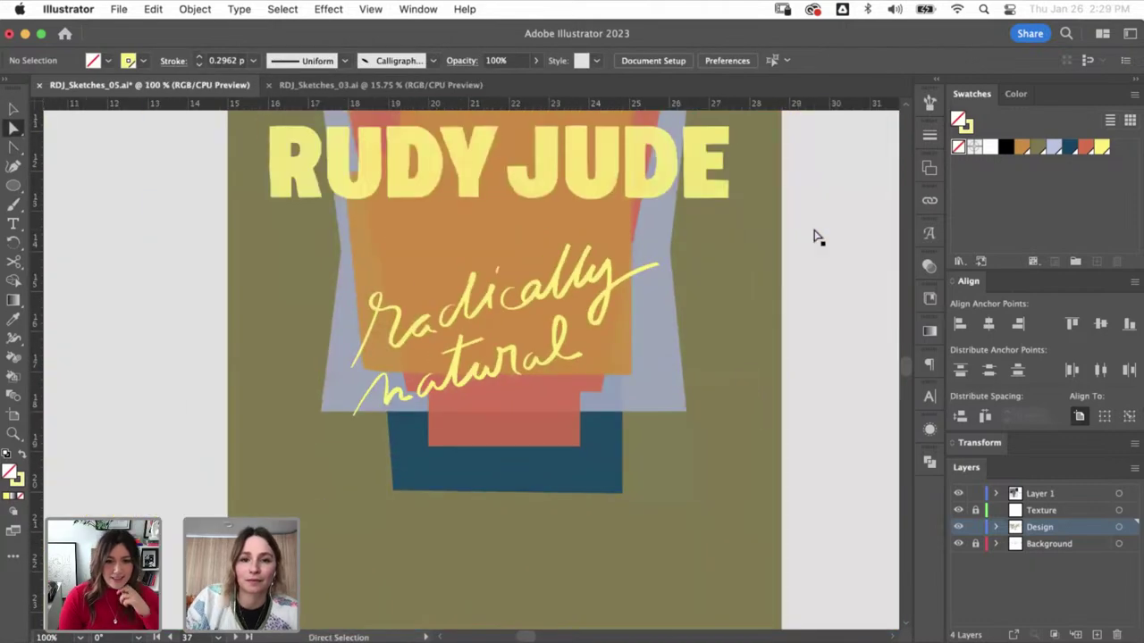
key("super+minus")
key("v")
left_click_drag(533, 370, 519, 325)
left_click(583, 386)
key("super+minus")
key("super+minus")
key("super+minus")
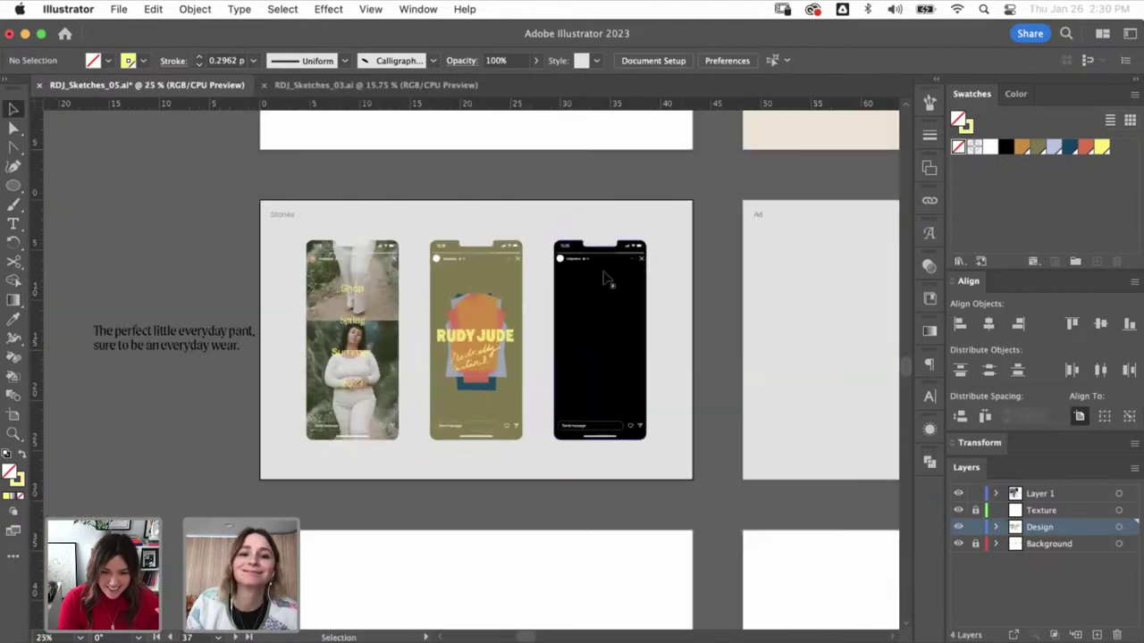
left_click_drag(447, 434, 500, 430)
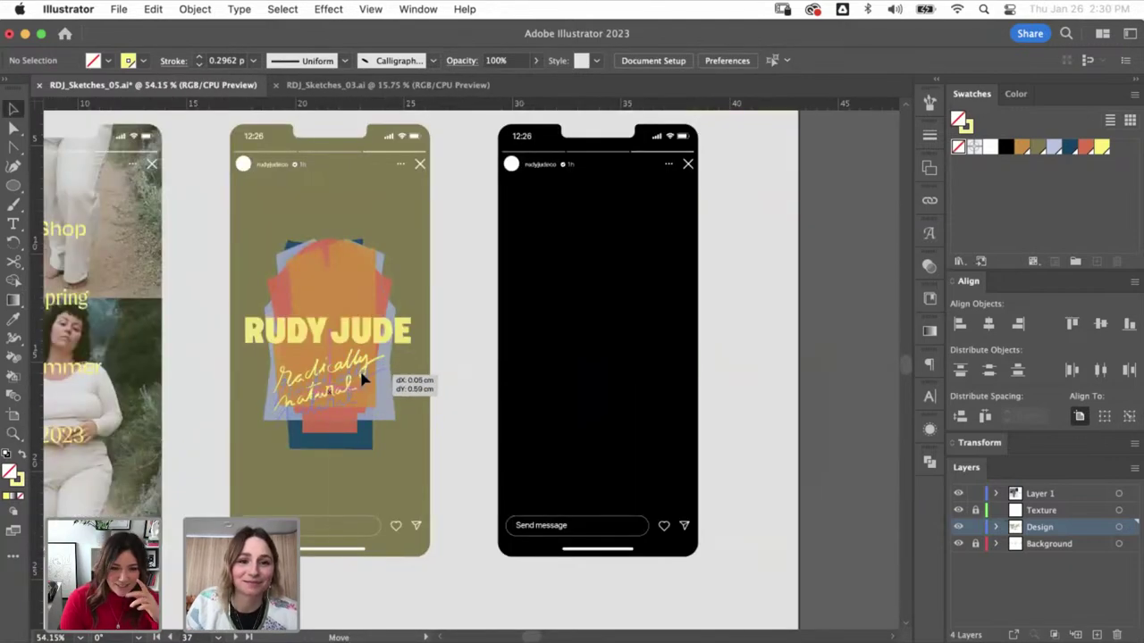
left_click_drag(362, 380, 364, 380)
- Select the RUDY JUDE wordmark on the orange artboard and bring the Stories phones into view
key("super+minus")
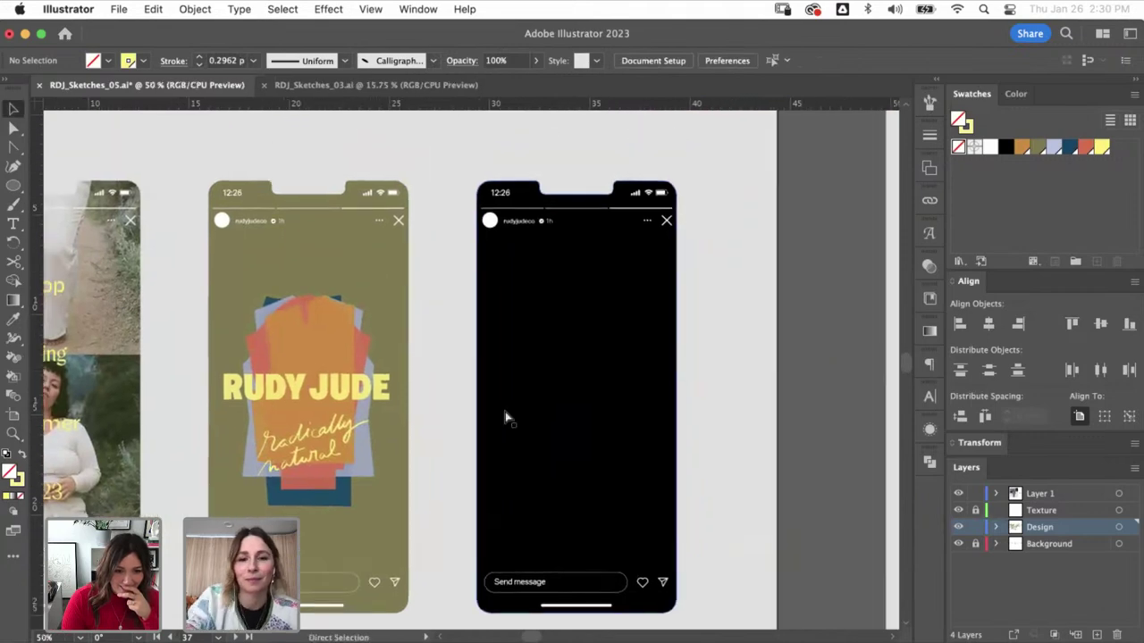
key("super+minus")
key("super+minus")
key("super+minus")
key("super+minus")
left_click_drag(518, 385, 442, 461)
scroll(515, 408, "right", 5)
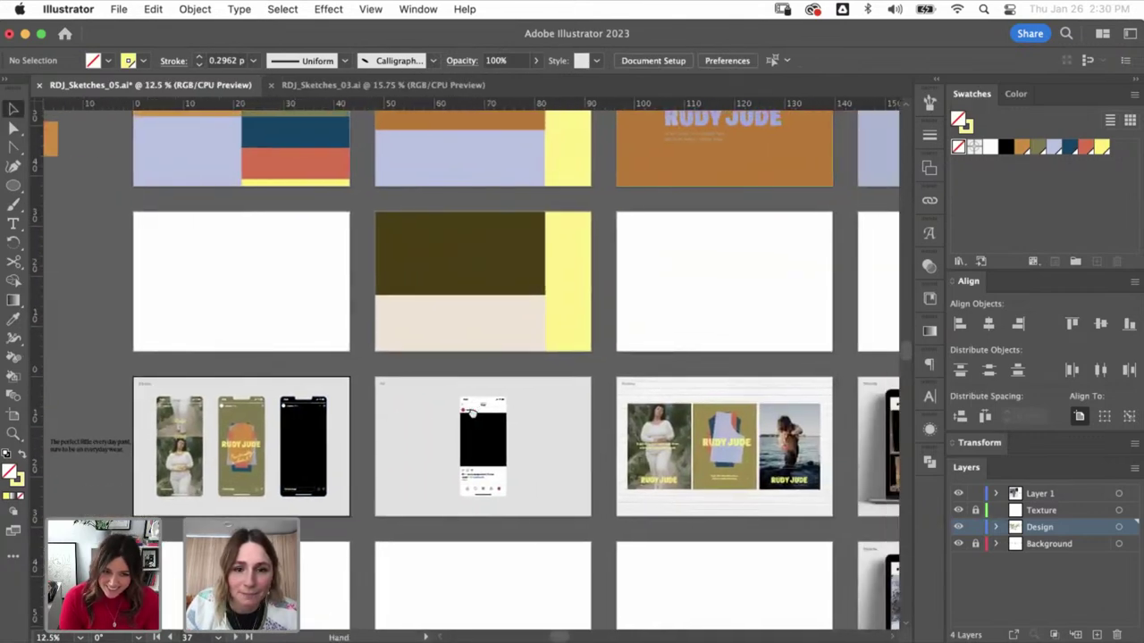
scroll(702, 276, "up", 10)
scroll(702, 276, "right", 4)
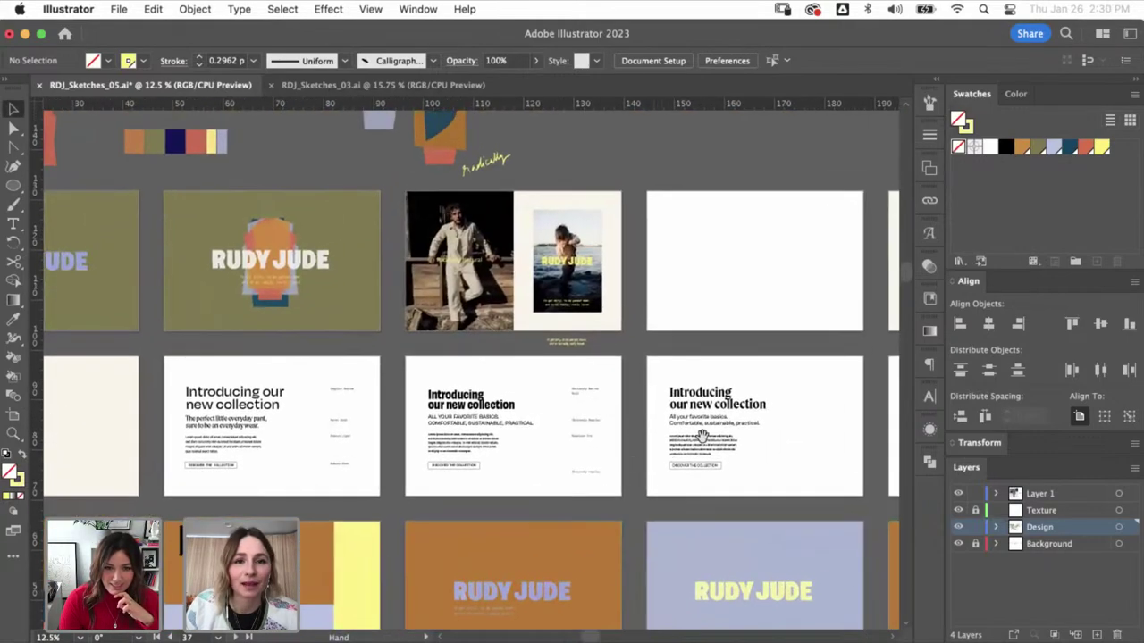
scroll(681, 455, "right", 8)
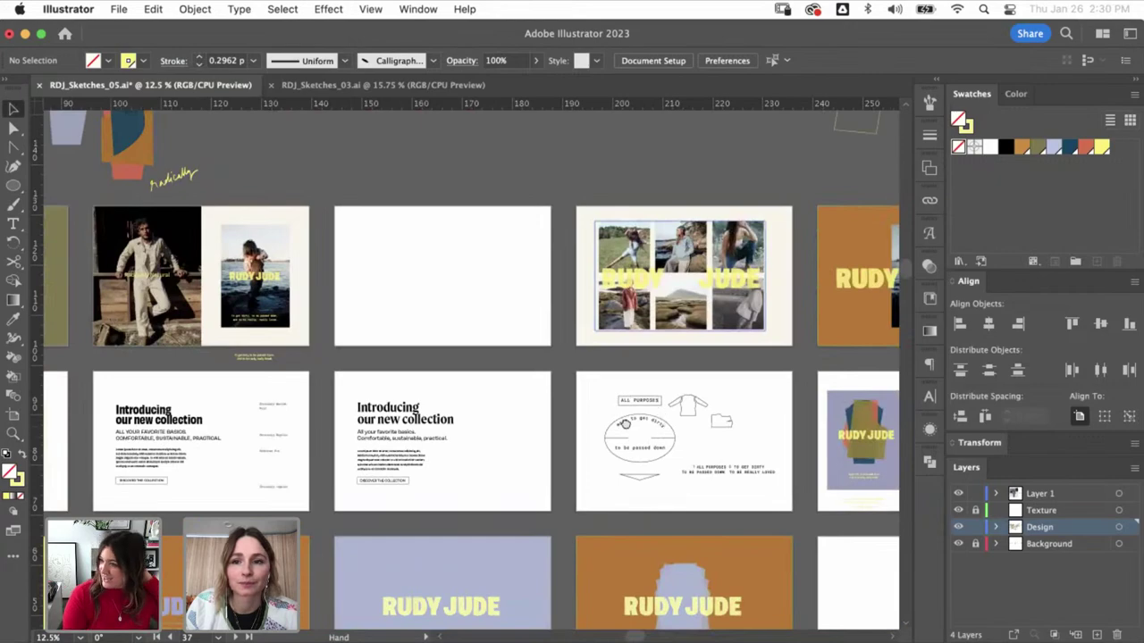
scroll(624, 423, "right", 4)
left_click(710, 287)
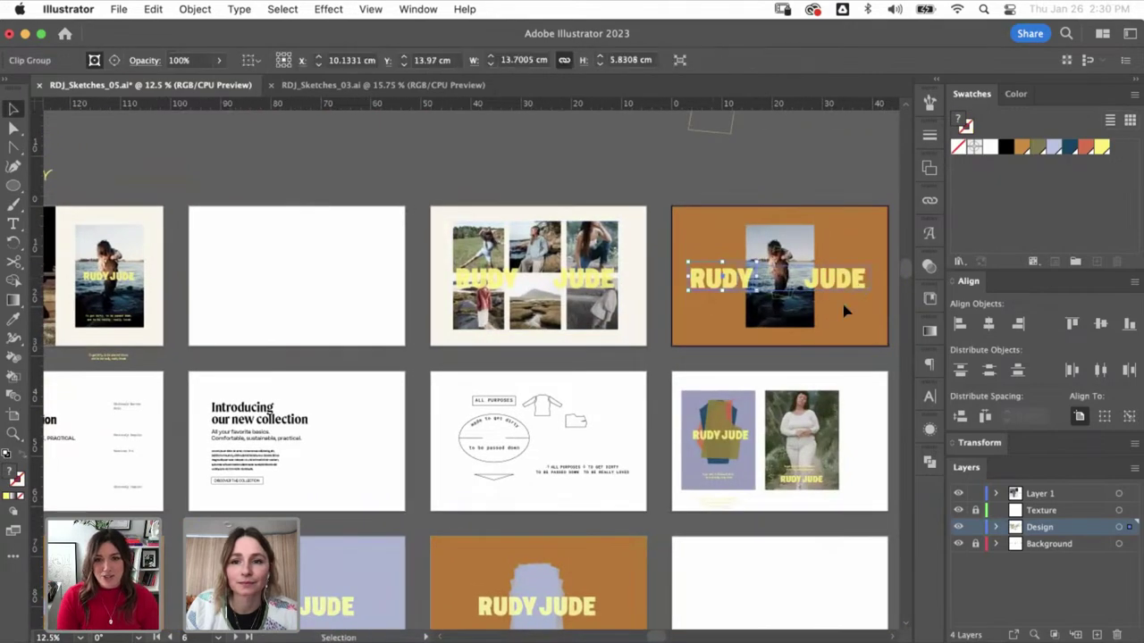
scroll(334, 560, "down", 10)
scroll(334, 559, "left", 12)
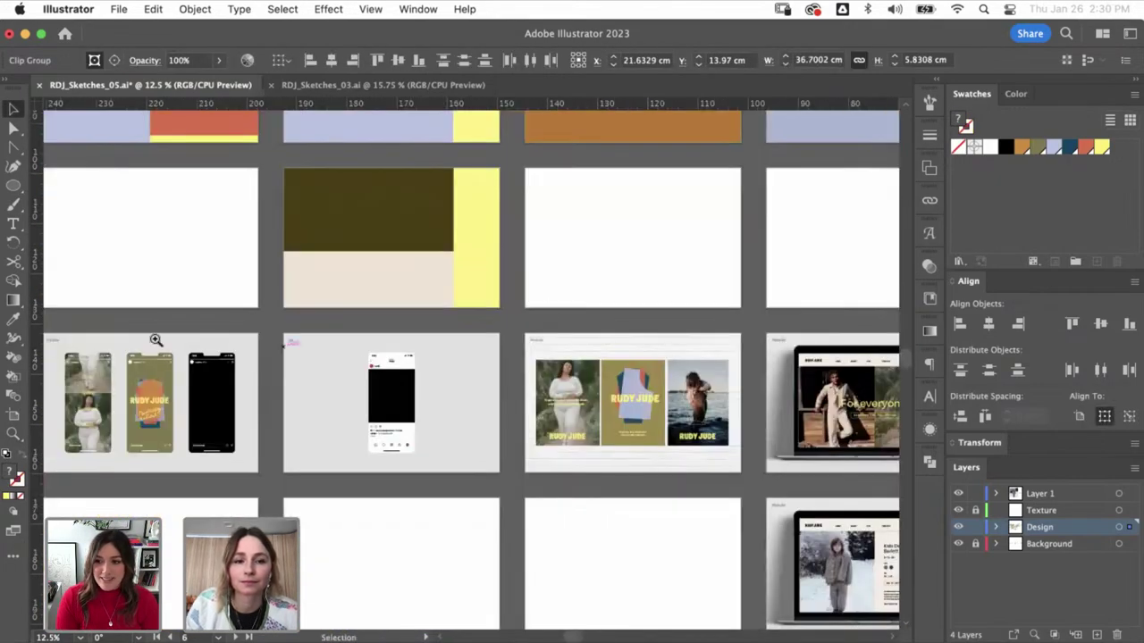
scroll(110, 431, "up", 5)
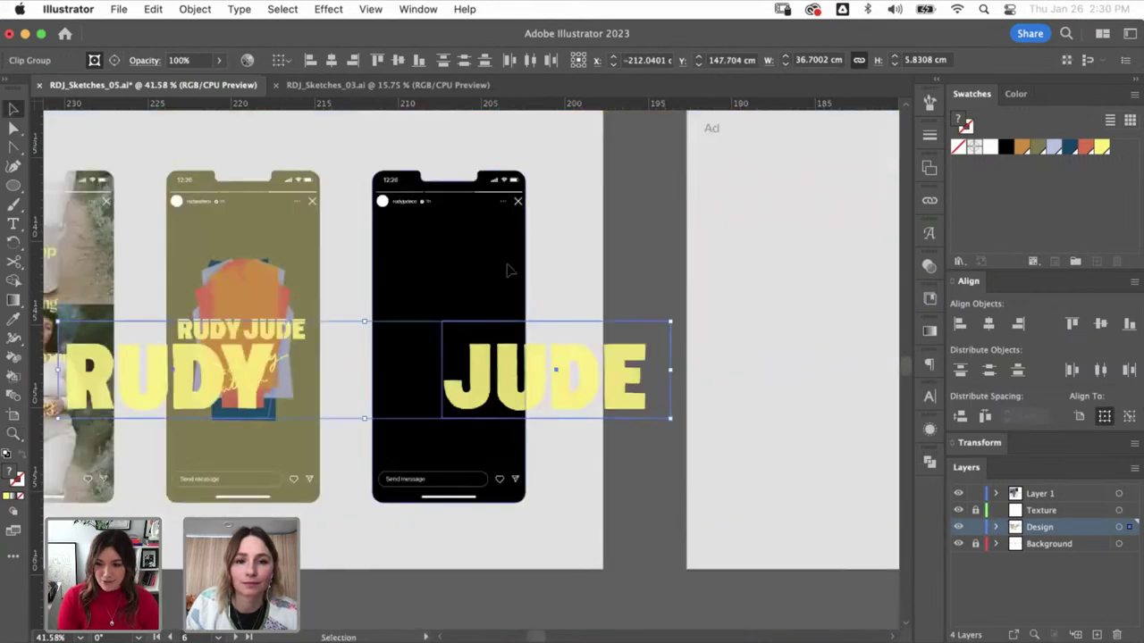
- Fill the black phone mockup orange and move RUDY and JUDE onto it
left_click(508, 270)
left_click(1022, 148)
key("shift+super+a")
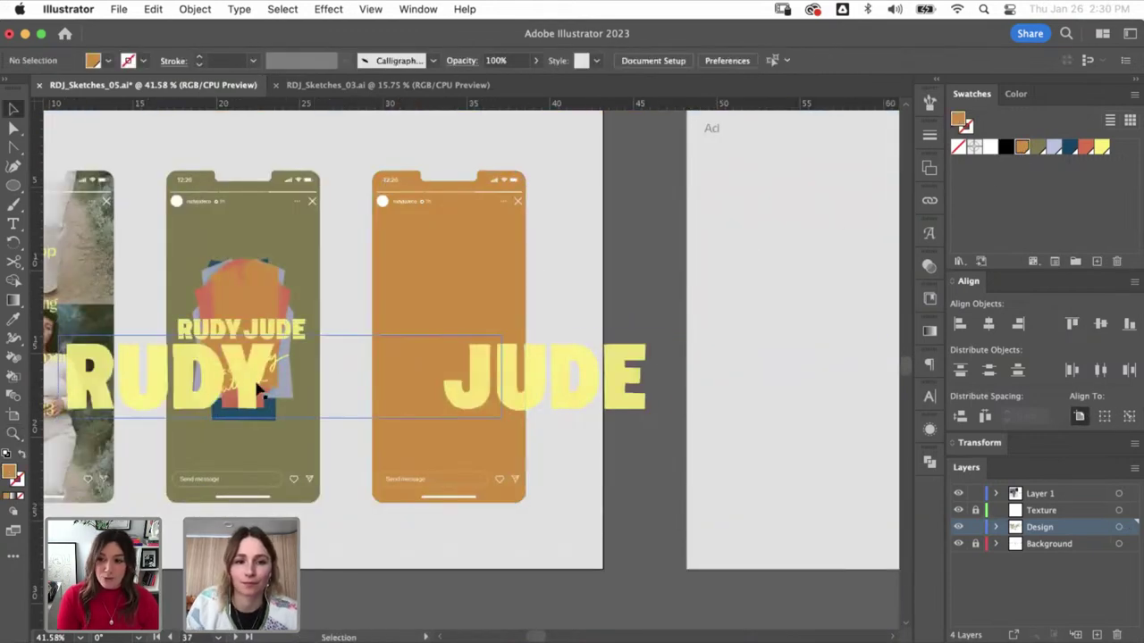
left_click_drag(510, 277, 547, 309)
left_click_drag(608, 398, 518, 383)
- Stack JUDE below RUDY, scale both to fit the phone, and centre them
left_click(468, 287)
left_click(463, 412)
left_click(459, 234, "shift")
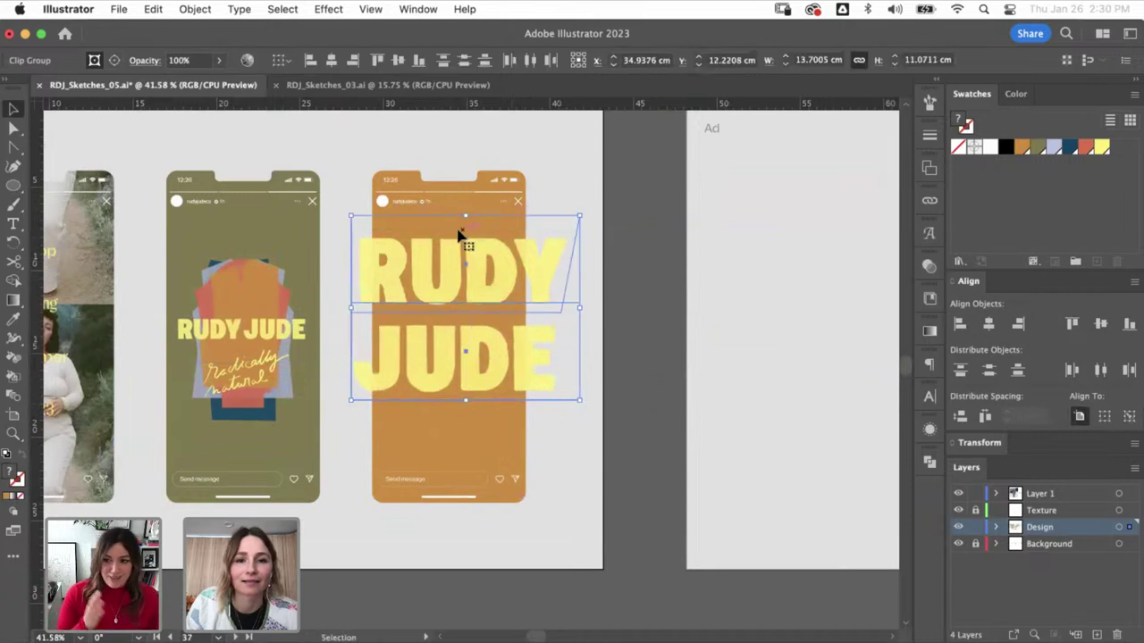
left_click_drag(466, 219, 505, 266)
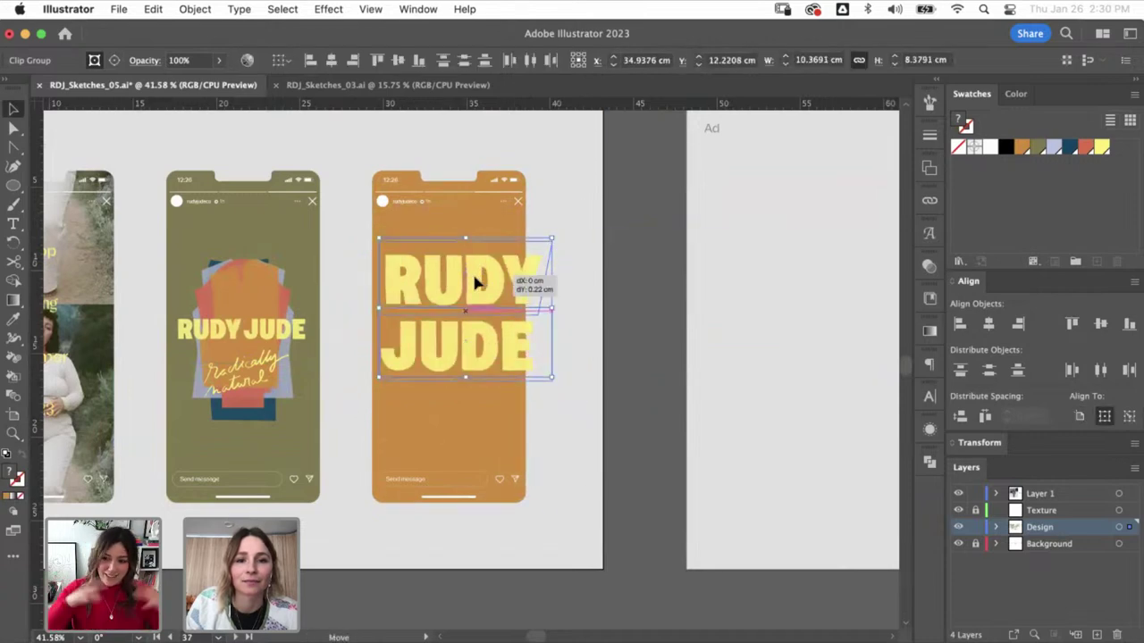
left_click_drag(468, 375, 470, 385)
left_click(661, 307)
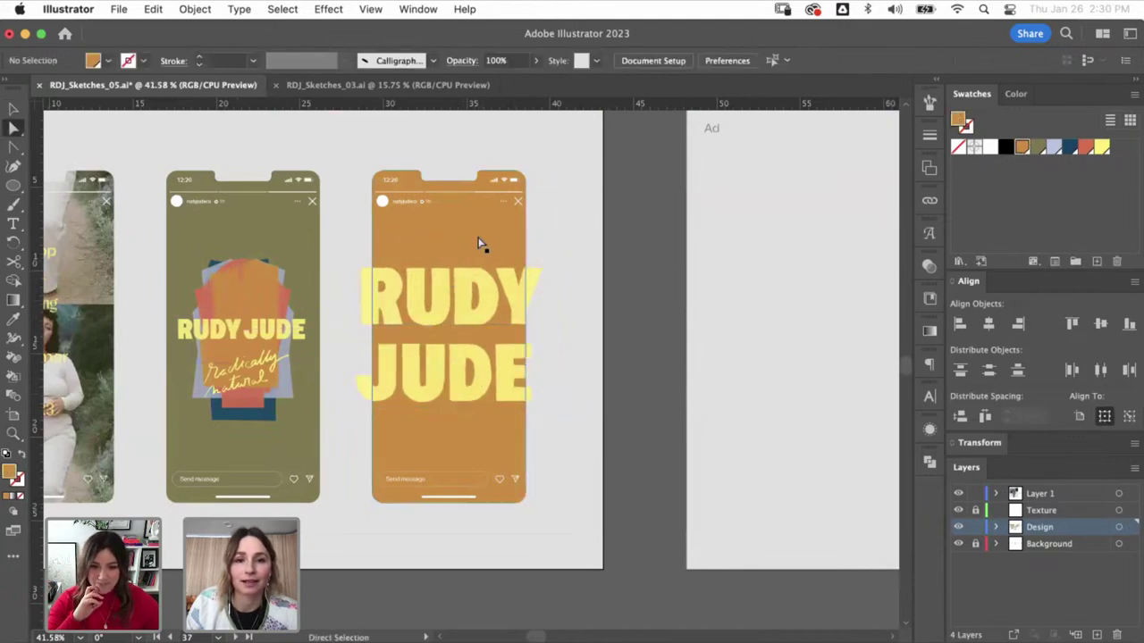
- Clip the RUDY JUDE lettering inside the orange phone shape with Cmd+7
scroll(636, 179, "up", 1)
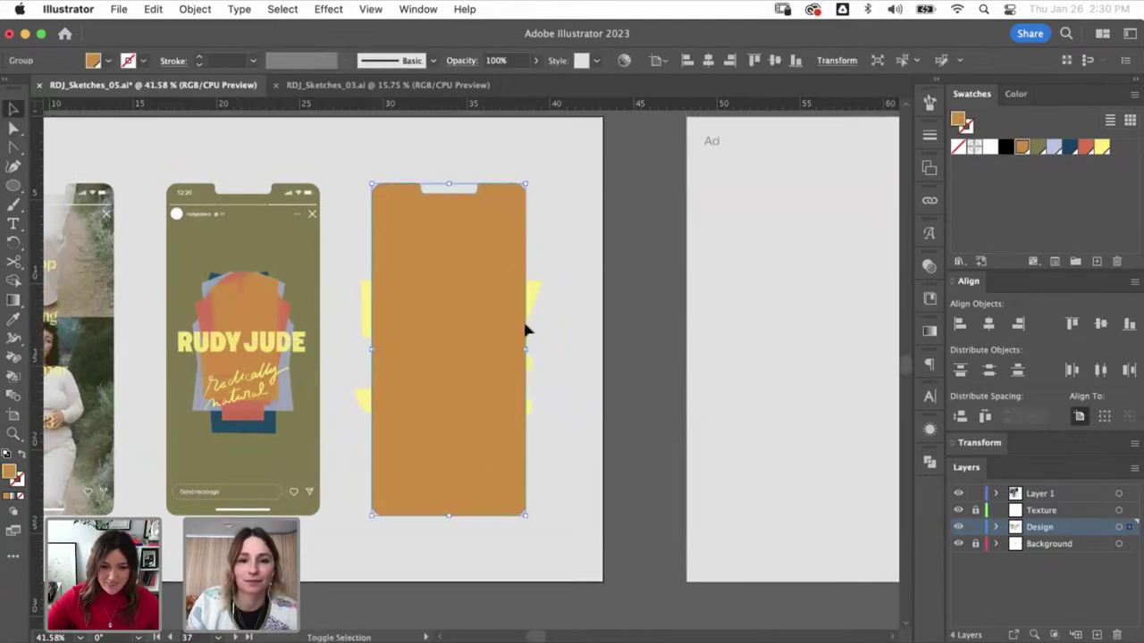
left_click(536, 378)
left_click(541, 393)
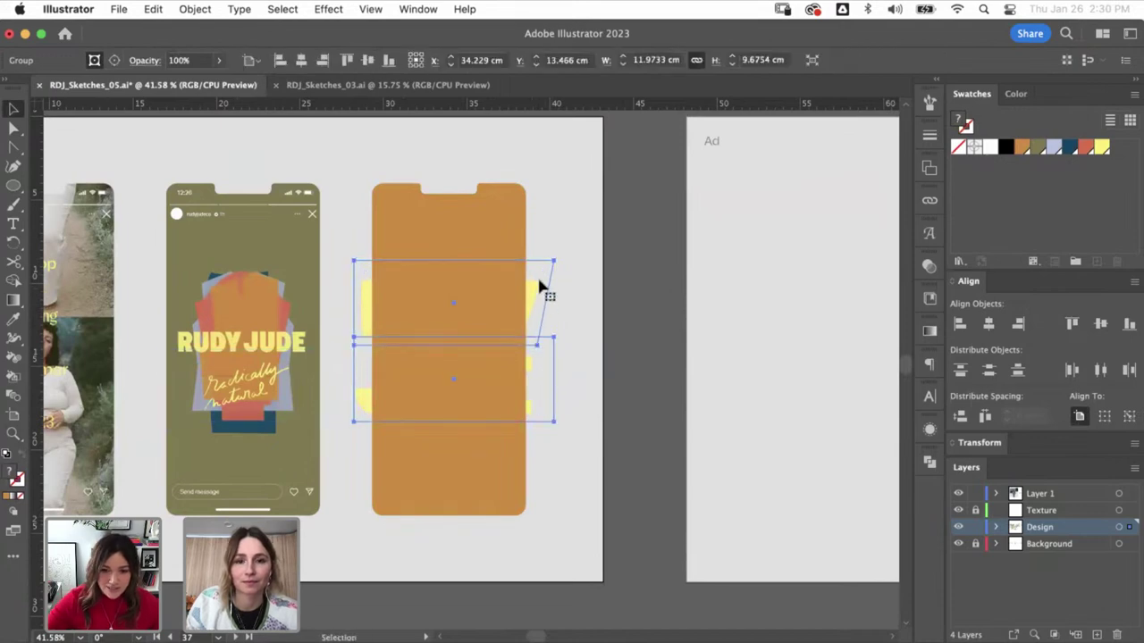
left_click(525, 237)
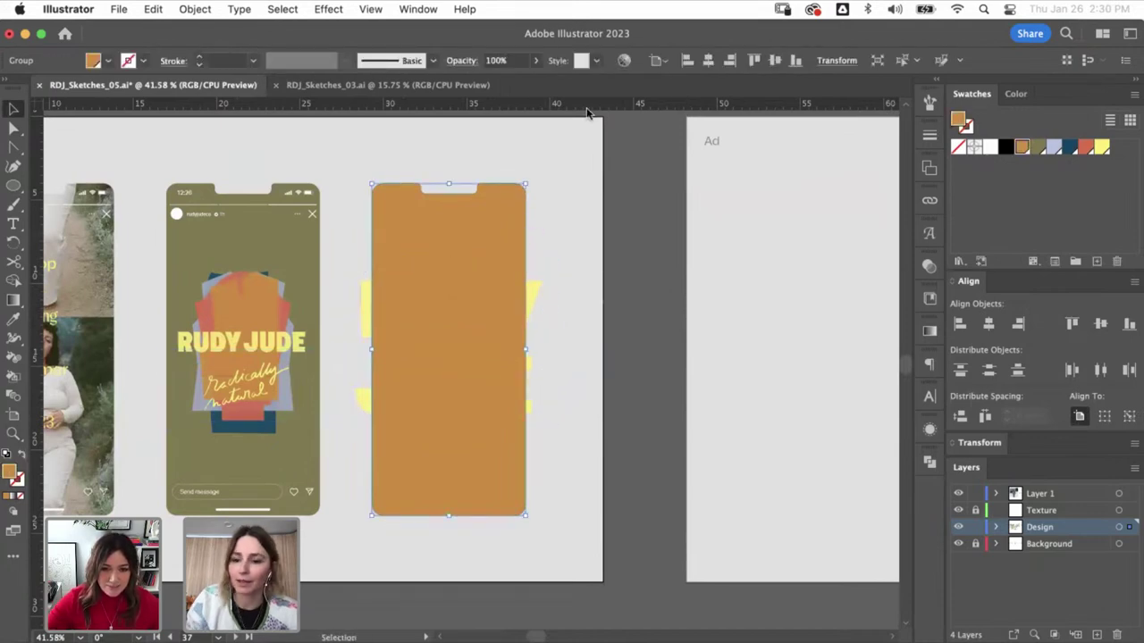
left_click_drag(370, 310, 368, 313)
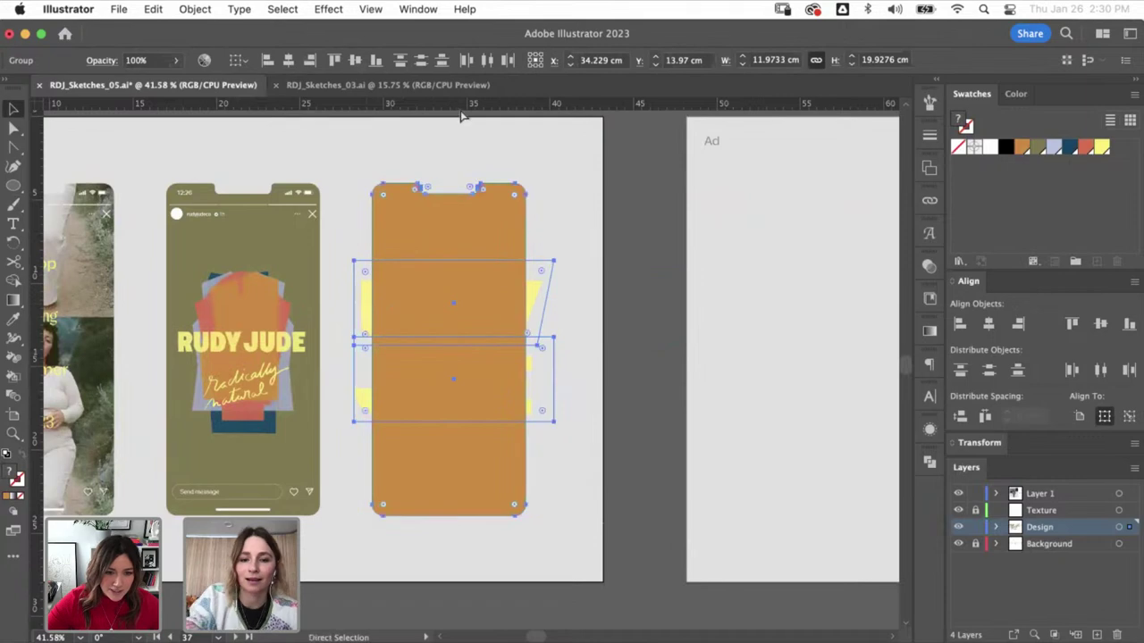
key("super+7")
left_click(543, 315)
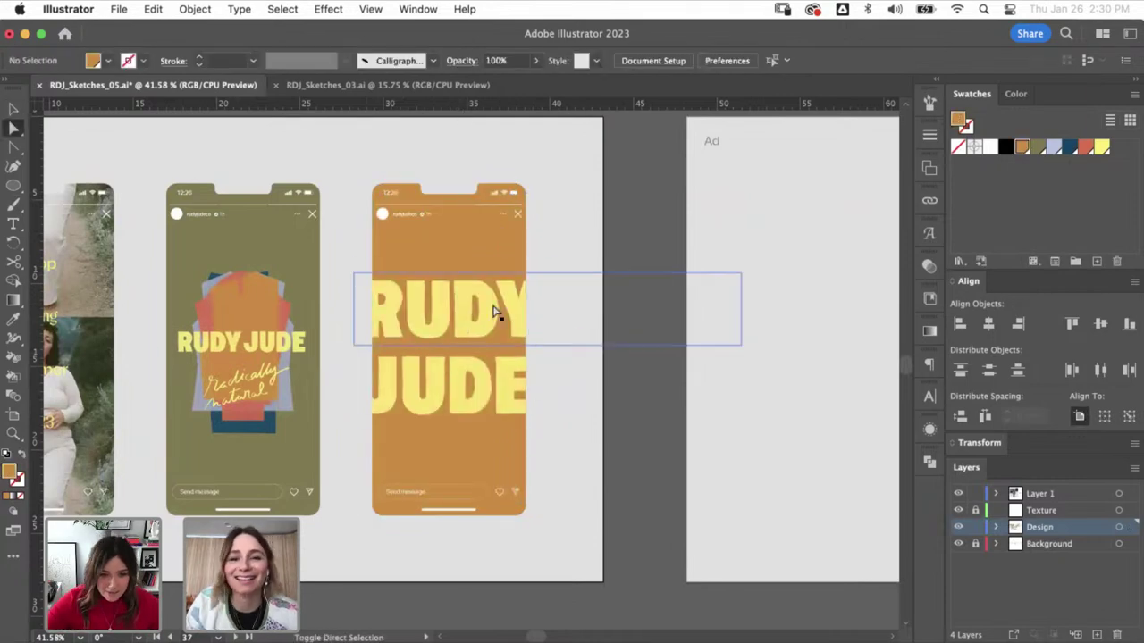
- Enlarge the masked RUDY JUDE lettering to fill the phone screen edge to edge
key("v")
left_click(465, 295)
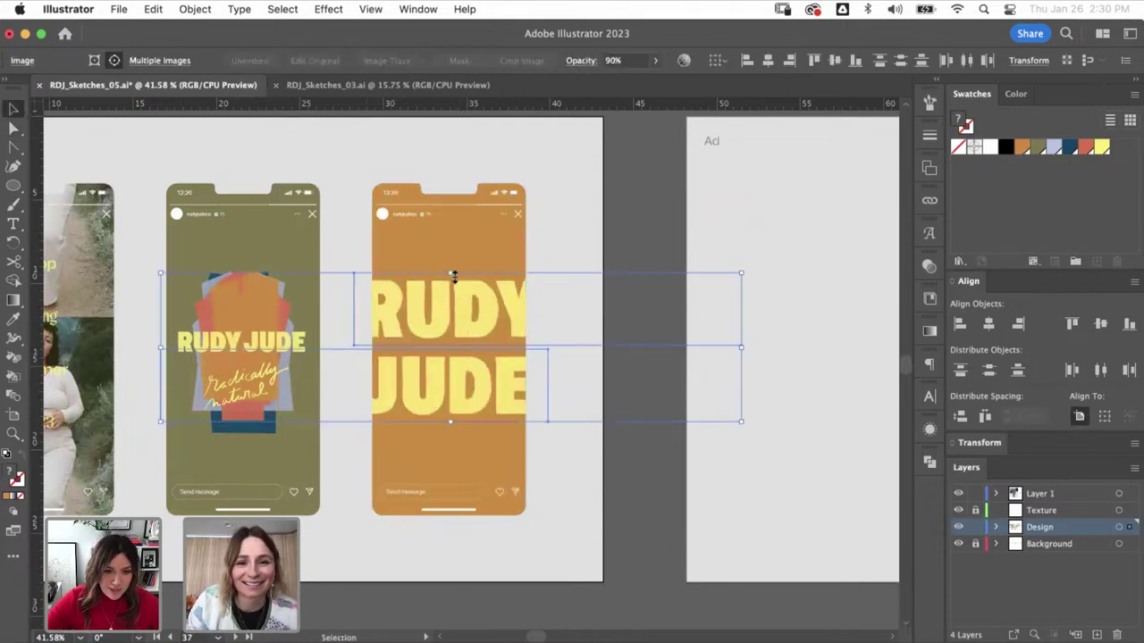
left_click_drag(453, 277, 454, 284)
left_click(581, 333)
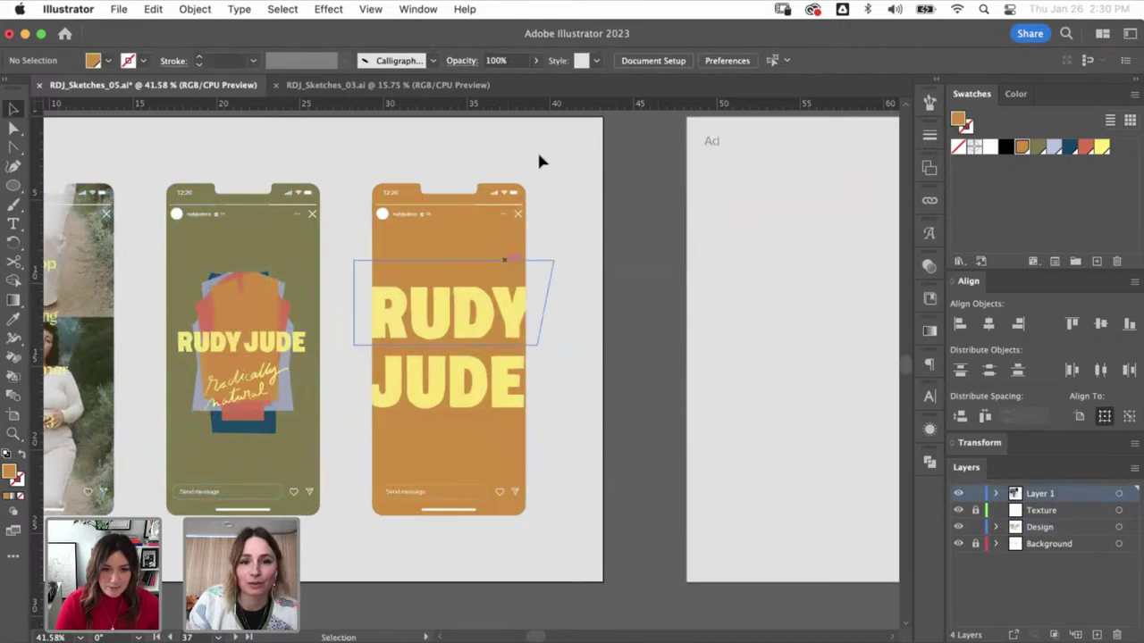
key("super+minus")
key("super+minus")
key("super+minus")
key("super+minus")
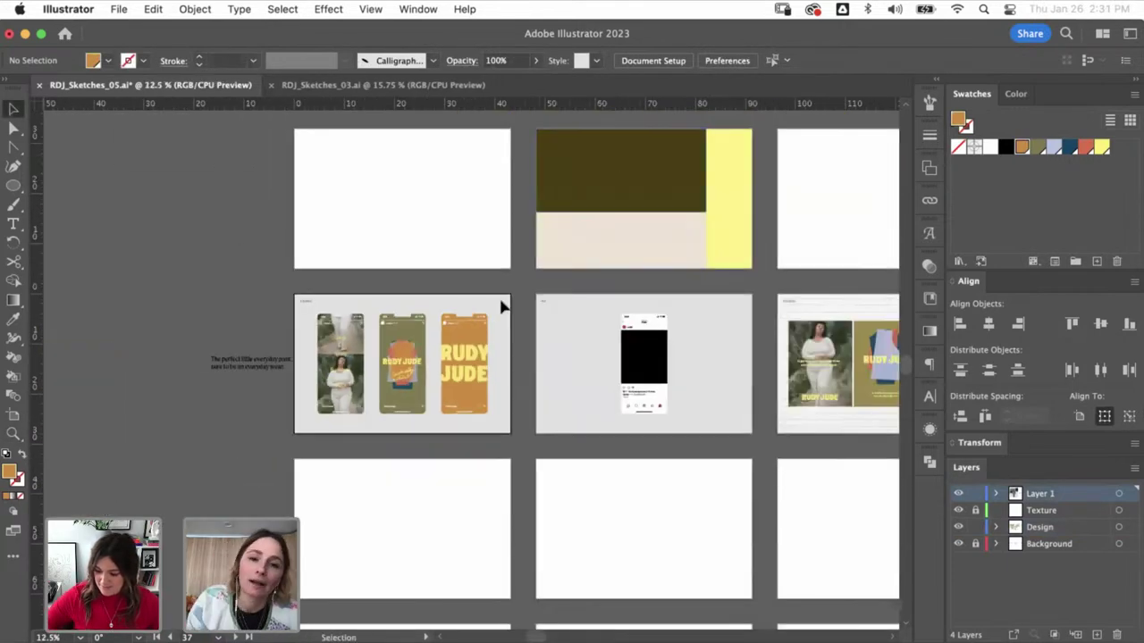
- Paste a copy of the orange shirt shape, shrink it, and centre it on the third phone
scroll(500, 306, "up", 10)
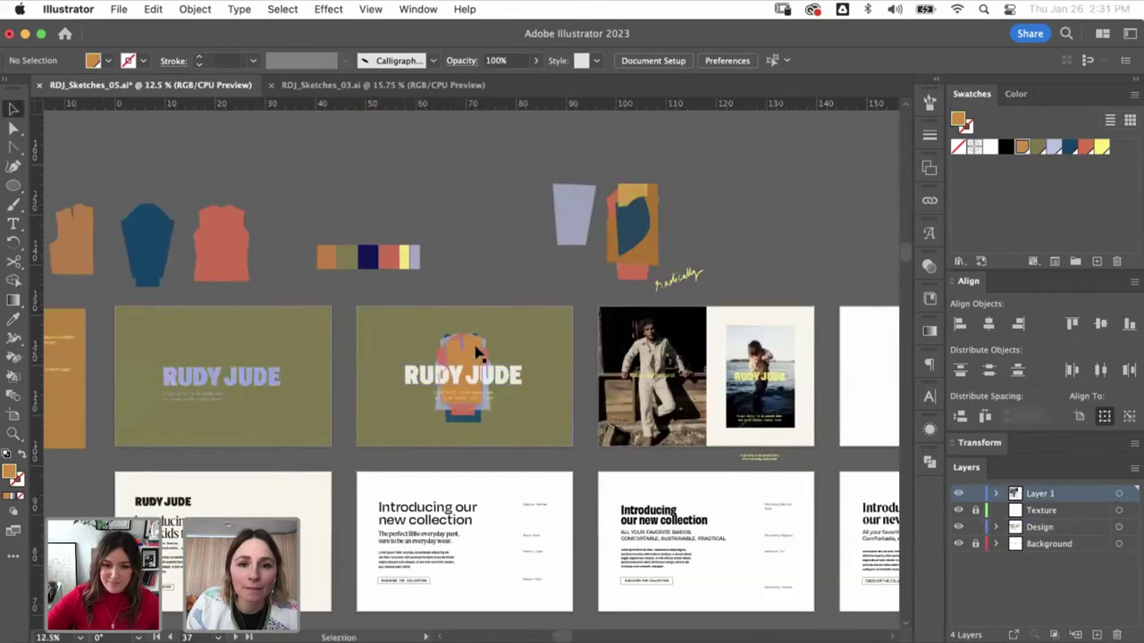
left_click(215, 262)
scroll(324, 549, "down", 10)
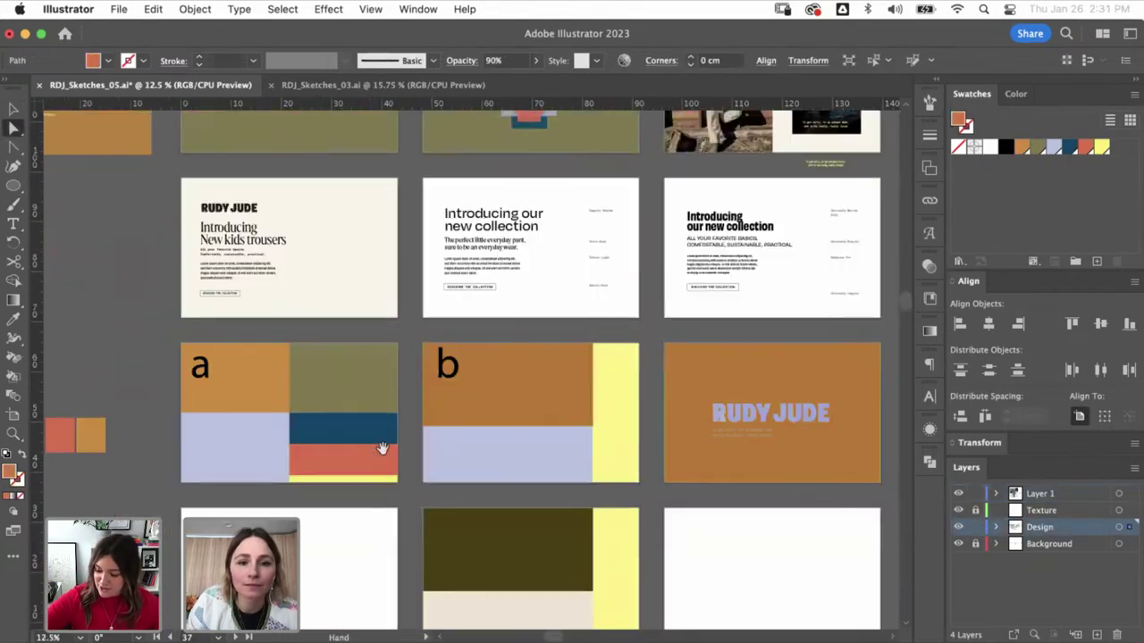
scroll(581, 283, "left", 4)
key("z")
left_click_drag(613, 511, 596, 482)
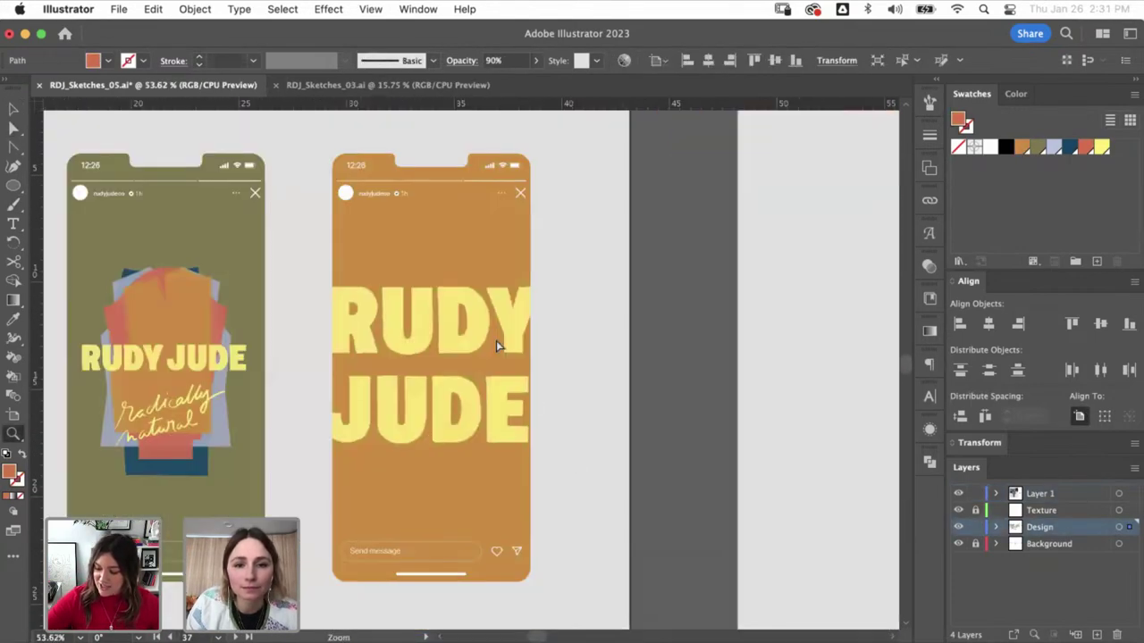
key("v")
key("ctrl+v")
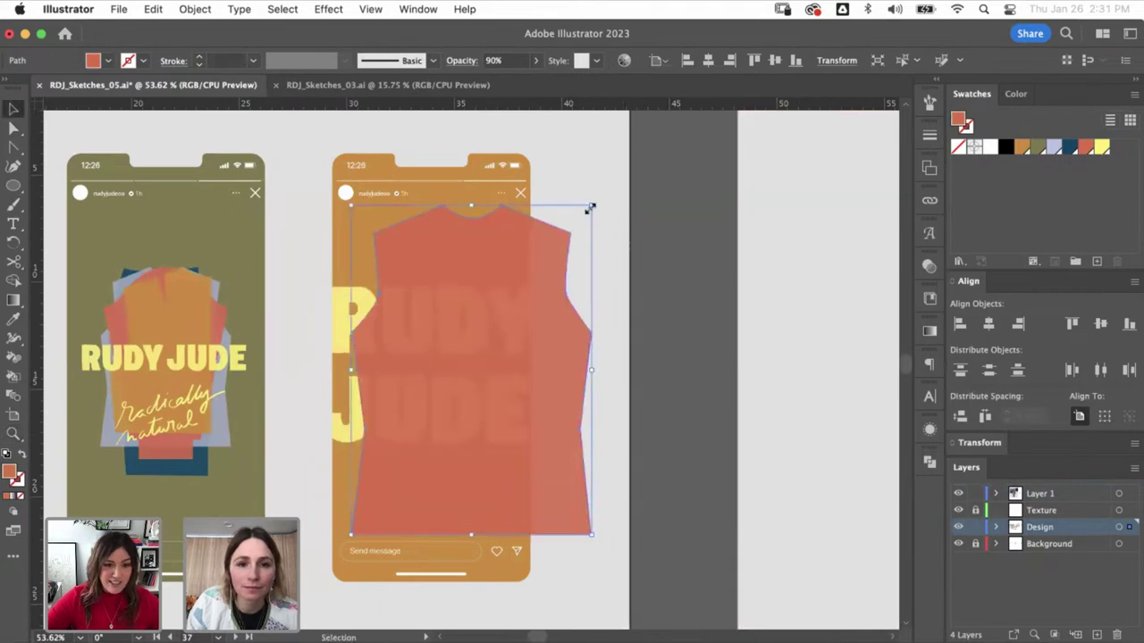
left_click_drag(589, 207, 539, 277)
left_click_drag(485, 337, 428, 323)
left_click_drag(492, 266, 503, 251)
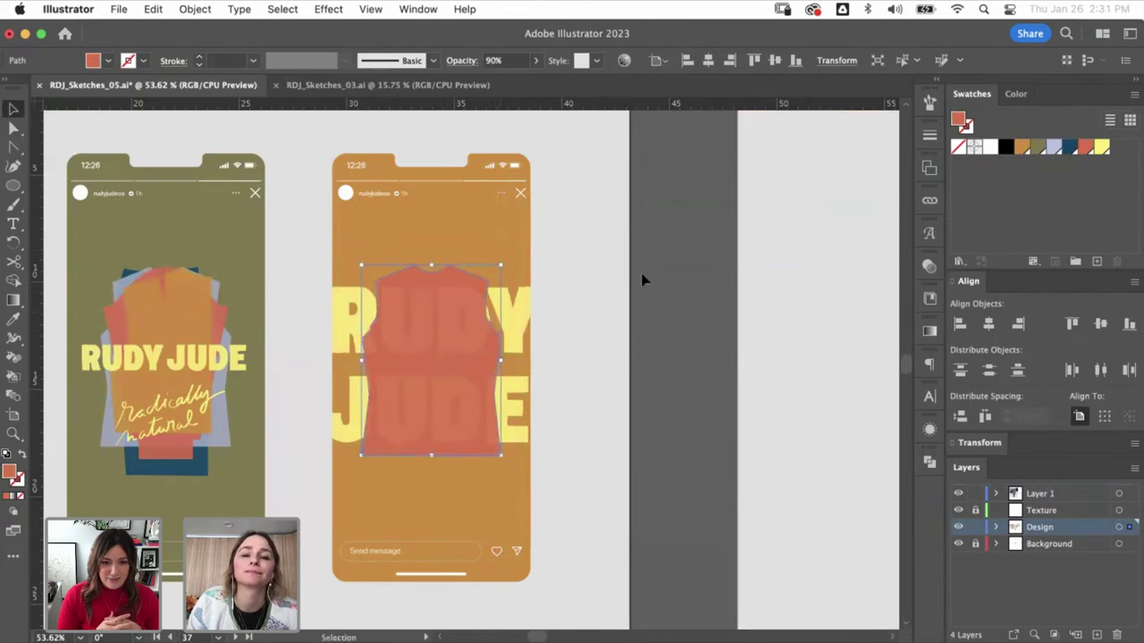
left_click(643, 279)
- Fill the phone background with the olive swatch, keeping the shirt red
left_click(463, 336)
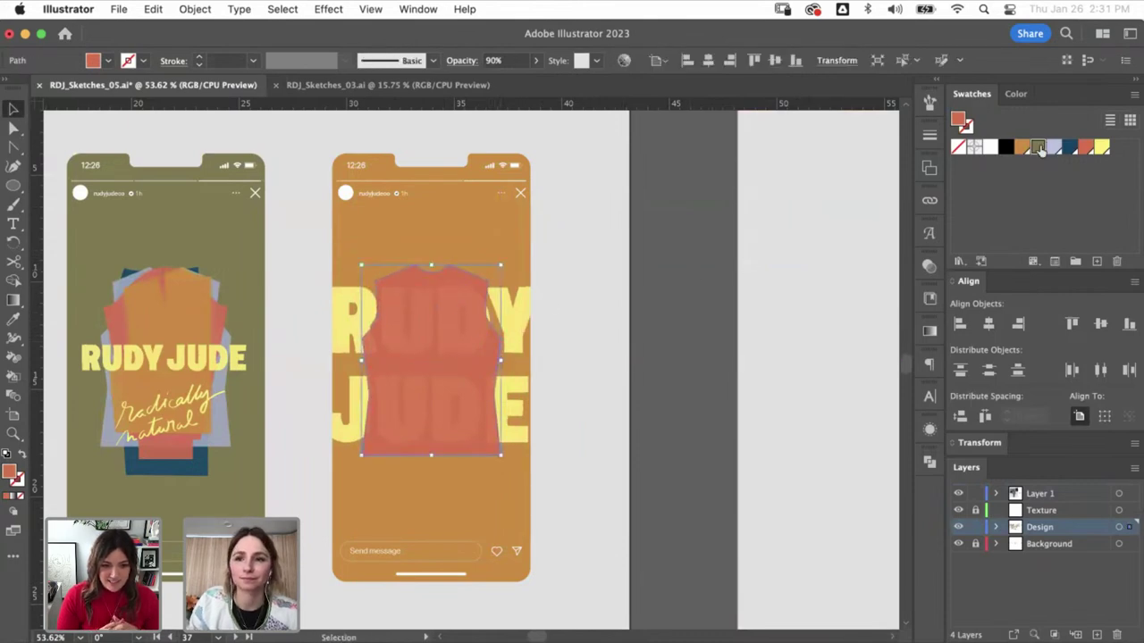
left_click(1039, 149)
left_click(644, 304)
left_click(518, 280)
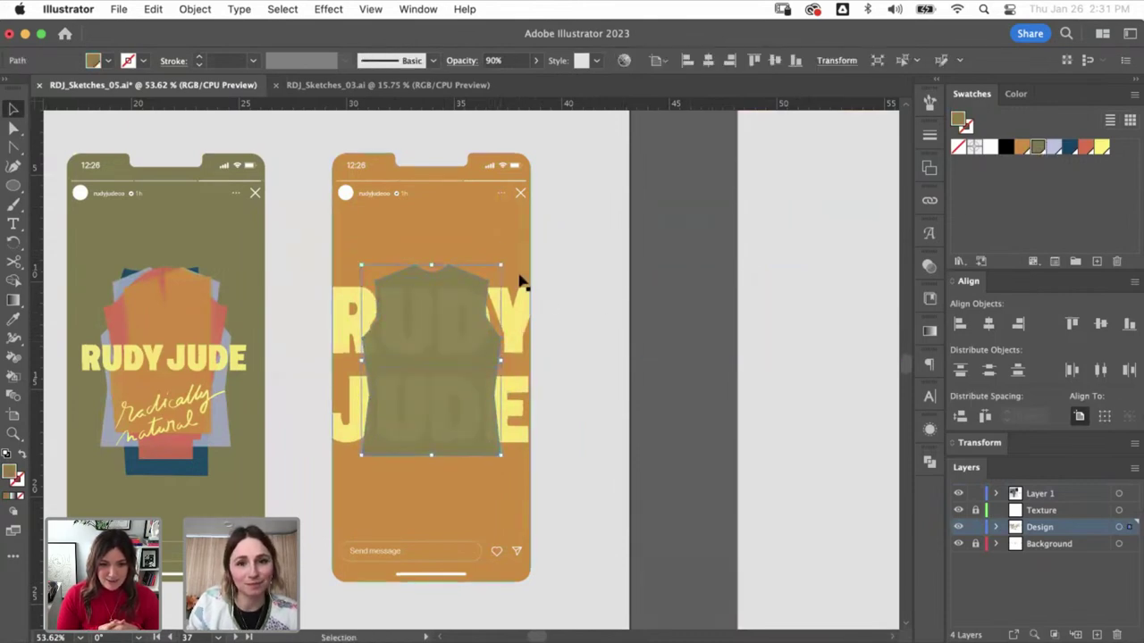
key("a")
left_click(1037, 147)
key("ctrl+z")
key("ctrl+z")
key("ctrl+z")
key("ctrl+z")
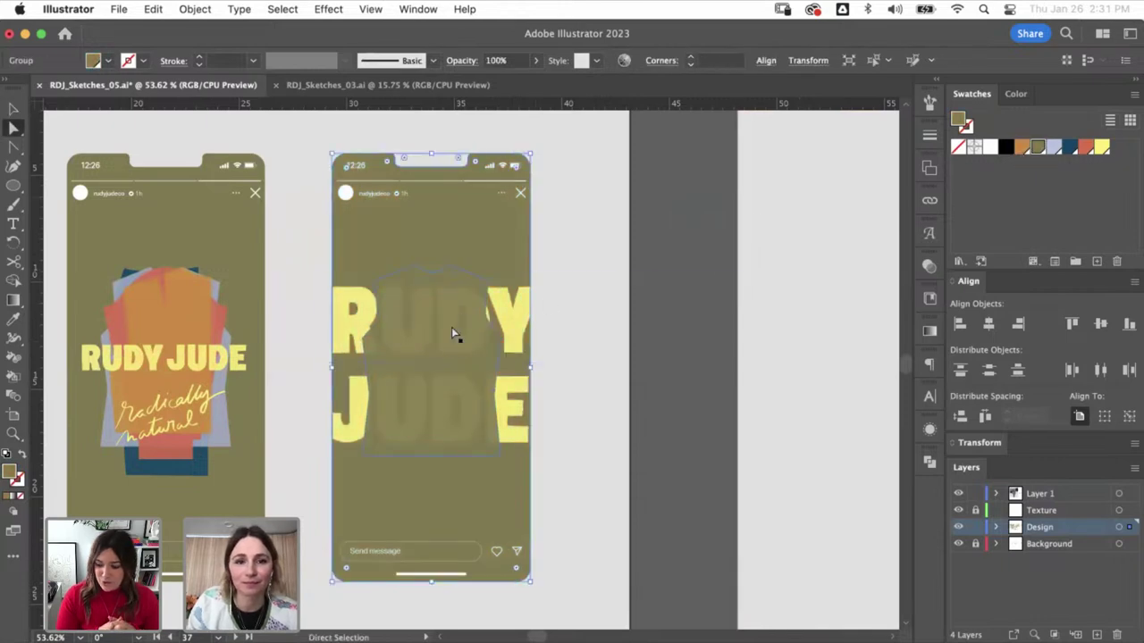
key("v")
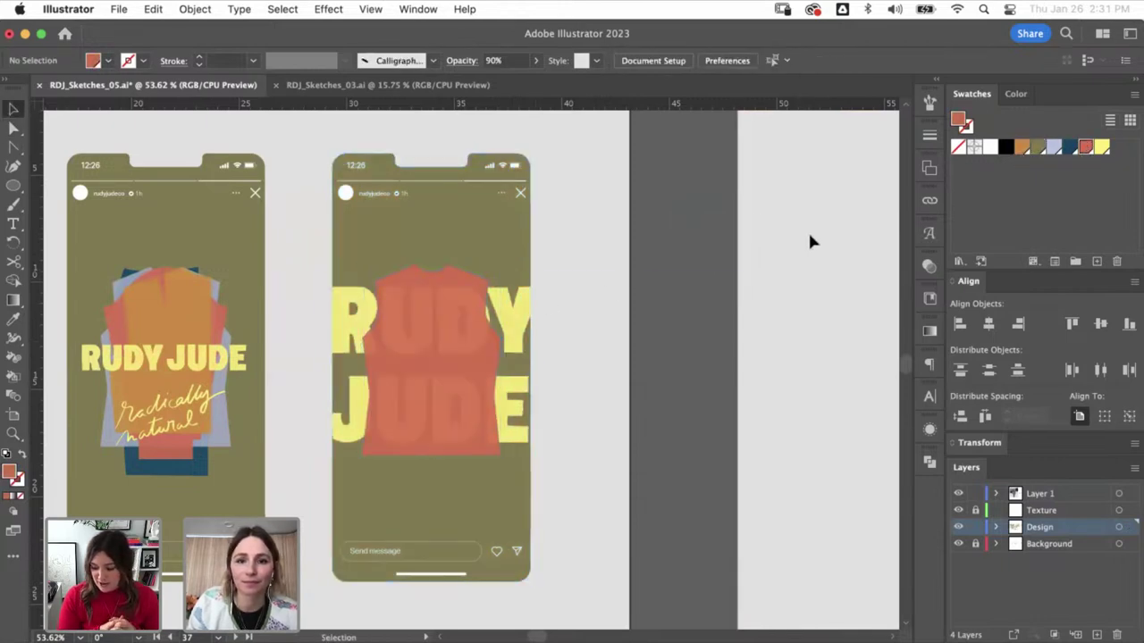
- Reselect the shirt on the third phone and test a dark blue fill
left_click(452, 295)
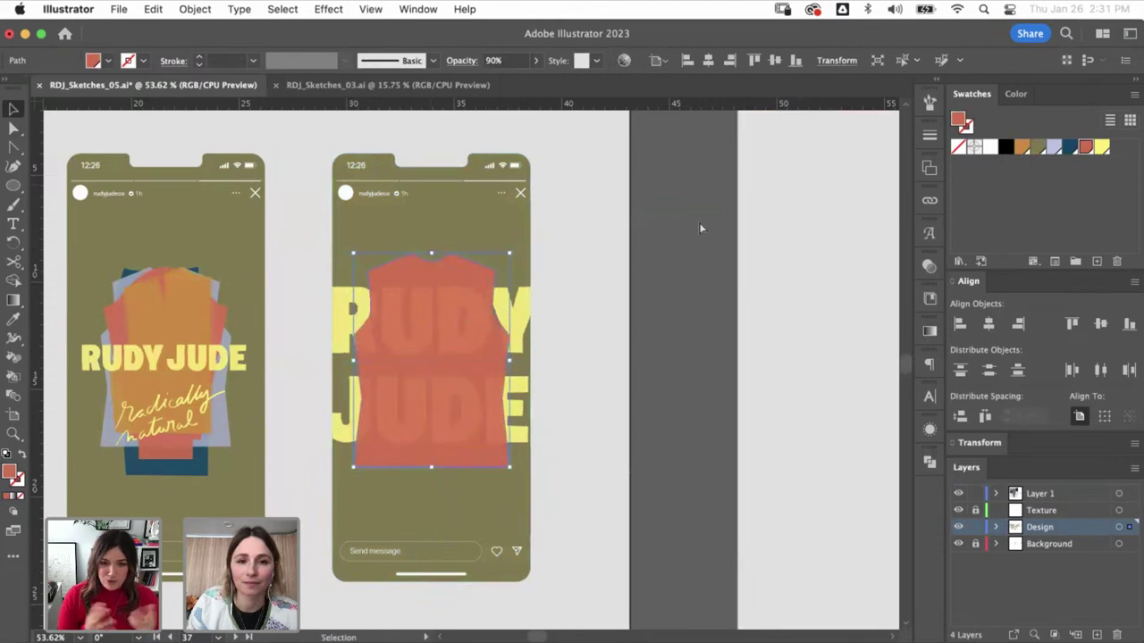
left_click(758, 152)
key("ctrl+minus")
key("ctrl+minus")
key("ctrl+minus")
key("ctrl+minus")
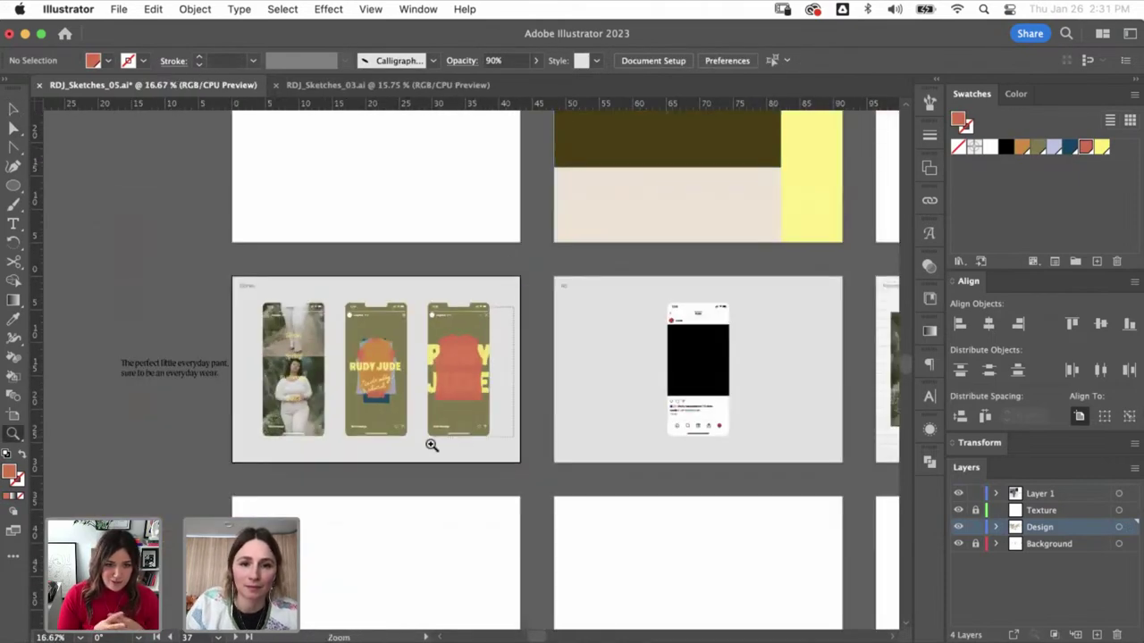
left_click_drag(432, 445, 454, 320)
left_click(436, 286)
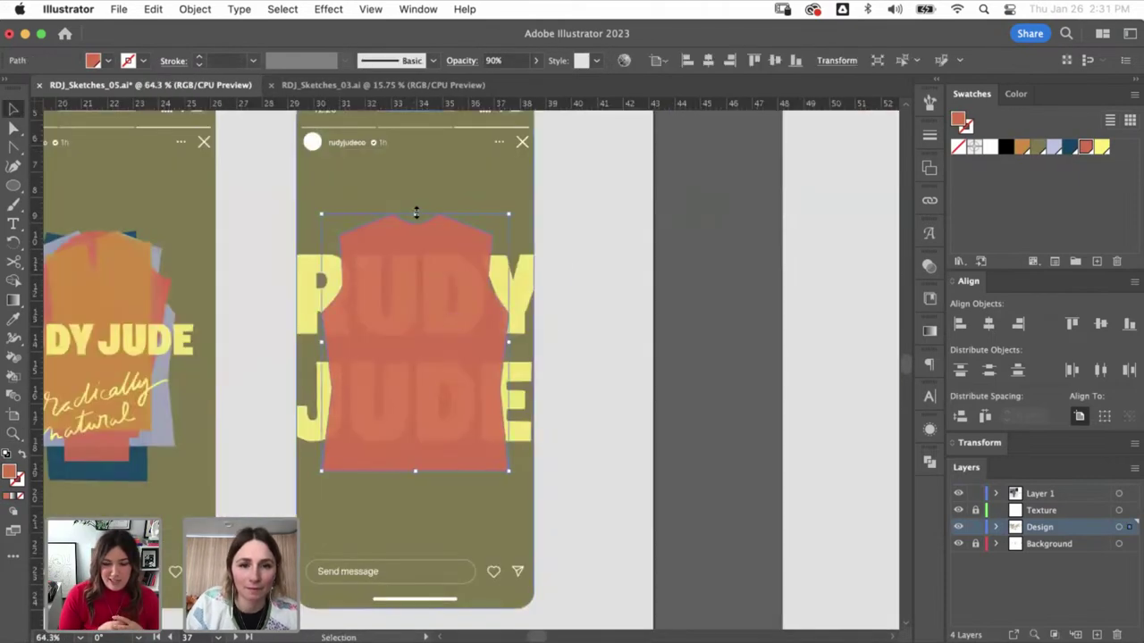
left_click(713, 246)
key("a")
left_click(447, 347)
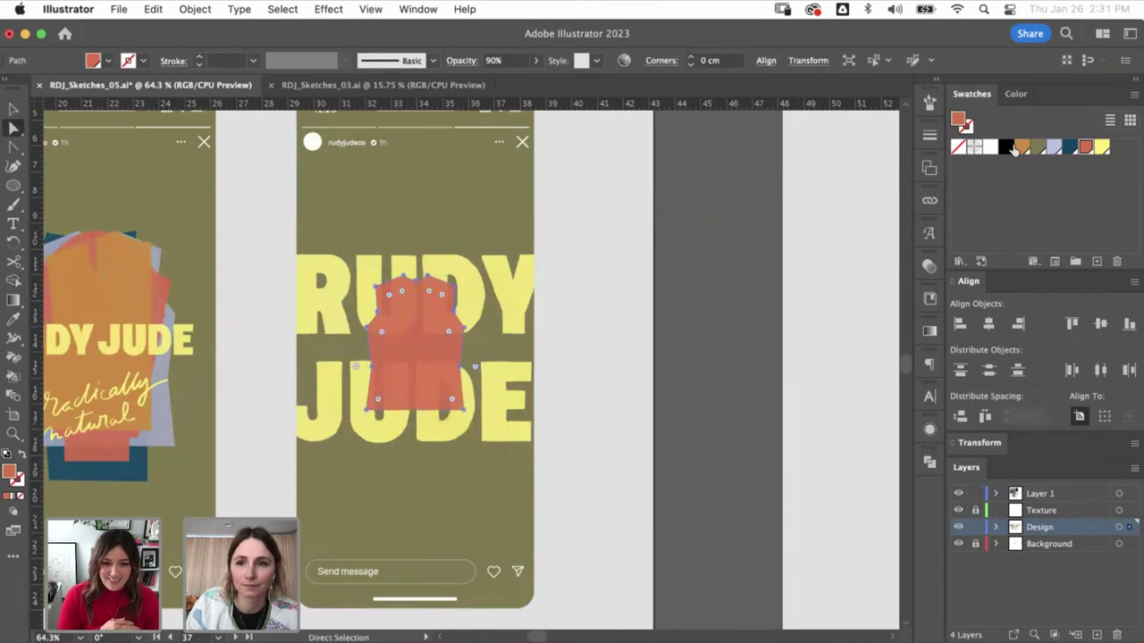
left_click(633, 283)
left_click(444, 345)
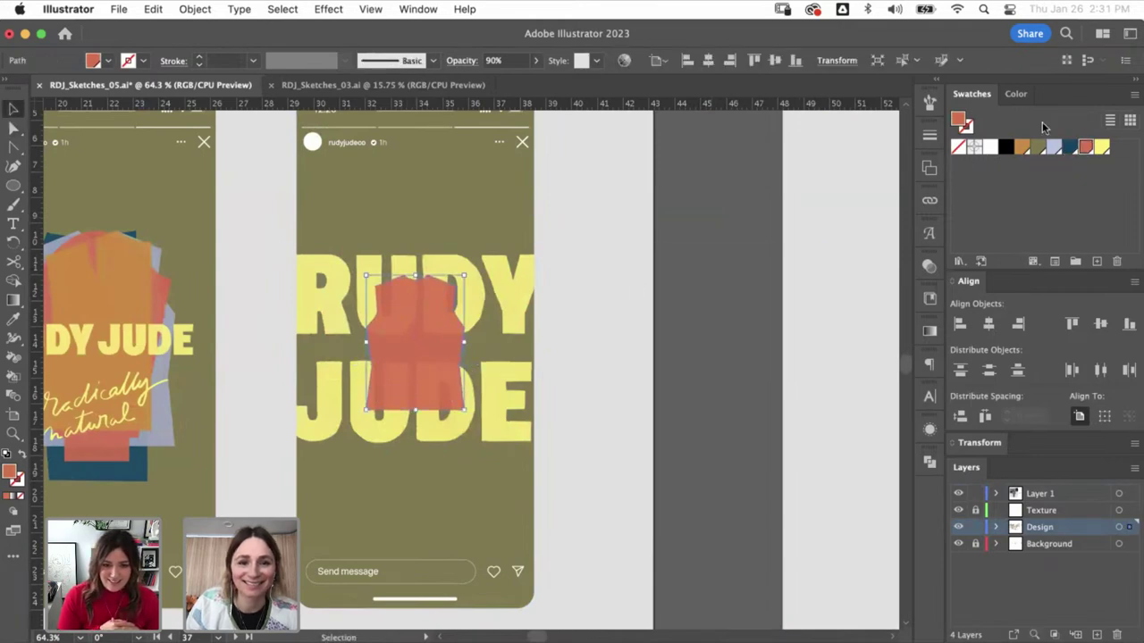
left_click(1068, 150)
left_click(804, 261)
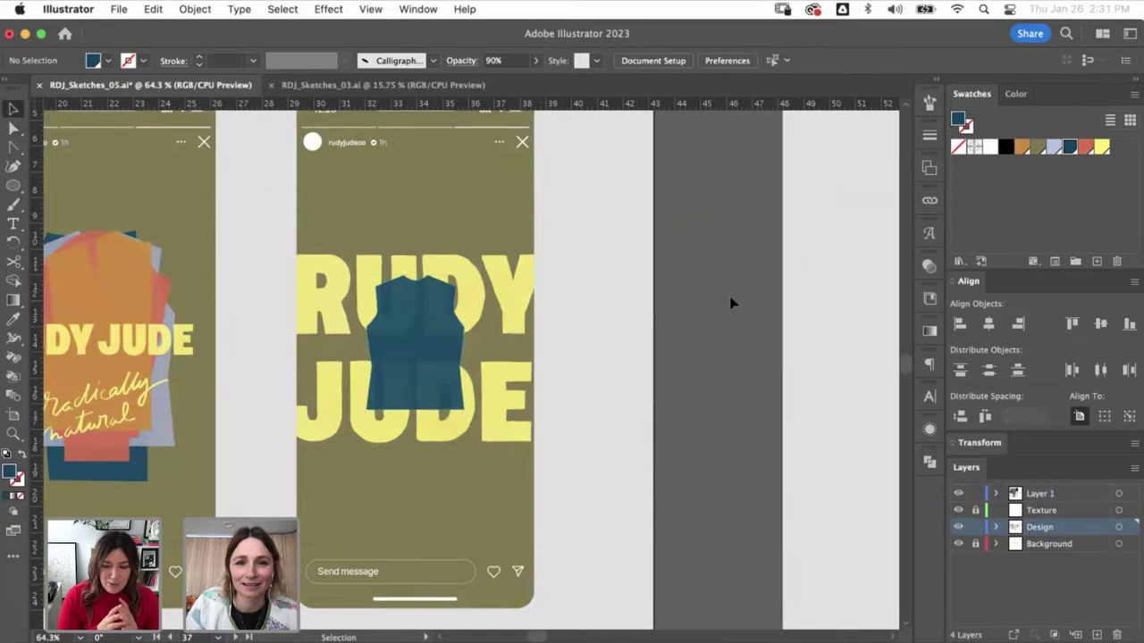
- Try a tan orange fill on the shirt, then return it to red
left_click(432, 344)
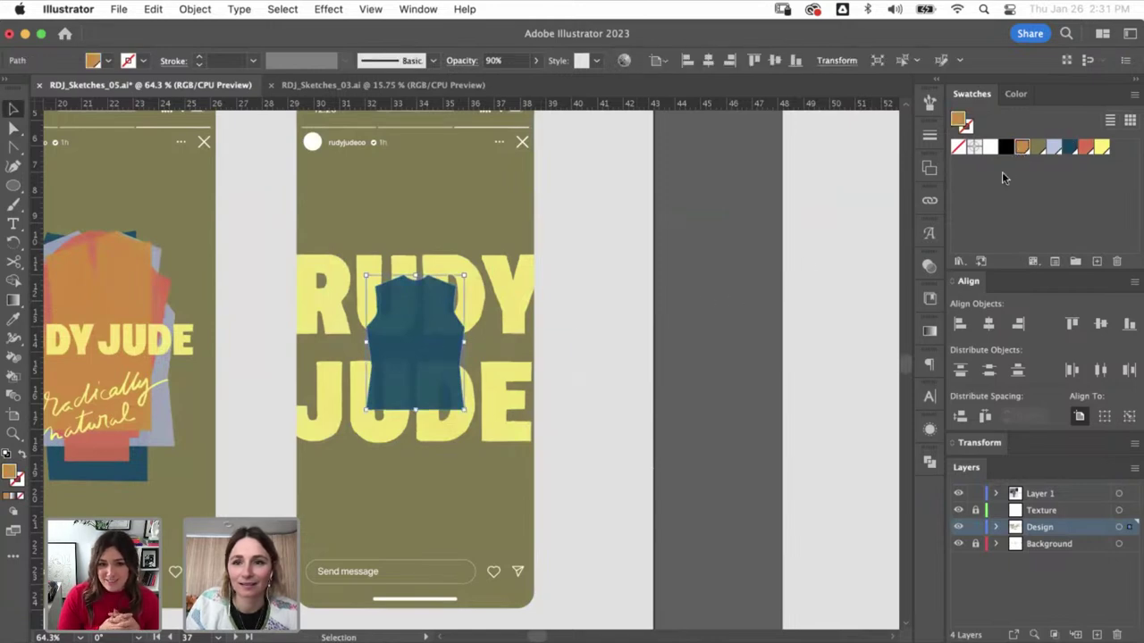
left_click(1021, 146)
left_click(768, 270)
left_click(418, 312)
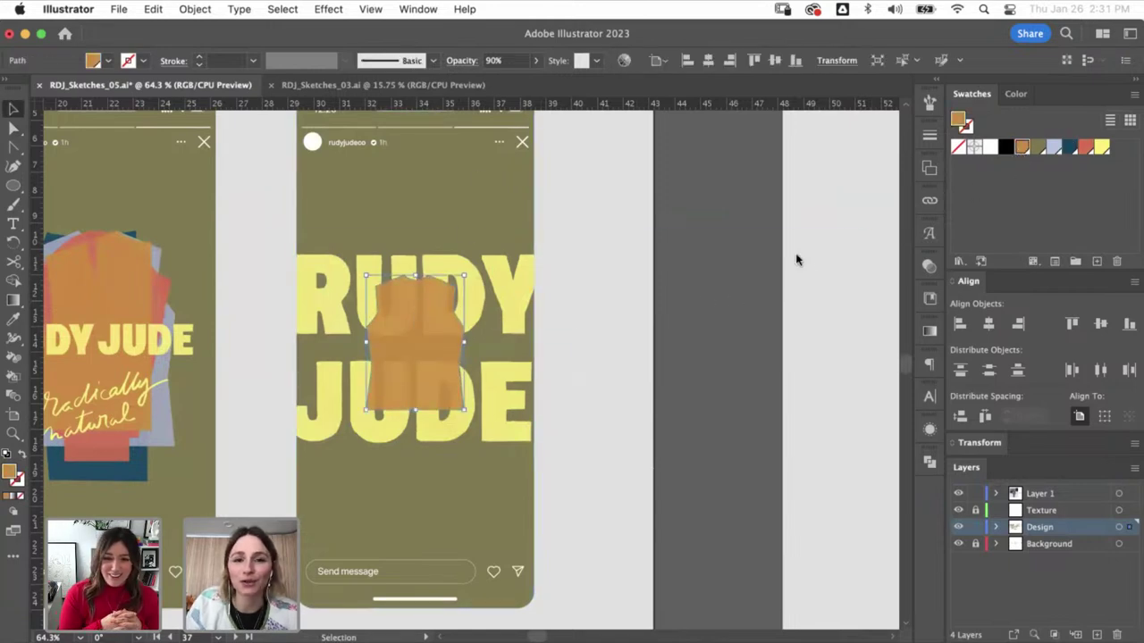
left_click(1084, 149)
left_click(702, 258)
key("super+minus")
key("super+minus")
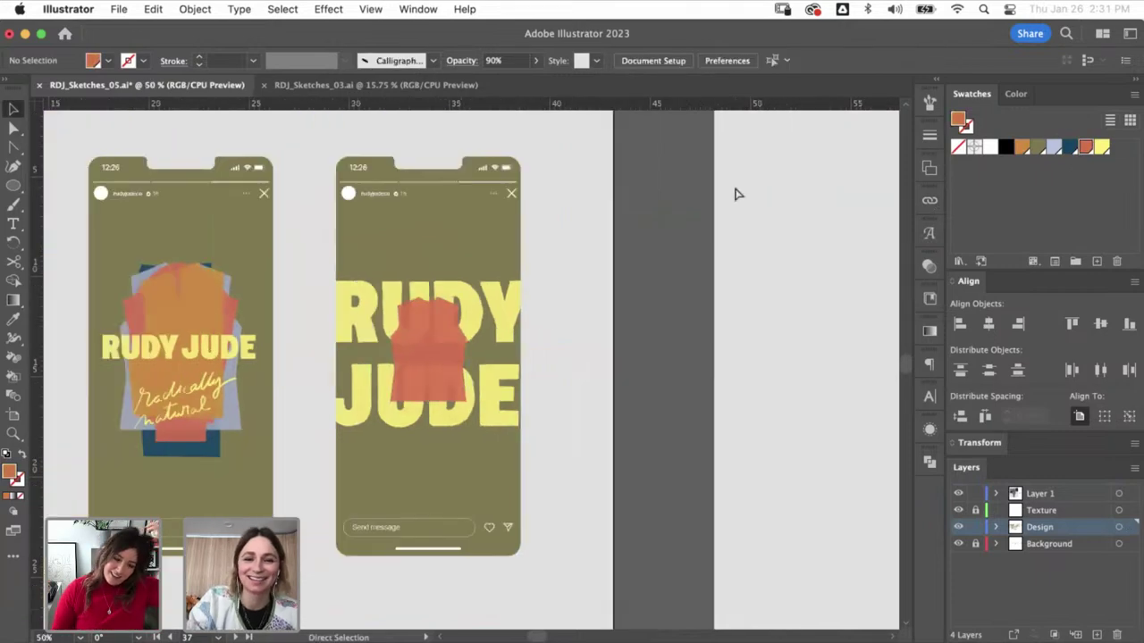
key("super+minus")
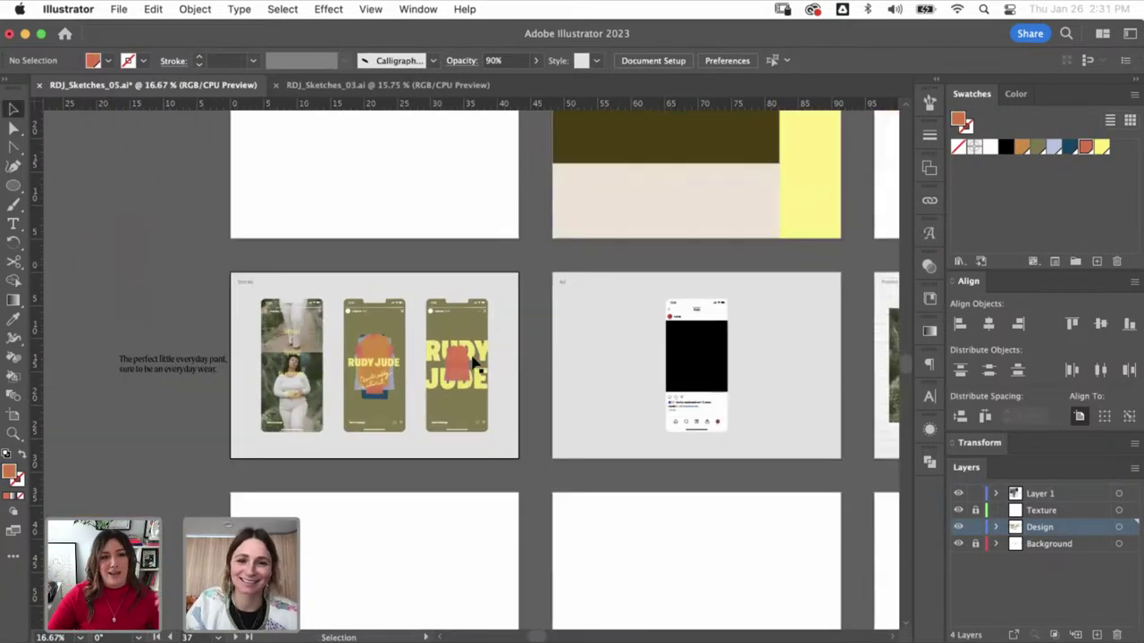
left_click_drag(530, 266, 510, 416)
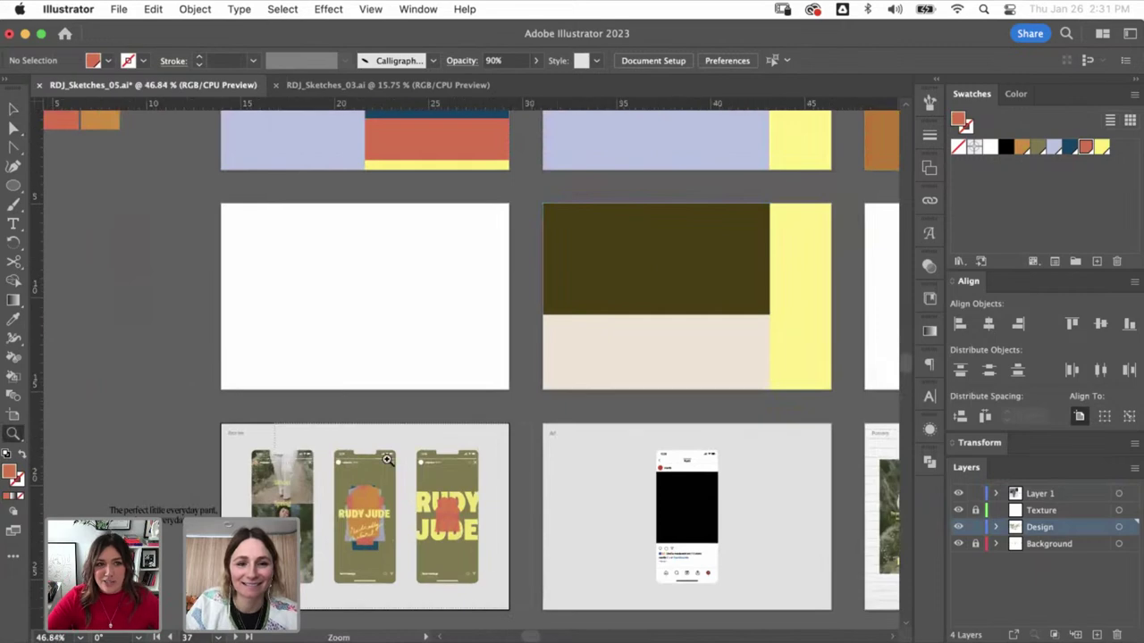
scroll(511, 595, "up", 3)
- Duplicate the middle phone's shirt shape onto the third phone, then resize and flip it upside down
key("v")
left_click(325, 339)
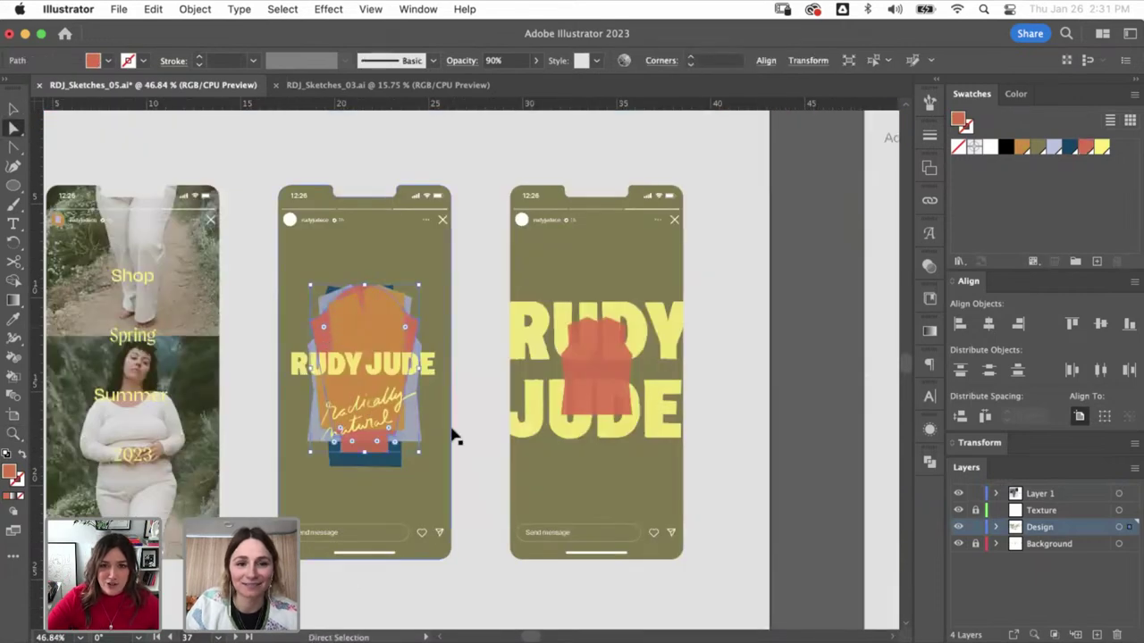
key("super+c")
key("super+v")
left_click_drag(474, 288, 471, 336)
left_click_drag(472, 370, 598, 221)
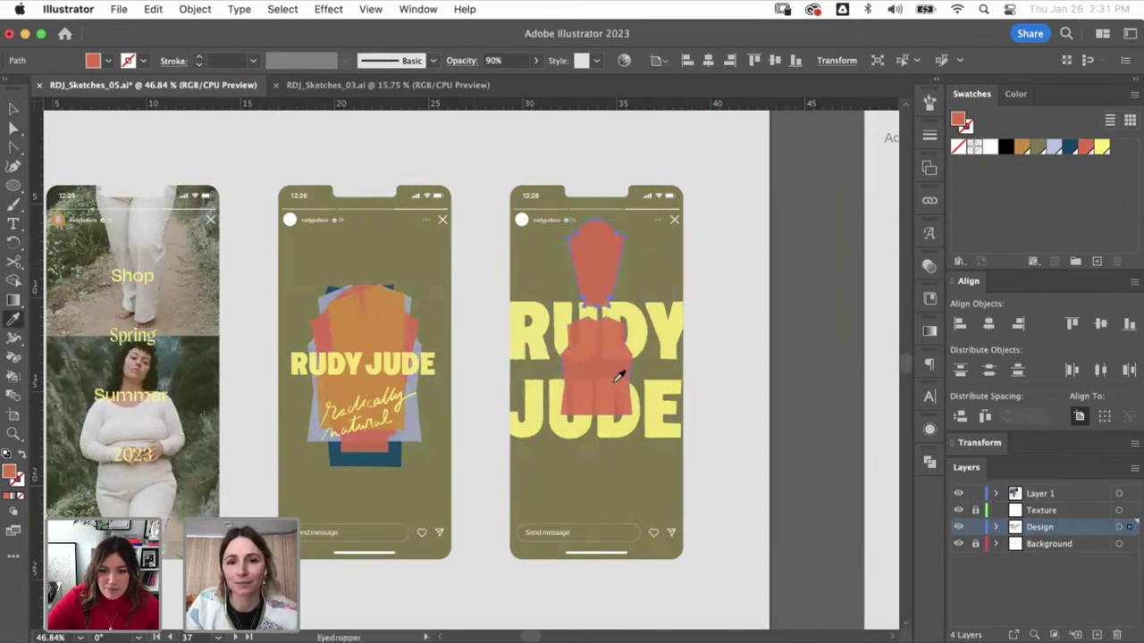
left_click(928, 268)
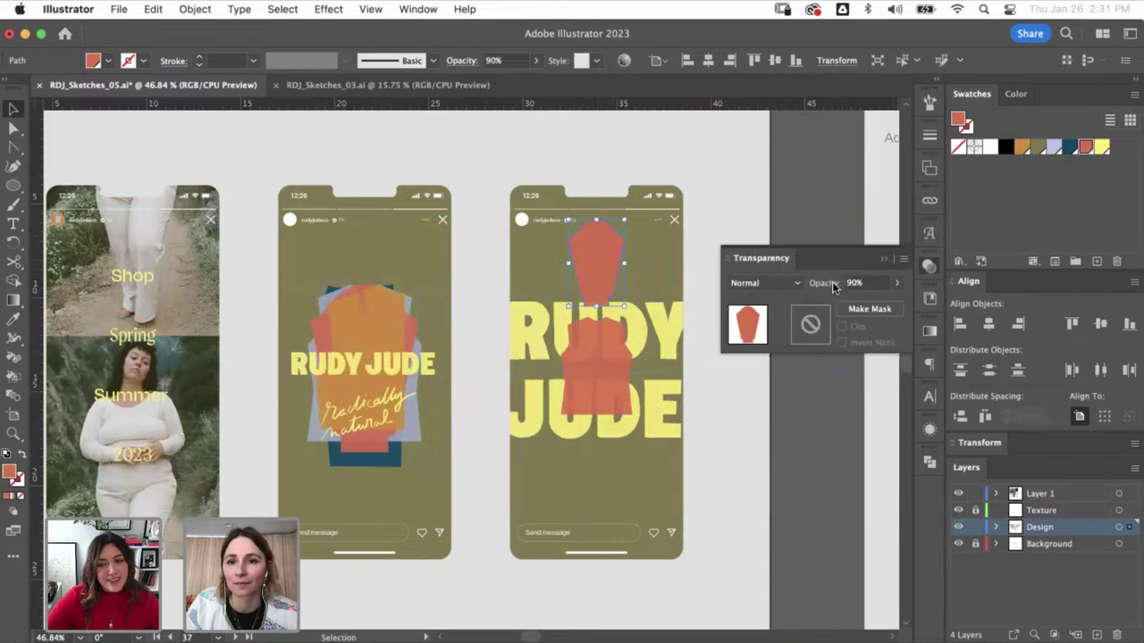
left_click_drag(598, 306, 599, 320)
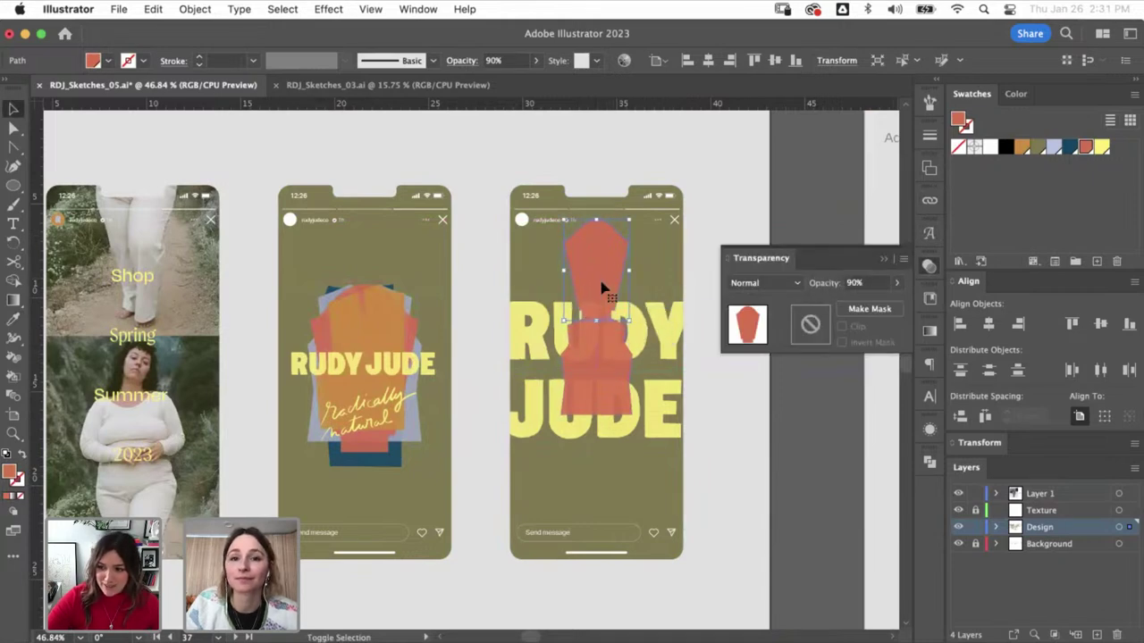
left_click_drag(602, 277, 602, 268)
left_click_drag(638, 217, 626, 493)
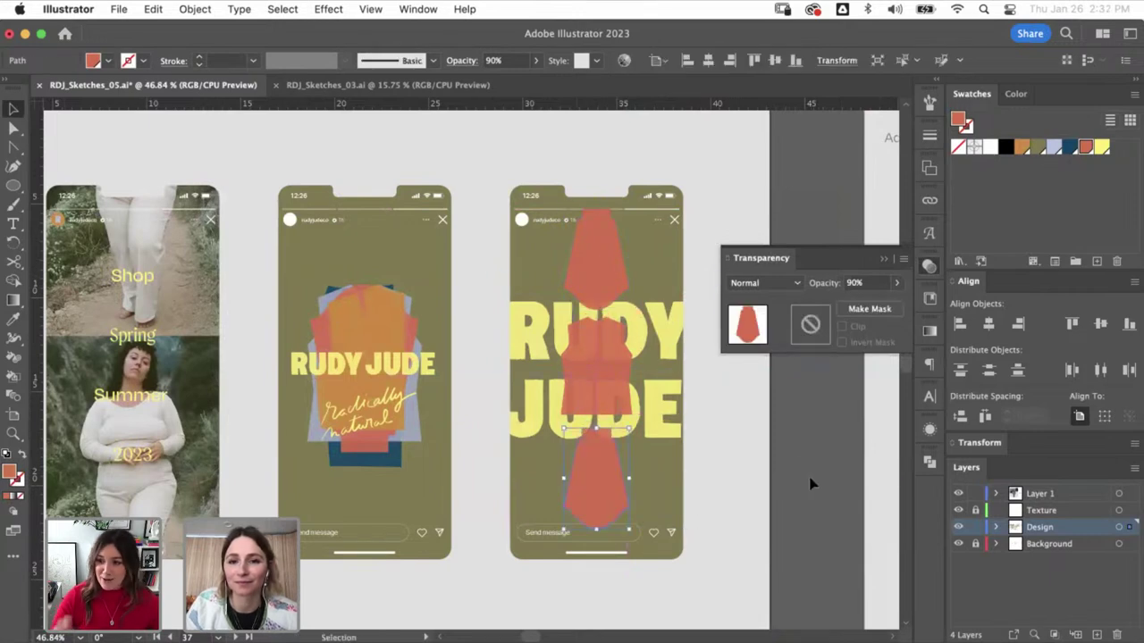
- Recolour the duplicate shirt shape on the third phone lavender
left_click(812, 483)
scroll(738, 461, "right", 3)
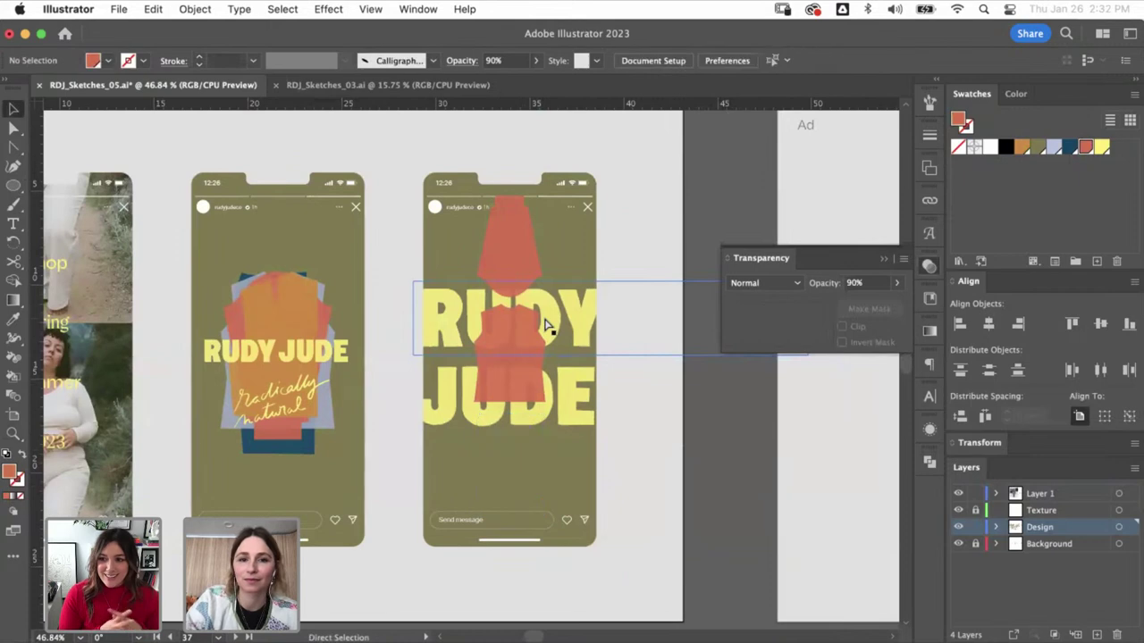
key("super+minus")
key("super+minus")
left_click(499, 335)
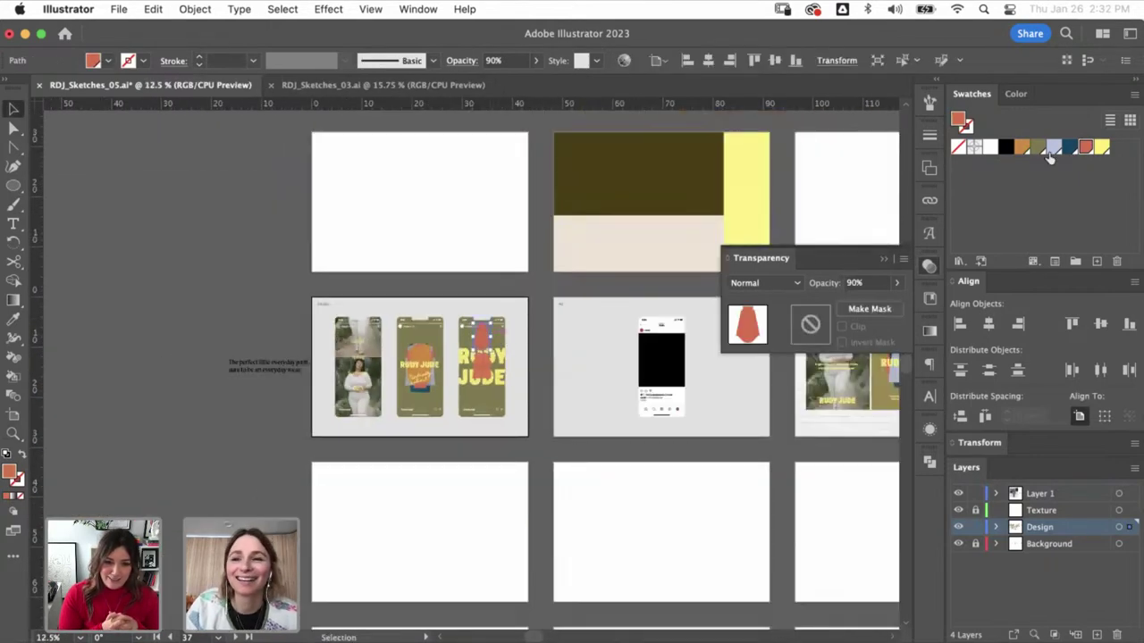
left_click(1054, 147)
left_click(548, 299)
left_click(483, 337)
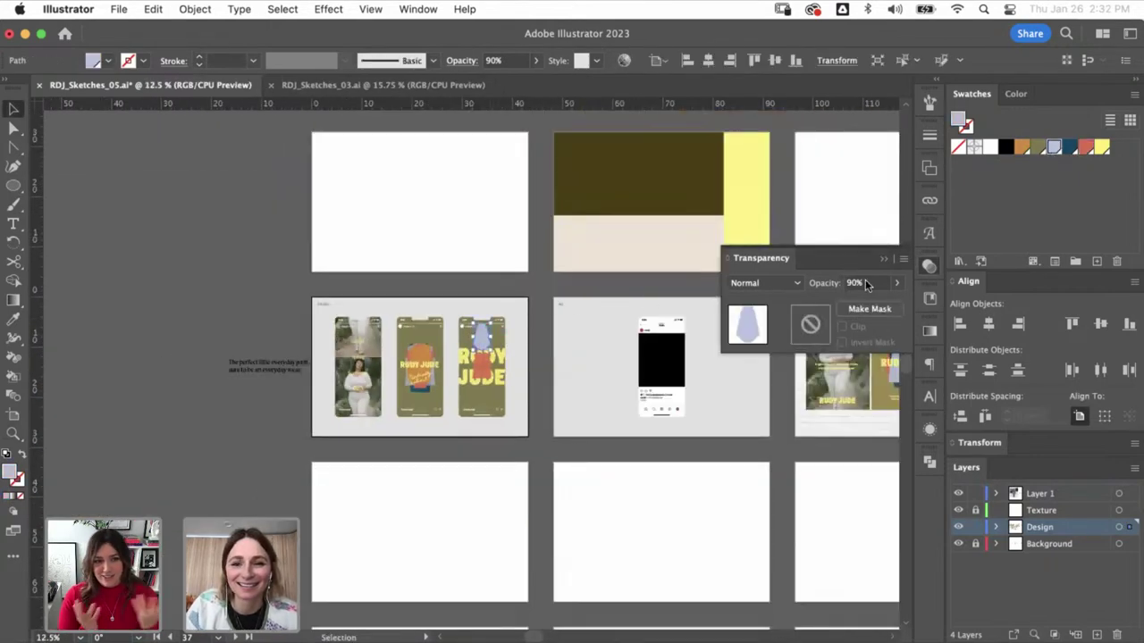
left_click_drag(548, 304, 426, 422)
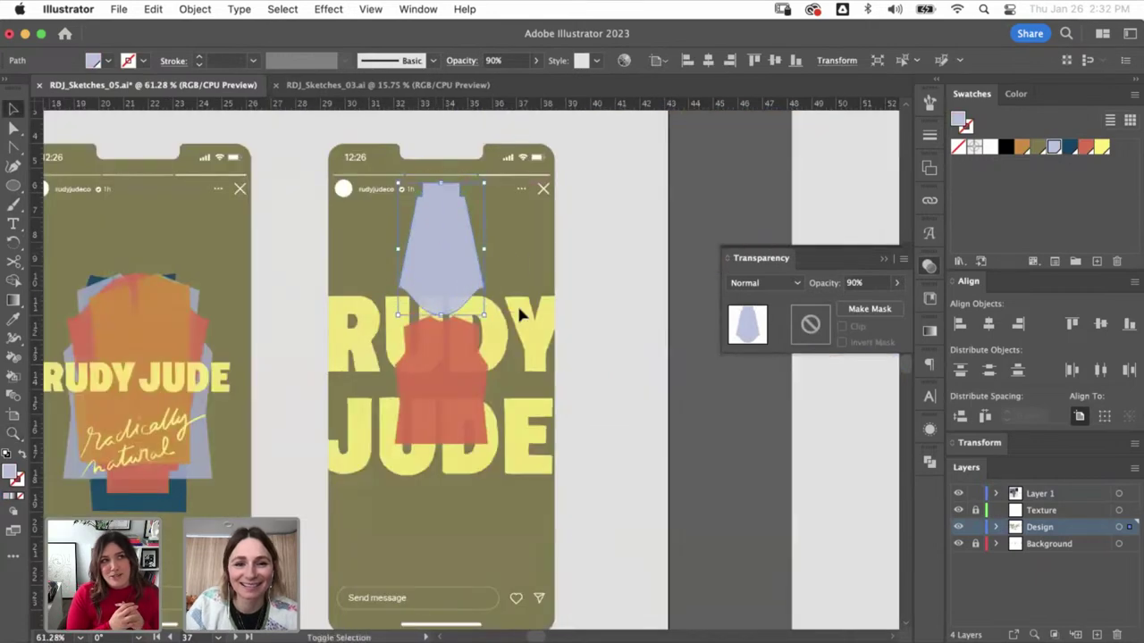
- Delete the lavender shirt piece, leaving only the orange shirt over RUDY JUDE
left_click(527, 362)
left_click(527, 362)
left_click(543, 184)
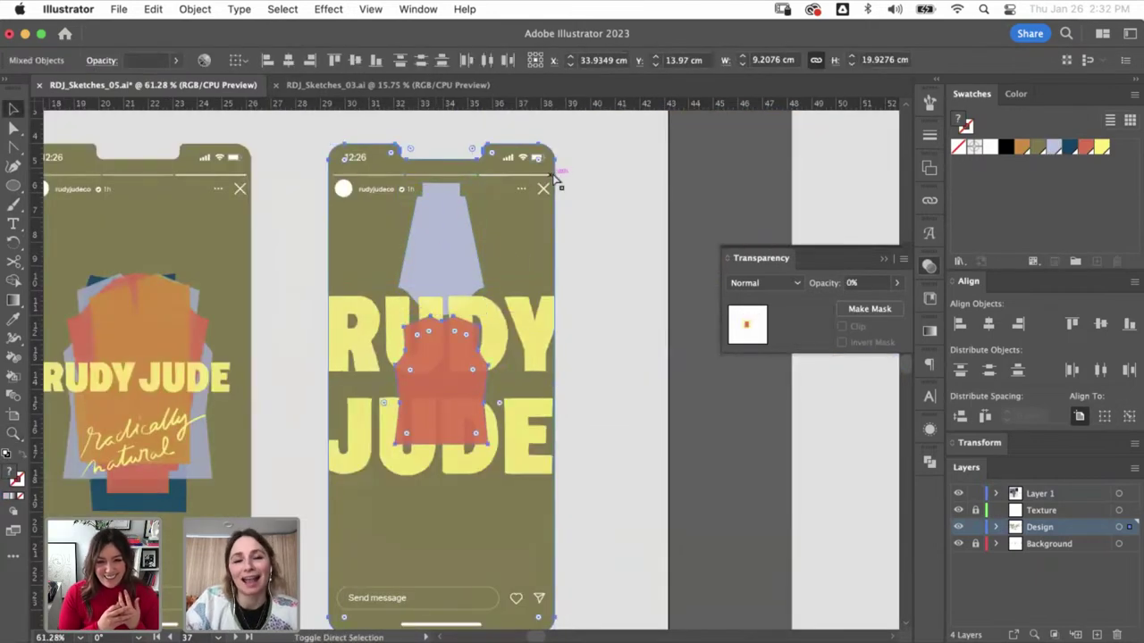
left_click(460, 232)
left_click(455, 330)
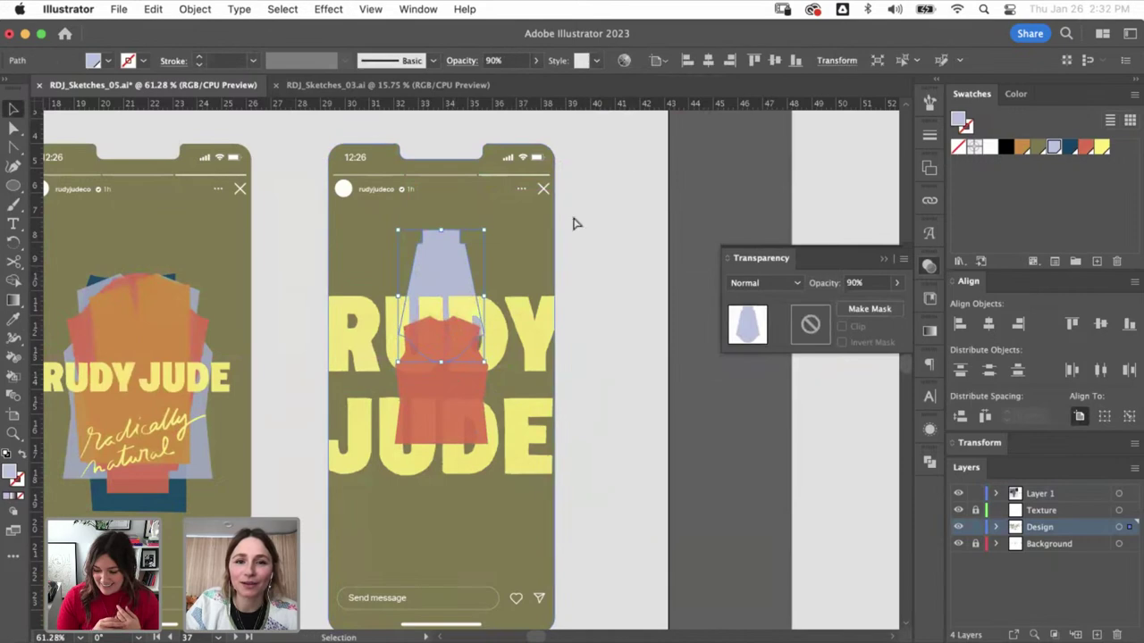
left_click(629, 141)
left_click(444, 271)
key("BackSpace")
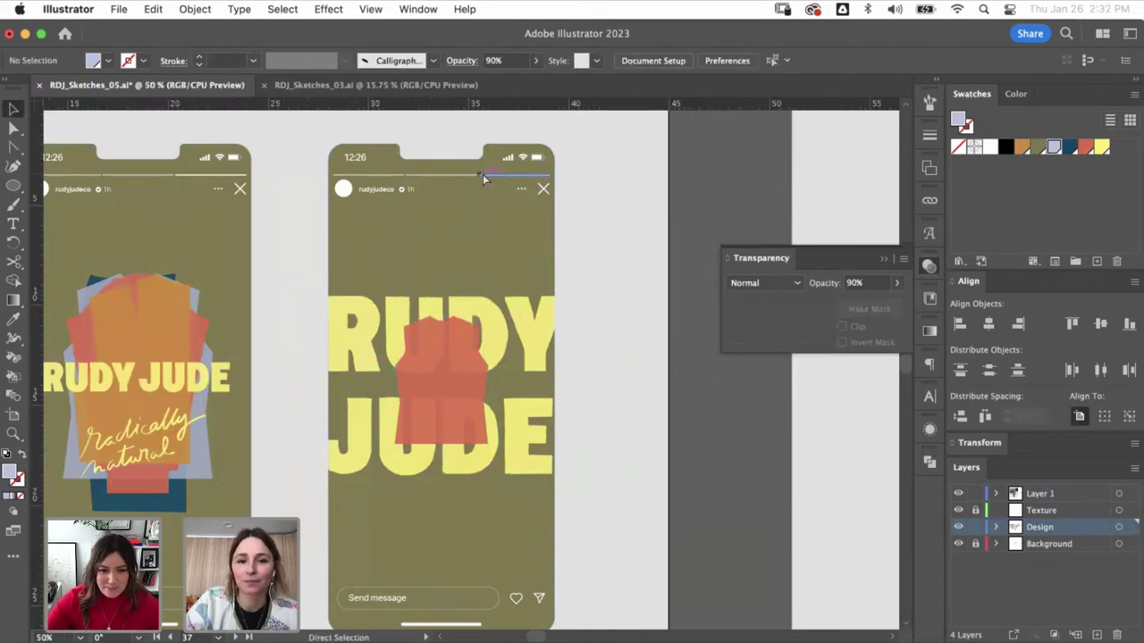
key("super+minus")
key("super+minus")
- Enlarge the orange shirt over the RUDY JUDE lettering on the third phone
left_click(456, 366)
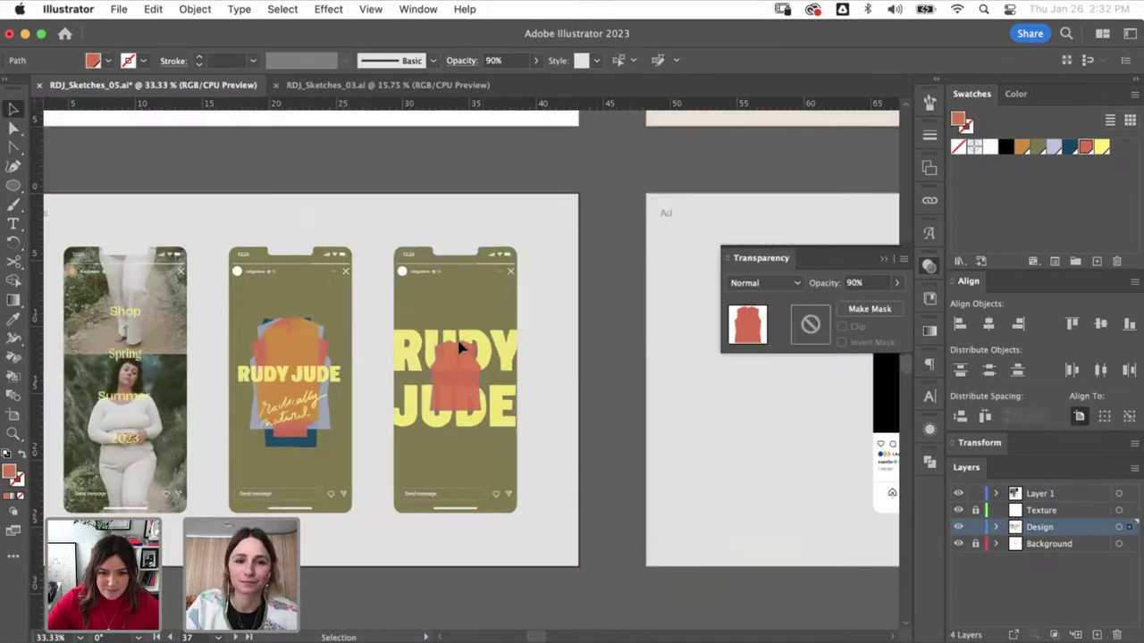
left_click_drag(483, 339, 480, 318)
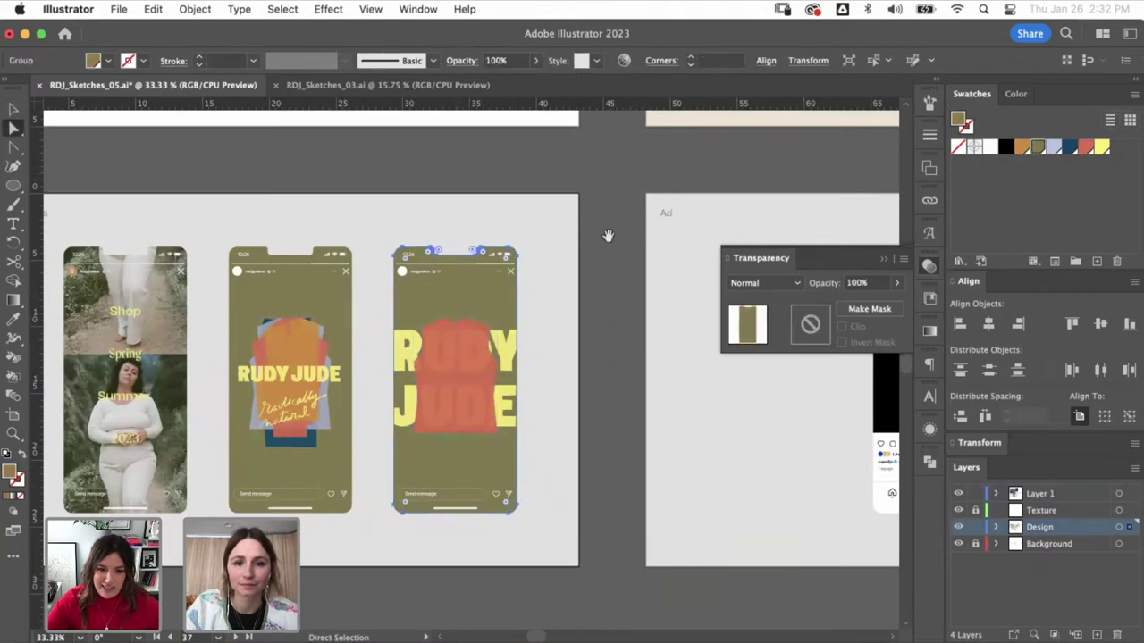
left_click_drag(605, 235, 534, 342)
key("super+z")
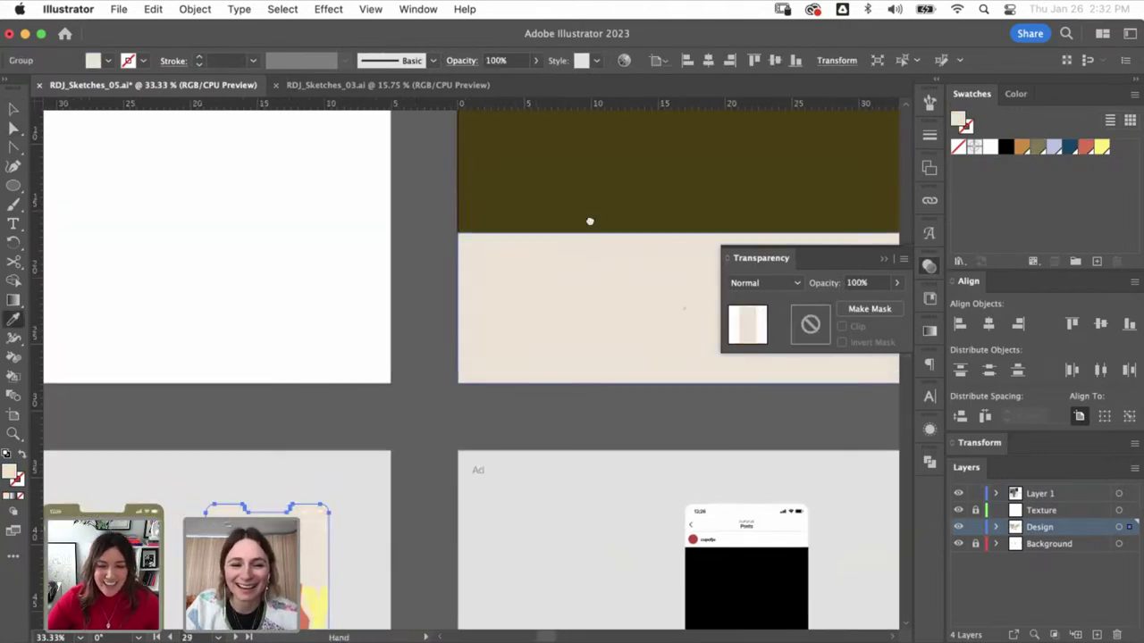
scroll(589, 220, "down", 5)
scroll(589, 220, "left", 4)
key("super+shift+z")
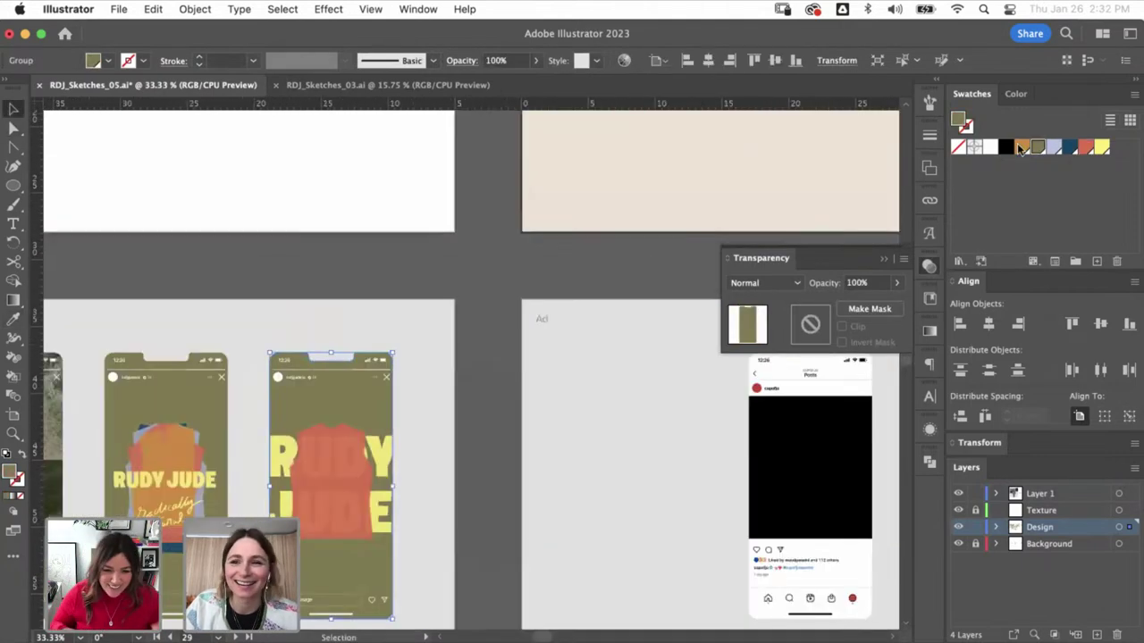
key("super+shift+z")
- Make the third phone's background orange and scale the shirt smaller and semi-transparent
left_click(411, 463)
left_click_drag(445, 448, 547, 362)
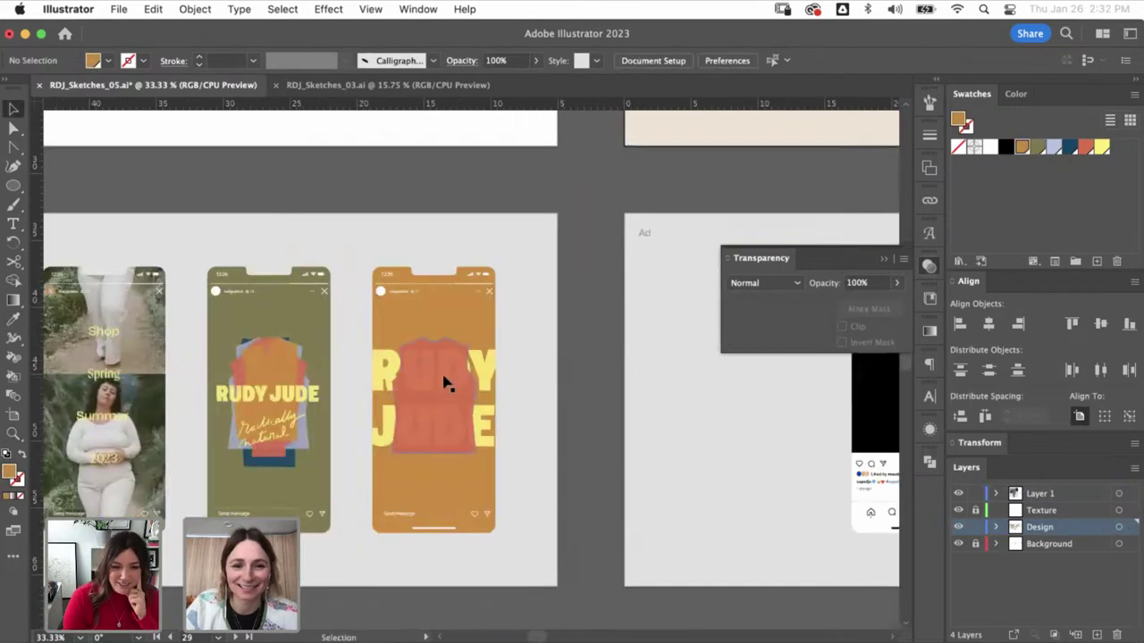
left_click(445, 382)
left_click_drag(483, 339, 469, 357)
left_click(571, 331)
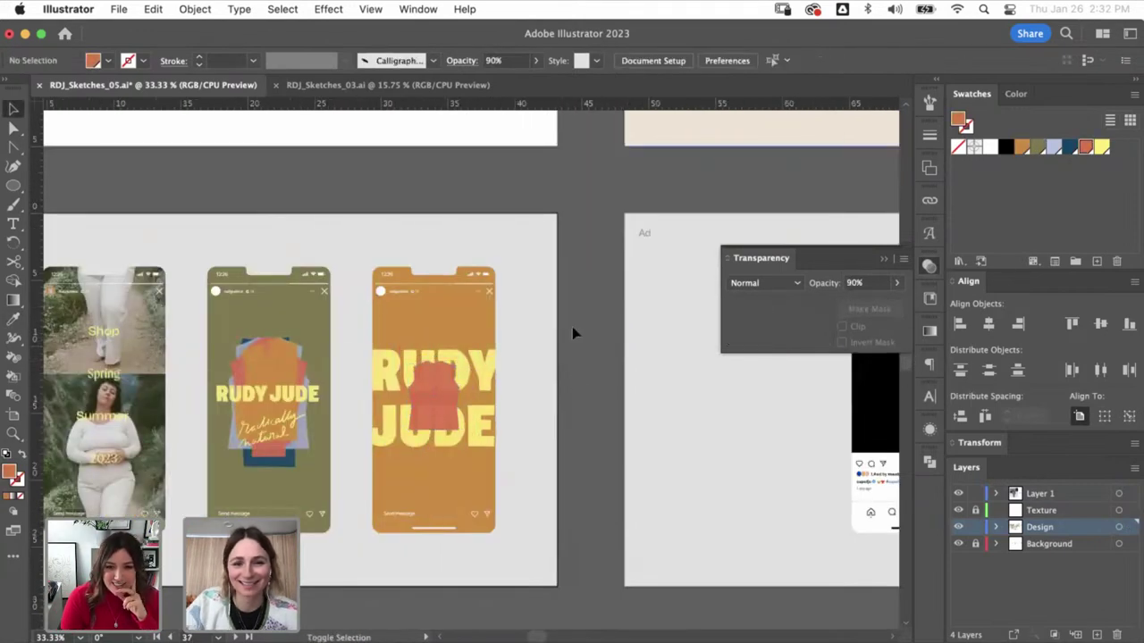
key("super+minus")
key("super+minus")
key("super+minus")
scroll(517, 272, "right", 3)
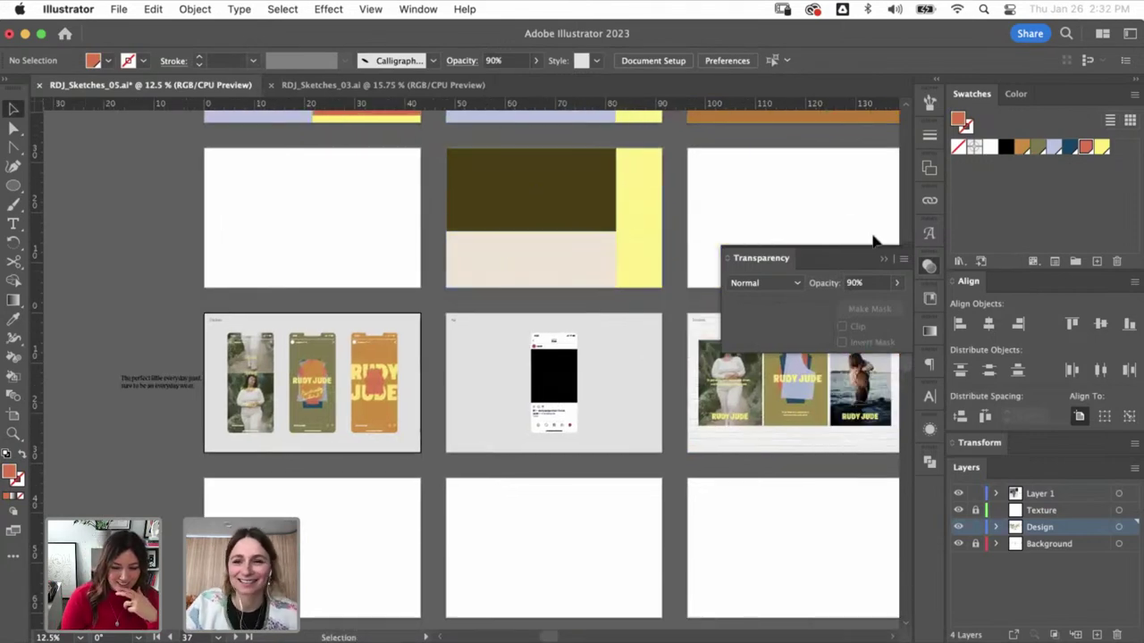
left_click(887, 260)
- Move across the artboard grid and zoom in on the Hangtag artboard
scroll(463, 360, "right", 2)
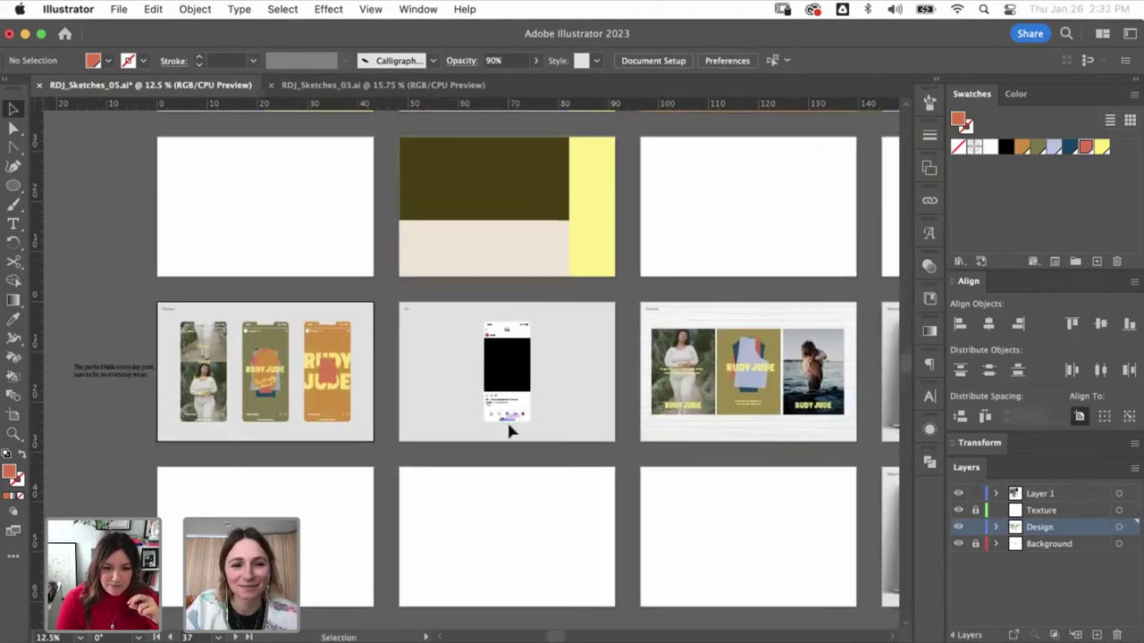
scroll(411, 458, "right", 3)
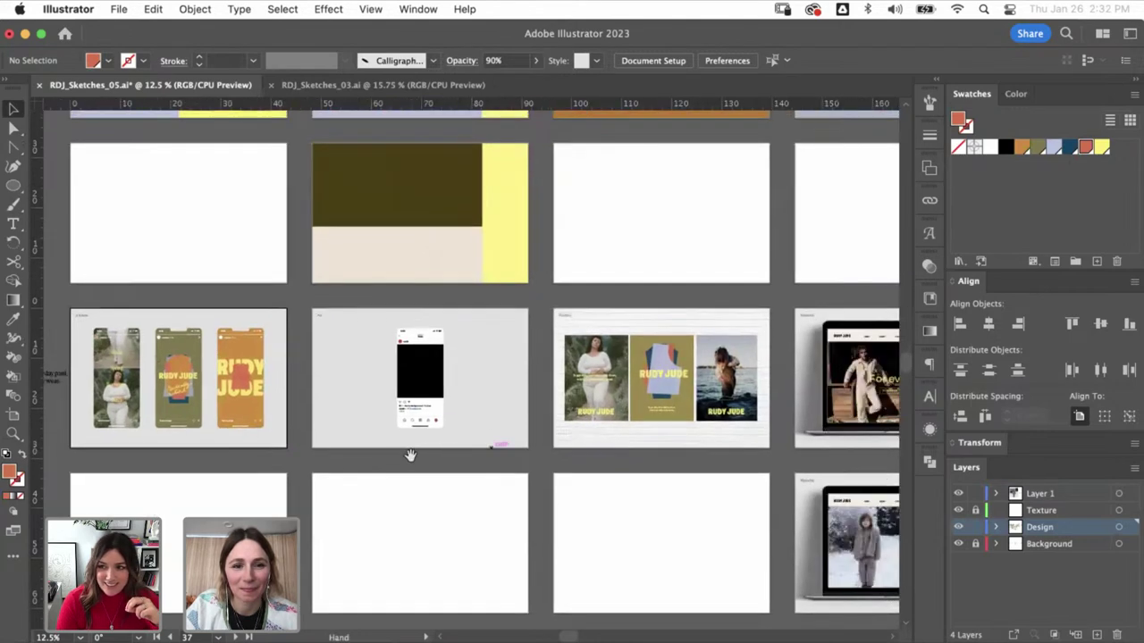
key("z")
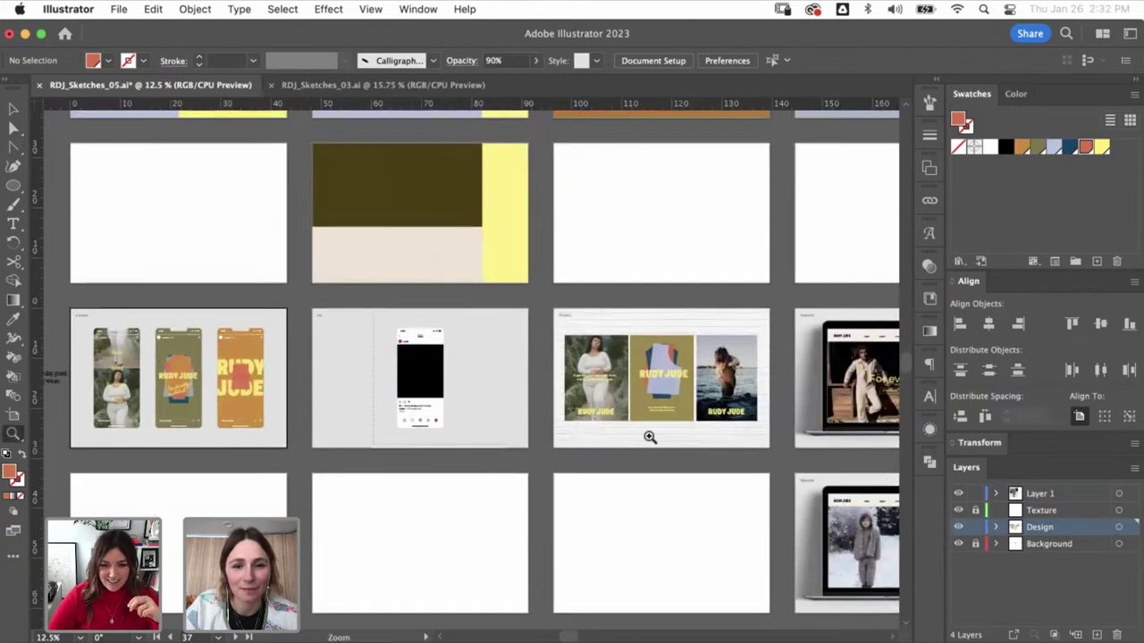
left_click_drag(650, 437, 702, 445)
scroll(536, 402, "right", 10)
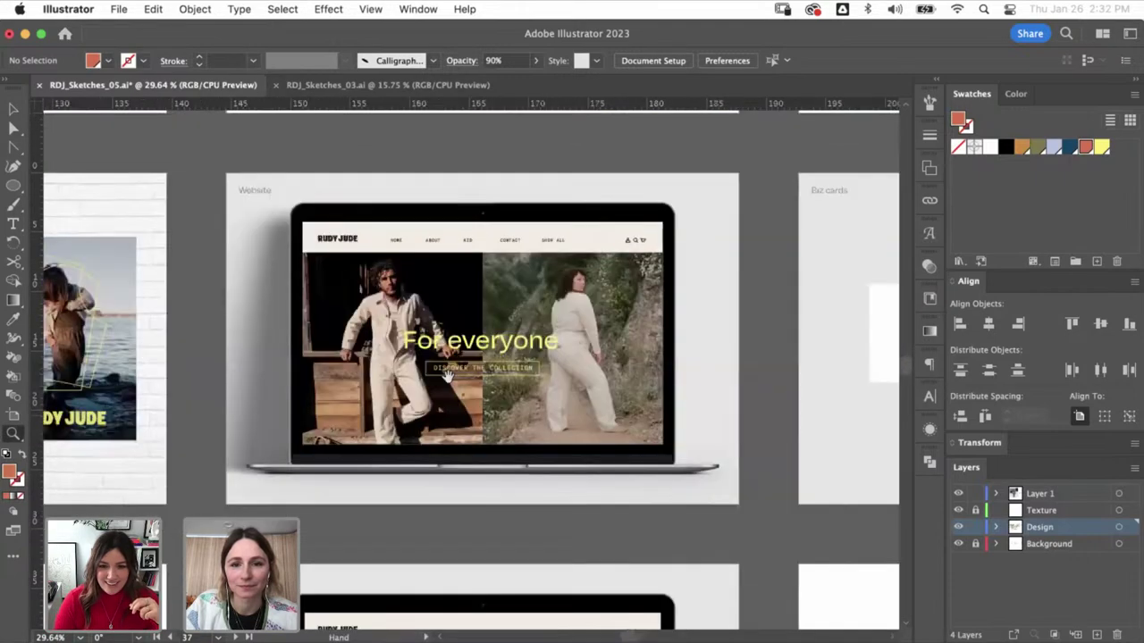
scroll(447, 376, "right", 10)
key("super+minus")
key("super+minus")
key("super+minus")
key("super+minus")
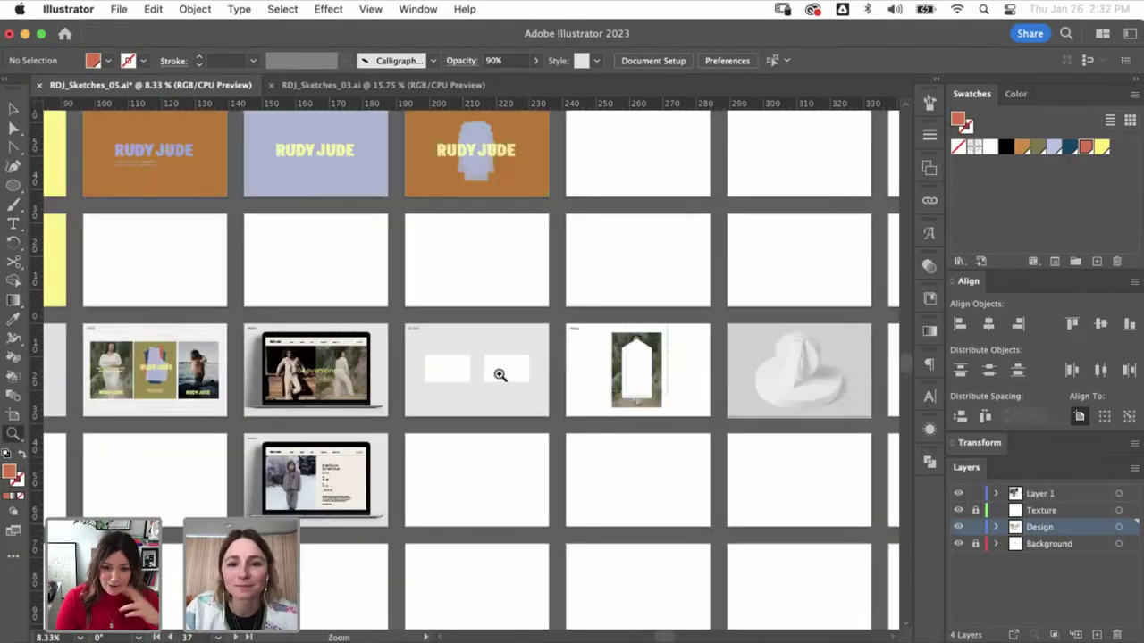
left_click_drag(573, 323, 733, 419)
left_click_drag(13, 188, 94, 205)
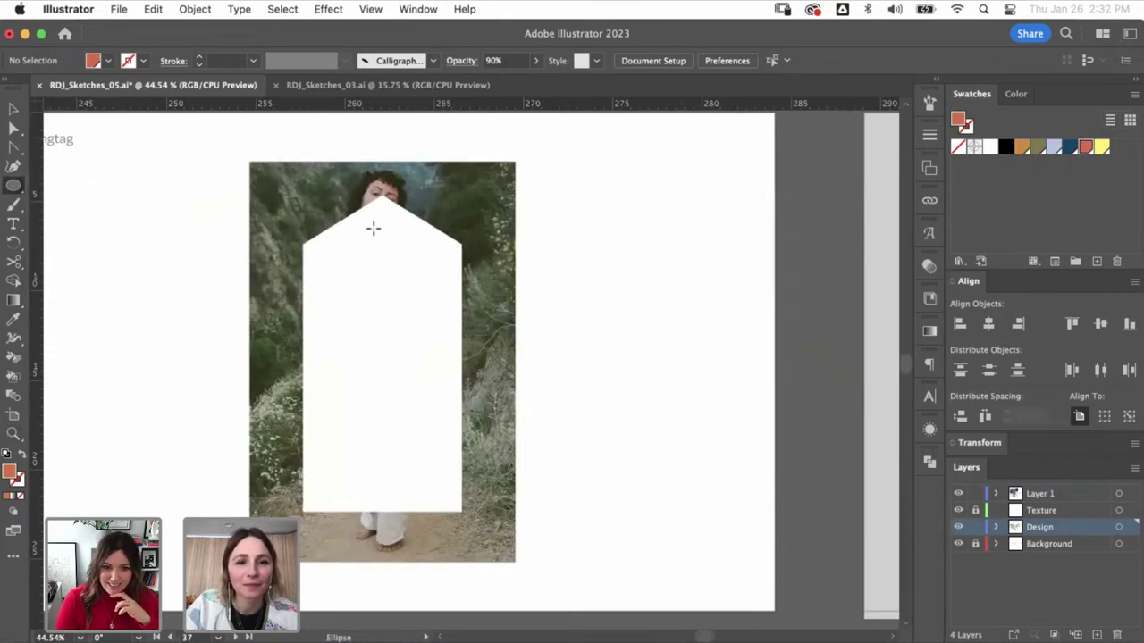
- Punch a small circular hole near the hangtag's top and recolour the tag lavender
left_click_drag(383, 235, 392, 243)
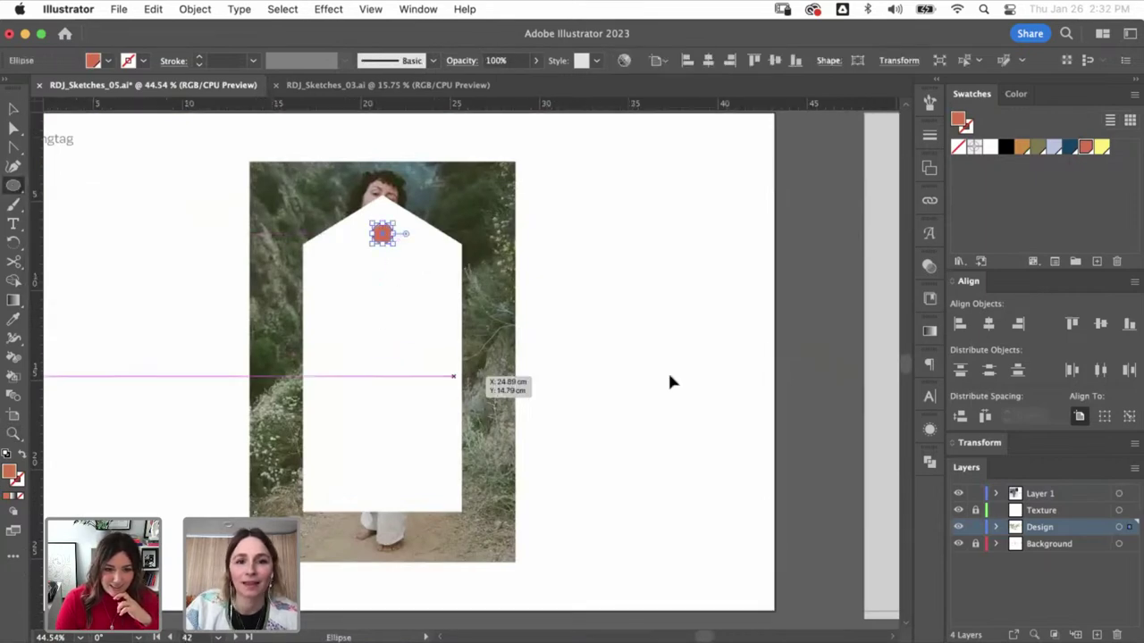
key("super+a")
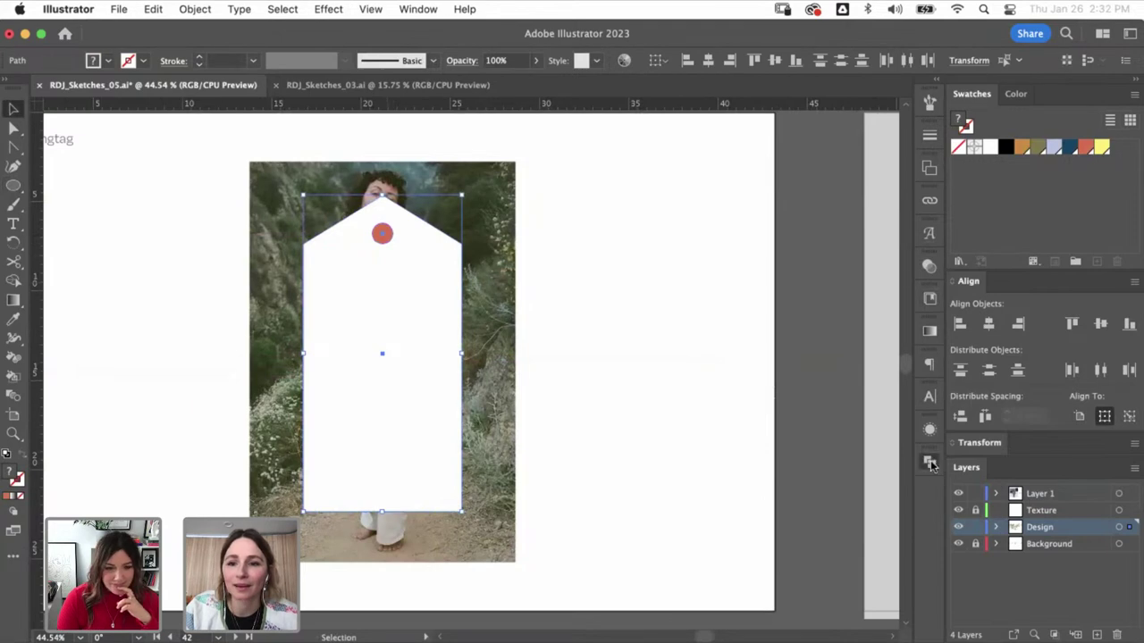
left_click(930, 461)
left_click(826, 497)
key("v")
left_click(626, 375)
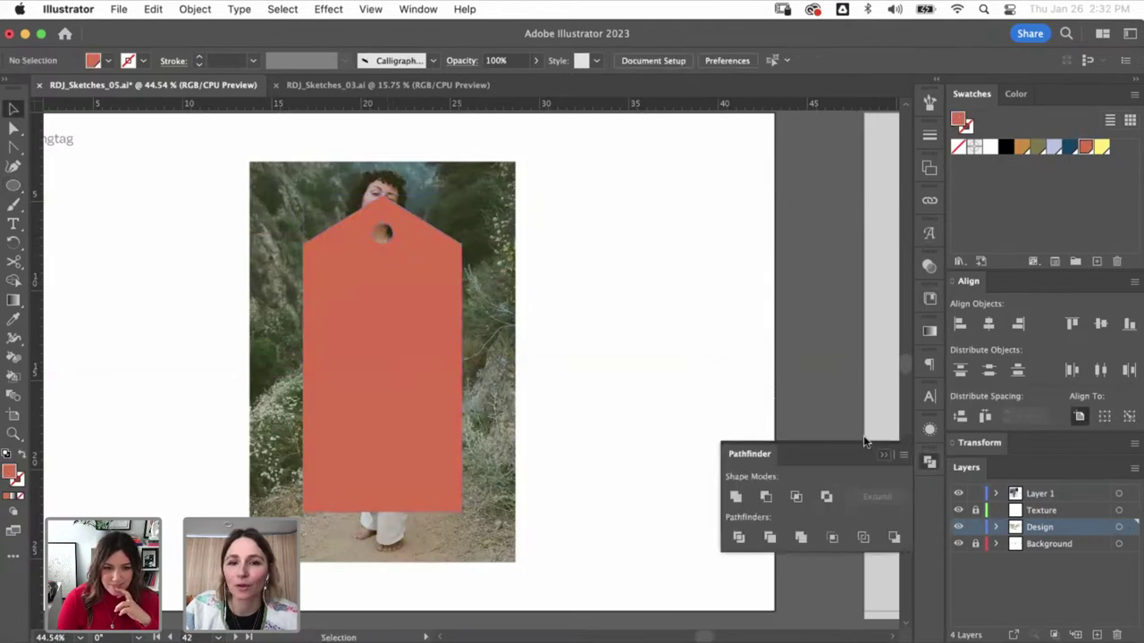
left_click(408, 325)
left_click(1054, 146)
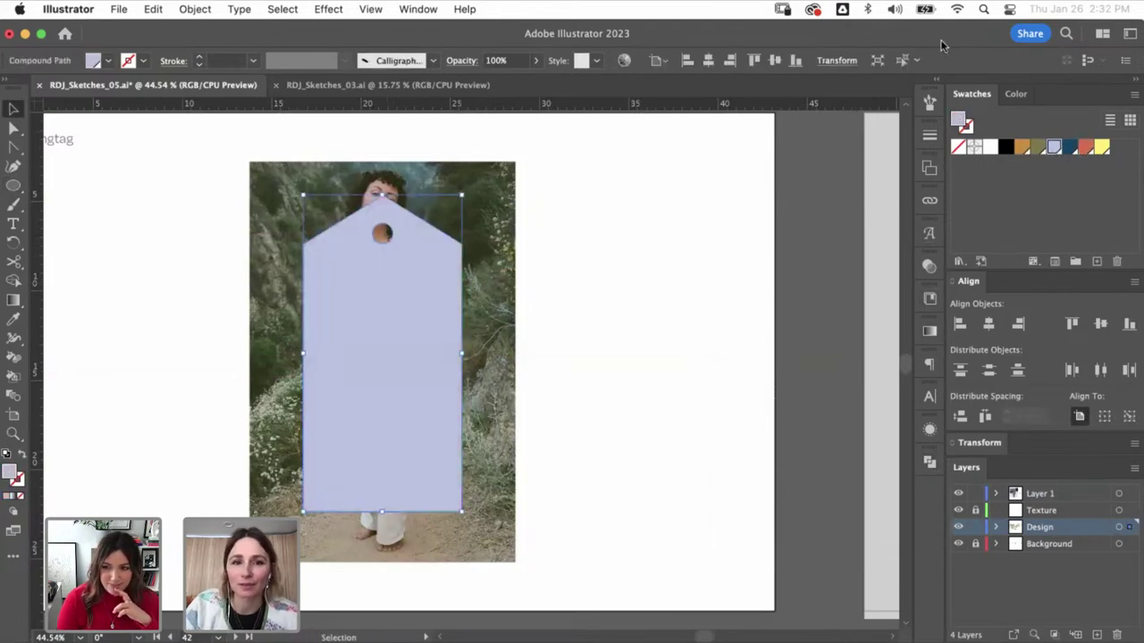
key("shift+super+a")
- Fill the two Biz cards rectangles with the orange swatch
key("super+minus")
key("super+minus")
key("super+minus")
key("super+minus")
key("super+minus")
key("super+minus")
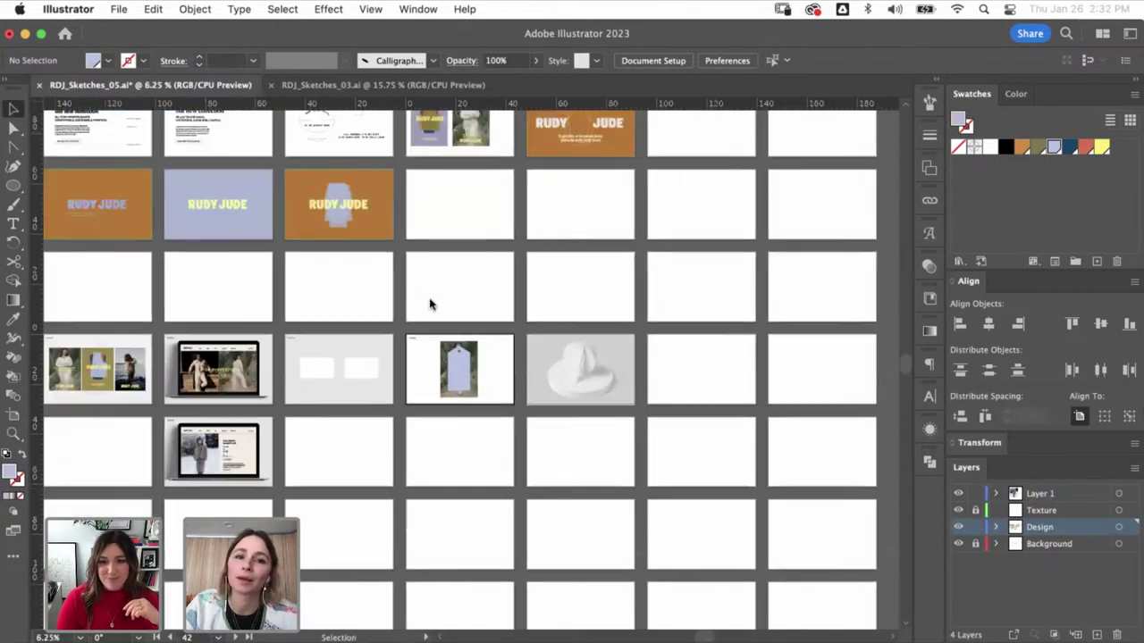
scroll(428, 302, "up", 5)
scroll(479, 403, "up", 3)
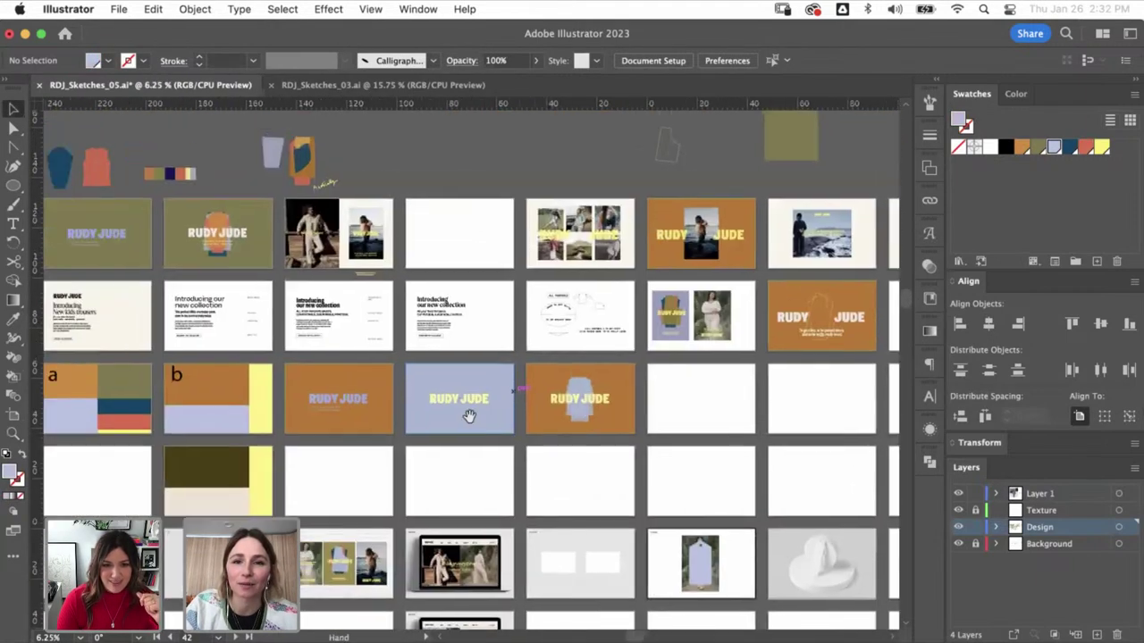
scroll(467, 413, "down", 5)
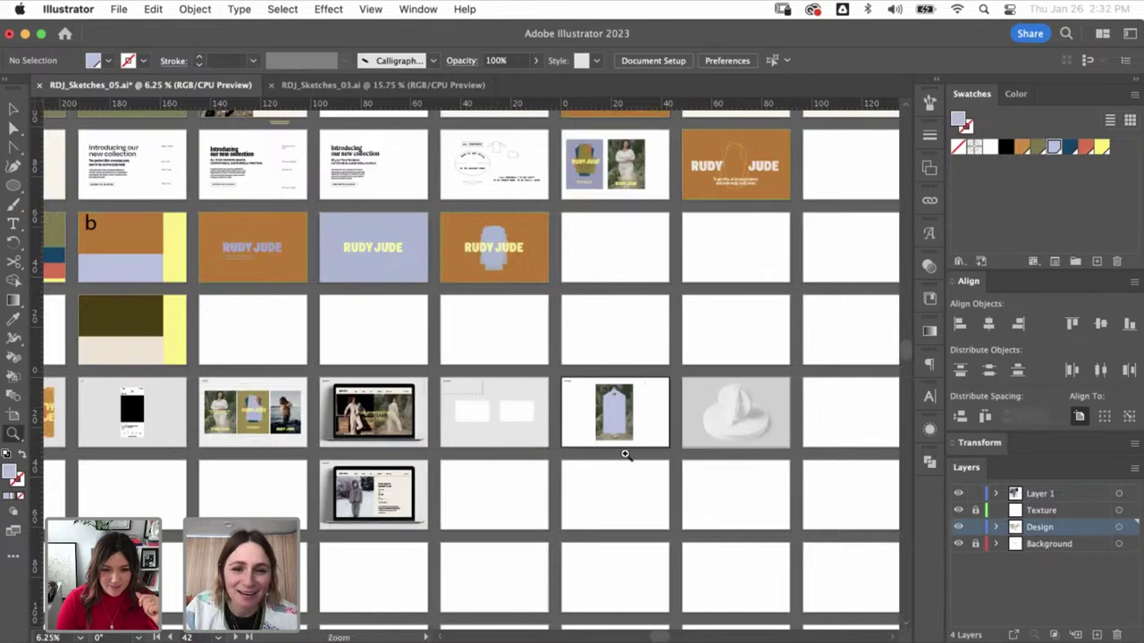
scroll(559, 437, "up", 5)
key("a")
key("v")
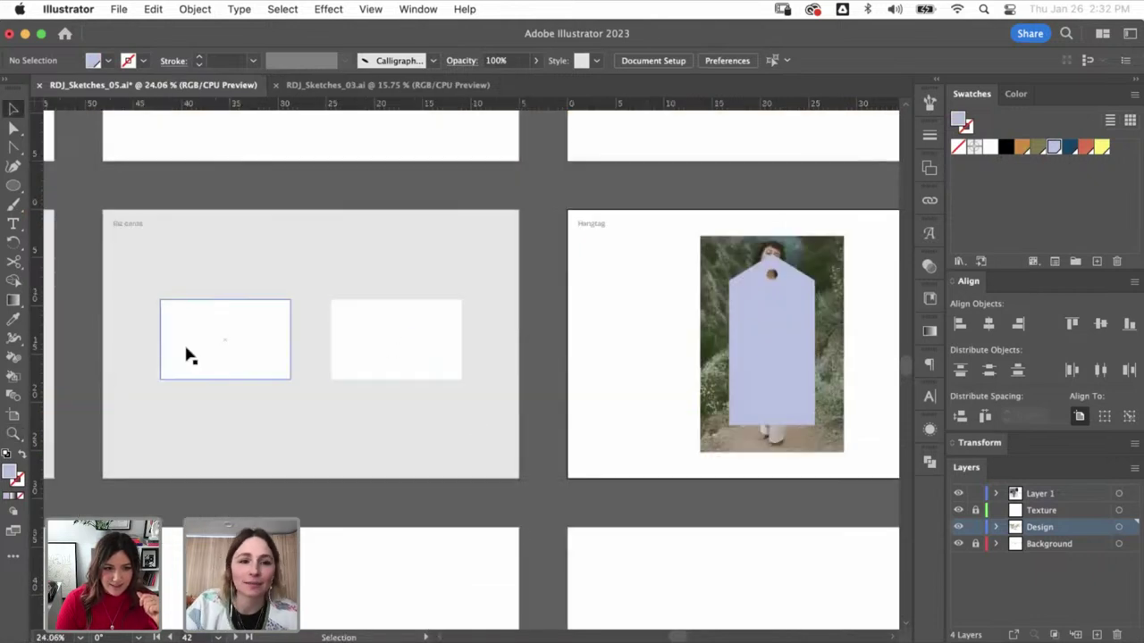
left_click(435, 351)
left_click(1021, 147)
left_click(593, 300)
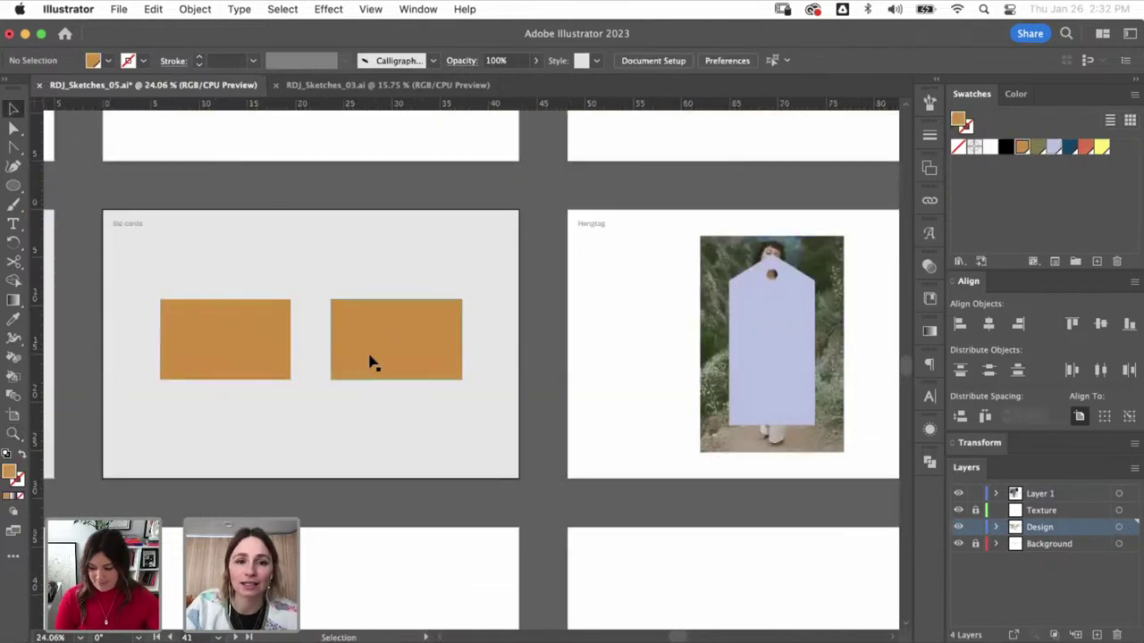
left_click(372, 361)
left_click(302, 223)
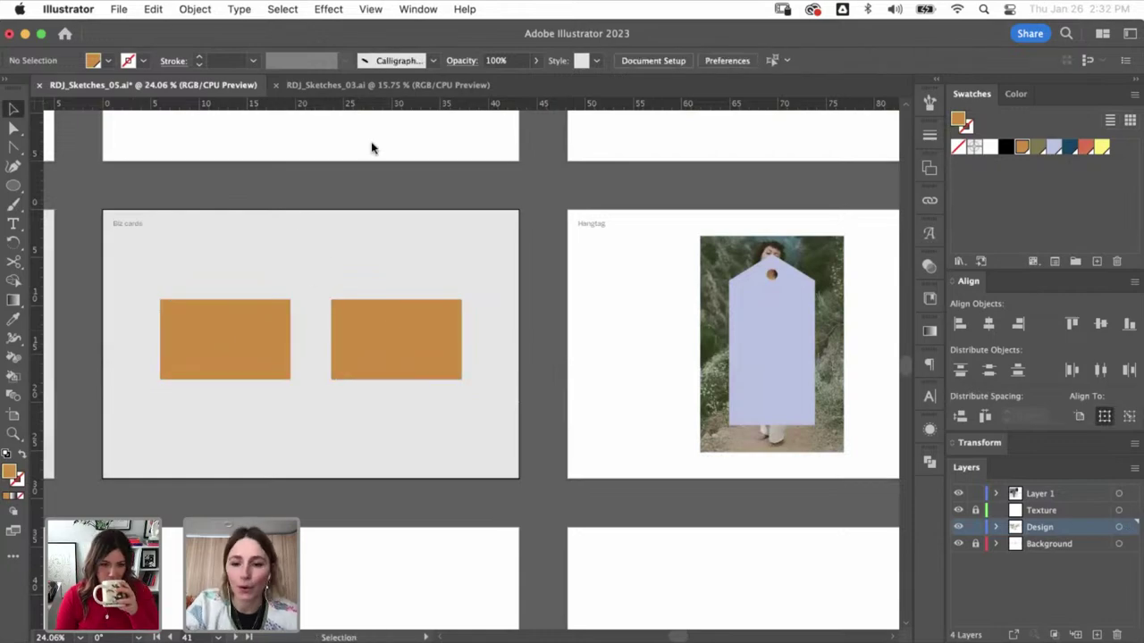
- Paste the 'Introducing our new collection' headline onto the Biz cards artboard in yellow
scroll(372, 147, "down", 4)
scroll(428, 270, "up", 3)
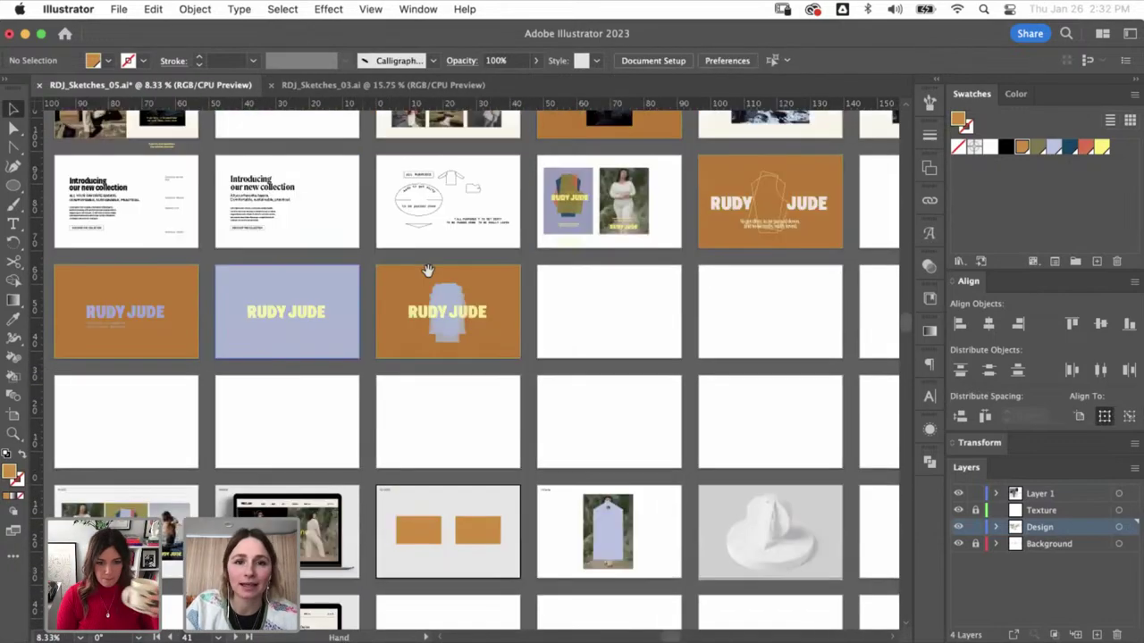
scroll(428, 270, "up", 2)
scroll(304, 306, "left", 5)
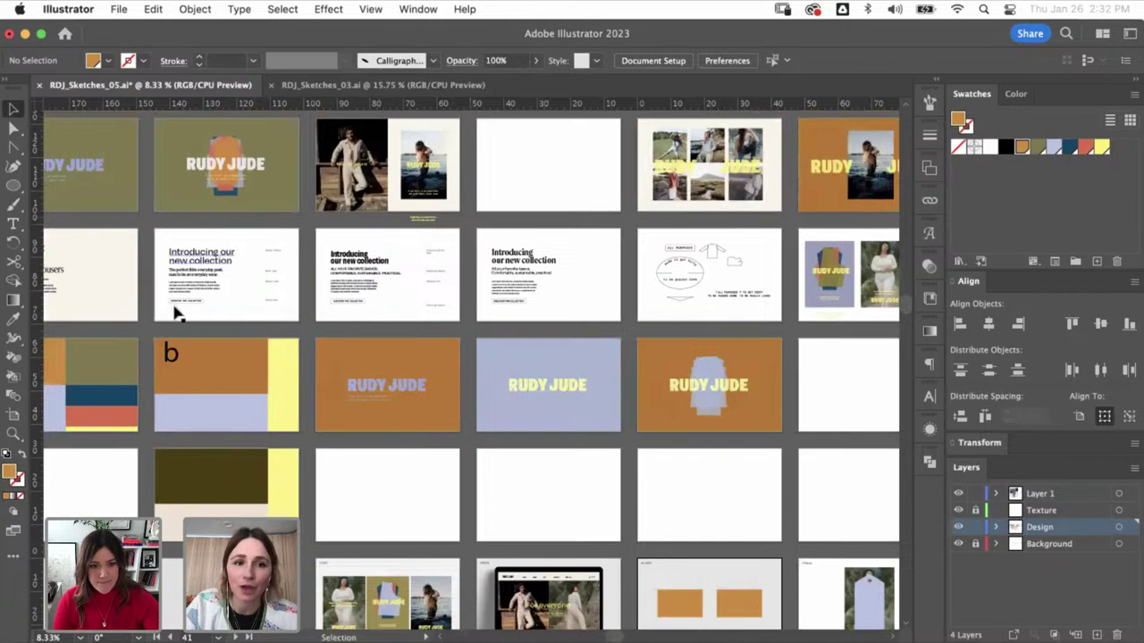
scroll(176, 309, "left", 3)
left_click(290, 255)
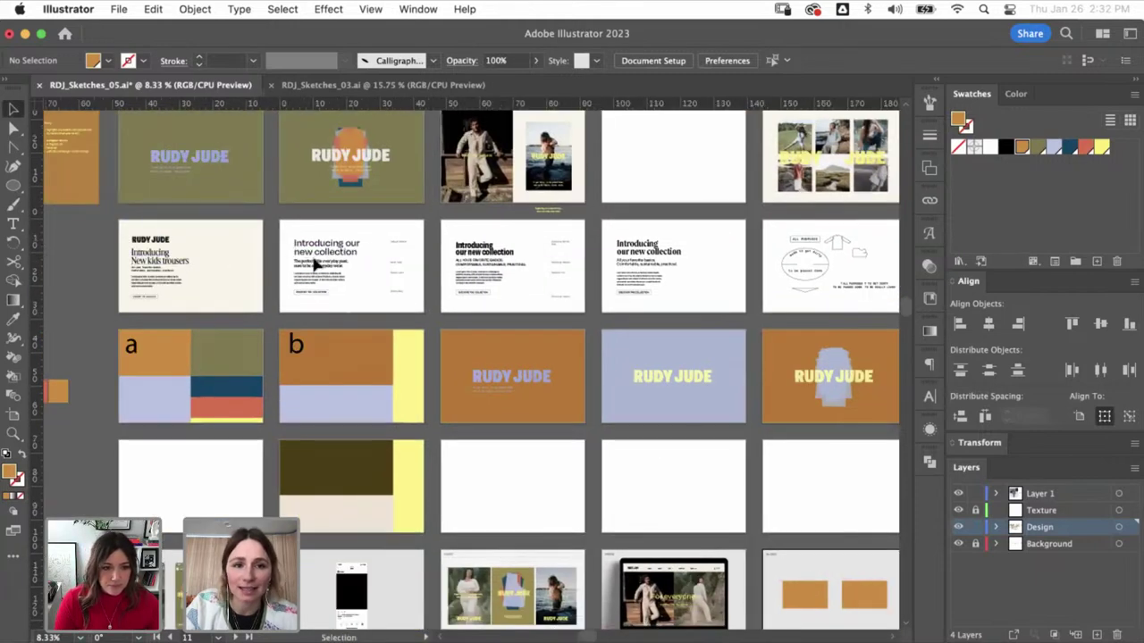
scroll(440, 373, "down", 5)
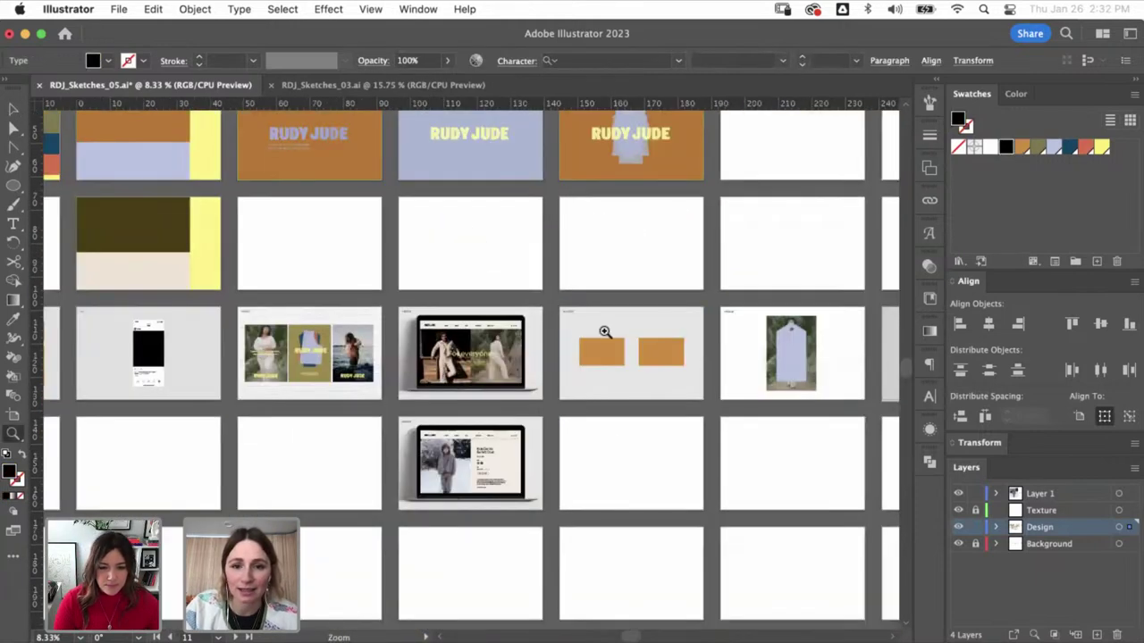
scroll(602, 328, "up", 5)
type("Introducing our new collection The perfect little everyday pant, sure to be an everyday wear.")
left_click_drag(470, 370, 504, 586)
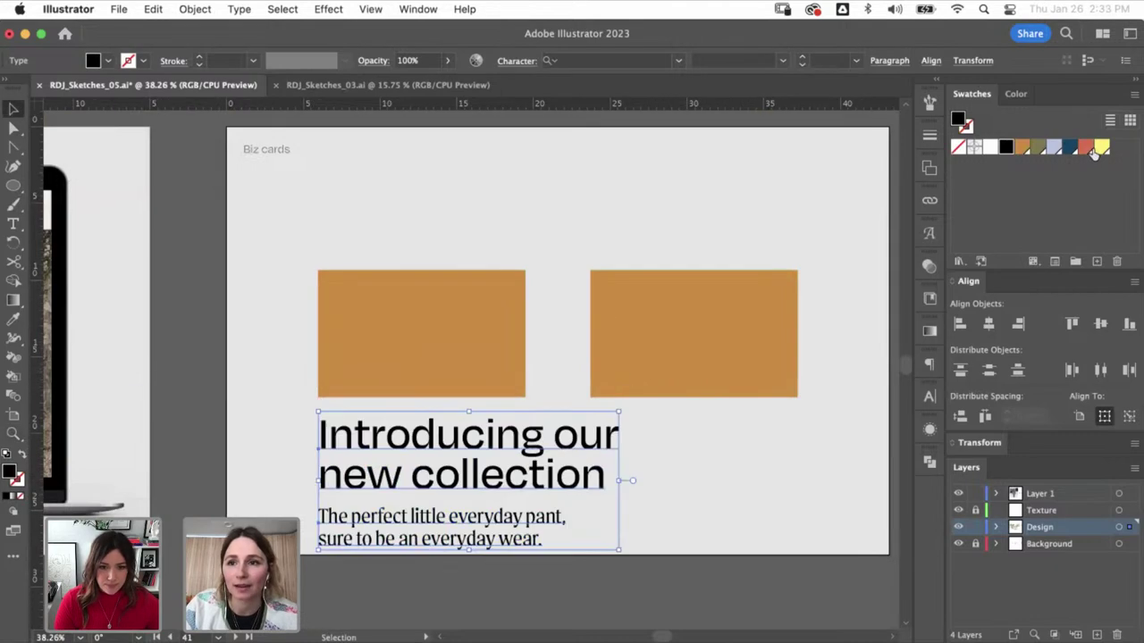
left_click(1100, 146)
key("super+shift+a")
- Zoom out and pan back toward the story phone artboards
key("super+minus")
key("super+minus")
key("super+minus")
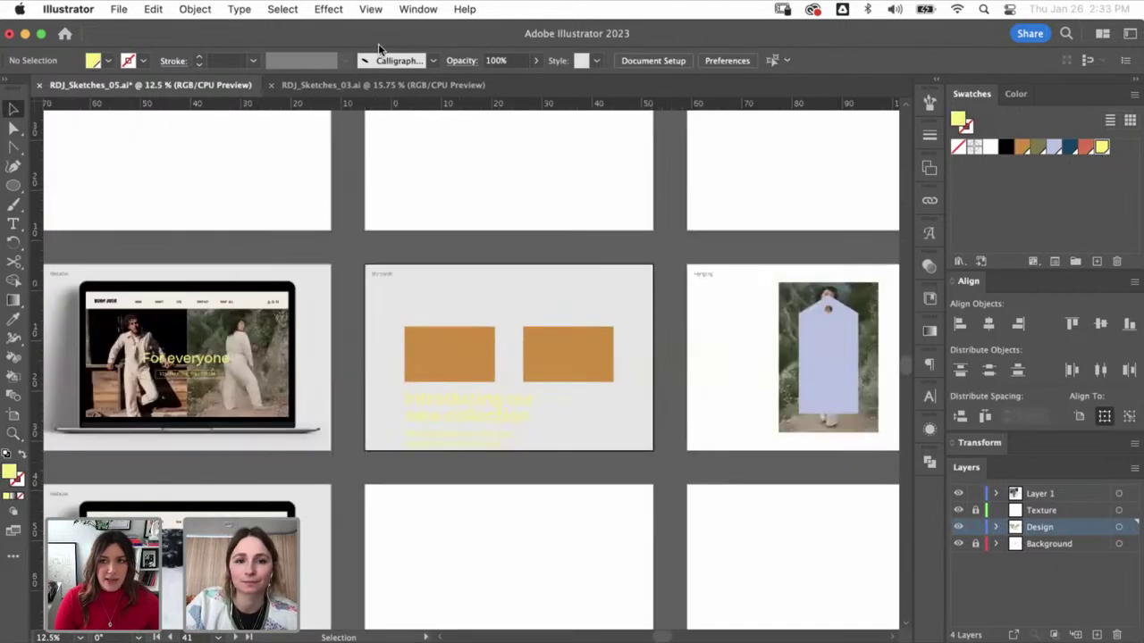
left_click_drag(599, 378, 902, 400)
scroll(230, 396, "left", 10)
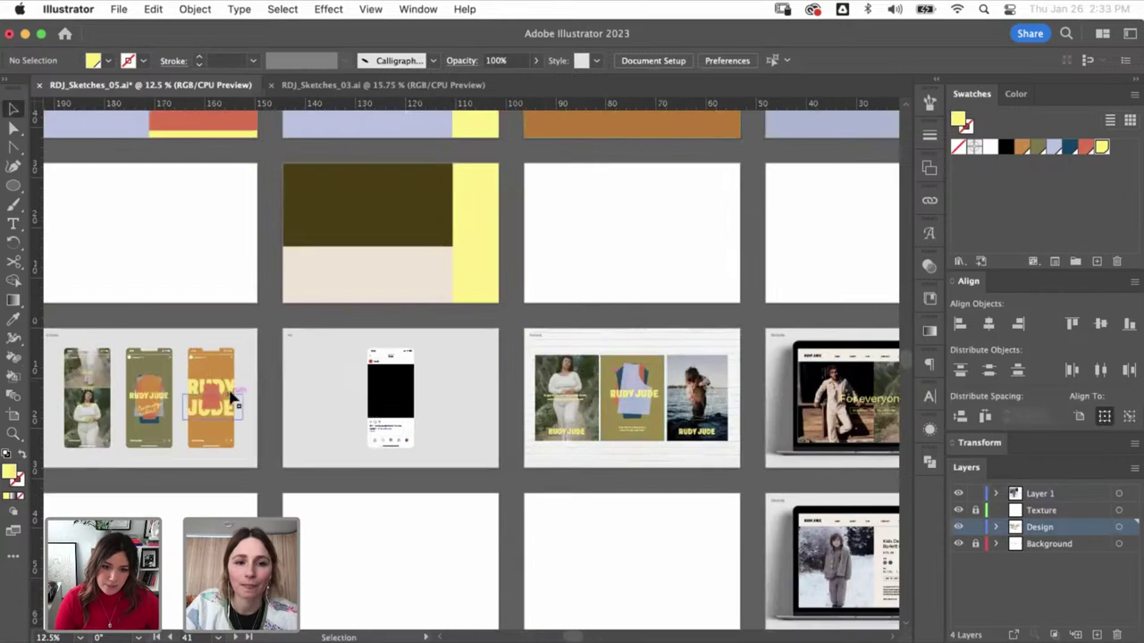
scroll(437, 286, "up", 1)
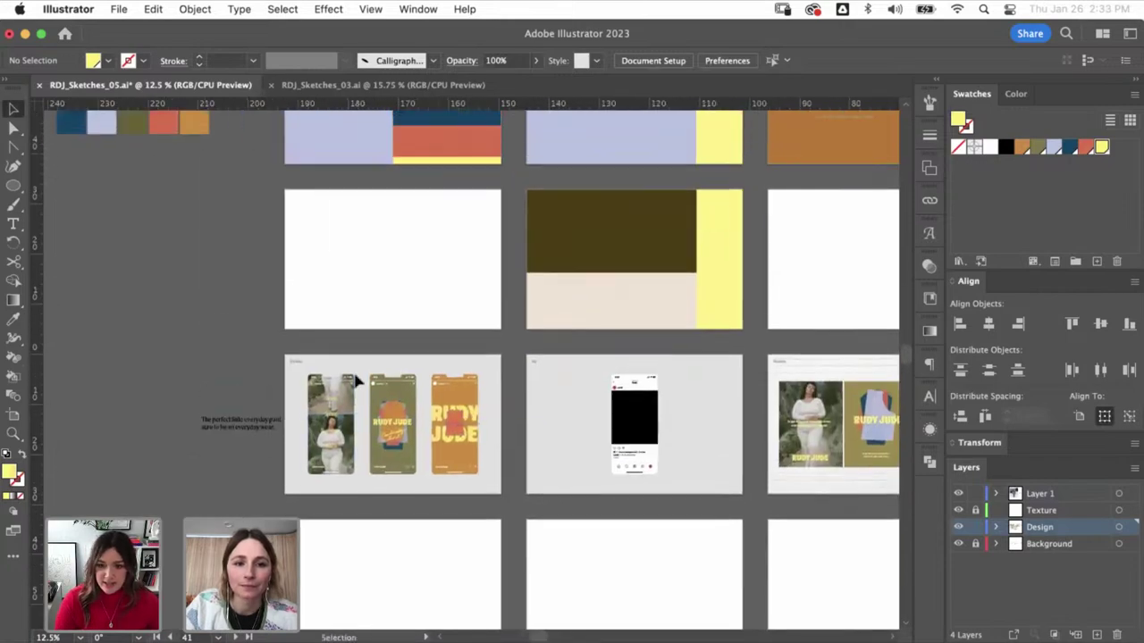
scroll(348, 375, "up", 8)
scroll(304, 357, "left", 9)
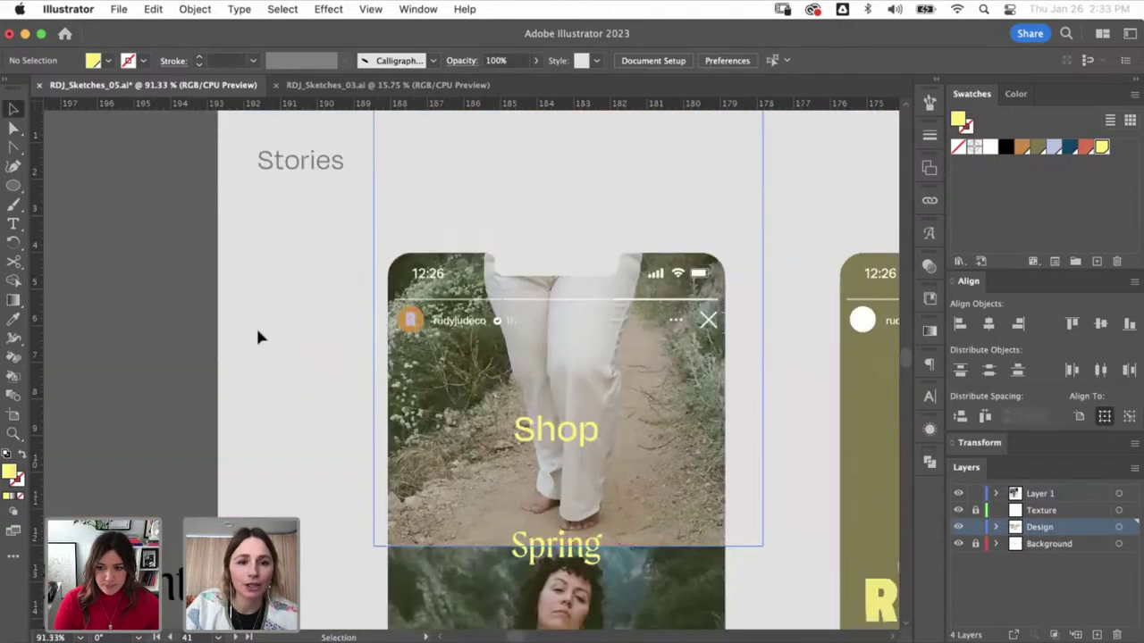
- Copy the R monogram avatar onto the olive story phone's white profile circle
left_click(411, 321)
key("z")
scroll(427, 329, "right", 5)
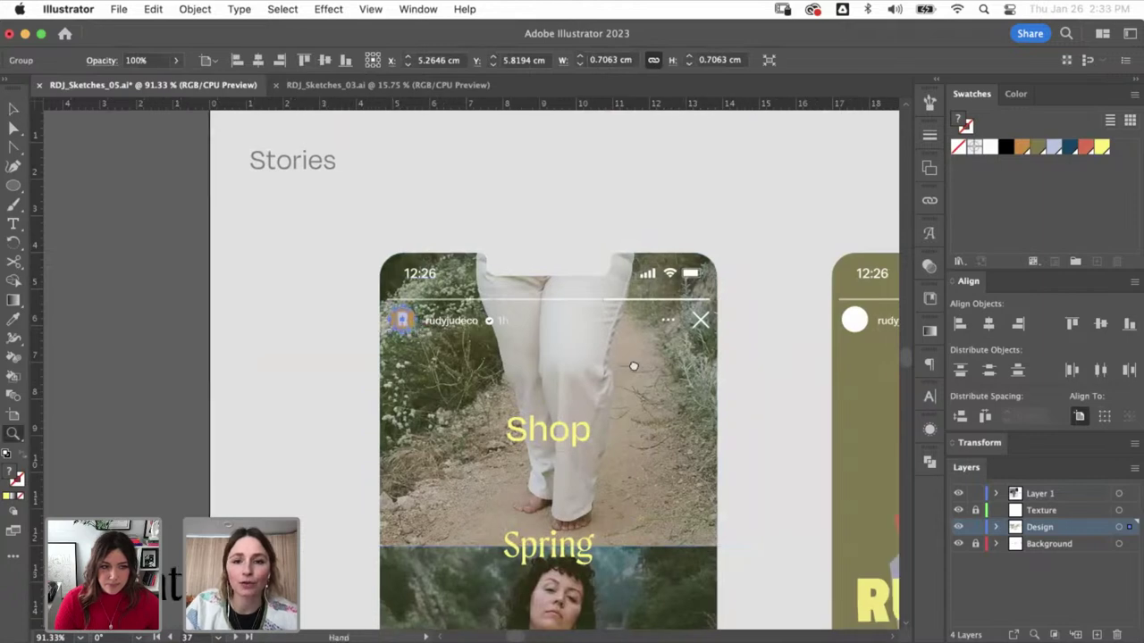
left_click_drag(465, 263, 616, 403)
key("v")
key("super+v")
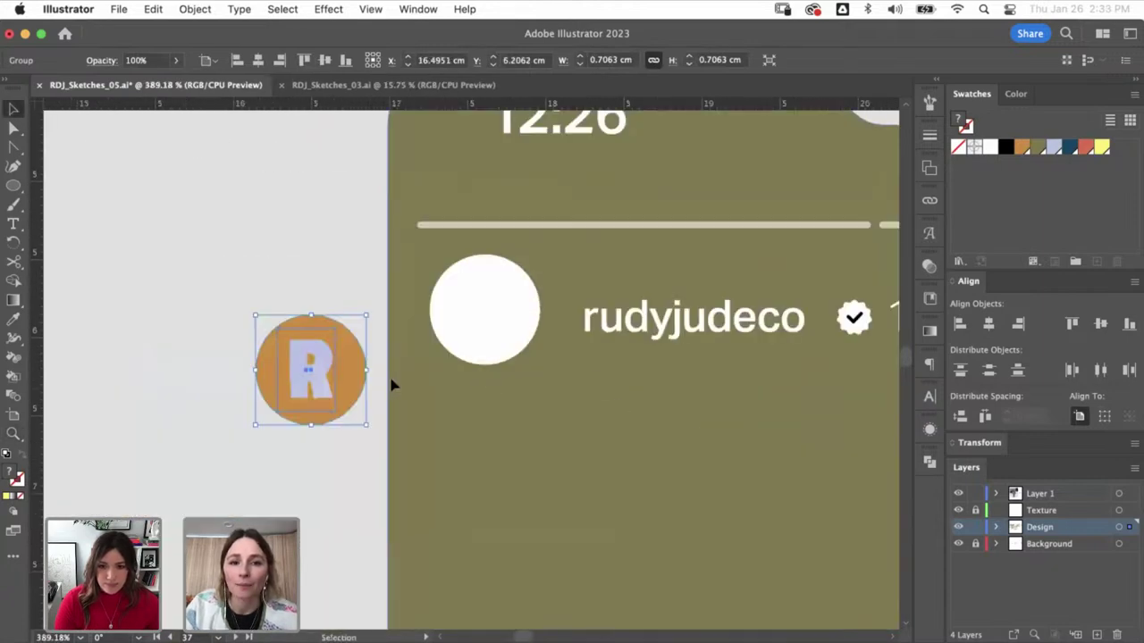
left_click_drag(331, 373, 505, 313)
- Place another R avatar on the orange phone and fill its circle yellow
scroll(595, 417, "right", 5)
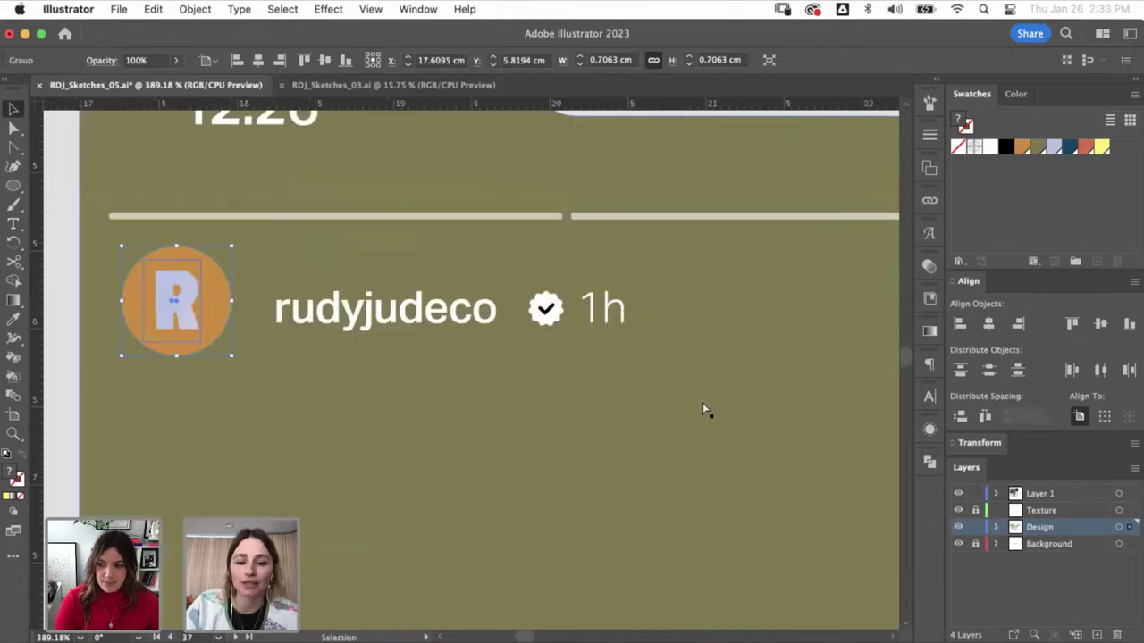
scroll(231, 428, "right", 10)
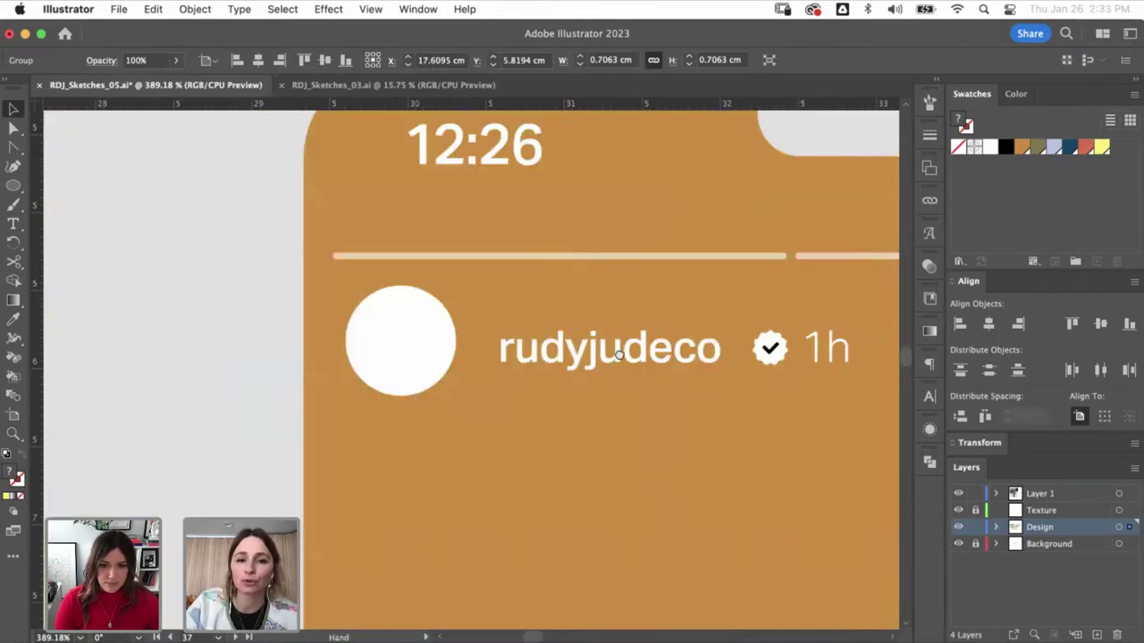
key("super+v")
left_click_drag(303, 374, 431, 354)
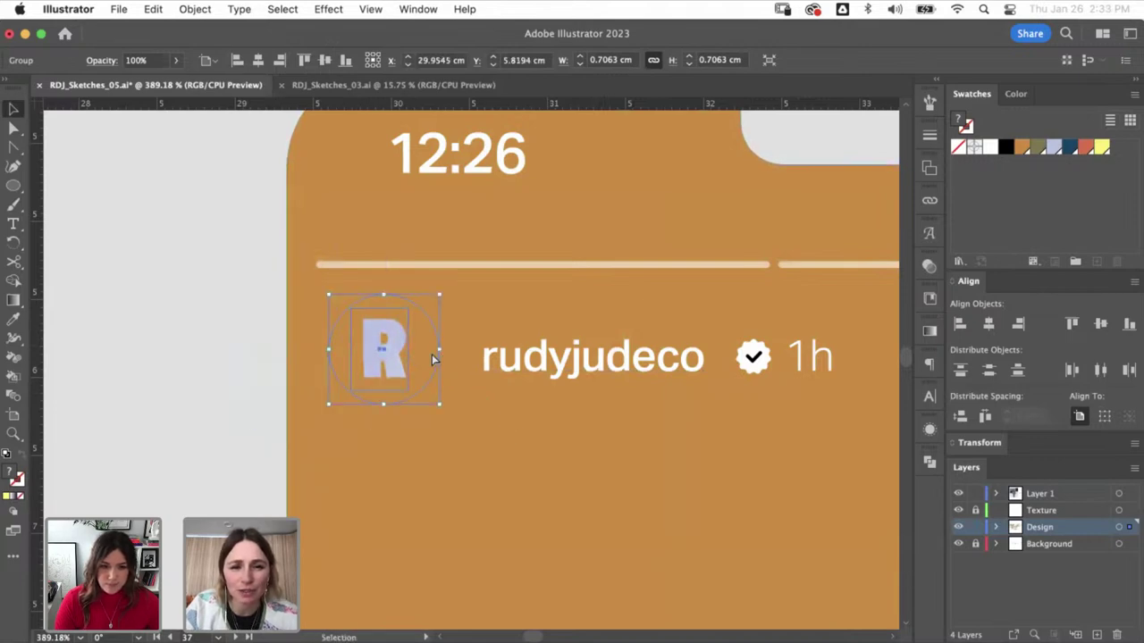
key("super+shift+a")
key("a")
left_click(423, 347)
left_click(1101, 147)
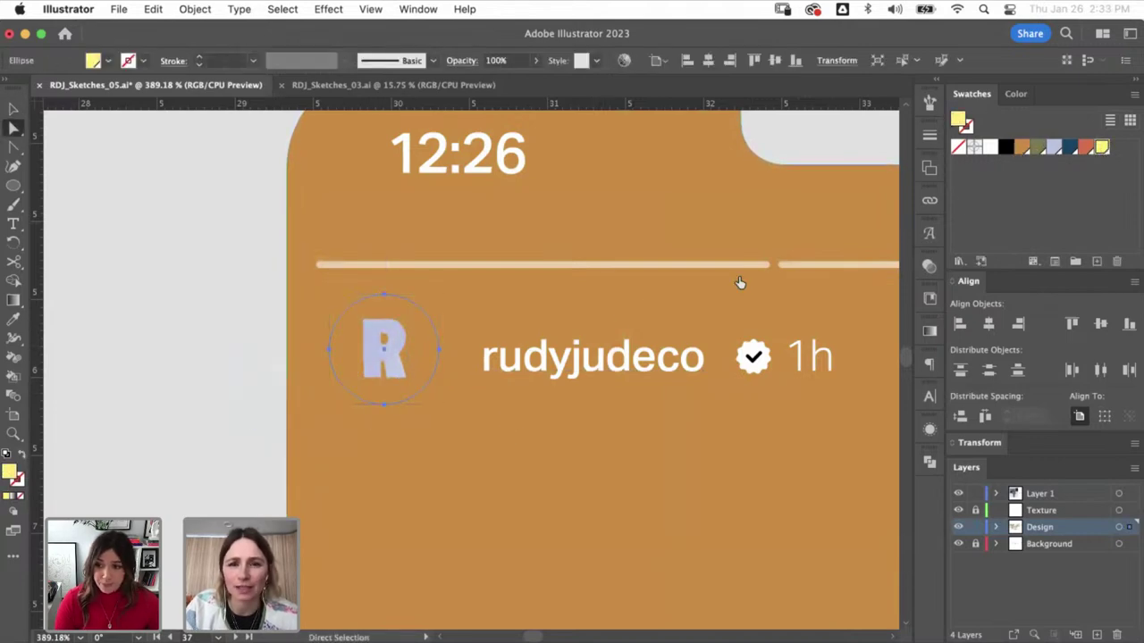
key("super+shift+a")
key("v")
key("super+minus")
key("super+minus")
key("super+minus")
key("super+minus")
key("super+minus")
key("super+minus")
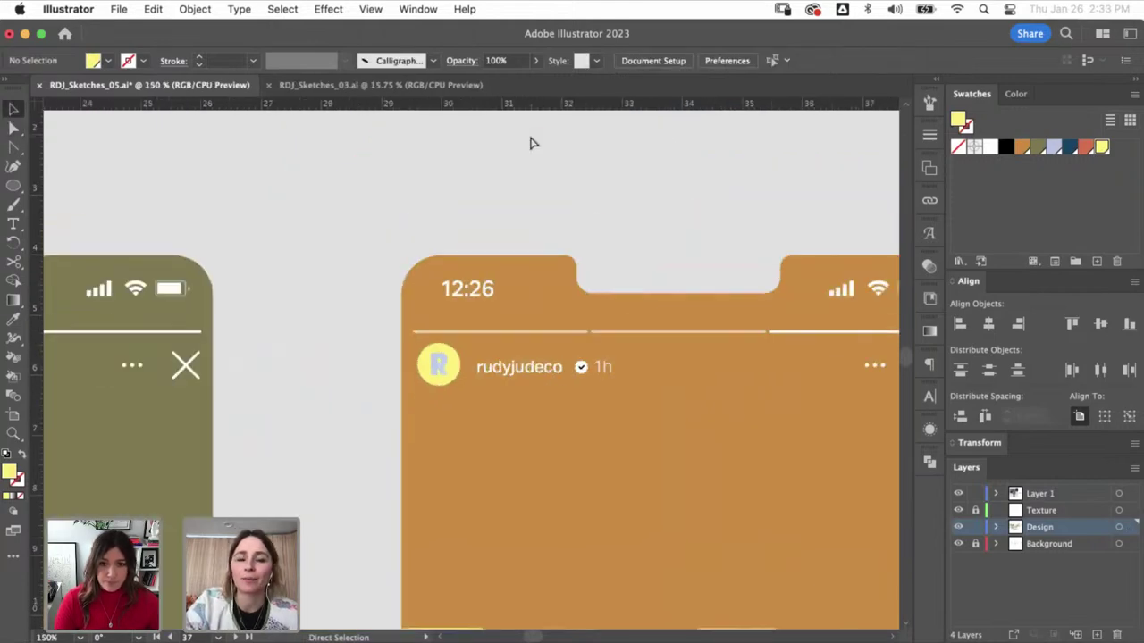
key("super+minus")
key("super+minus")
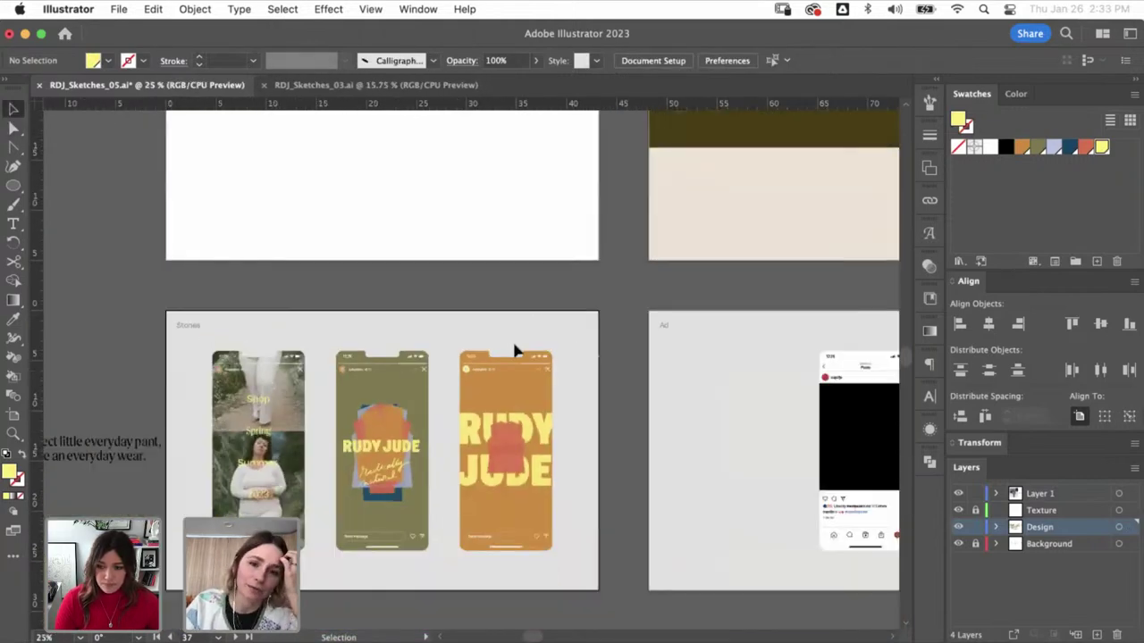
- Zoom out and look over the photo-grid RUDY JUDE artboard
key("super+minus")
key("super+minus")
key("super+minus")
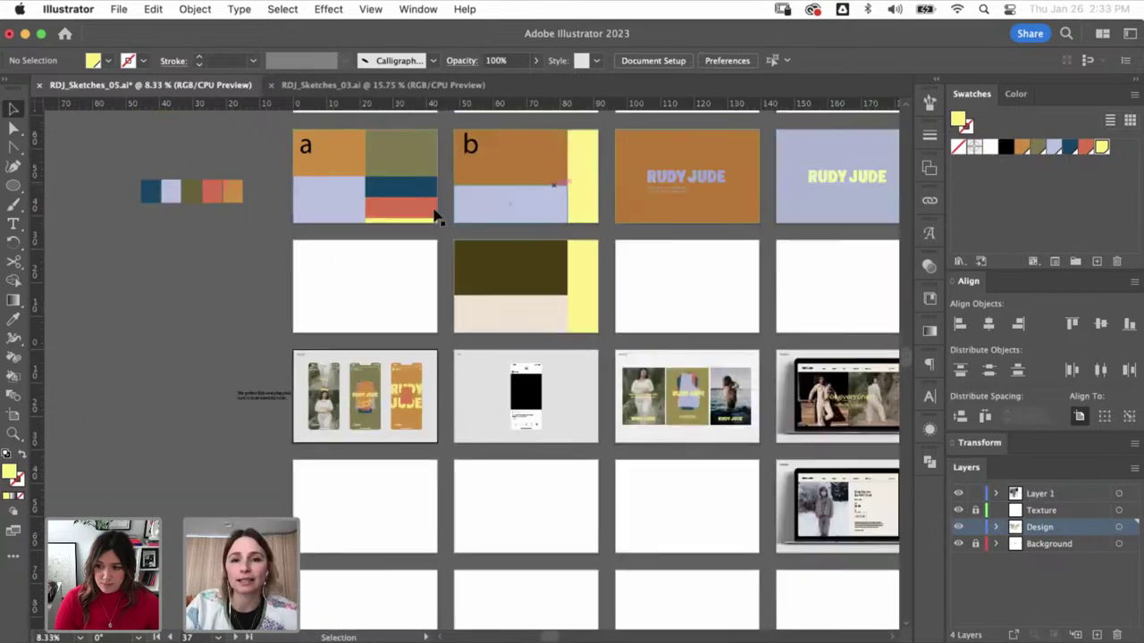
key("super+minus")
scroll(402, 306, "up", 3)
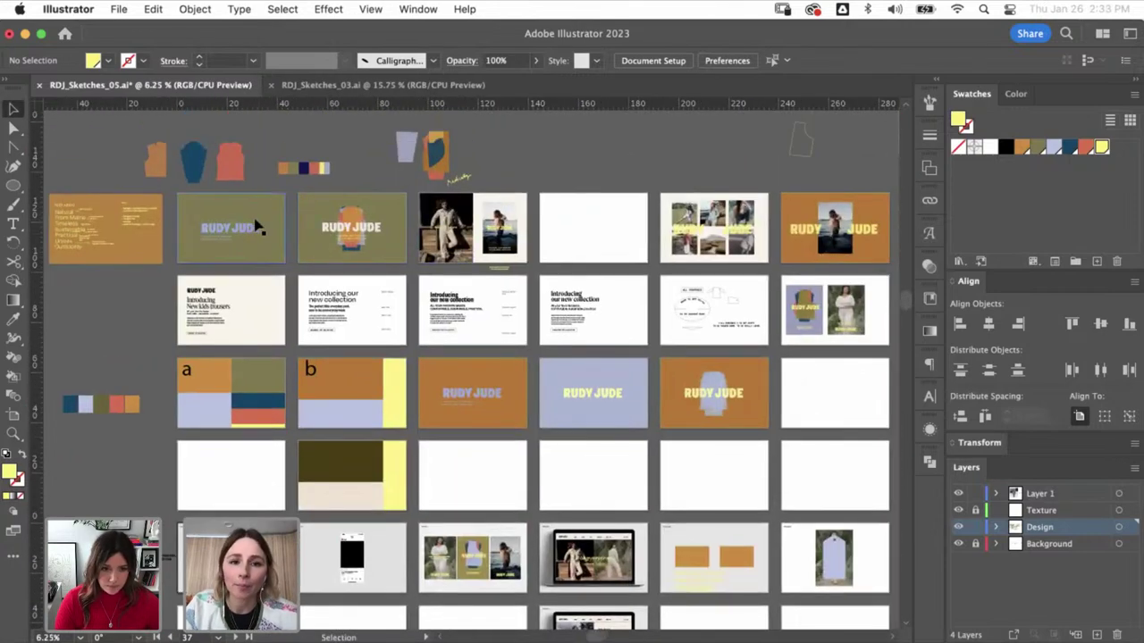
scroll(414, 263, "right", 3)
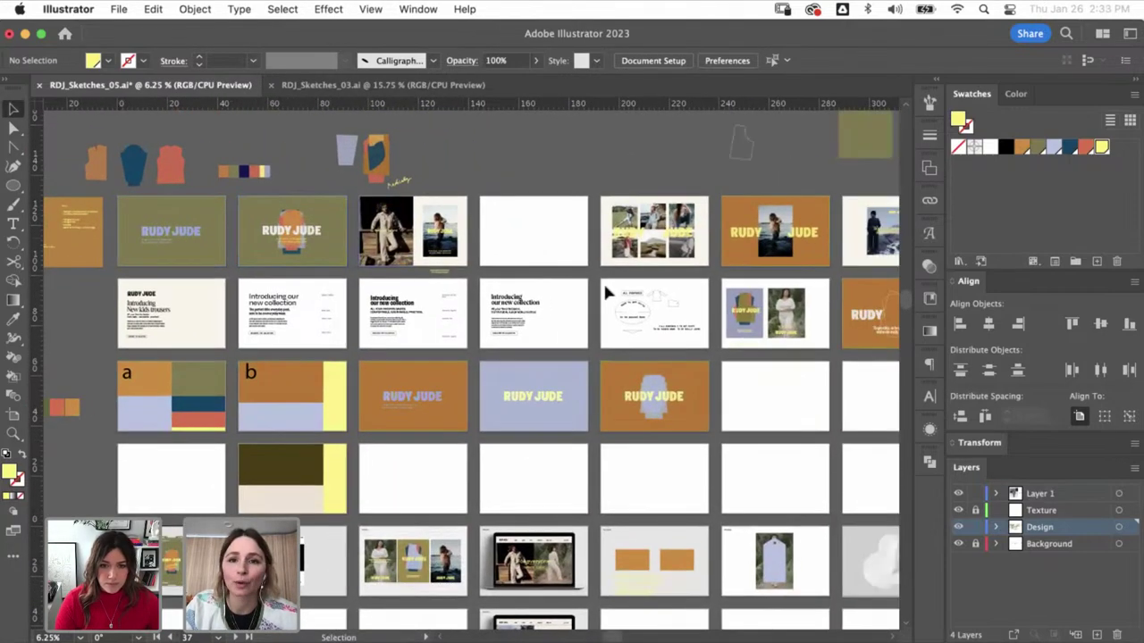
left_click_drag(598, 192, 728, 284)
left_click_drag(659, 356, 645, 353)
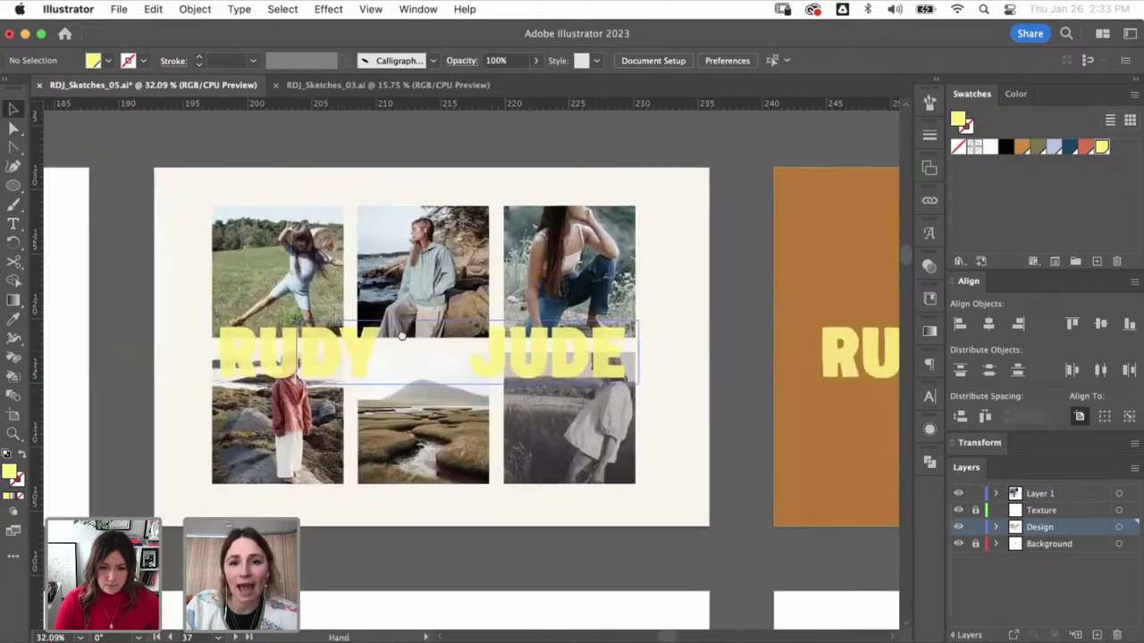
scroll(402, 335, "right", 10)
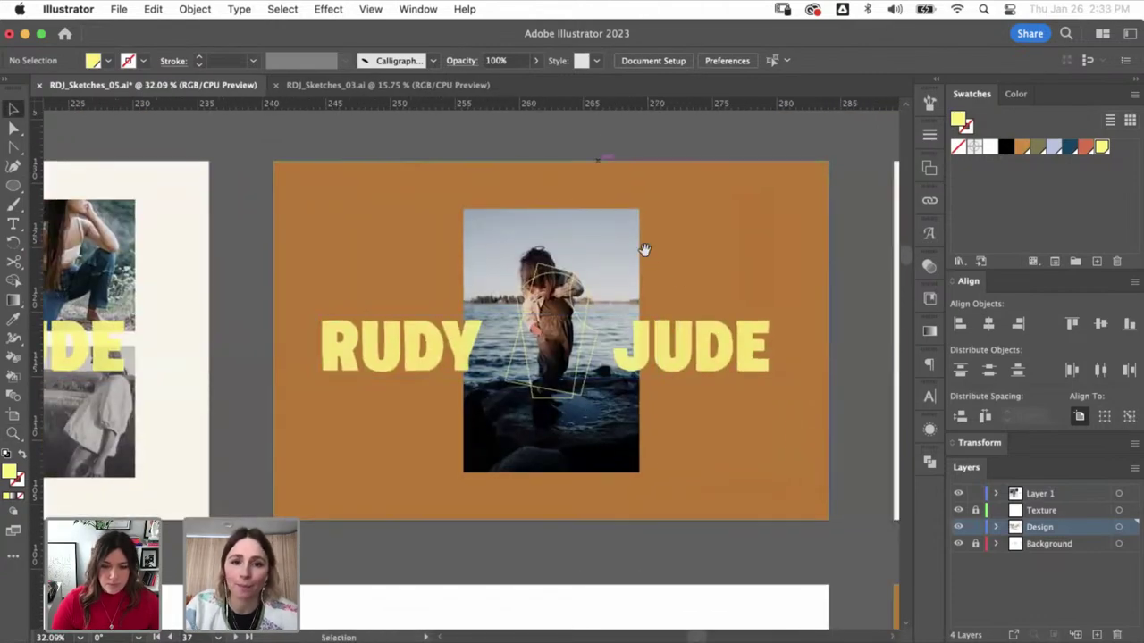
scroll(688, 298, "right", 6)
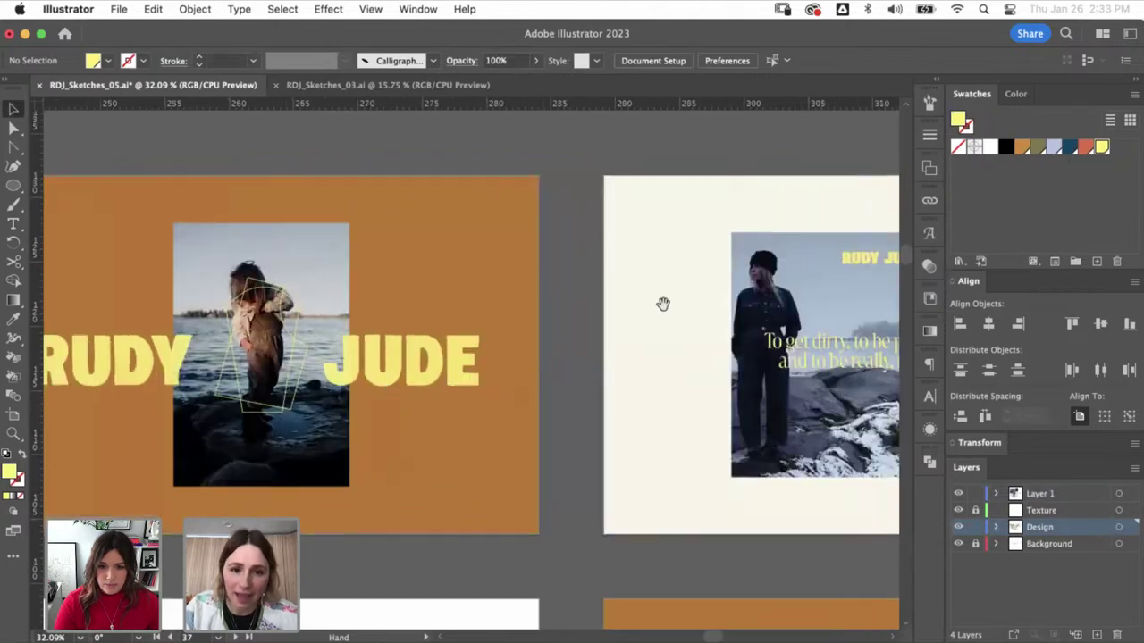
scroll(662, 304, "right", 13)
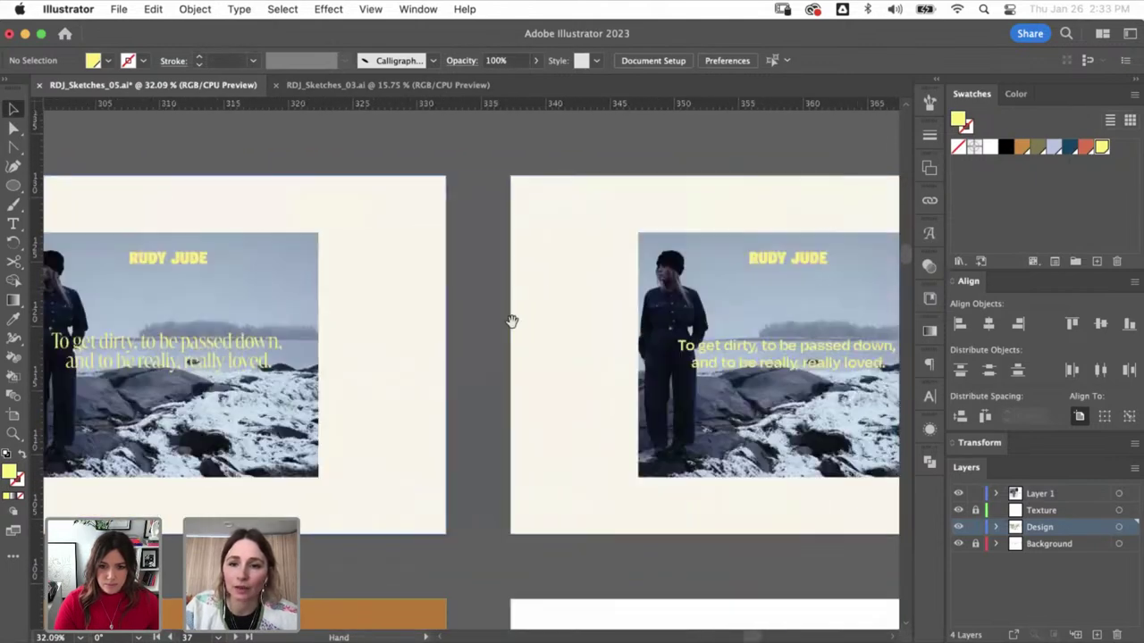
scroll(442, 334, "right", 13)
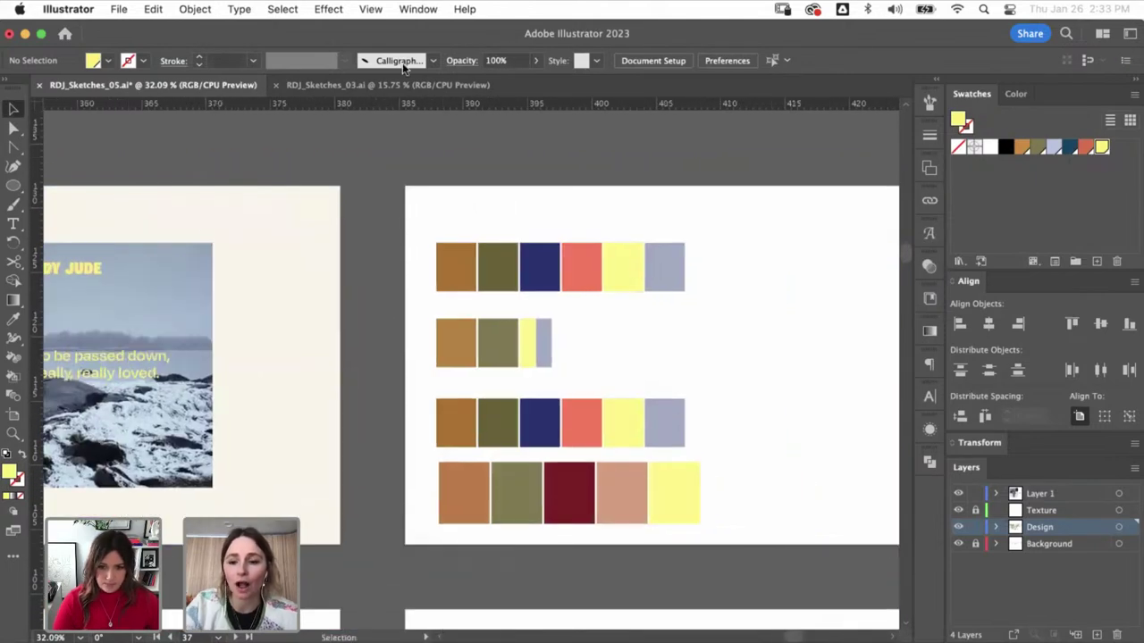
- Zoom in on the Biz cards artboard with its two orange card rectangles
key("super+minus")
key("super+minus")
key("super+minus")
scroll(480, 337, "down", 4)
scroll(480, 338, "left", 4)
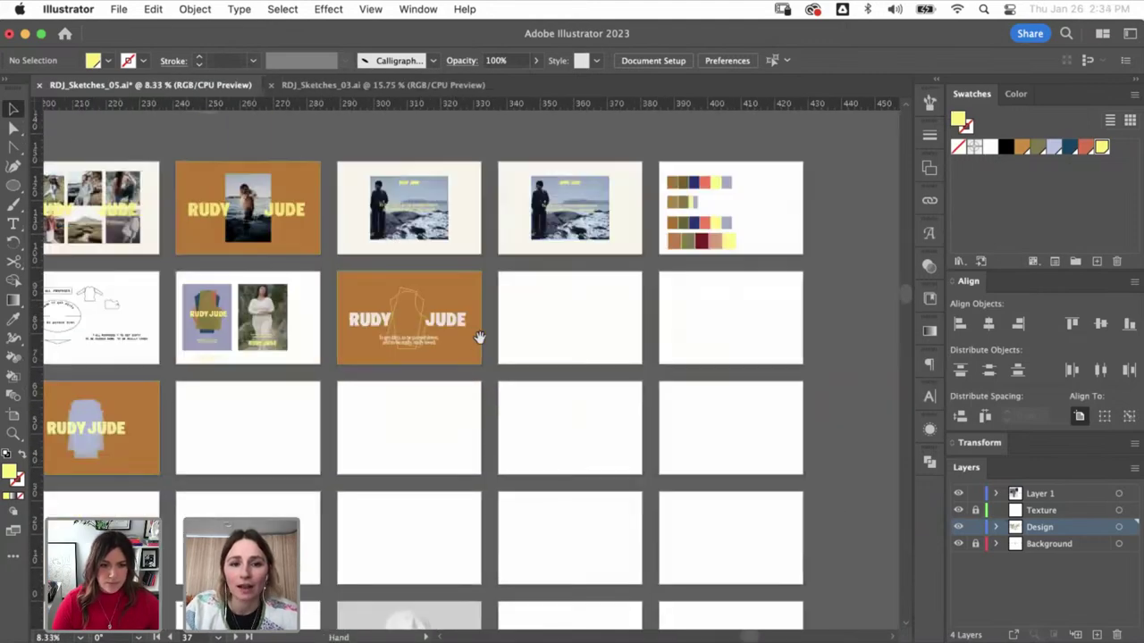
scroll(379, 382, "left", 15)
scroll(429, 366, "down", 3)
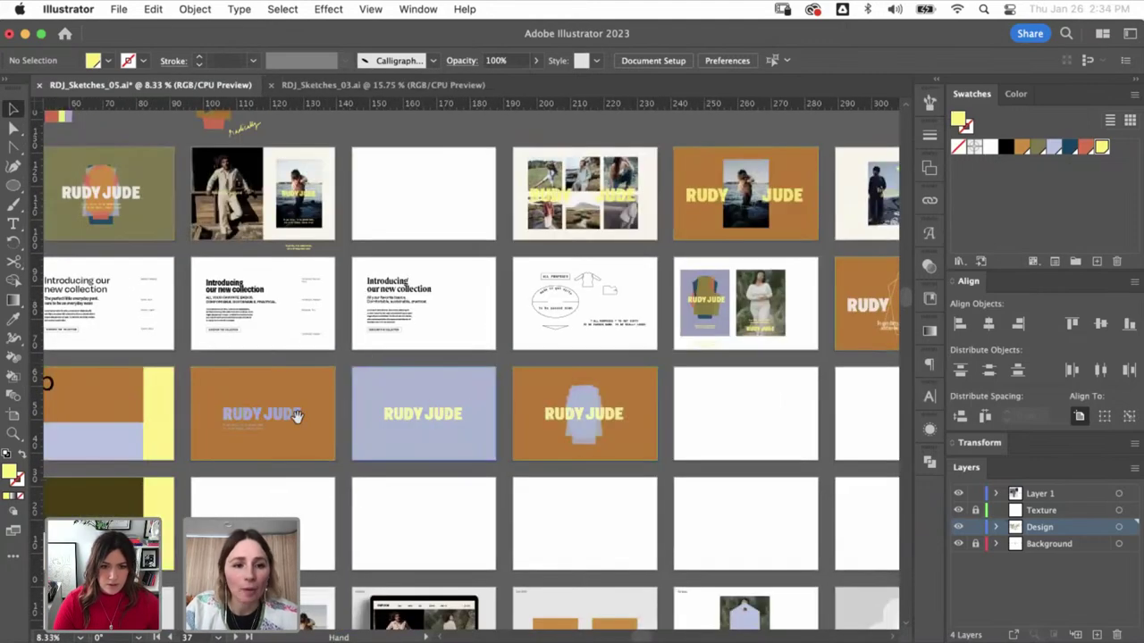
scroll(457, 330, "down", 3)
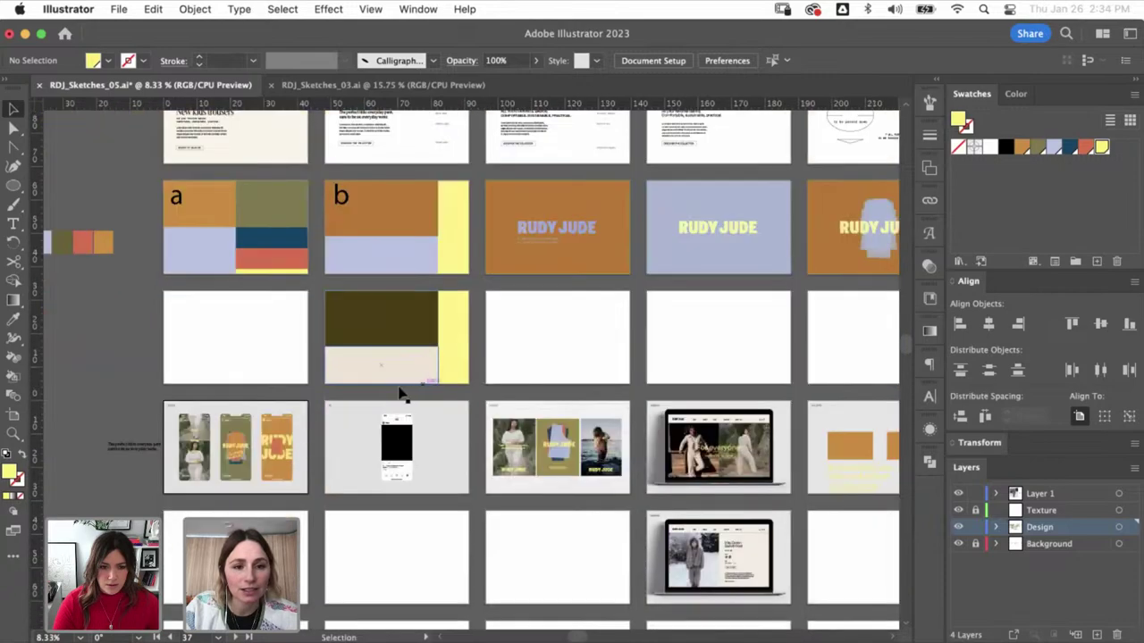
key("z")
scroll(661, 455, "right", 4)
scroll(661, 456, "down", 1)
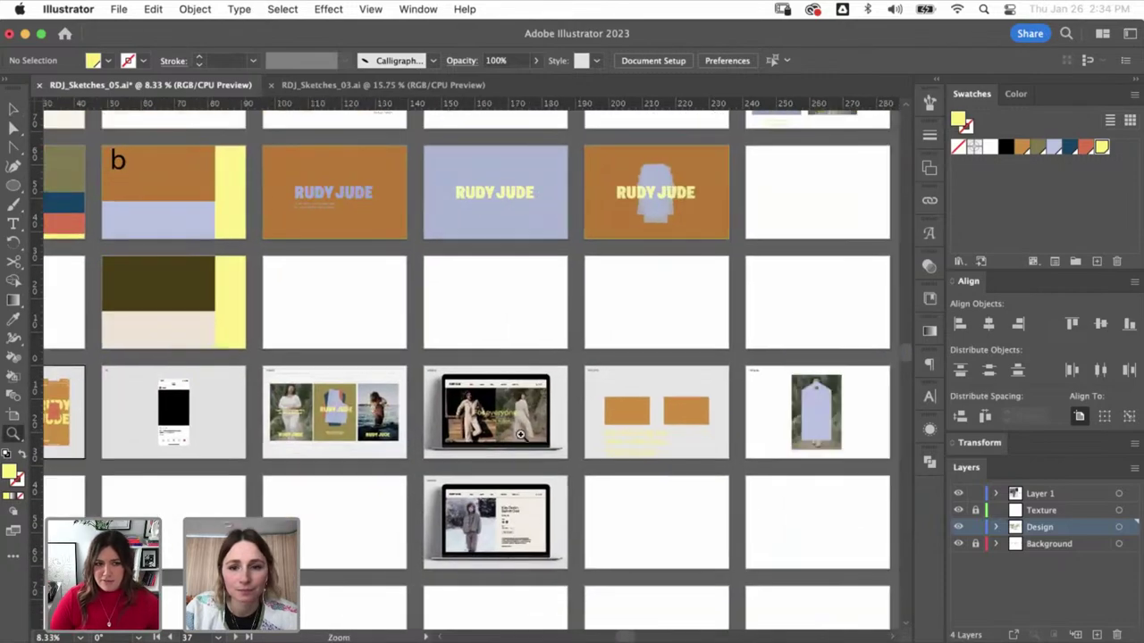
left_click_drag(712, 484, 571, 369)
- Select the small R avatar on the olive phone story artboard
key("v")
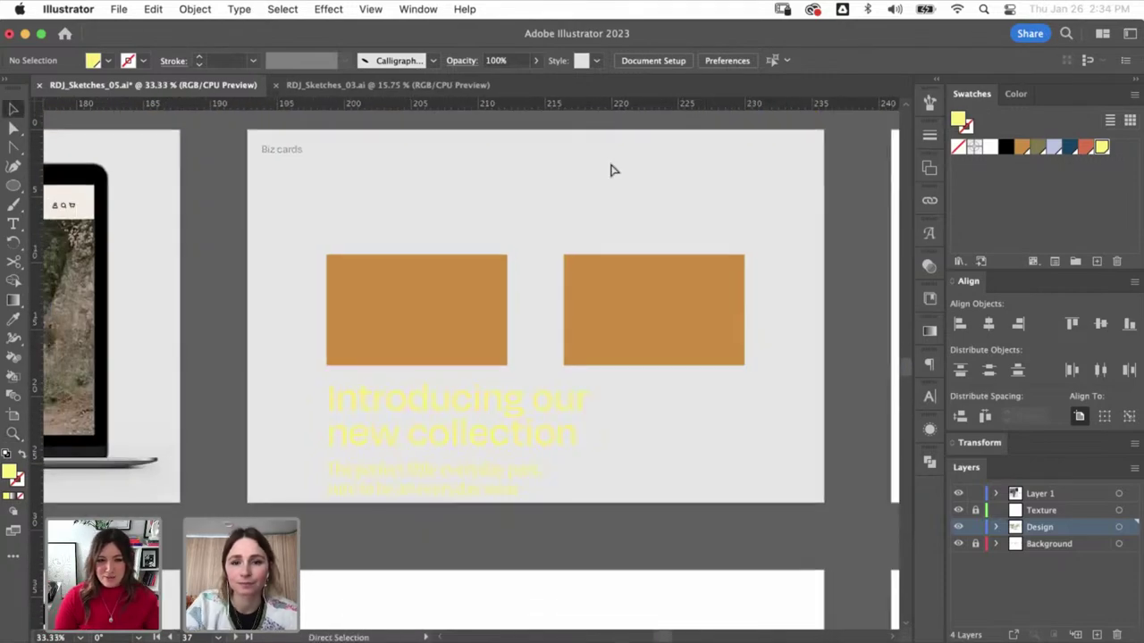
key("ctrl+minus")
key("ctrl+minus")
key("ctrl+minus")
scroll(469, 360, "left", 11)
scroll(468, 360, "up", 2)
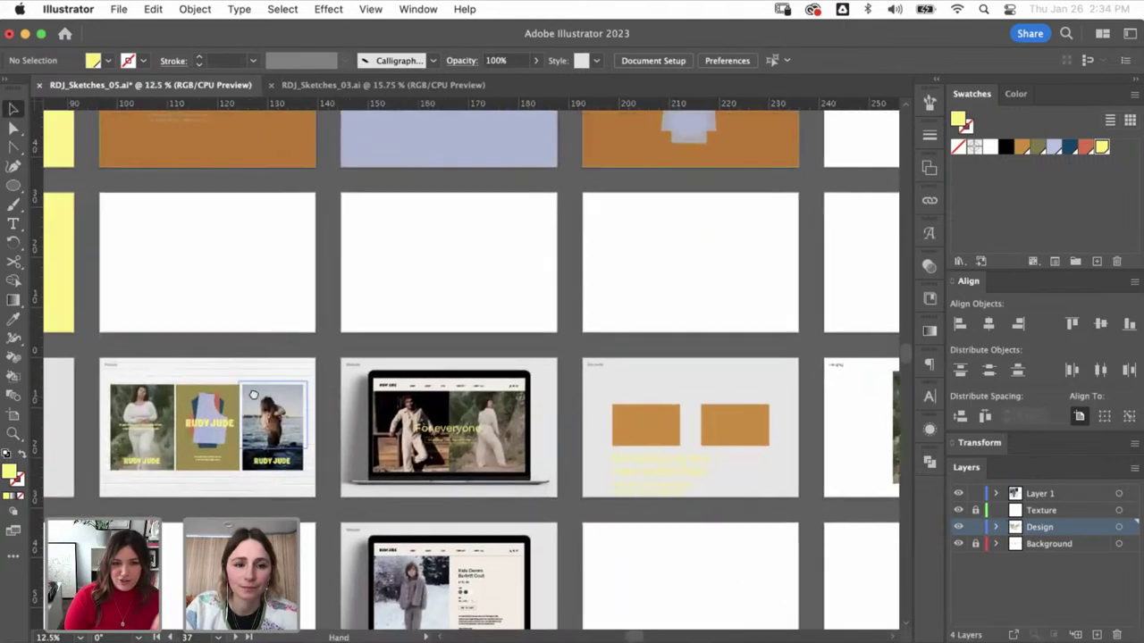
scroll(357, 393, "left", 4)
scroll(238, 365, "up", 10)
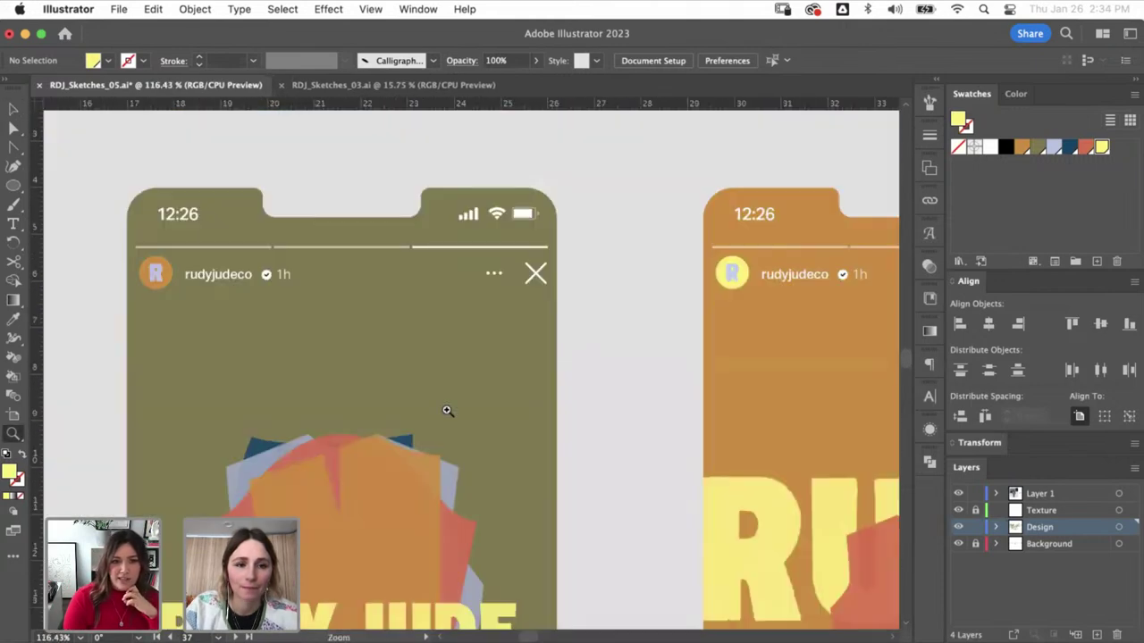
left_click_drag(246, 295, 453, 318)
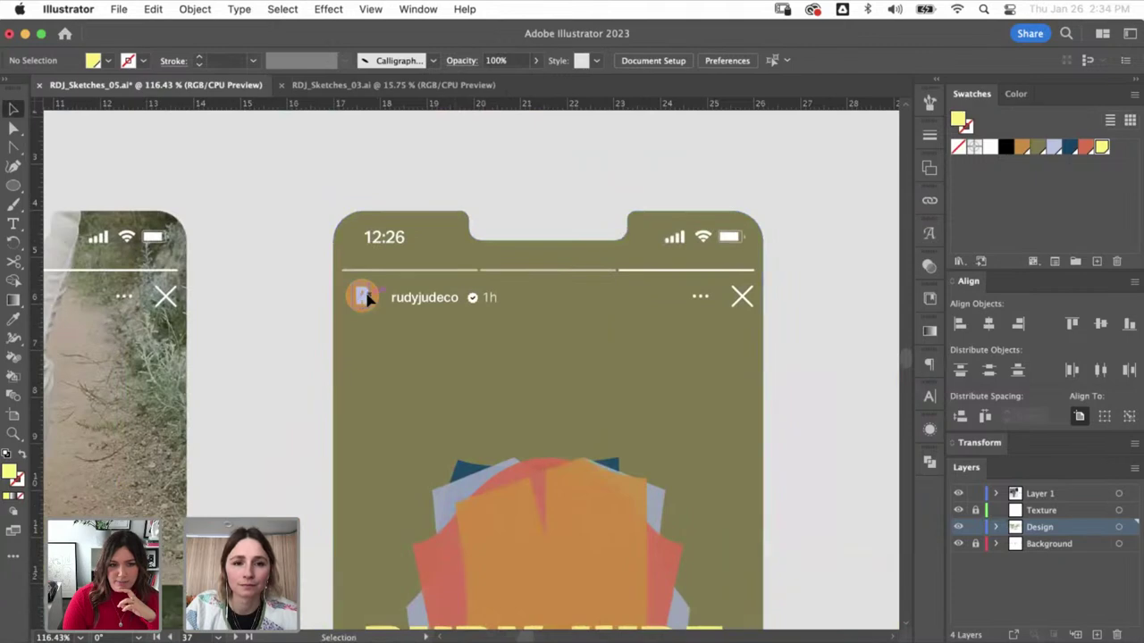
left_click(362, 297)
- Paste the R onto the left orange card, scale it up, and delete its circle backdrop
scroll(623, 269, "down", 10)
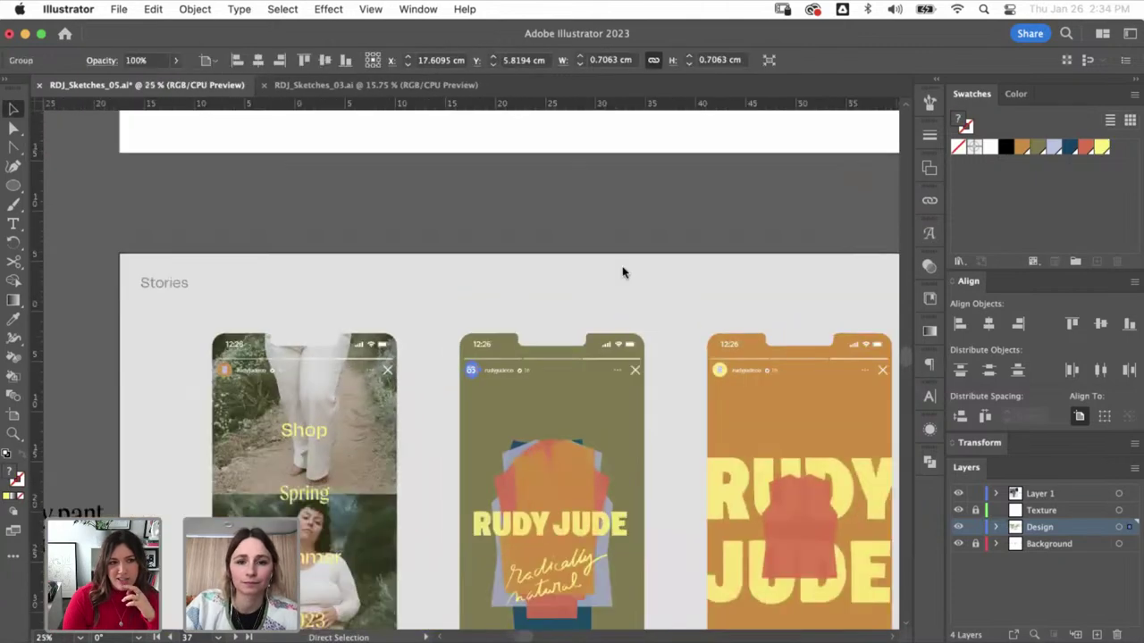
scroll(631, 369, "right", 4)
scroll(631, 369, "right", 12)
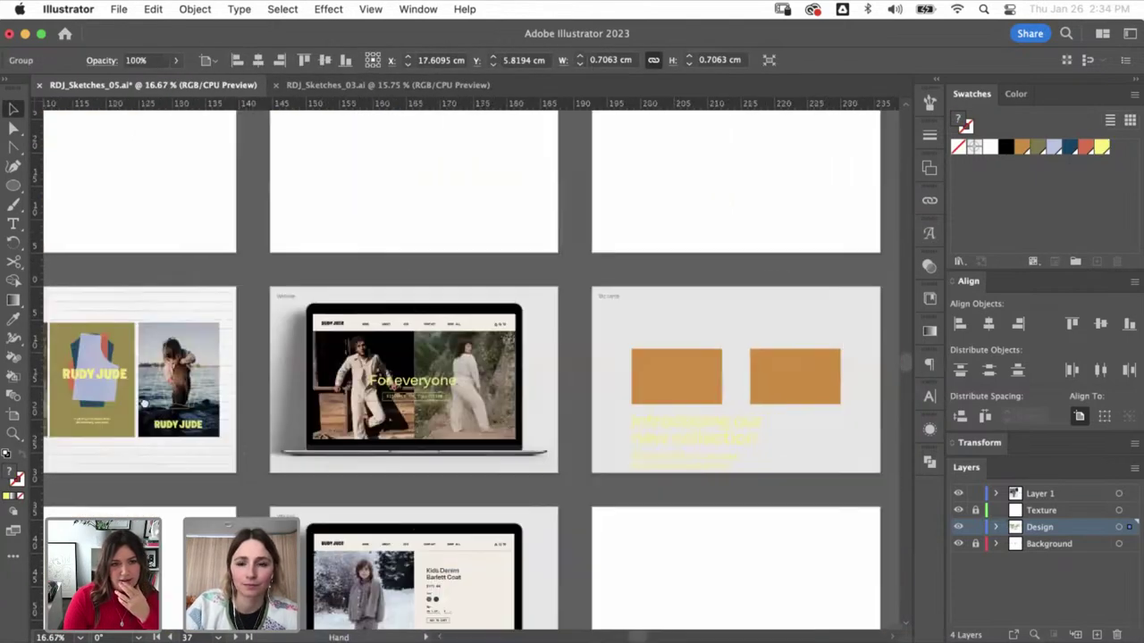
scroll(536, 452, "up", 5)
key("super+v")
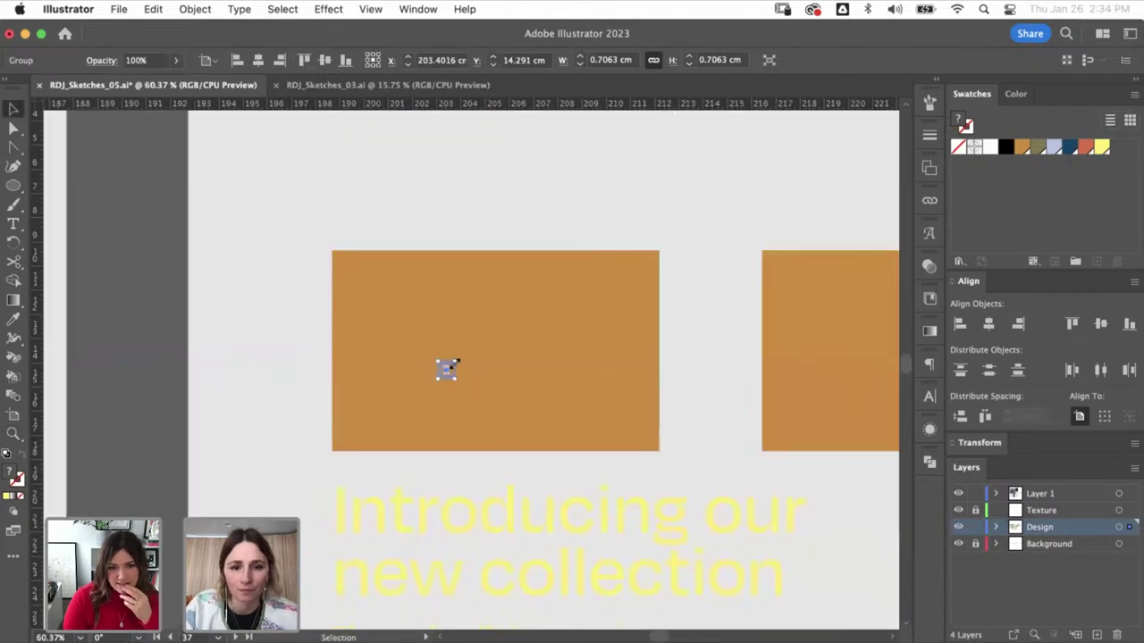
left_click_drag(447, 366, 545, 272)
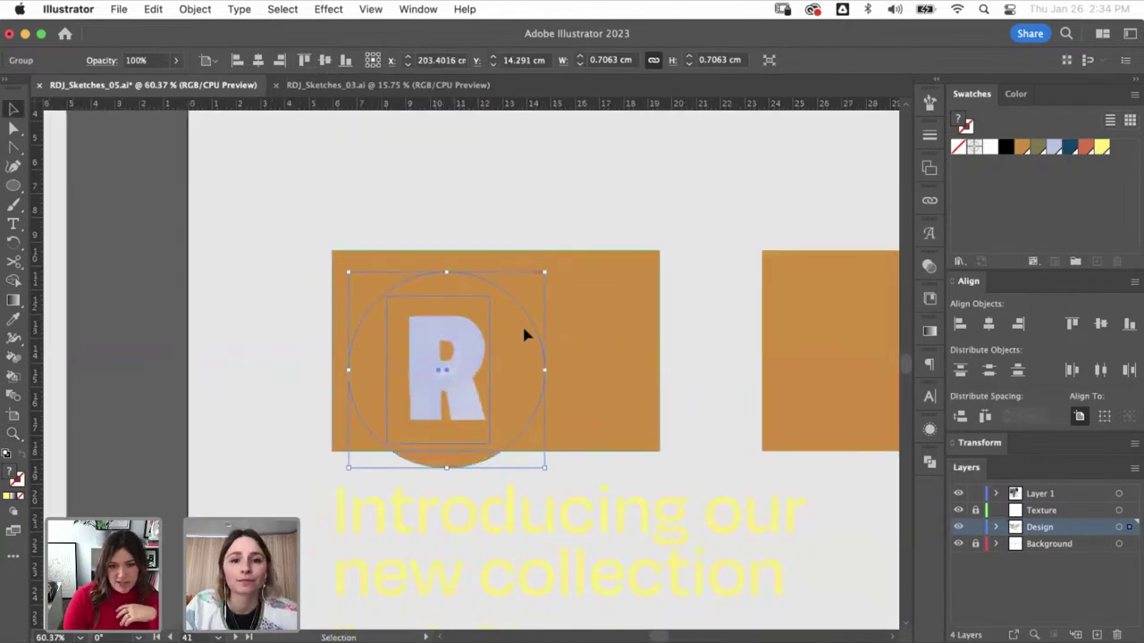
left_click(531, 376)
left_click(543, 274)
key("Delete")
- Align the R to the orange card's horizontal and vertical centres
left_click_drag(471, 357, 522, 325)
left_click(575, 360, "shift")
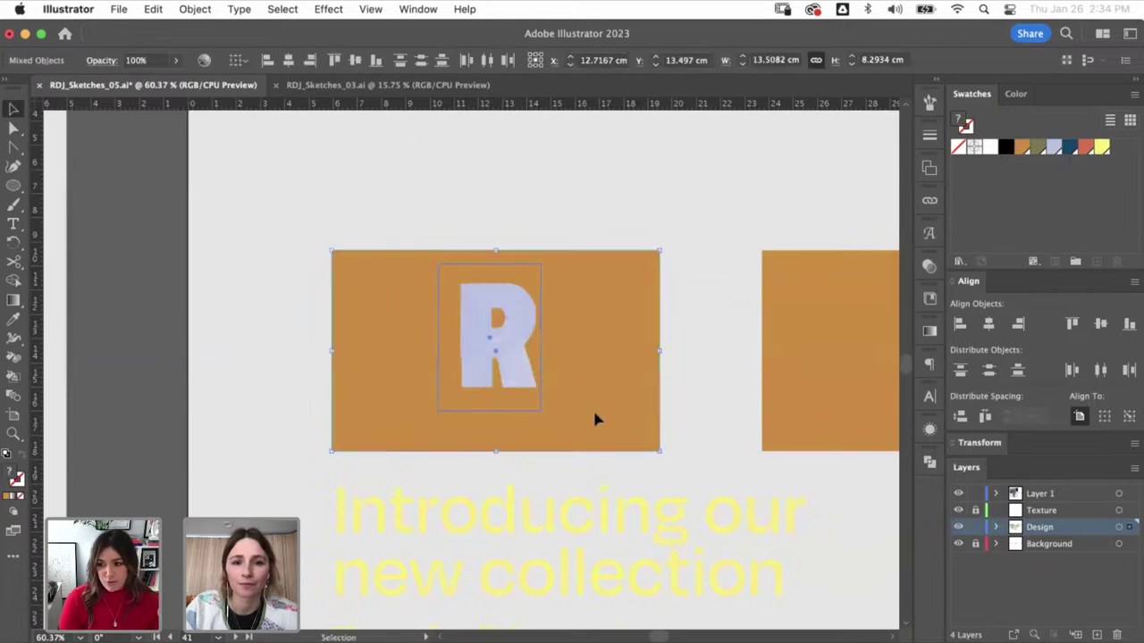
left_click(289, 60)
left_click(355, 60)
left_click(400, 183)
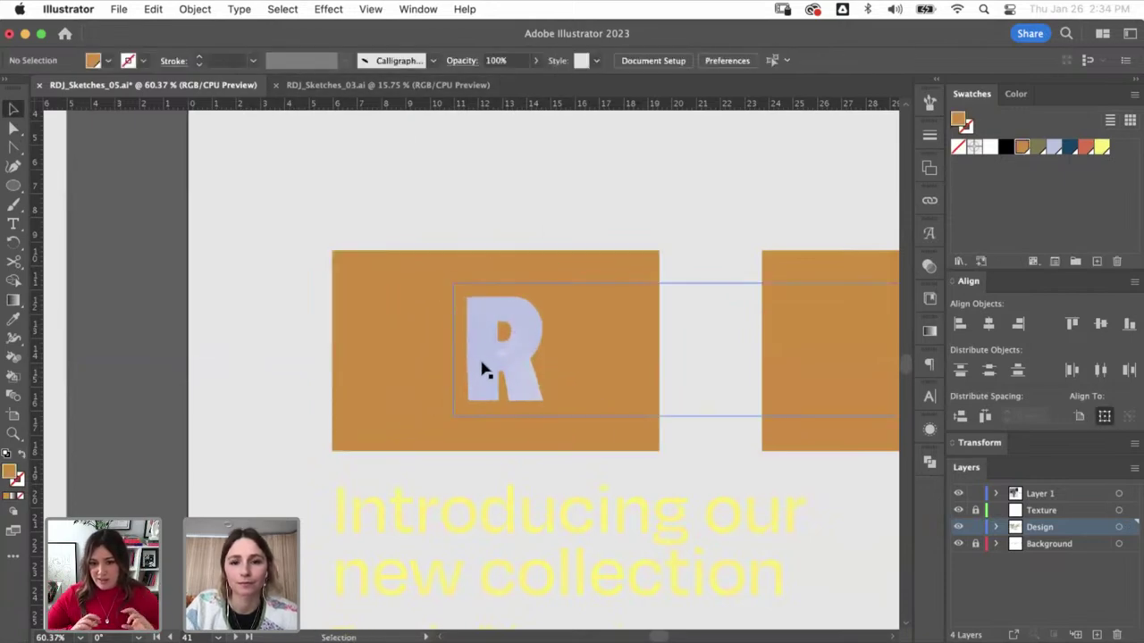
left_click_drag(479, 370, 475, 370)
- Direct-select the R image and choose Relink from the Links panel menu
key("a")
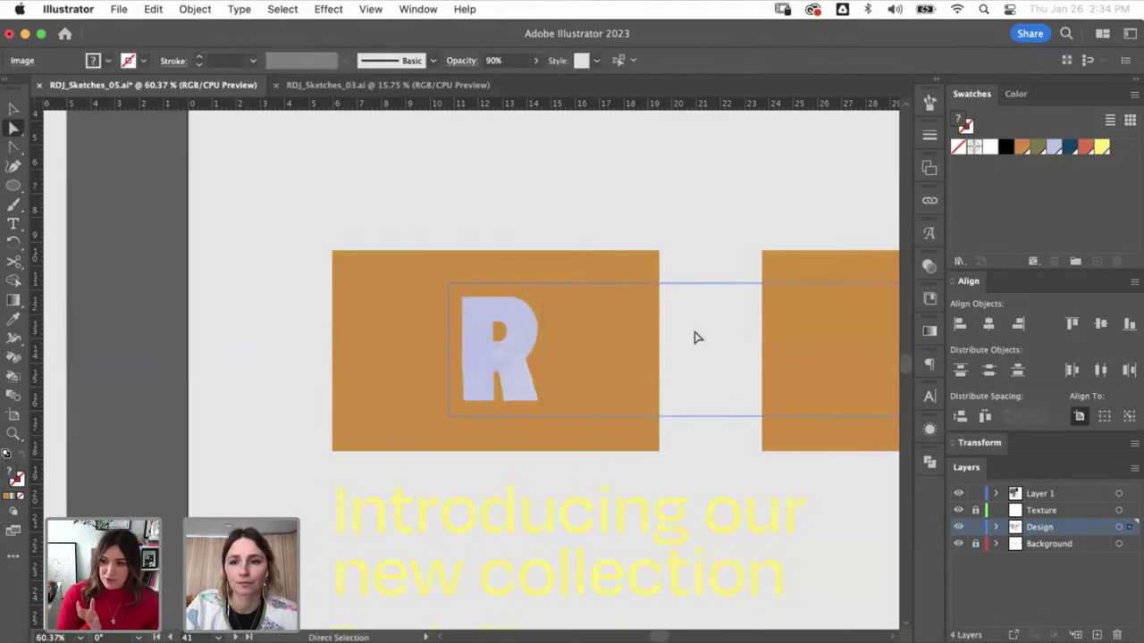
left_click(929, 202)
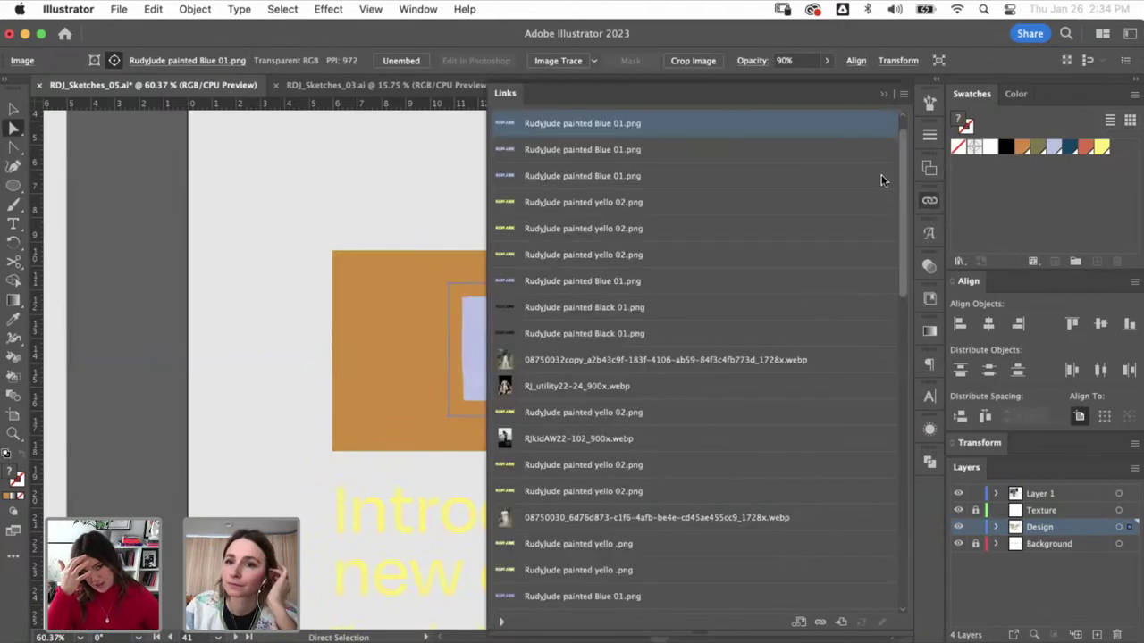
left_click(904, 93)
left_click(903, 93)
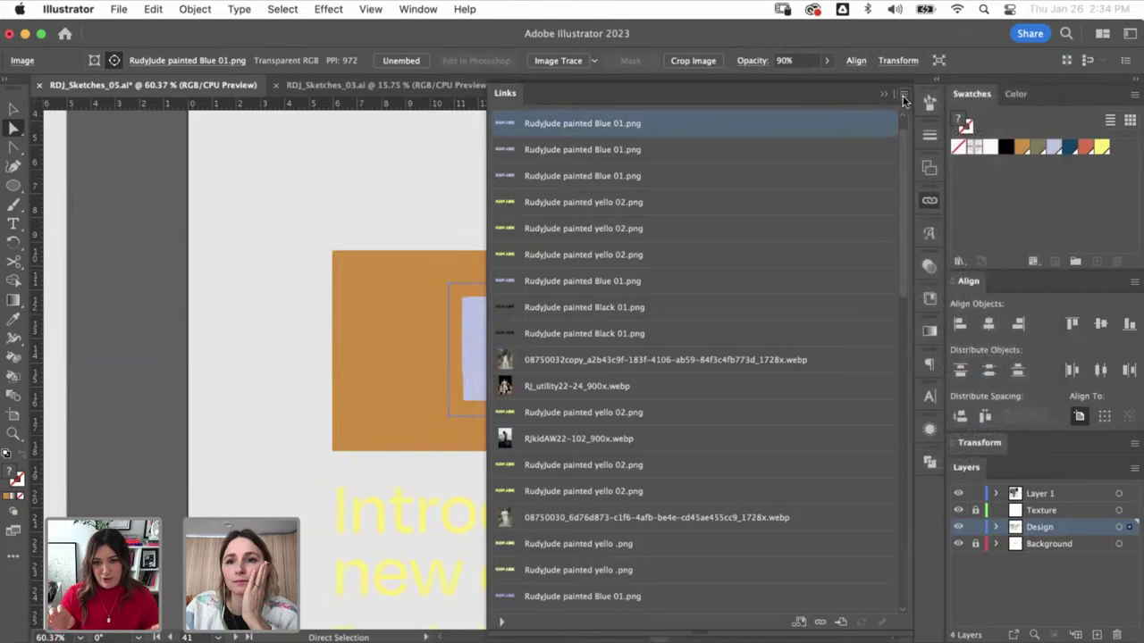
left_click(903, 93)
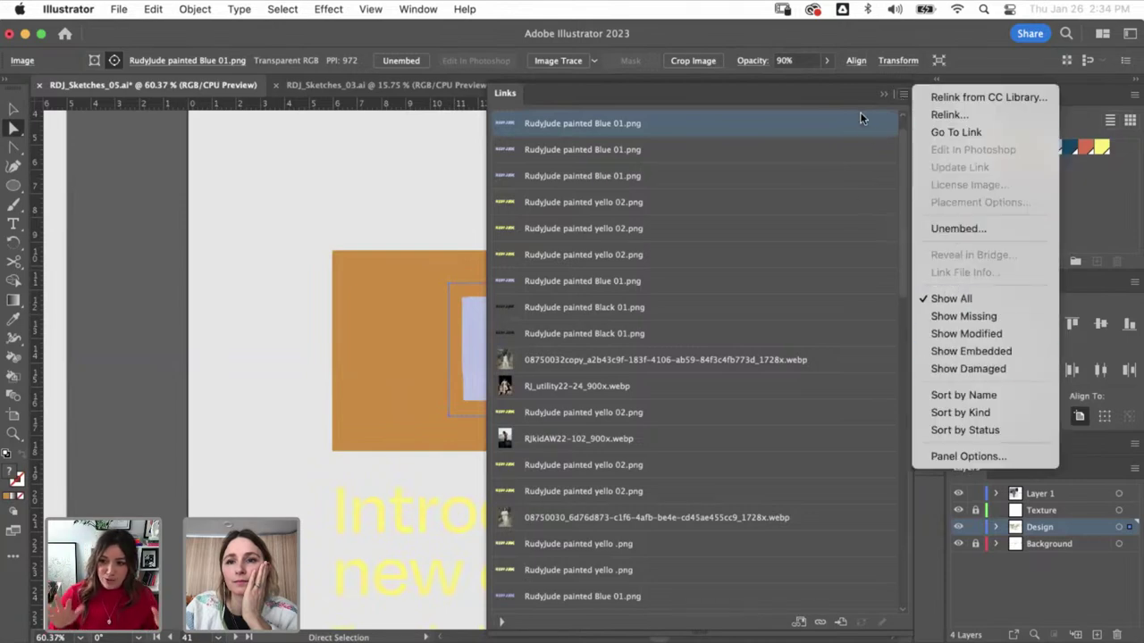
left_click(905, 91)
left_click(906, 93)
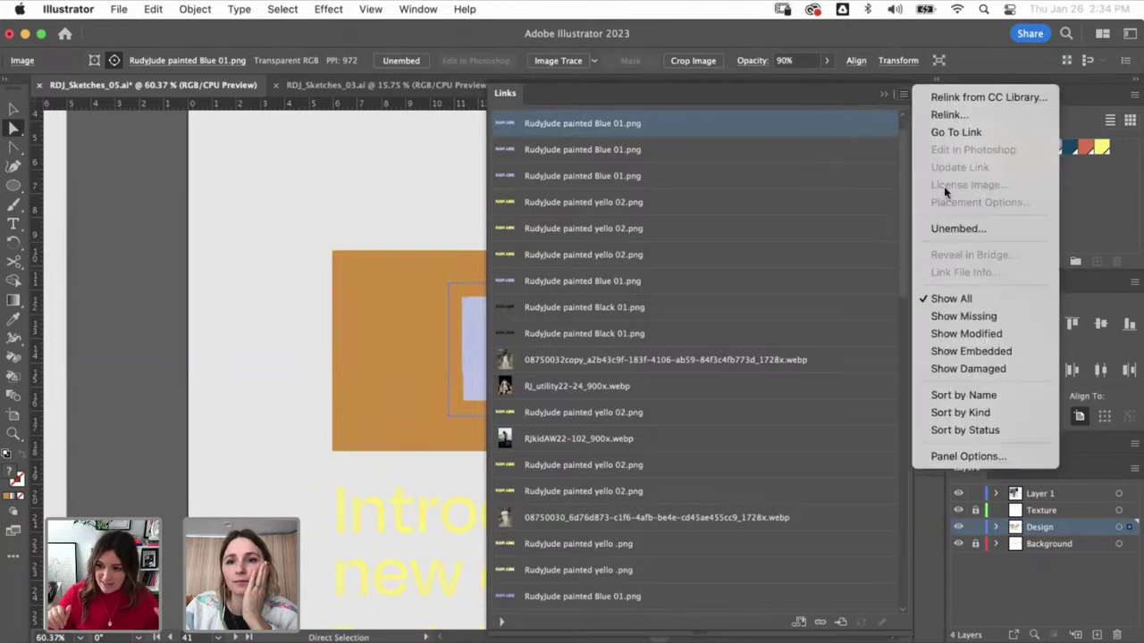
left_click(943, 129)
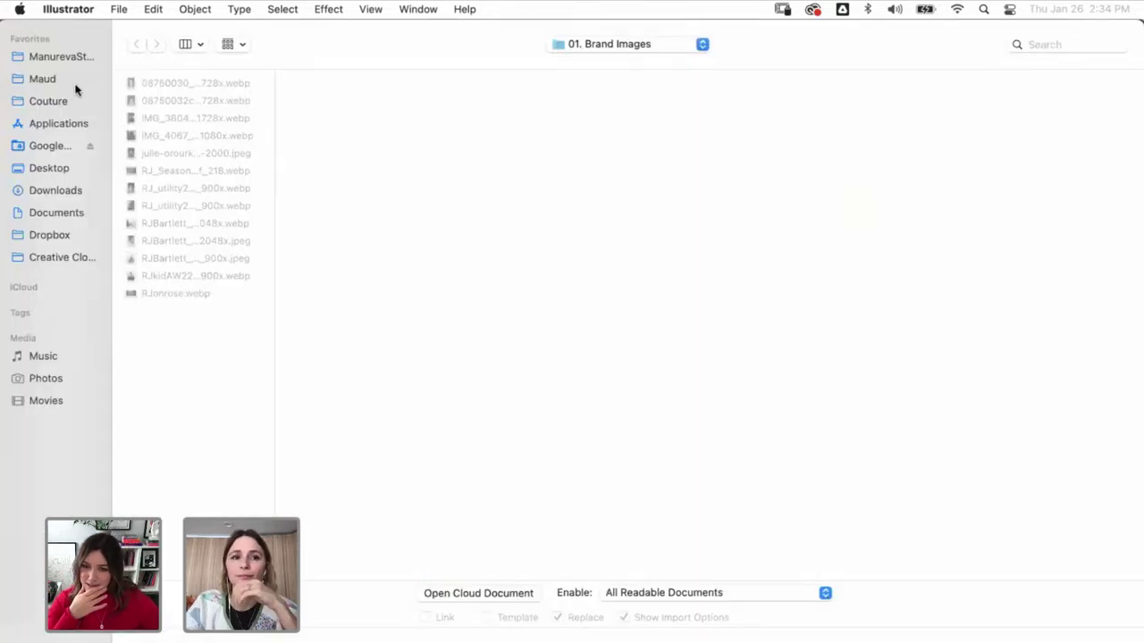
- Relink it to the yellow painted RudyJude image in RDJ_Adobe > 04. Drawings > 03. Lettering
left_click(71, 58)
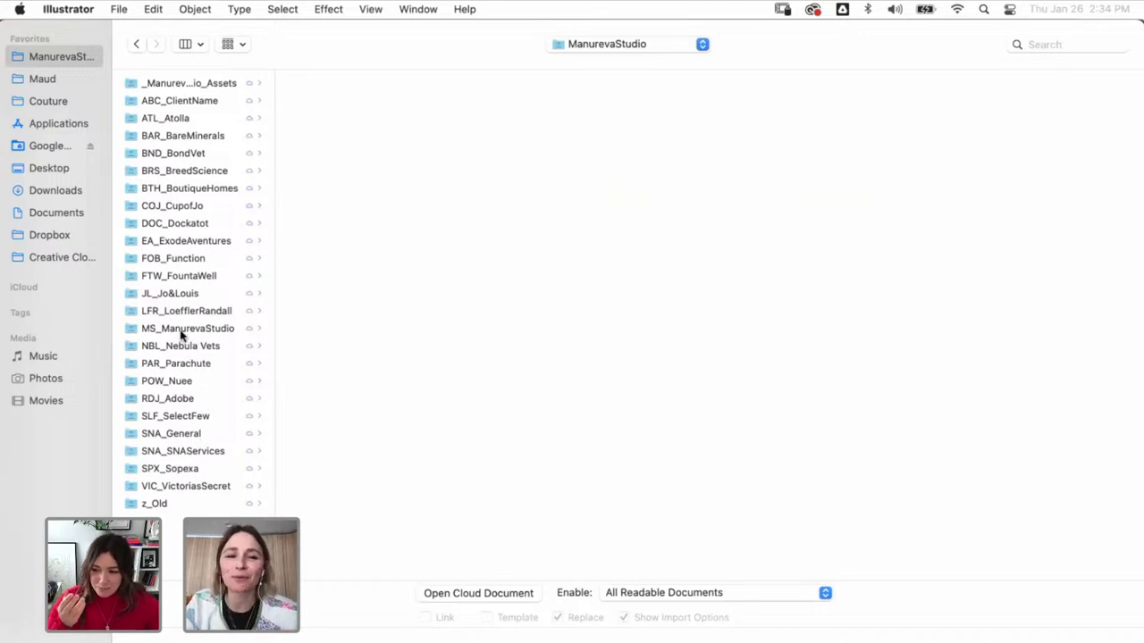
left_click(186, 386)
left_click(197, 399)
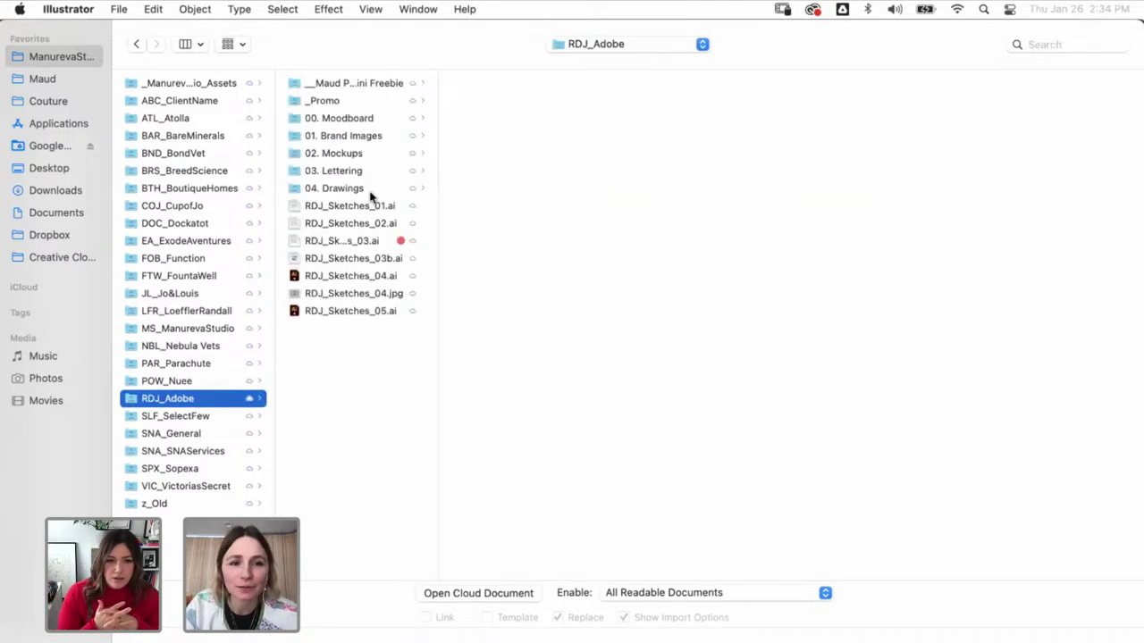
left_click(335, 189)
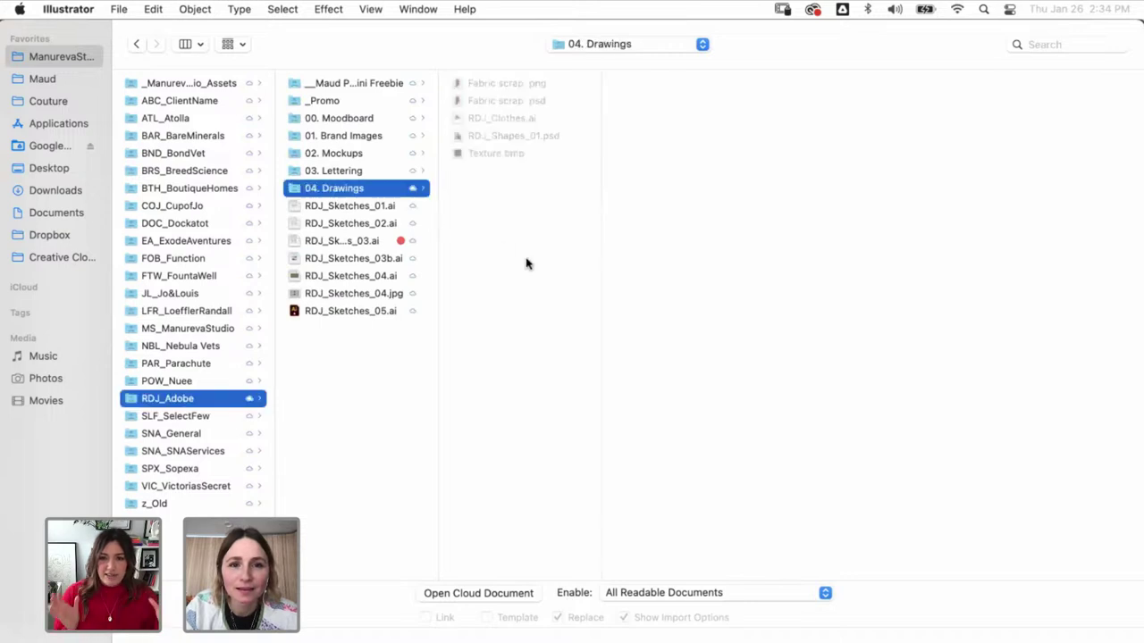
left_click(362, 170)
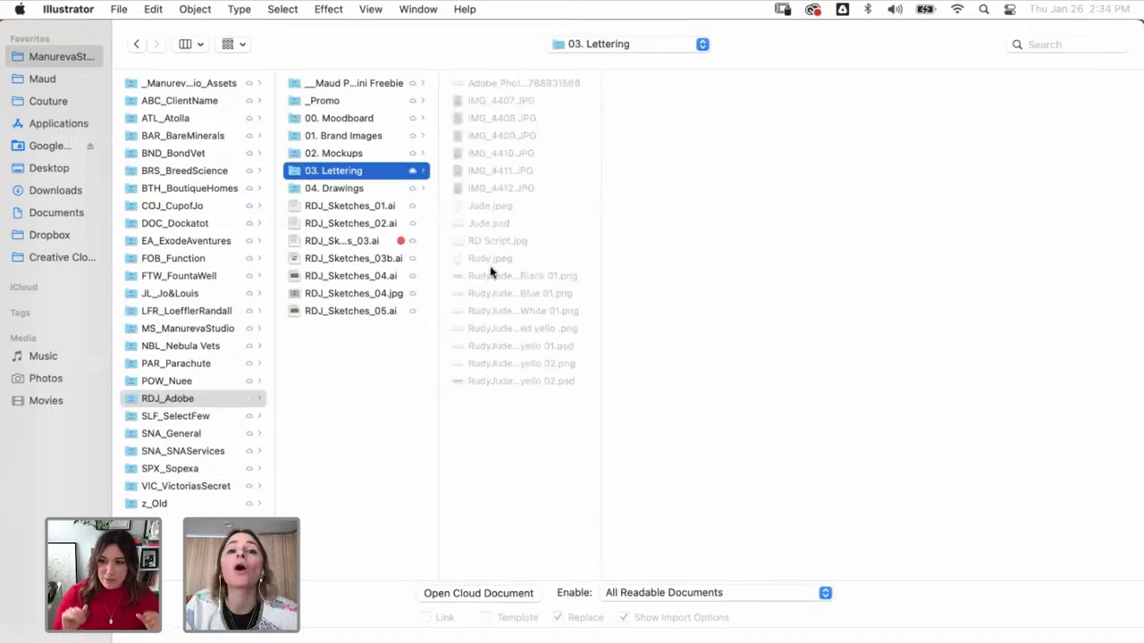
left_click(511, 330)
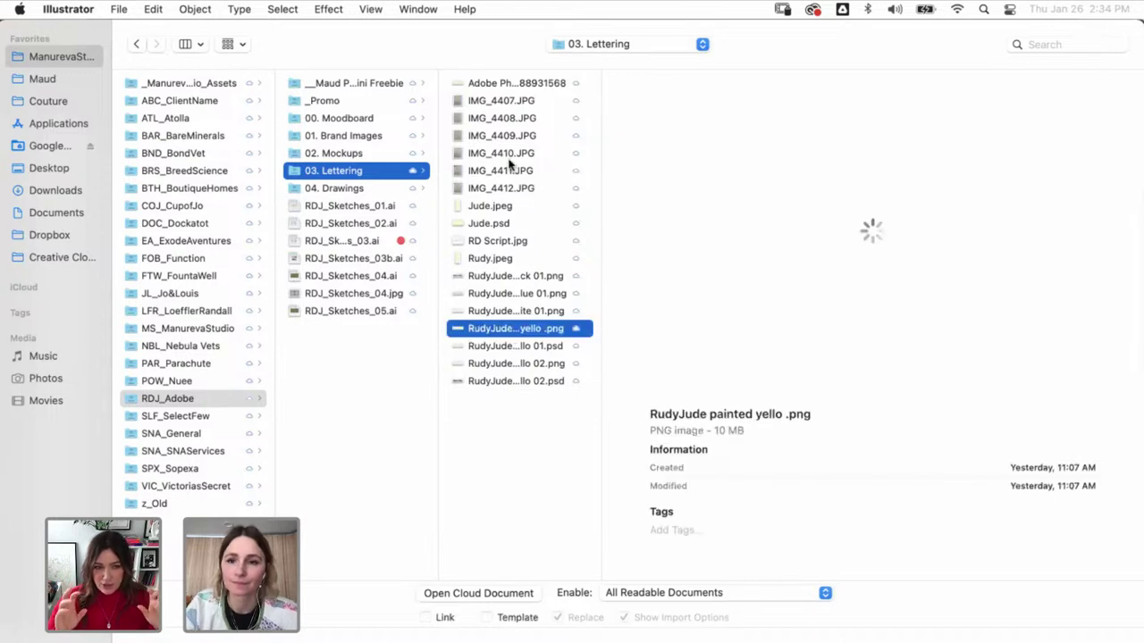
key("Return")
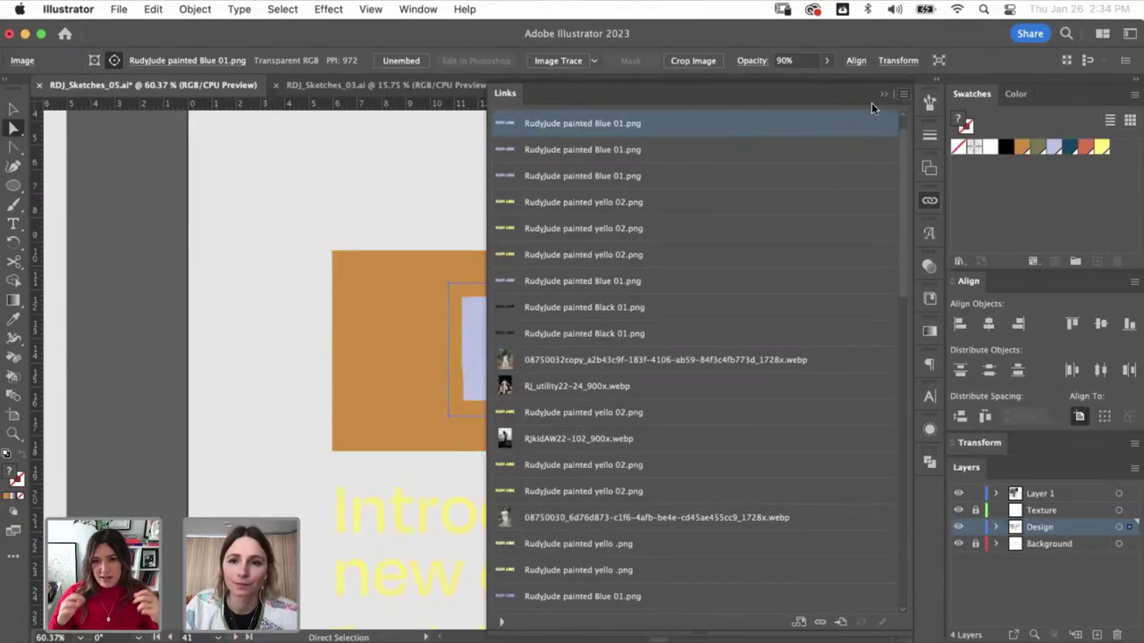
- Move the 'Introducing our new collection' text onto the right card and retype it as the founder's name and 'Founder'
left_click(483, 312)
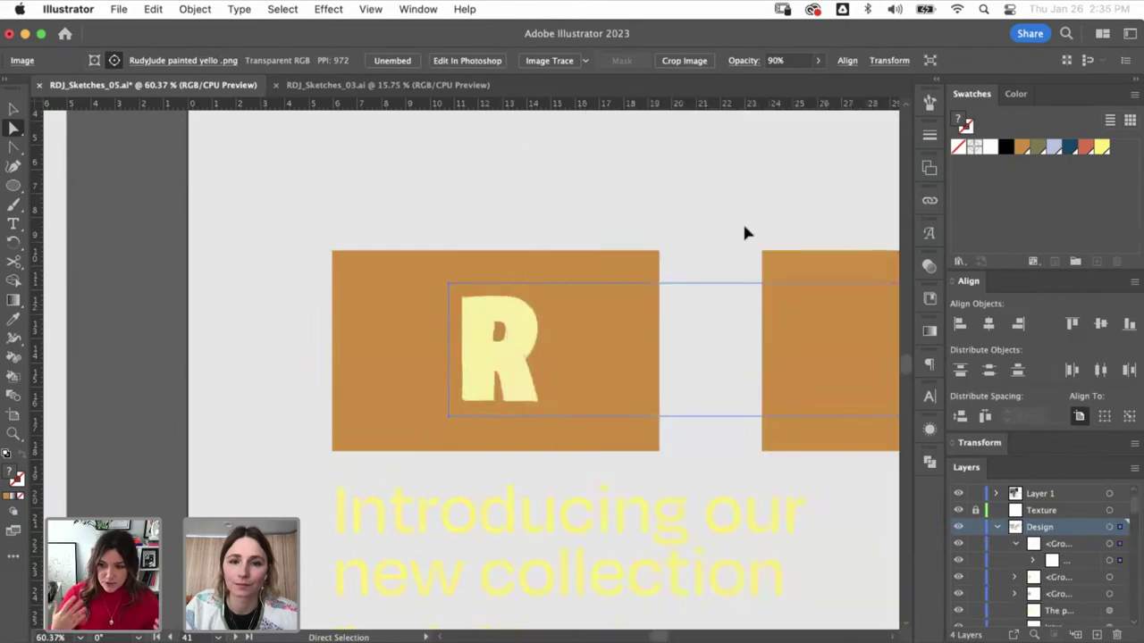
key("super+a")
key("v")
key("super+minus")
key("super+minus")
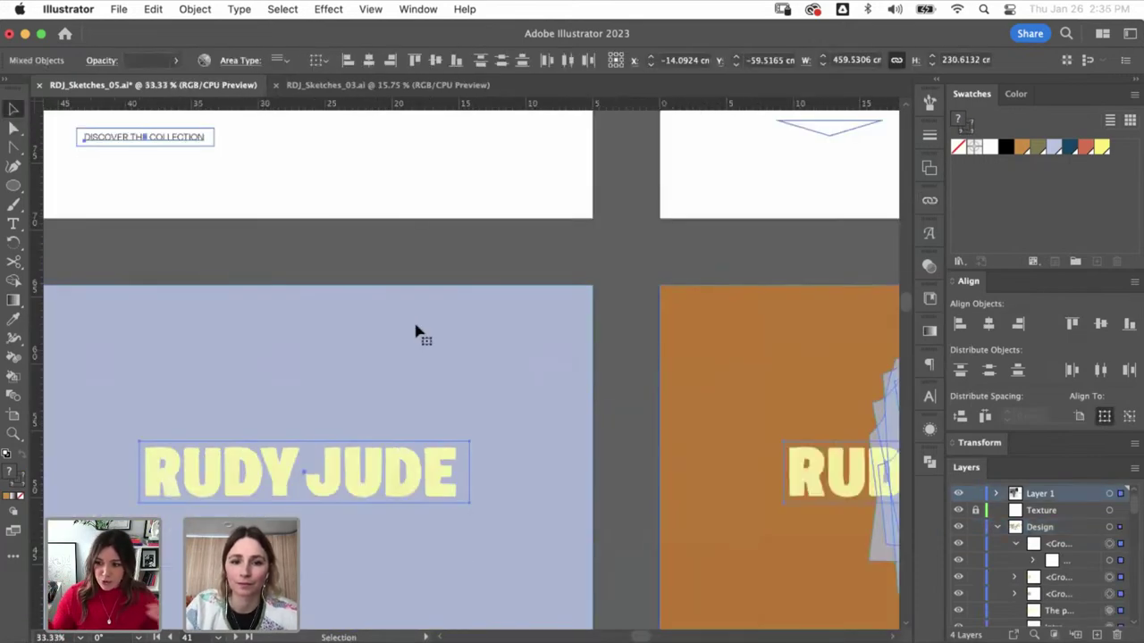
left_click(649, 322)
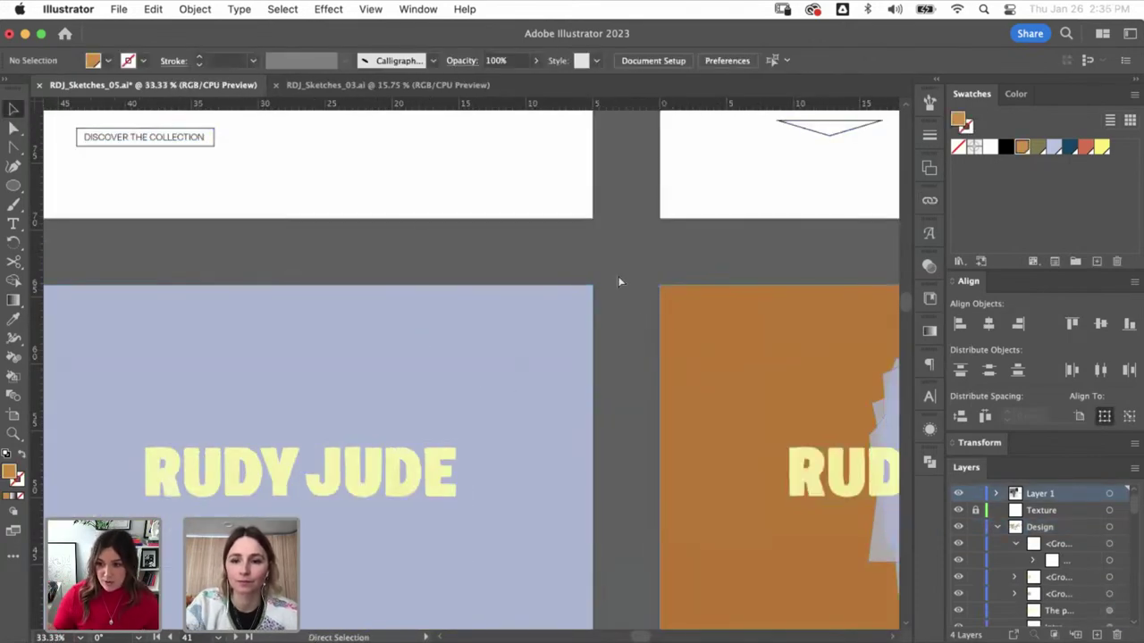
key("super+minus")
key("super+minus")
key("super+minus")
key("super+minus")
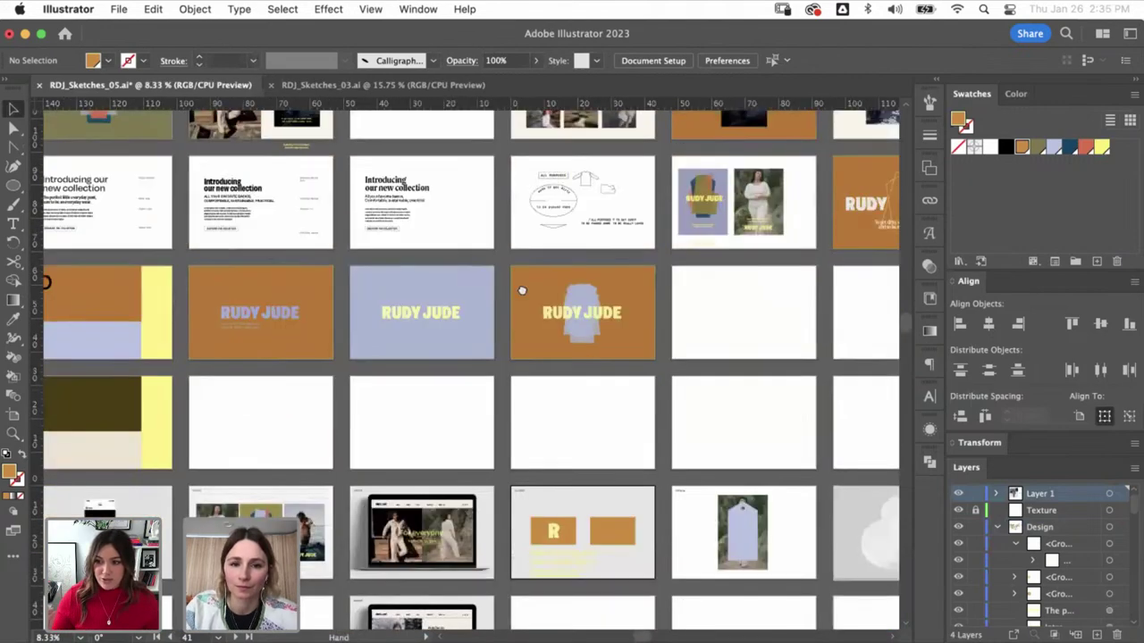
scroll(522, 290, "down", 3)
scroll(622, 514, "up", 5)
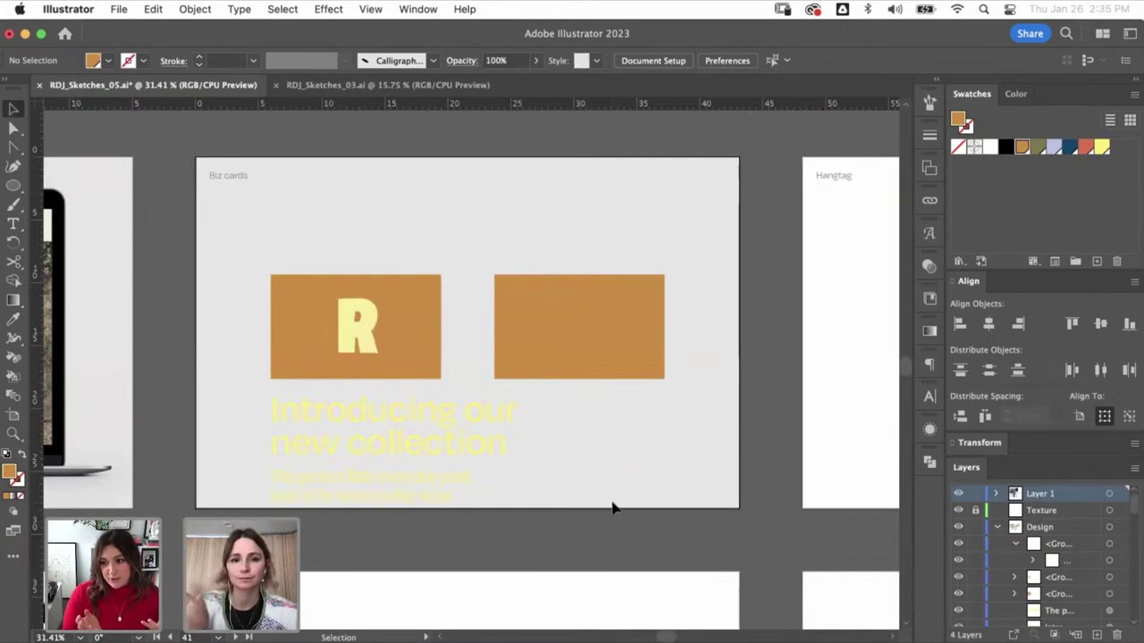
left_click_drag(371, 458, 531, 293)
triple_click(531, 293)
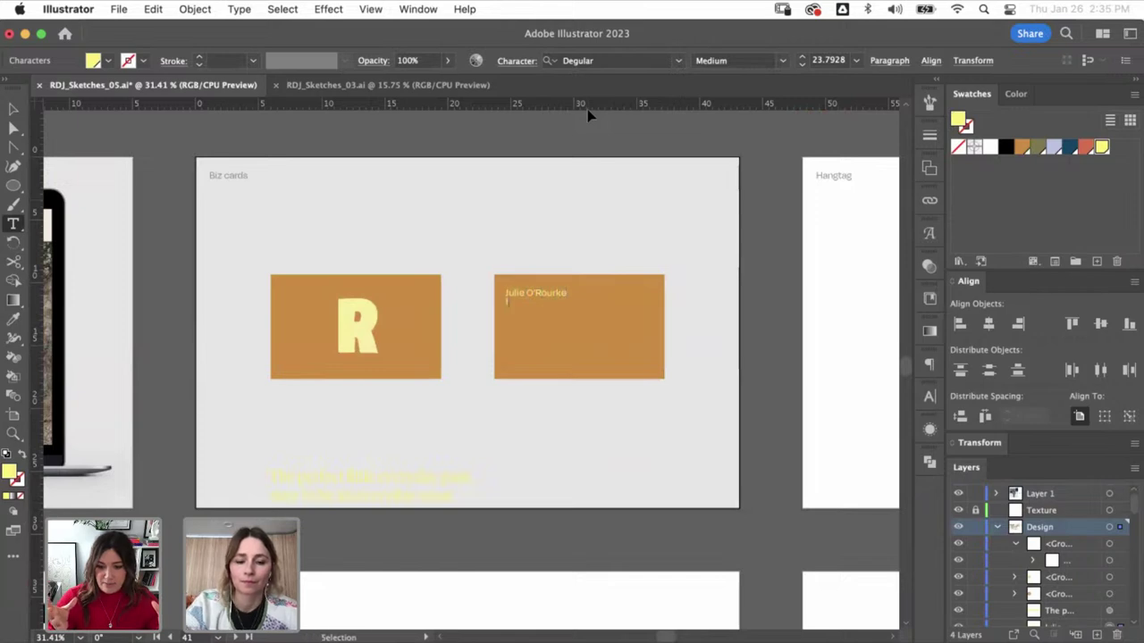
type("der")
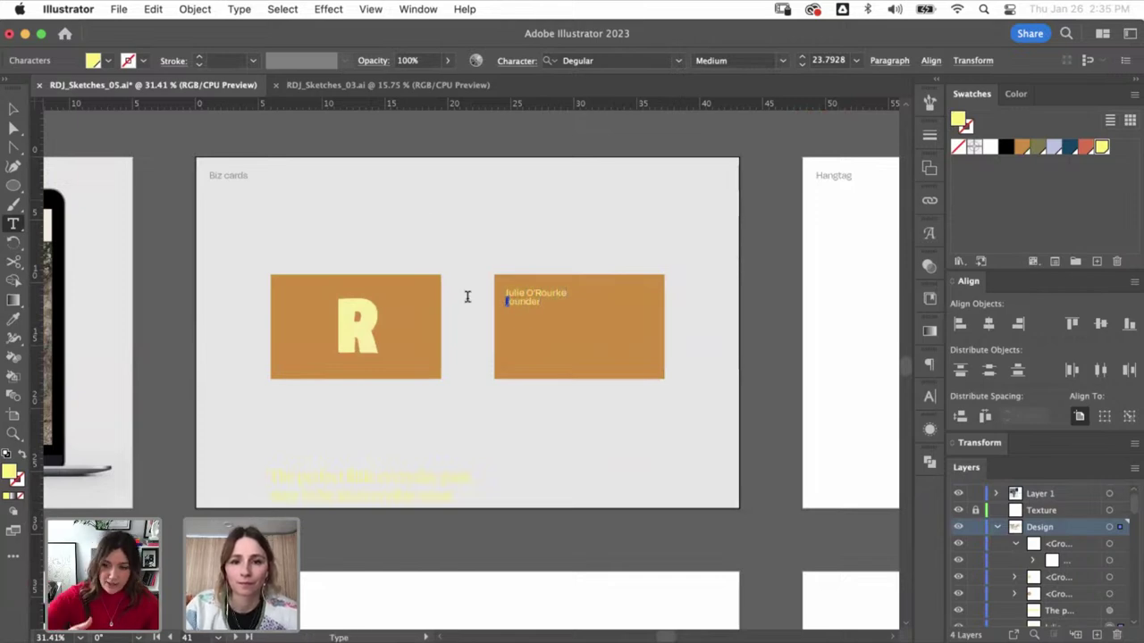
key("Escape")
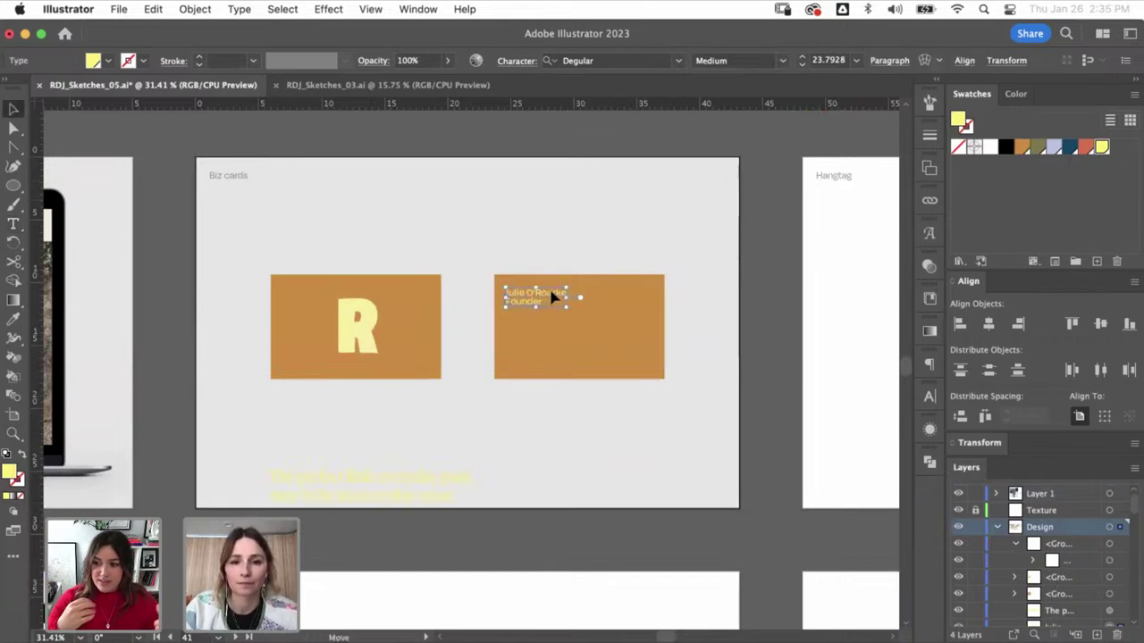
- Move the yellow tagline onto the orange back card, lined up with the name
left_click(705, 269)
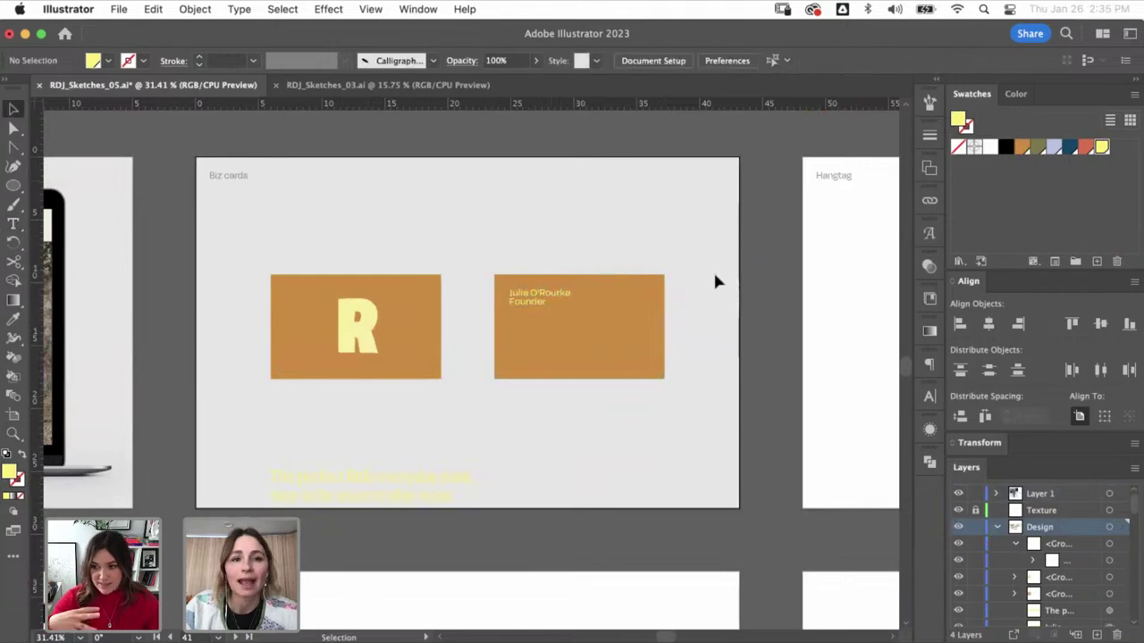
left_click(363, 514)
left_click_drag(364, 503, 567, 364)
key("z")
left_click_drag(669, 247, 465, 432)
- Set the word Founder in Roboto Mono Regular
key("t")
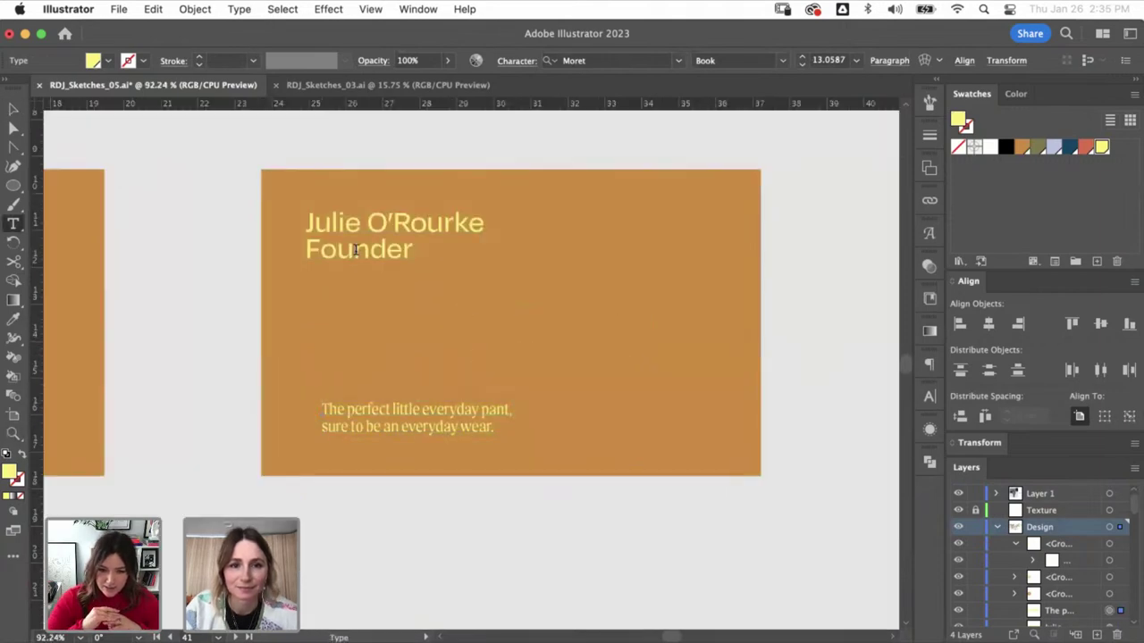
left_click(355, 250)
key("super+a")
left_click(370, 250)
double_click(362, 250)
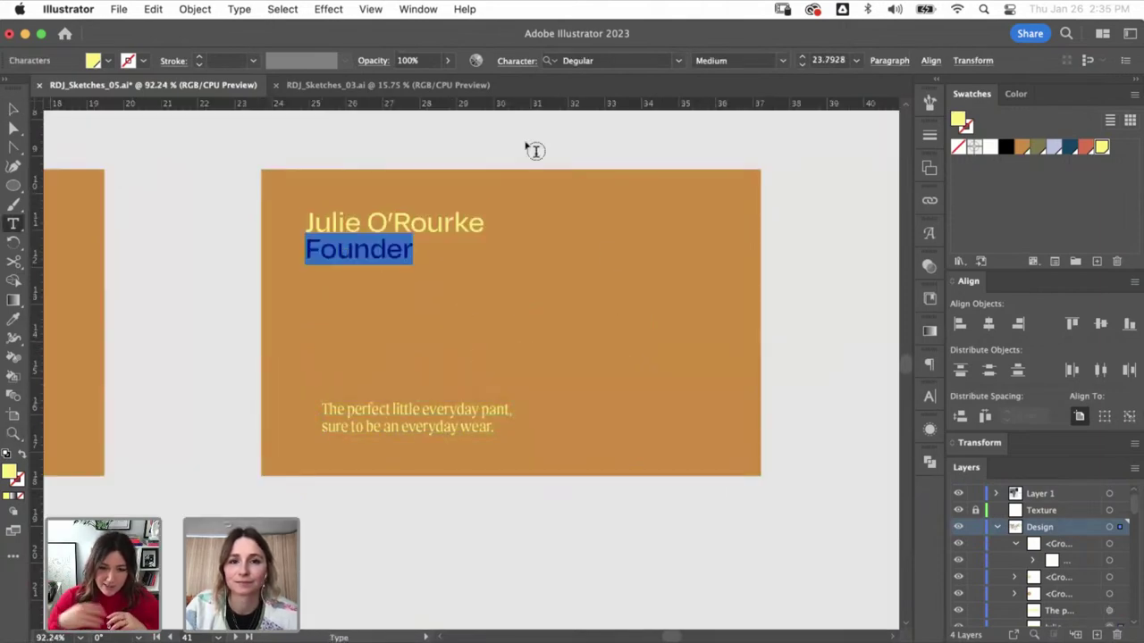
left_click(588, 61)
type("roboto")
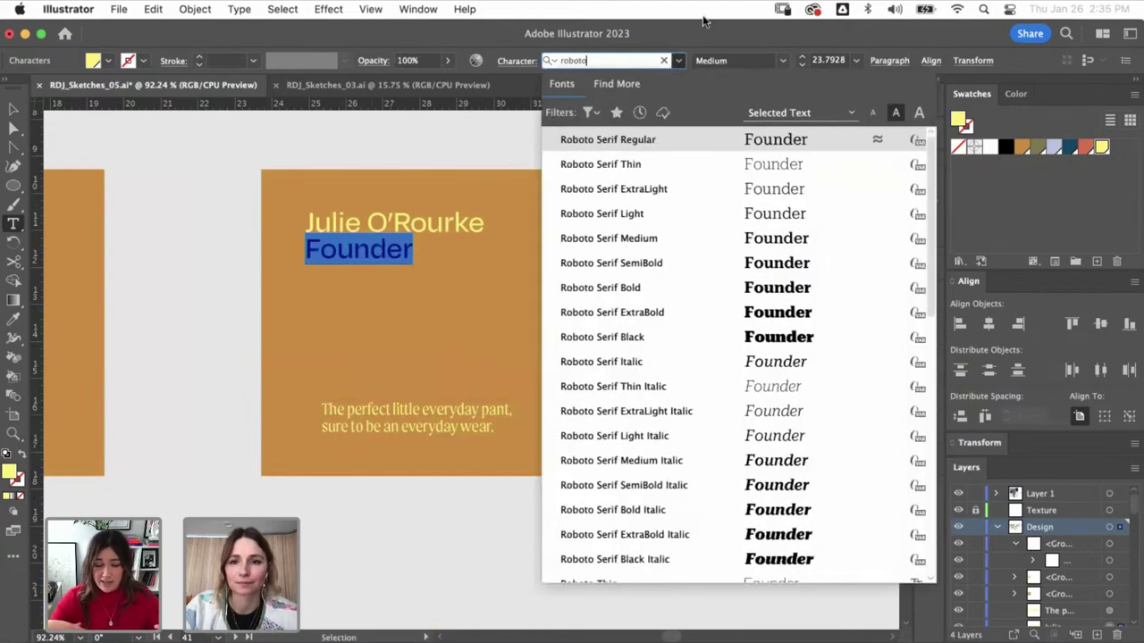
scroll(757, 222, "down", 10)
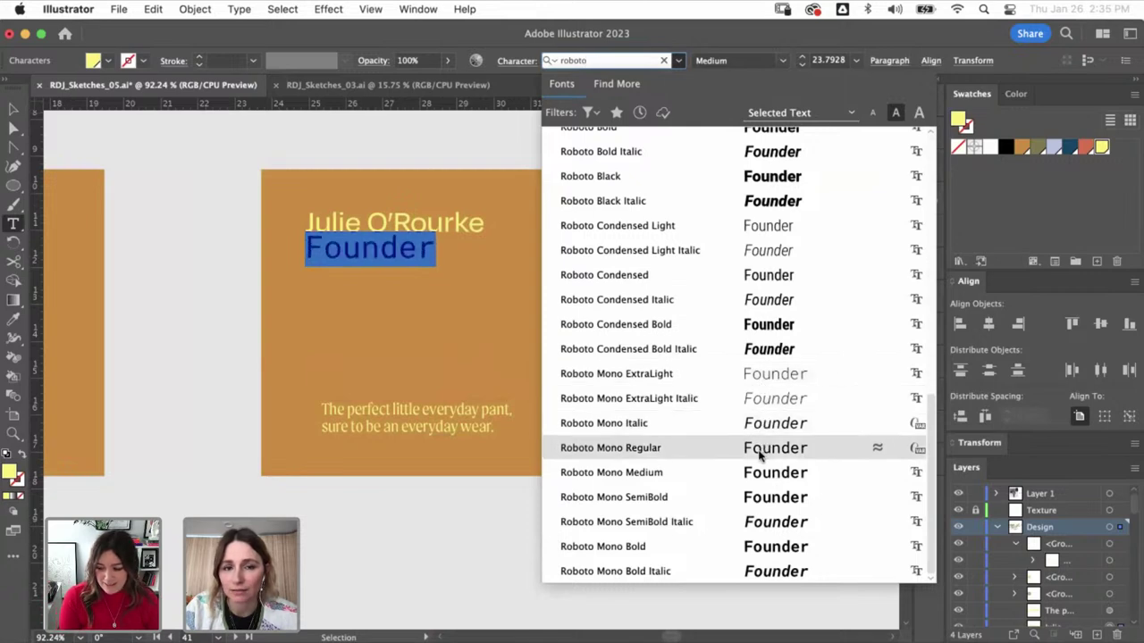
left_click(759, 456)
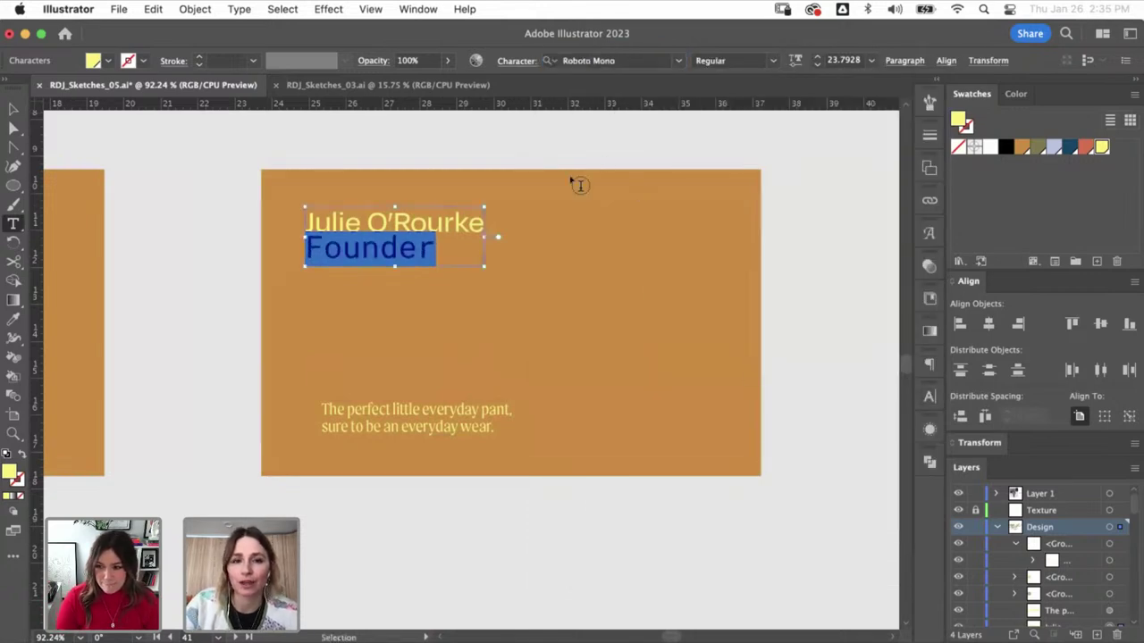
- Cut Founder out of the name block and paste it as its own object below the name
key("cmd+x")
key("Escape")
left_click(474, 316)
key("cmd+v")
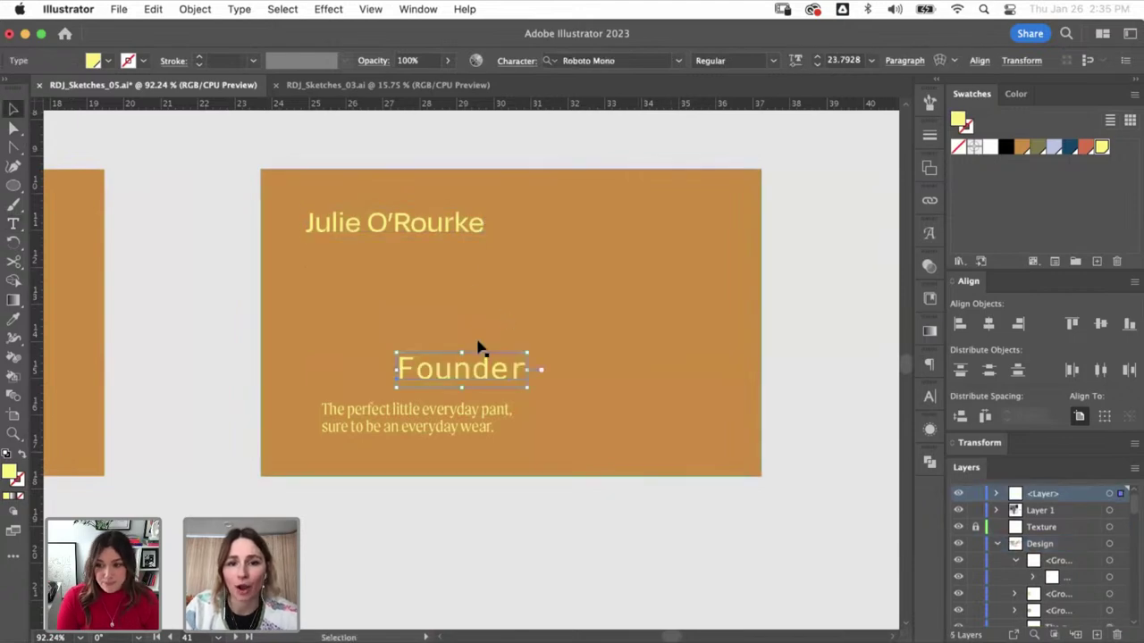
left_click_drag(518, 368, 396, 256)
- Apply All Caps and 200 tracking to FOUNDER, then enlarge the tagline to 26 pt
left_click(930, 400)
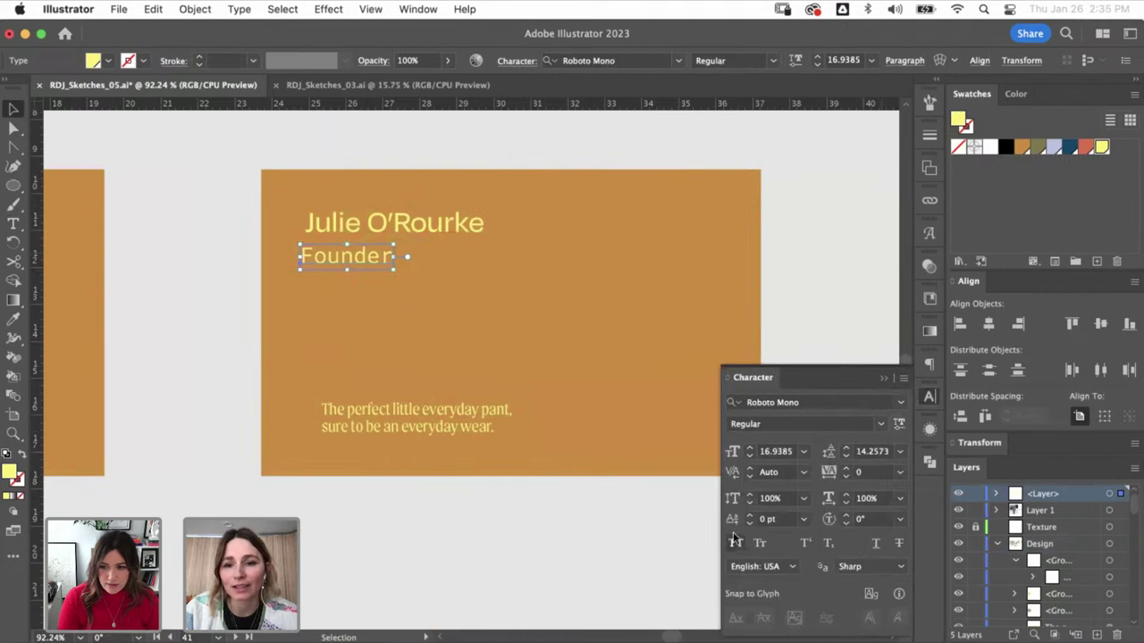
left_click(735, 543)
left_click(867, 474)
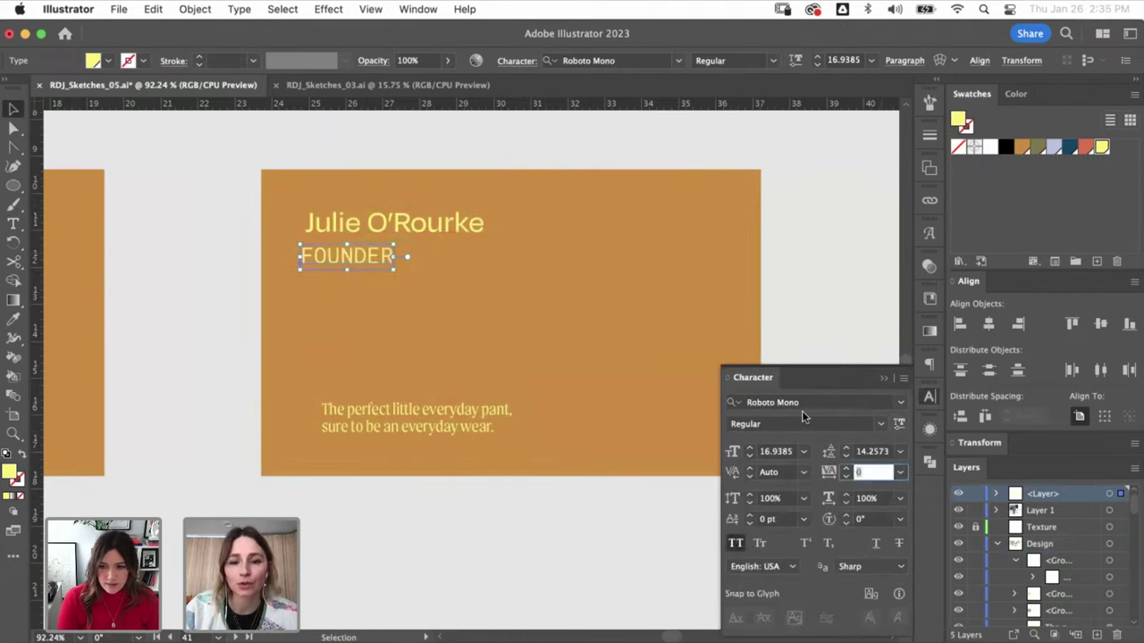
type("200")
key("Return")
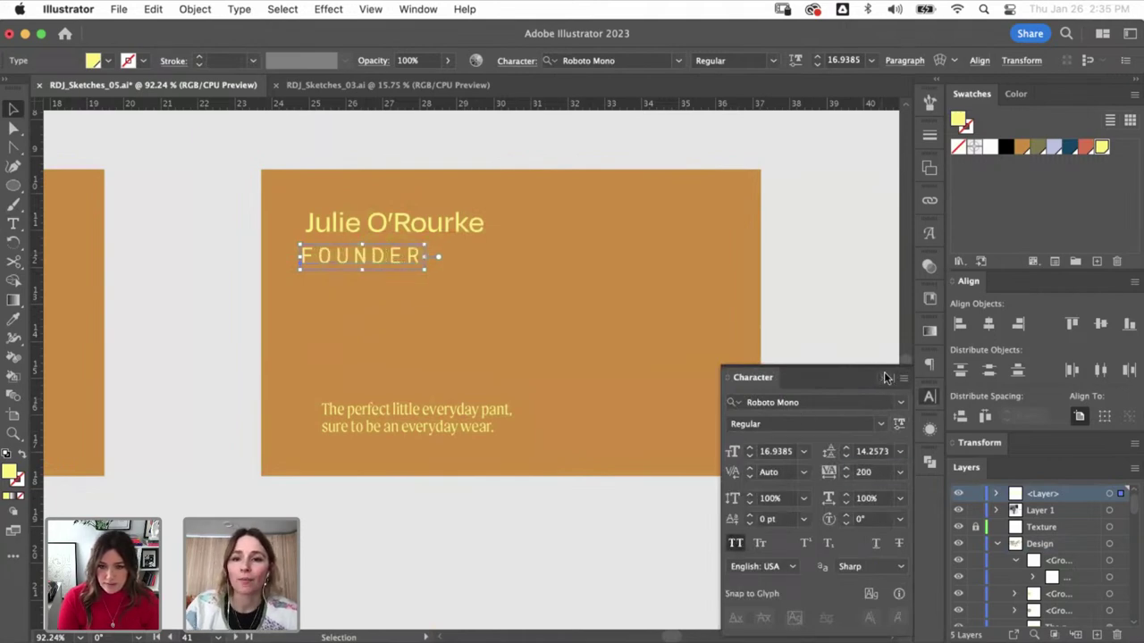
left_click(885, 377)
left_click_drag(439, 245, 371, 256)
left_click(414, 283)
left_click_drag(378, 413, 362, 411)
left_click_drag(492, 406, 684, 350)
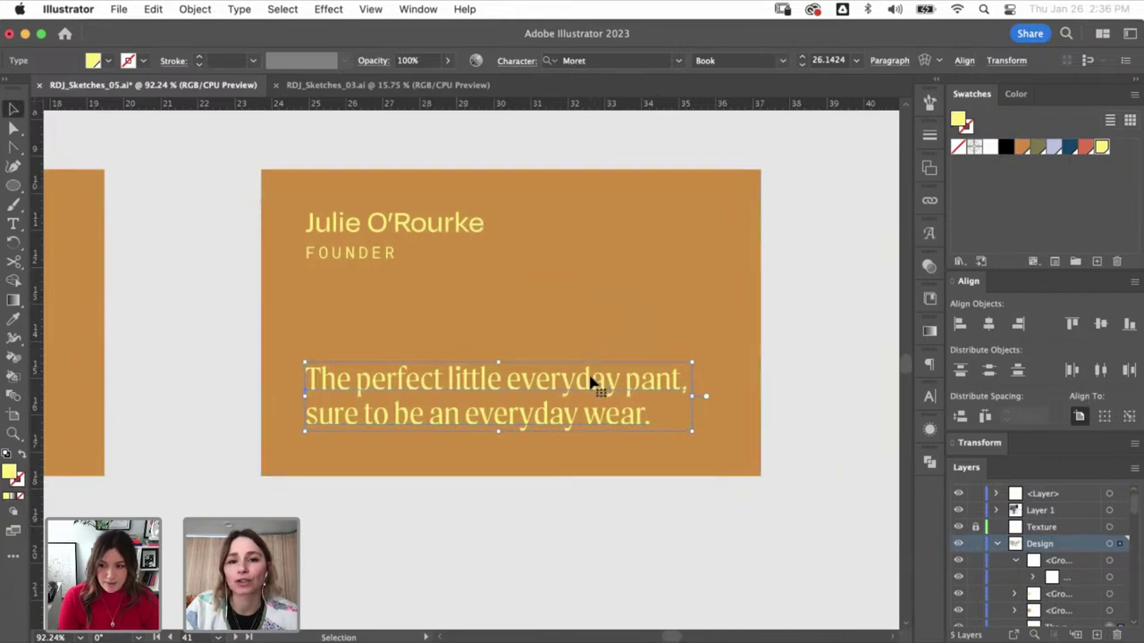
- Replace the tagline text on the back card with the founder's e-mail address
key("super+minus")
key("super+minus")
key("super+minus")
key("super+minus")
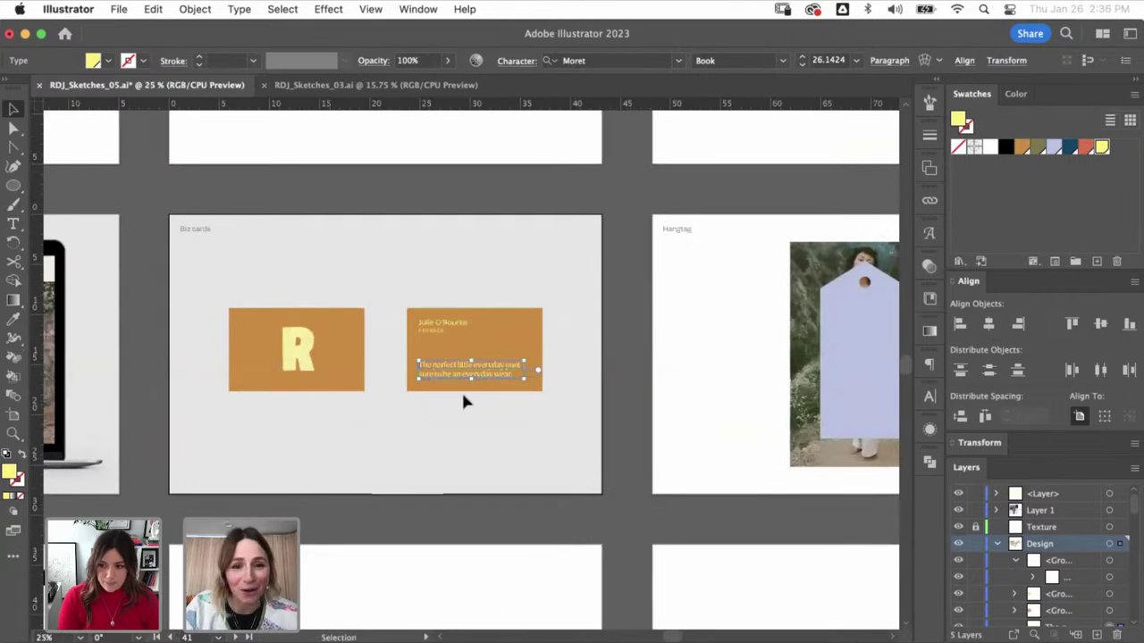
key("z")
left_click_drag(366, 282, 573, 440)
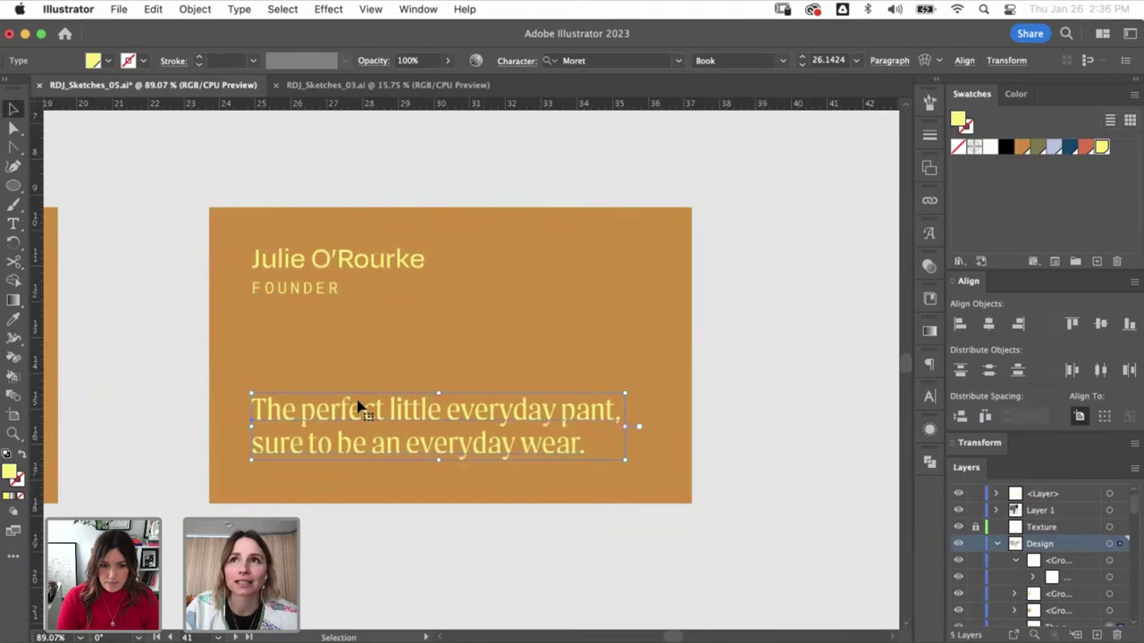
key("super+minus")
key("super+minus")
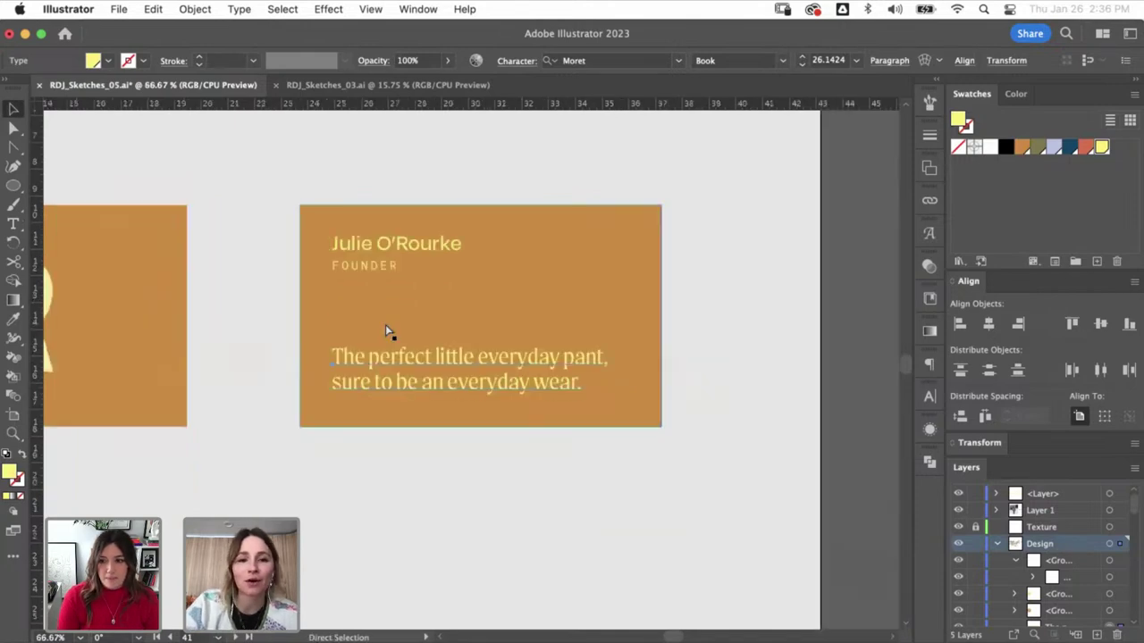
key("t")
triple_click(420, 367)
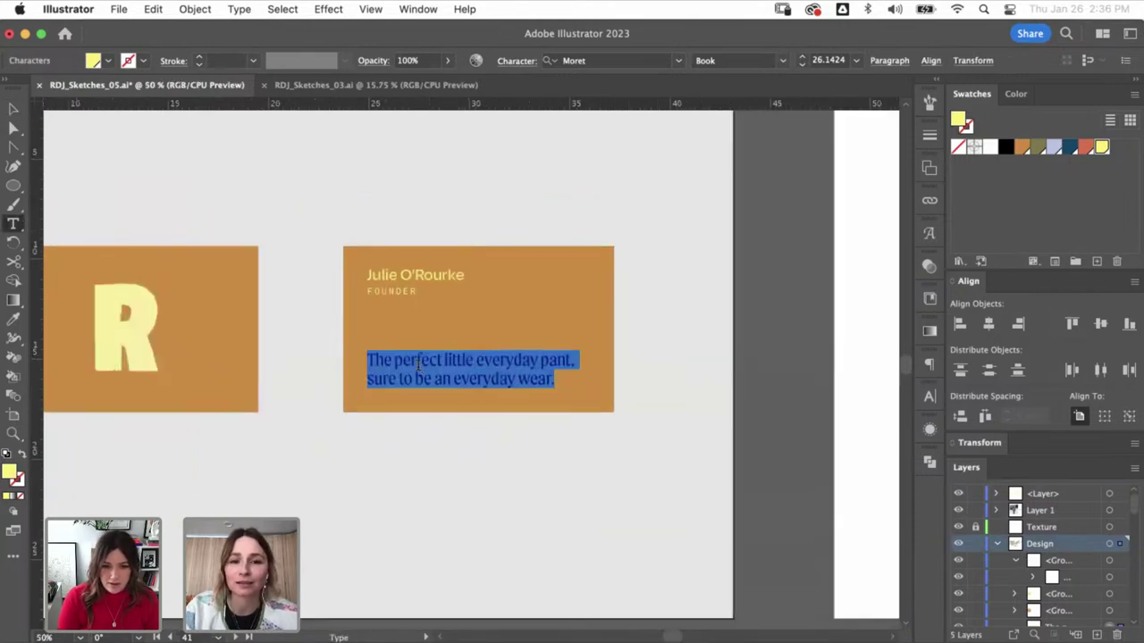
type("rudyjude.com")
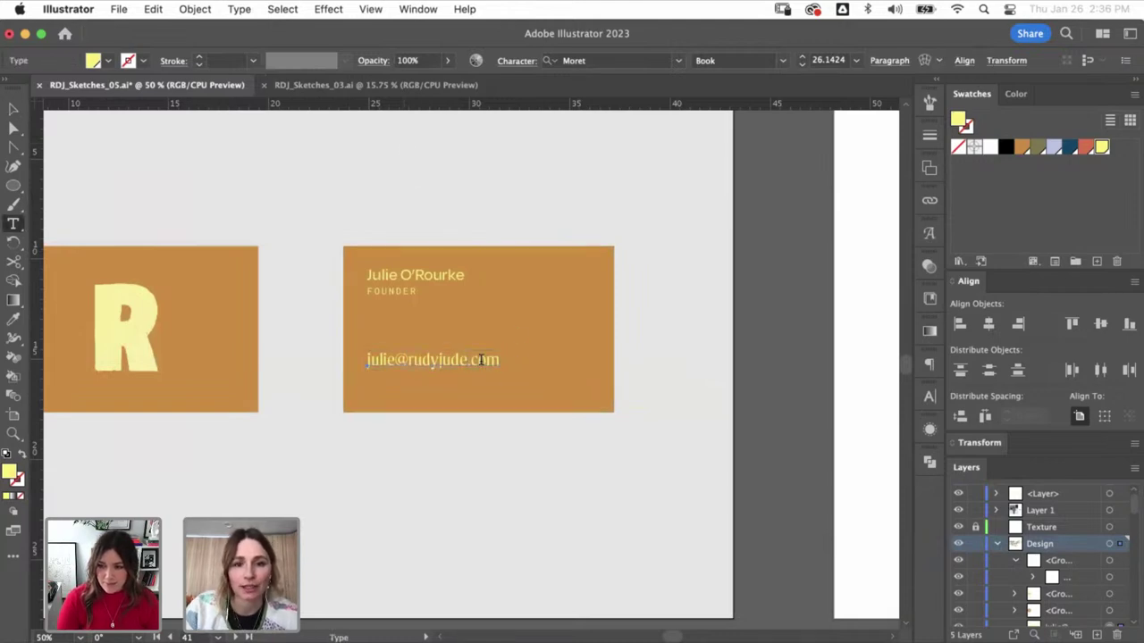
left_click_drag(447, 360, 581, 242)
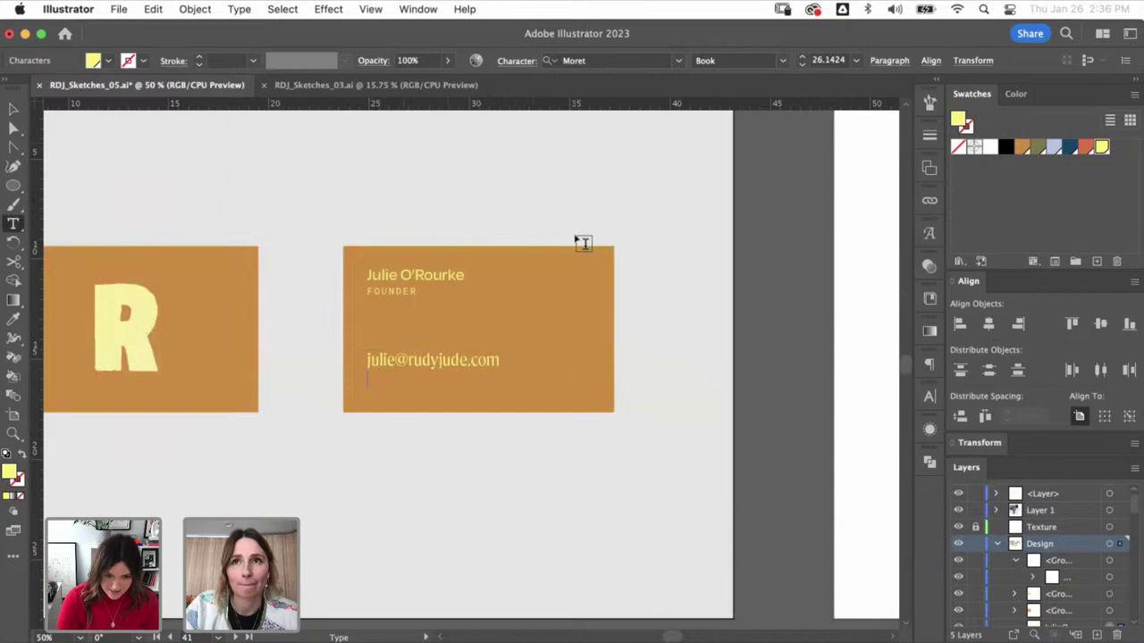
key("super+a")
key("Escape")
scroll(191, 474, "up", 2)
scroll(191, 474, "left", 2)
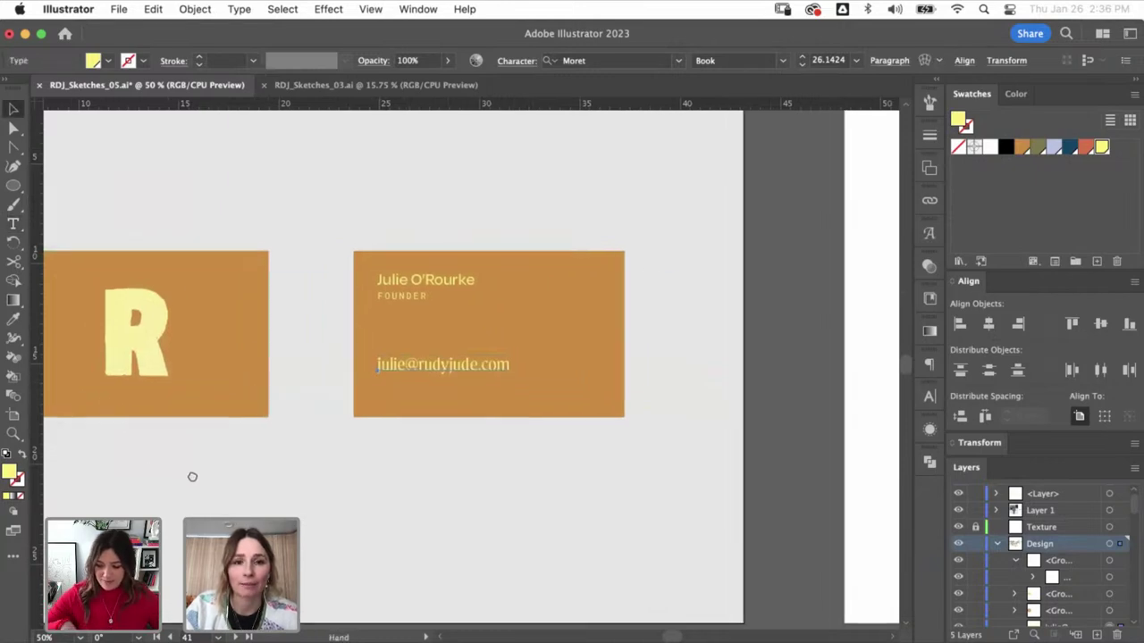
- Copy the name's style onto the e-mail with the Eyedropper and add the website below it
key("i")
left_click(506, 303)
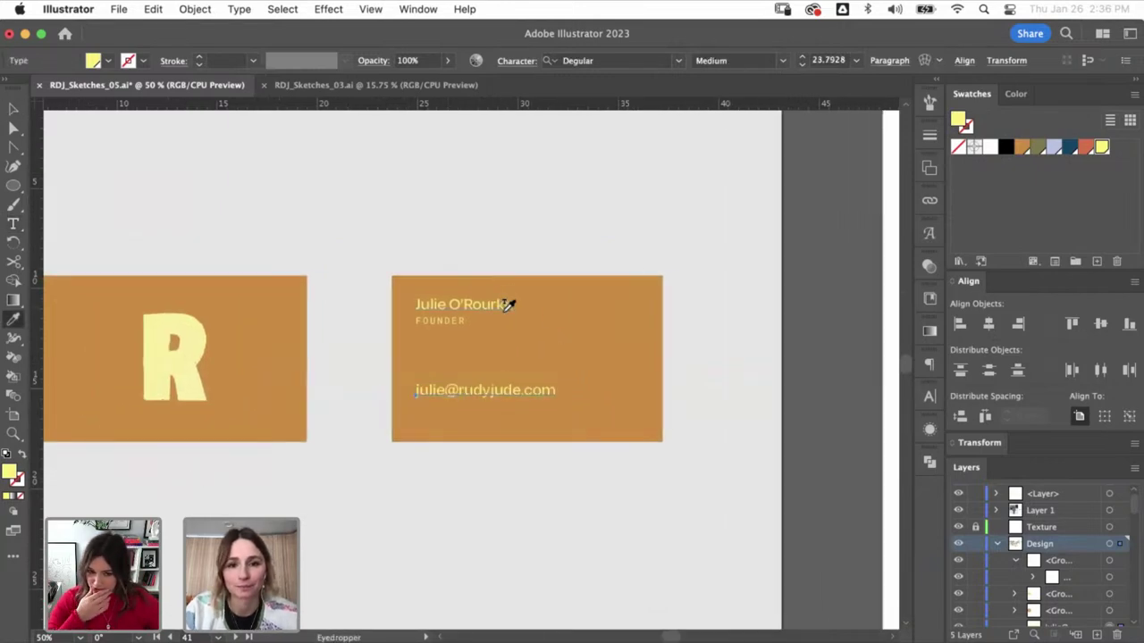
key("v")
key("t")
double_click(526, 386)
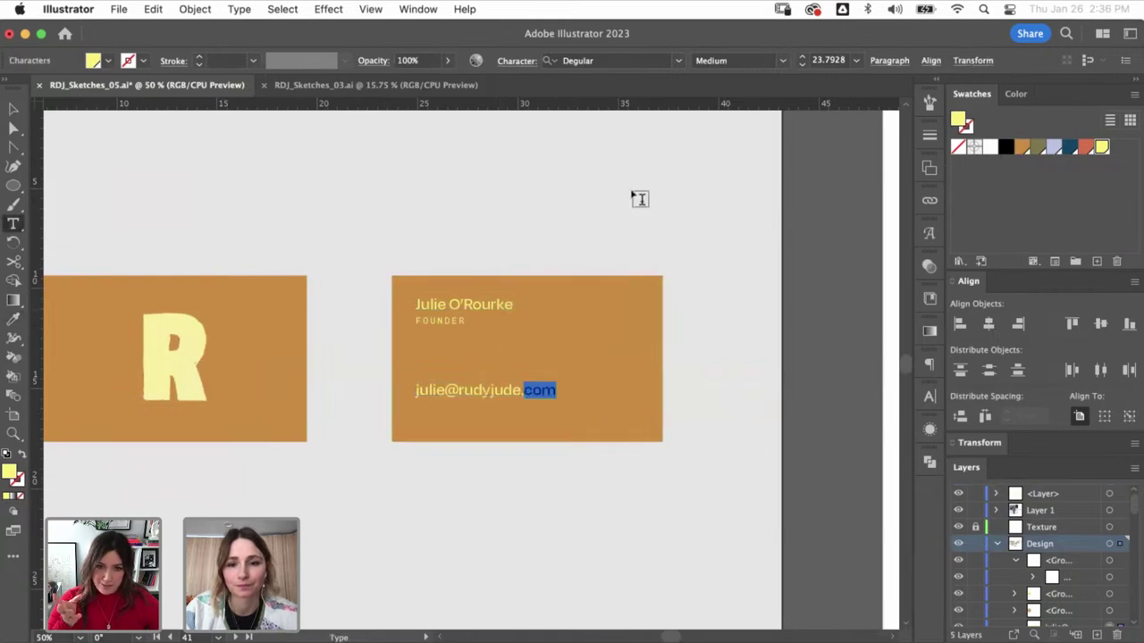
key("Right")
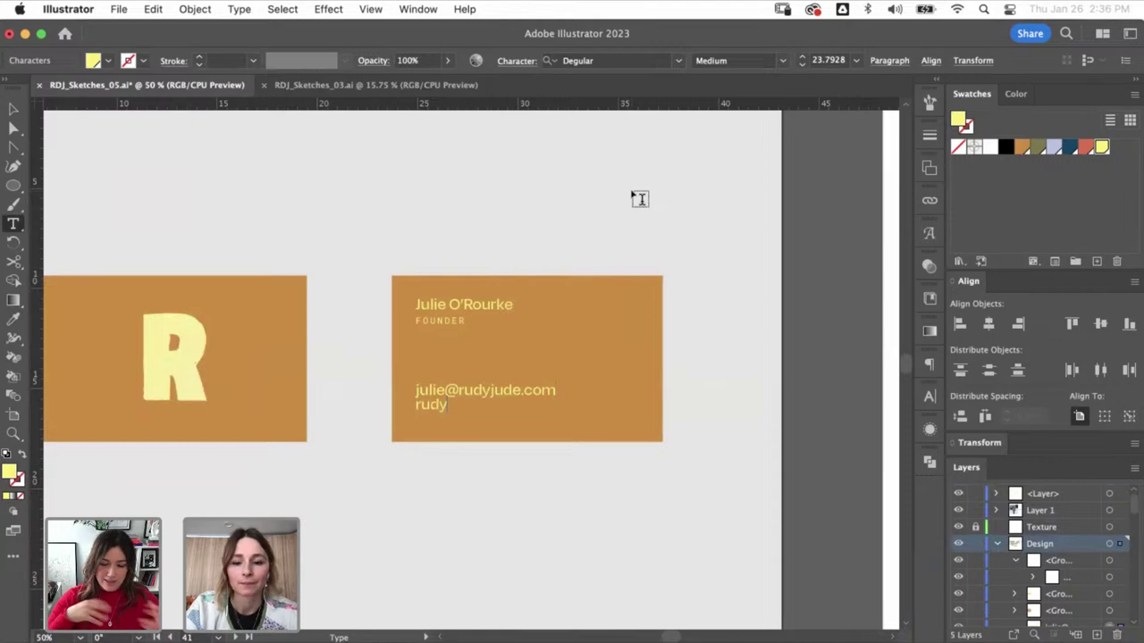
key("Escape")
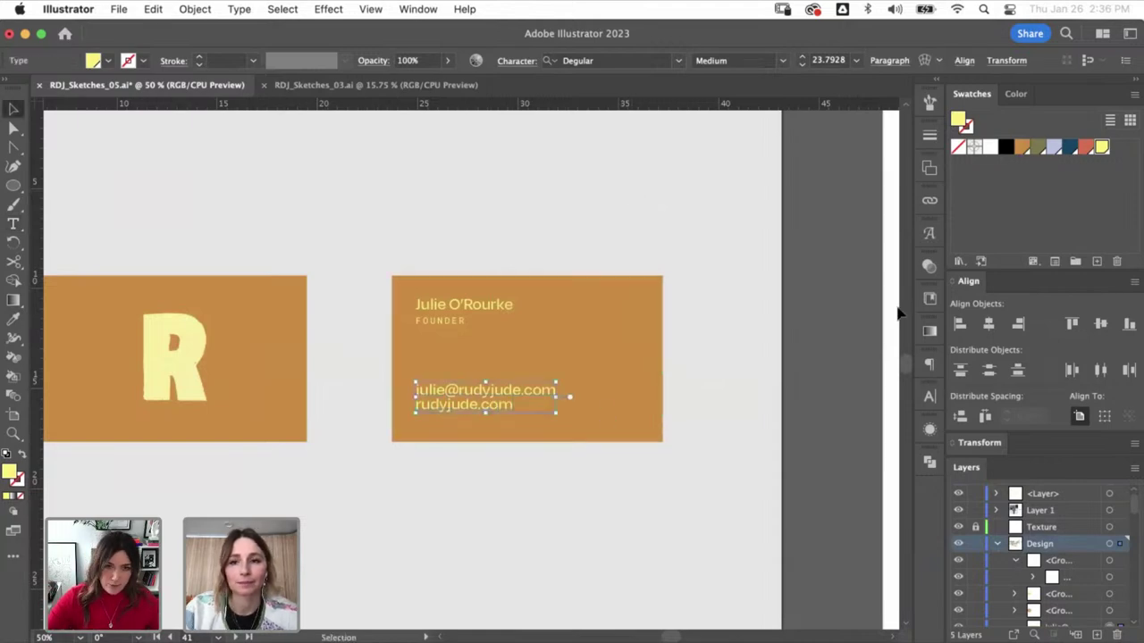
- Set the contact lines to 23 pt leading, shrink them, and place a duplicate block alongside
left_click(930, 396)
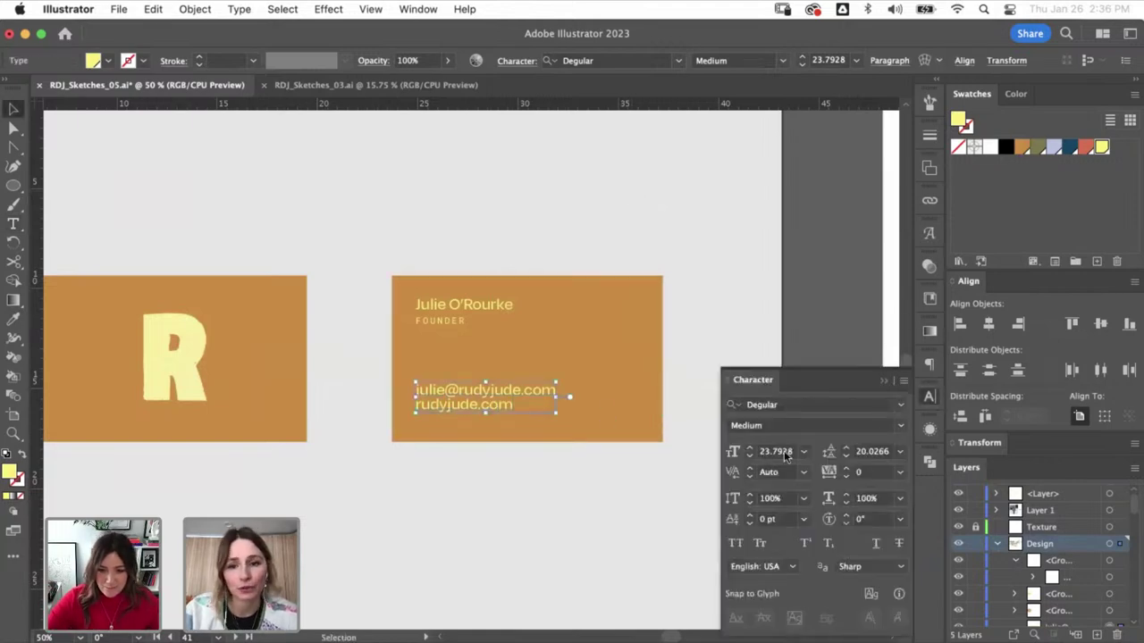
type("23")
key("Return")
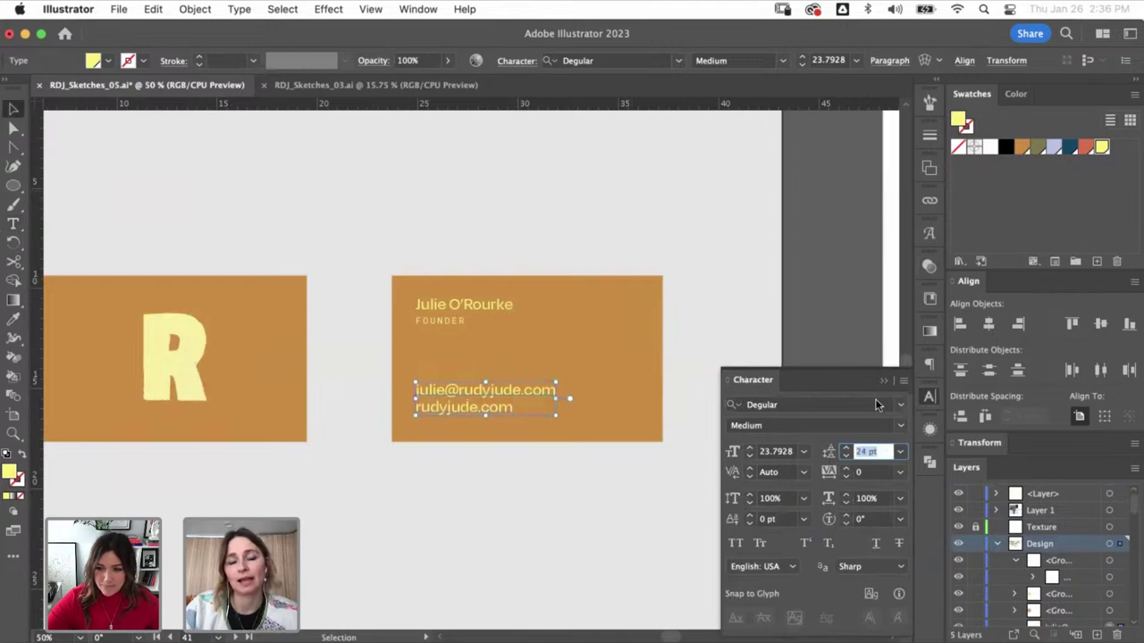
left_click(885, 382)
left_click_drag(458, 399, 457, 406)
left_click_drag(566, 394, 644, 411)
left_click(498, 397, "shift")
- Shrink the name slightly and retype the right contact block as the social handle
left_click(505, 312)
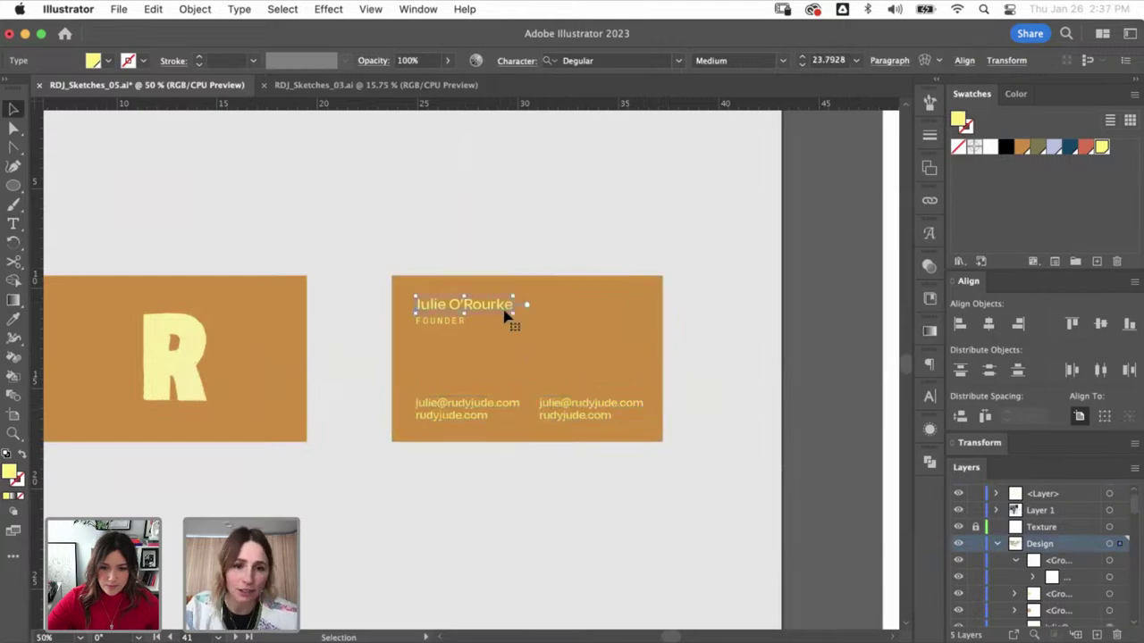
left_click_drag(514, 307, 505, 305)
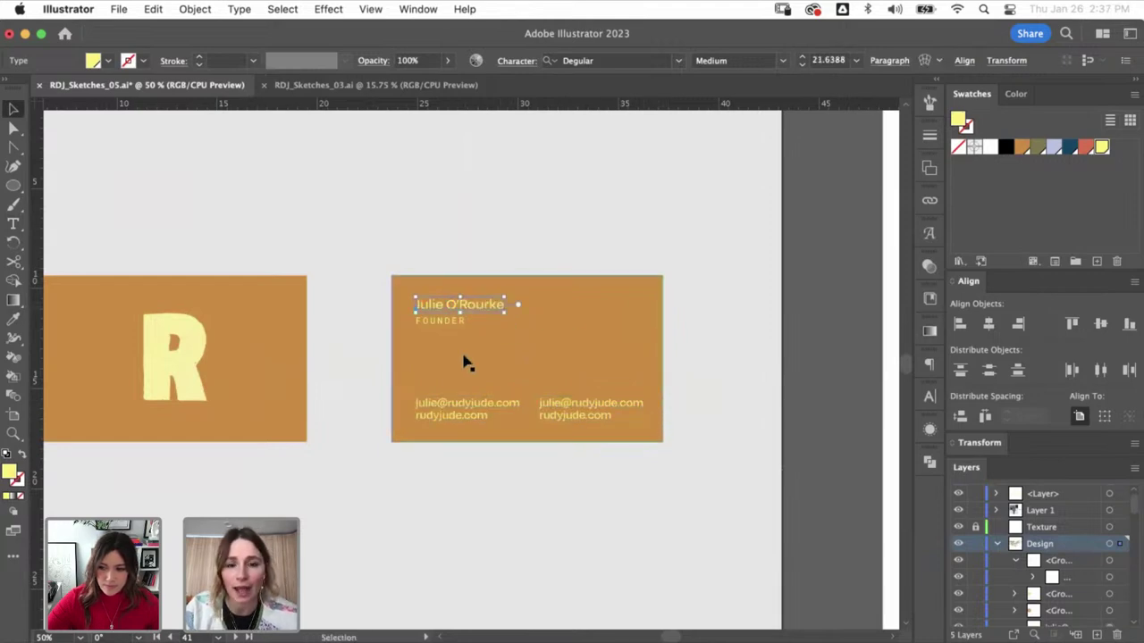
left_click(629, 338)
left_click(573, 412)
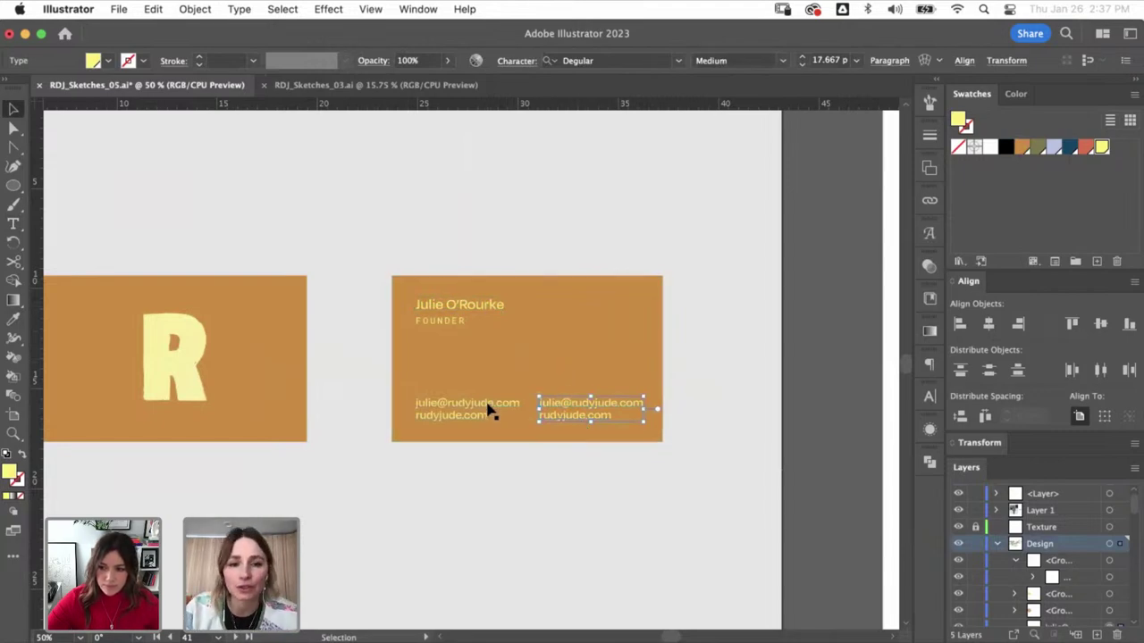
key("z")
left_click_drag(357, 307, 697, 500)
key("t")
key("super+a")
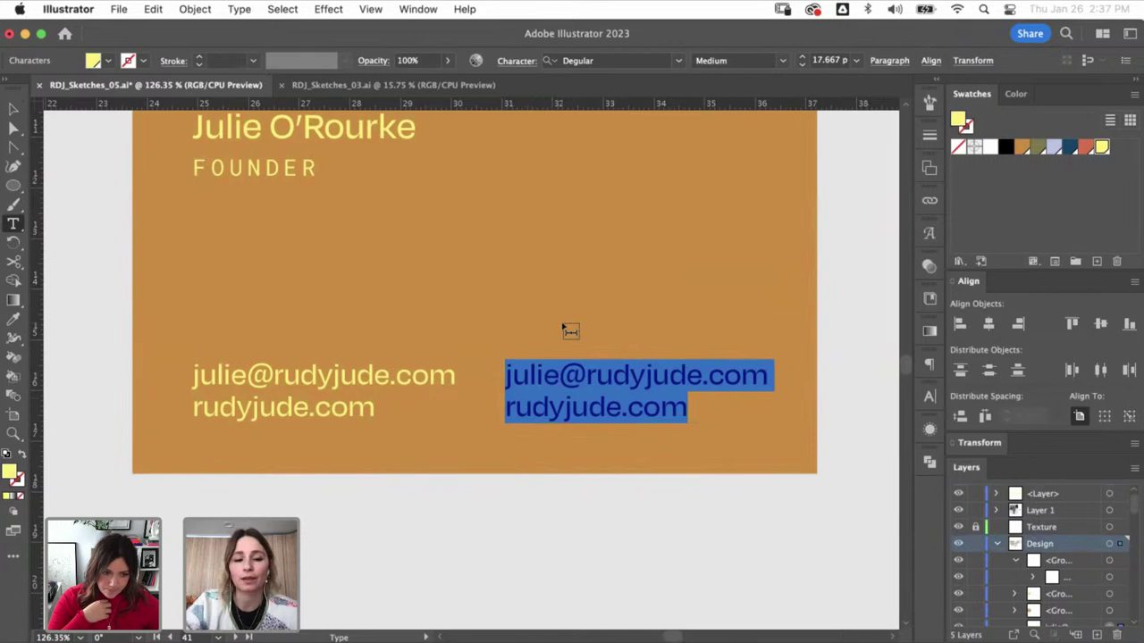
type("@")
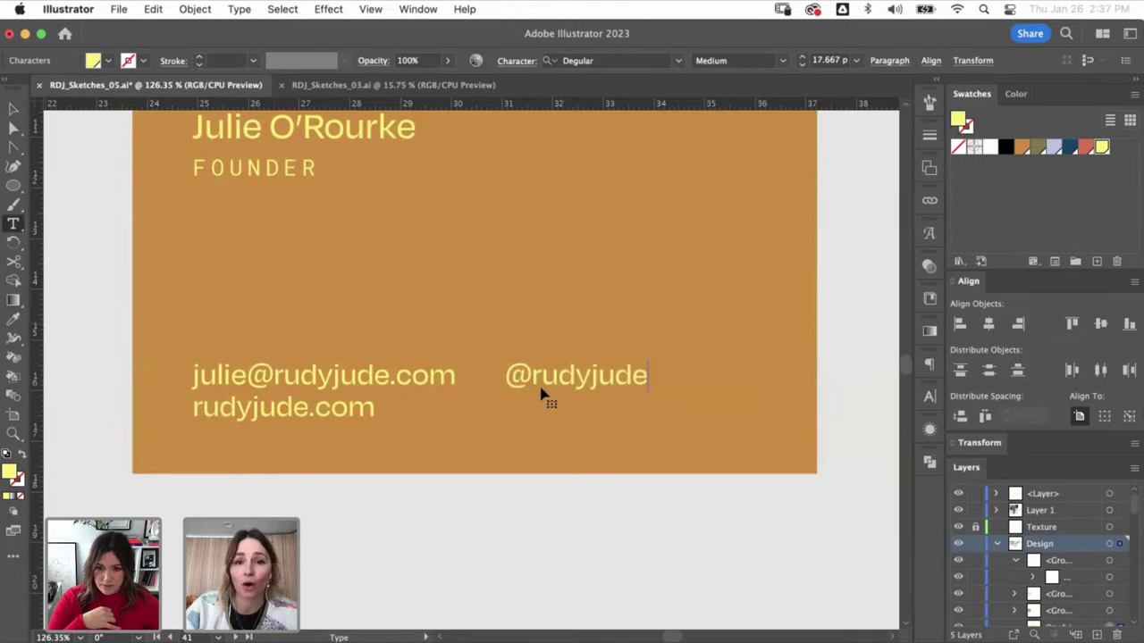
key("Escape")
left_click(598, 401)
left_click_drag(579, 386, 414, 382)
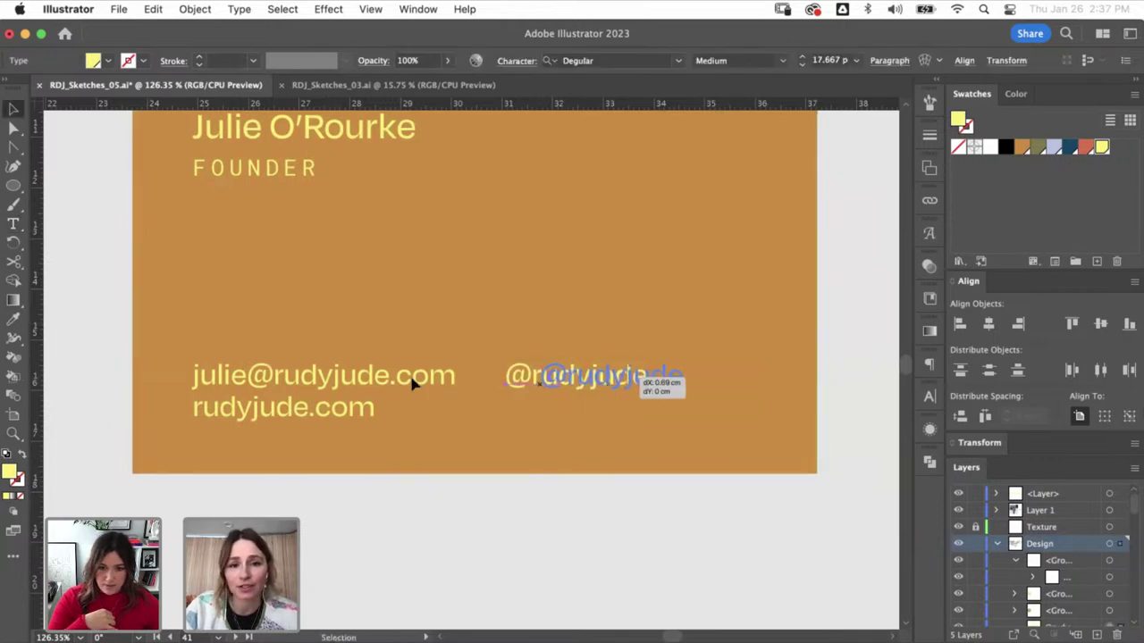
- Move the website under the handle and add the phone number under the e-mail
key("t")
left_click_drag(195, 407, 454, 313)
key("cmd+c")
key("BackSpace")
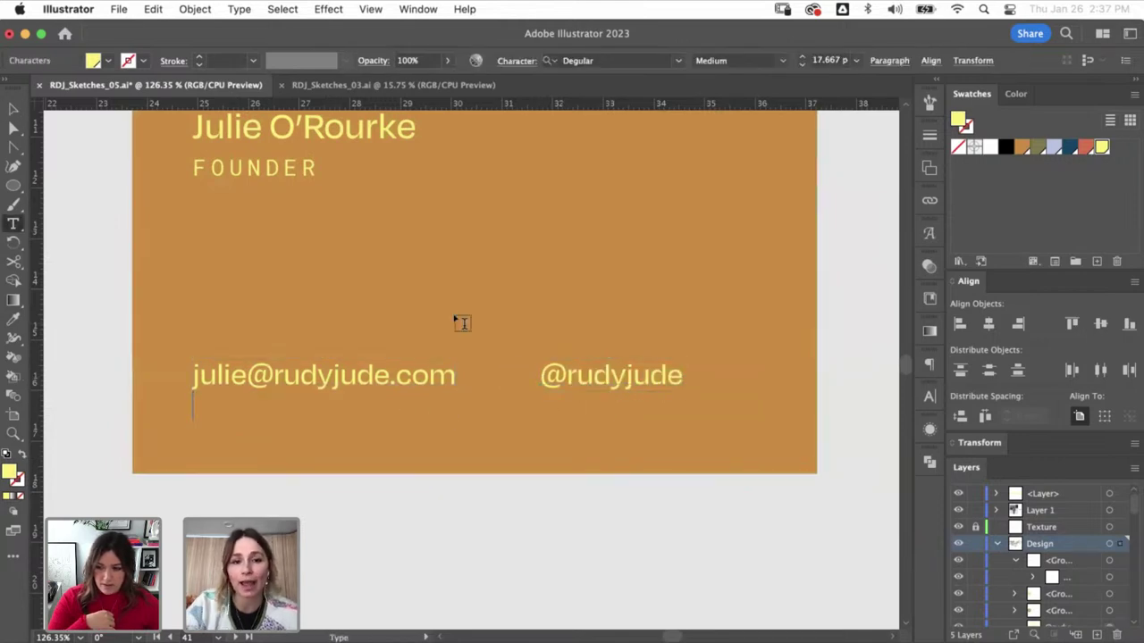
key("Return")
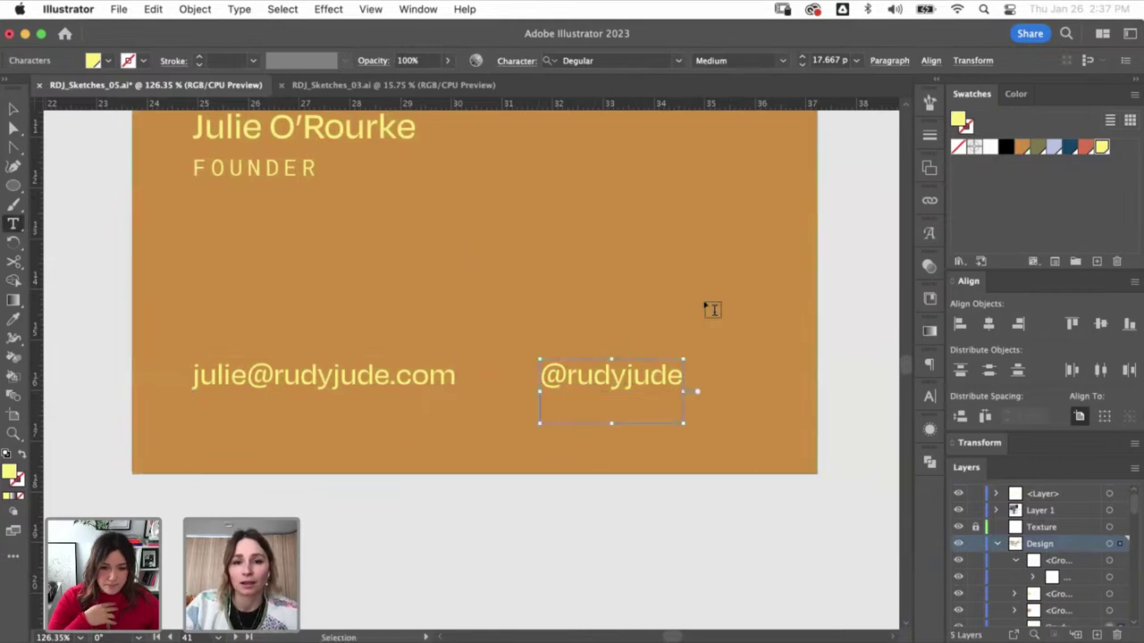
key("cmd+v")
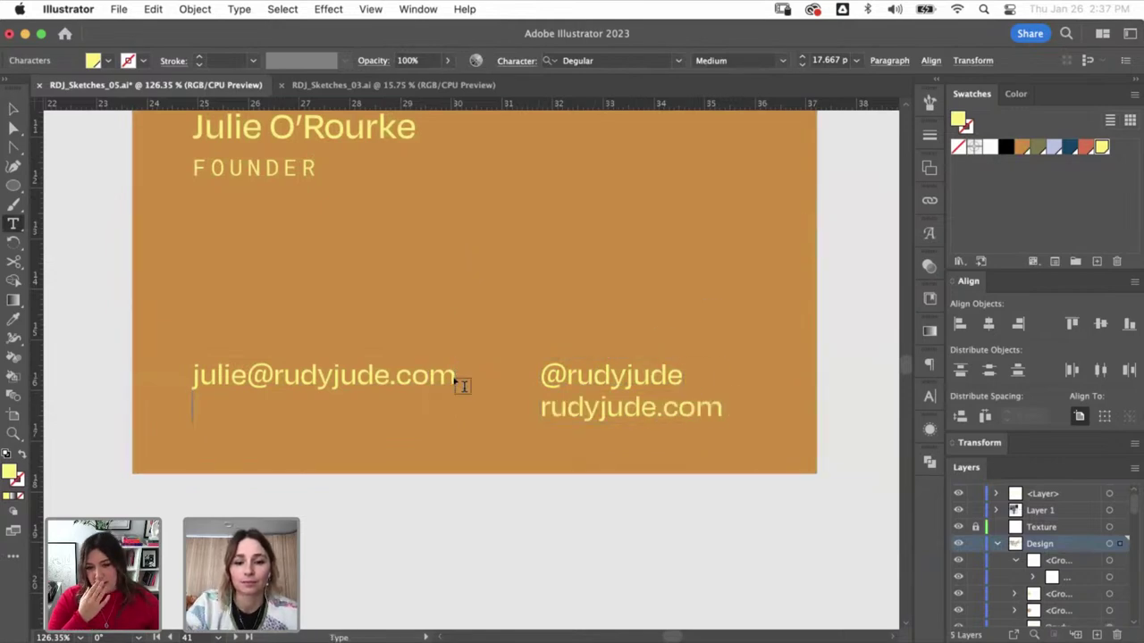
type("444 ")
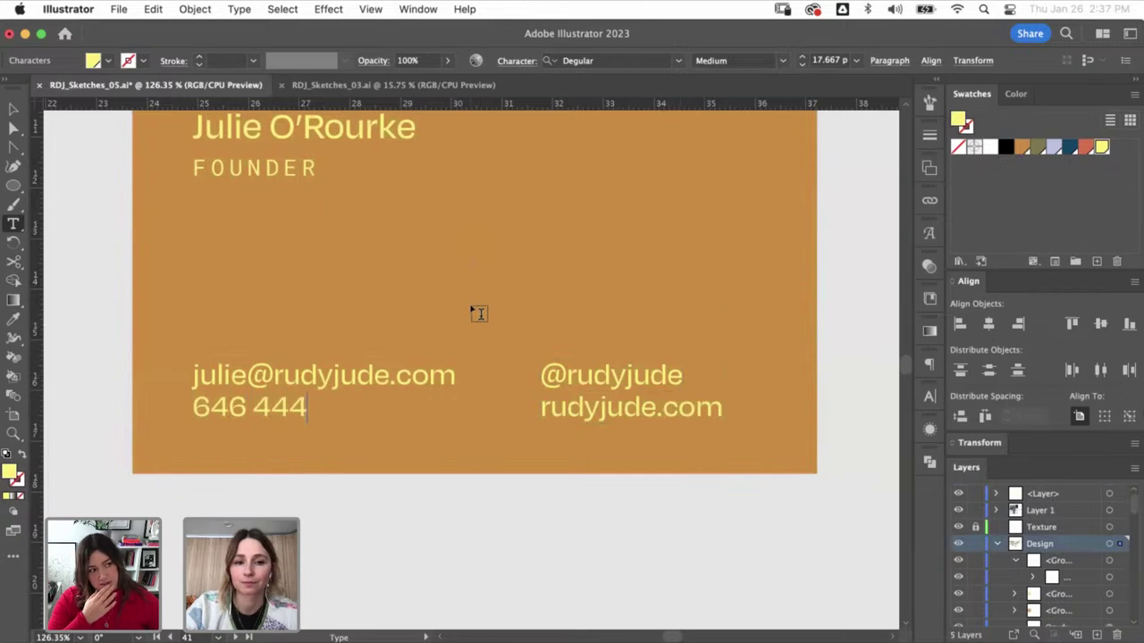
type("896")
key("Escape")
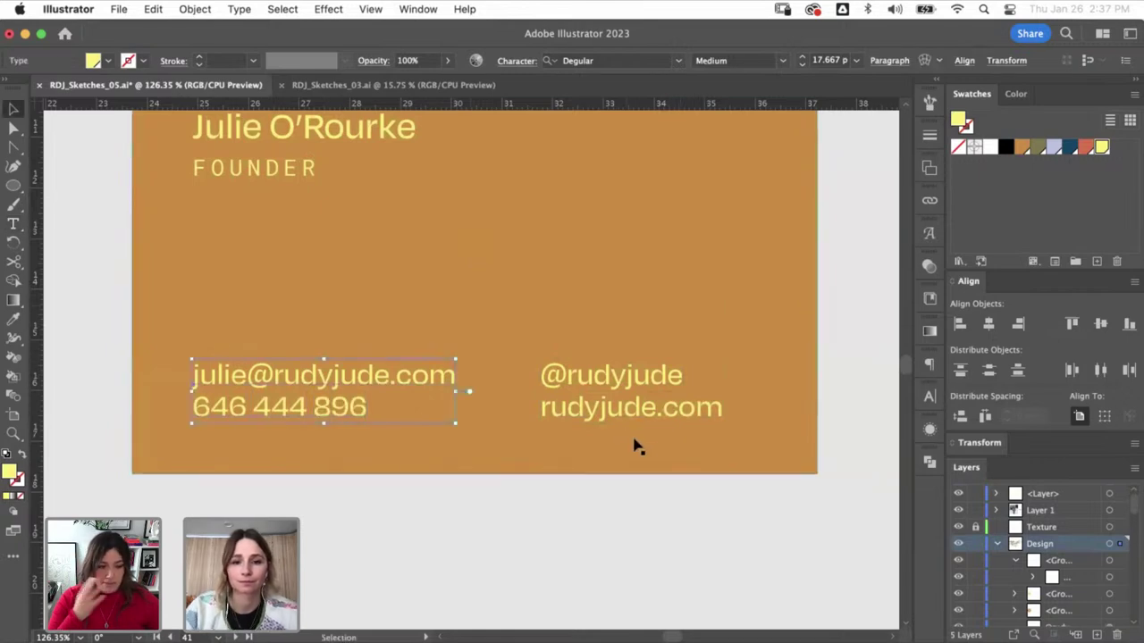
left_click(745, 503)
key("cmd+1")
key("super+minus")
key("super+minus")
key("super+minus")
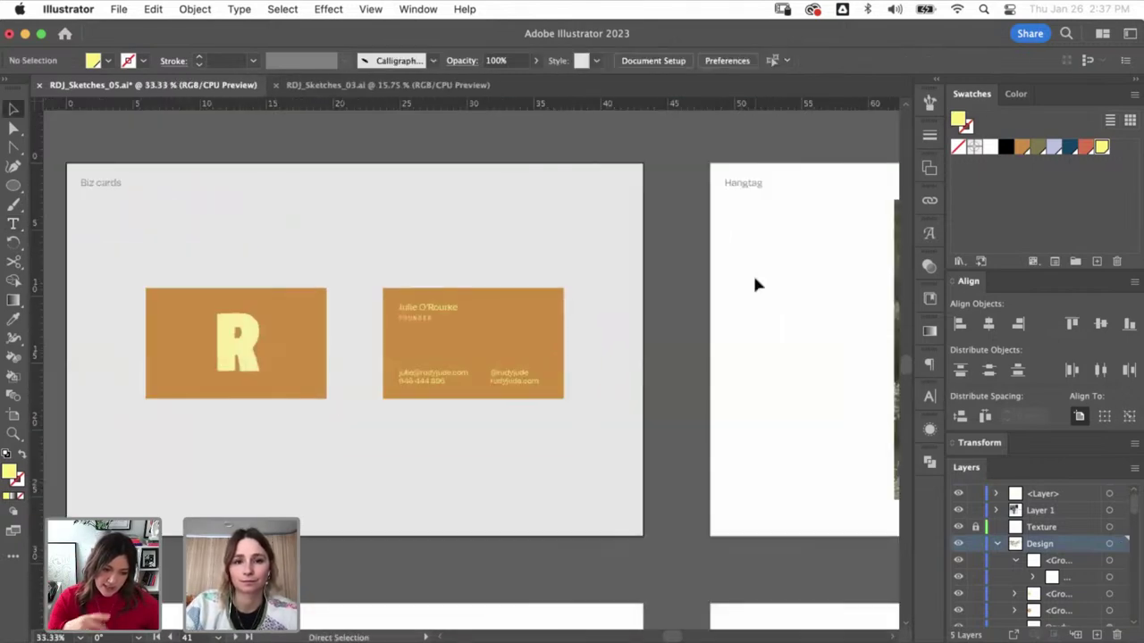
scroll(429, 451, "left", 3)
left_click(459, 383)
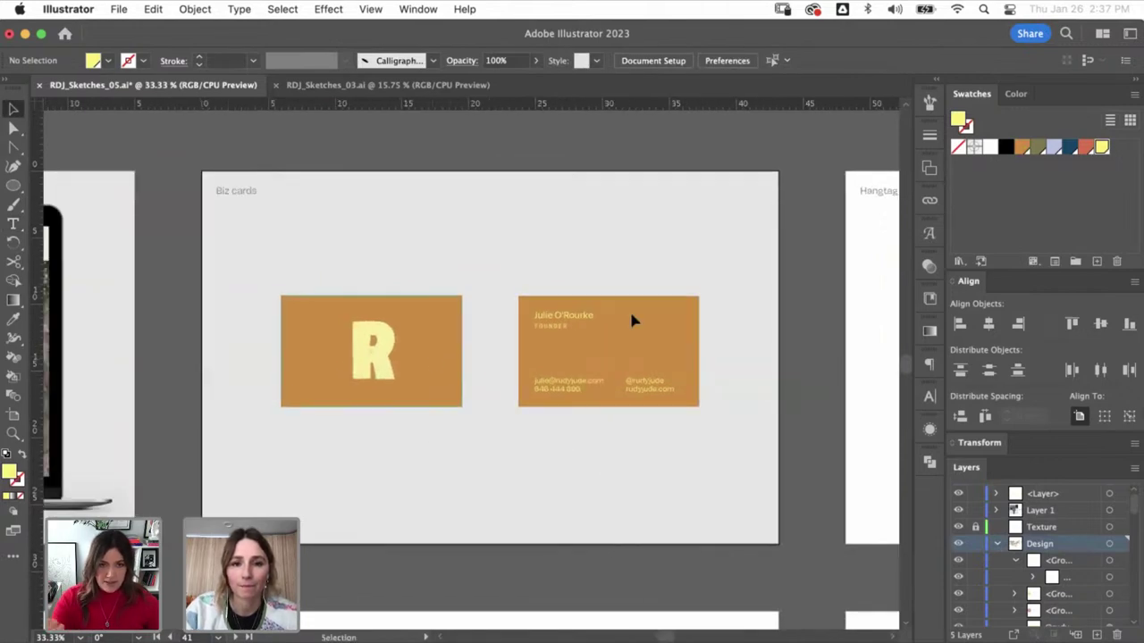
- Fill the front card olive, nudge the R left and duplicate it to the card's right side
left_click(1038, 147)
left_click(465, 299)
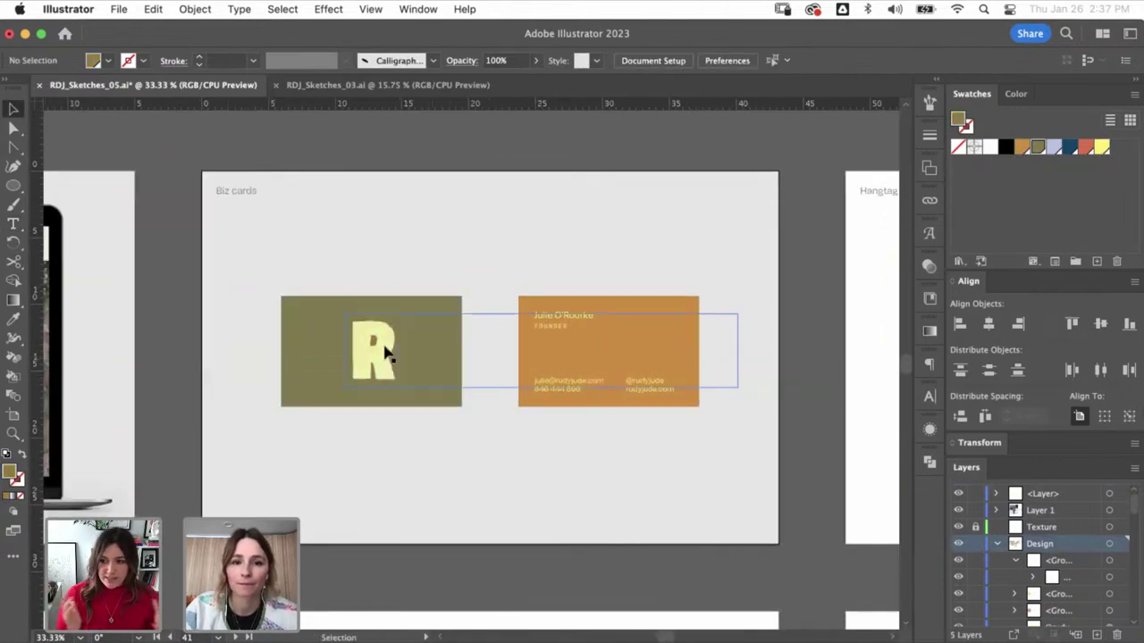
left_click_drag(351, 357, 386, 367)
key("a")
key("super+z")
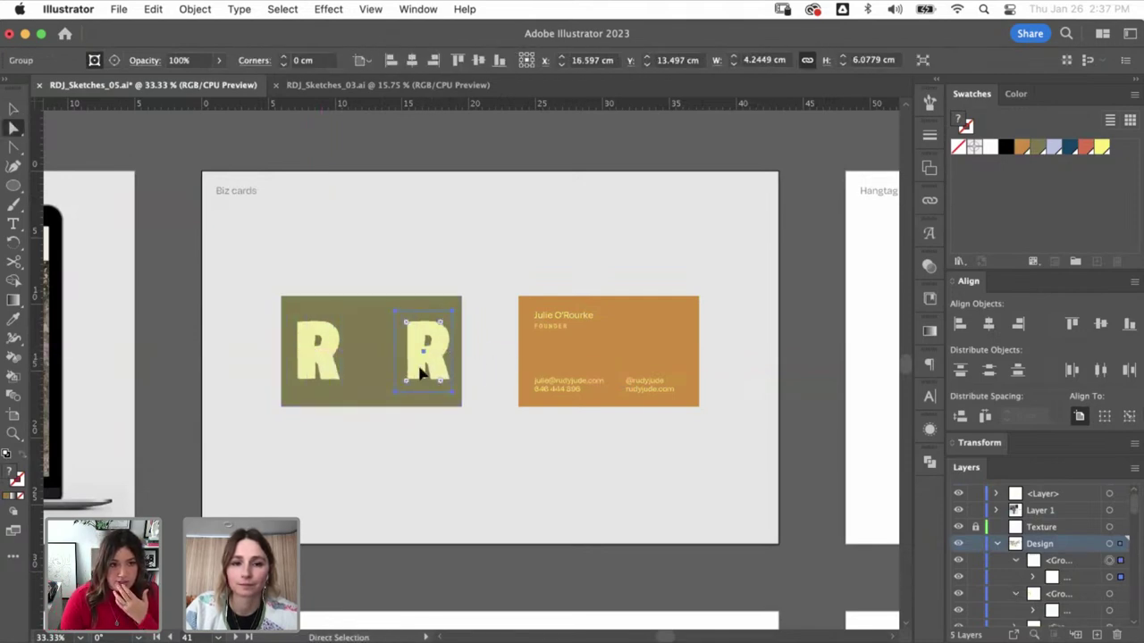
key("super+shift+a")
- Adjust the copy's clipping mask to reveal the J, then position the J and R on the card
left_click_drag(442, 396, 440, 371)
key("a")
left_click(453, 358)
key("v")
left_click(565, 419)
key("super+space")
left_click_drag(723, 248, 249, 470)
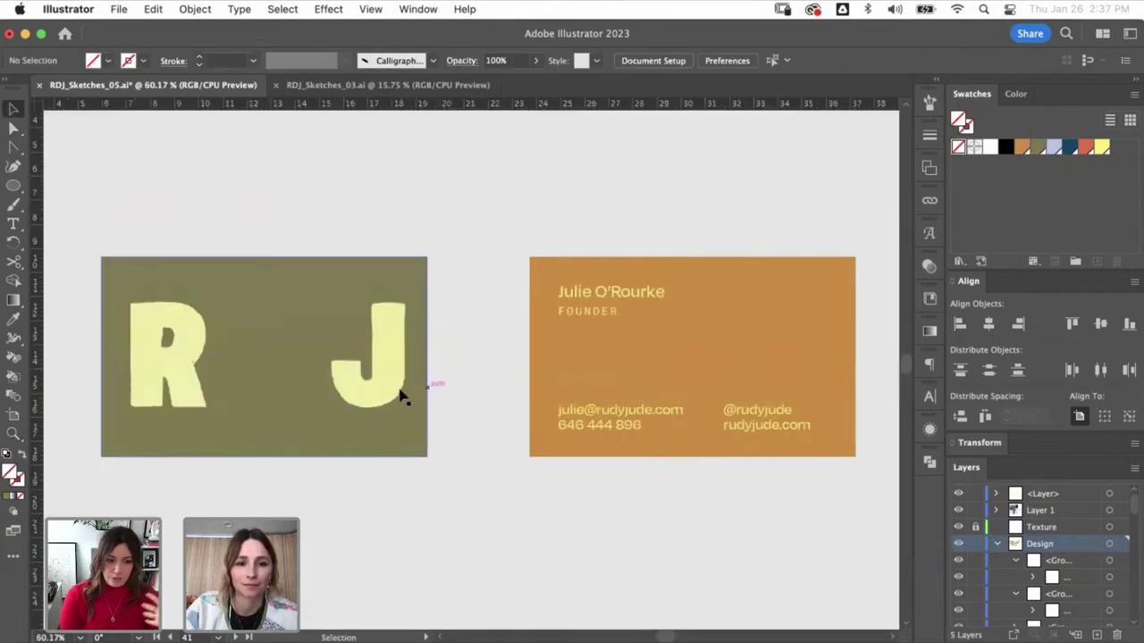
left_click_drag(401, 396, 379, 389)
left_click_drag(174, 366, 164, 370)
key("super+shift+a")
- Select the yellow lettering image and place the RudyJude painted yello 02.png file
key("a")
left_click(169, 383)
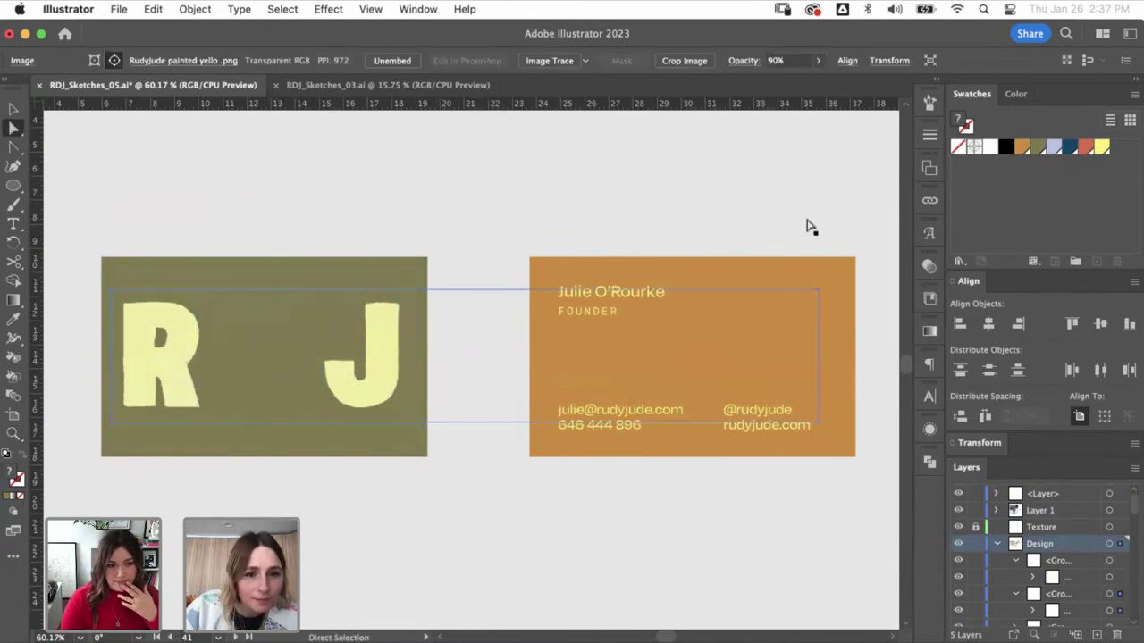
left_click(930, 200)
left_click(904, 93)
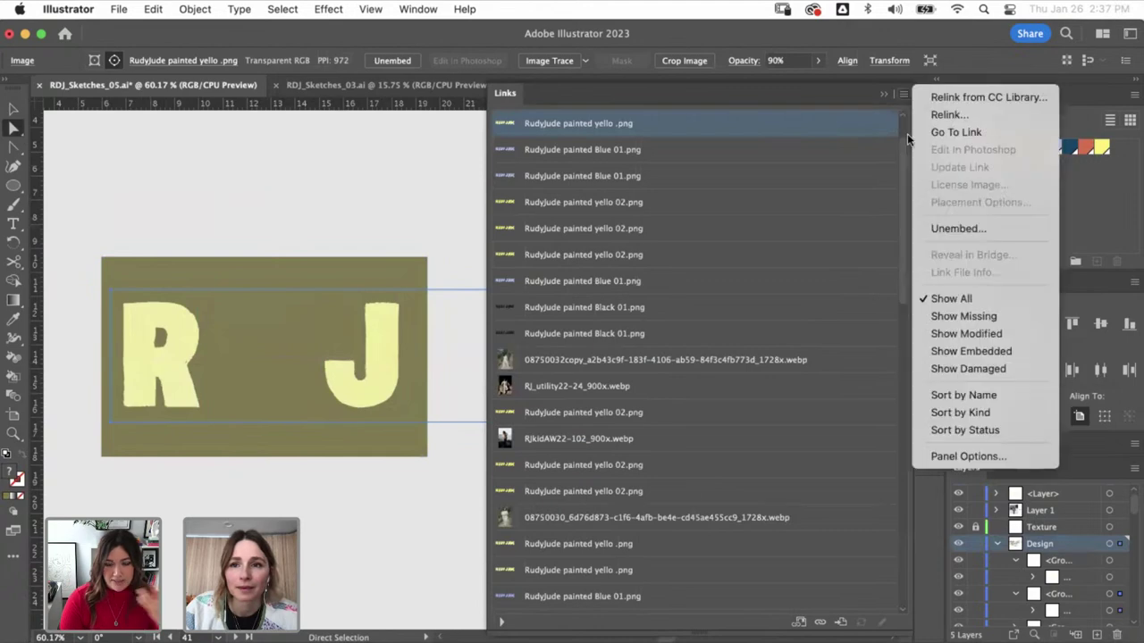
left_click(938, 139)
key("super+shift+p")
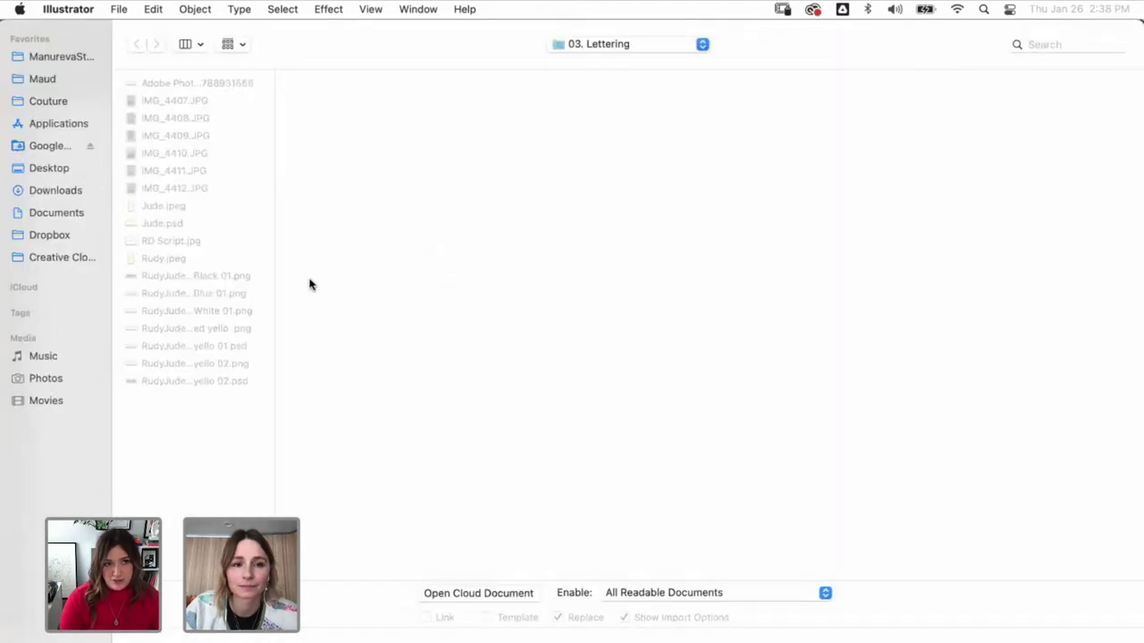
left_click(217, 363)
key("Return")
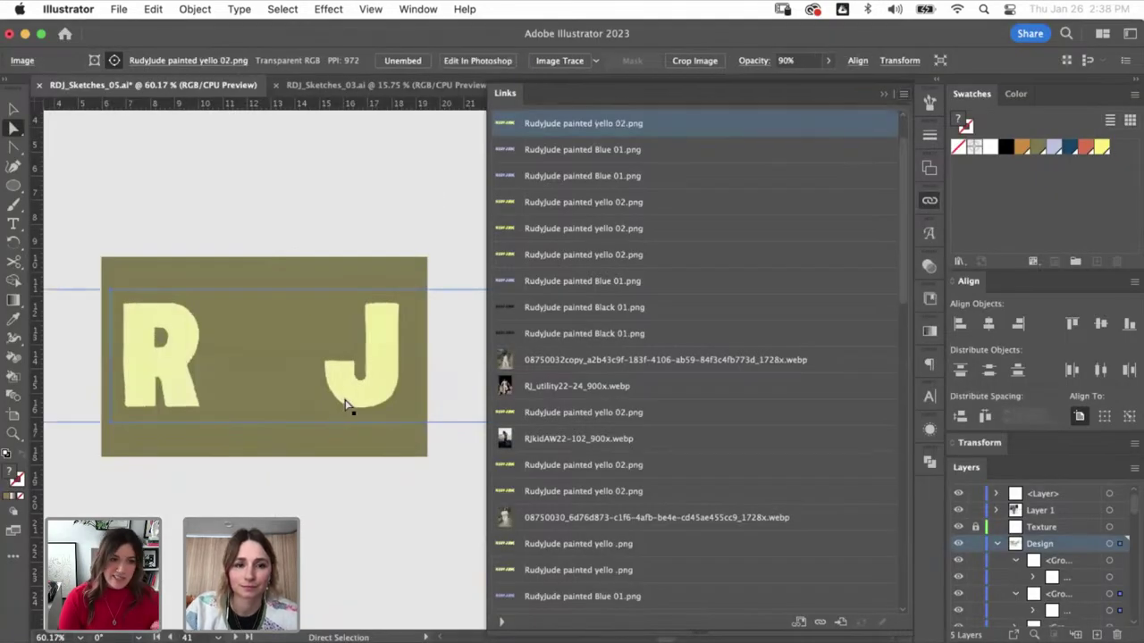
left_click(409, 251)
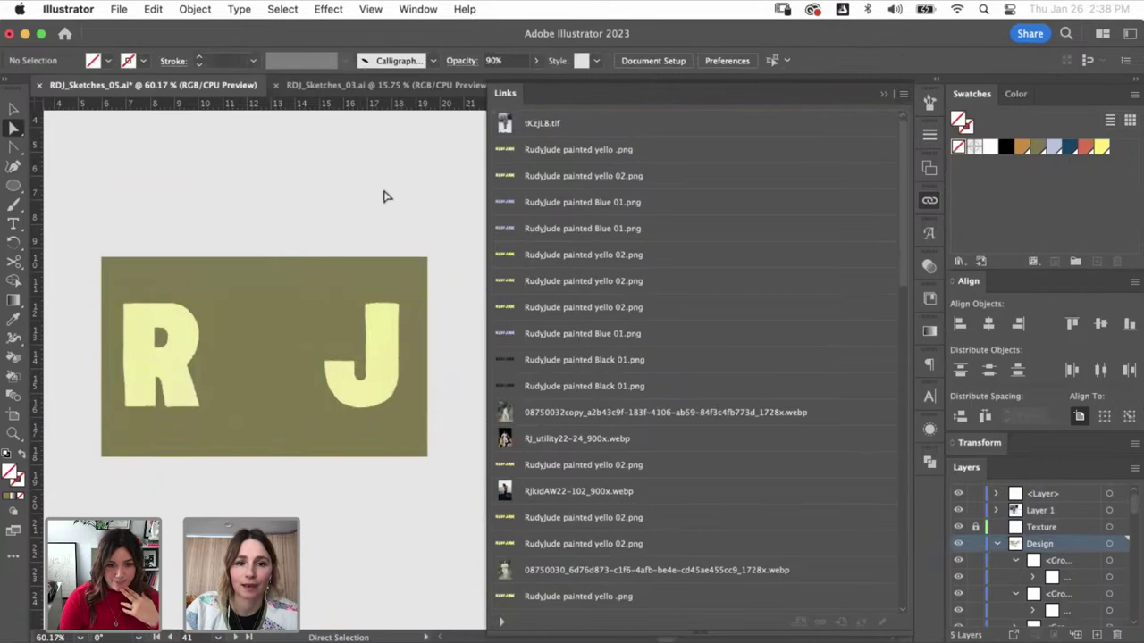
- Relink the J's lettering image to RudyJude painted yello 02.png
key("v")
left_click(385, 373)
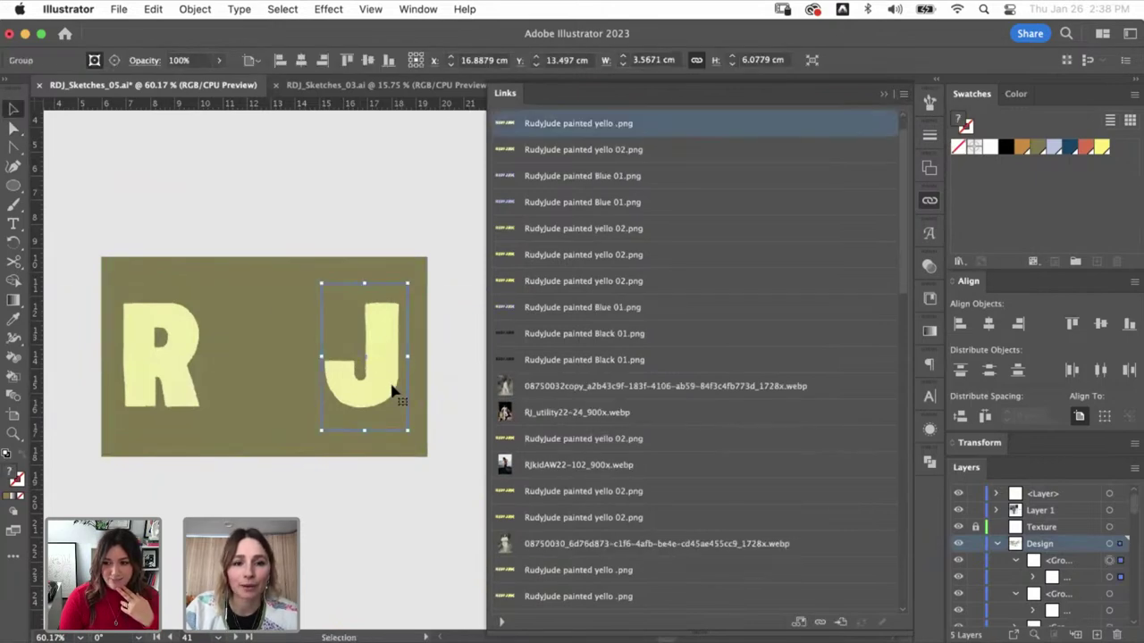
key("a")
left_click(400, 391)
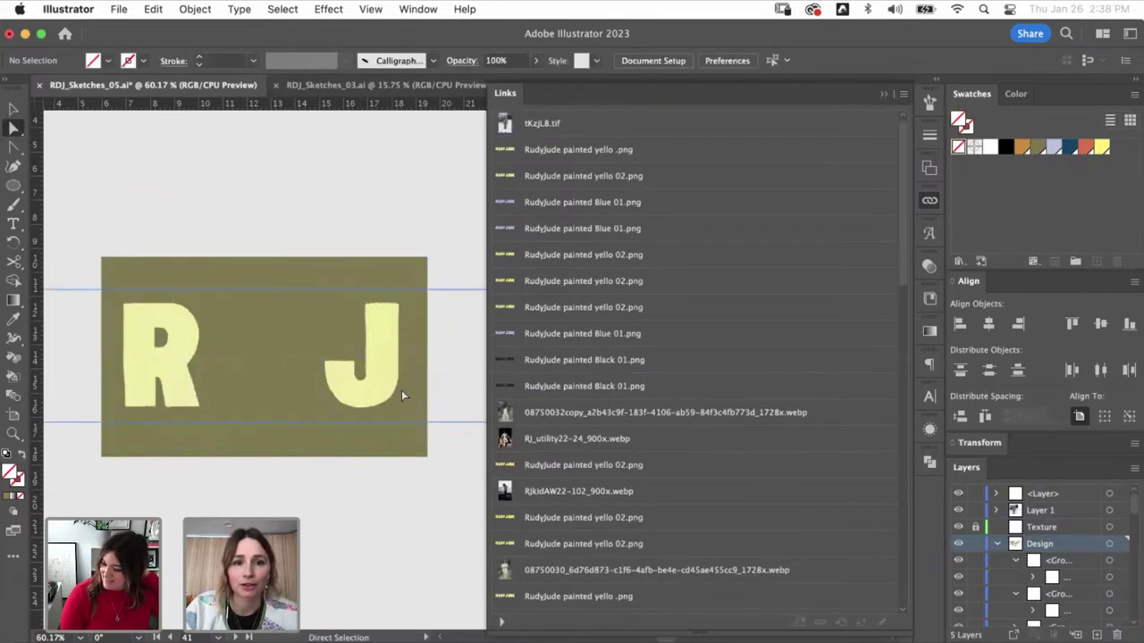
left_click(901, 95)
left_click(947, 113)
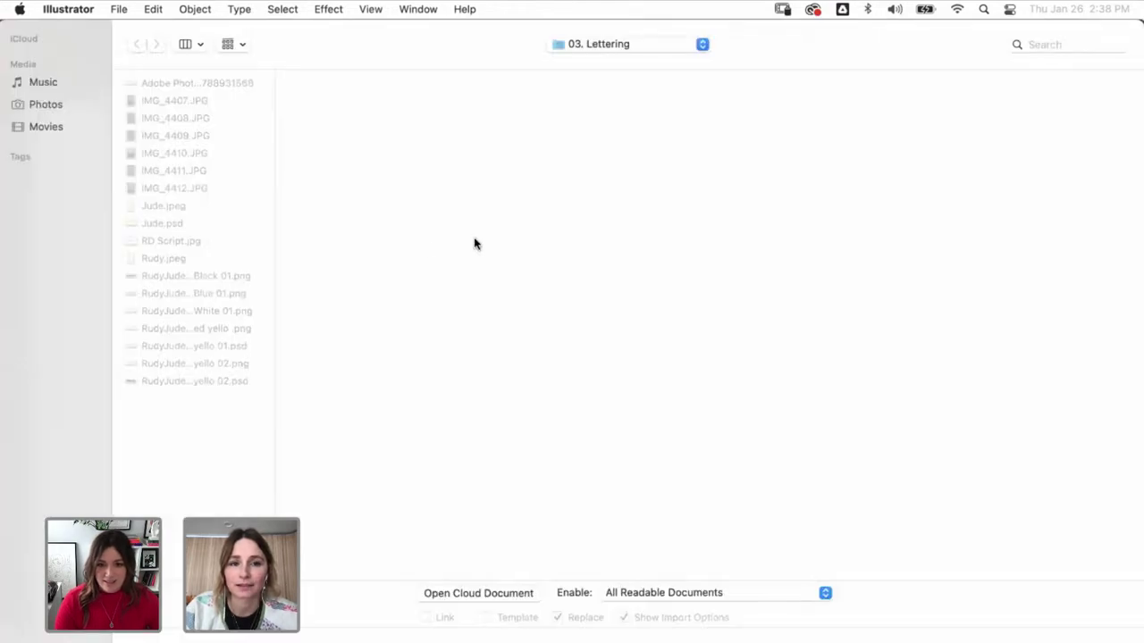
left_click(228, 364)
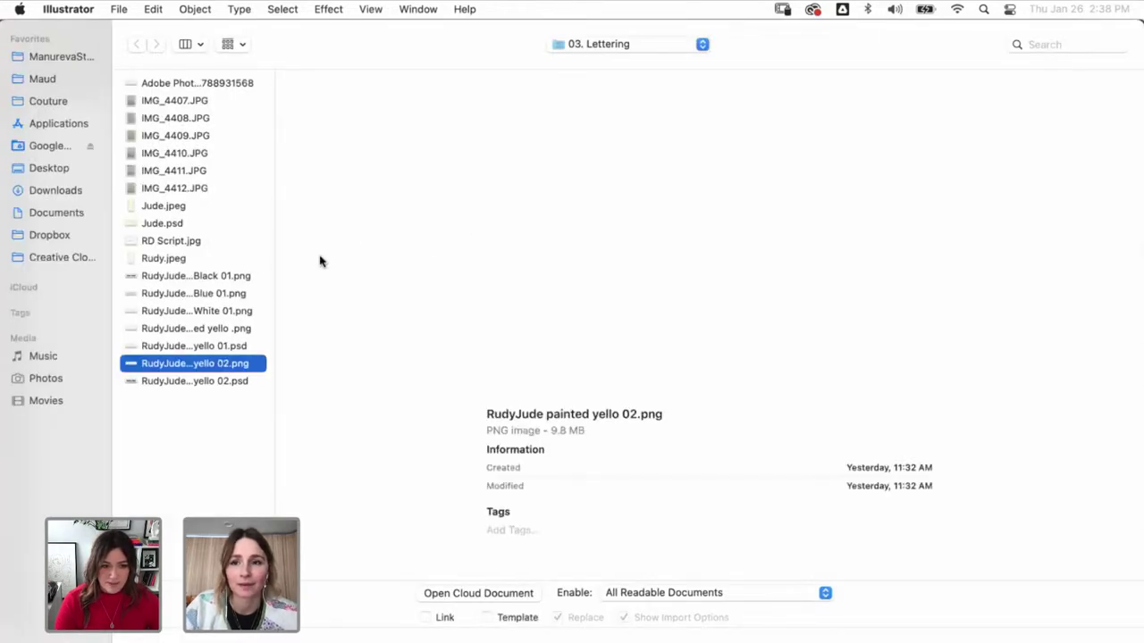
key("Return")
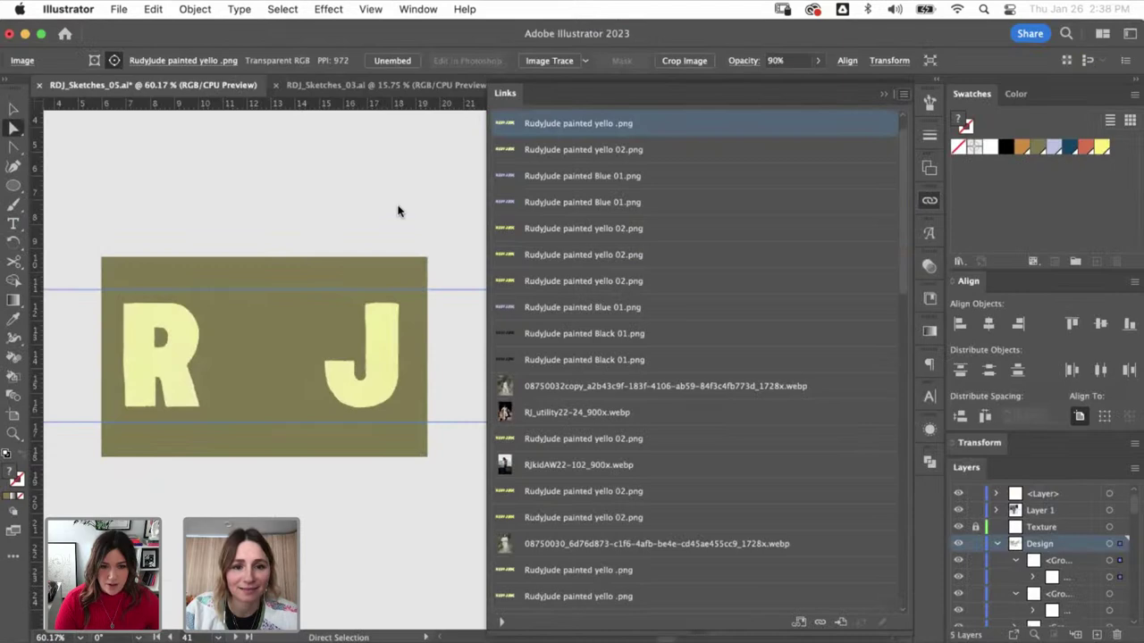
- Draw a short yellow line between the R and J
key("v")
left_click(396, 199)
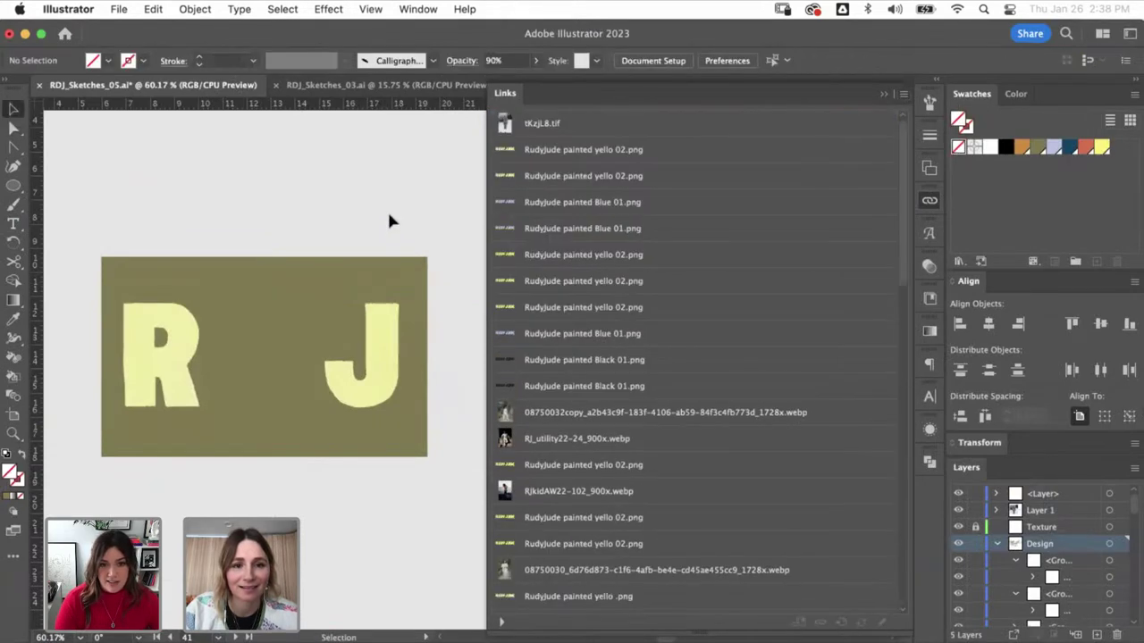
left_click_drag(14, 186, 64, 258)
left_click_drag(212, 360, 310, 360)
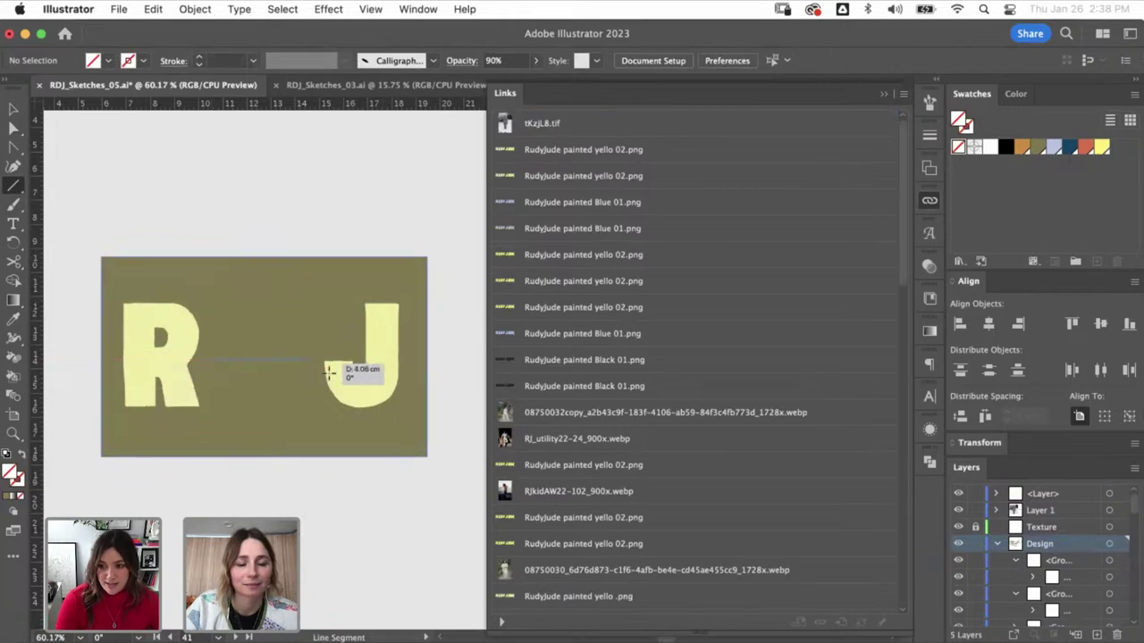
left_click(1098, 150)
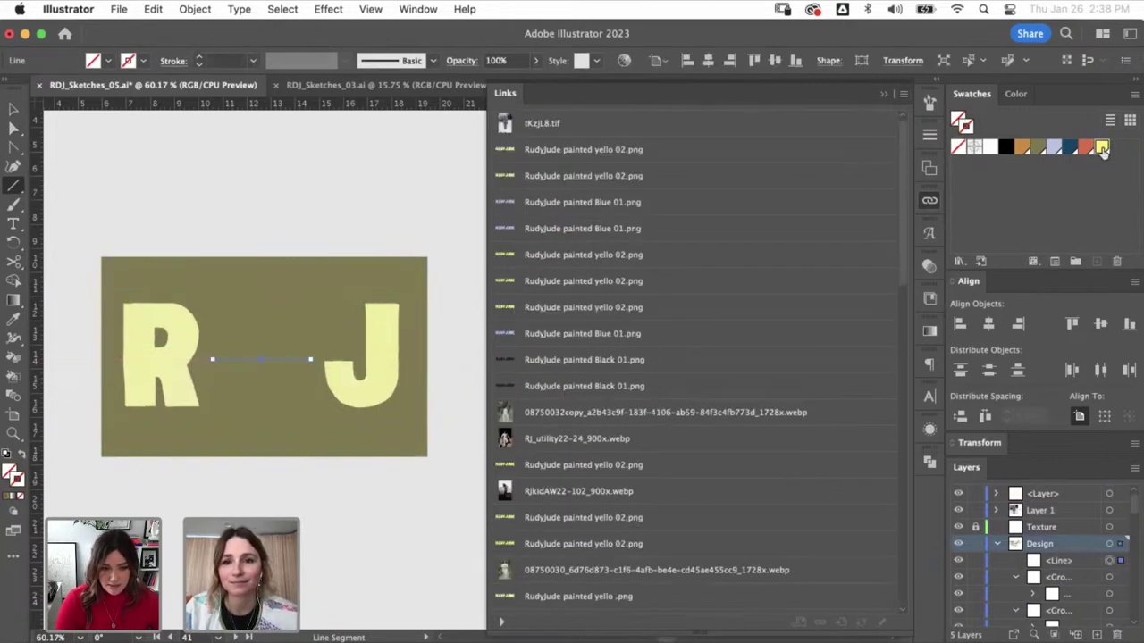
key("super+shift+a")
key("v")
- Zoom to the R J artboard and select the R and J letter groups
key("super+minus")
key("super+minus")
key("super+minus")
key("super+minus")
key("super+minus")
key("super+minus")
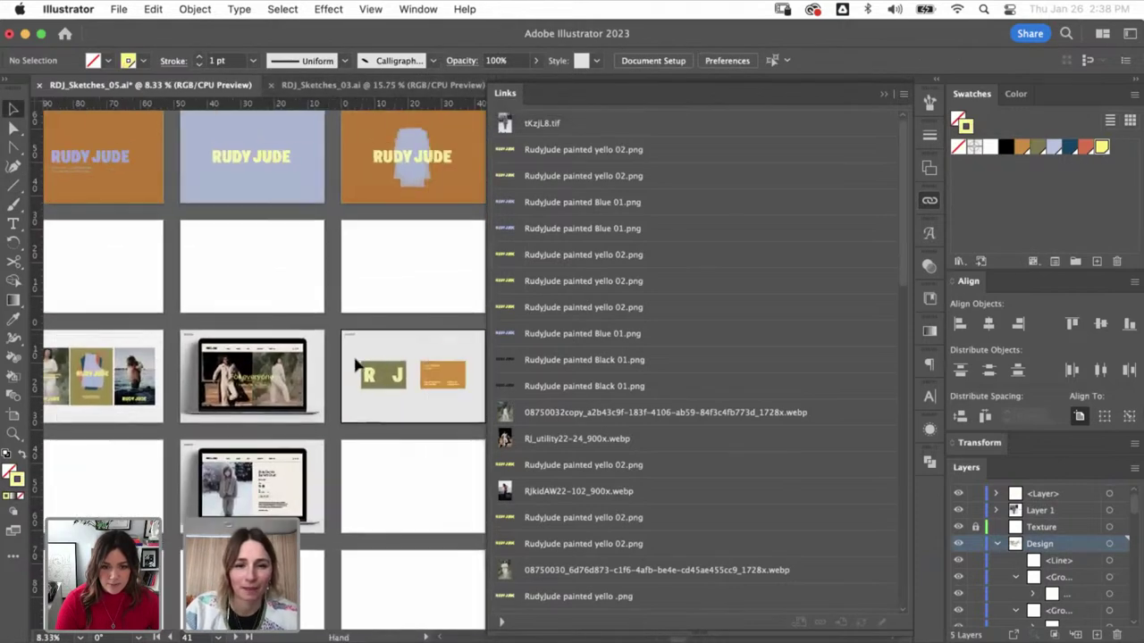
left_click_drag(398, 330, 447, 393)
left_click(360, 356)
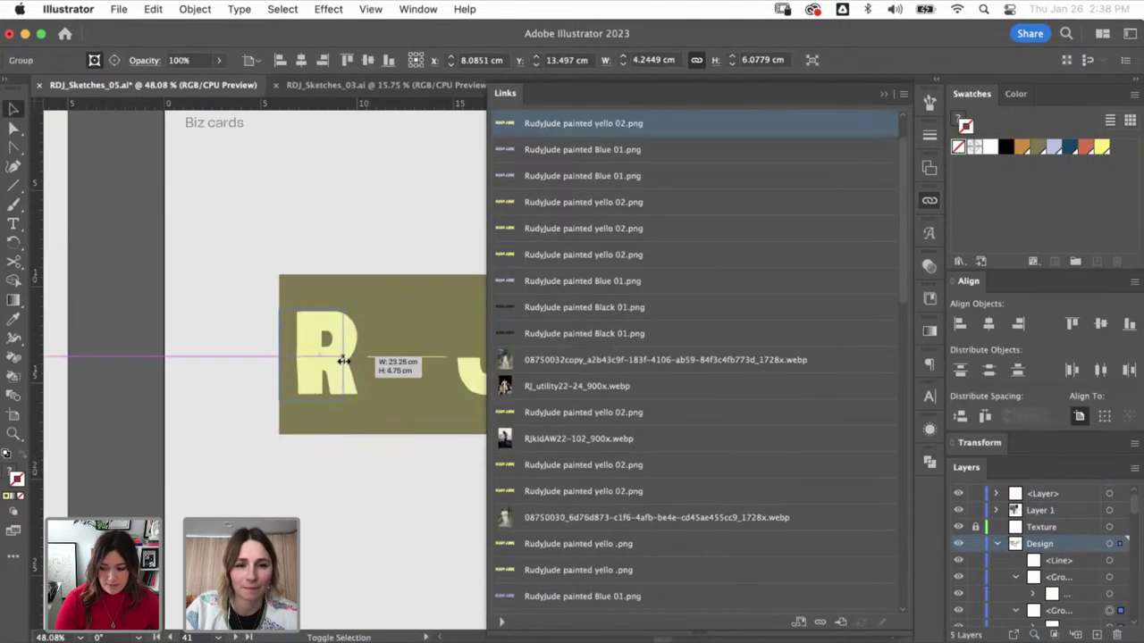
scroll(401, 414, "right", 5)
left_click(298, 383)
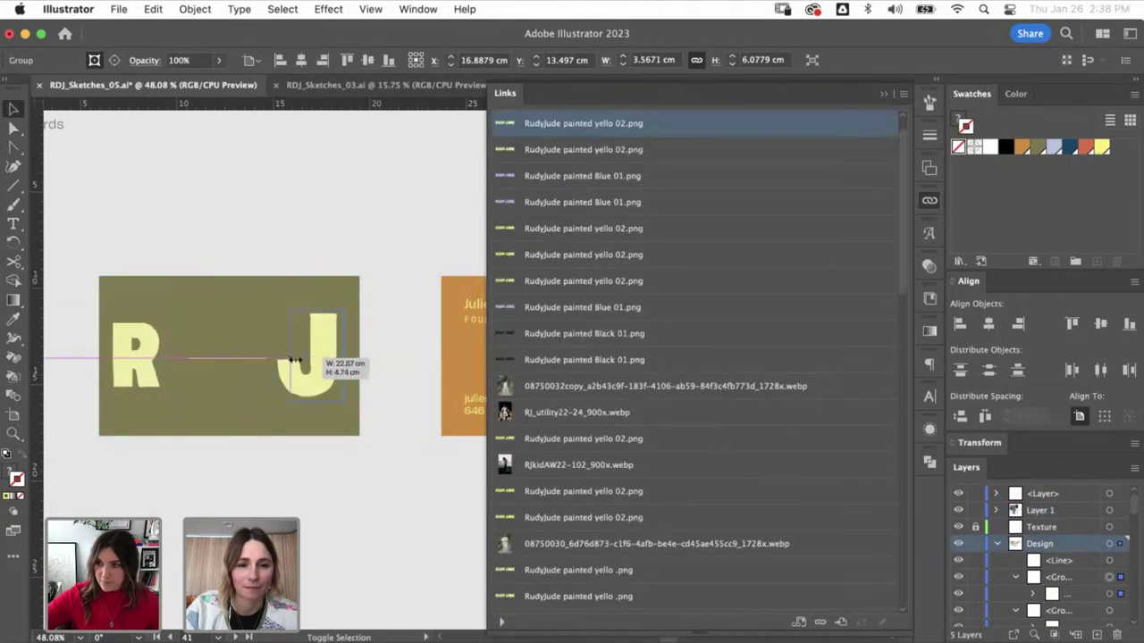
left_click(313, 366)
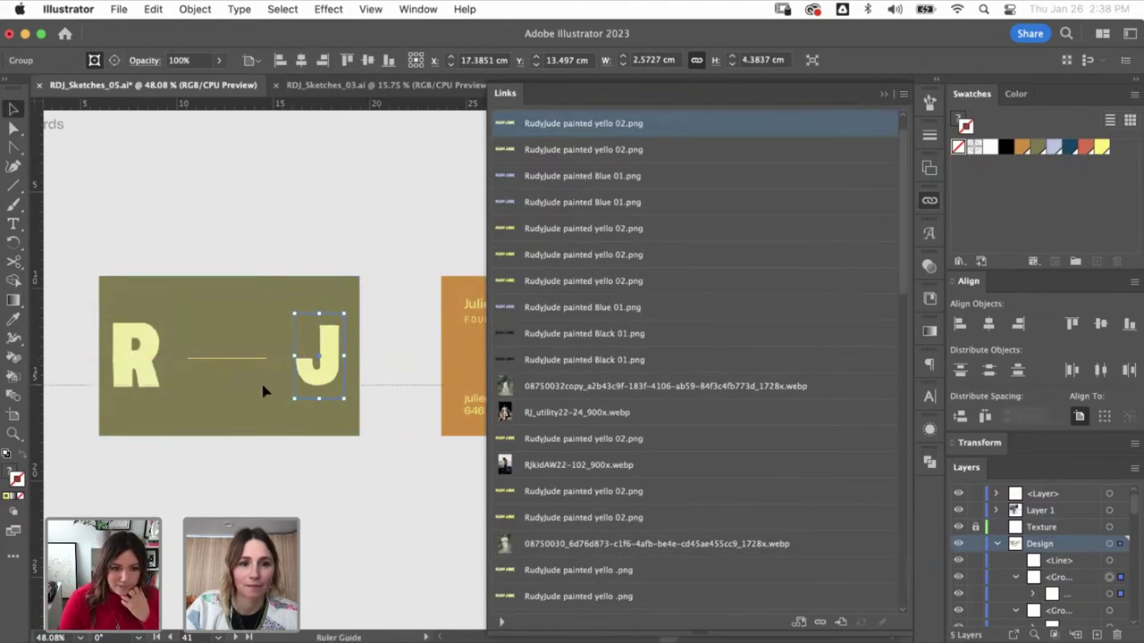
left_click(276, 200)
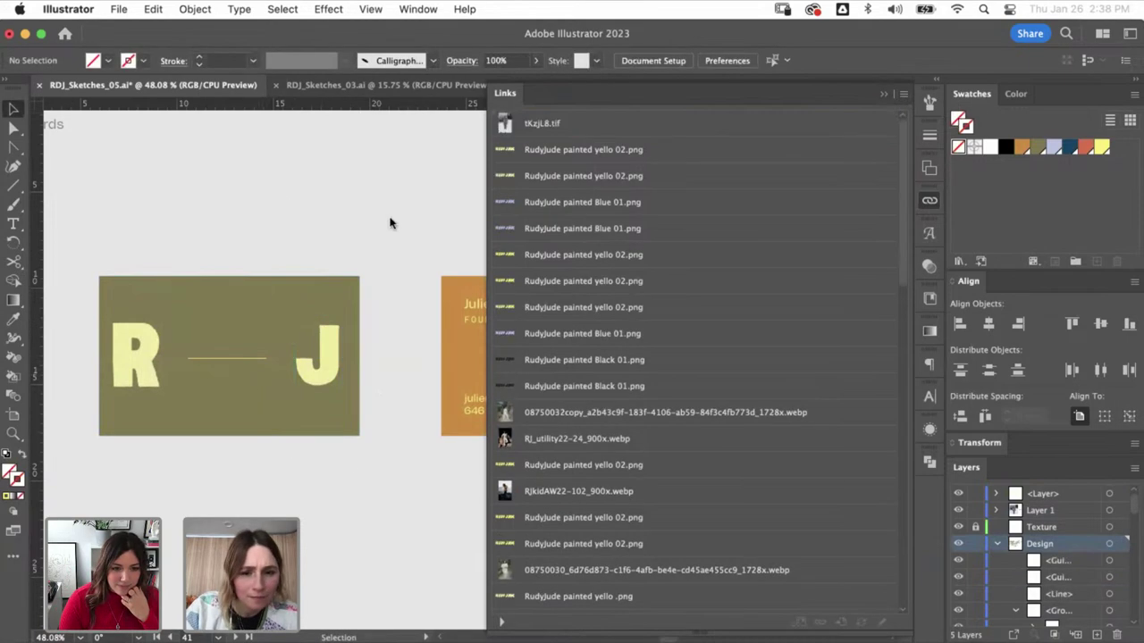
- Close the Links panel and nudge the short line between the R and J
left_click(862, 95)
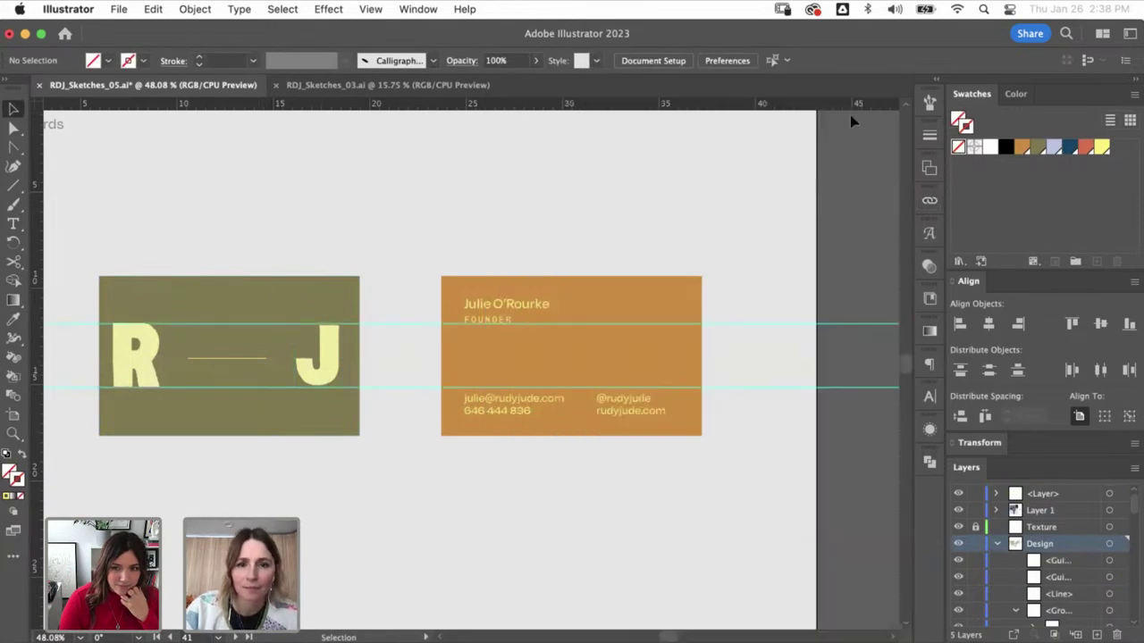
key("a")
left_click(194, 366)
left_click(284, 441)
key("v")
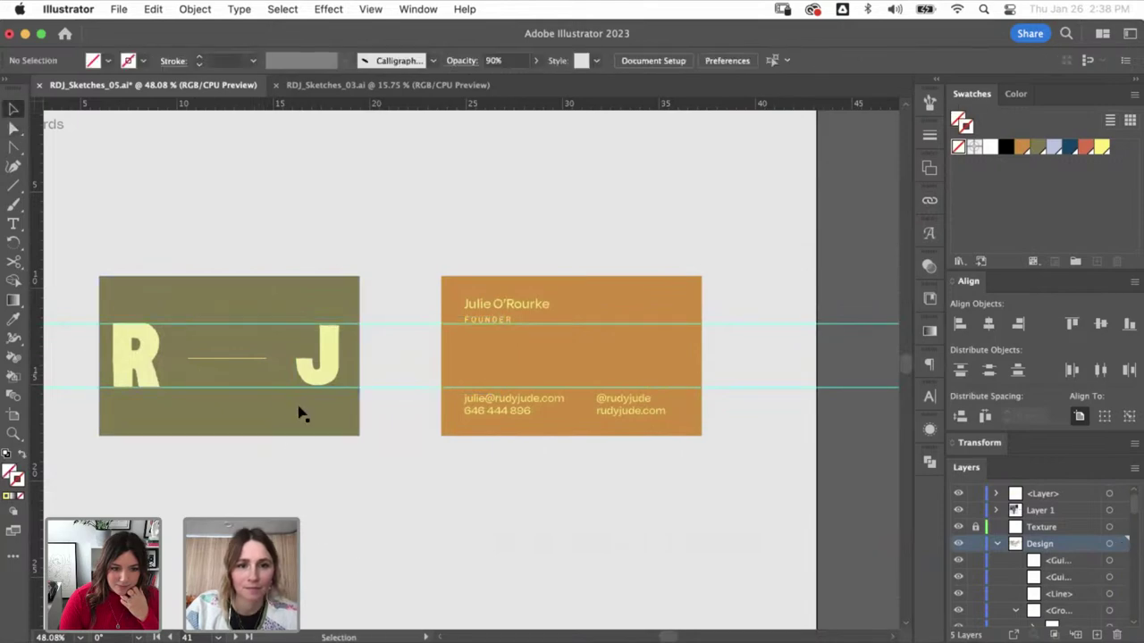
left_click_drag(253, 363, 255, 366)
left_click(309, 253)
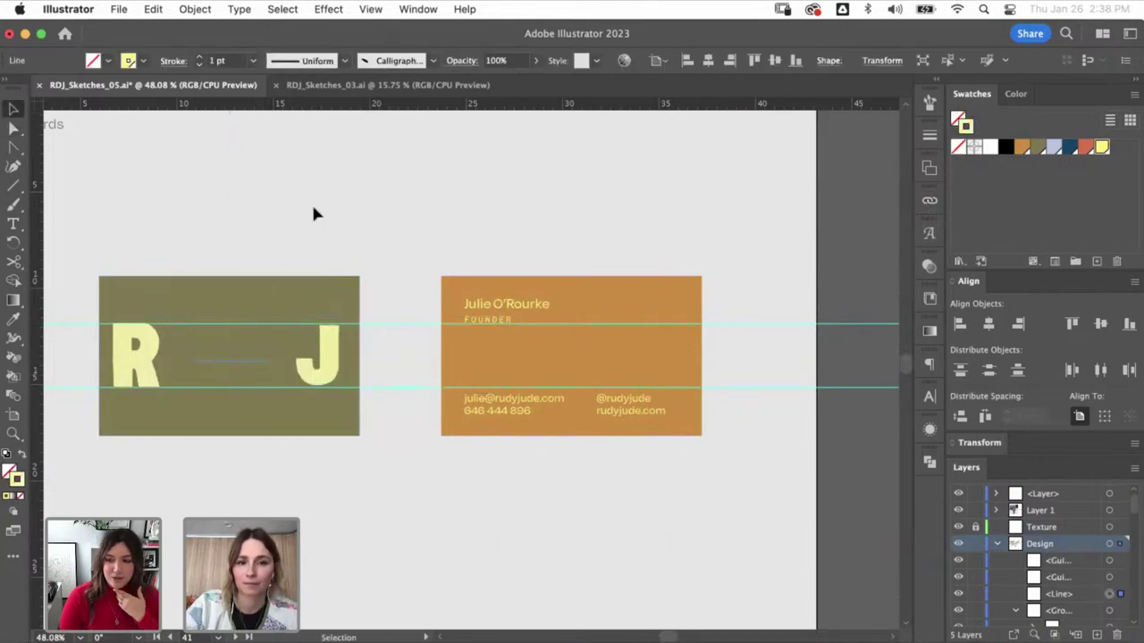
- Enlarge the J slightly from its bottom edge and move it up between the guides
left_click(340, 370)
key("z")
left_click_drag(371, 279, 390, 452)
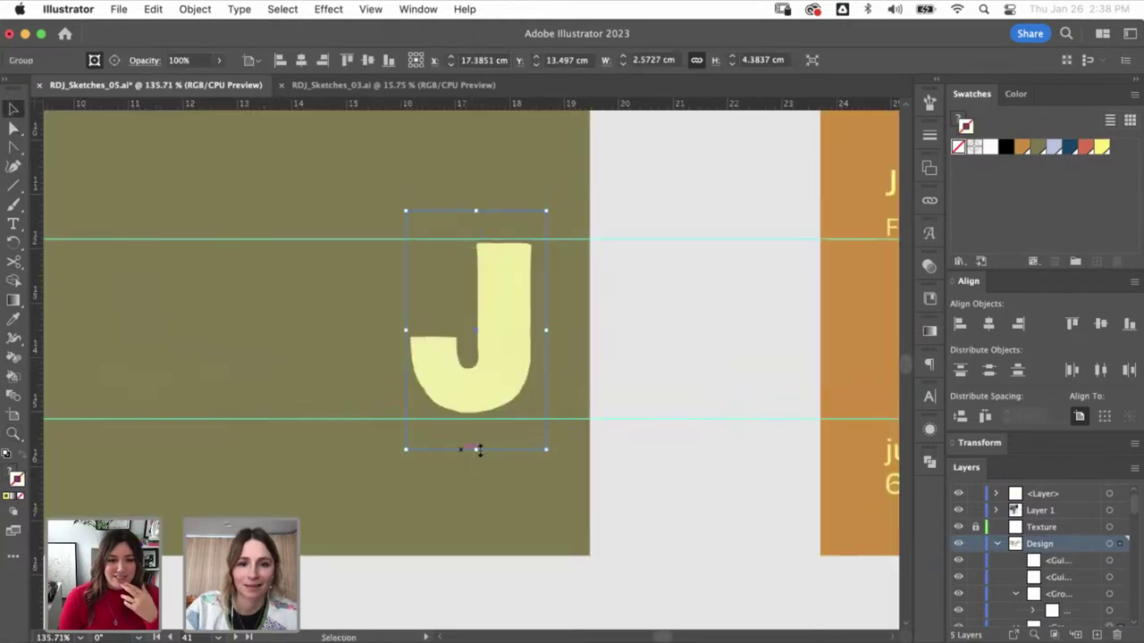
left_click_drag(477, 452, 478, 460)
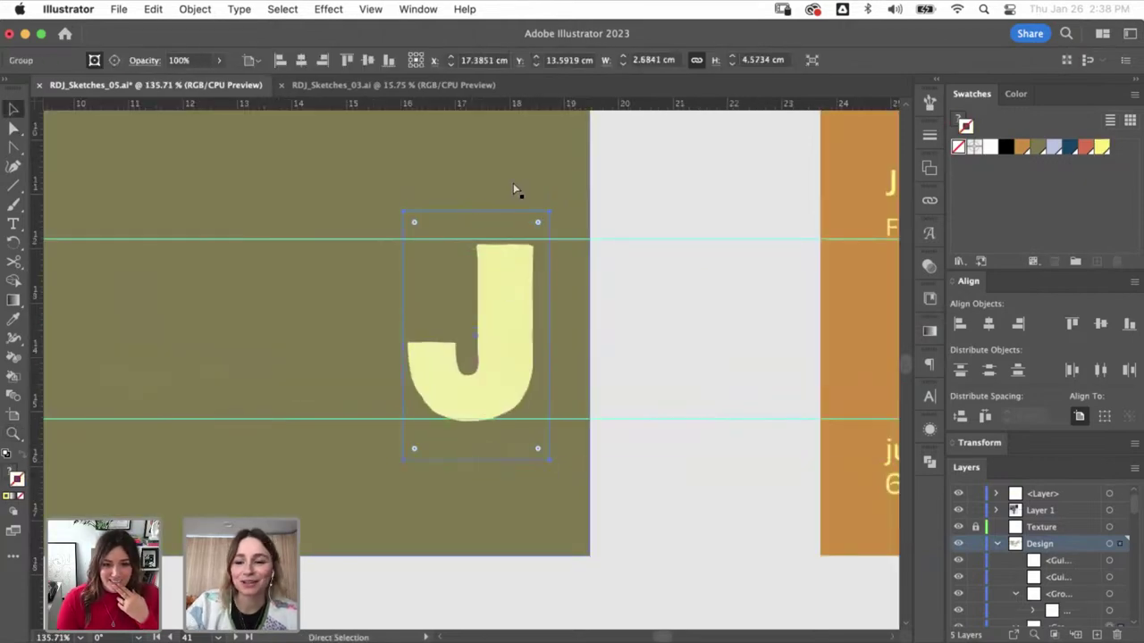
left_click_drag(500, 298, 499, 293)
key("super+minus")
key("super+minus")
key("super+minus")
key("super+minus")
key("super+minus")
key("super+minus")
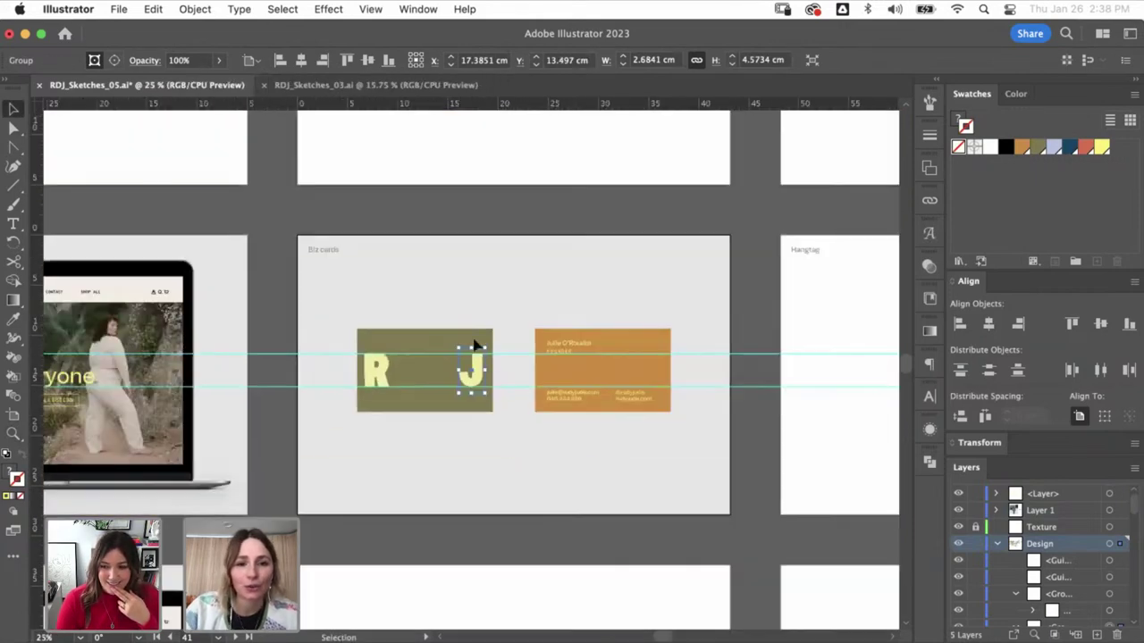
left_click(477, 382)
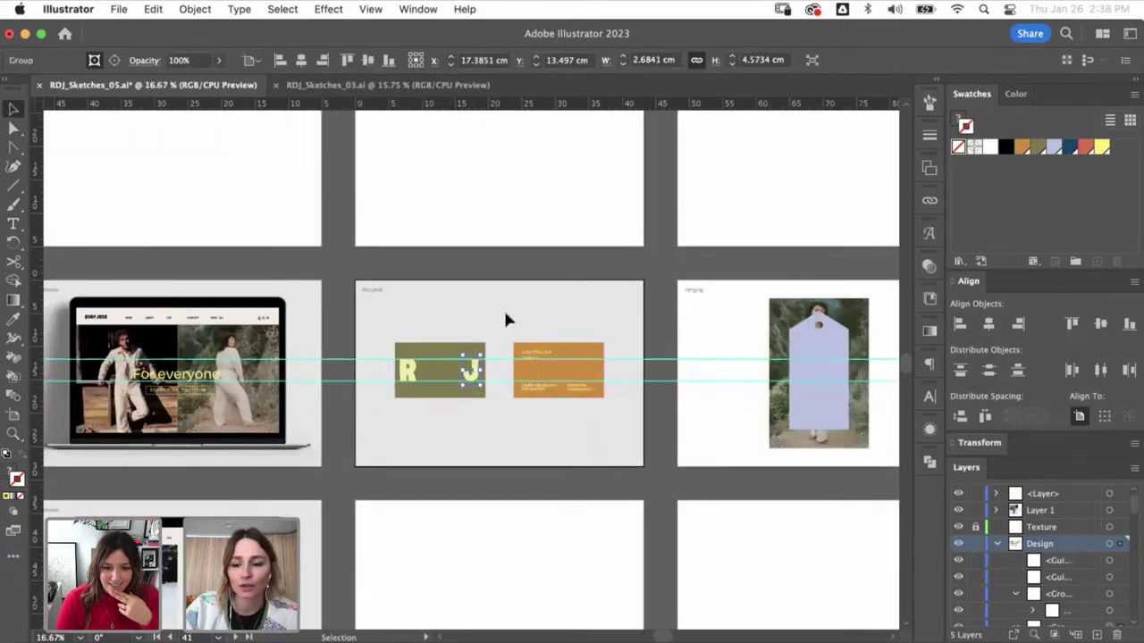
- Pan to the Posters artboard and select the yellow RUDY JUDE image
left_click(449, 310)
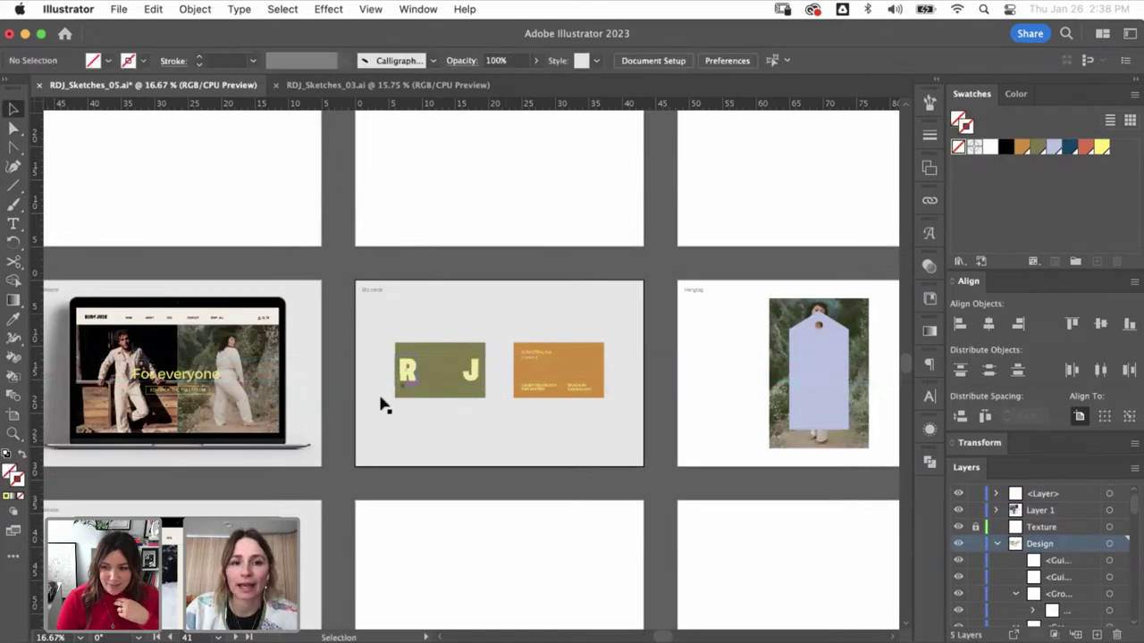
scroll(465, 470, "up", 5)
scroll(464, 469, "left", 5)
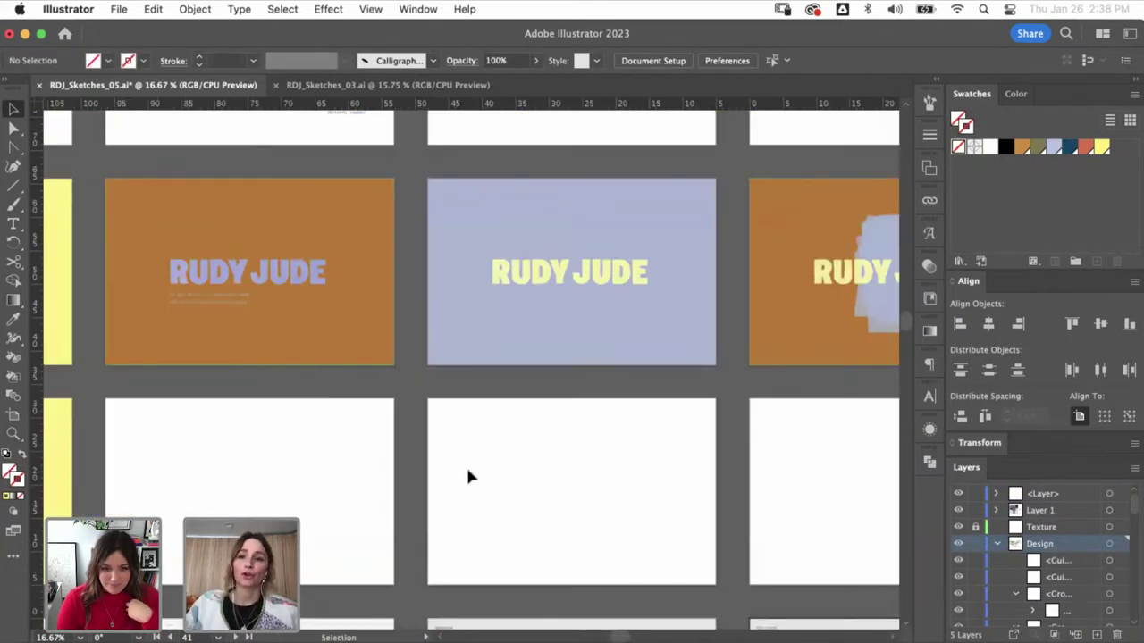
scroll(396, 379, "left", 5)
scroll(402, 393, "up", 2)
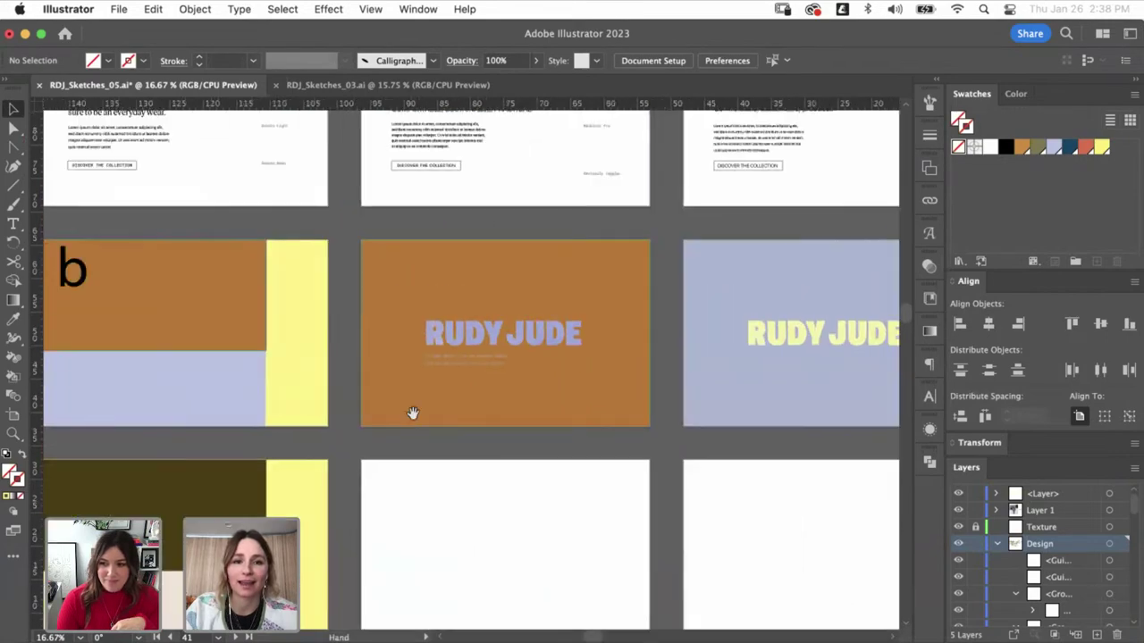
scroll(512, 476, "up", 5)
scroll(512, 476, "left", 7)
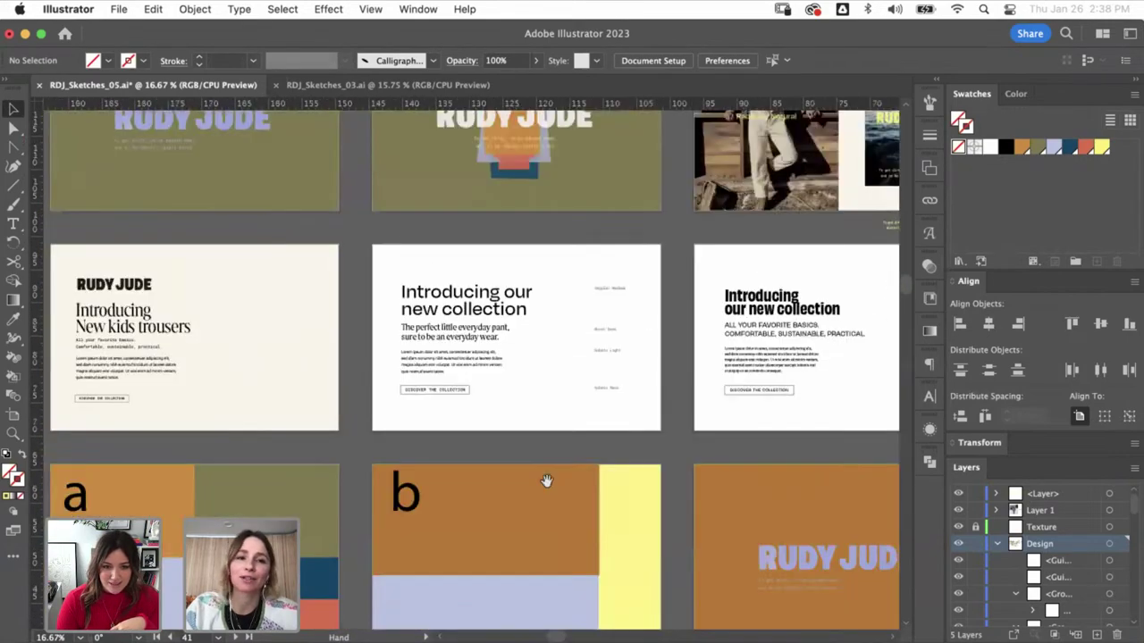
scroll(386, 332, "left", 5)
scroll(387, 332, "up", 2)
scroll(402, 393, "up", 3)
scroll(402, 393, "right", 3)
scroll(412, 451, "down", 5)
scroll(412, 452, "right", 4)
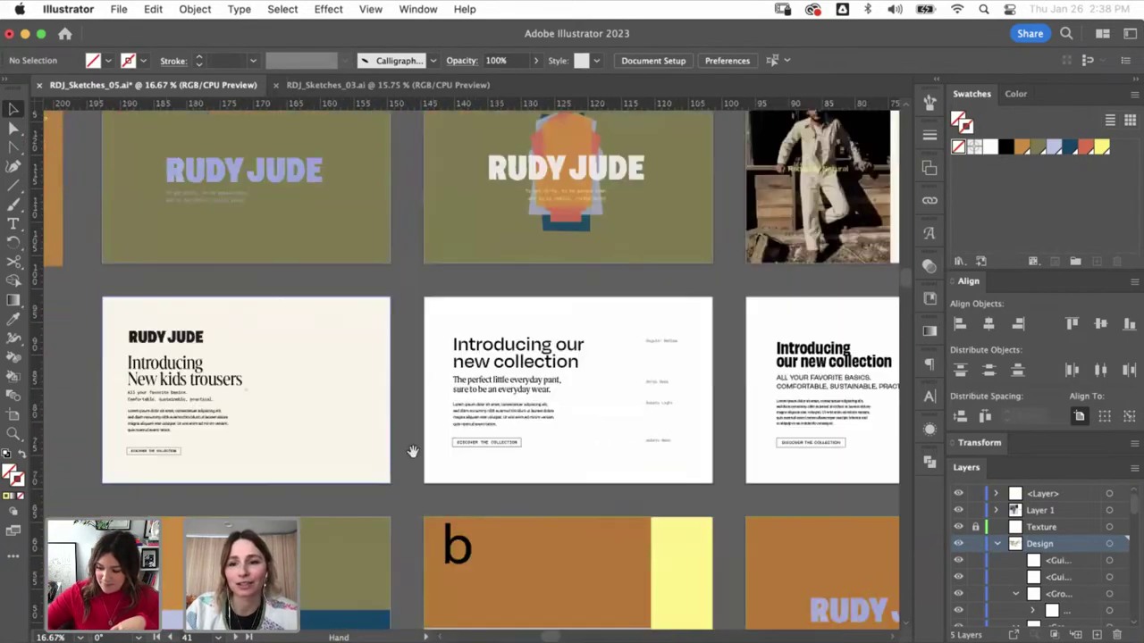
scroll(394, 438, "down", 5)
scroll(403, 455, "down", 10)
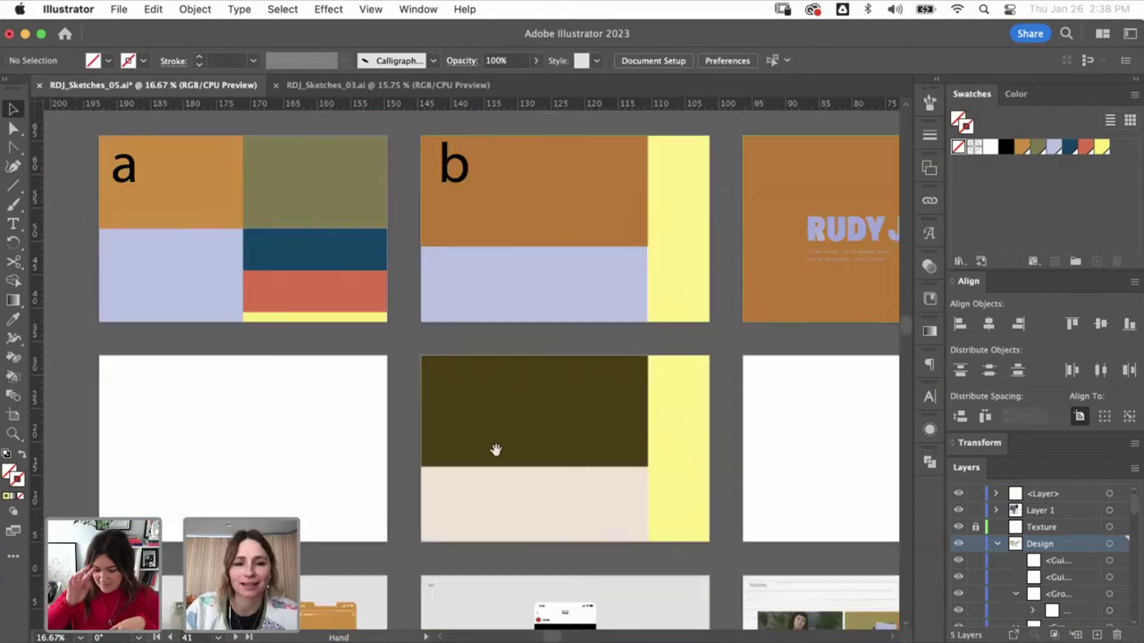
scroll(495, 449, "left", 1)
scroll(408, 444, "down", 2)
scroll(408, 444, "right", 3)
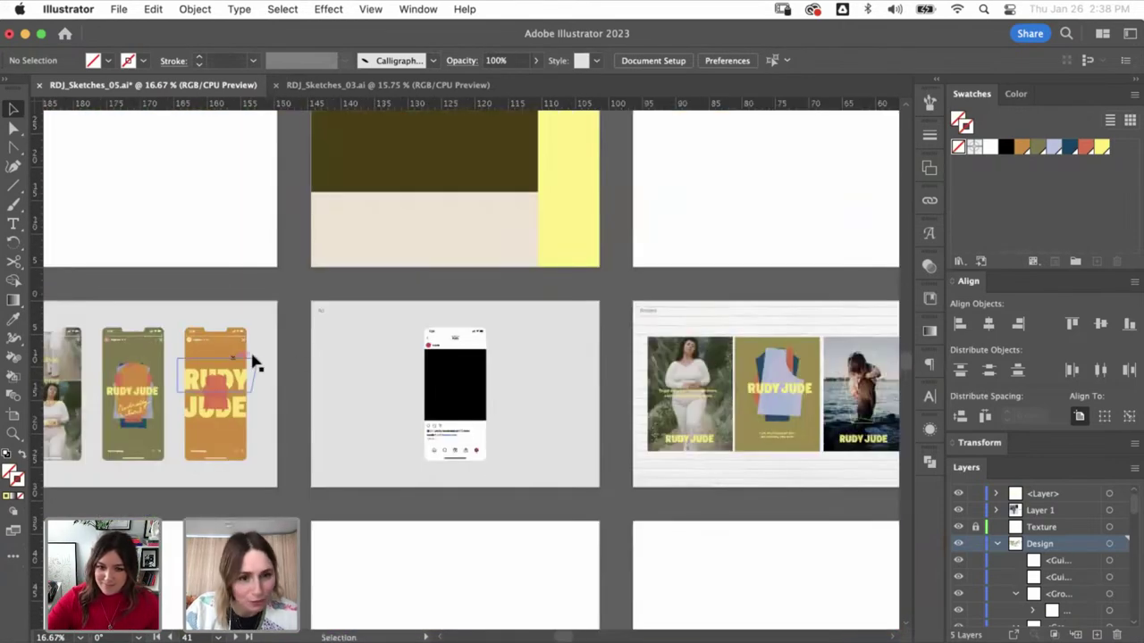
scroll(488, 479, "down", 3)
scroll(488, 480, "right", 6)
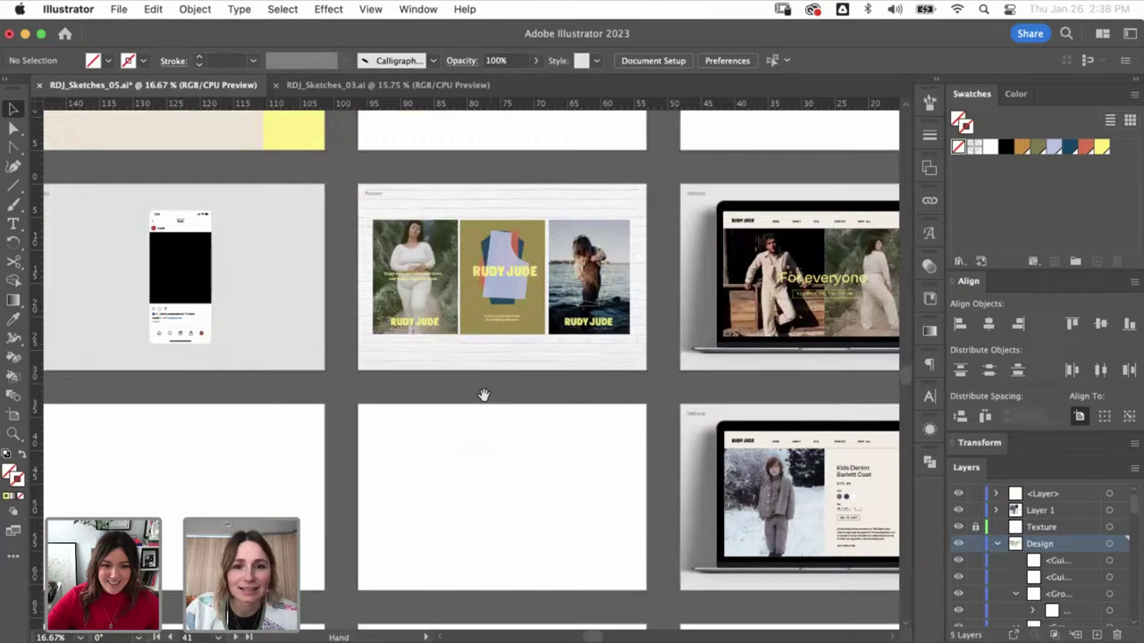
left_click(507, 279)
scroll(471, 523, "down", 3)
scroll(471, 523, "right", 6)
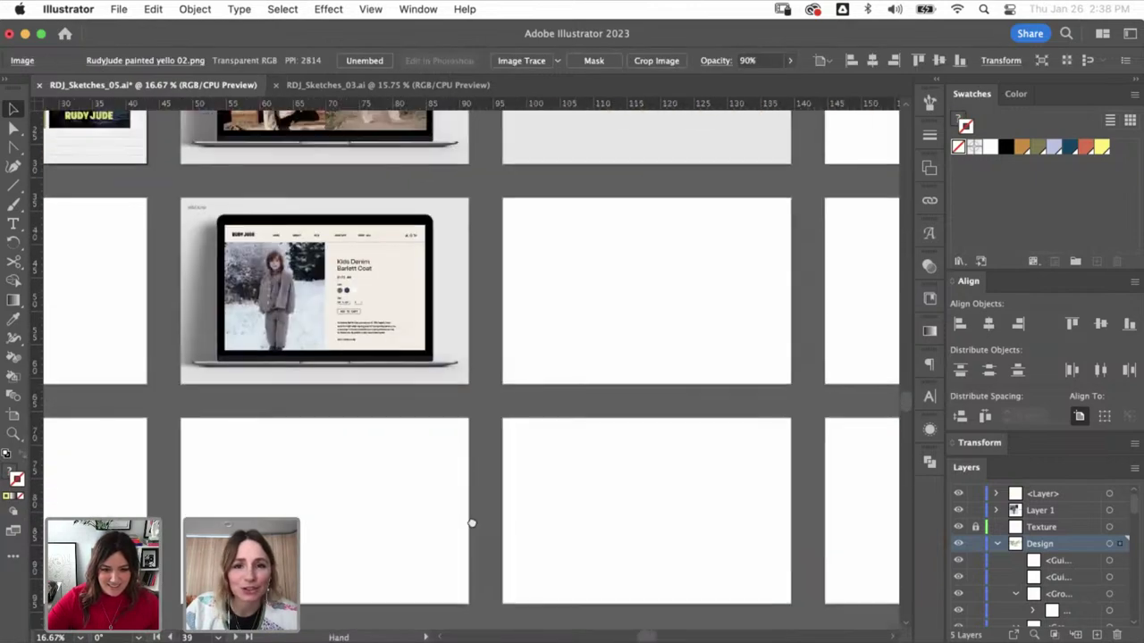
scroll(471, 523, "up", 3)
- Paste the RUDY JUDE image below the olive card and draw a rectangle over its R
scroll(439, 173, "up", 5)
key("super+v")
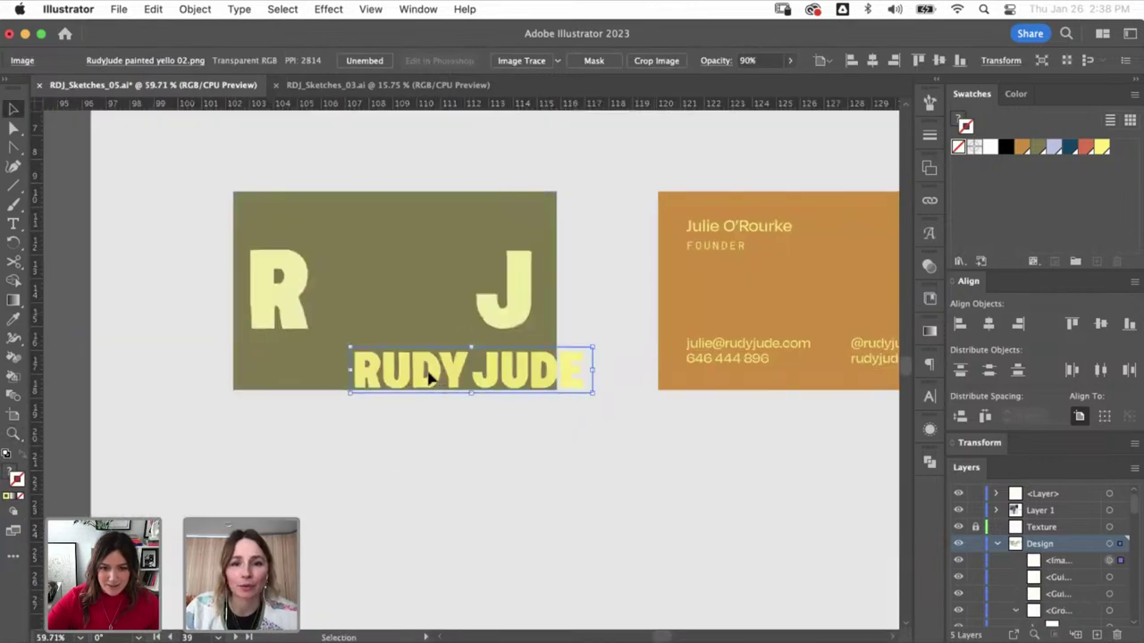
left_click_drag(429, 379, 392, 483)
left_click(13, 186)
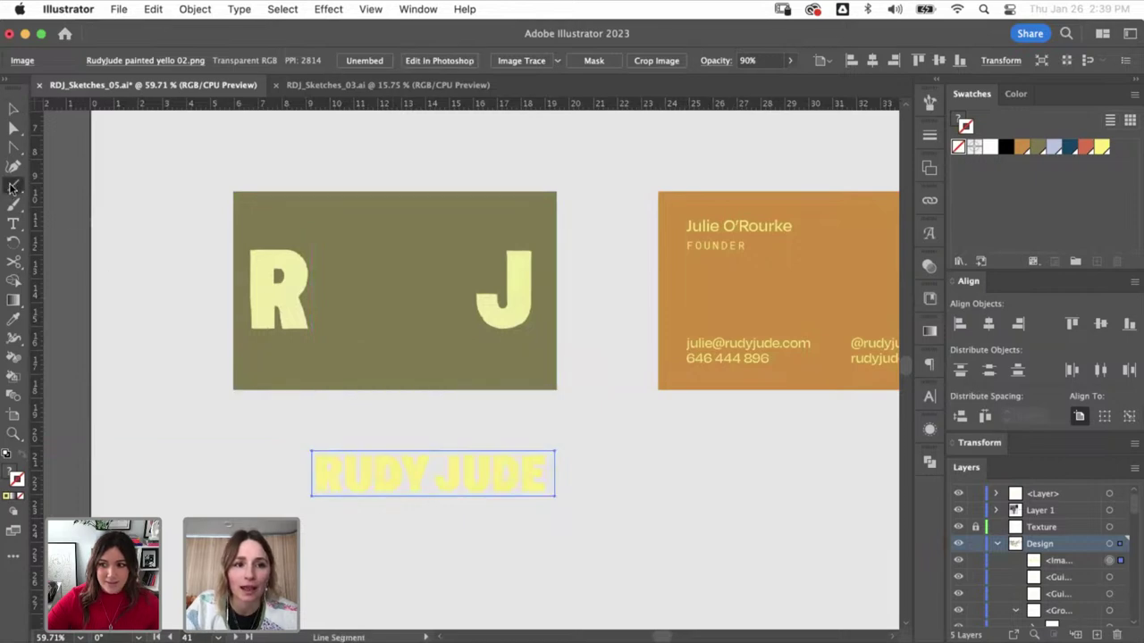
left_click_drag(14, 192, 71, 186)
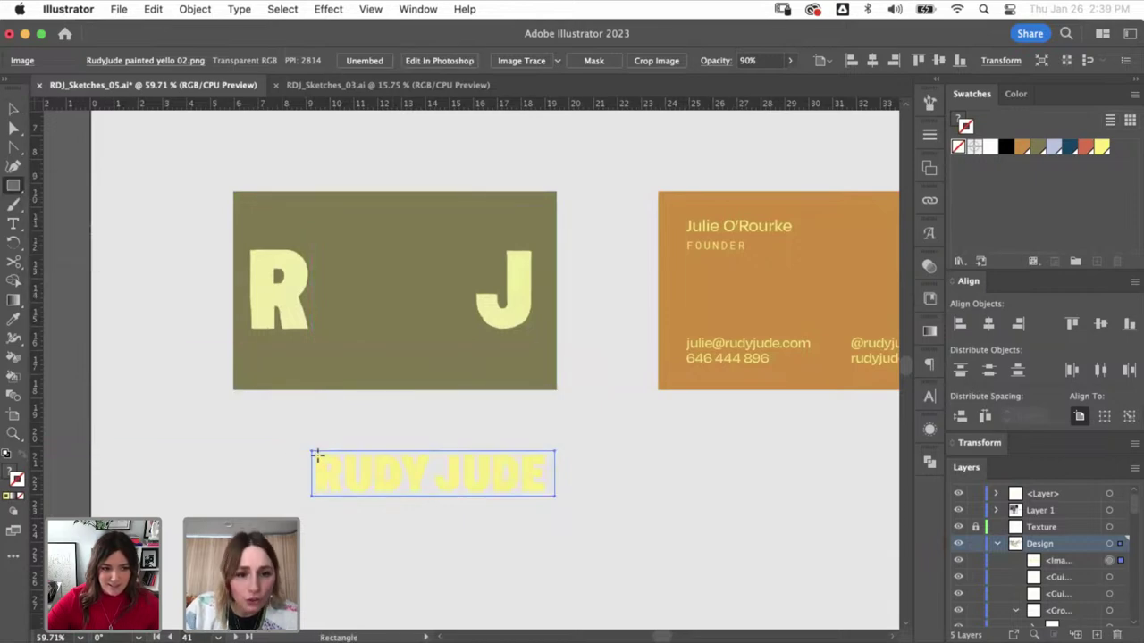
left_click_drag(316, 453, 313, 333)
- Clip the image to the rectangle and fit the cropped R onto the card's R
key("v")
left_click(398, 474, "shift")
key("super+7")
left_click_drag(248, 244, 244, 239)
left_click_drag(283, 276, 286, 280)
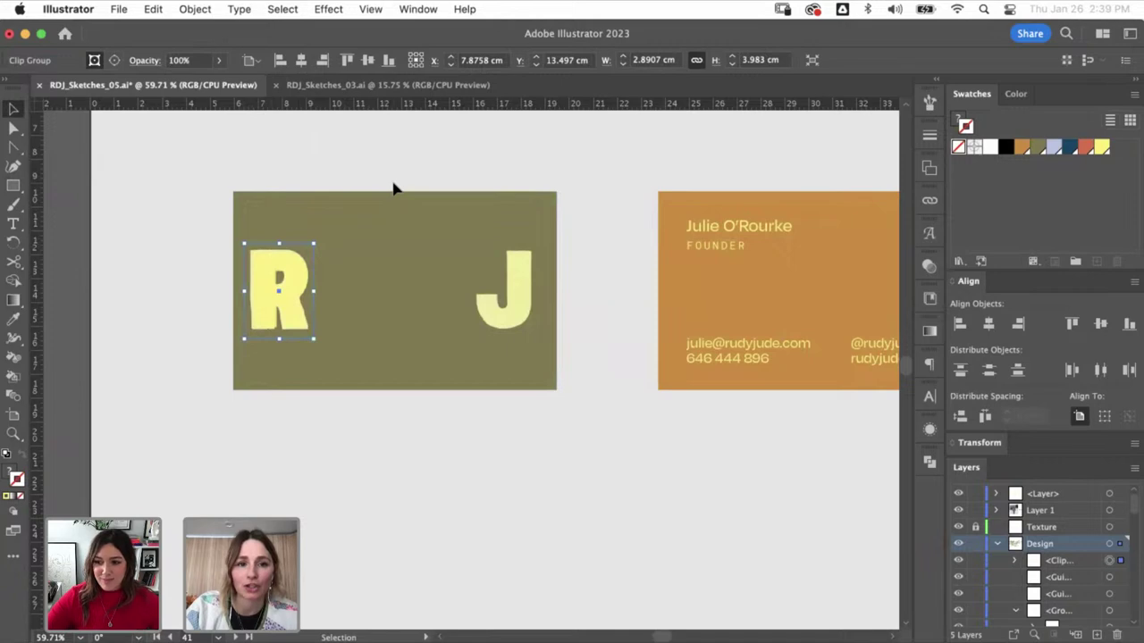
- Re-paste the painted R in place and adjust a corner point of its clipping frame
left_click(319, 256)
left_click(298, 276)
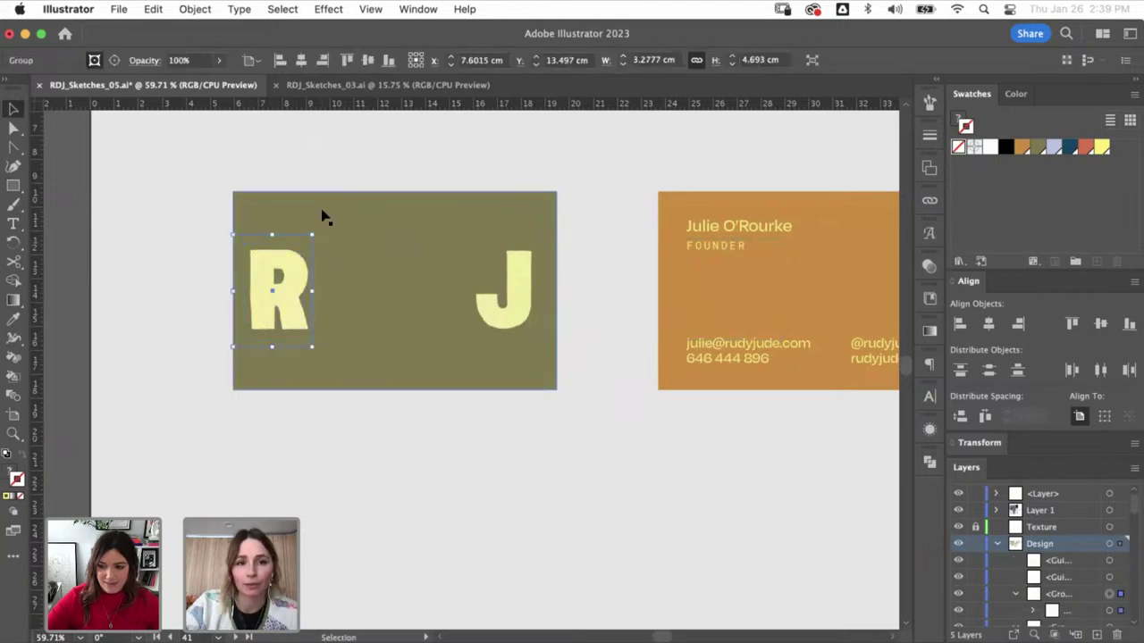
key("super+x")
key("super+f")
left_click(393, 308)
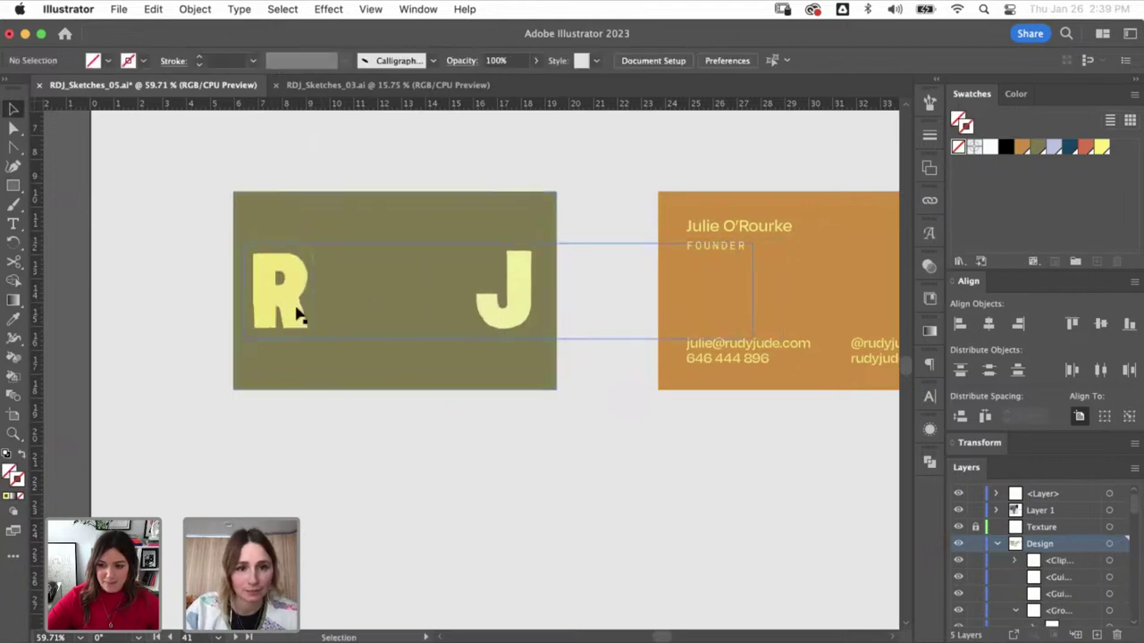
left_click(298, 310)
key("super+equal")
key("a")
left_click(523, 187)
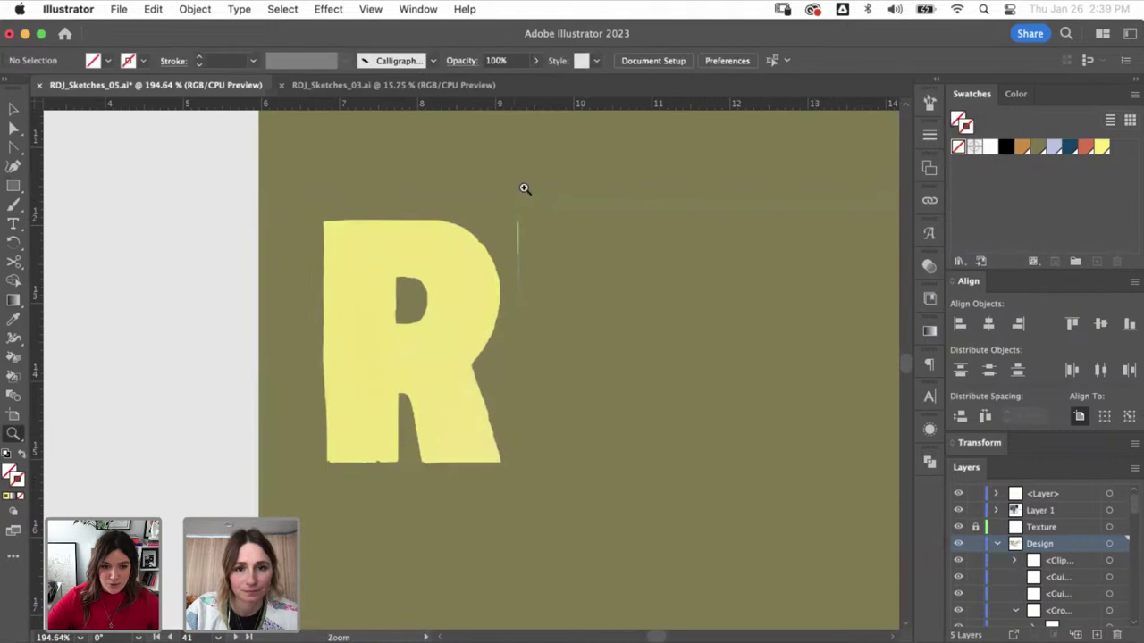
left_click(519, 192)
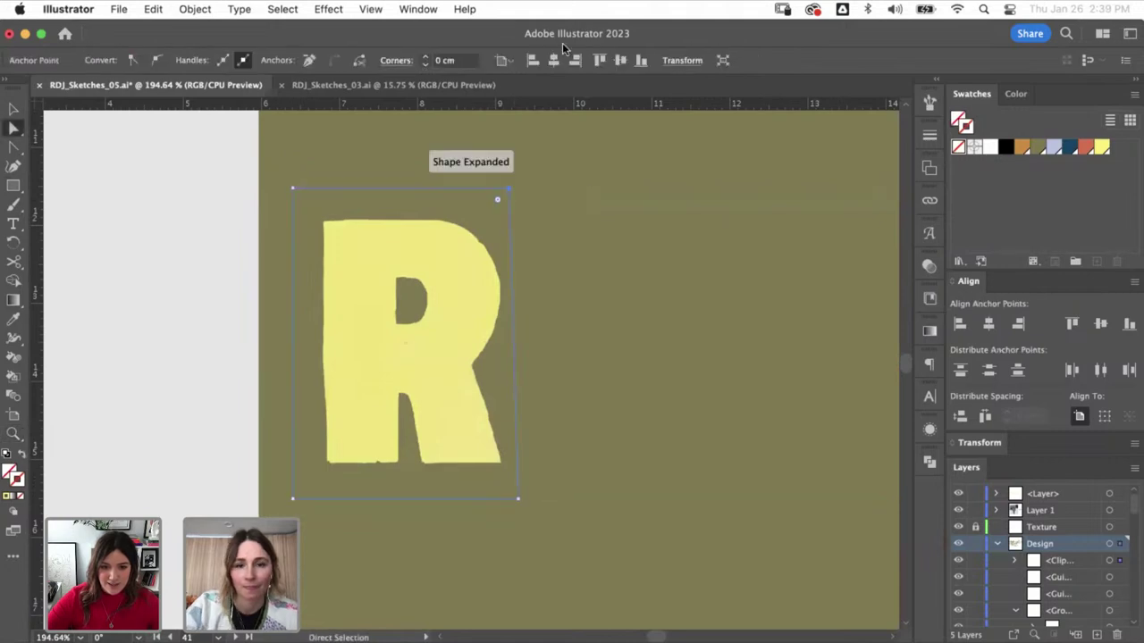
key("super+shift+a")
key("super+minus")
key("super+minus")
key("super+minus")
key("super+minus")
- Replace the old J with a copy of the letter group and select its clipping frame
scroll(481, 403, "right", 2)
left_click(582, 383)
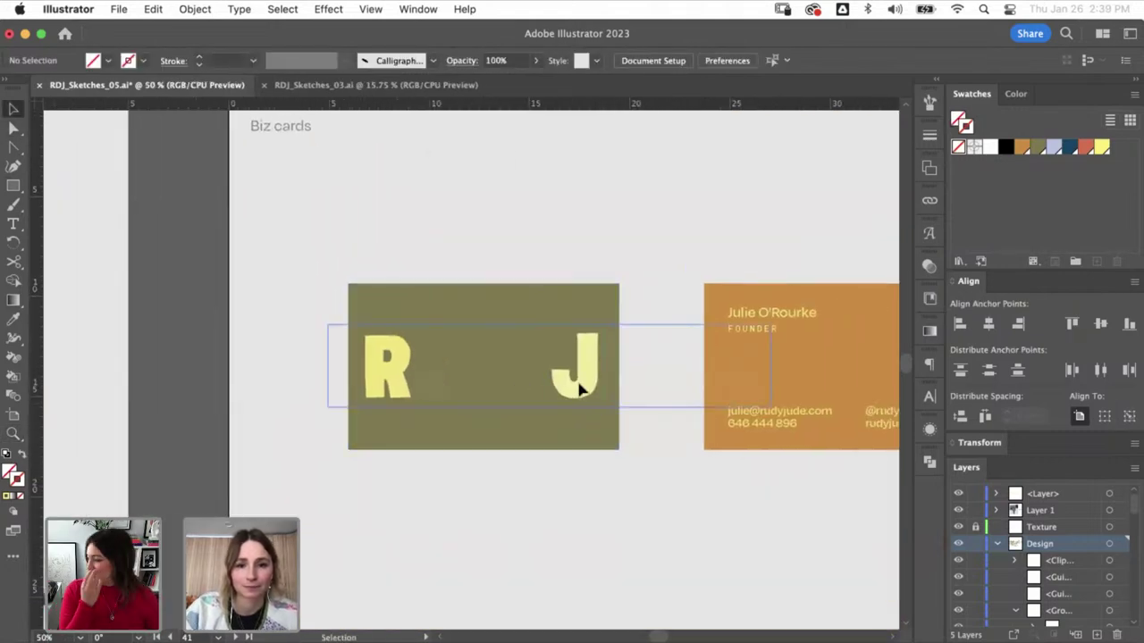
key("Delete")
left_click_drag(426, 345, 600, 401)
key("a")
left_click(630, 428)
left_click(600, 368)
key("super+shift+a")
- Shift the painted image right inside the J frame so no yellow sliver shows
left_click_drag(510, 435, 587, 426)
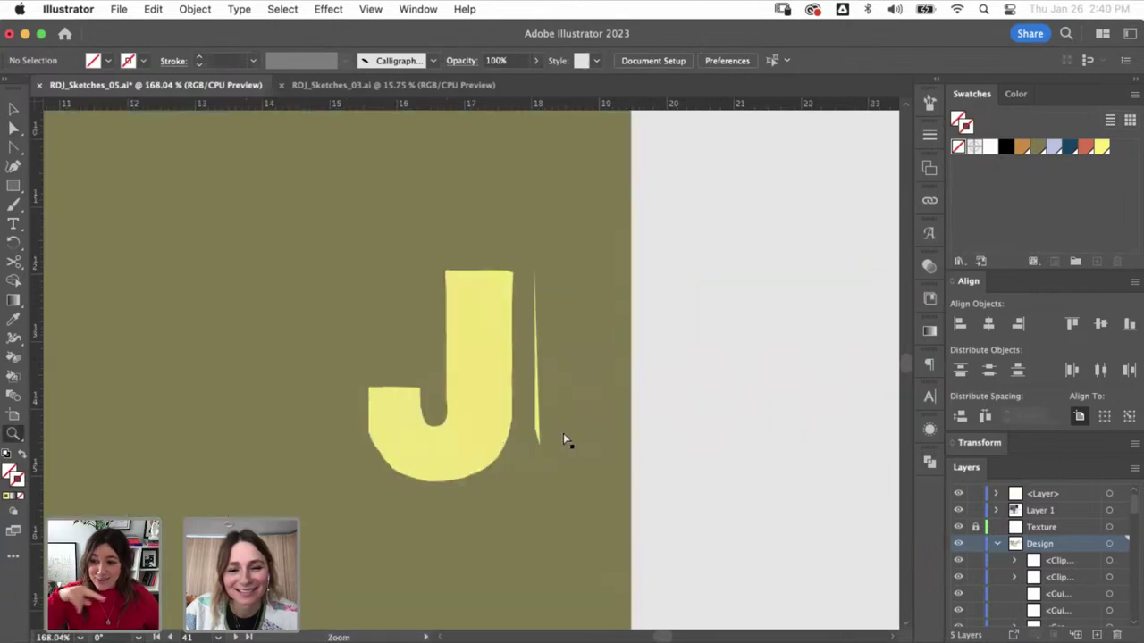
left_click(543, 513)
left_click_drag(543, 513, 526, 513)
key("v")
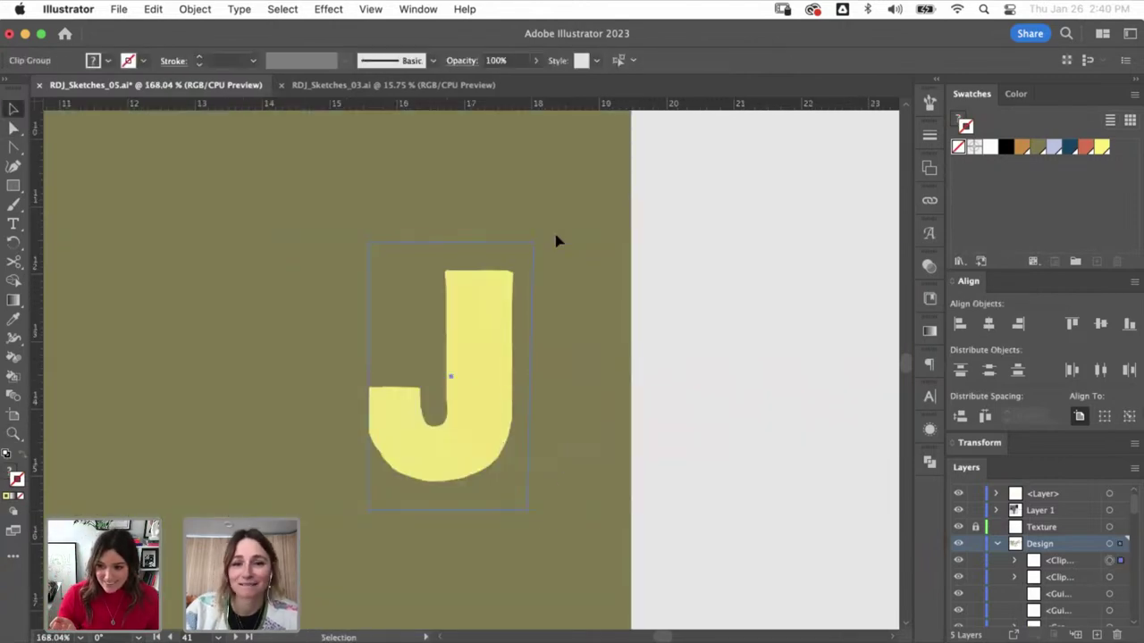
left_click(477, 345)
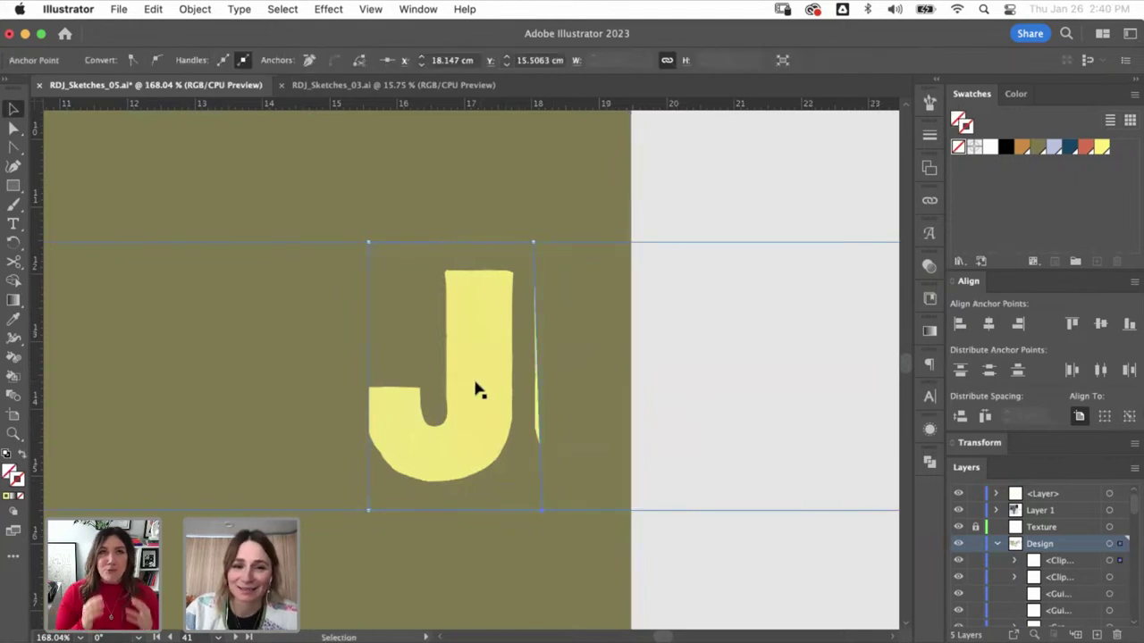
key("super+z")
key("super+z")
left_click_drag(489, 394, 557, 370)
left_click(524, 154)
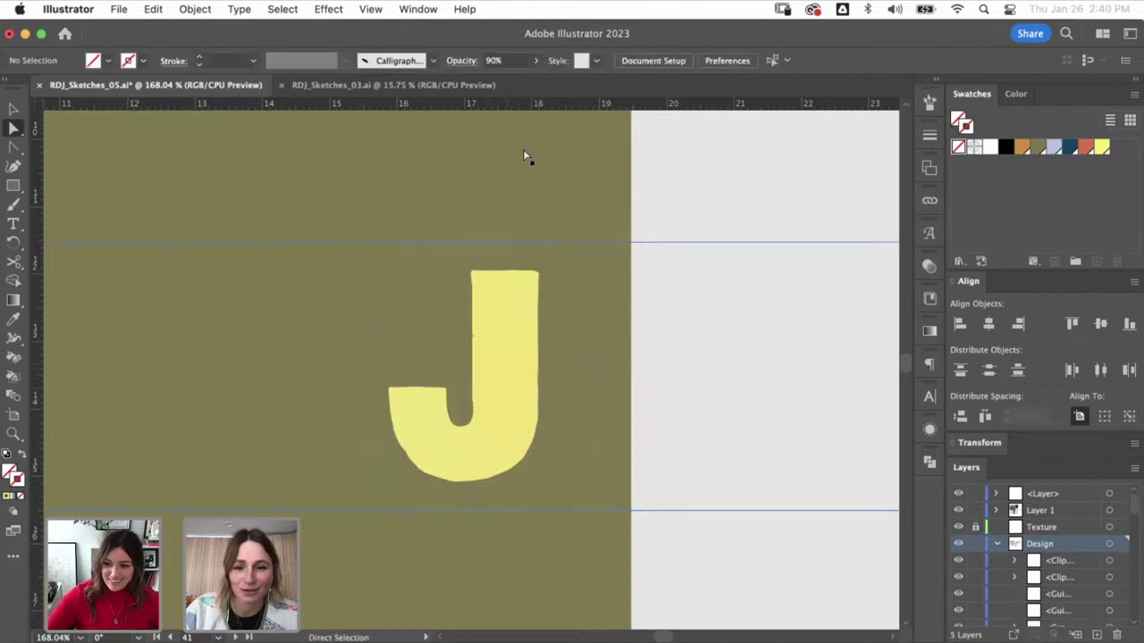
key("super+minus")
key("super+minus")
key("super+minus")
key("super+minus")
key("super+minus")
key("super+minus")
key("super+minus")
key("super+minus")
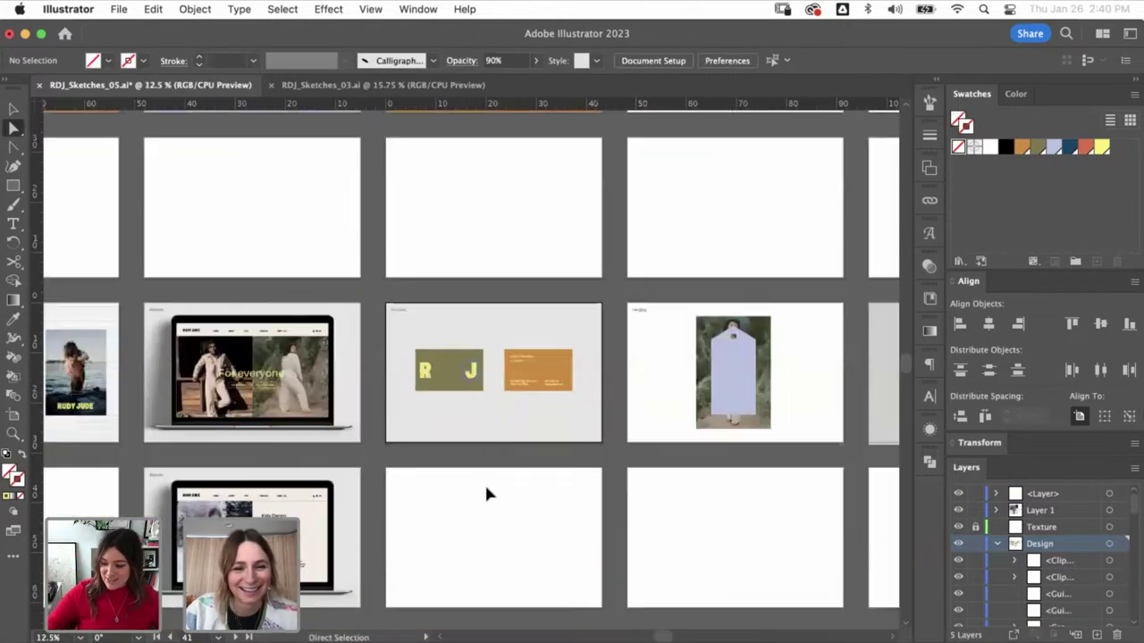
- Copy the yellow RUDY JUDE wordmark from the poster artboard and zoom onto the Hangtag artboard
left_click_drag(498, 496, 487, 502)
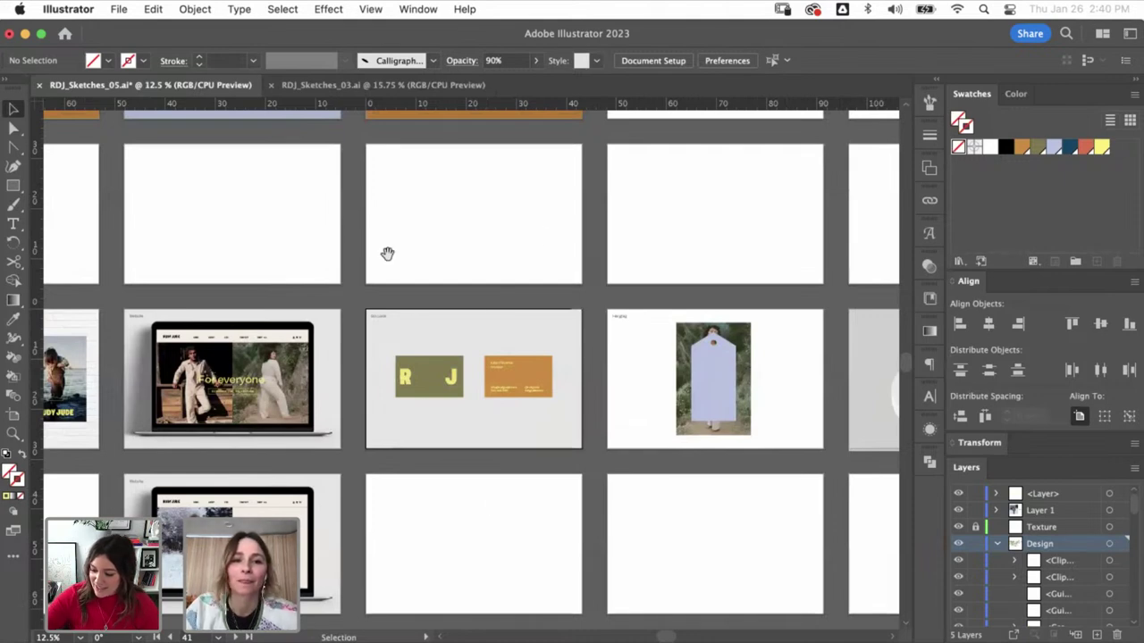
scroll(387, 254, "left", 10)
left_click(339, 465)
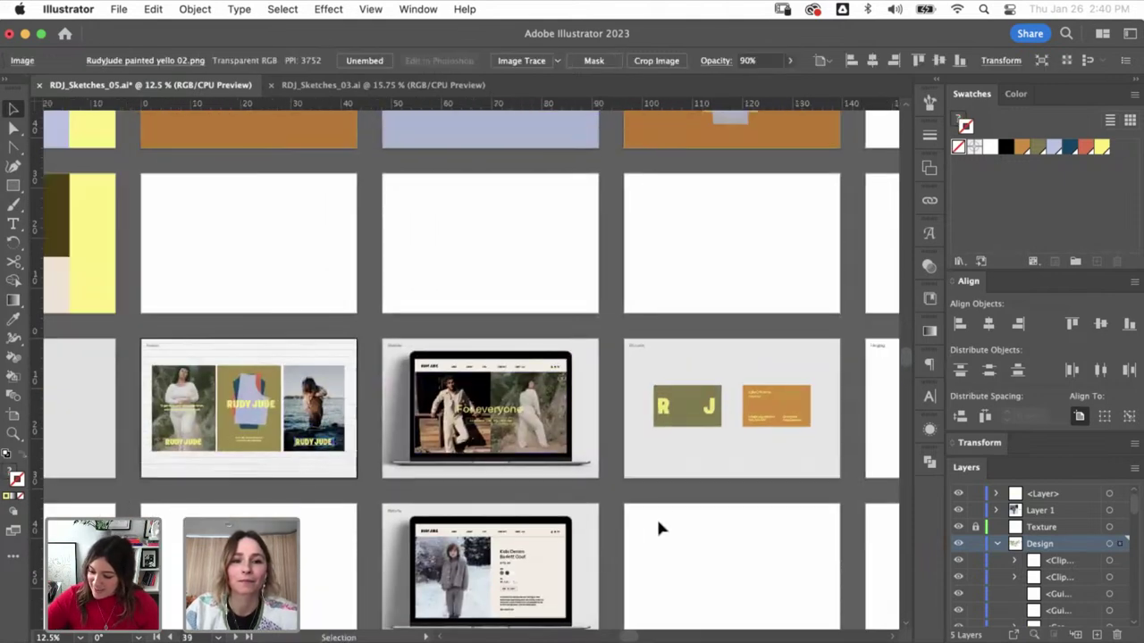
scroll(658, 524, "right", 10)
key("z")
left_click(679, 424)
- Paste the wordmark onto the lilac hang tag and rotate it to run vertically
key("cmd+v")
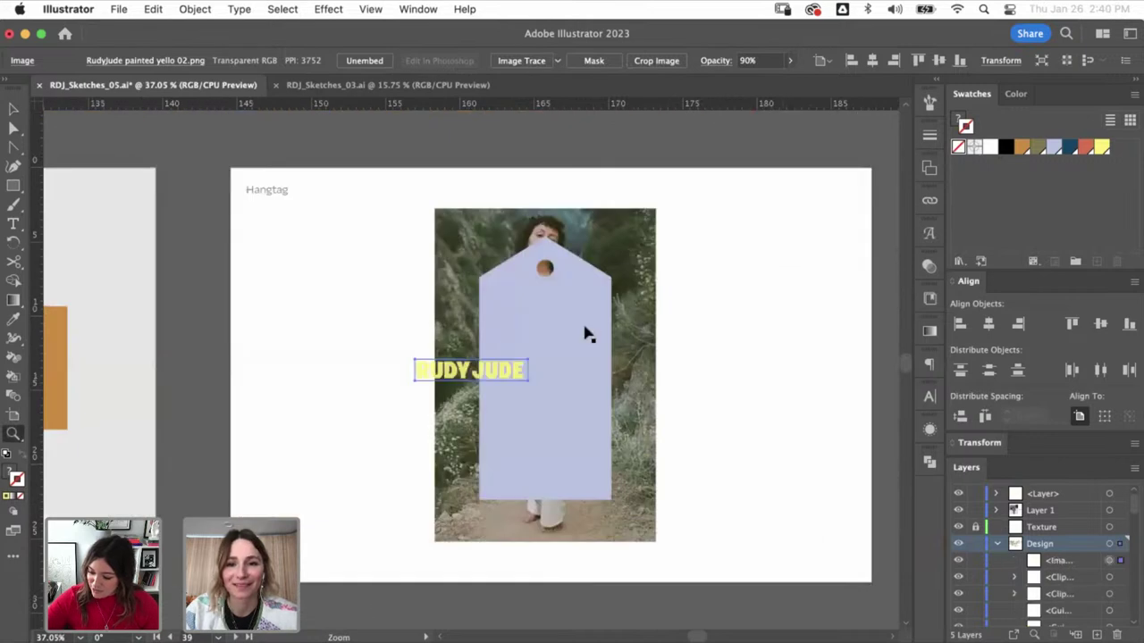
key("v")
left_click_drag(533, 360, 545, 483)
left_click(748, 293)
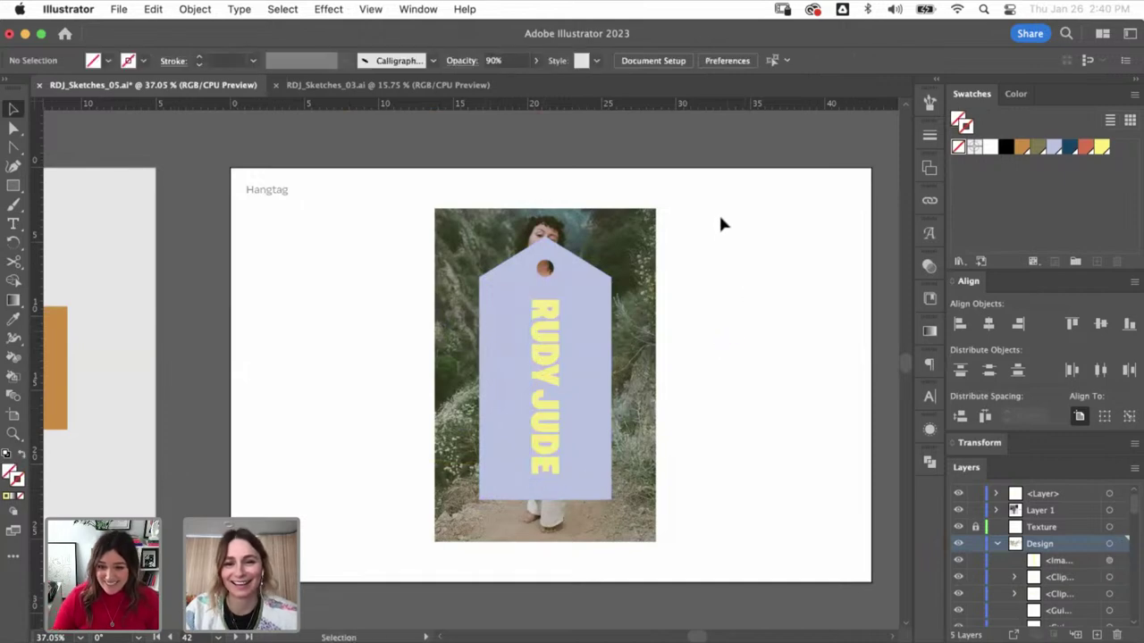
left_click(544, 327)
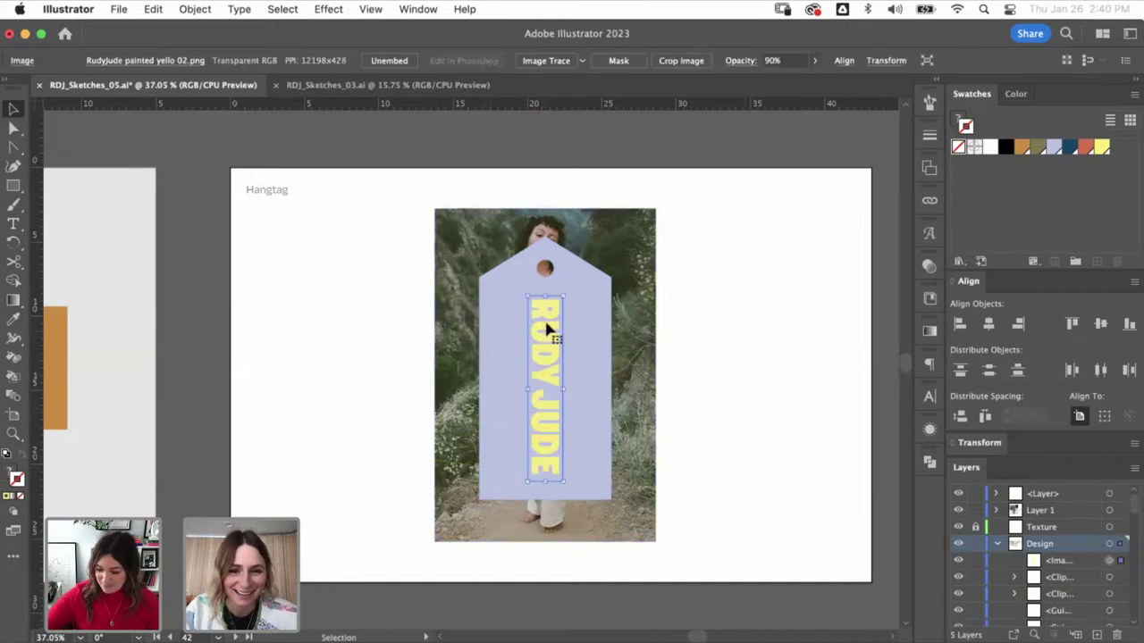
key("super+alt+bracketleft")
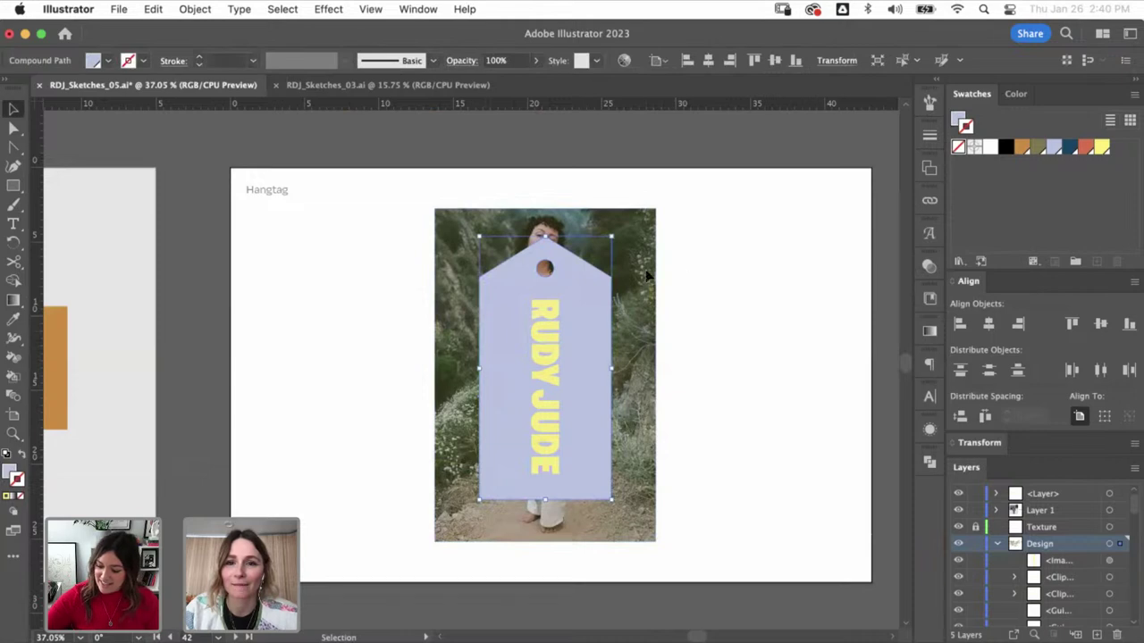
left_click(759, 247)
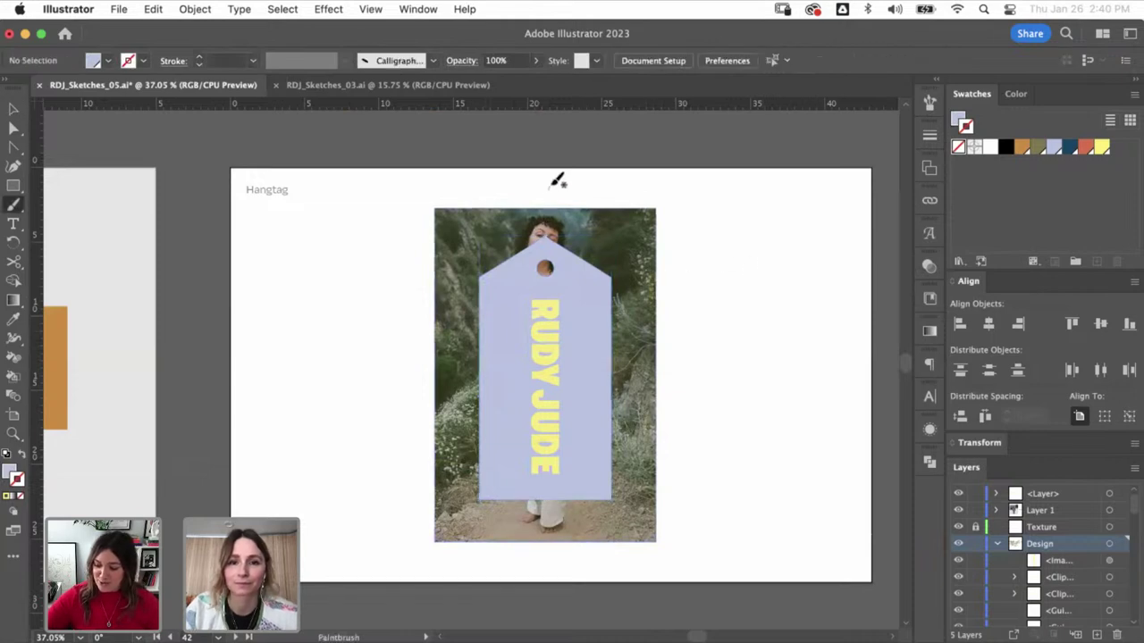
- Colour the newly drawn string olive green and add an anchor point to reshape it
key("super")
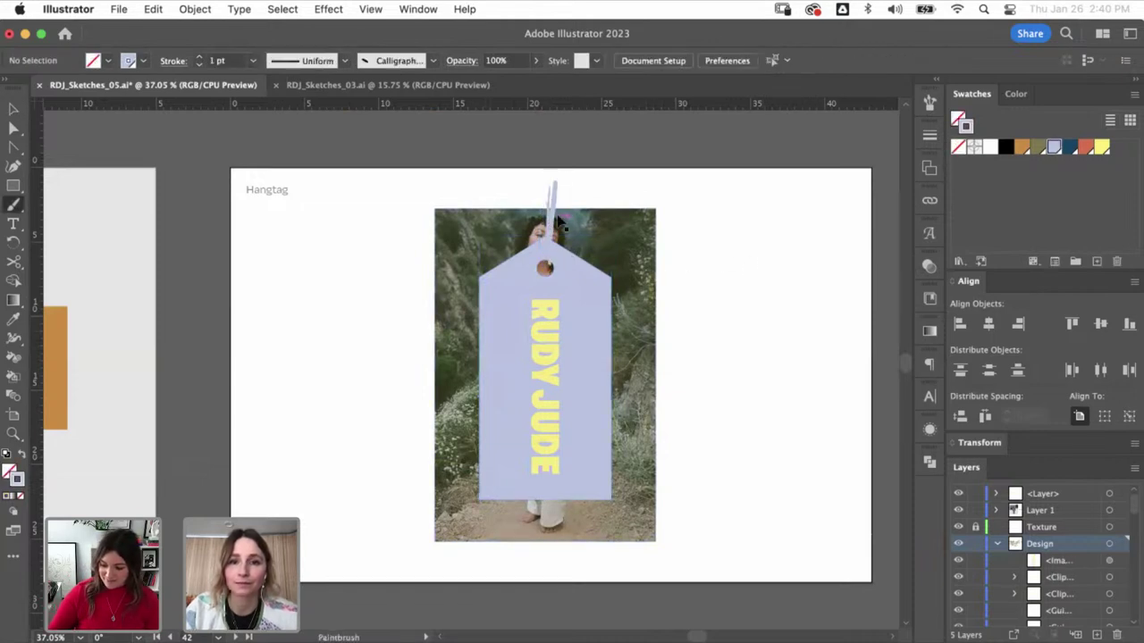
left_click(548, 184, "super")
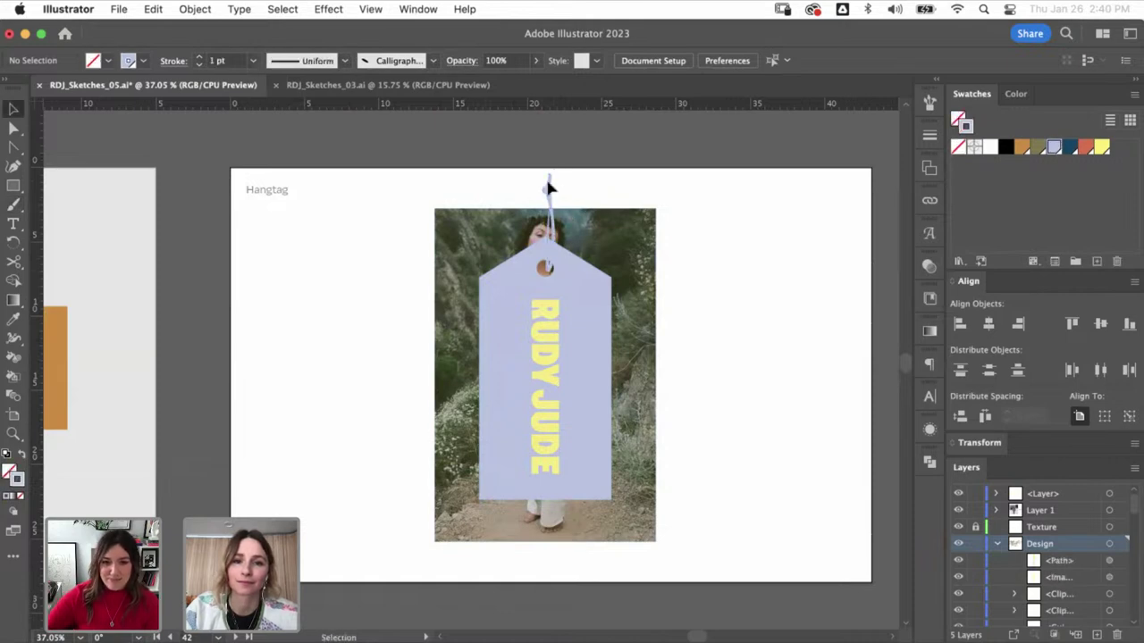
left_click(1038, 148)
left_click(655, 201)
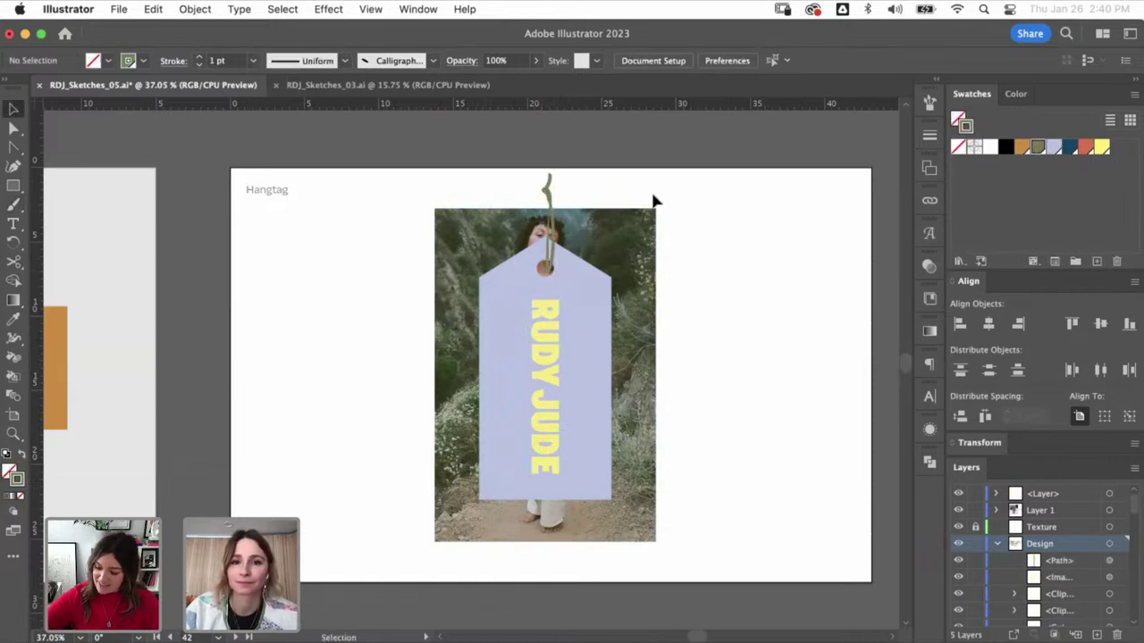
key("super+space")
left_click_drag(523, 301, 534, 288)
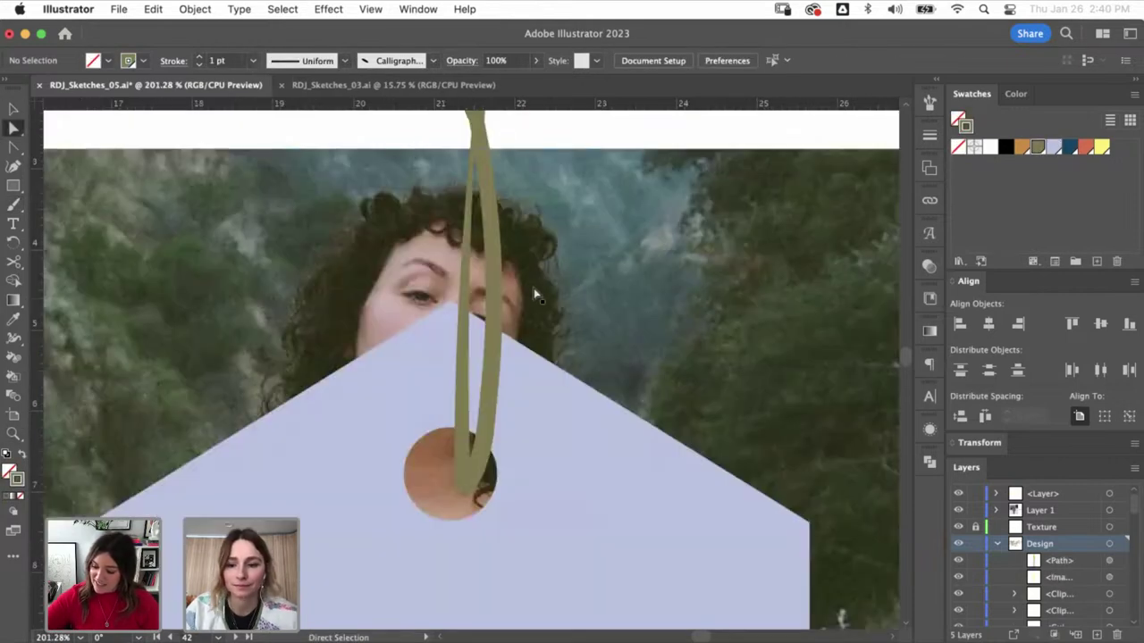
left_click(465, 315)
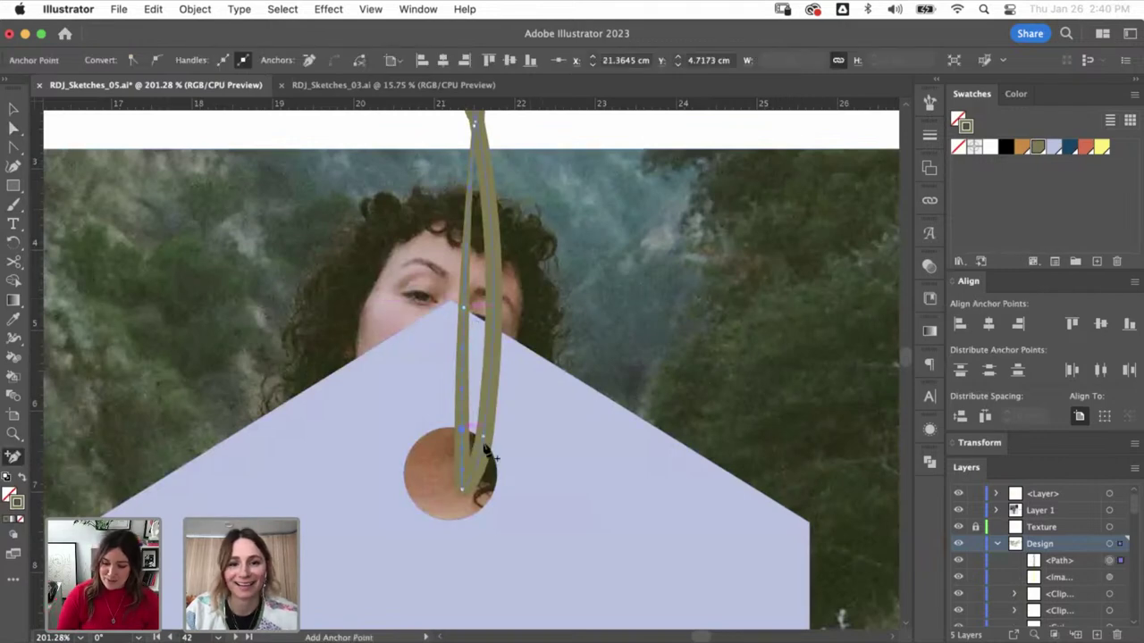
key("super+z")
key("super+z")
key("super+z")
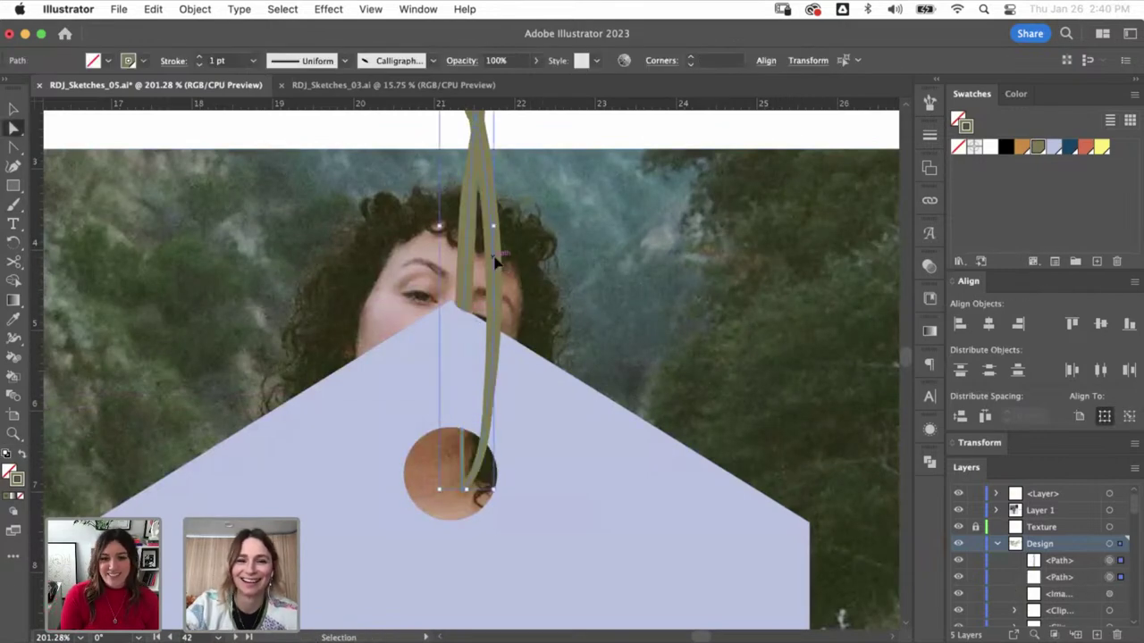
- Zoom out and recheck the wordmark's placement on the Hangtag artboard
key("super+1")
key("super+minus")
key("super+minus")
key("super+minus")
key("super+minus")
key("super+minus")
key("super+shift+a")
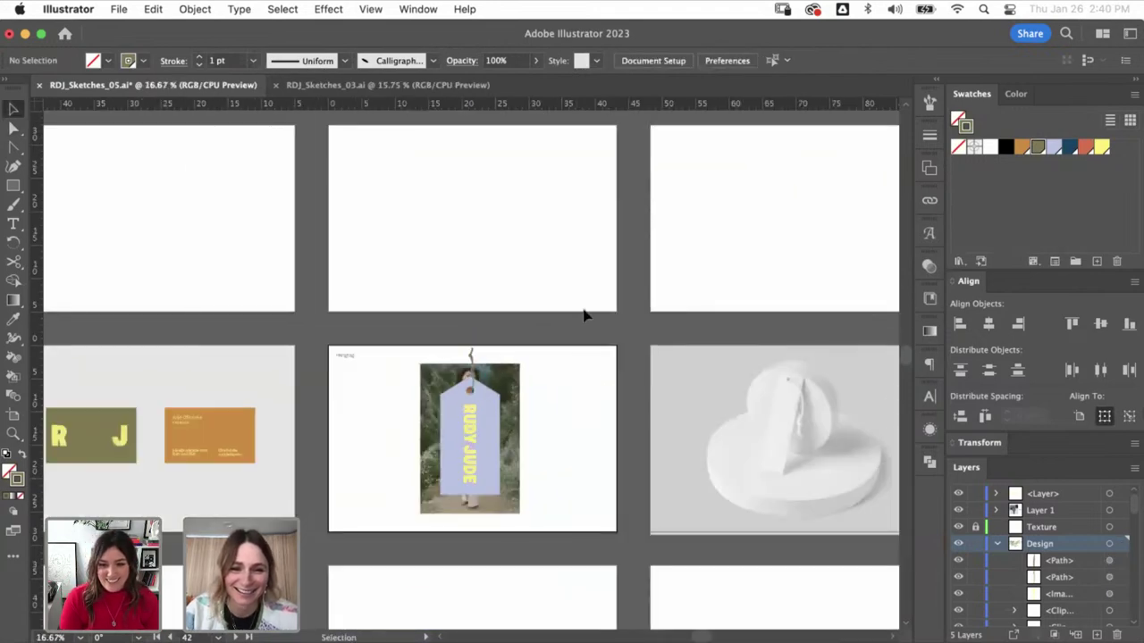
left_click_drag(519, 448, 518, 401)
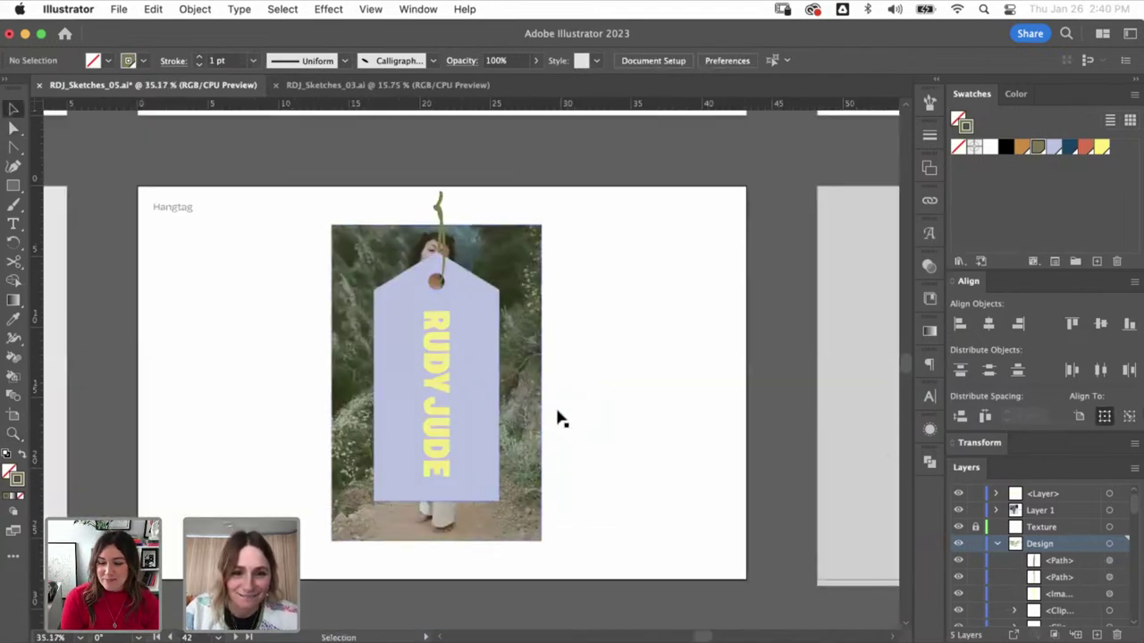
left_click(510, 434)
key("super+shift+a")
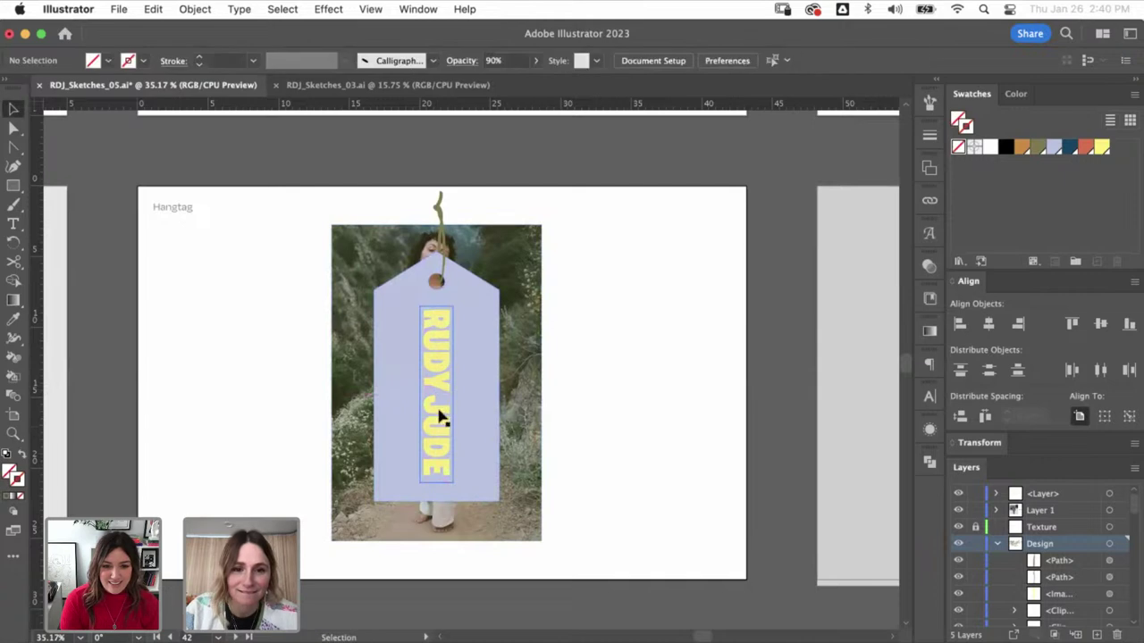
key("super+minus")
key("super+minus")
key("super+minus")
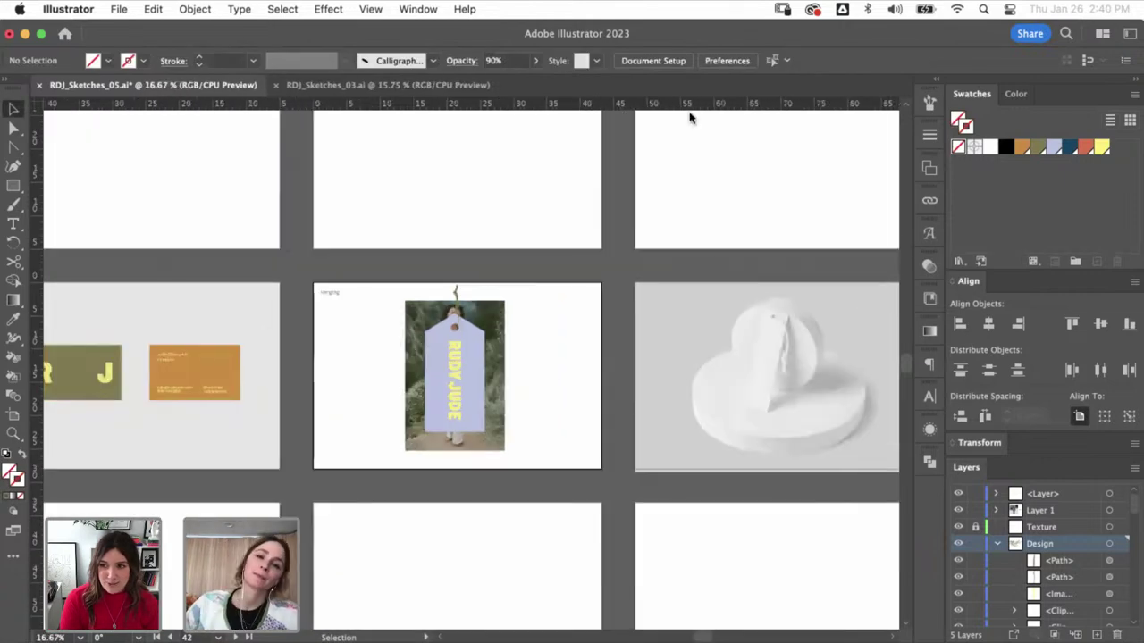
scroll(566, 360, "right", 5)
- Outline the photo's tag with a three-point Pen shape filled lavender
key("z")
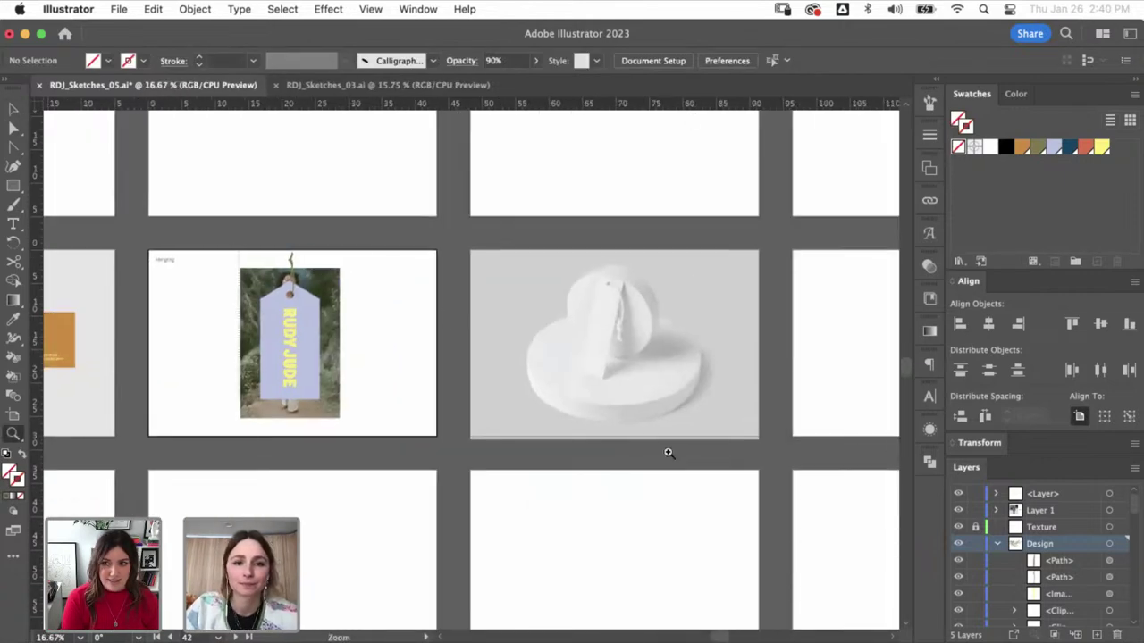
left_click(651, 346)
left_click(620, 217)
key("p")
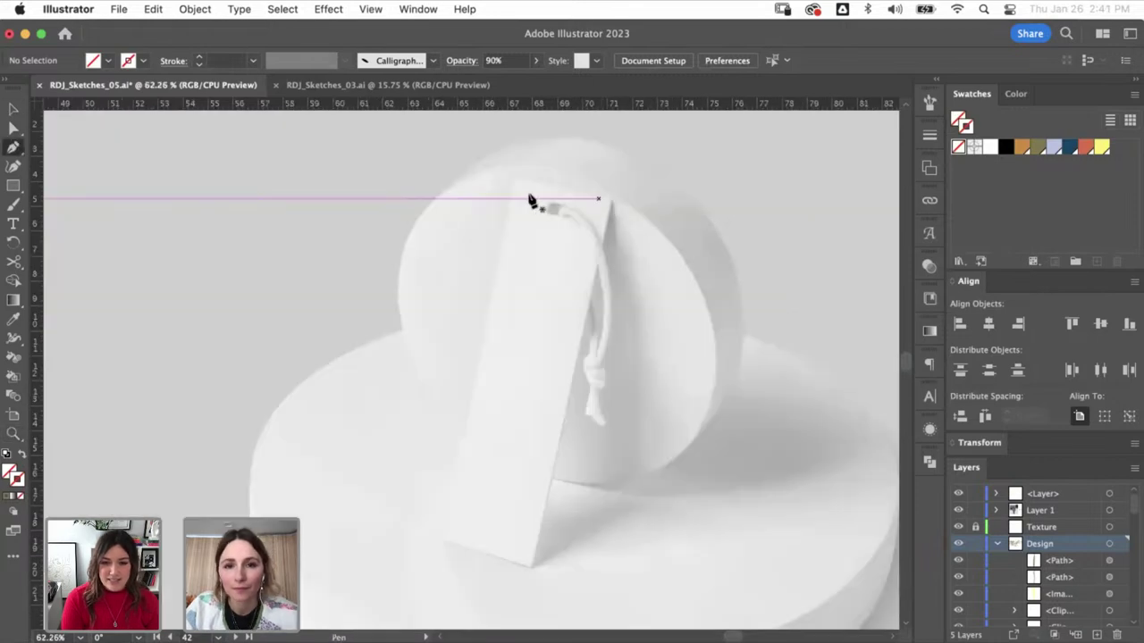
left_click(515, 178)
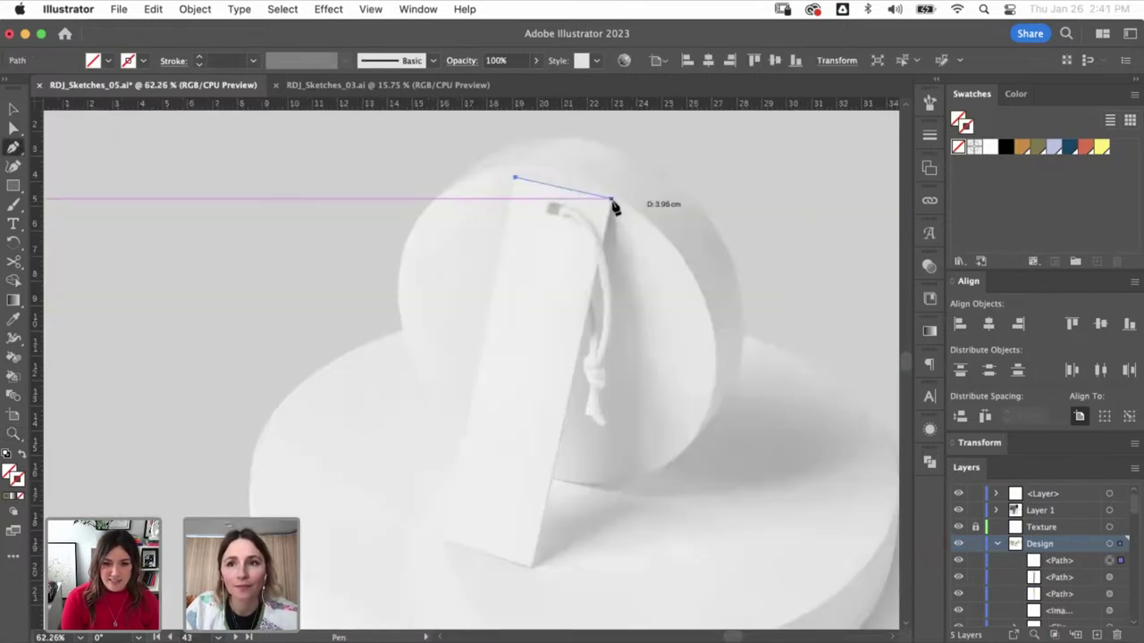
left_click(611, 198)
left_click(531, 565)
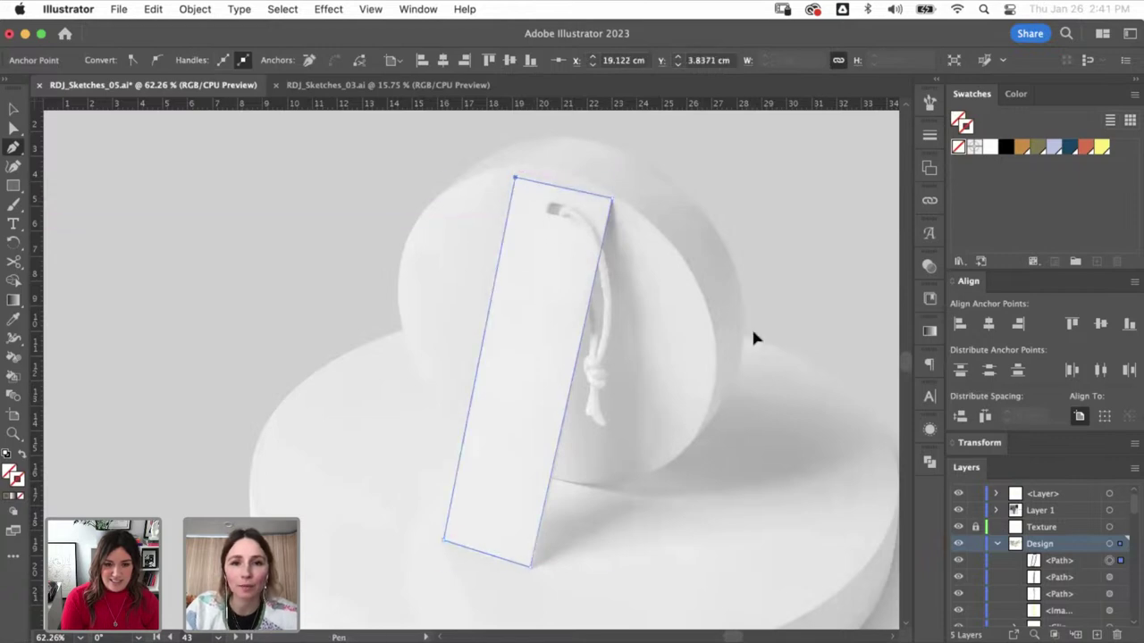
key("v")
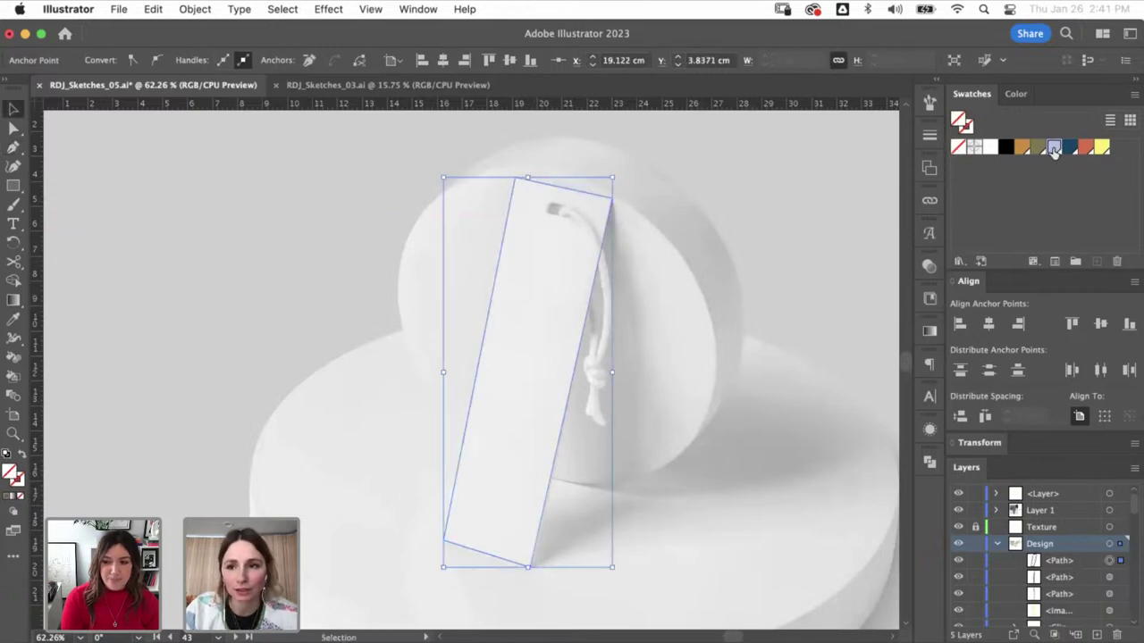
left_click(1054, 148)
key("super+shift+a")
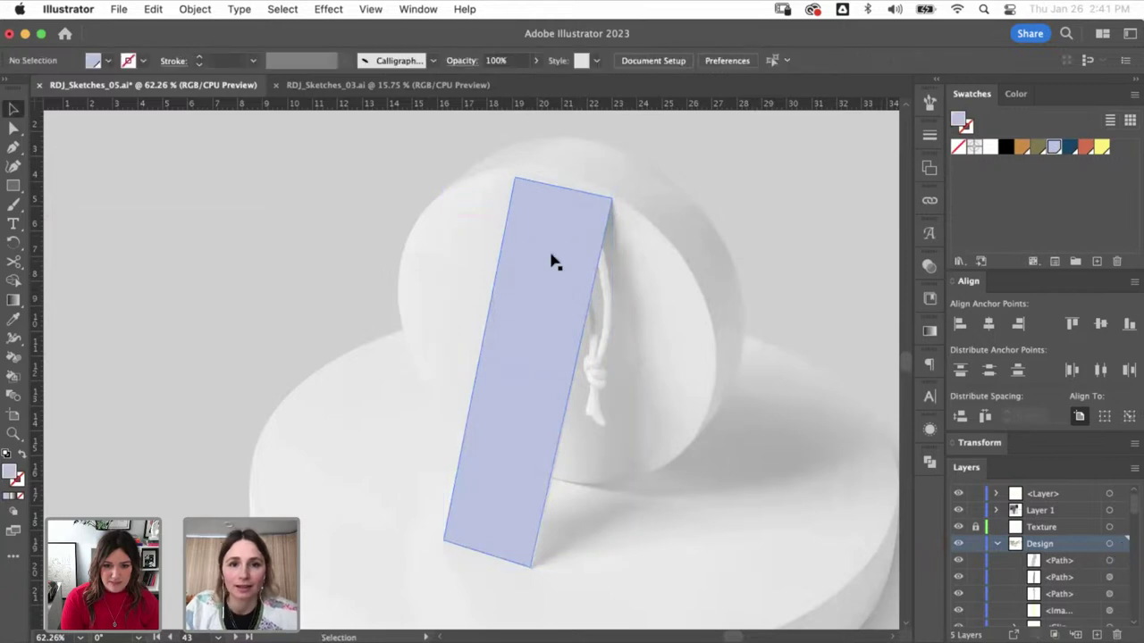
left_click(579, 268)
key("shift+x")
scroll(495, 281, "up", 5)
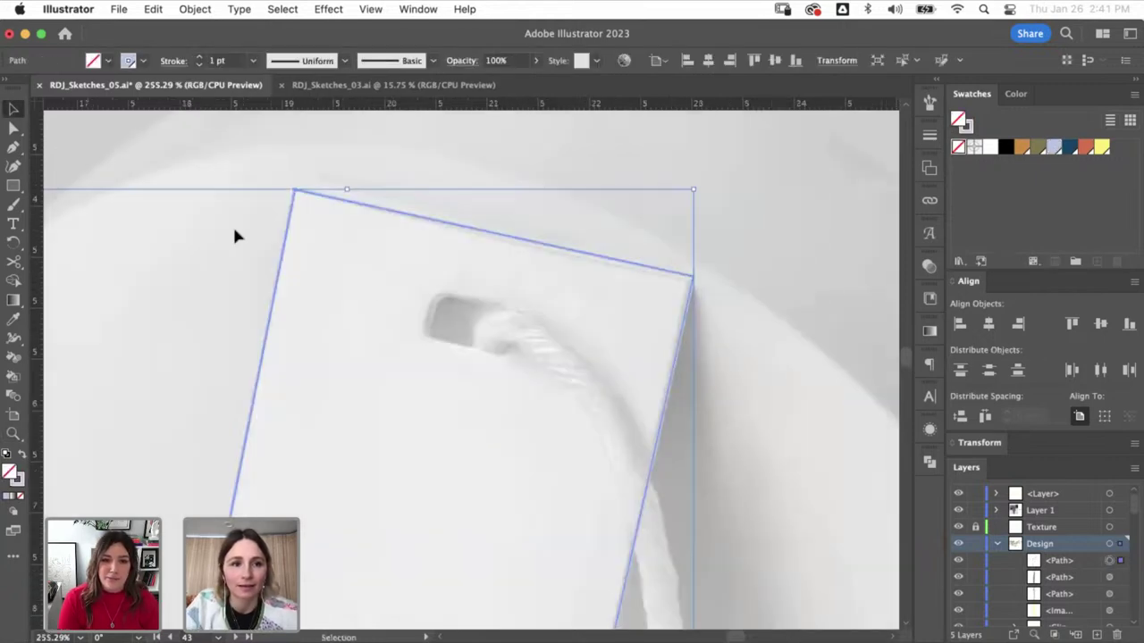
- Draw a four-point lavender outline for the tag's string hole
key("p")
left_click(438, 293)
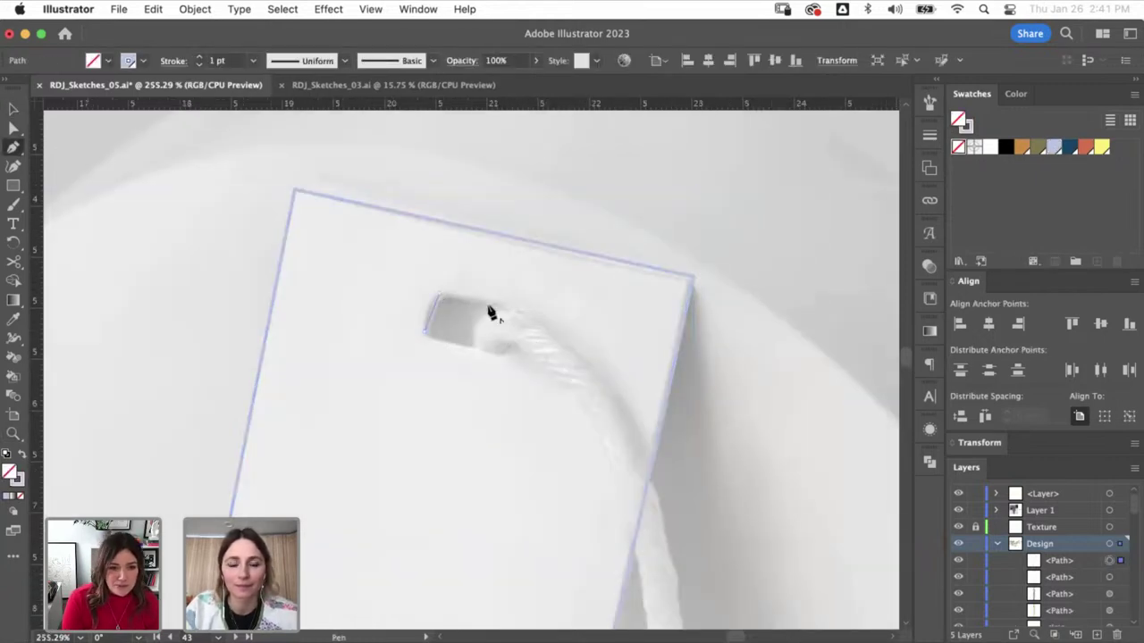
left_click(524, 313)
left_click(505, 358)
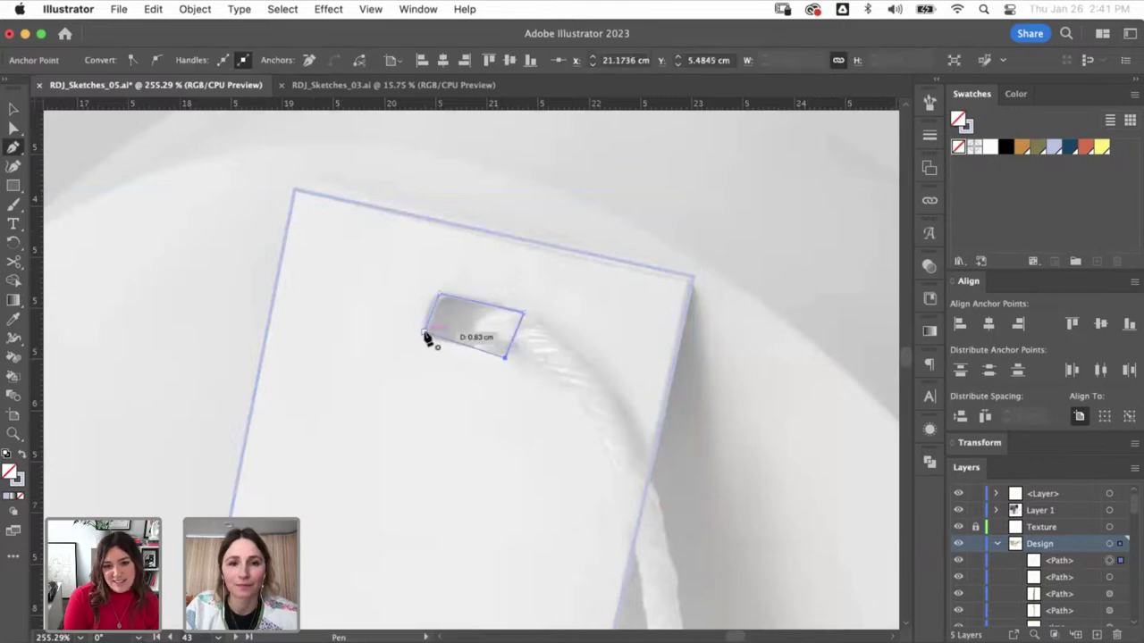
left_click(424, 332)
key("a")
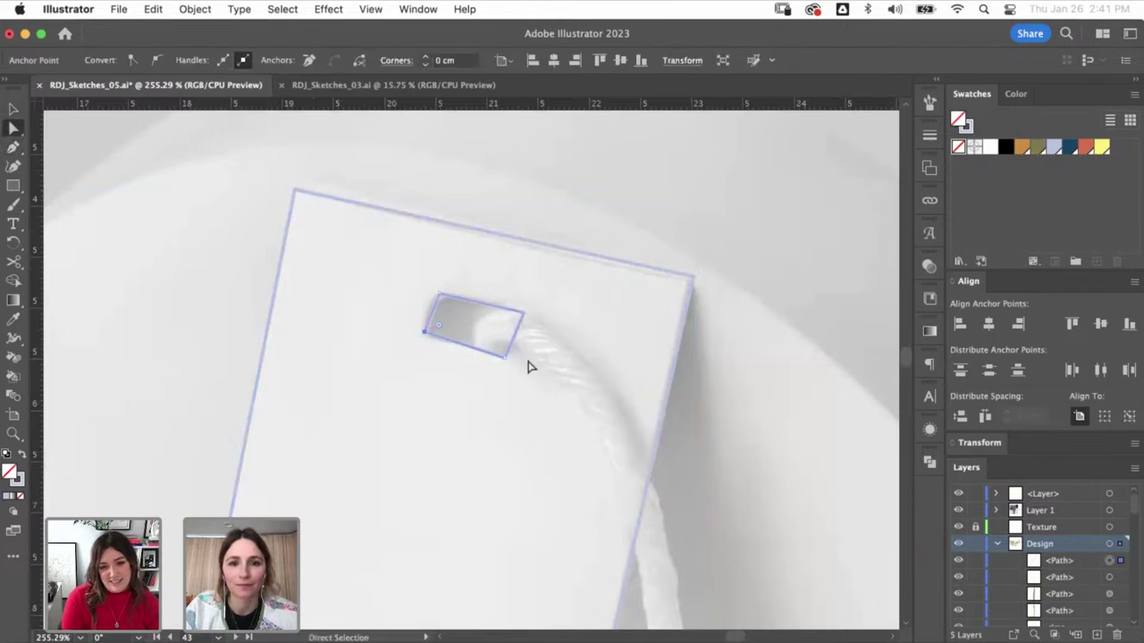
key("shift+x")
key("v")
- Punch the hole out of the tag with Make Compound Path
left_click(679, 358)
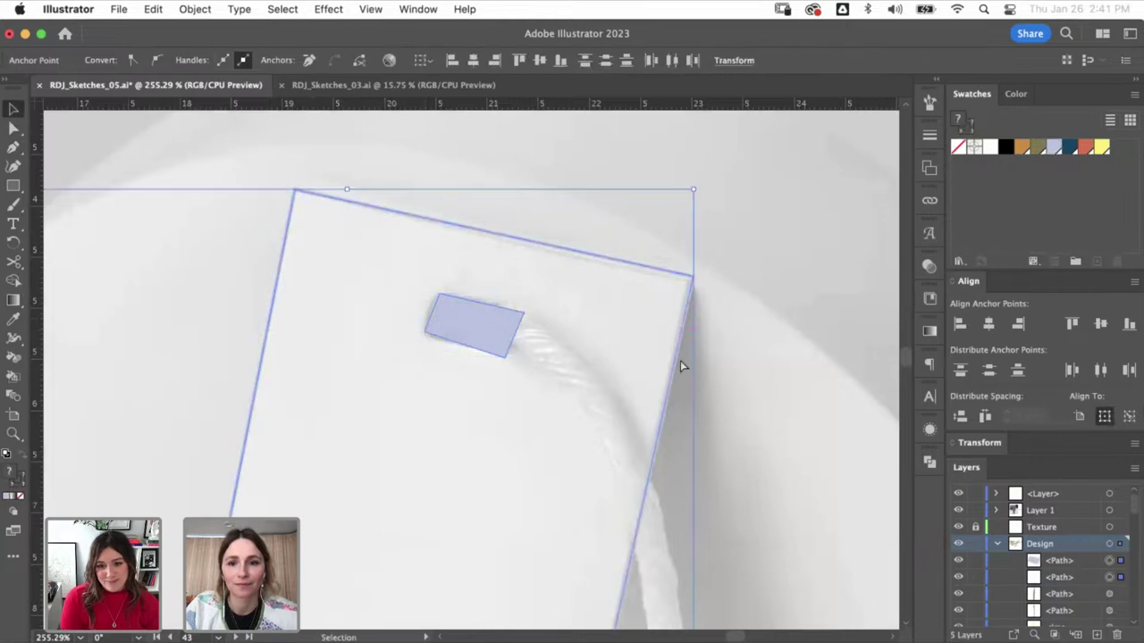
left_click(514, 356, "shift")
key("shift+x")
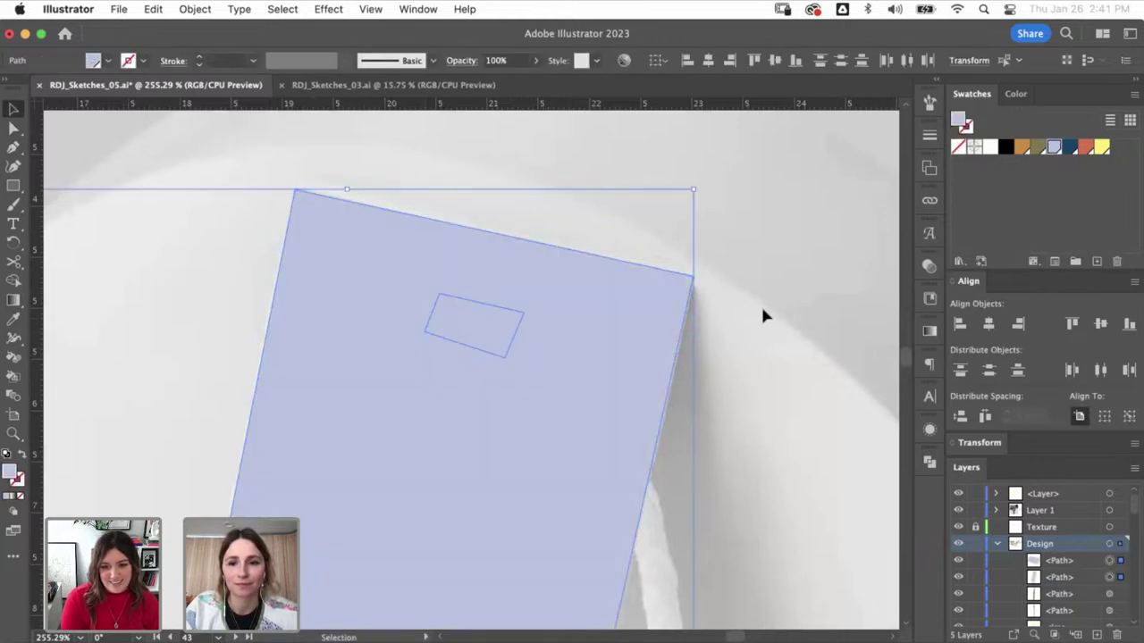
left_click(926, 472)
key("super+8")
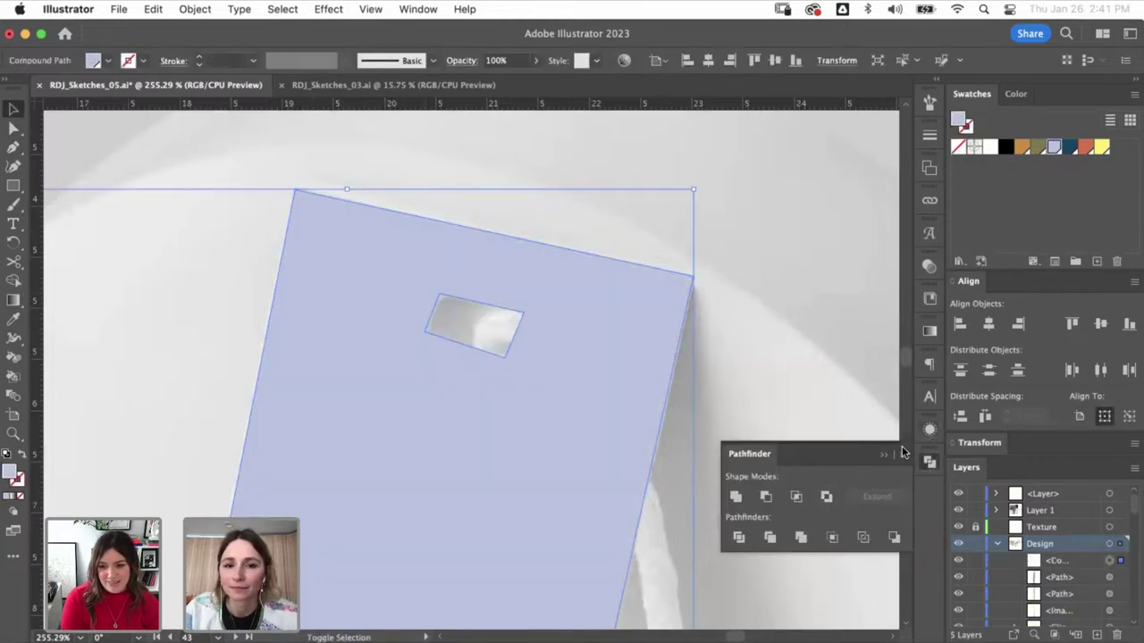
left_click(894, 458)
key("super+shift+a")
key("super+minus")
key("super+minus")
key("super+minus")
key("super+minus")
key("super+minus")
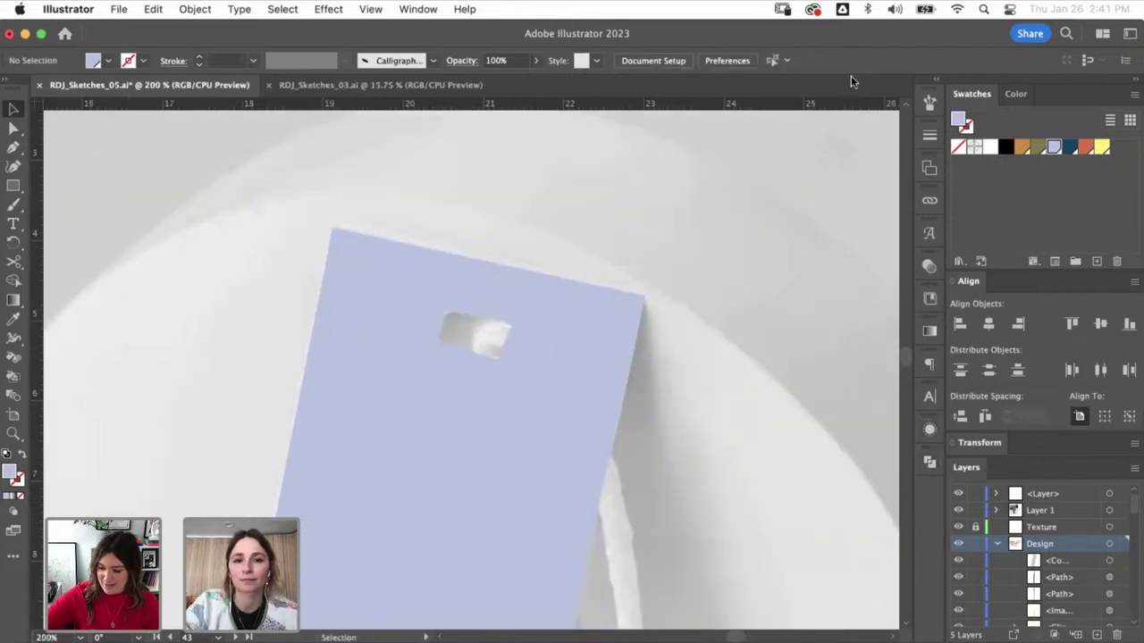
key("super+minus")
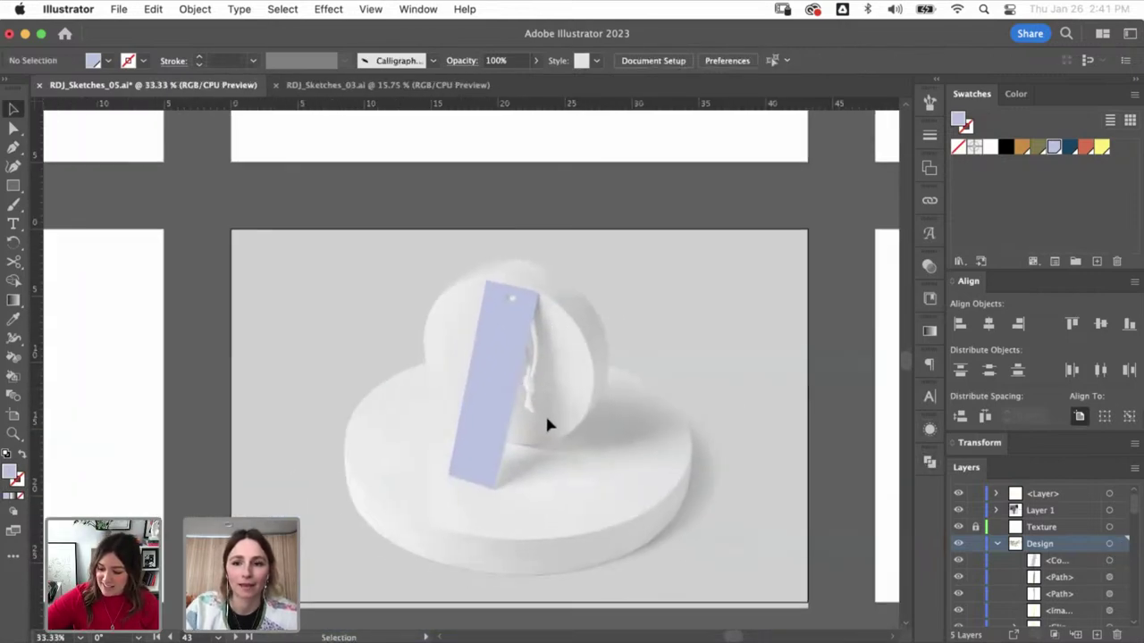
- Set the lavender tag's transparency blend mode to Multiply
left_click(513, 389)
left_click(929, 266)
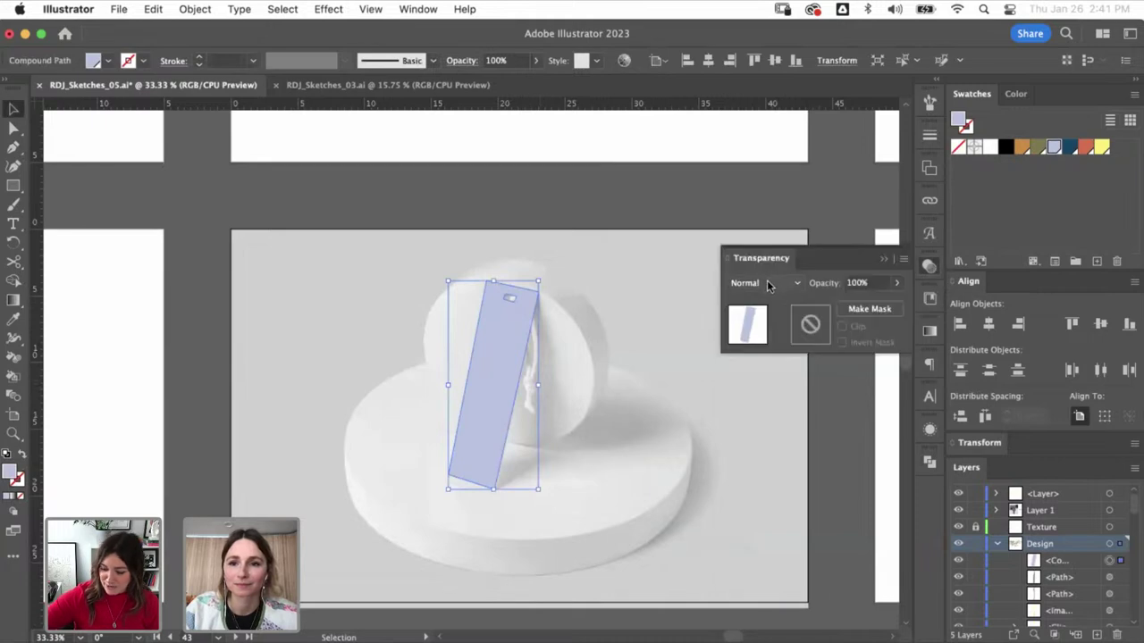
left_click(765, 282)
left_click(760, 334)
key("super+shift+a")
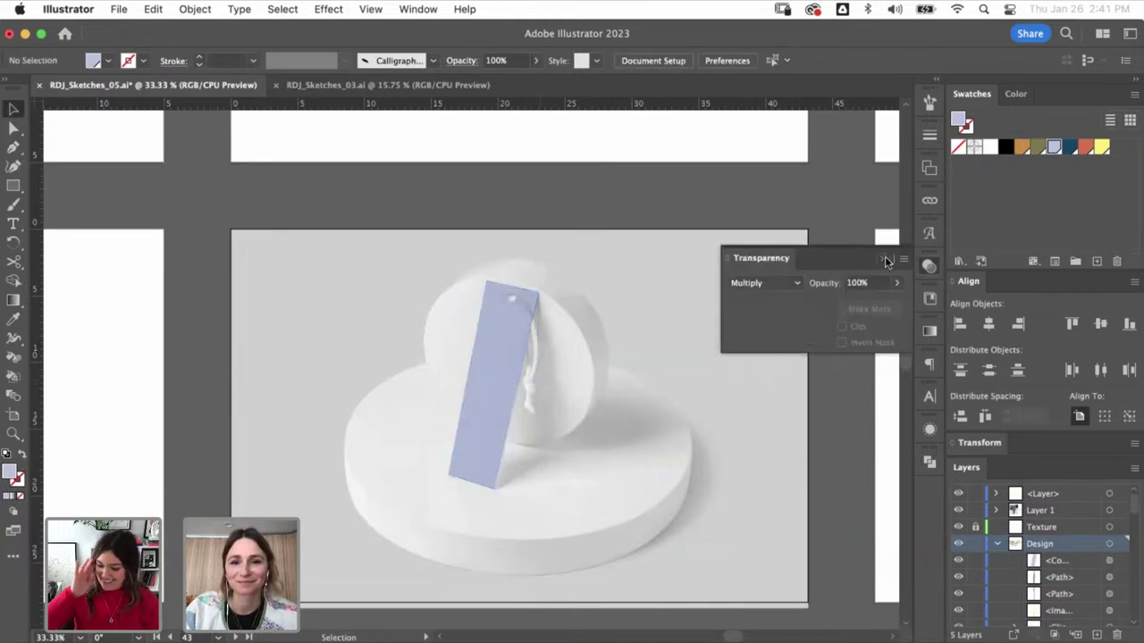
left_click(886, 260)
scroll(447, 378, "left", 5)
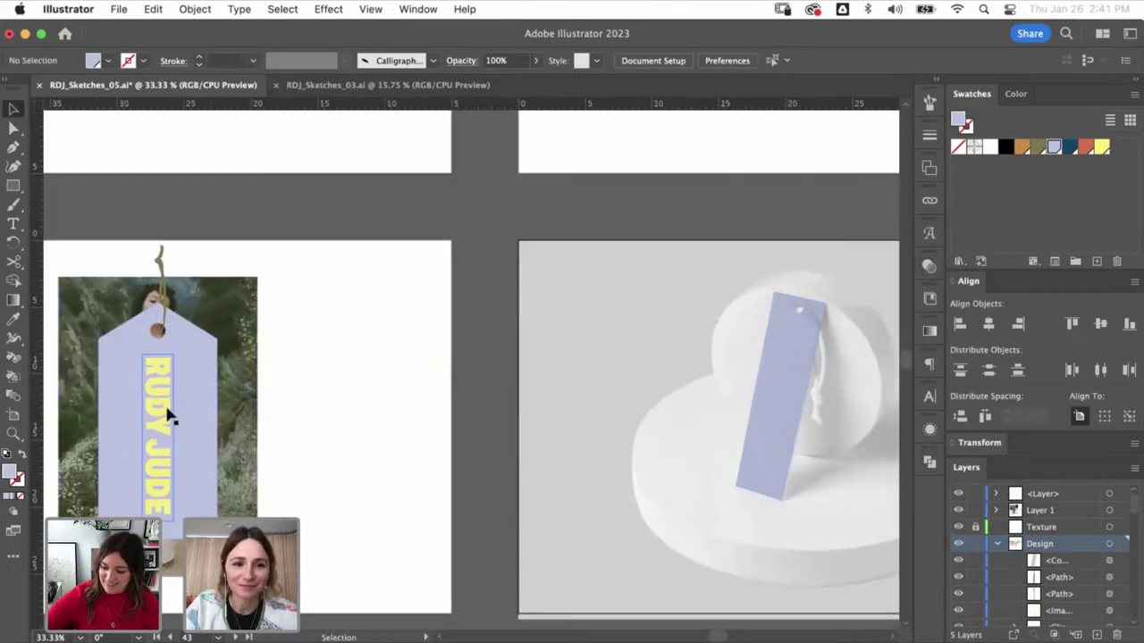
- Copy the RUDY JUDE lettering onto the mockup, turn the tag olive, and bring the lettering to front
left_click_drag(169, 416, 779, 407, "alt")
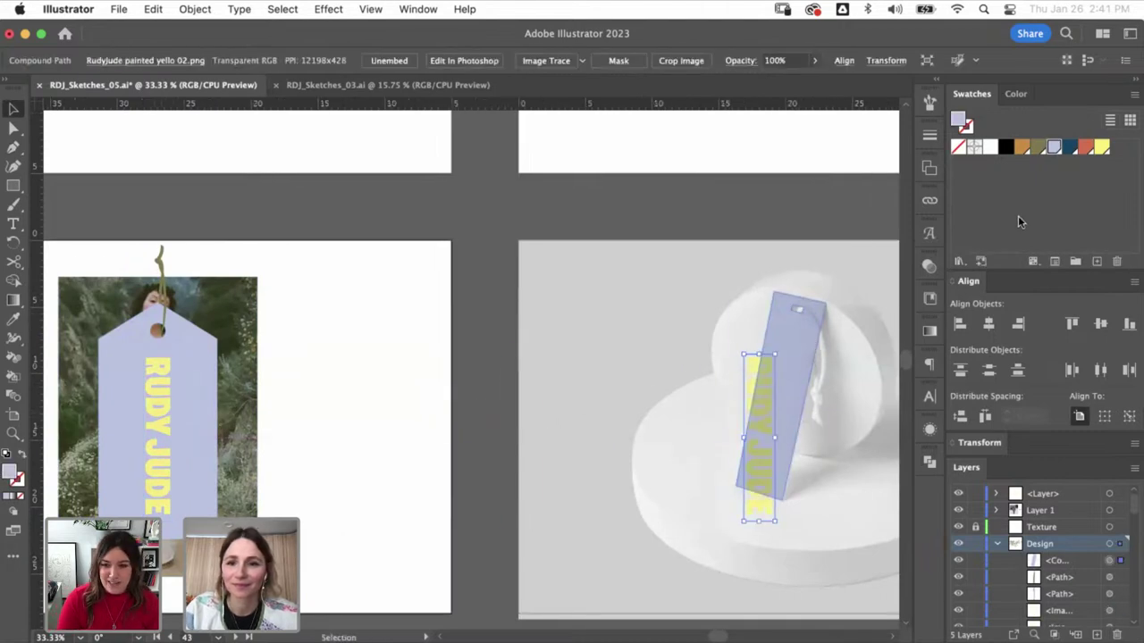
key("super+shift+[")
key("super+shift+a")
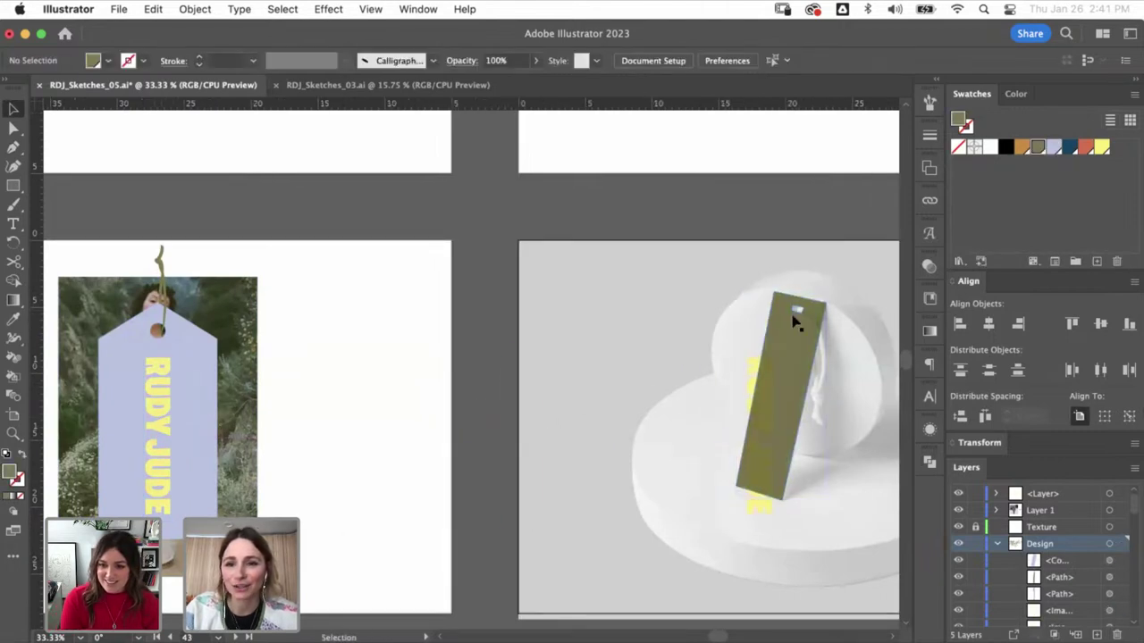
left_click(748, 368)
key("super+shift+]")
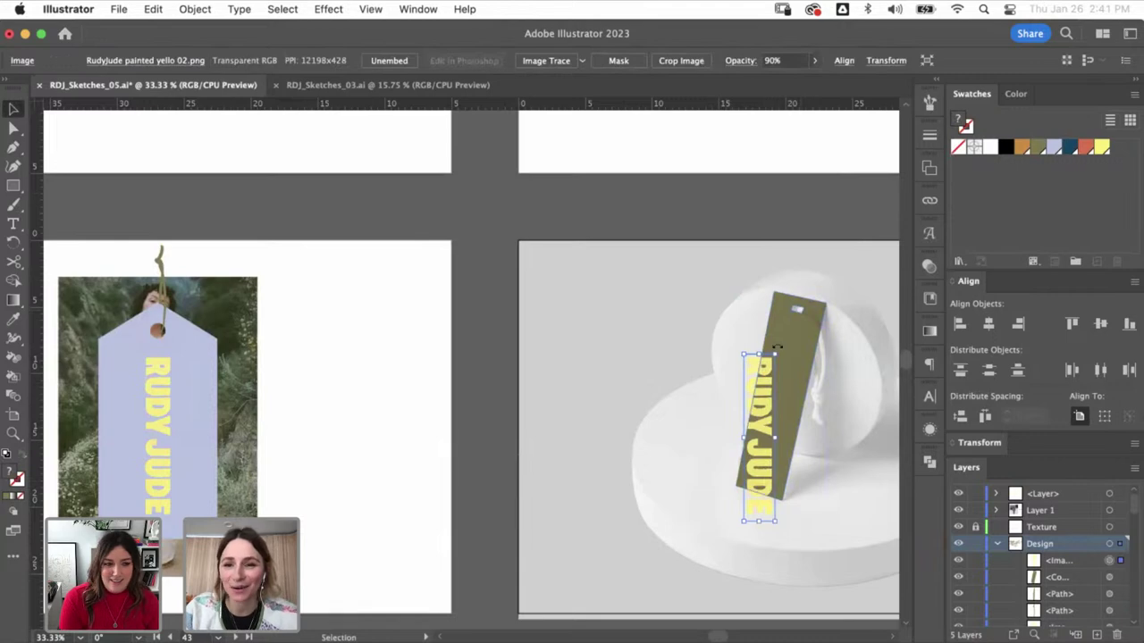
left_click(791, 365)
- Rotate the yellow lettering to match the tag's tilt and nudge it into place
key("z")
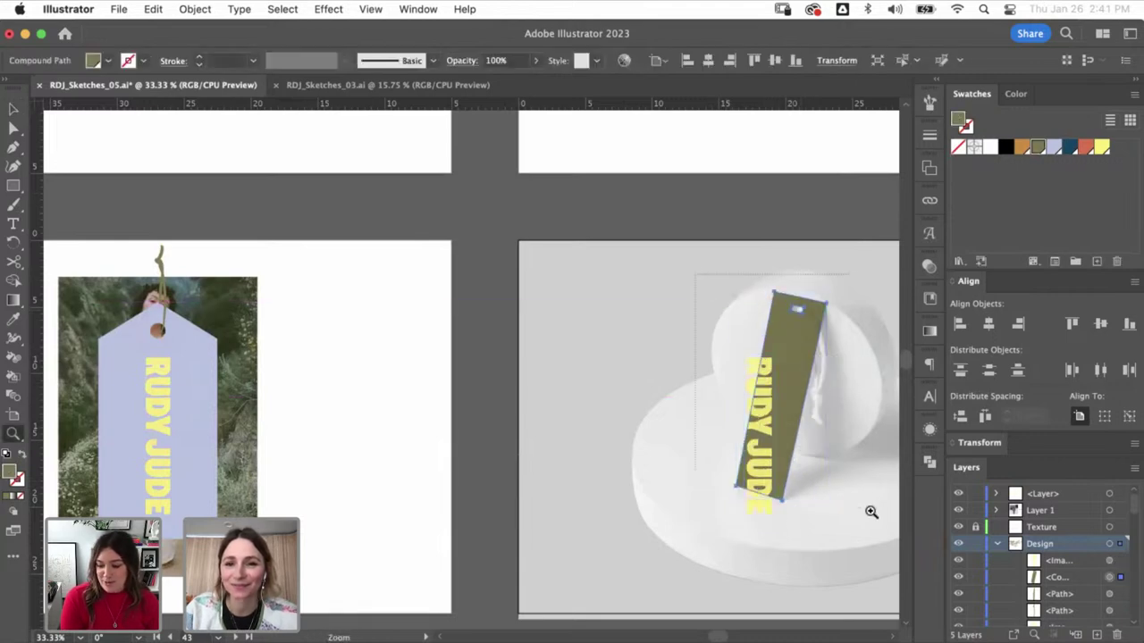
left_click_drag(868, 511, 701, 272)
key("super+shift+a")
key("v")
left_click(427, 326)
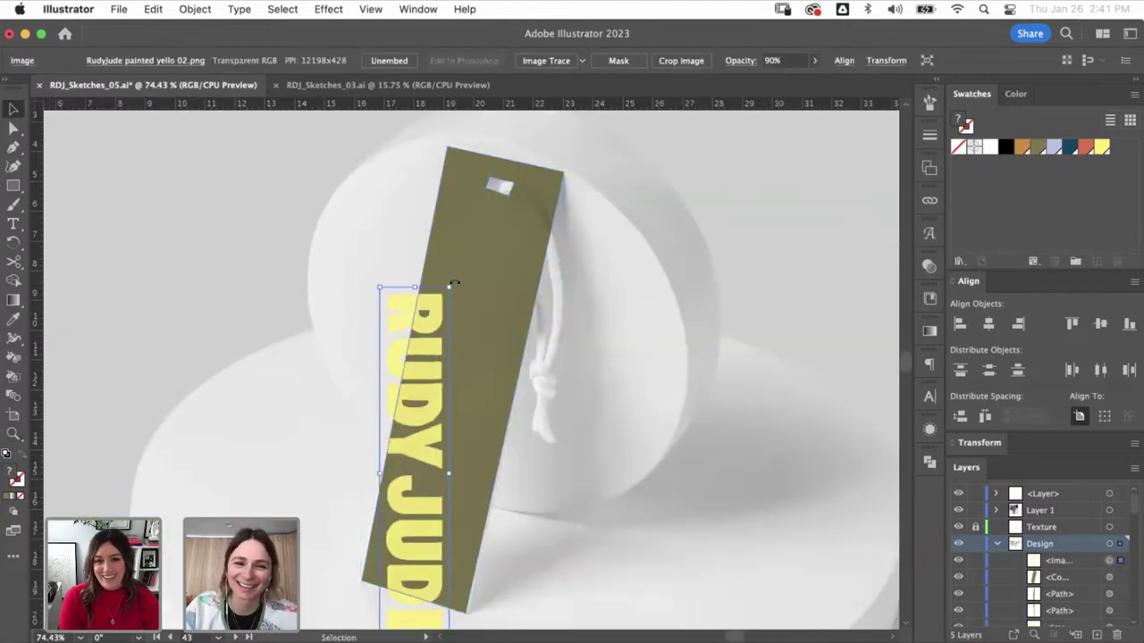
left_click_drag(464, 288, 492, 335)
left_click_drag(464, 377, 460, 377)
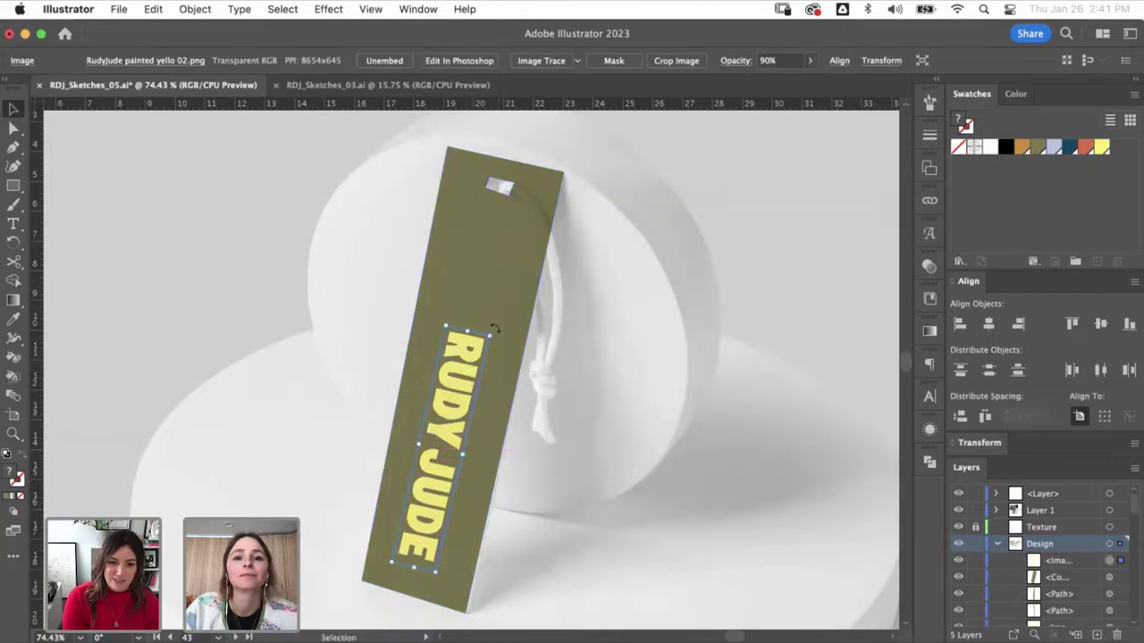
left_click(562, 158)
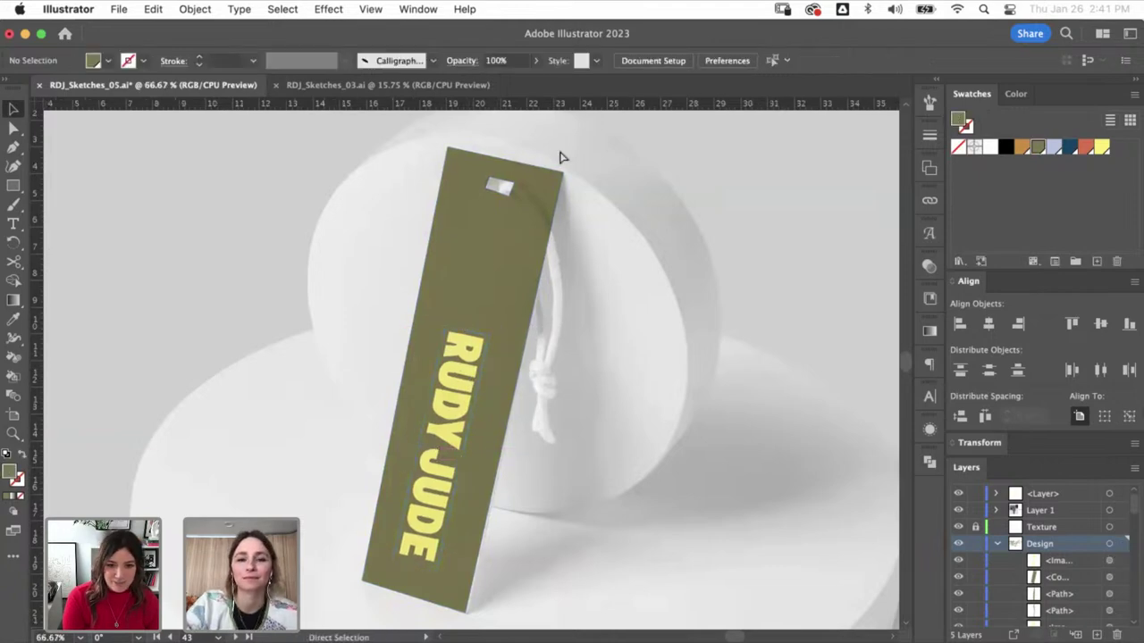
key("super+minus")
key("super+minus")
key("super+minus")
key("super+minus")
key("super+minus")
key("super+minus")
key("super+minus")
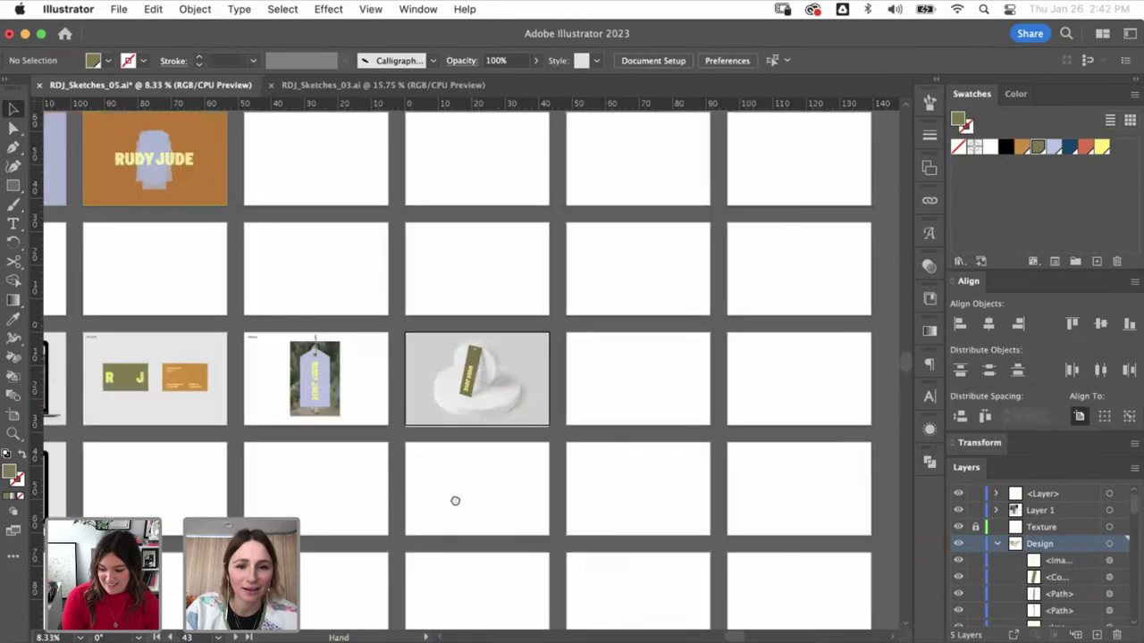
- Copy the shirt shape from the orange RUDY JUDE artboard
left_click_drag(252, 433, 506, 418)
left_click(489, 409)
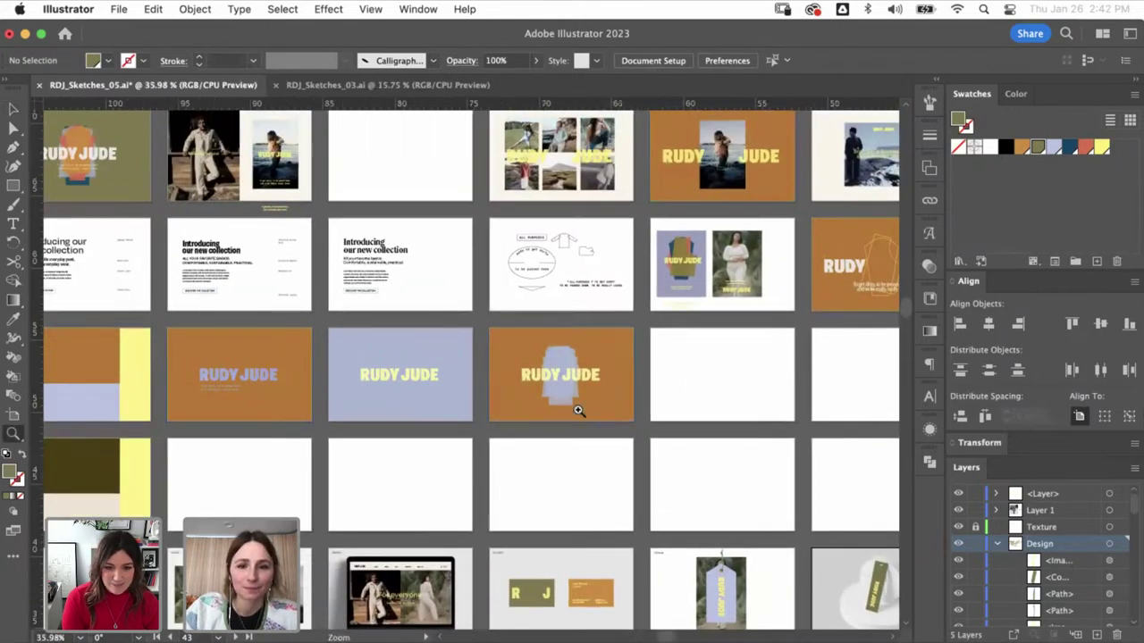
key("super+0")
left_click(523, 340)
key("a")
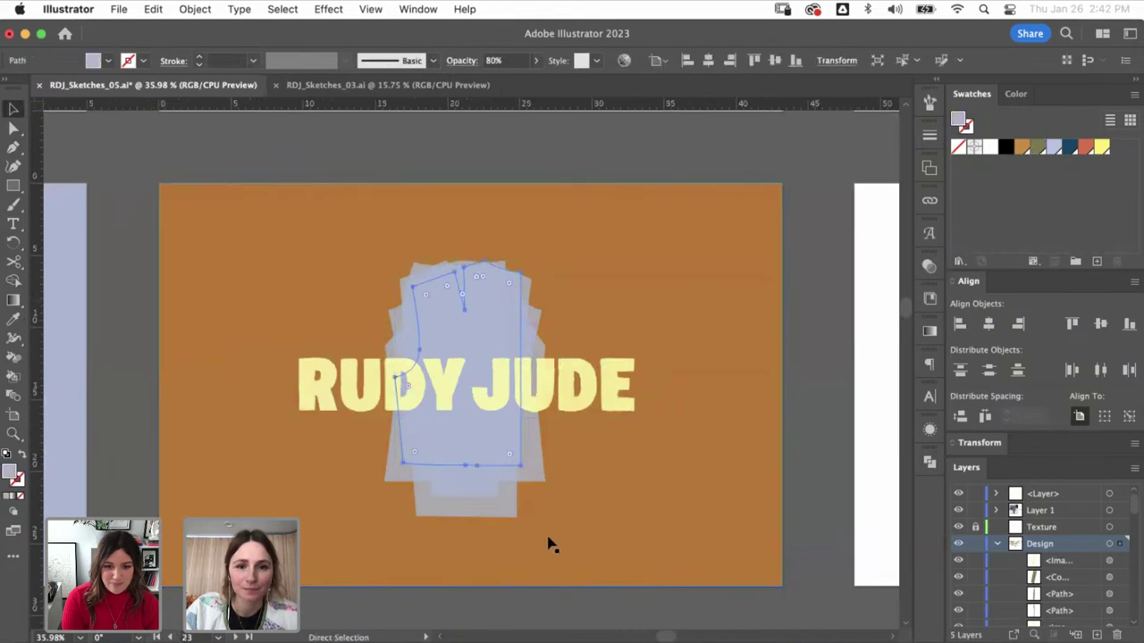
left_click(418, 157)
key("super+minus")
key("super+minus")
key("super+minus")
key("super+minus")
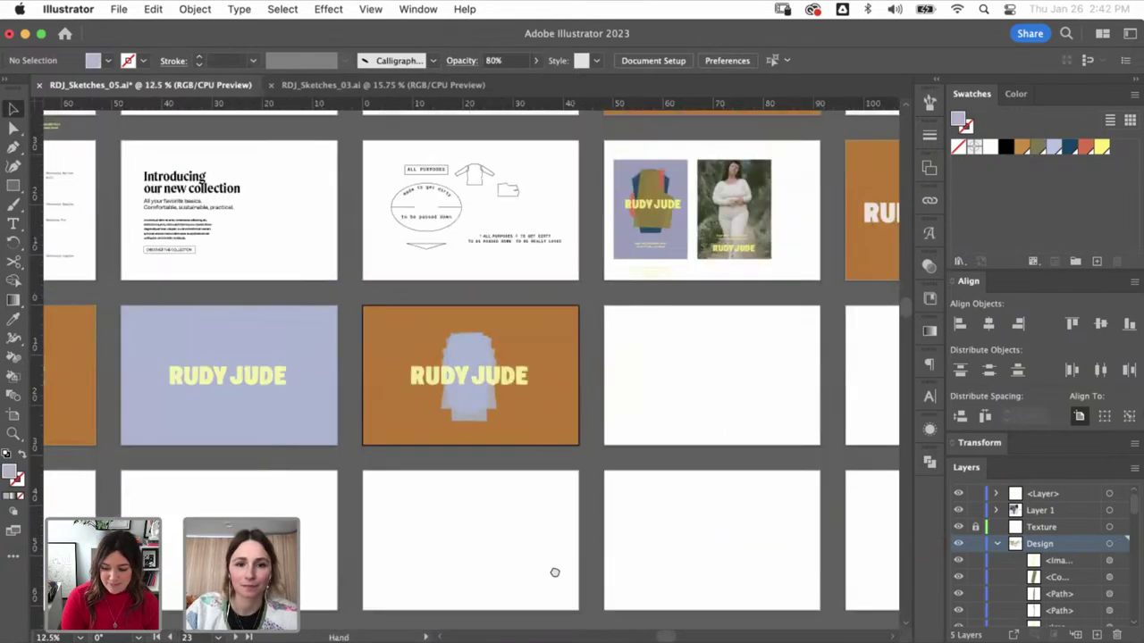
scroll(464, 357, "down", 6)
scroll(464, 357, "right", 4)
- Paste the shirt on the pedestal mockup, shrink it, and set it on the tag above the lettering
key("z")
left_click(604, 413)
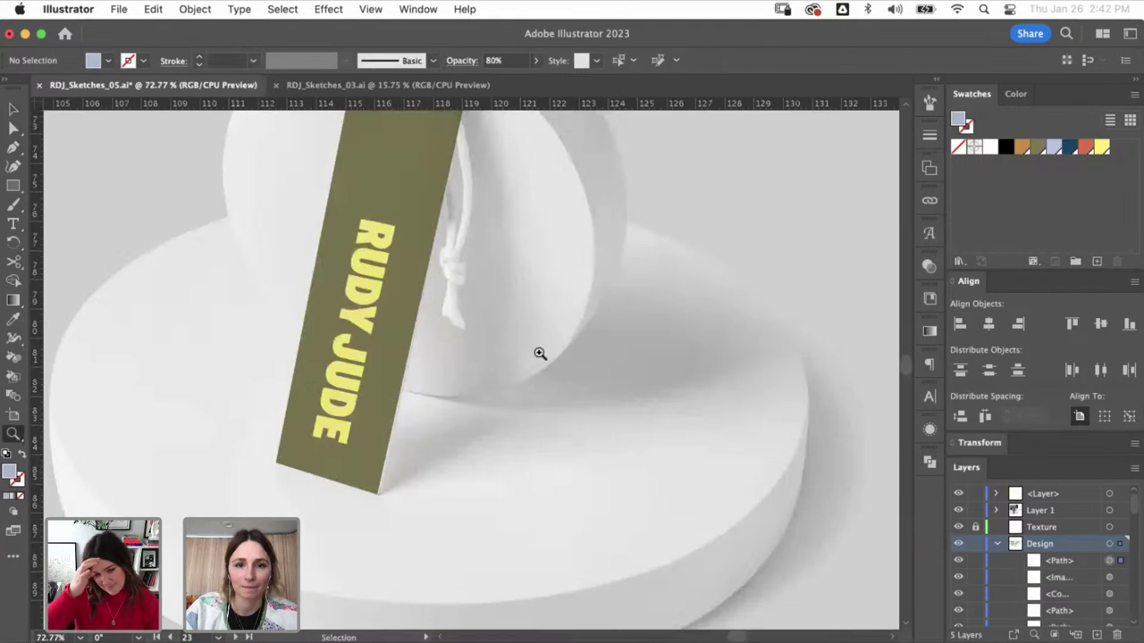
key("v")
key("super+v")
left_click_drag(600, 165, 490, 268)
left_click_drag(449, 297, 447, 314)
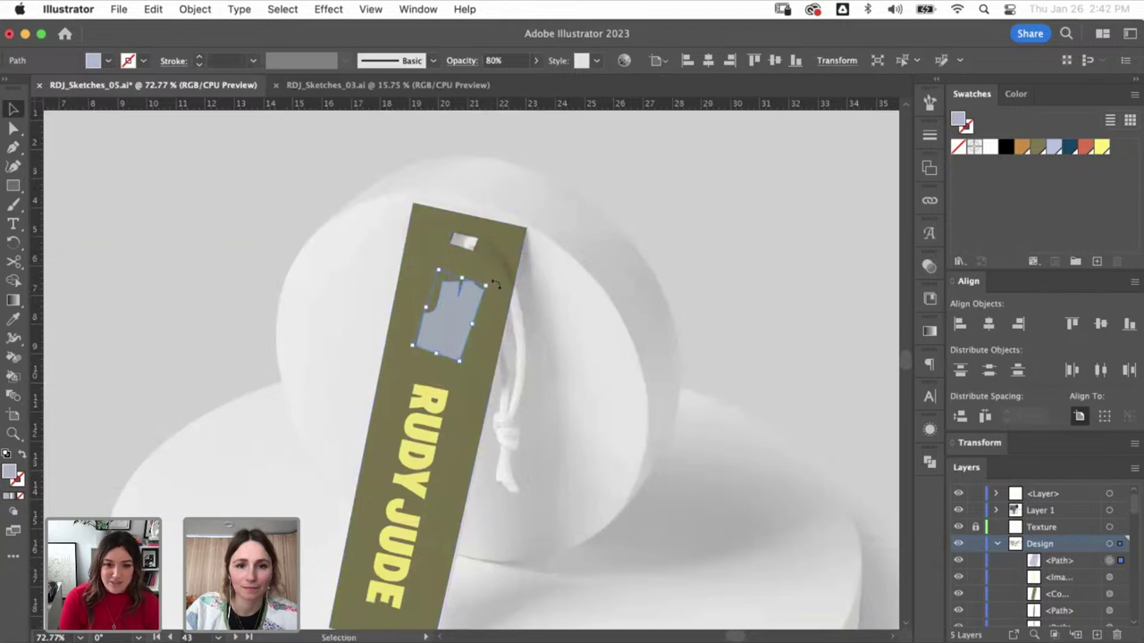
left_click(536, 168)
key("super+minus")
key("super+minus")
key("super+minus")
key("super+minus")
key("super+minus")
key("super+minus")
key("super+minus")
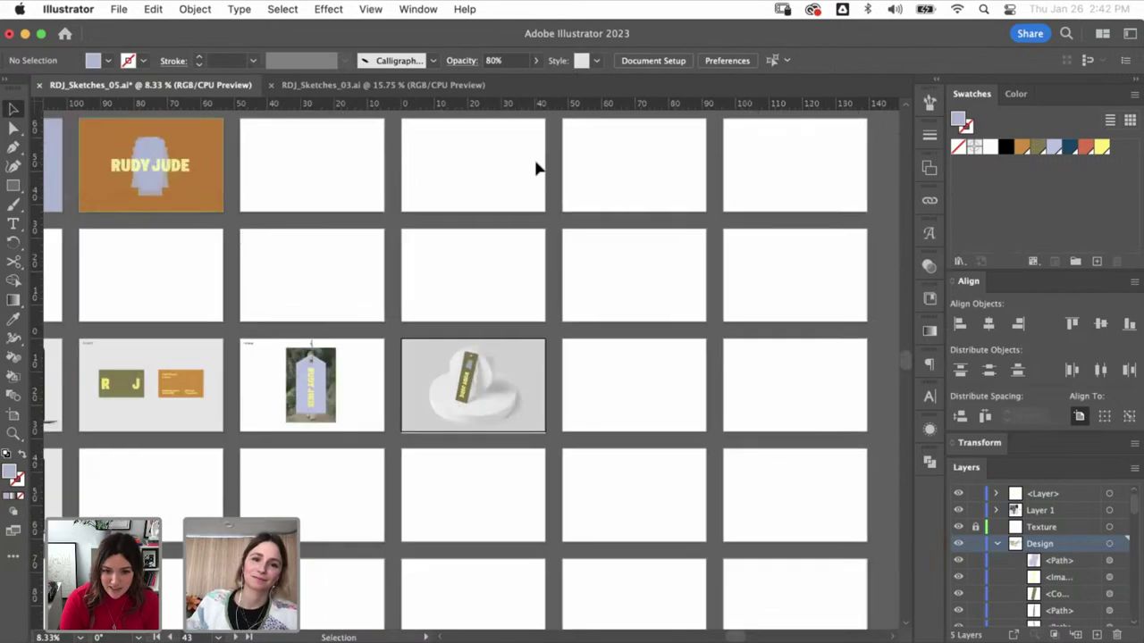
key("super+minus")
key("super+minus")
left_click(600, 393)
key("super+0")
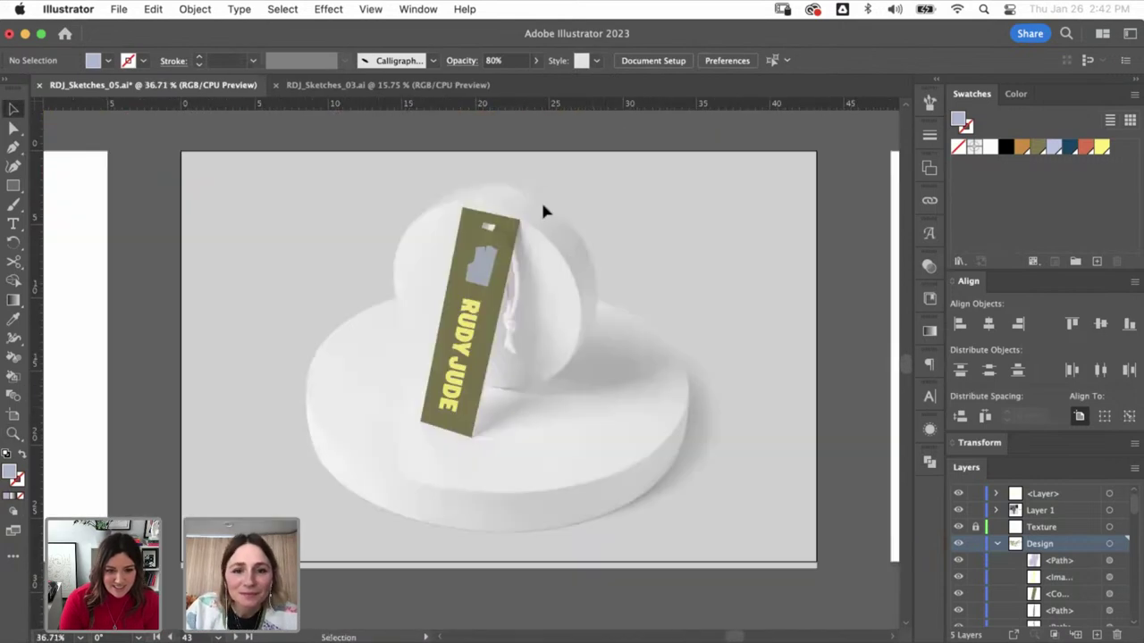
- Group the olive tag, jacket shape and wordmark, then set the group's blend mode to Multiply
left_click_drag(488, 200, 507, 264)
left_click(480, 319)
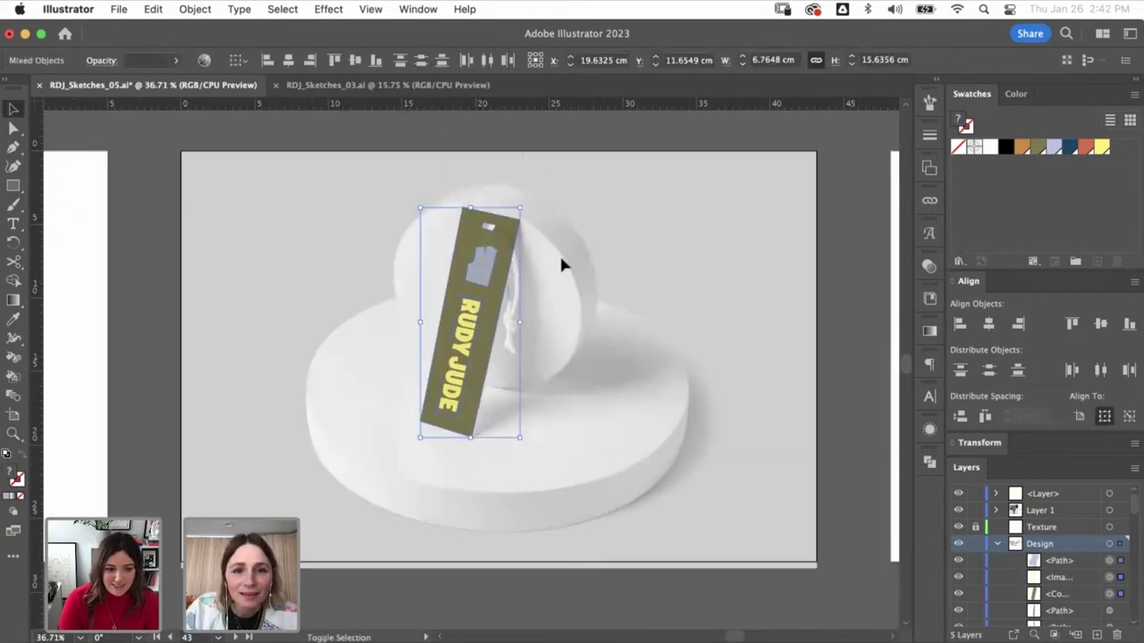
left_click(926, 268)
left_click(767, 282)
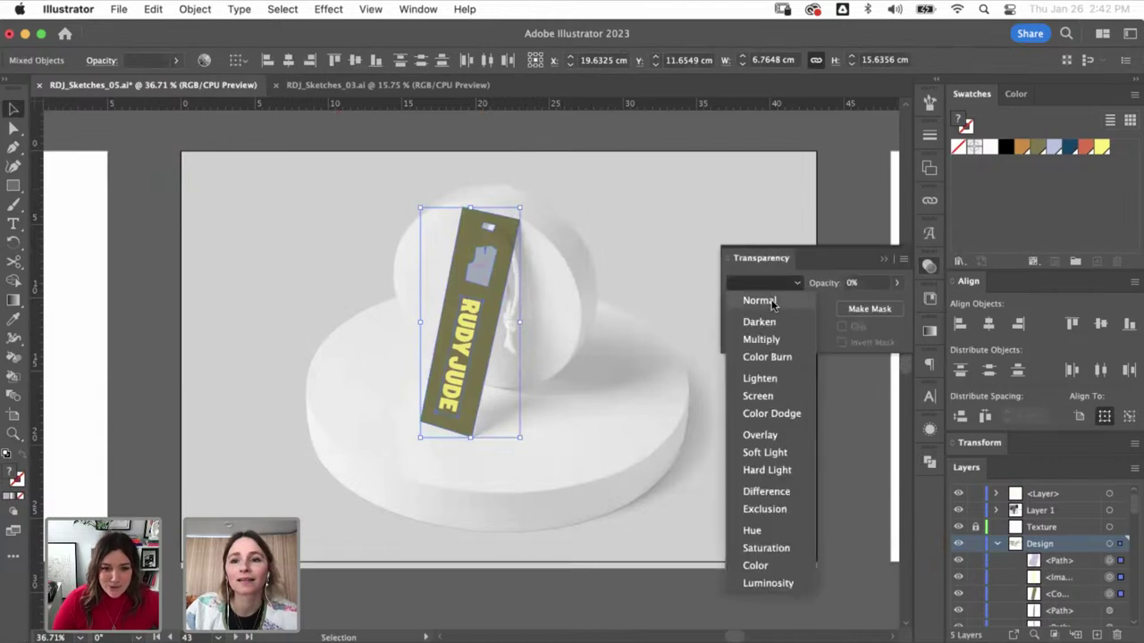
left_click(719, 297)
key("super+g")
left_click(759, 286)
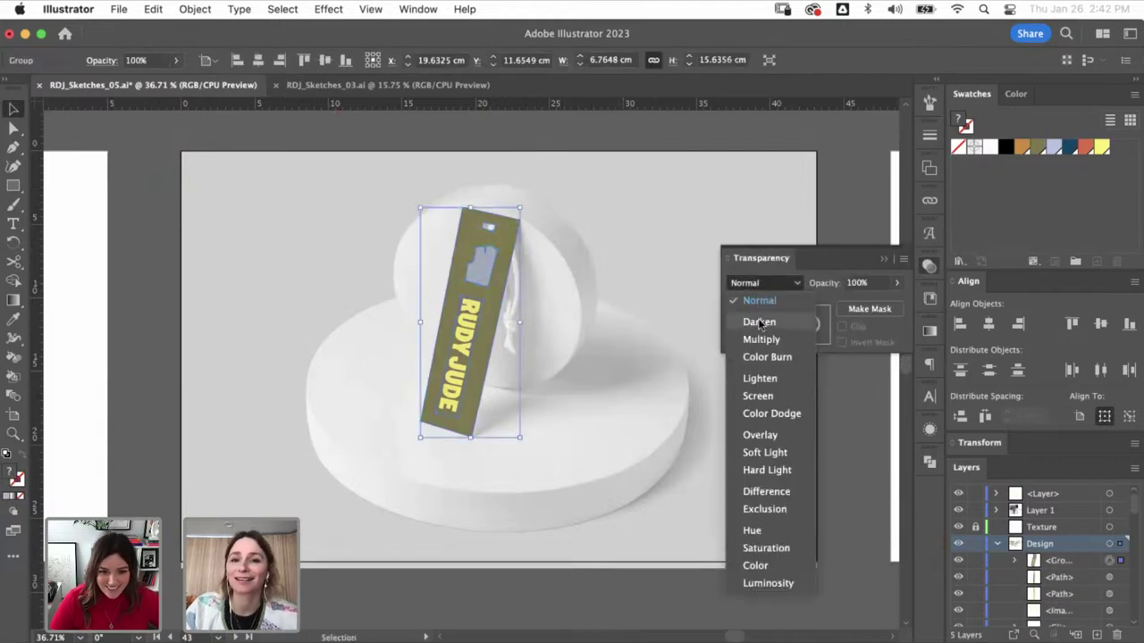
left_click(759, 340)
left_click(657, 185)
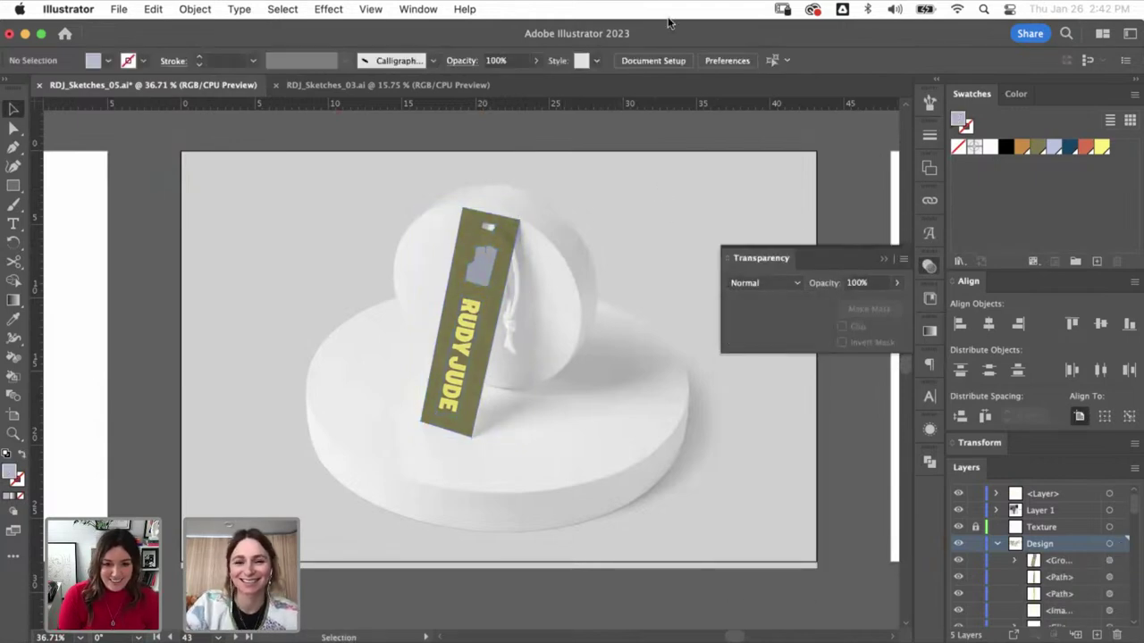
key("super+minus")
key("super+minus")
key("super+minus")
key("super+minus")
- Close the Transparency panel and fill the phone mockup's black screen with the lavender swatch
scroll(411, 408, "left", 3)
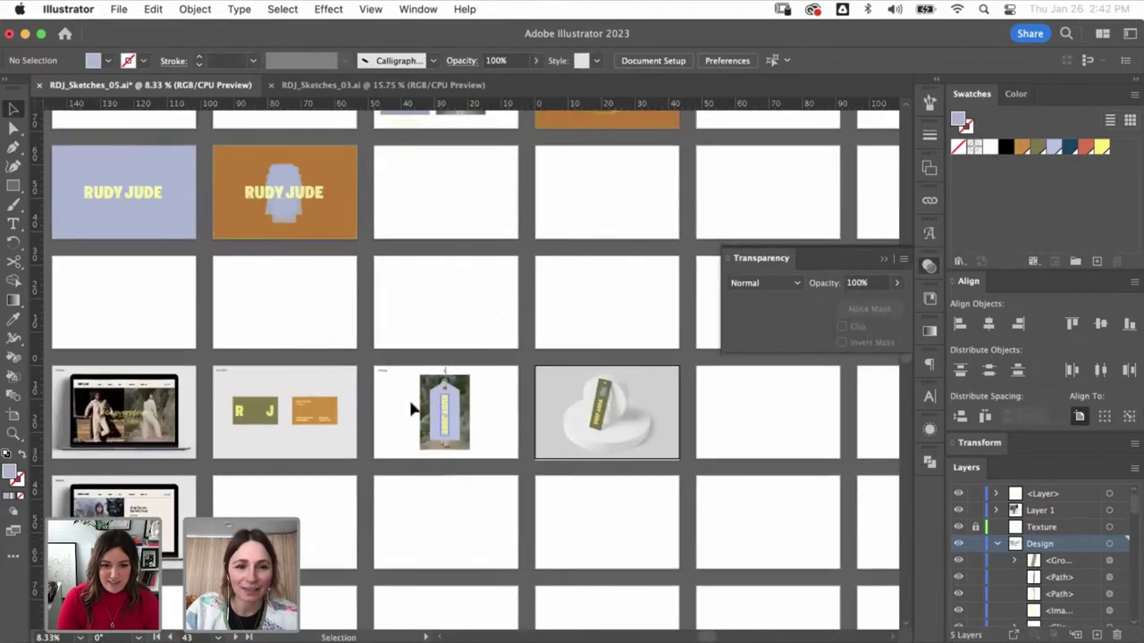
scroll(411, 408, "left", 10)
scroll(253, 358, "up", 3)
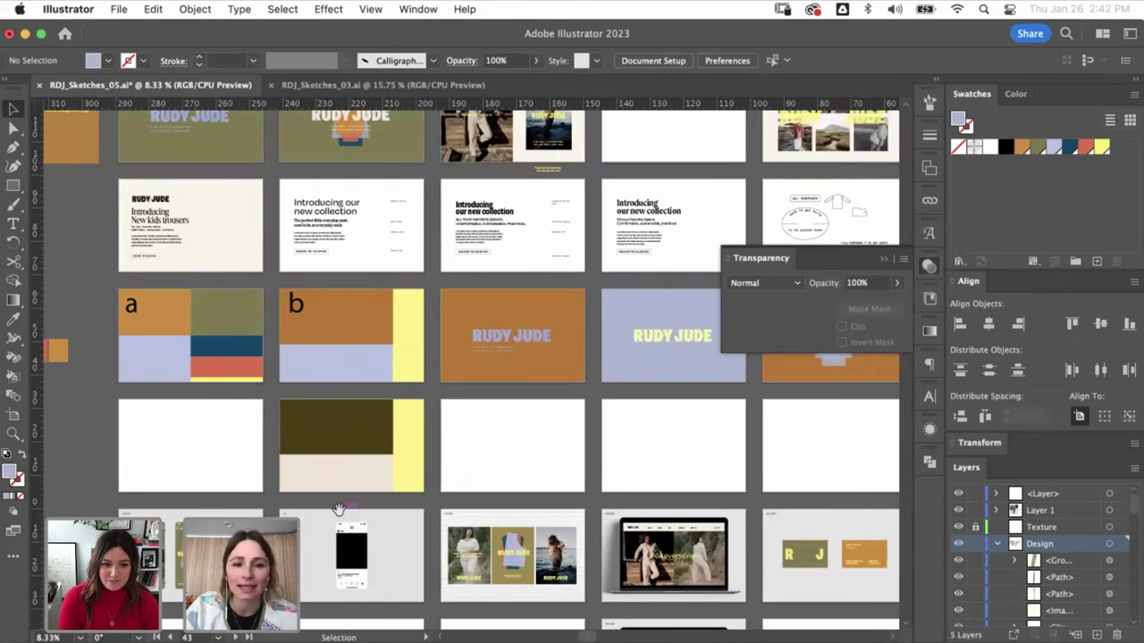
left_click_drag(338, 509, 318, 394)
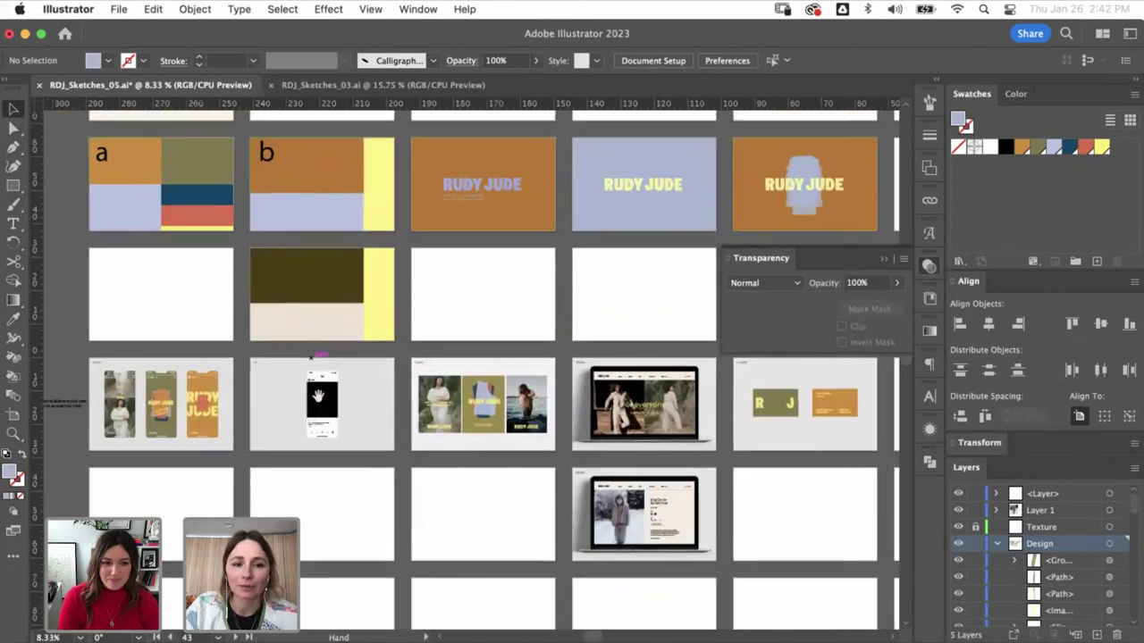
left_click(885, 259)
left_click(330, 409)
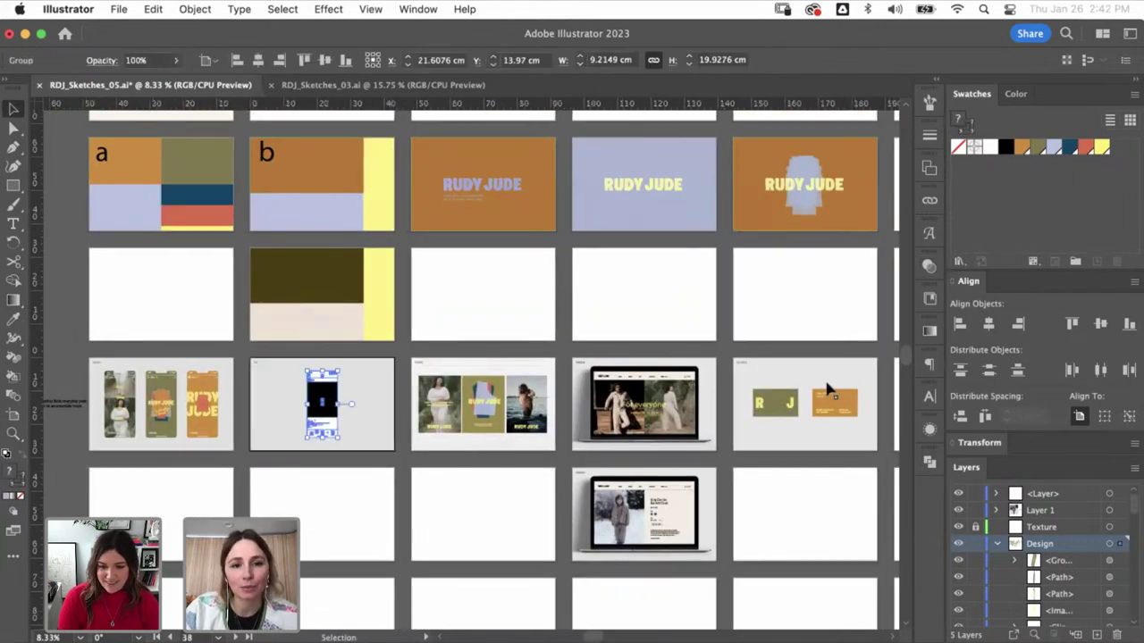
key("a")
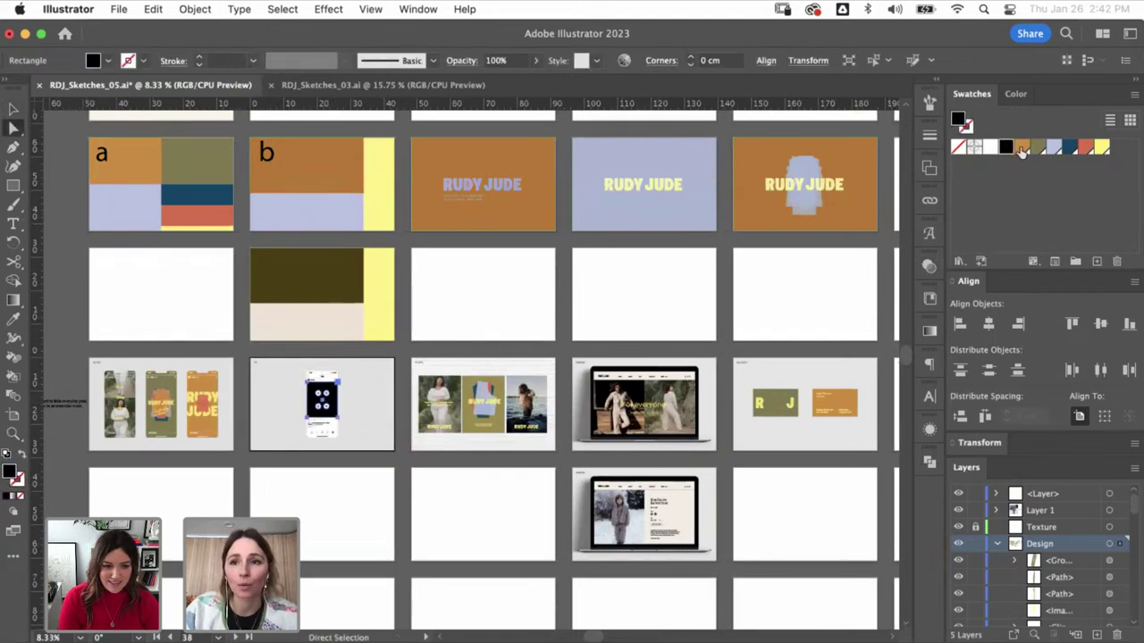
left_click(1054, 148)
key("v")
left_click(533, 442)
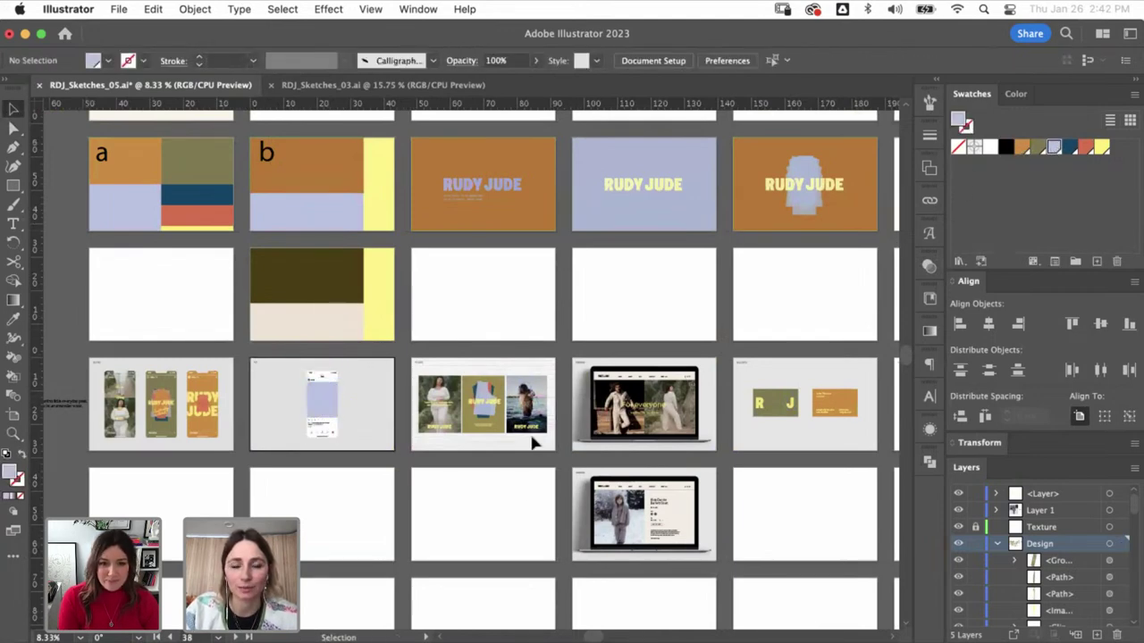
left_click_drag(520, 498, 623, 486)
key("super+minus")
key("super+minus")
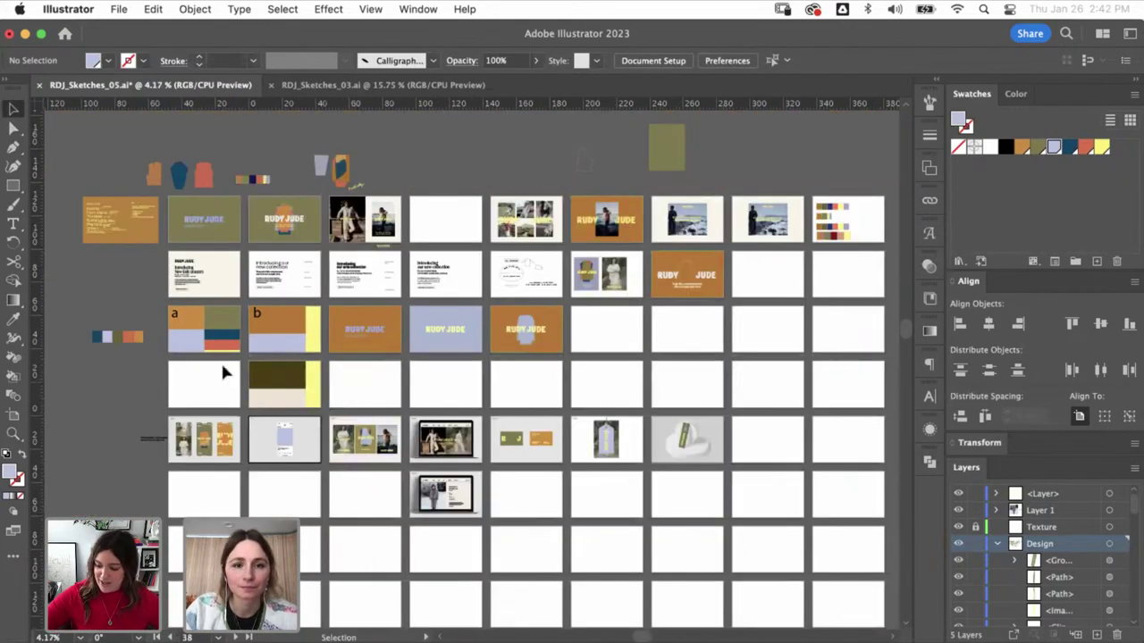
- Delete the empty Artboards 28 through 36 from the Artboards panel
left_click(224, 372)
left_click(929, 168)
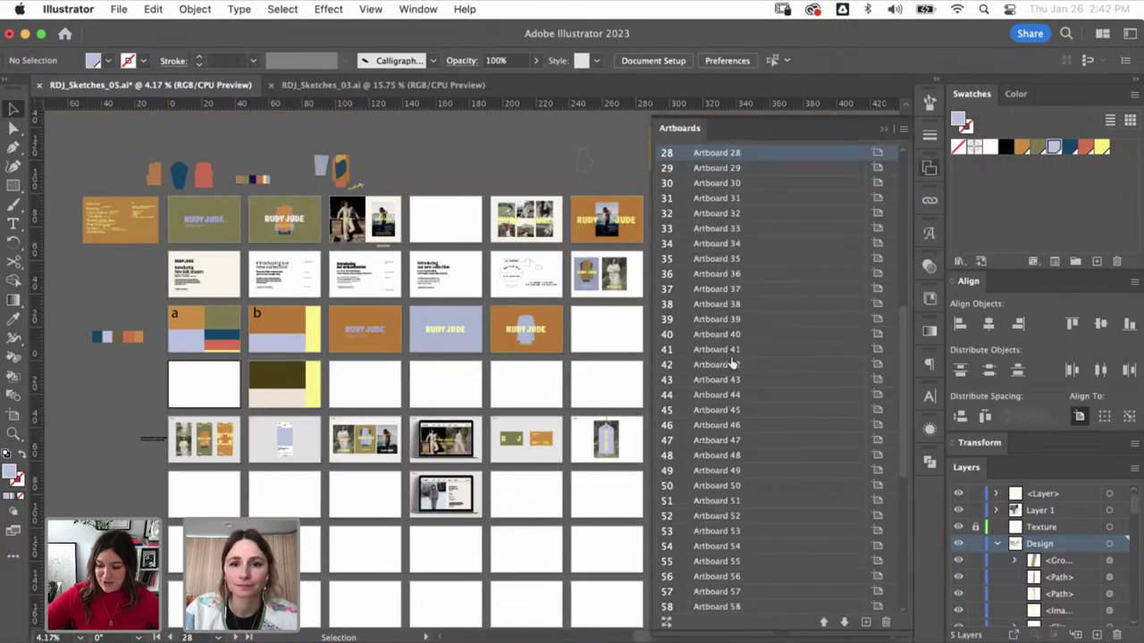
left_click_drag(731, 362, 518, 373)
left_click(605, 370)
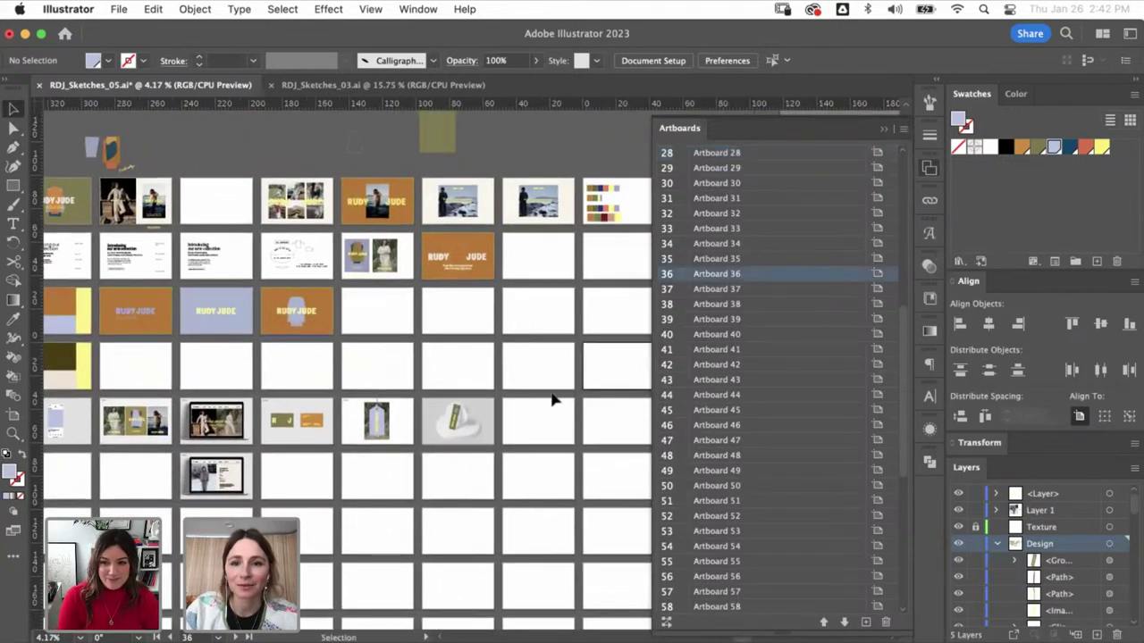
scroll(602, 424, "right", 3)
scroll(601, 425, "left", 8)
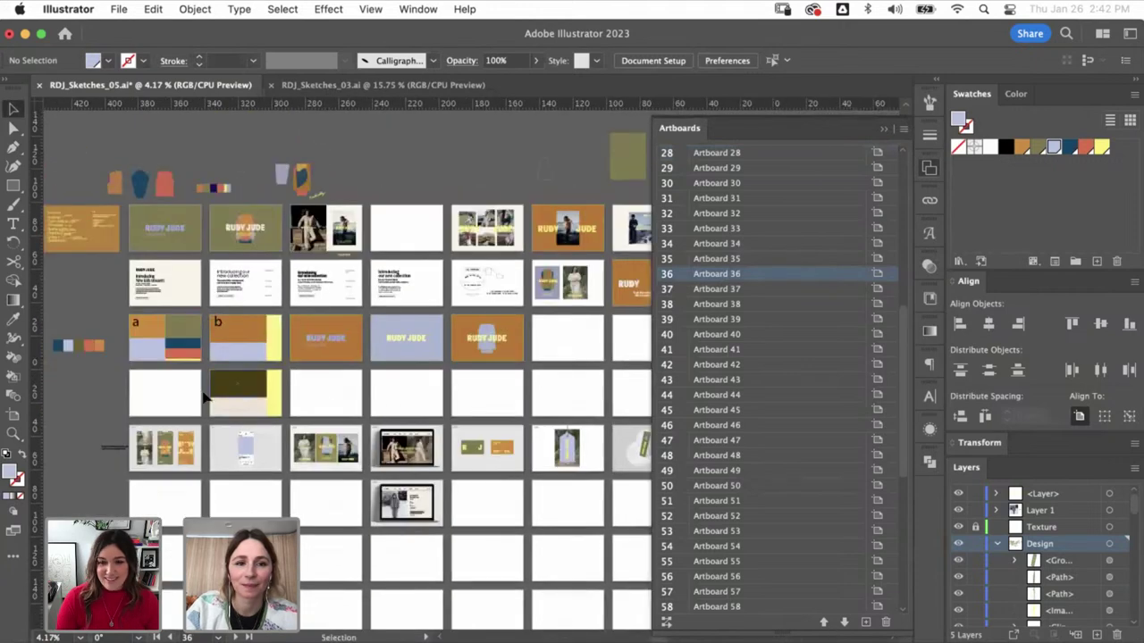
left_click(192, 405)
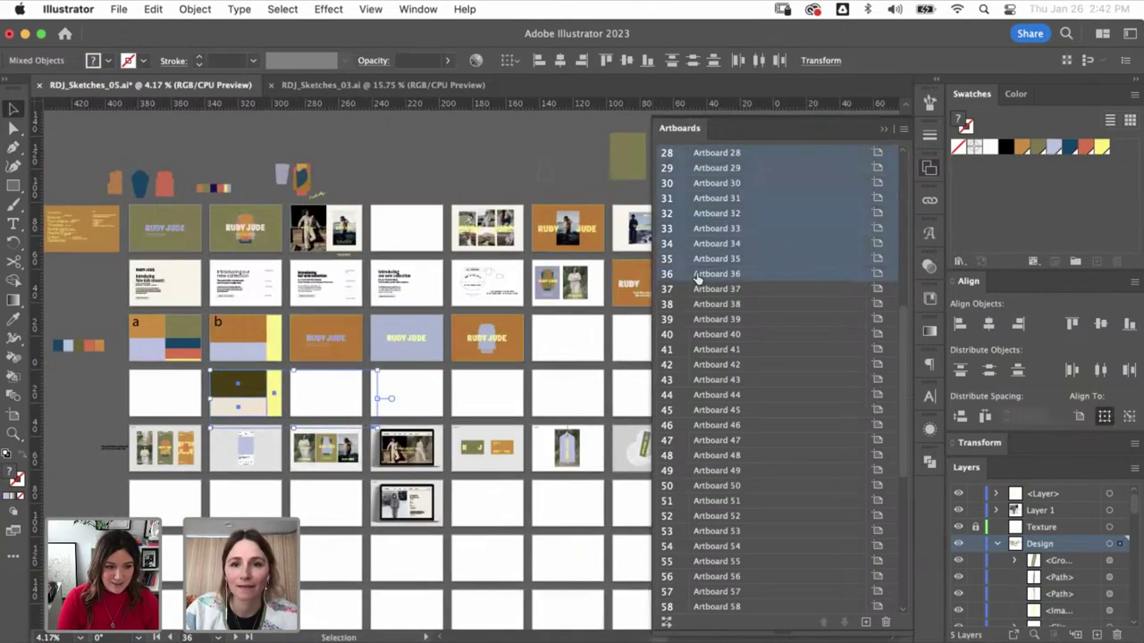
left_click_drag(698, 276, 888, 623)
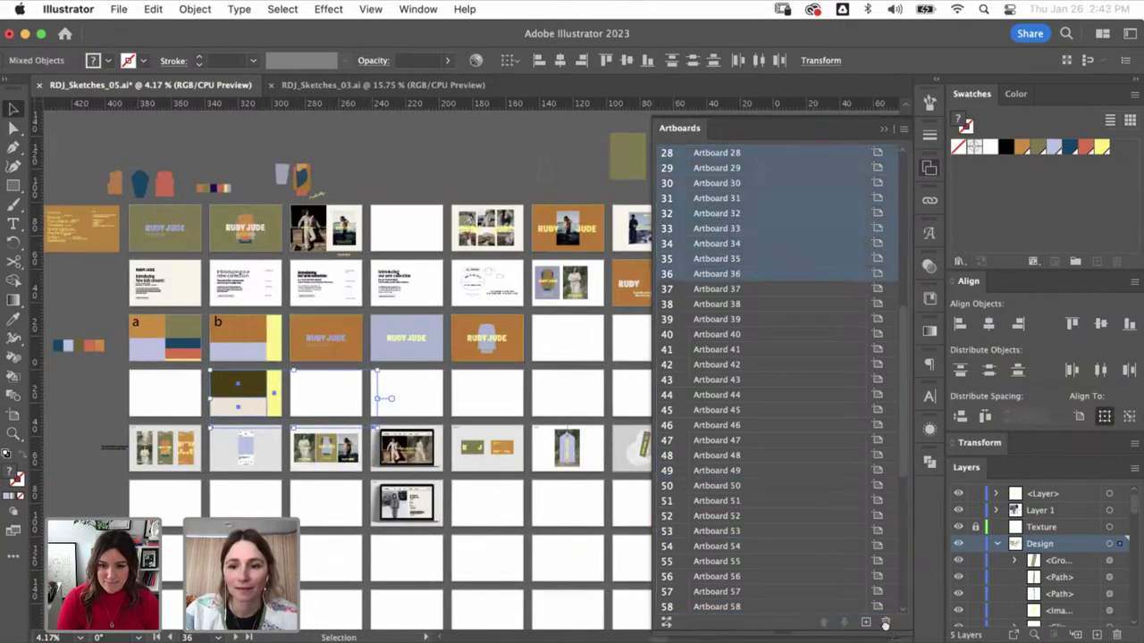
left_click(885, 622)
left_click(884, 131)
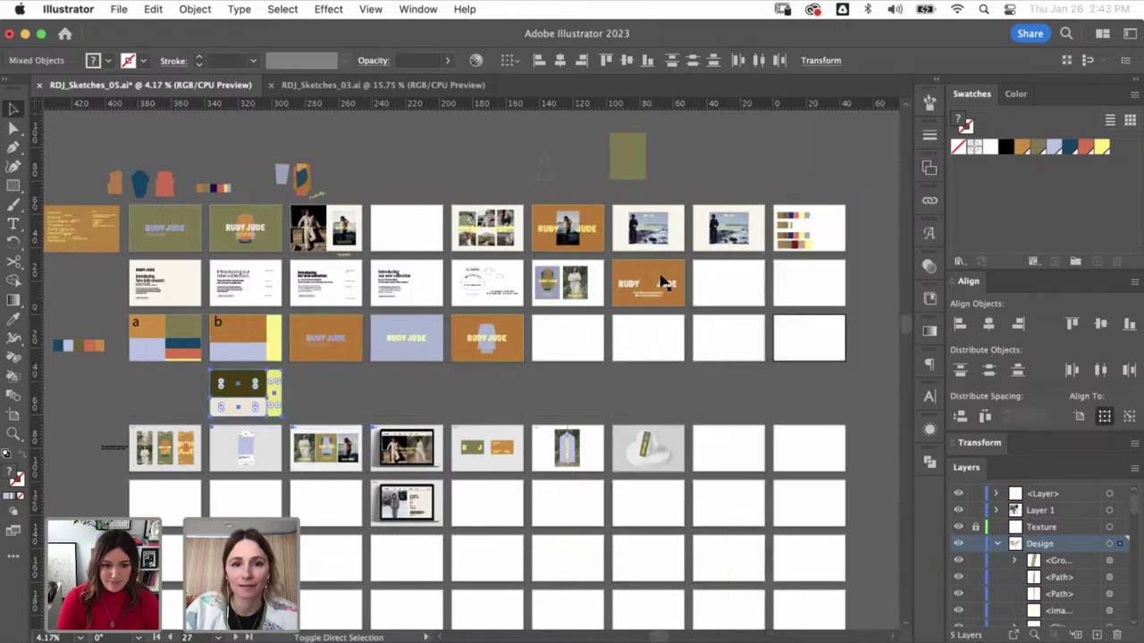
- Direct-select the photo in the fourth top-row artboard
left_click(525, 413)
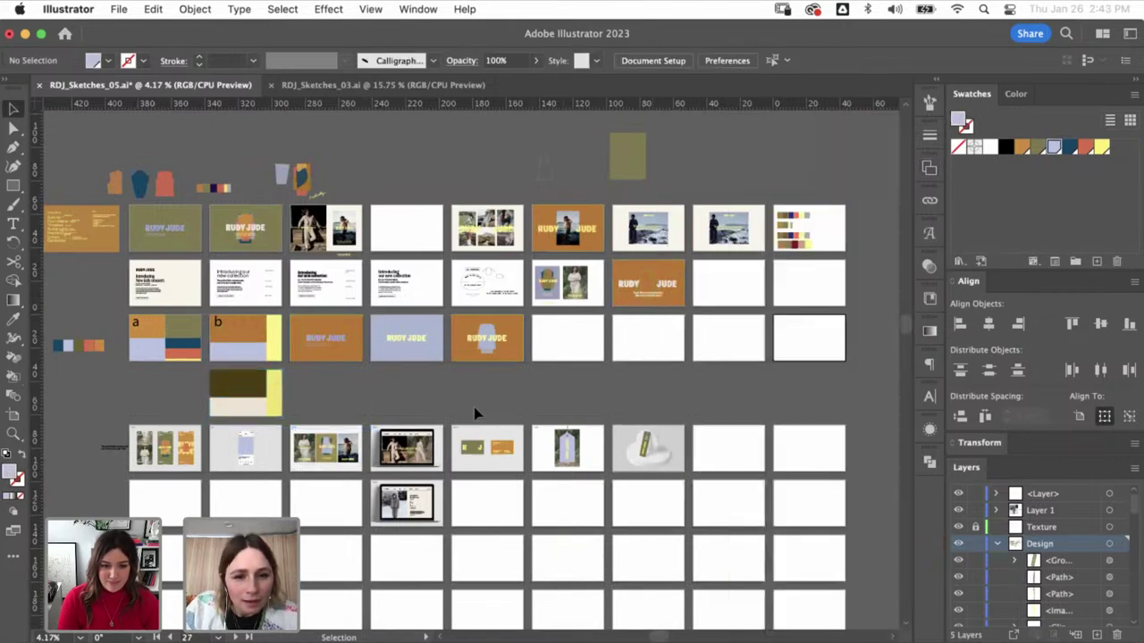
key("a")
left_click(344, 228)
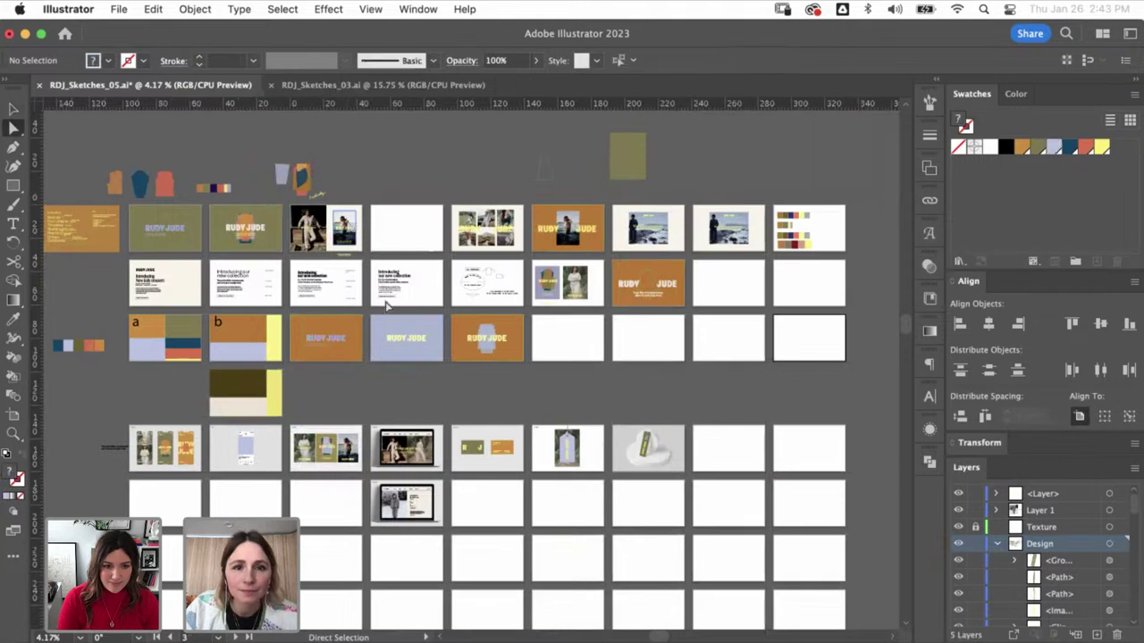
- Move the water photo onto the phone mockup artboard and send it behind the mockup
key("ctrl+x")
key("z")
left_click_drag(187, 404, 337, 501)
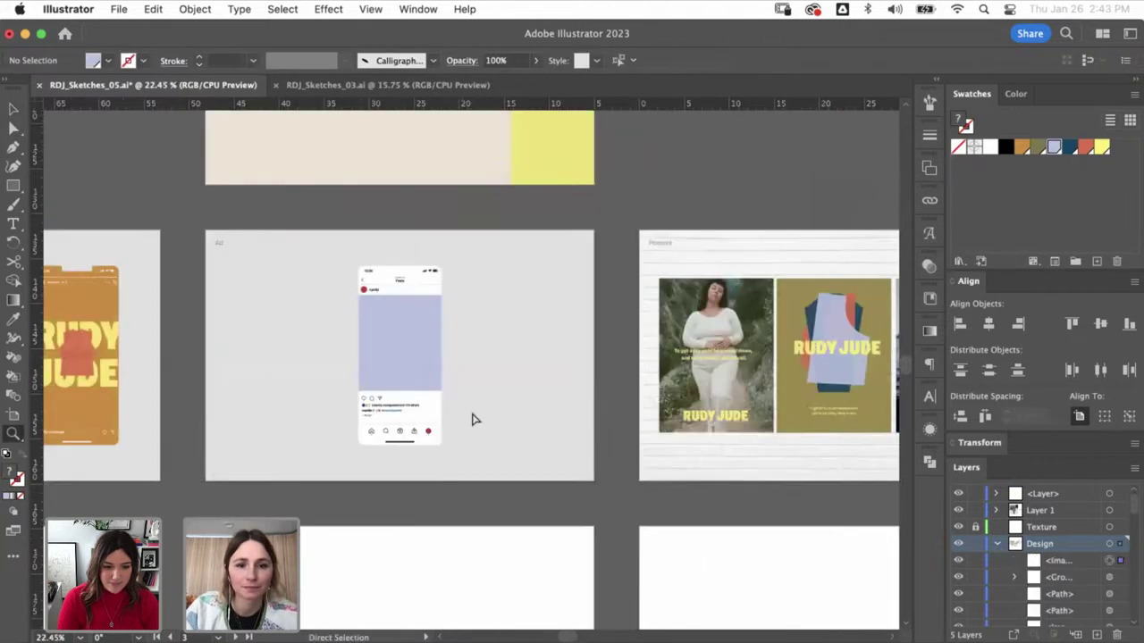
key("ctrl+v")
key("v")
left_click_drag(473, 380, 403, 358)
key("ctrl+shift+bracketleft")
left_click(422, 375, "shift")
key("ctrl+7")
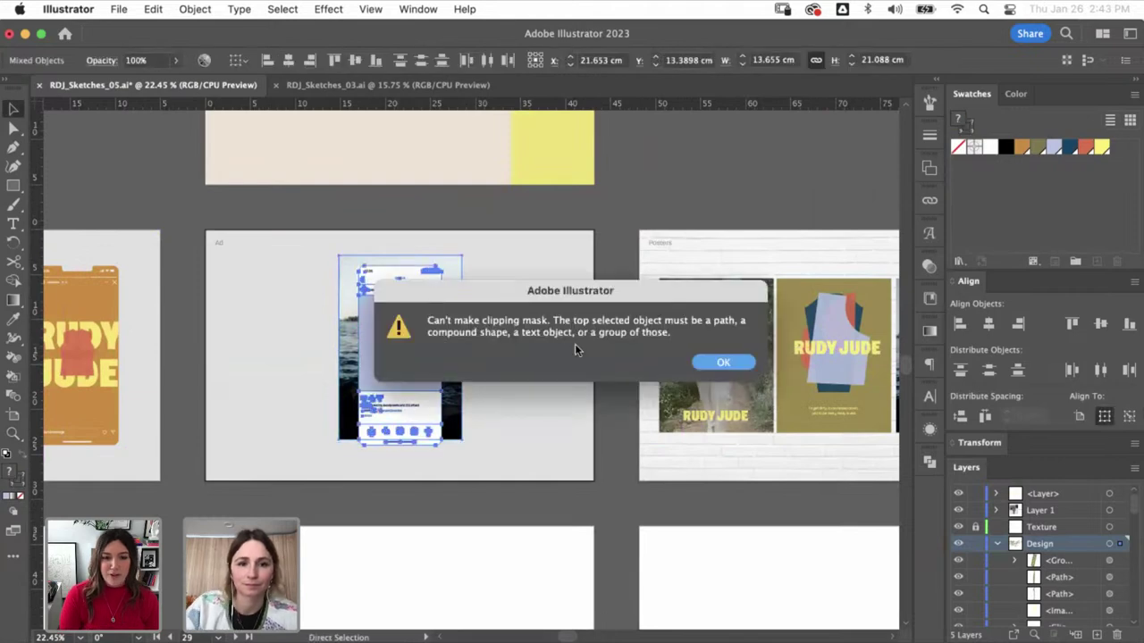
left_click(711, 364)
- Bring the lavender screen rectangle to the front and clip the photo to it
left_click(414, 331)
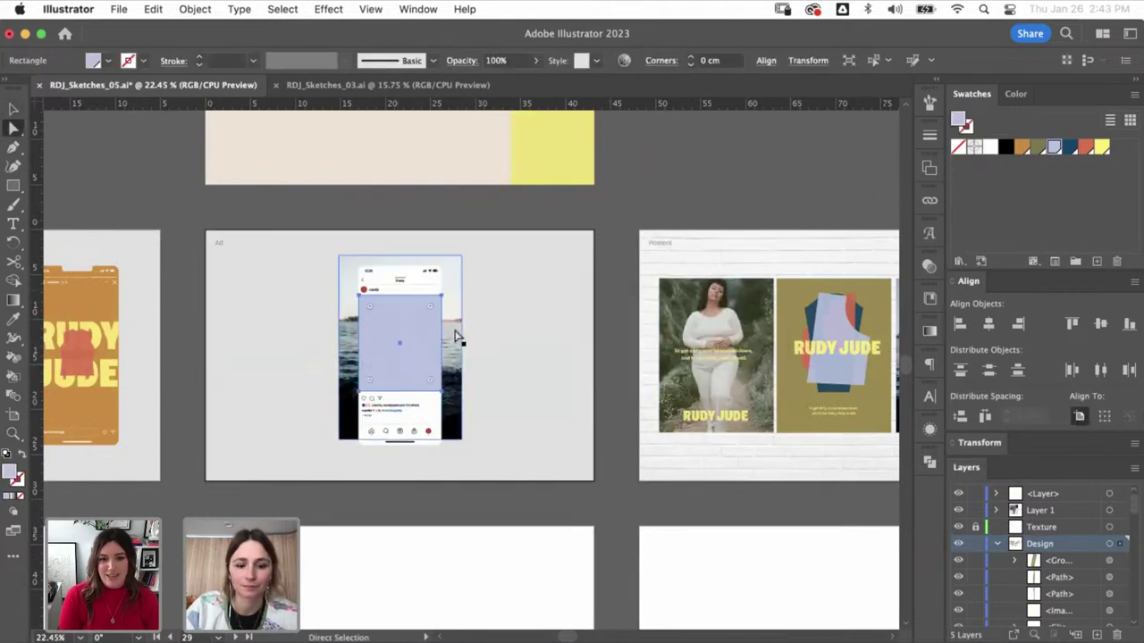
key("ctrl+x")
key("ctrl+f")
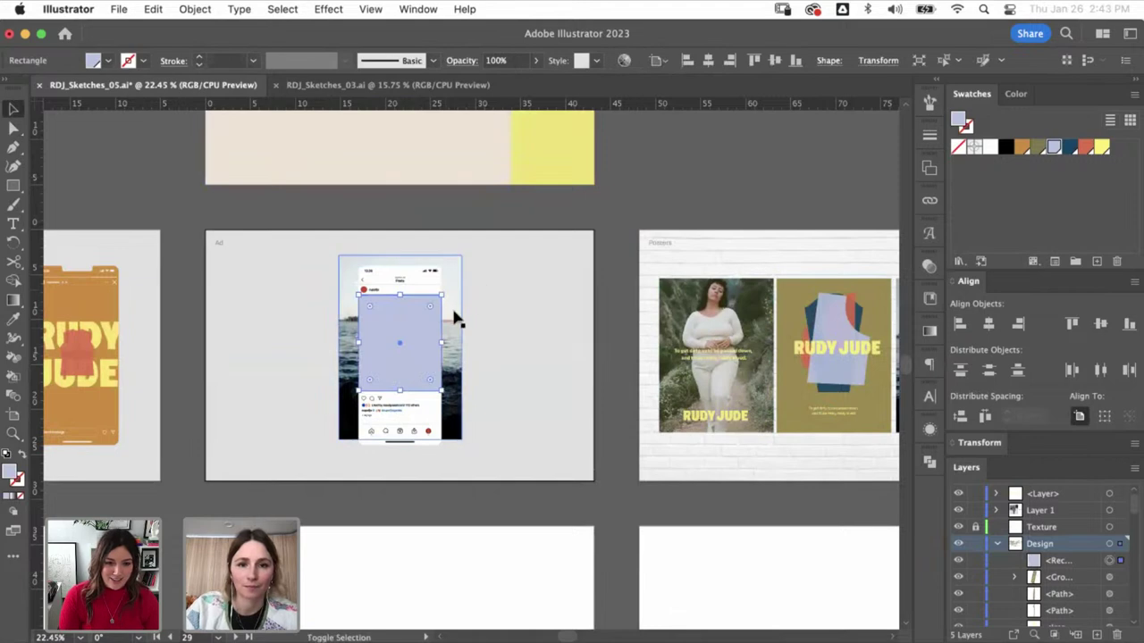
left_click(459, 320, "shift")
key("ctrl+7")
- Trim the photo's top and bottom edges so it ends inside the phone screen
left_click(400, 304)
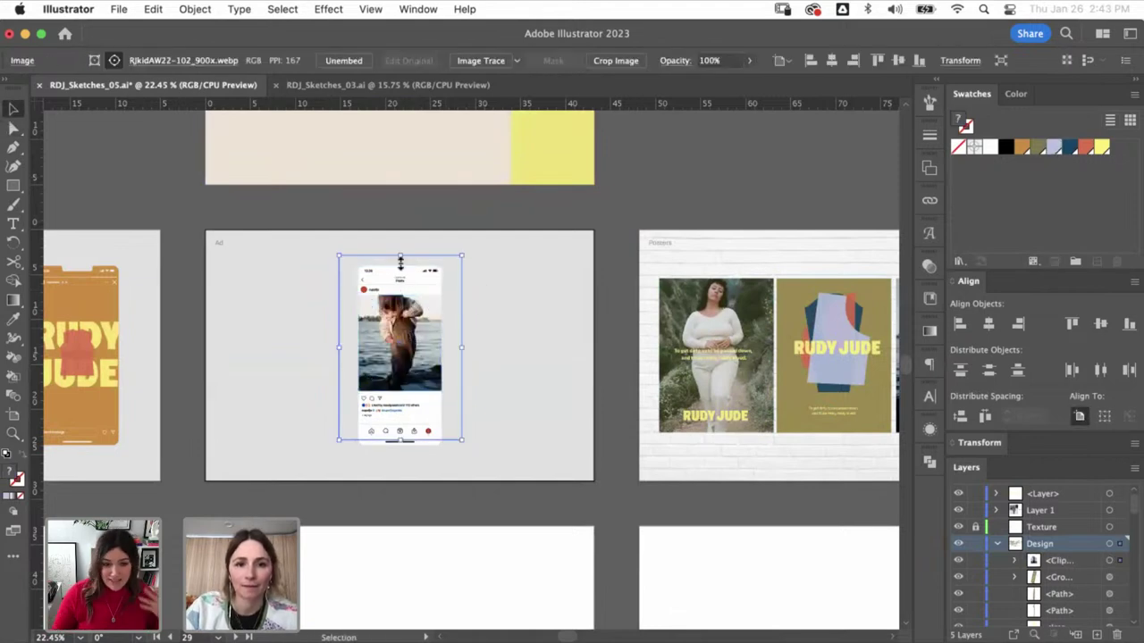
left_click_drag(400, 257, 400, 282)
left_click_drag(399, 433, 407, 415)
key("a")
left_click(462, 320)
- Replace the mockup's username cupofjo with rudyjude
key("z")
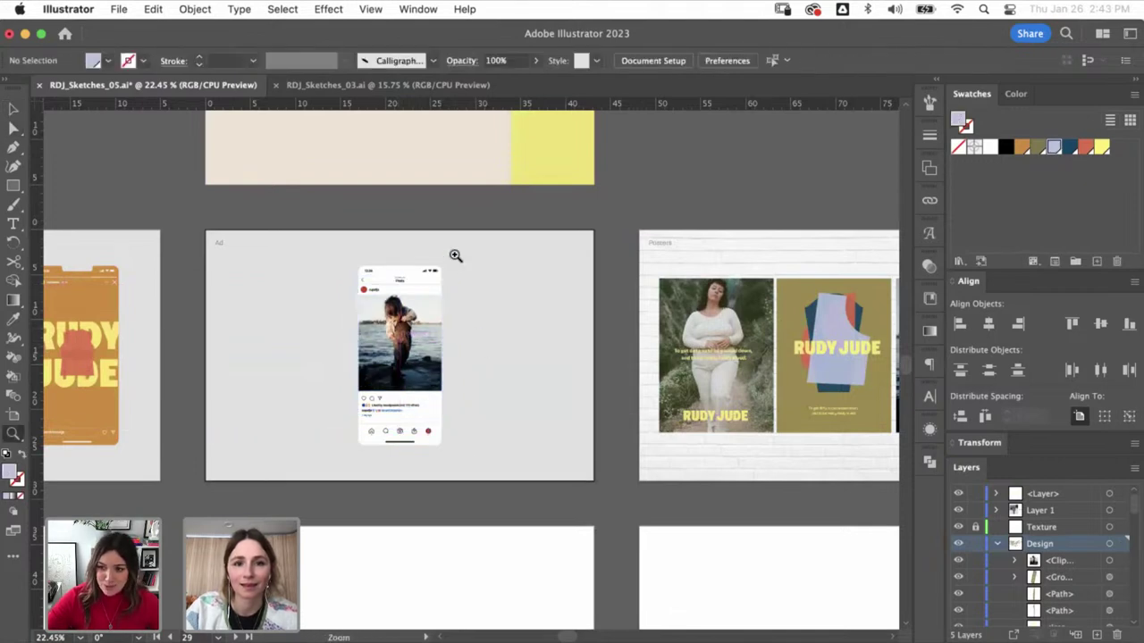
left_click_drag(454, 256, 450, 362)
left_click(396, 242, "super")
key("t")
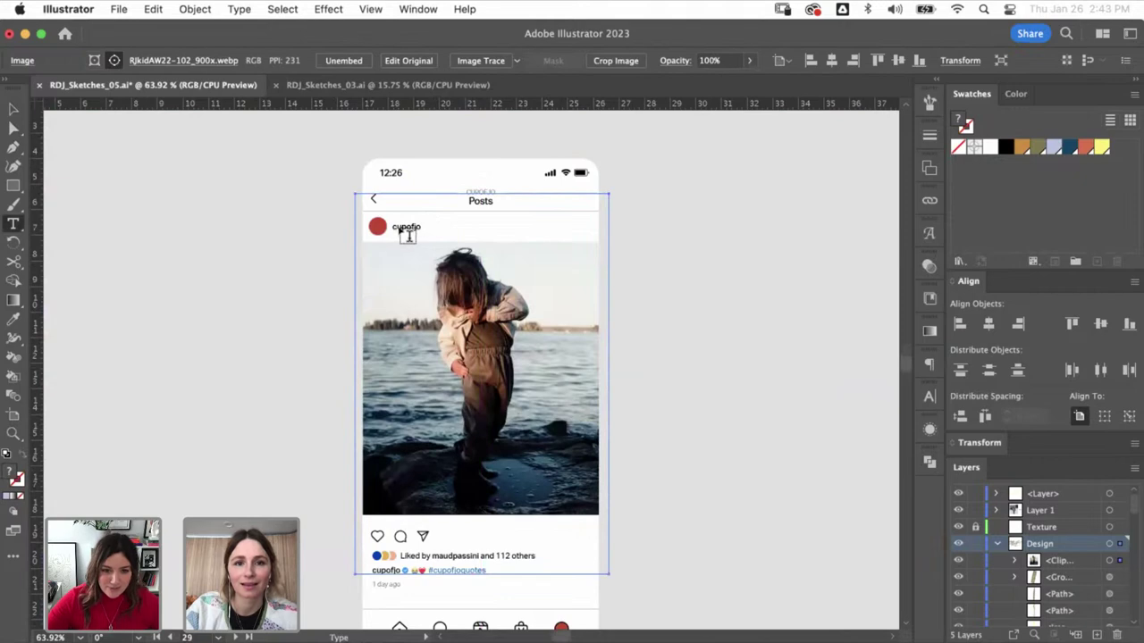
key("super+shift+a")
key("v")
left_click(414, 230)
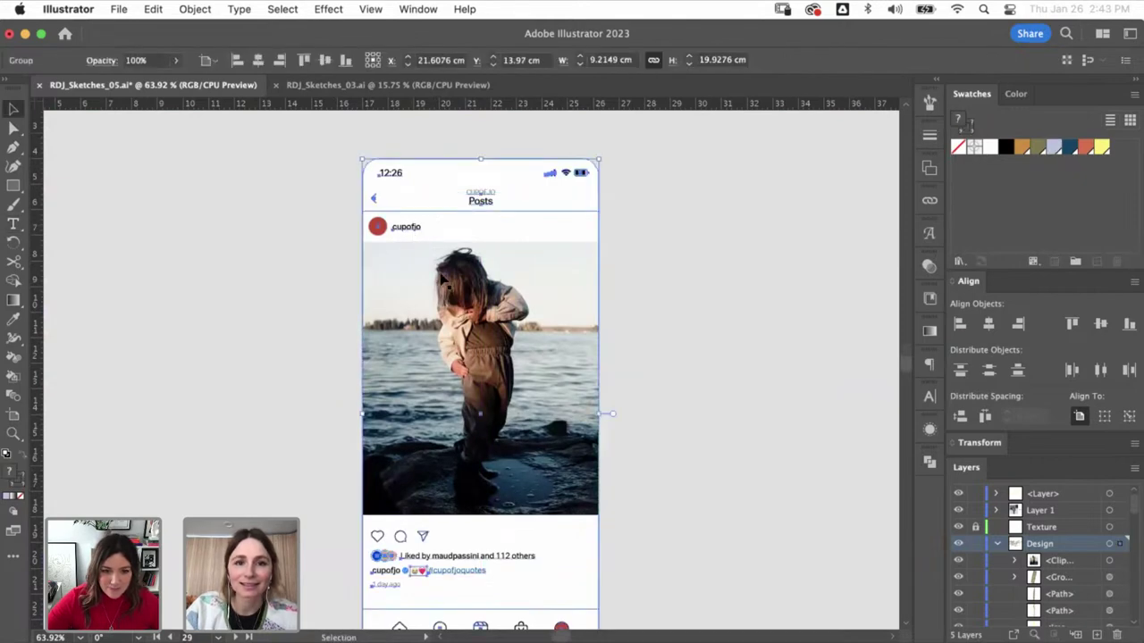
double_click(416, 231)
key("super+a")
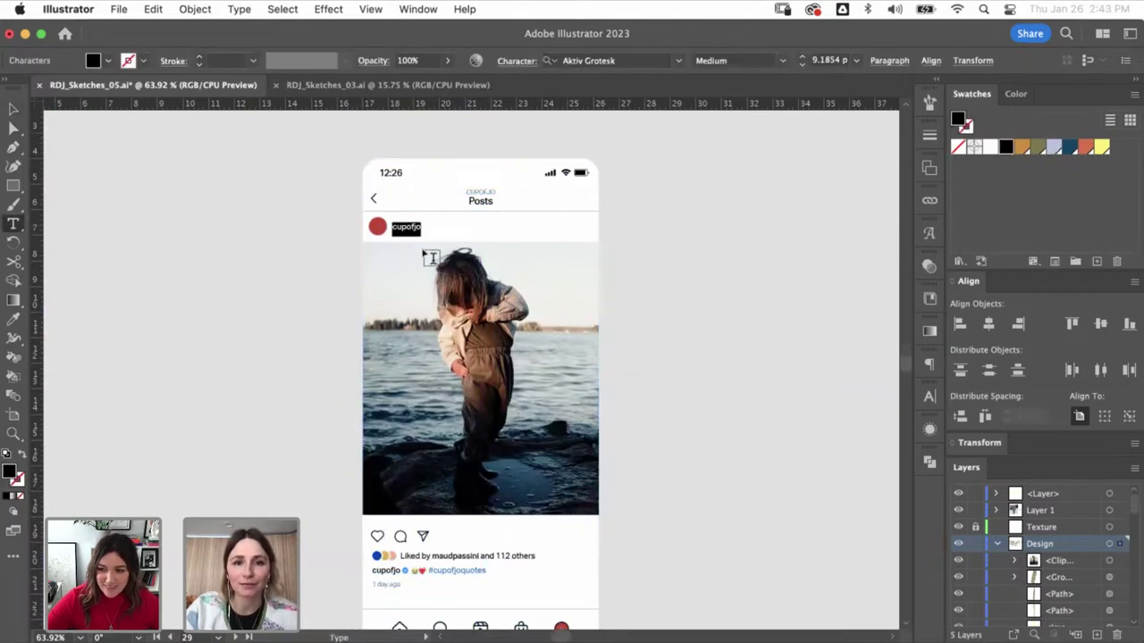
type("rudyju")
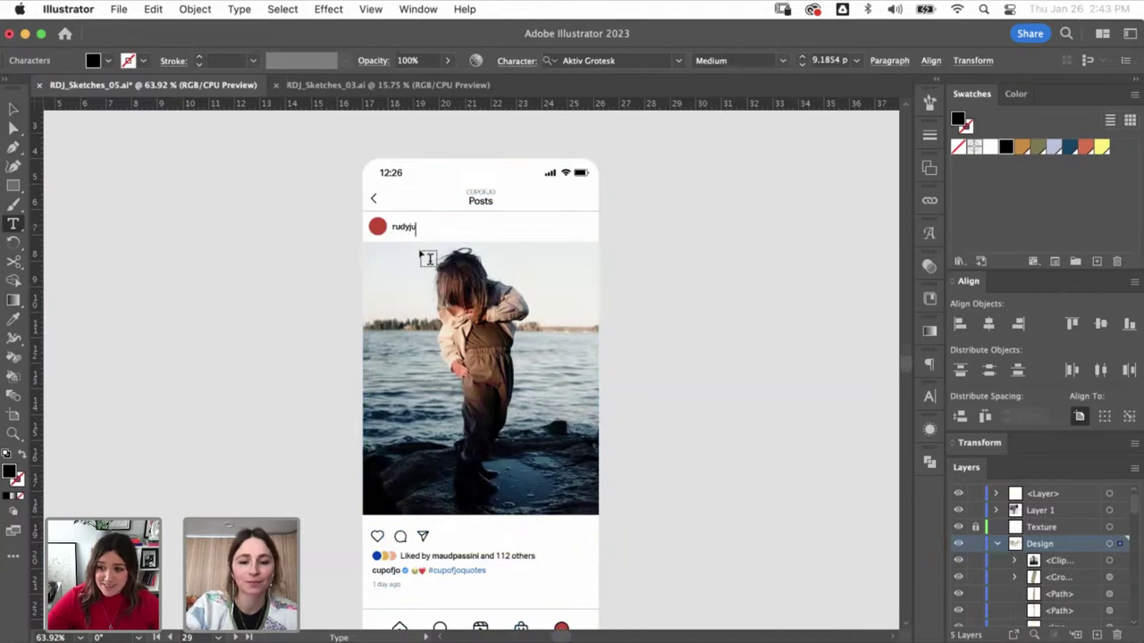
type("de")
key("Escape")
- Copy the R avatar from the orange story and place it over the red profile circle
key("a")
left_click(393, 227)
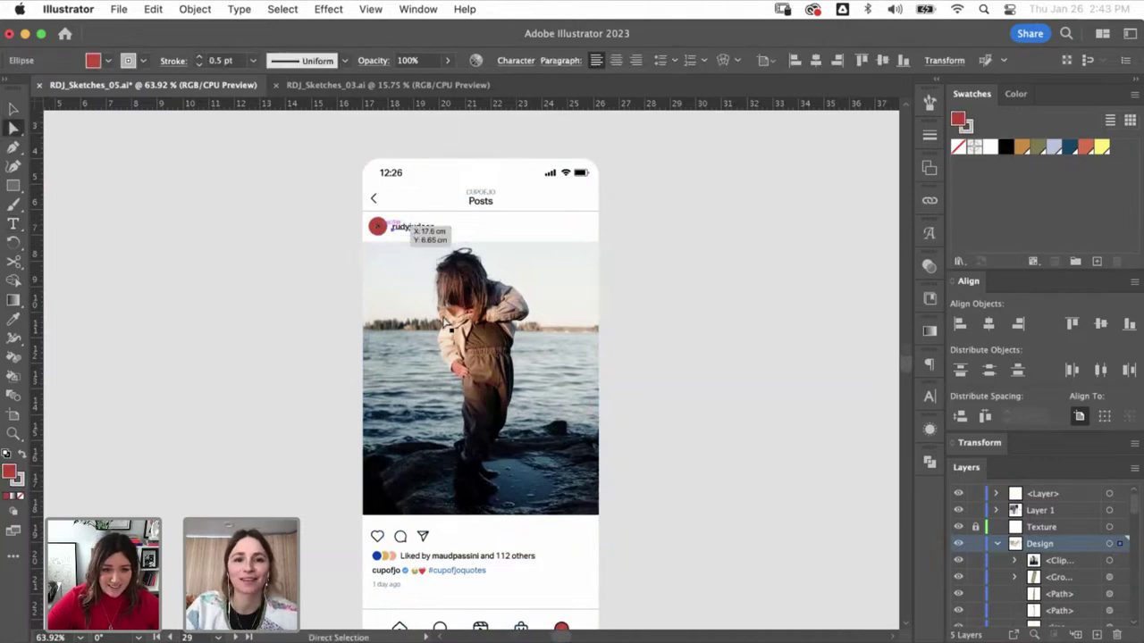
left_click(253, 375)
scroll(253, 375, "left", 15)
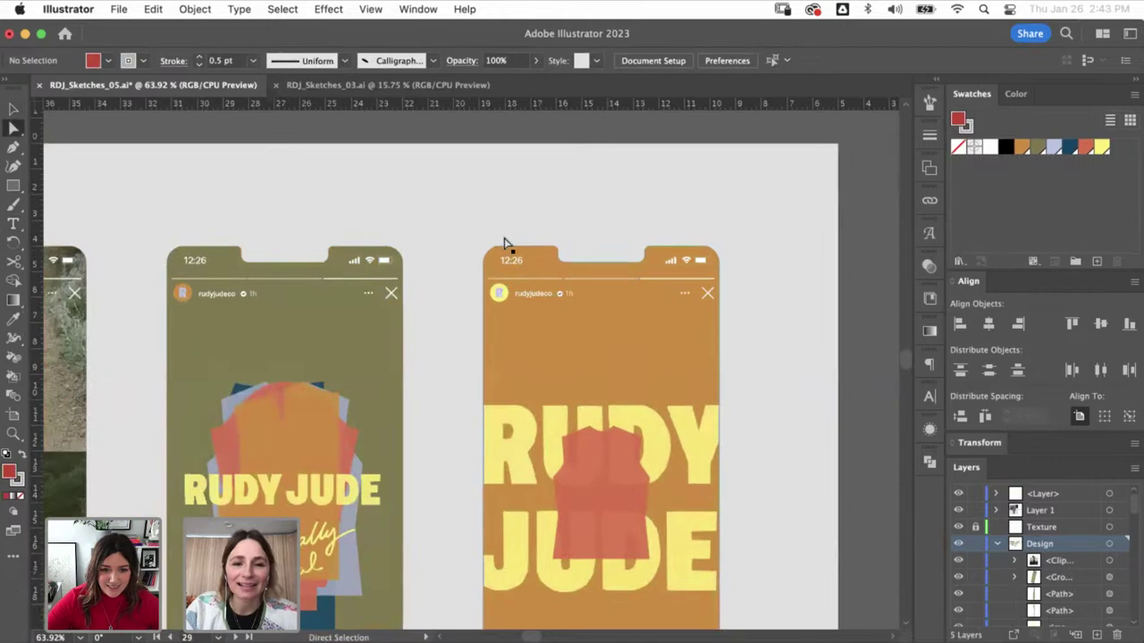
key("v")
left_click(457, 238)
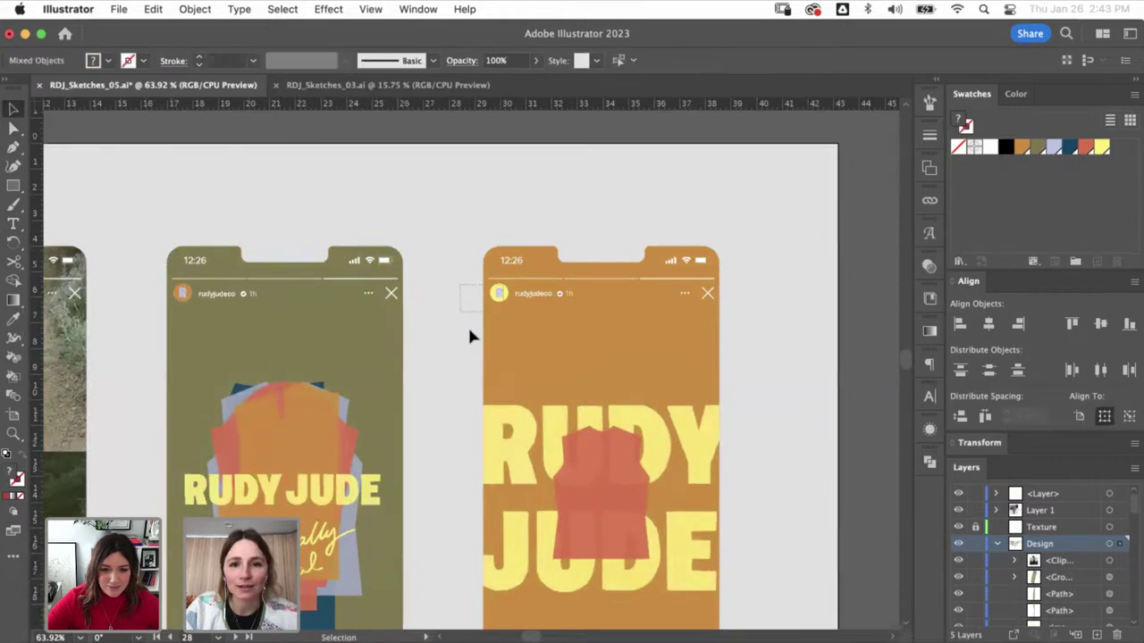
key("super+z")
scroll(490, 394, "right", 20)
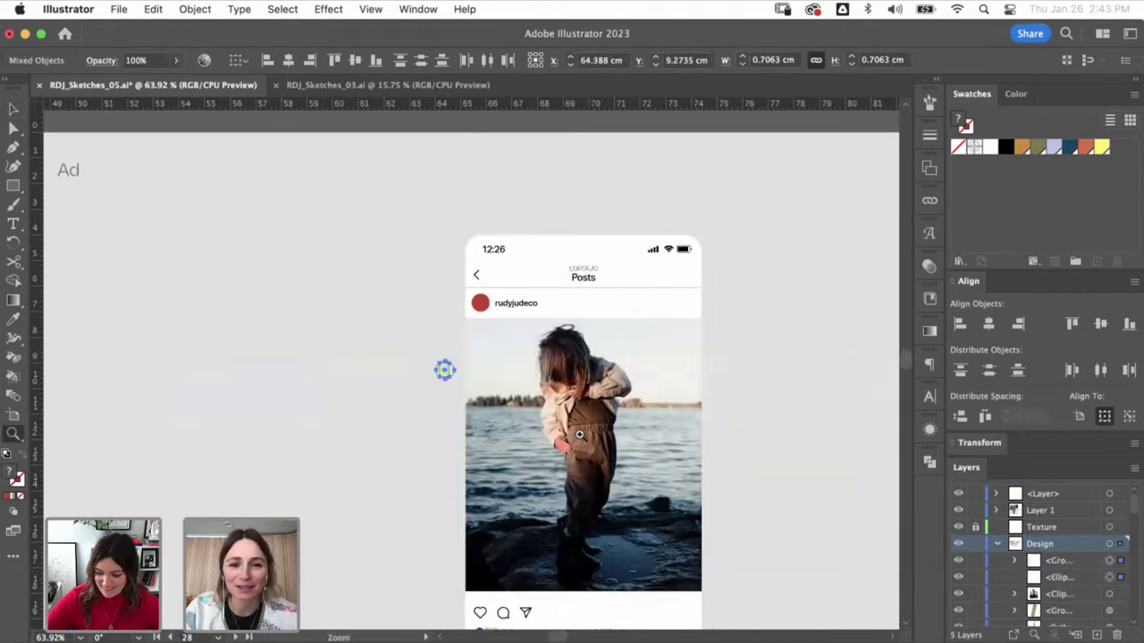
scroll(498, 329, "up", 5)
left_click_drag(366, 429, 447, 253)
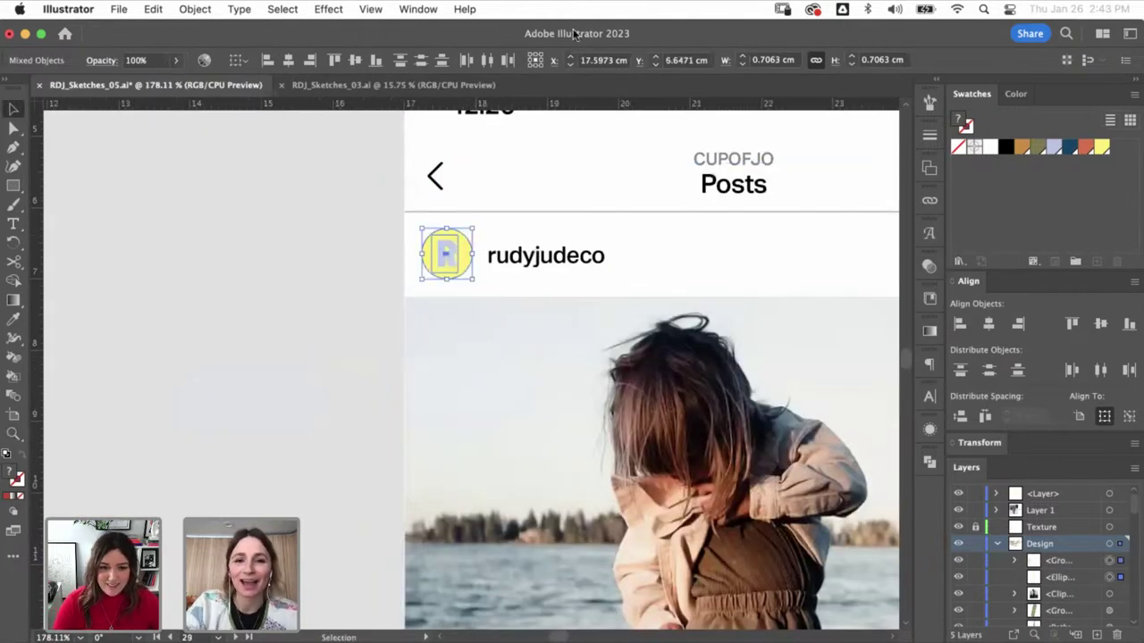
key("super+minus")
key("super+minus")
key("super+minus")
left_click(351, 330)
- Fill the circle behind the R avatar with orange and zoom out to the Ad artboard
scroll(341, 337, "down", 3)
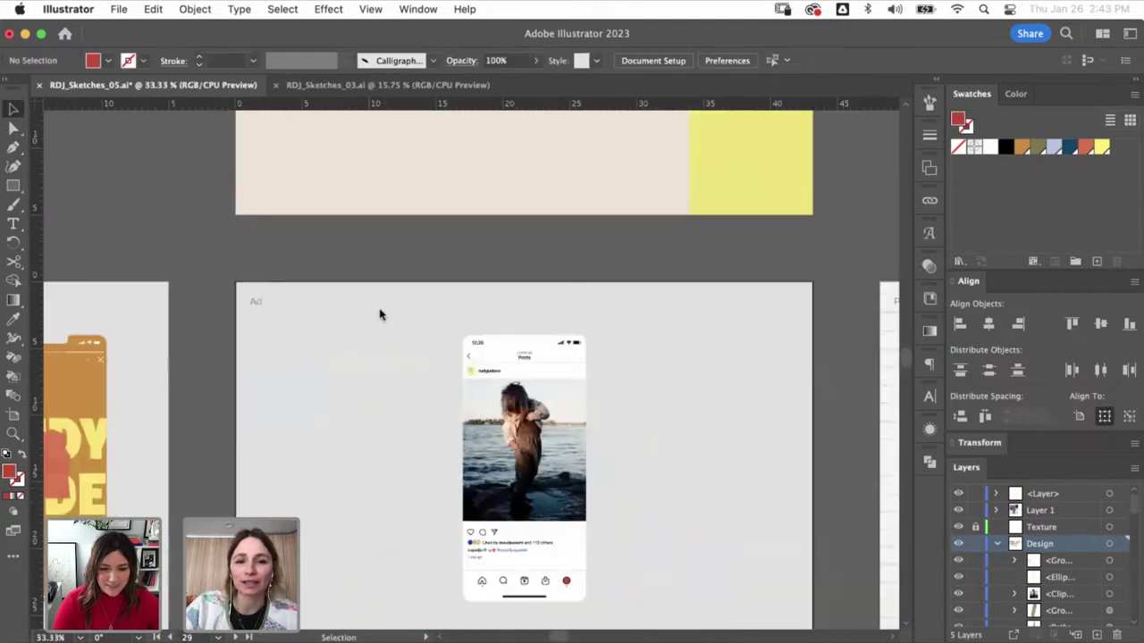
scroll(391, 390, "up", 8)
key("a")
left_click(315, 268)
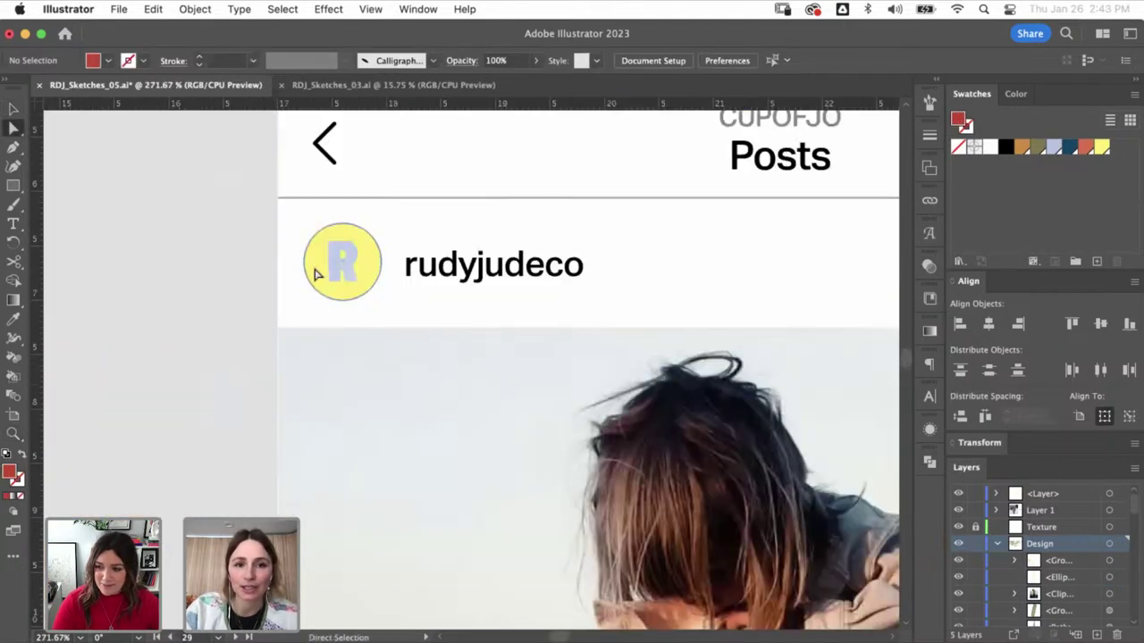
left_click(1021, 147)
key("v")
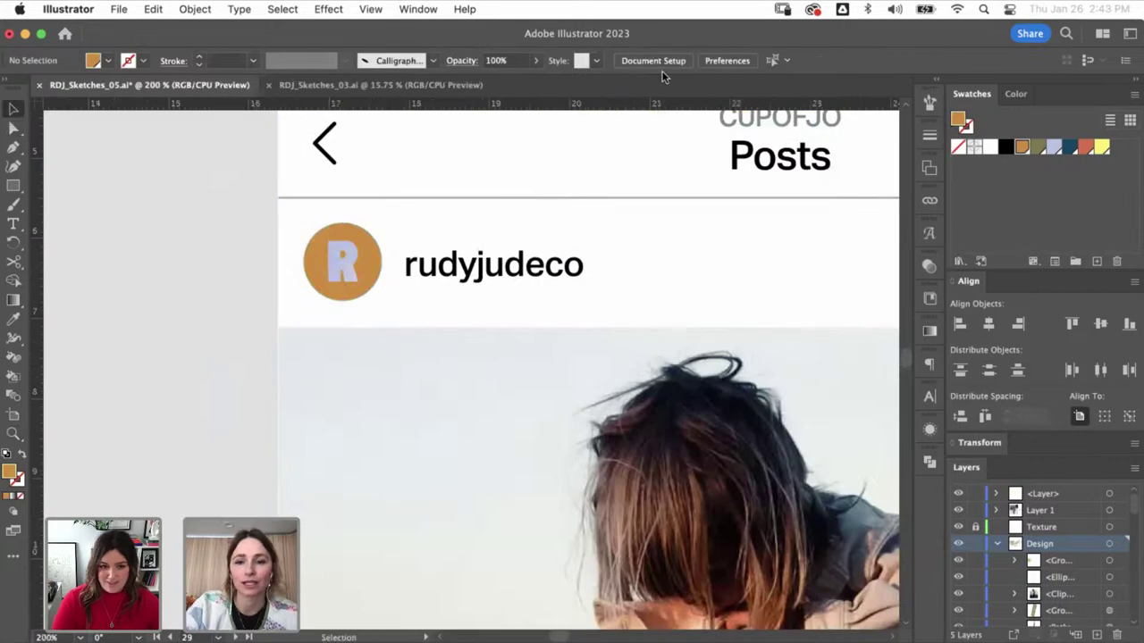
key("super+minus")
key("super+minus")
key("super+minus")
key("super+minus")
key("super+minus")
key("super+minus")
- Paste the yellow Shop Spring Summer 2023 story text onto the Ad post mockup
scroll(399, 431, "left", 10)
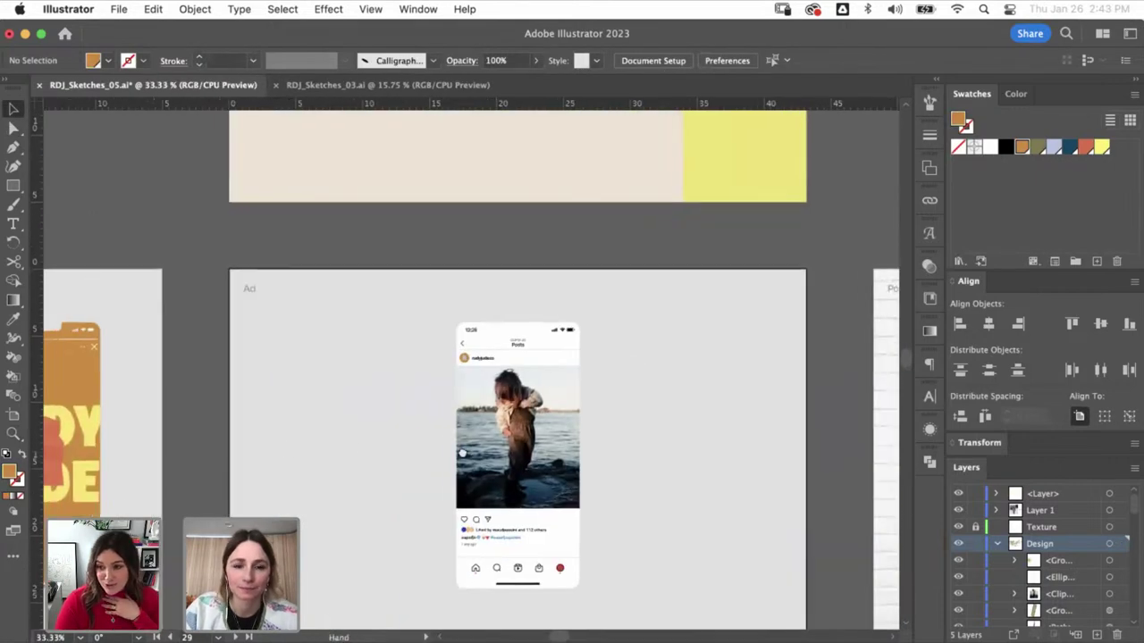
scroll(563, 468, "left", 5)
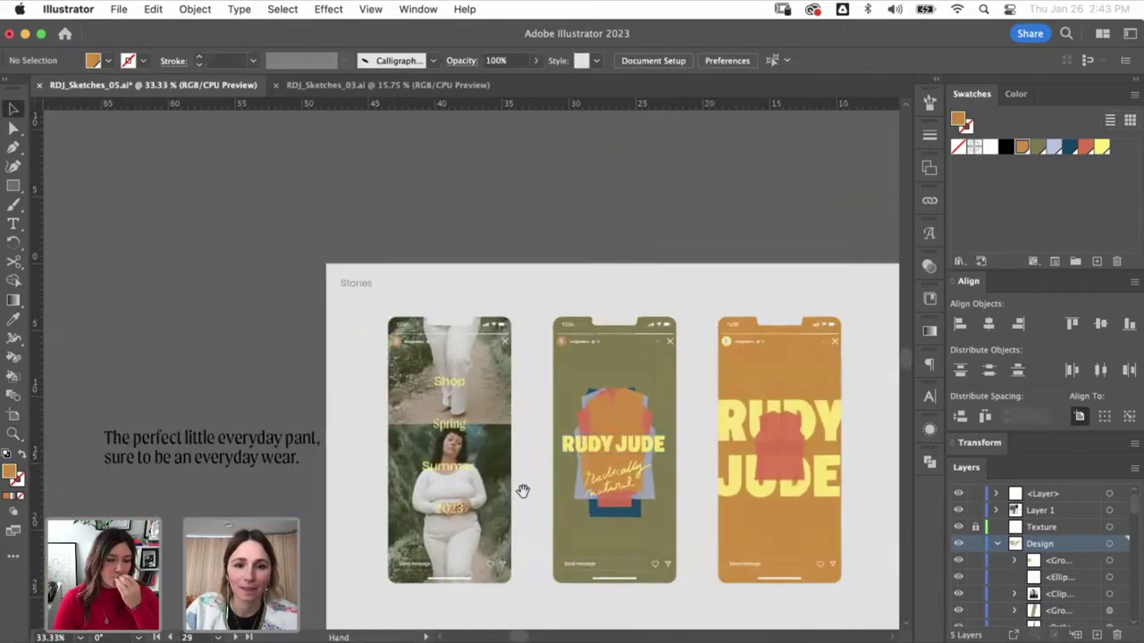
left_click(630, 505)
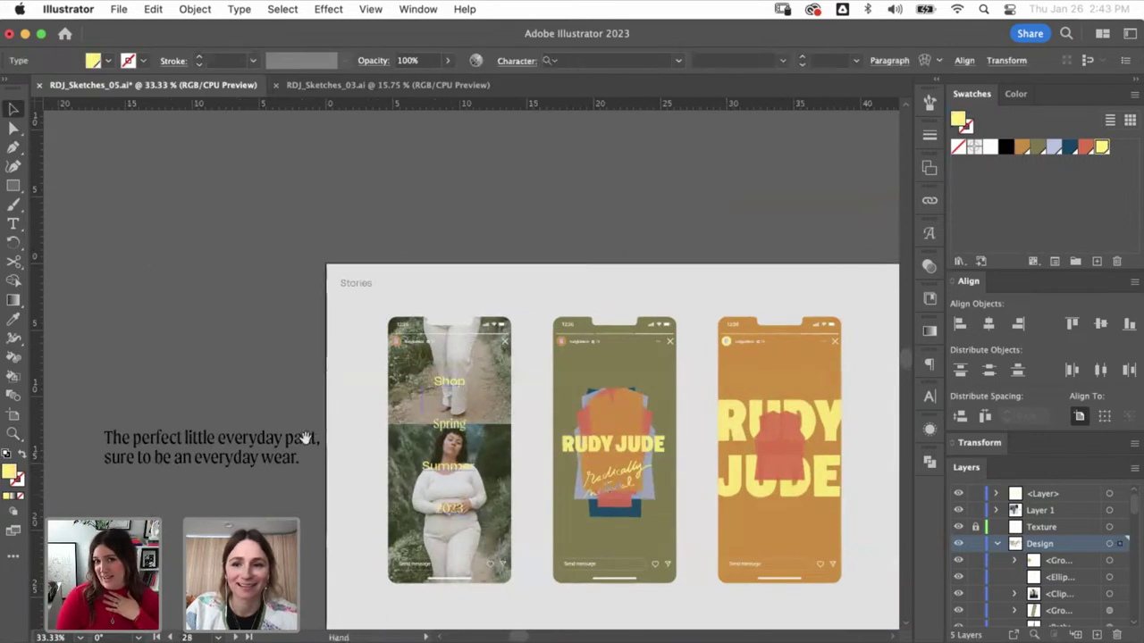
scroll(630, 505, "right", 15)
key("z")
left_click_drag(581, 453, 624, 453)
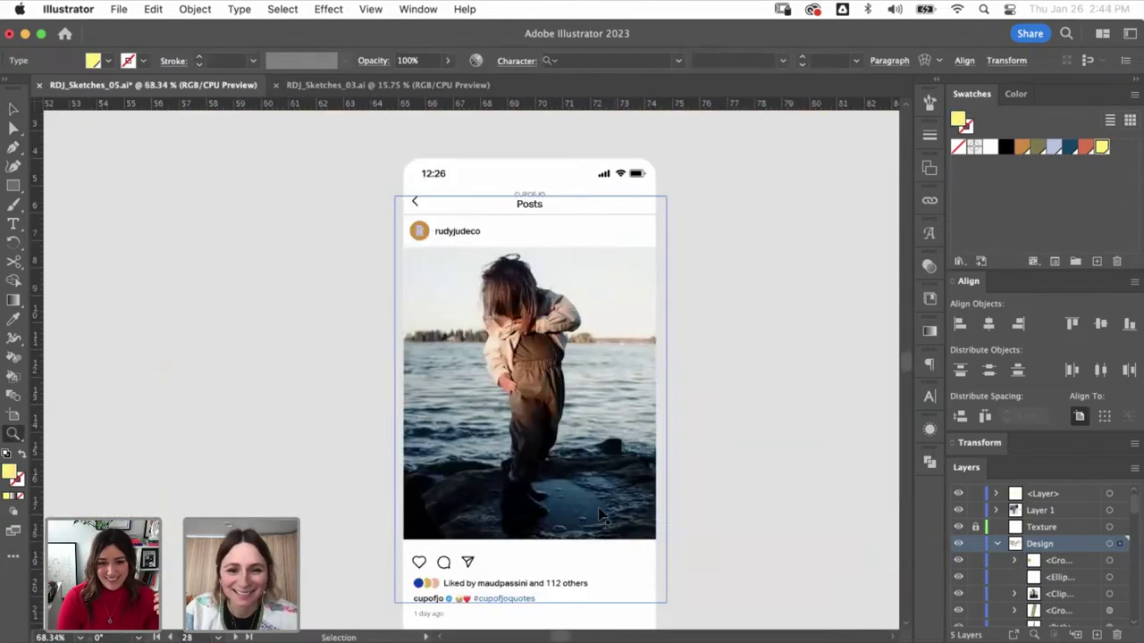
key("super+v")
- Set the headline's leading to 33 pt in the Character panel
left_click(929, 396)
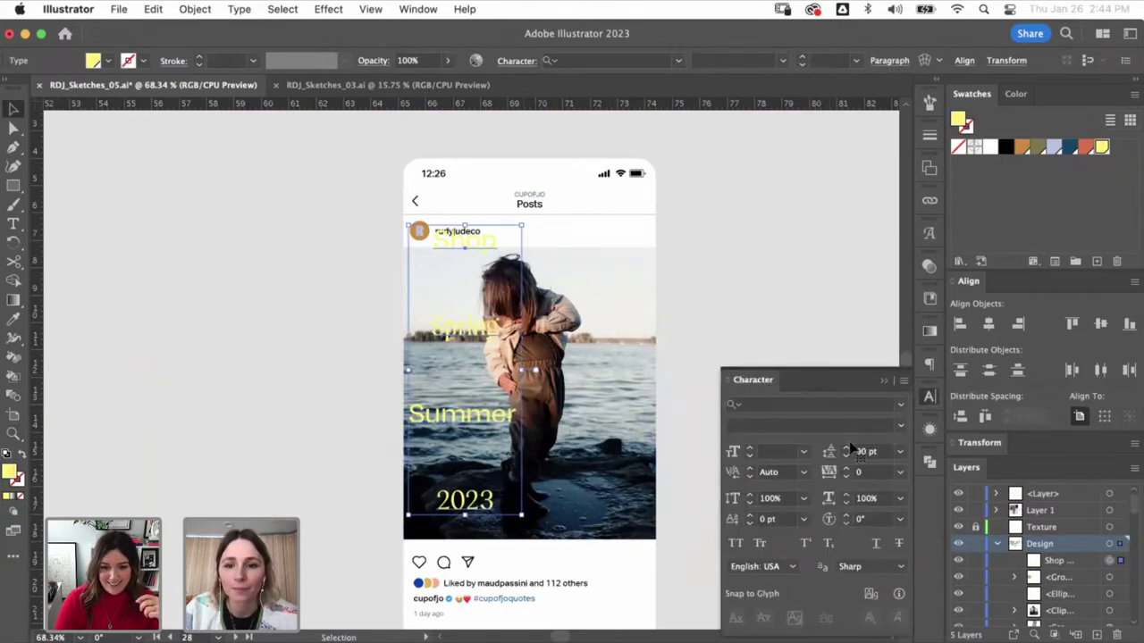
left_click(822, 452)
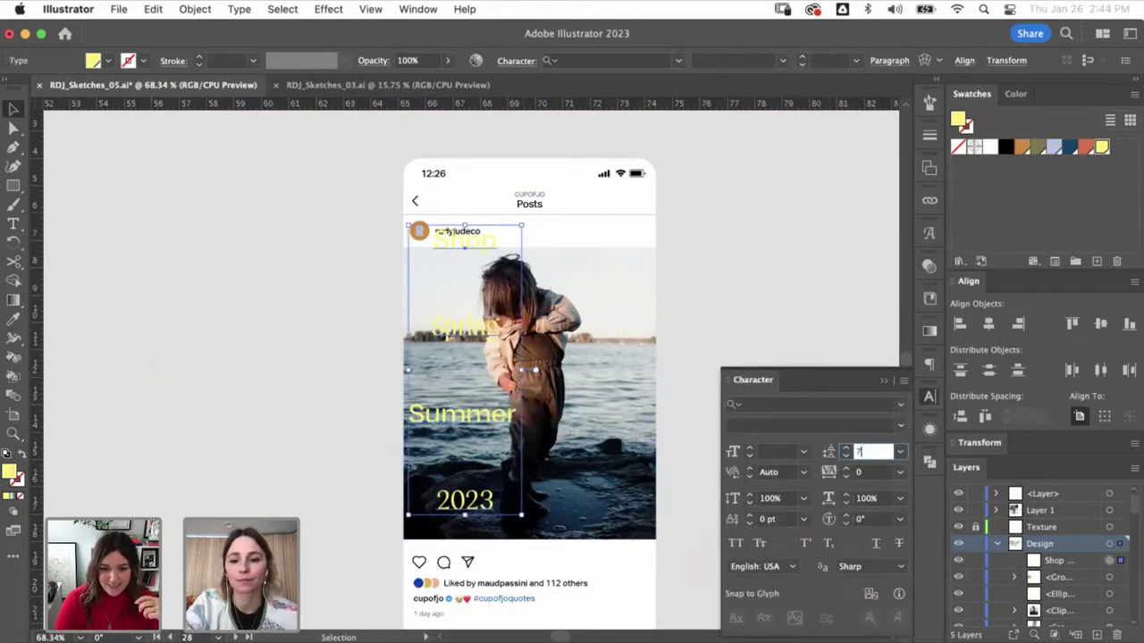
key("Return")
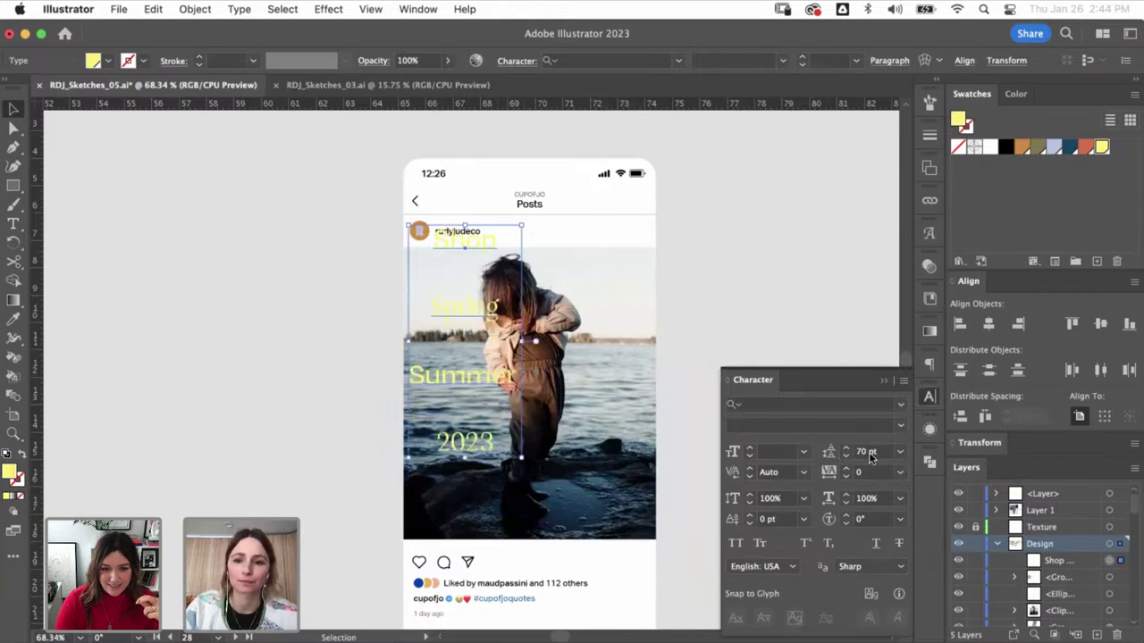
key("Down")
key("Down")
key("Down")
key("Down")
key("Down")
key("Down")
key("Down")
key("Down")
key("Down")
key("Down")
key("Down")
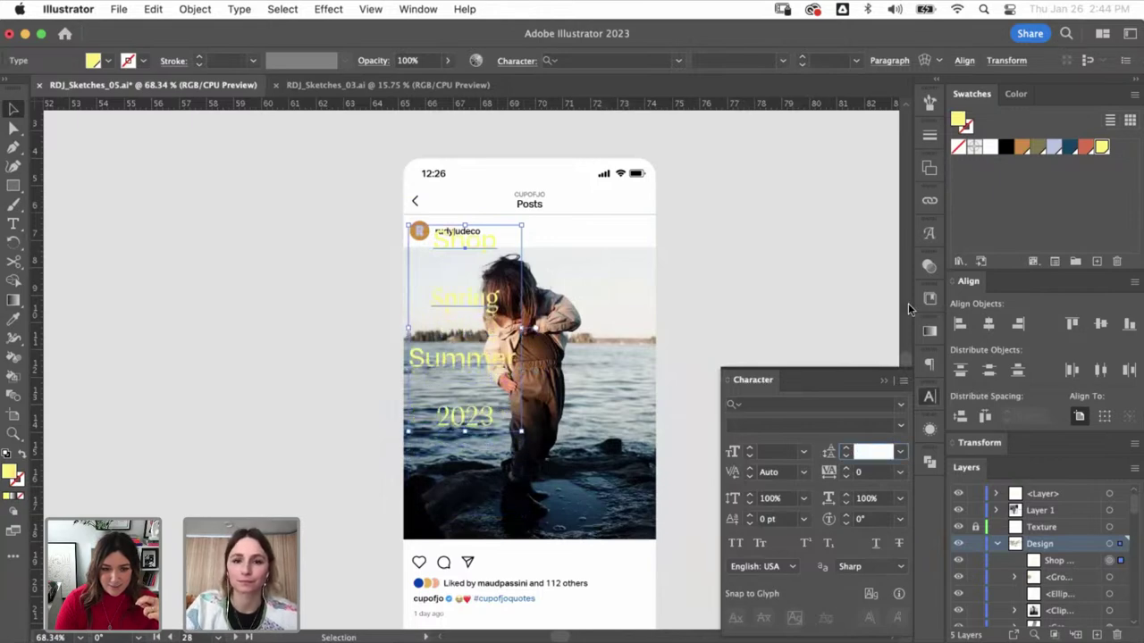
key("Down")
key("Down")
key("Down")
key("Down")
key("Down")
key("Down")
key("Down")
key("Down")
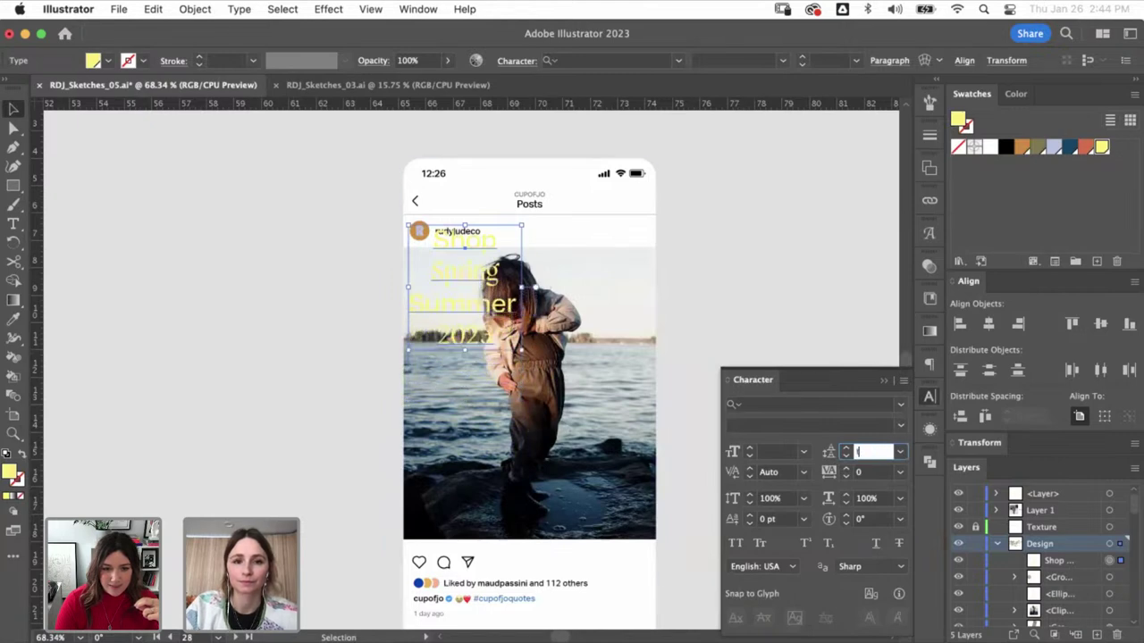
key("Return")
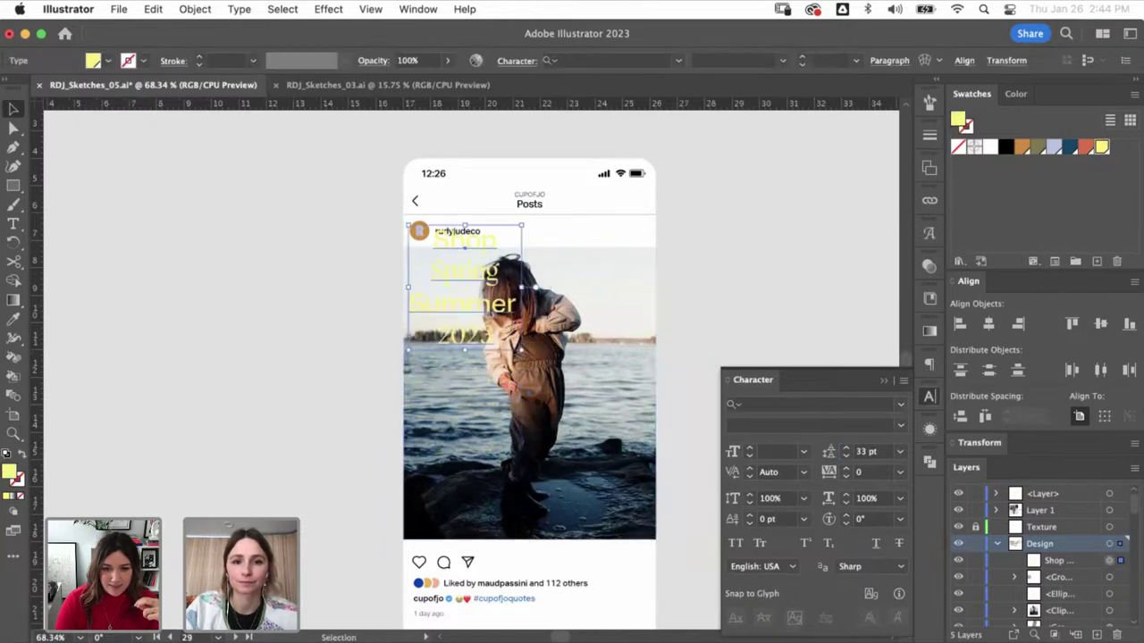
- Join 2023 onto the Summer line so the headline sits on two lines
double_click(465, 271)
left_click(463, 242)
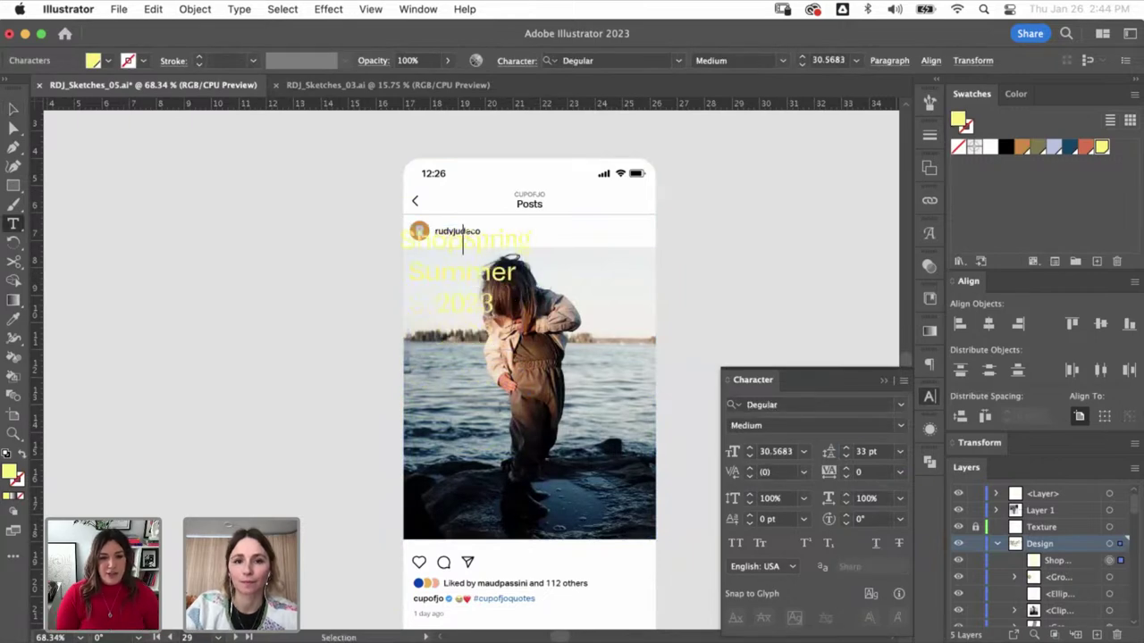
key("BackSpace")
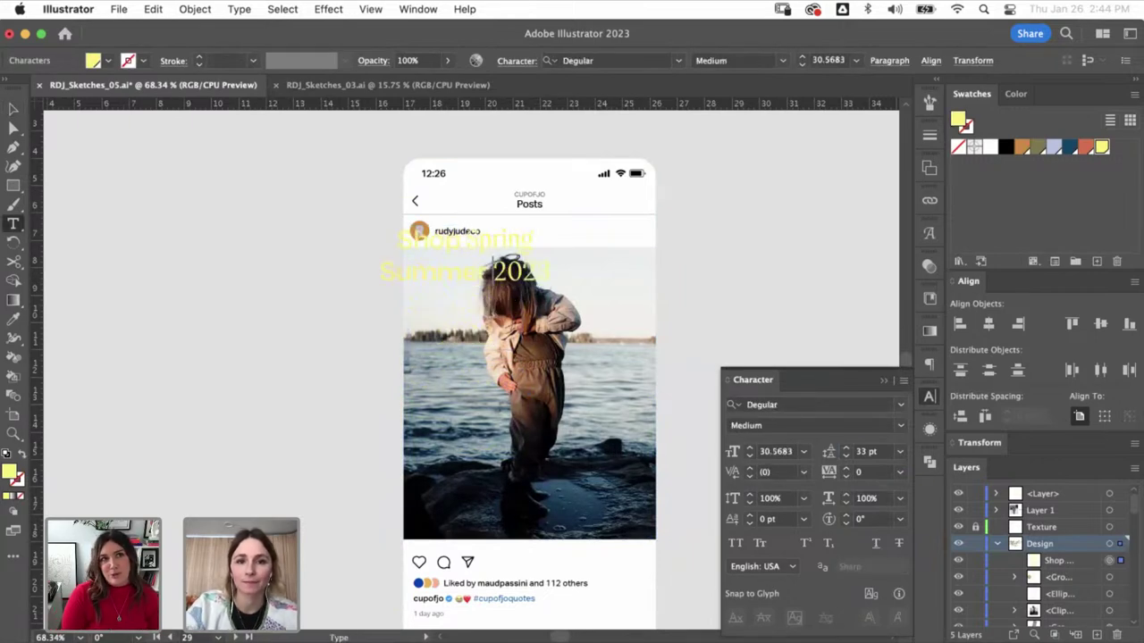
key("Escape")
- Move the headline down over the photo, shrink its text and left-align it
left_click_drag(530, 238, 594, 474)
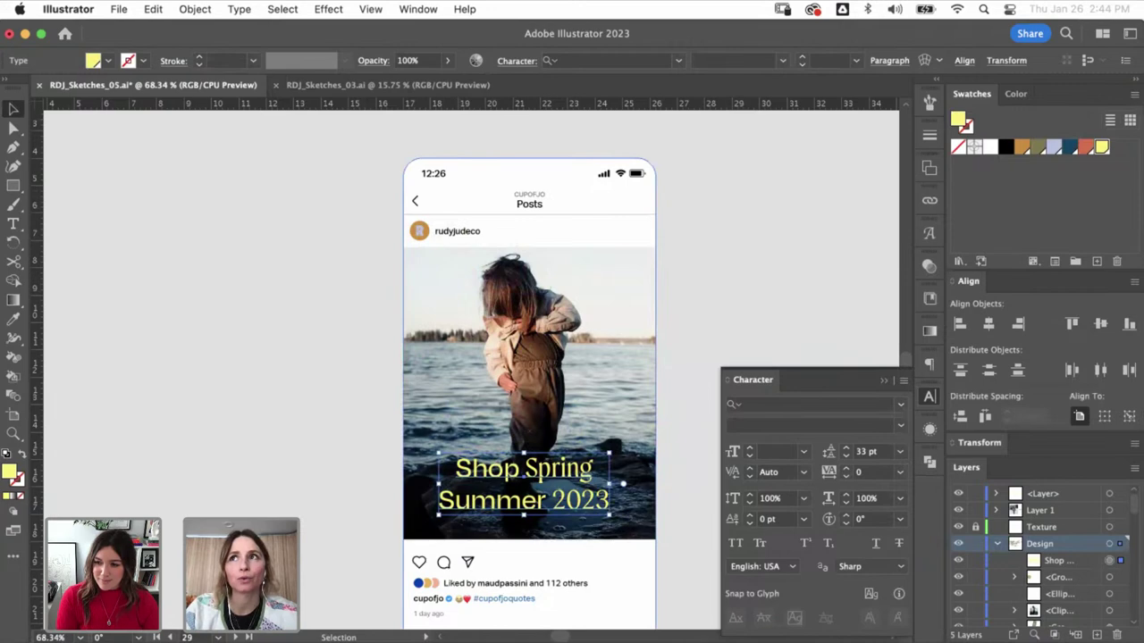
key("super+t")
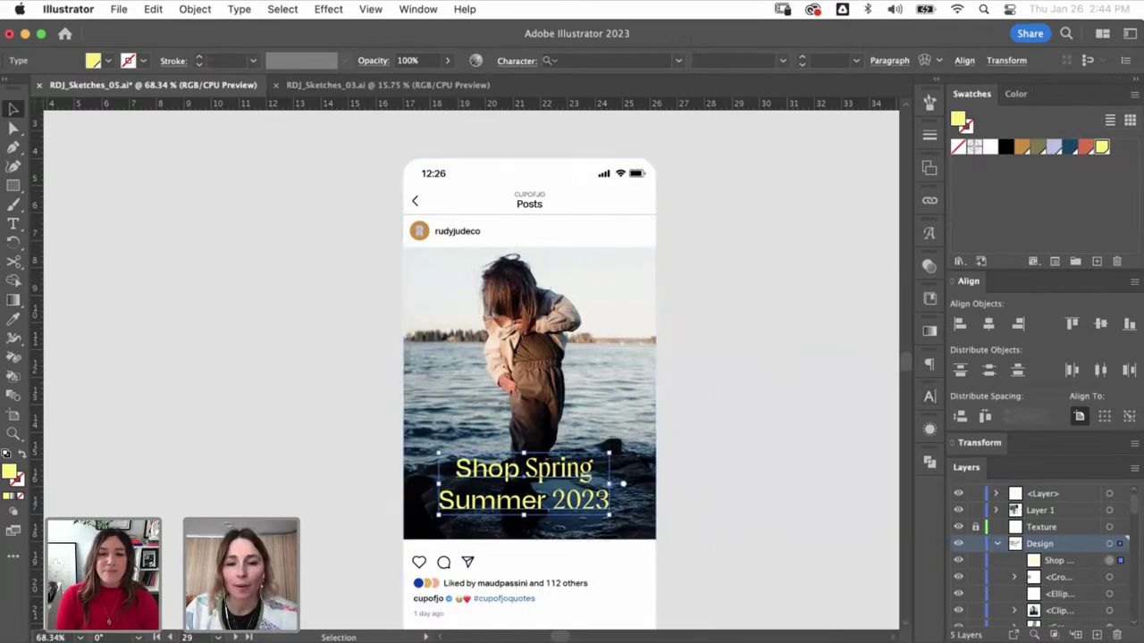
key("super+shift+comma")
key("super+shift+comma")
key("super+shift+comma")
key("super+shift+comma")
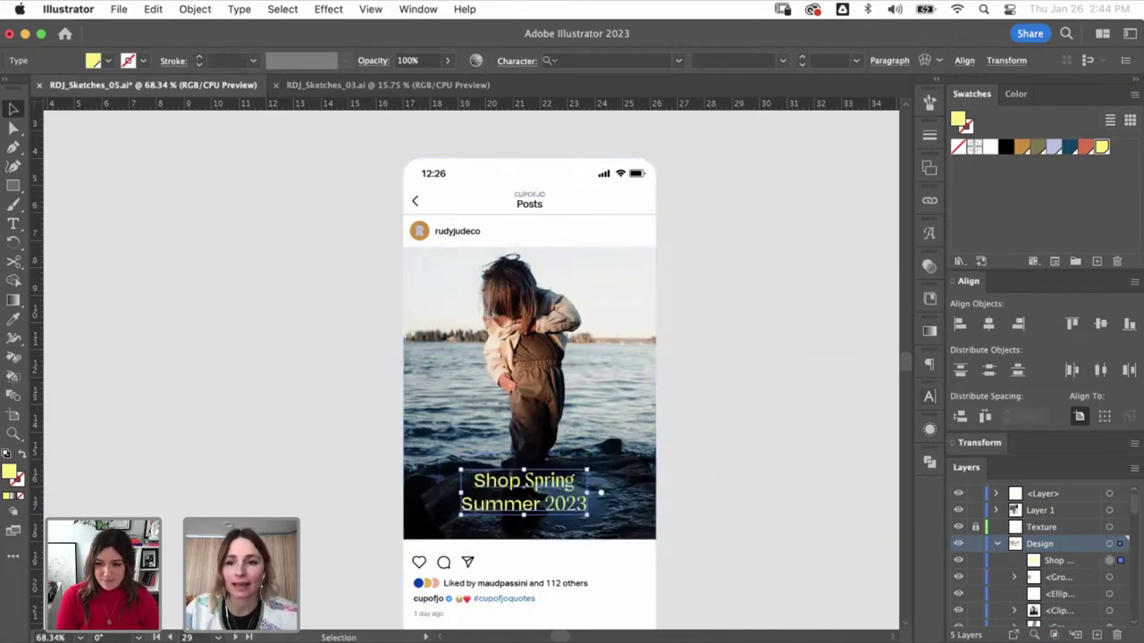
key("super+t")
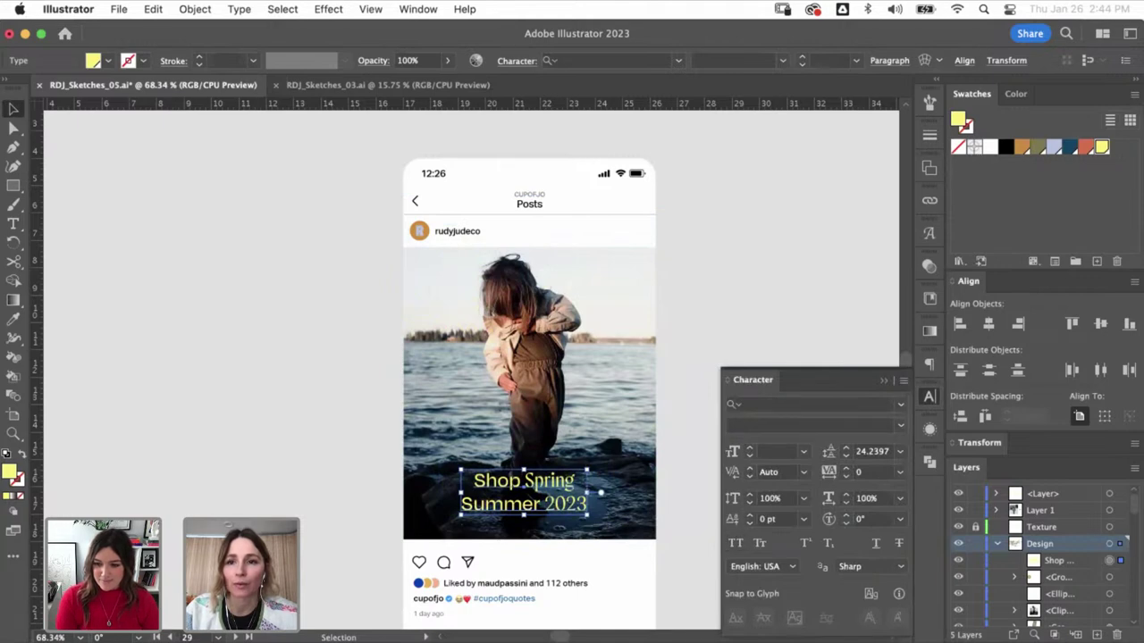
key("super+alt+t")
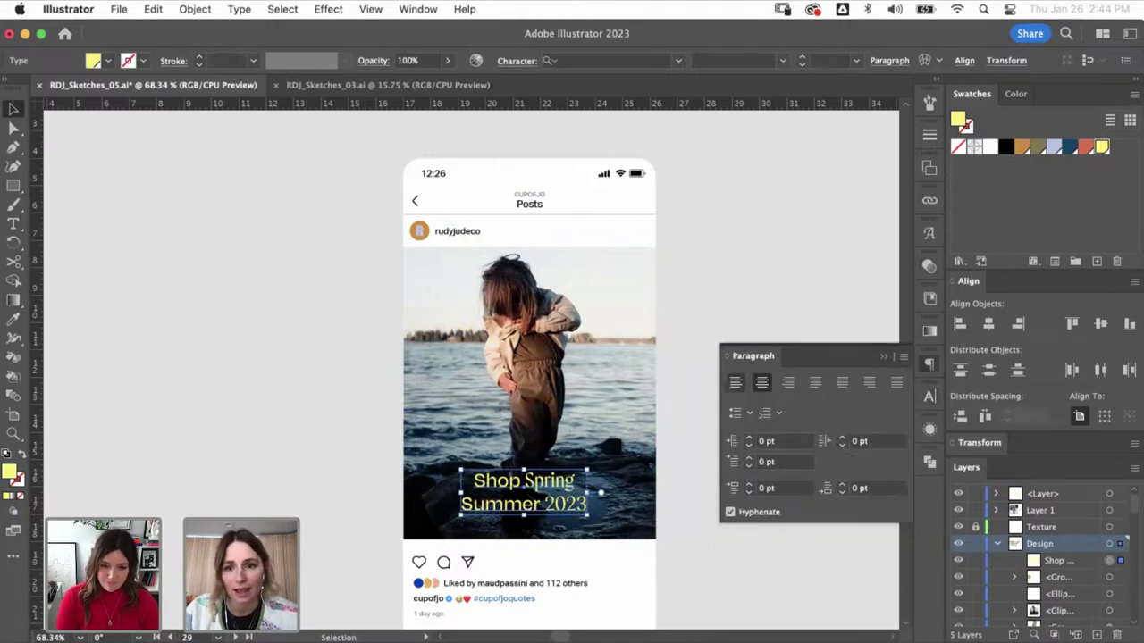
key("super+shift+l")
key("super+alt+t")
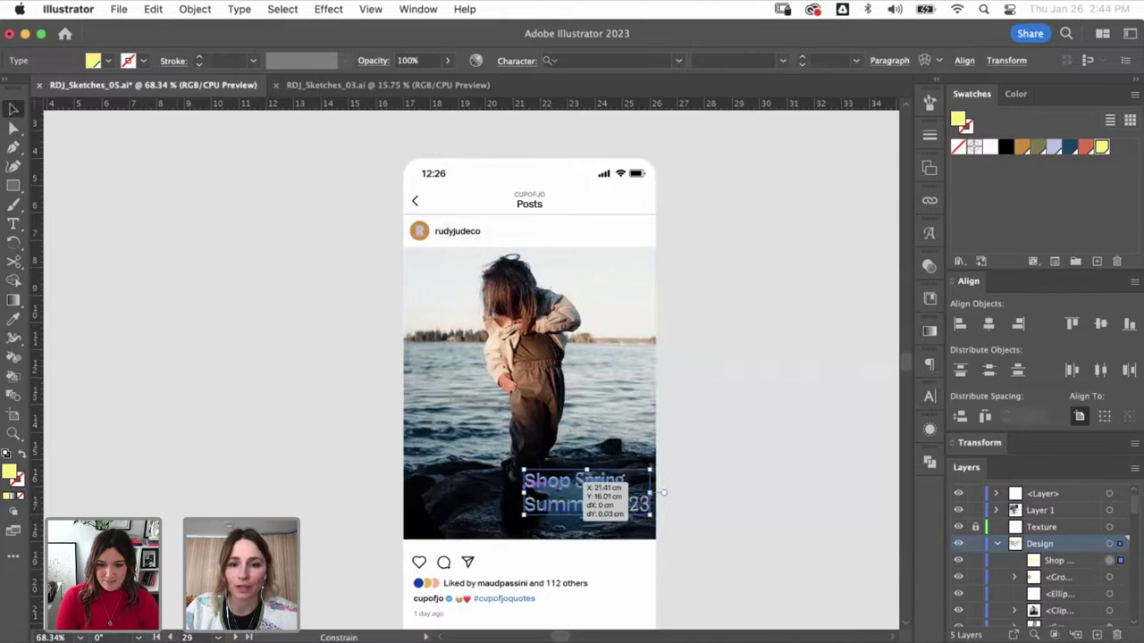
- Shift the headline to the photo's left edge and scale it up across the lower left
left_click_drag(580, 492, 487, 493)
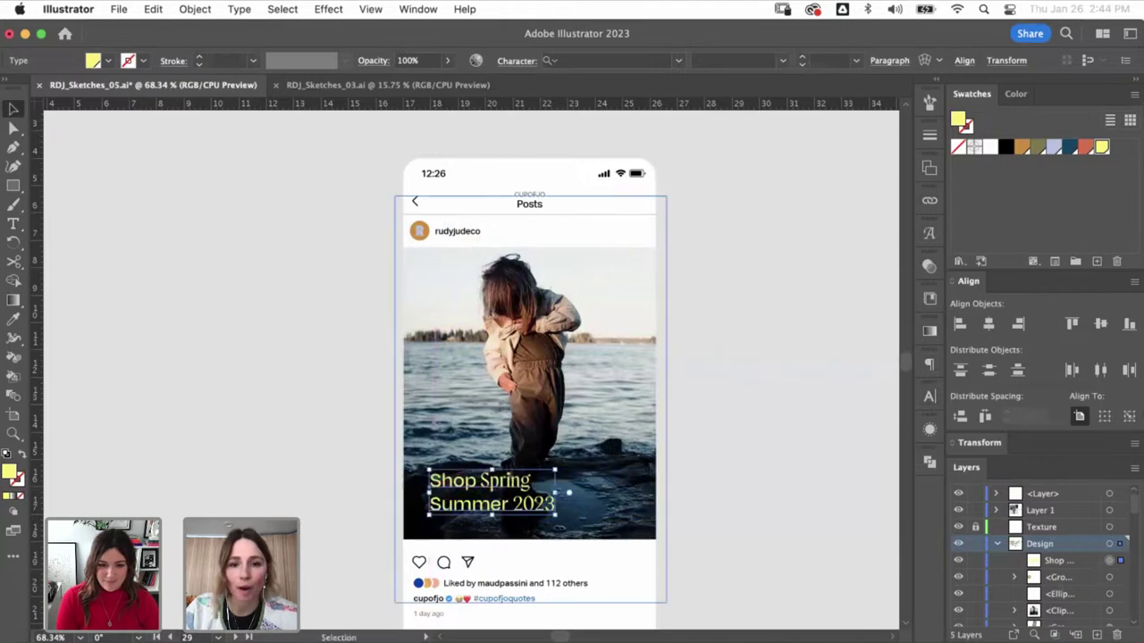
left_click_drag(556, 472, 631, 444)
left_click(661, 380)
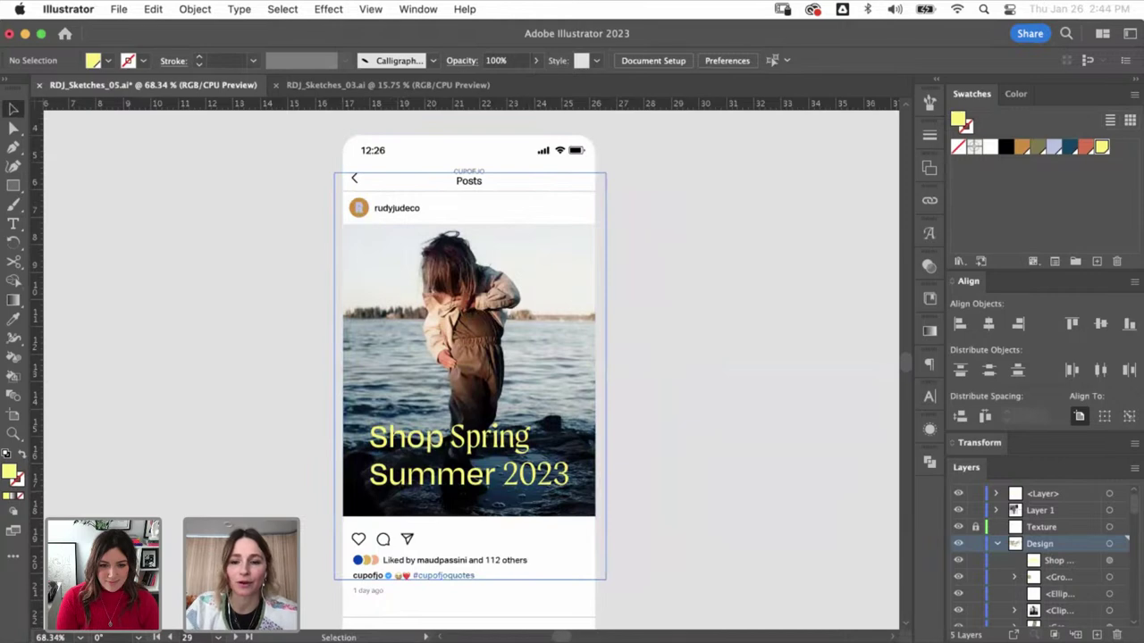
key("super+minus")
key("super+minus")
key("super+minus")
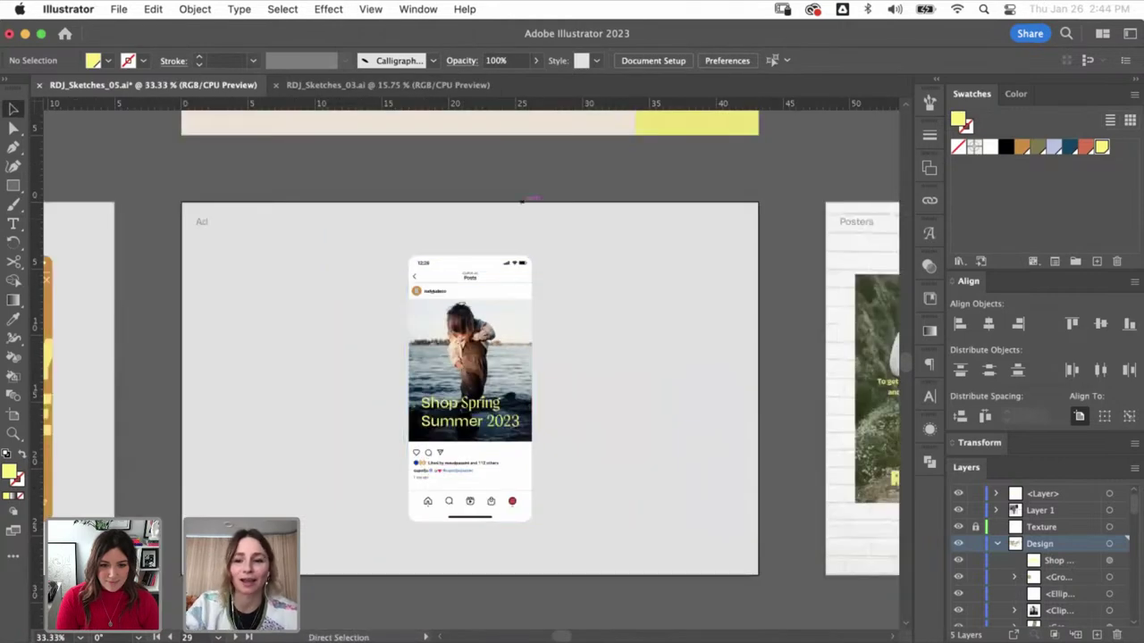
- Zoom and pan out to an overview of all the RUDY JUDE artboard rows
key("super+minus")
key("super+minus")
key("super+minus")
key("super+minus")
key("super+minus")
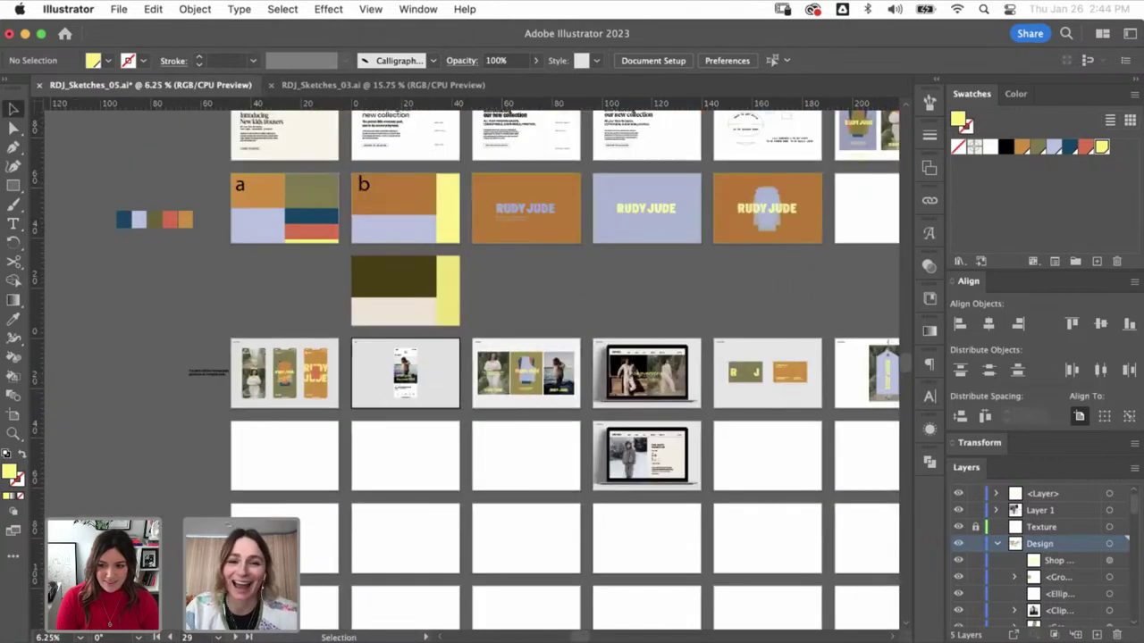
left_click_drag(536, 358, 518, 409)
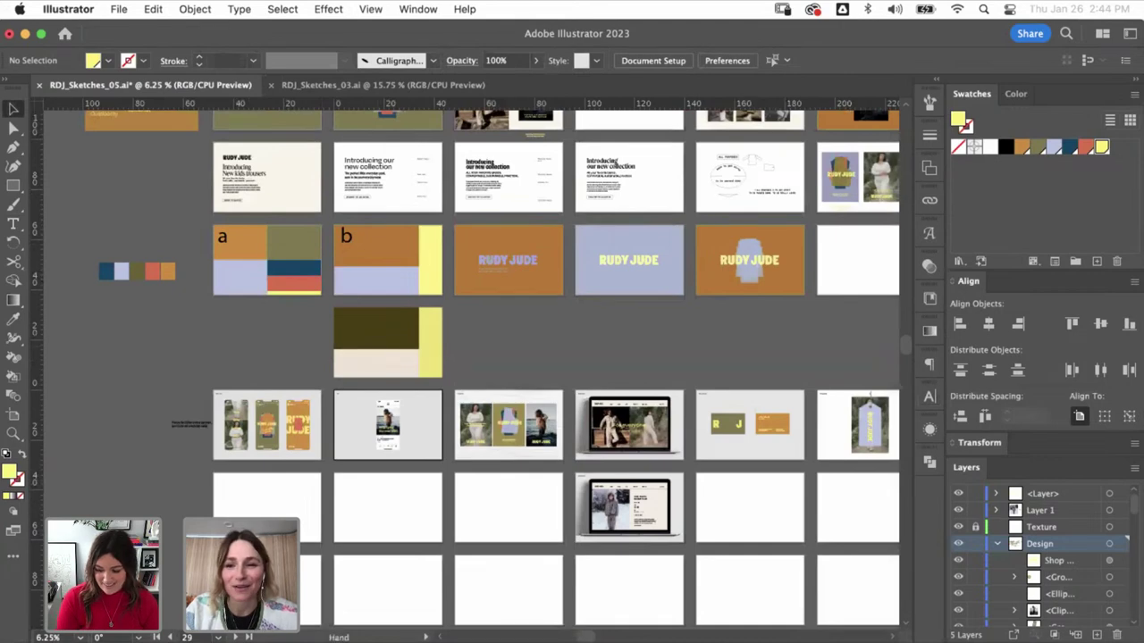
left_click_drag(536, 358, 514, 459)
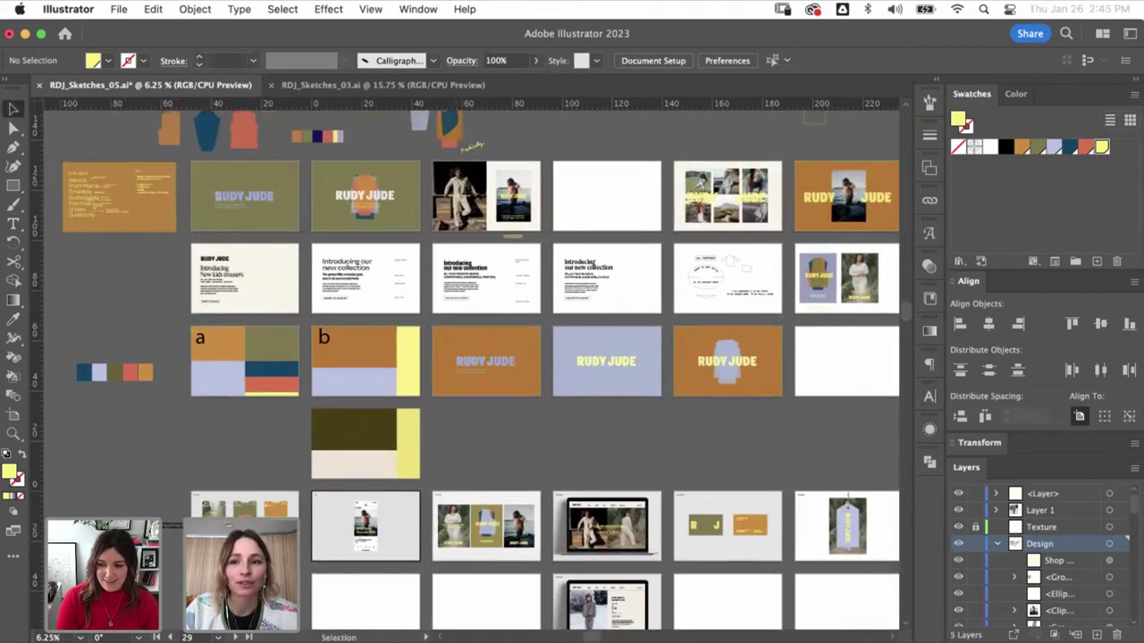
left_click(244, 195)
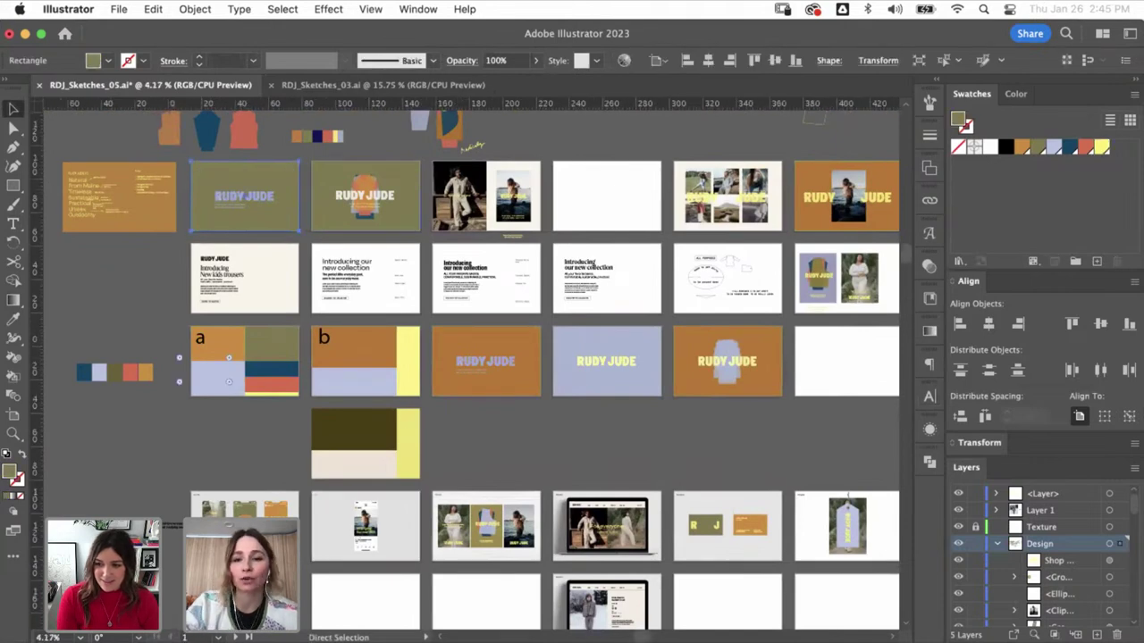
key("super+minus")
left_click_drag(536, 358, 509, 237)
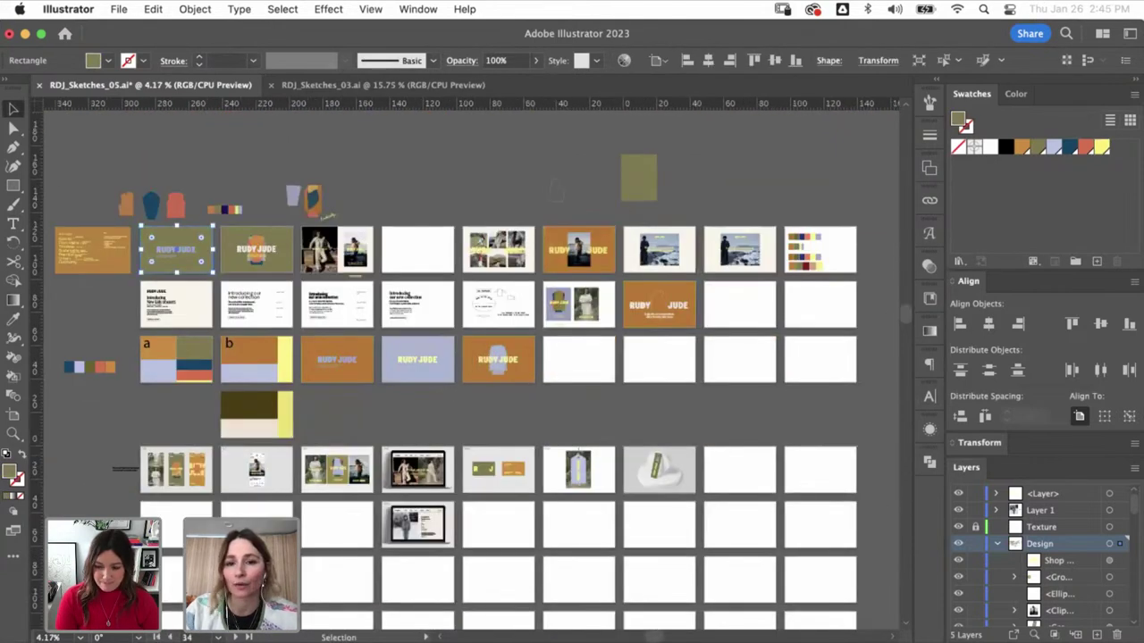
key("super+shift+a")
- Select the website mockup and toggle Paste Remembers Layers in the Layers panel menu
left_click(578, 470)
left_click(417, 525)
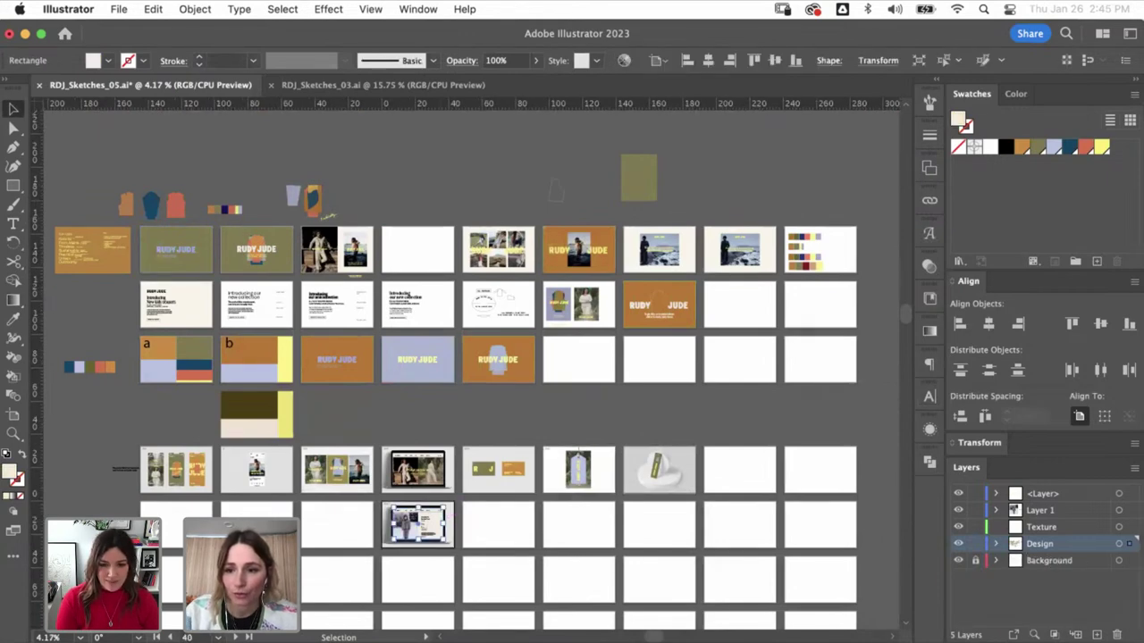
left_click(1133, 467)
left_click(1013, 628)
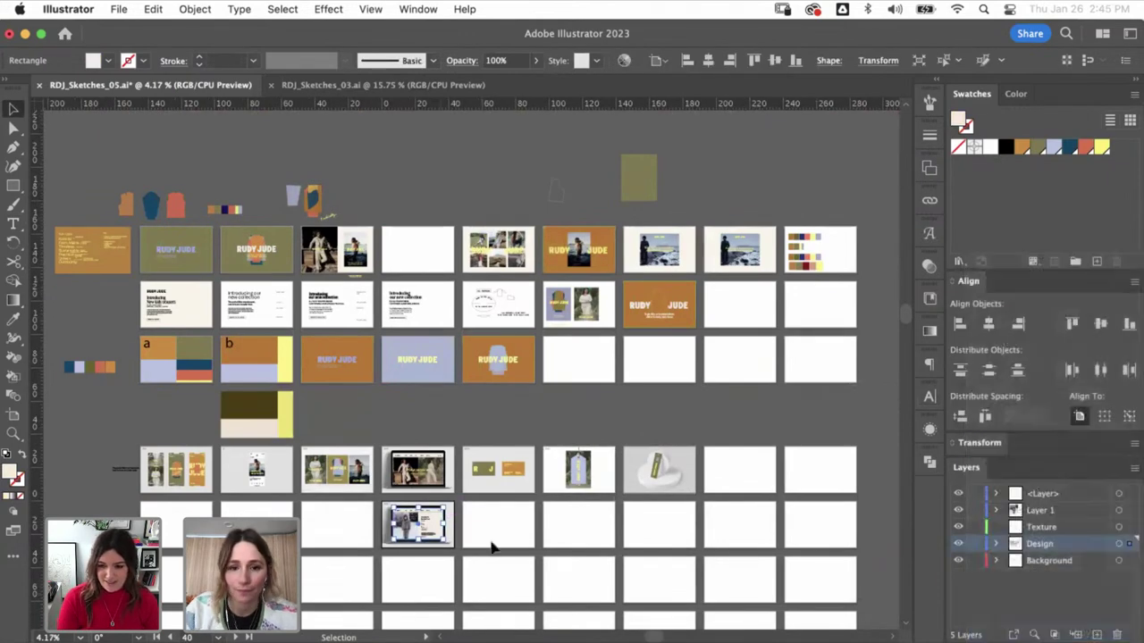
left_click(463, 513)
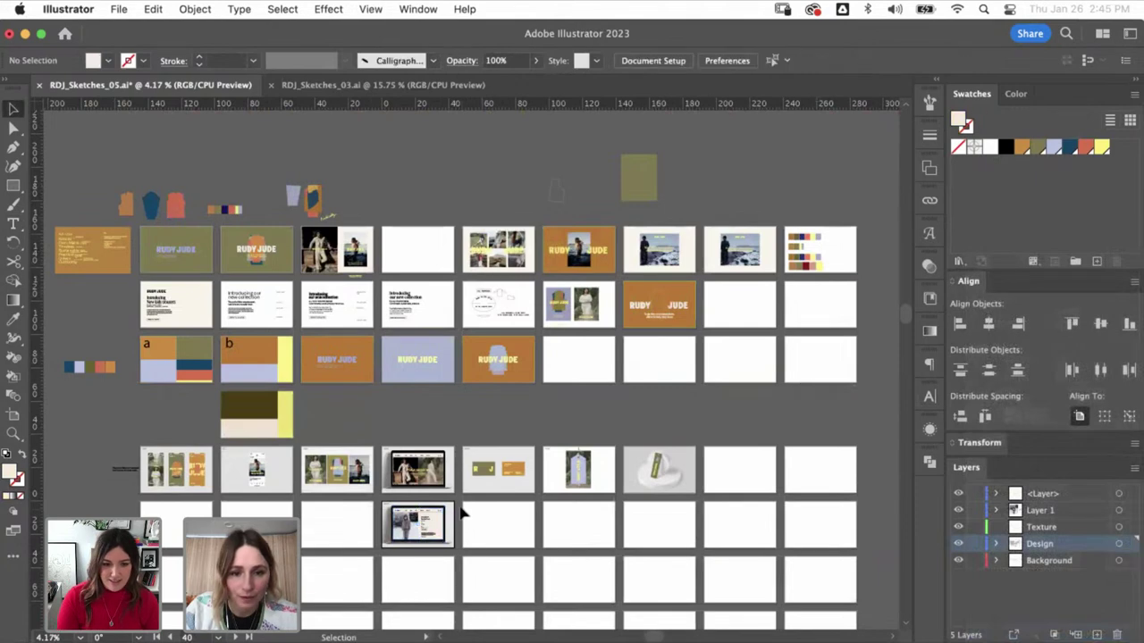
- Paste the website mockup into the empty neighbouring artboard
left_click(436, 561)
key("super+shift+a")
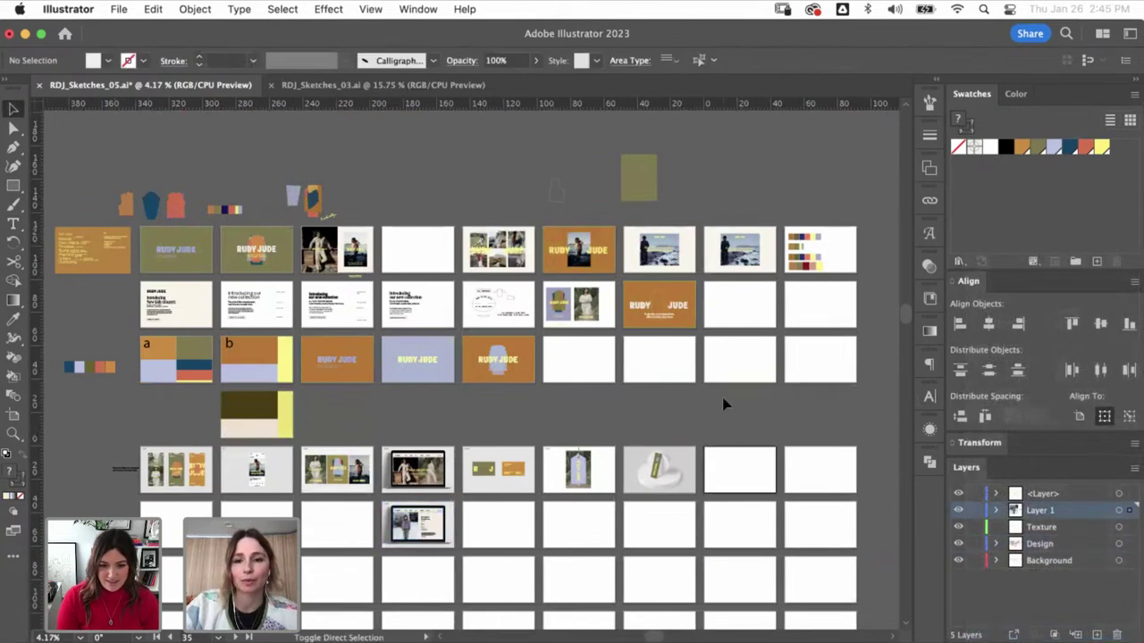
key("super+shift+v")
left_click(696, 432)
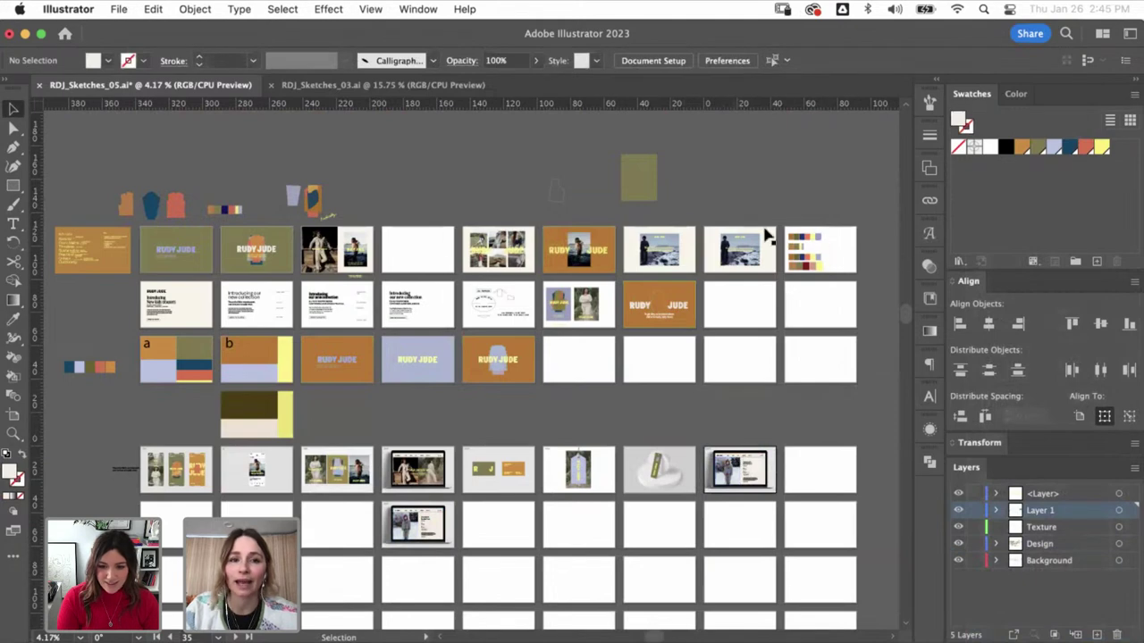
left_click(182, 241)
- Show the Artboards panel with its numbered artboard list beside the layout
left_click(930, 167)
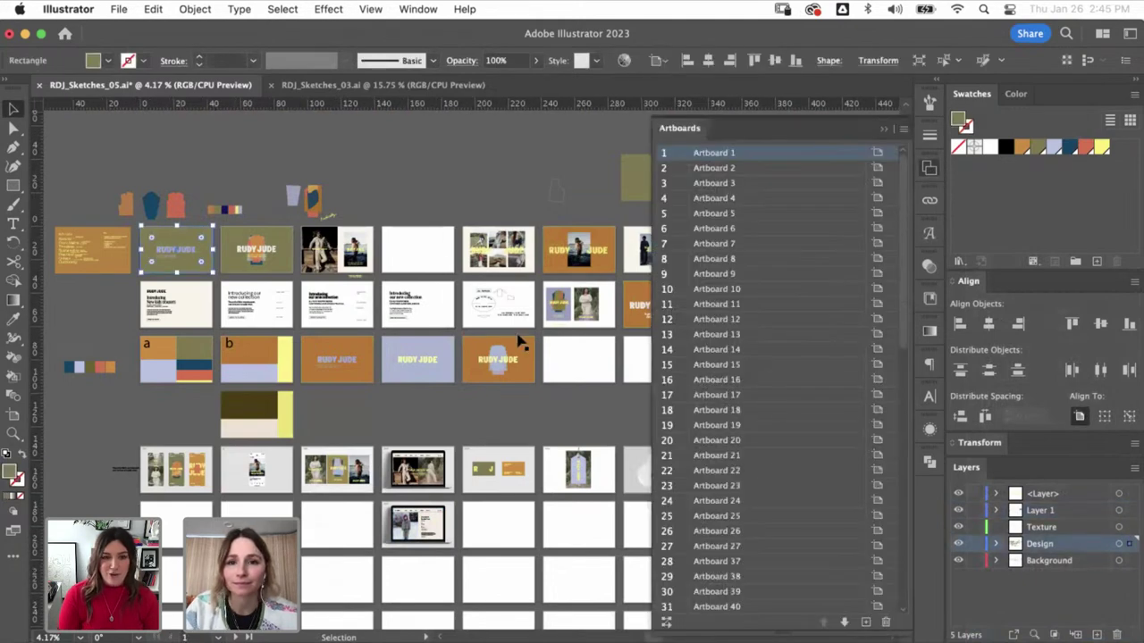
scroll(561, 479, "right", 5)
left_click(555, 436)
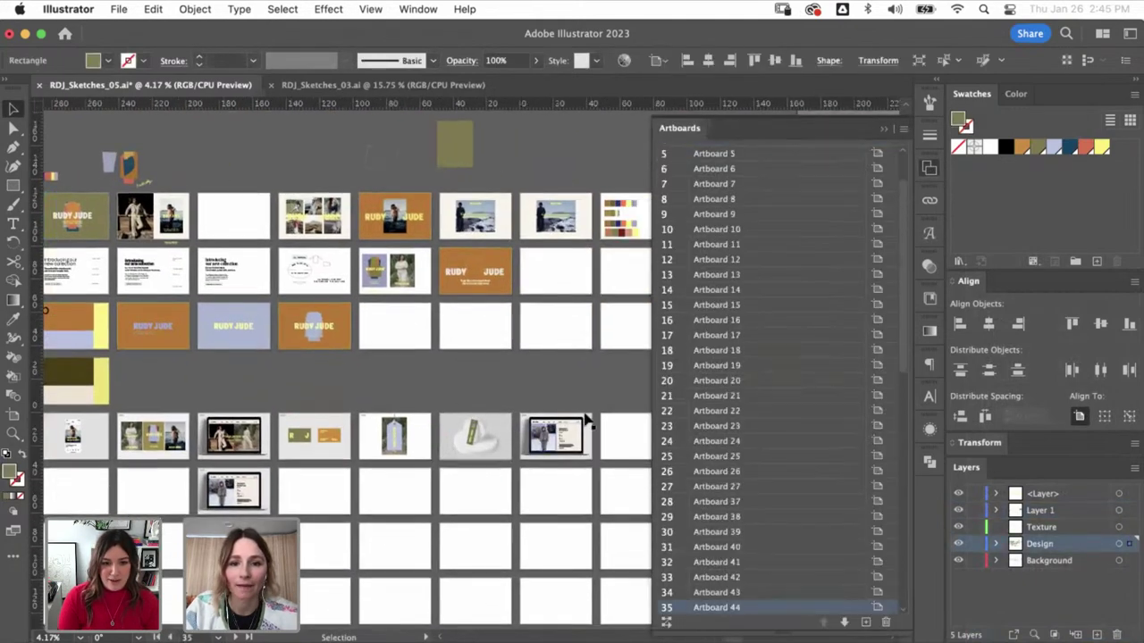
left_click(588, 393)
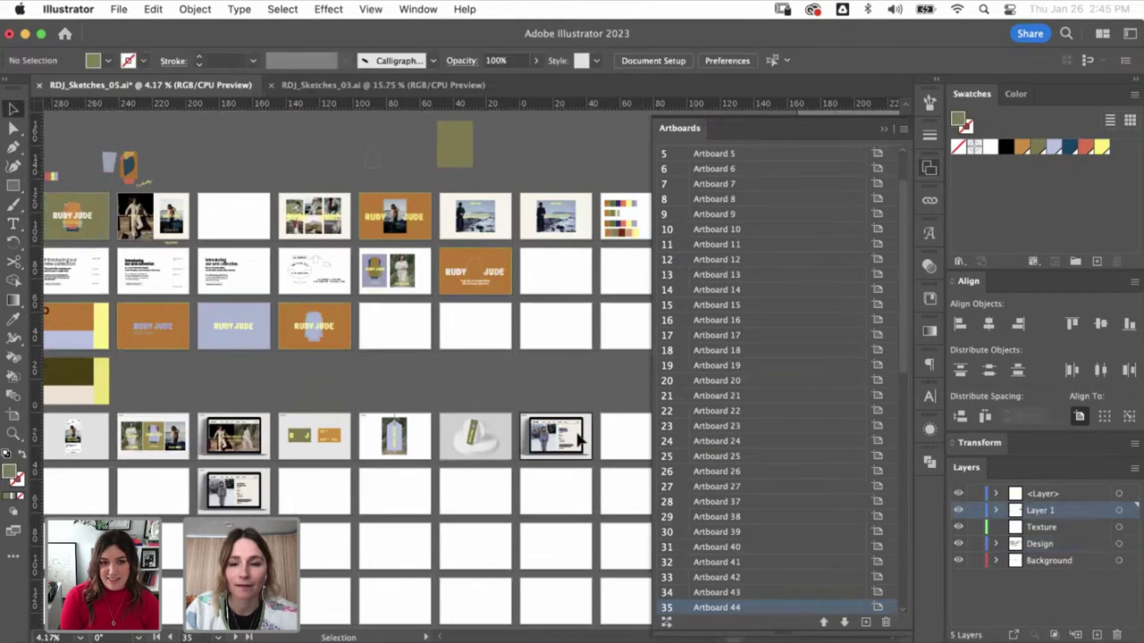
scroll(816, 457, "down", 8)
scroll(816, 456, "up", 3)
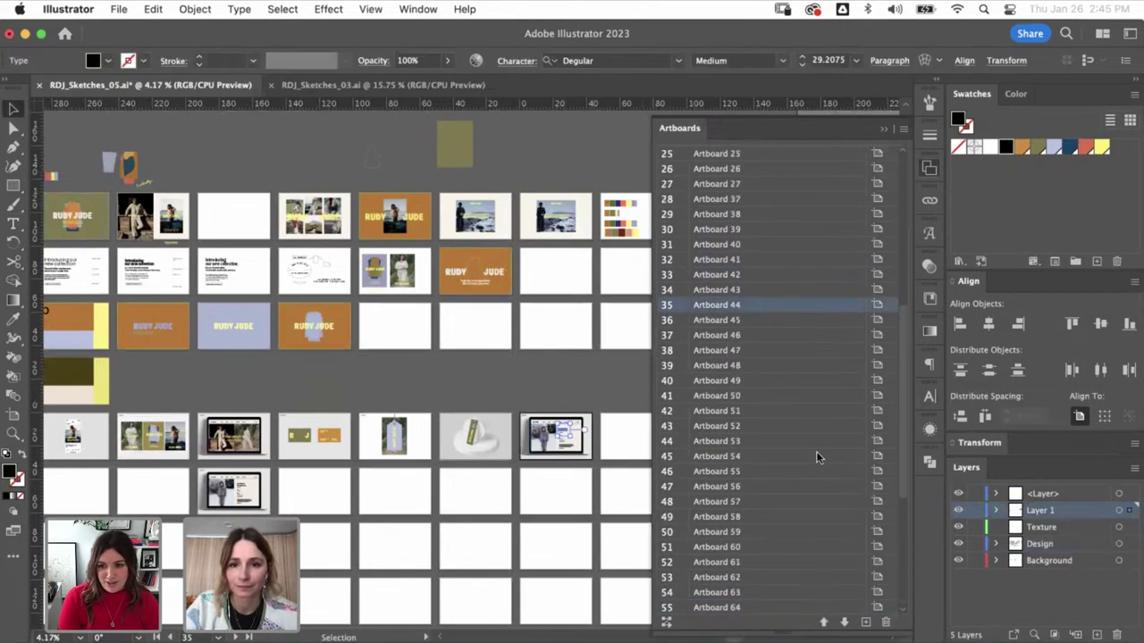
left_click(556, 382)
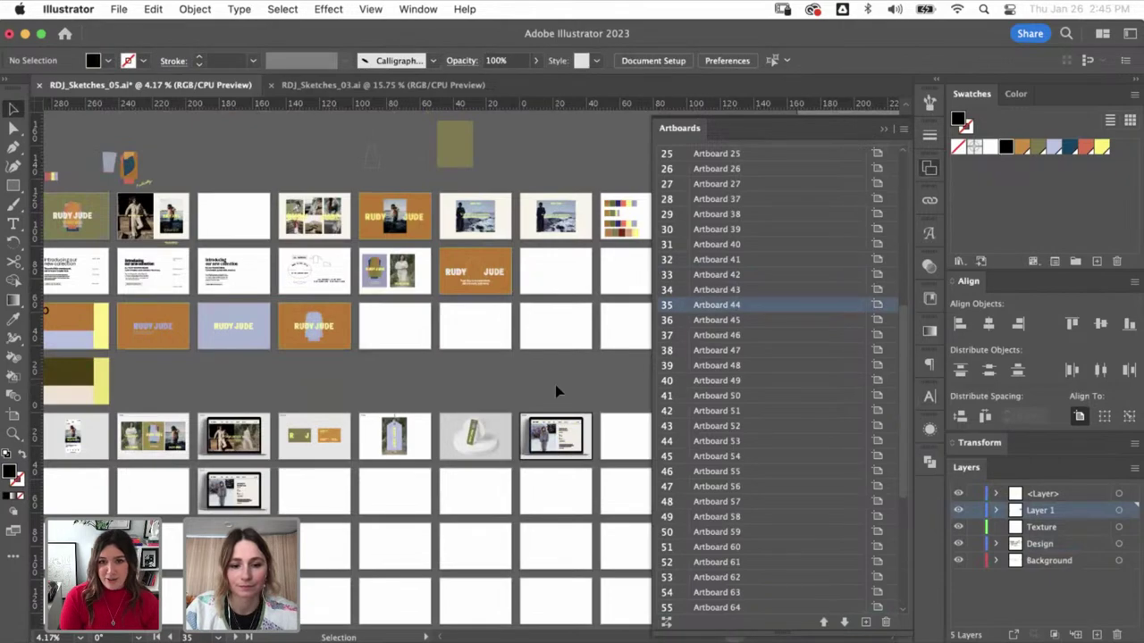
- Cancel Save As for the sketches file and pan to the empty artboards on the right
key("super+shift+s")
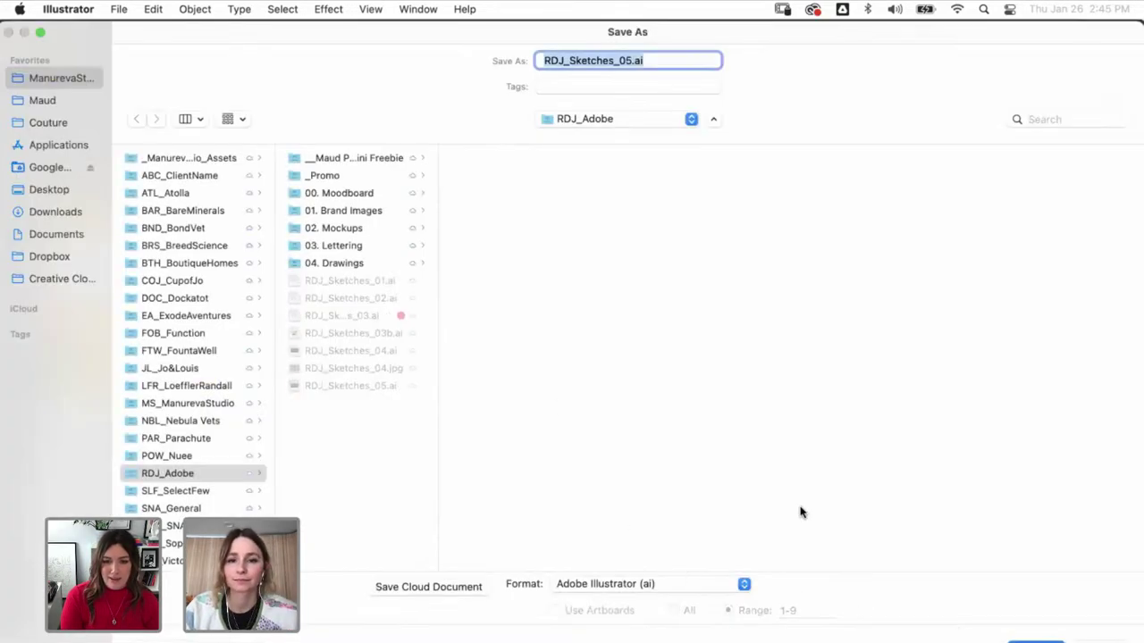
key("Escape")
left_click_drag(463, 391, 340, 386)
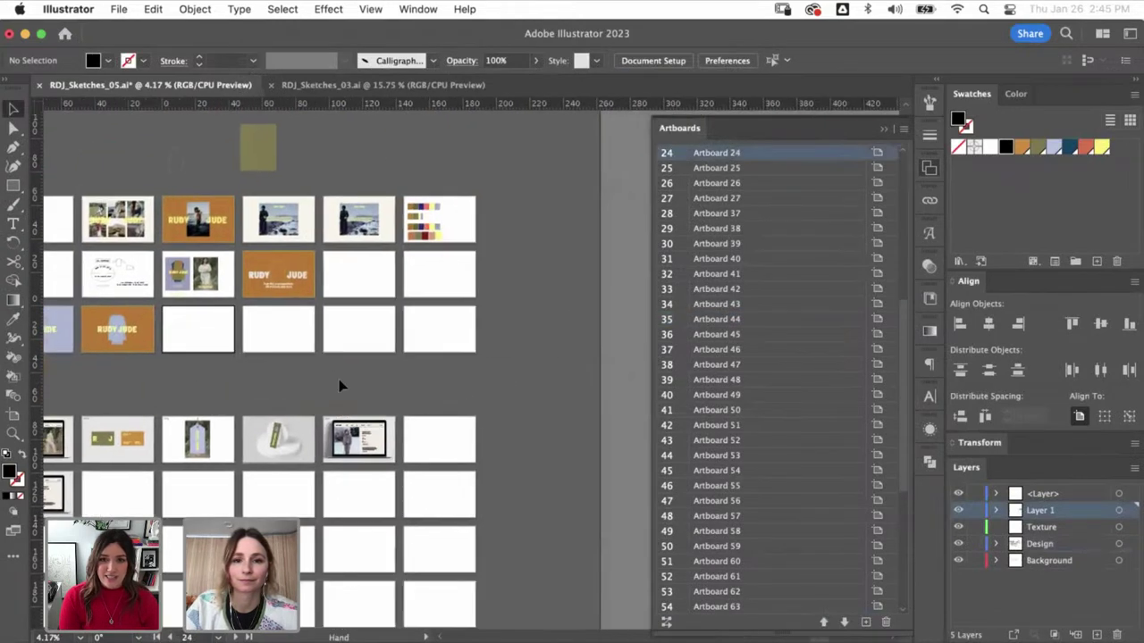
- Select the empty Artboards 24–27 together and delete them
left_click(439, 332)
left_click(700, 161, "shift")
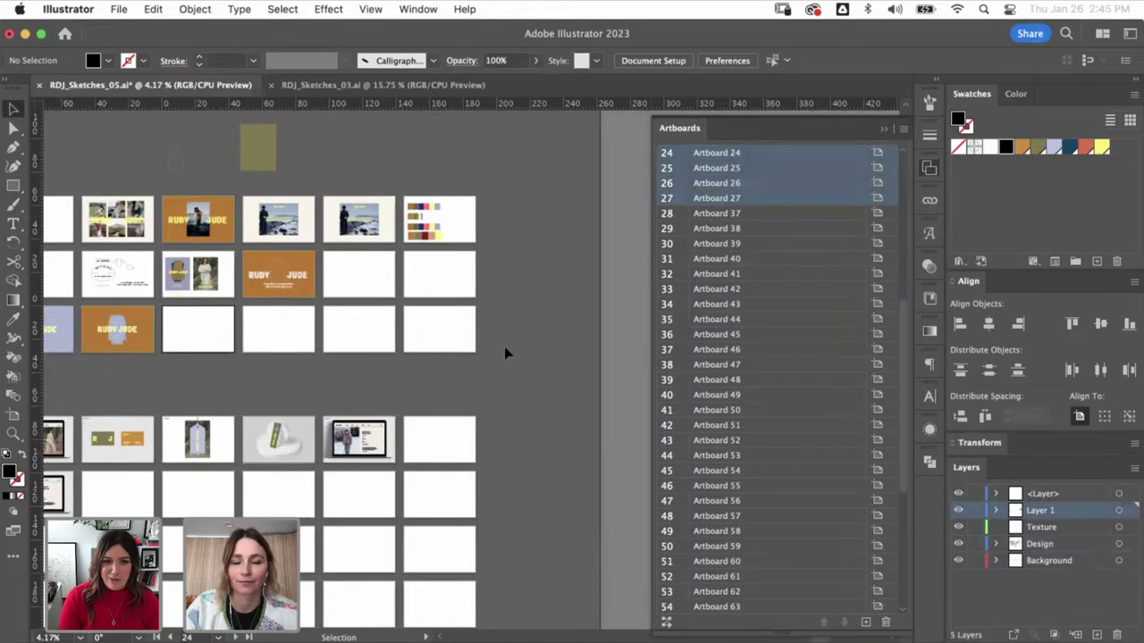
left_click(885, 623)
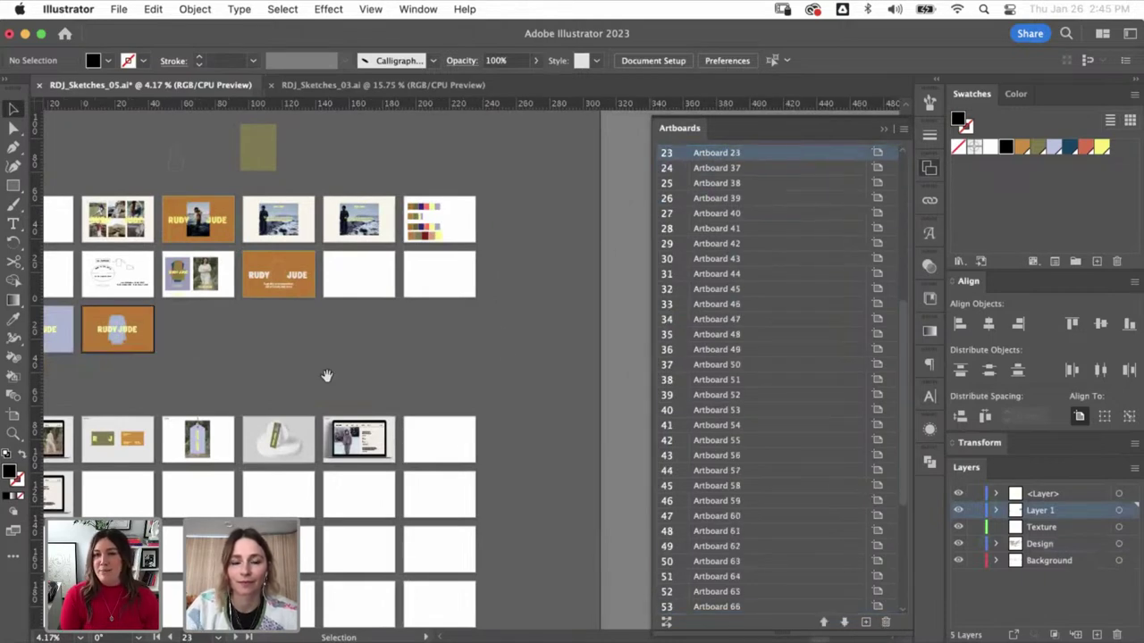
- Browse the artboard grid, selecting Artboards 18 and 17, then activate the first RUDY JUDE artboard
left_click_drag(326, 376, 512, 368)
left_click(552, 259)
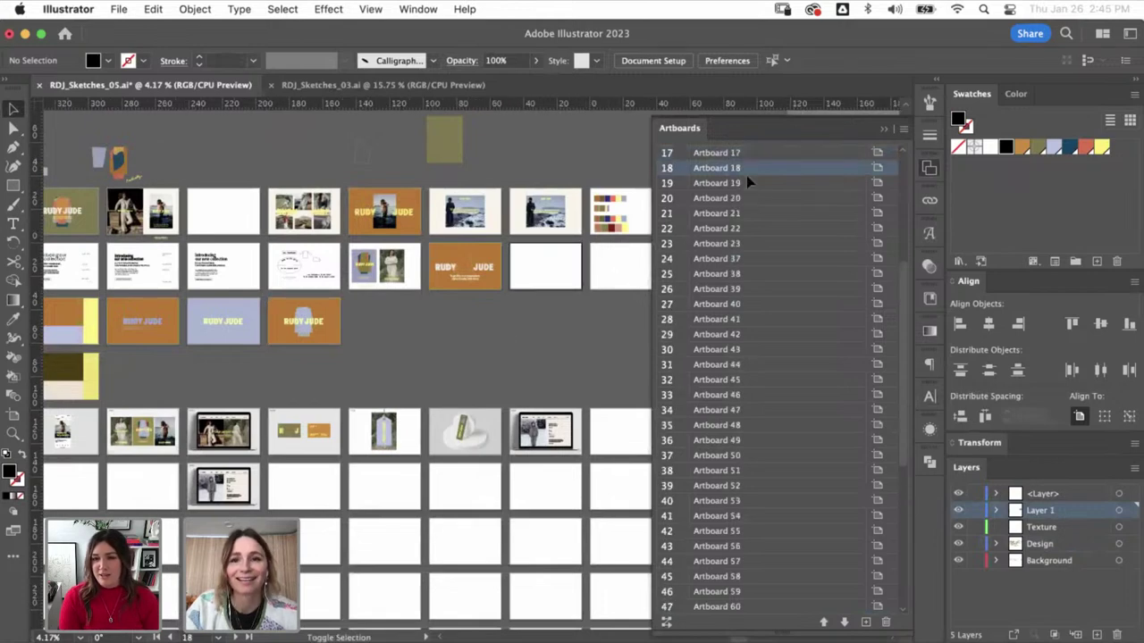
left_click(756, 152, "shift")
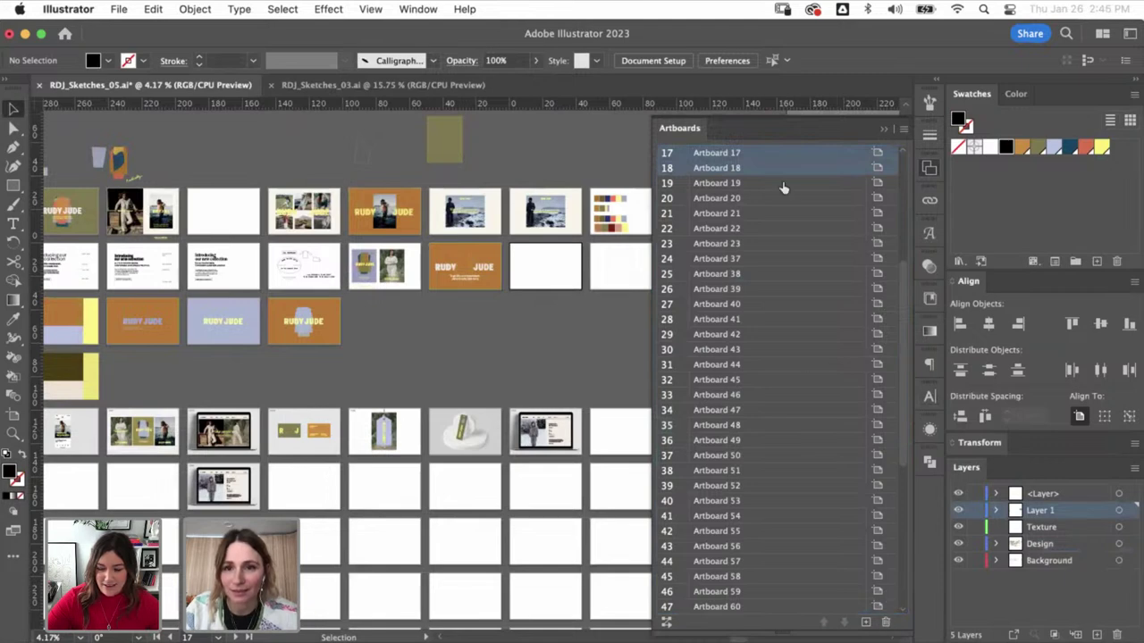
left_click(892, 114)
scroll(804, 173, "left", 5)
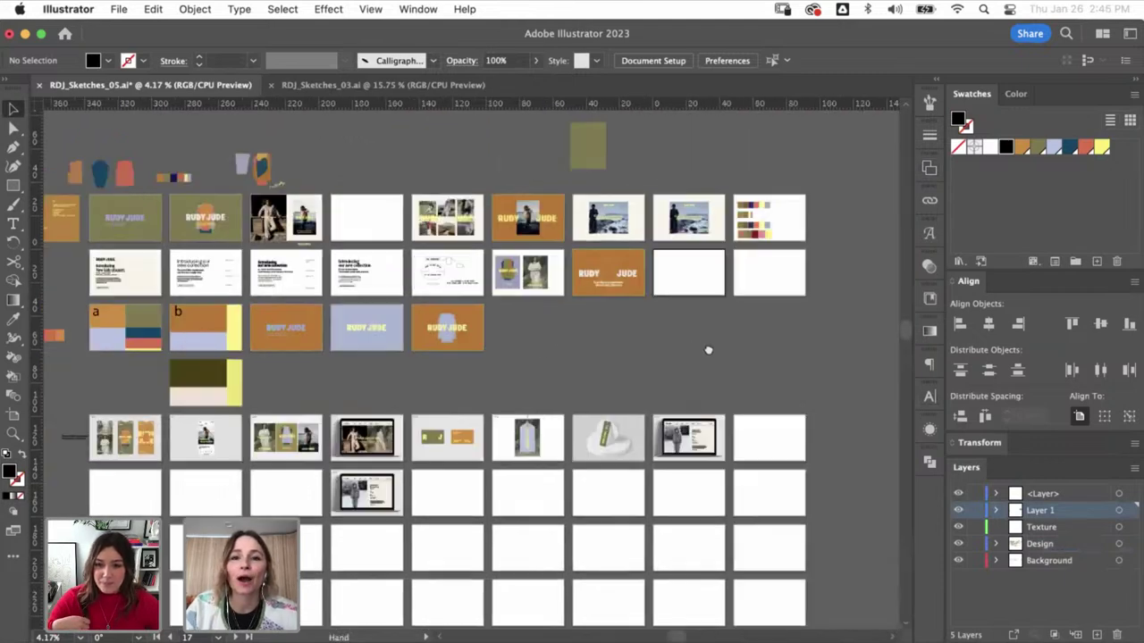
left_click(235, 224)
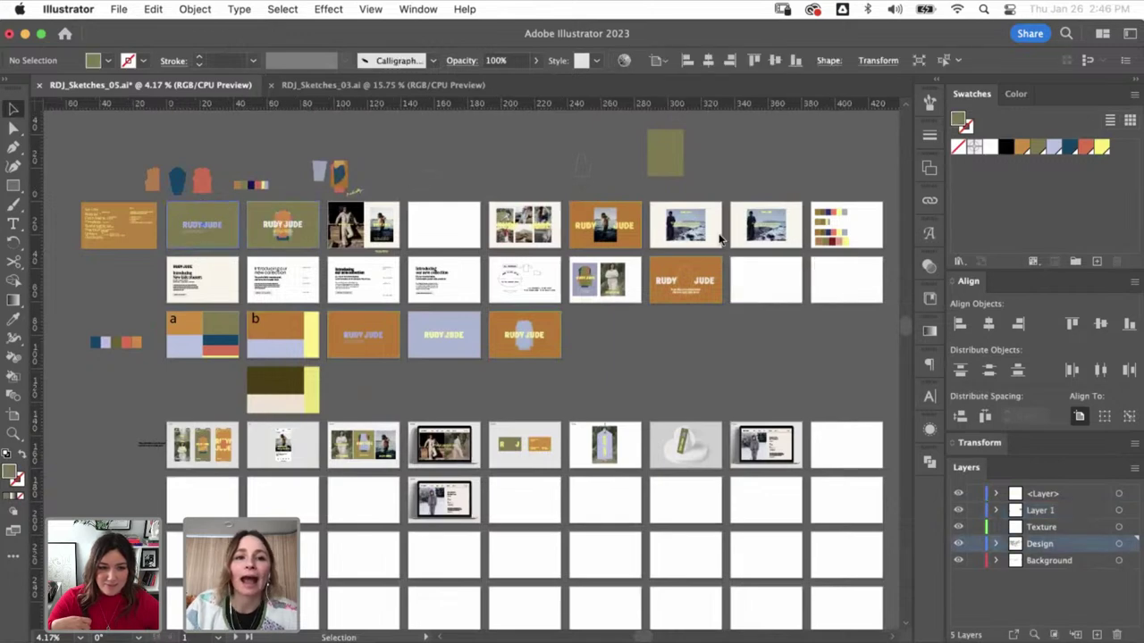
left_click(930, 169)
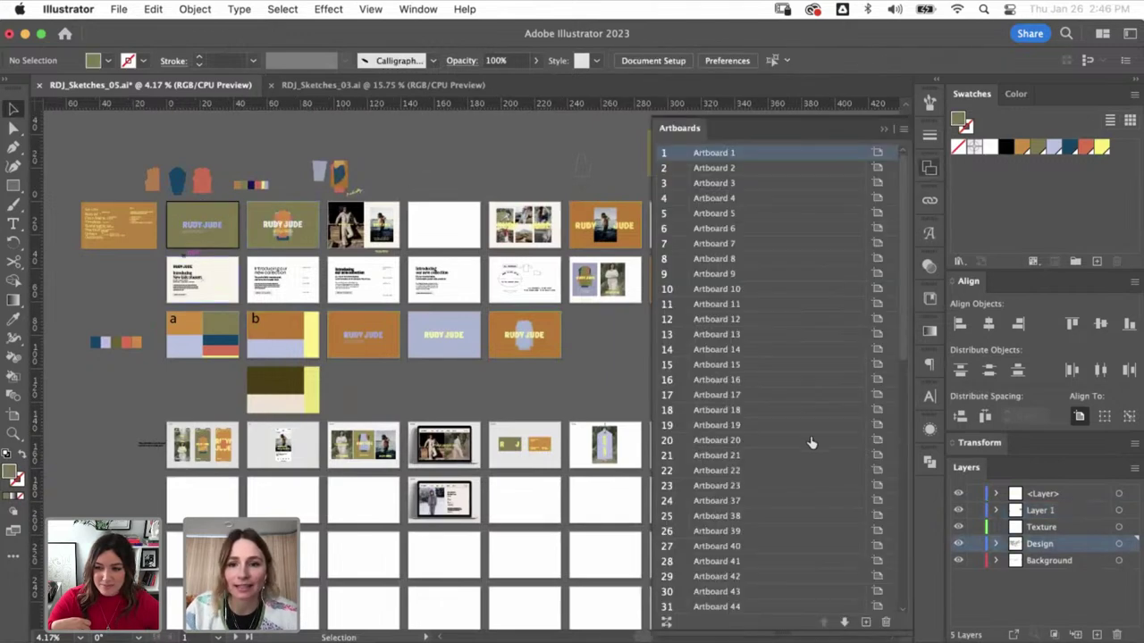
left_click(883, 130)
- Check the laptop mockup artboard, then bring up Save As for RDJ_Sketches_05.ai
left_click(845, 442)
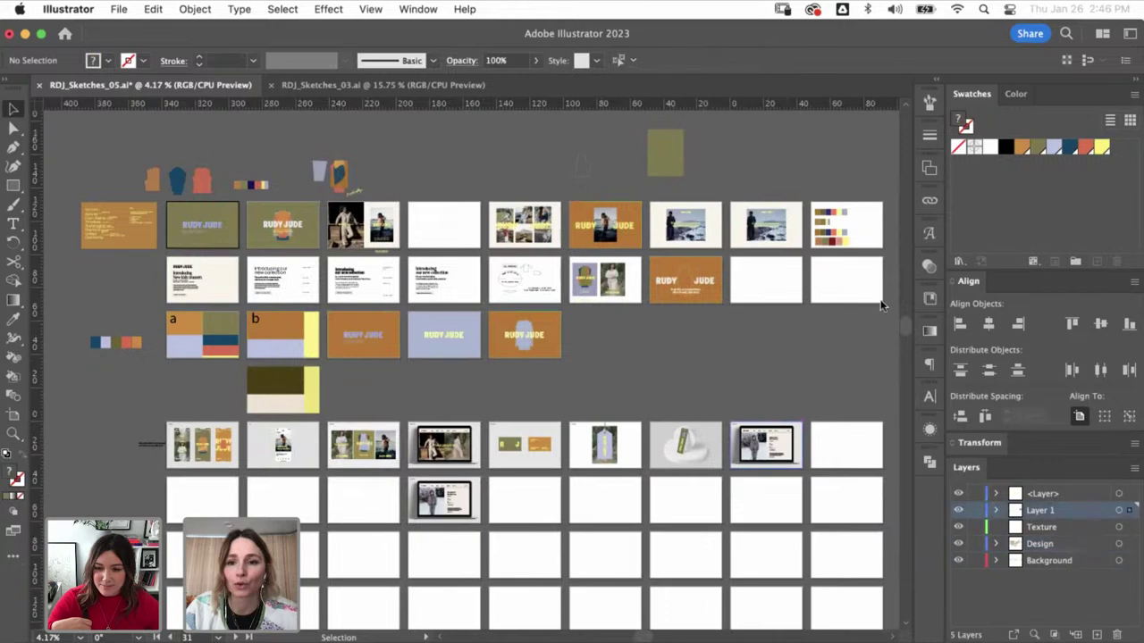
left_click(929, 169)
left_click(611, 414)
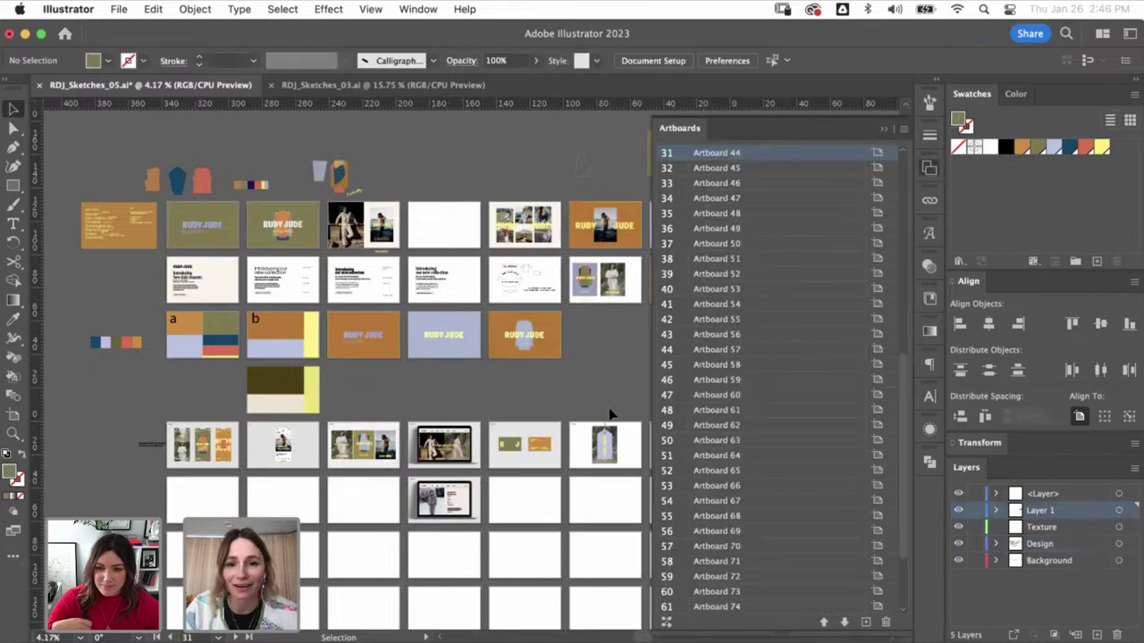
left_click_drag(631, 356, 399, 320)
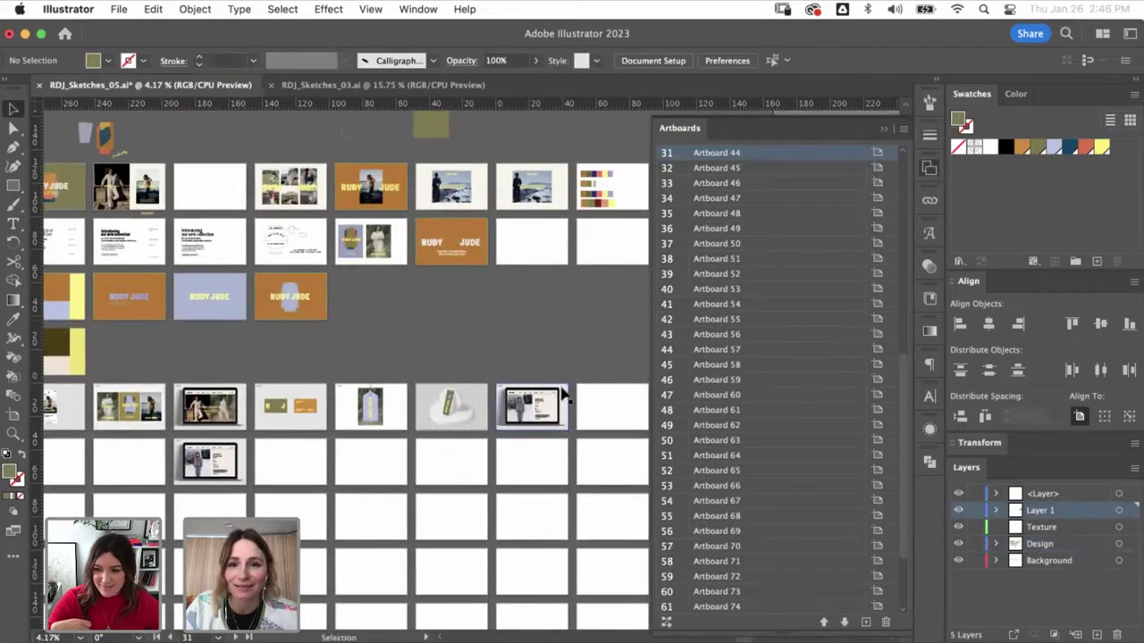
key("super+z")
key("super+shift+z")
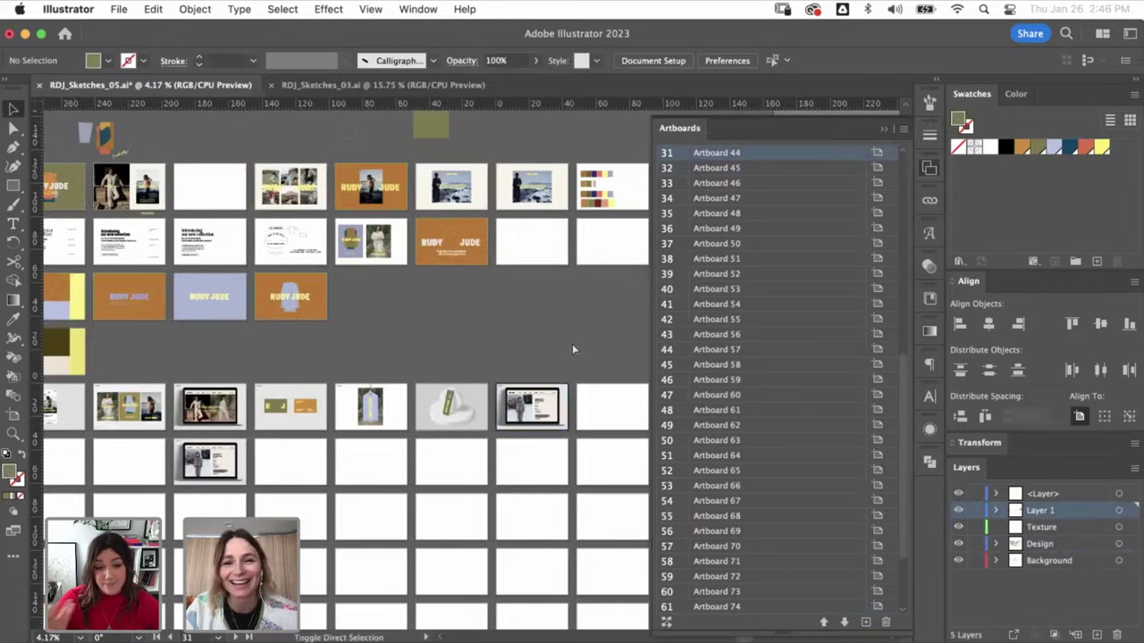
key("super+shift+s")
- Save as Adobe PDF with the artboard range changed from 1-9 to 1-31
left_click(638, 583)
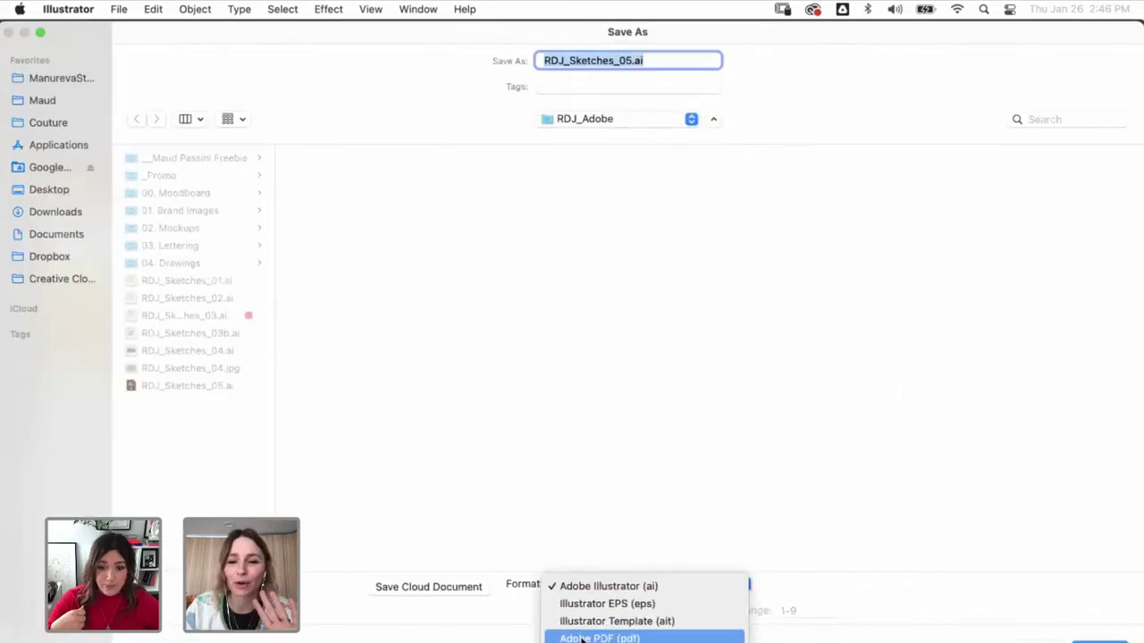
left_click(591, 636)
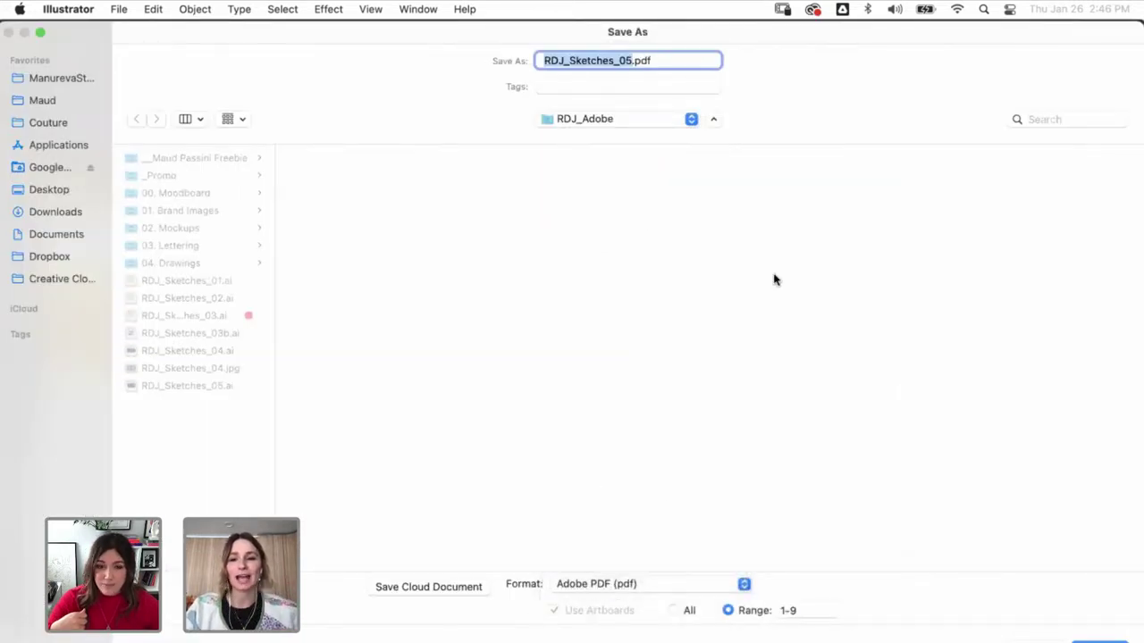
left_click_drag(784, 43, 616, 51)
left_click(631, 618)
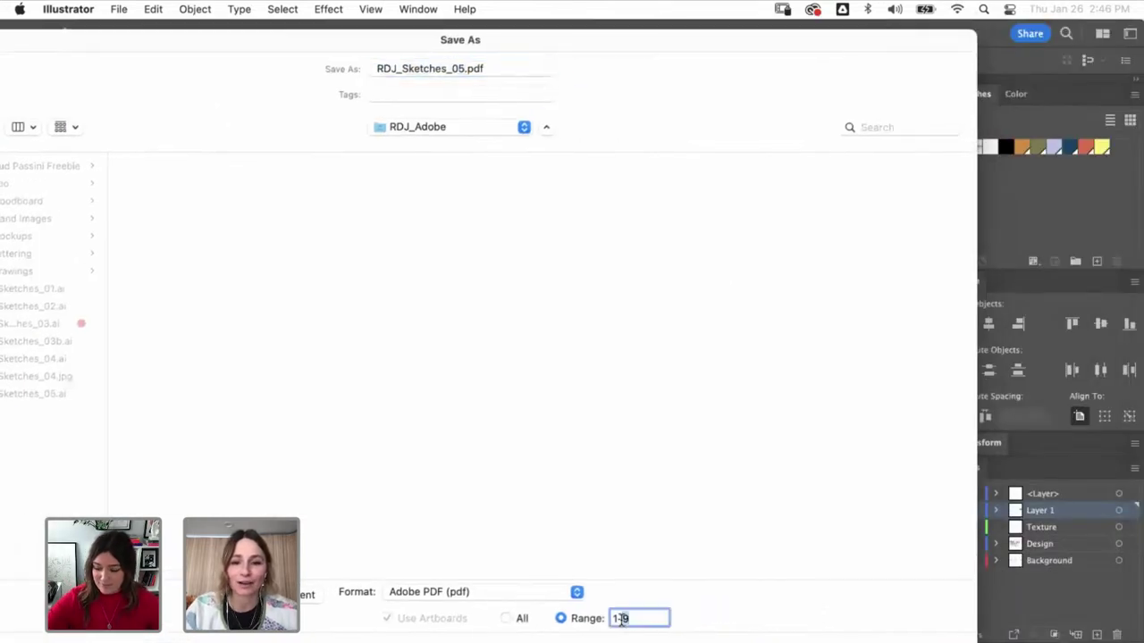
key("BackSpace")
type("31")
left_click_drag(615, 41, 789, 30)
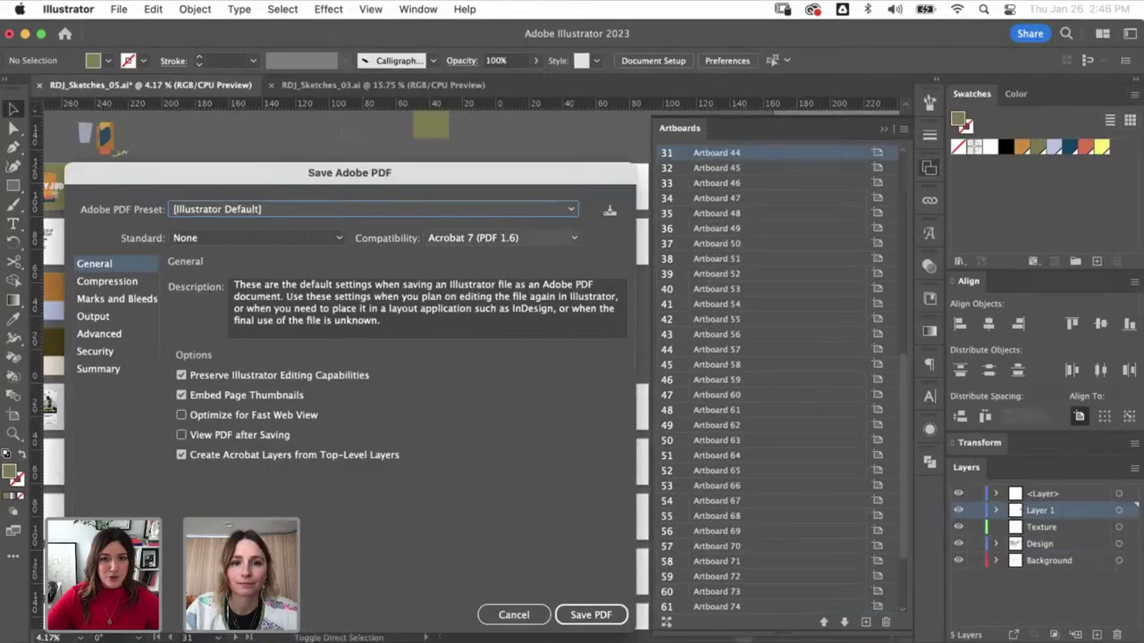
left_click(370, 210)
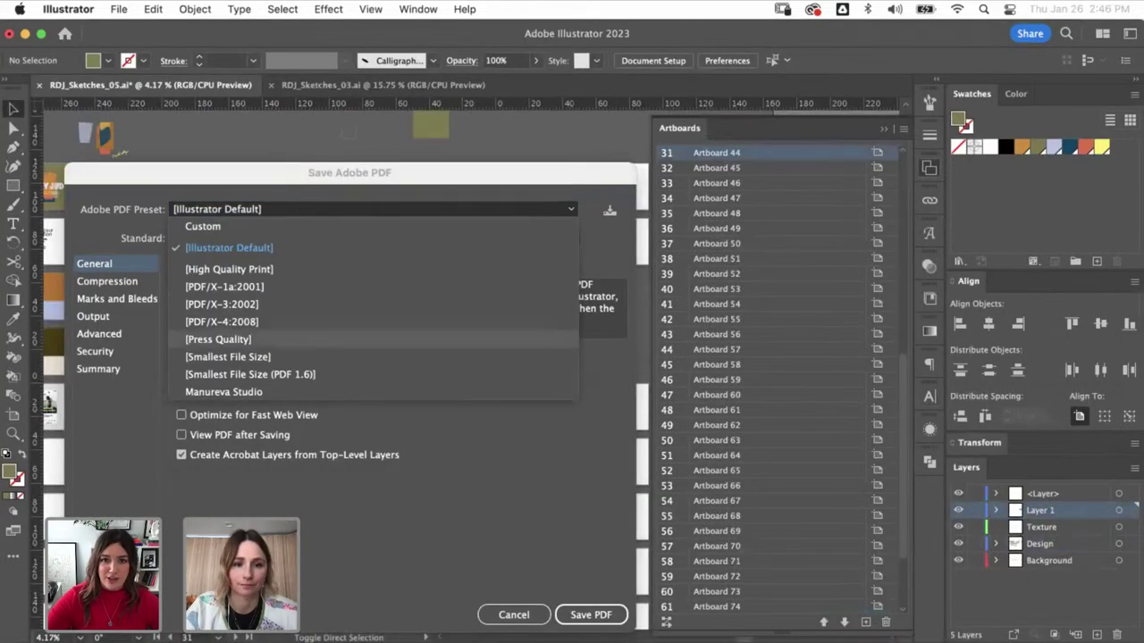
- Save the PDF with the [Smallest File Size] preset, accept the warning, and check the RDJ_Adobe folder
left_click(228, 357)
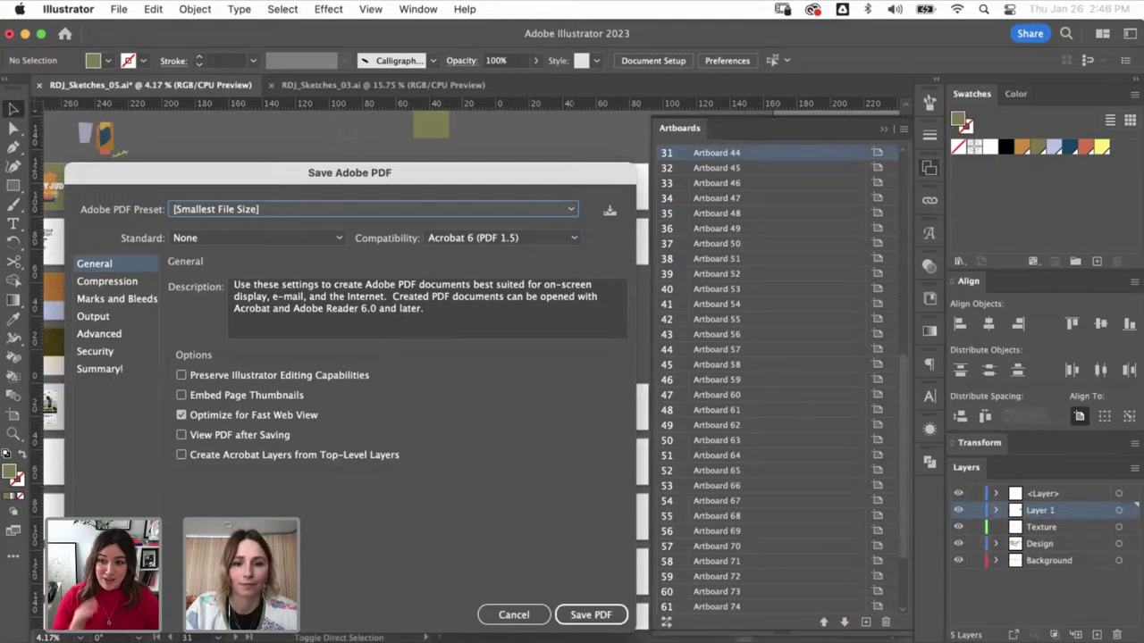
key("Return")
key("Return")
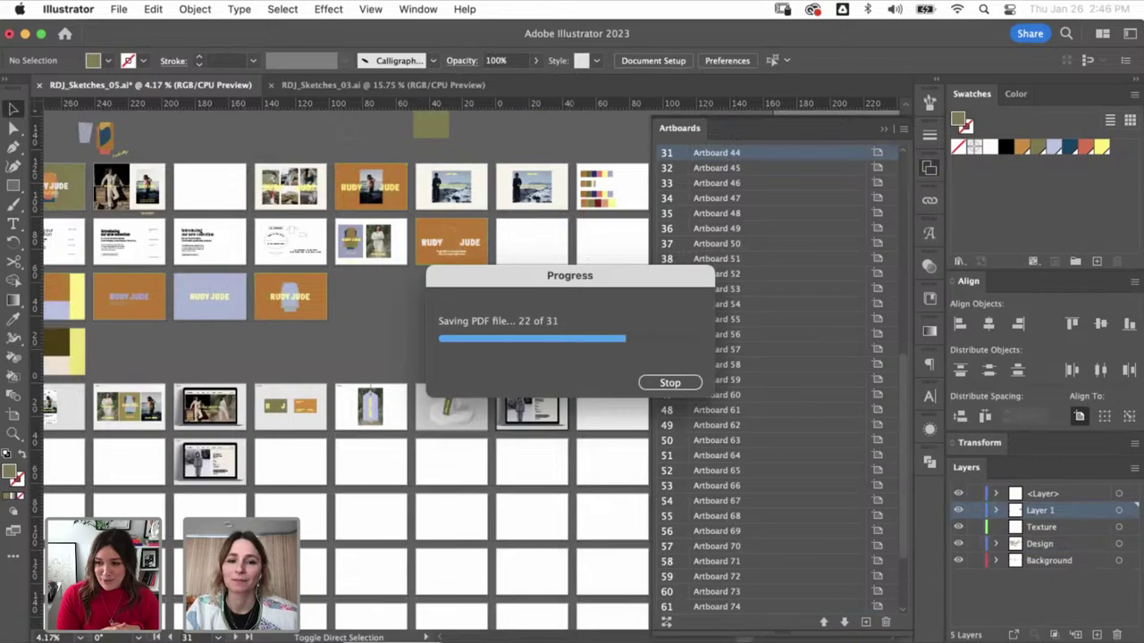
key("super+Tab")
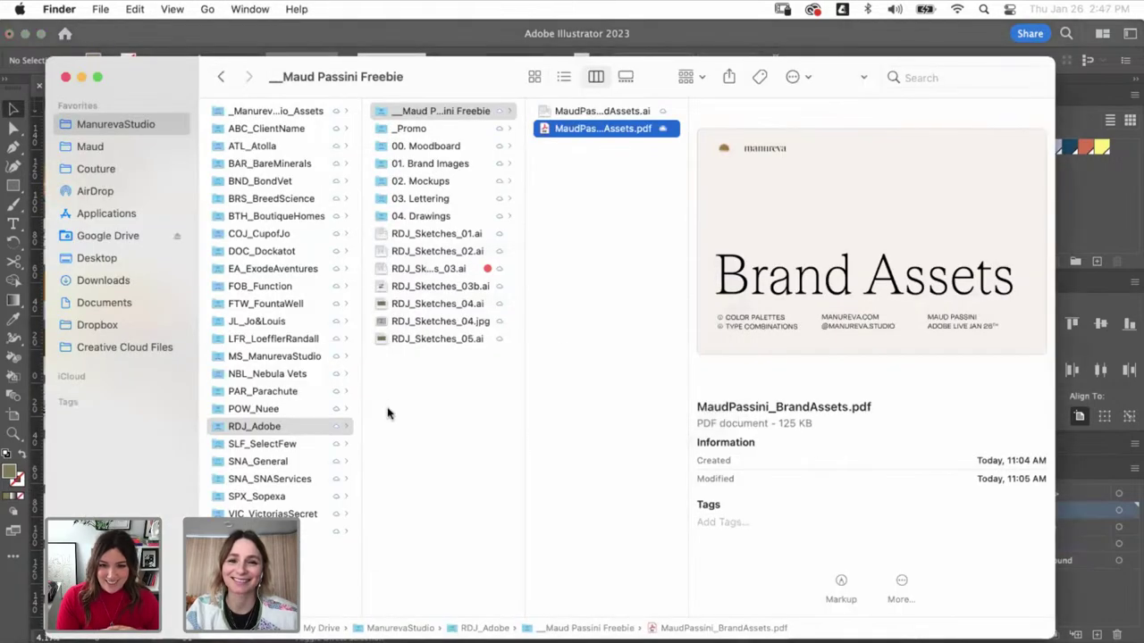
left_click(390, 411)
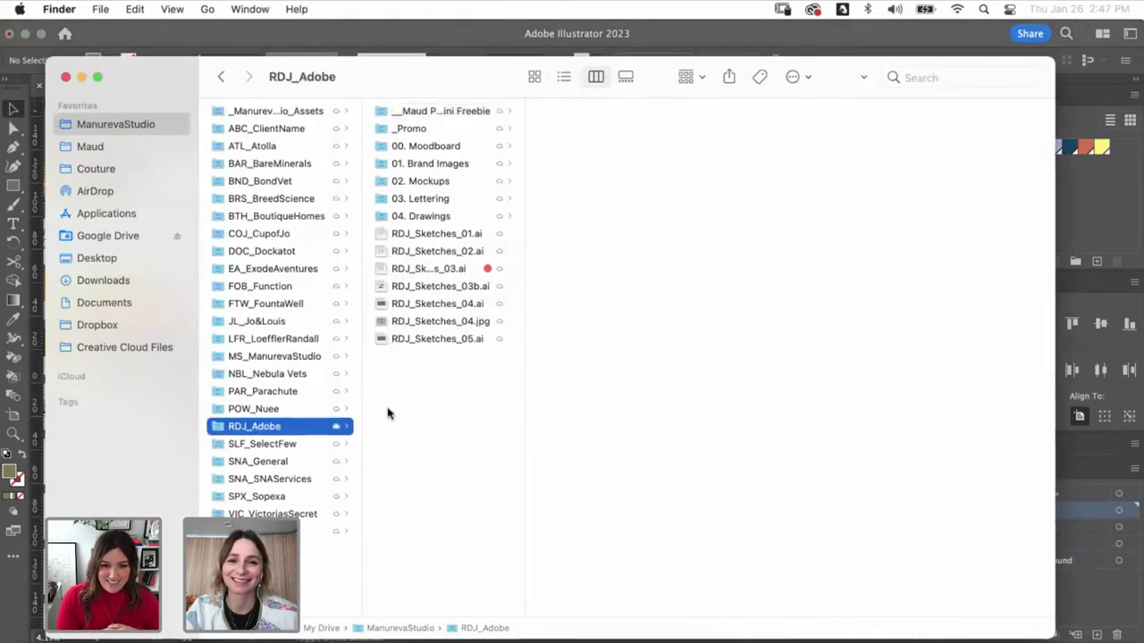
left_click(439, 323)
left_click(454, 396)
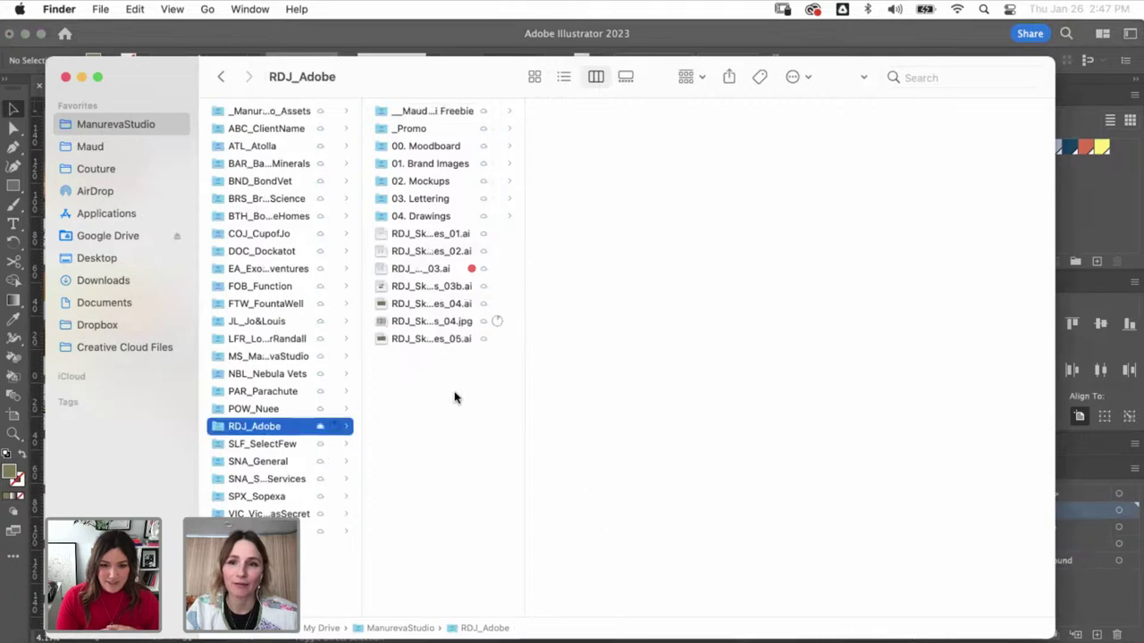
- Let Illustrator finish saving, moving the progress window aside
left_click(1094, 205)
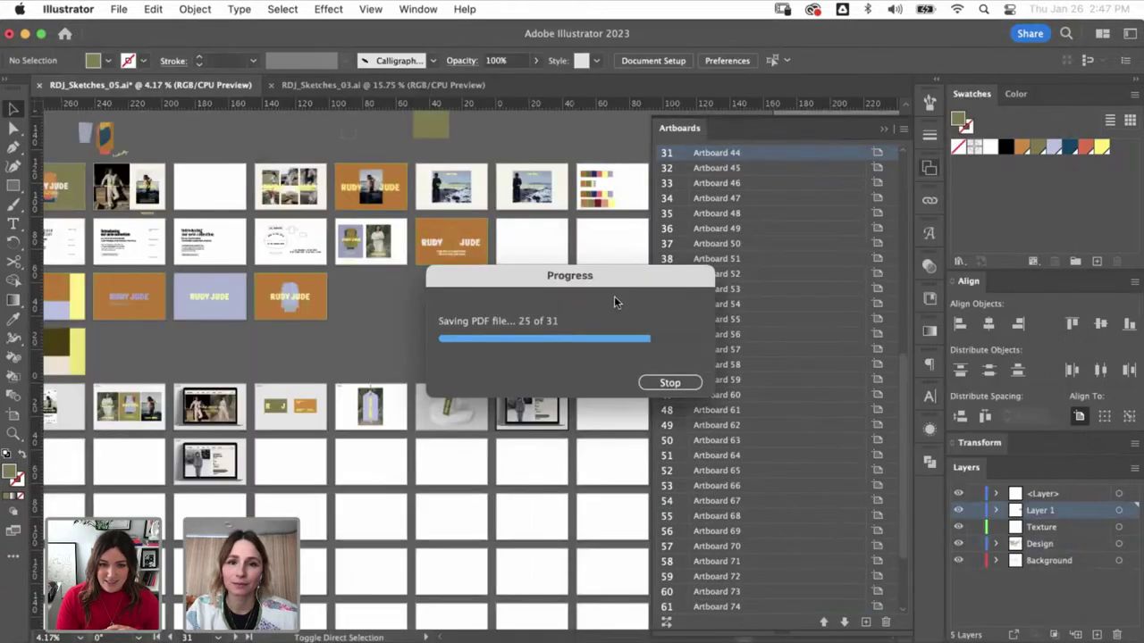
left_click_drag(628, 287, 511, 486)
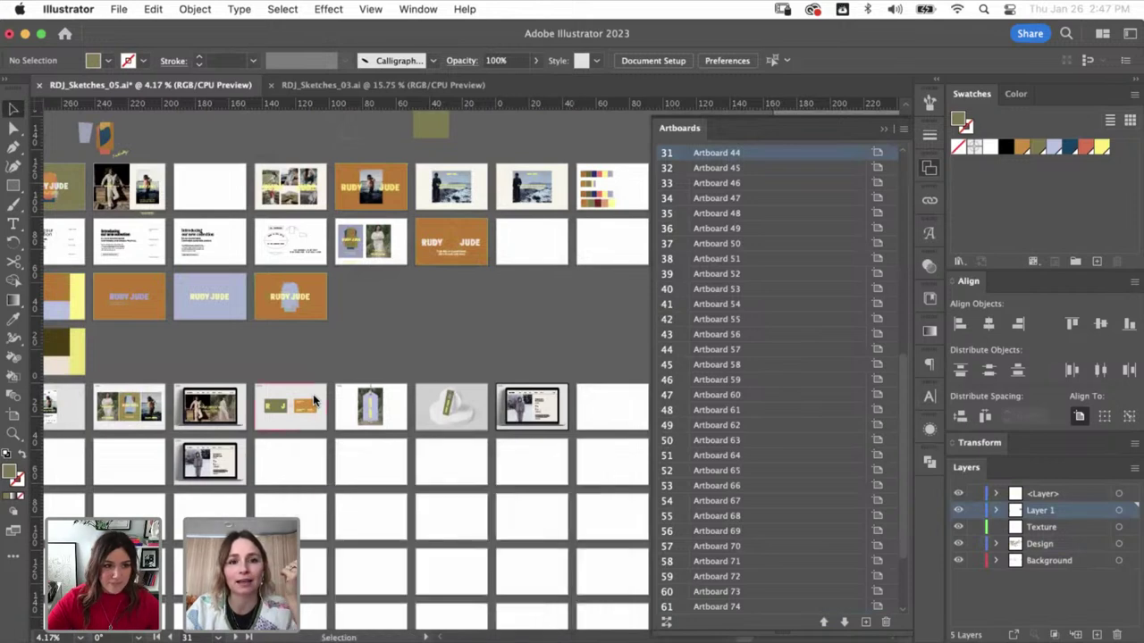
scroll(312, 394, "left", 2)
scroll(313, 394, "up", 1)
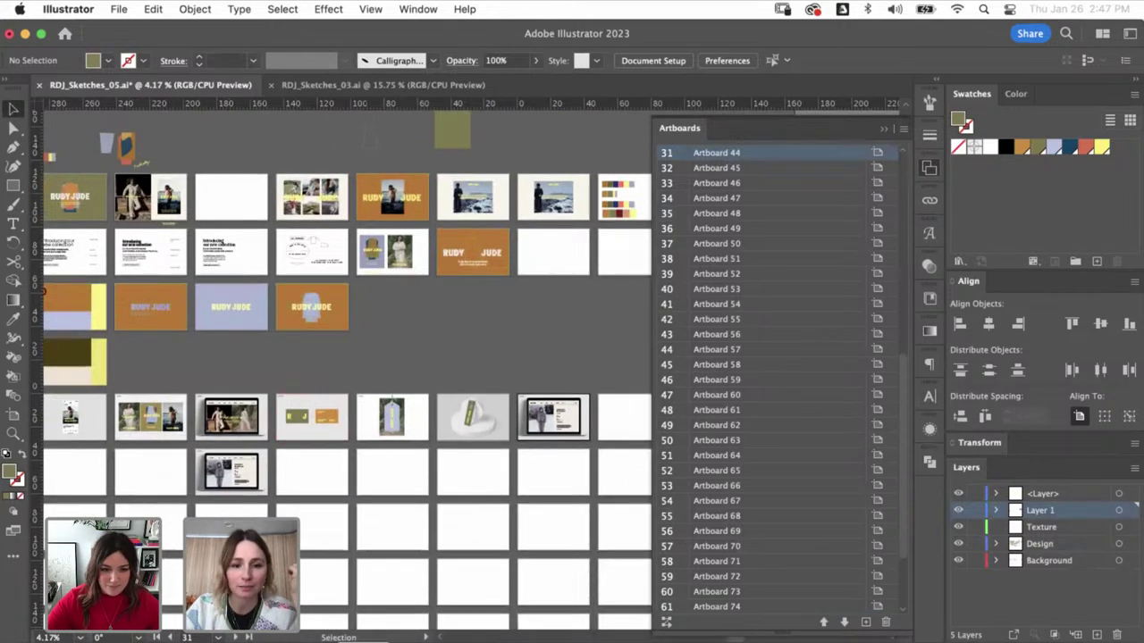
key("super+Tab")
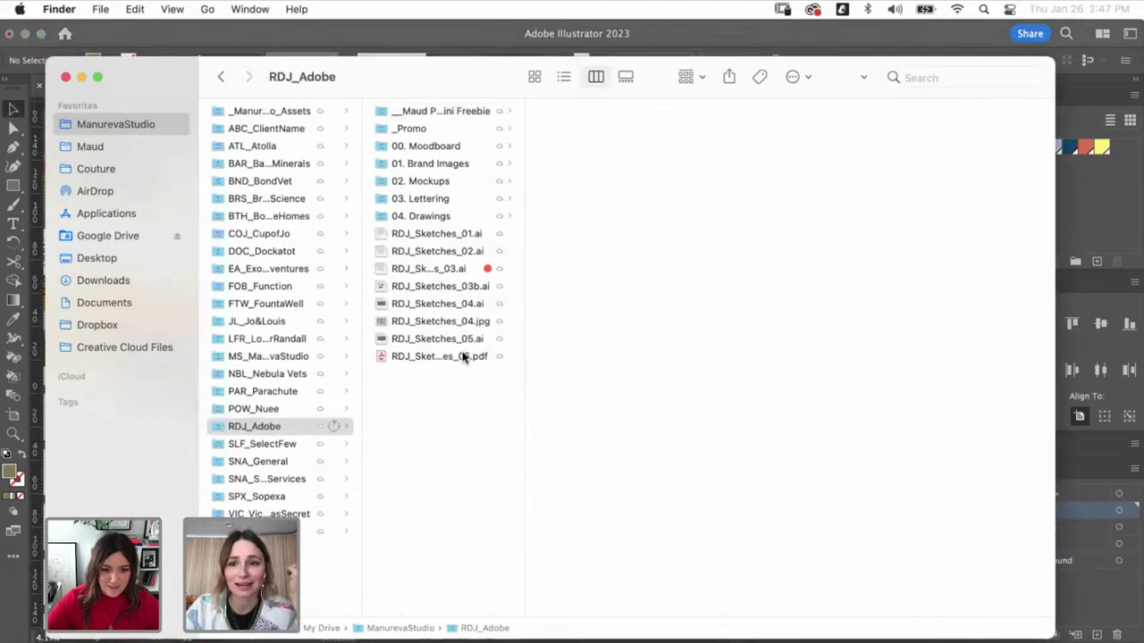
- Open RDJ_Sketches_05.pdf with Preview from its right-click Open With menu
left_click(463, 356)
right_click(465, 357)
mouse_move(658, 357)
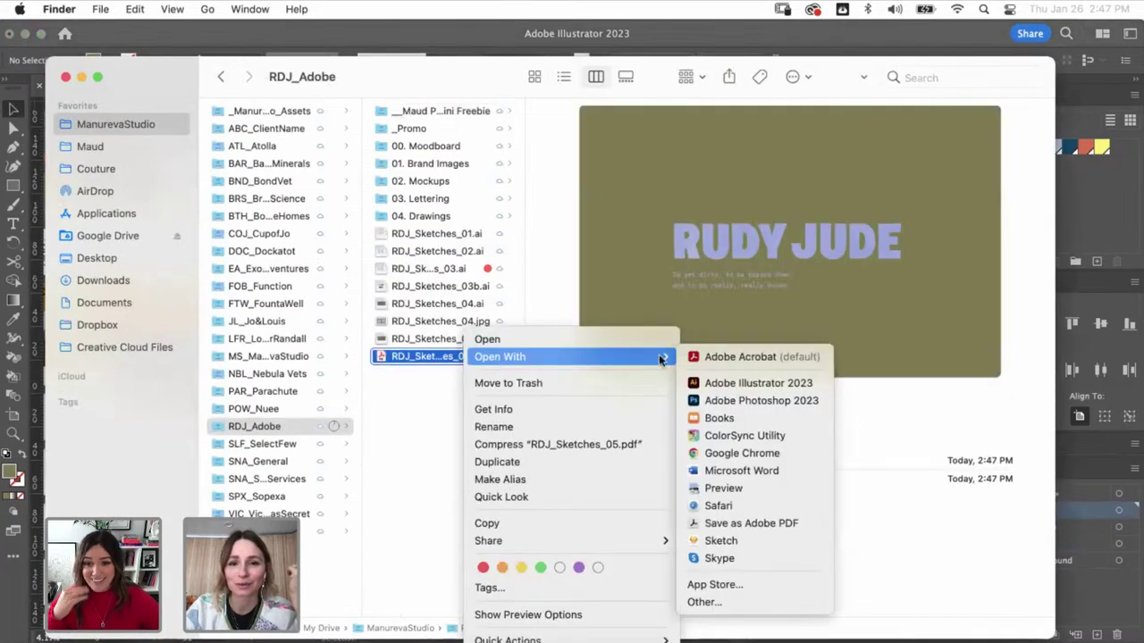
left_click(705, 489)
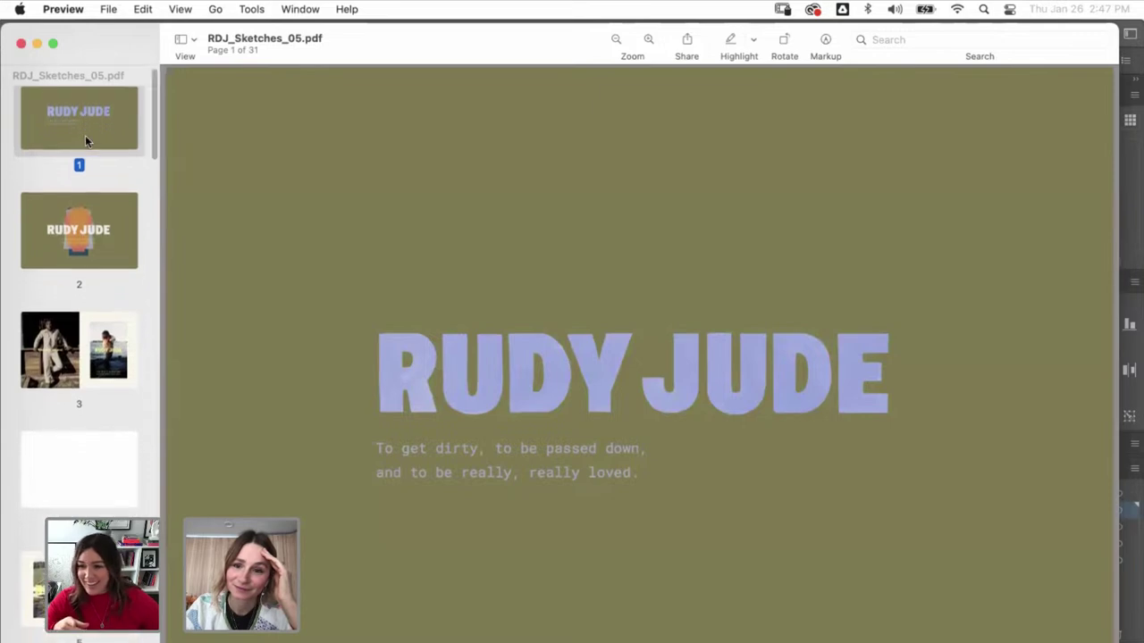
- Cycle back to Finder and reopen RDJ_Sketches_05.pdf in Preview with Cmd+O
key("super+Tab")
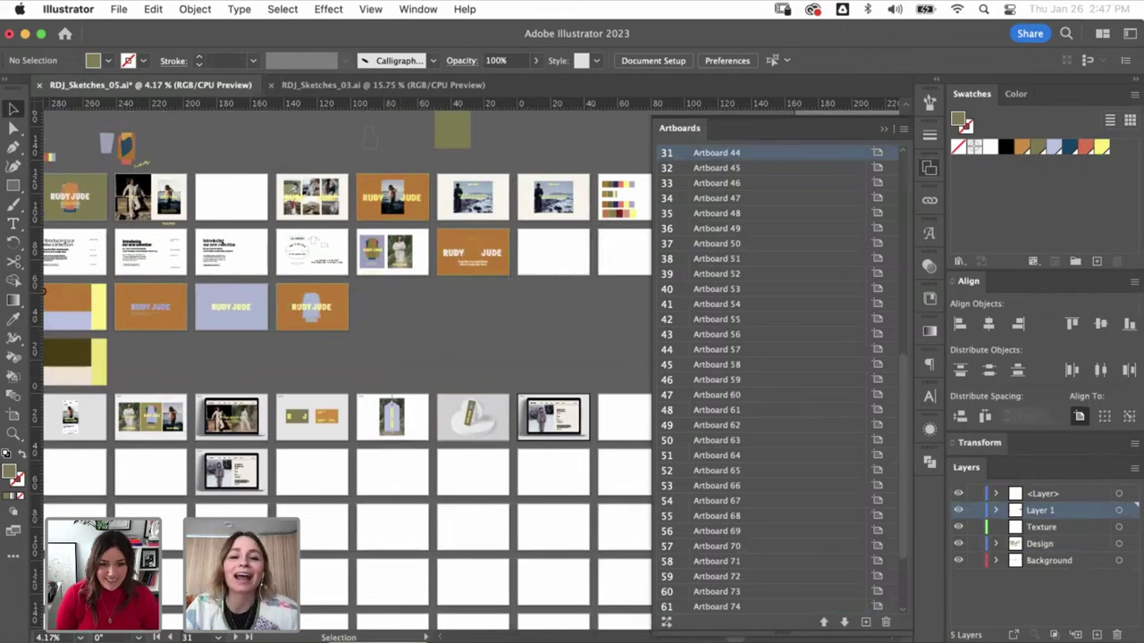
key("super+Tab")
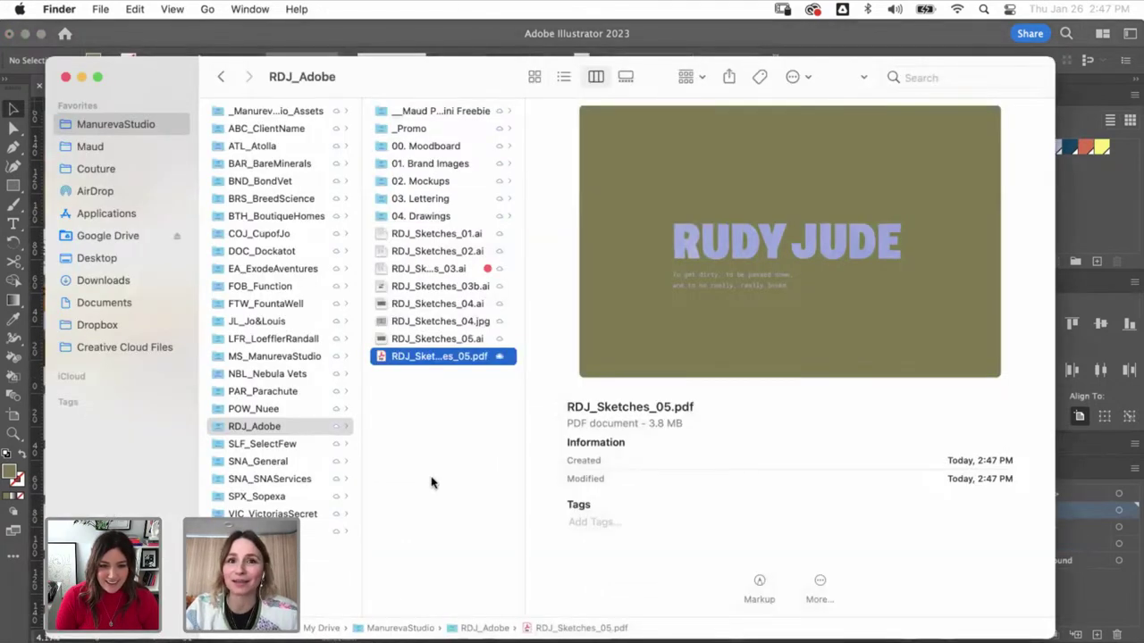
key("super+o")
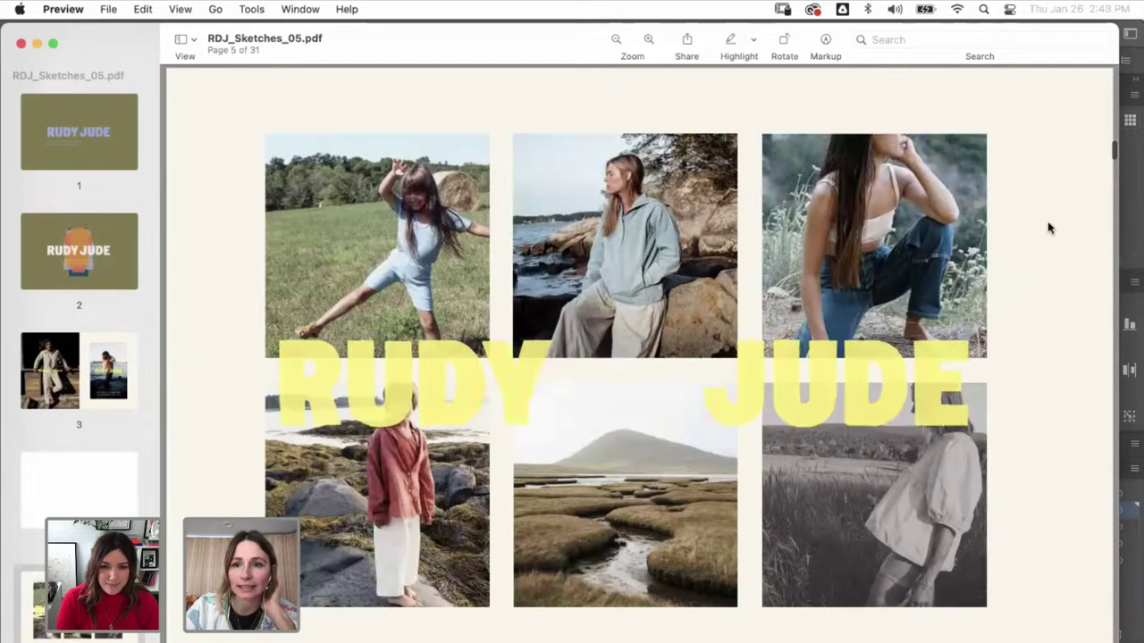
- Page through pages 2, 3, 6, 7, 8 and the page 9 colour swatches
left_click(76, 257)
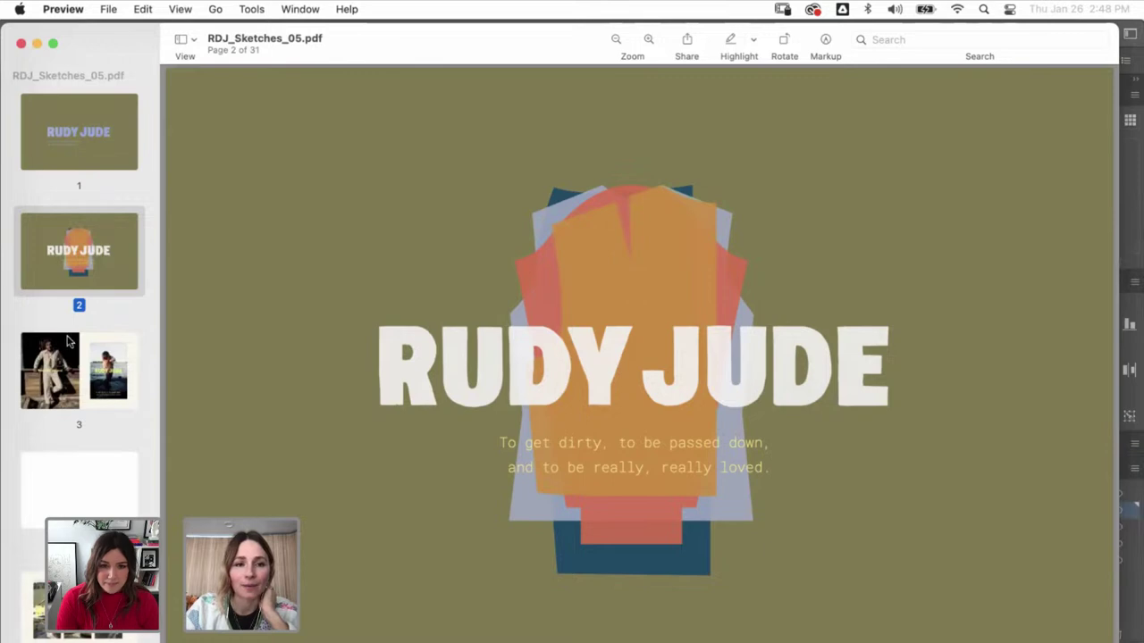
key("Down")
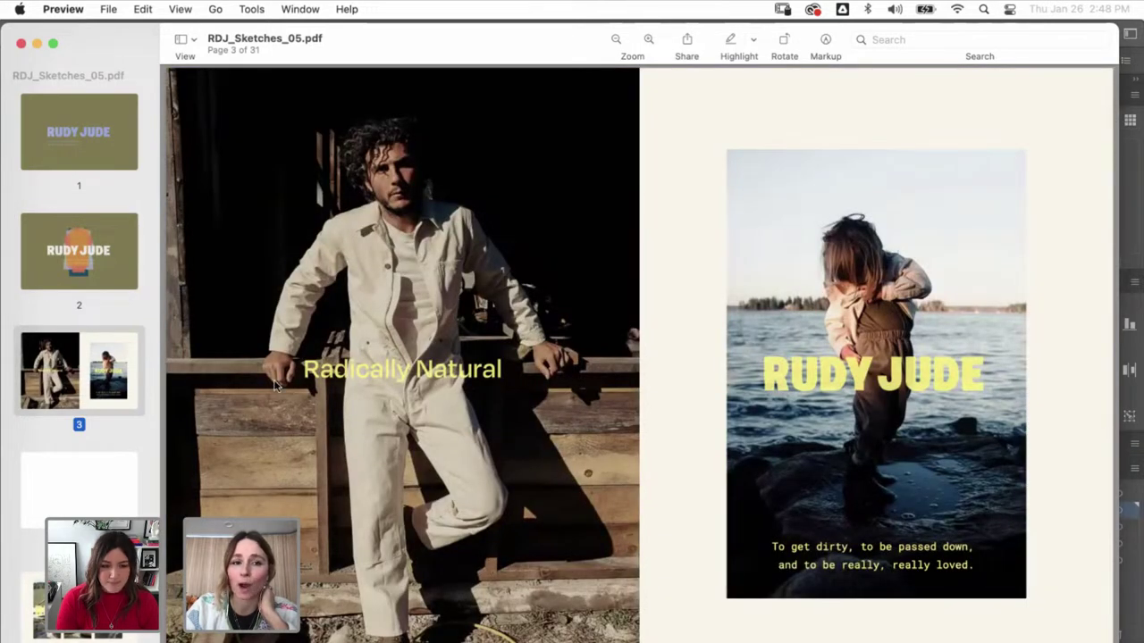
scroll(87, 496, "down", 1)
scroll(86, 496, "down", 5)
left_click(73, 452)
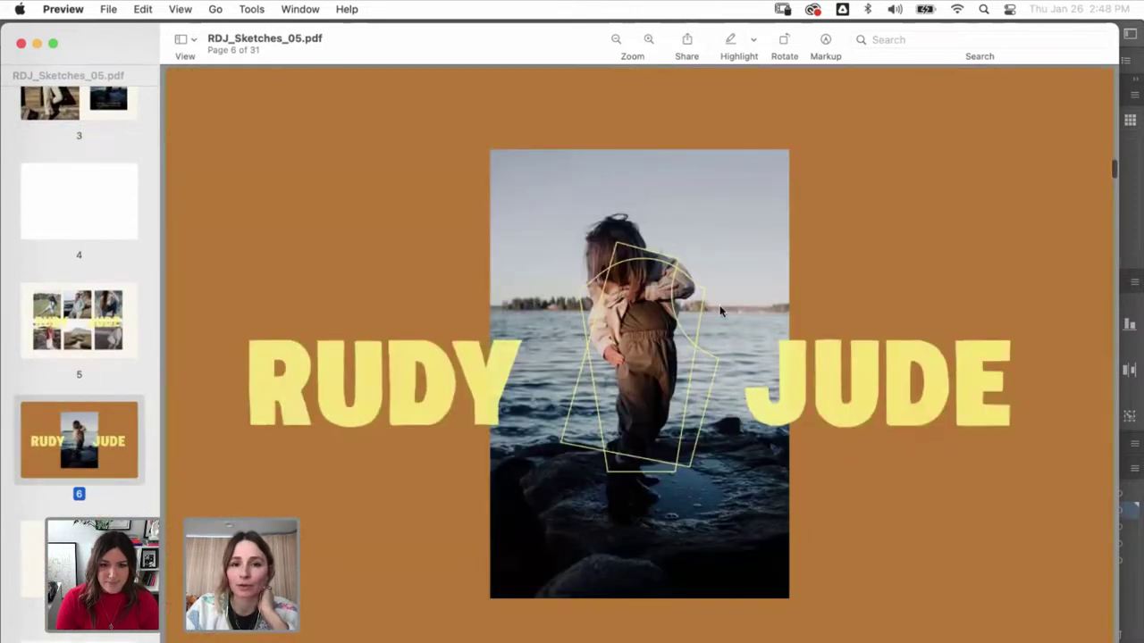
scroll(90, 447, "down", 3)
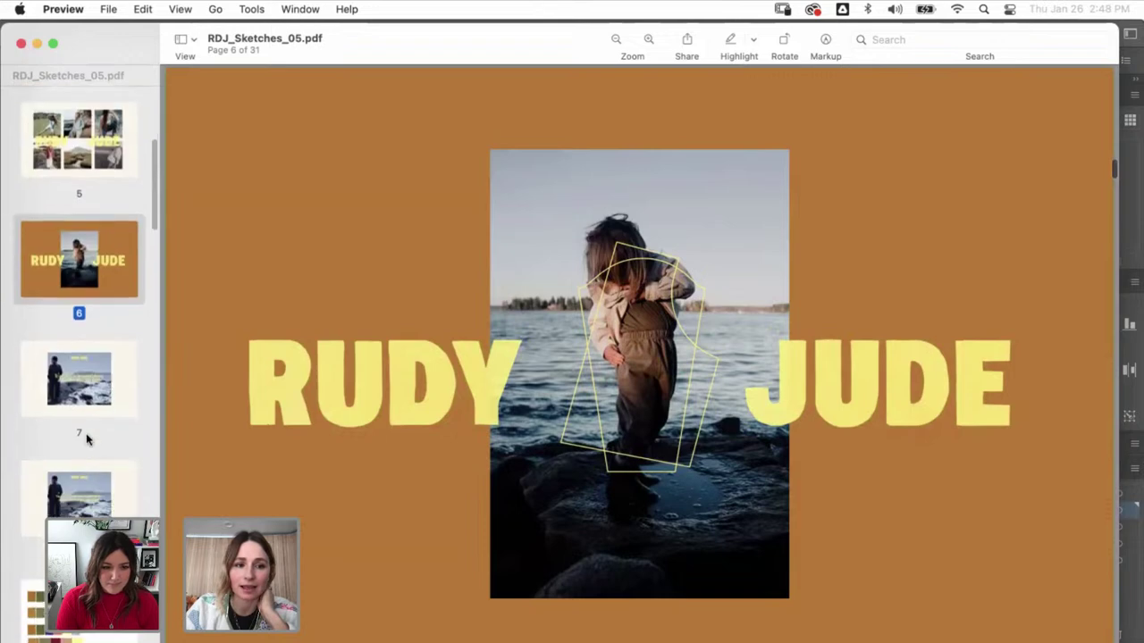
left_click(77, 396)
scroll(77, 396, "down", 2)
left_click(73, 427)
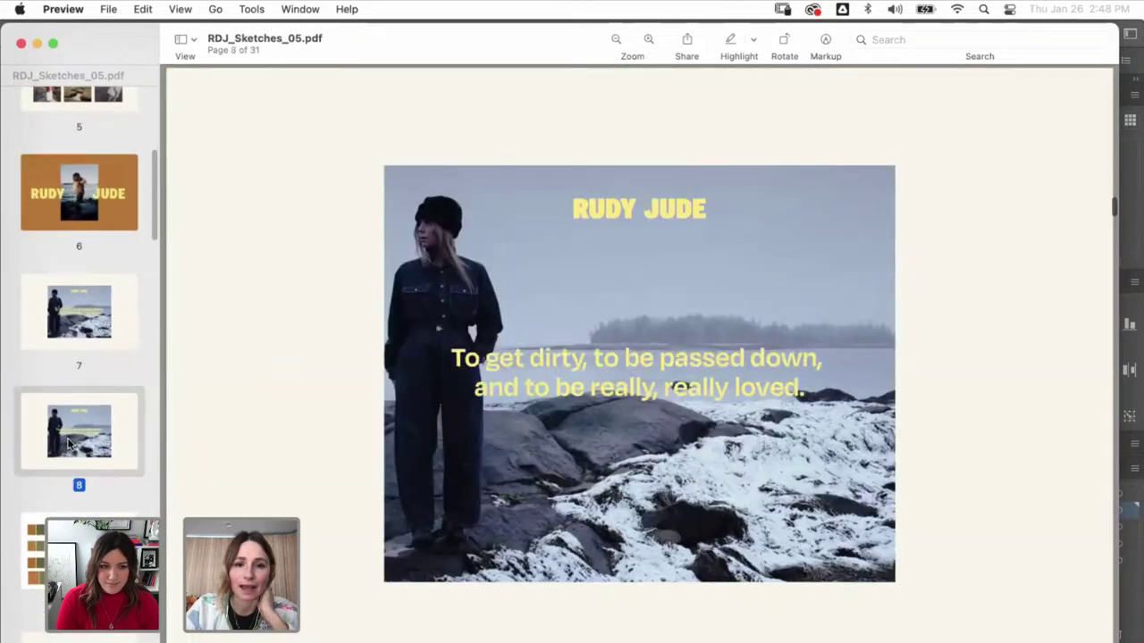
scroll(73, 427, "down", 3)
left_click(69, 413)
- Continue through pages 10–15, including the typography layout and the two posters
scroll(69, 399, "down", 2)
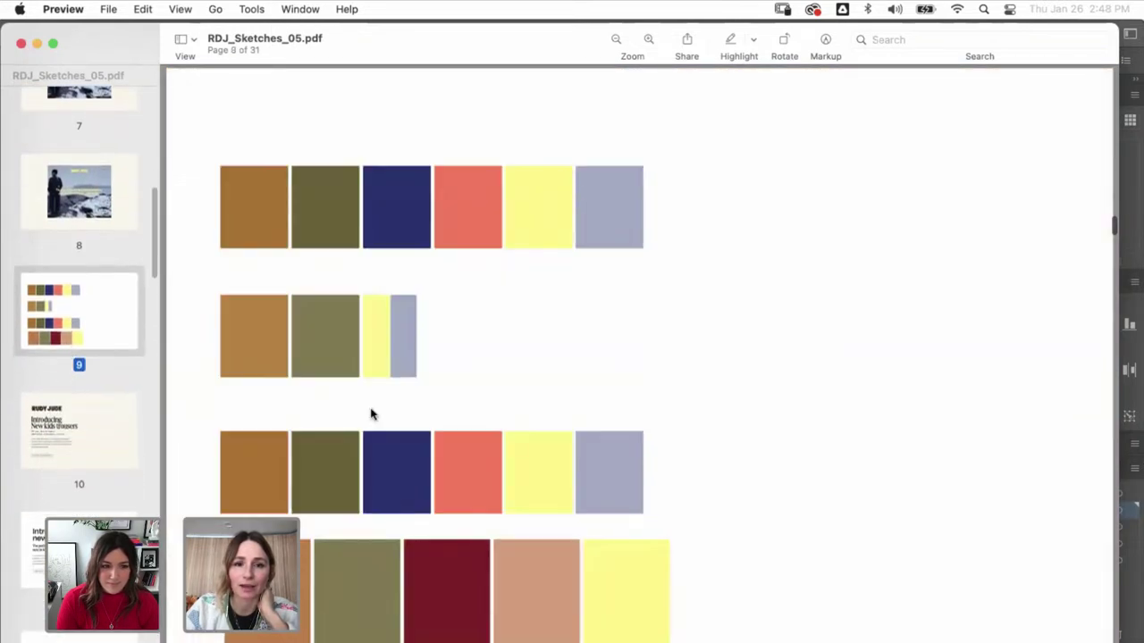
scroll(370, 411, "down", 3)
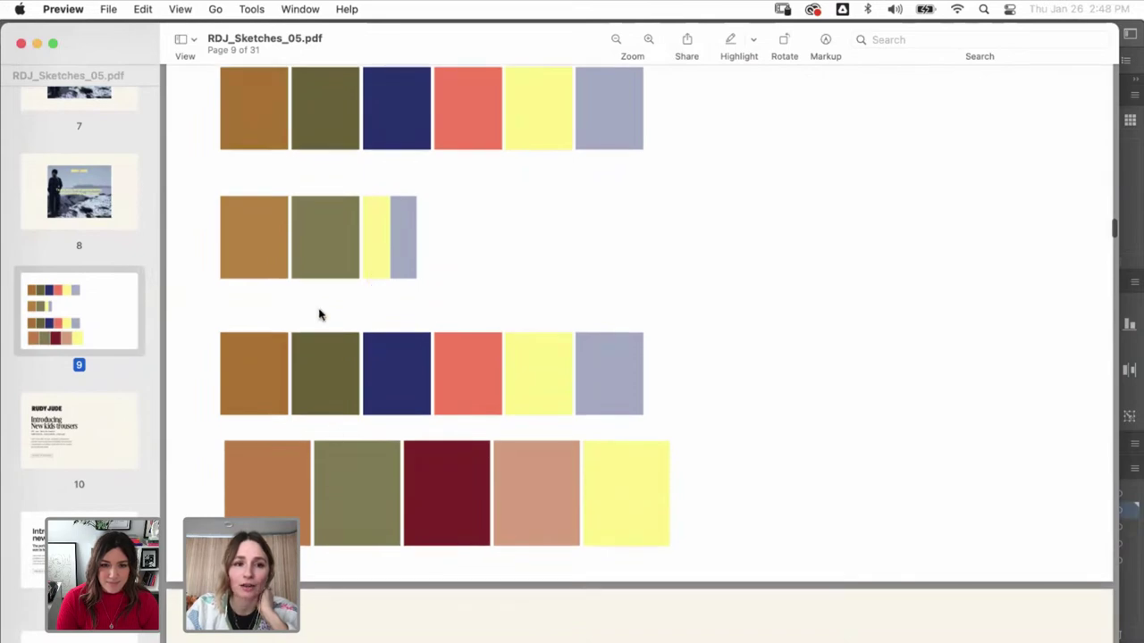
left_click(107, 403)
scroll(106, 405, "down", 2)
scroll(105, 405, "down", 1)
left_click(84, 427)
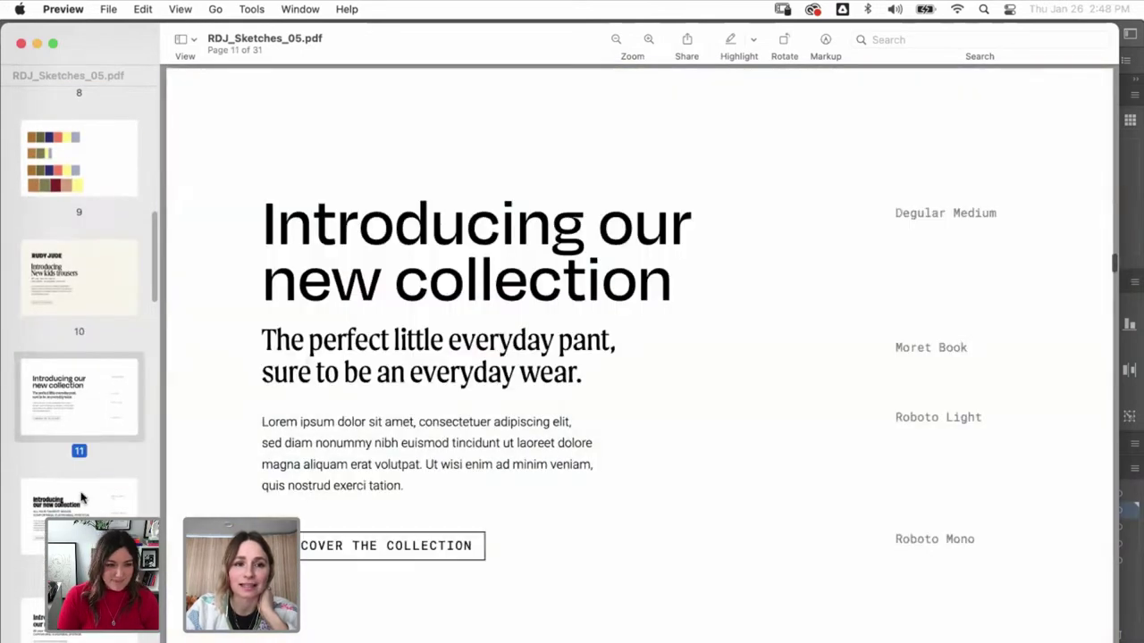
left_click(84, 499)
scroll(80, 482, "down", 3)
left_click(61, 459)
scroll(61, 482, "down", 3)
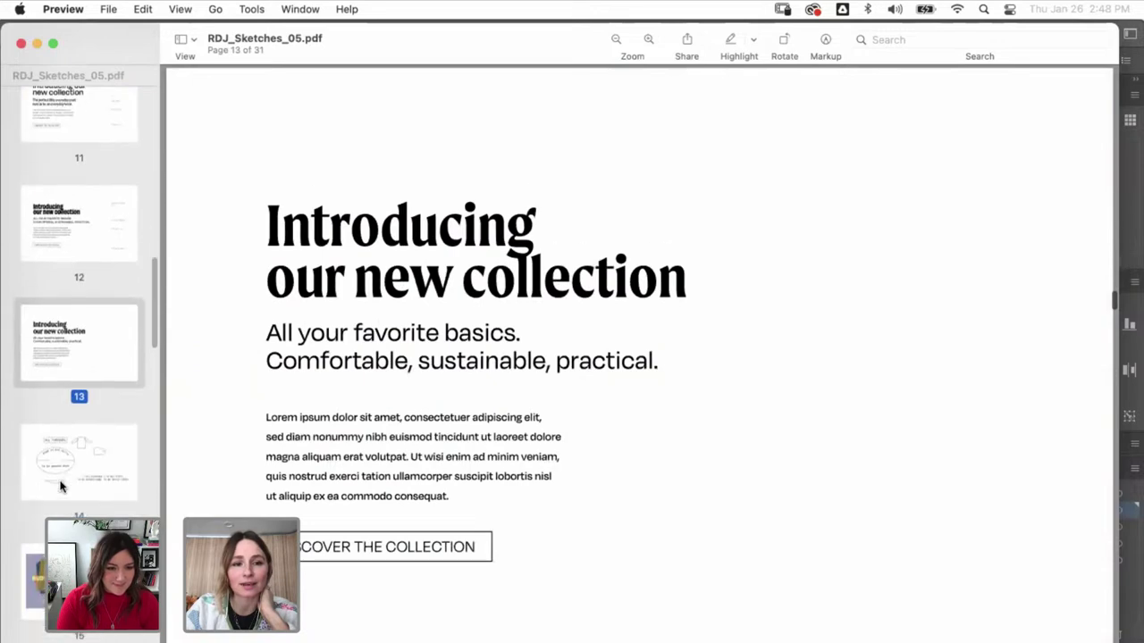
left_click(82, 466)
scroll(83, 467, "down", 3)
left_click(80, 467)
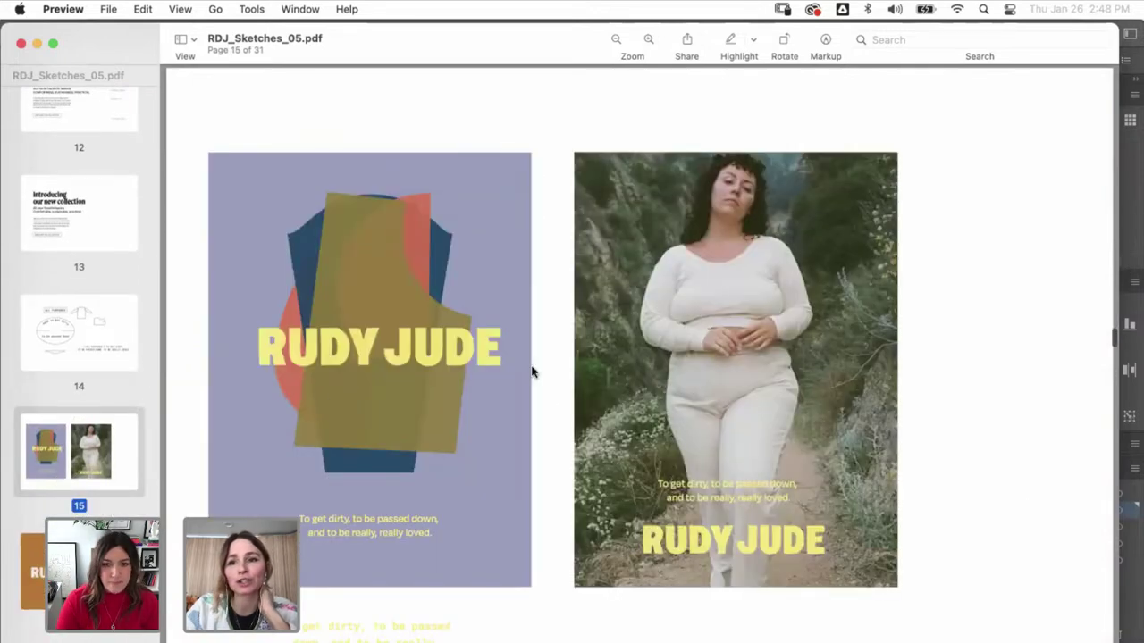
- View page 16, revisit page 15, then jump to page 20's 'b' colour-block layout
scroll(130, 388, "down", 3)
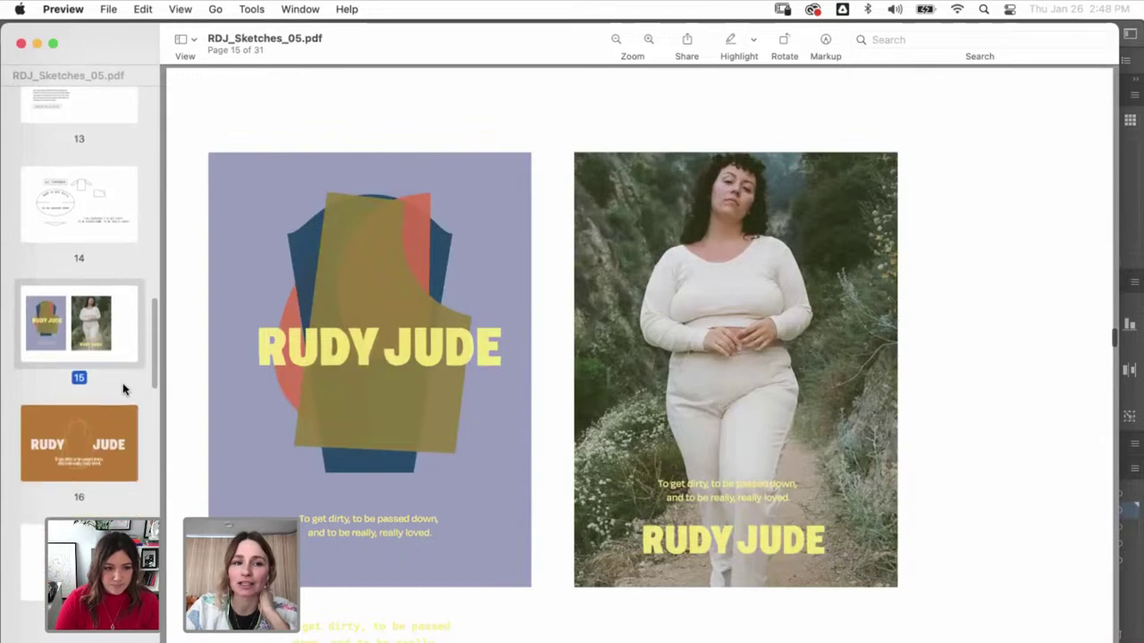
left_click(81, 423)
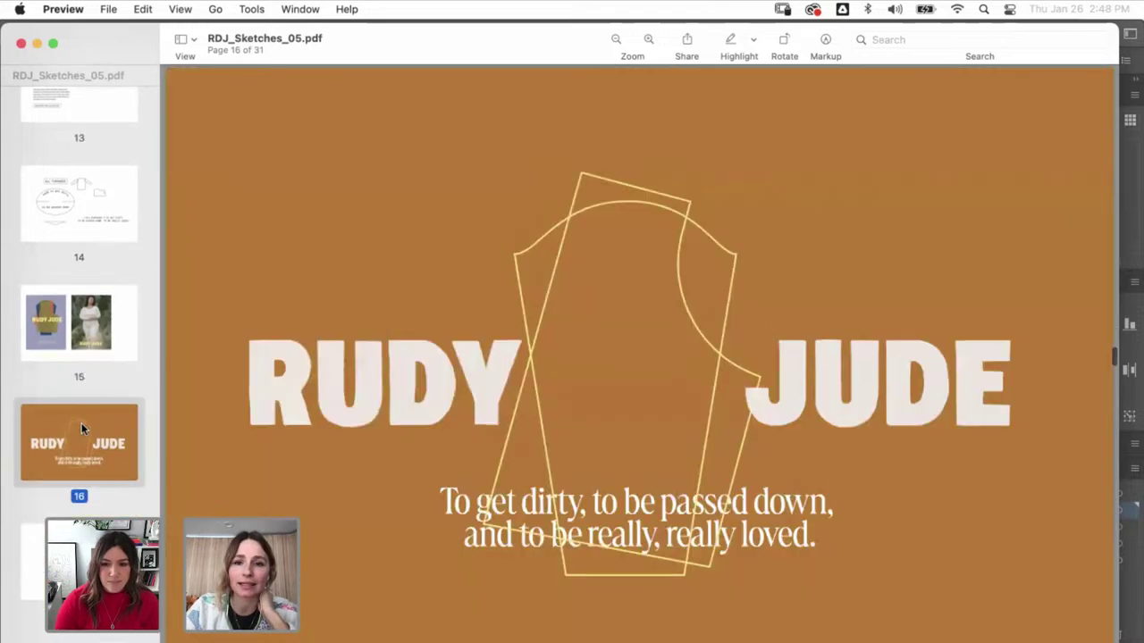
left_click(85, 306)
scroll(85, 306, "down", 12)
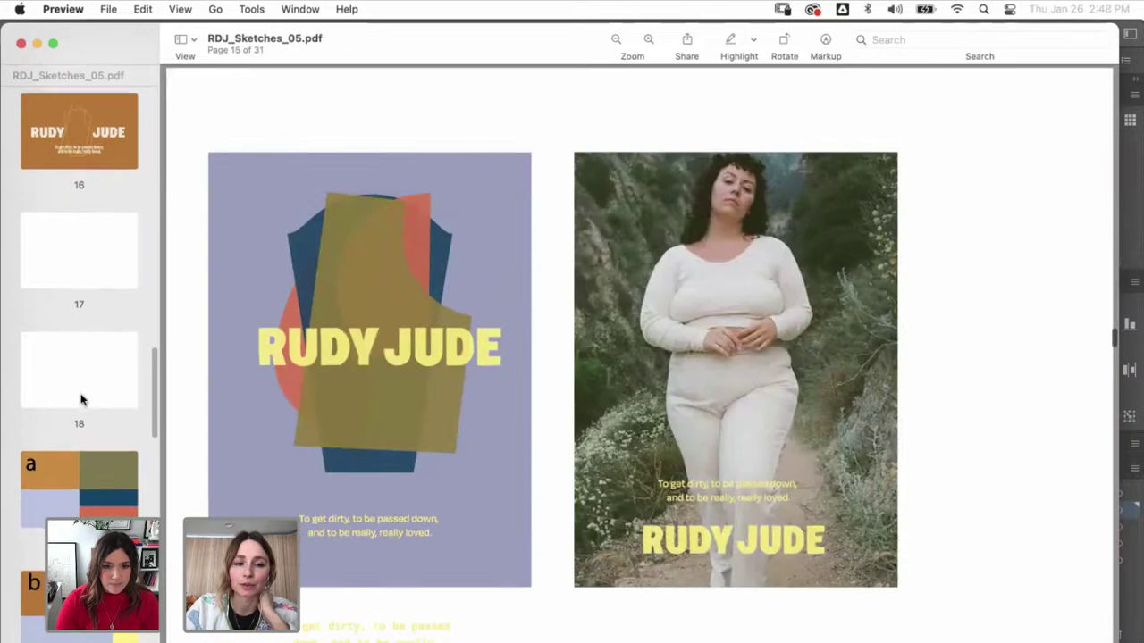
scroll(81, 400, "down", 2)
left_click(93, 352)
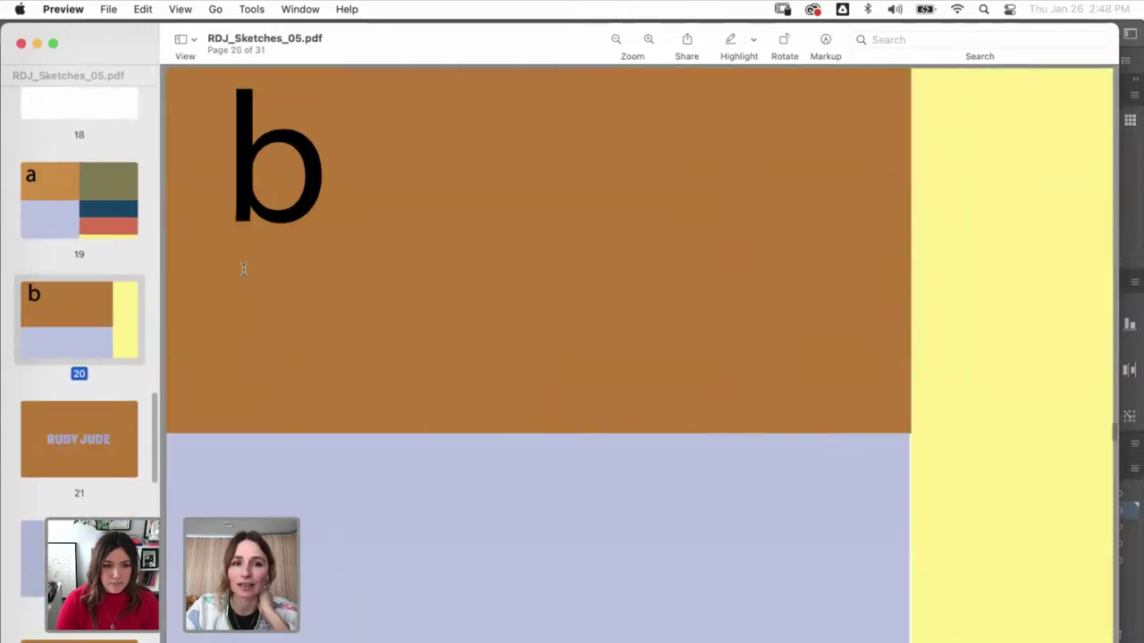
- Step from page 21 past the Stories, Website, Biz cards, Hangtag and tag pages to page 31
left_click(59, 436)
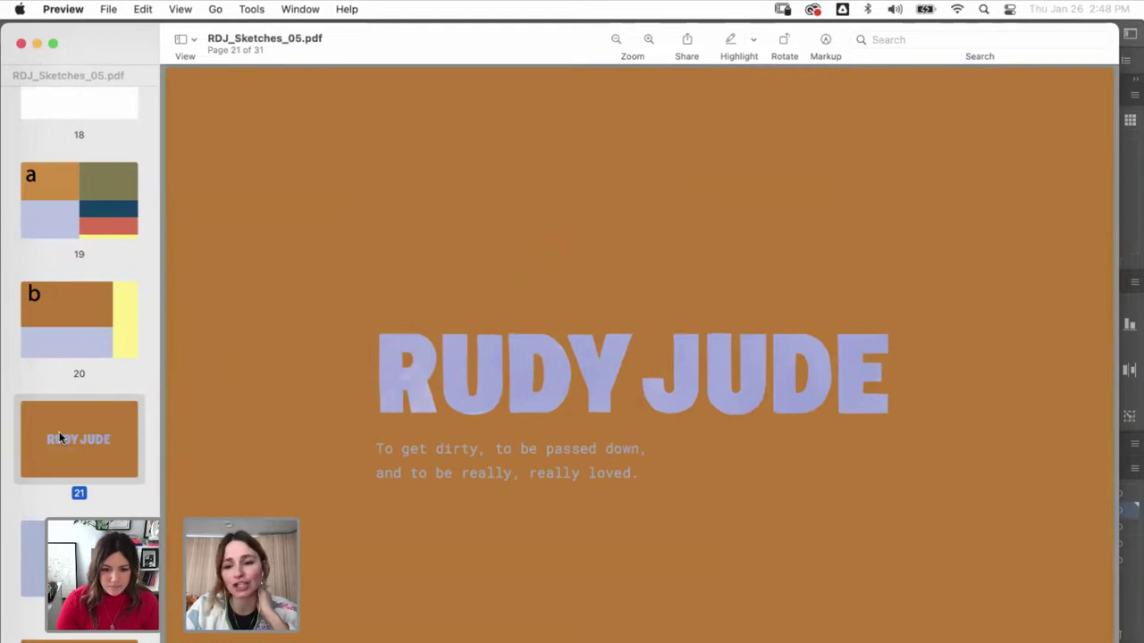
key("Down")
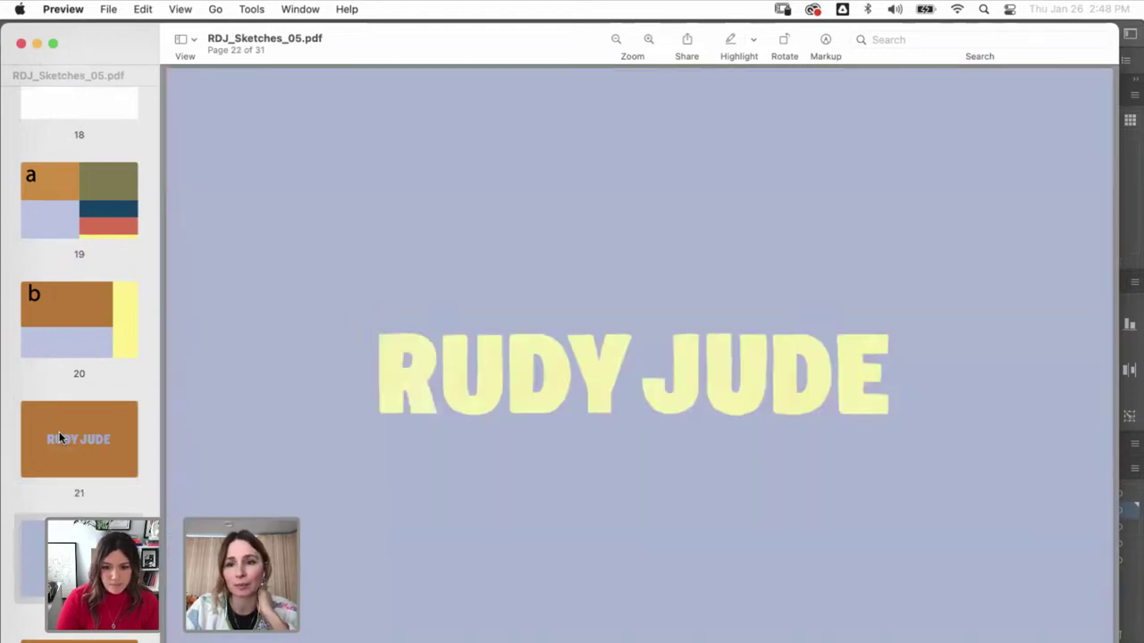
key("Down")
key("Down")
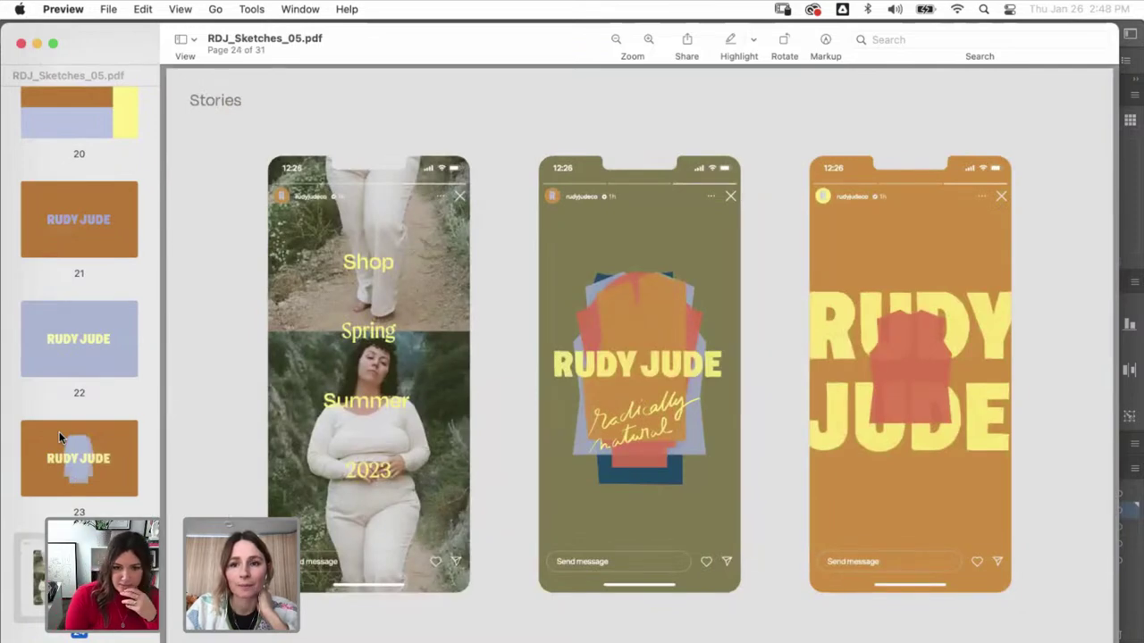
key("Down")
key("Down")
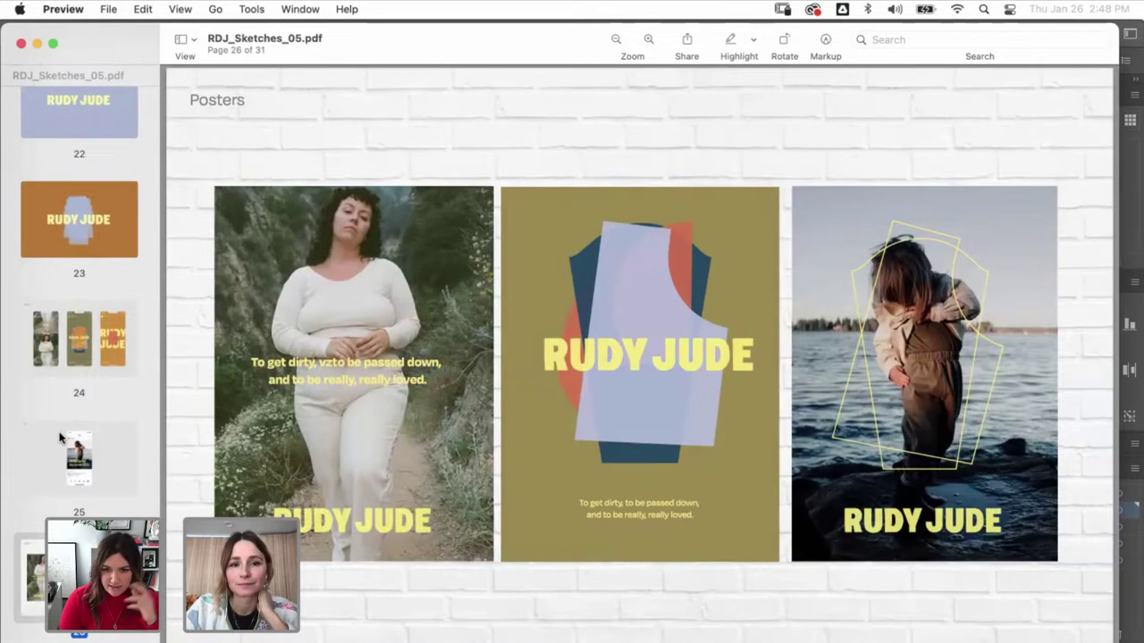
key("Down")
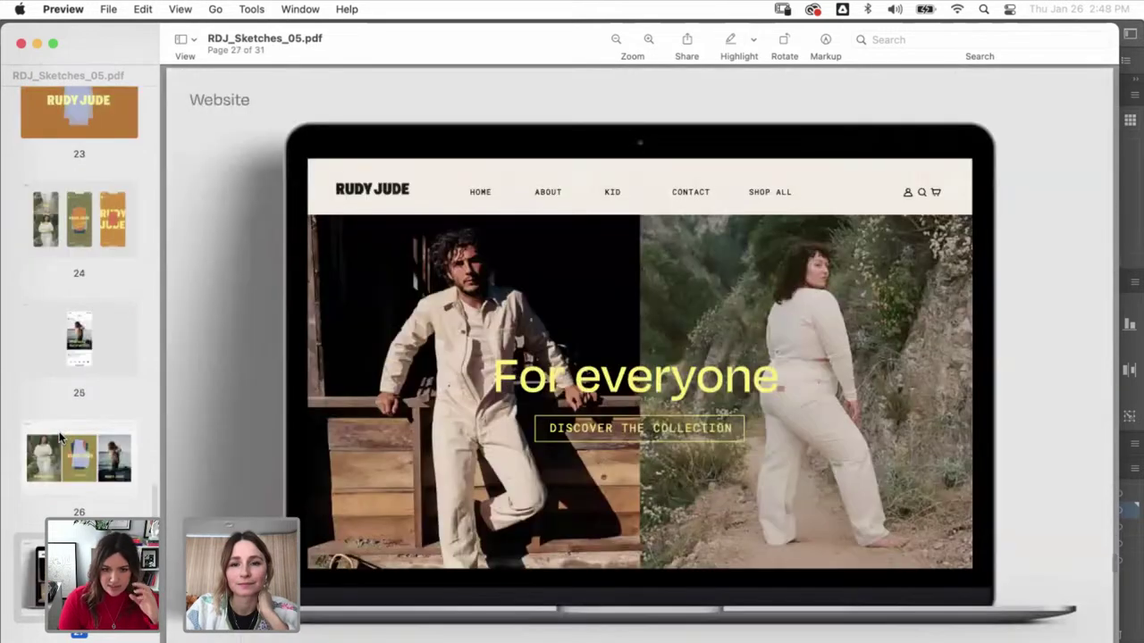
key("Down")
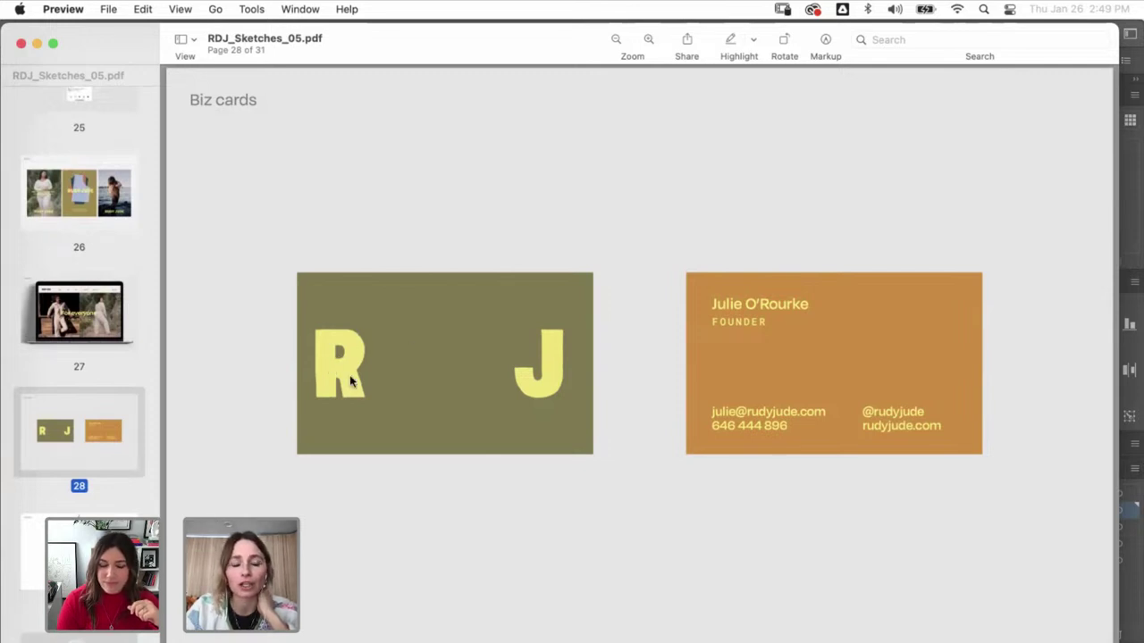
key("Down")
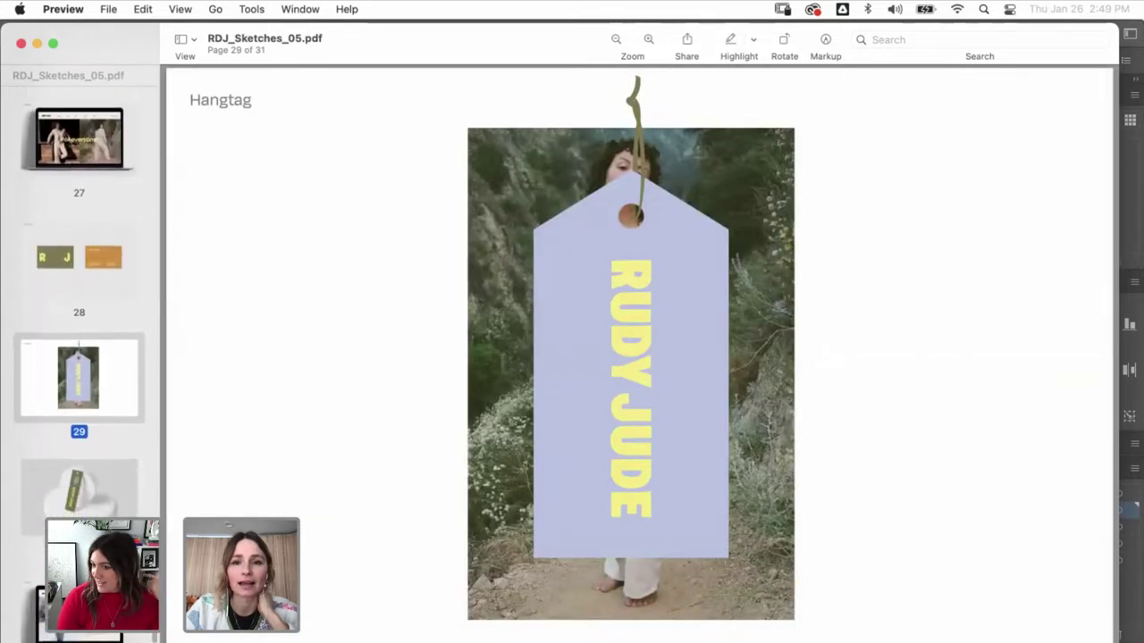
left_click(76, 503)
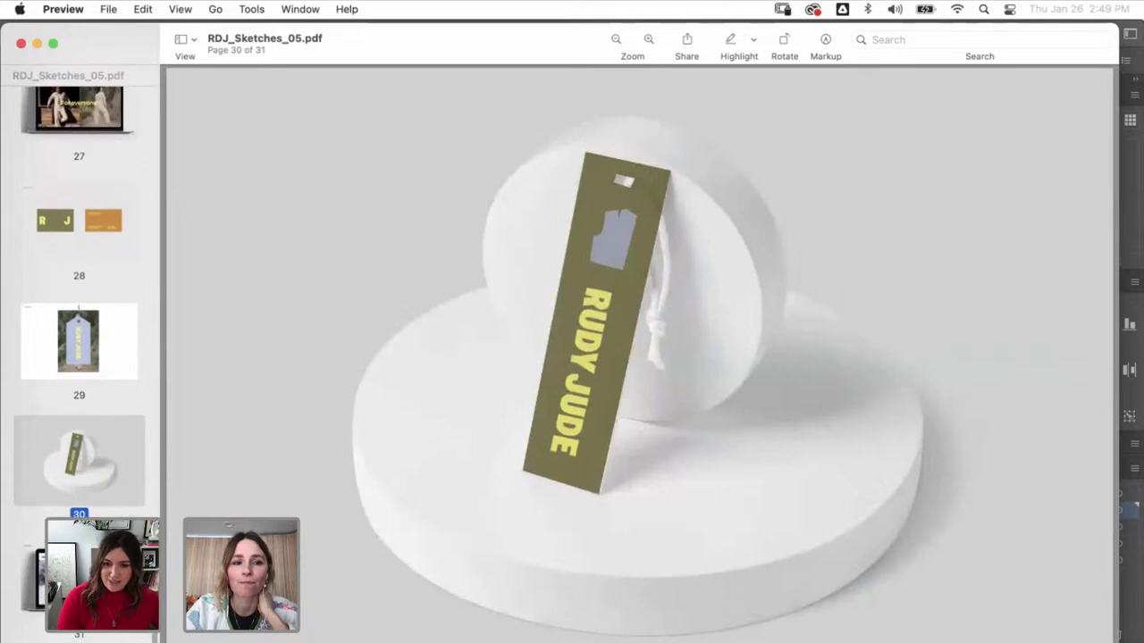
key("Down")
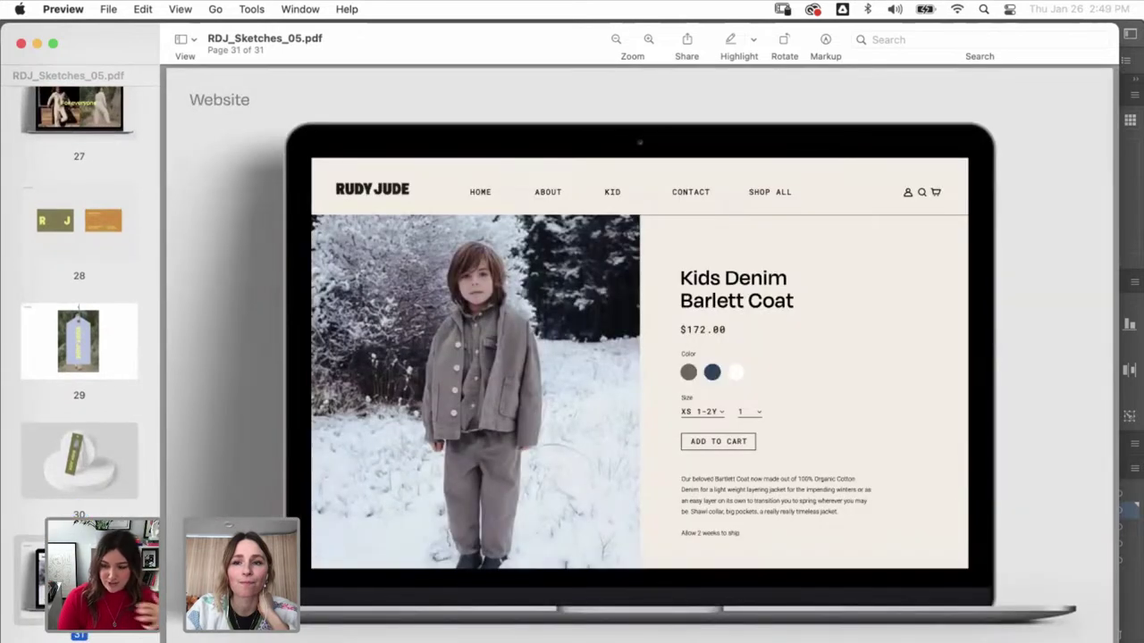
scroll(79, 313, "up", 5)
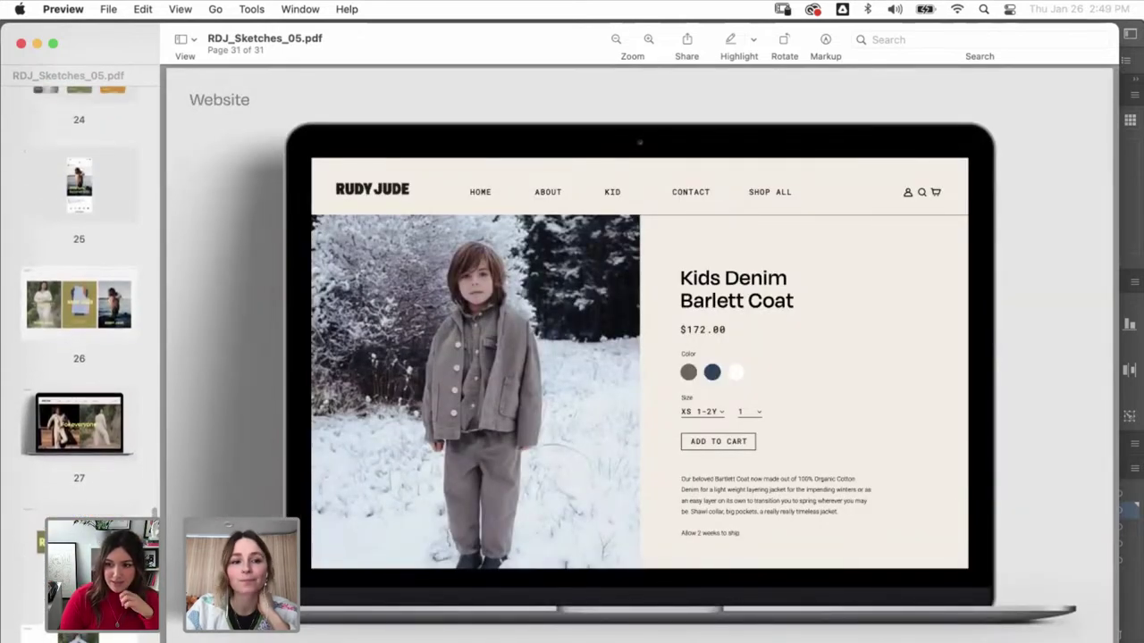
- Jump back via pages 28 and 21 to the page 2 RUDY JUDE title slide
left_click(79, 547)
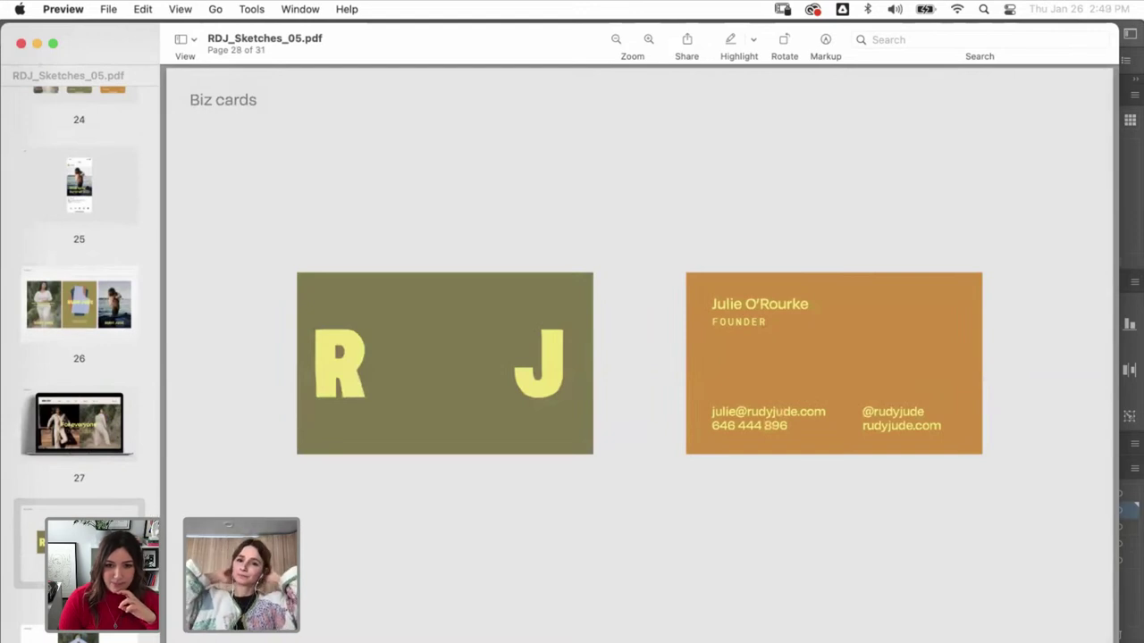
scroll(59, 444, "up", 10)
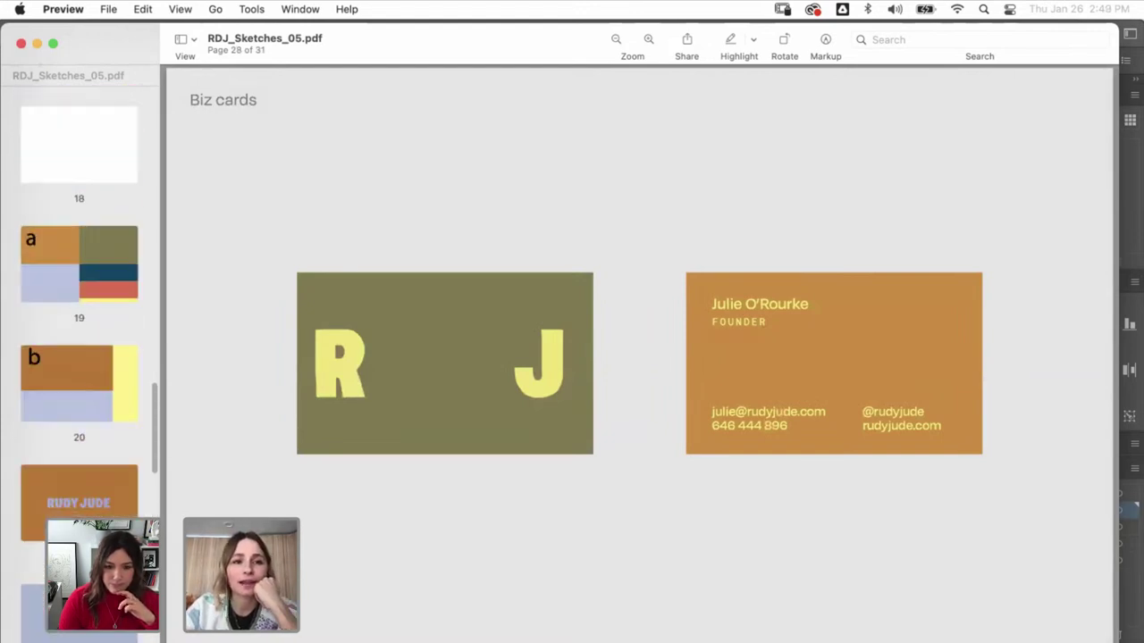
left_click(59, 443)
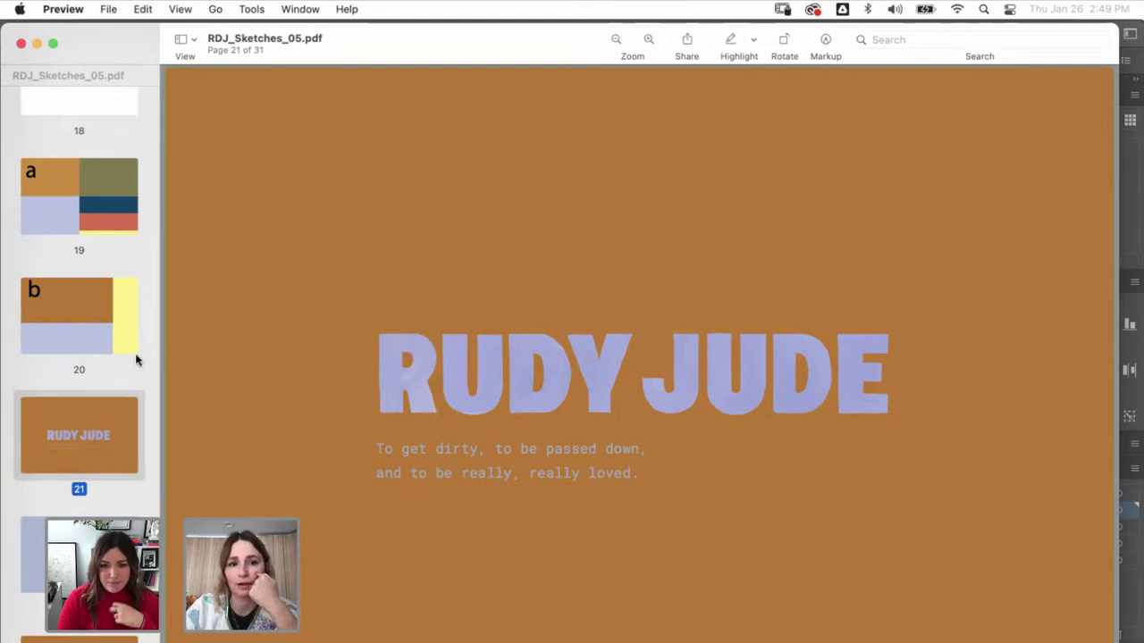
scroll(136, 359, "up", 15)
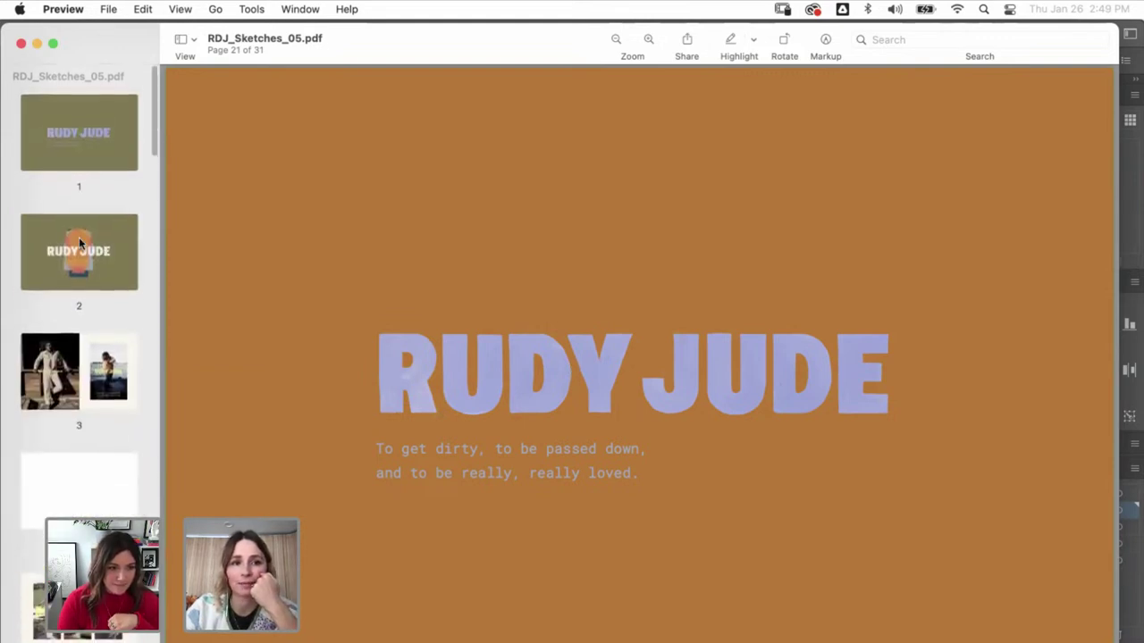
left_click(78, 251)
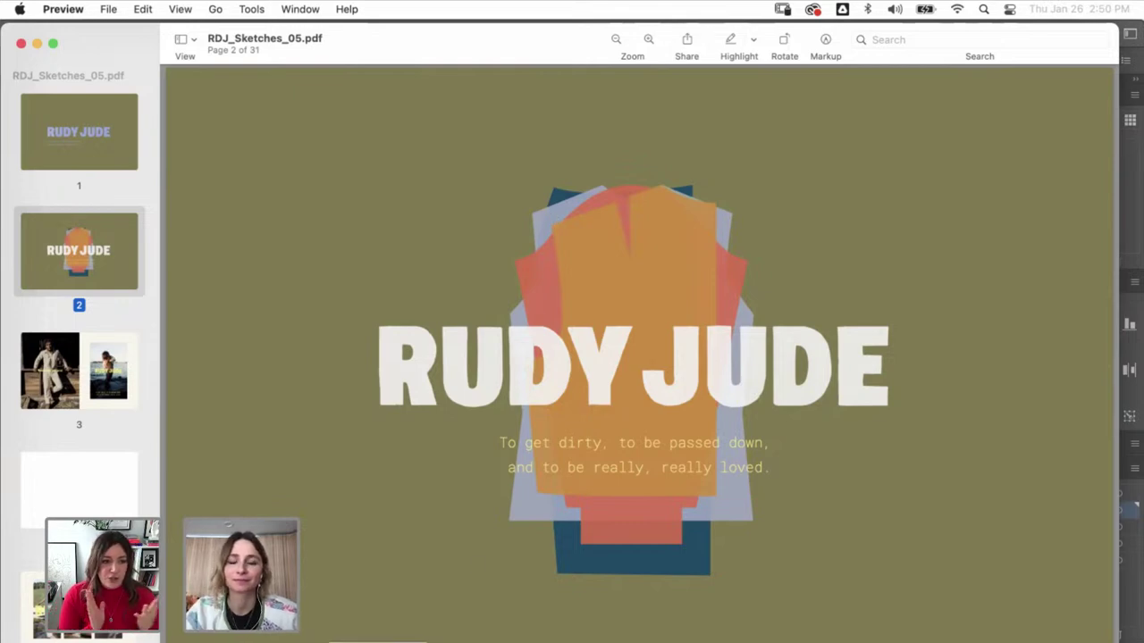
- Show the cover, page 2, the Radically Natural photo on page 3, and page 5's photo grid
scroll(94, 337, "down", 3)
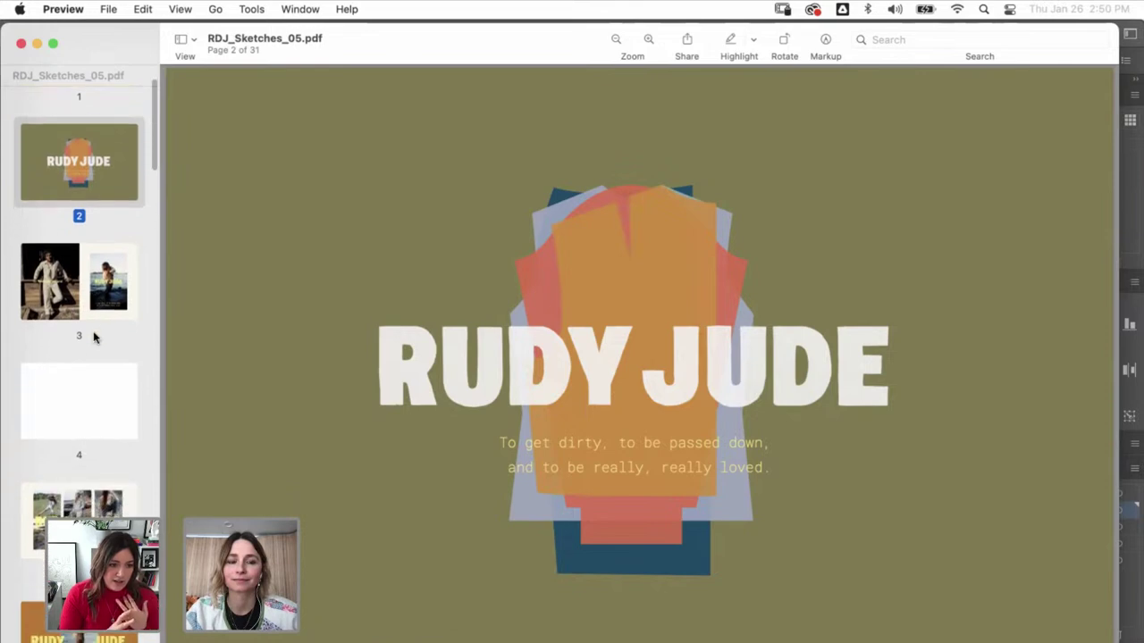
scroll(81, 331, "up", 3)
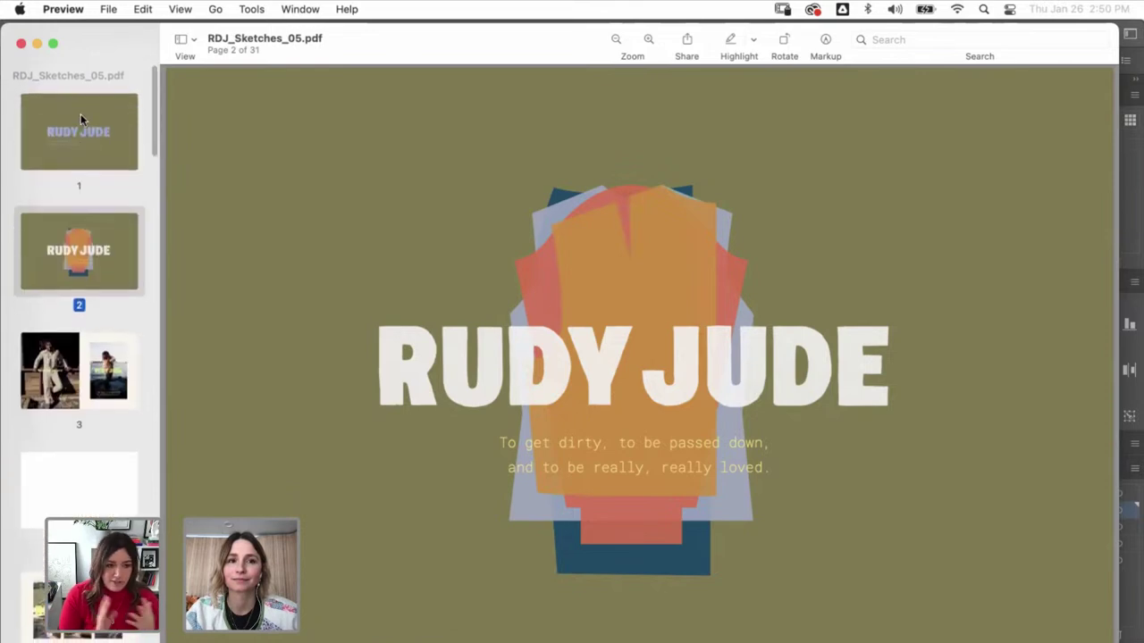
left_click(80, 113)
left_click(77, 229)
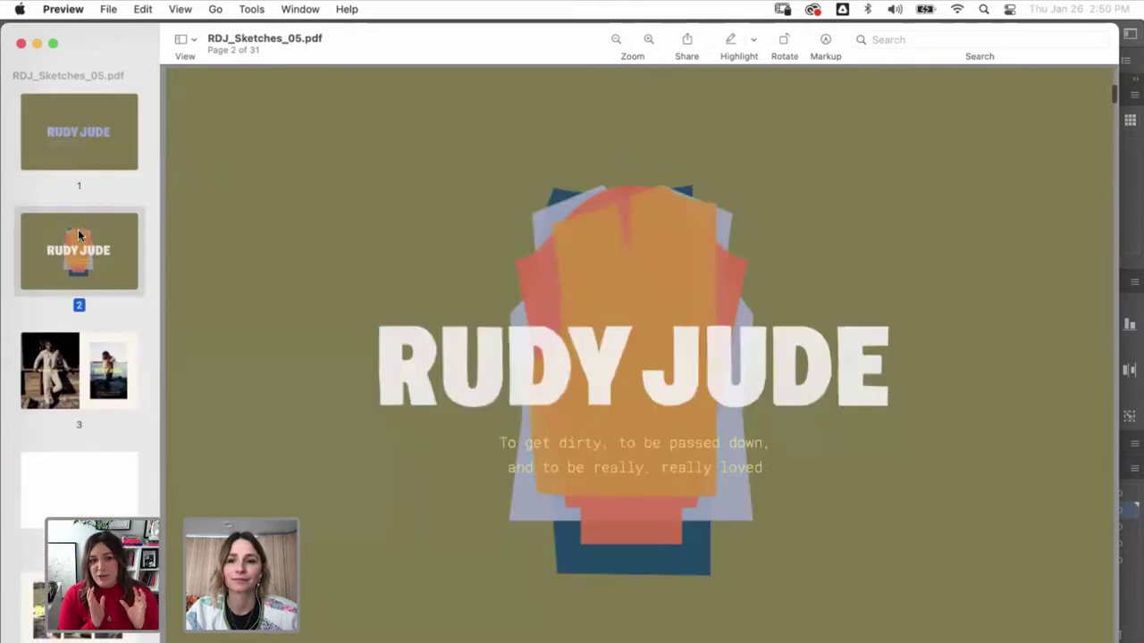
left_click(85, 345)
scroll(84, 340, "down", 3)
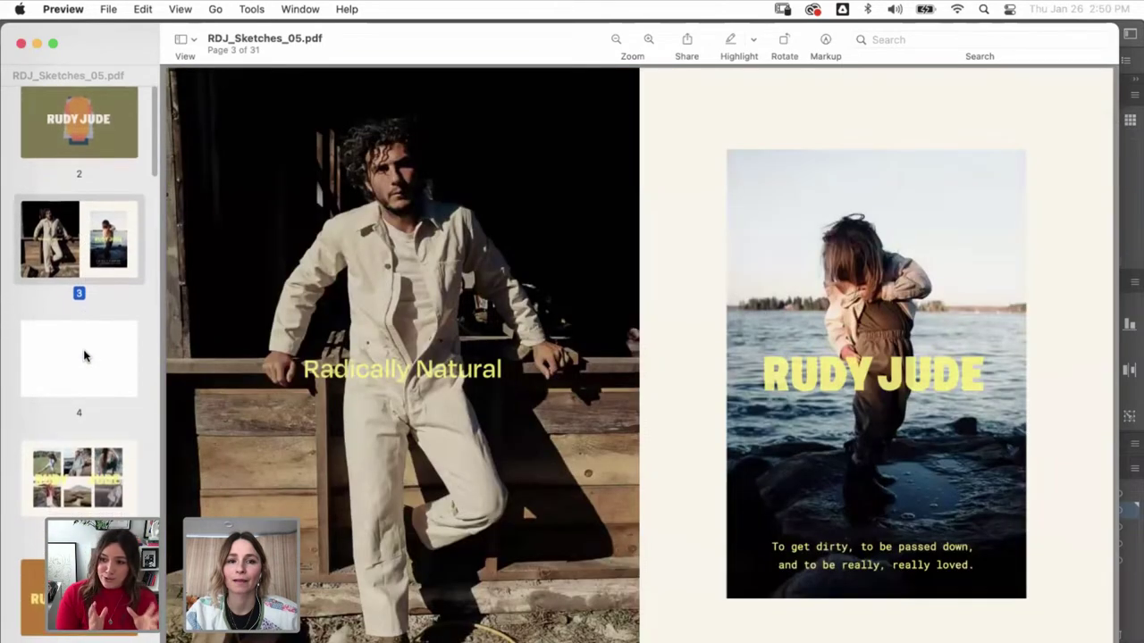
left_click(87, 460)
- Continue to pages 6 and 7, the page 9 palette swatches, then the page 29 Hangtag mockup
scroll(87, 460, "down", 2)
left_click(88, 460)
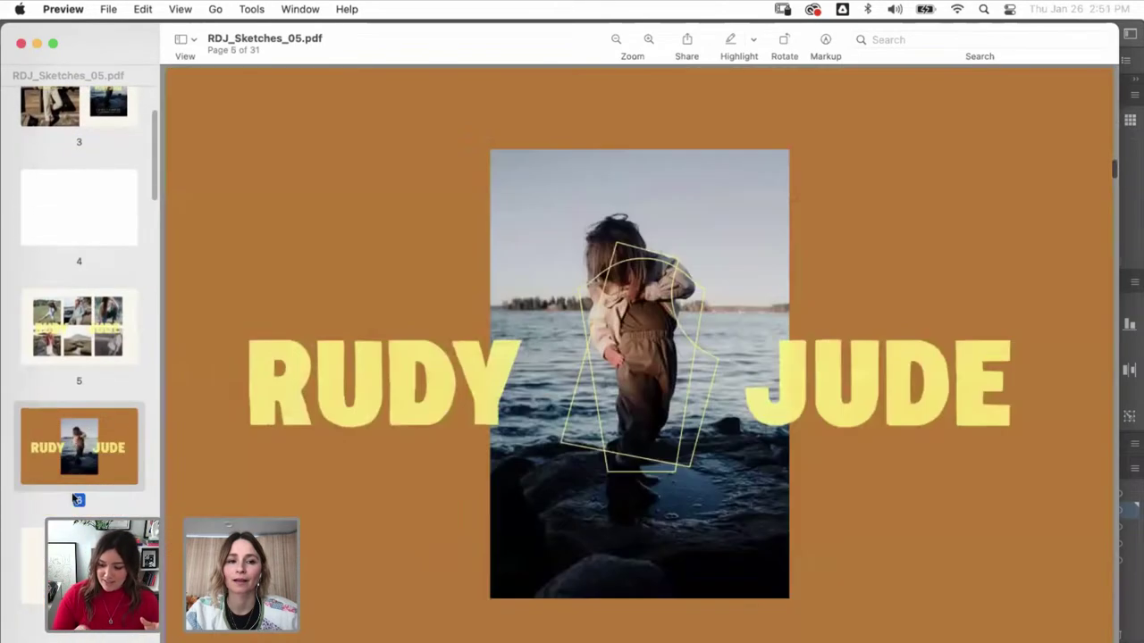
left_click(79, 563)
scroll(72, 384, "down", 6)
left_click(67, 383)
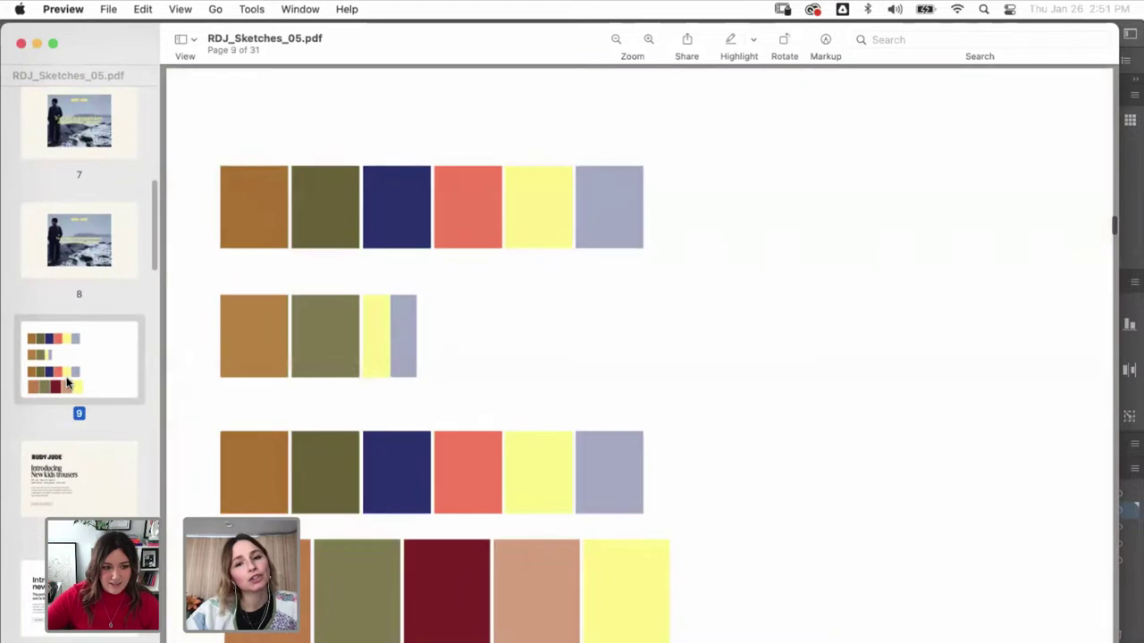
scroll(67, 382, "down", 4)
scroll(67, 383, "down", 20)
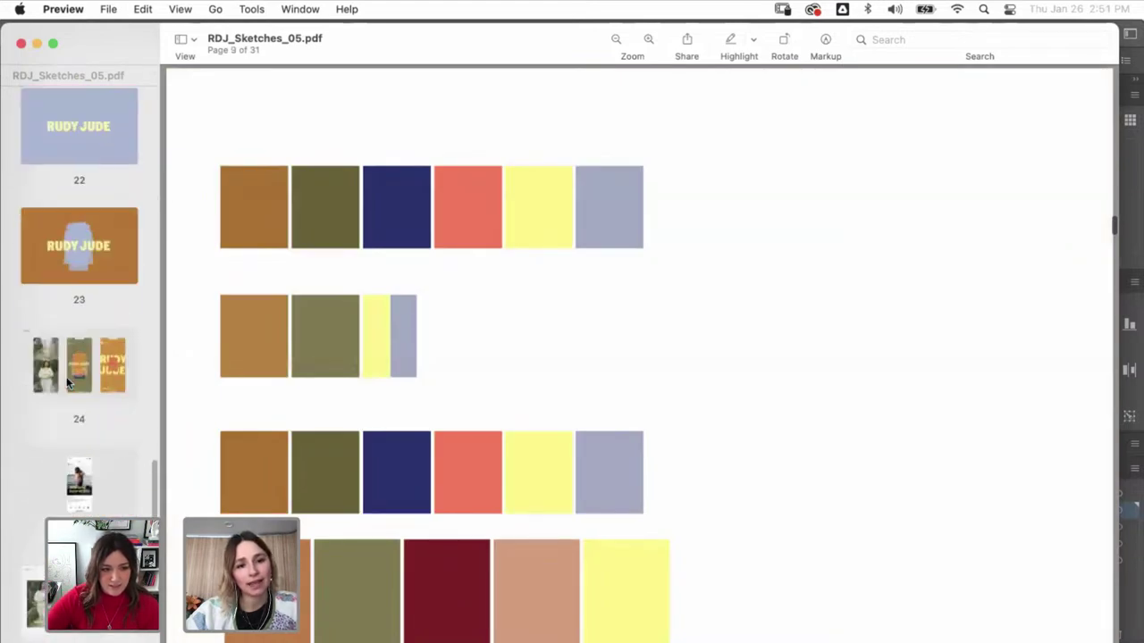
scroll(67, 382, "down", 6)
left_click(77, 344)
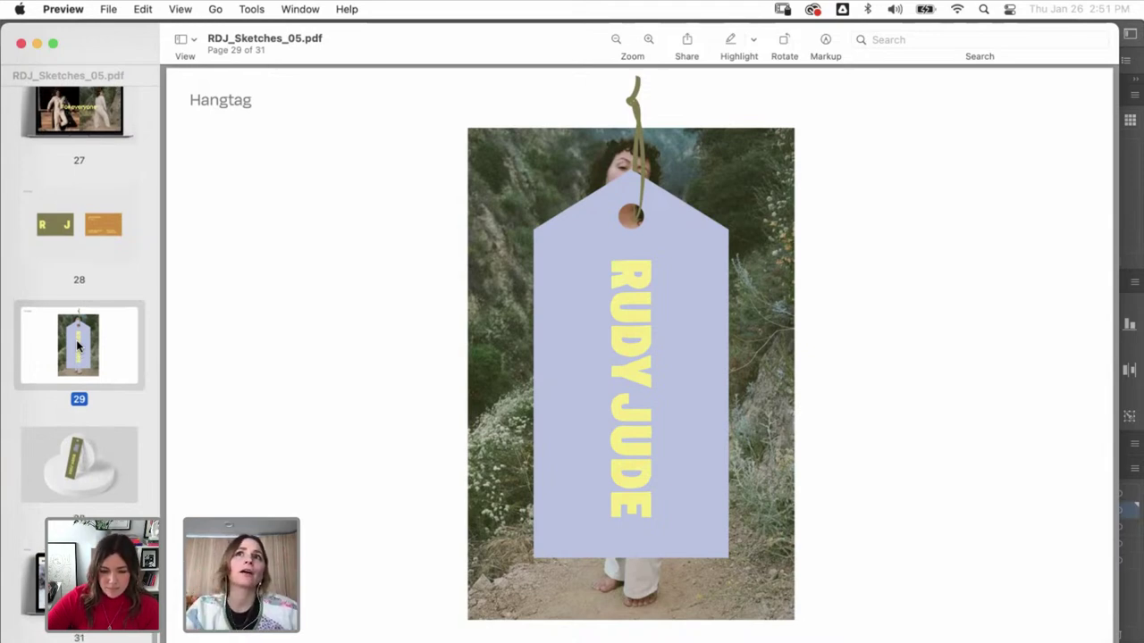
scroll(77, 347, "up", 20)
- Show page 1, then page 6, then the colour-block layout on page 19
scroll(76, 268, "up", 5)
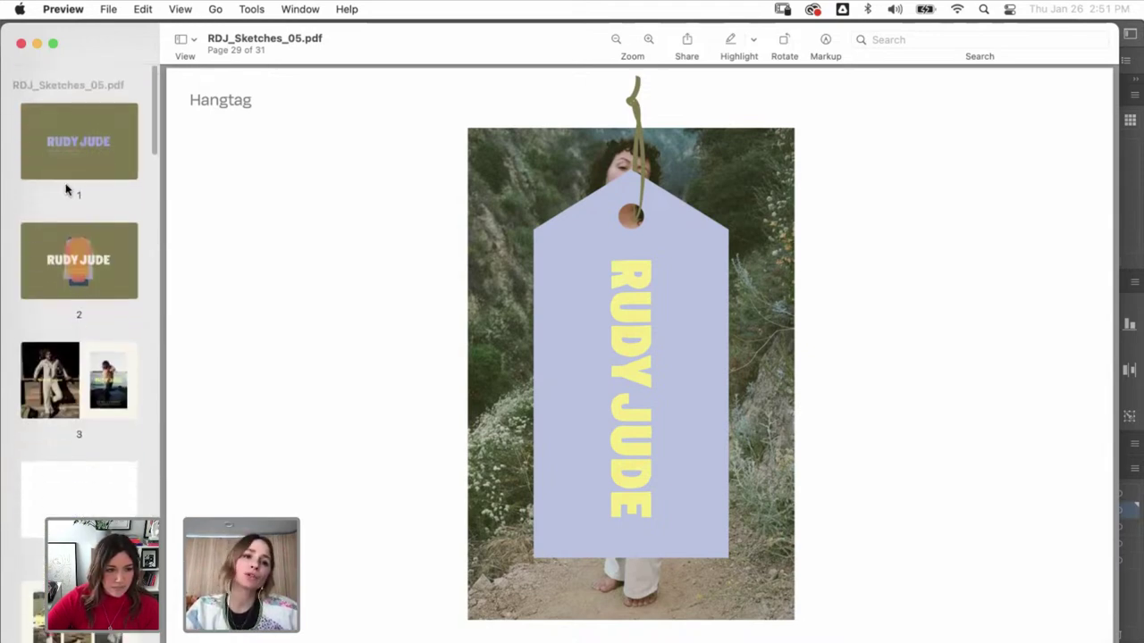
left_click(74, 129)
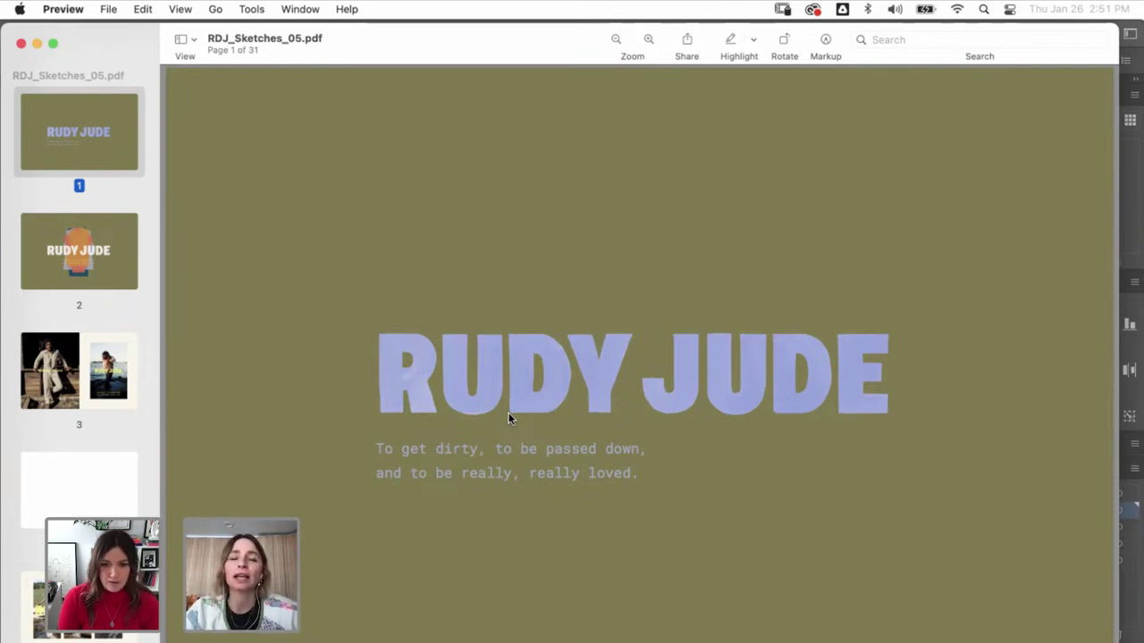
scroll(53, 391, "down", 10)
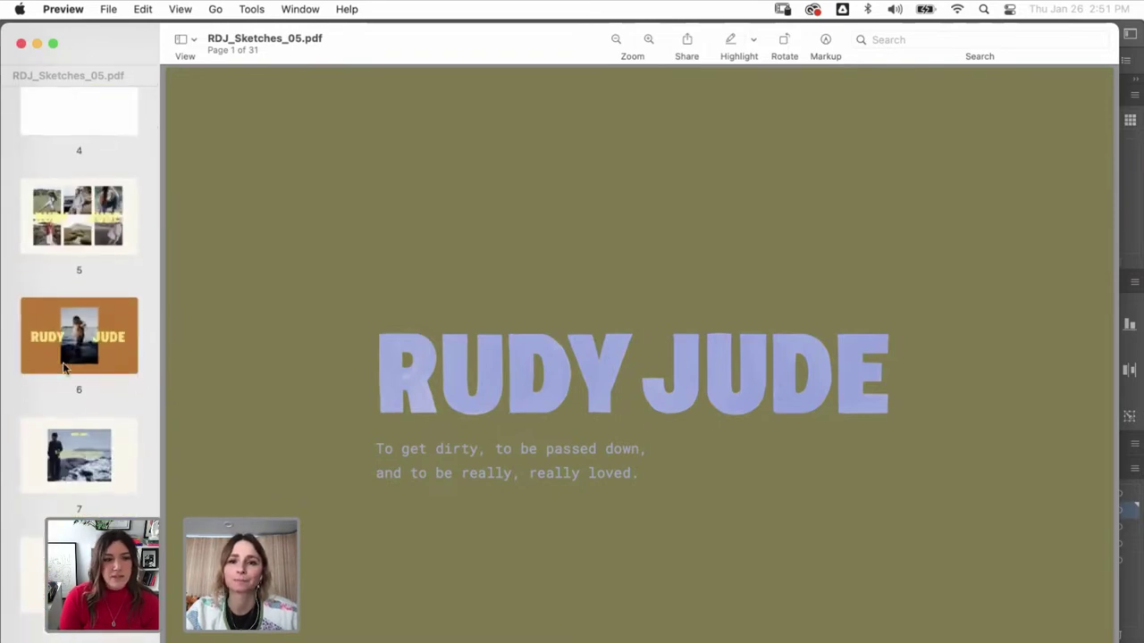
left_click(64, 367)
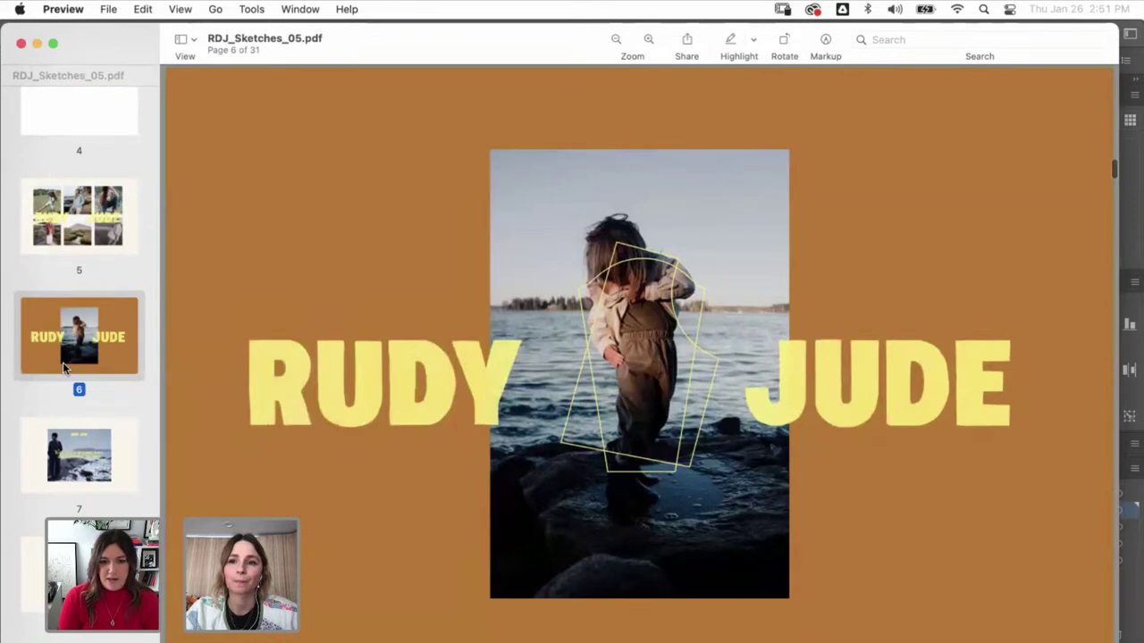
scroll(63, 362, "down", 20)
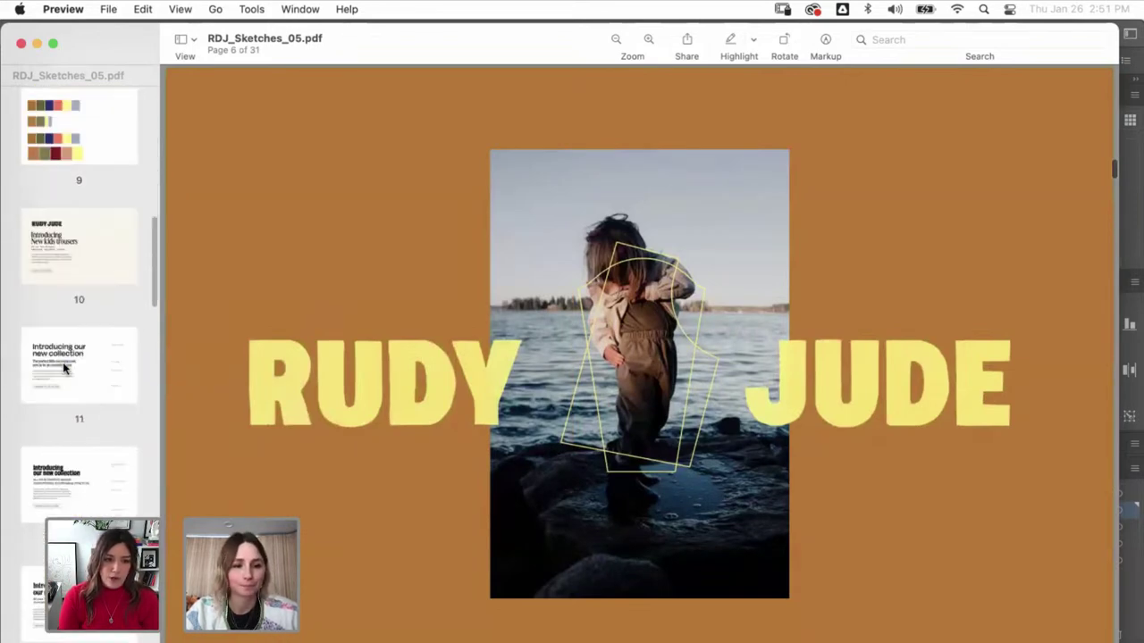
scroll(62, 362, "down", 12)
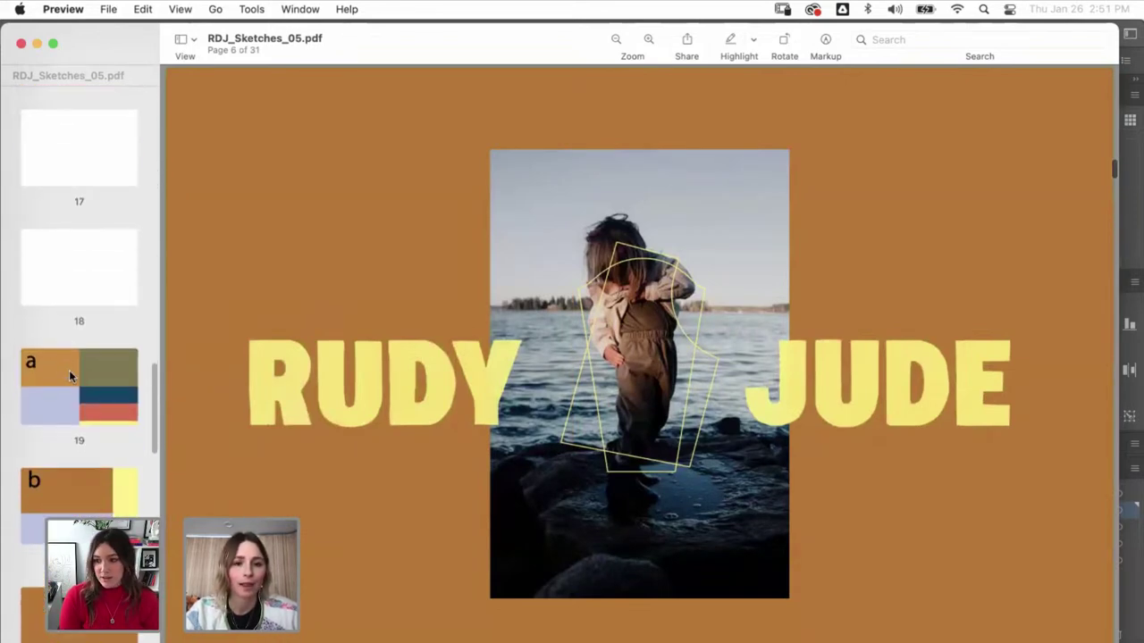
left_click(69, 372)
- Check page 2 again and return to the page 19 colour-block layout
scroll(69, 370, "up", 20)
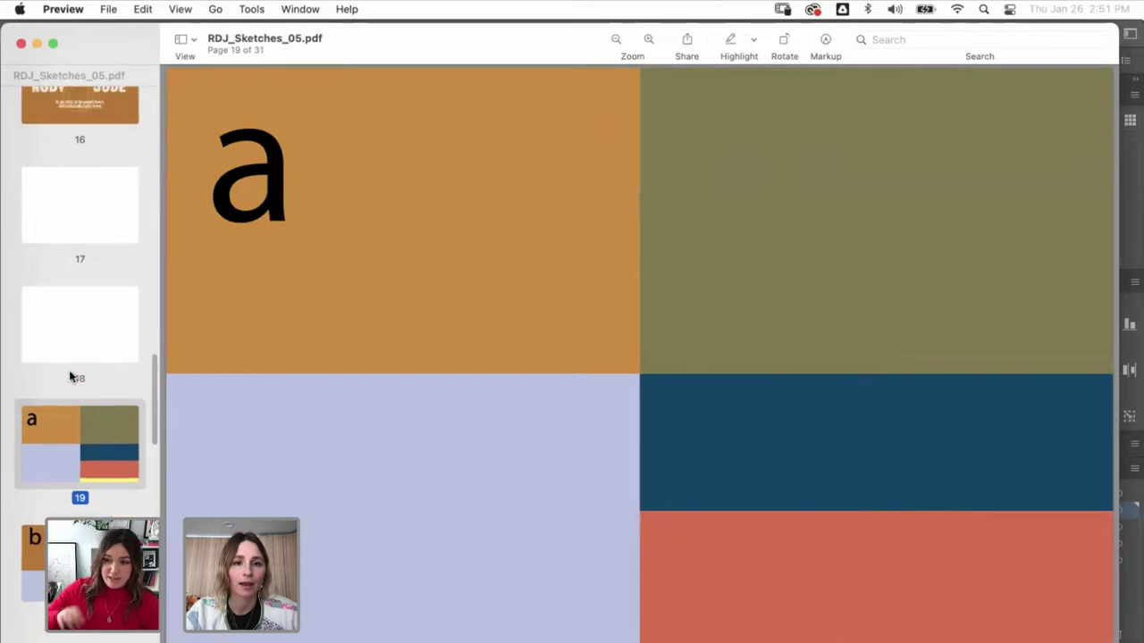
left_click(79, 275)
scroll(82, 377, "down", 10)
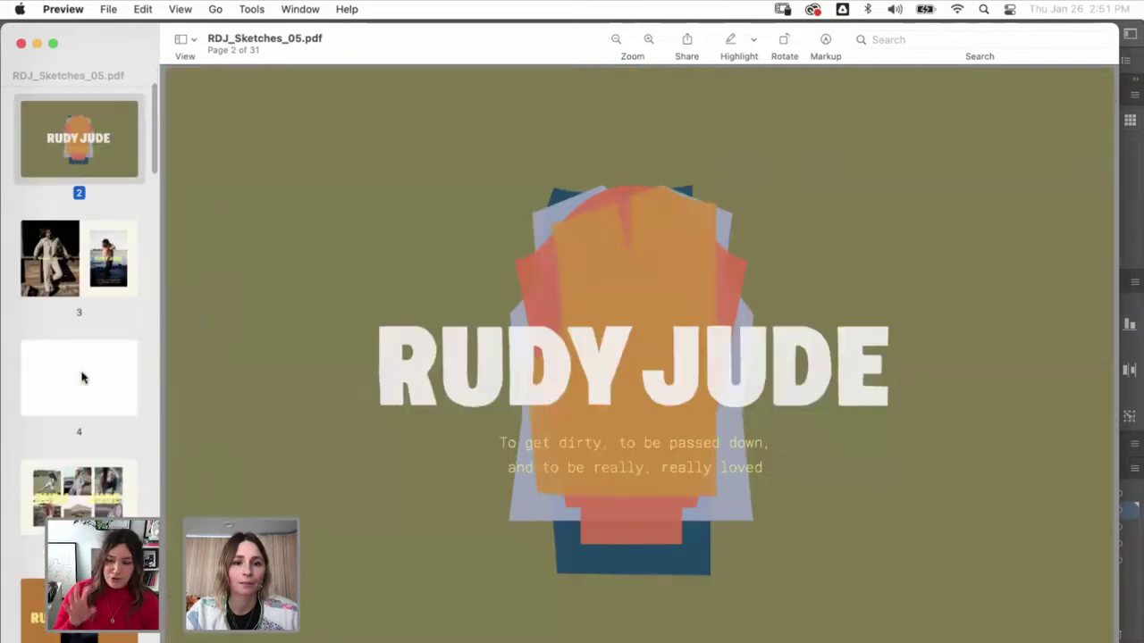
scroll(82, 377, "down", 12)
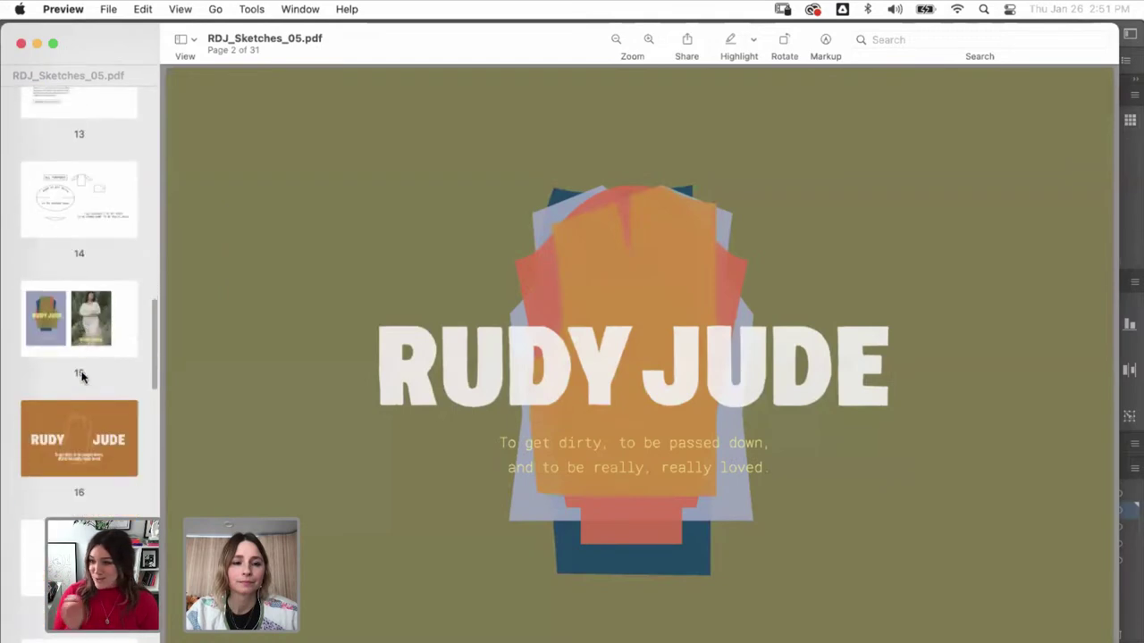
scroll(82, 377, "down", 2)
left_click(75, 382)
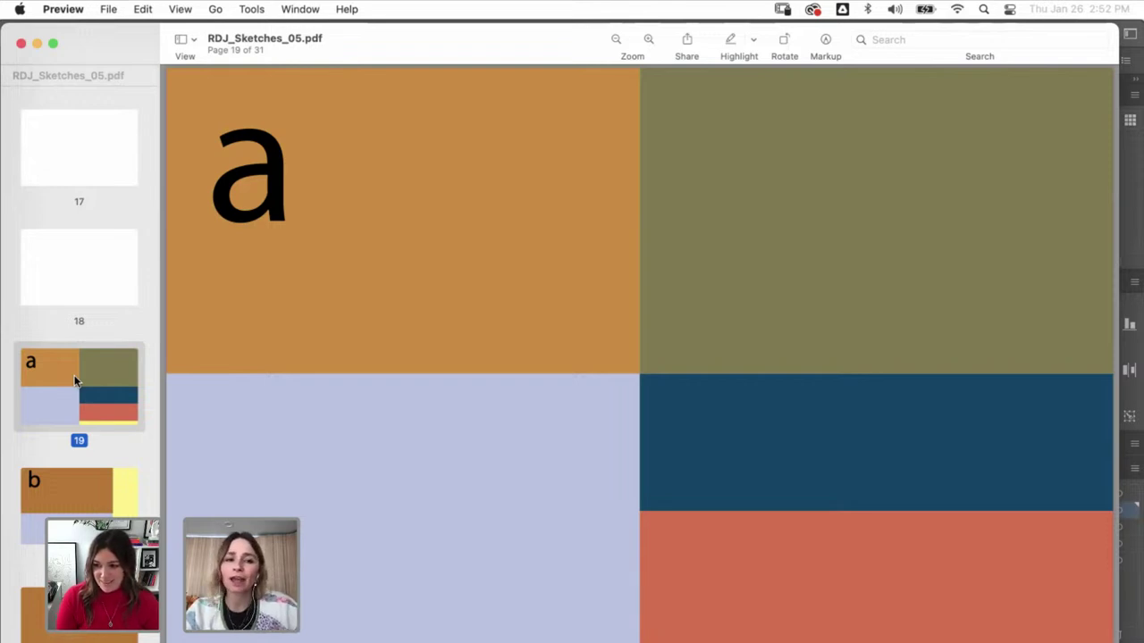
scroll(75, 382, "up", 20)
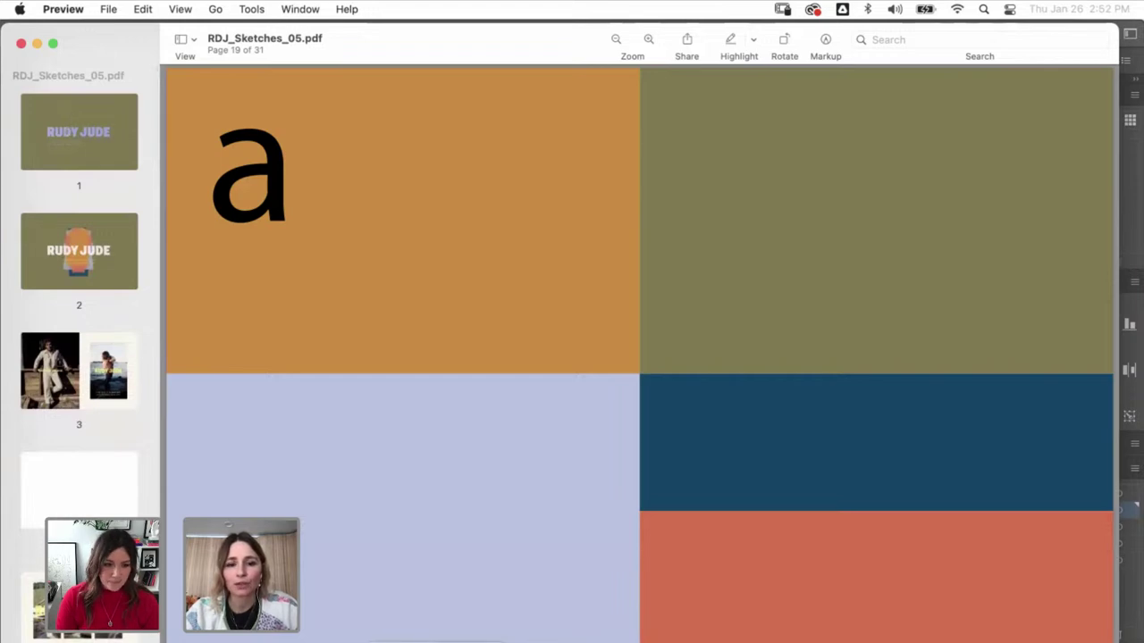
- Zoom in on the Website laptop artboard in Illustrator for a quick check
key("super+Tab")
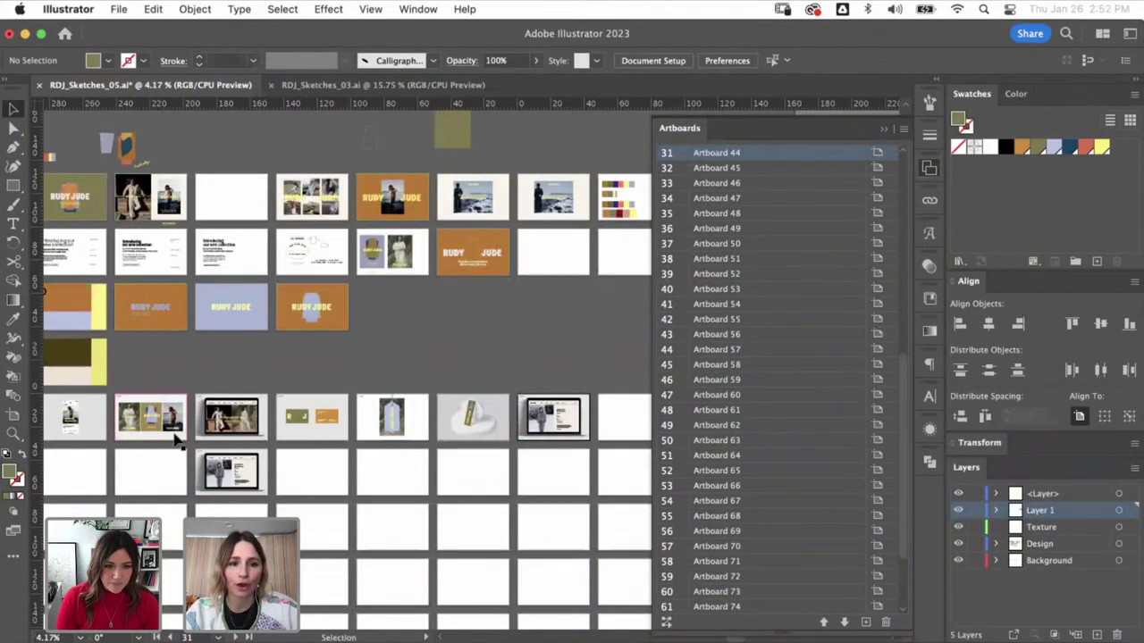
key("z")
left_click_drag(190, 422, 266, 371)
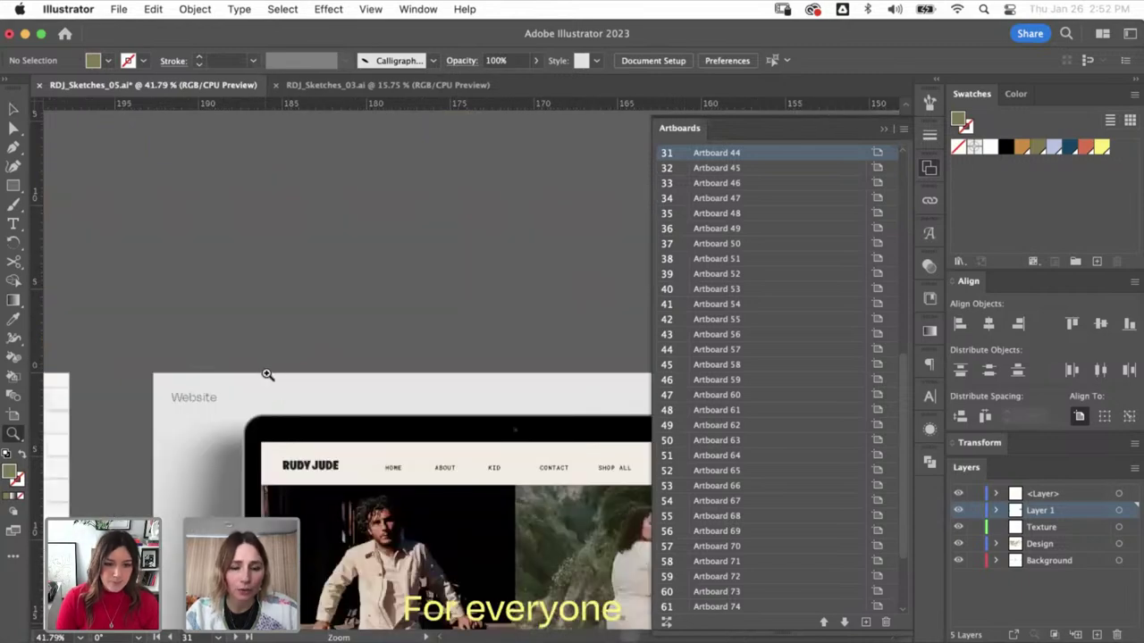
scroll(149, 240, "down", 5)
scroll(149, 241, "right", 3)
key("v")
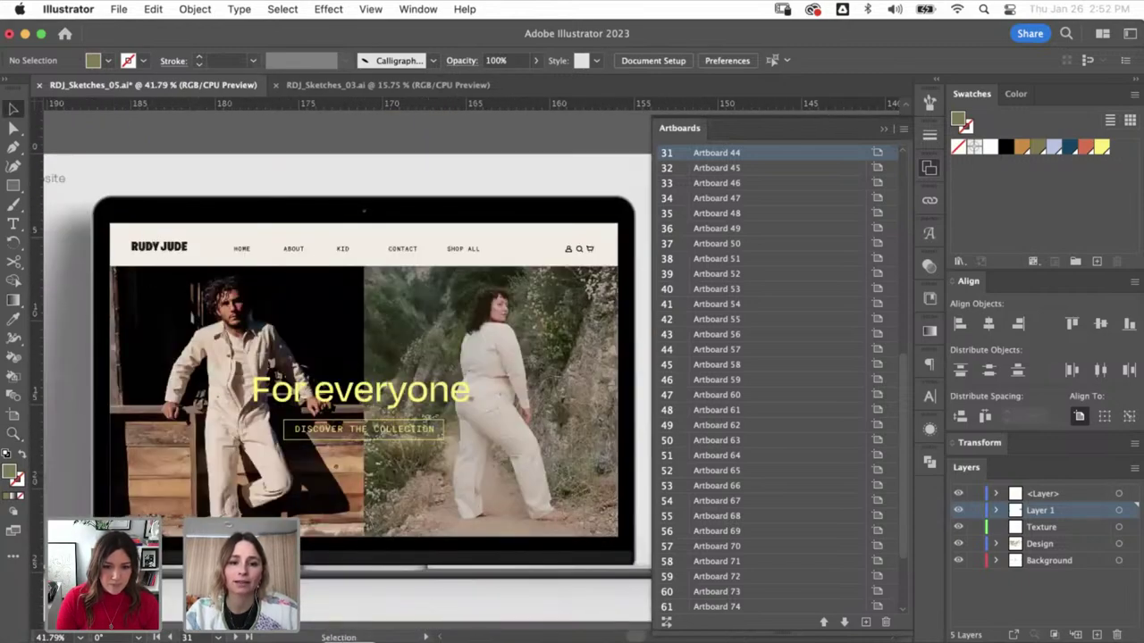
key("super+Tab")
- Step through pages 3 and 5 to page 6, the RUDY JUDE photo on ochre
key("super+Down")
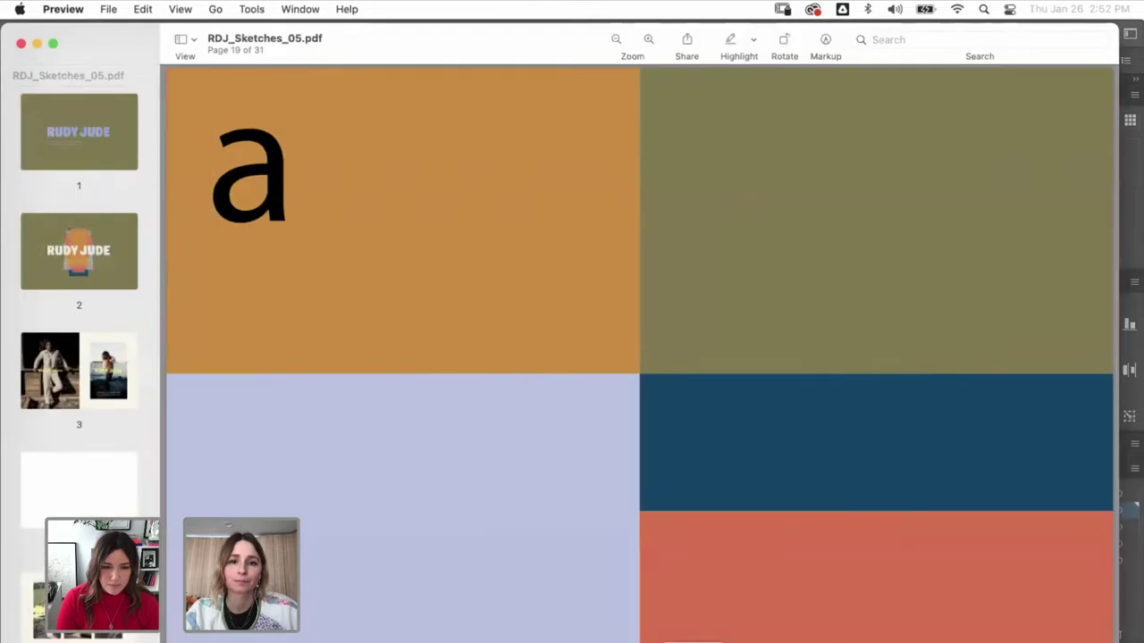
left_click(93, 370)
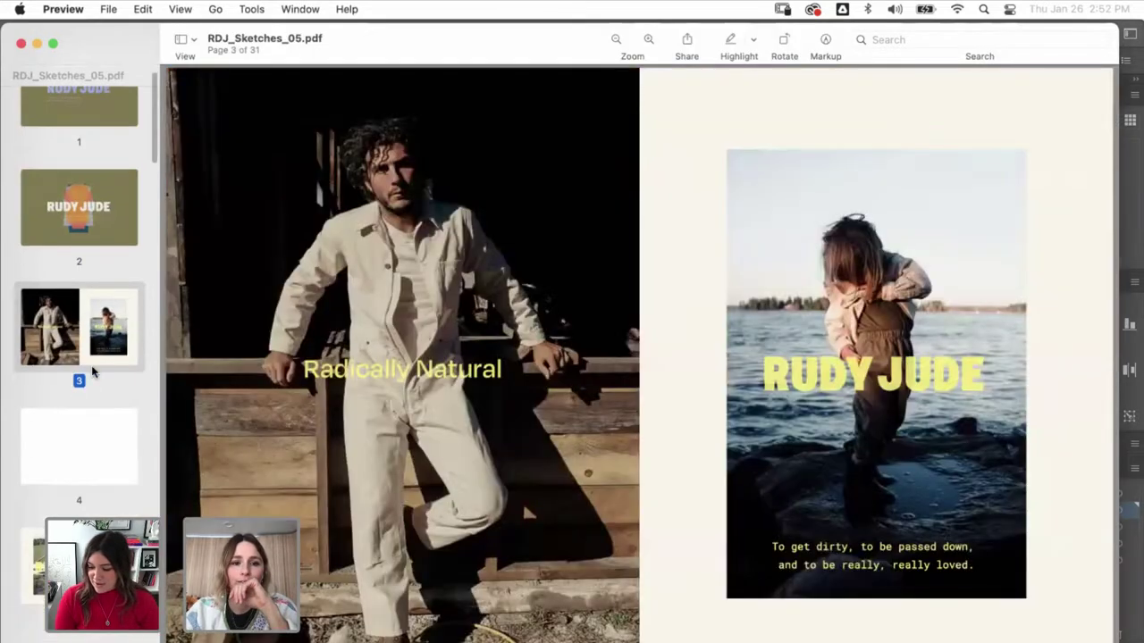
scroll(92, 370, "down", 2)
left_click(105, 490)
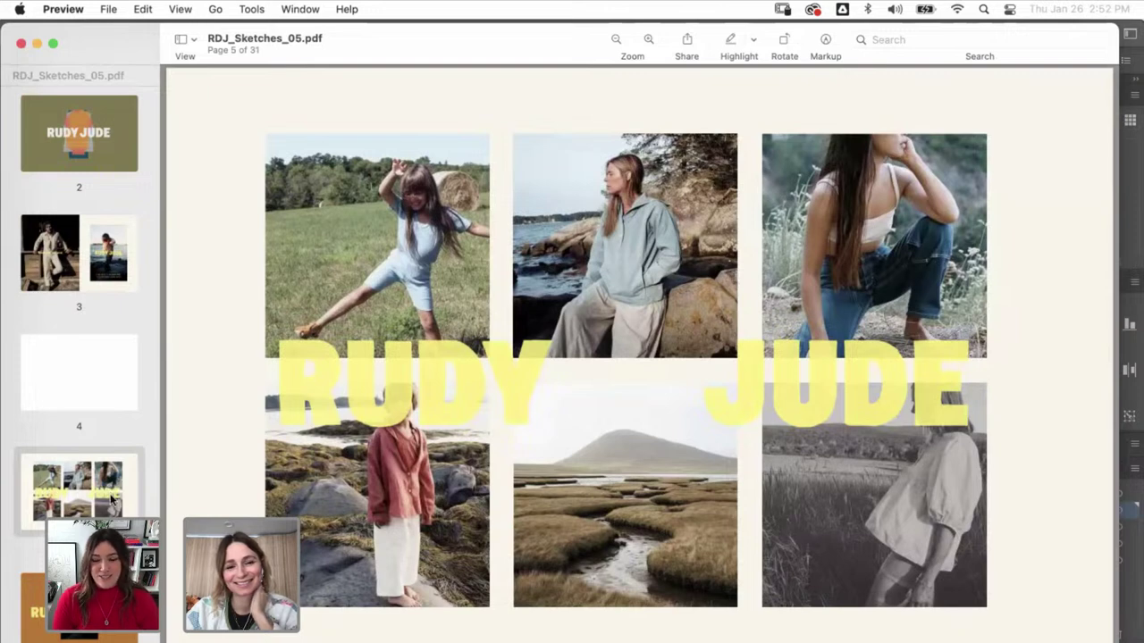
left_click(82, 637)
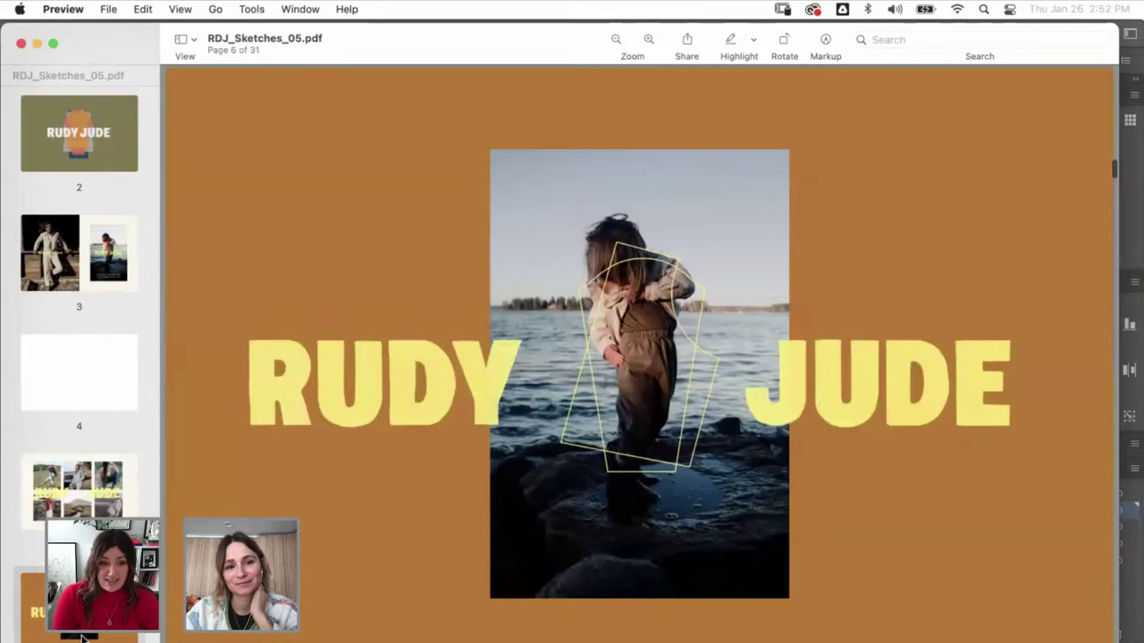
scroll(81, 637, "down", 5)
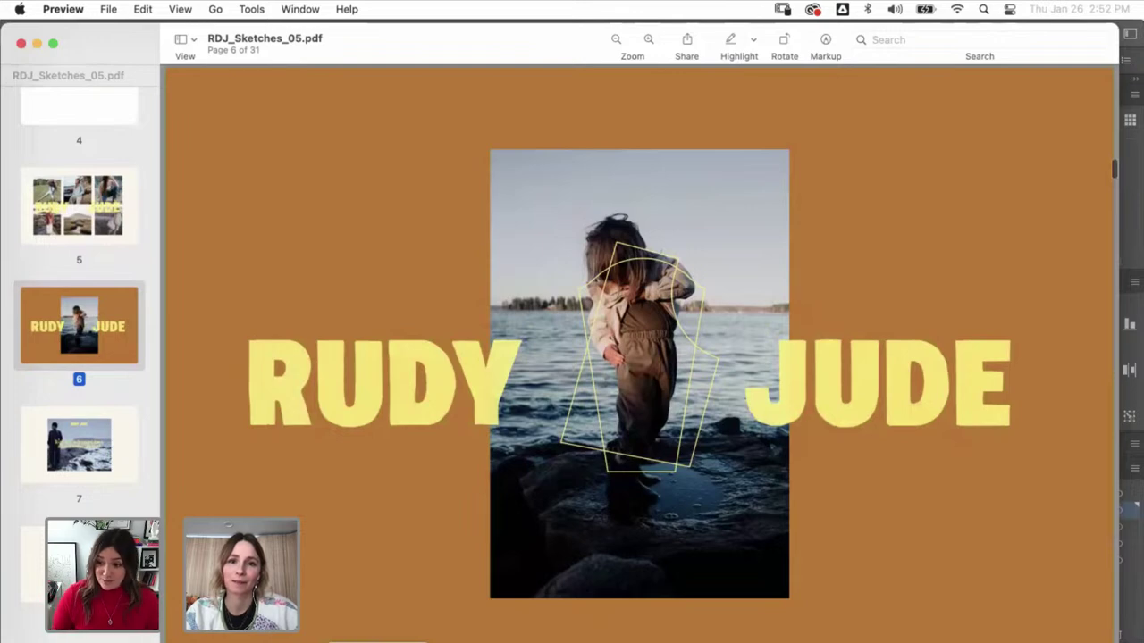
- Back in the browser, open the manureva.studio Instagram profile from the recent searches
key("super+Tab")
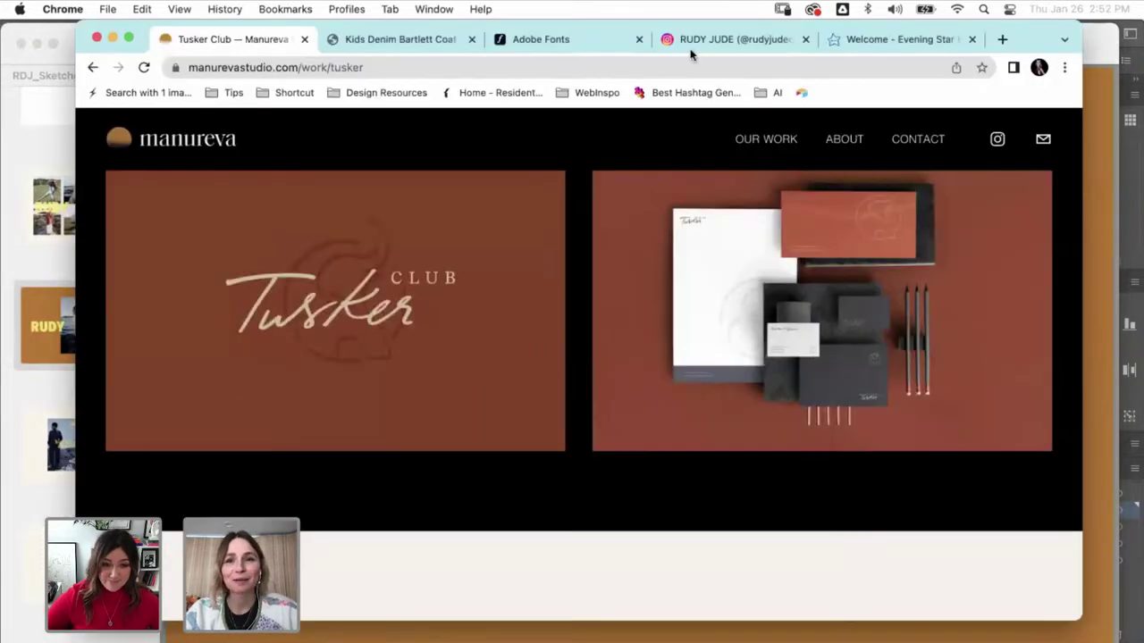
left_click(728, 39)
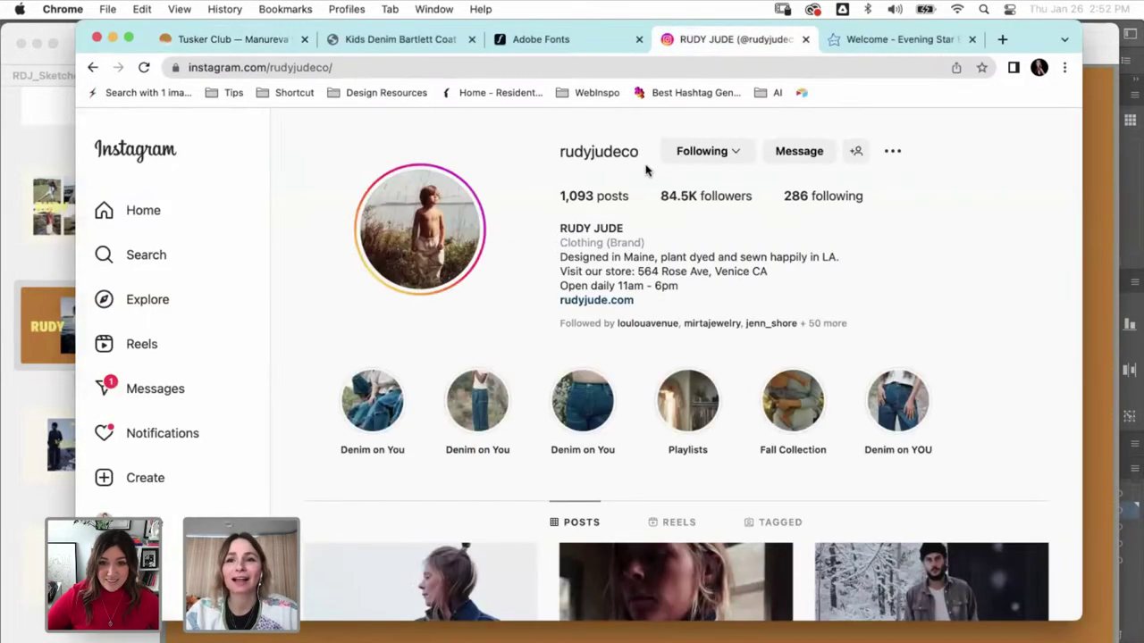
left_click(147, 216)
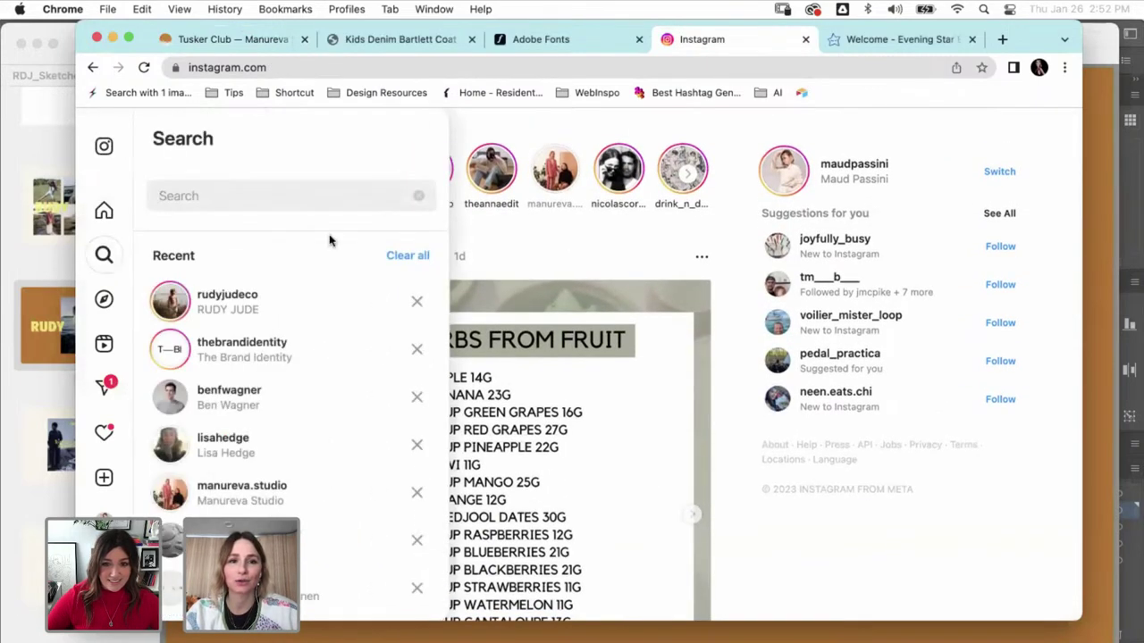
left_click(232, 496)
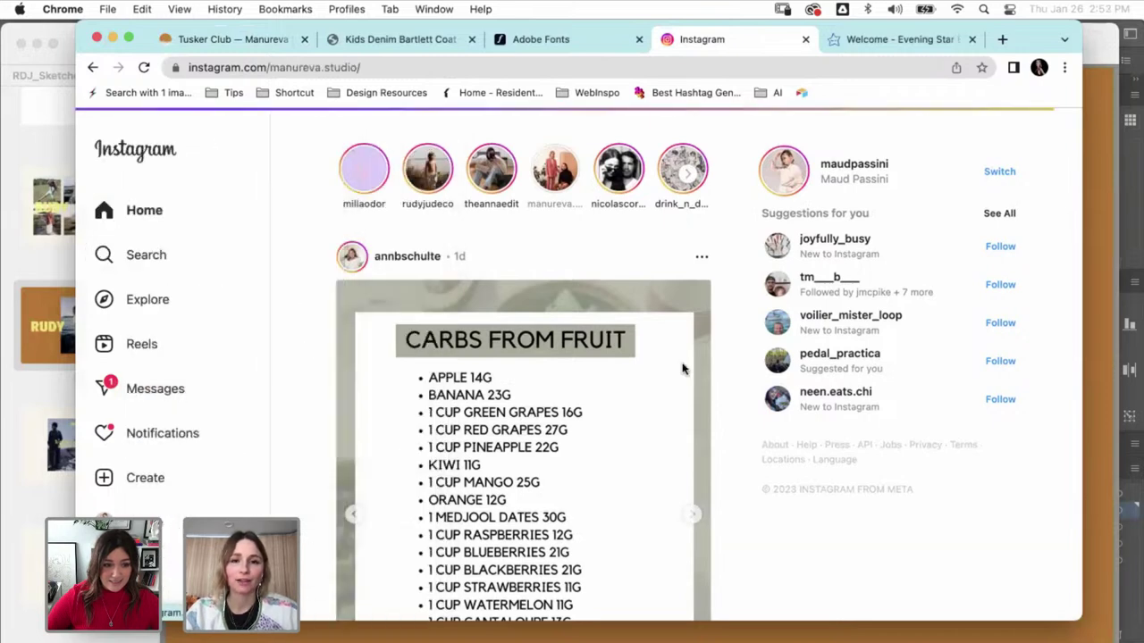
- Scroll through the manureva.studio post grid to review the studio's portfolio work
left_click_drag(1006, 58, 927, 45)
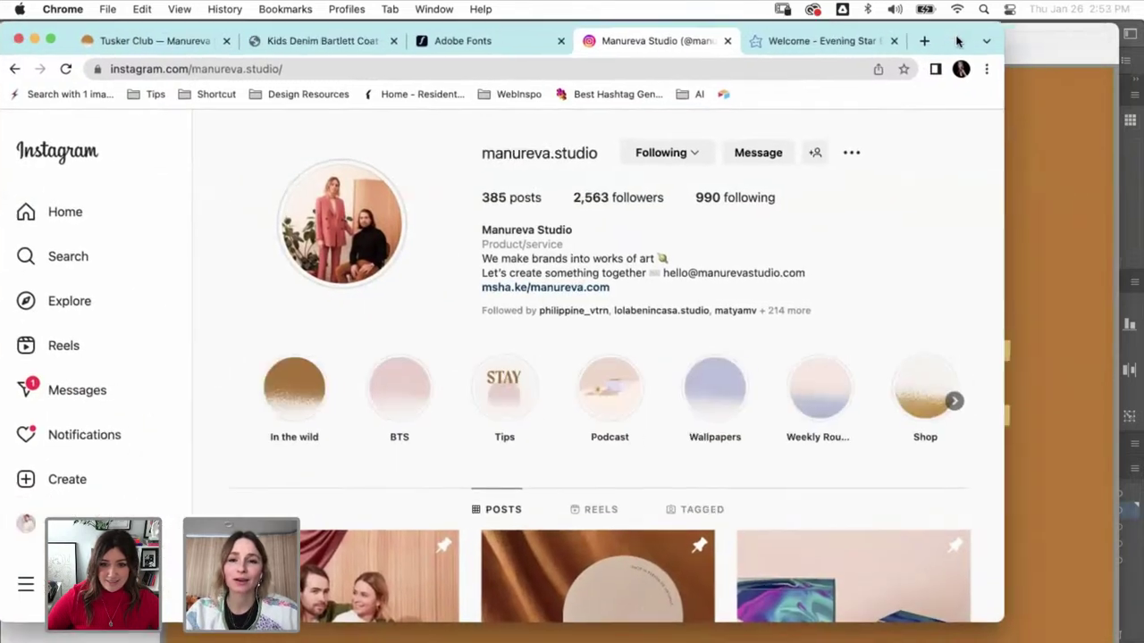
scroll(786, 418, "down", 5)
scroll(786, 418, "down", 2)
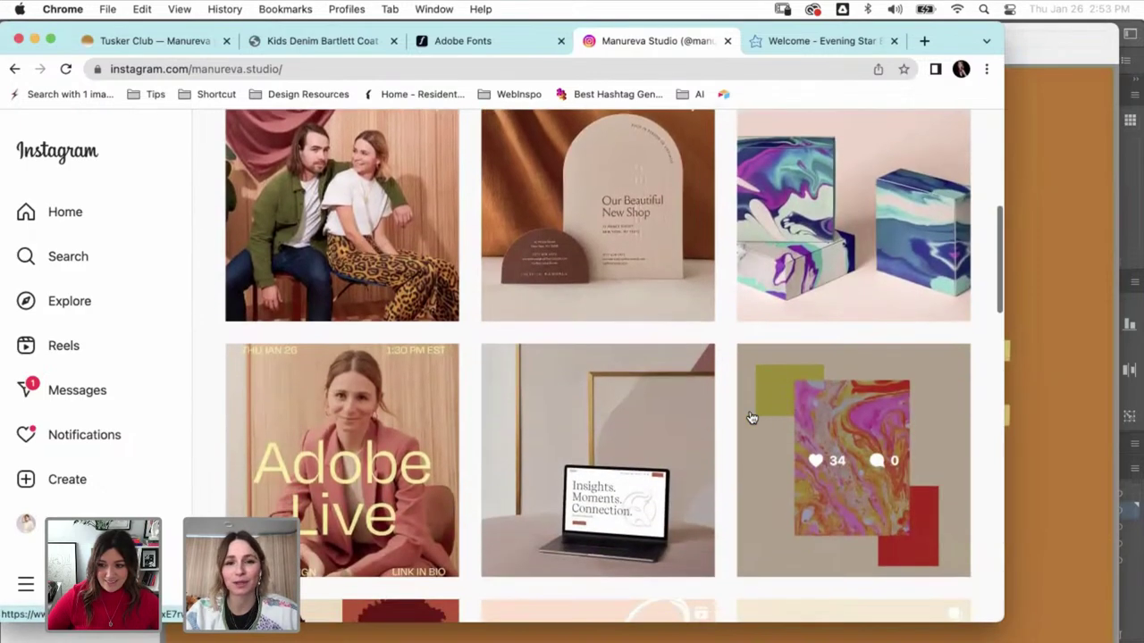
scroll(200, 436, "down", 2)
scroll(199, 436, "down", 8)
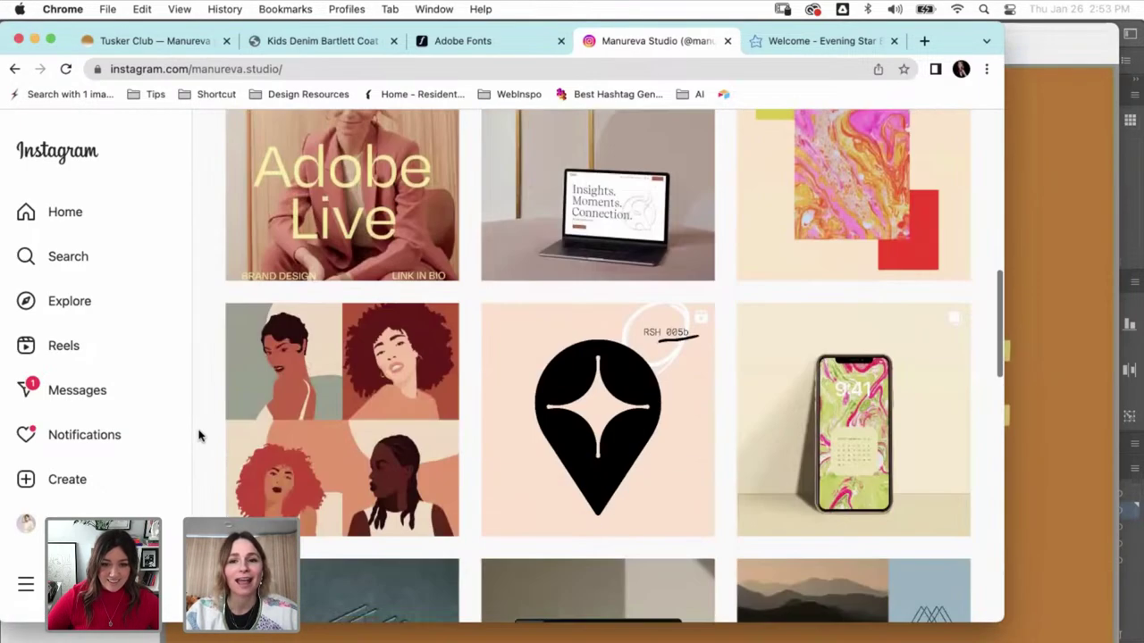
scroll(199, 436, "down", 6)
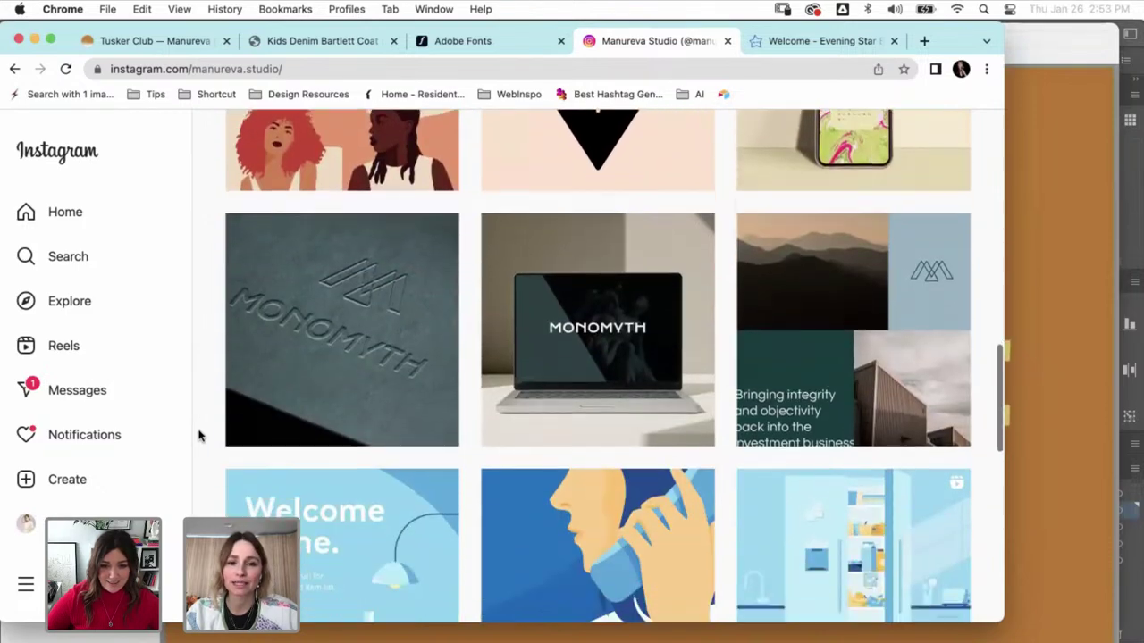
scroll(199, 436, "down", 6)
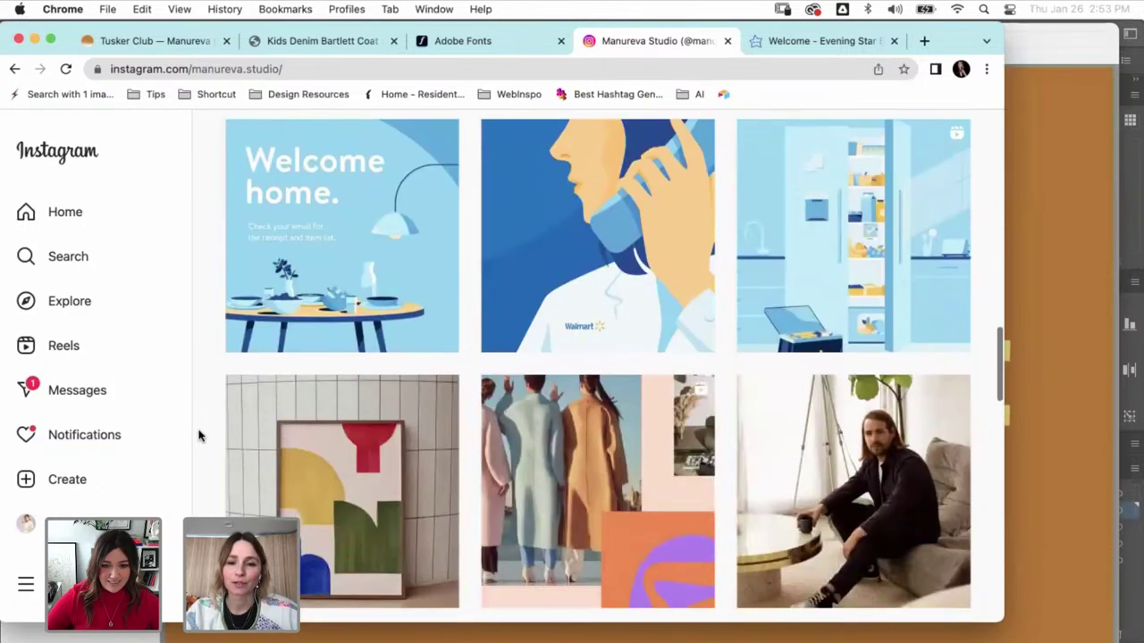
scroll(199, 436, "down", 7)
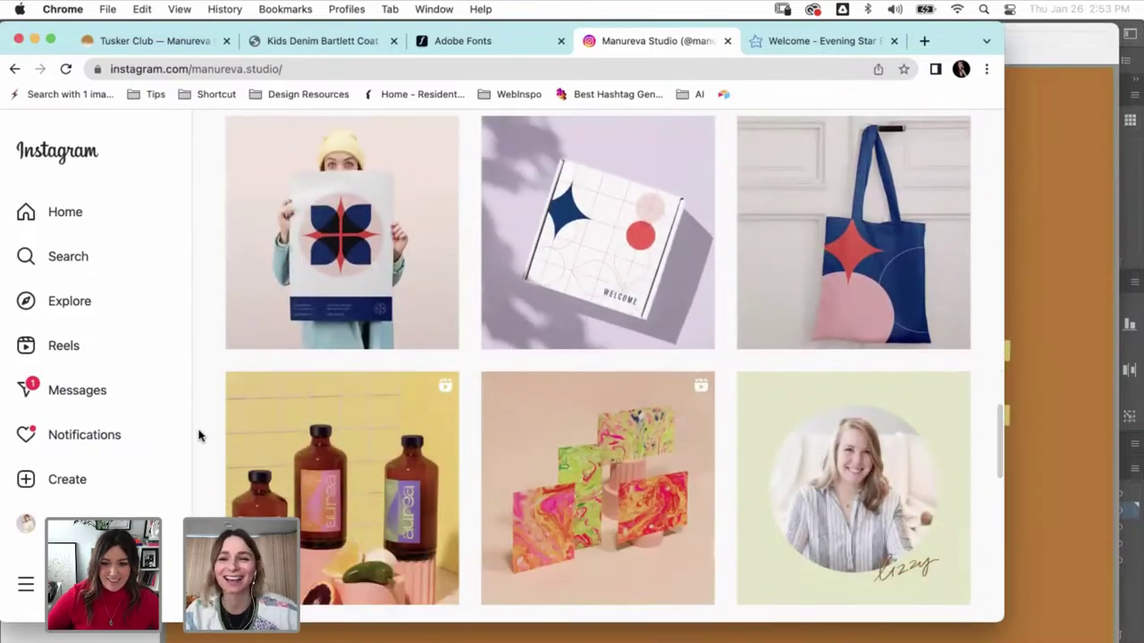
scroll(199, 436, "down", 6)
scroll(199, 436, "down", 4)
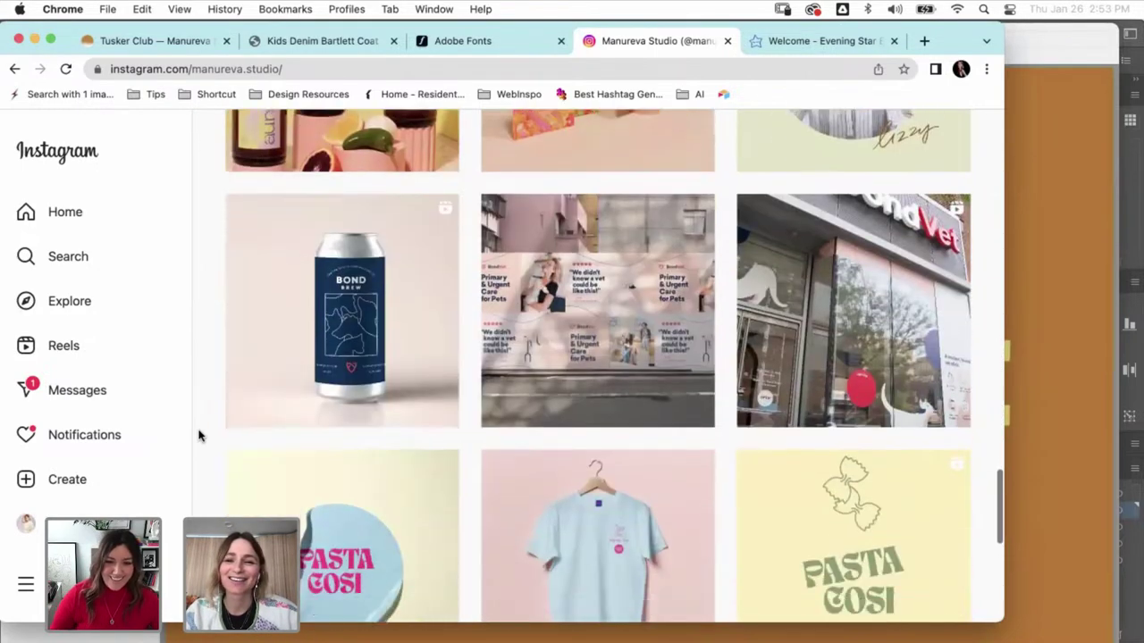
scroll(199, 436, "up", 20)
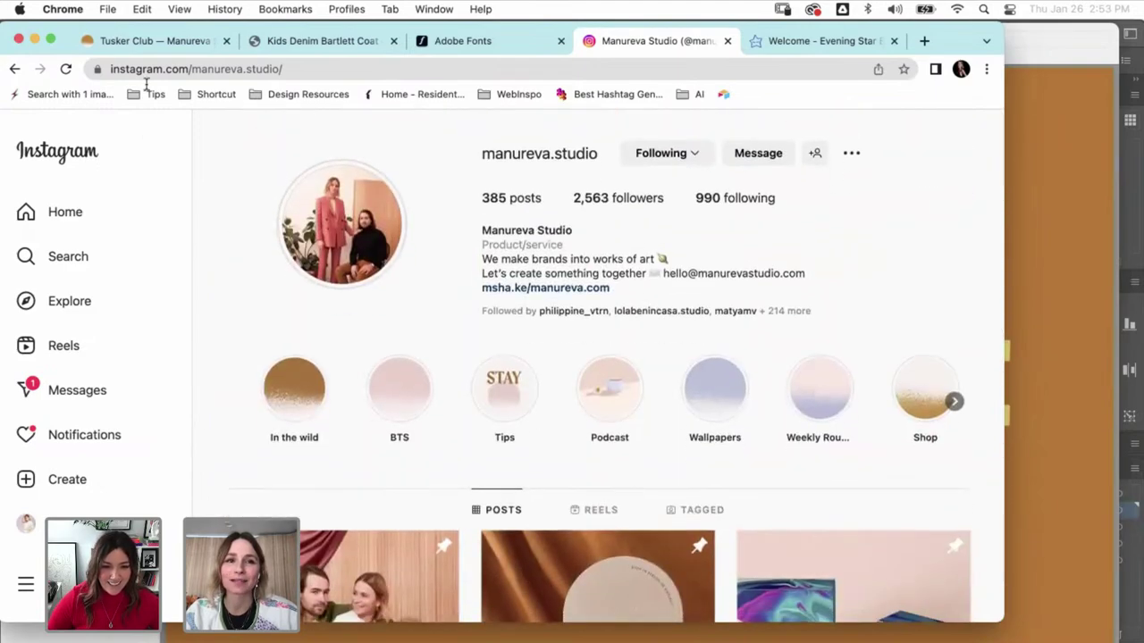
- Go via the Tusker Club page to the manurevastudio.com home page and scroll to What We Do
left_click(150, 41)
left_click(120, 143)
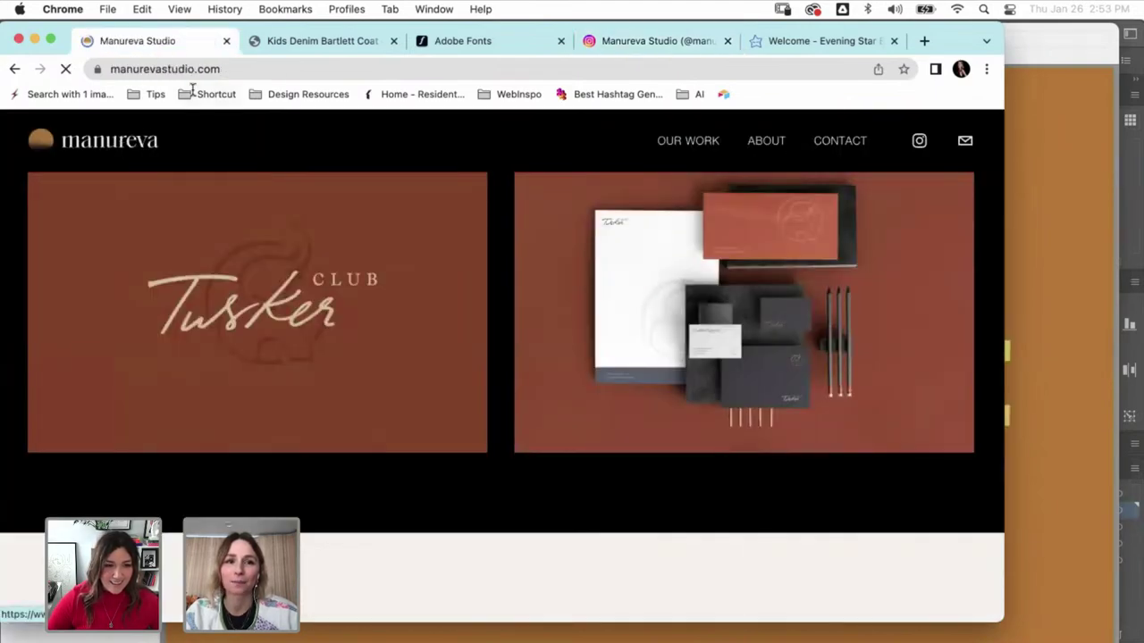
scroll(406, 357, "down", 2)
scroll(406, 358, "down", 10)
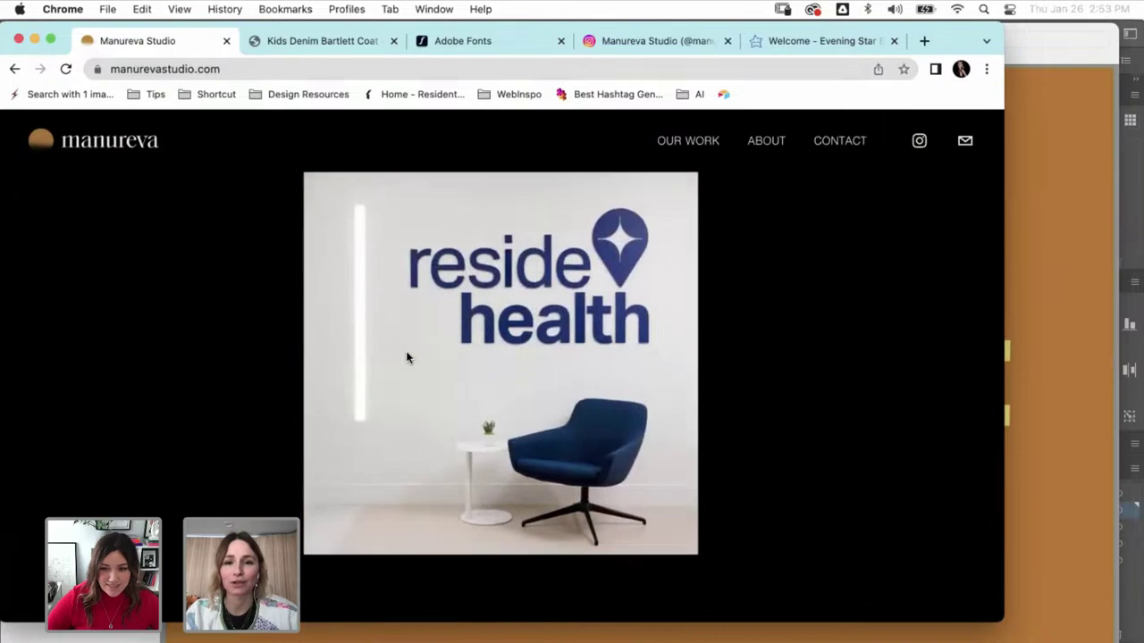
scroll(407, 358, "down", 8)
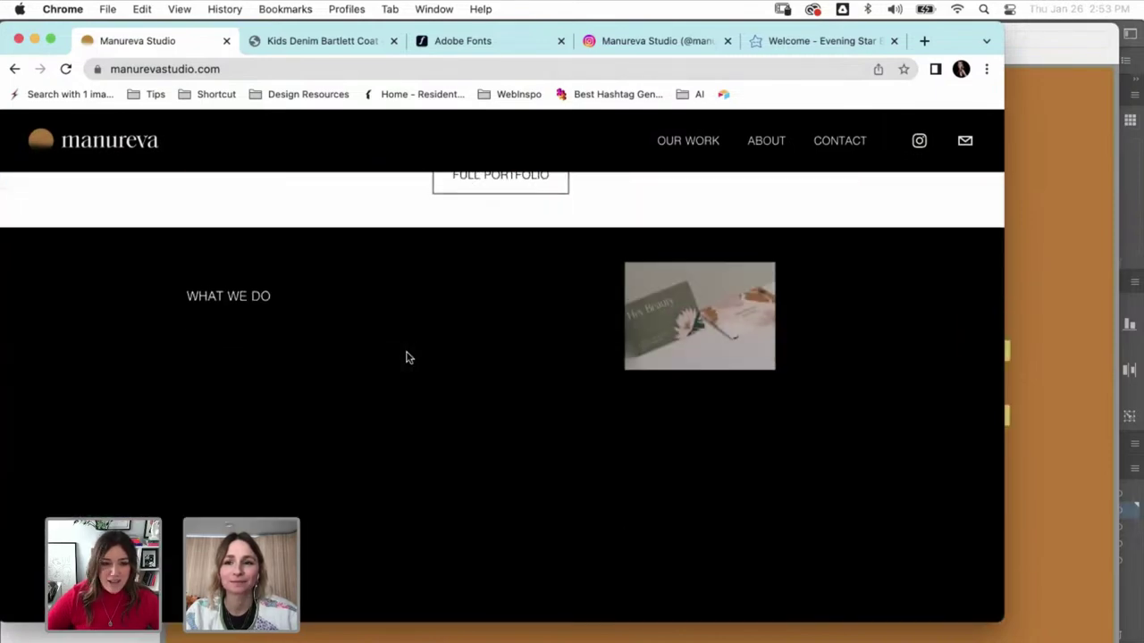
left_click(643, 54)
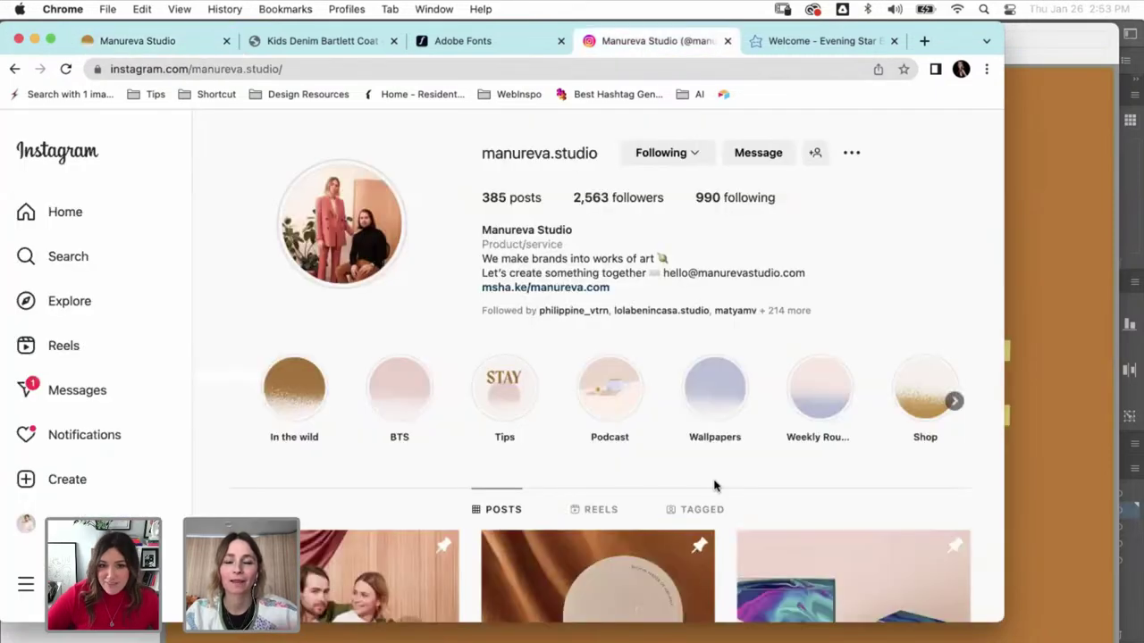
scroll(715, 487, "down", 5)
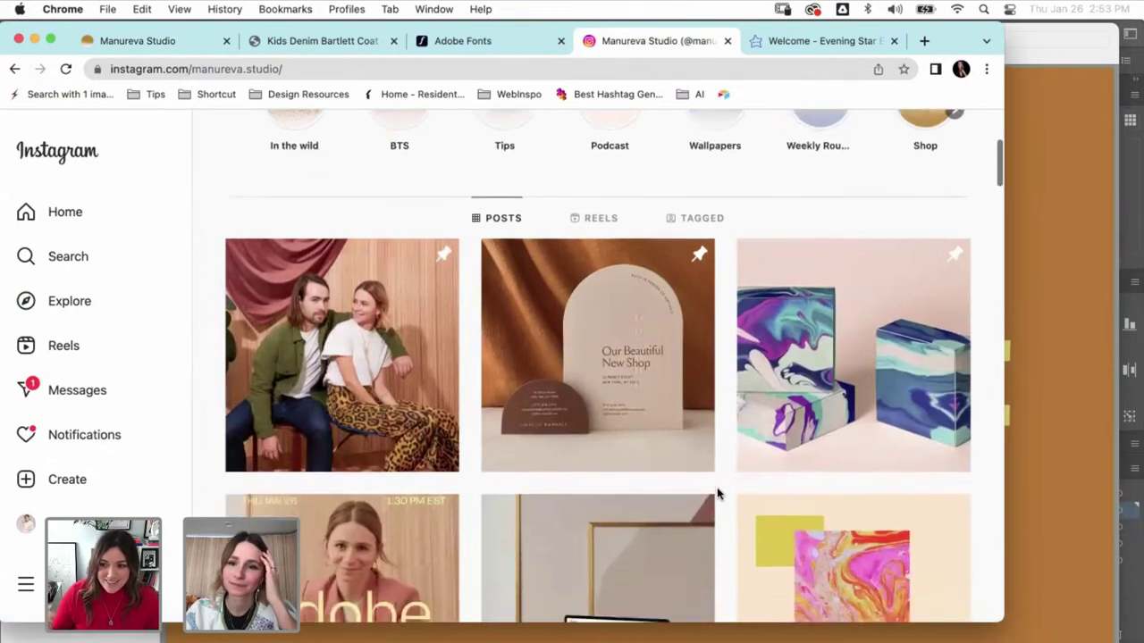
scroll(717, 493, "down", 6)
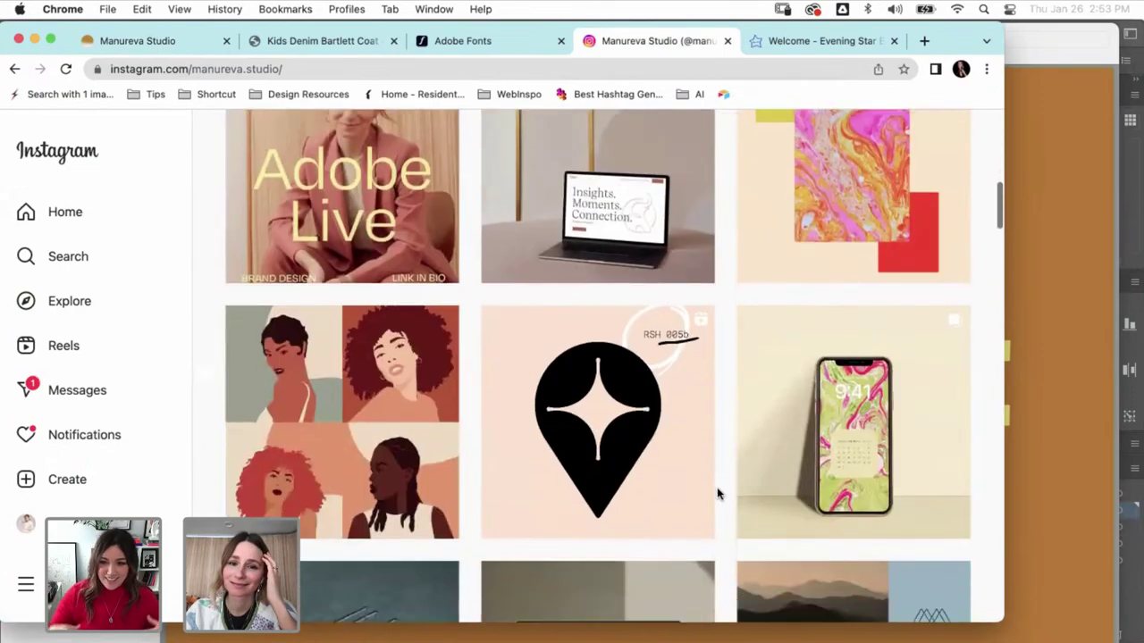
scroll(717, 493, "down", 9)
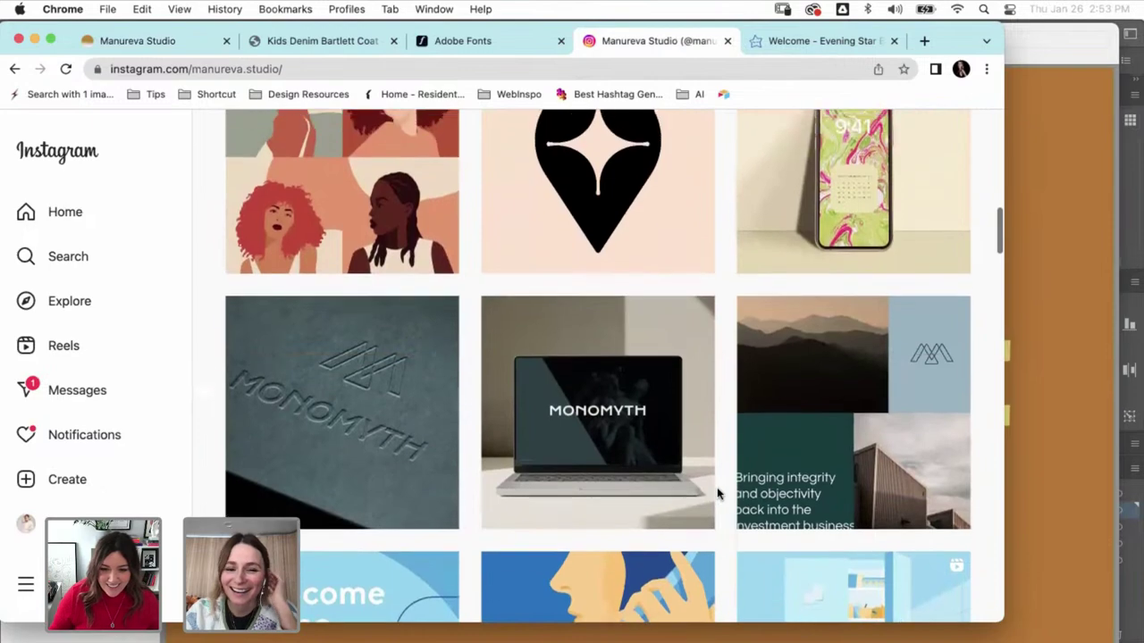
scroll(716, 493, "down", 7)
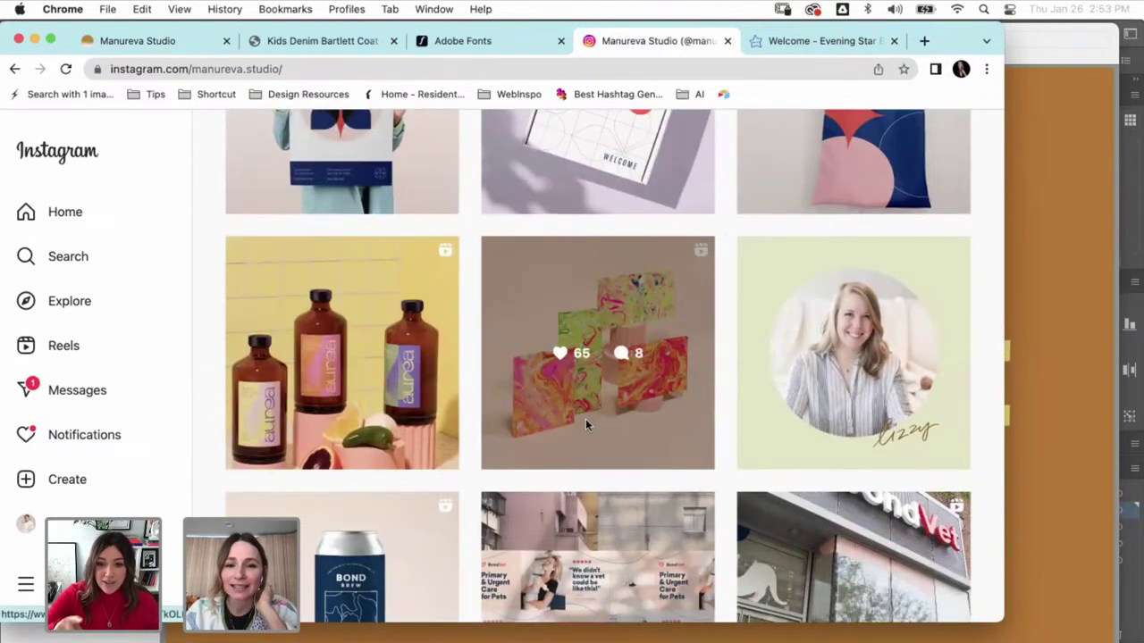
left_click(587, 427)
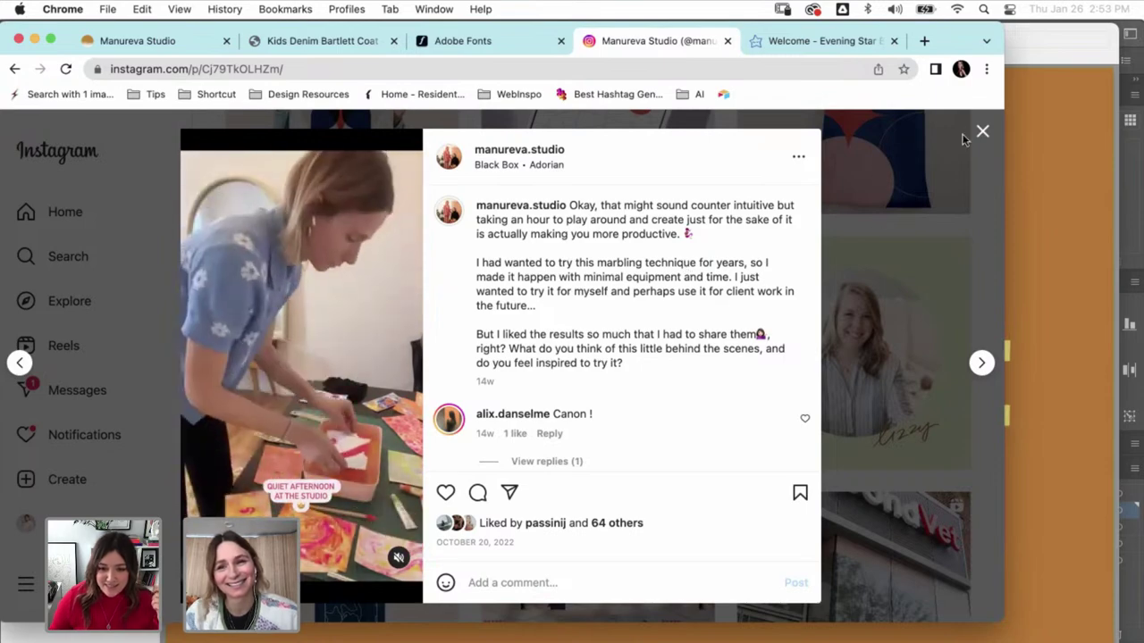
left_click(897, 145)
scroll(810, 217, "up", 10)
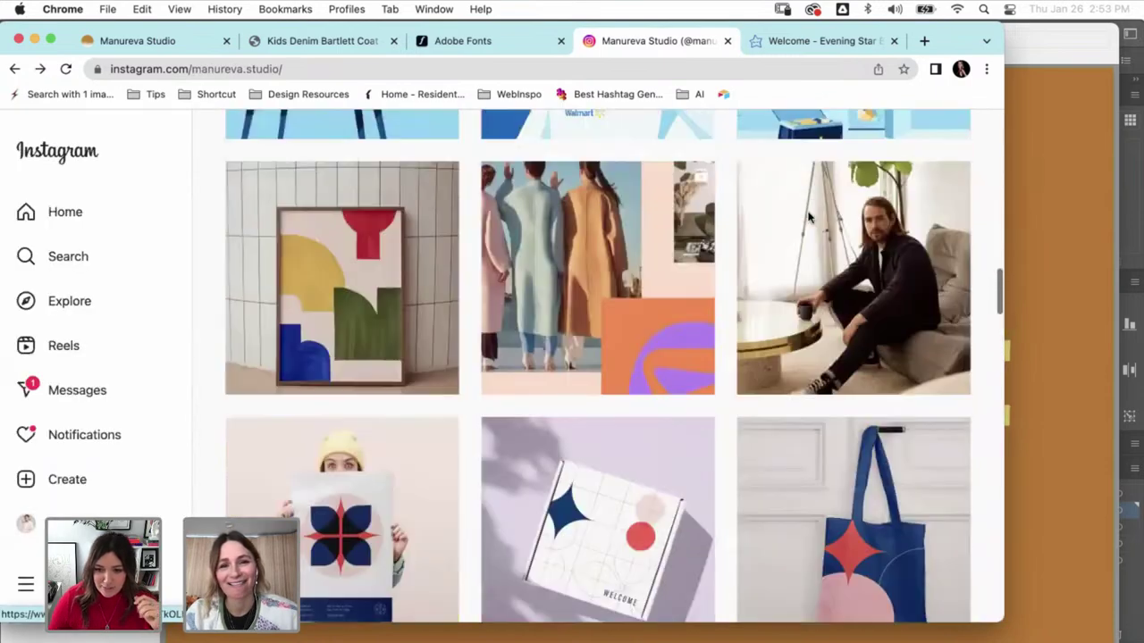
scroll(718, 312, "up", 5)
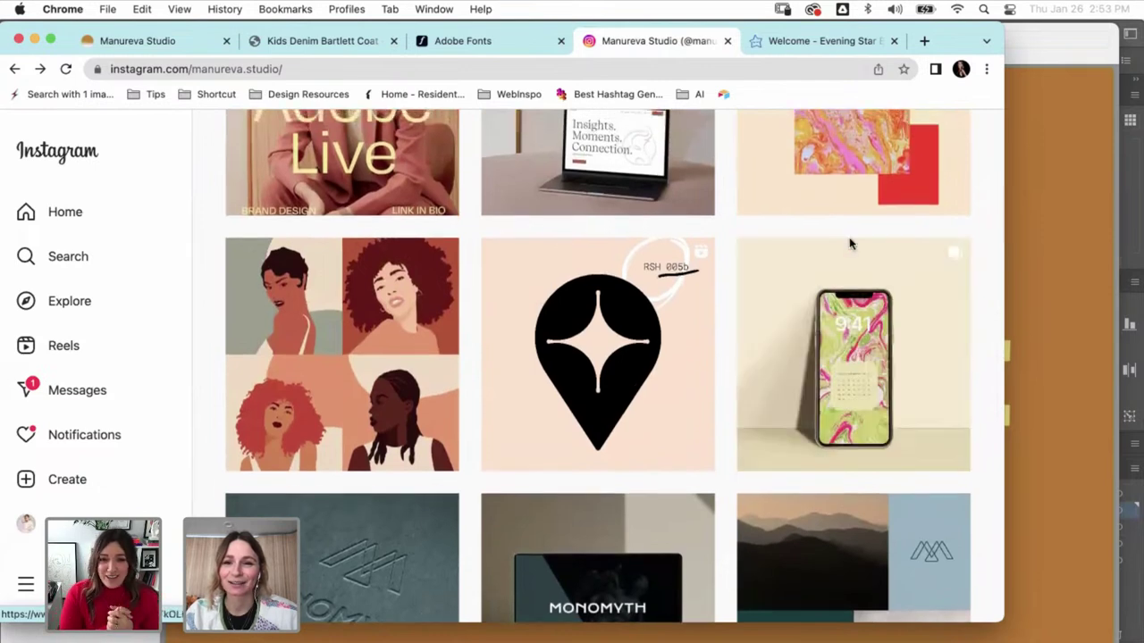
scroll(847, 268, "up", 3)
scroll(847, 241, "up", 3)
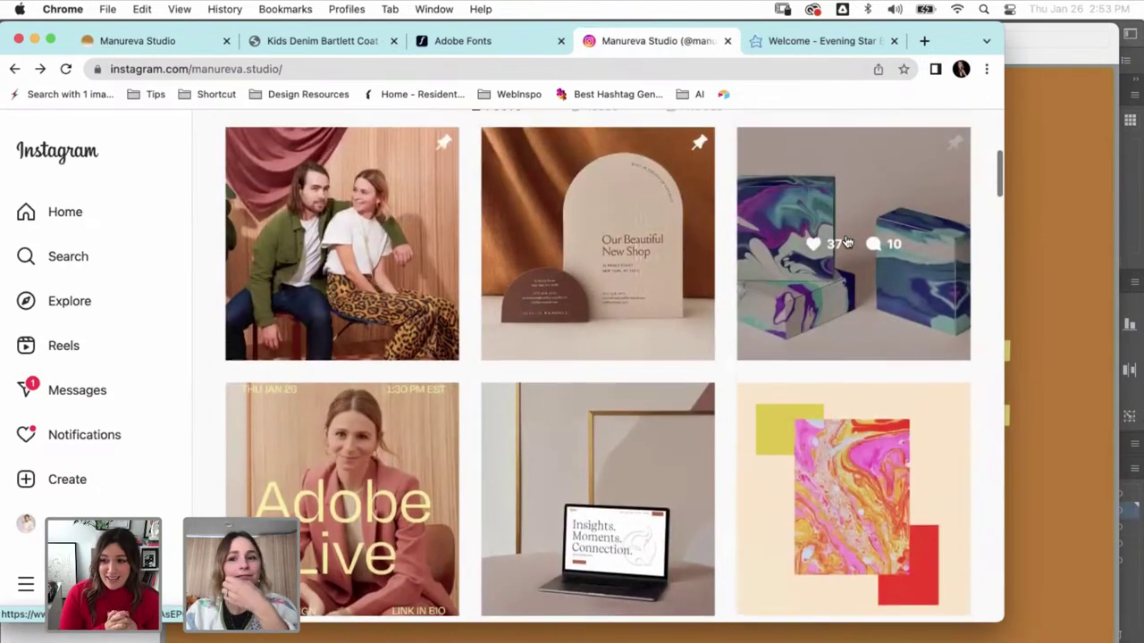
scroll(847, 241, "up", 1)
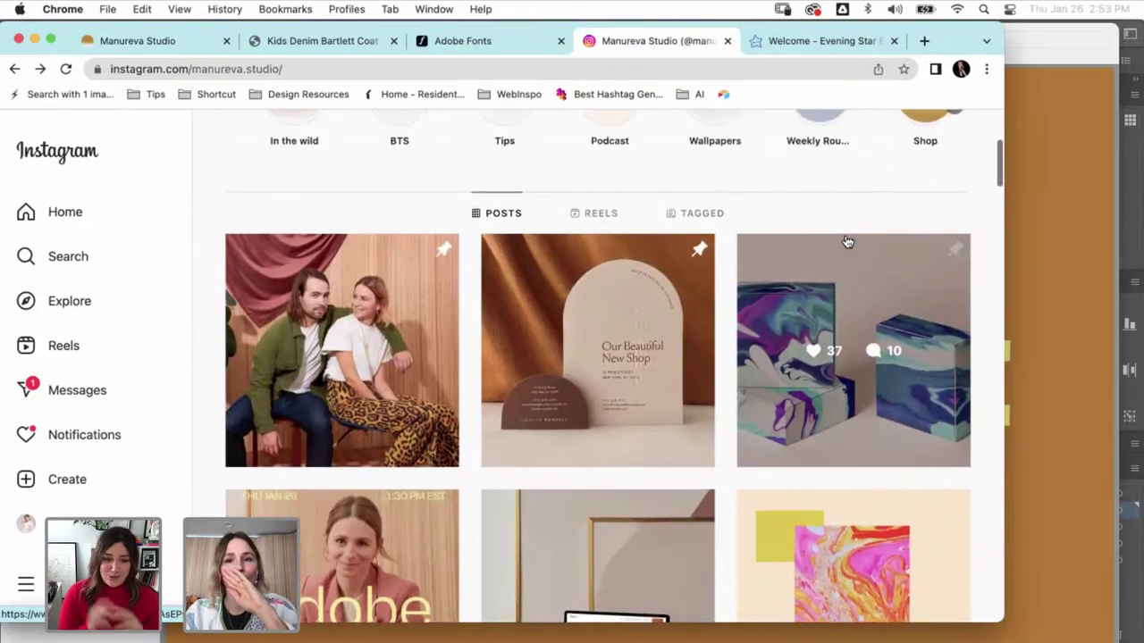
scroll(847, 241, "up", 3)
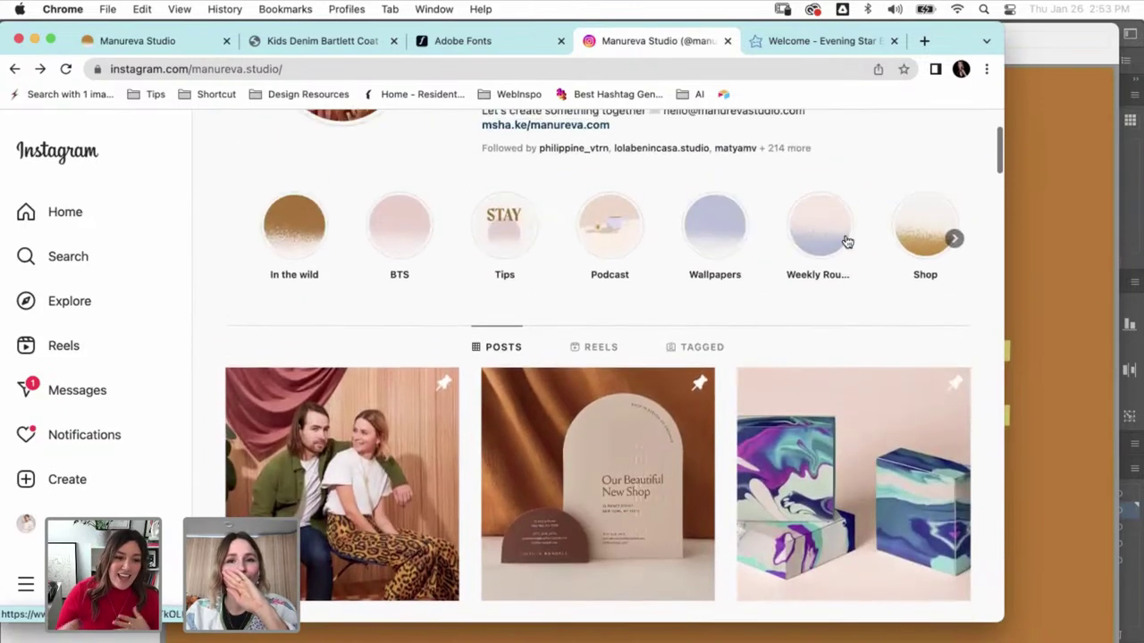
scroll(847, 242, "up", 2)
scroll(847, 241, "down", 5)
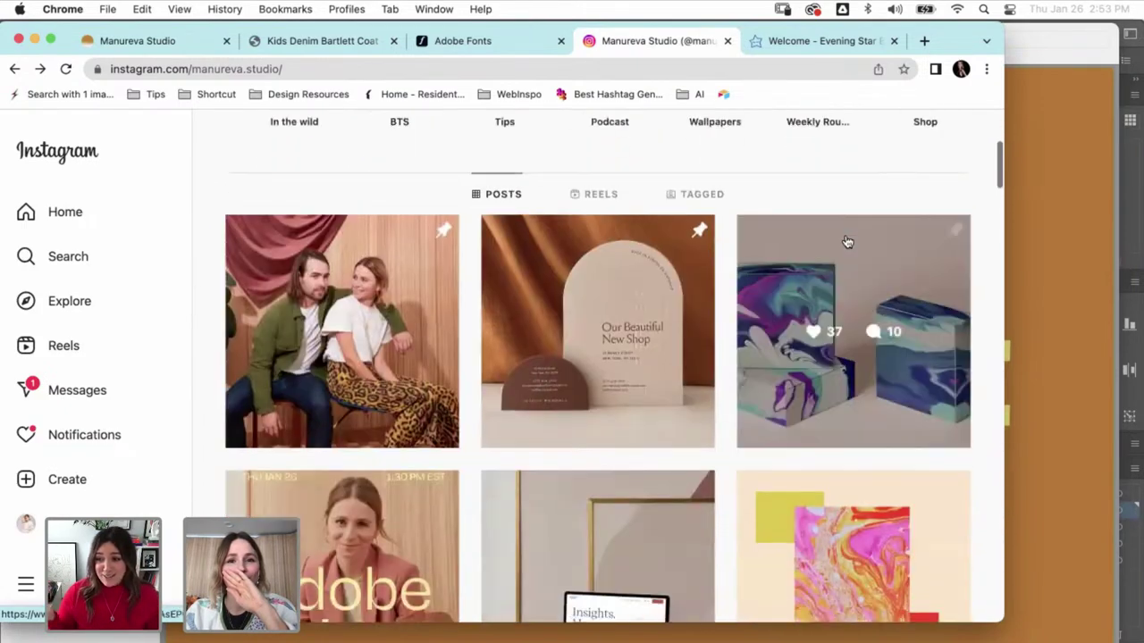